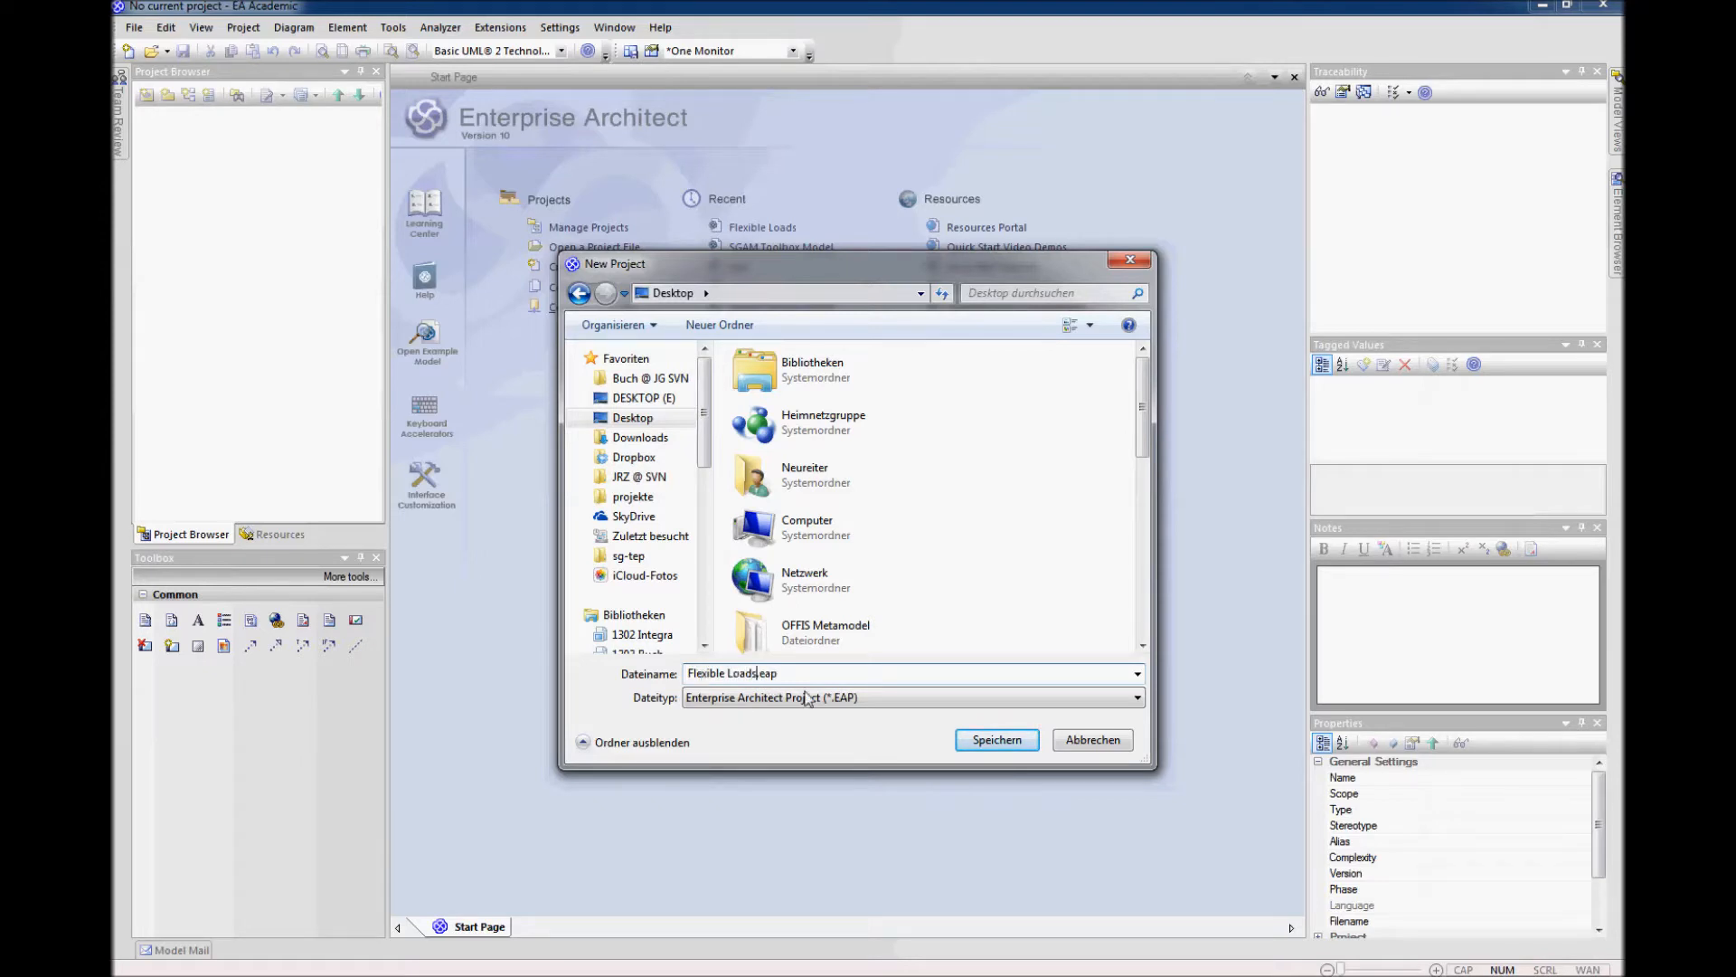
Step: Save the new project as Flexible Loads.eap on the Desktop and add the SGAM Business Layer and SGAM Function Layer patterns from the SGAM Toolbox technology
left_click(981, 739)
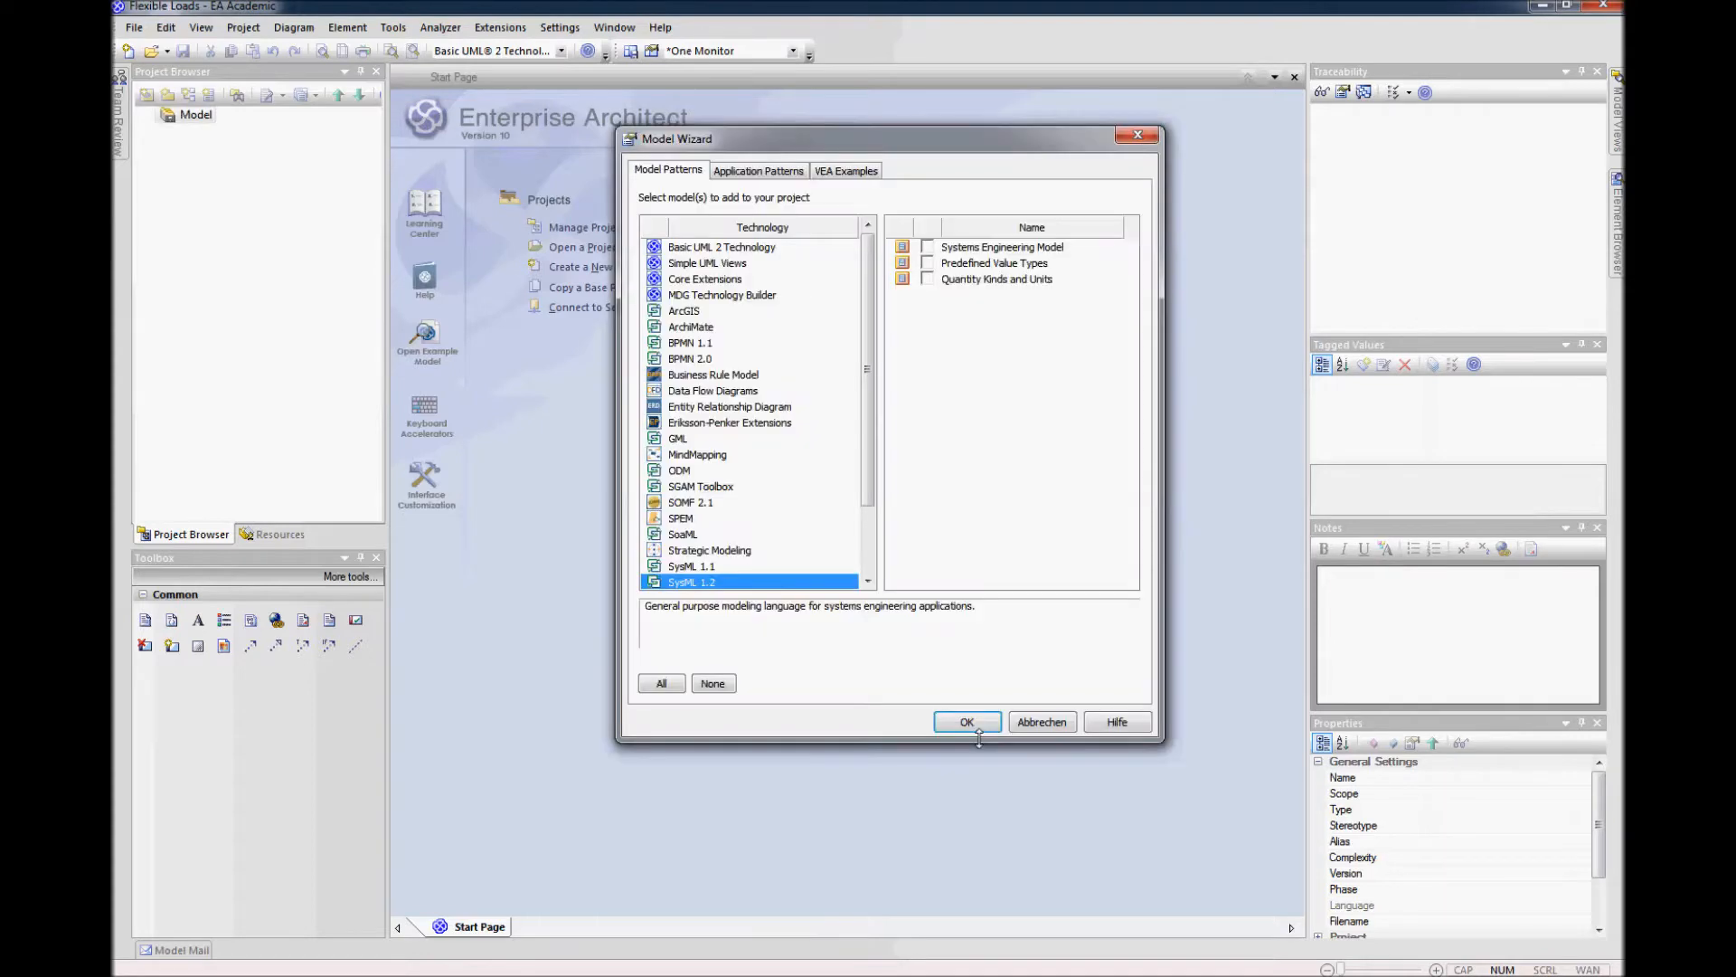
left_click_drag(865, 316, 868, 400)
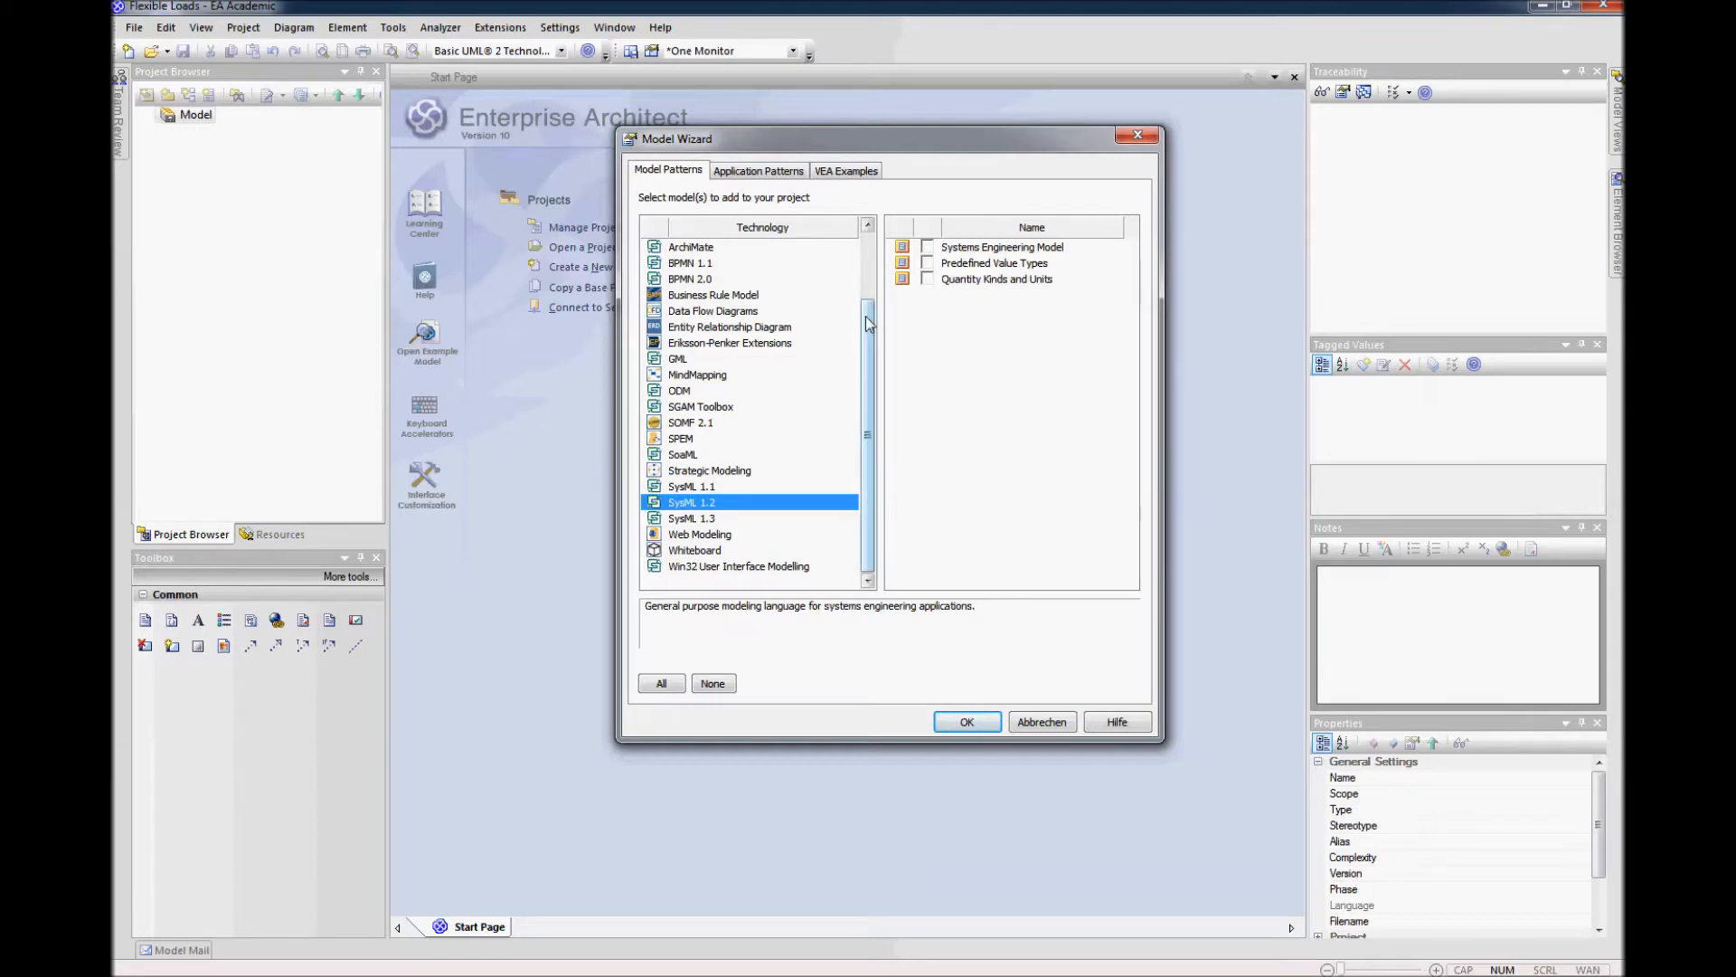
left_click(690, 410)
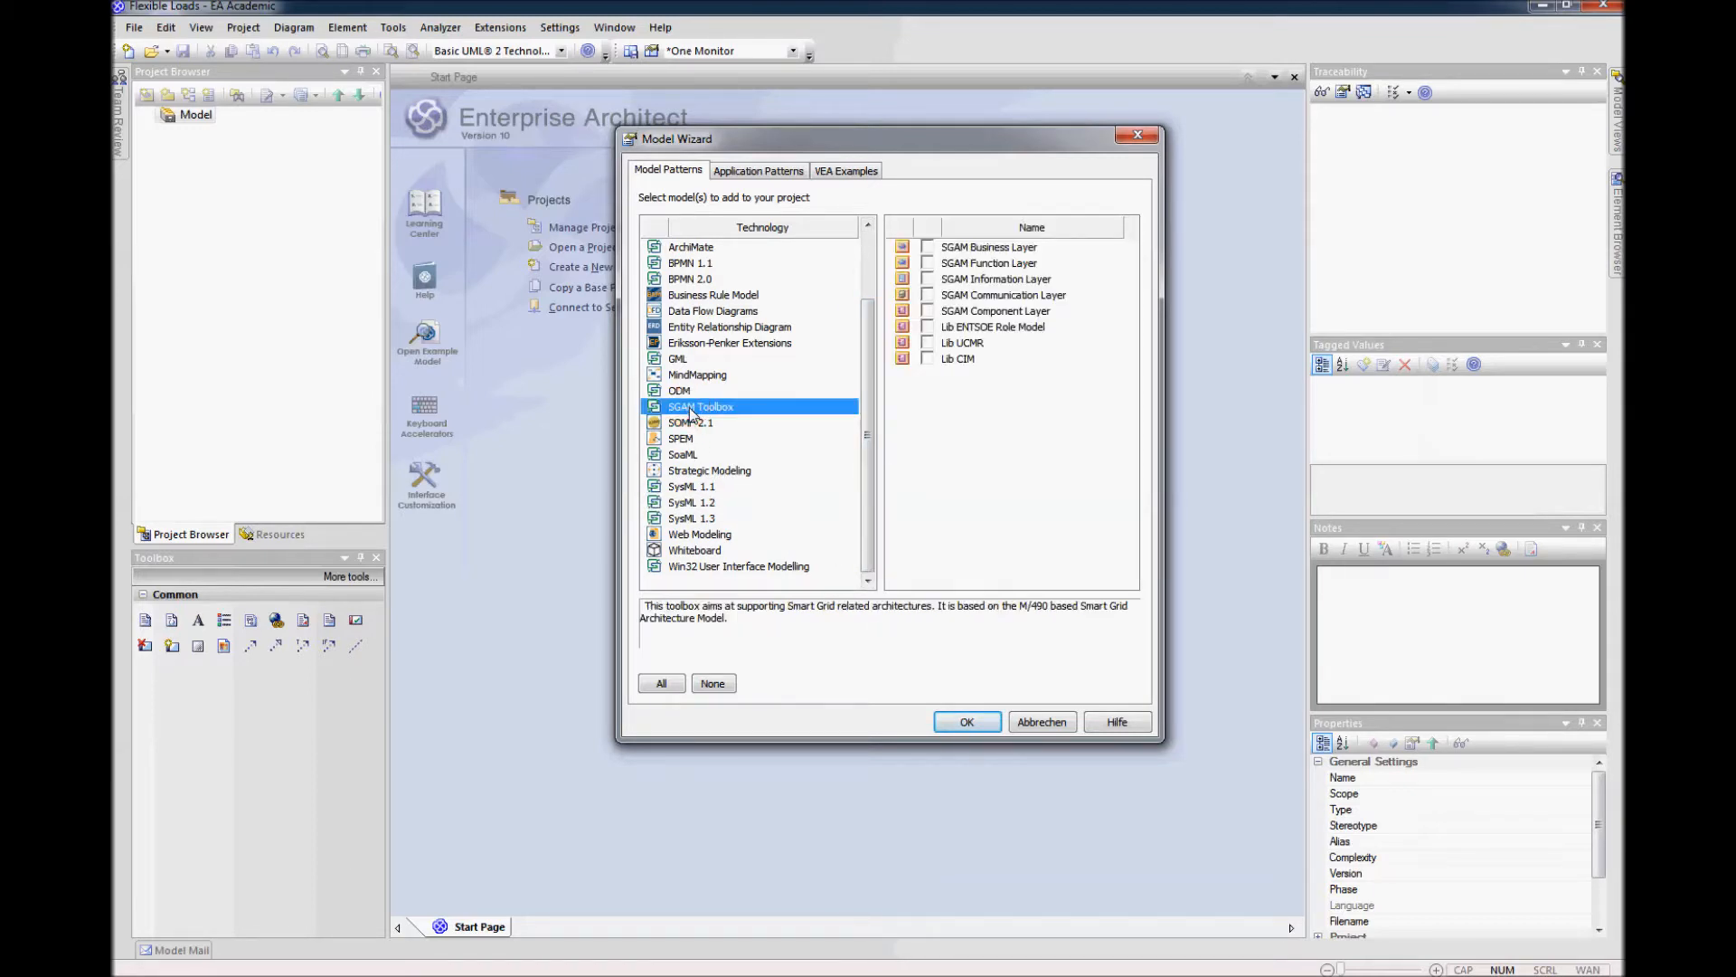
left_click(928, 249)
left_click(928, 263)
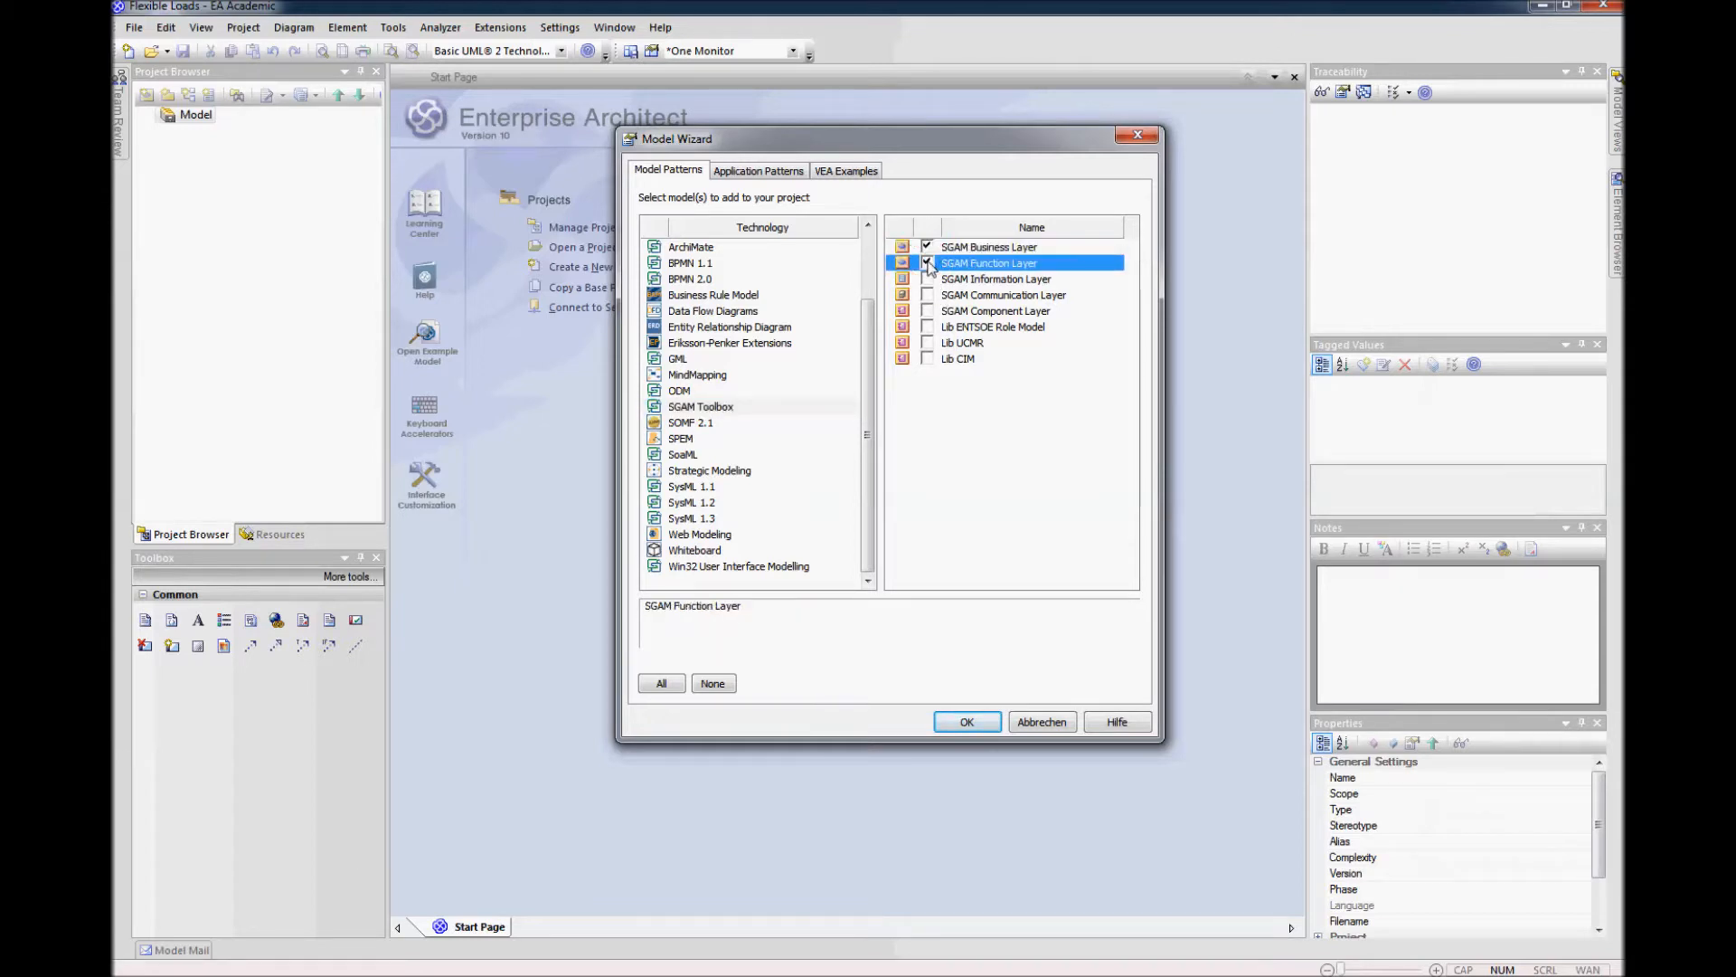
left_click(970, 724)
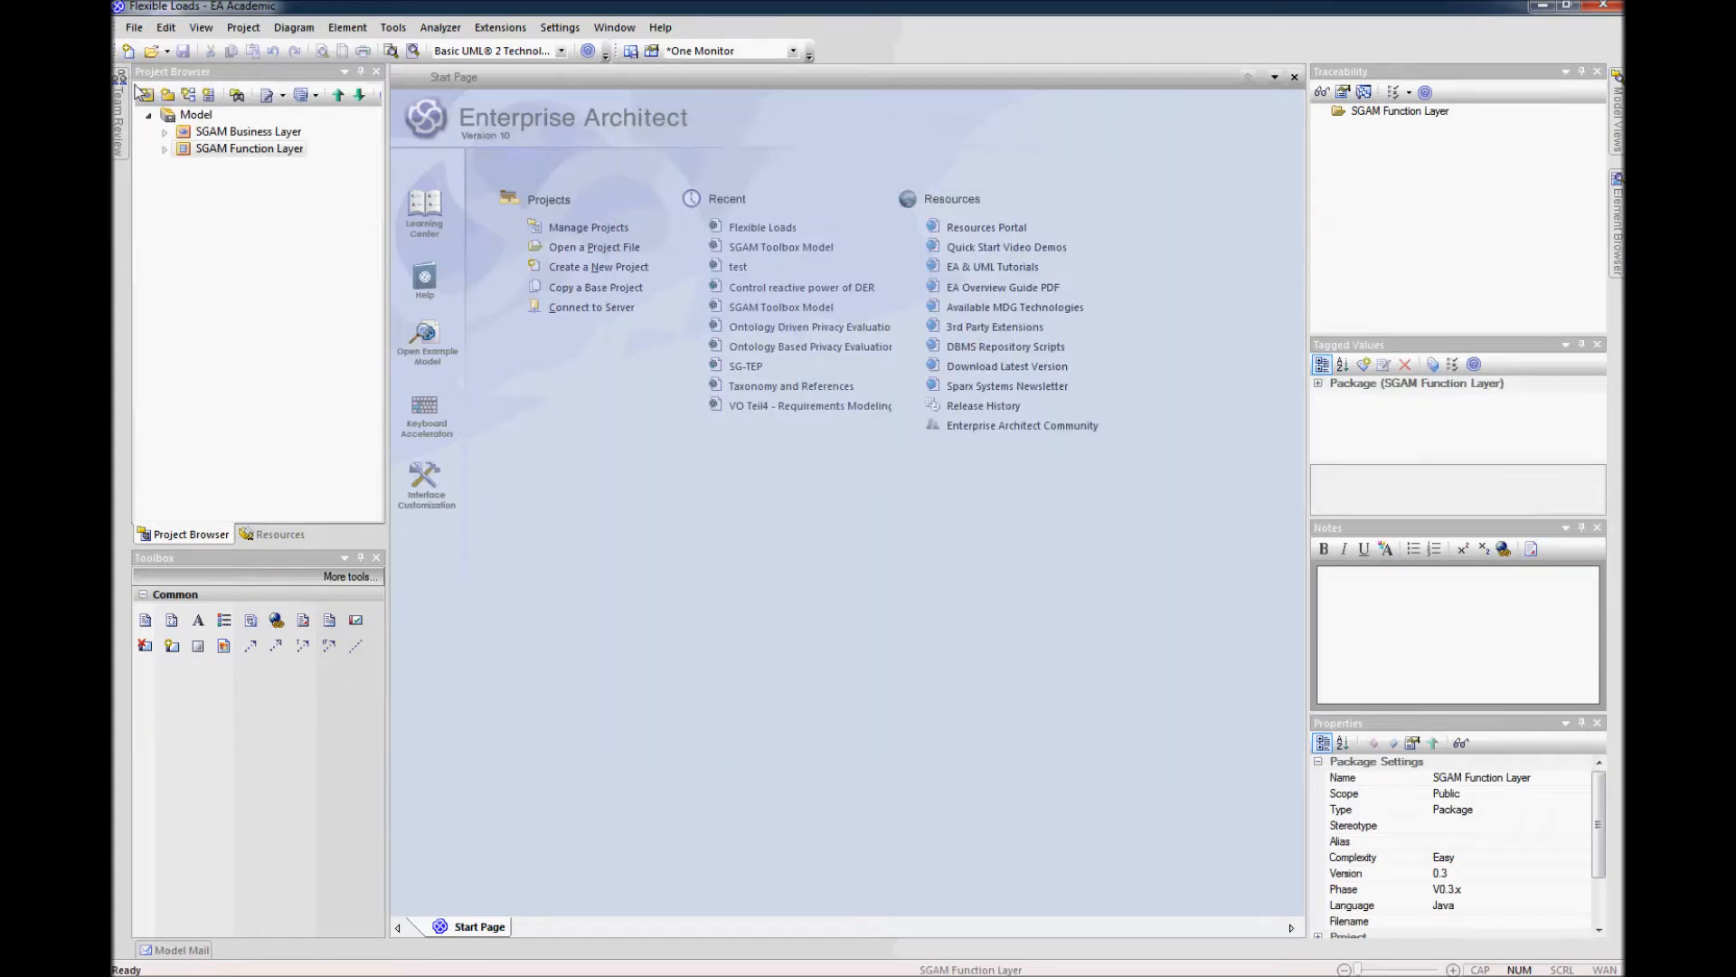
Step: Add a second root node named Tools to the project
left_click(181, 115)
right_click(181, 115)
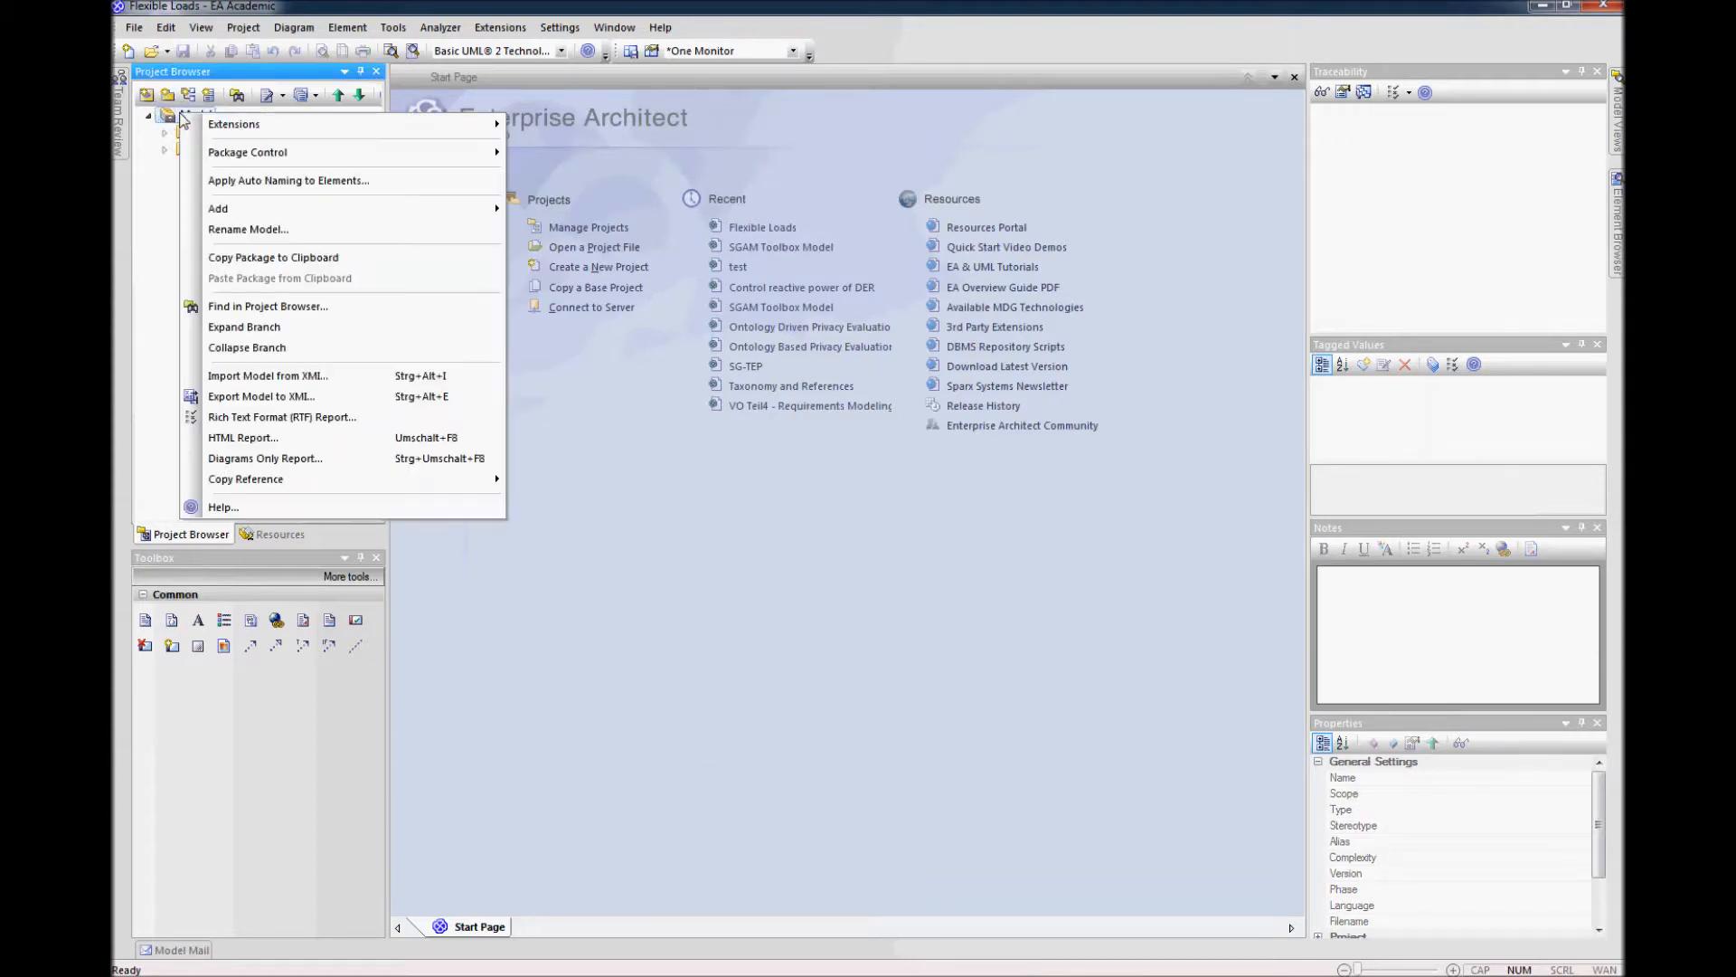
mouse_move(276, 215)
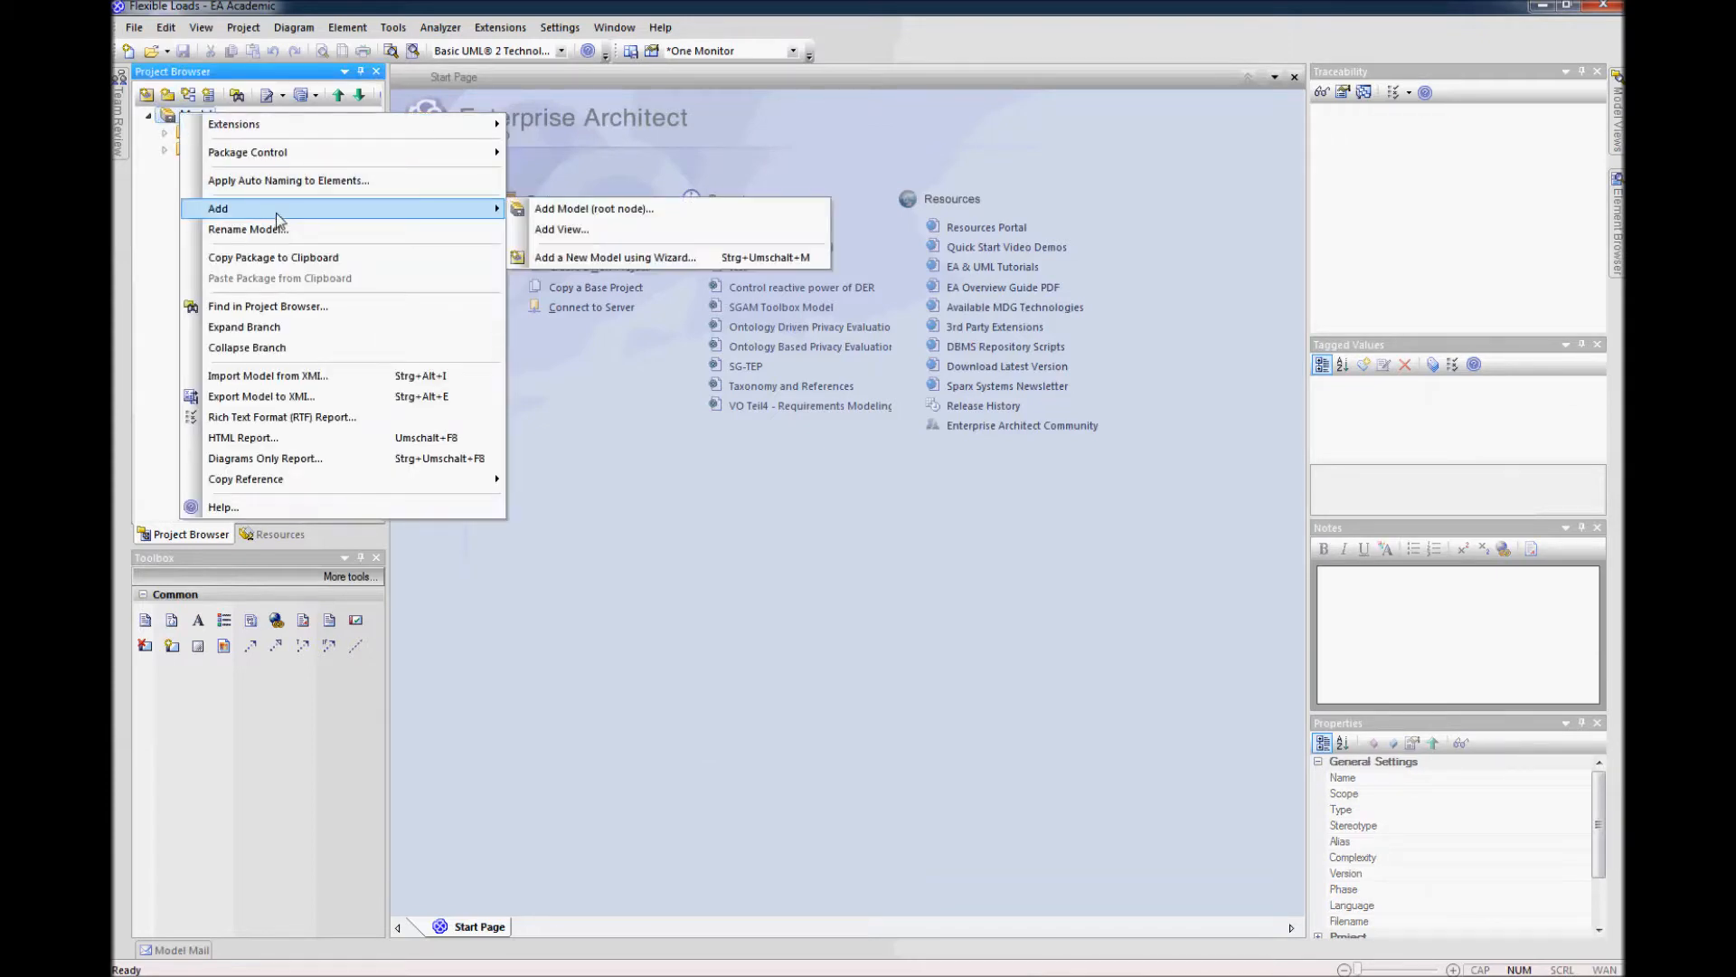
left_click(539, 215)
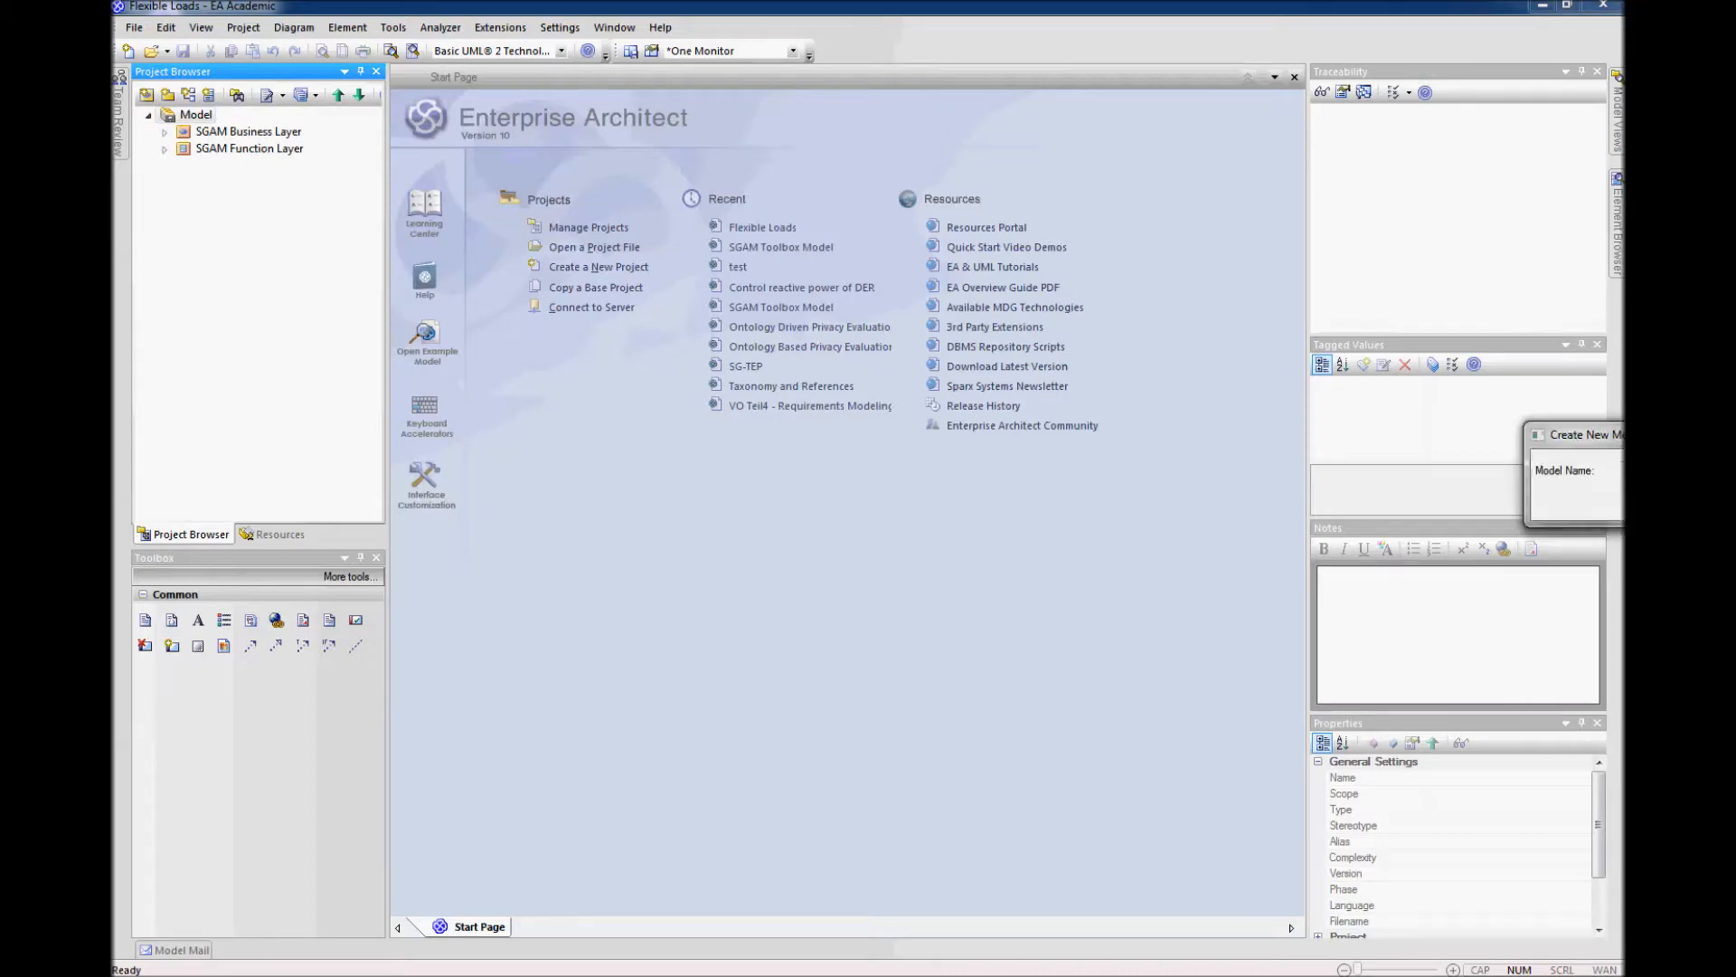
type("Tools")
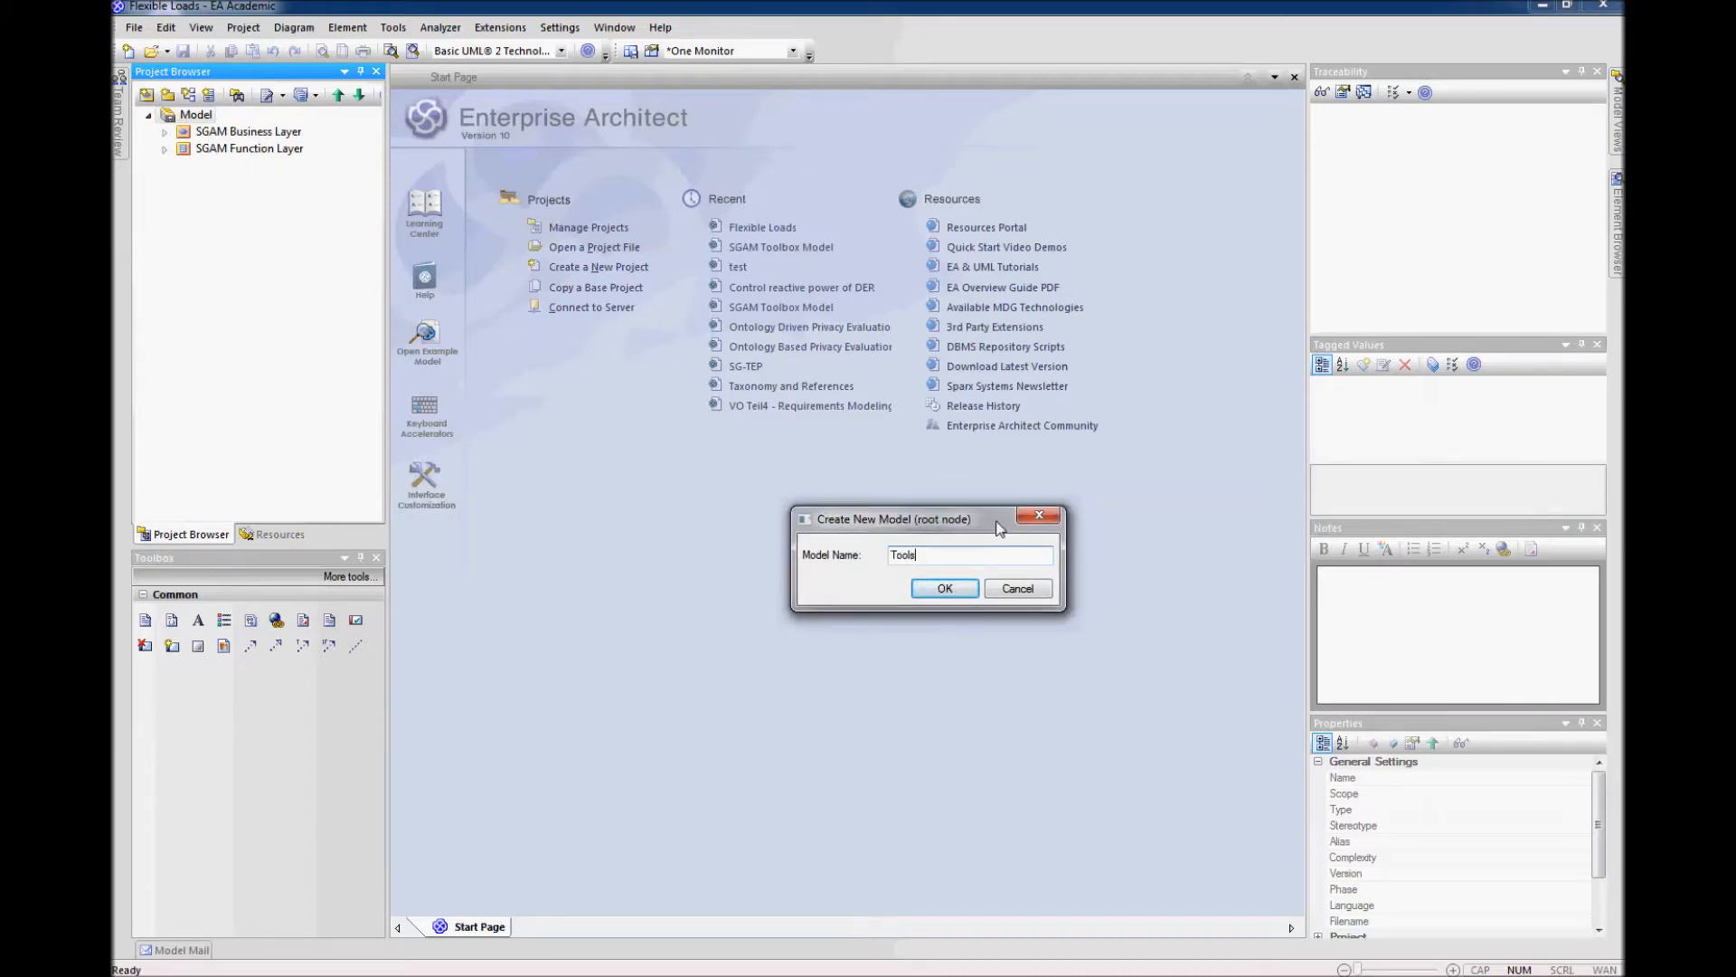
left_click(951, 589)
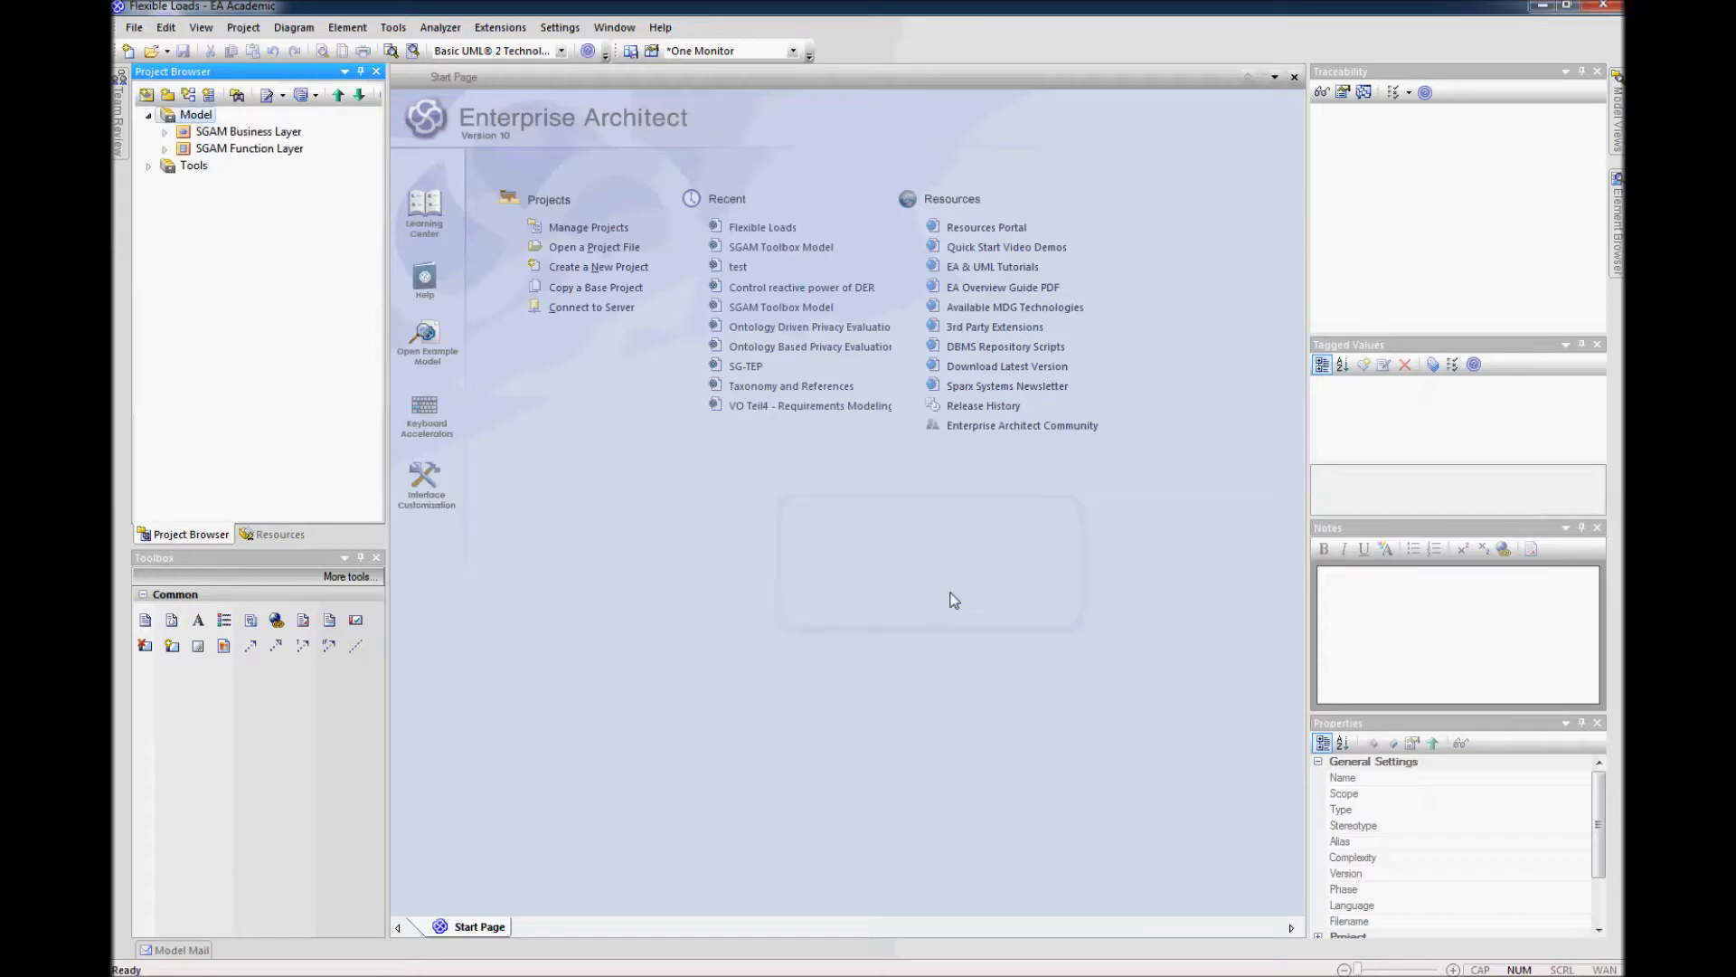
Step: Create a view named Project Template Package with the Simple icon style under the Tools root node
left_click(149, 166)
left_click(172, 168)
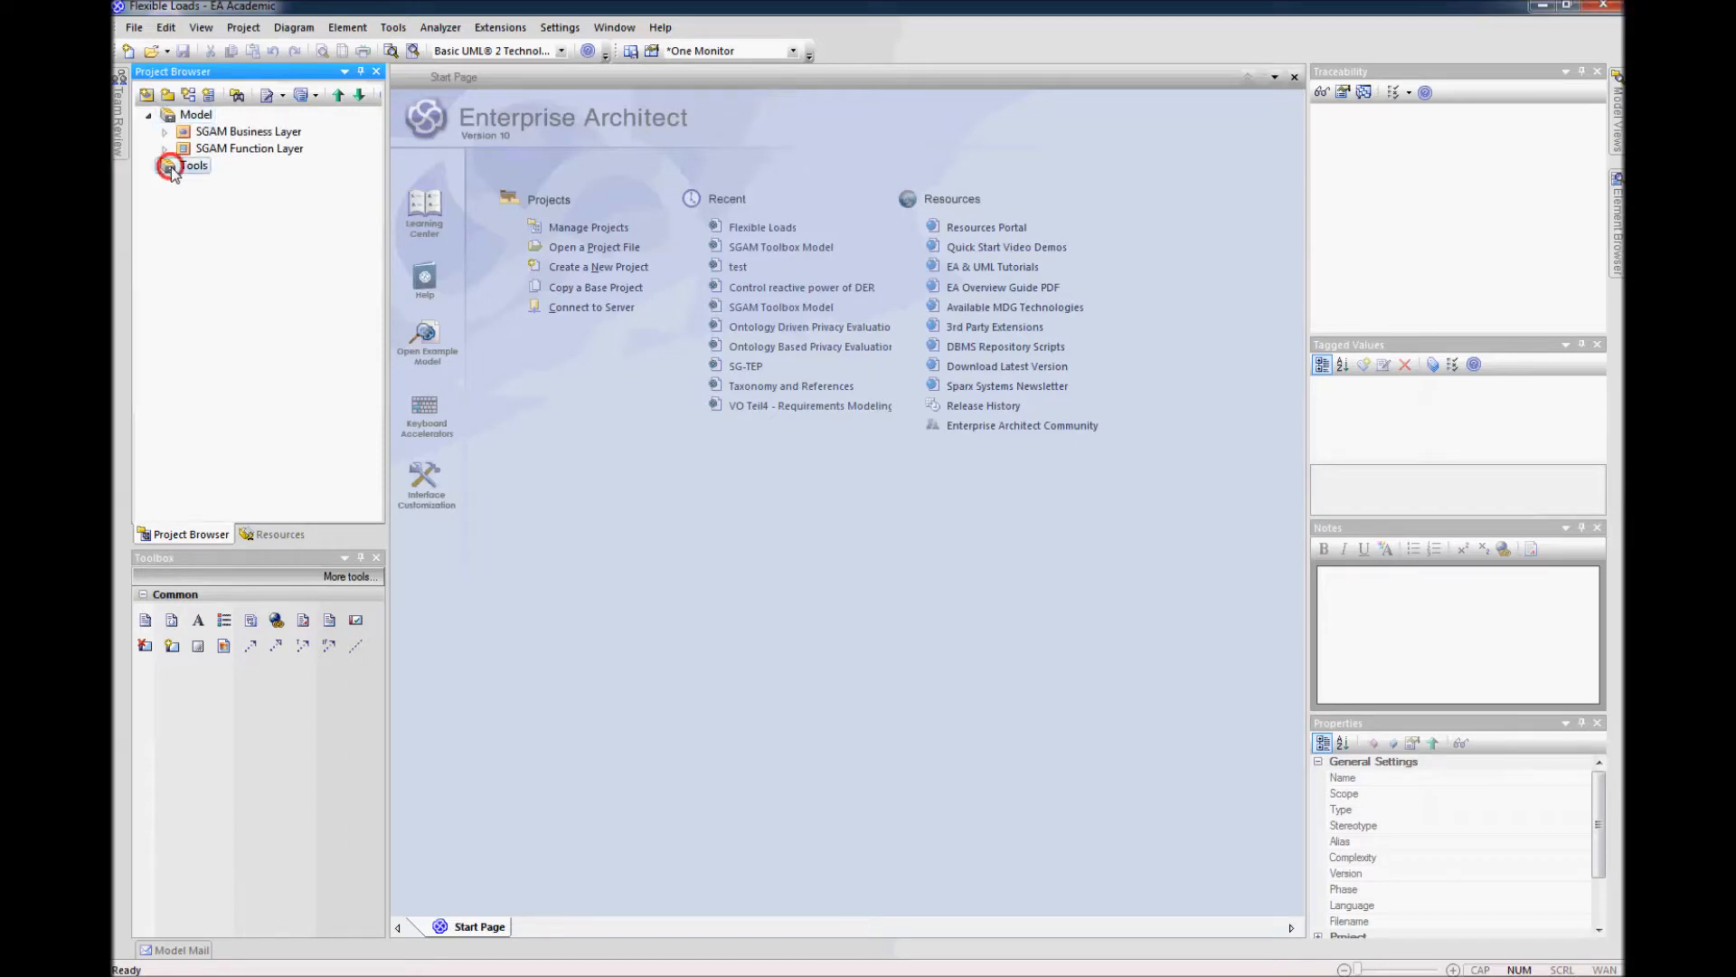
left_click(168, 94)
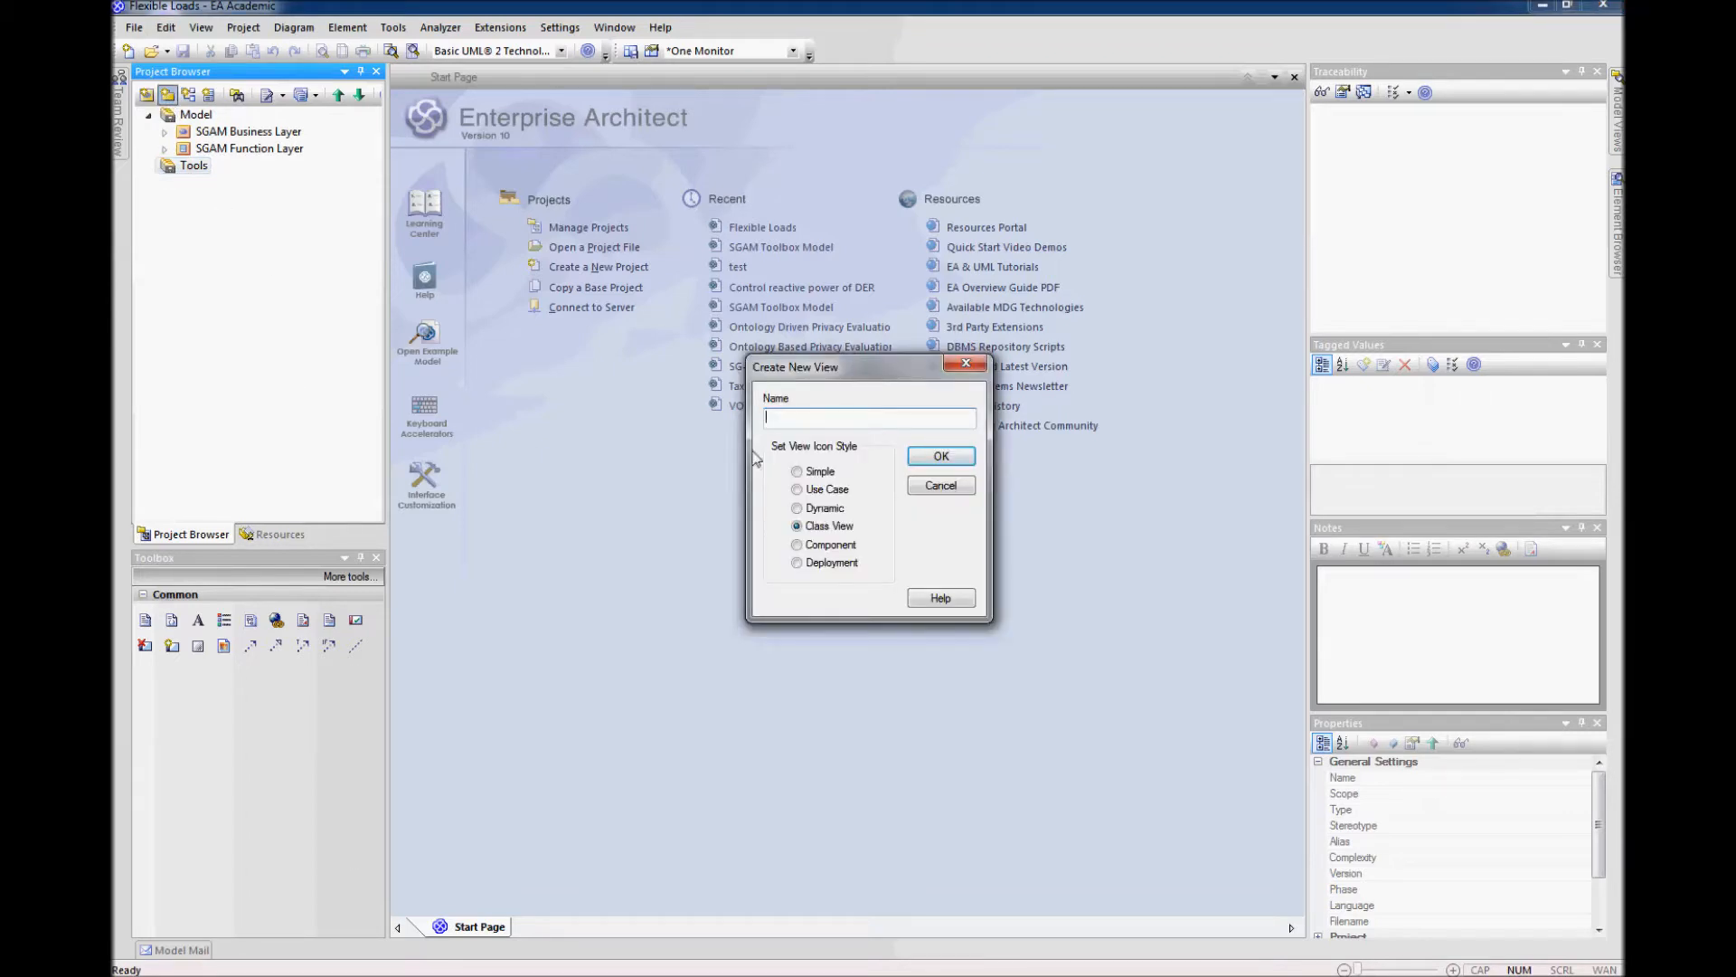
left_click(794, 472)
left_click(810, 417)
type("Project Template Package")
left_click(940, 456)
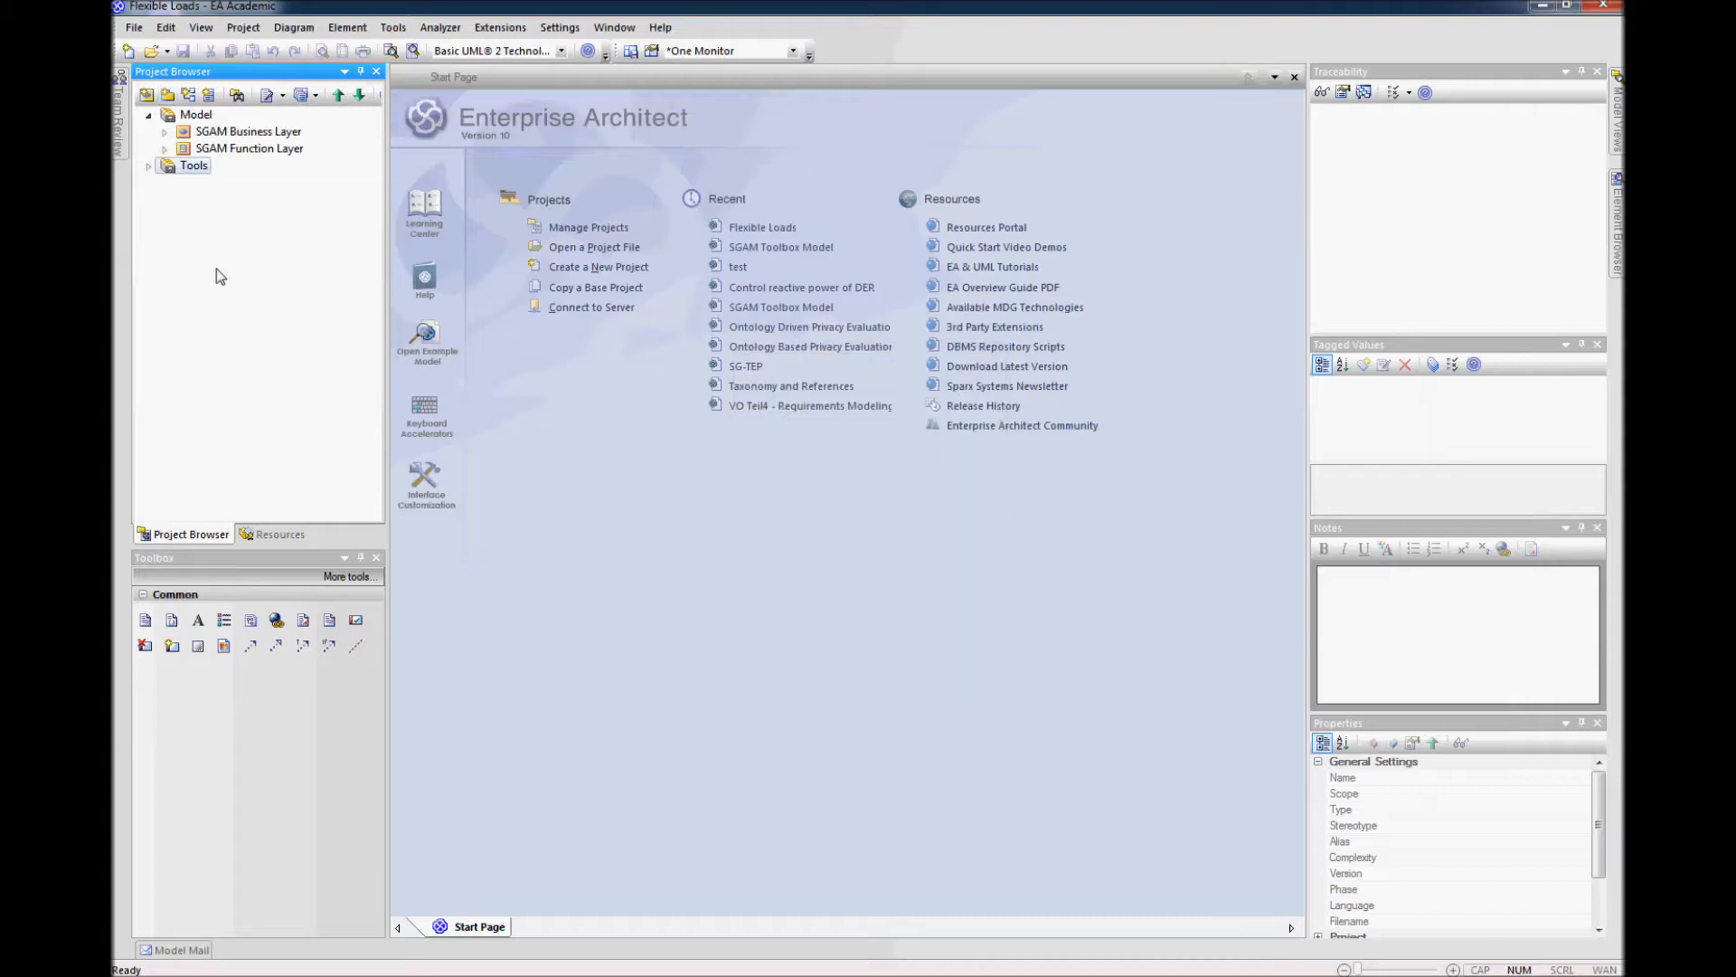
Step: Expand the Tools root node and add a view named Sandbox to it
left_click(148, 166)
left_click(168, 95)
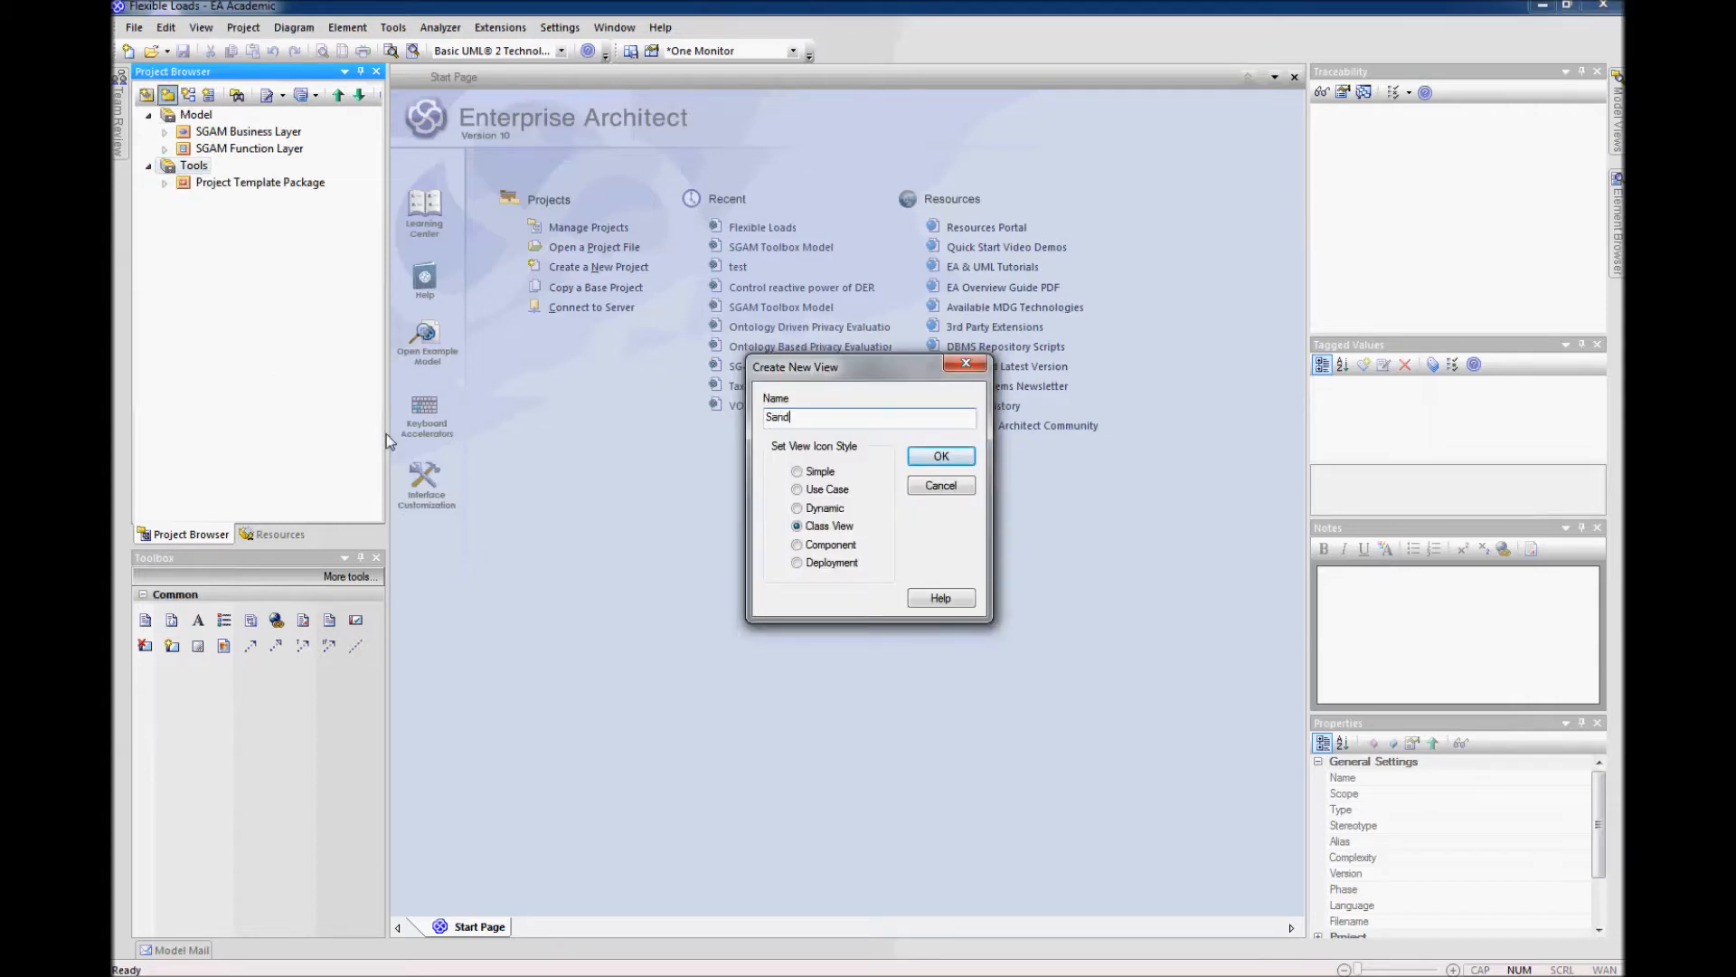
type("Sandbox")
left_click(931, 456)
Step: Add a view named Documentation with the Simple icon style under the Tools root node
left_click(192, 168)
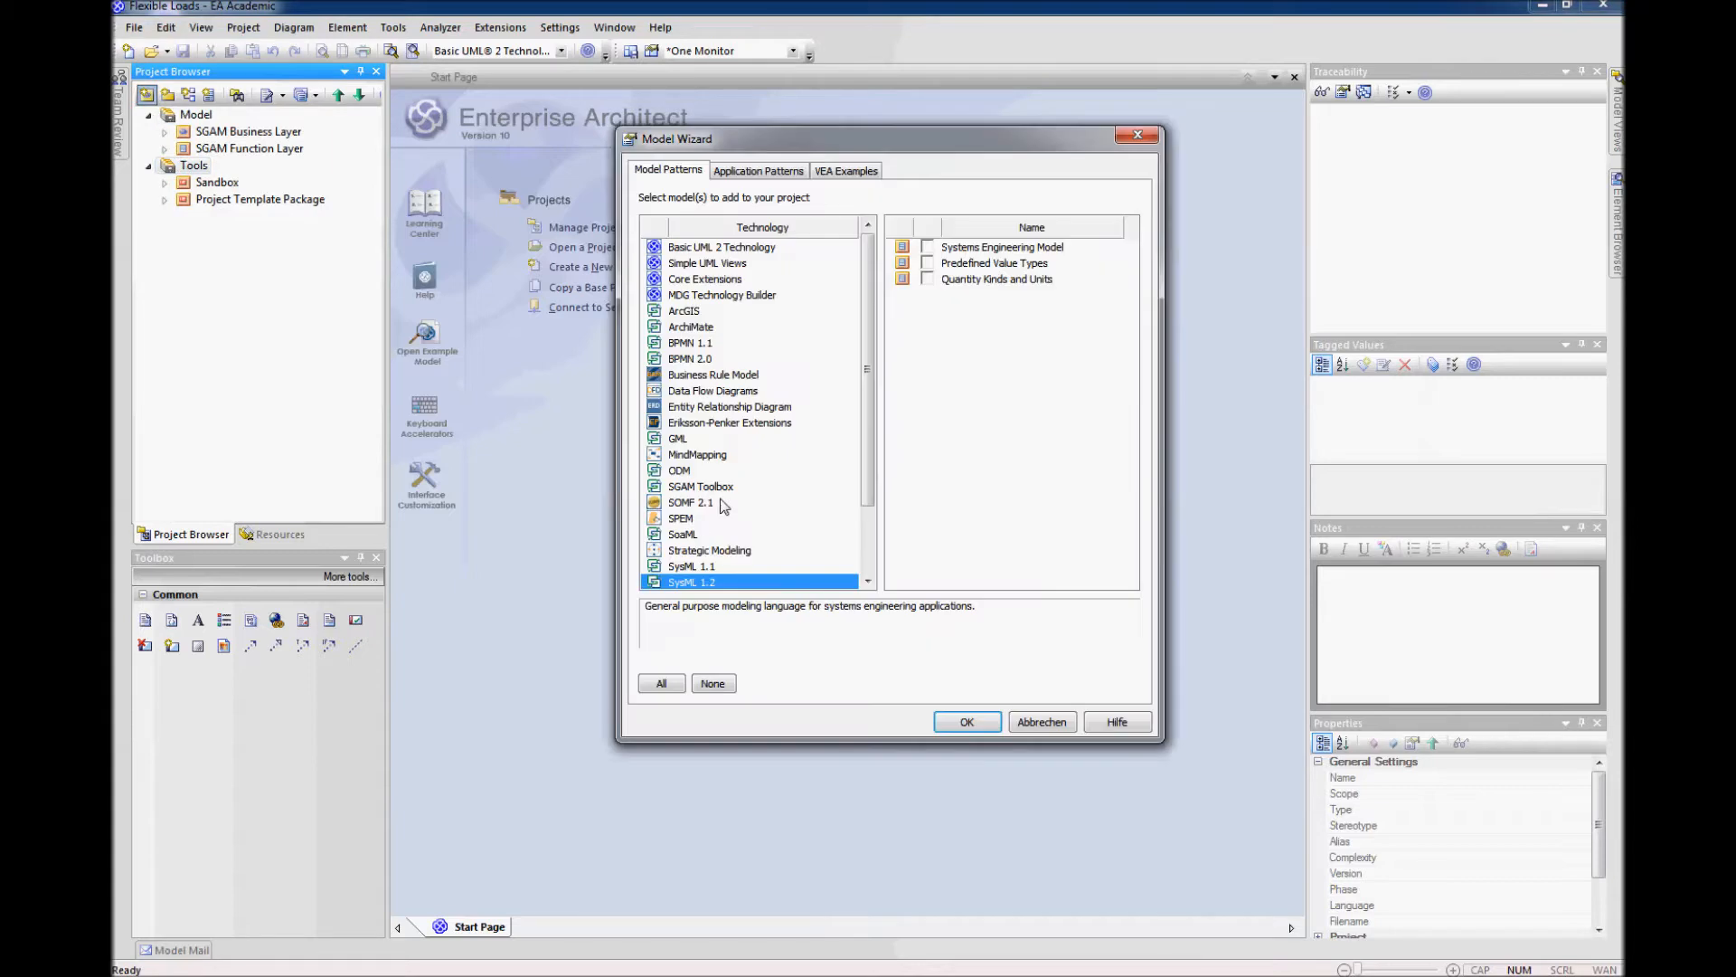
left_click(1033, 720)
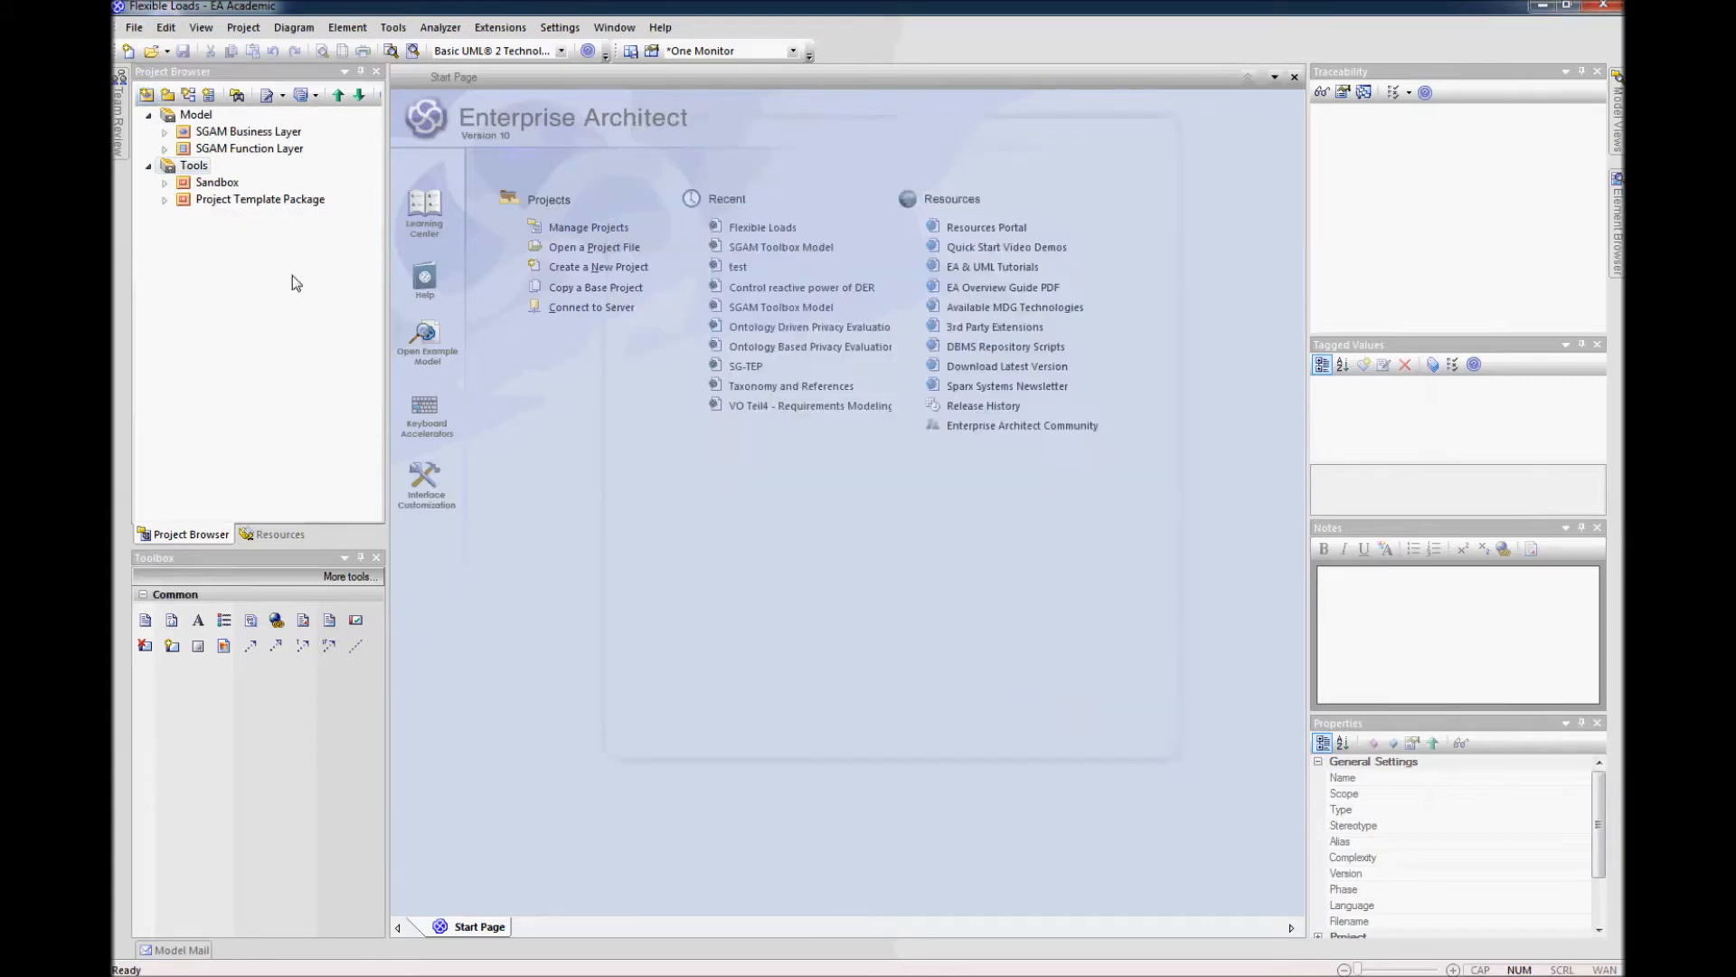
left_click(167, 95)
type("Documentation")
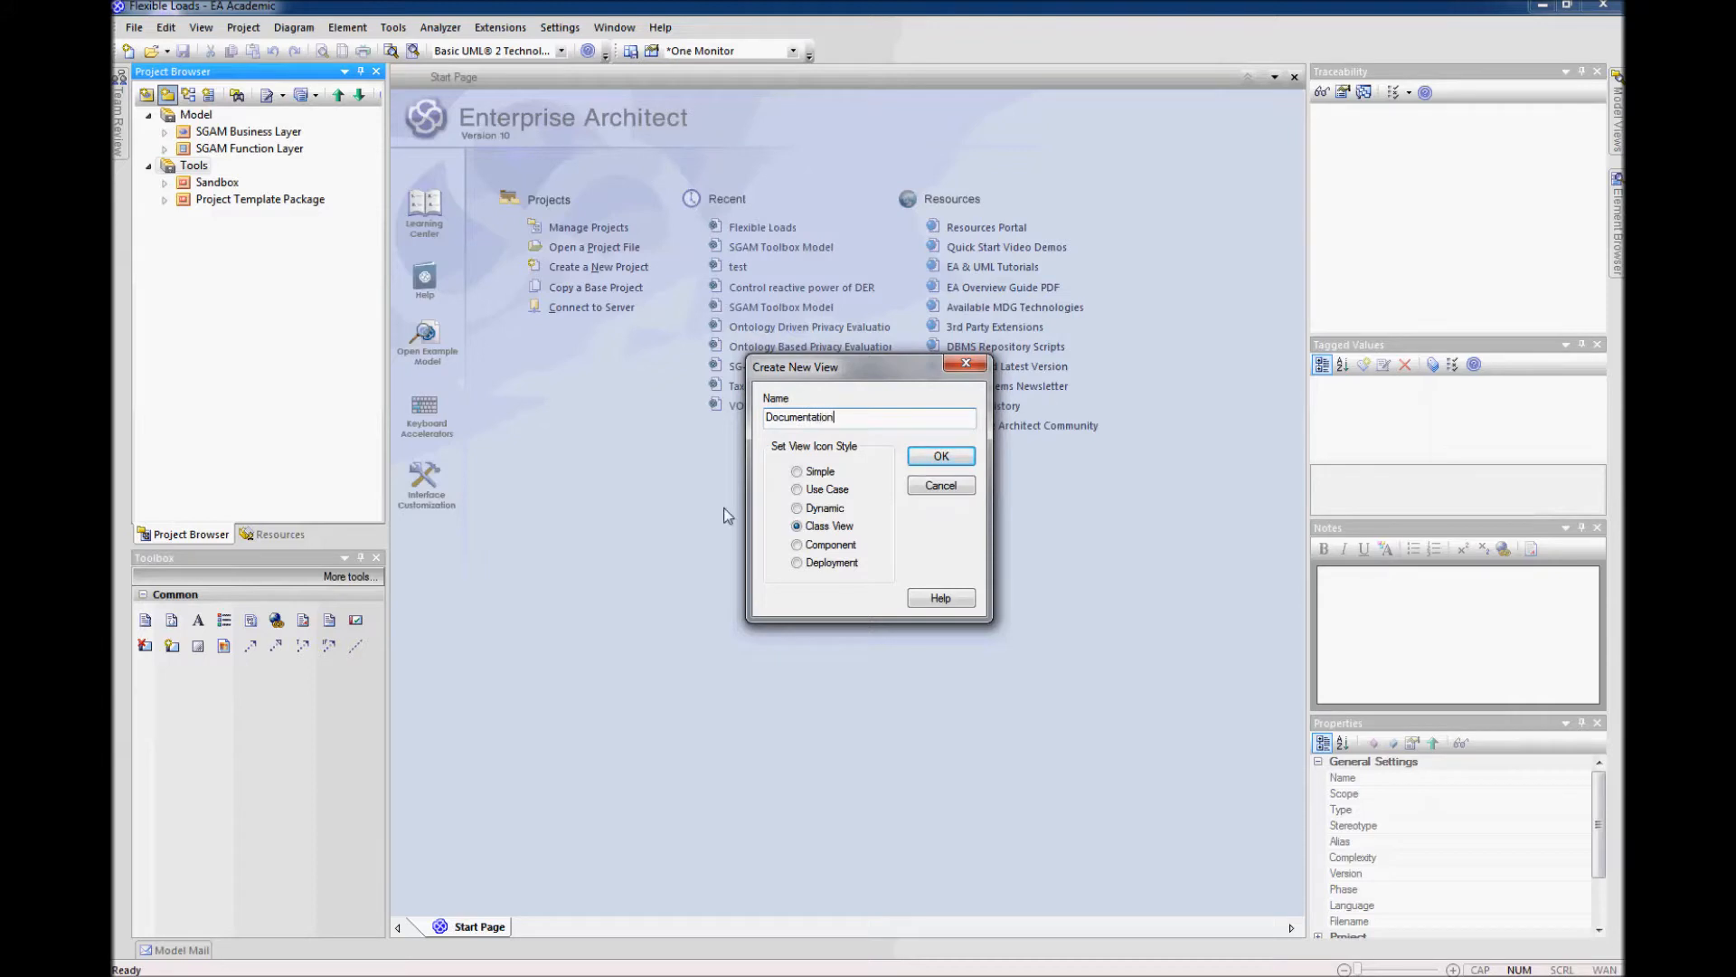
left_click(797, 471)
left_click(920, 461)
left_click(196, 289)
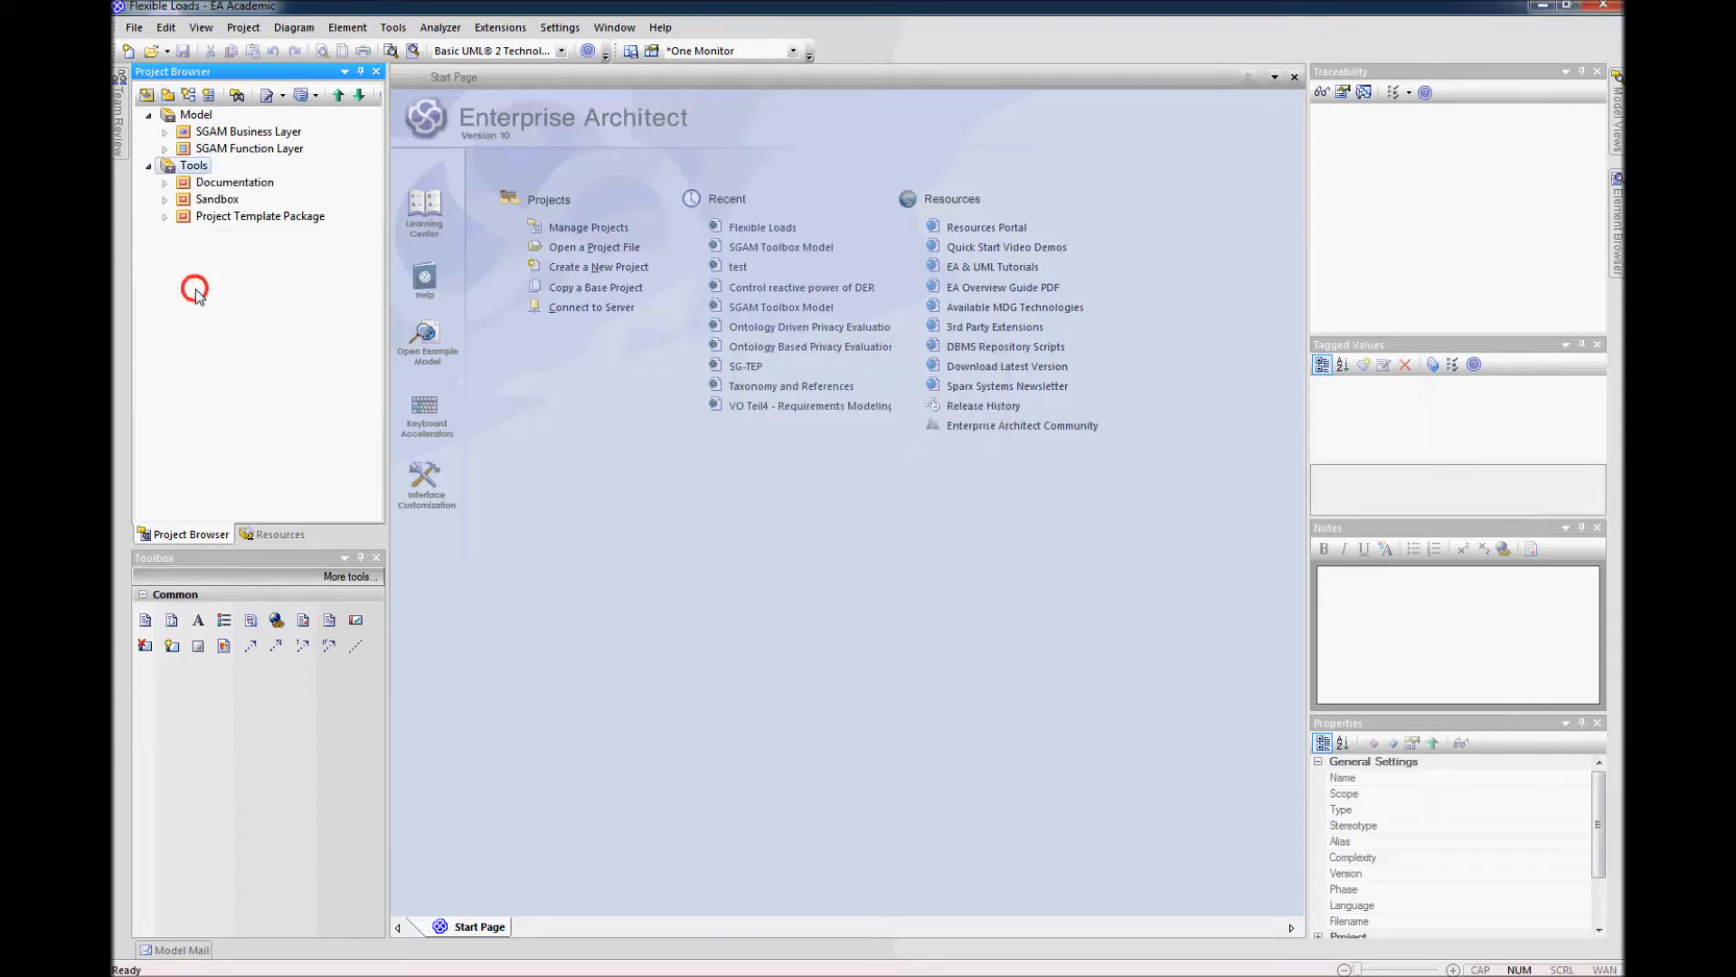
Step: Create an SGAM Function Layer diagram from the SGAM Toolbox inside Project Template Package, keeping the suggested name
left_click(185, 217)
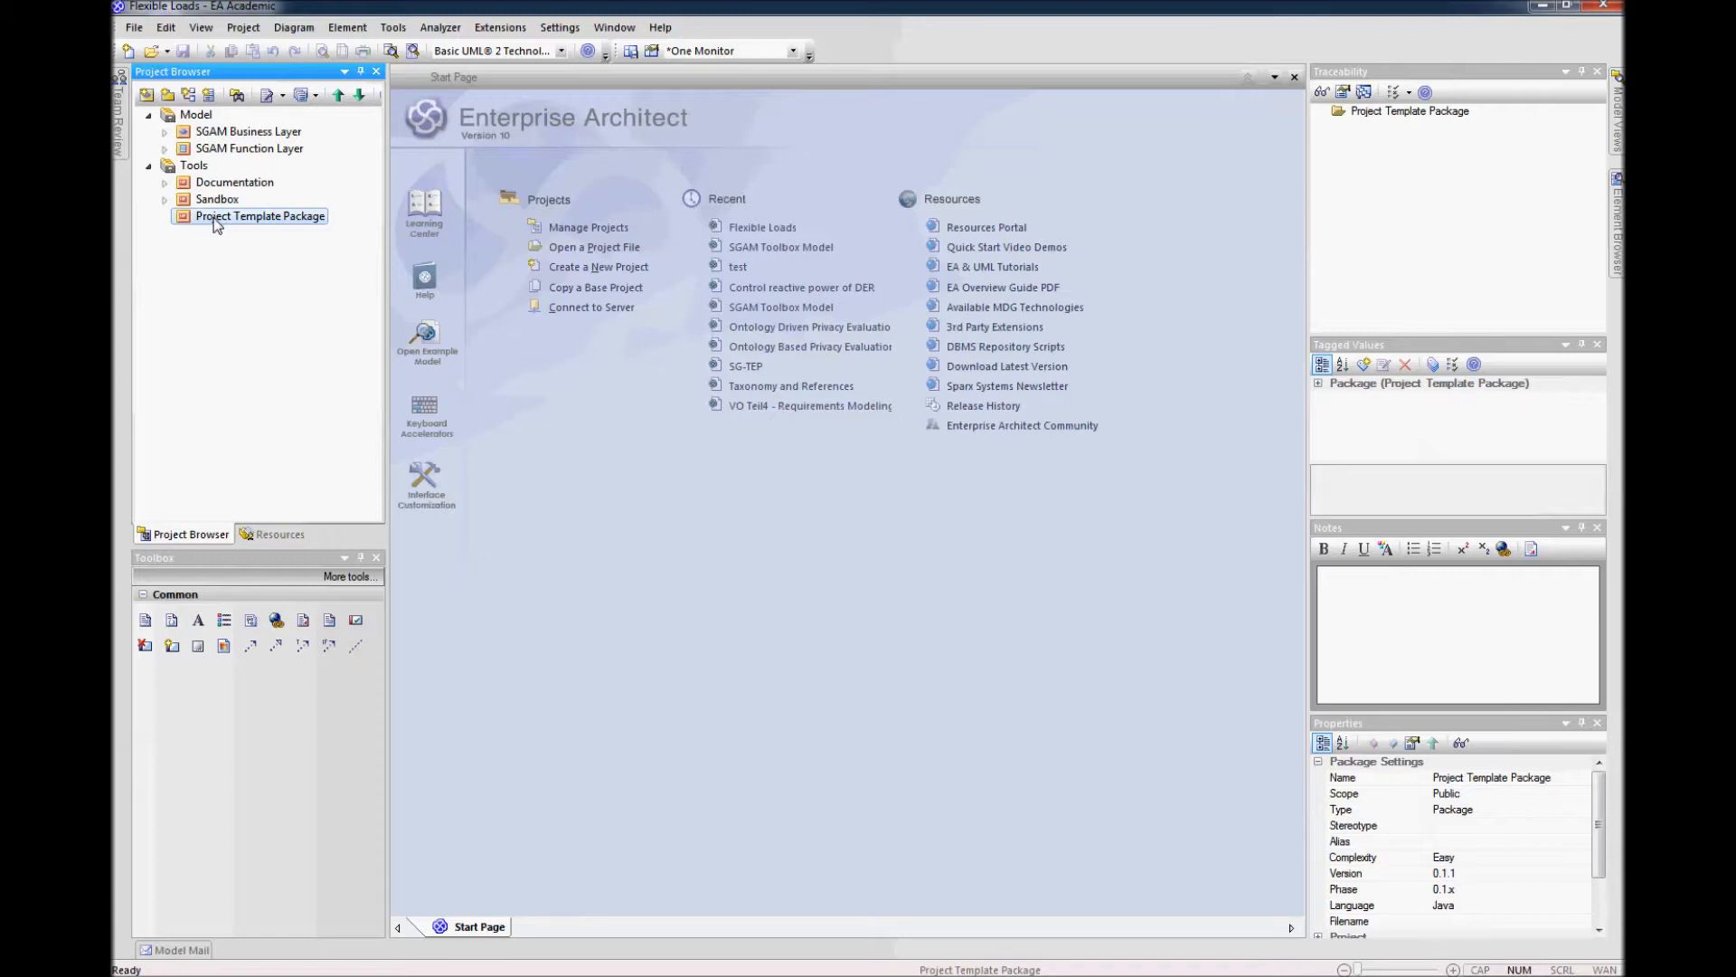
left_click(188, 94)
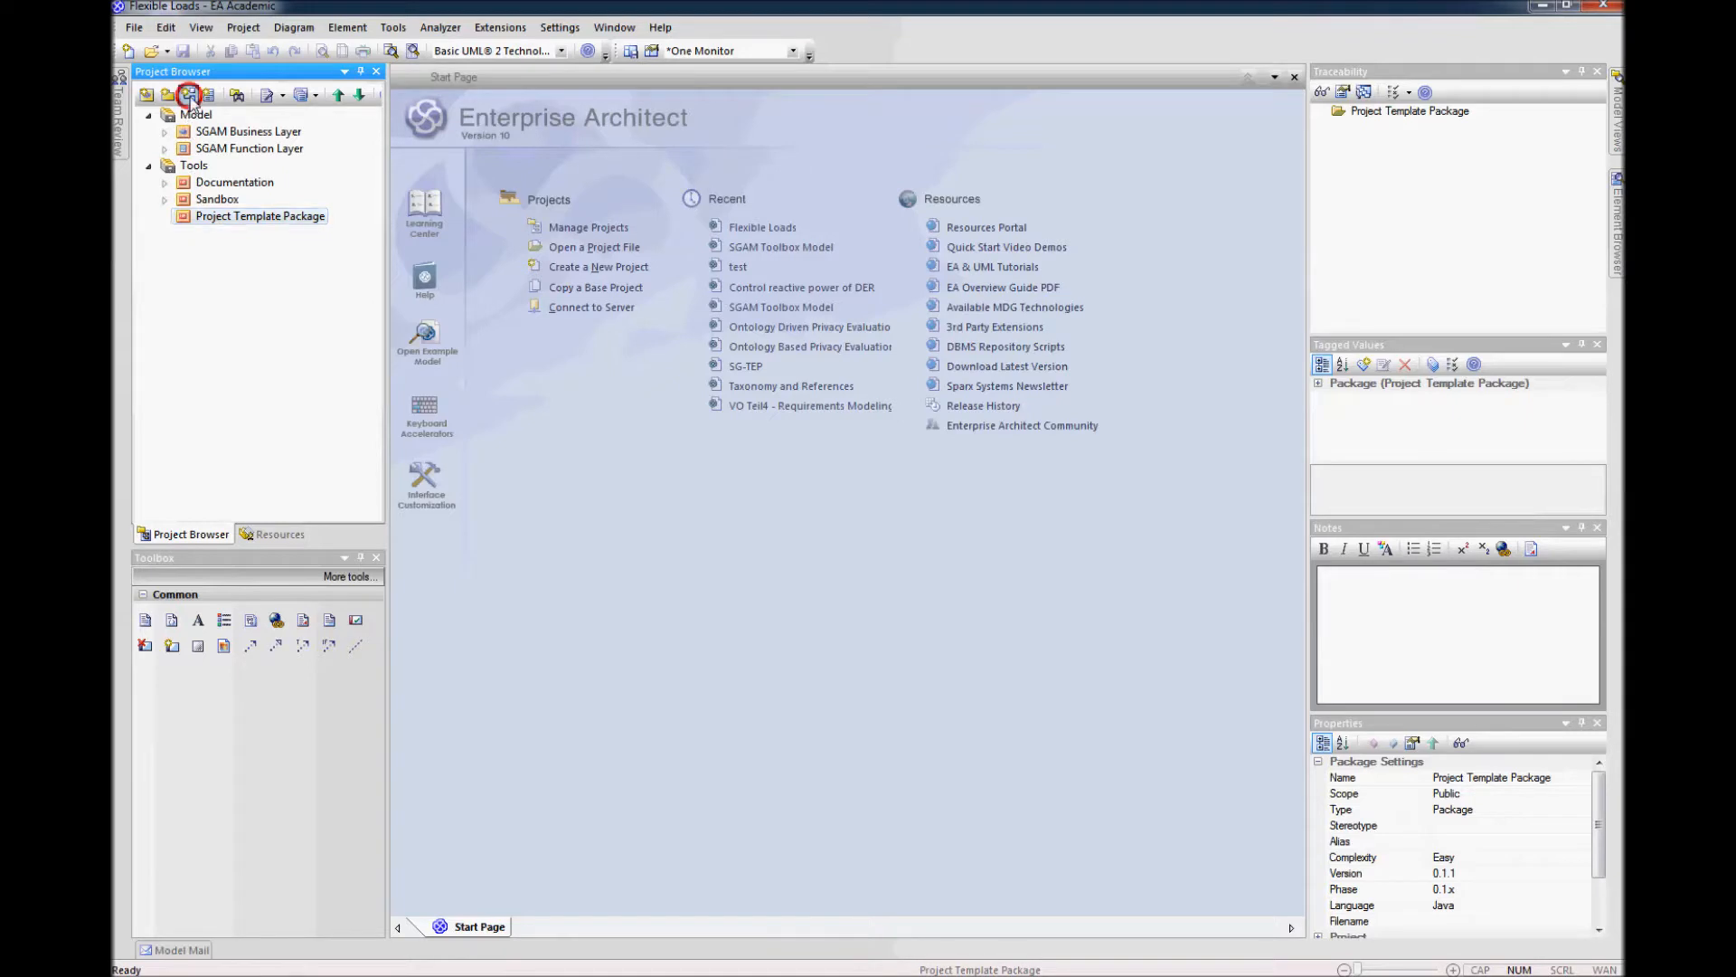
left_click(794, 444)
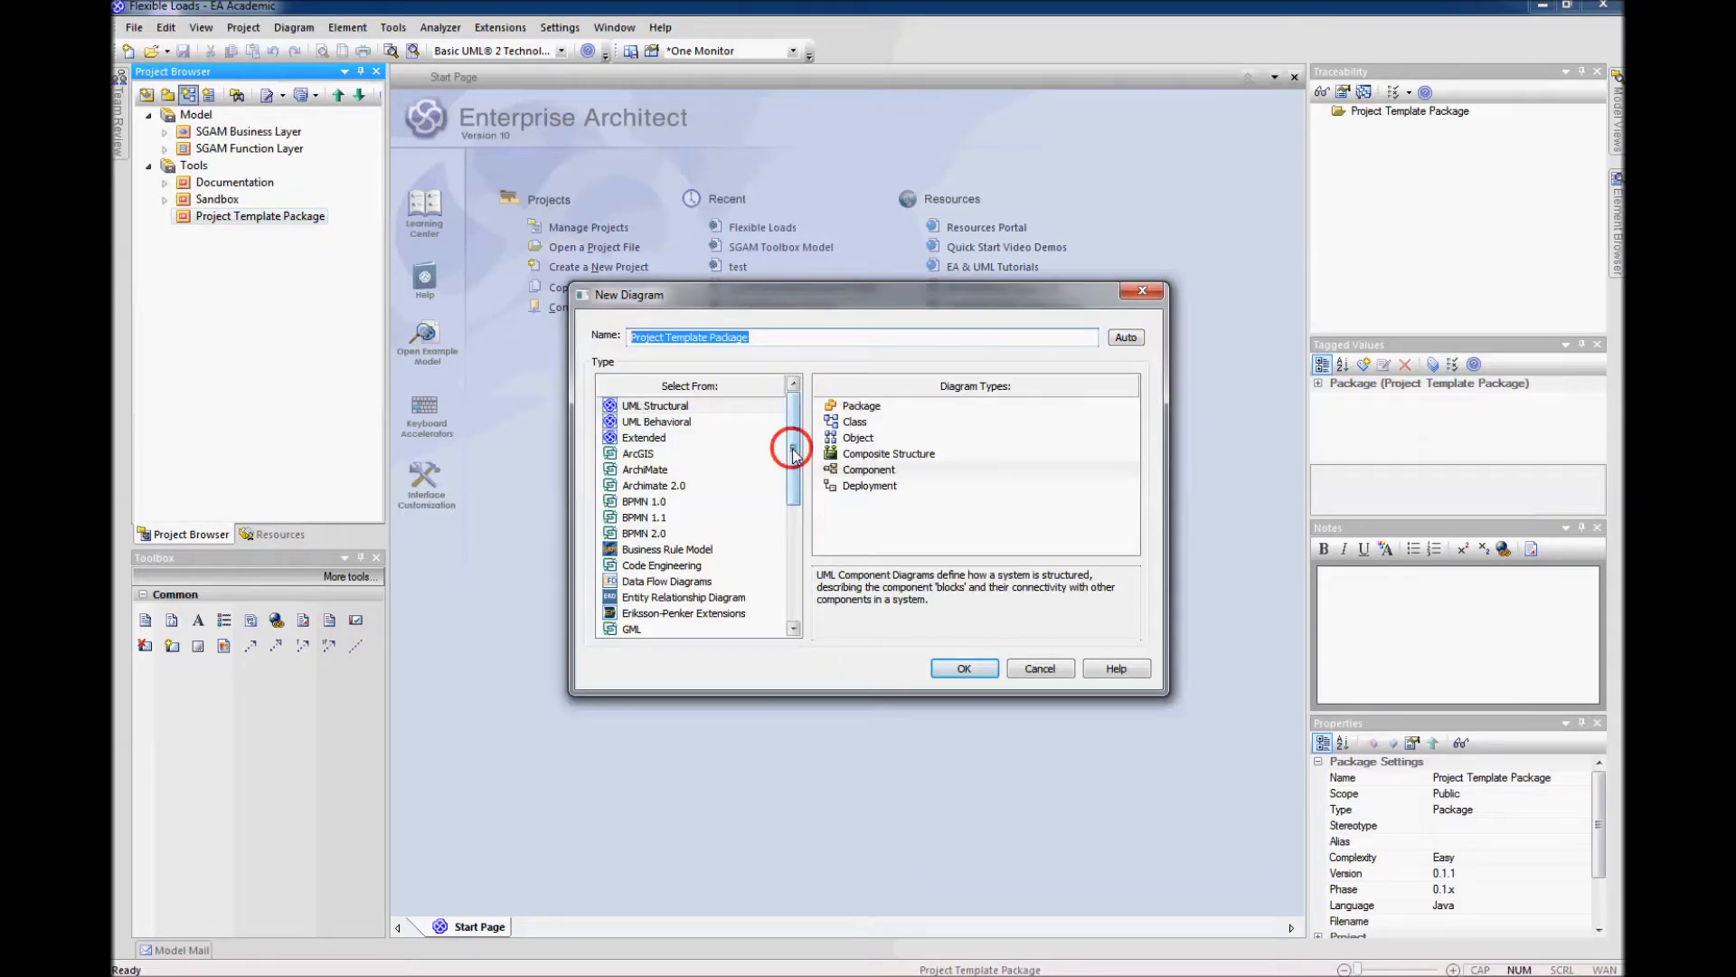
left_click_drag(794, 445, 696, 583)
left_click(662, 453)
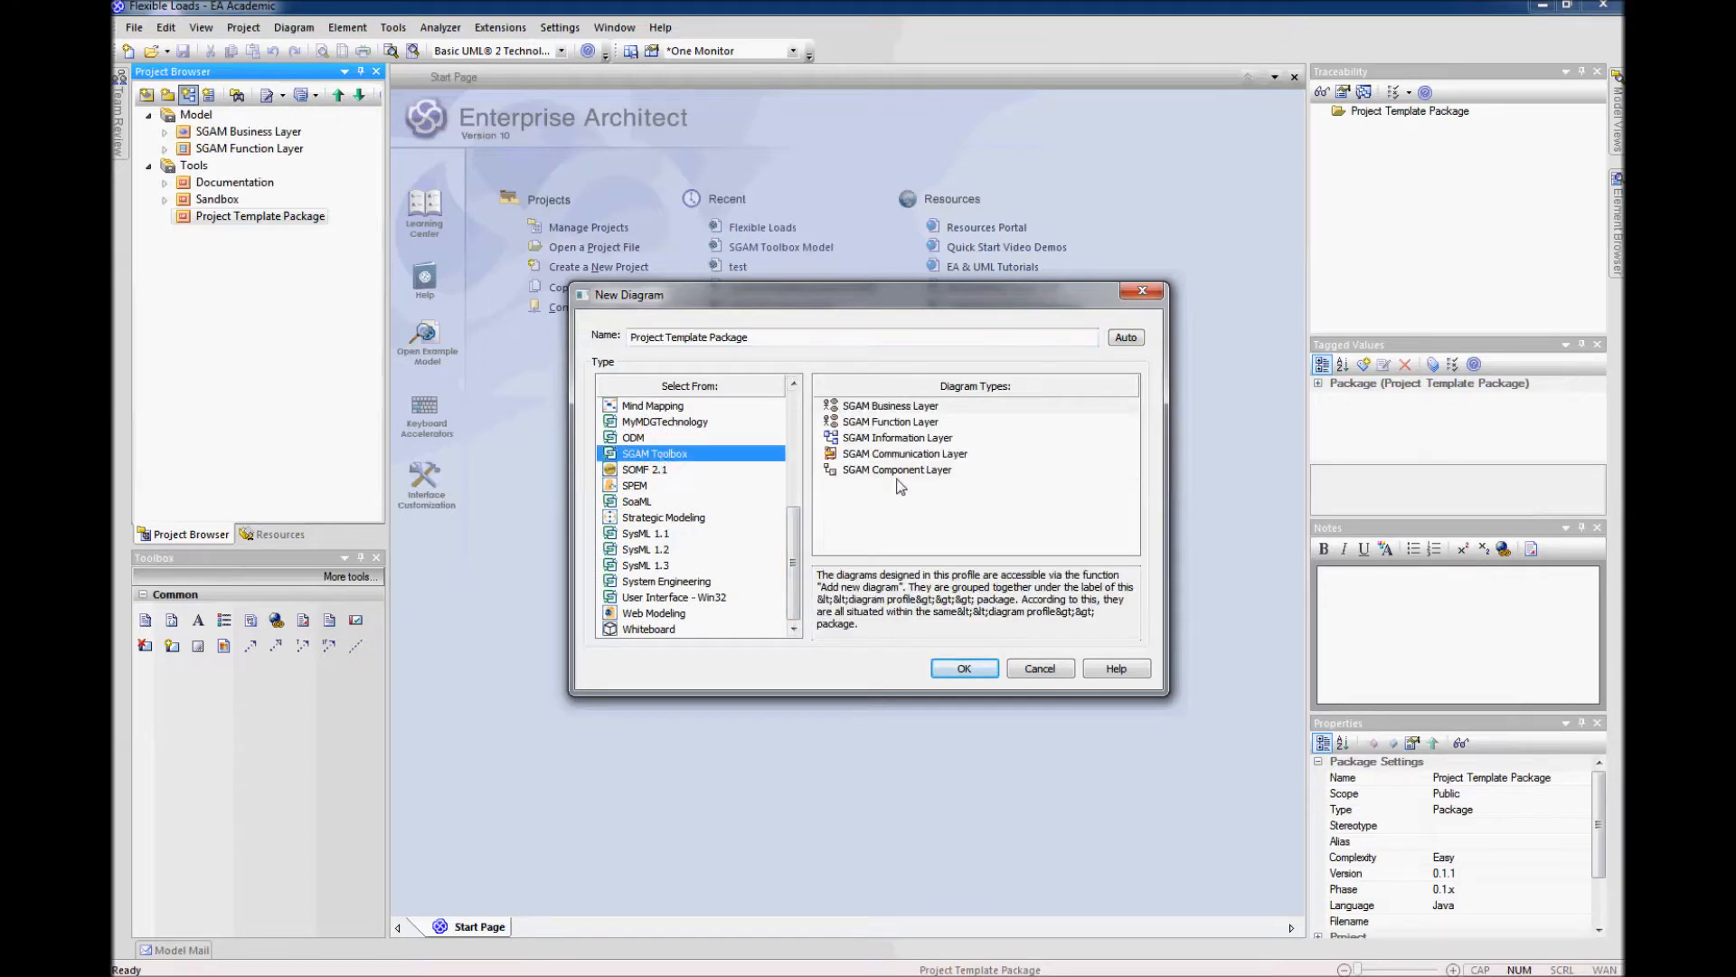
left_click(924, 423)
left_click(966, 669)
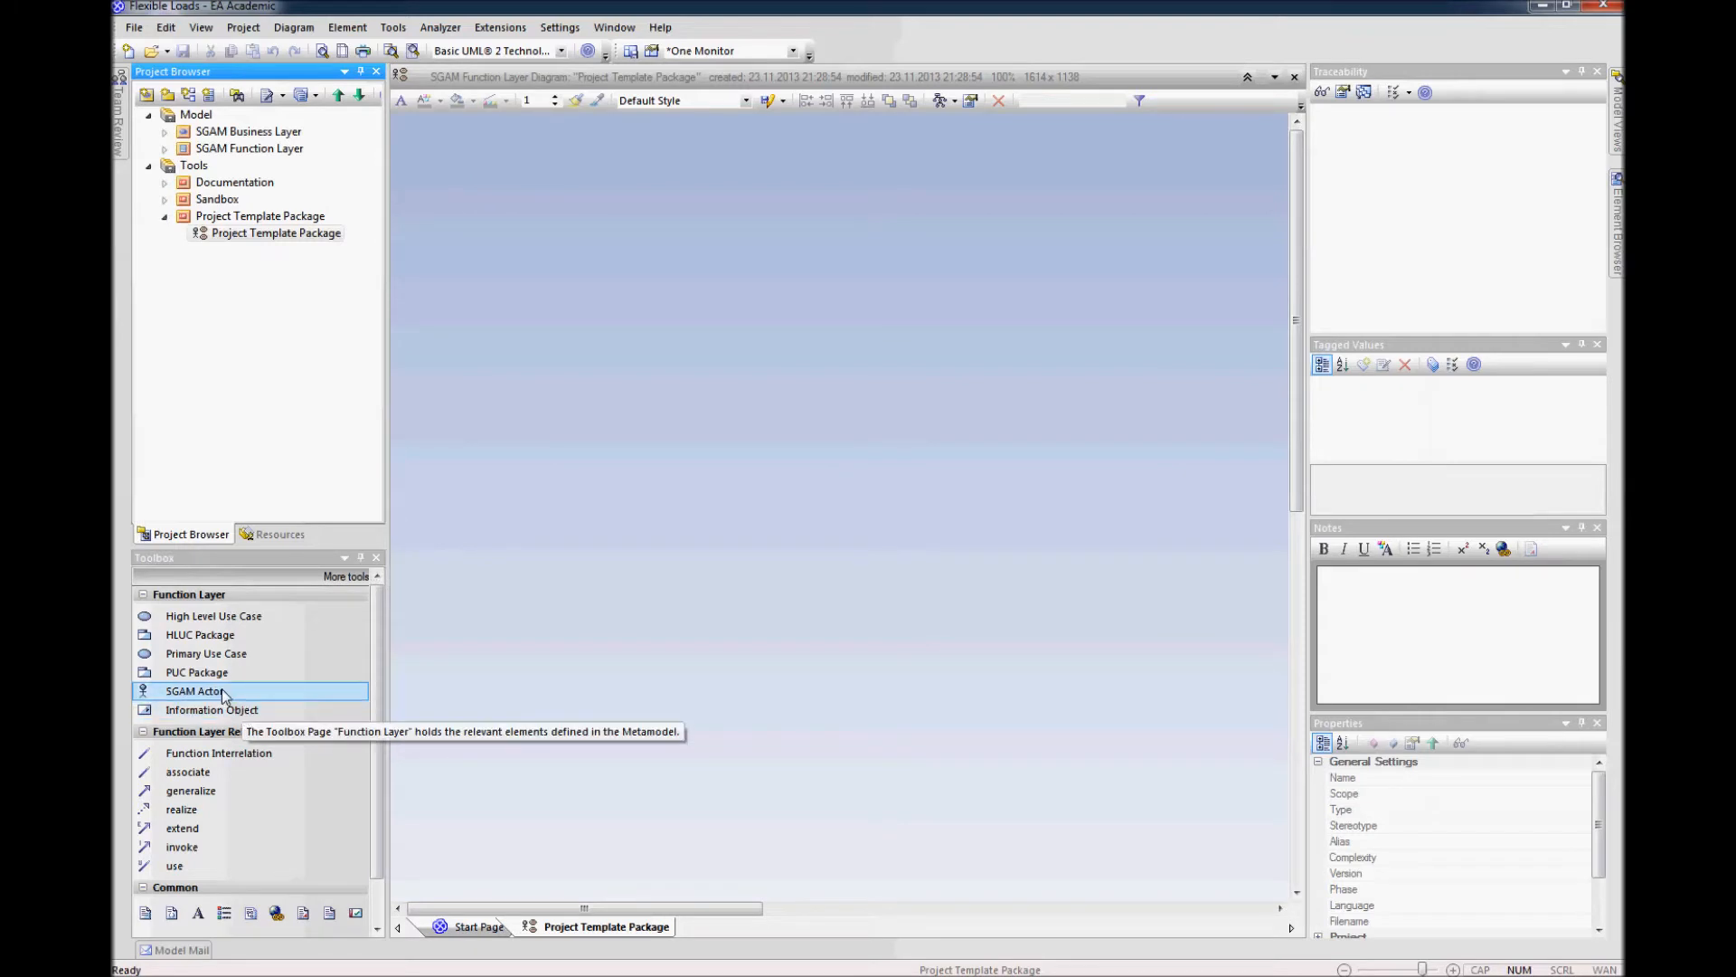
Step: Place a Primary Use Case with its default name on the diagram and enlarge it until its stereotype label fits
left_click(194, 654)
left_click(597, 334)
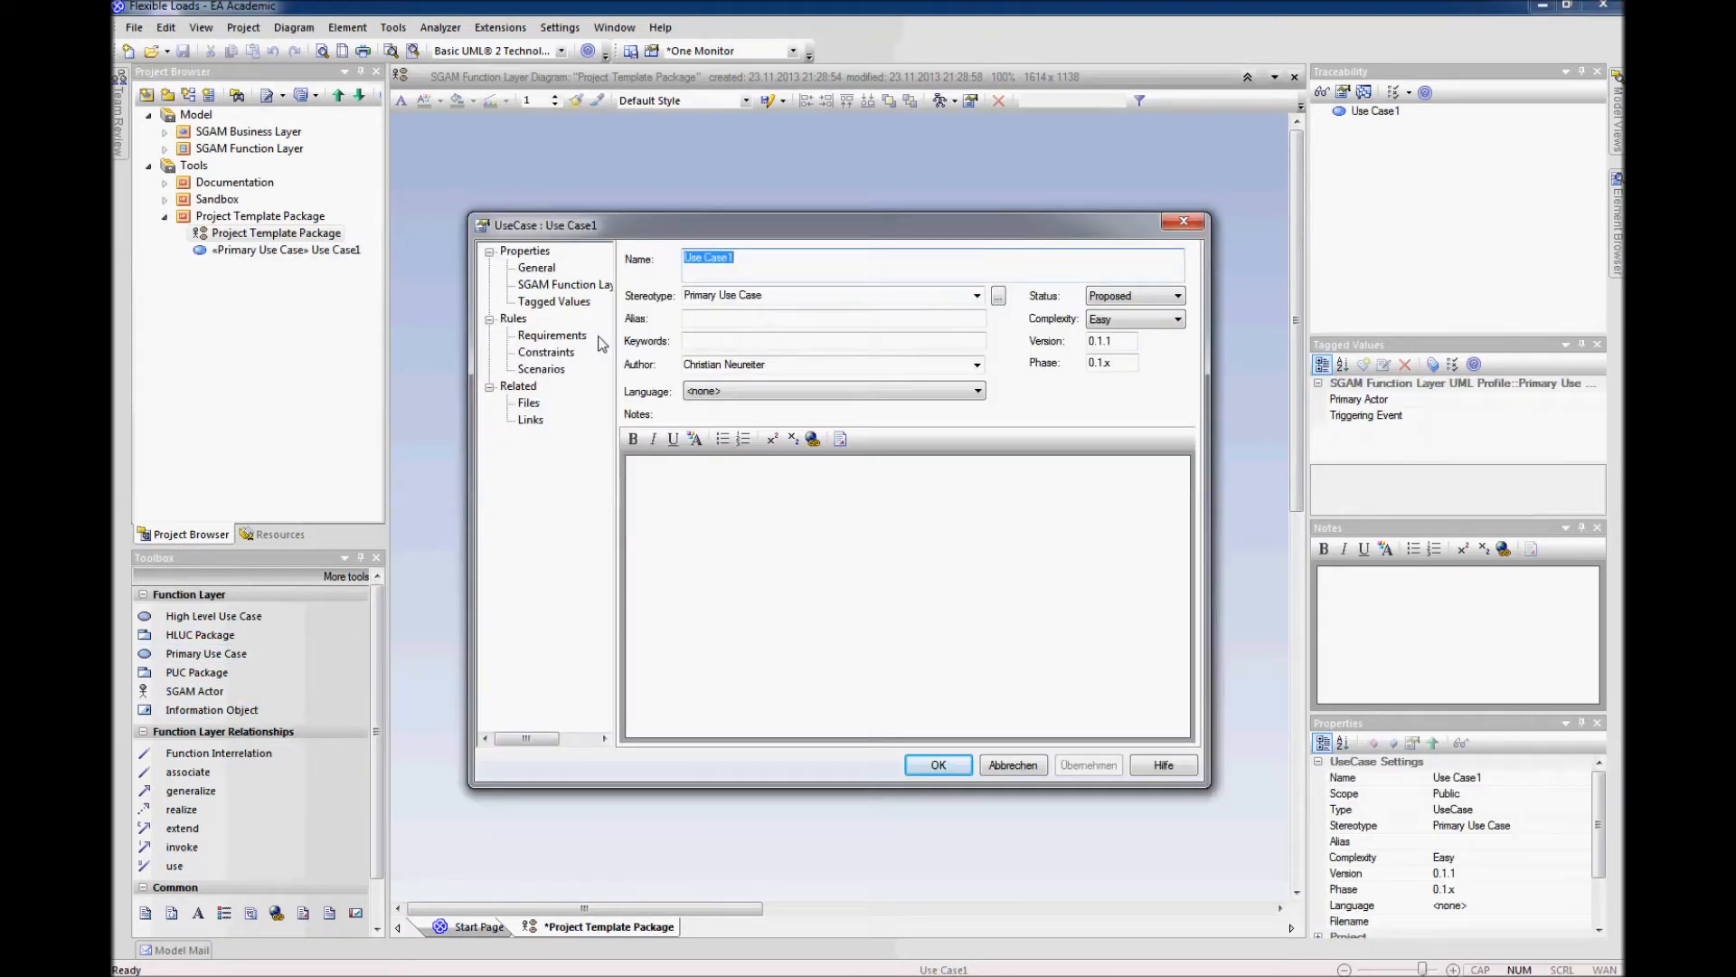
left_click(939, 765)
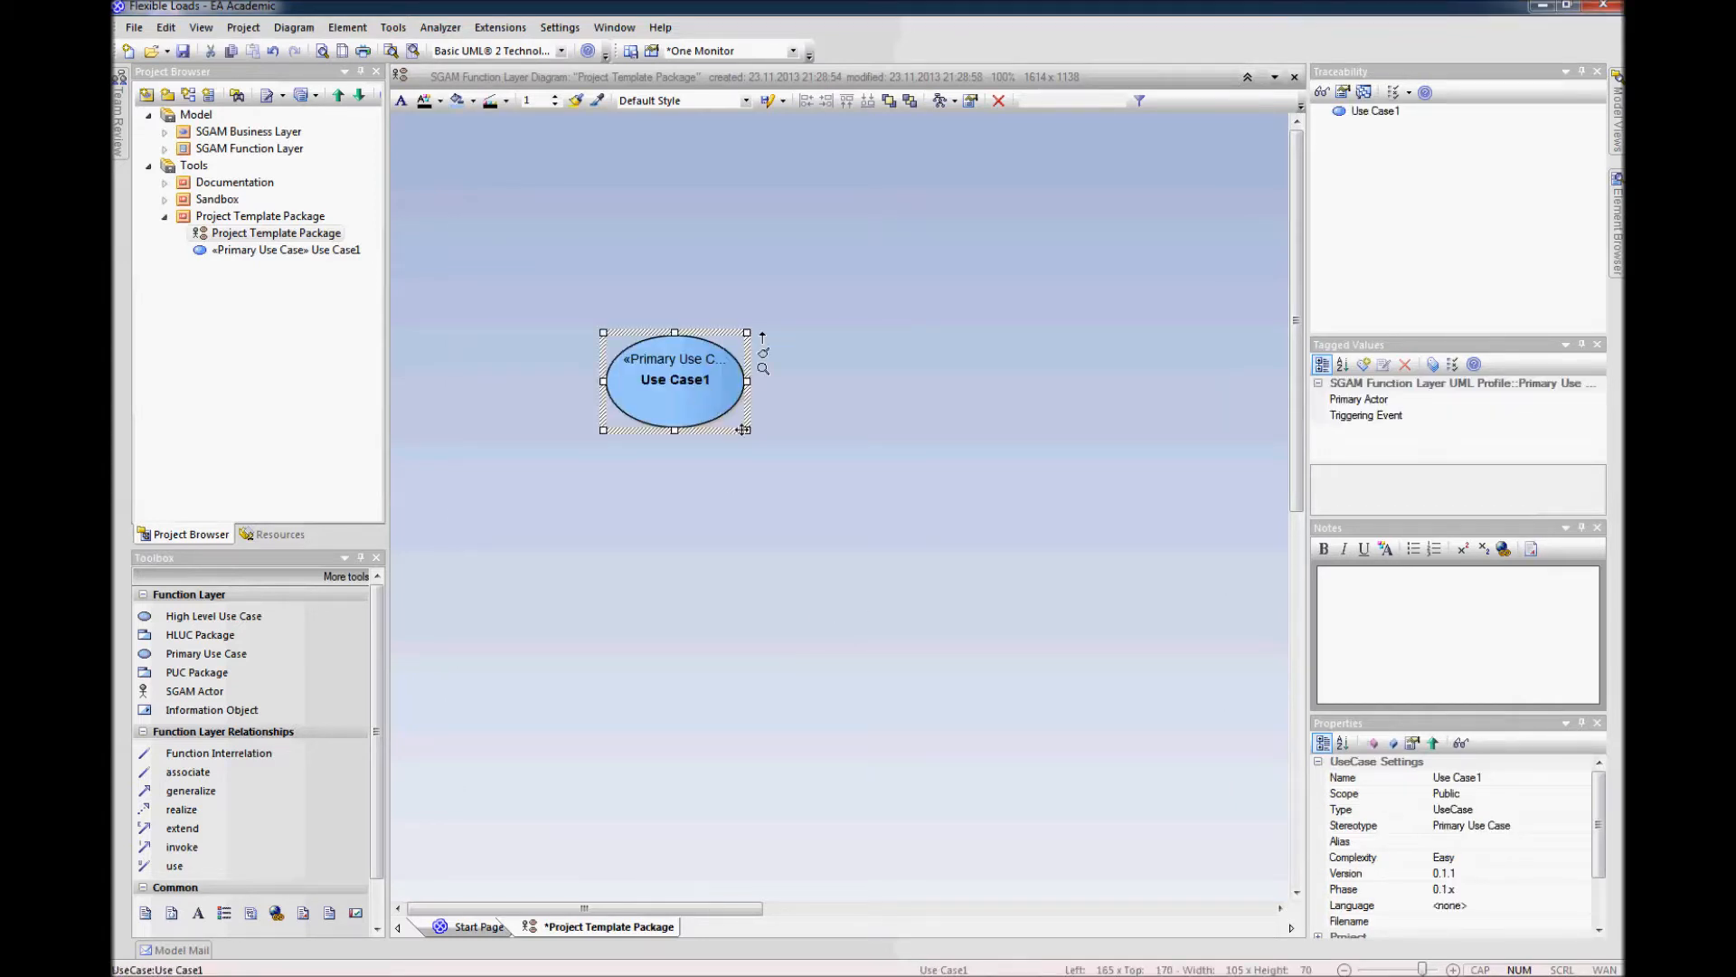
left_click_drag(744, 430, 773, 447)
left_click(780, 490)
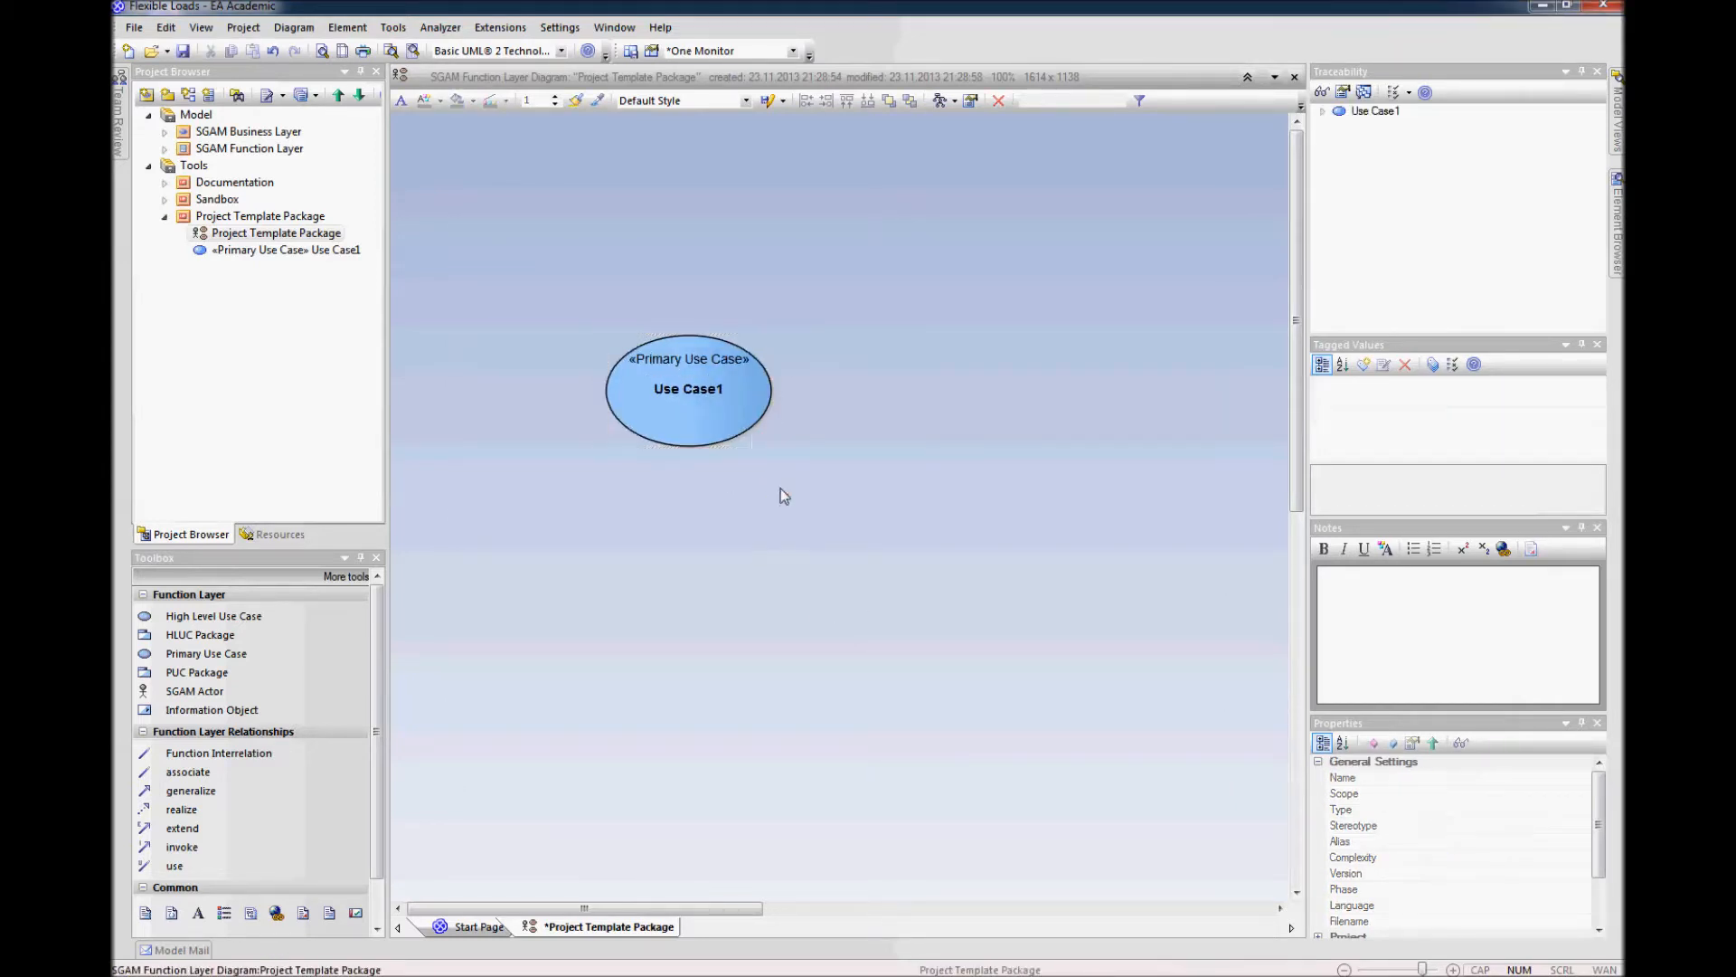
Step: Switch the Use Case1 element to rectangle notation
left_click(745, 408)
right_click(745, 409)
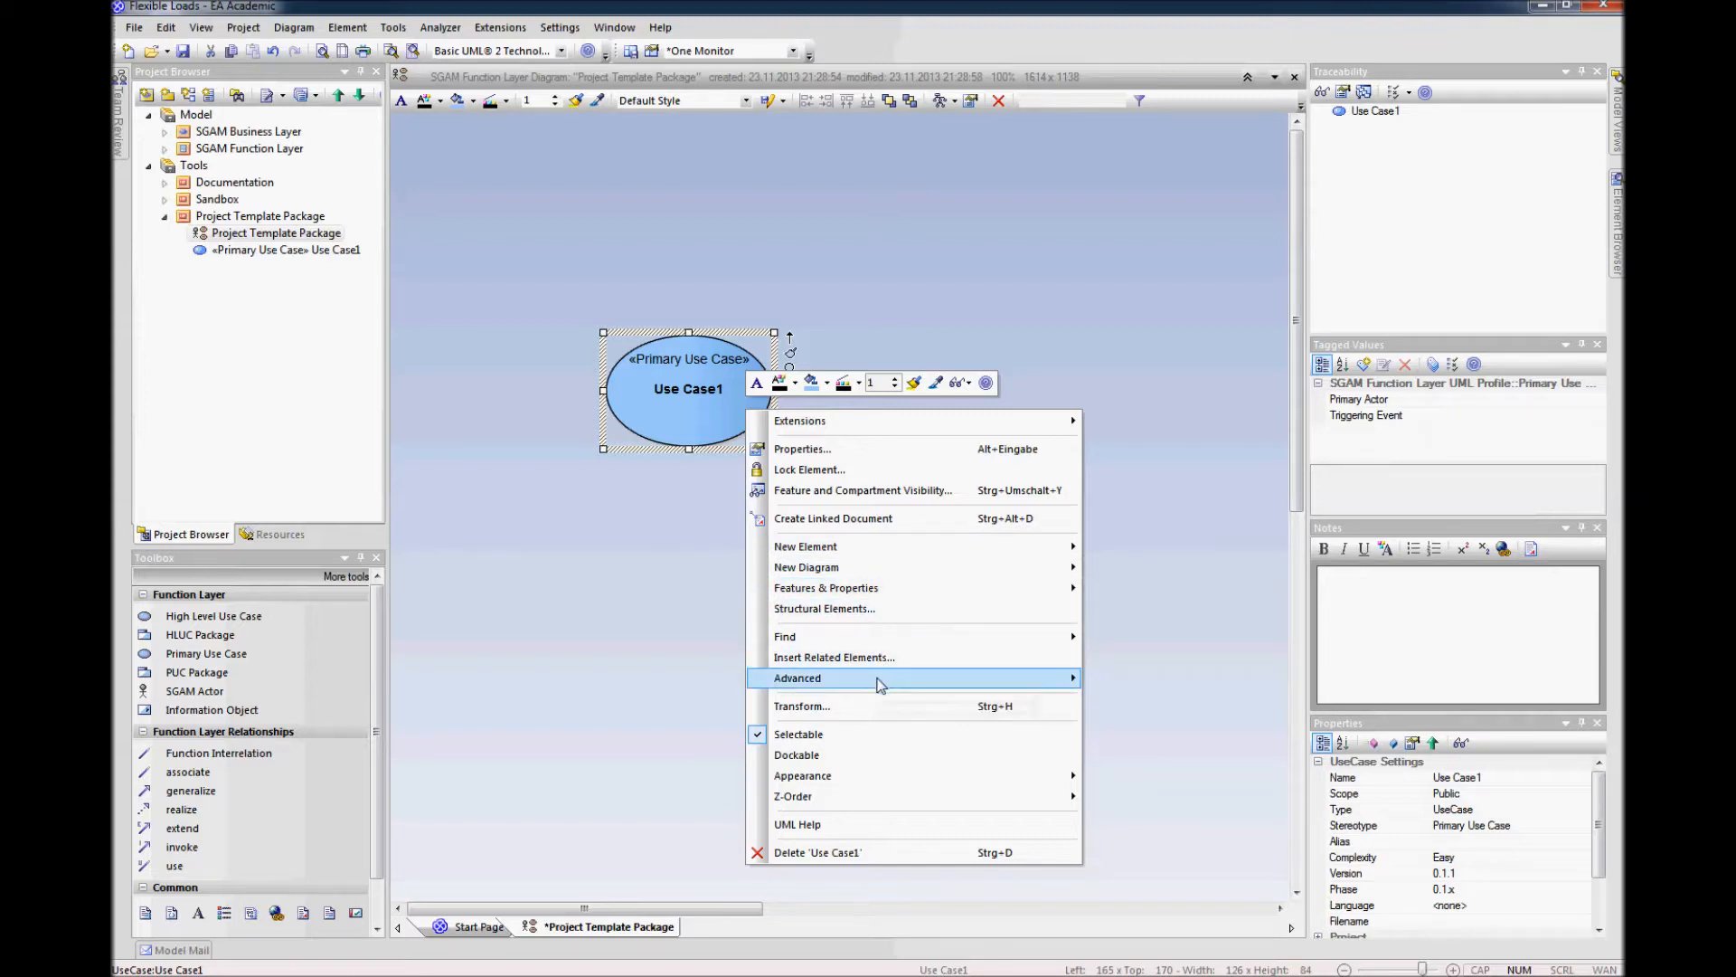
mouse_move(881, 679)
left_click(1197, 770)
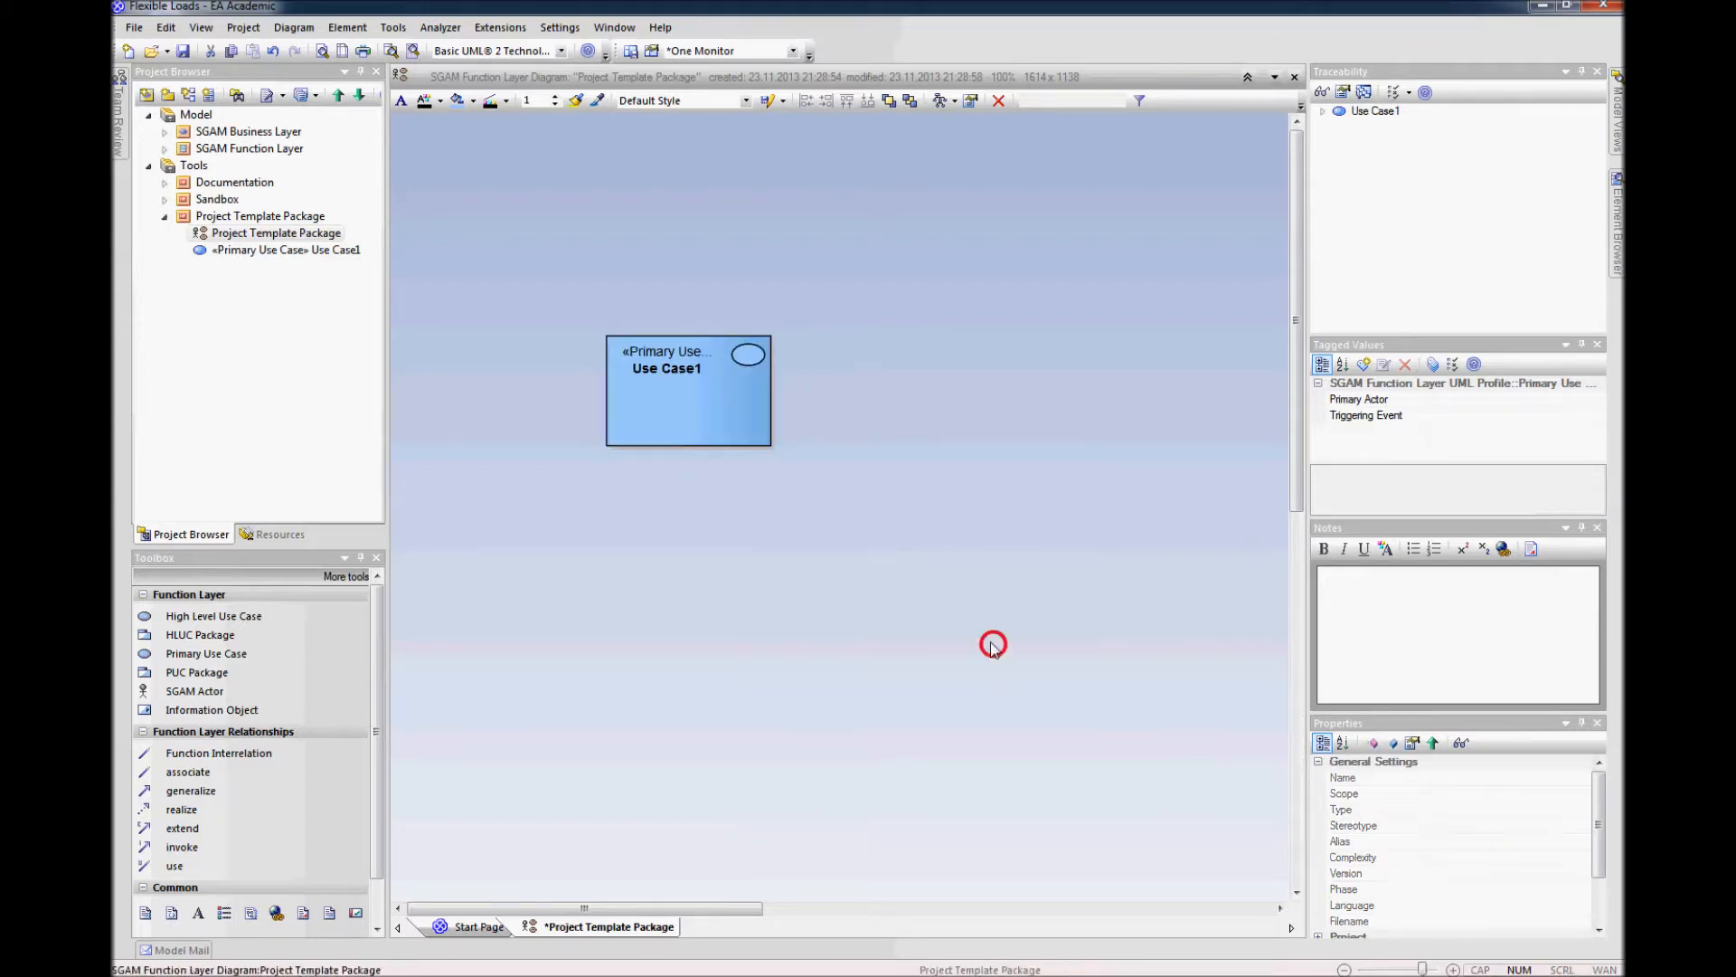
Step: Shrink the Use Case1 rectangle, move it slightly up and to the left, and save the diagram
left_click_drag(774, 448, 695, 335)
left_click(706, 438)
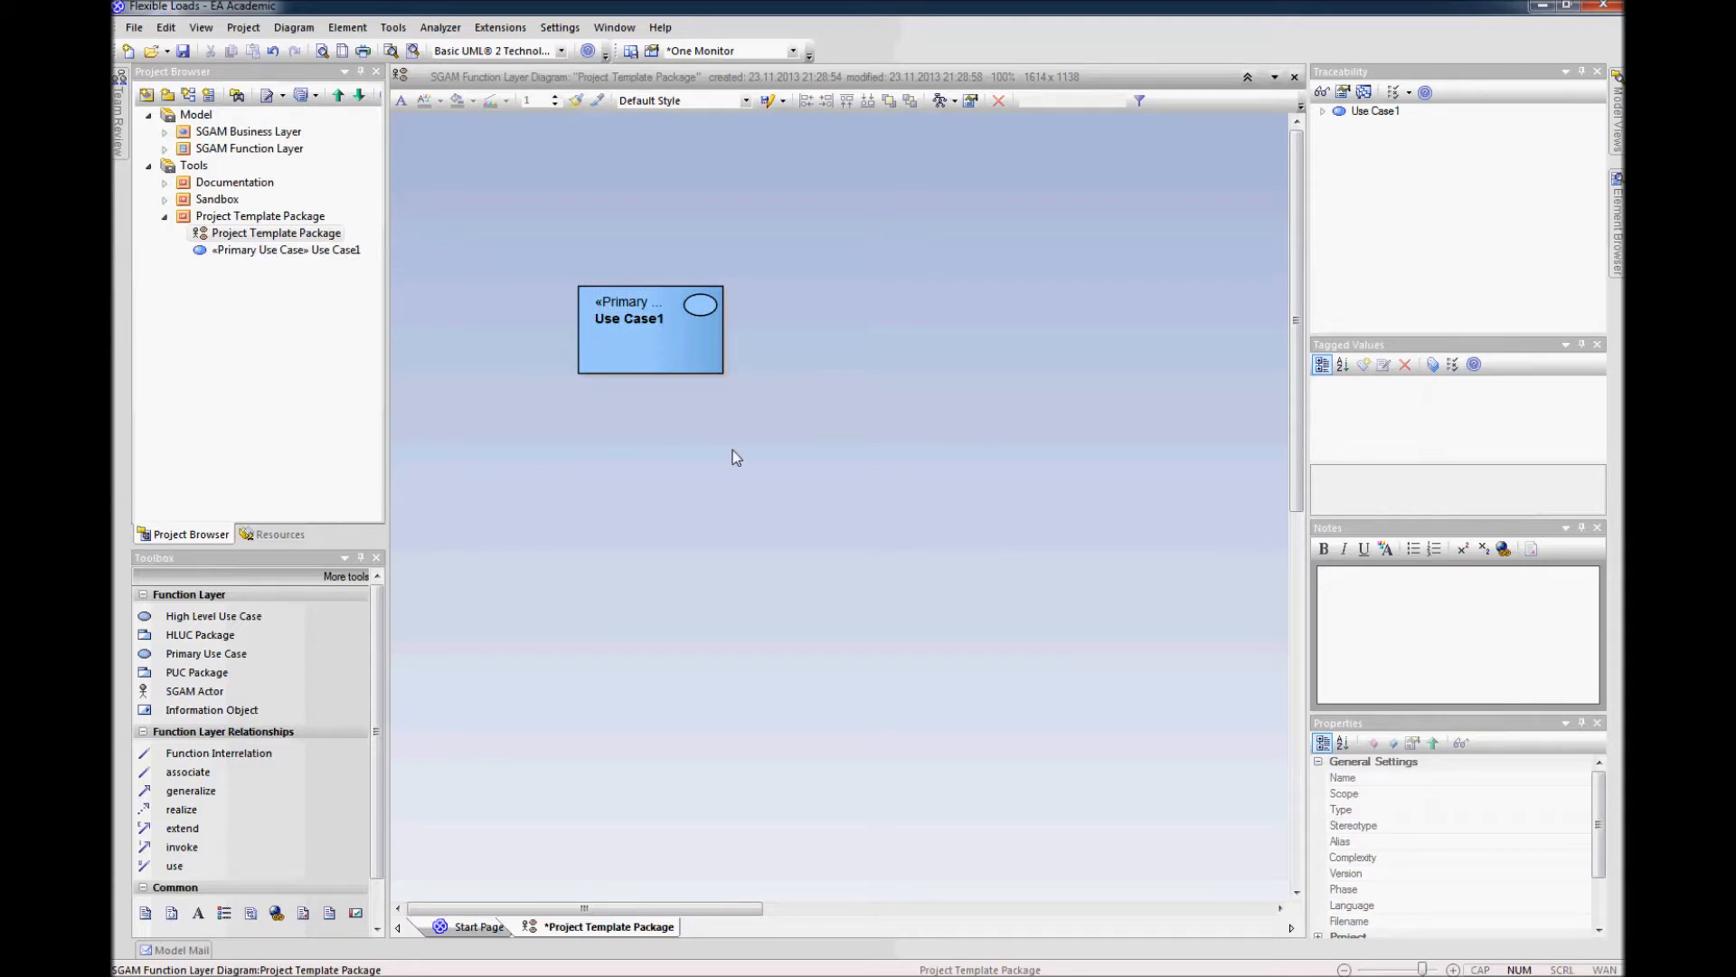
key("ctrl+s")
Step: Assign the Project Template Package under Tools as the project's template package in the project settings
left_click(562, 28)
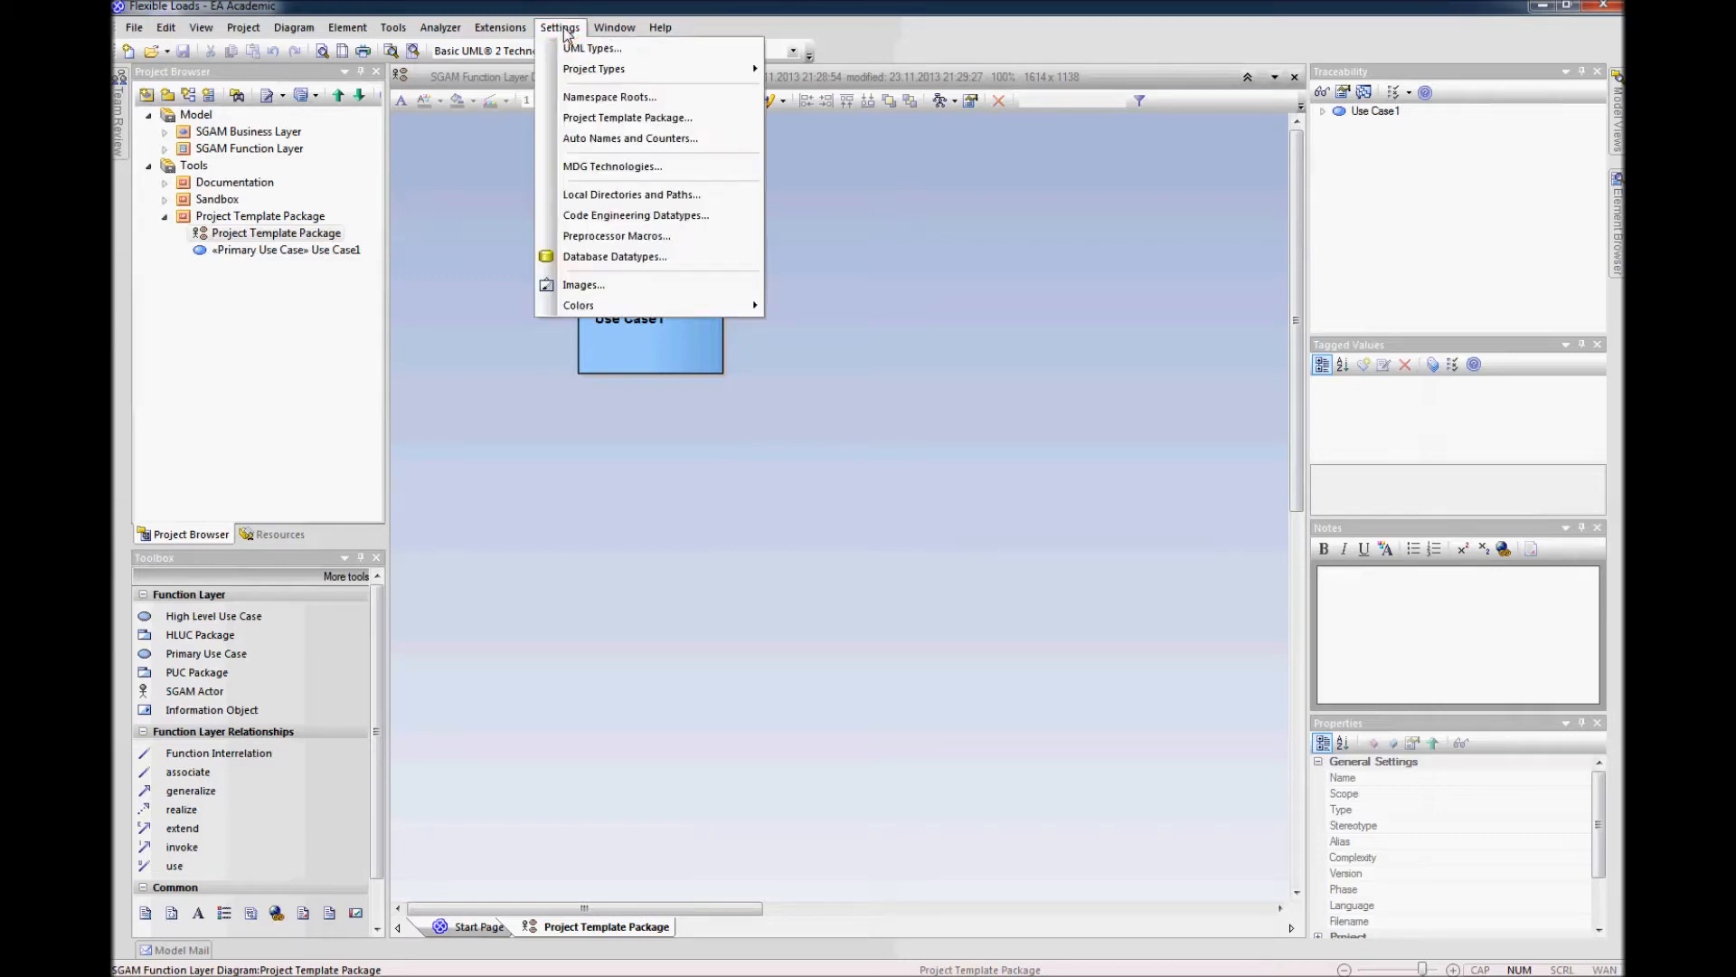
left_click(617, 119)
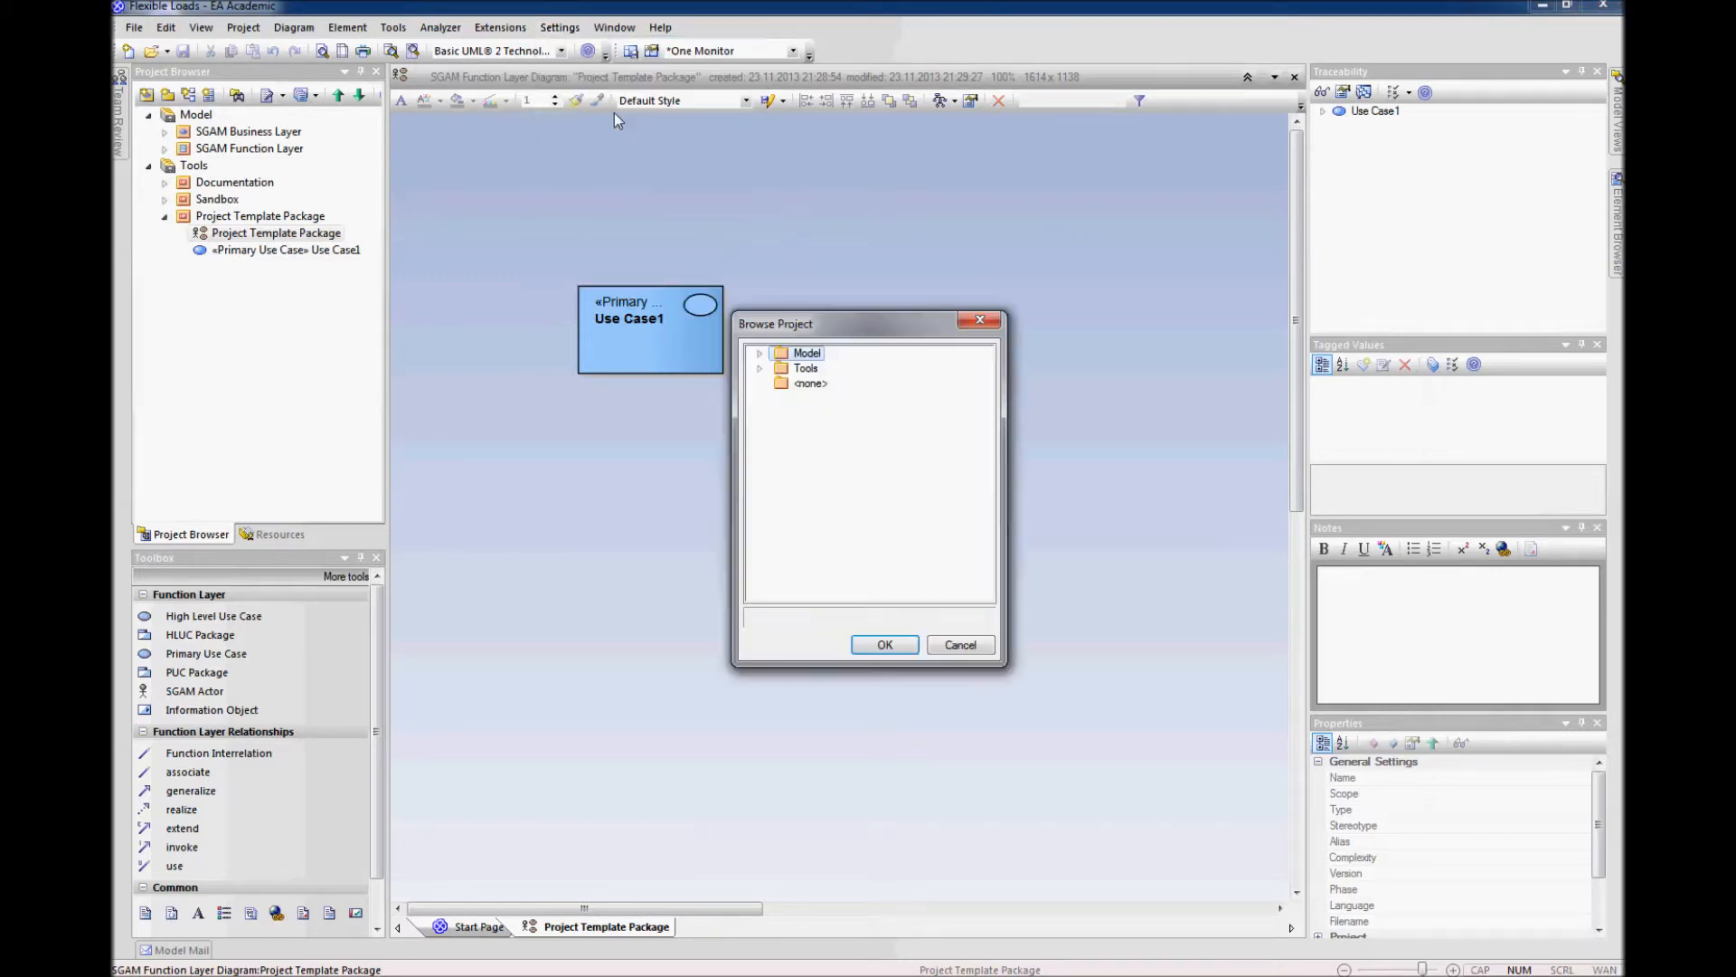
left_click(760, 368)
left_click(869, 399)
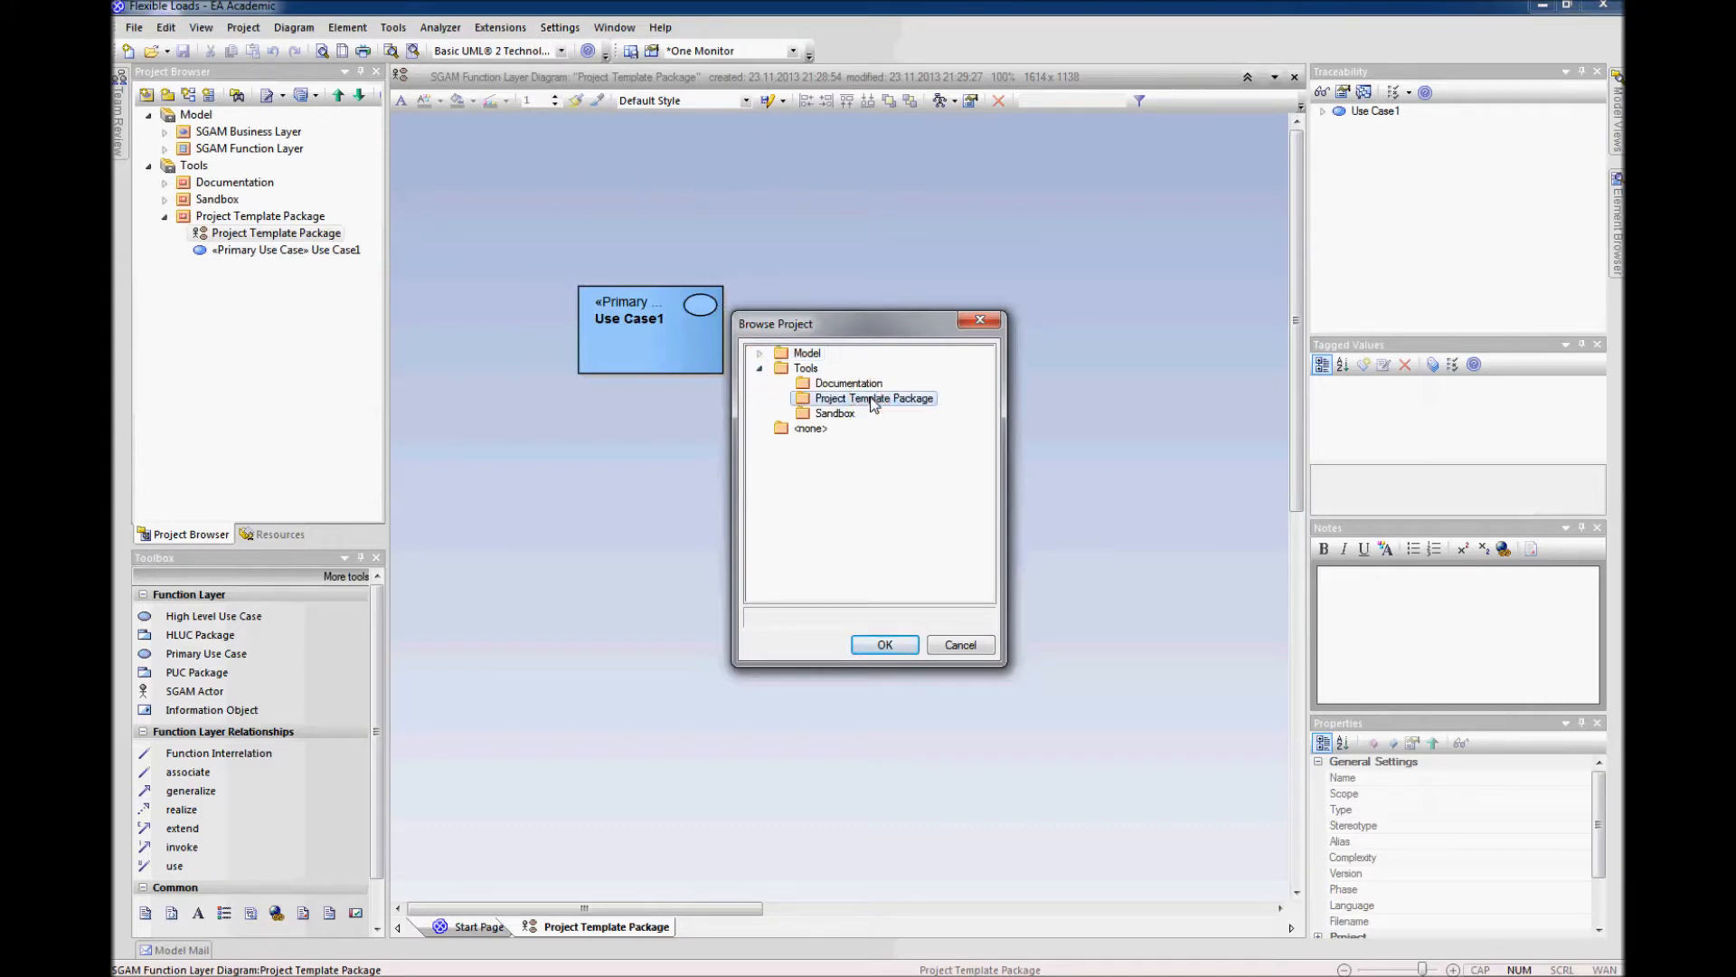
left_click(886, 645)
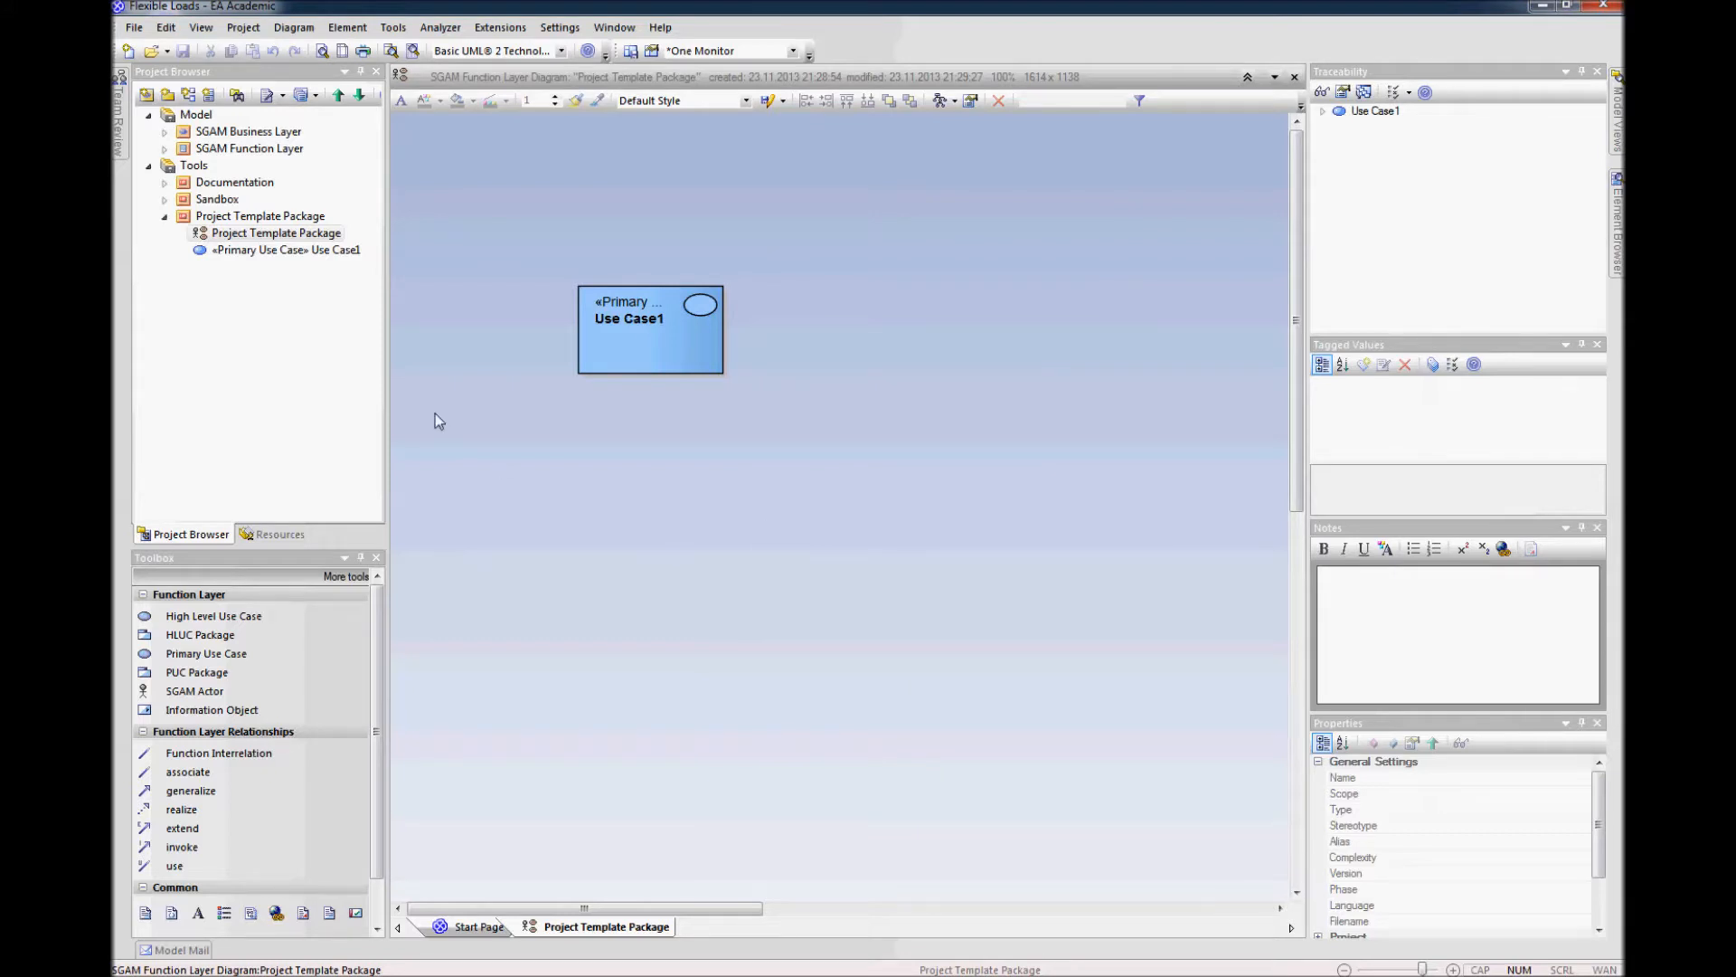
Step: Open the Business Case Analysis diagram from the SGAM Business Layer package
mouse_move(660, 363)
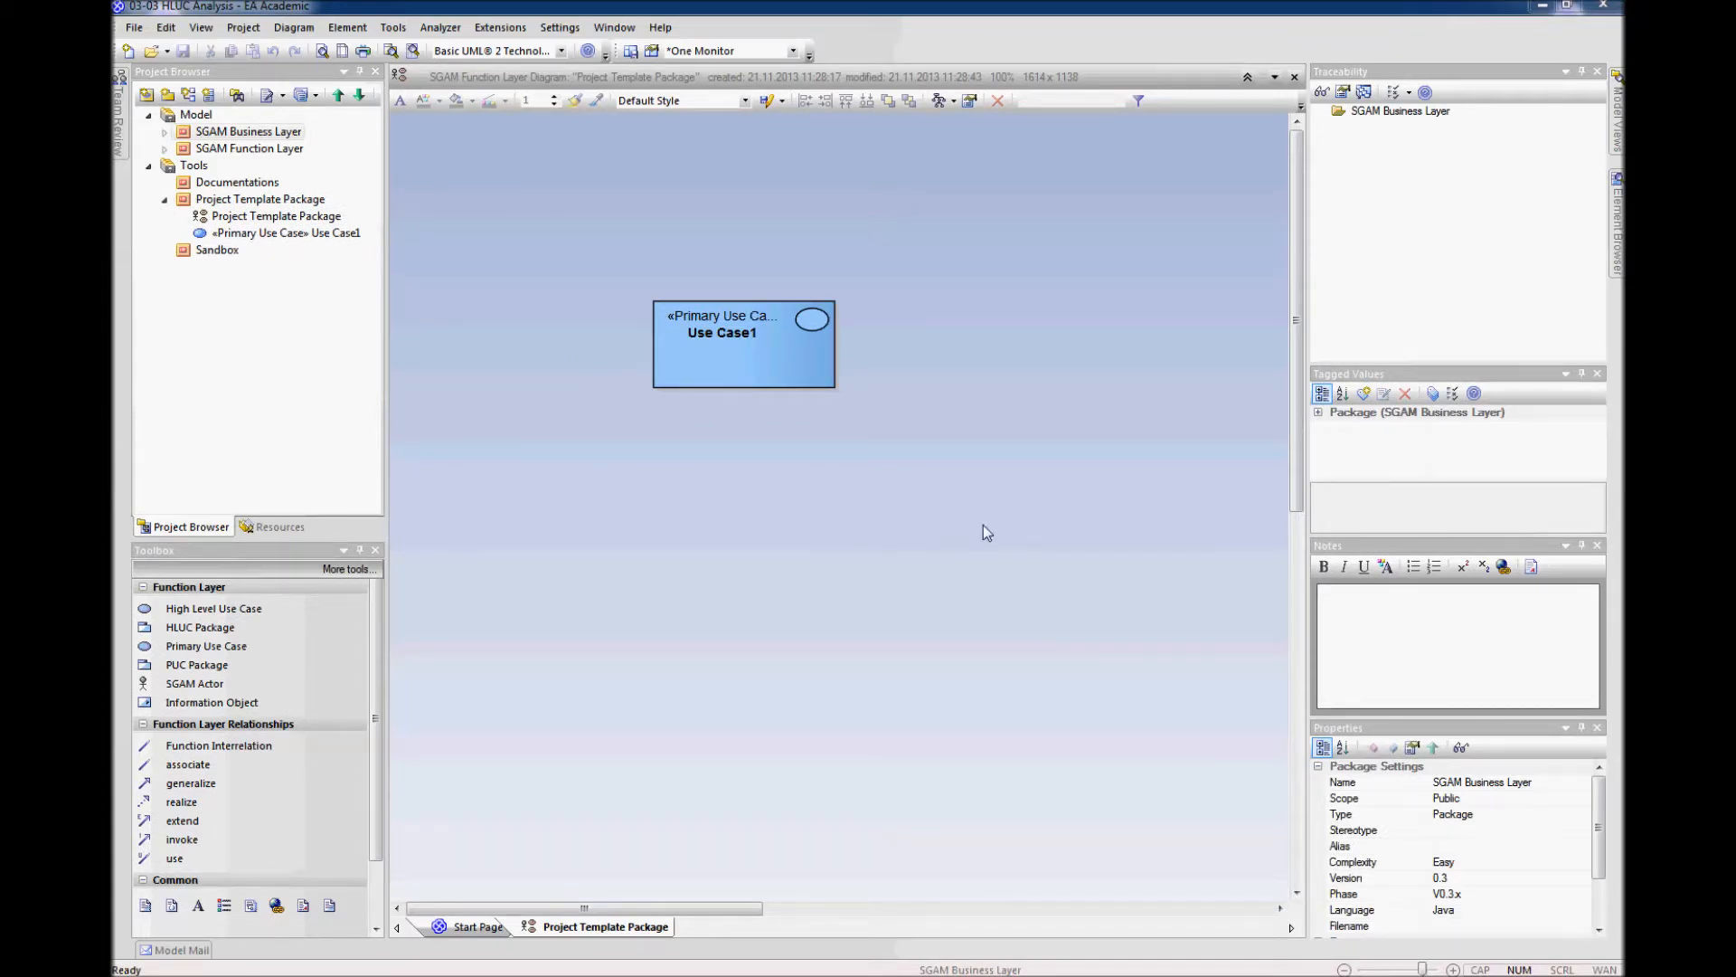
left_click(164, 133)
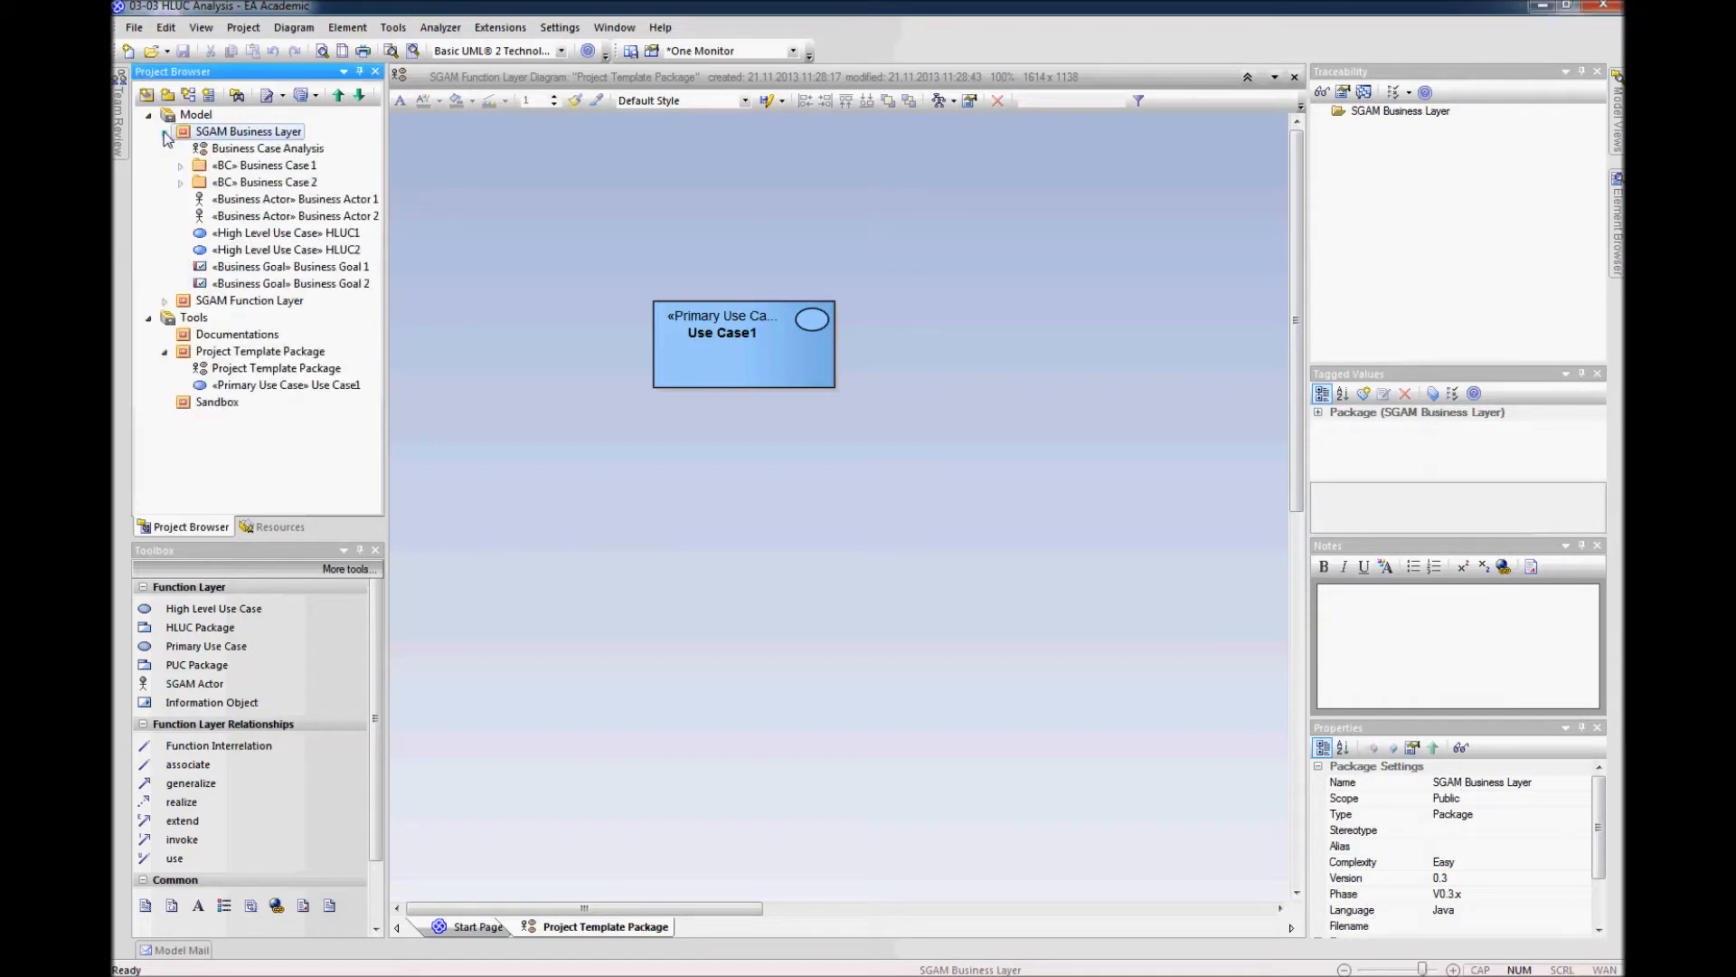
left_click(224, 152)
right_click(224, 152)
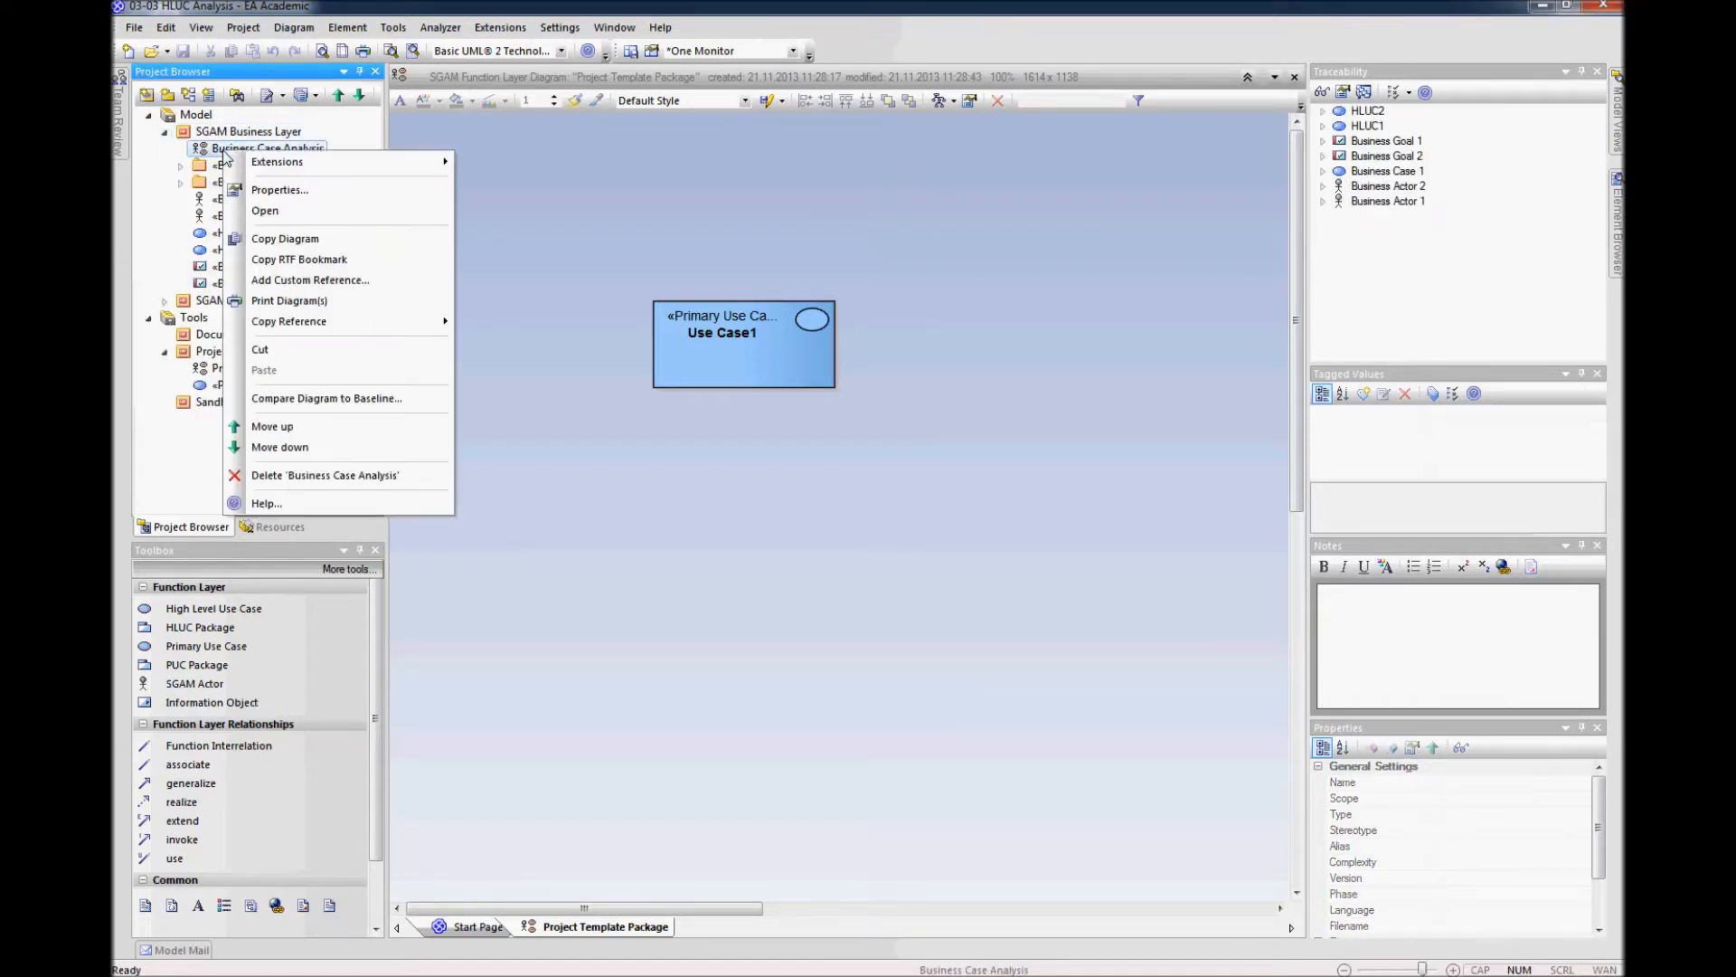
left_click(262, 211)
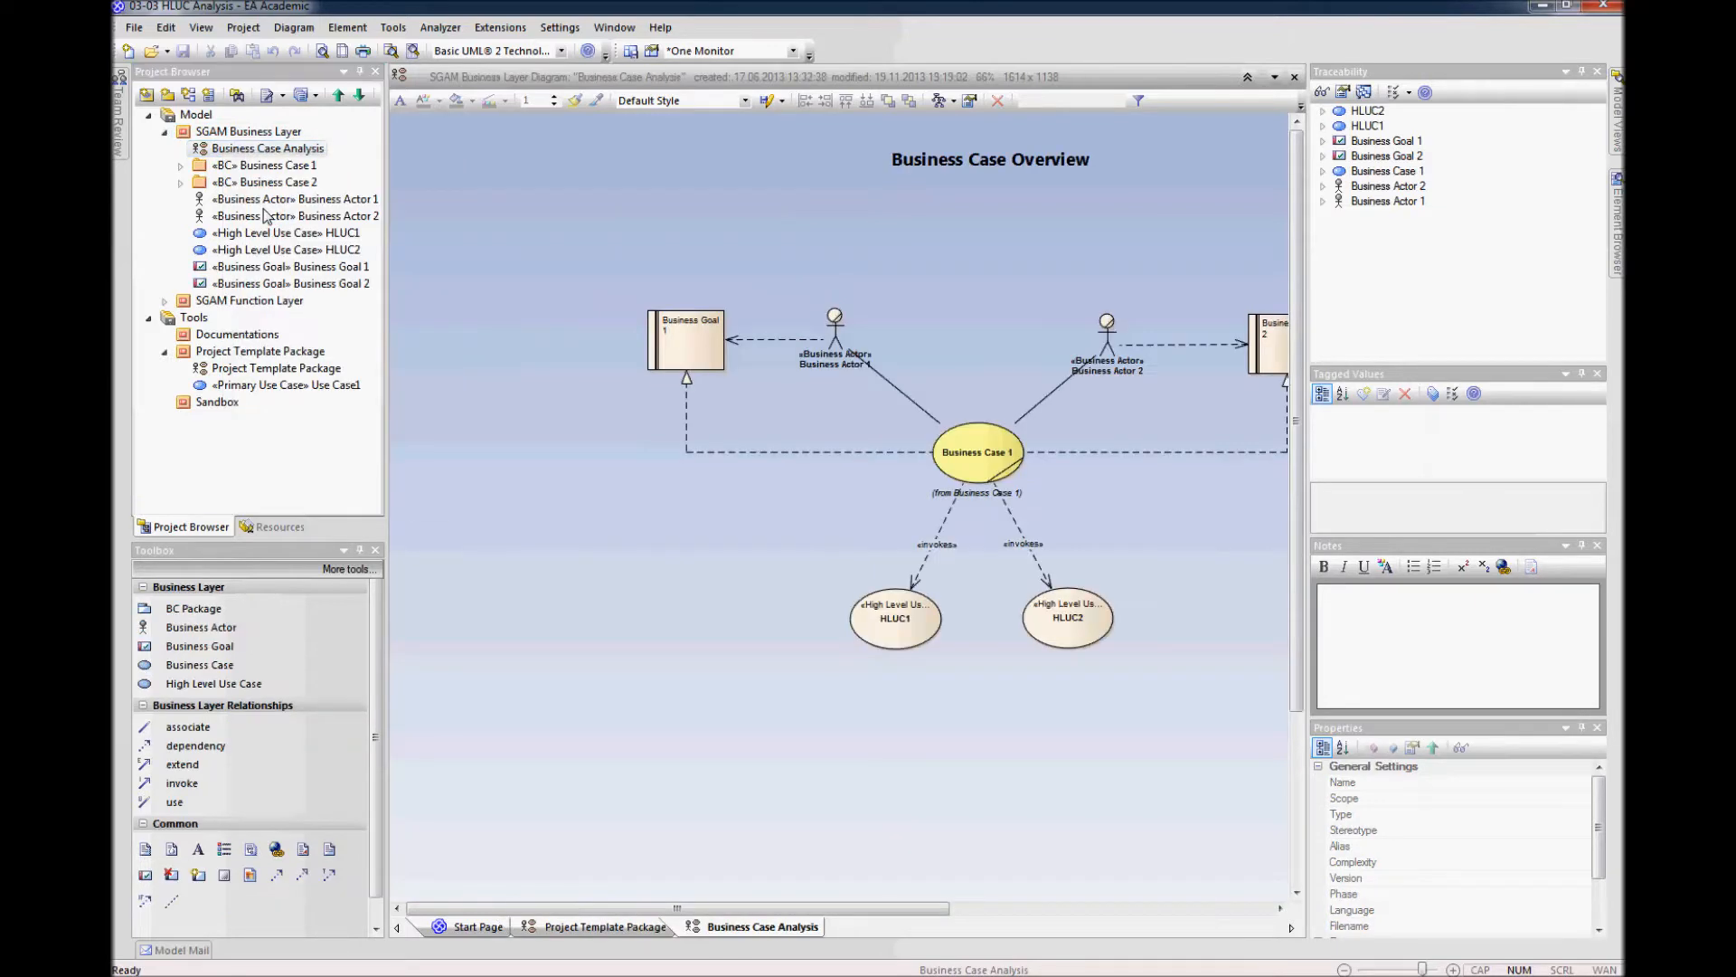
left_click_drag(764, 907, 862, 907)
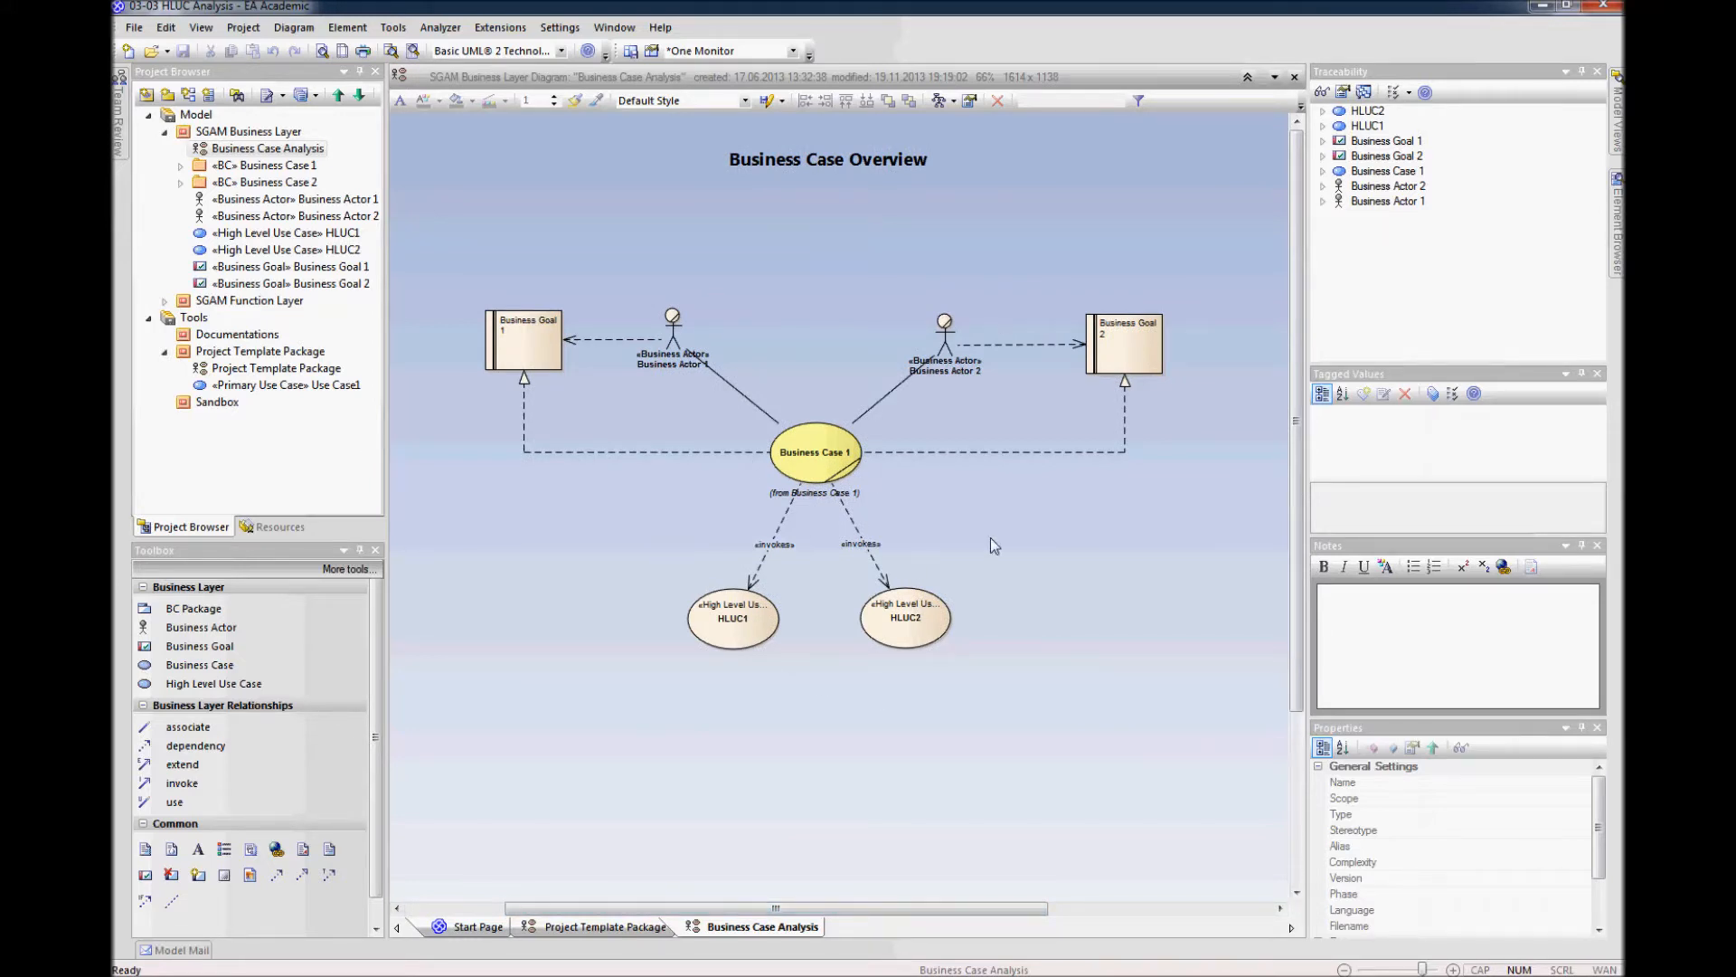
Step: Delete all sample packages, actors, use cases and goals in the SGAM Business Layer, keeping only the Business Case Analysis diagram
left_click(271, 166)
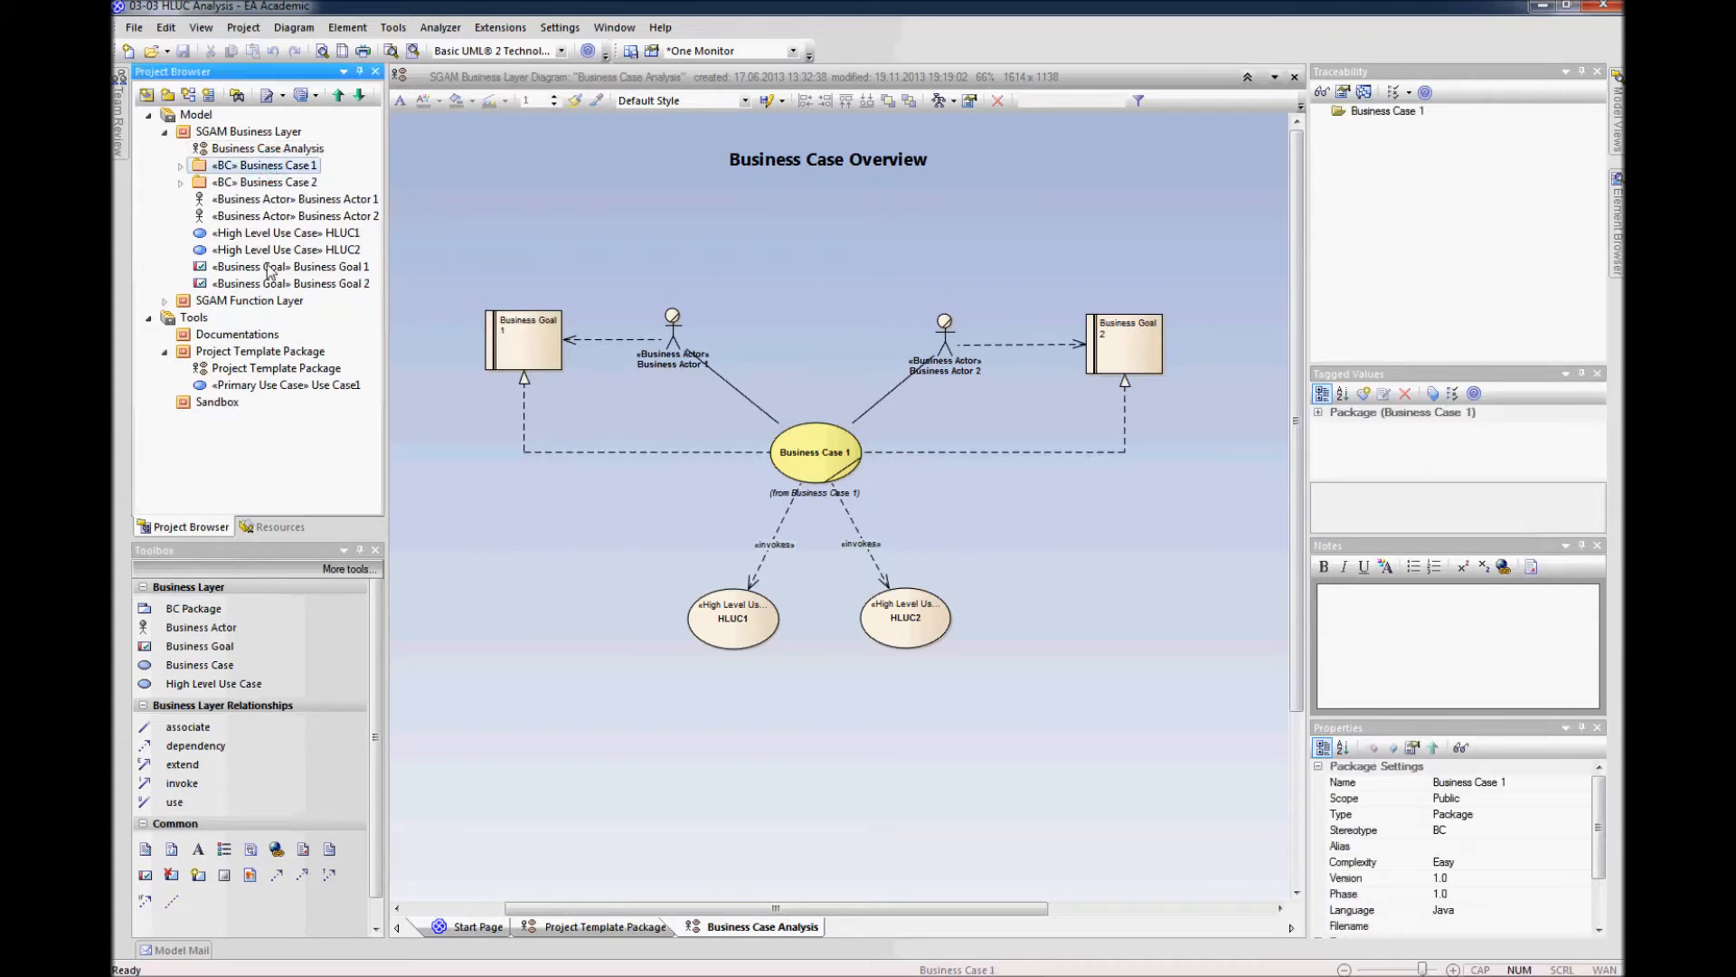
left_click(263, 283, "shift")
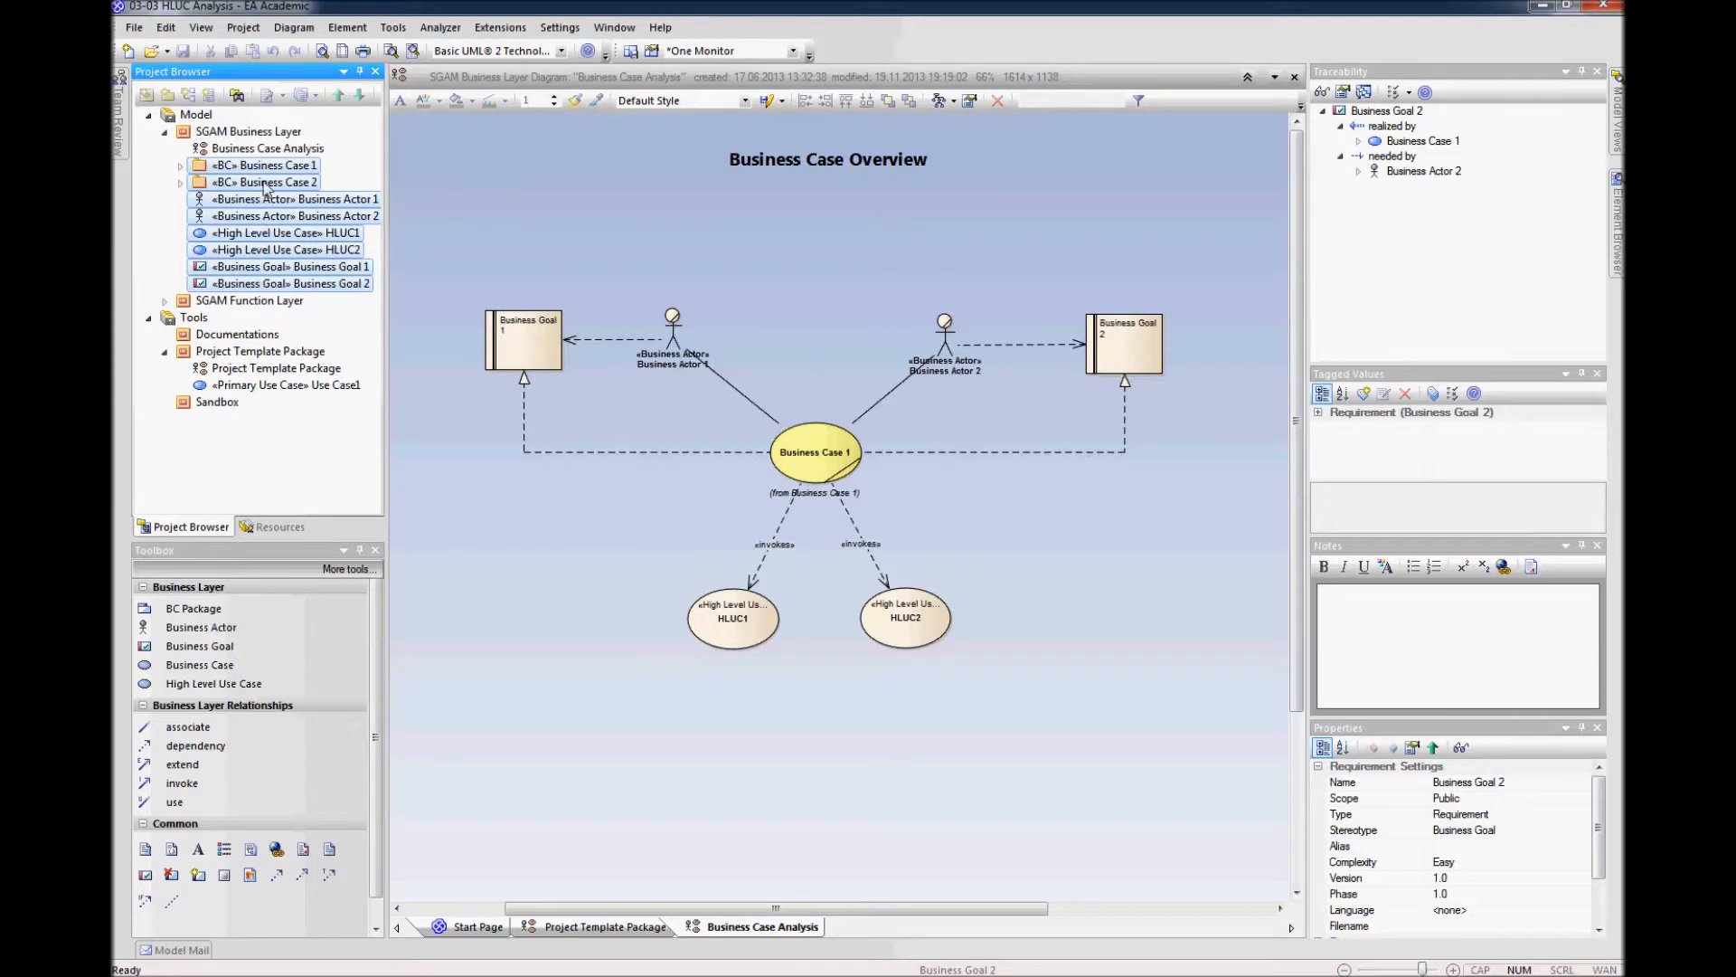
right_click(251, 286)
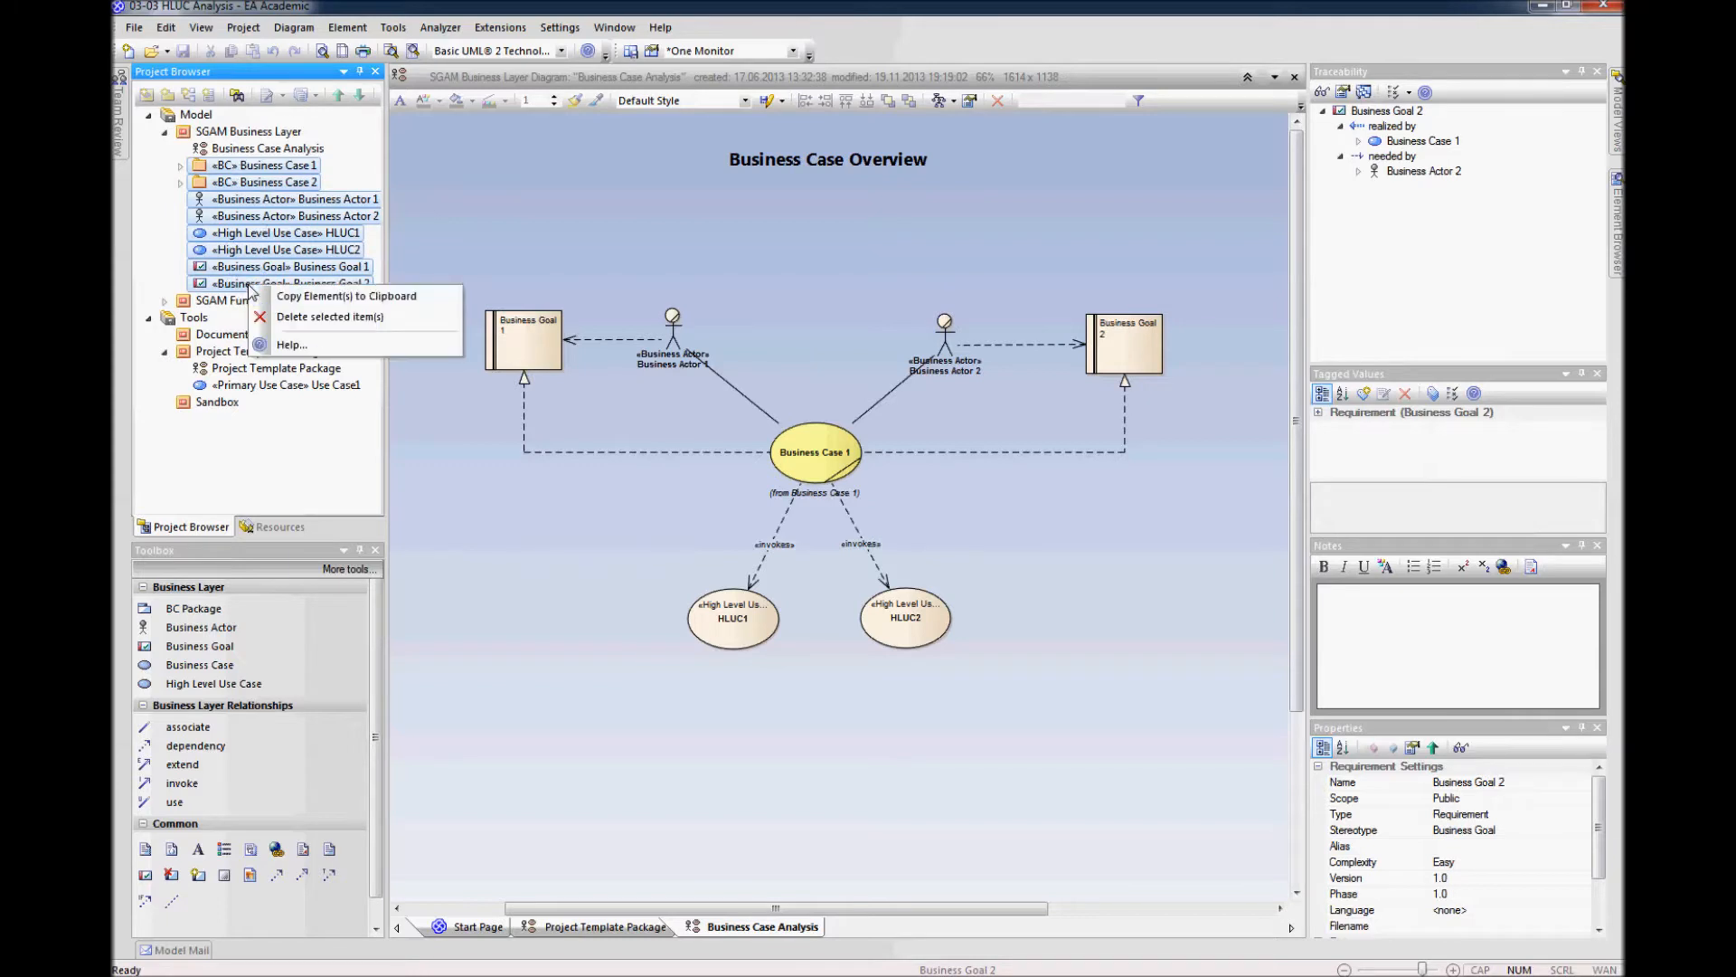
left_click(289, 318)
left_click(820, 528)
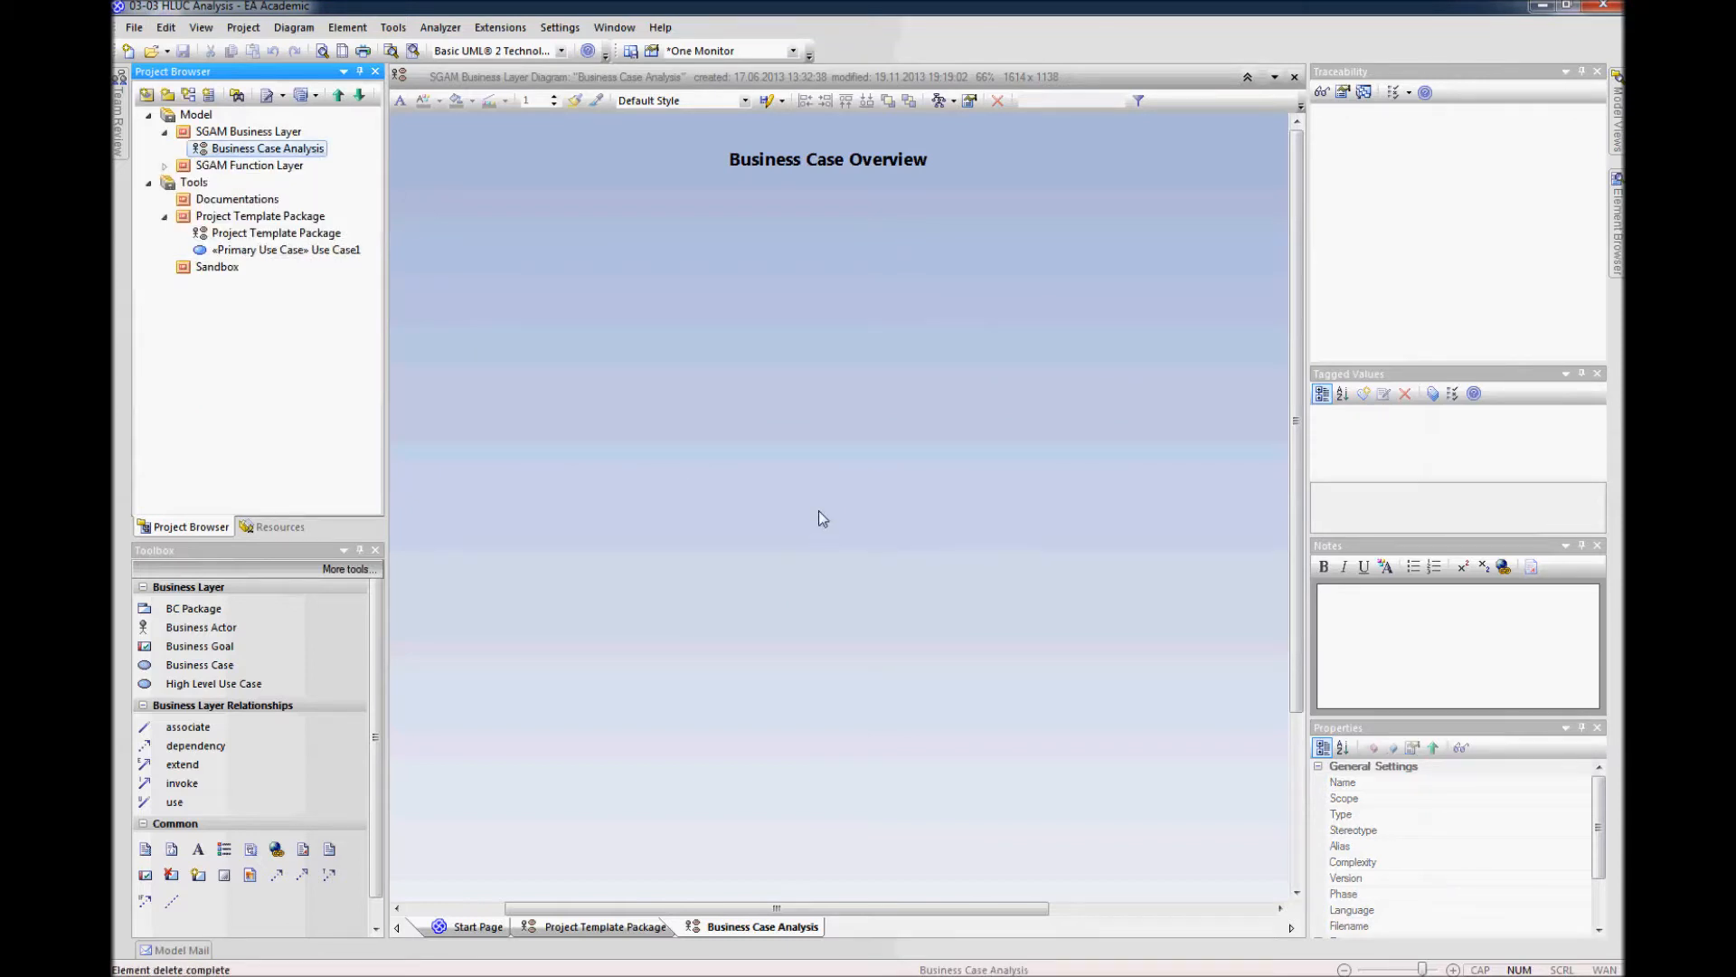
Step: Add a Business Actor named DSO to the Business Case Overview diagram, viewing its tagged values before confirming
left_click(203, 630)
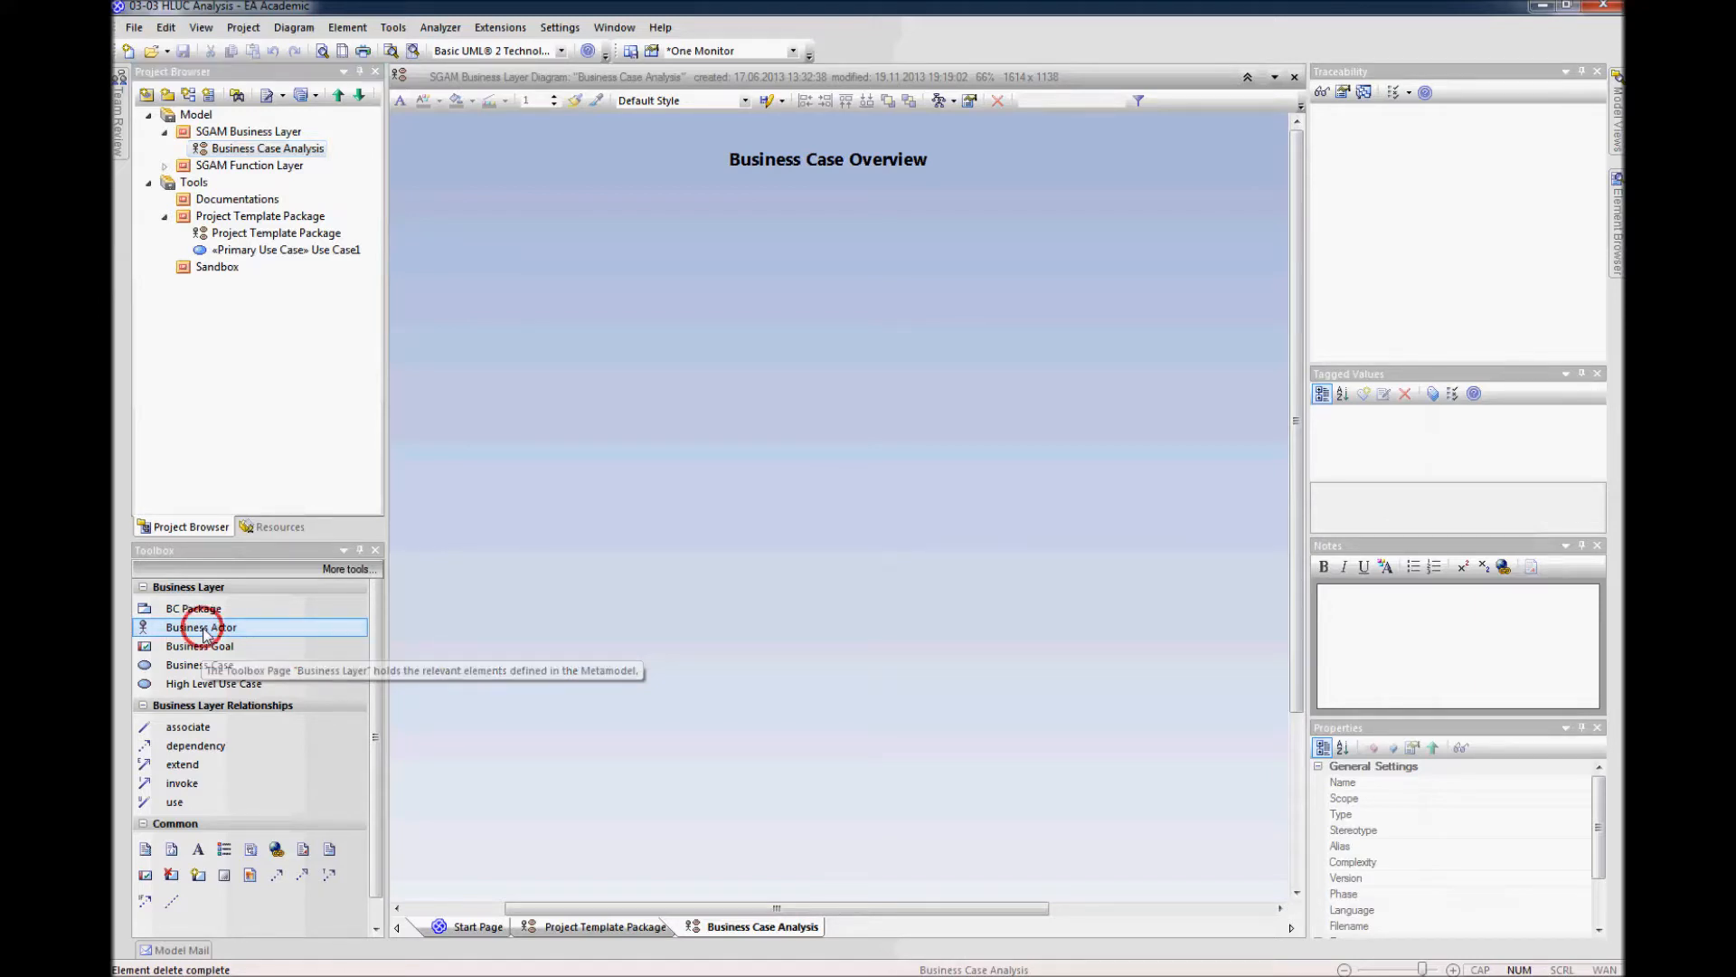
left_click(520, 256)
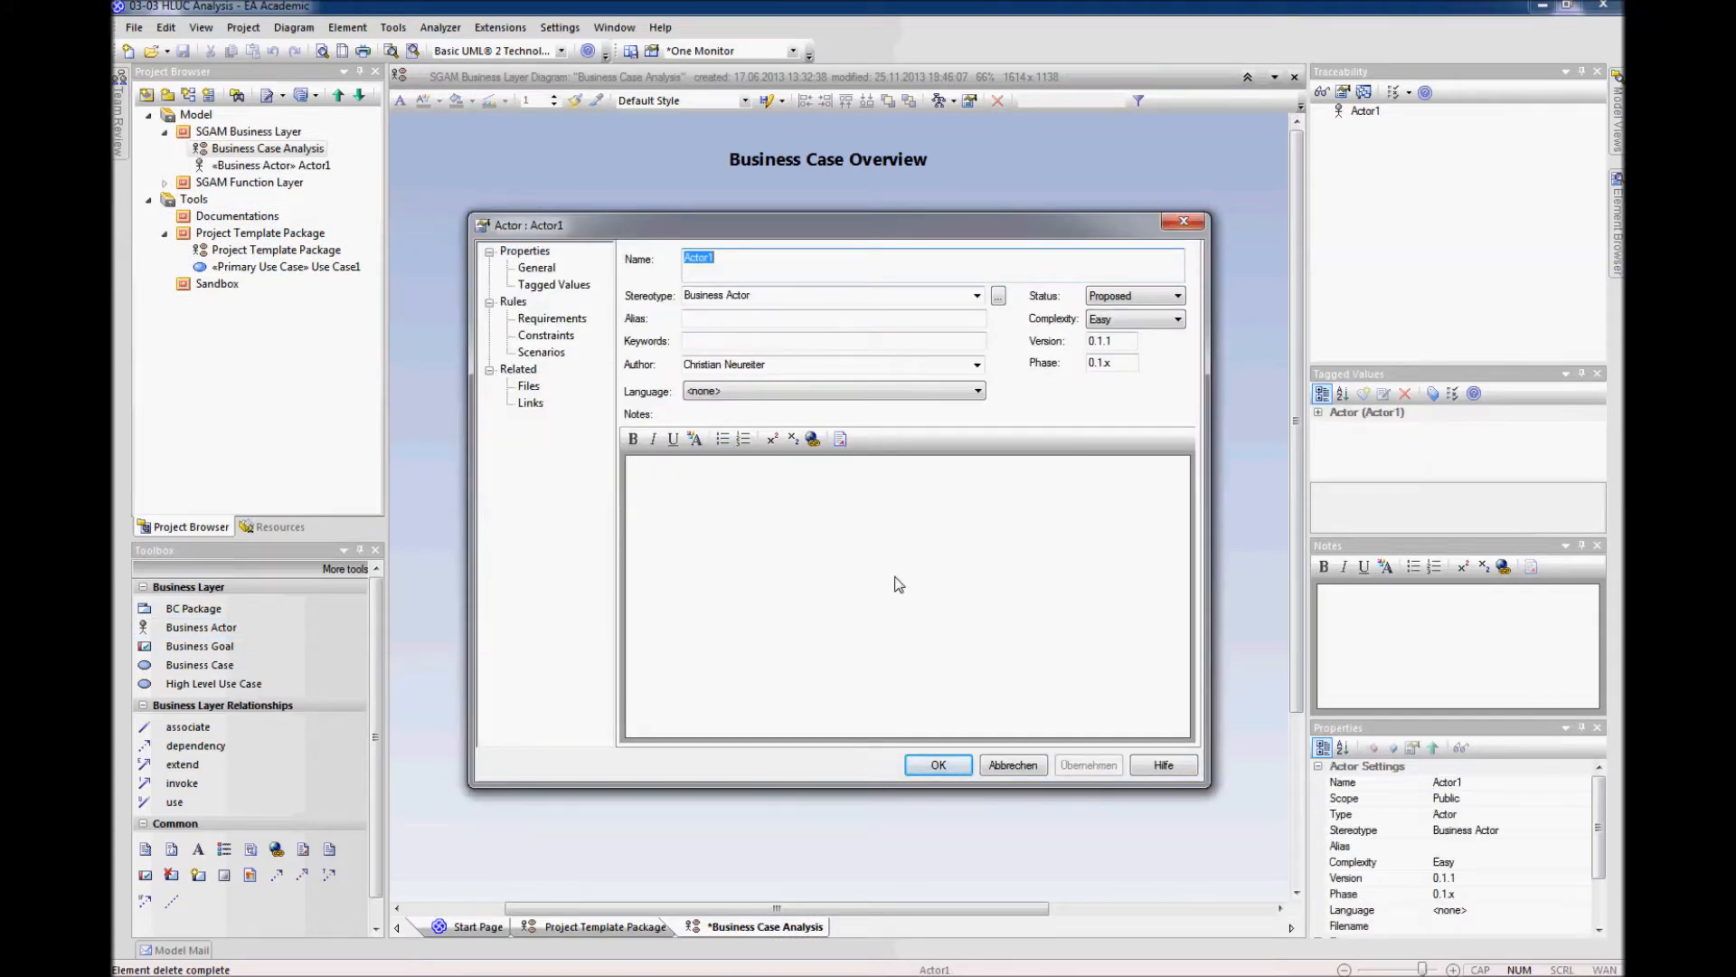
type("DSO")
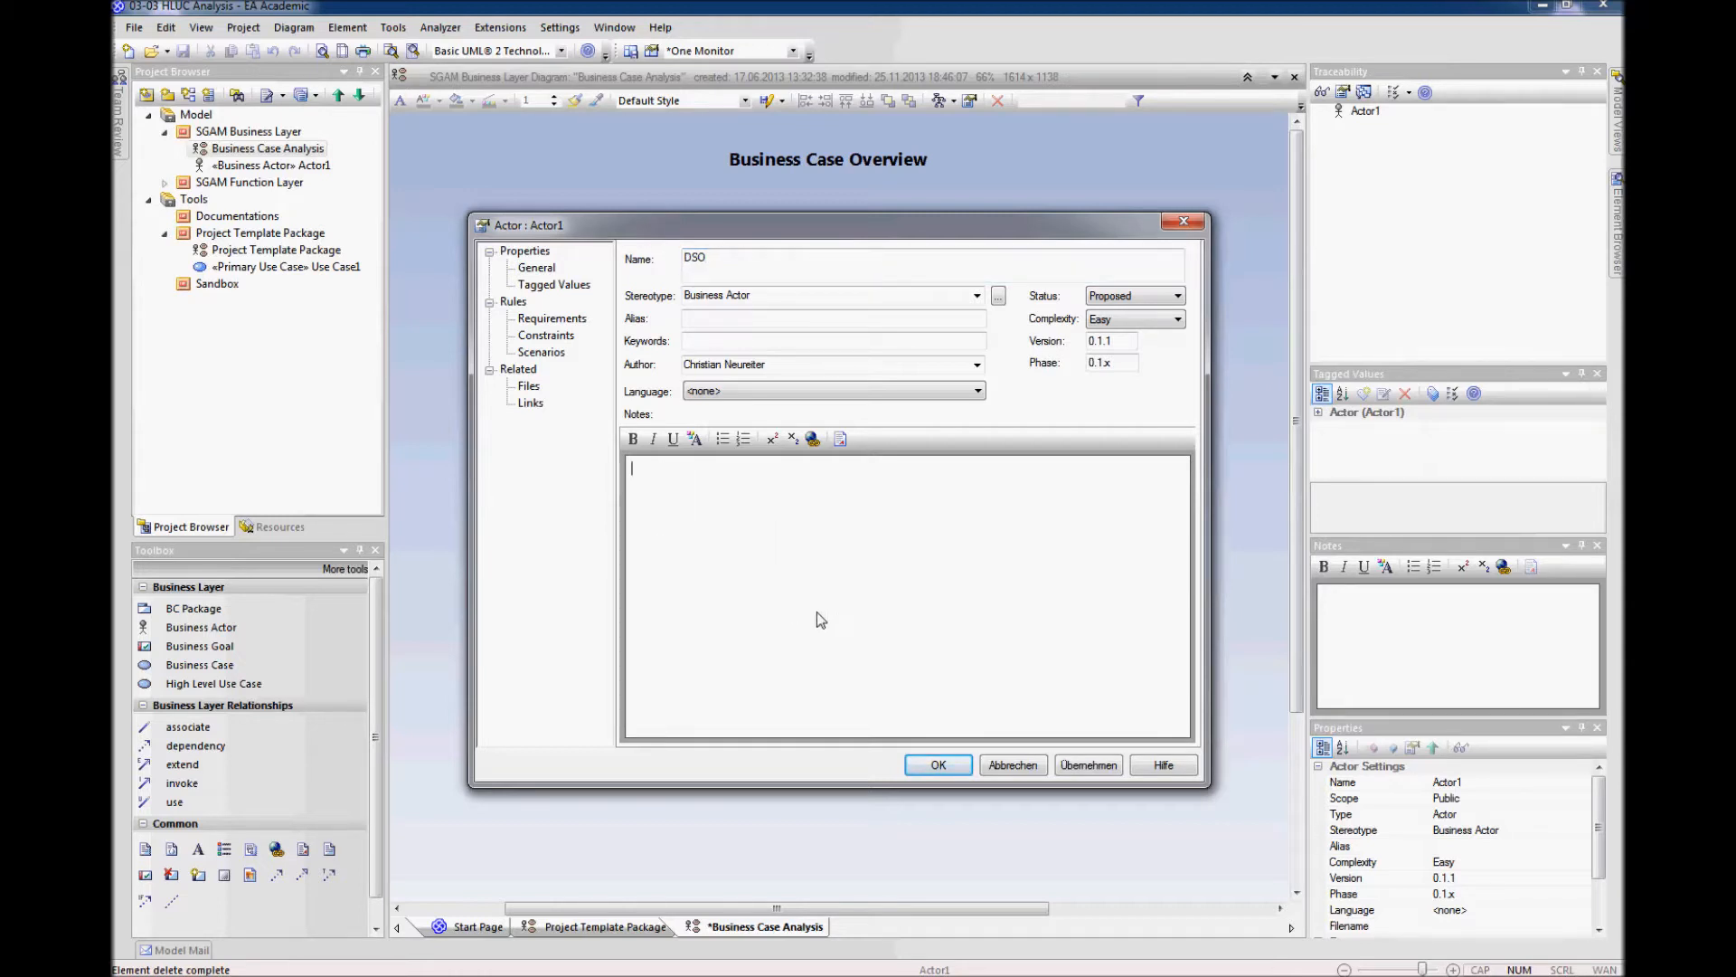
left_click(546, 286)
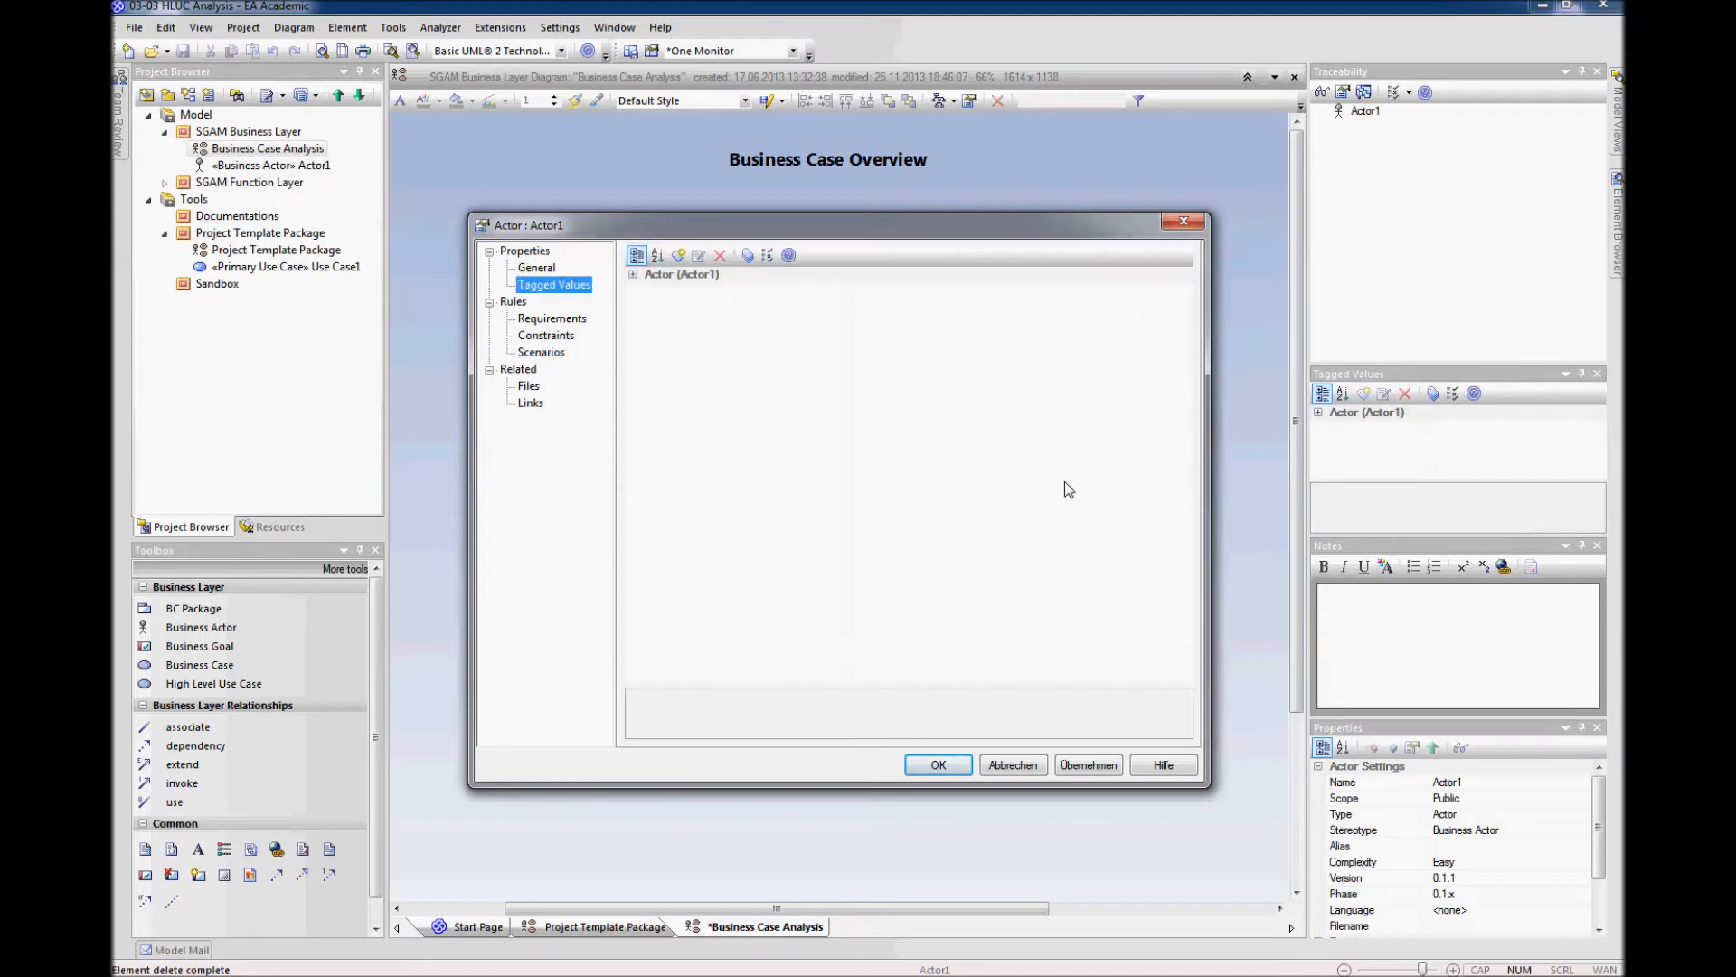
left_click_drag(1028, 222, 1018, 222)
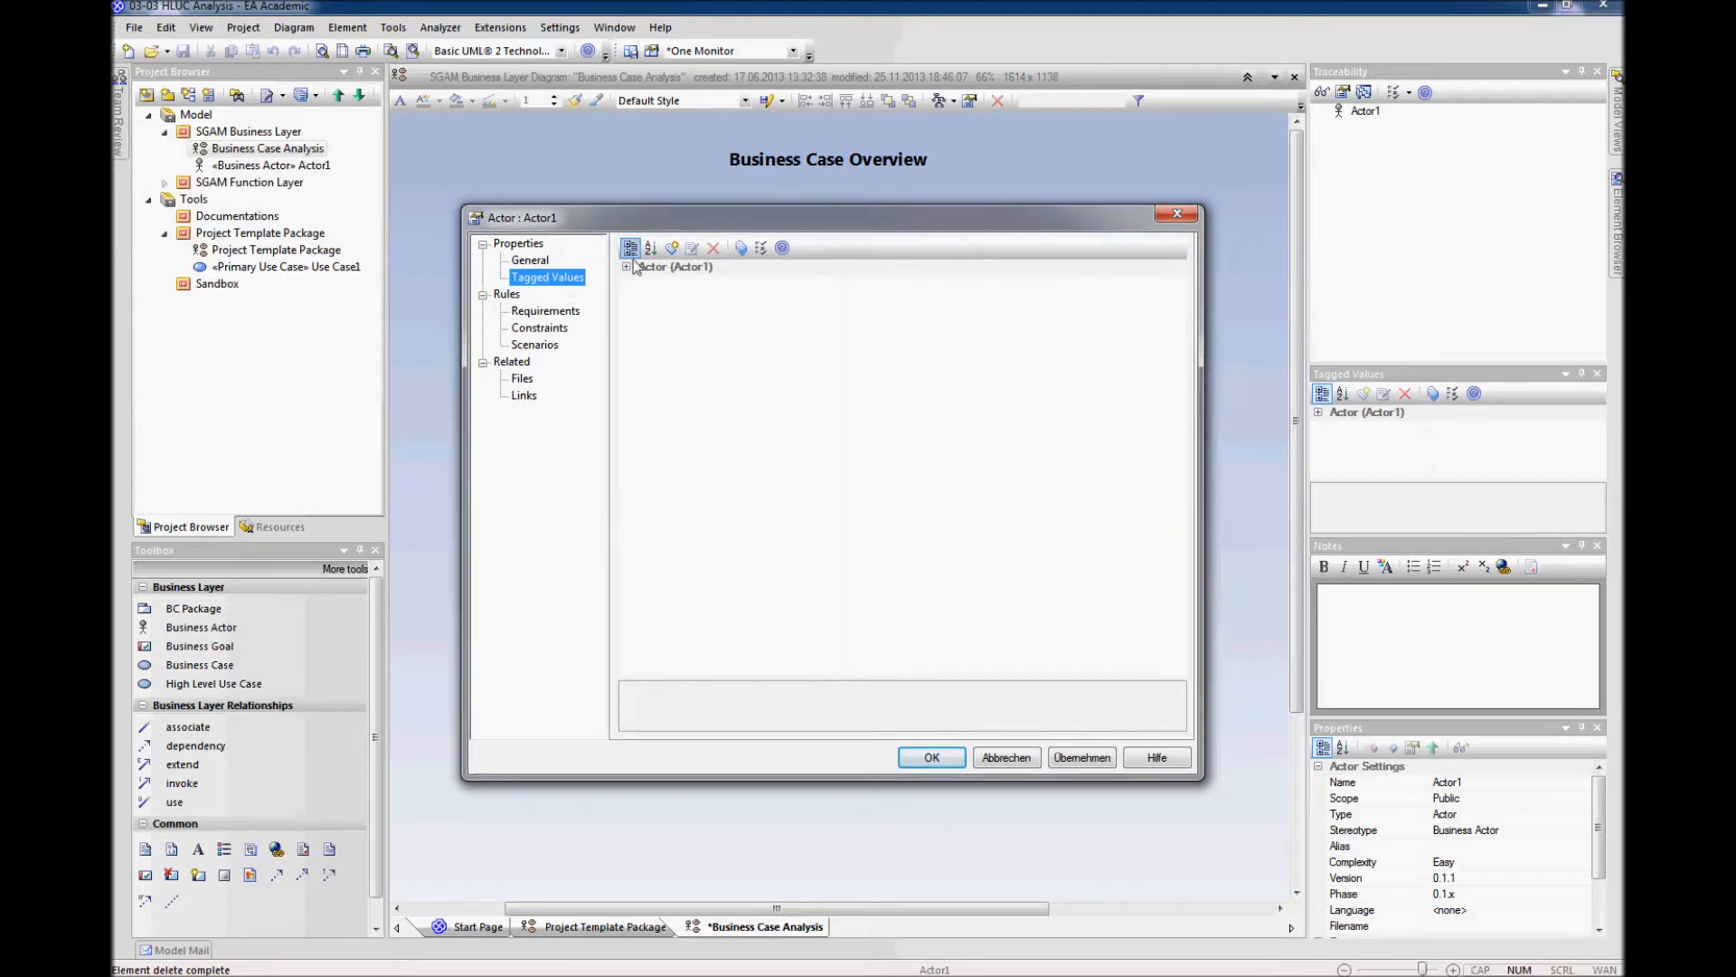
left_click(932, 757)
Step: Move the DSO actor slightly to the right, below and left of the diagram title
left_click(783, 620)
left_click_drag(512, 289, 599, 283)
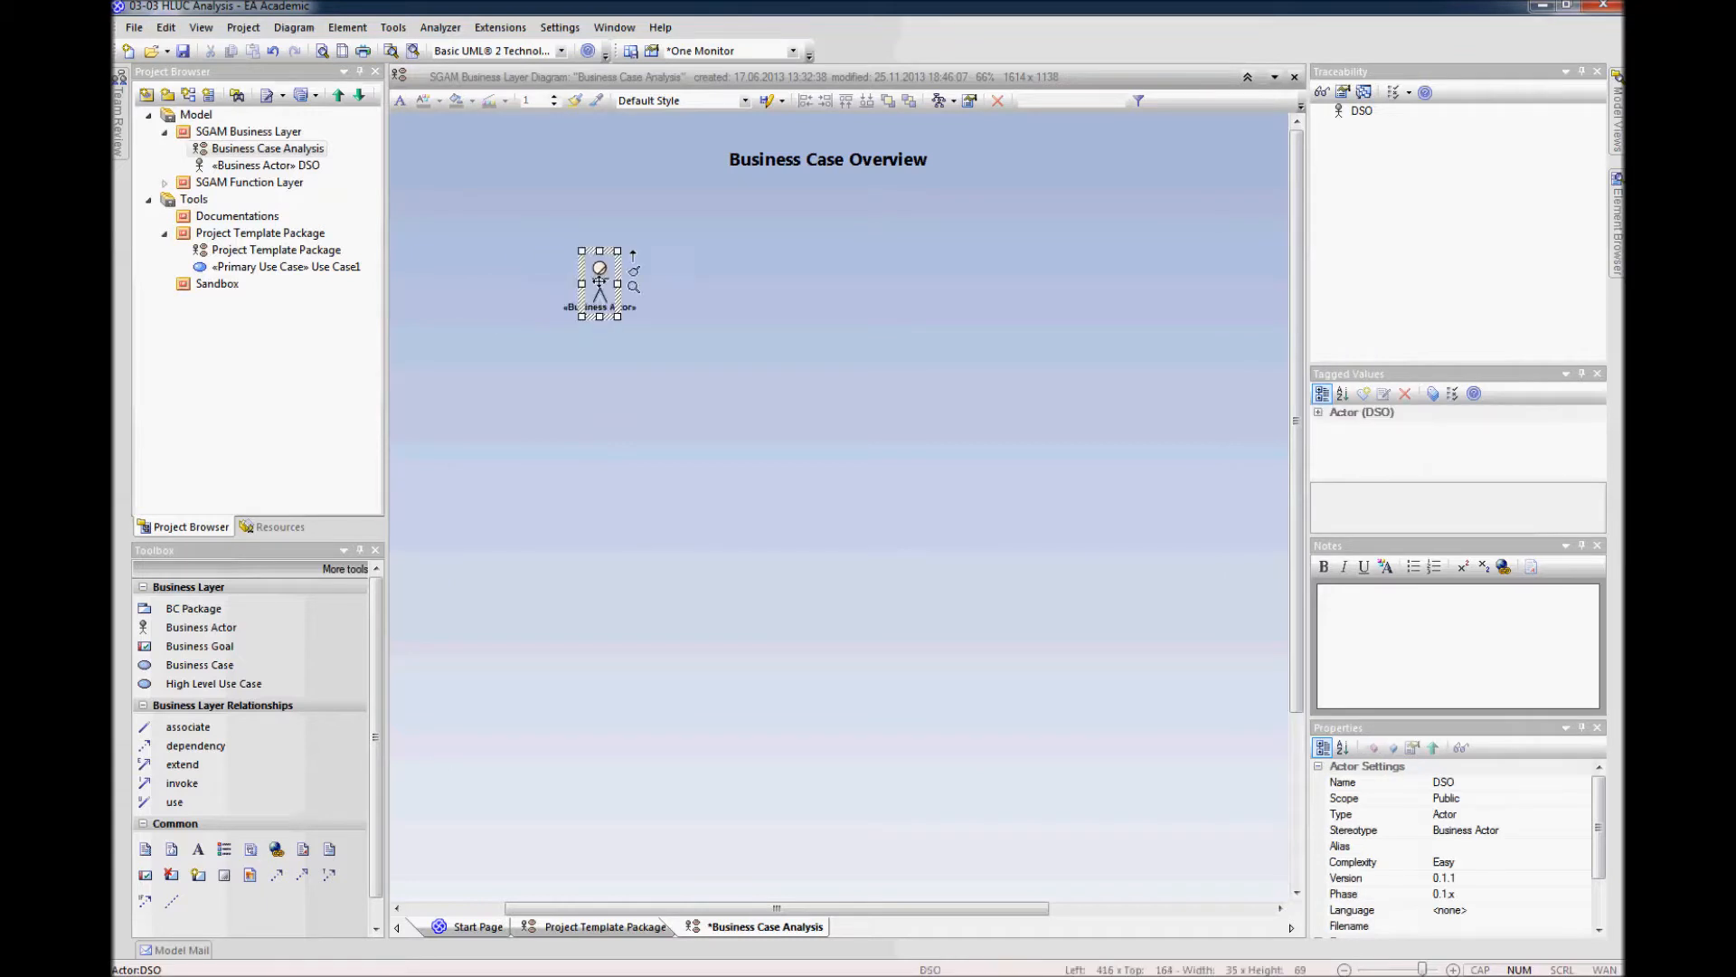
left_click(648, 419)
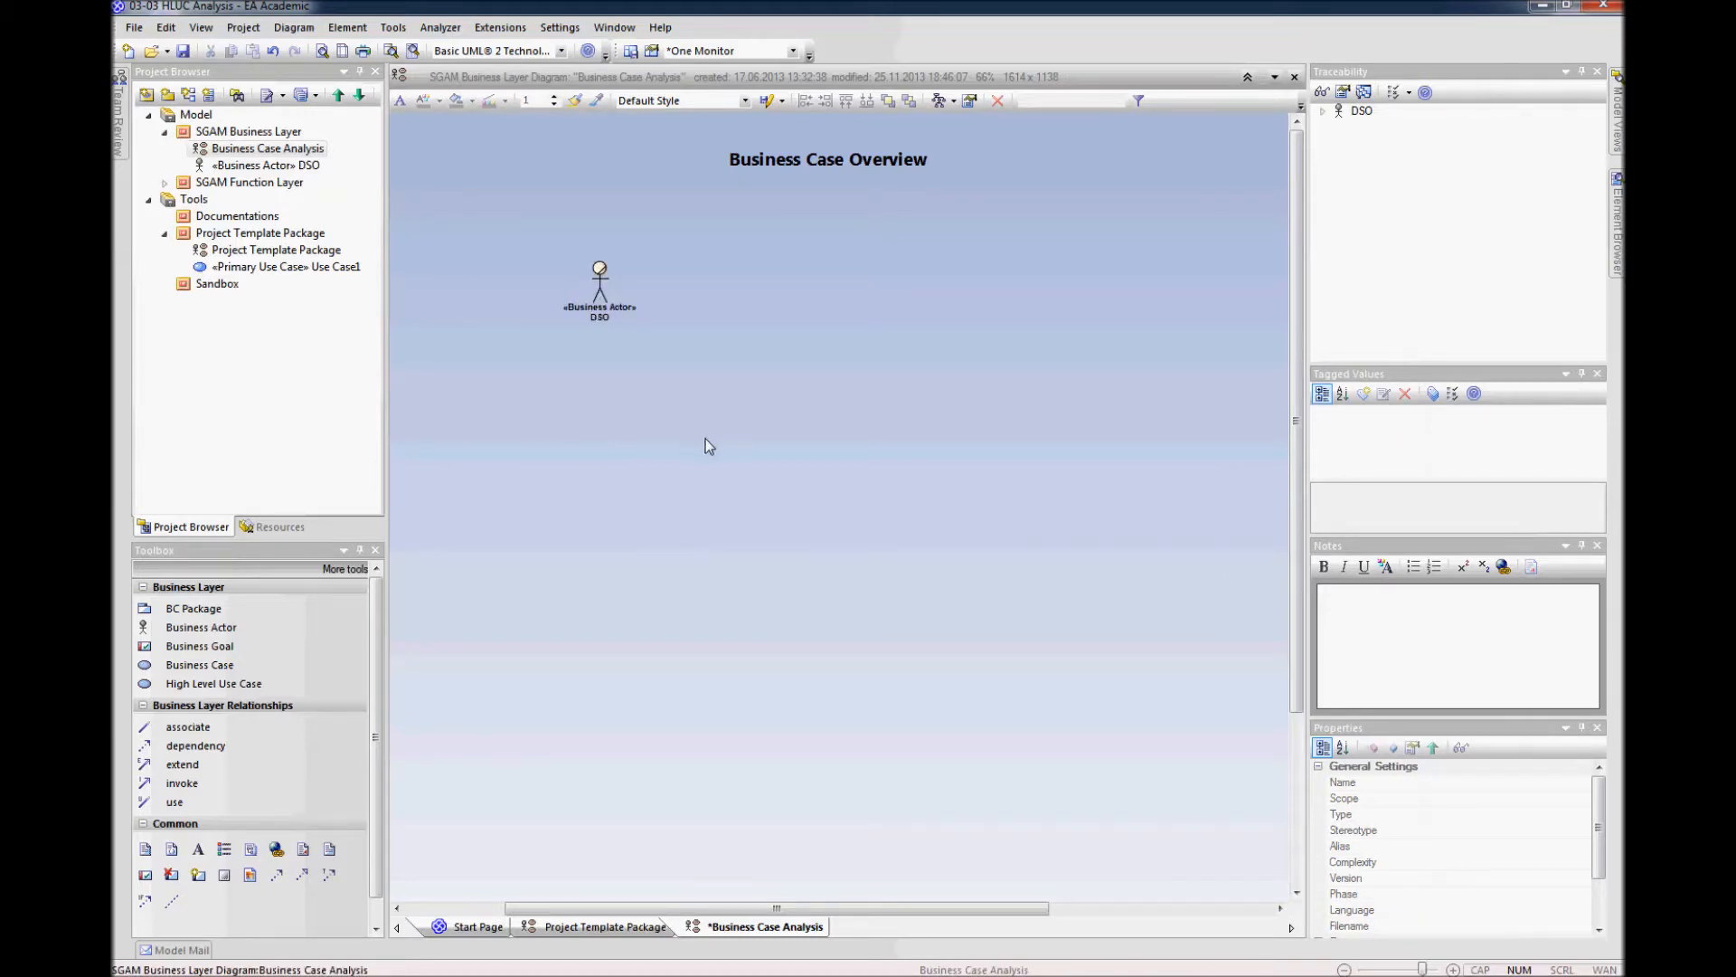
Step: Add a second Business Actor named Facility Operator on the right side of the diagram
left_click(208, 627)
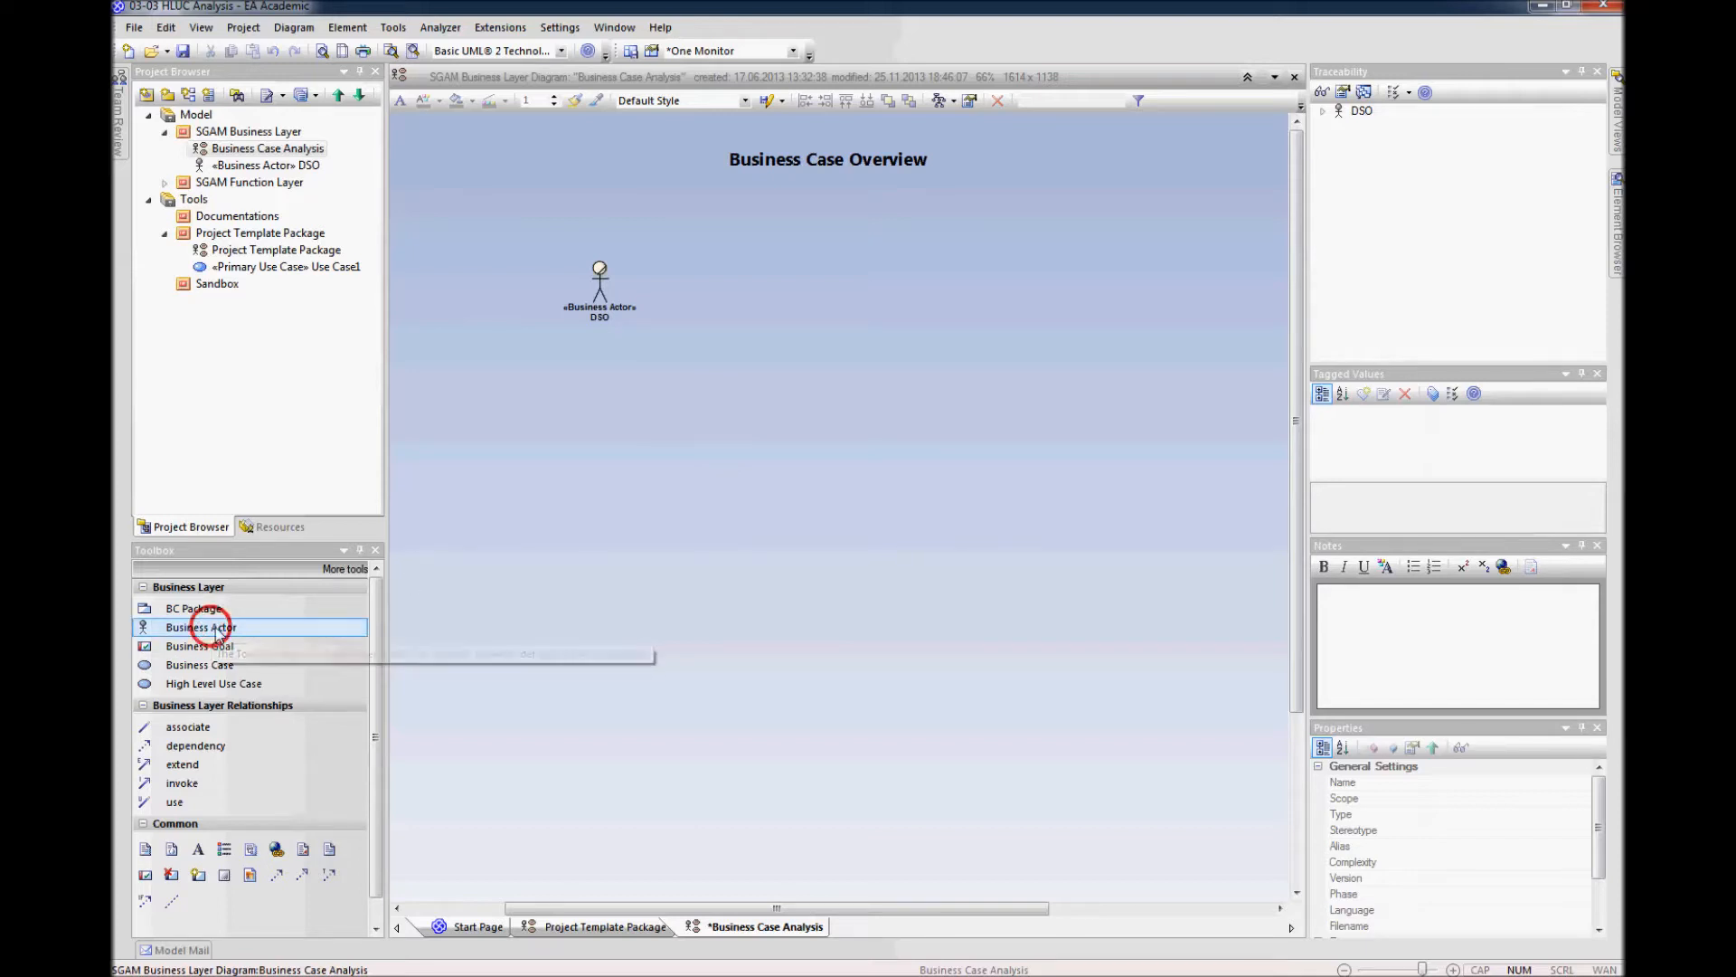
left_click(954, 291)
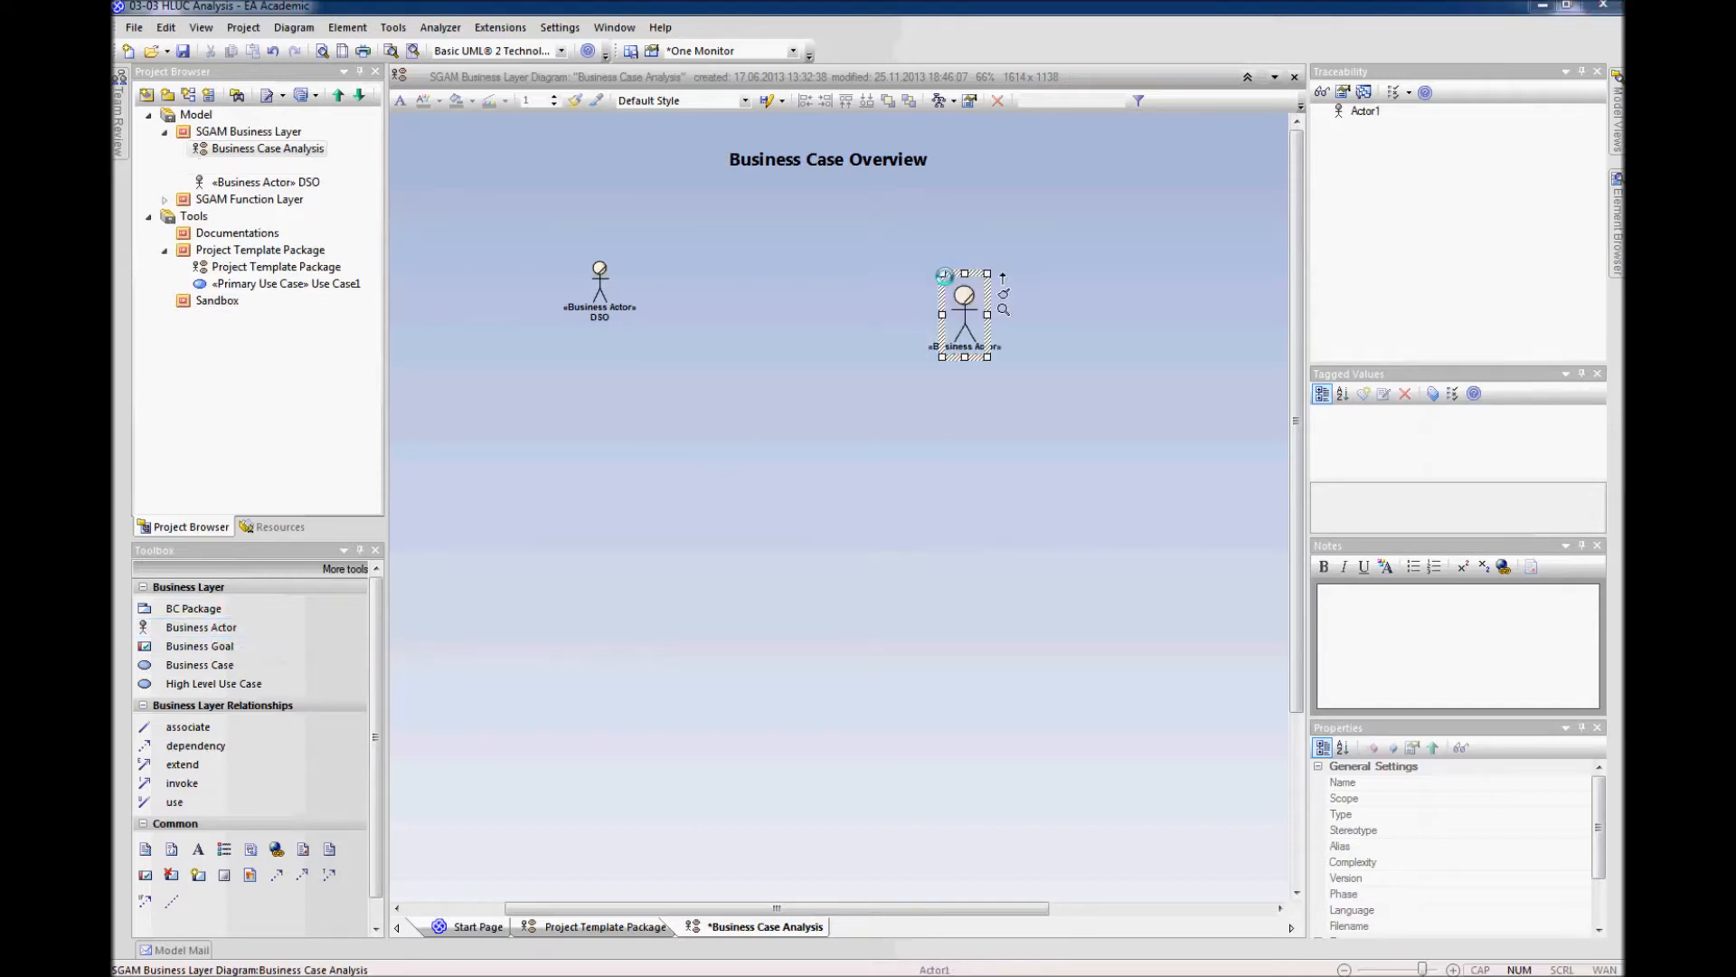
type("FAc")
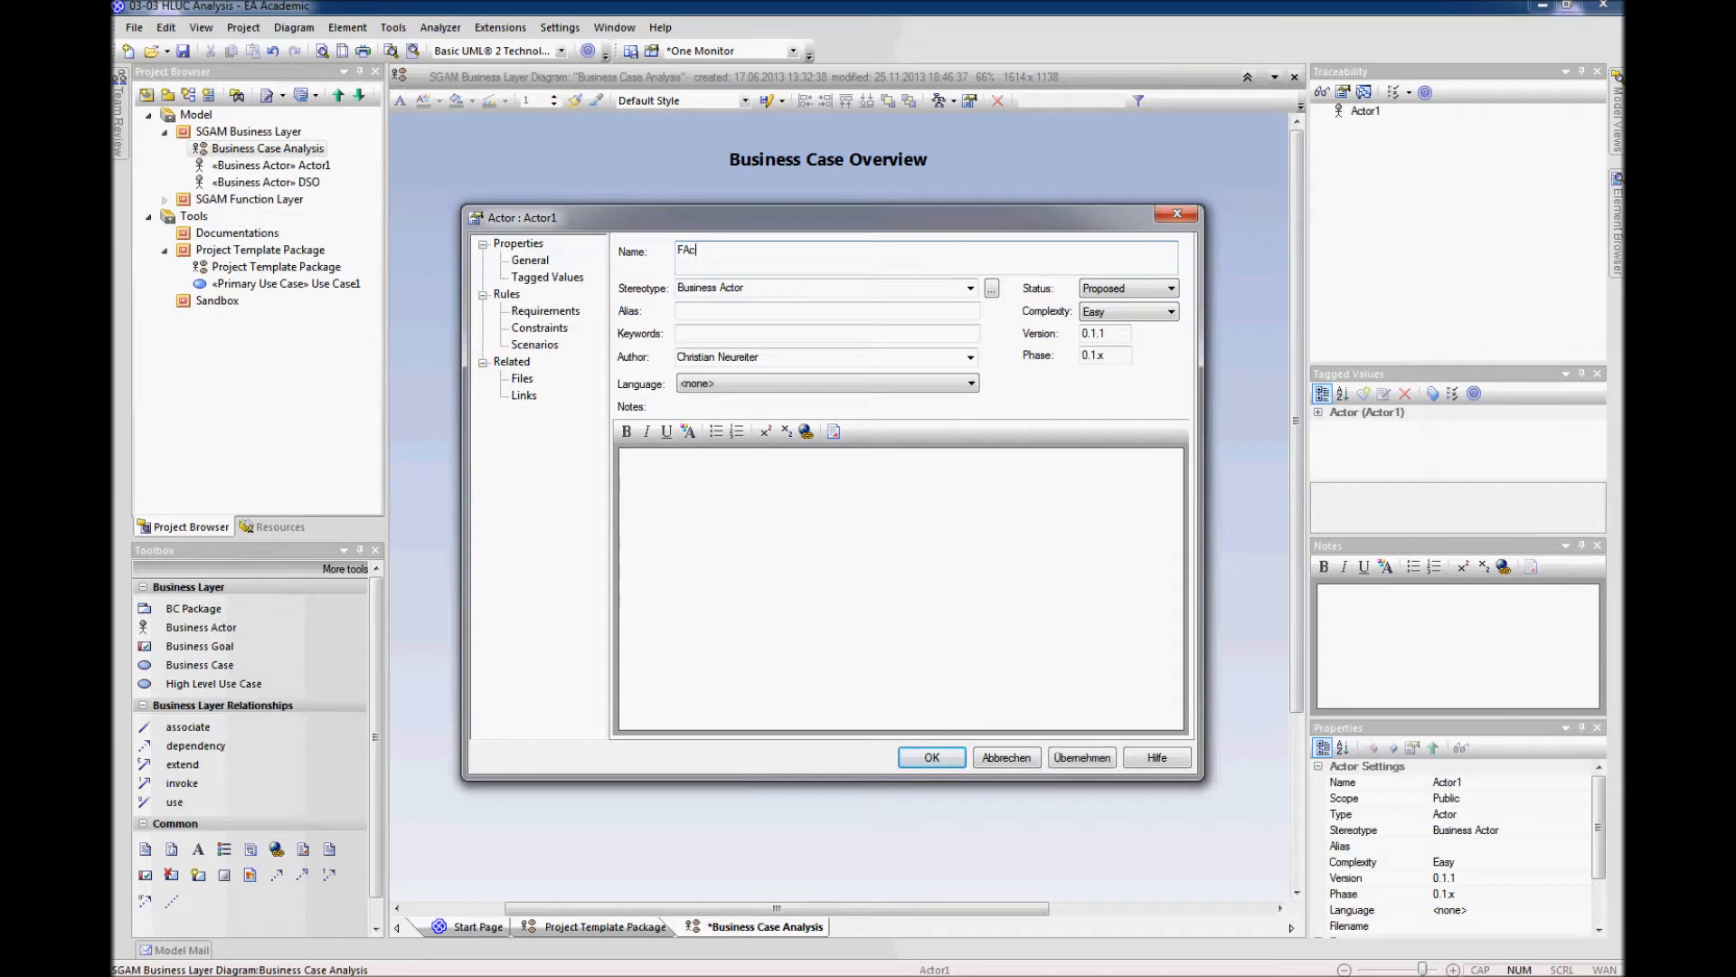
key("BackSpace")
type("acility Operator")
key("Return")
Step: Reposition the Facility Operator actor further right and up, and shift the DSO actor slightly right and down
left_click_drag(946, 284, 1009, 254)
left_click(997, 391)
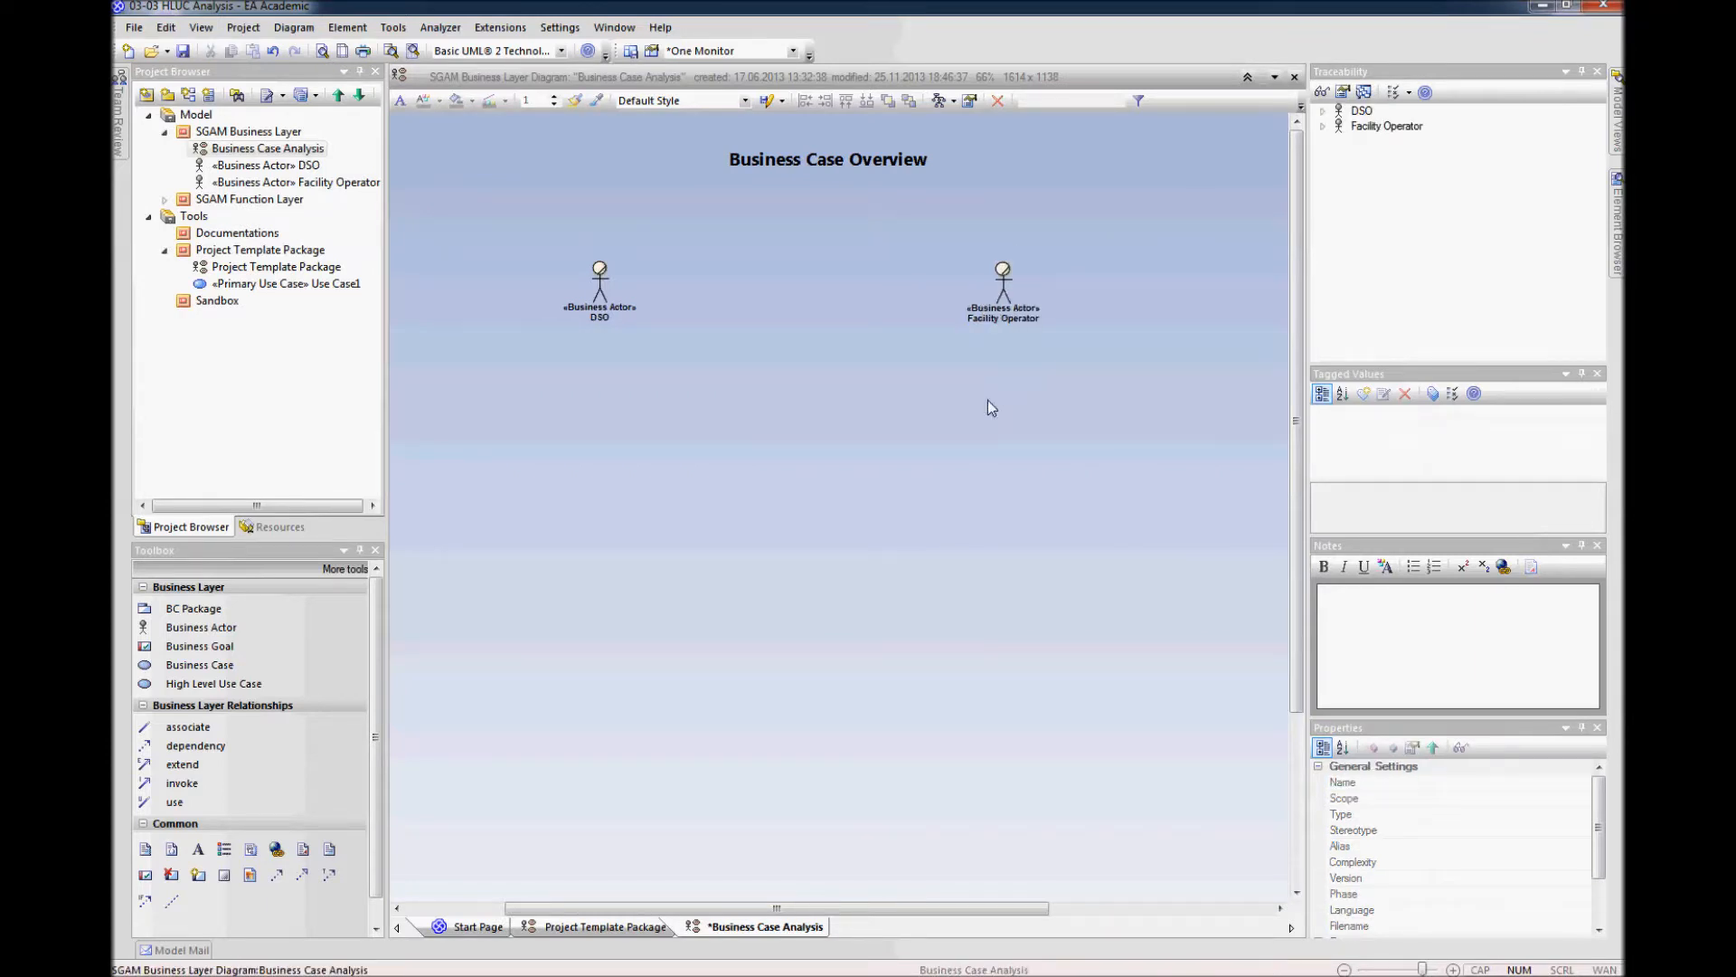
left_click(620, 296)
left_click_drag(633, 299, 644, 303)
left_click(745, 395)
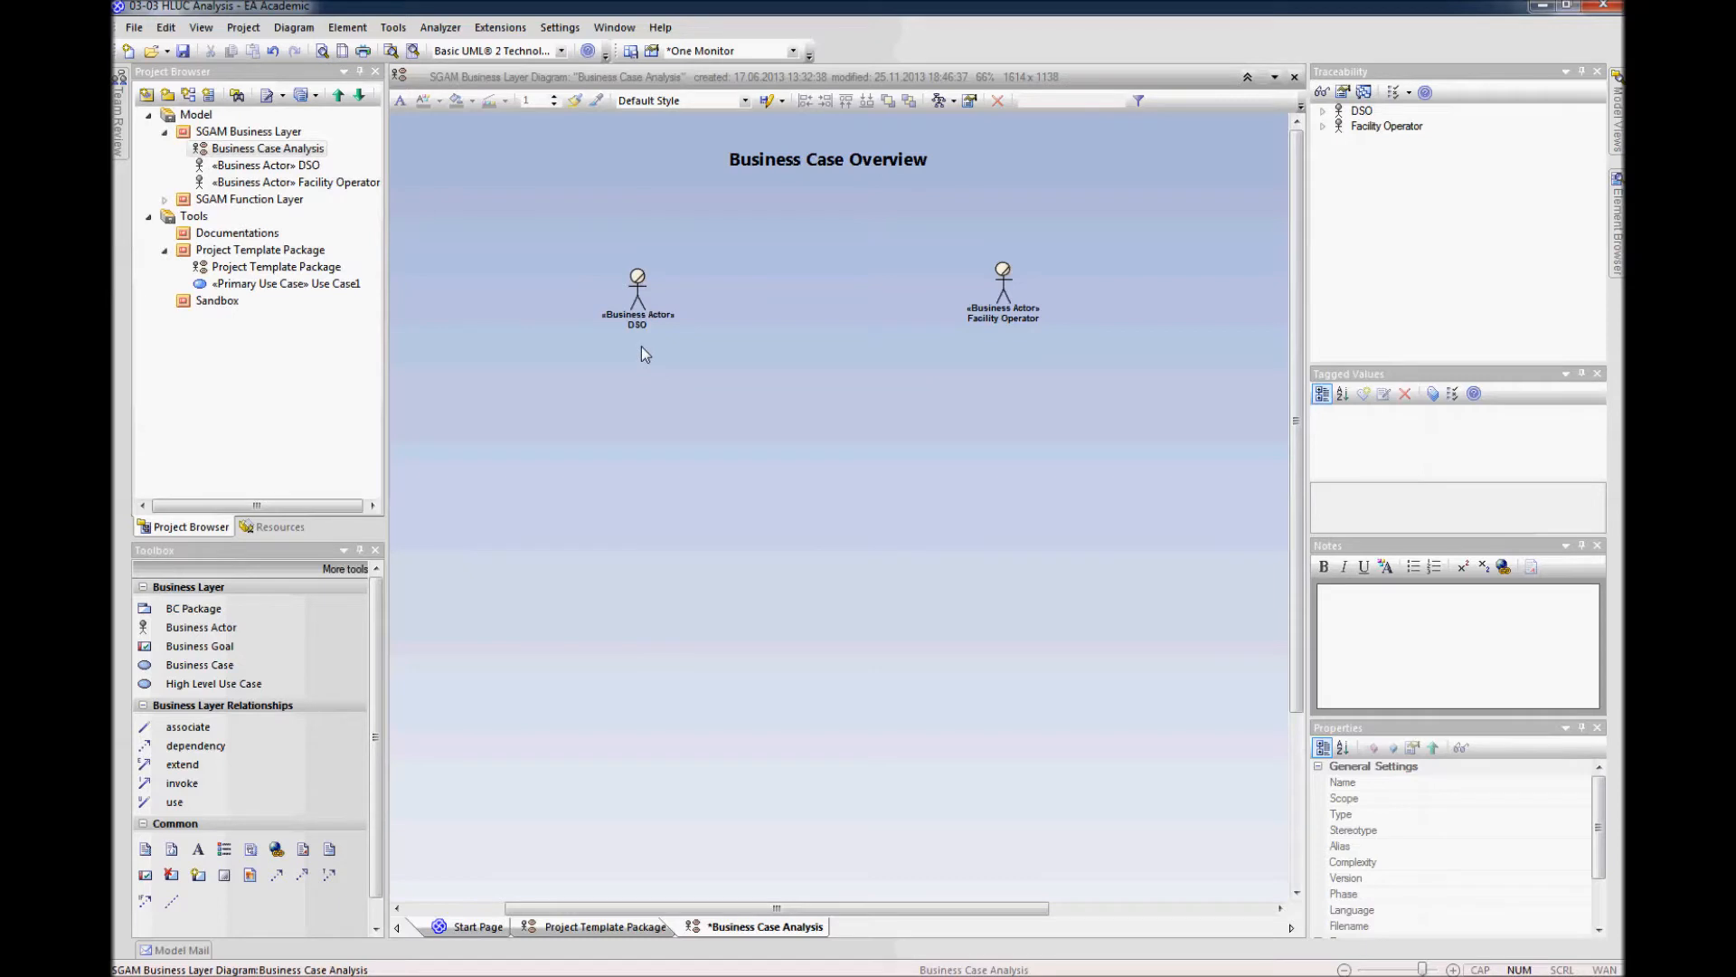
Step: Add a Business Goal named Delay Distribution System Upgrade to the left of the DSO actor
left_click(195, 645)
left_click(472, 269)
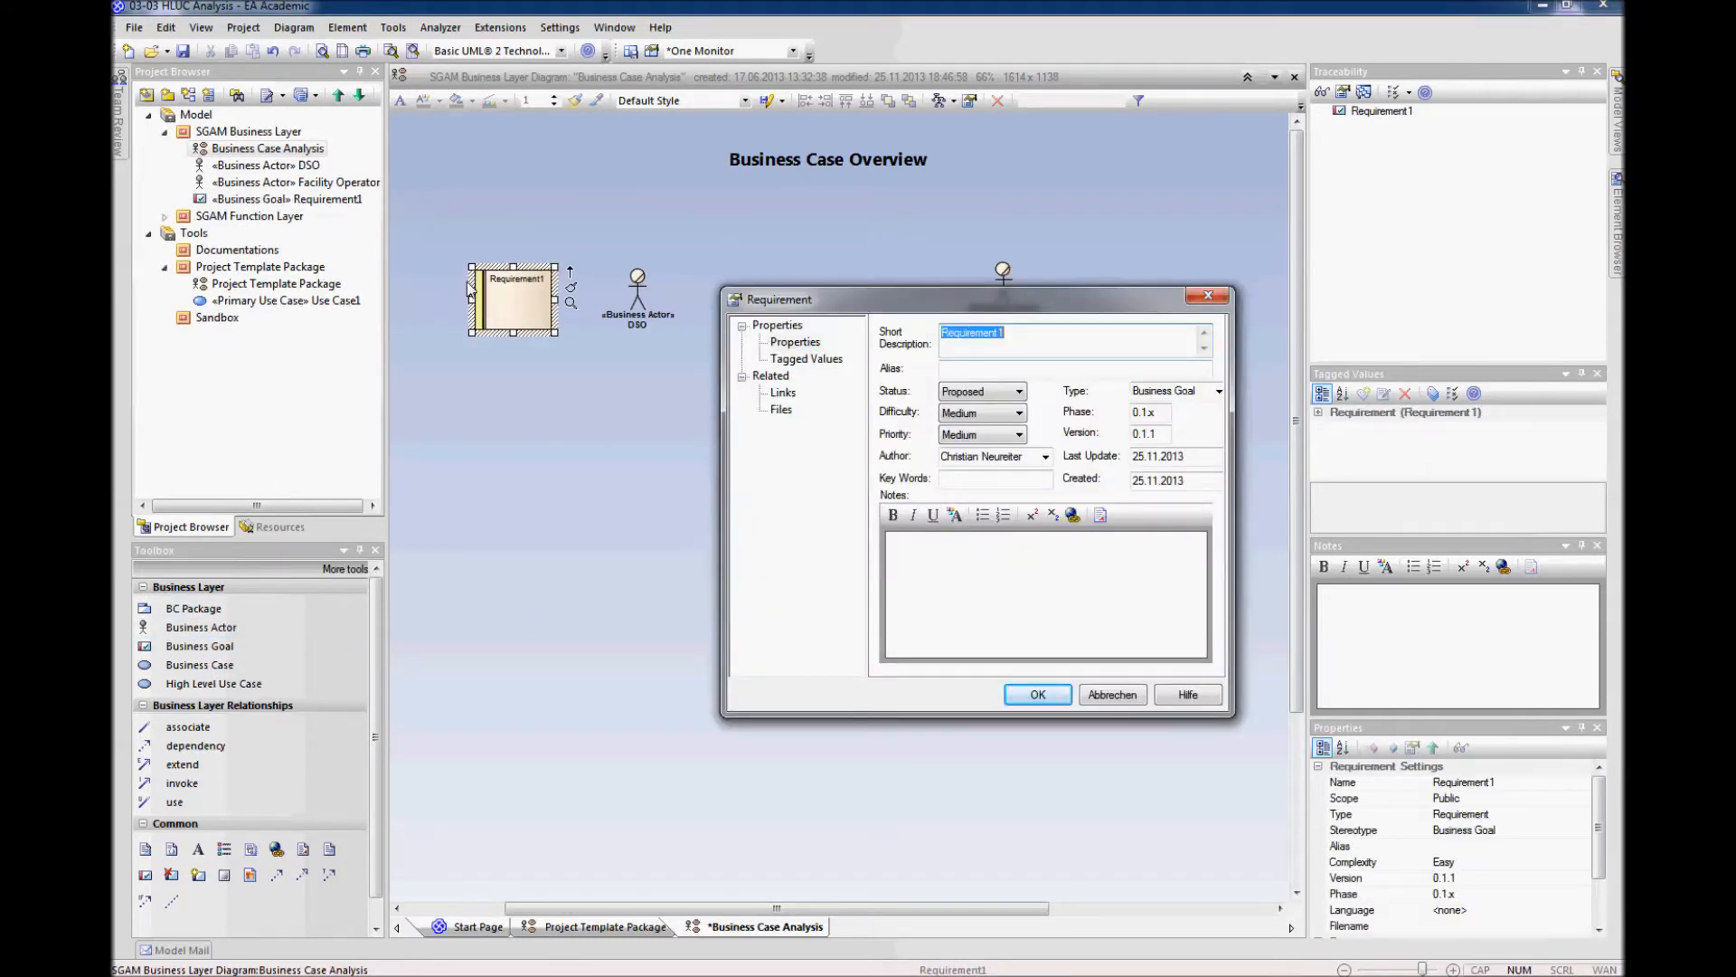
type("Delay Distribution System Upgrade")
key("Return")
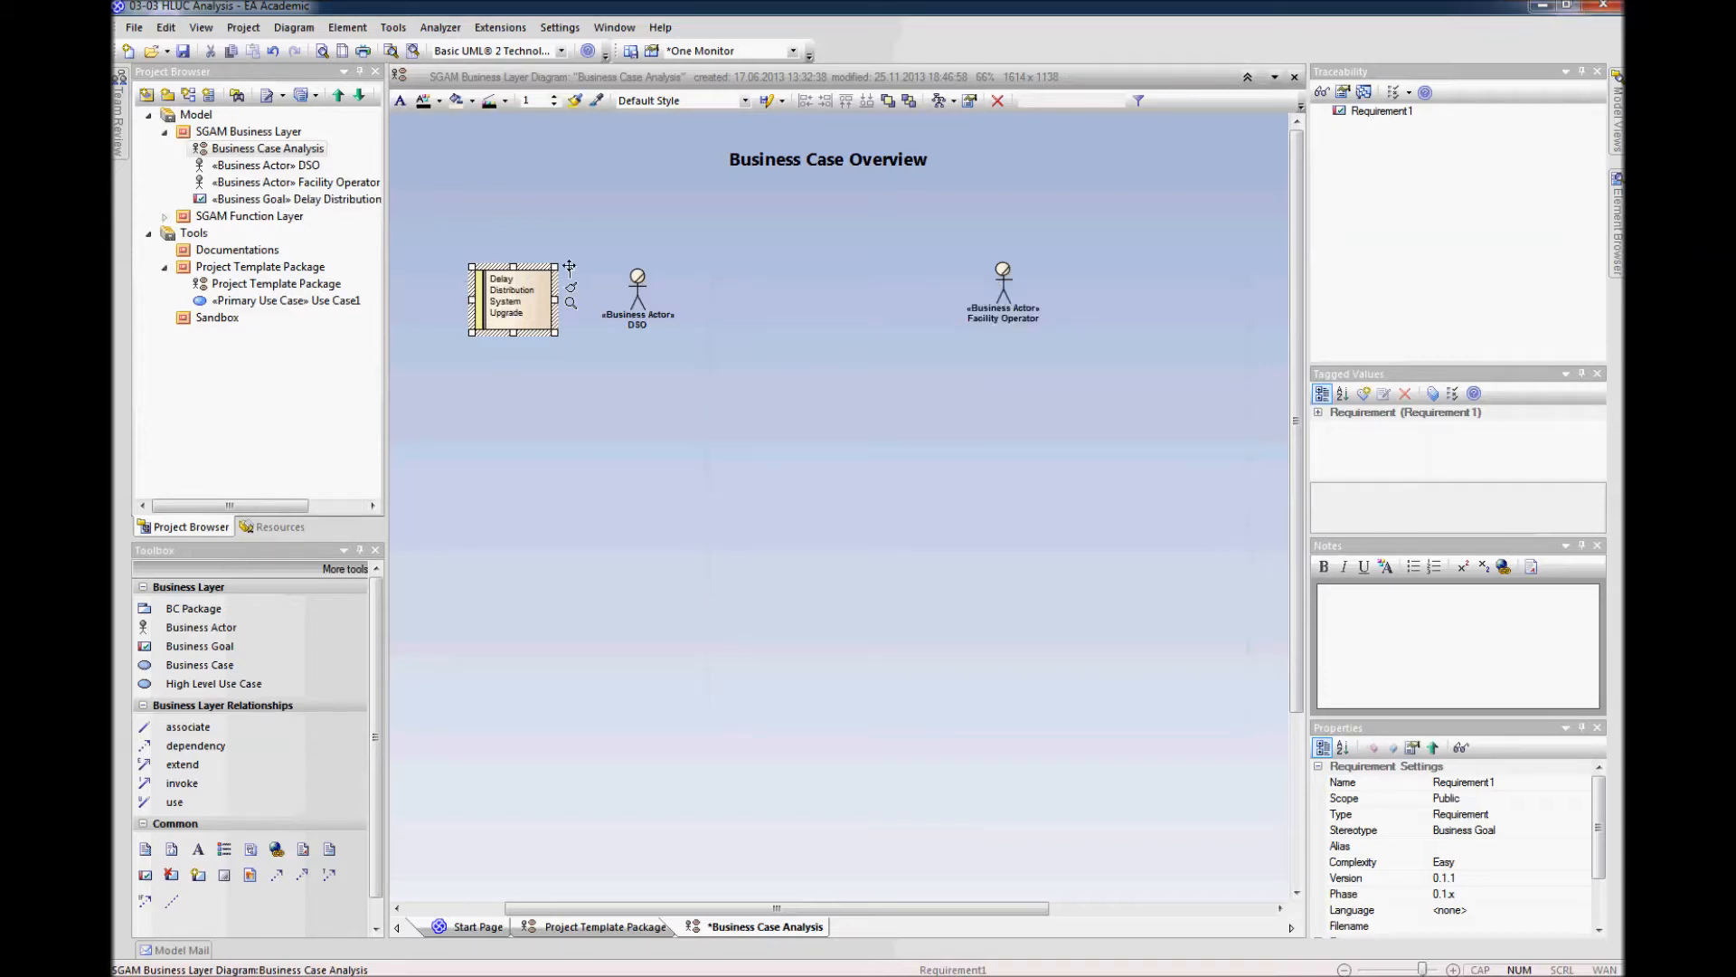
Step: Draw a dependency from the DSO actor to the business goal and move the actor further right to lengthen the connector
left_click_drag(638, 294, 543, 301)
left_click(794, 363)
left_click(694, 292)
left_click(613, 325)
left_click(694, 305)
left_click_drag(694, 306, 703, 306)
left_click(715, 396)
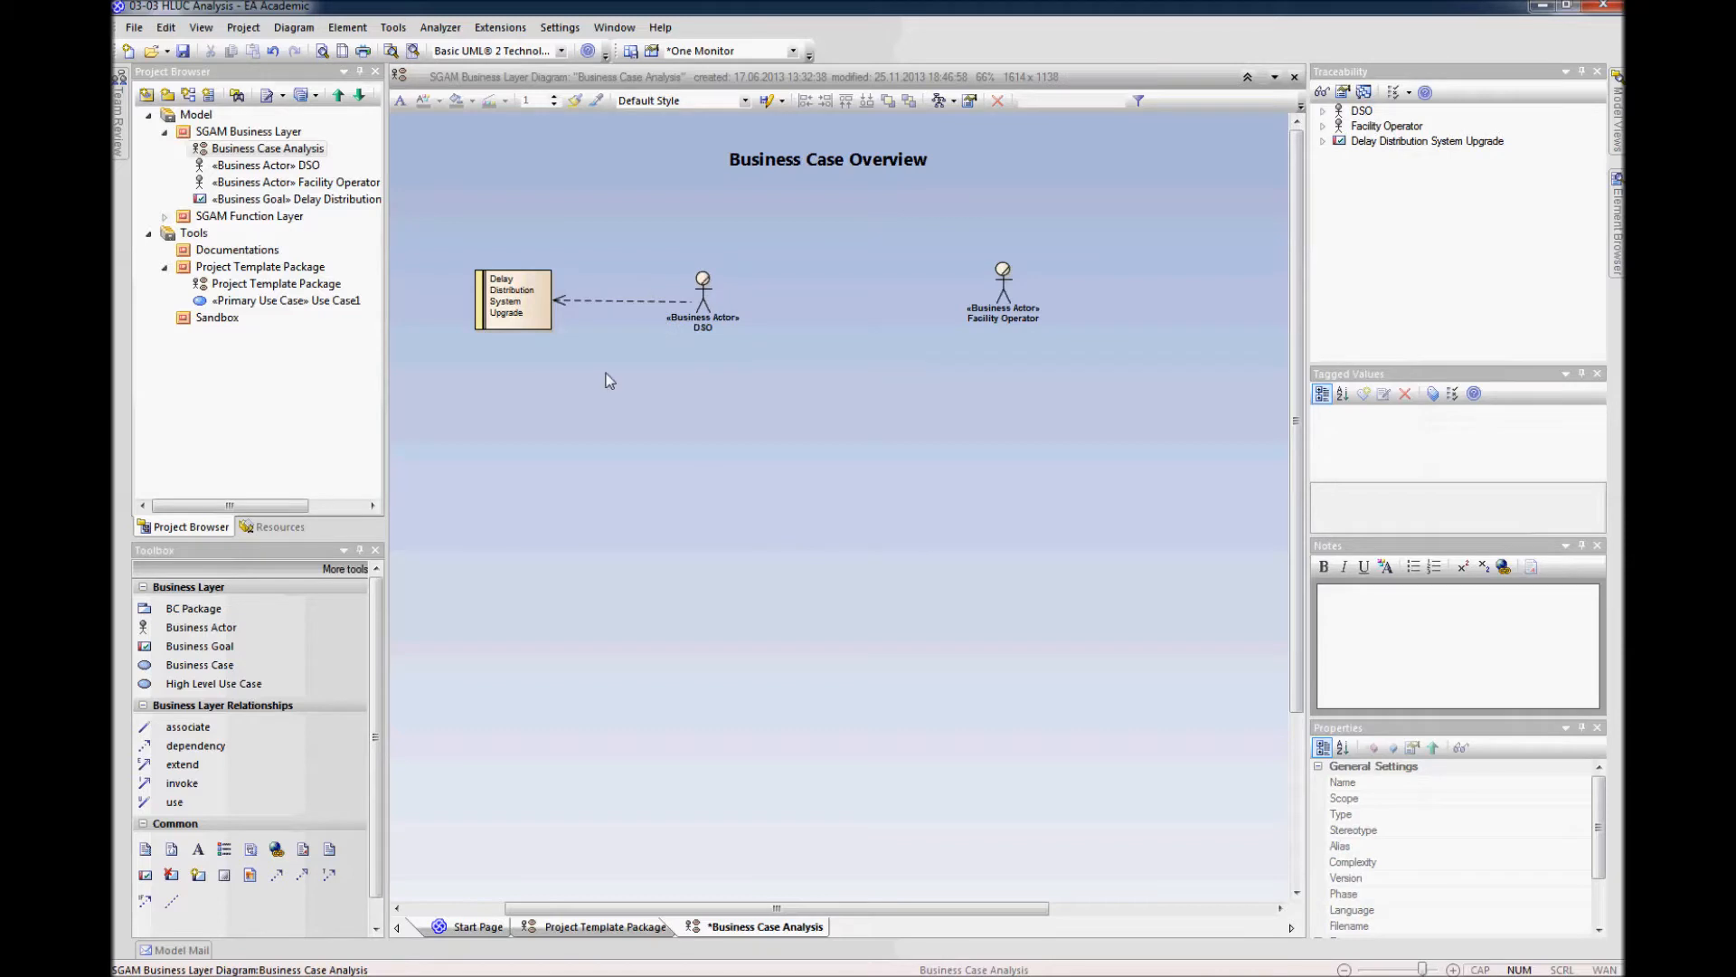
Step: Widen the Delay Distribution System Upgrade goal to the left, reduce its height, and align it level with the DSO connector
left_click(508, 306)
left_click_drag(470, 300, 448, 299)
left_click(511, 307)
left_click(506, 358)
left_click(507, 322)
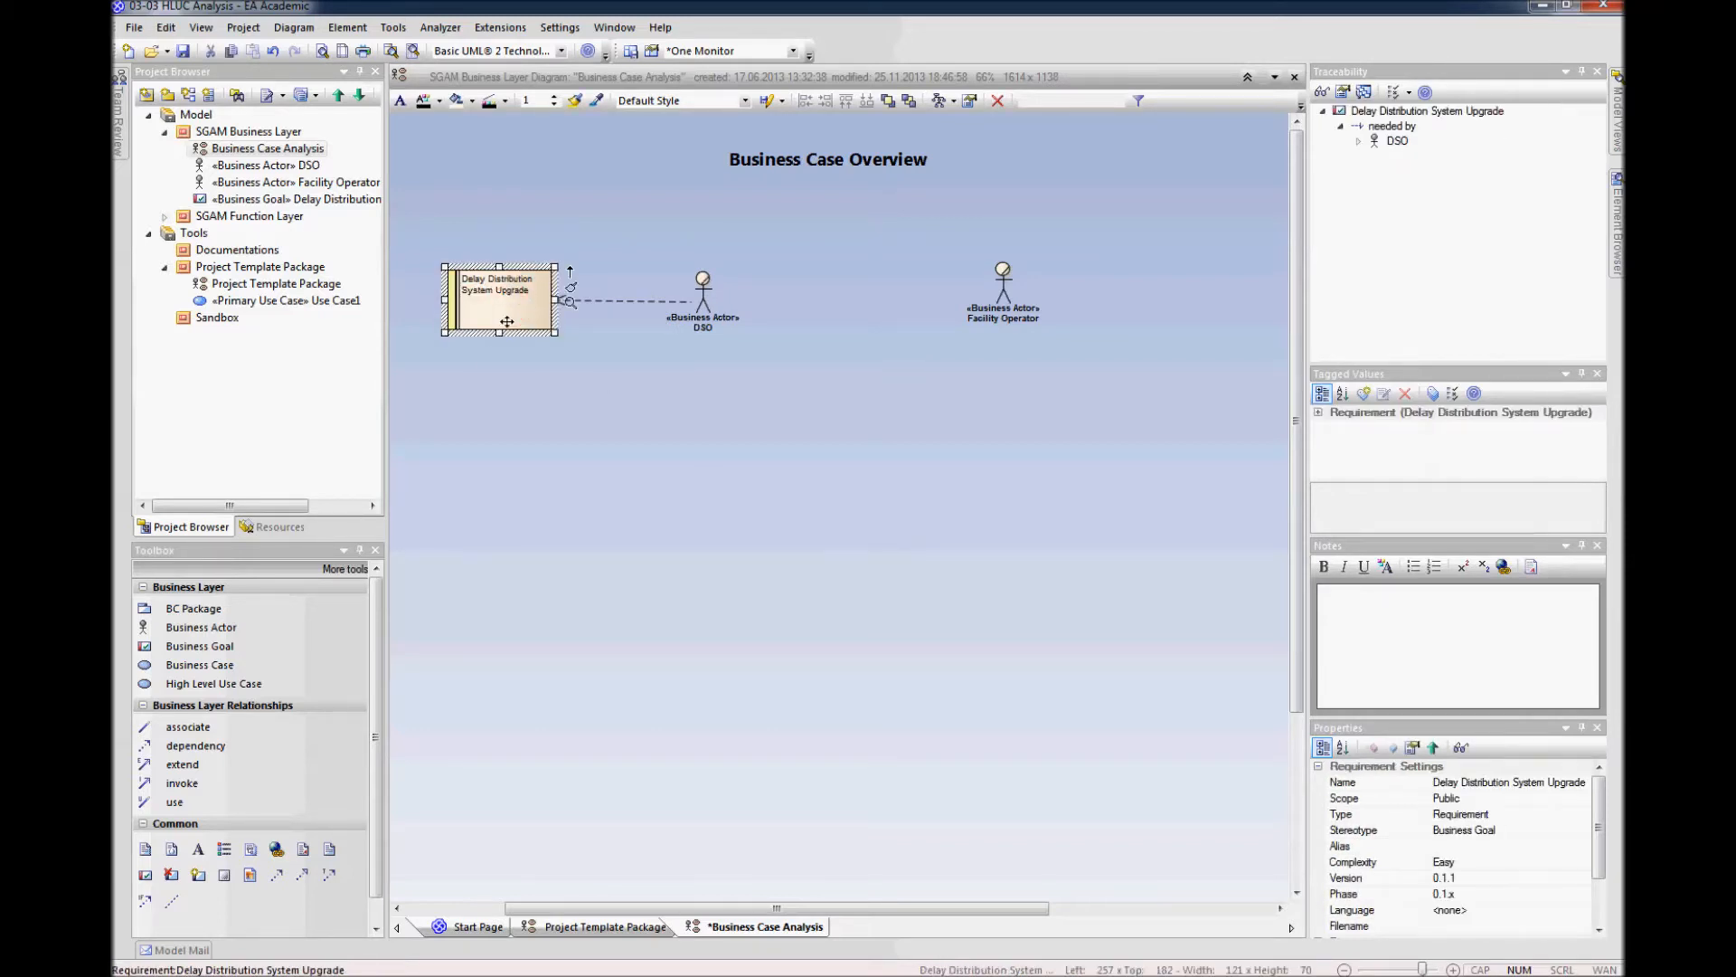
left_click_drag(500, 333, 499, 328)
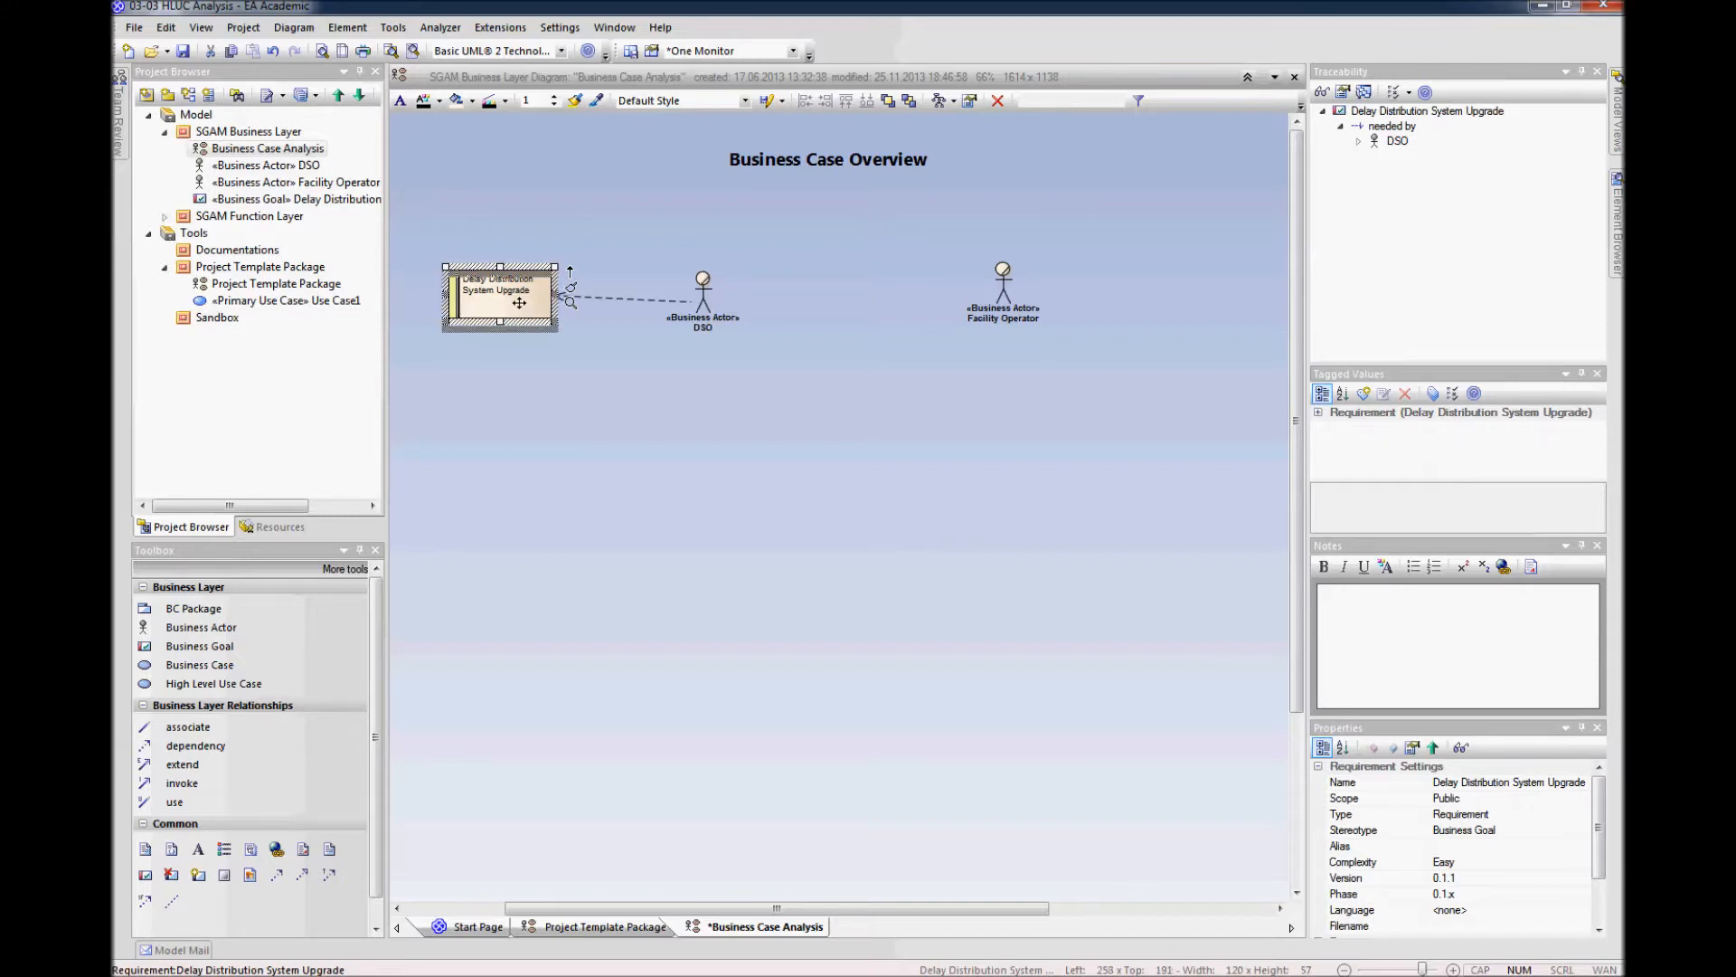
left_click(589, 403)
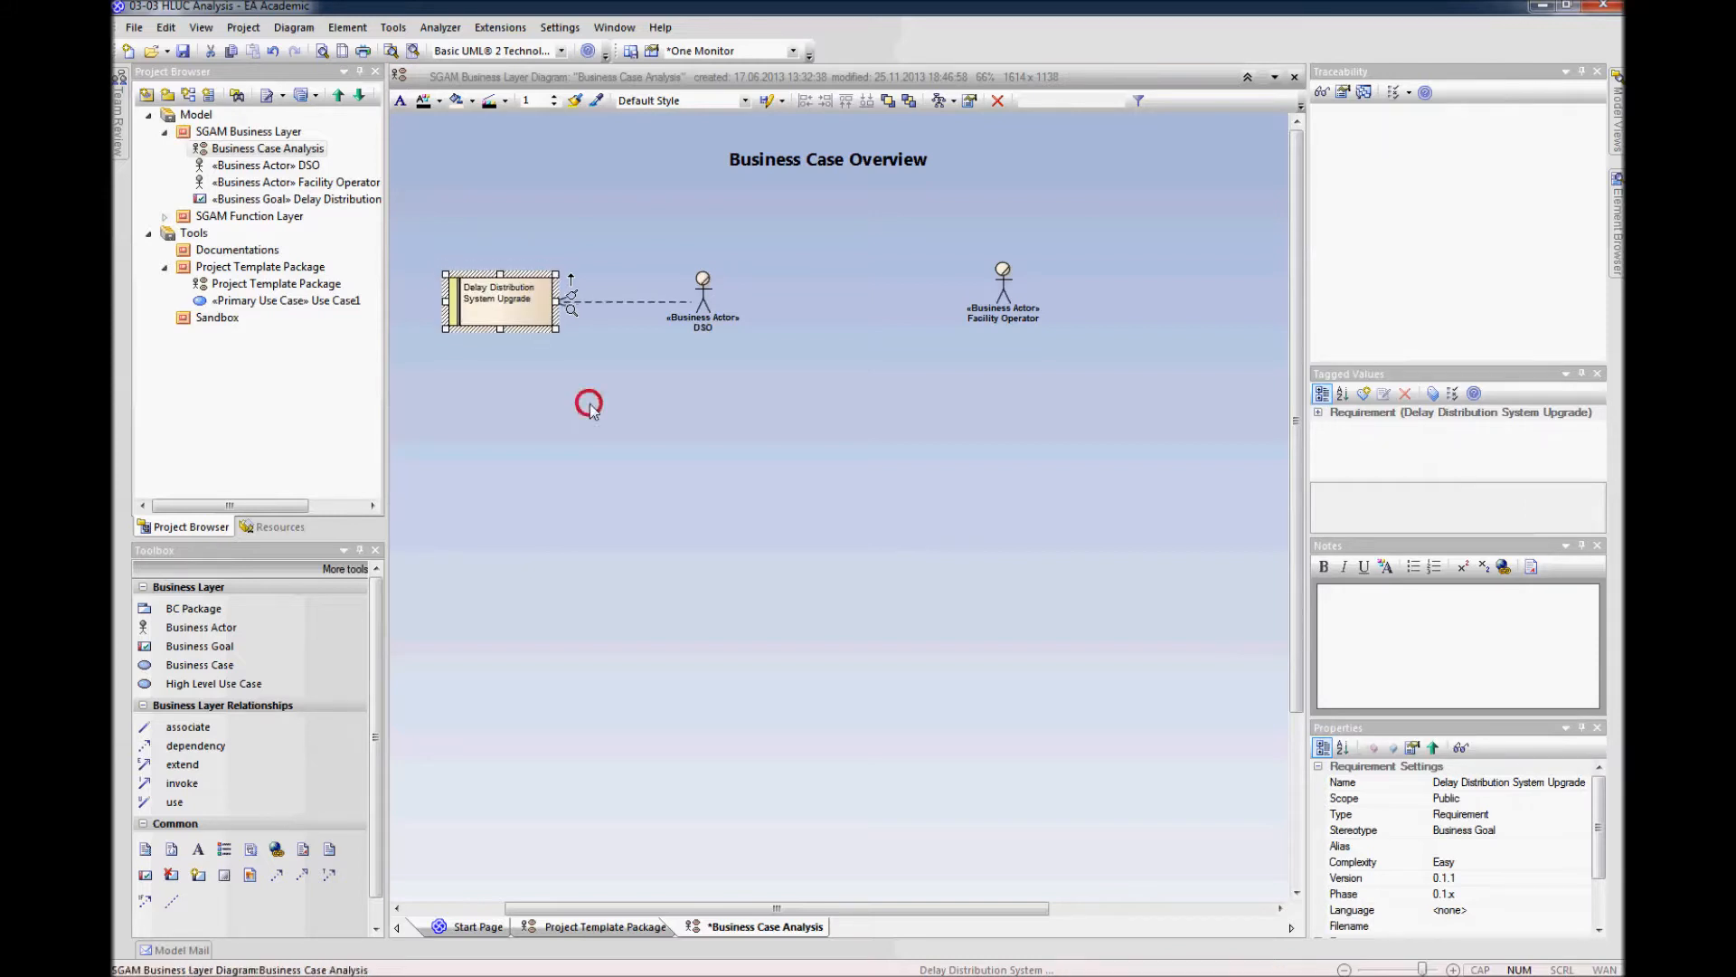
Step: Add a Business Case named Utilize Flexible Load below the DSO actor
left_click(211, 668)
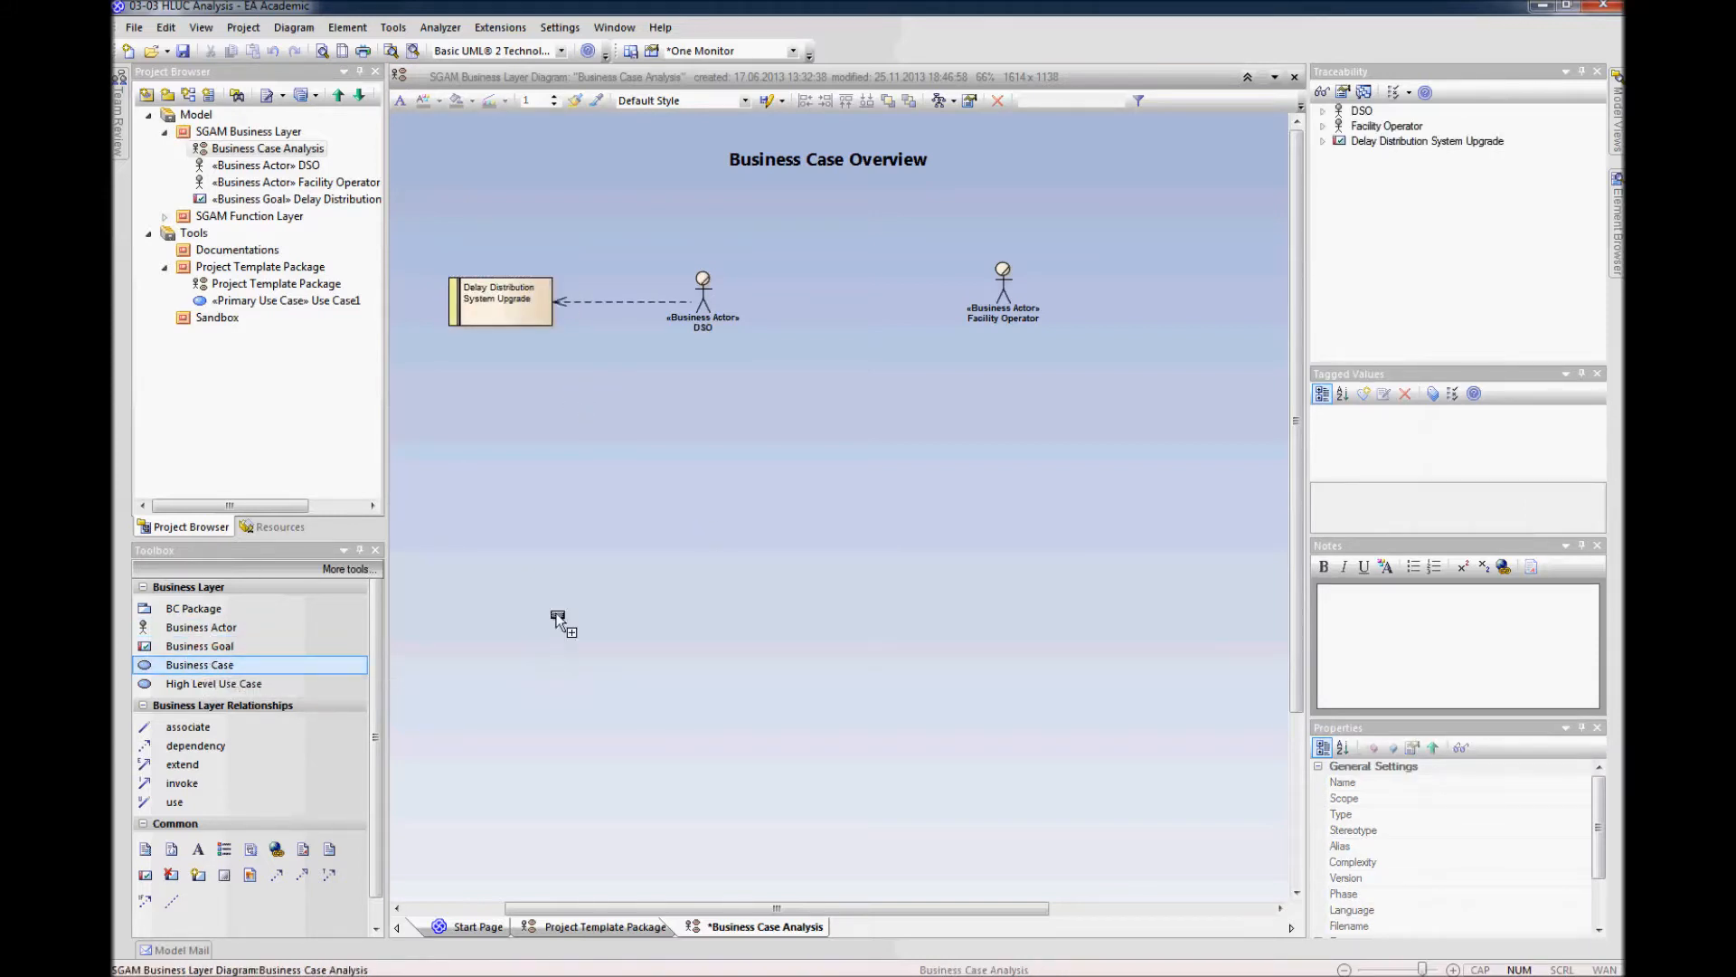
left_click(612, 409)
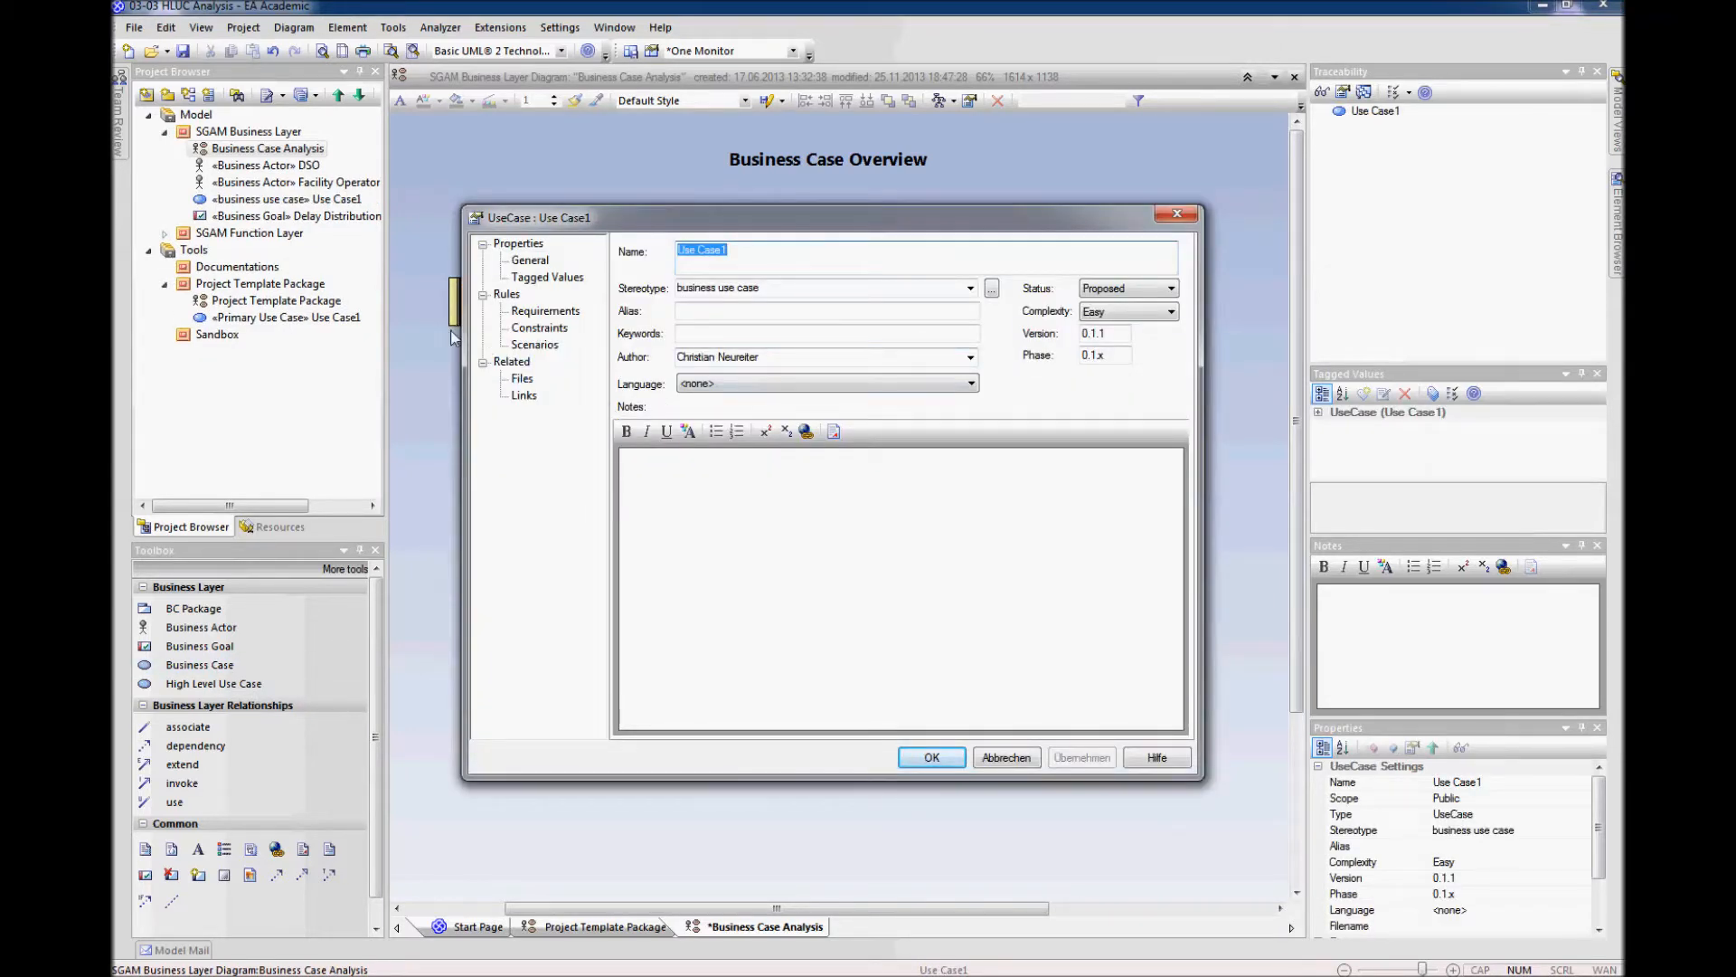
mouse_move(738, 218)
left_mouse_down()
mouse_move(740, 470)
mouse_move(760, 271)
left_mouse_up()
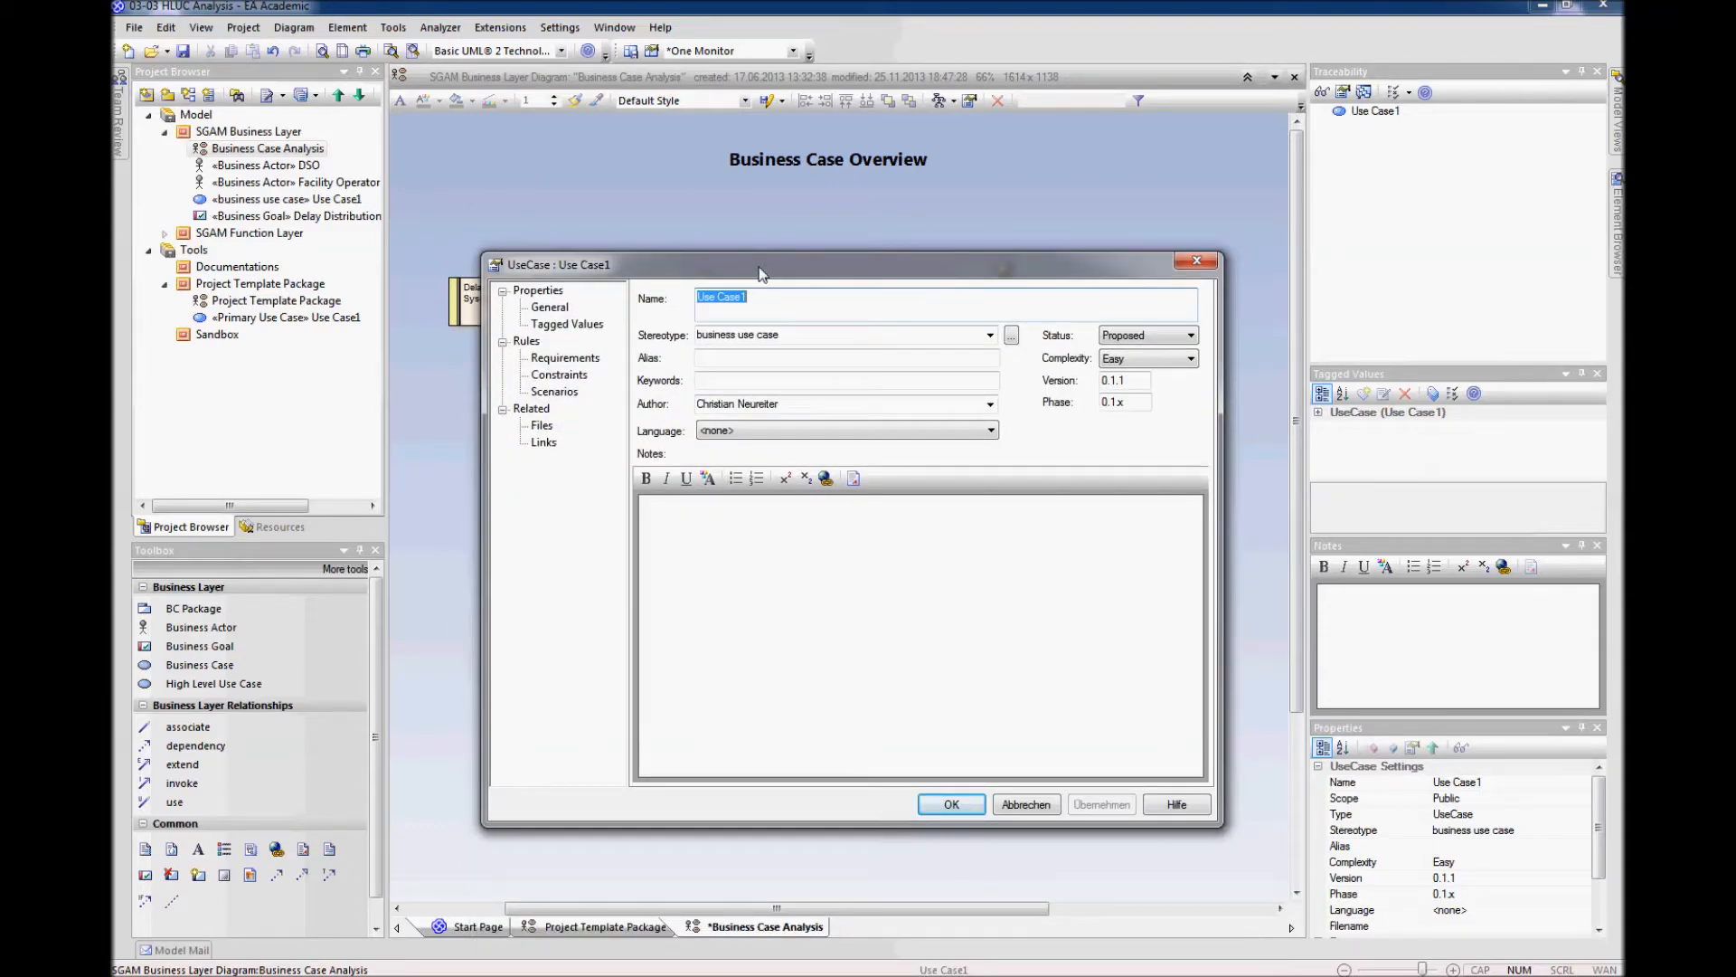
type("Utilize Flexible Load")
key("Return")
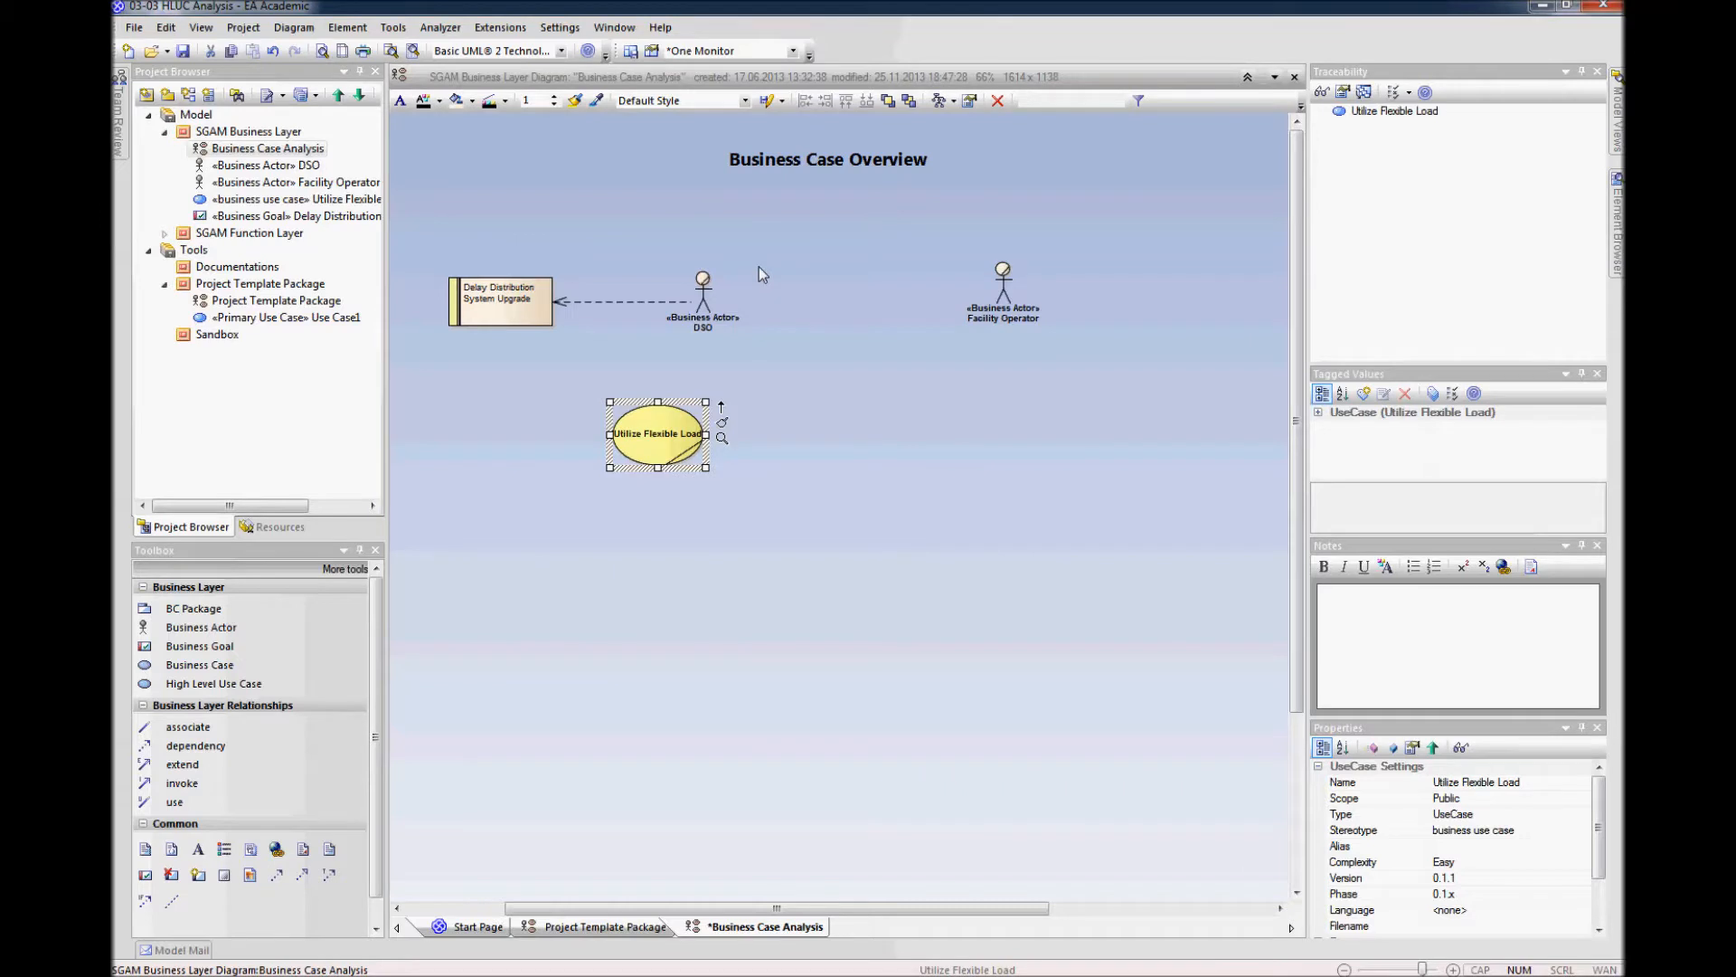
Step: Move the Utilize Flexible Load business case left and slightly up, between the goal and the DSO actor
left_click(667, 421)
left_click_drag(666, 420, 644, 420)
left_click(713, 404)
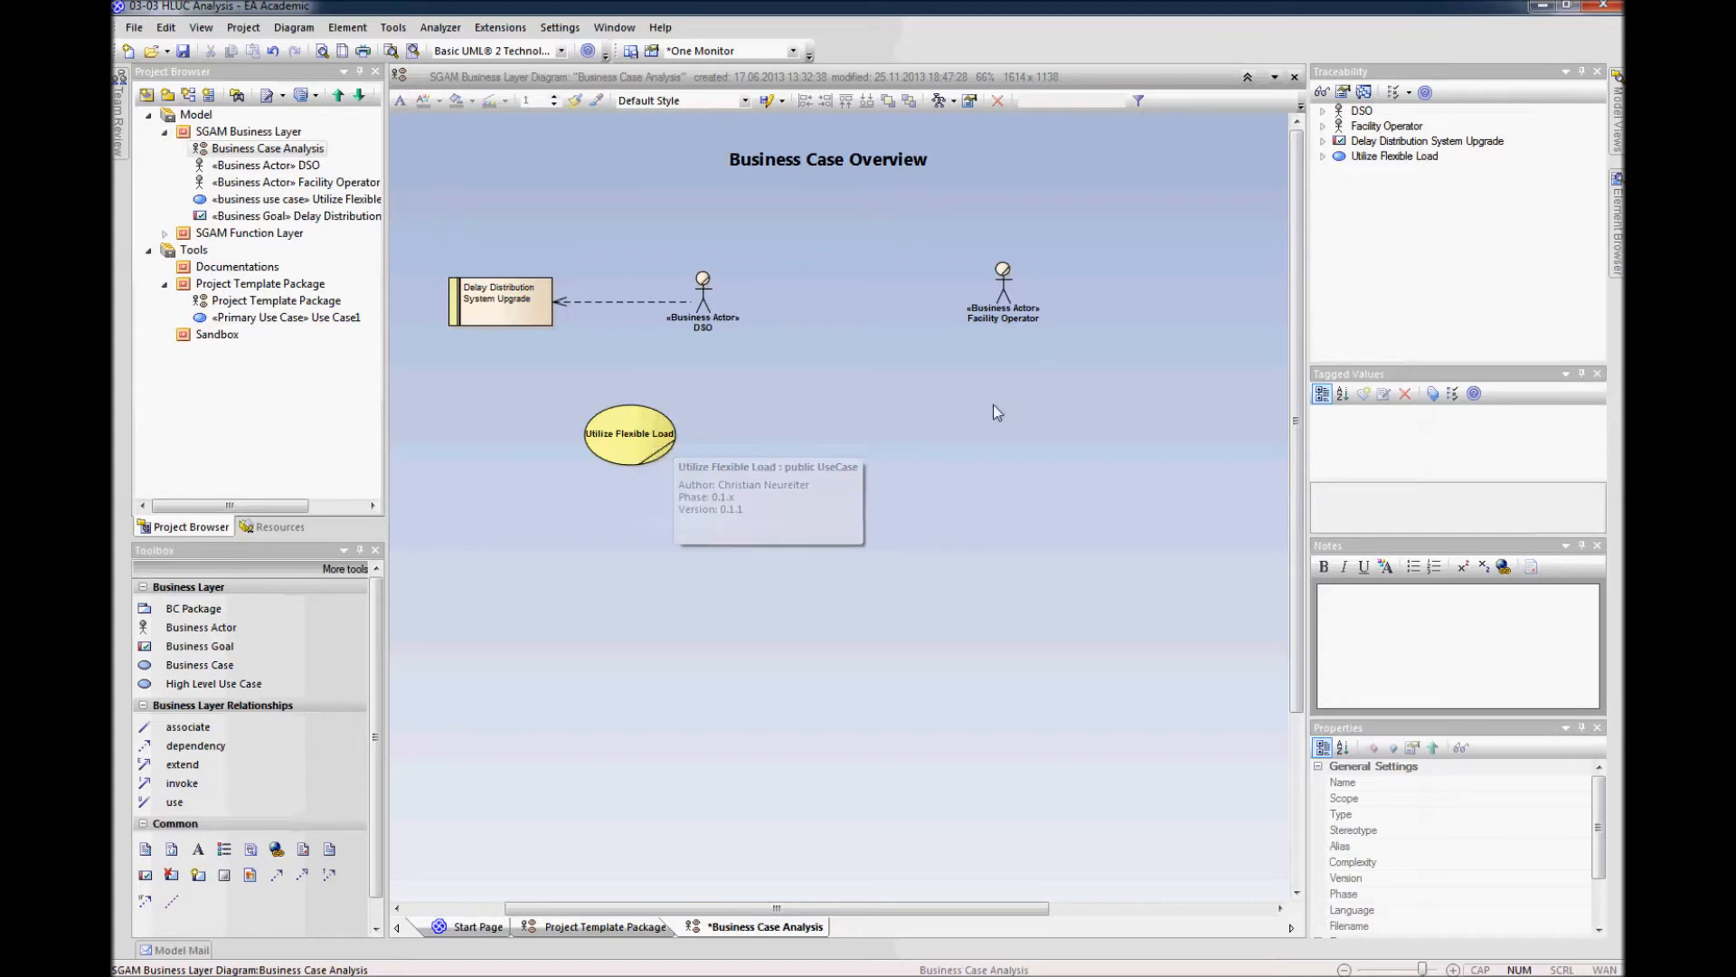
left_click(925, 486)
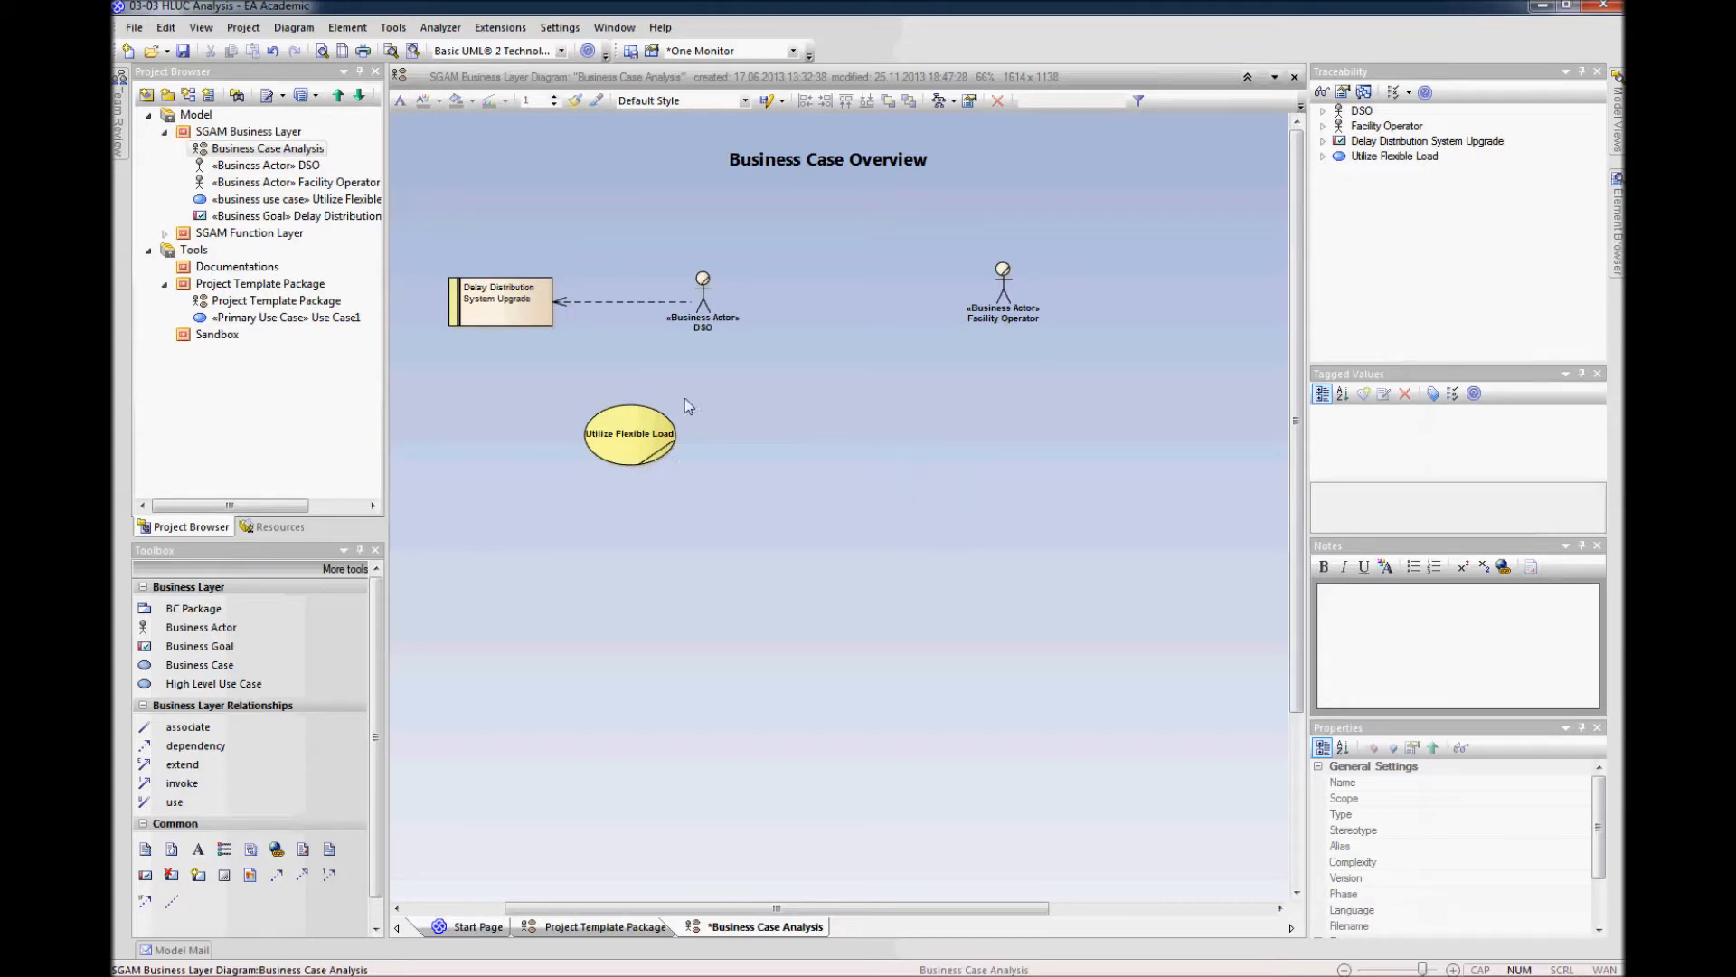
left_click_drag(651, 431, 639, 422)
left_click(788, 405)
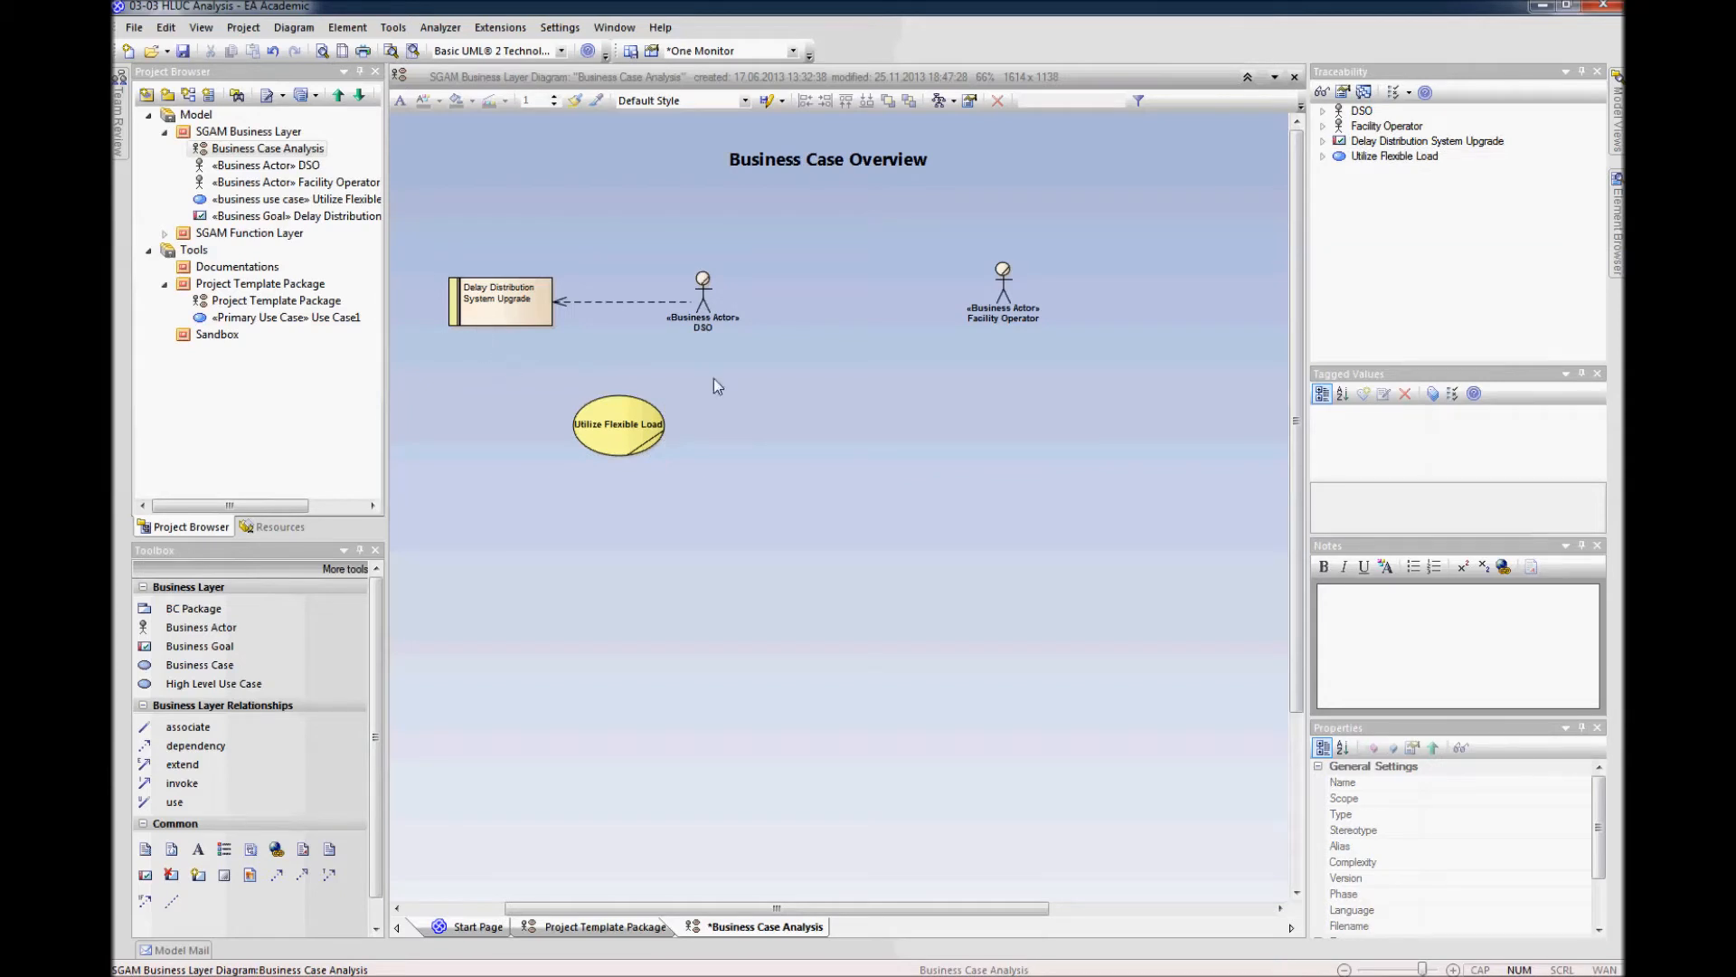
Step: Connect the DSO actor to the Utilize Flexible Load business case with a use relationship
left_click(702, 300)
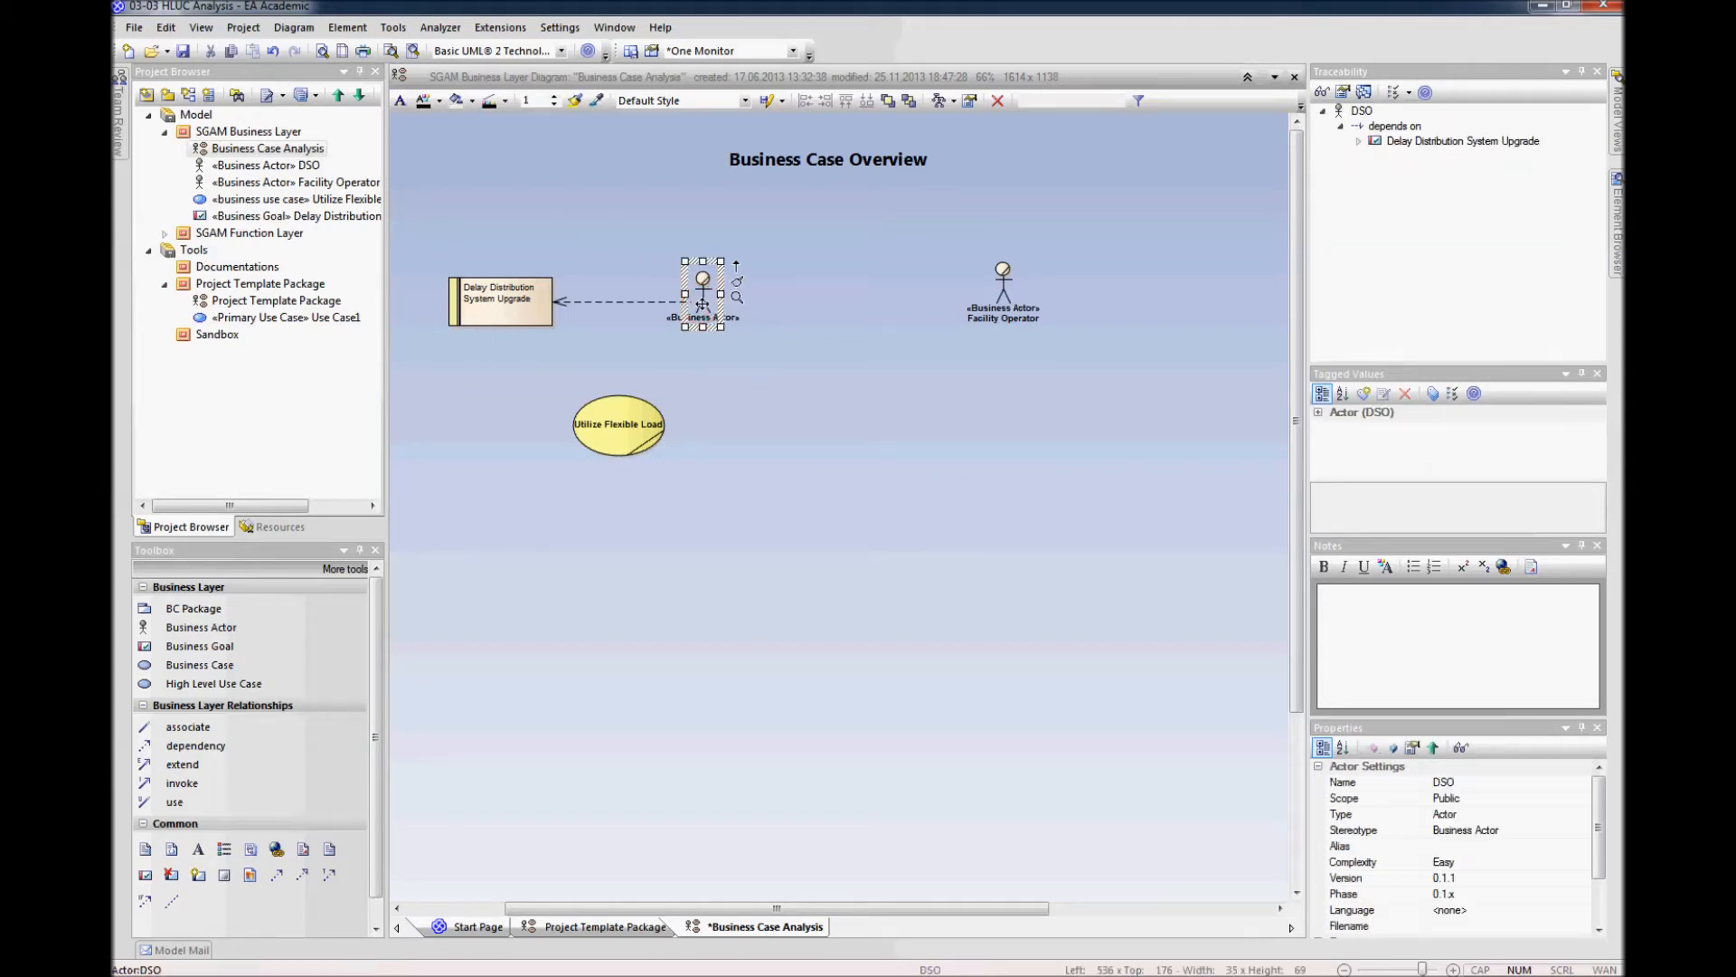
left_click_drag(736, 264, 629, 416)
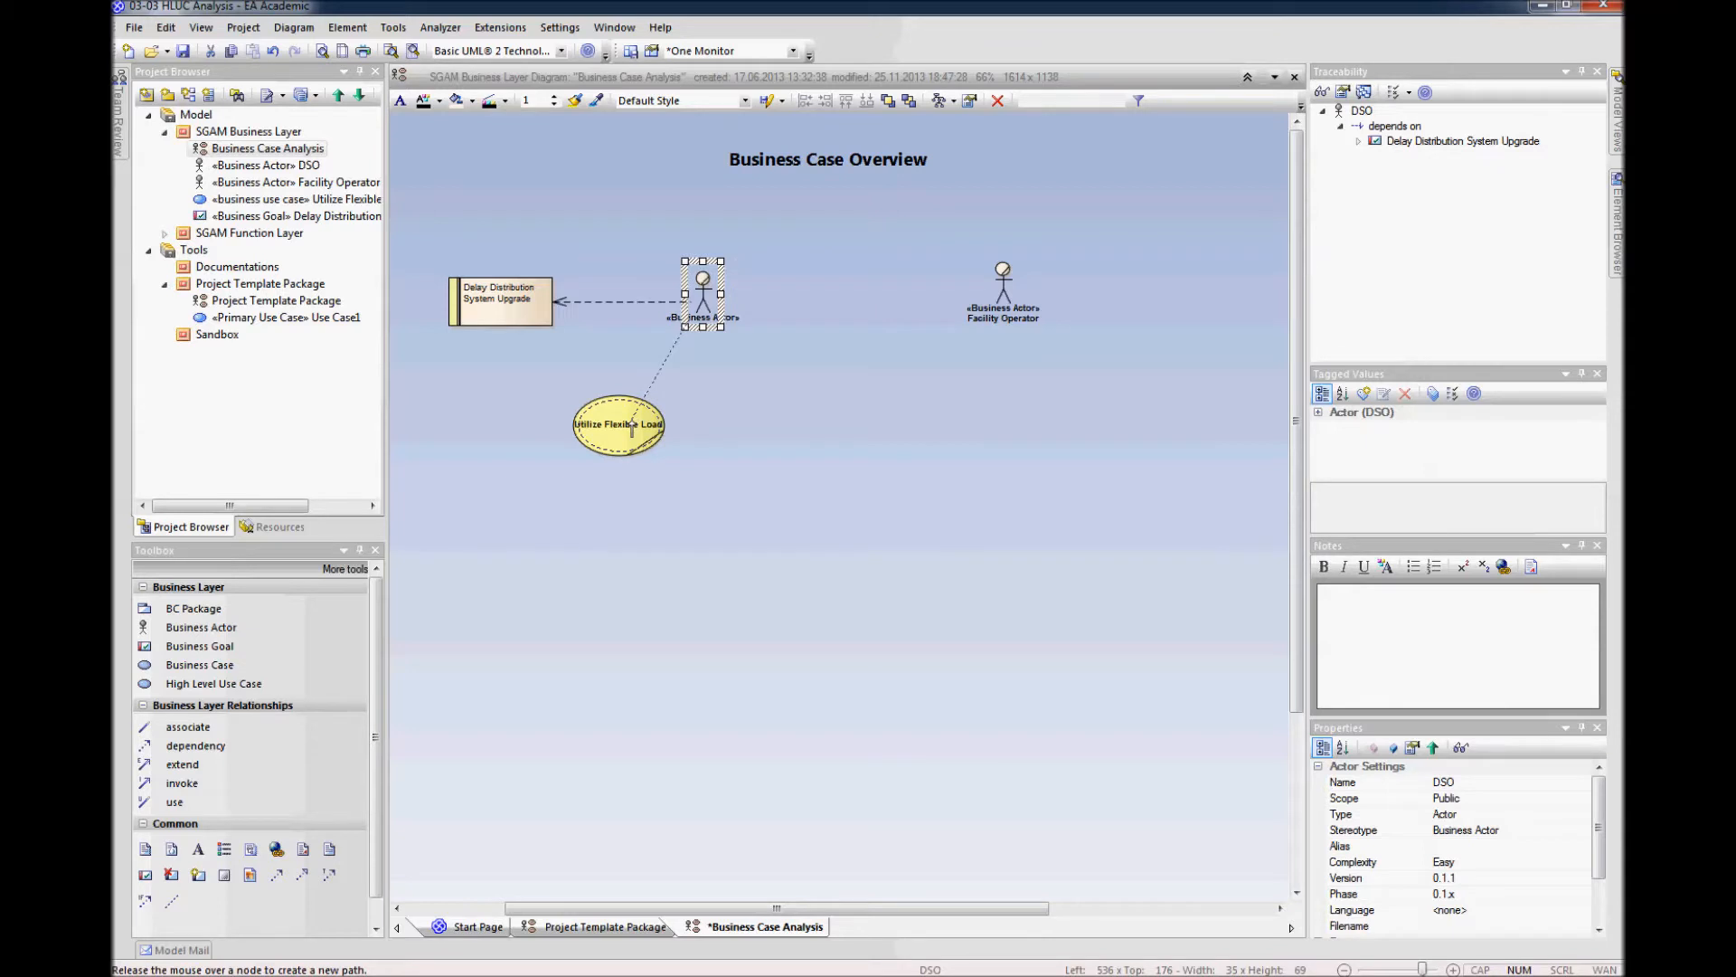
left_click(653, 452)
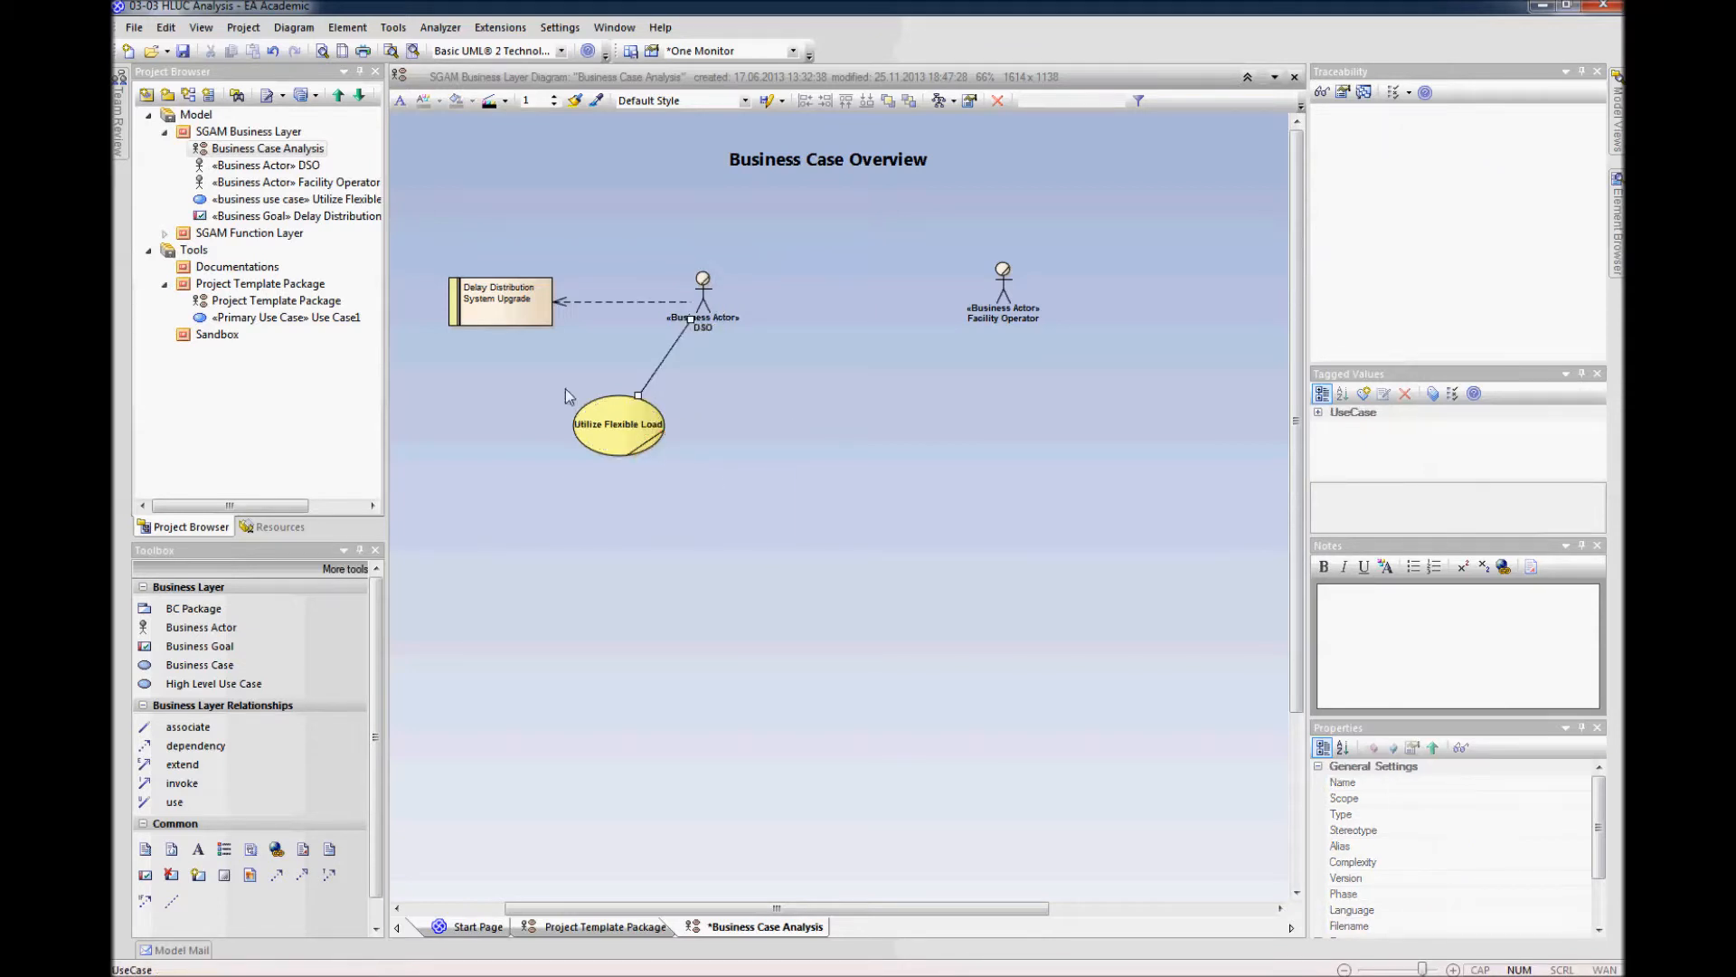
left_click(547, 361)
Step: Draw a realization from Utilize Flexible Load to the Delay Distribution System Upgrade goal and shift the connector slightly left
left_click(619, 411)
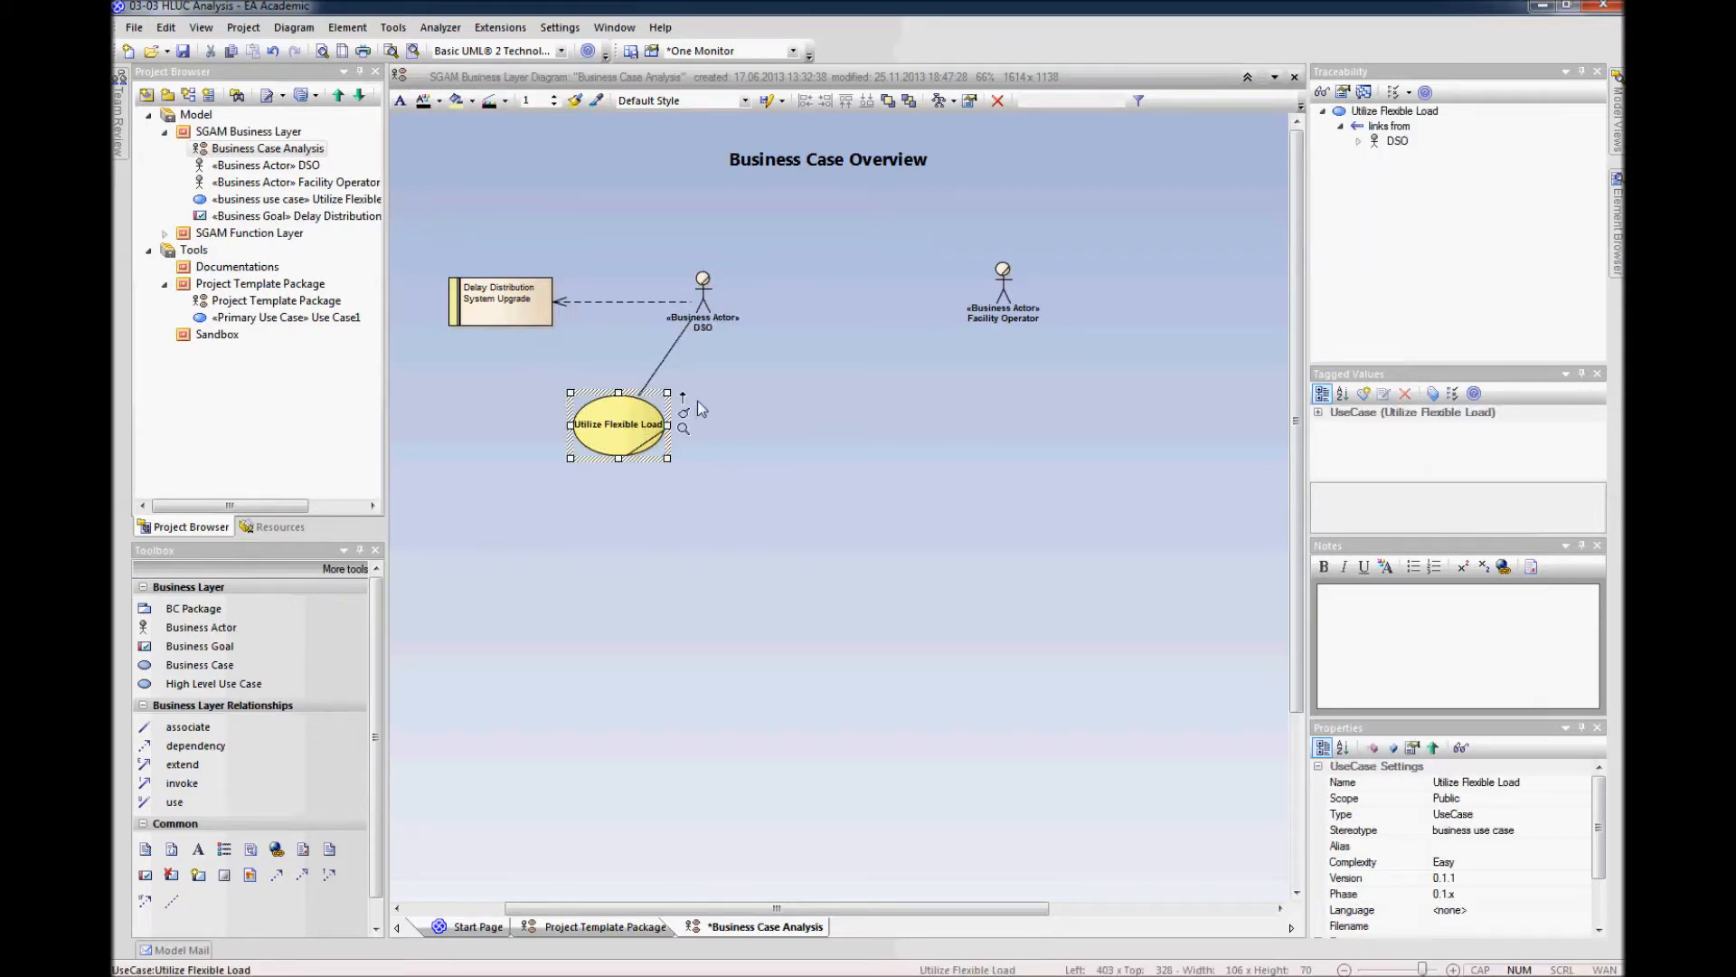
left_click_drag(682, 396, 516, 318)
left_click(547, 342)
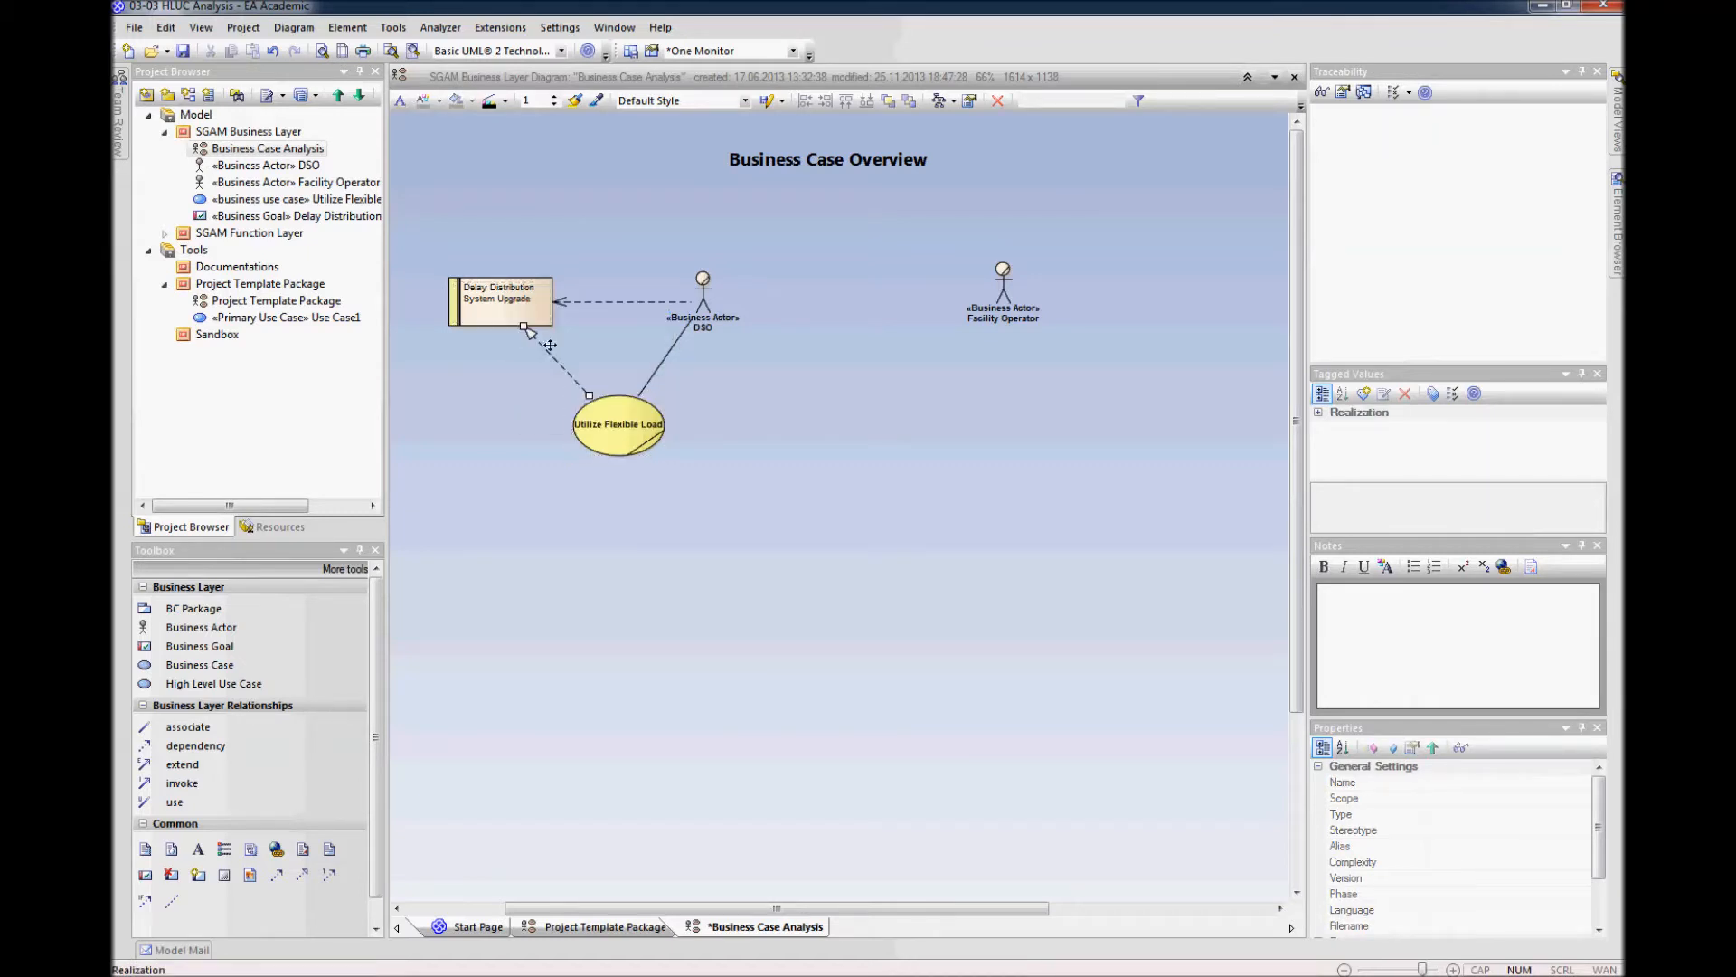
left_click(624, 416)
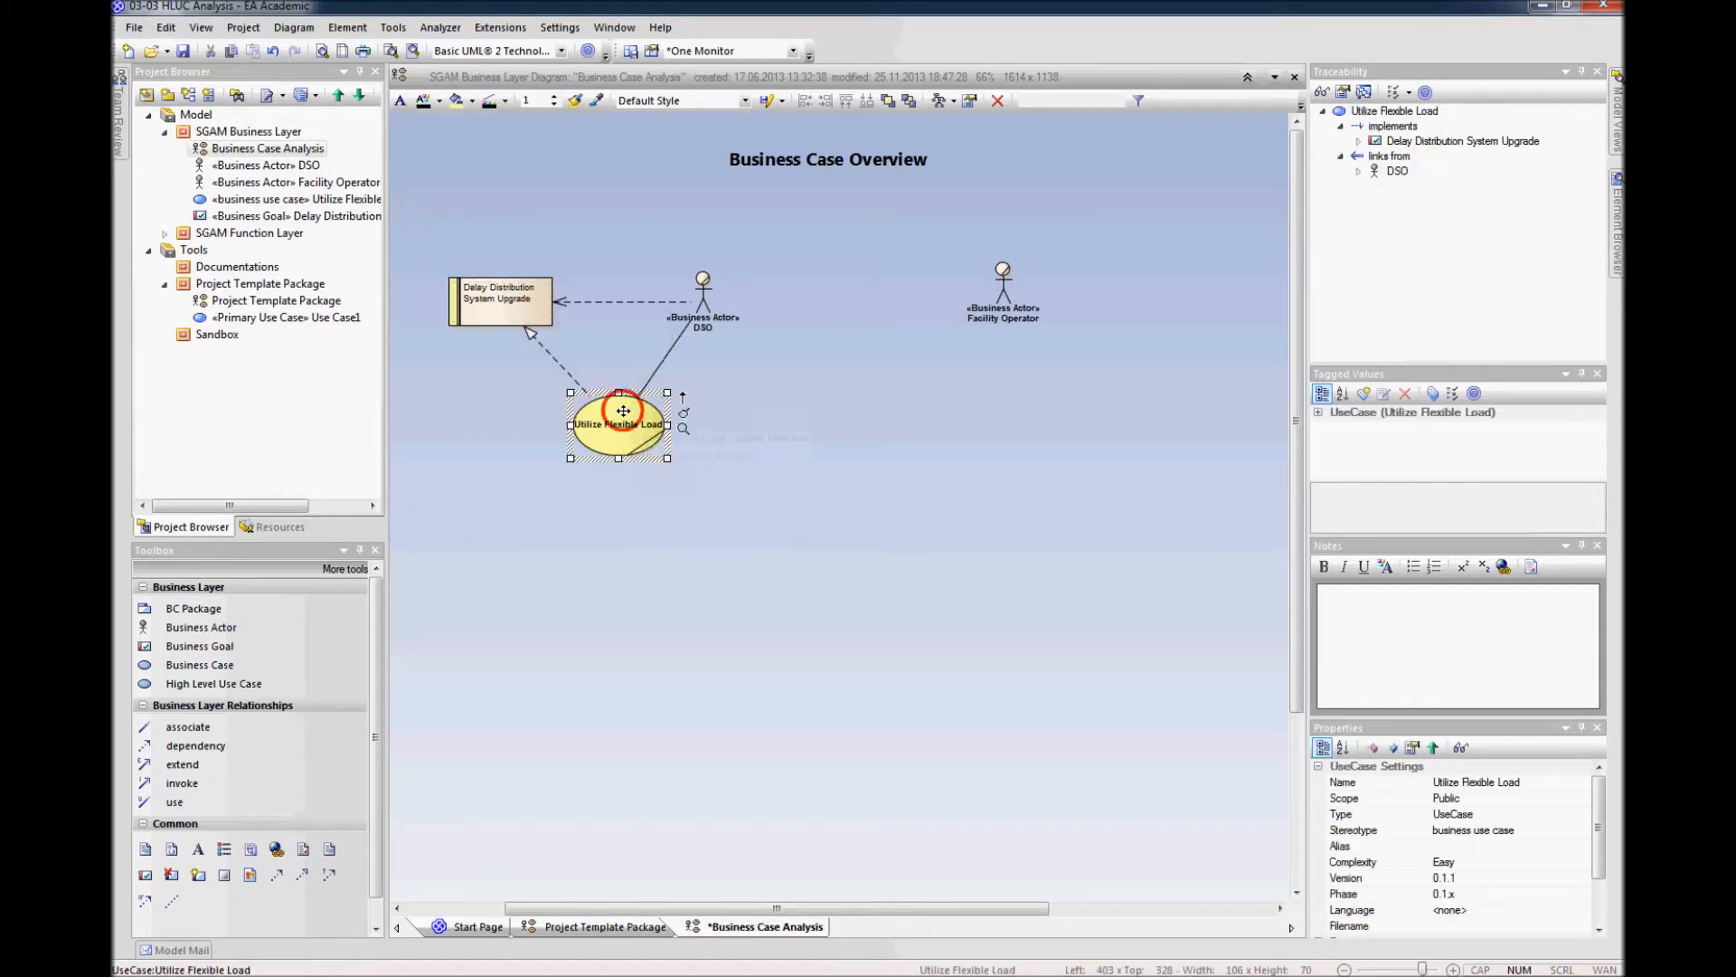
left_click(555, 359)
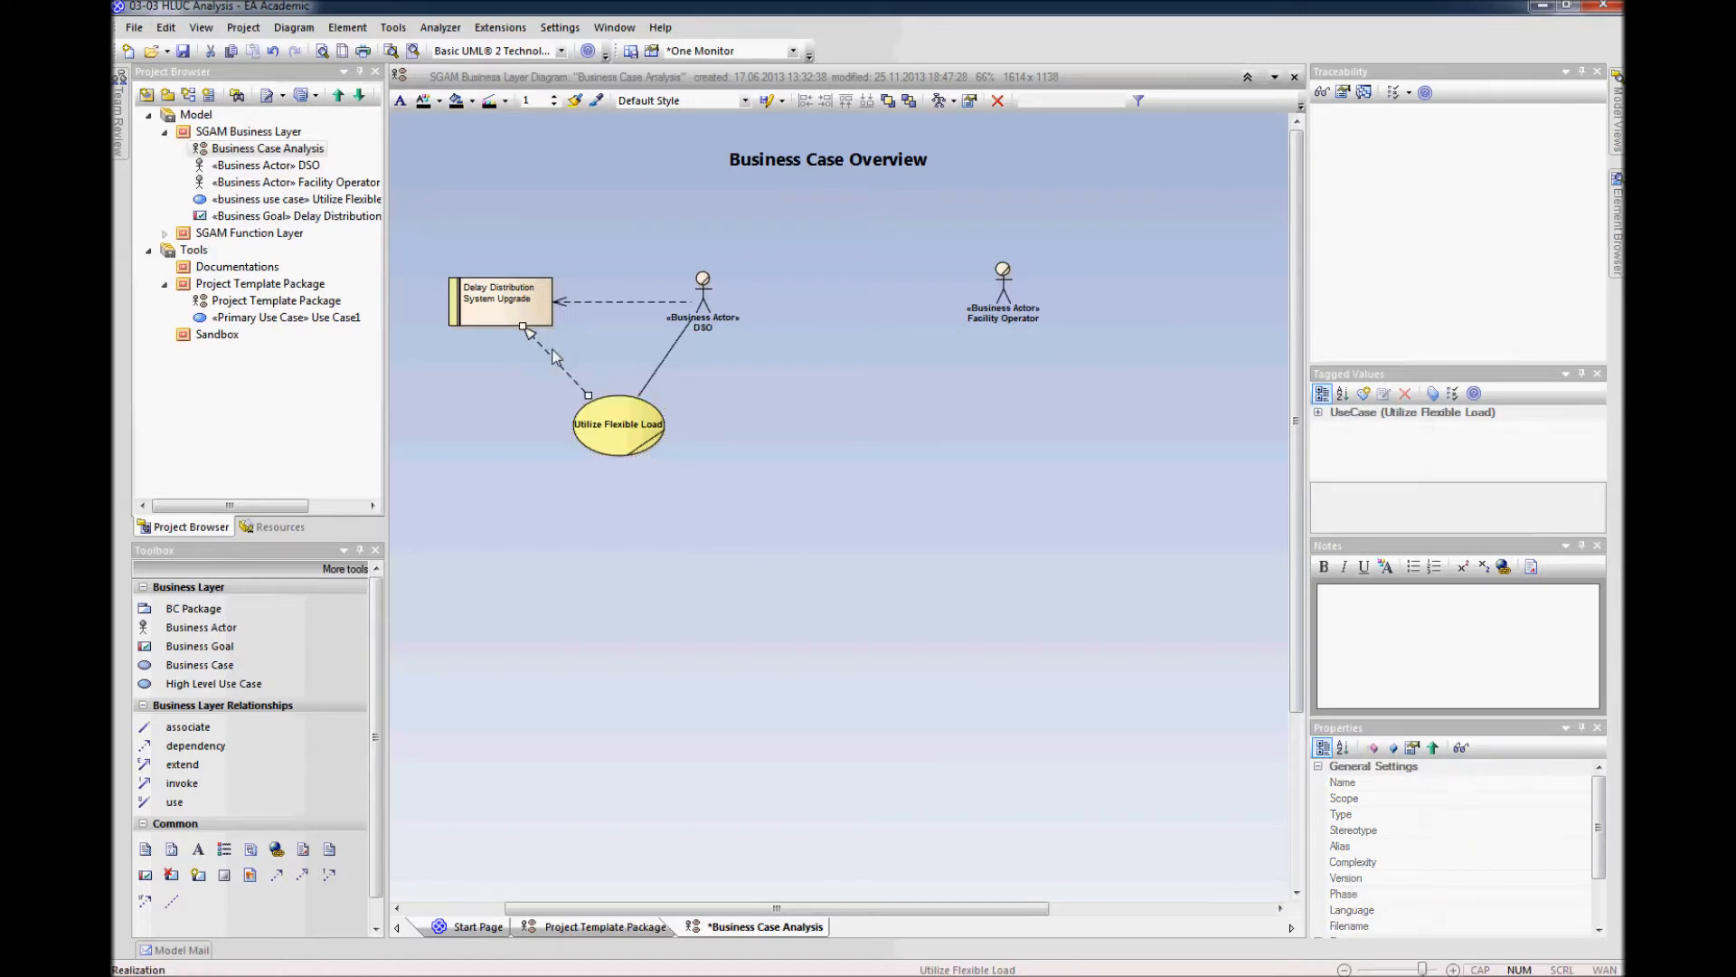
left_click_drag(556, 361, 550, 361)
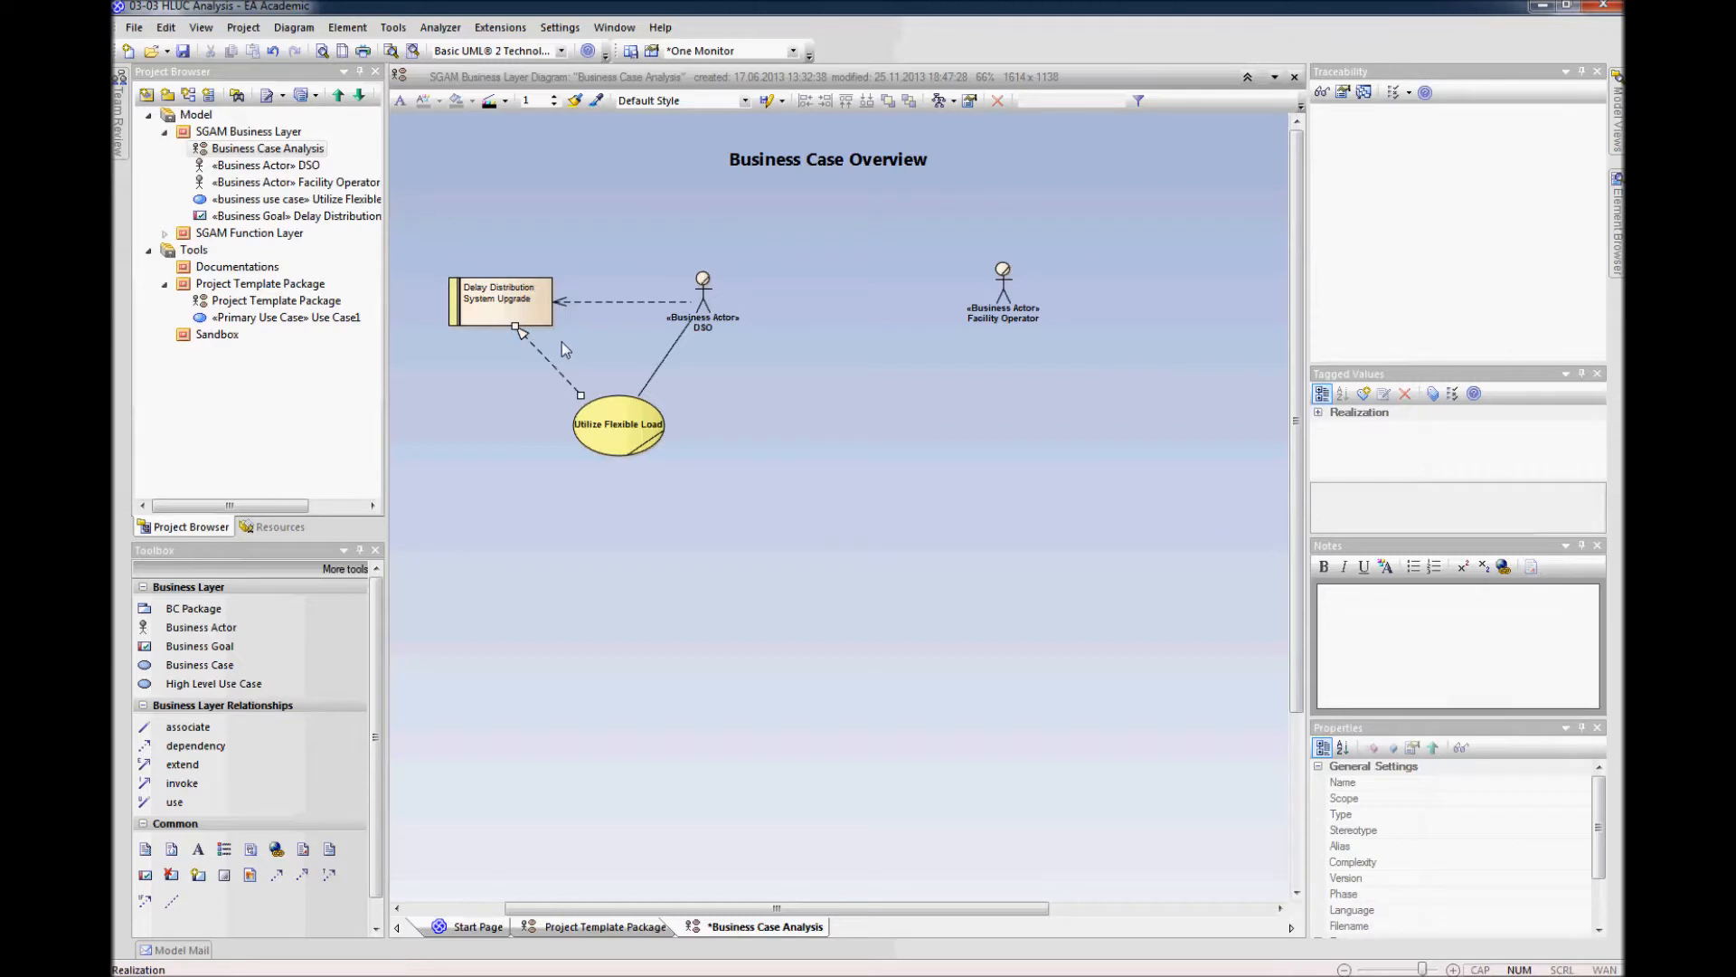
left_click(595, 302)
left_click(708, 427)
Step: Move the Facility Operator actor left and slightly down, closer to the DSO actor
left_click_drag(1006, 289, 931, 316)
left_click(1063, 319)
left_click(952, 385)
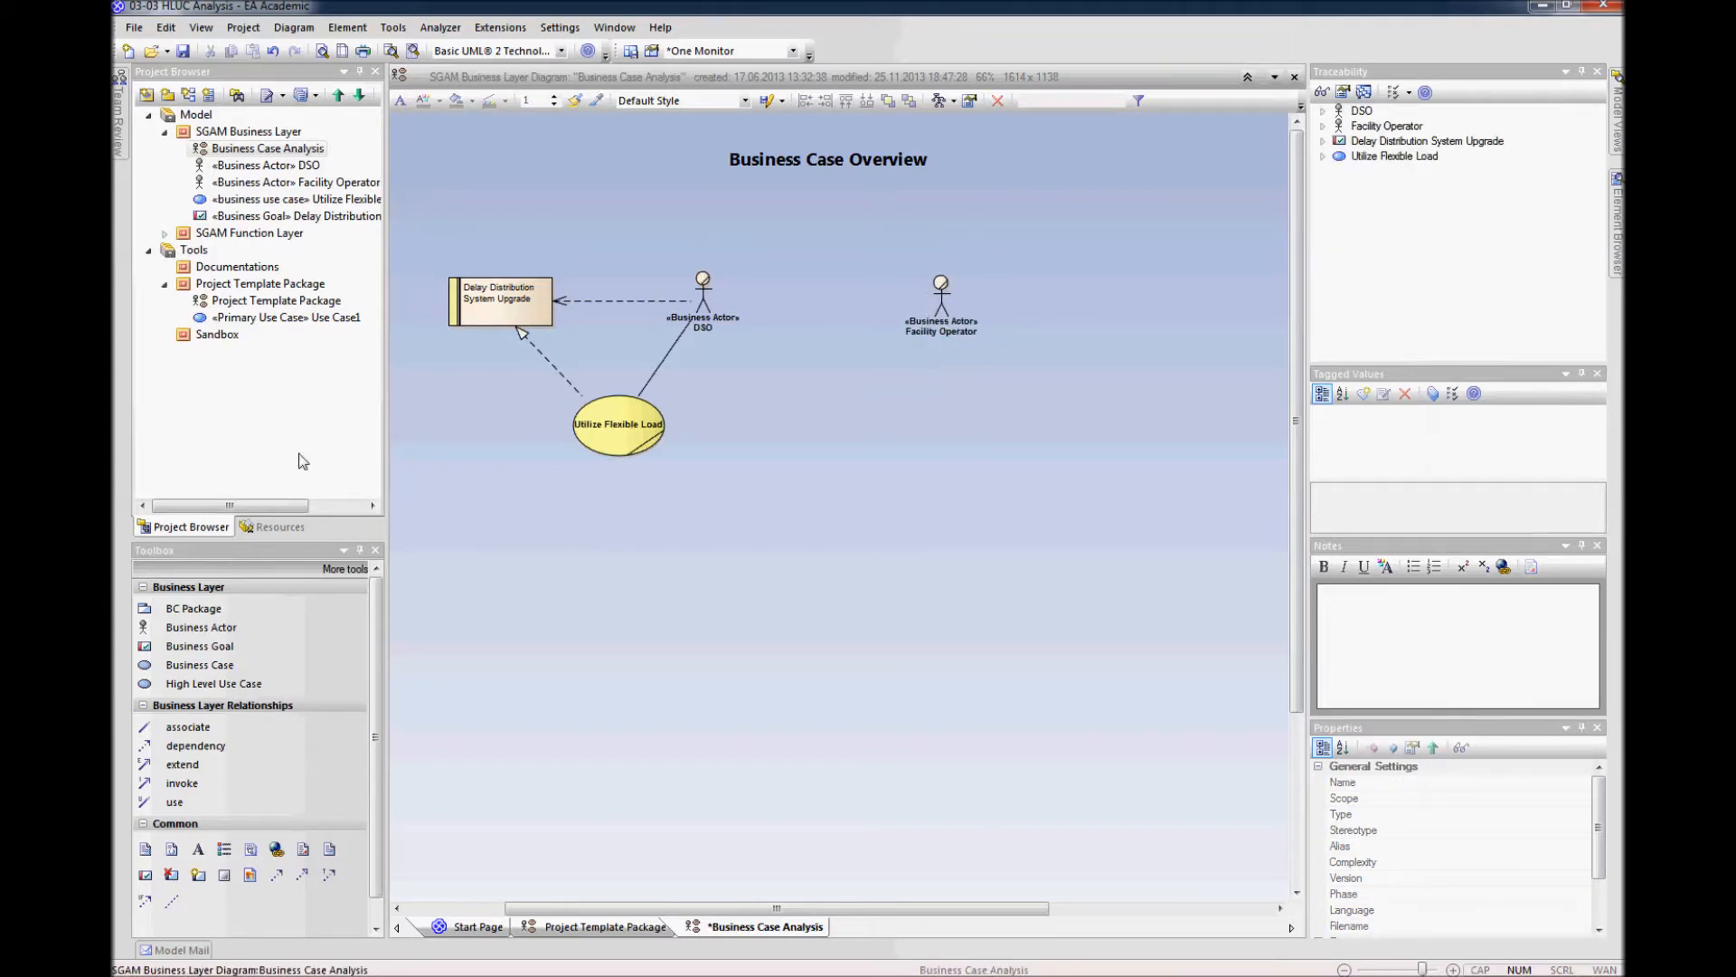
Step: Add a Business Goal named Optimize Energy Costs to the right of the Facility Operator actor and adjust its placement
left_click(222, 647)
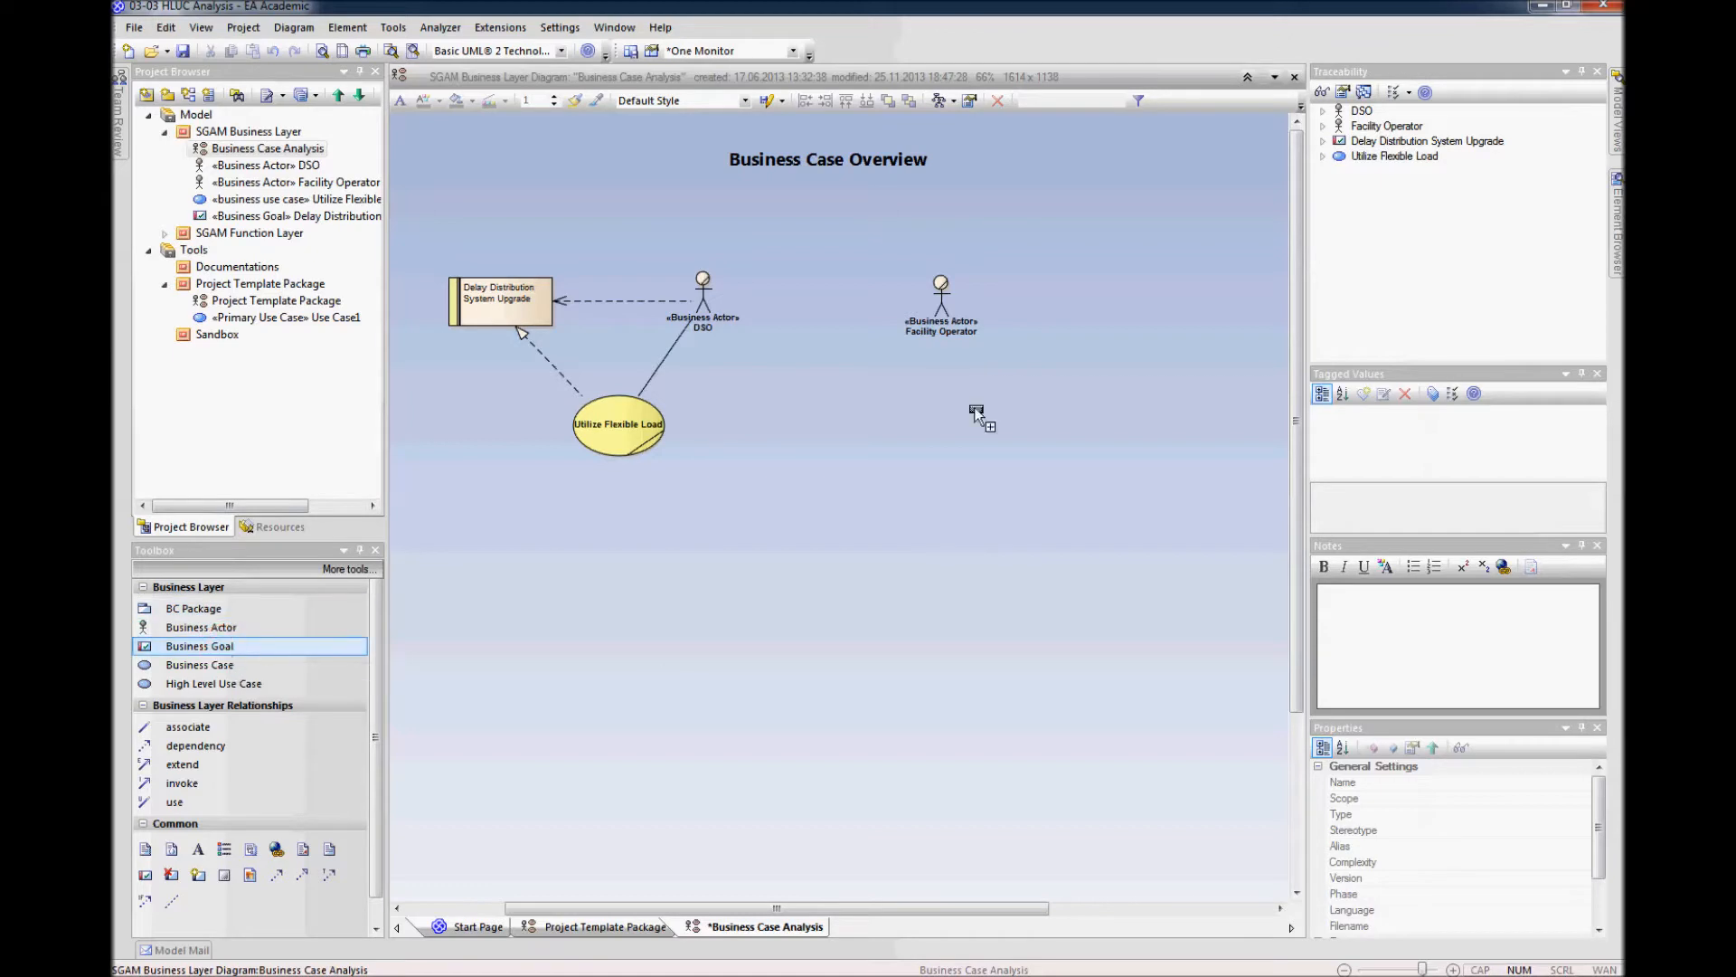
left_click(1111, 288)
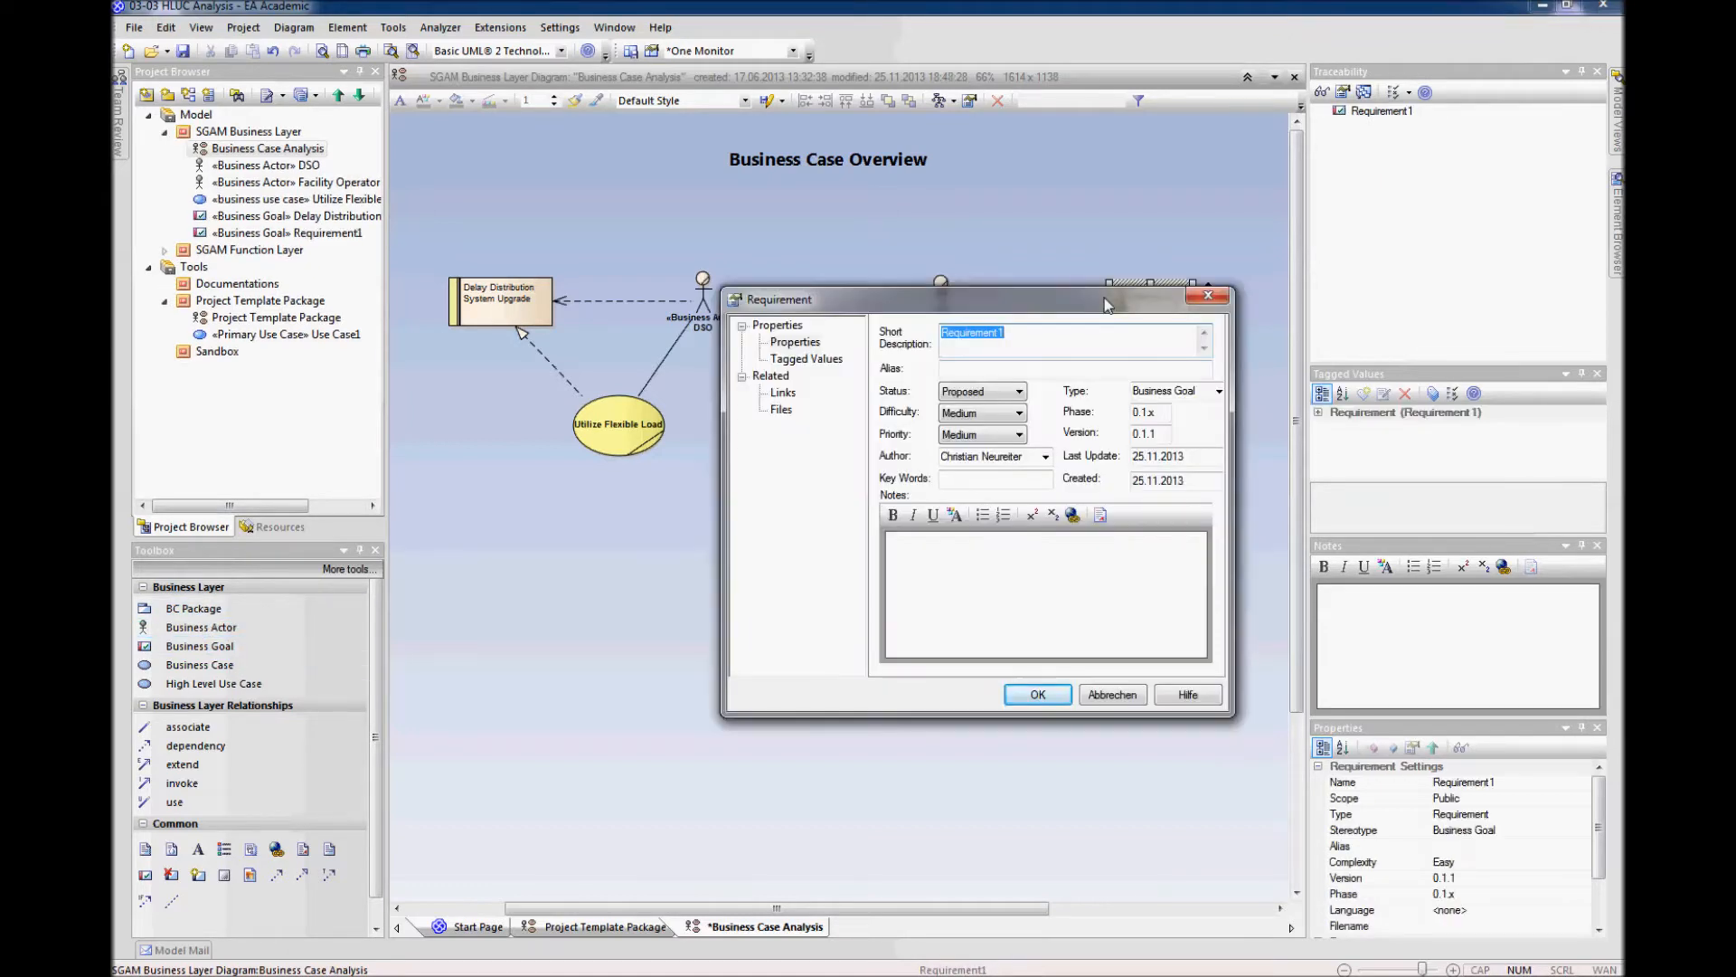
type("Optimize Energy Csosts")
key("Return")
mouse_move(1111, 310)
left_mouse_down()
mouse_move(1067, 310)
mouse_move(1130, 335)
left_mouse_up()
left_click(1130, 344)
left_click(1114, 369)
Step: Draw a dependency from the Facility Operator actor to the Optimize Energy Costs goal
left_click(942, 296)
left_click_drag(978, 271, 1127, 306)
left_click(1149, 313)
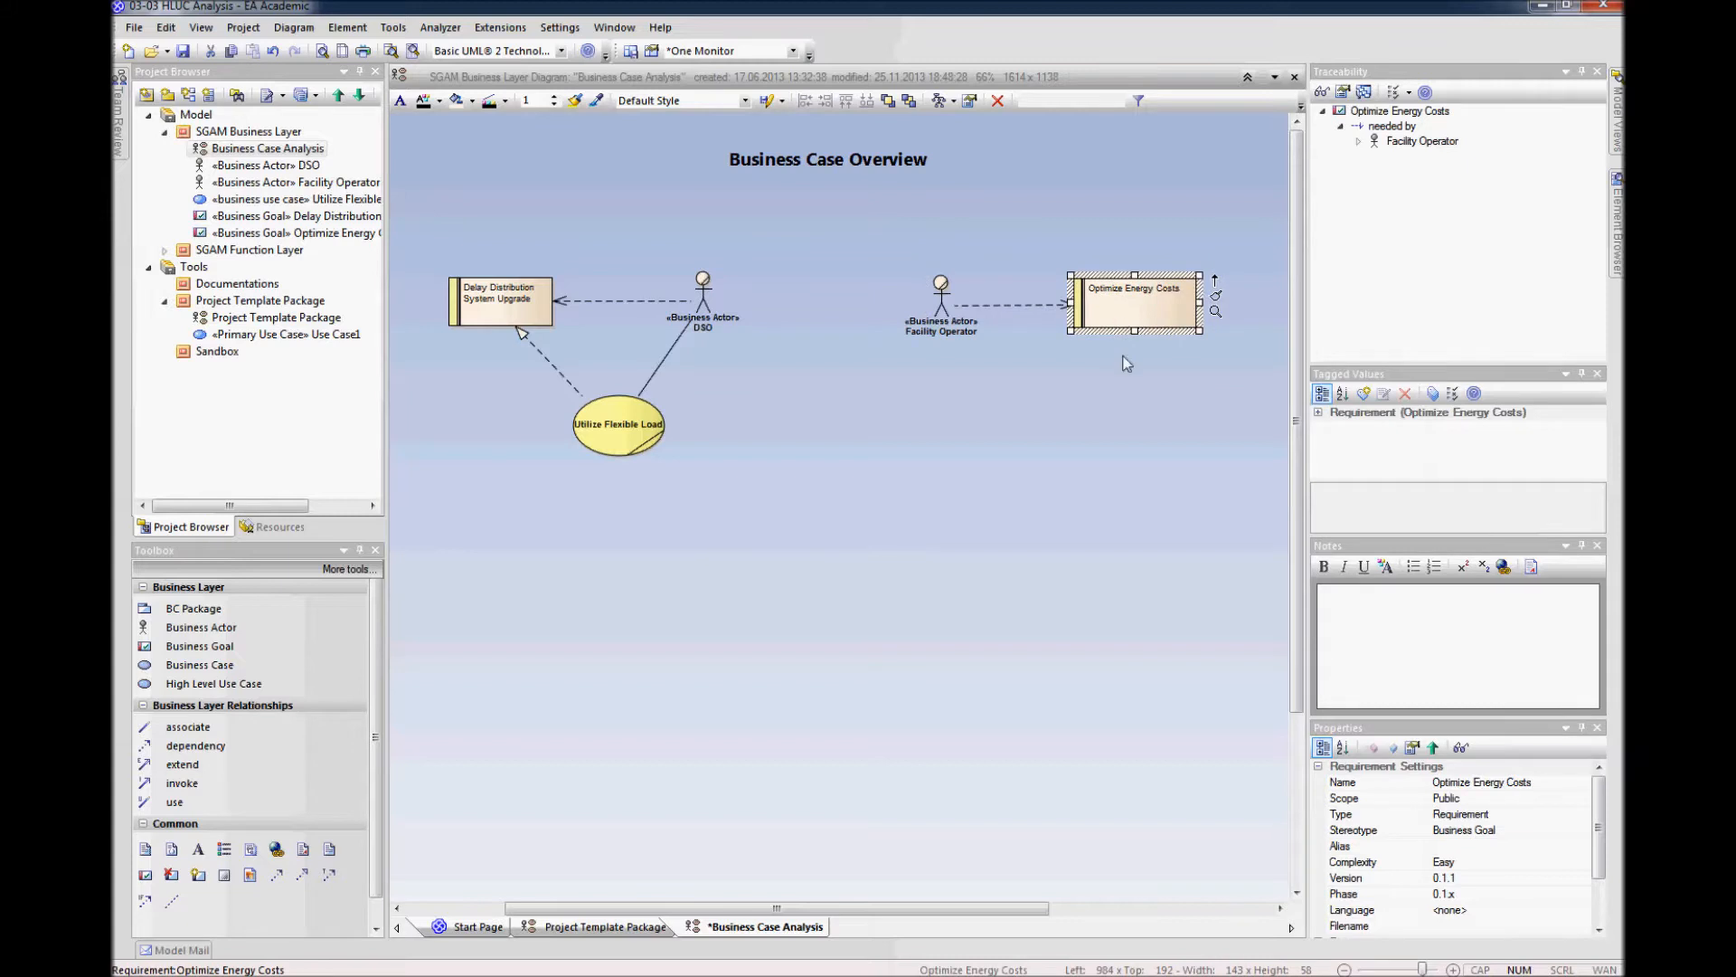
left_click(1126, 362)
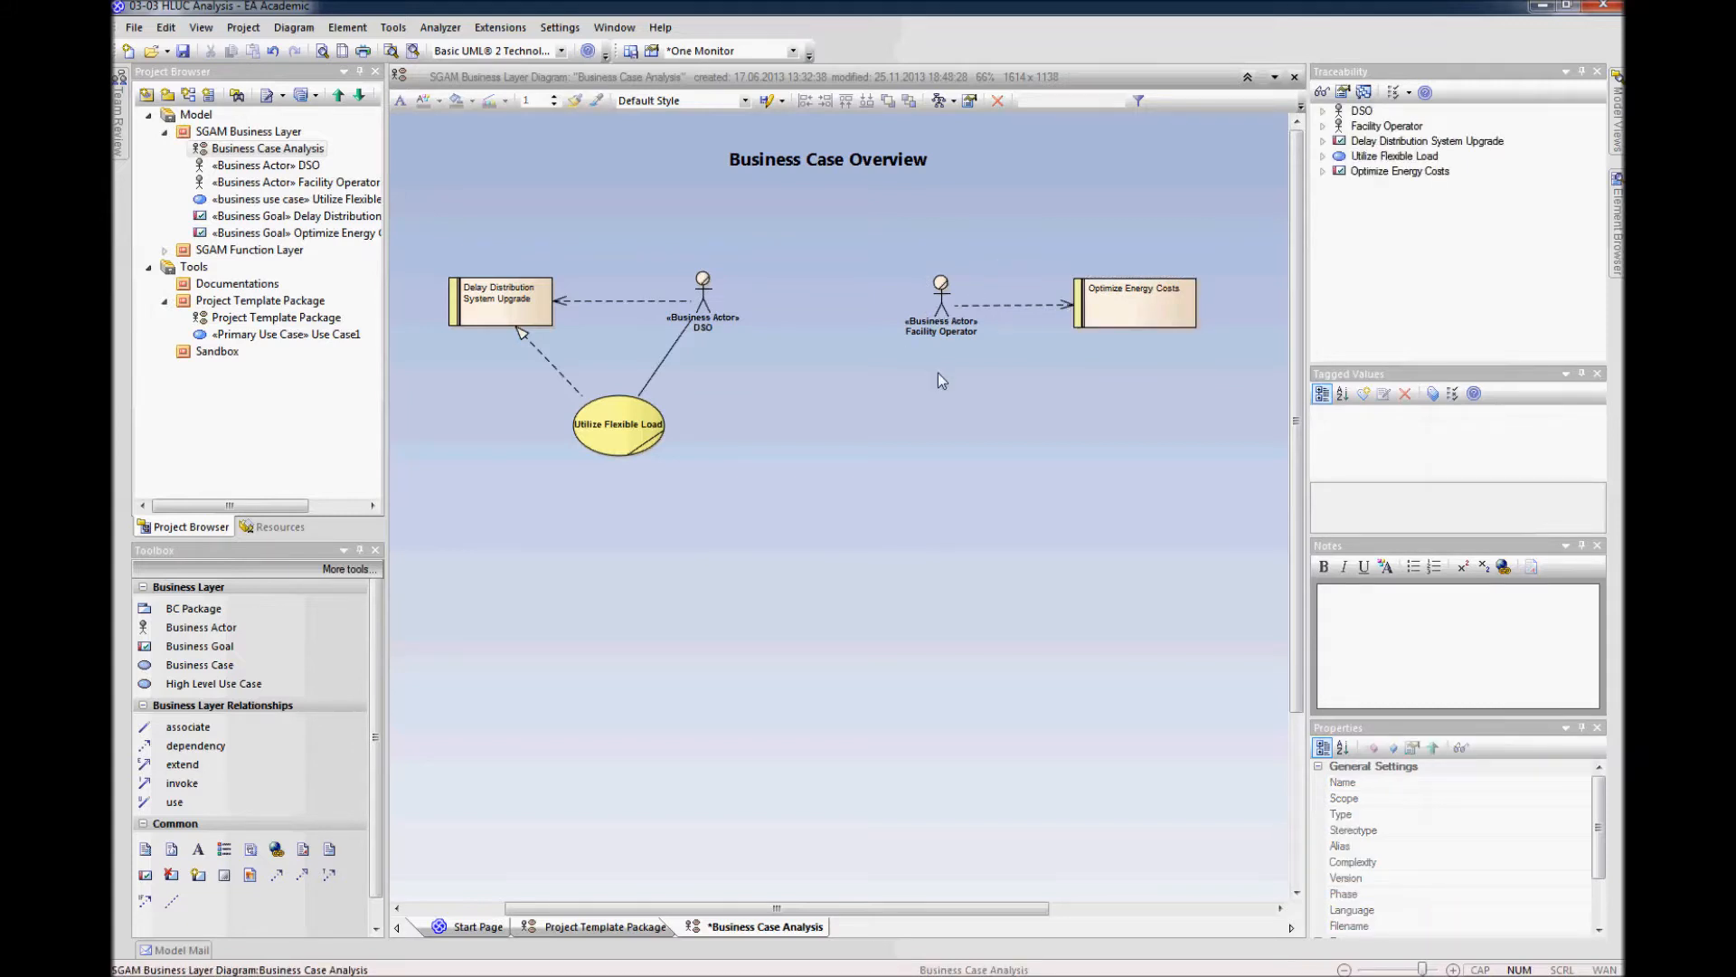
Step: Move the Facility Operator actor and the Optimize Energy Costs goal together slightly left and up, level with the DSO actor
left_click_drag(1208, 231, 930, 374)
left_click_drag(940, 292, 932, 291)
left_click(960, 400)
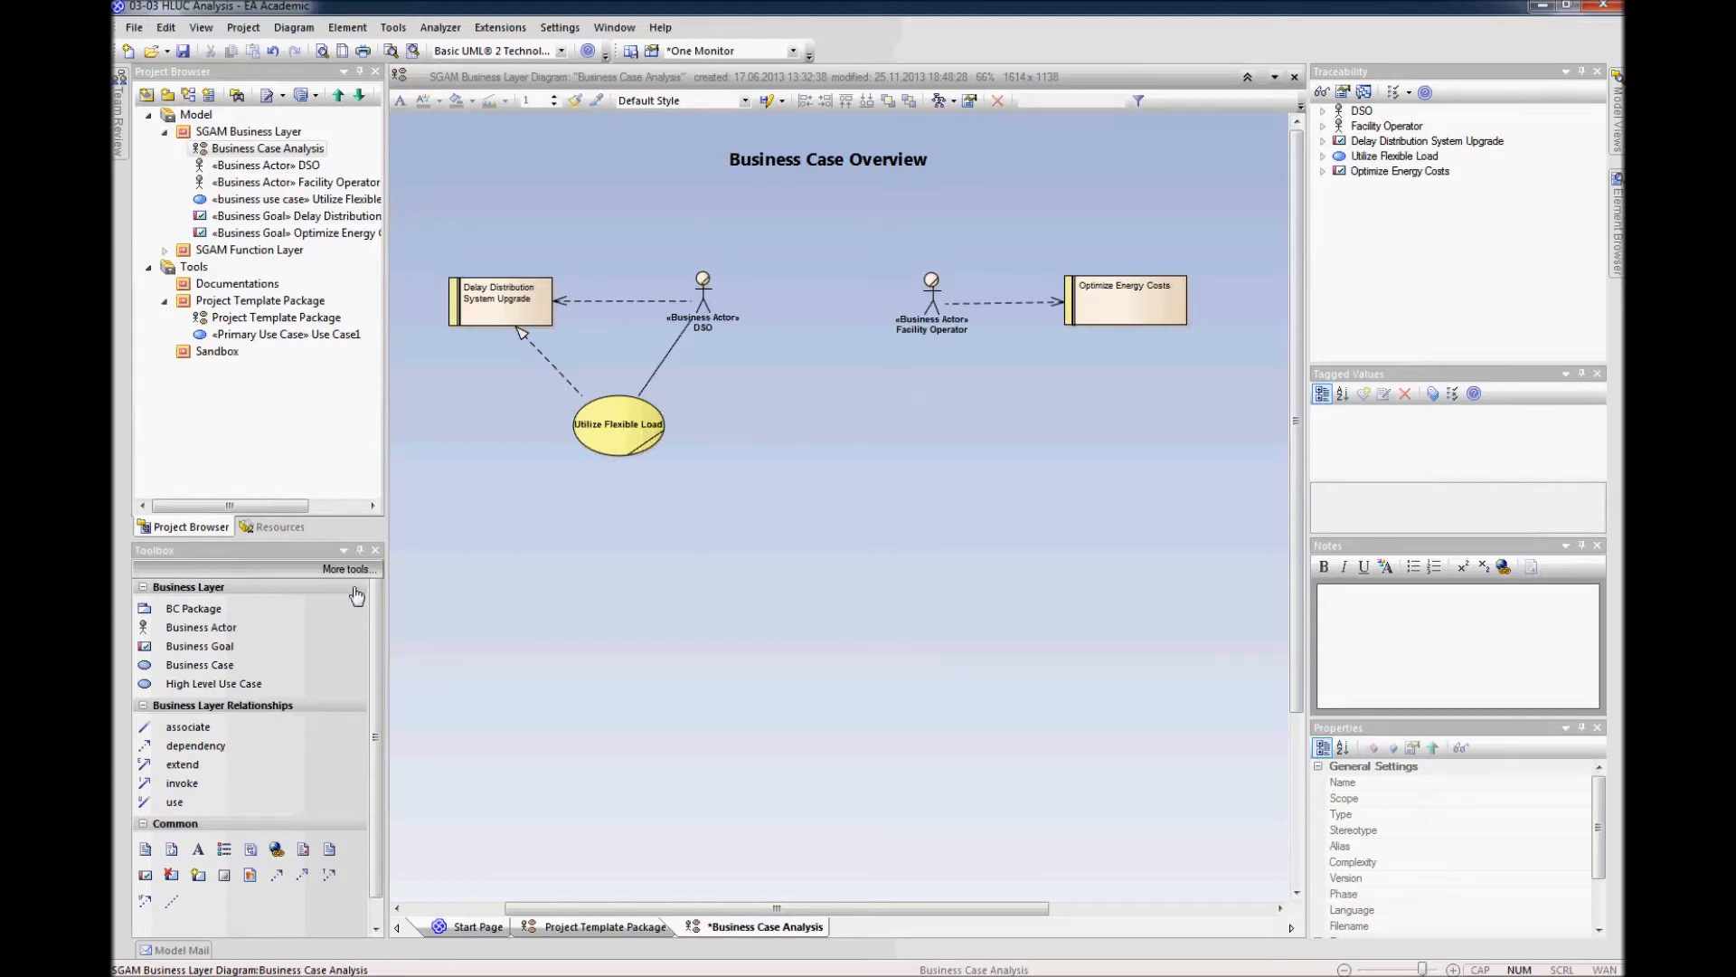
Step: Add a Business Case named Provide Flexible Loads and position it below and between the Facility Operator actor and its goal
left_click(199, 665)
left_click(983, 414)
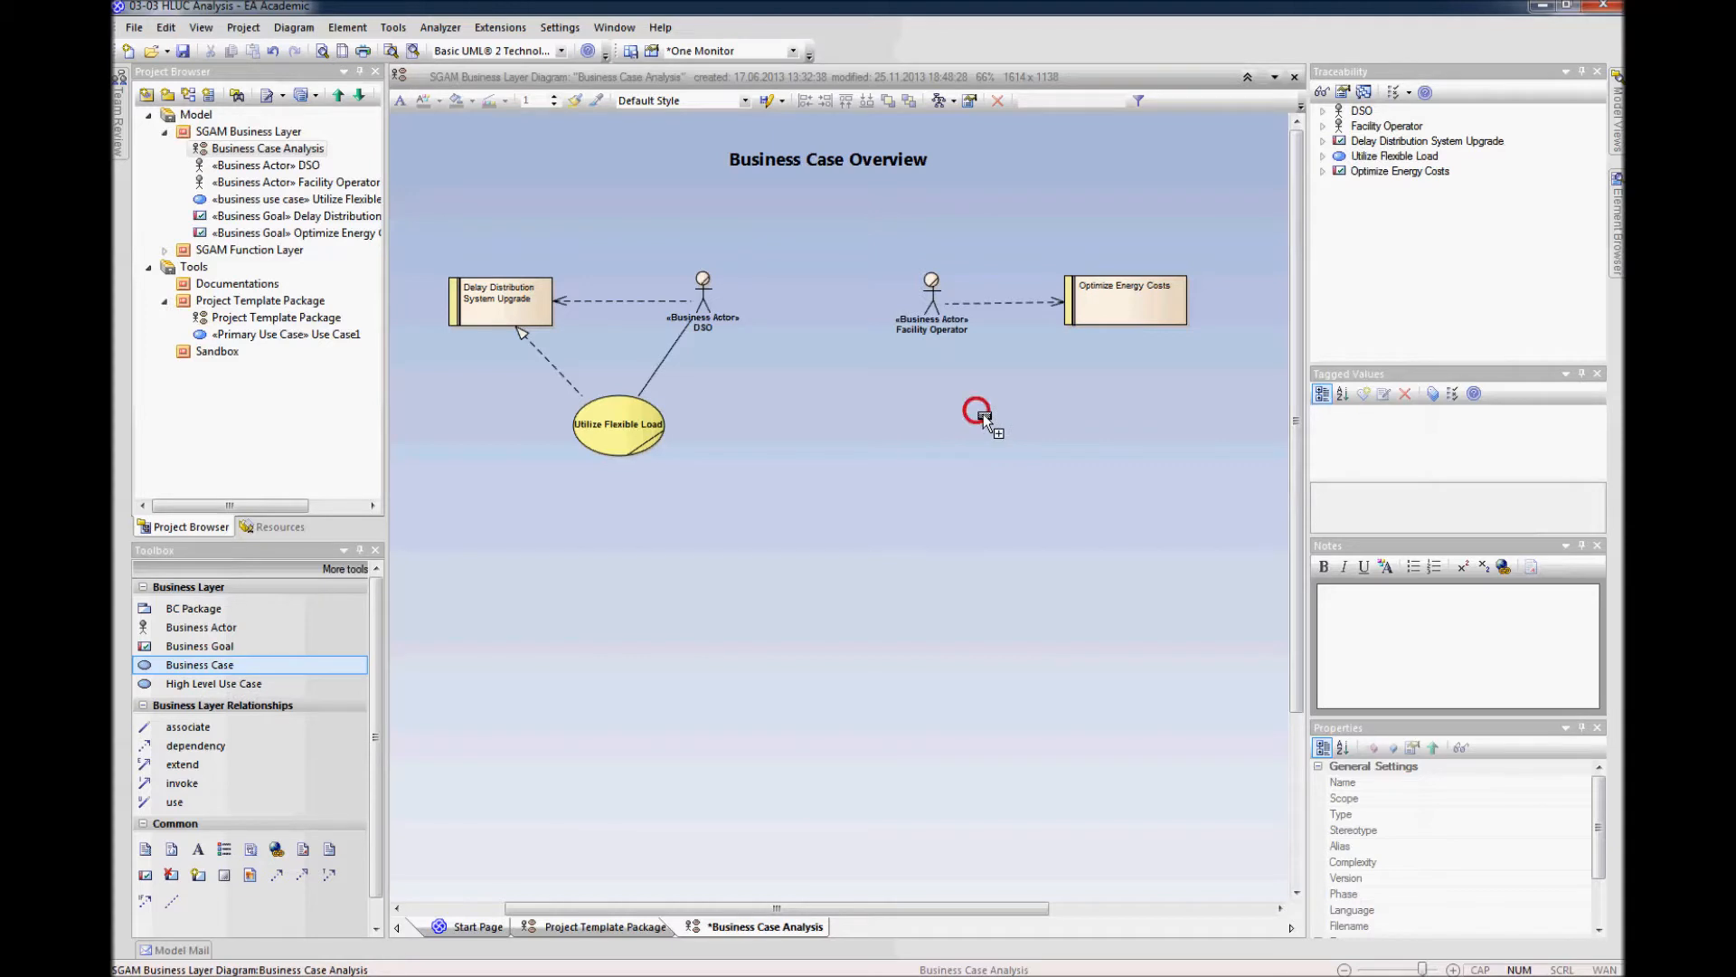
type("Provide Flexi")
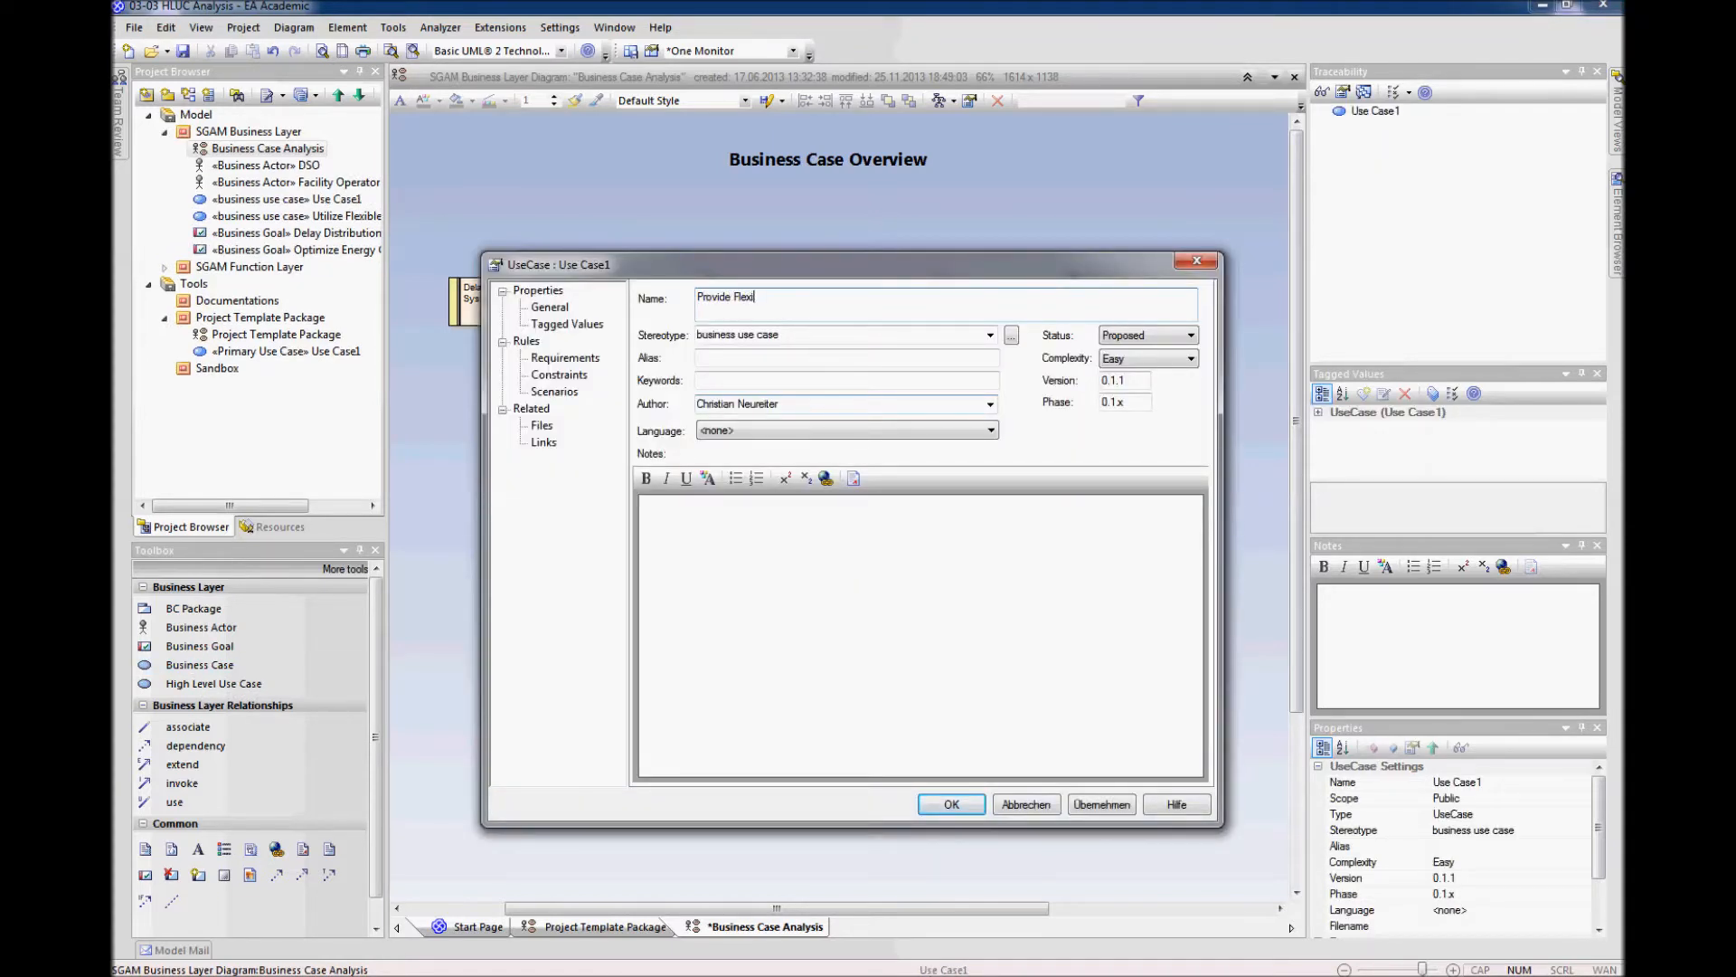
type("ble Loads")
key("Return")
left_click_drag(926, 316, 922, 313)
mouse_move(1030, 442)
left_mouse_down()
mouse_move(1007, 435)
mouse_move(1016, 424)
left_mouse_up()
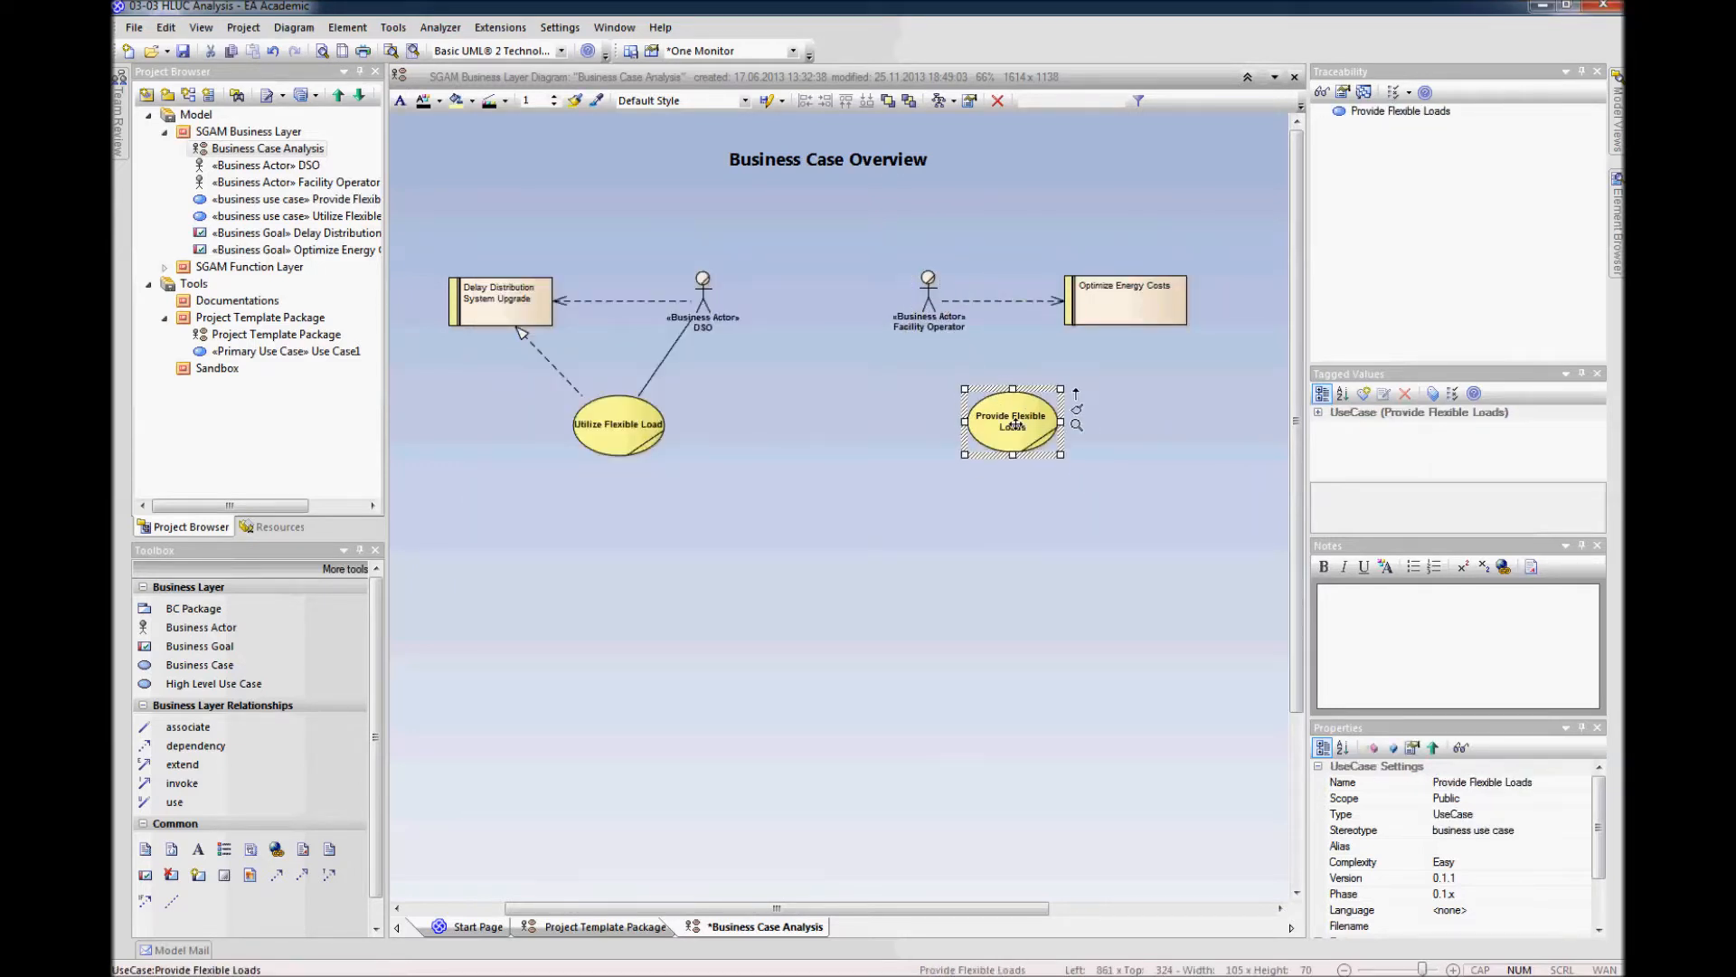
Step: Connect the Facility Operator actor to the Provide Flexible Loads business case with a use relationship
left_click(930, 283)
left_click_drag(962, 265, 1034, 445)
left_click(1031, 435)
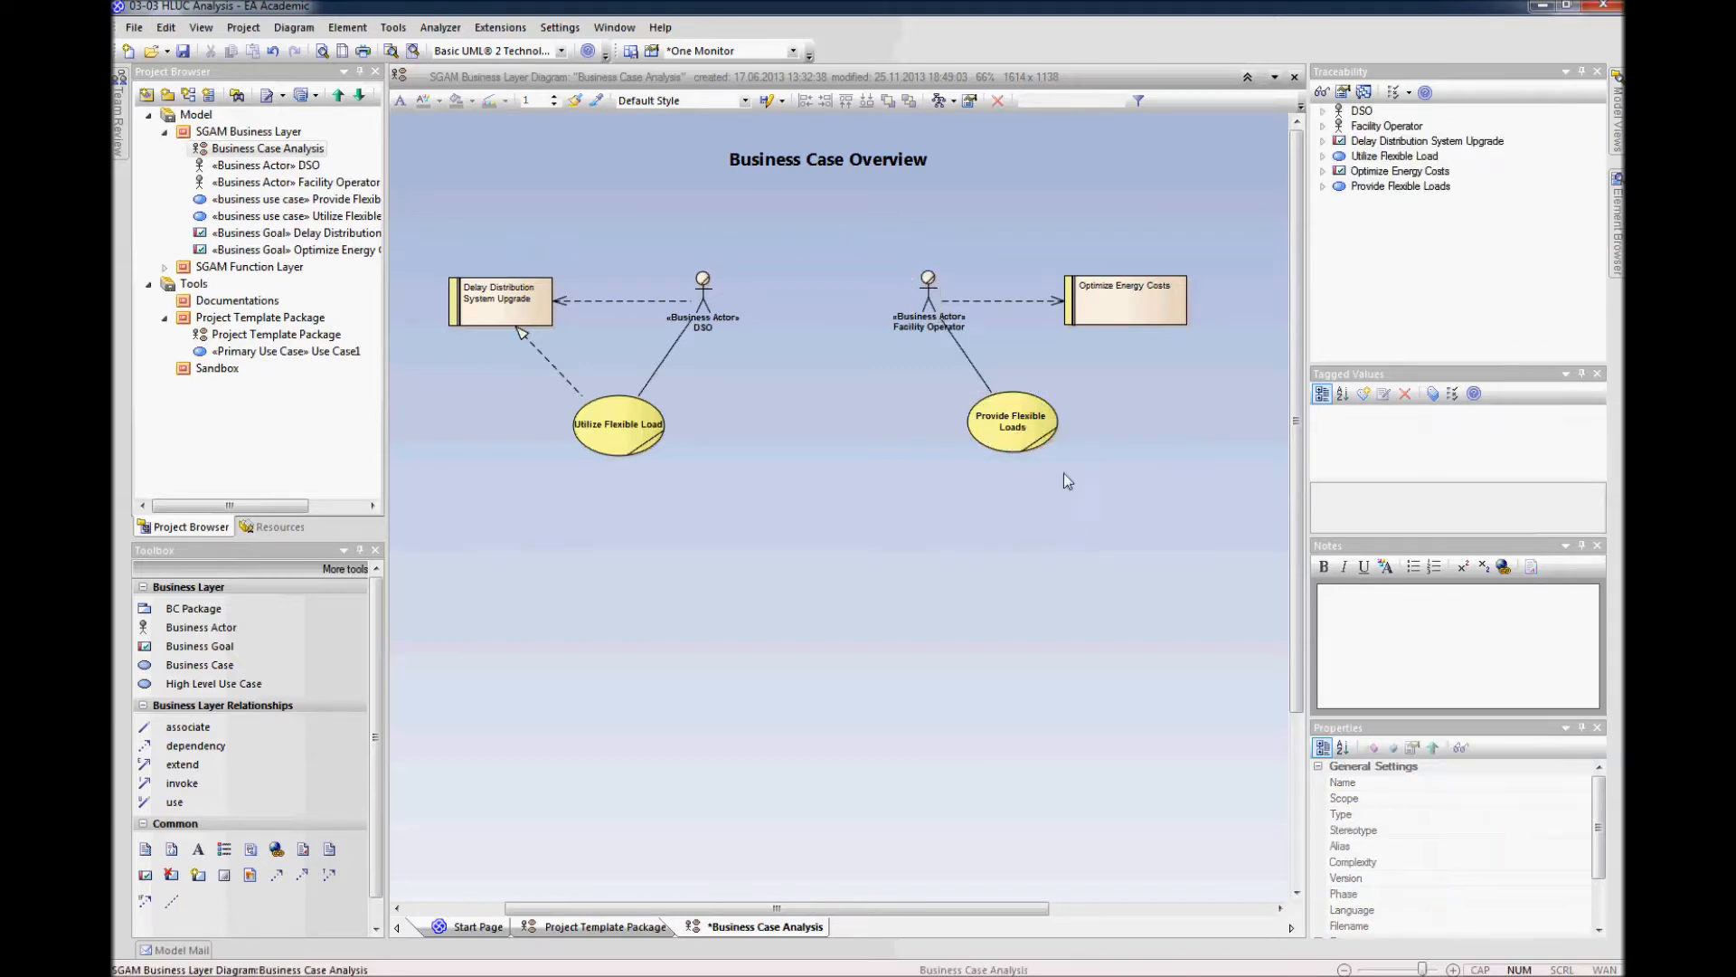
Step: Draw a realization from Provide Flexible Loads to the Optimize Energy Costs goal and adjust the connector's position
mouse_move(1076, 395)
left_mouse_down()
mouse_move(1126, 312)
mouse_move(1151, 305)
left_mouse_up()
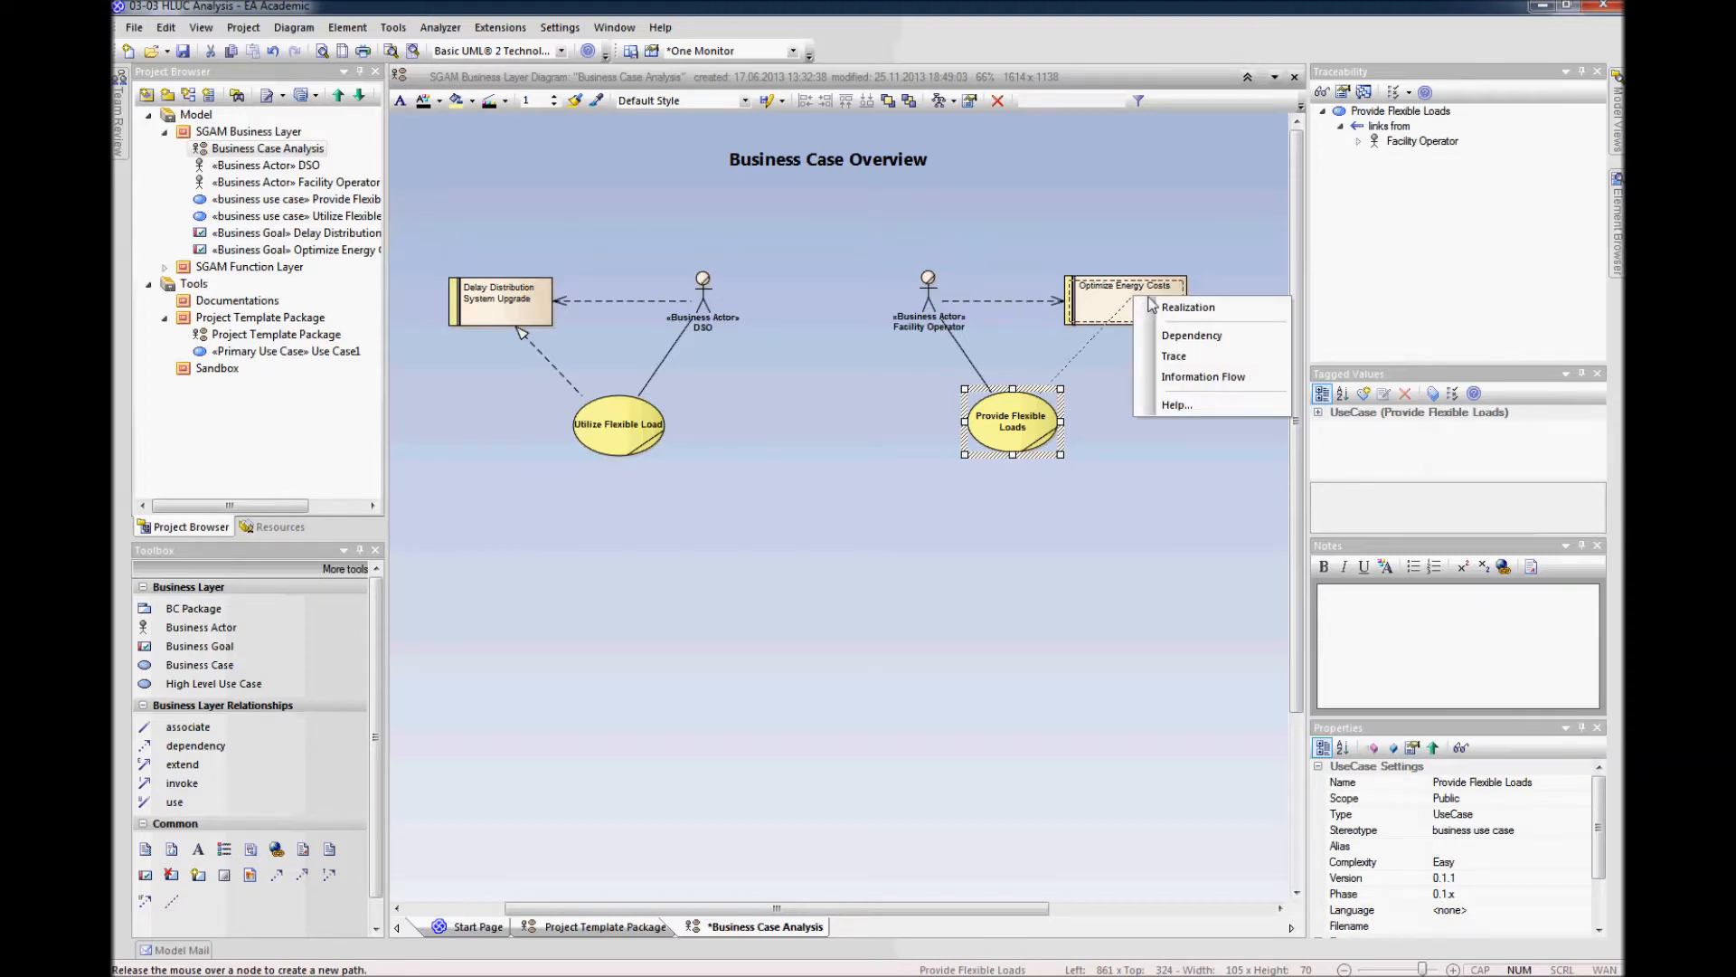
left_click(1167, 308)
left_click(1074, 355)
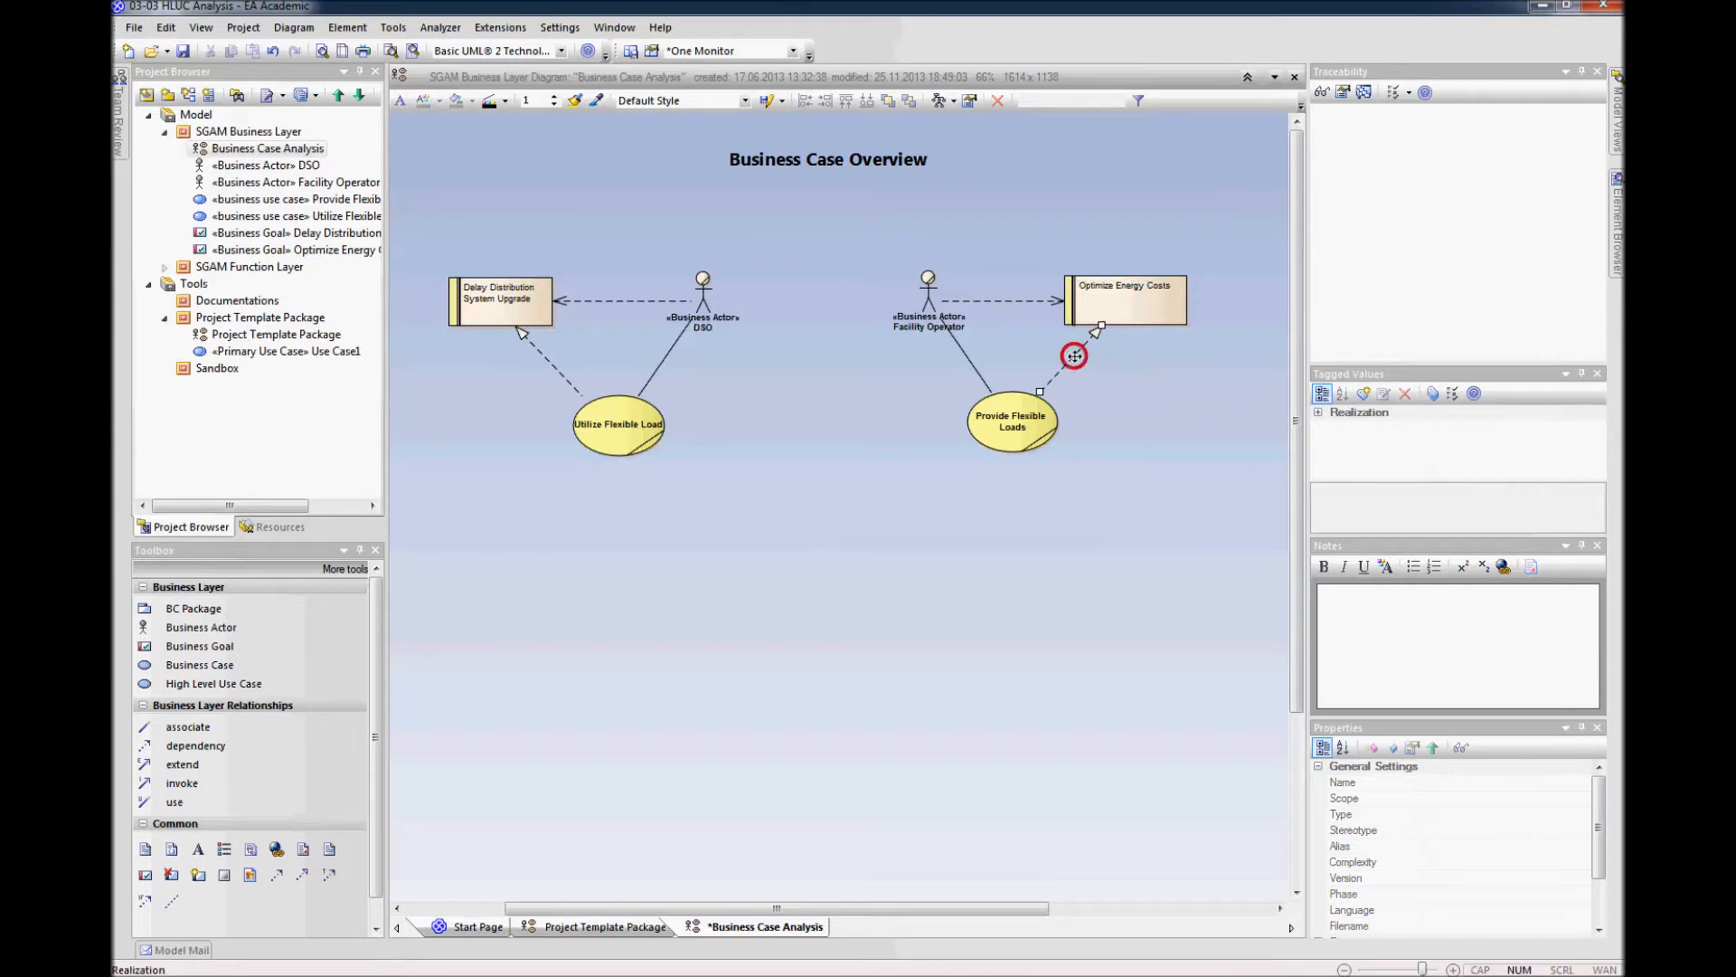
left_click(1208, 411)
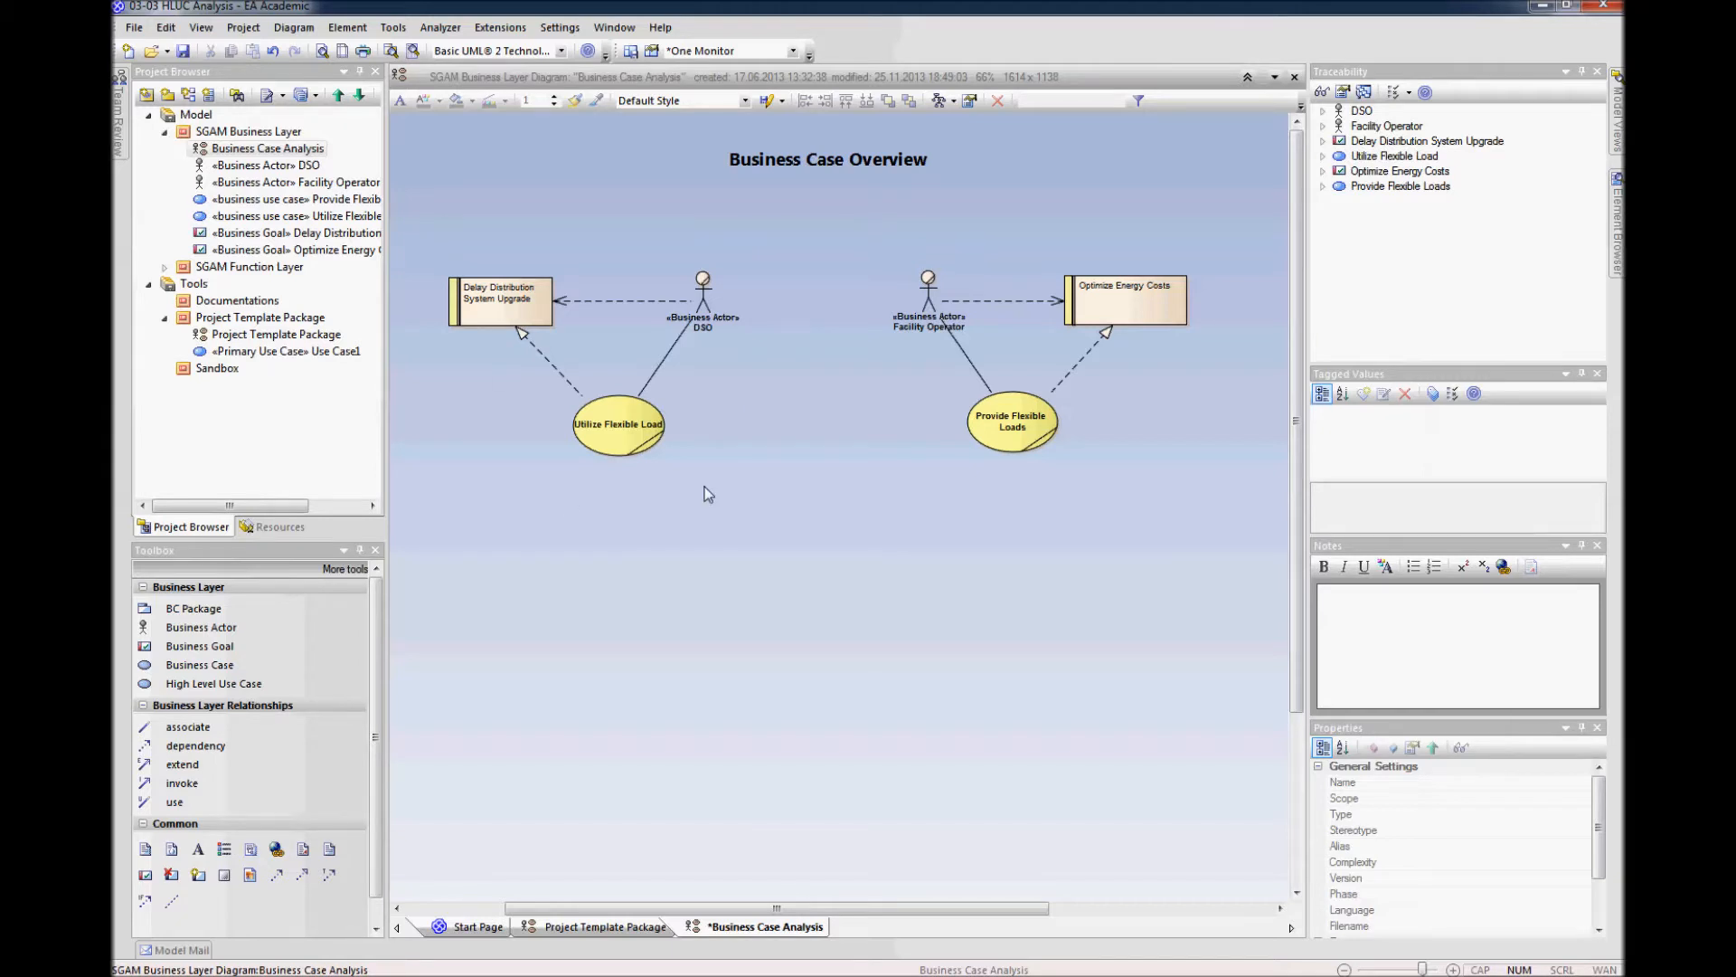
Step: Draw an association from the DSO actor to the Facility Operator actor and name it Flexibility Contract
mouse_move(513, 305)
left_click(199, 729)
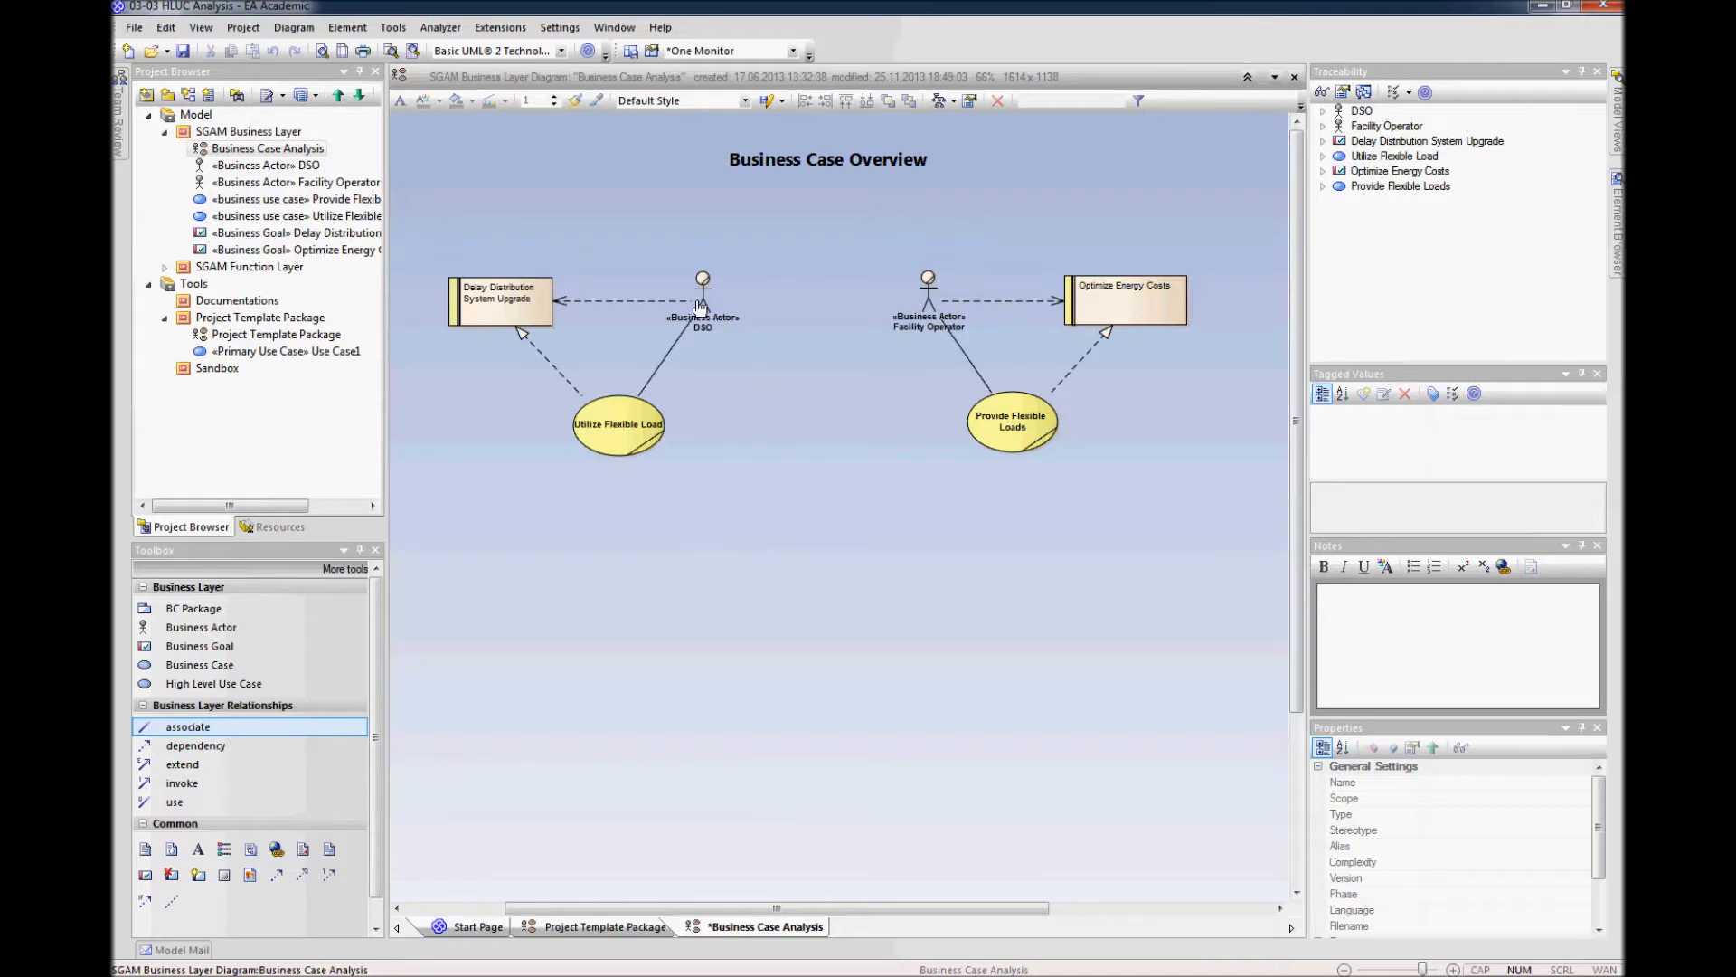
left_click_drag(706, 305, 929, 302)
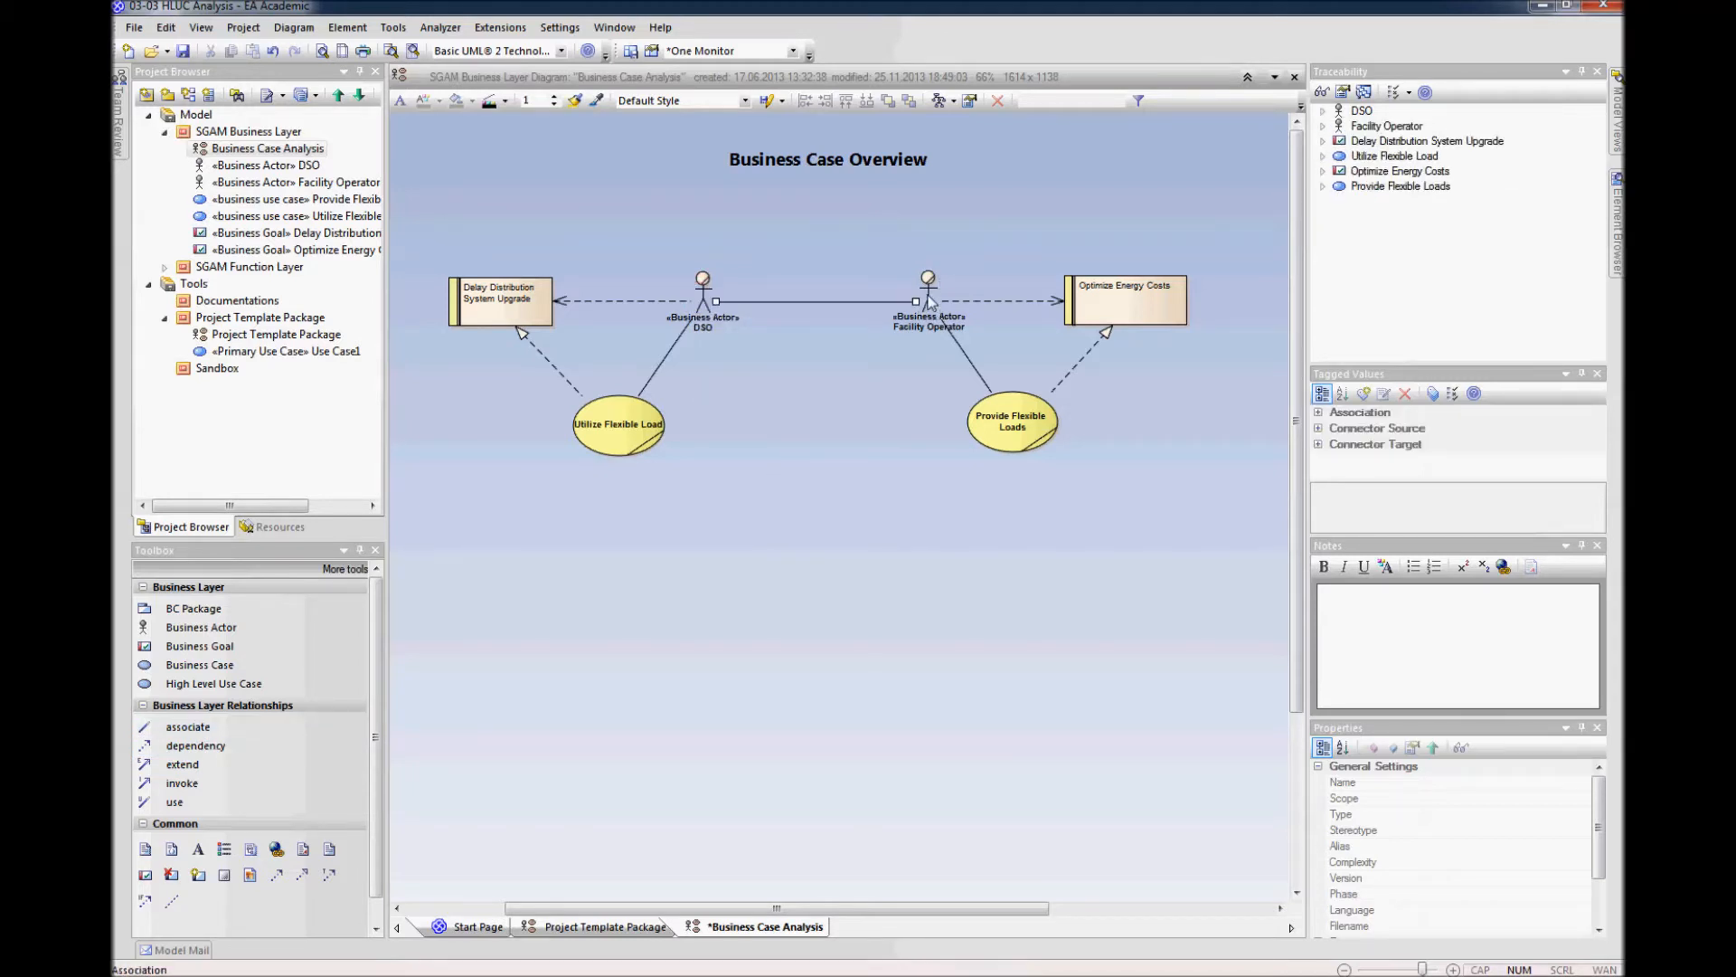
right_click(839, 302)
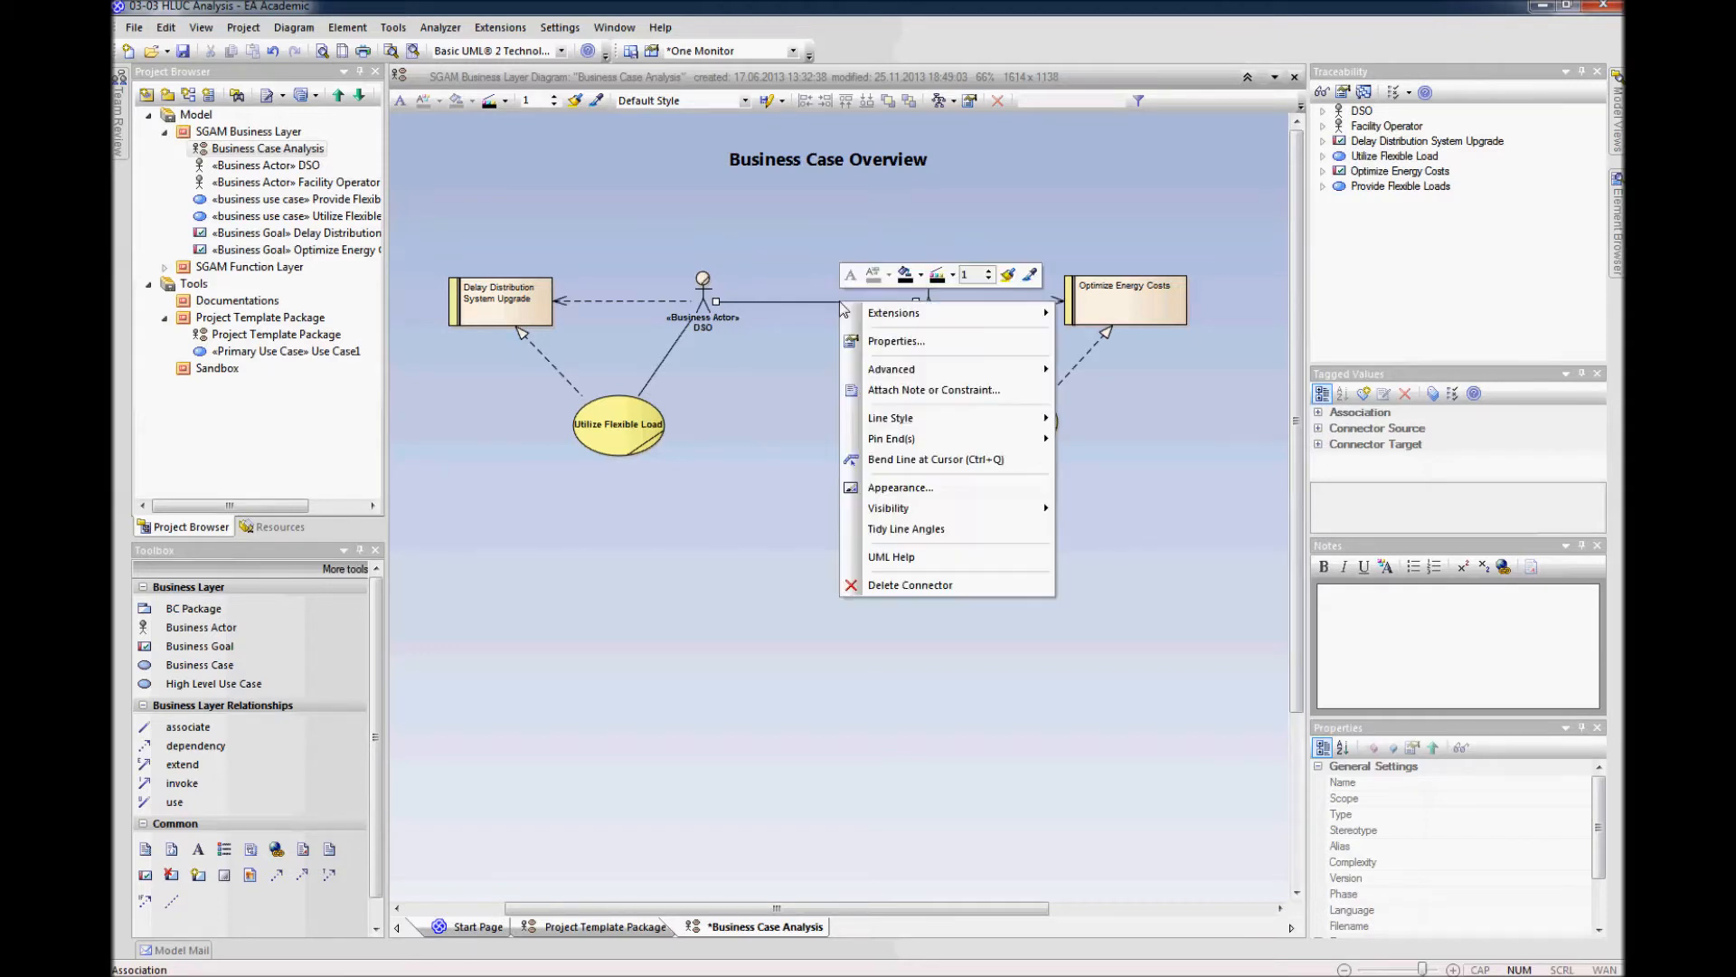
left_click(891, 341)
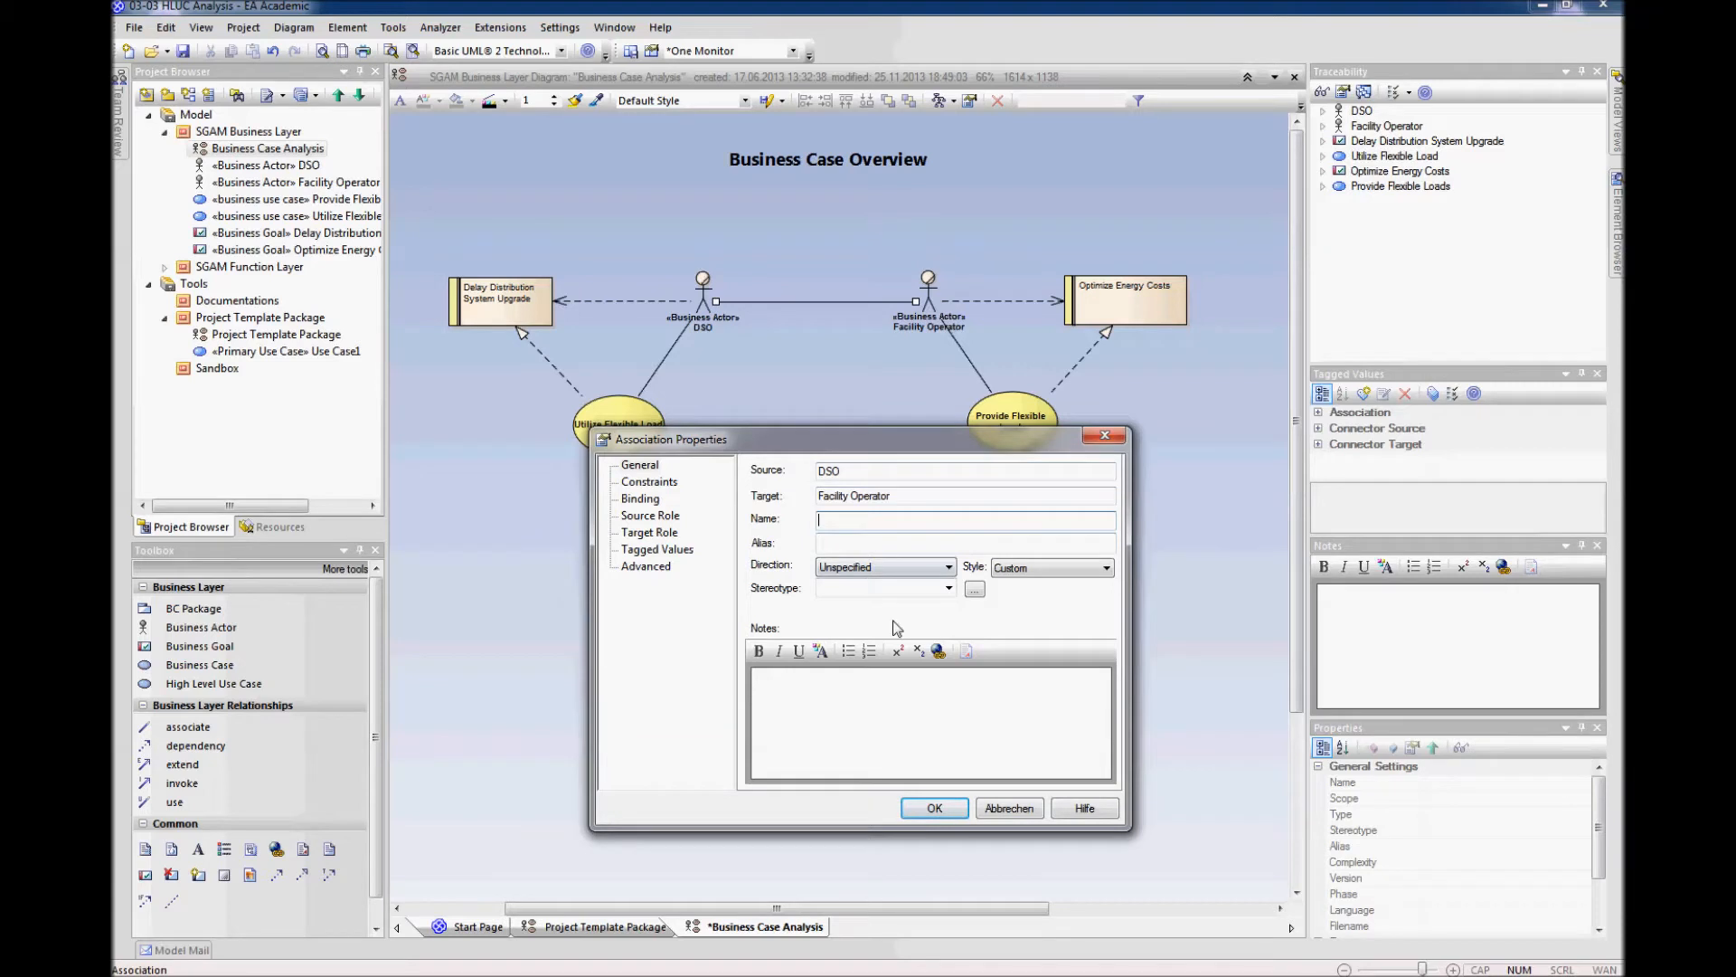
type("Flexibility Contract")
key("Return")
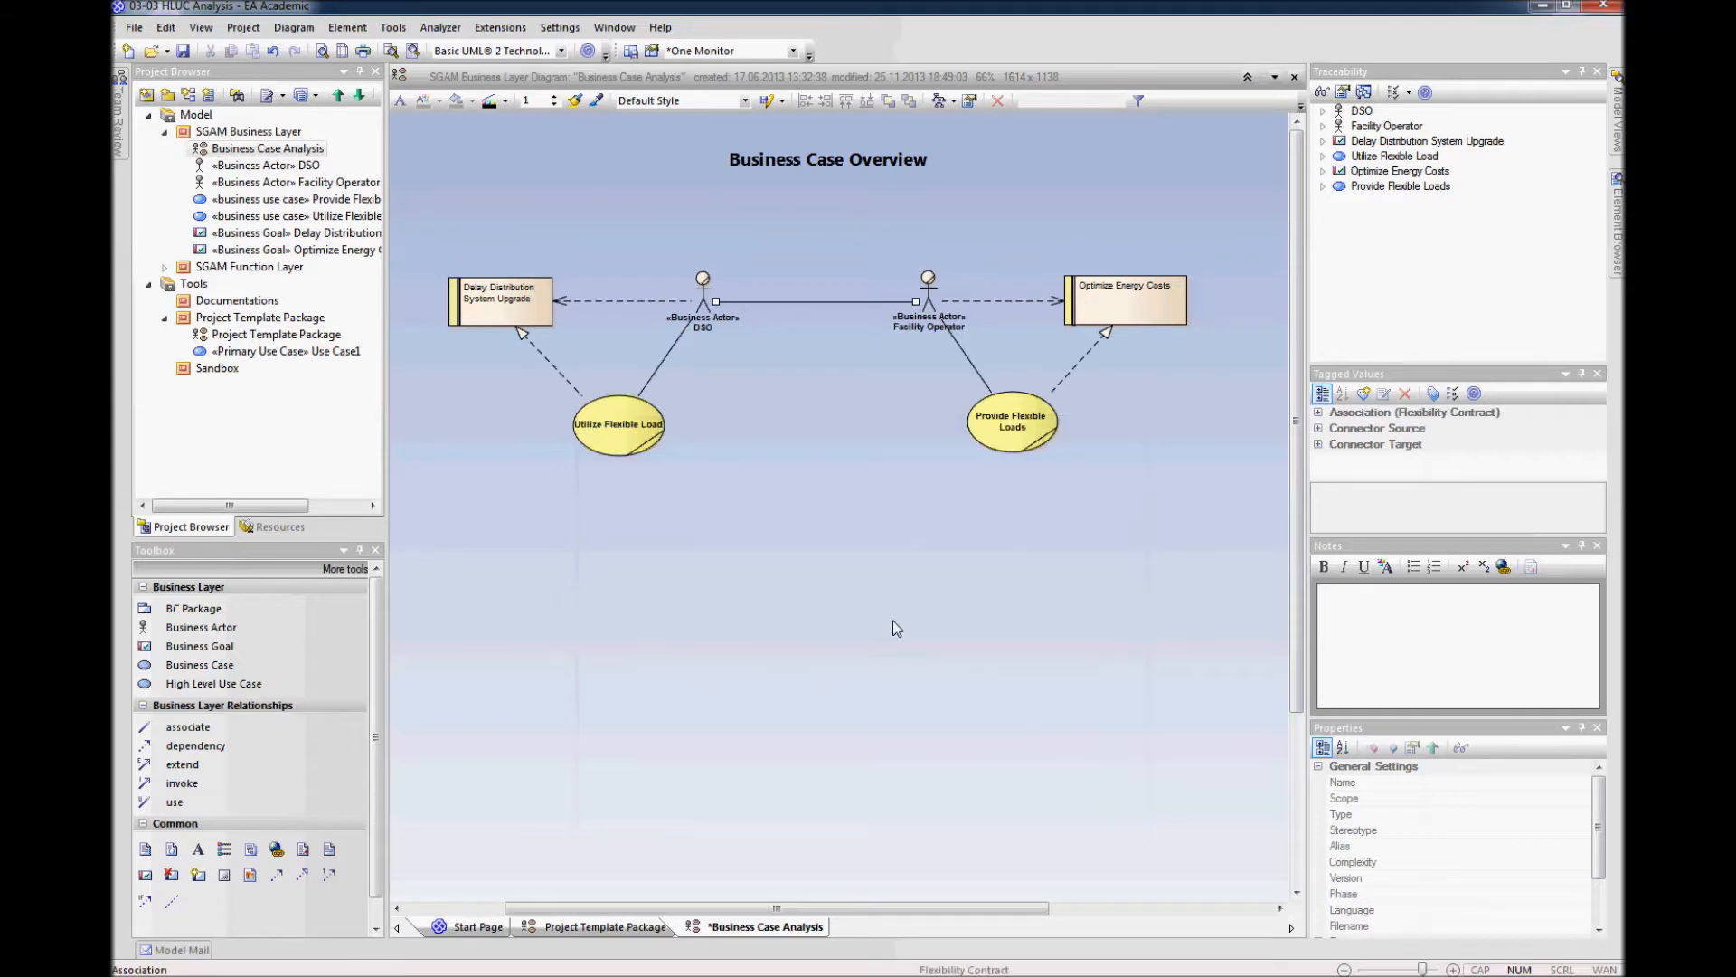
left_click(888, 570)
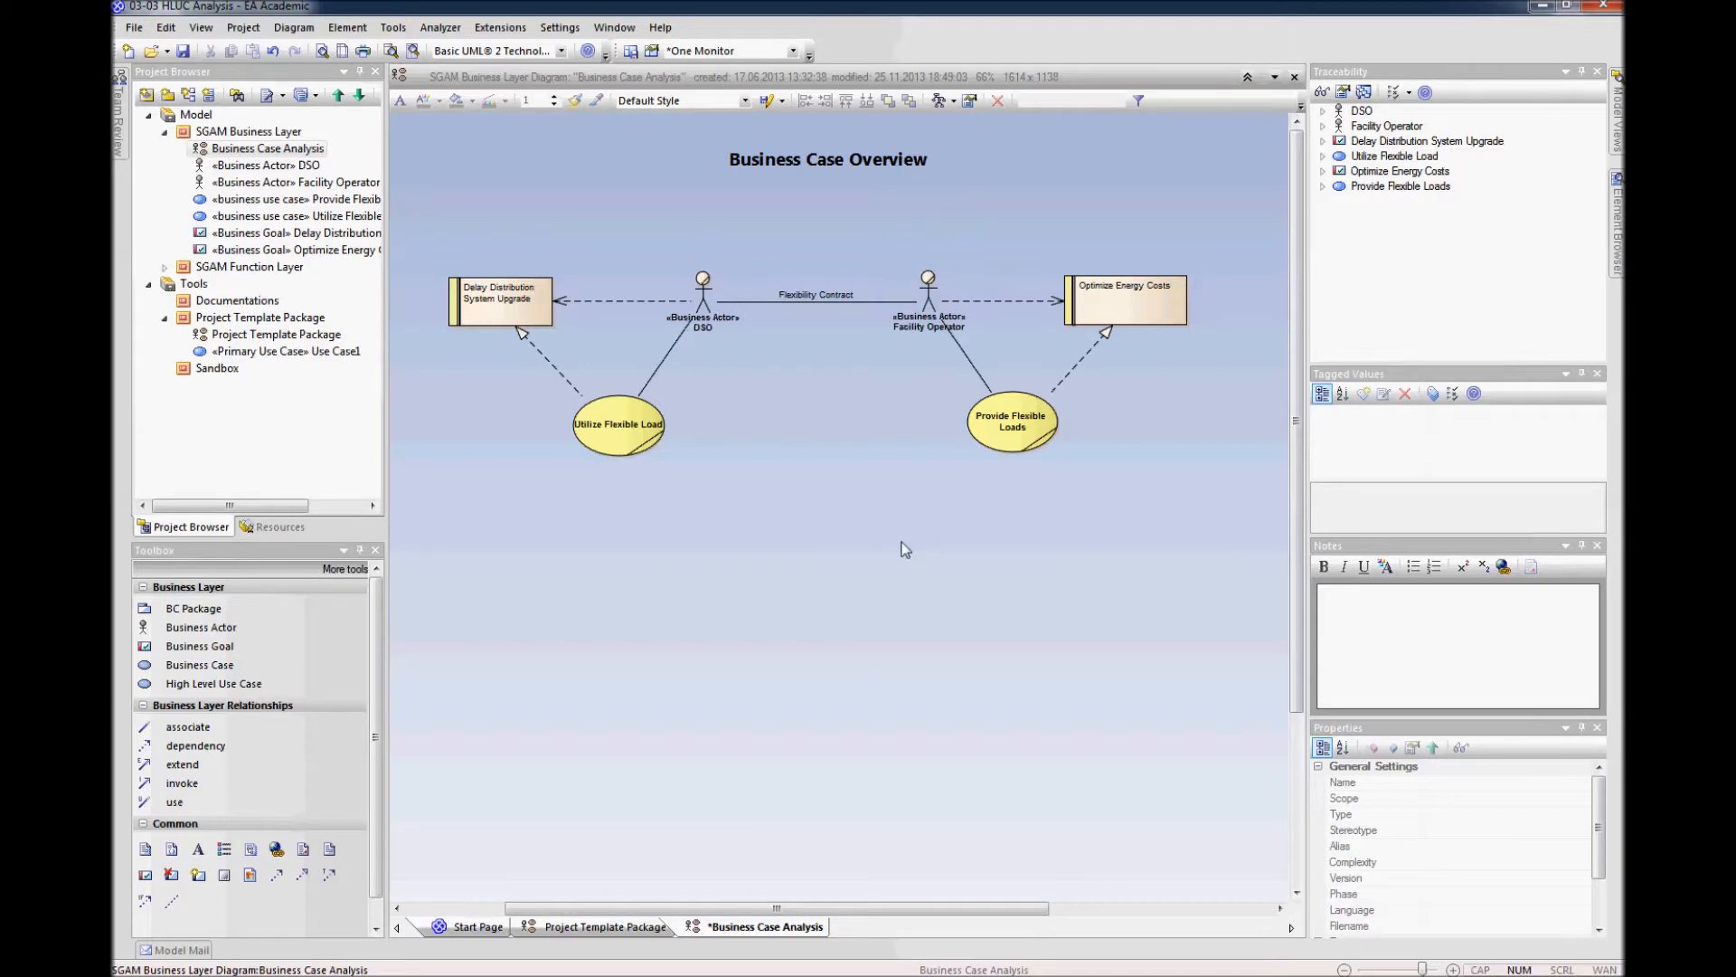
left_click(866, 301)
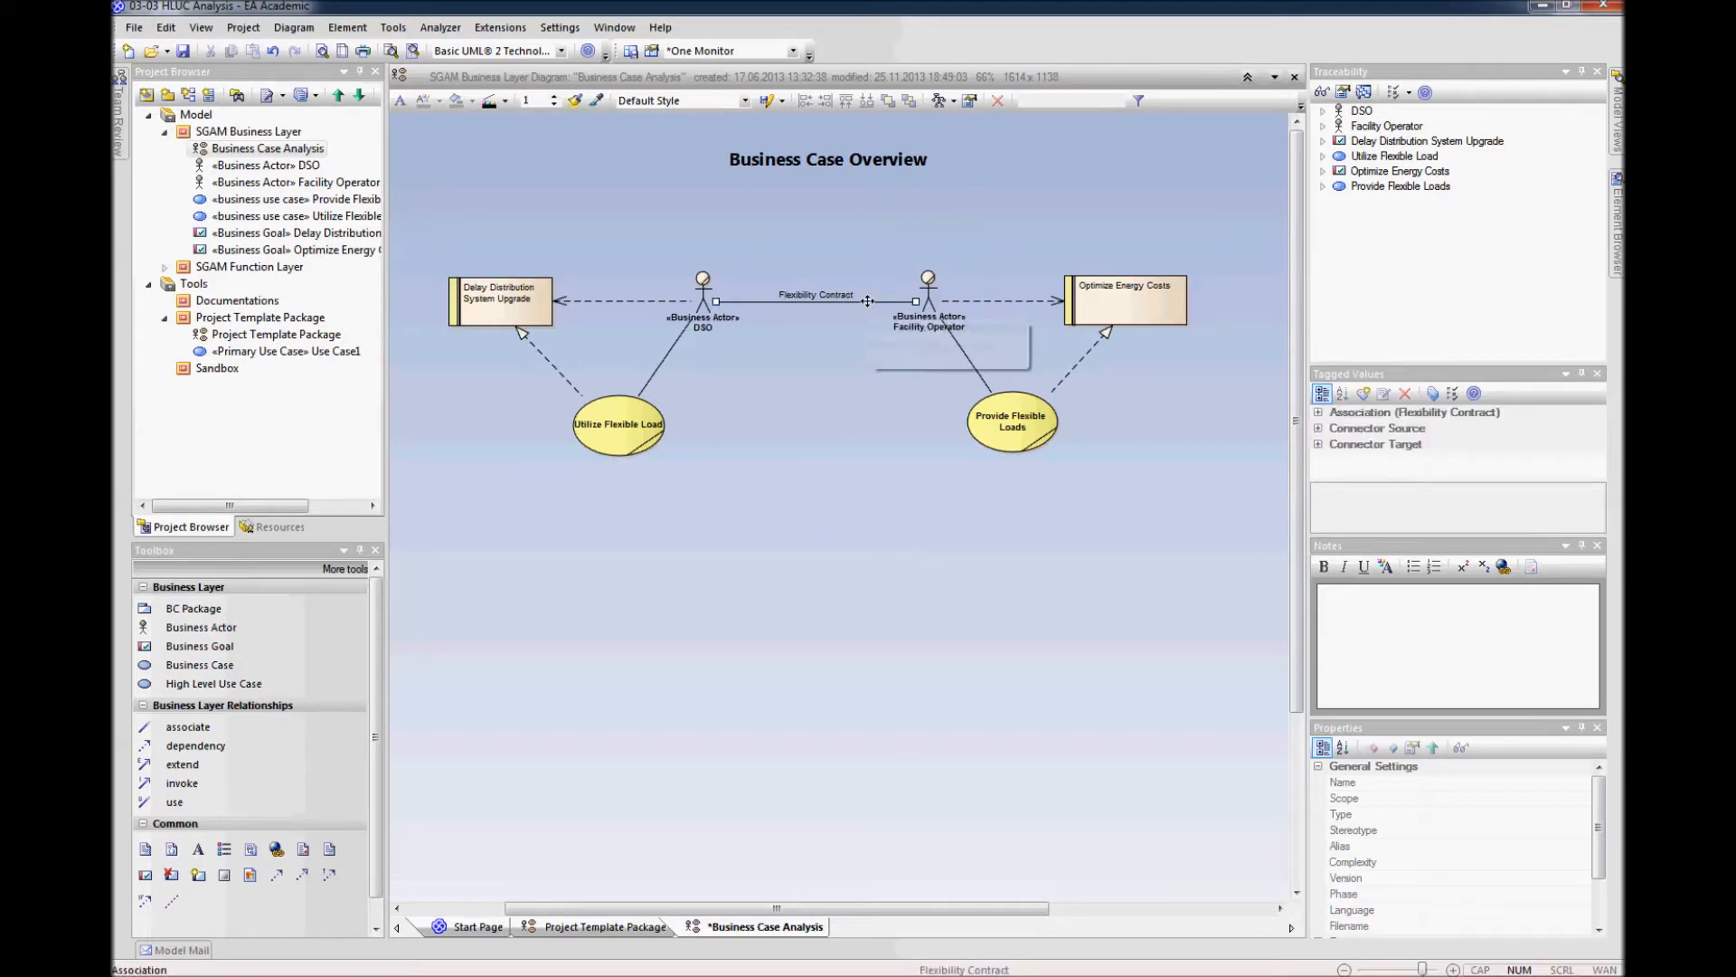
right_click(866, 301)
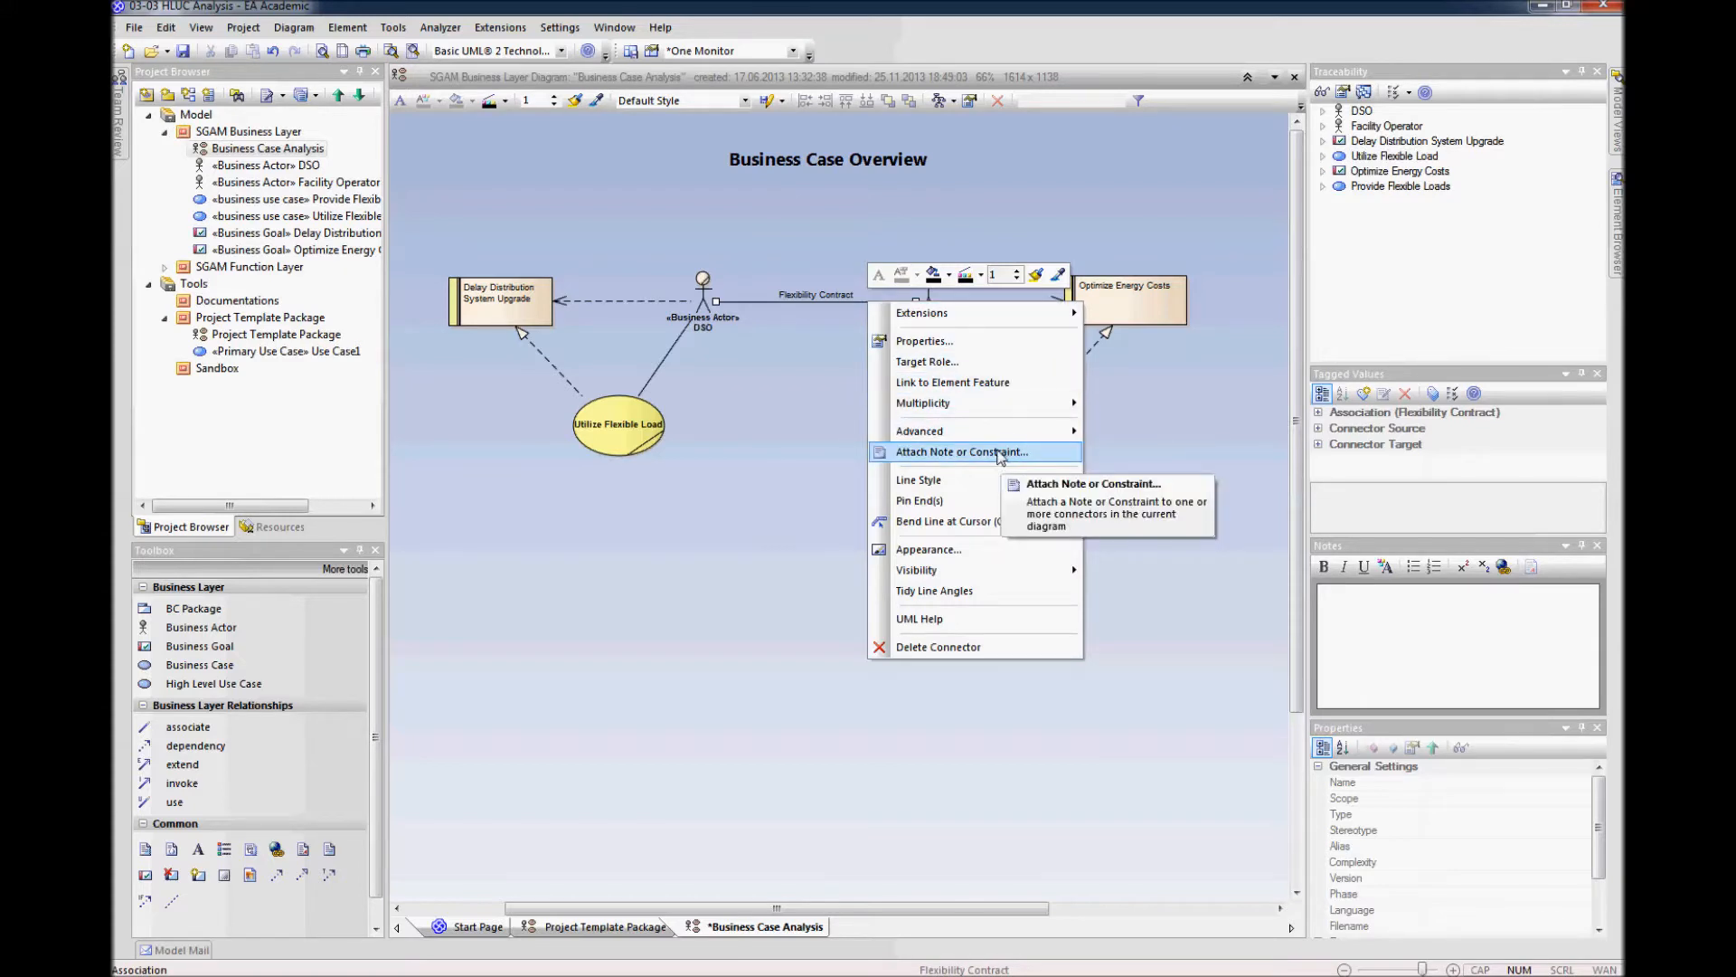
left_click(1003, 457)
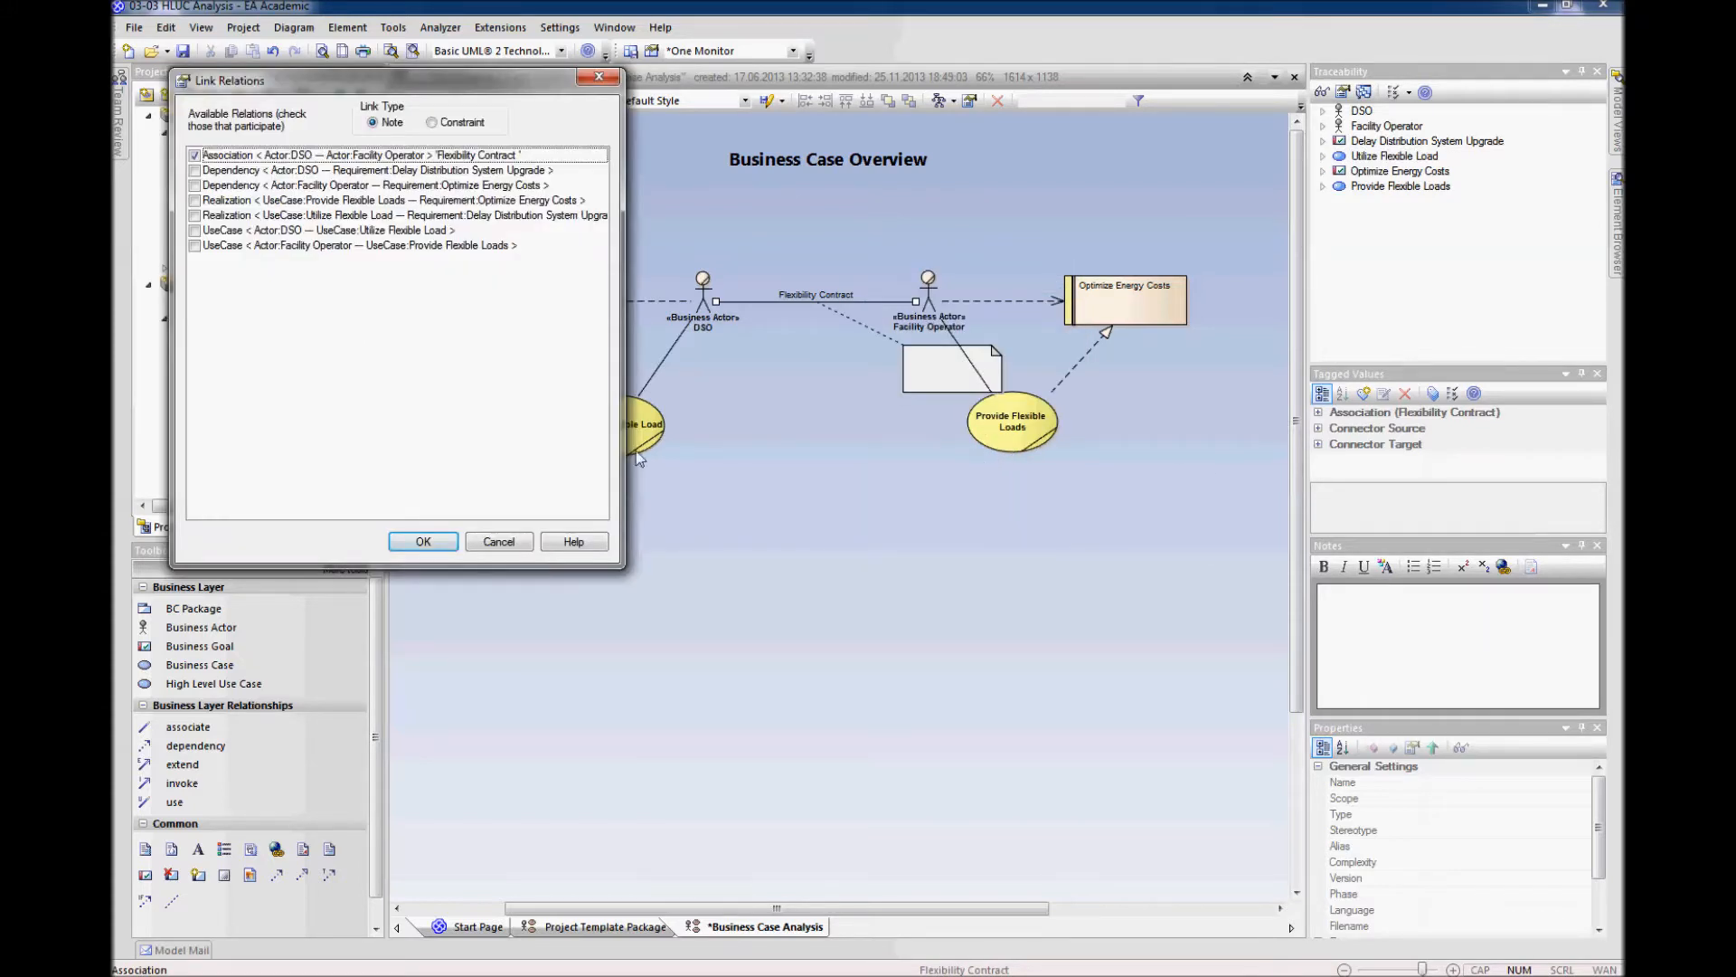
left_click(489, 541)
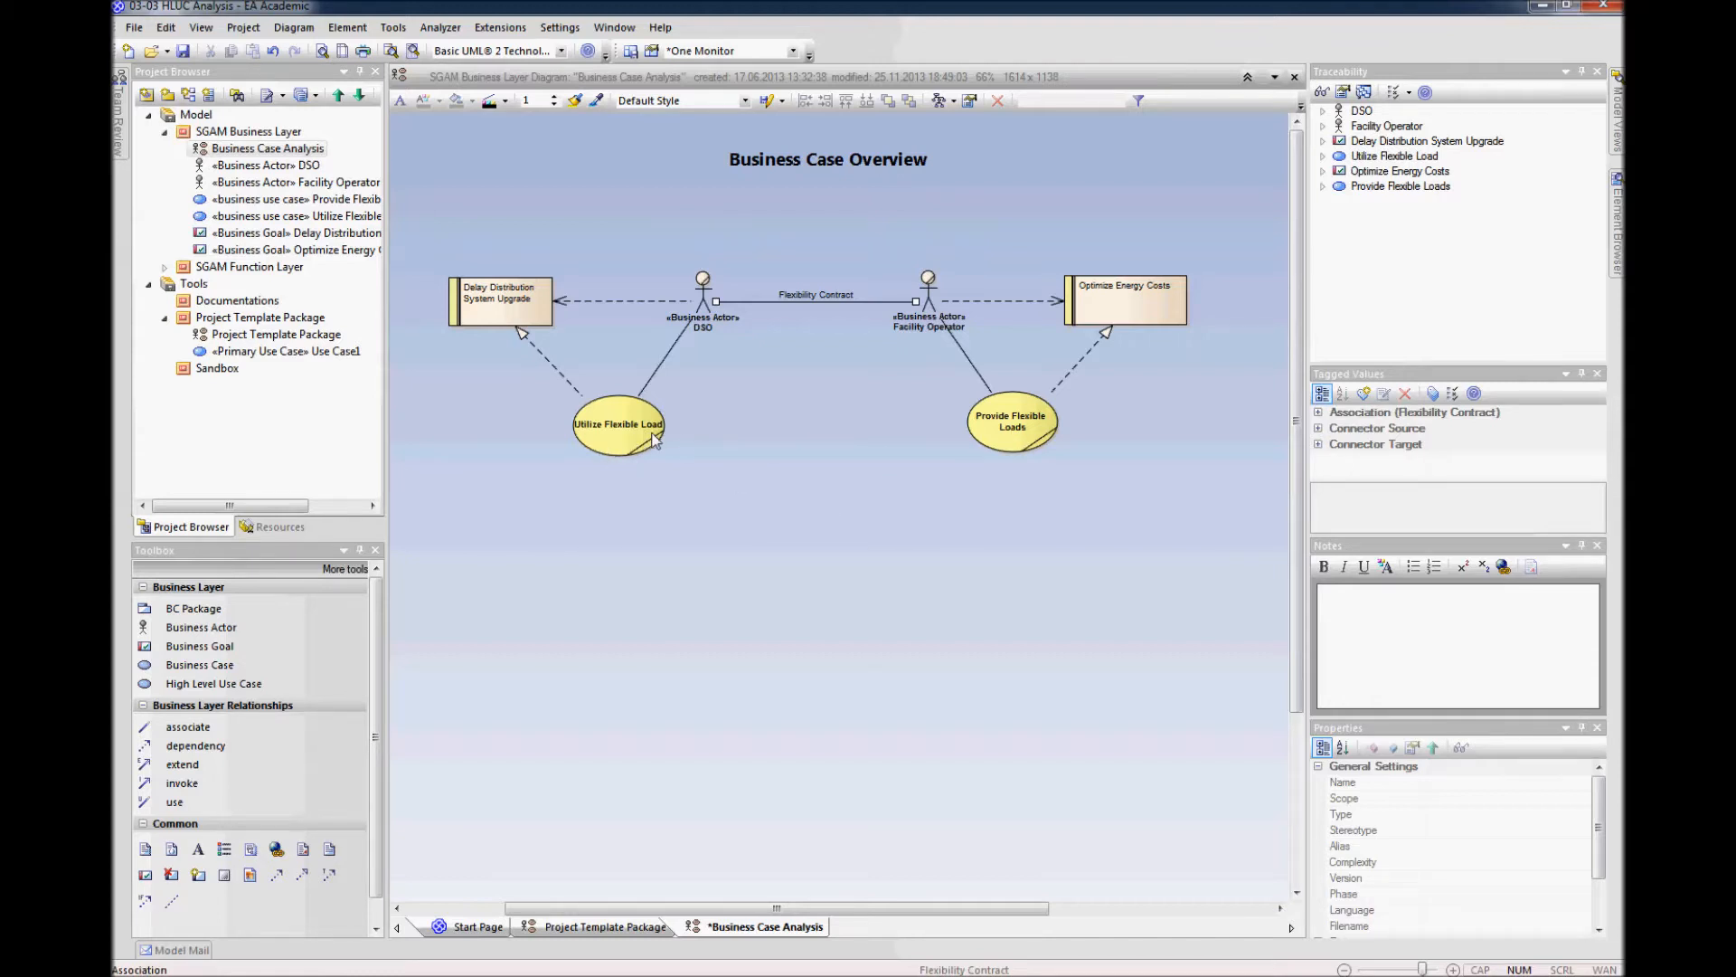
Step: Draw a dependency from Utilize Flexible Load to Provide Flexible Loads and set its direction to Bi-Directional
left_click(192, 745)
left_click_drag(642, 434, 1009, 431)
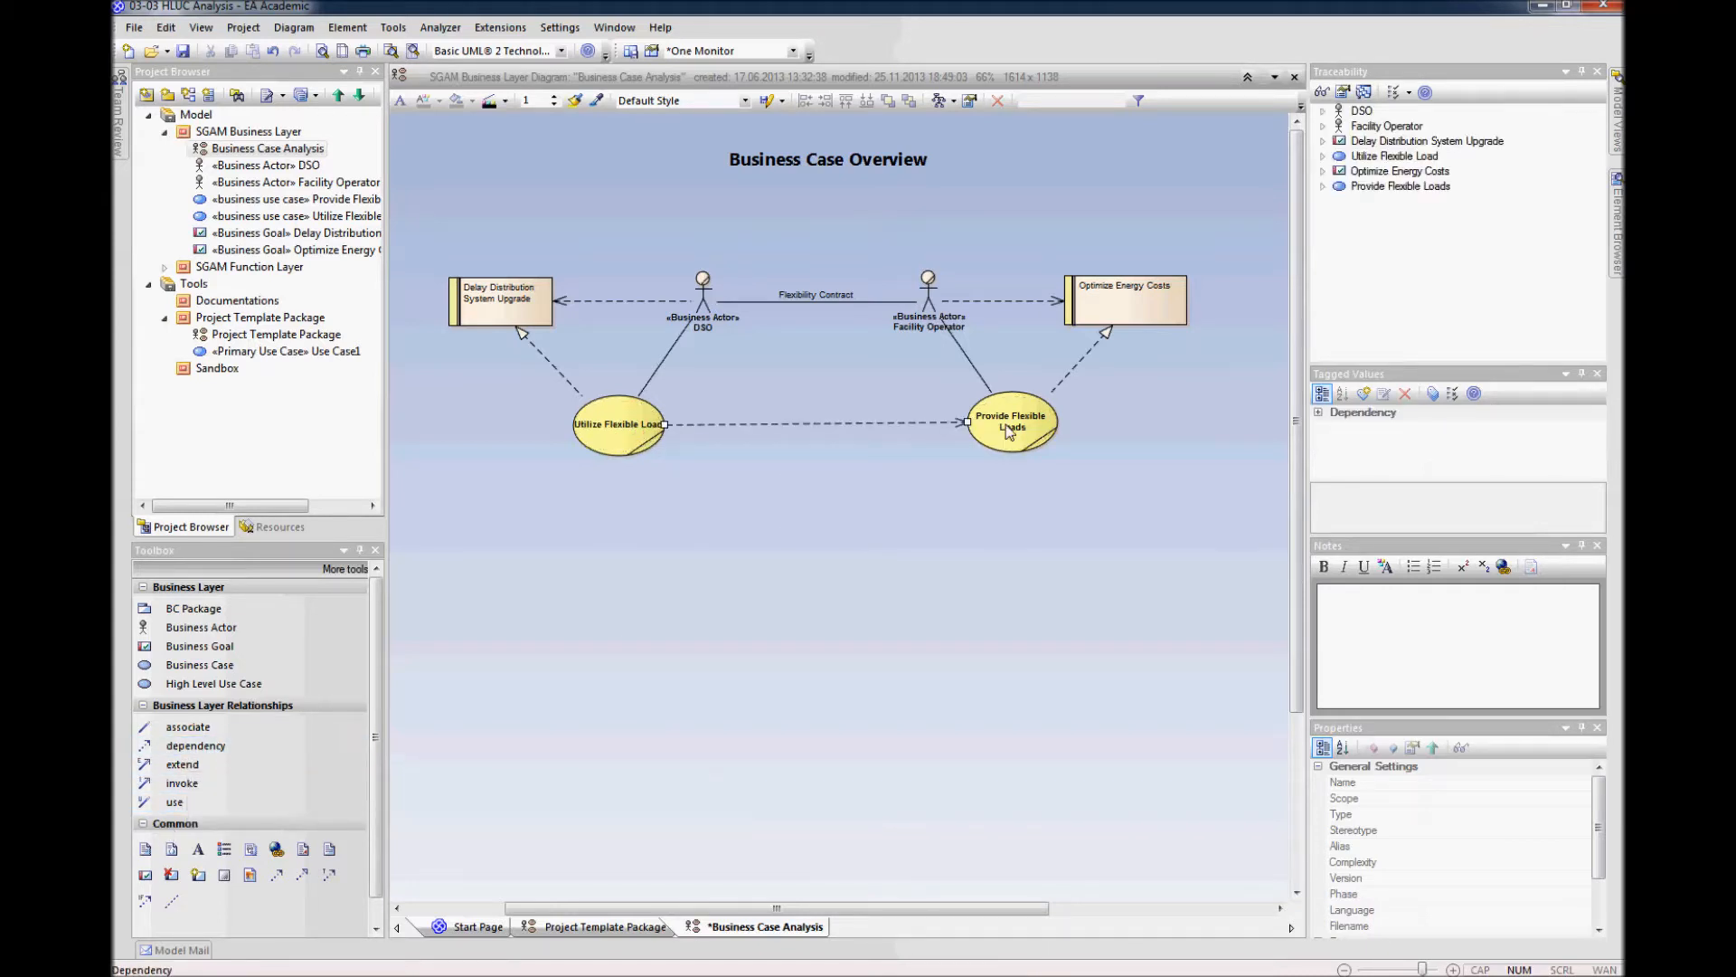
right_click(911, 422)
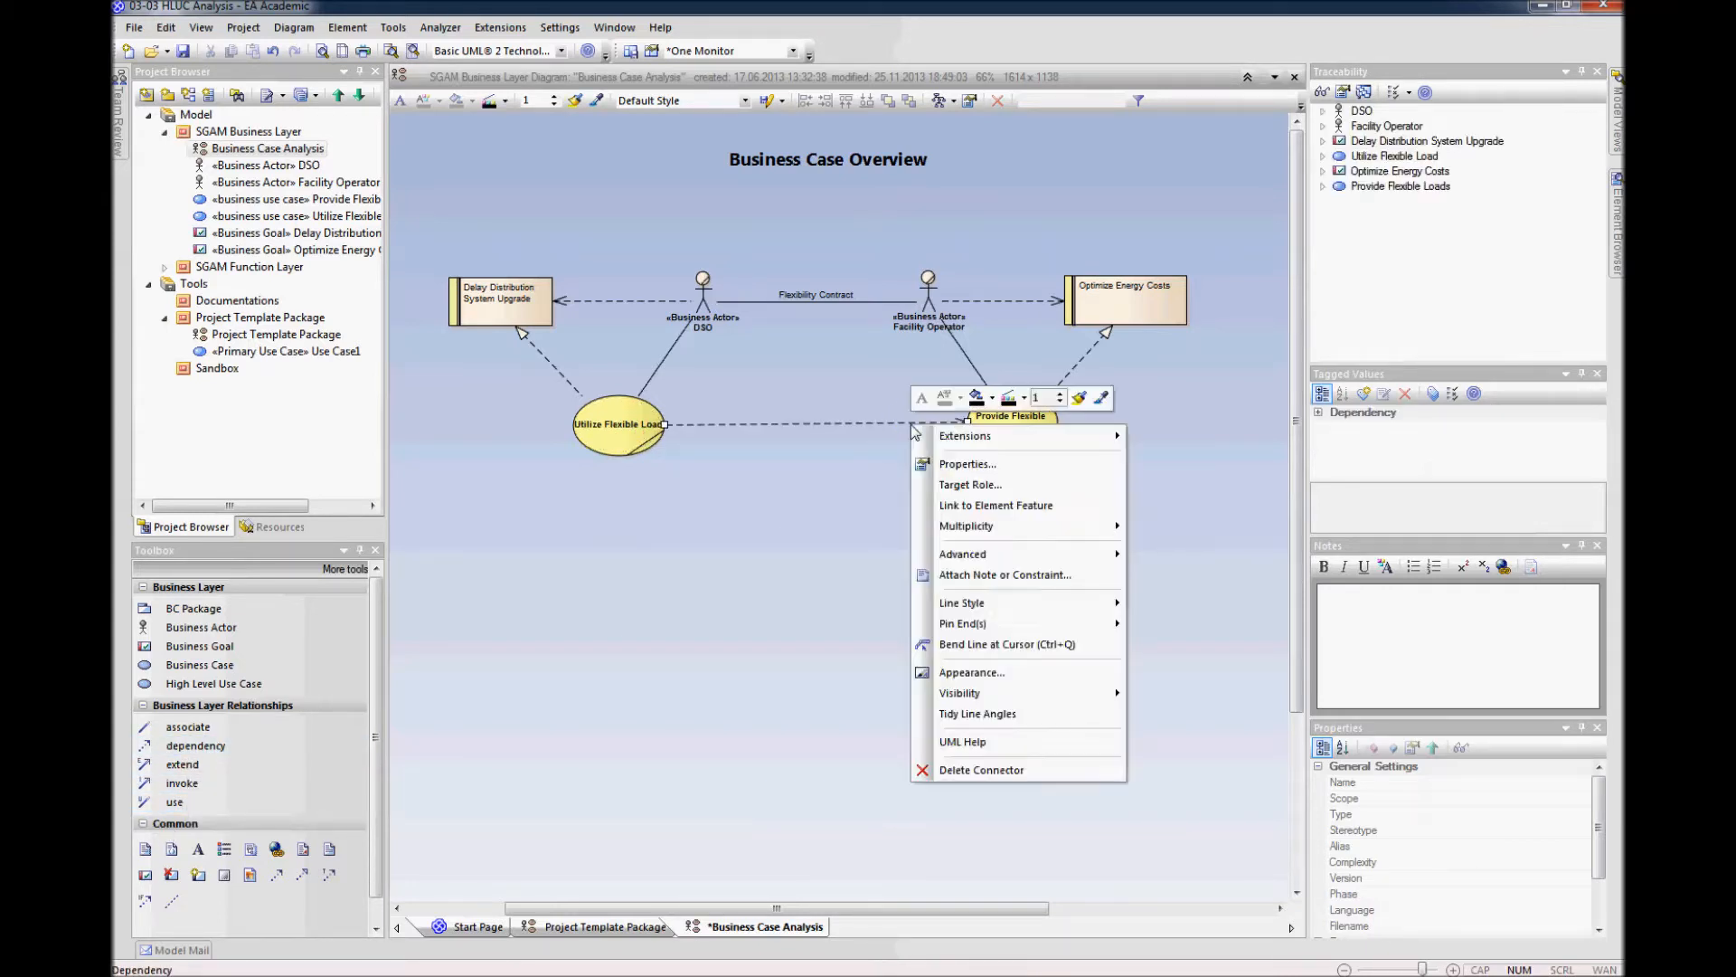
left_click(961, 464)
left_click(947, 567)
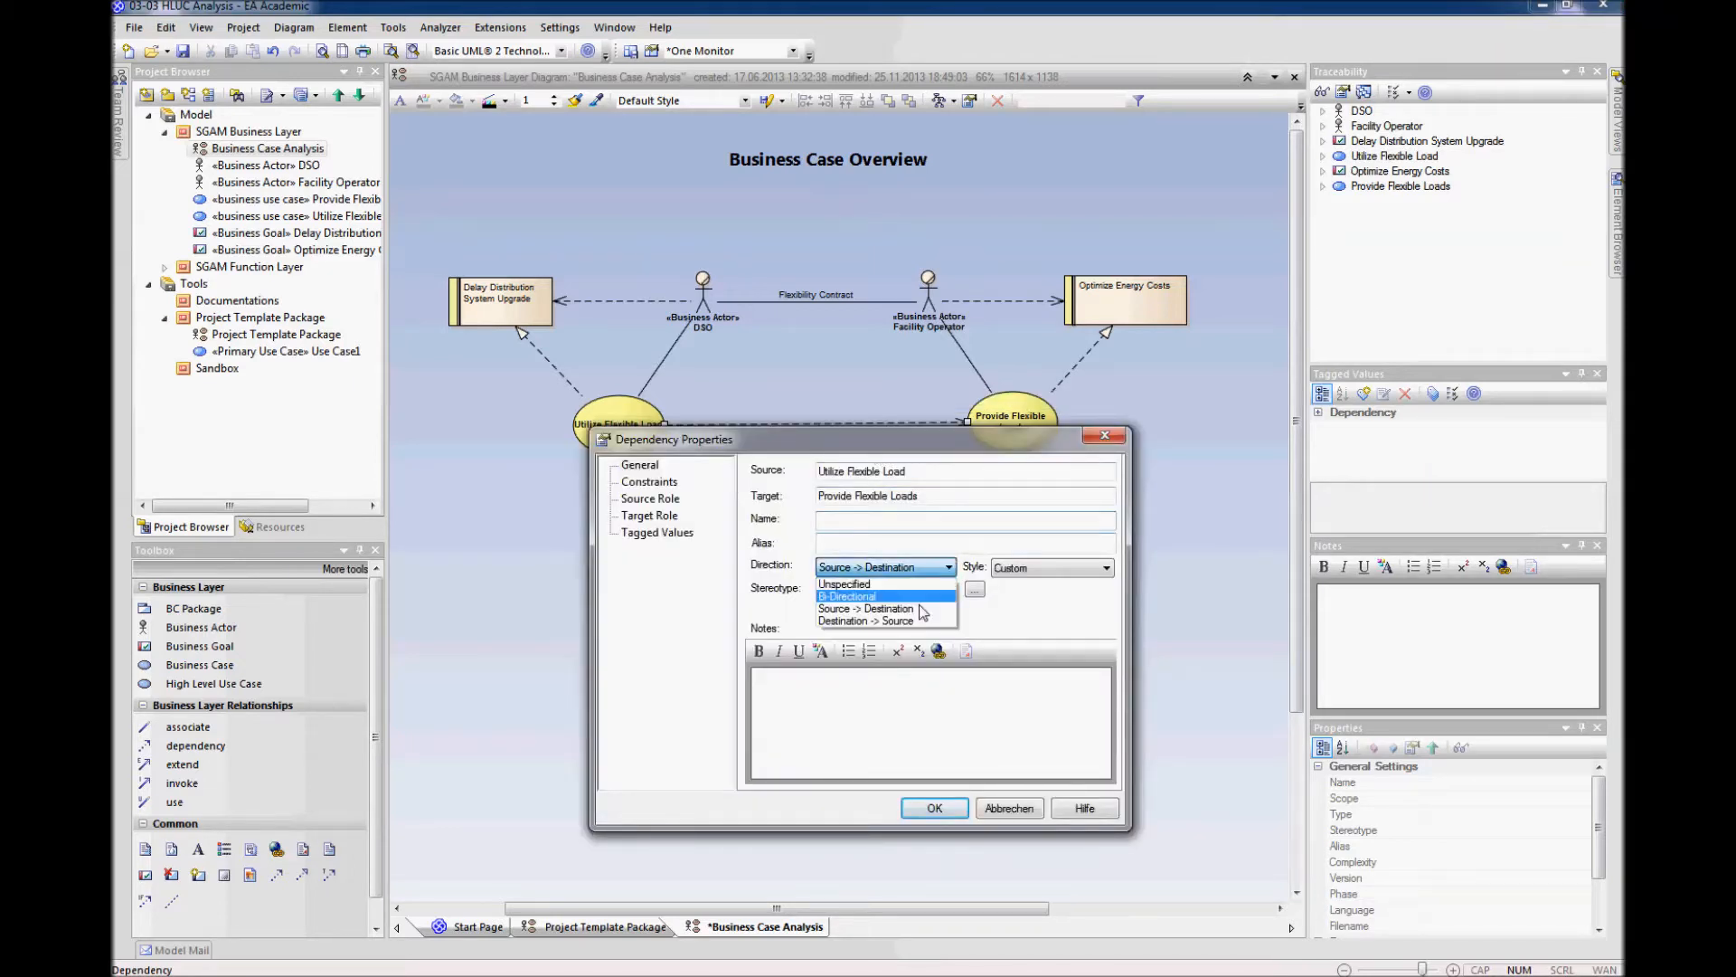
left_click(871, 596)
left_click(934, 808)
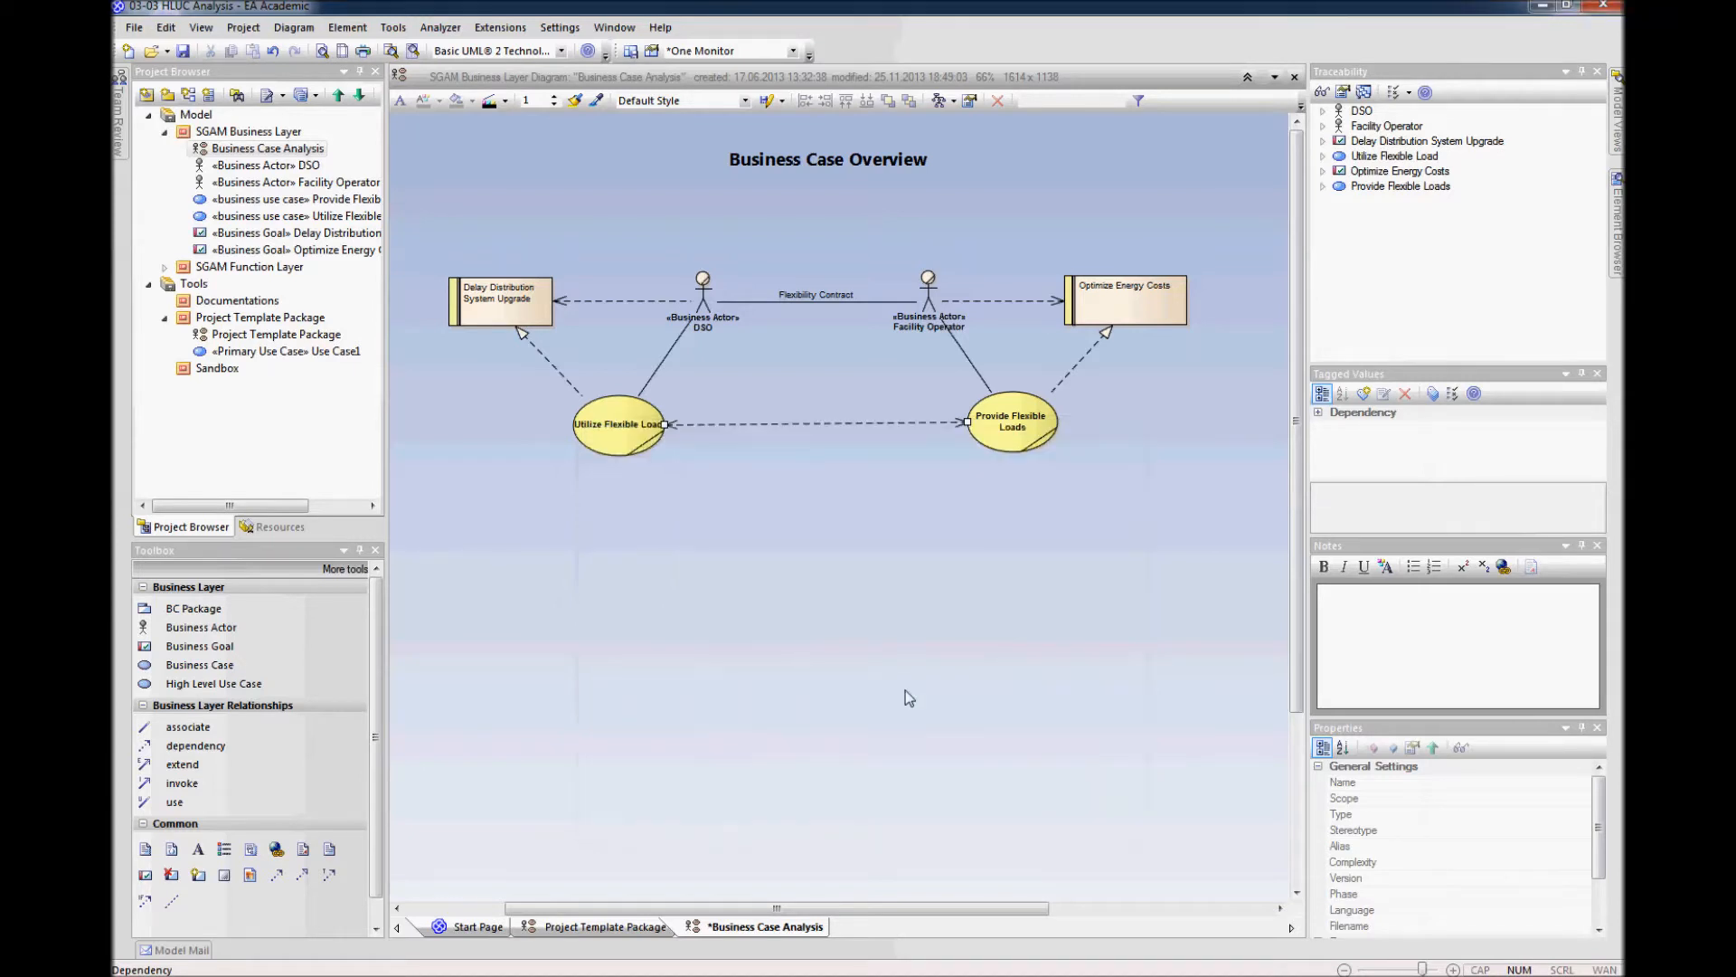
Step: Align the centers of the two business goals and two business actors, and reposition the Business Case Overview title
left_click_drag(1229, 239, 441, 366)
right_click(502, 306)
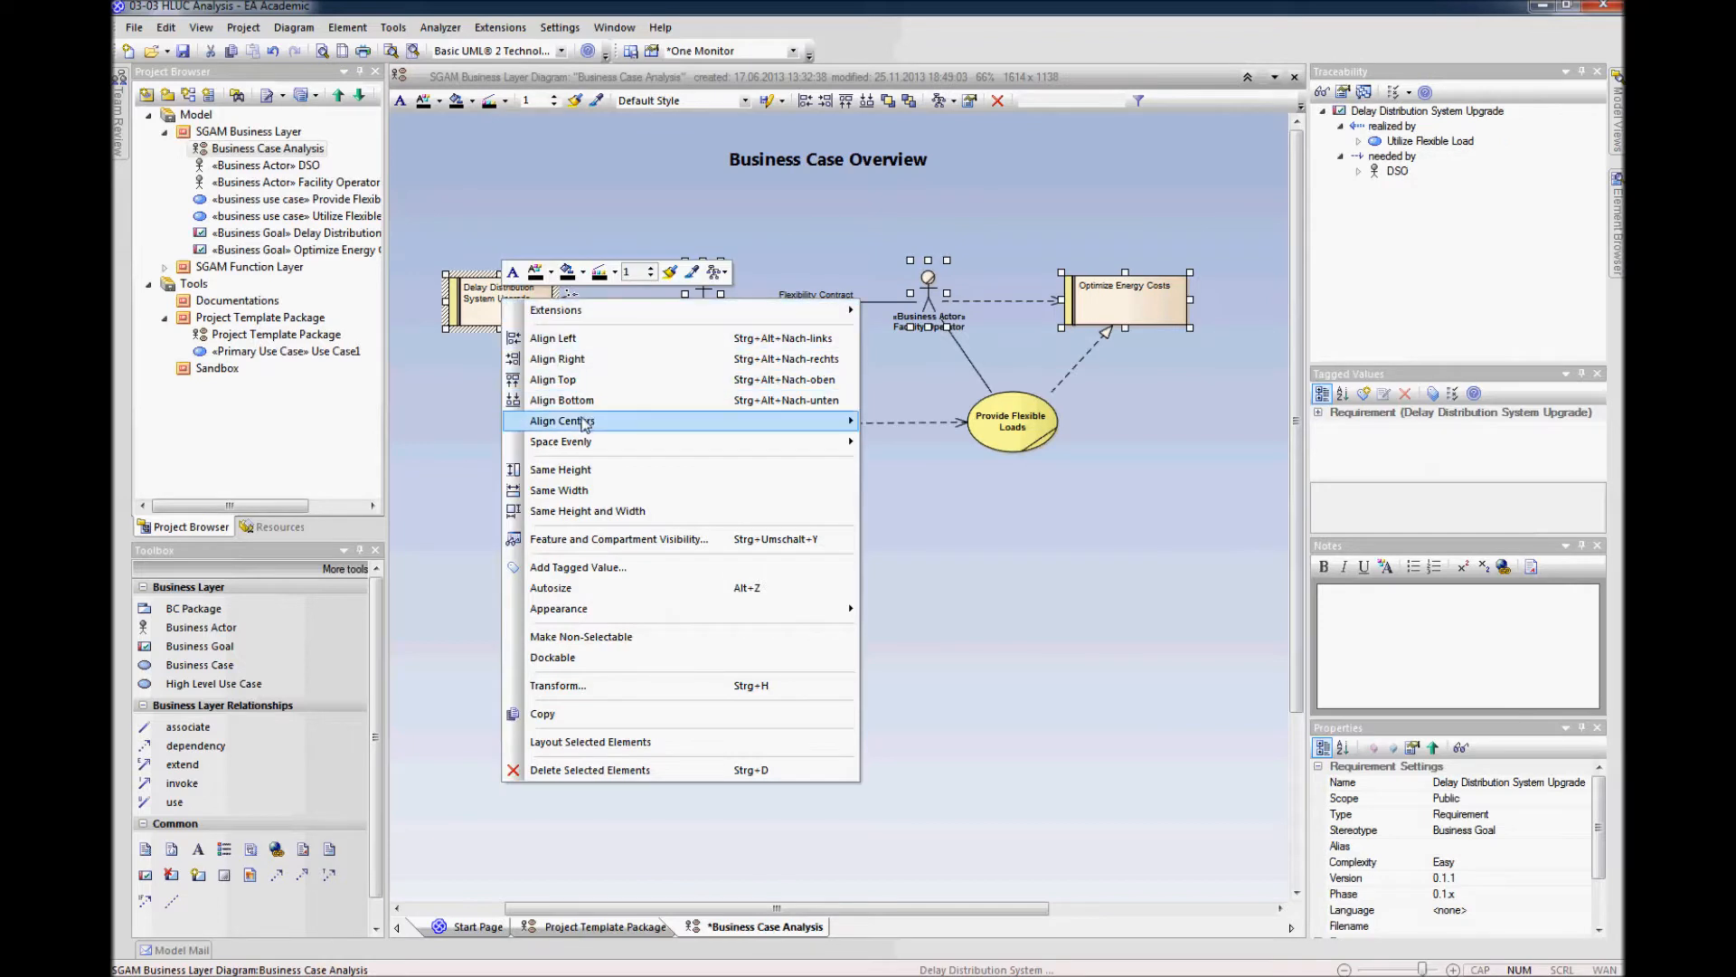
mouse_move(601, 425)
left_click(933, 441)
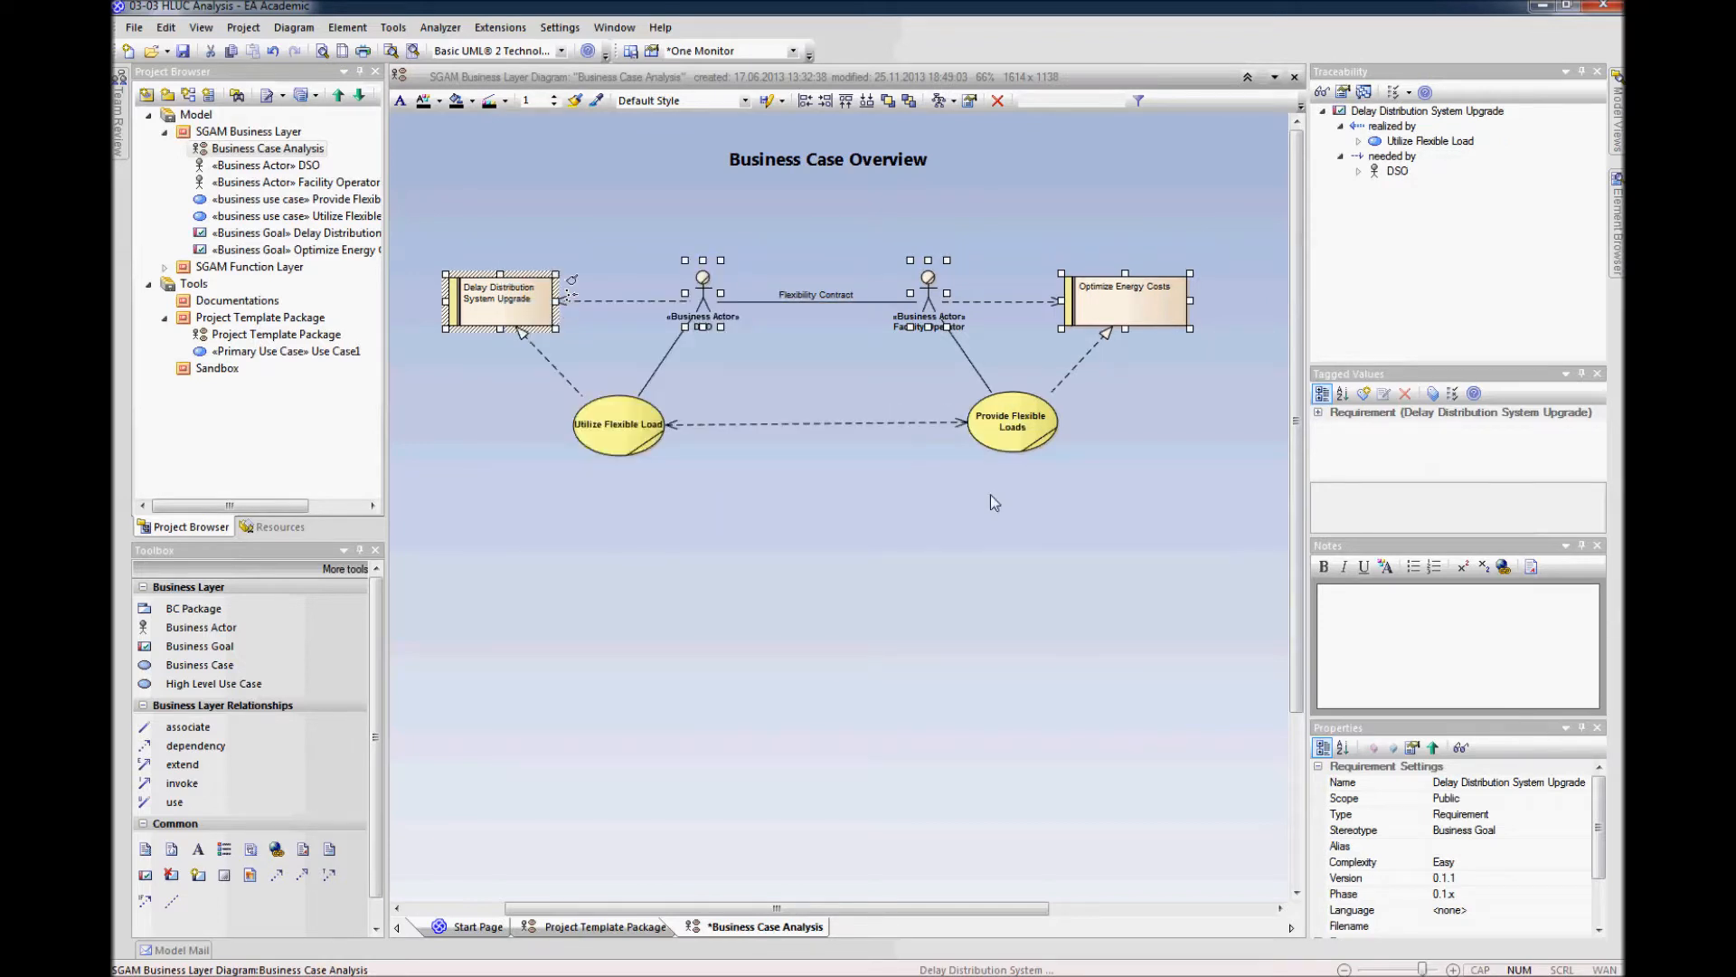
left_click(990, 495)
left_click_drag(867, 160, 846, 168)
left_click(1053, 191)
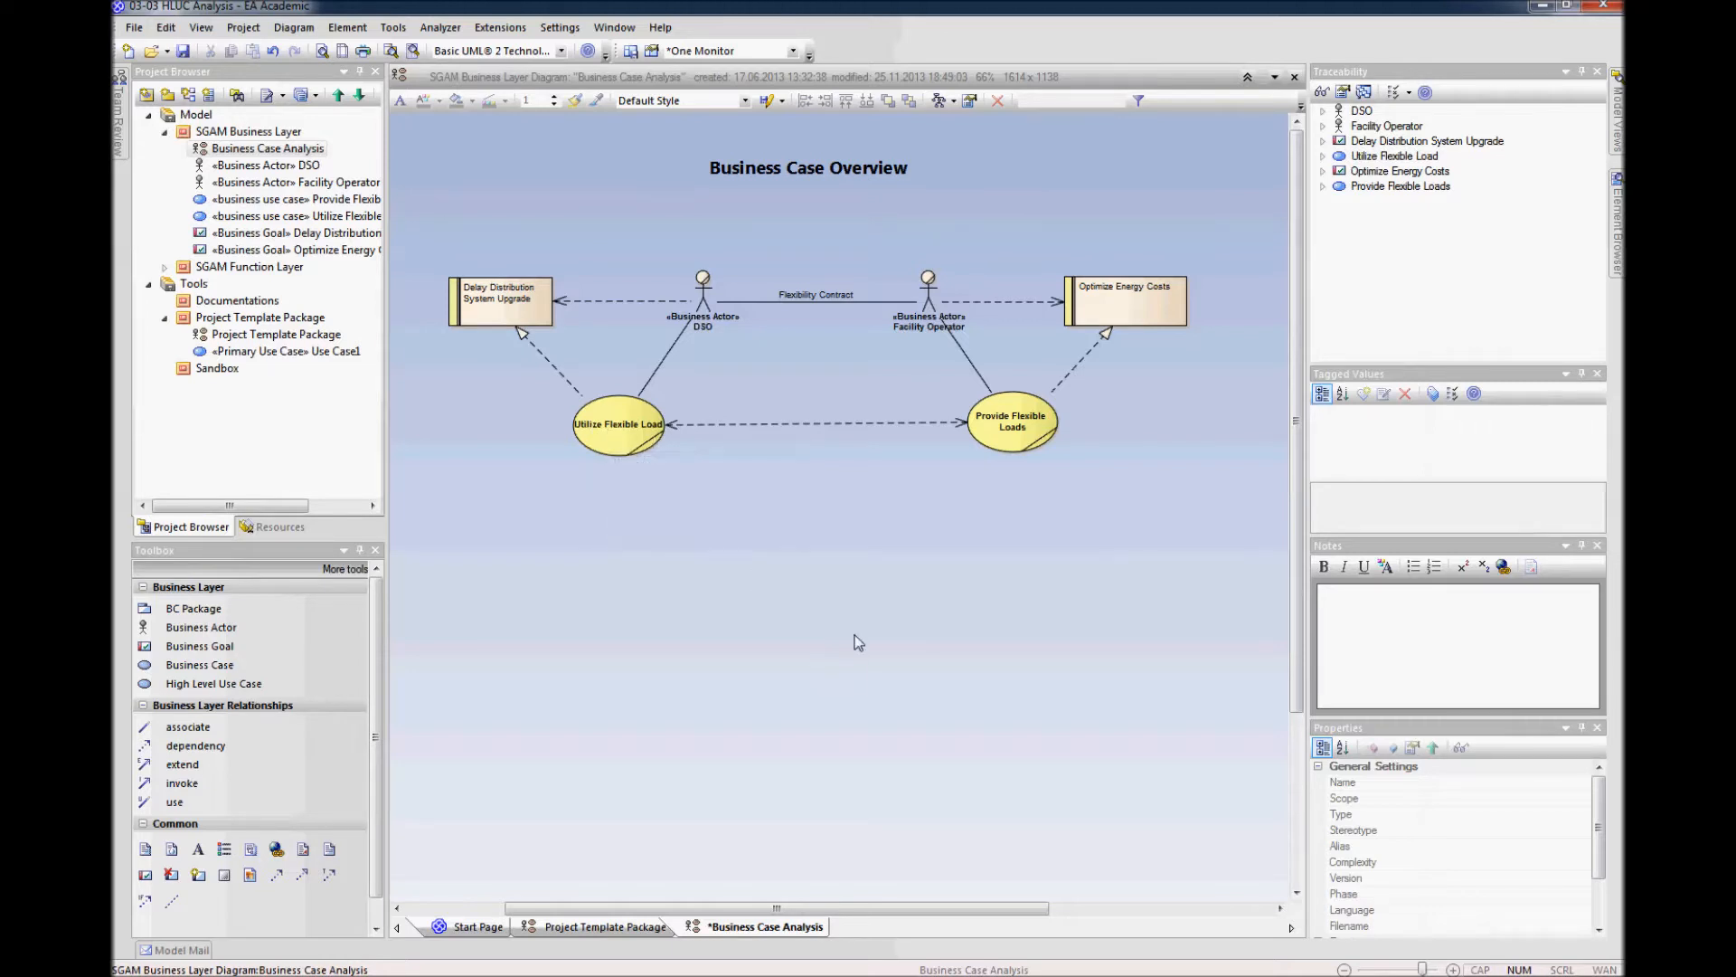
mouse_move(496, 305)
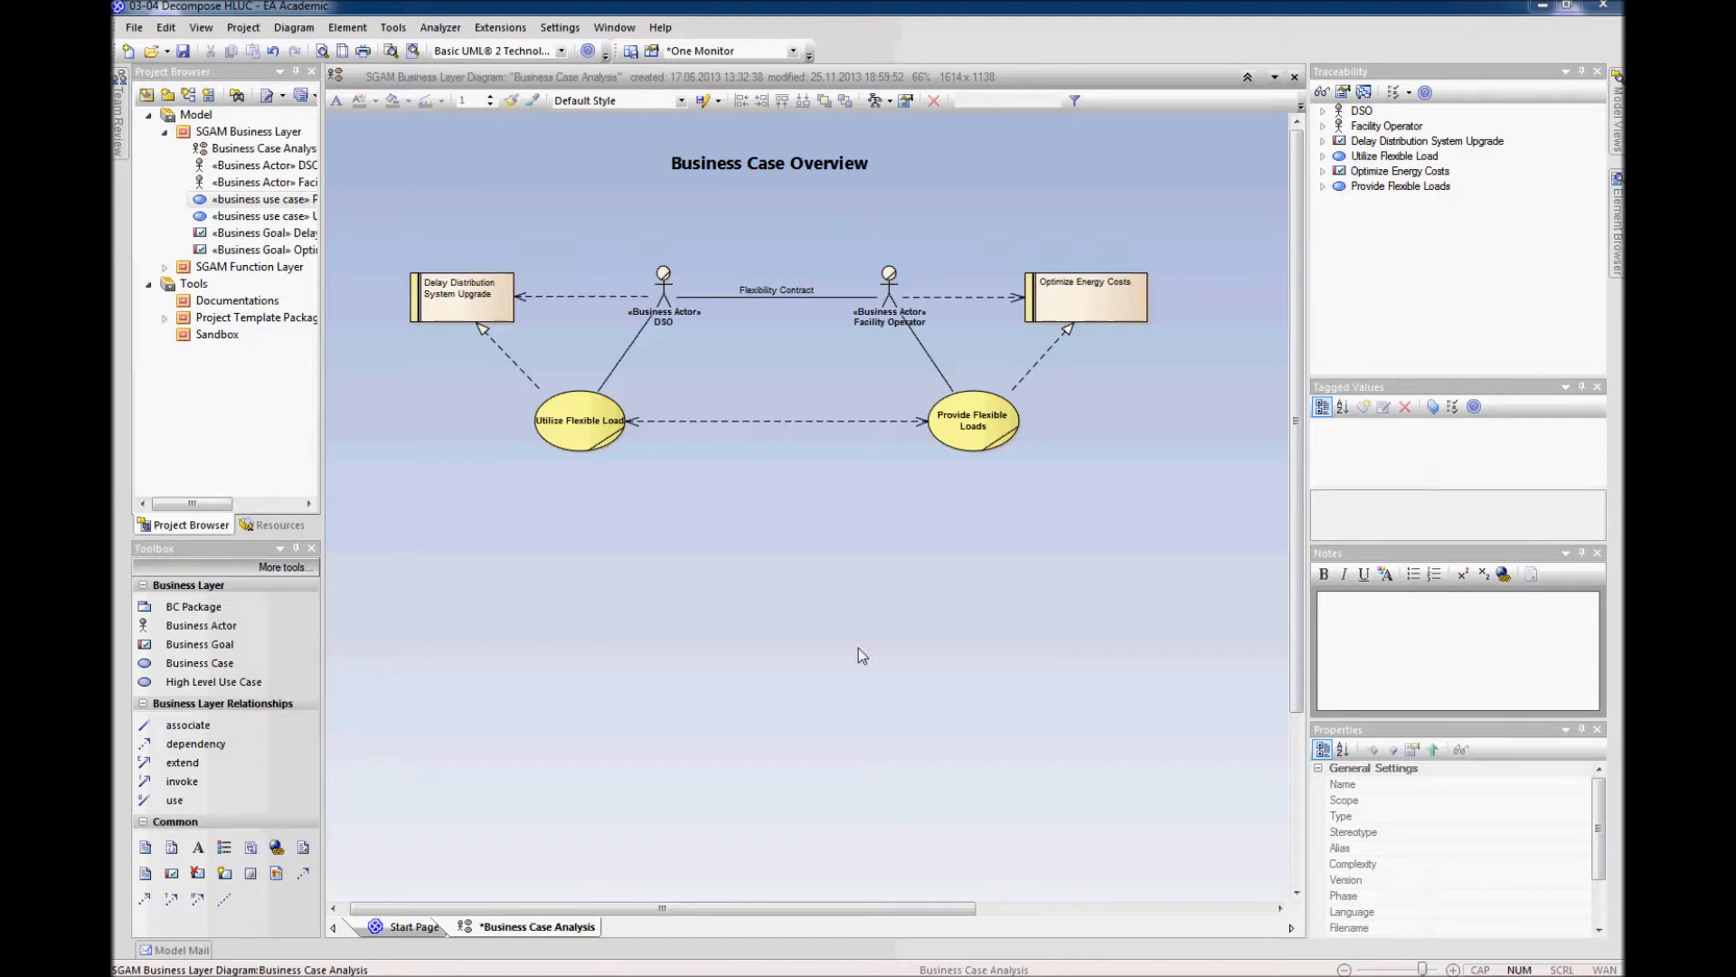
Step: Add a high level use case named Control the electric load of the thermal energy system below Provide Flexible Loads and adjust its size and position
left_click(192, 682)
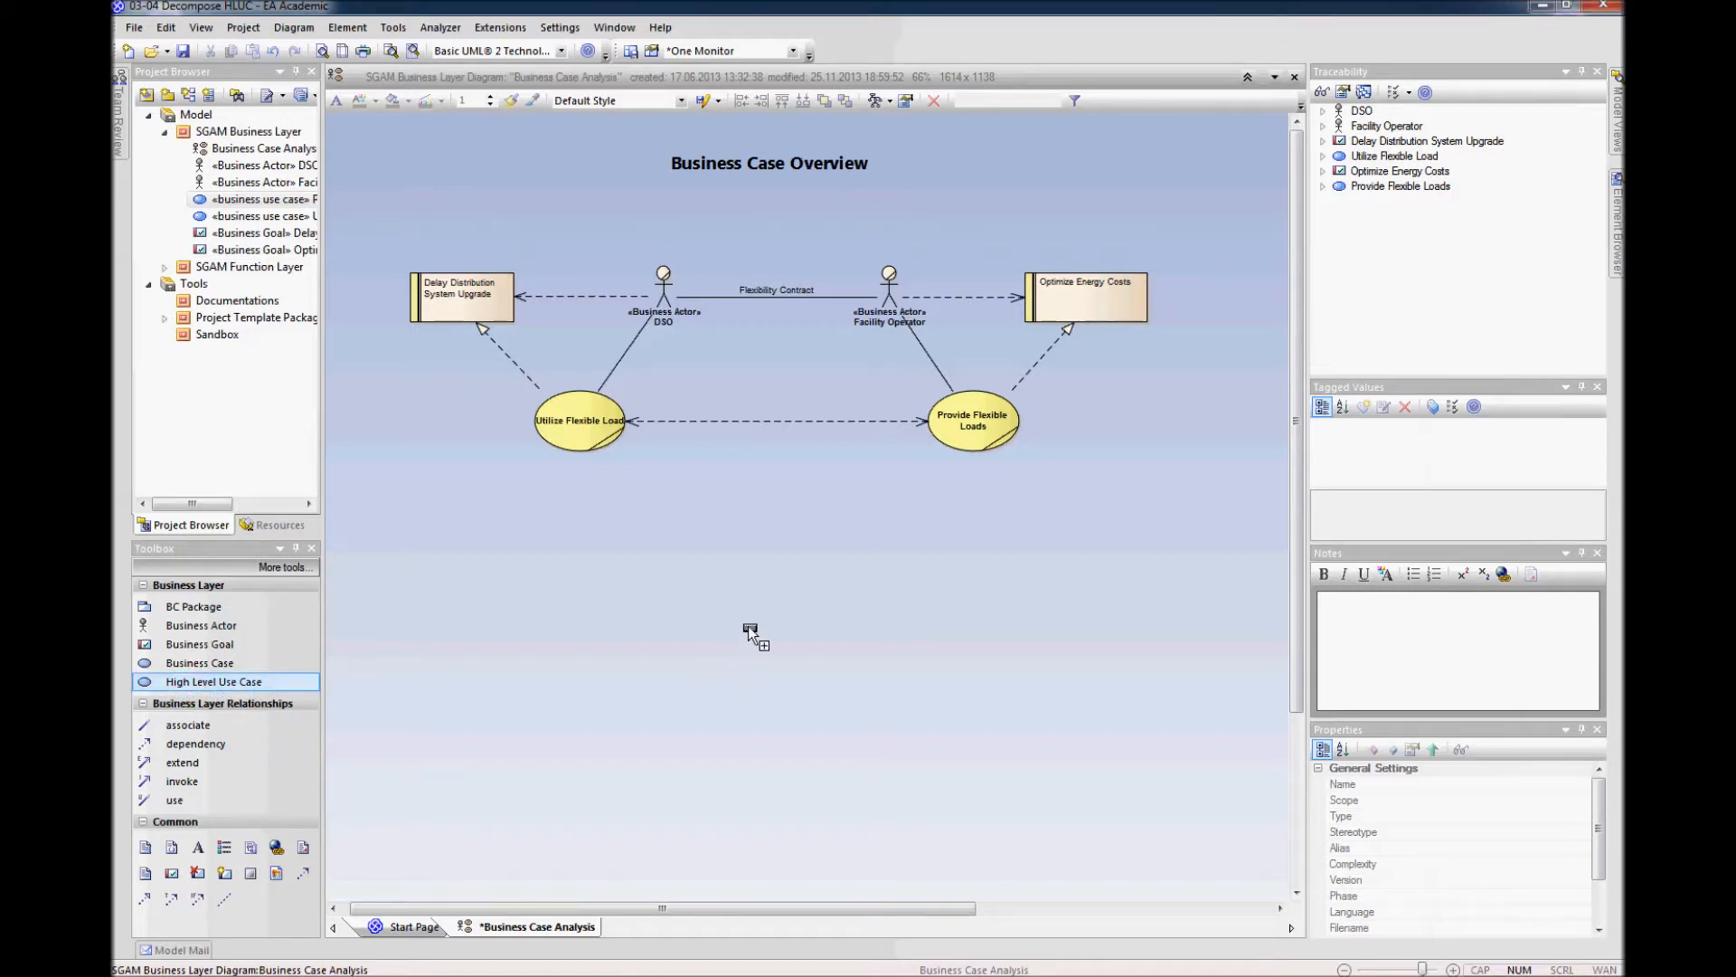
left_click(808, 539)
type("Control the electric")
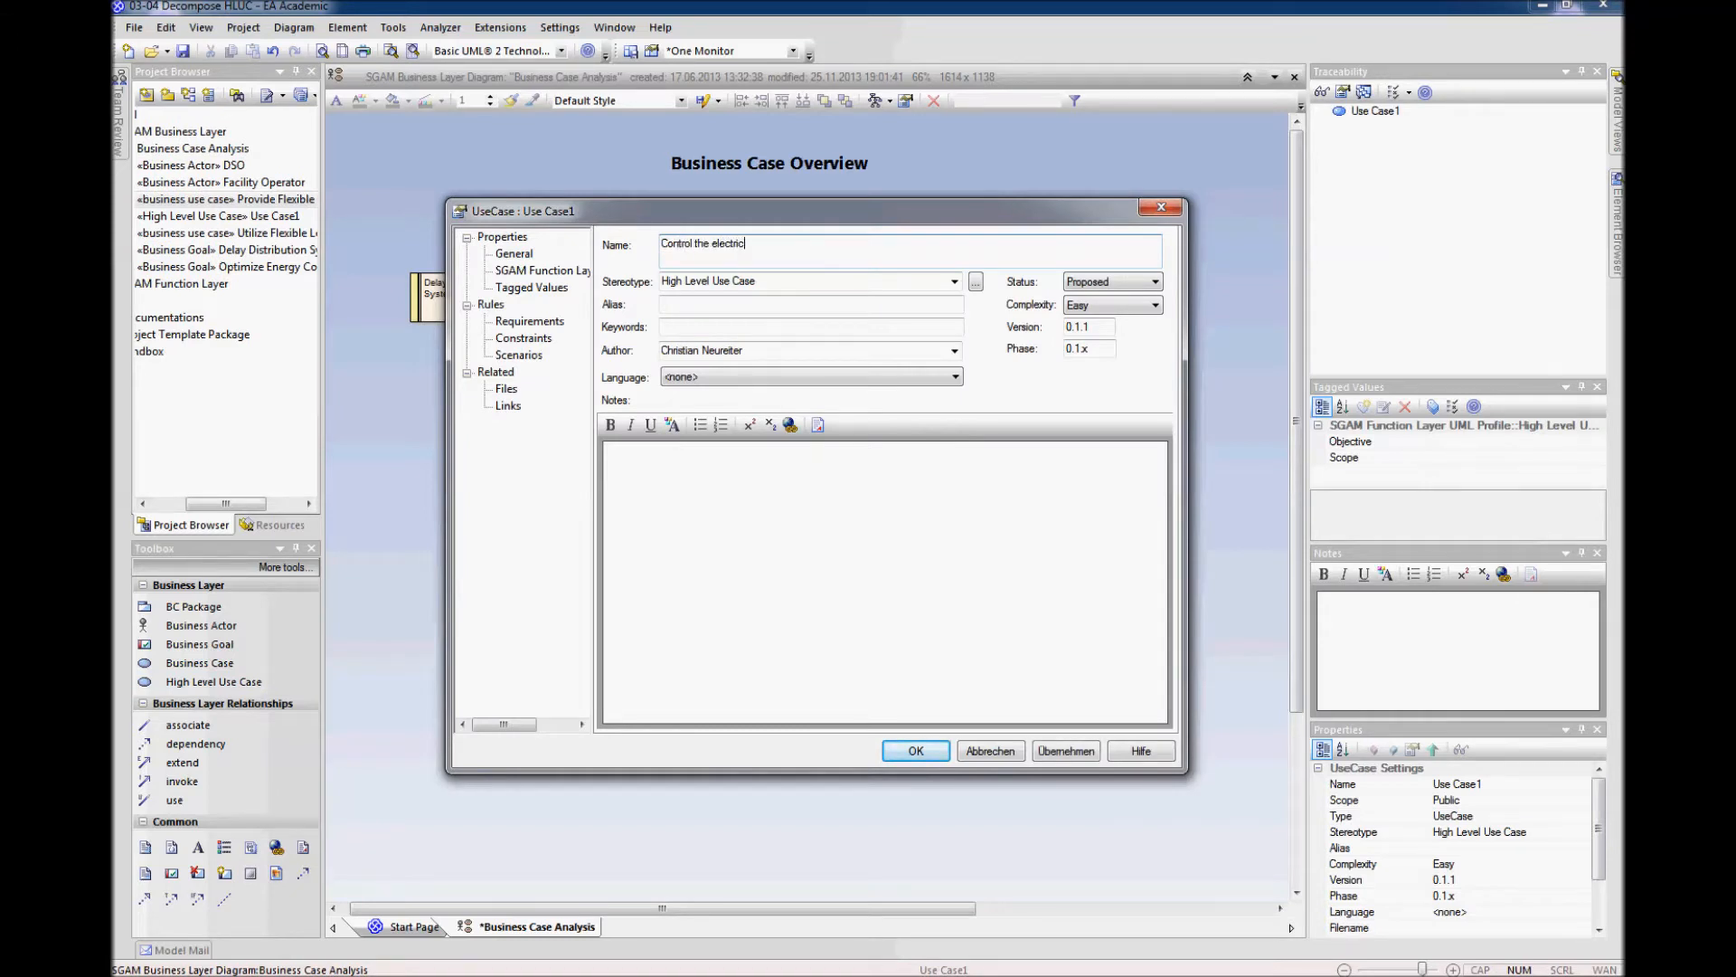
type(" load of the thermal energy system")
key("Return")
left_click(903, 595)
left_click_drag(919, 606, 921, 608)
left_click_drag(915, 584, 888, 576)
left_click(1035, 535)
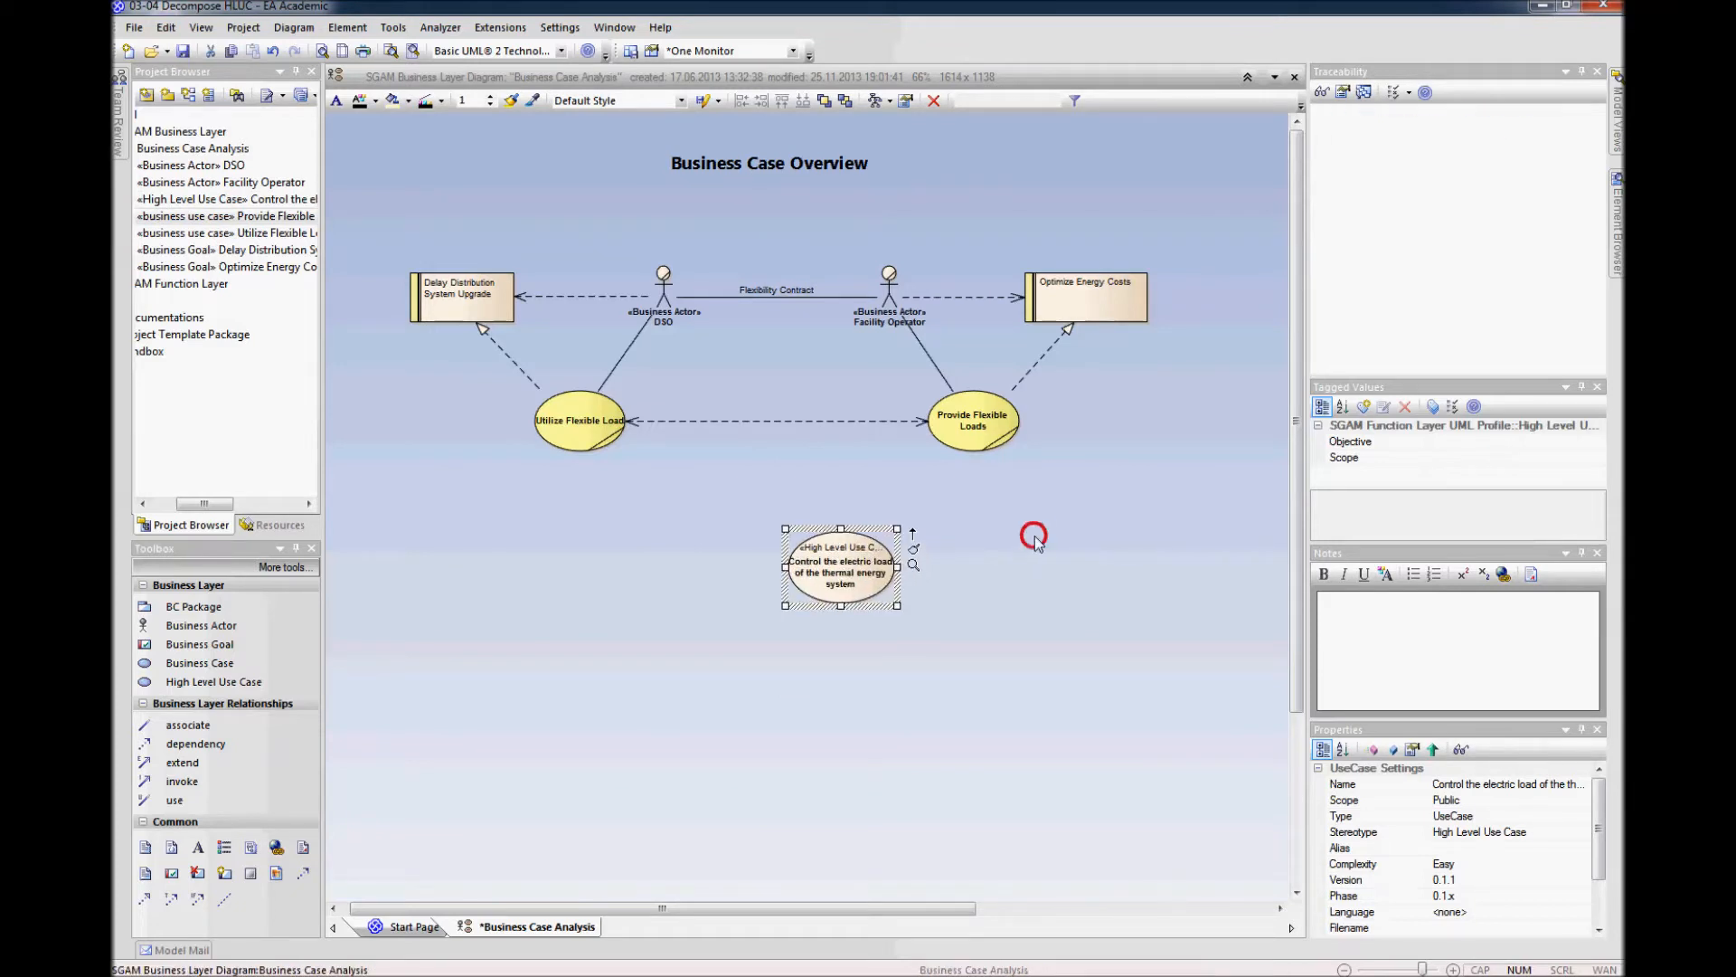
Step: Connect Provide Flexible Loads to the thermal energy system use case with an Invokes relationship and reposition the use case
left_click(985, 443)
left_click_drag(1037, 394, 843, 579)
left_click(919, 697)
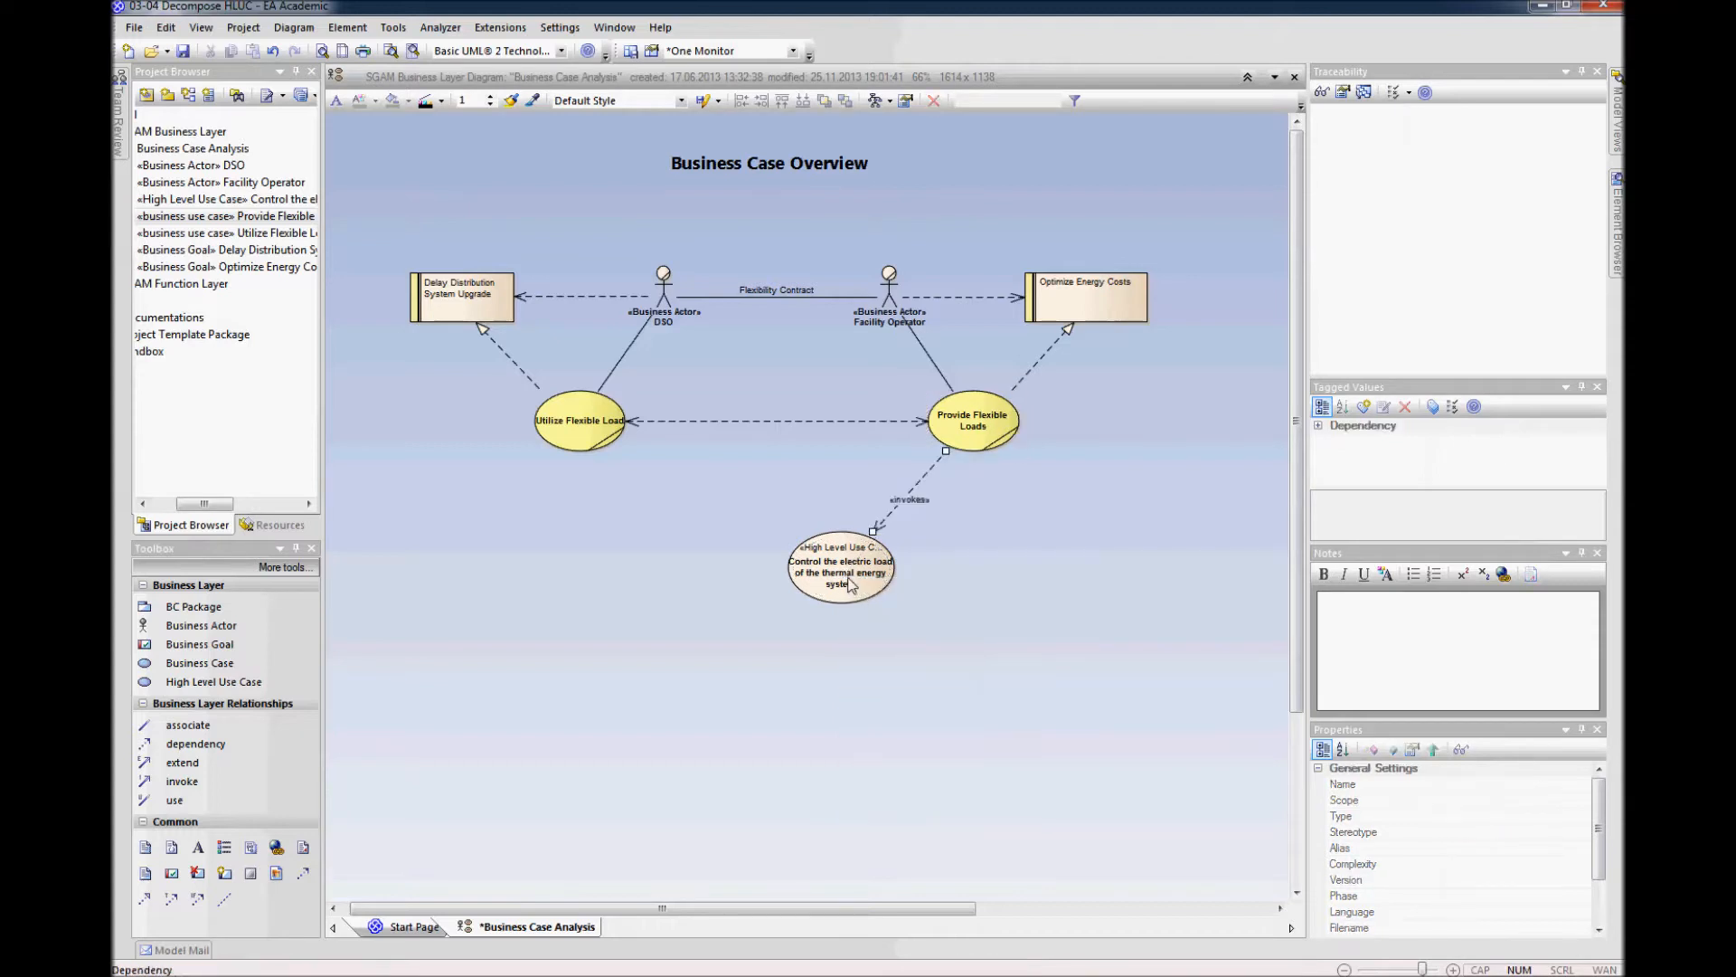
left_click(877, 565)
left_click(1086, 586)
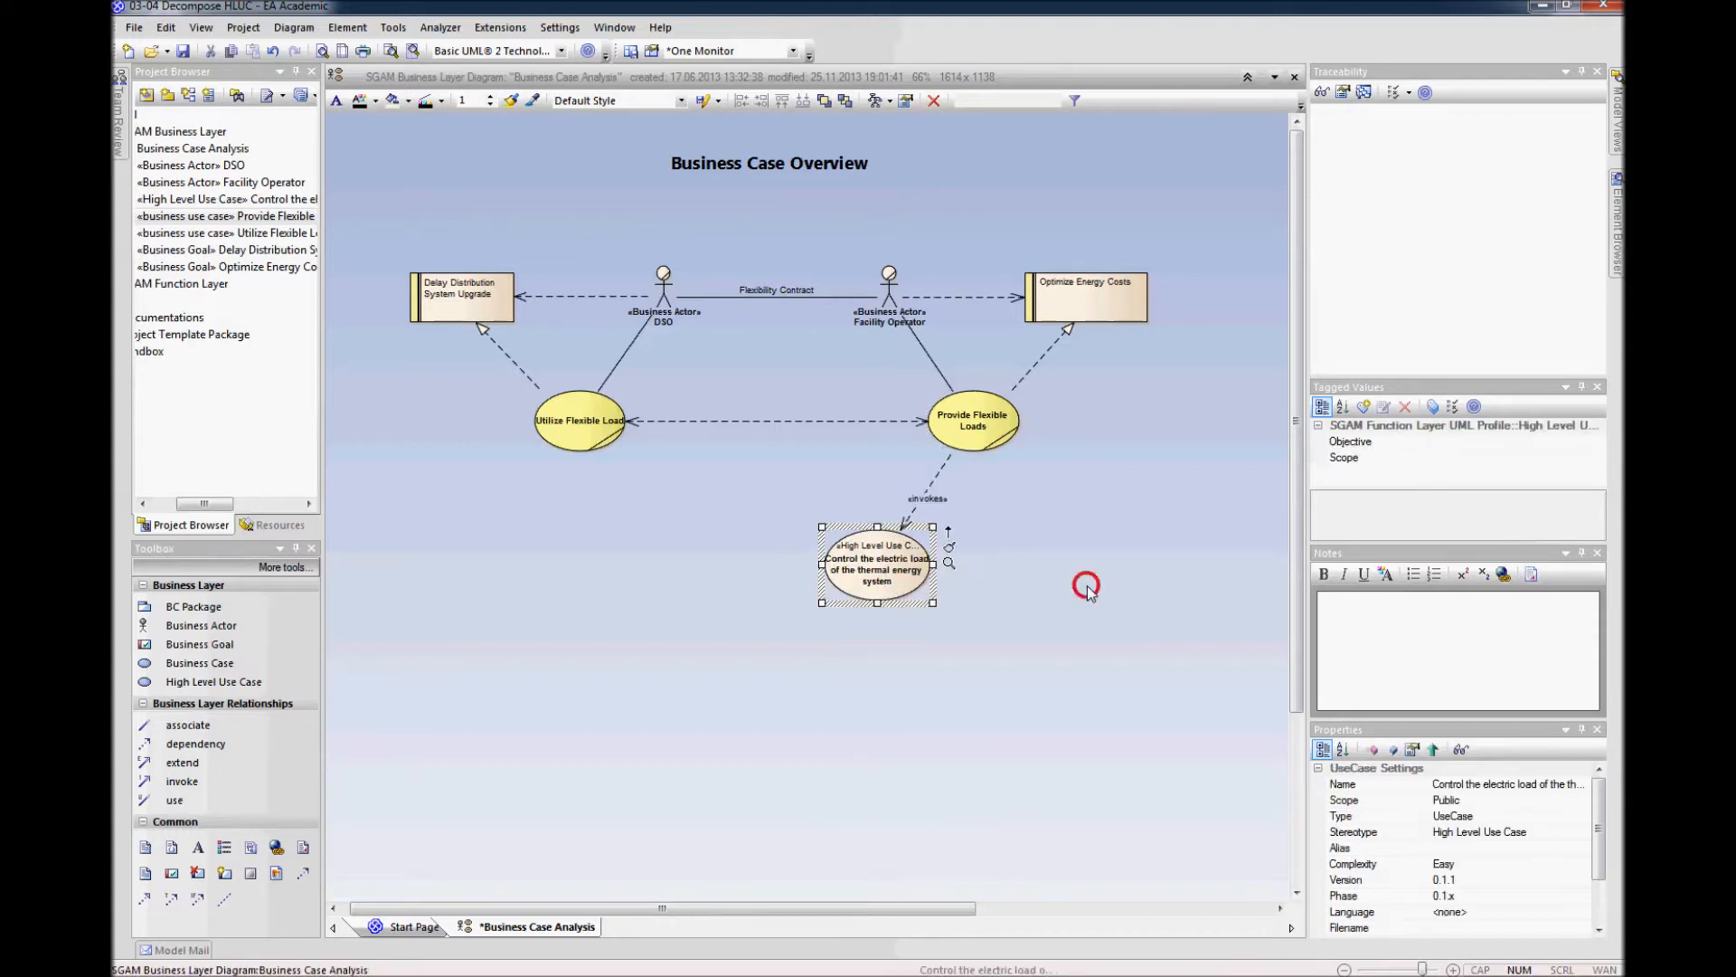
Step: Open the thermal energy system use case's properties and examine its tagged values, including the Objective and Scope fields
left_click(887, 583)
right_click(884, 583)
left_click(985, 172)
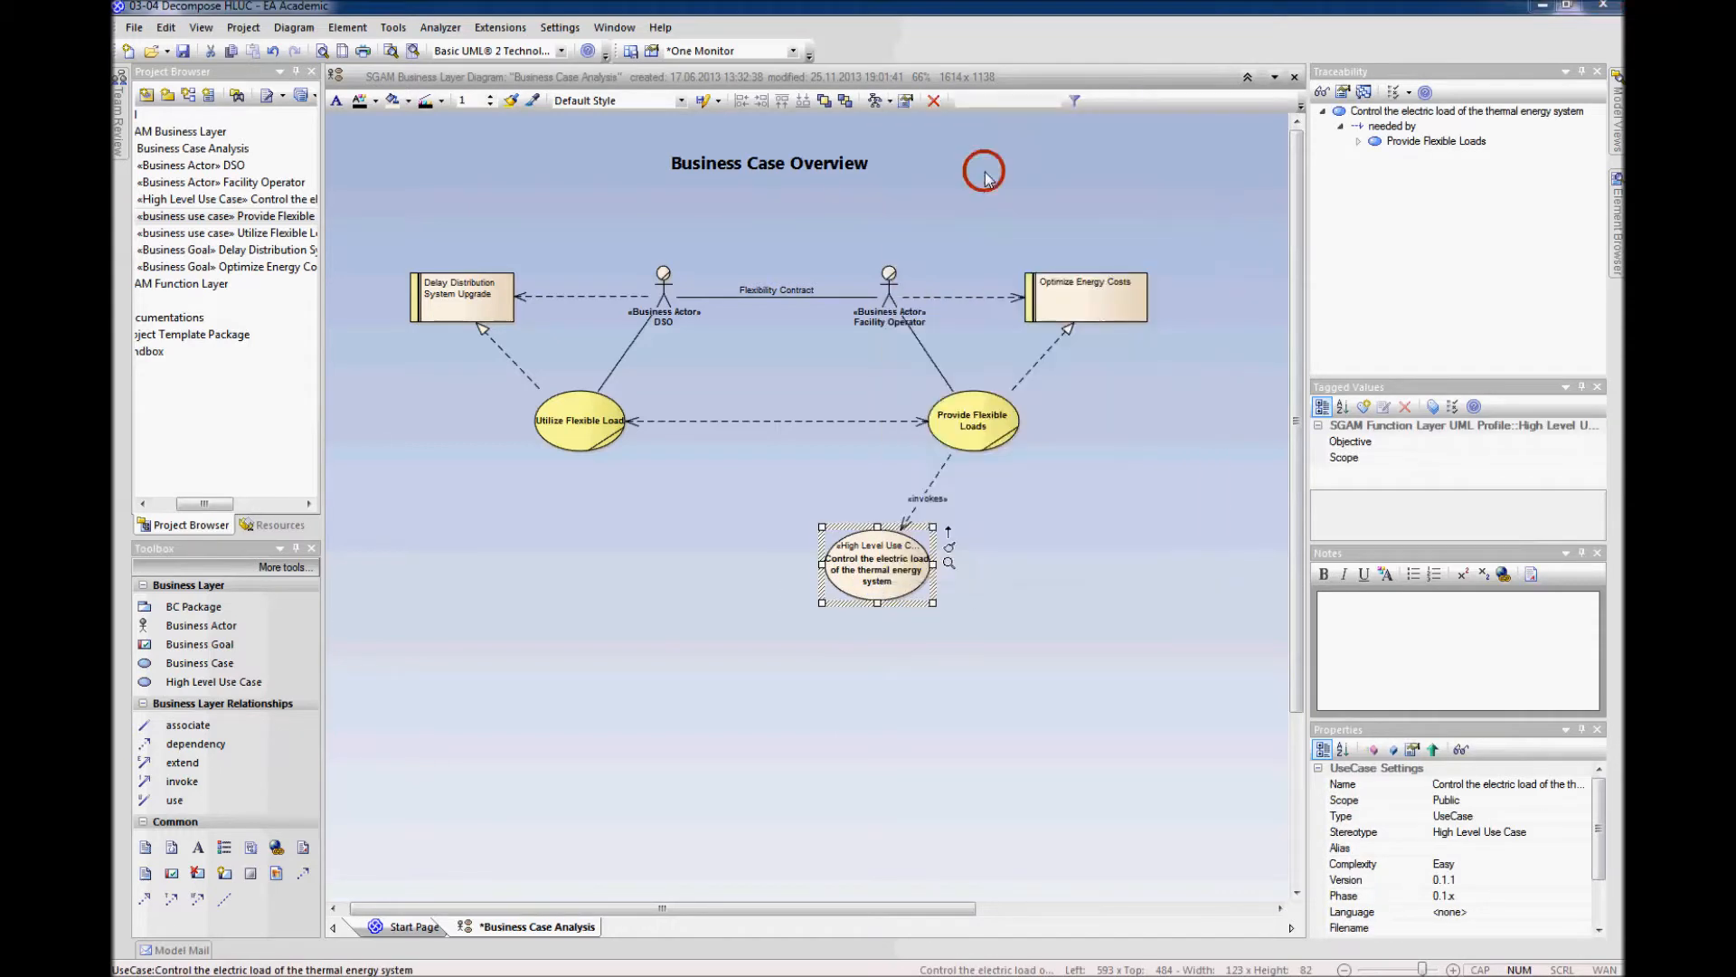
left_click(752, 500)
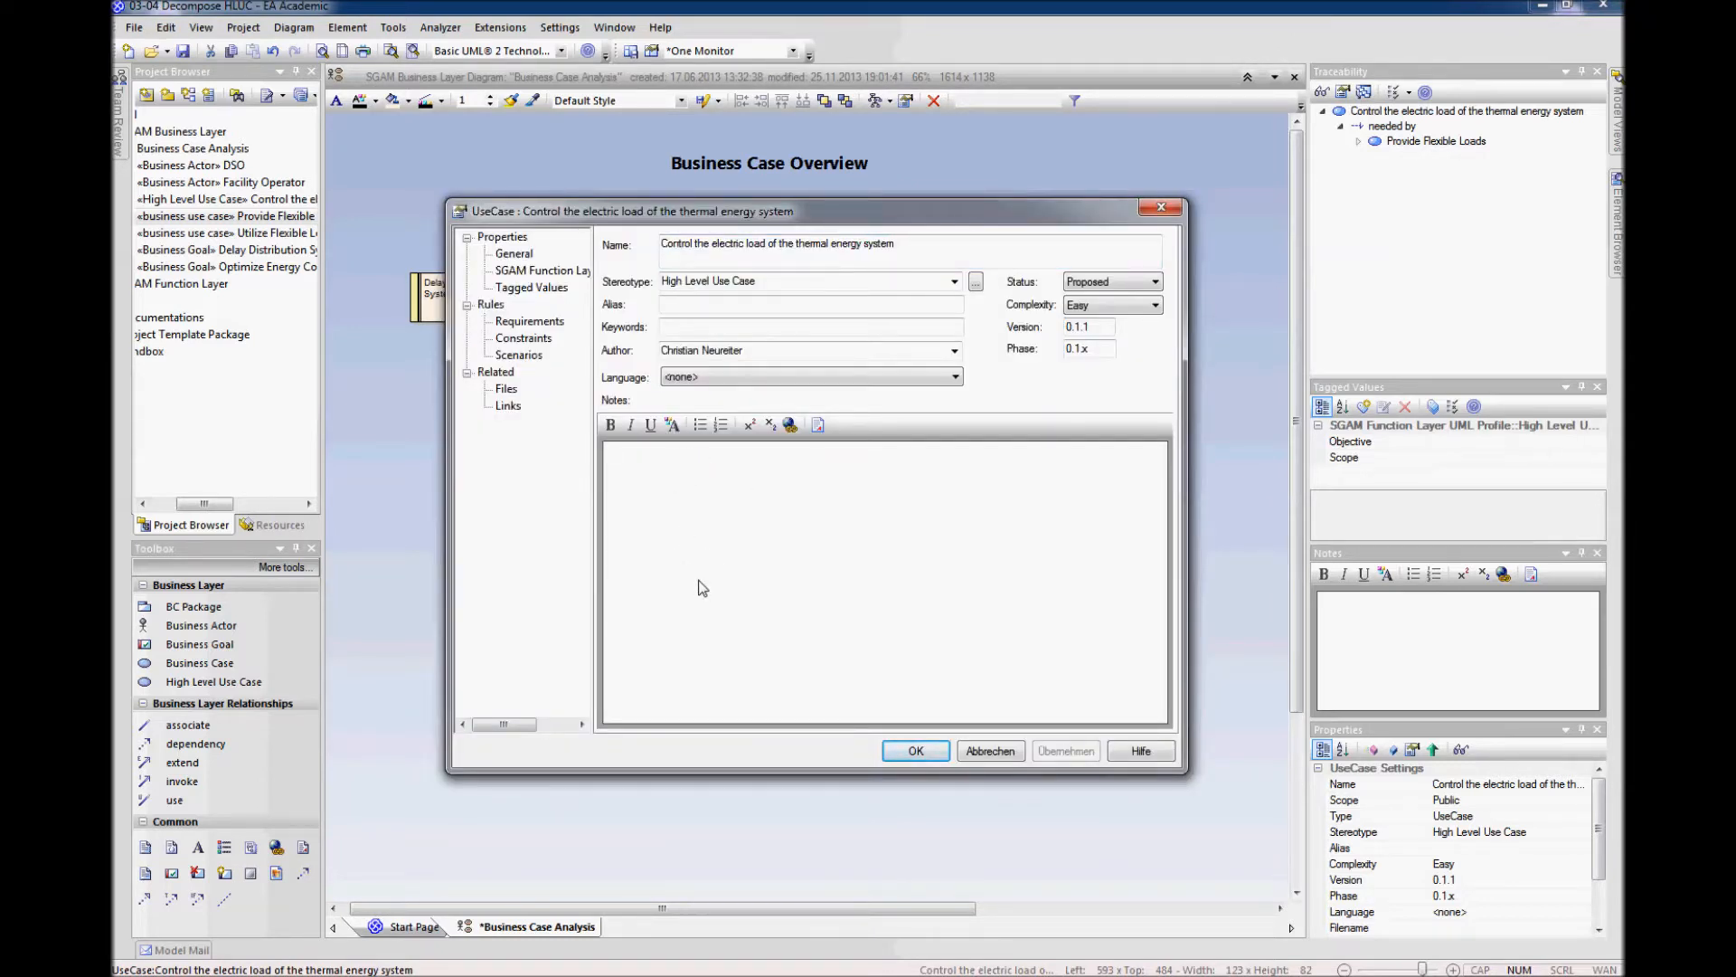
left_click(531, 287)
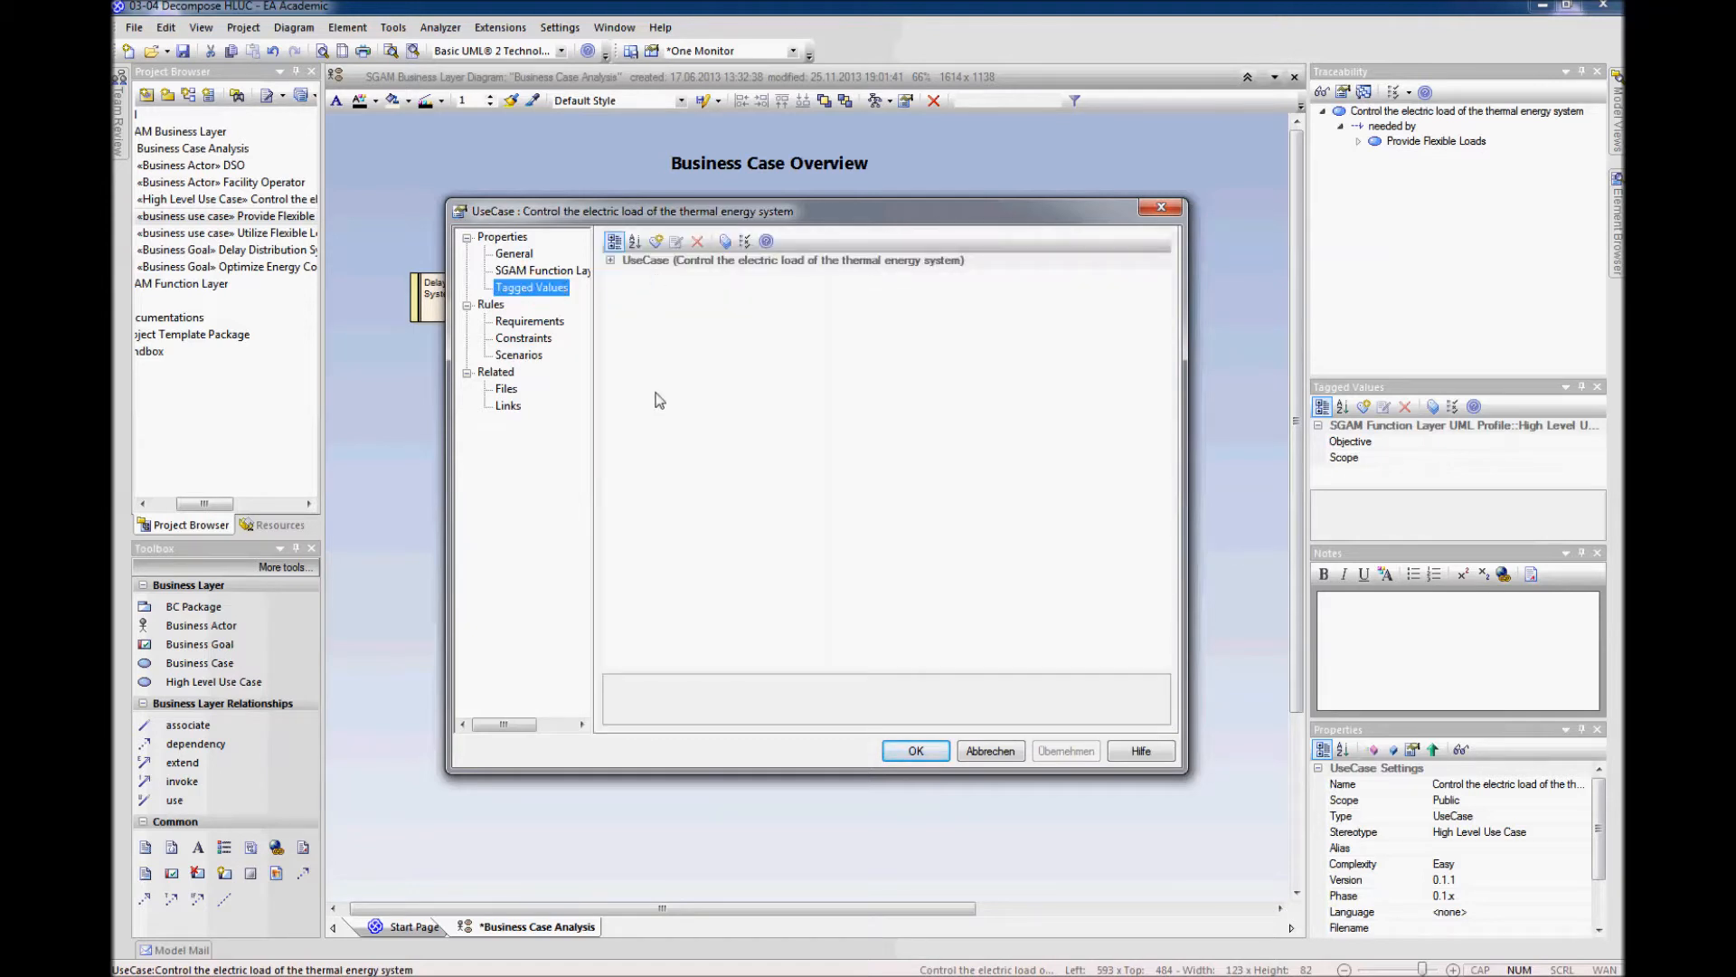
left_click(539, 270)
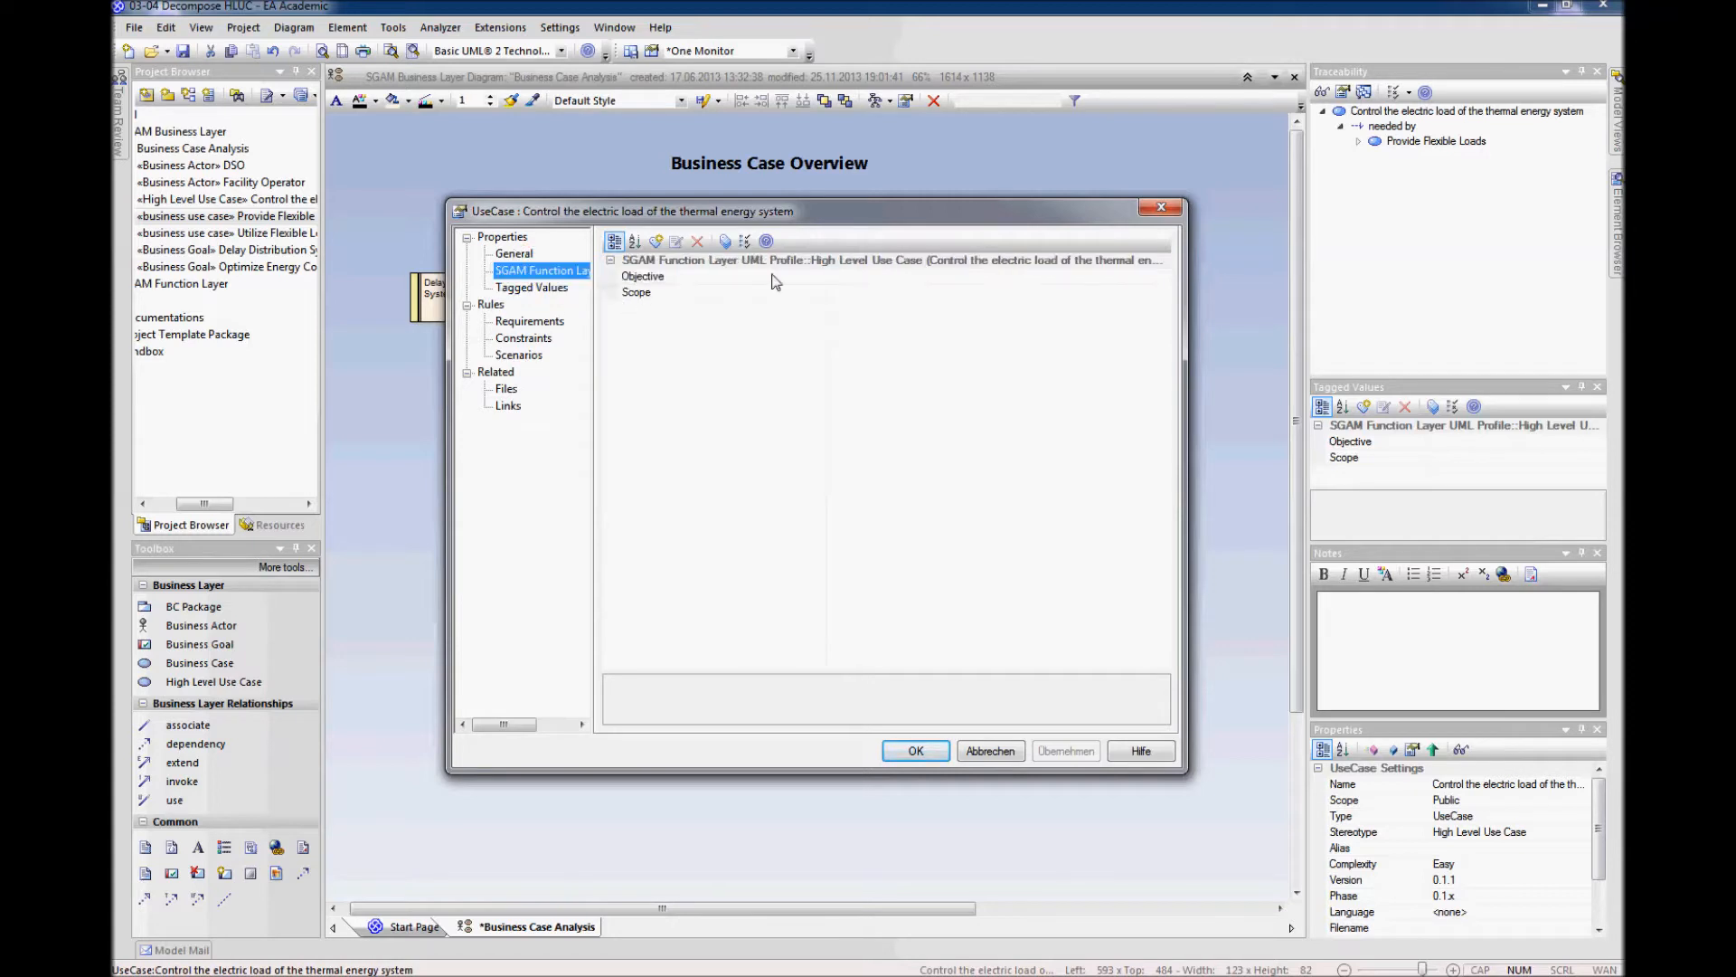
left_click(896, 278)
left_click(882, 292)
left_click(887, 275)
left_click(879, 293)
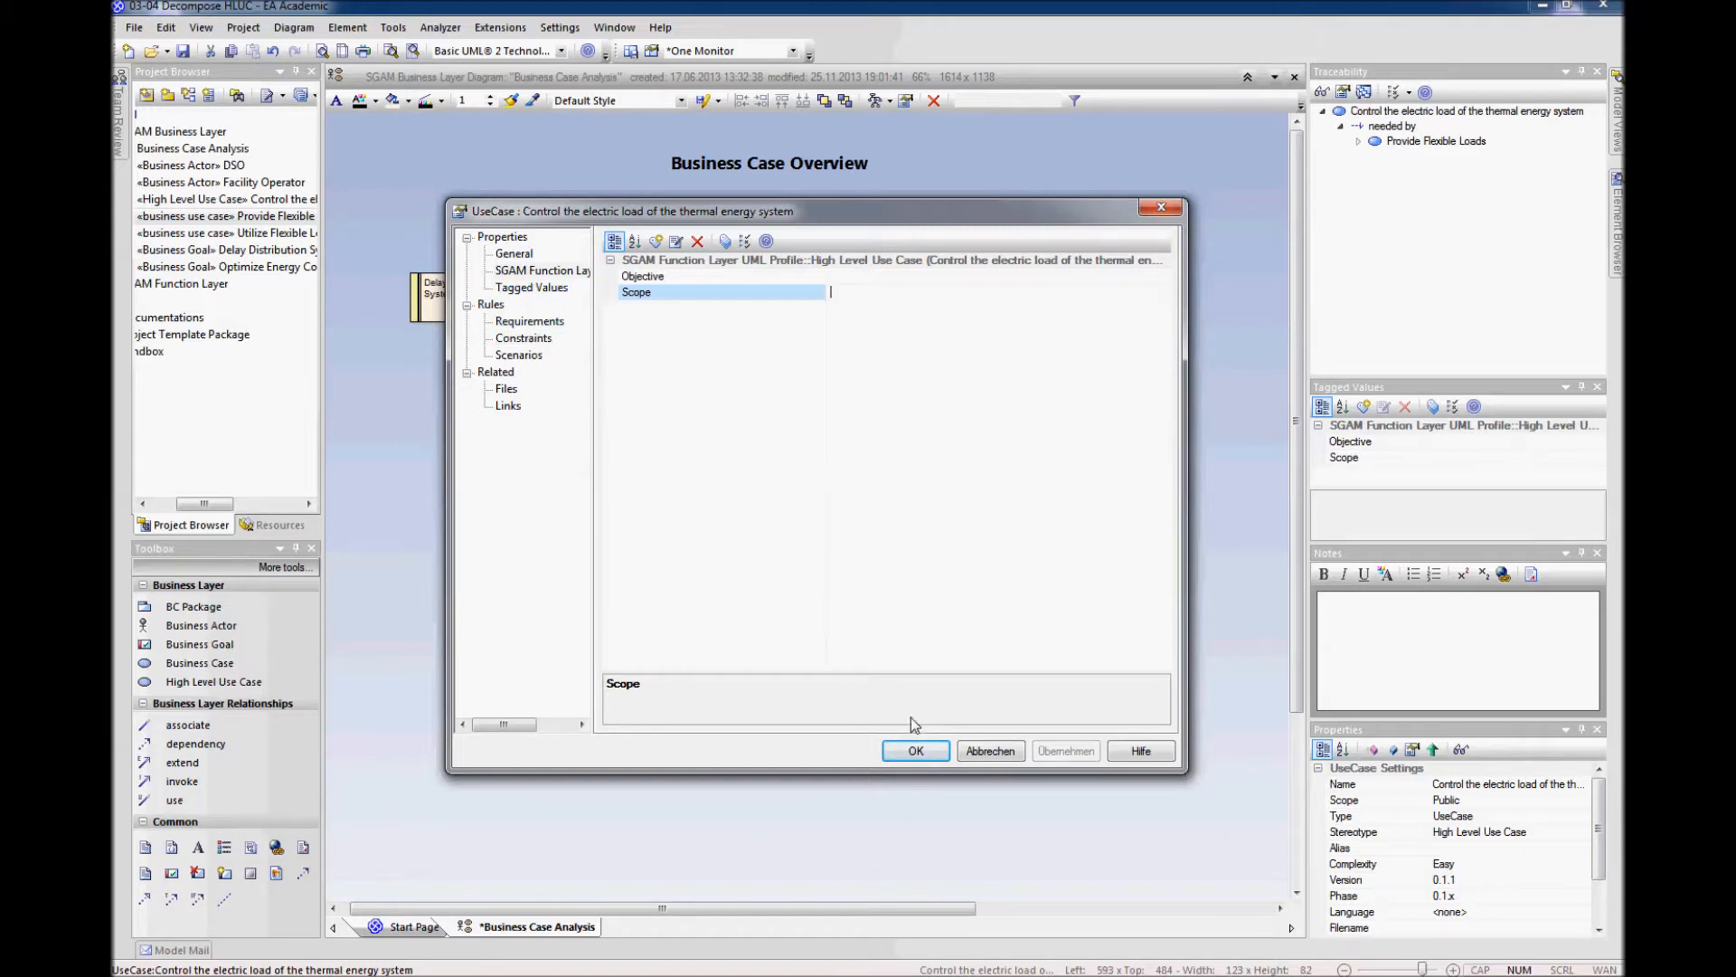
Step: Examine the use case's relationship links and linked files settings, and close its properties
left_click(929, 758)
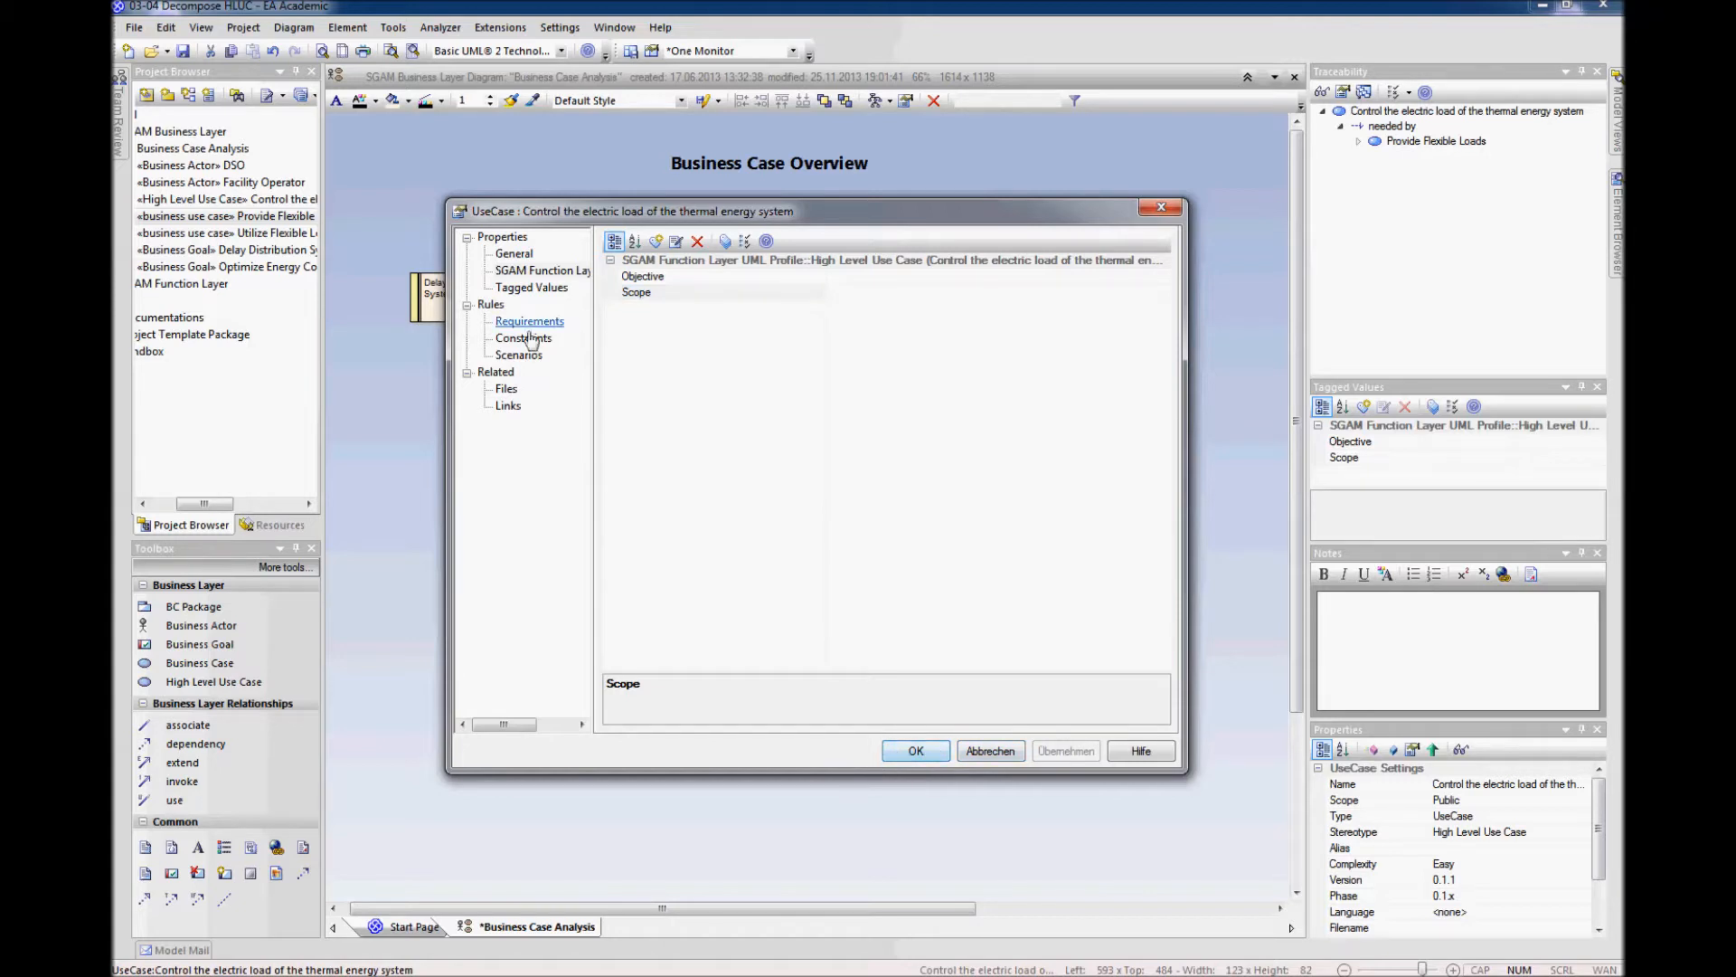
left_click(508, 406)
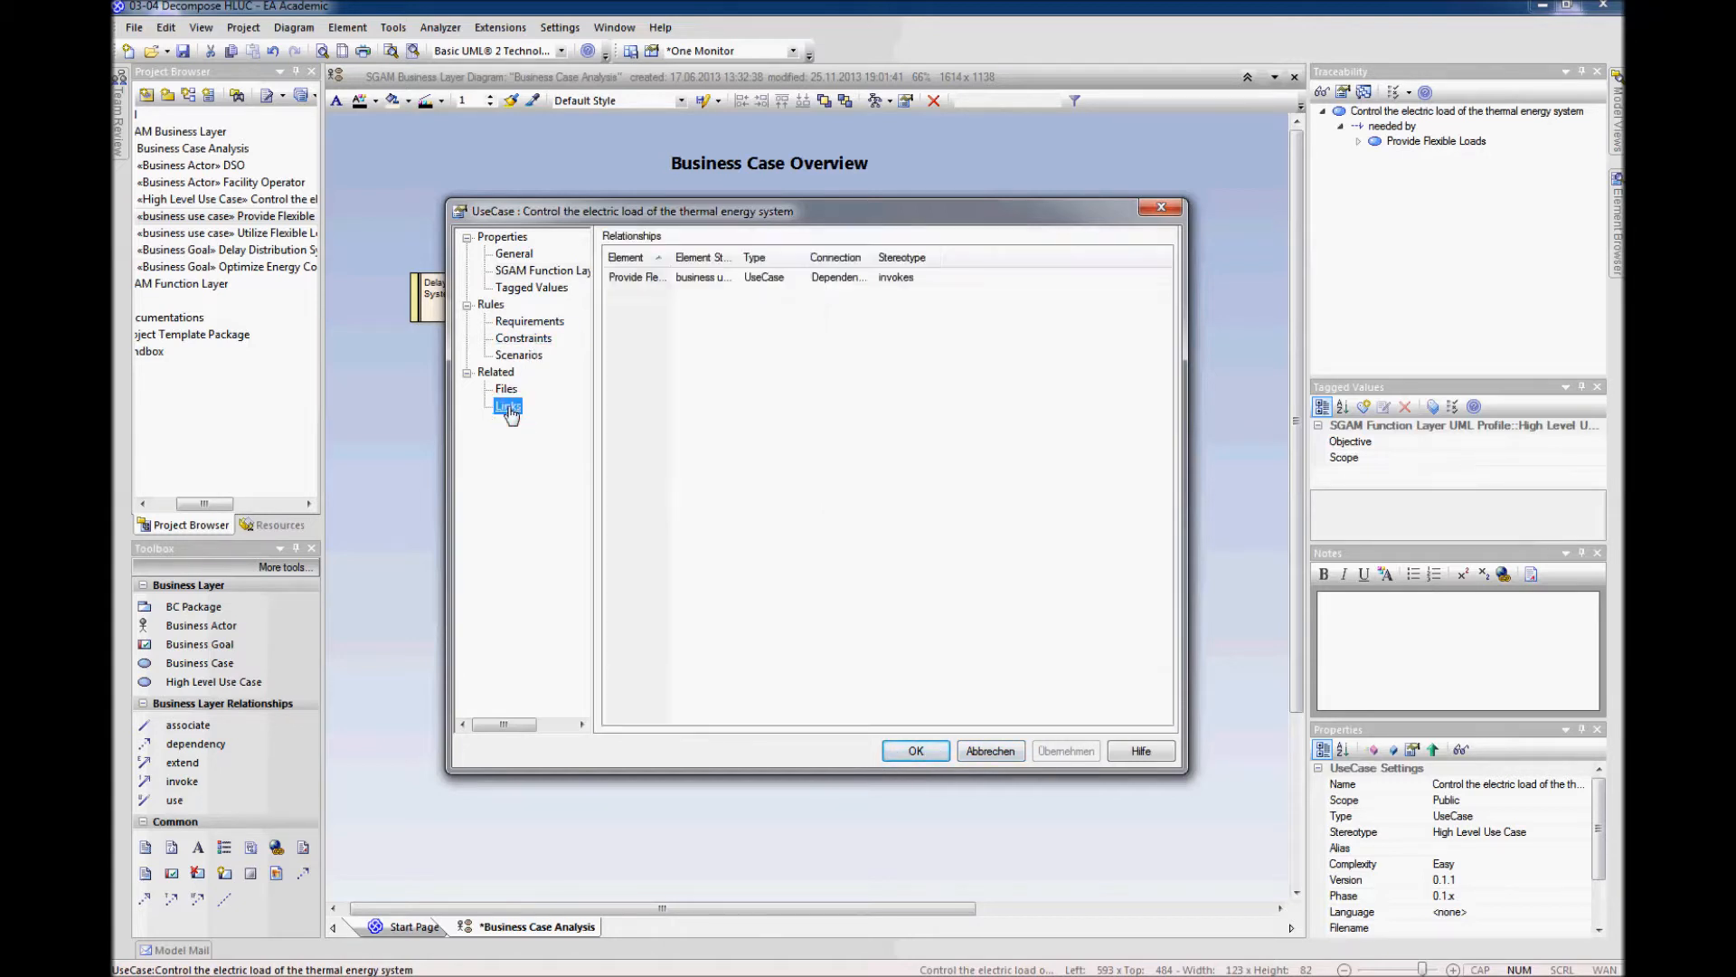
key("Up")
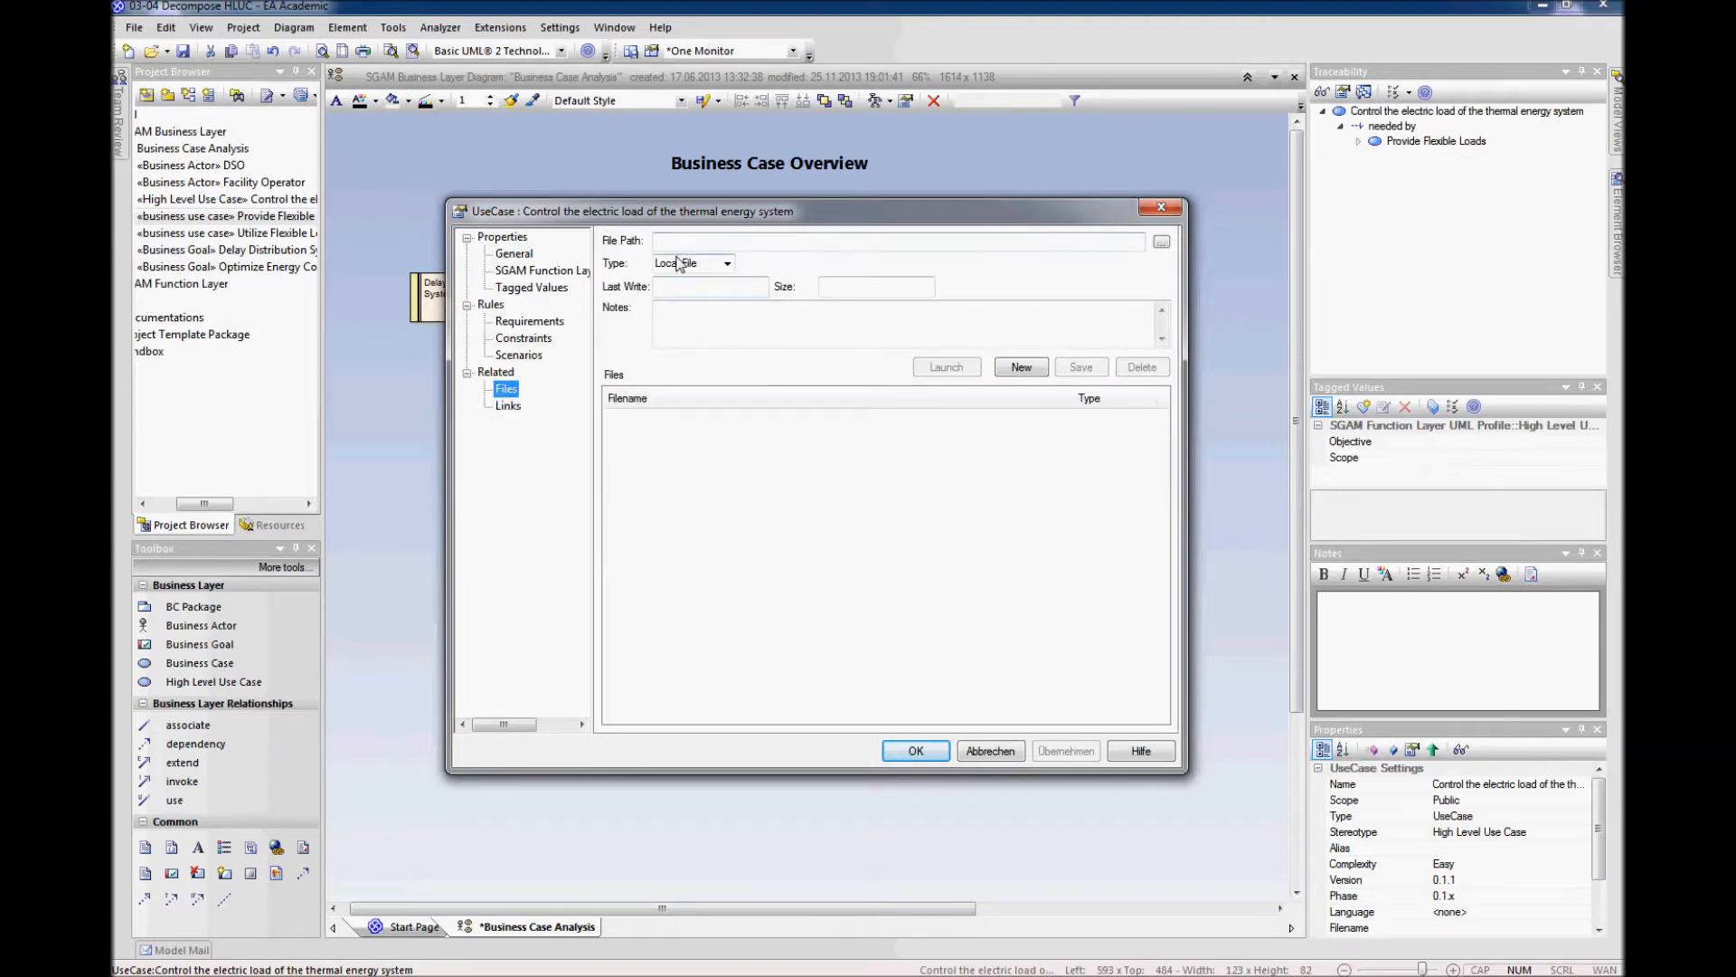
left_click(800, 445)
left_click(927, 756)
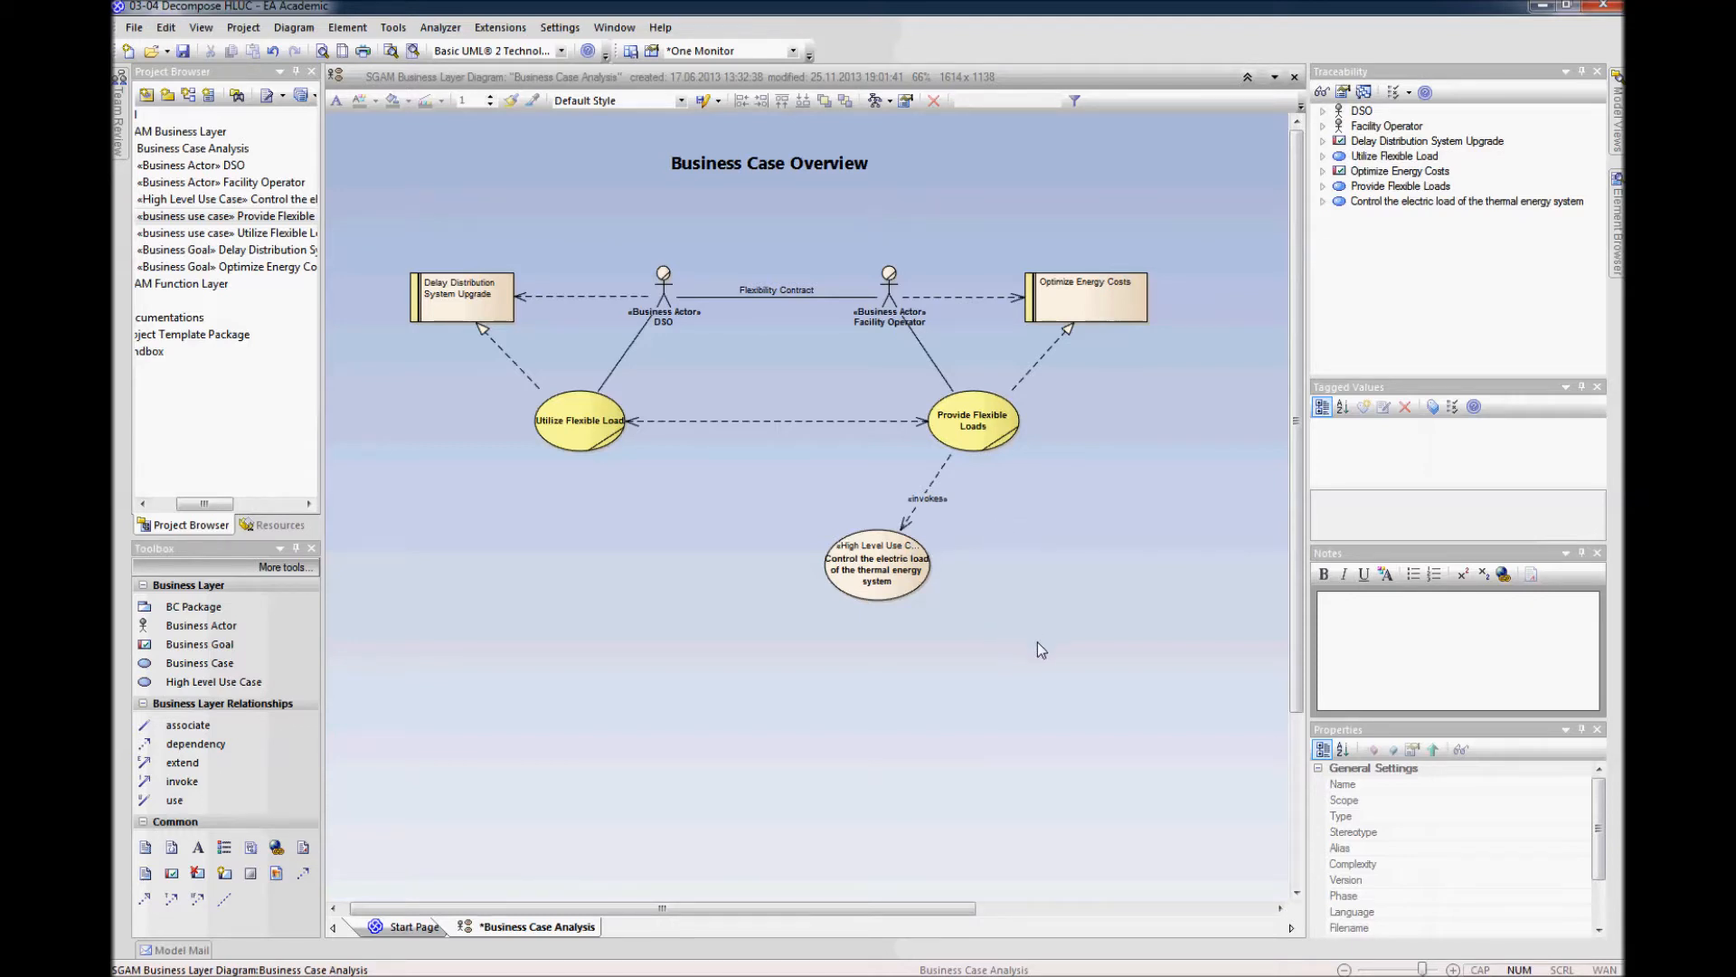
Step: Add a high level use case named E-Car charging and place it beside the thermal energy system use case
left_click(189, 683)
left_click(977, 546)
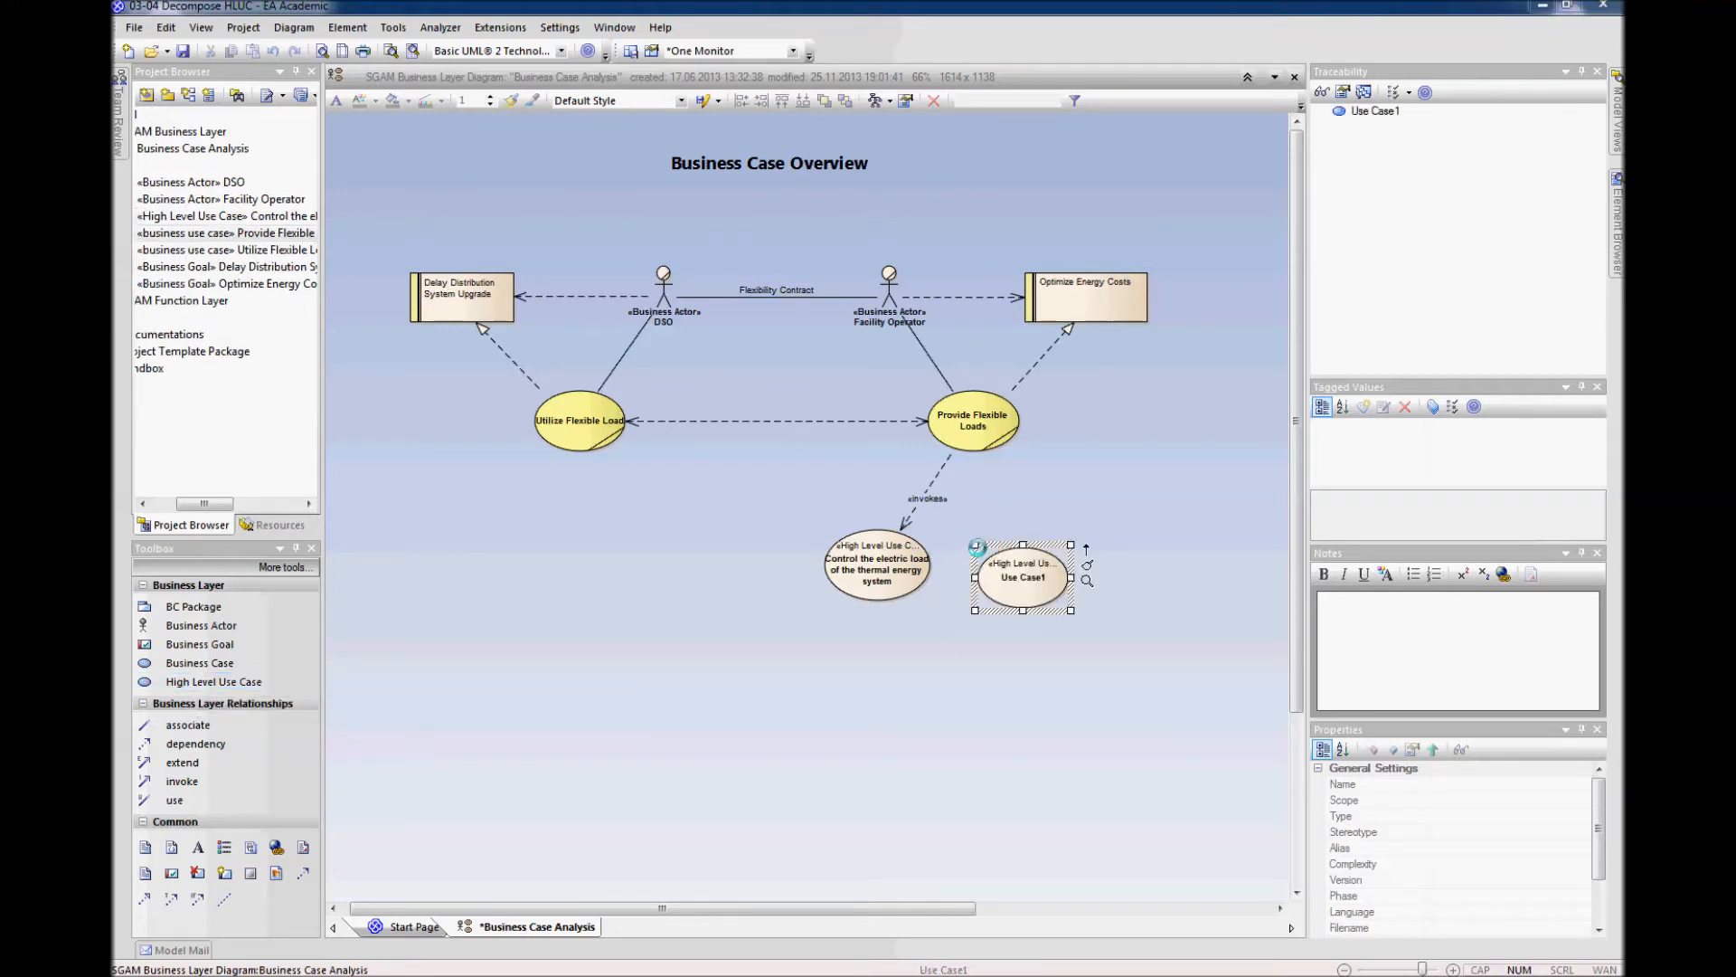
type("E-Car charging")
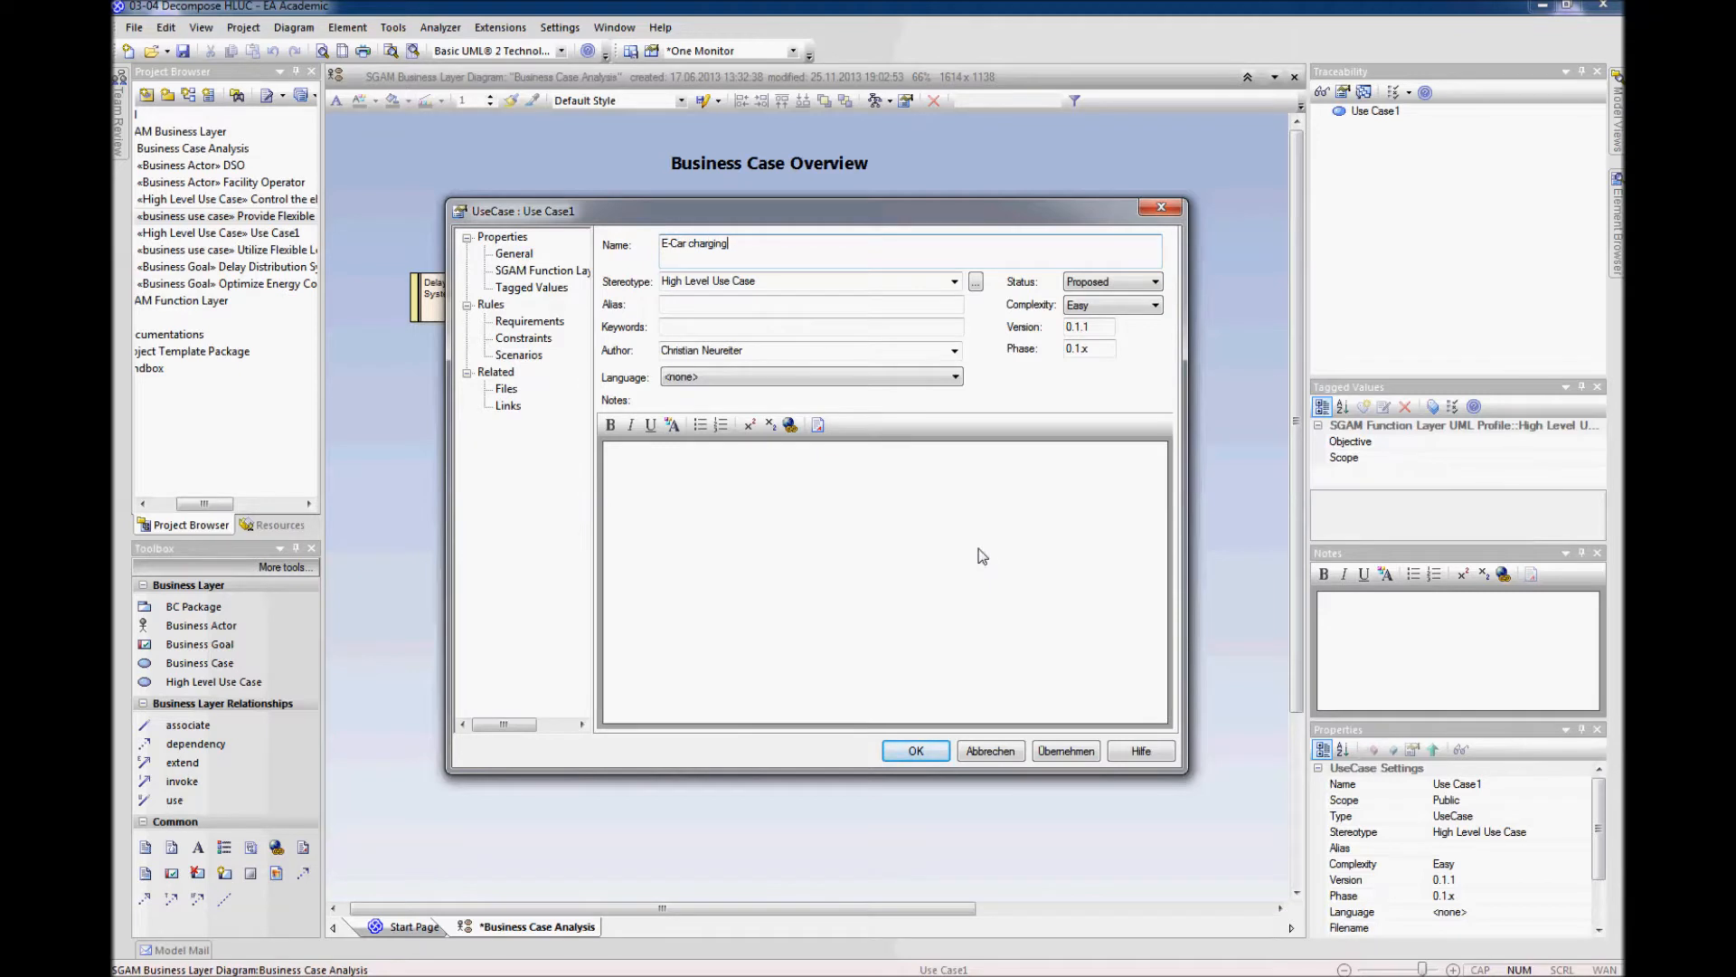
key("Return")
left_click_drag(1013, 579, 977, 563)
left_click(982, 656)
Step: Connect Provide Flexible Loads to the E-Car charging use case with an Invokes relationship and fine-tune the use case's position
left_click(984, 441)
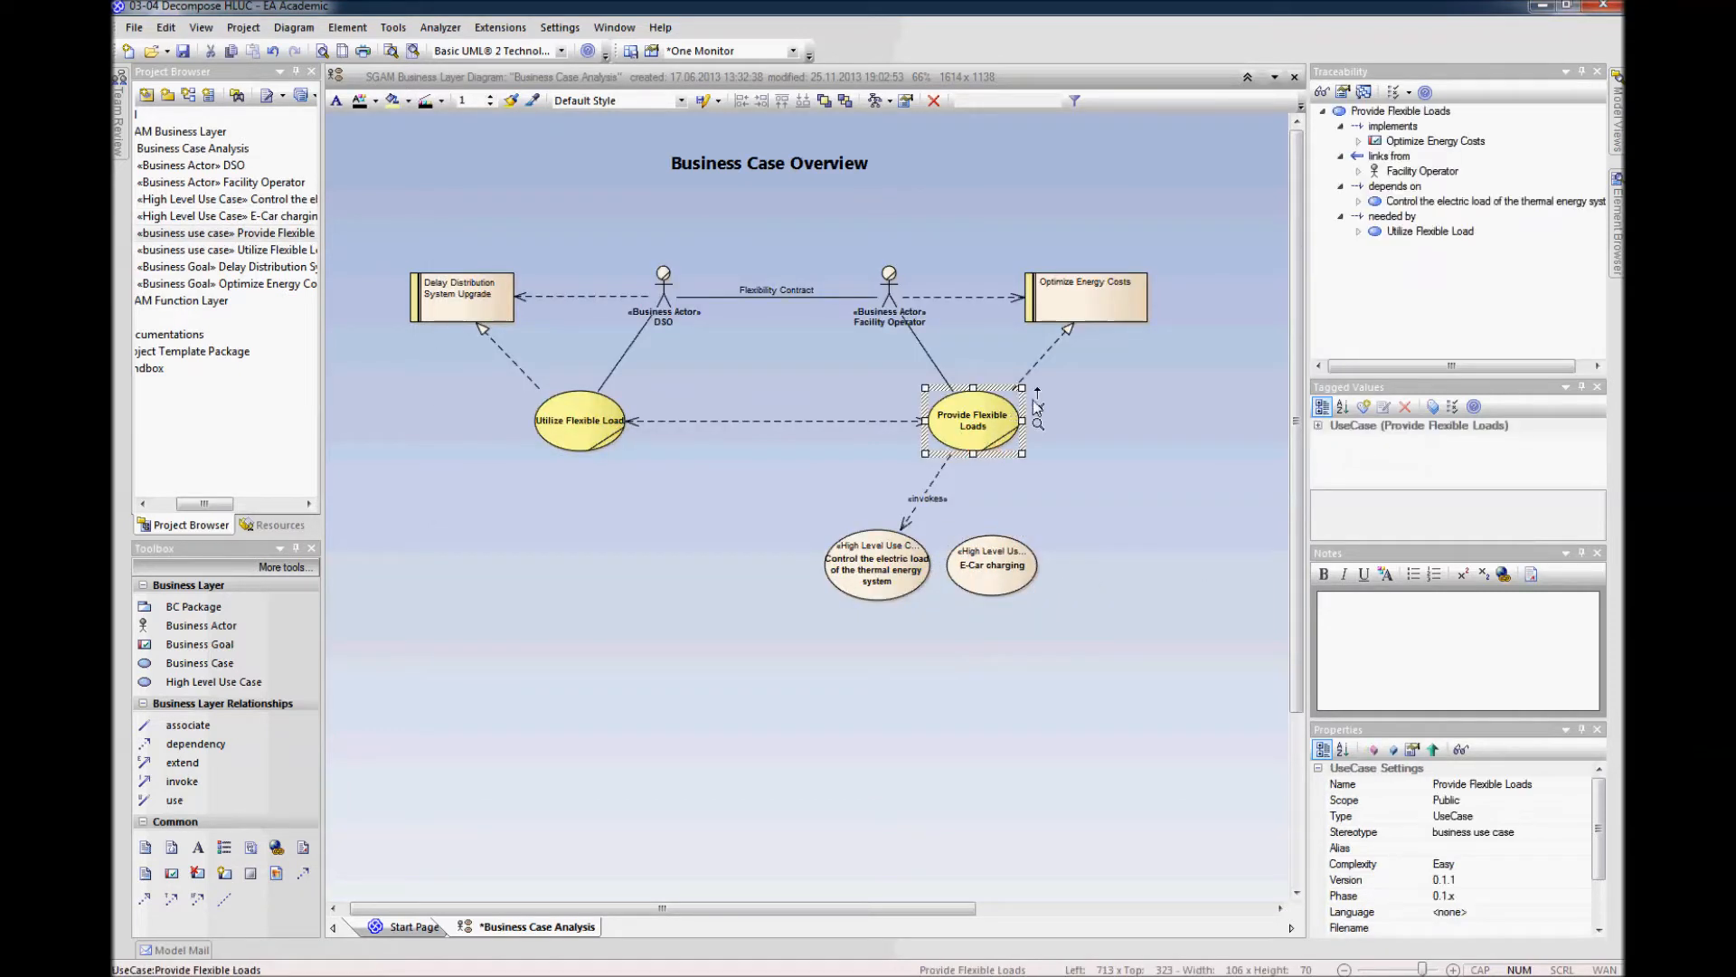
left_click_drag(1038, 390, 988, 566)
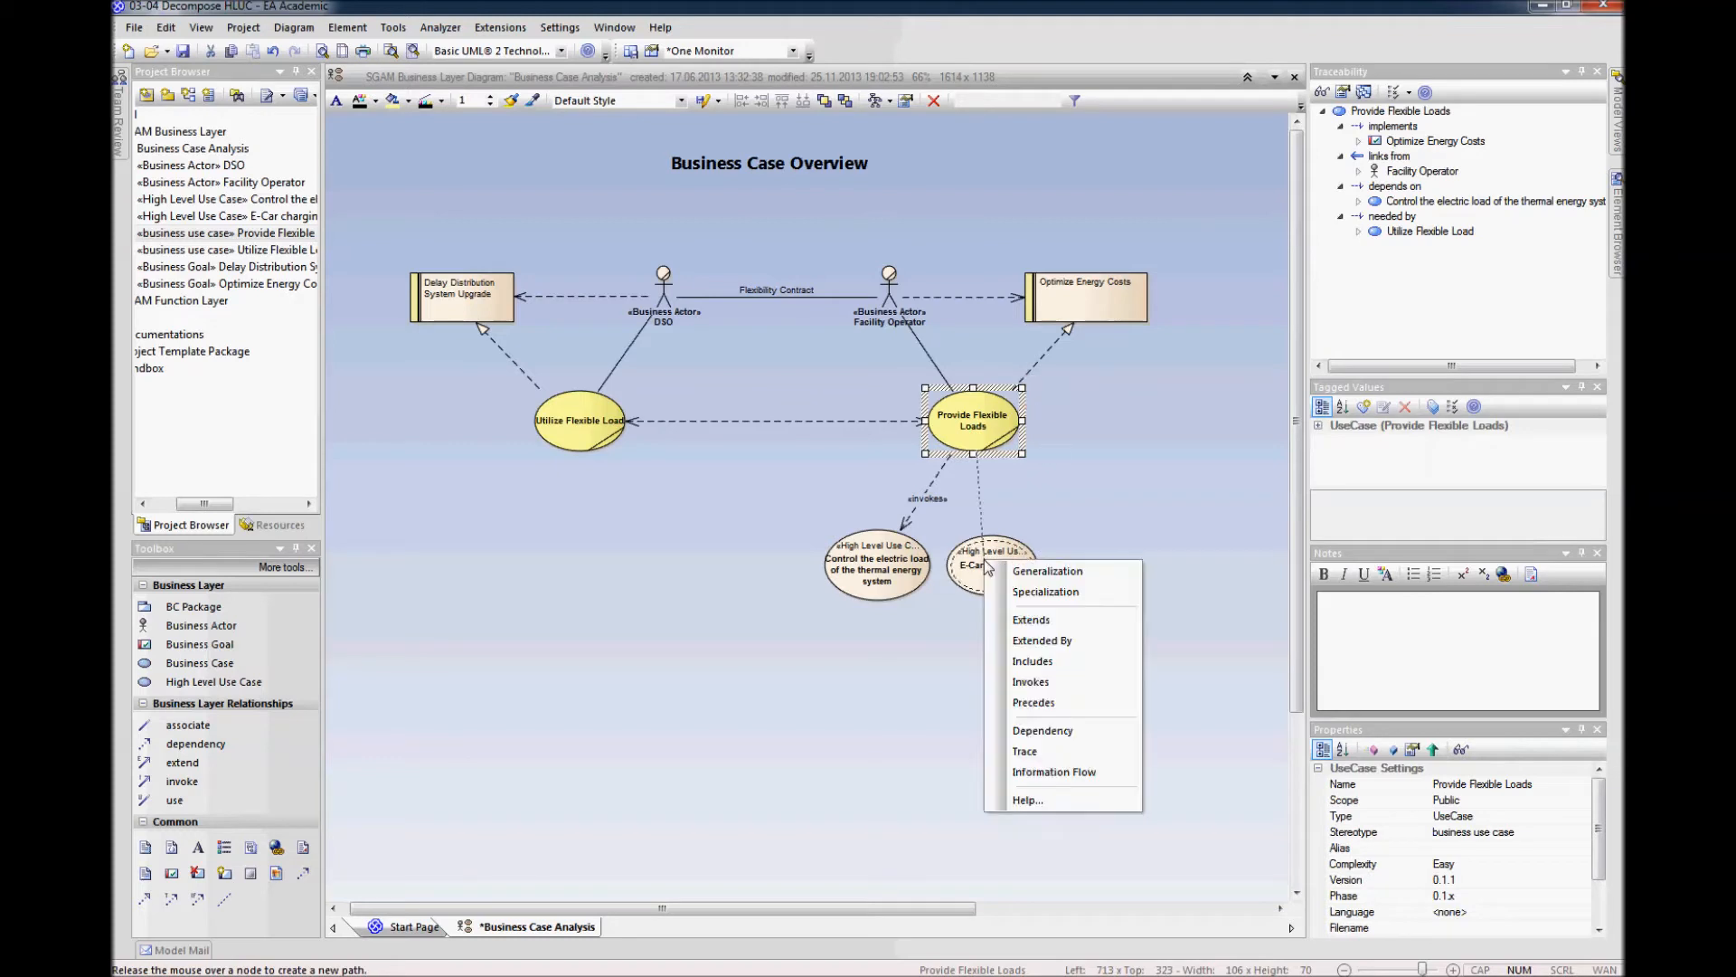
left_click(1040, 681)
left_click(994, 575)
left_click_drag(995, 576, 990, 577)
left_click(1004, 651)
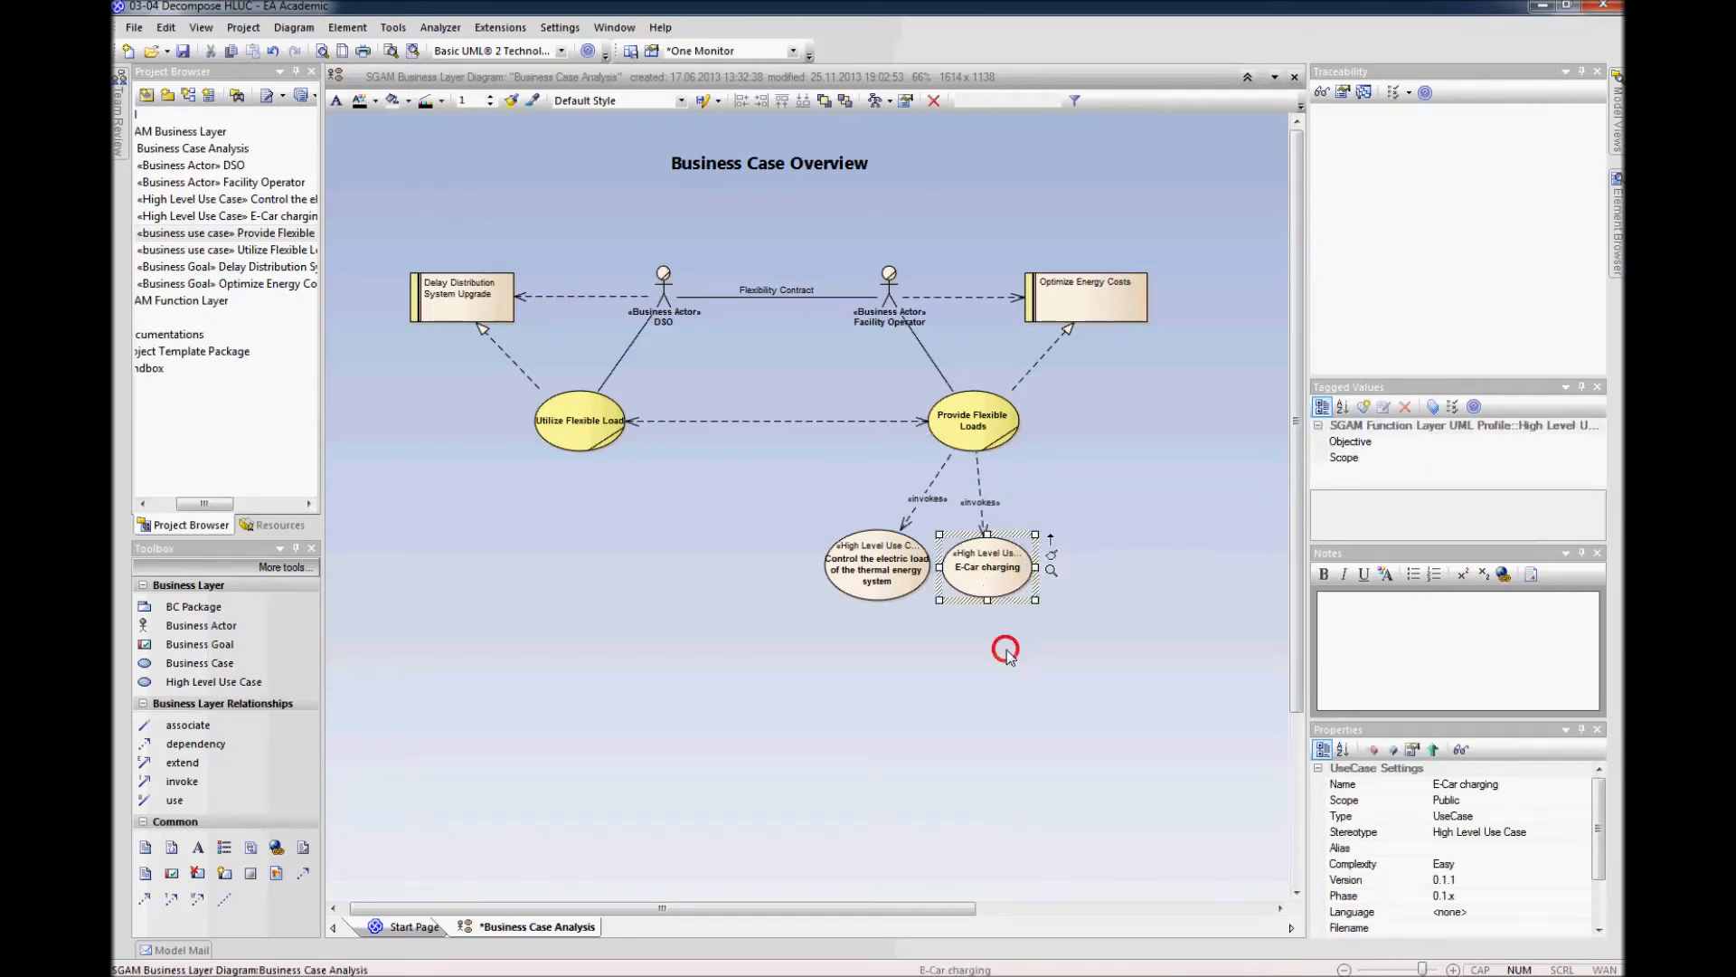
Step: Add a high level use case named Demand Response Management System and place it beside E-Car charging
left_click(1078, 562)
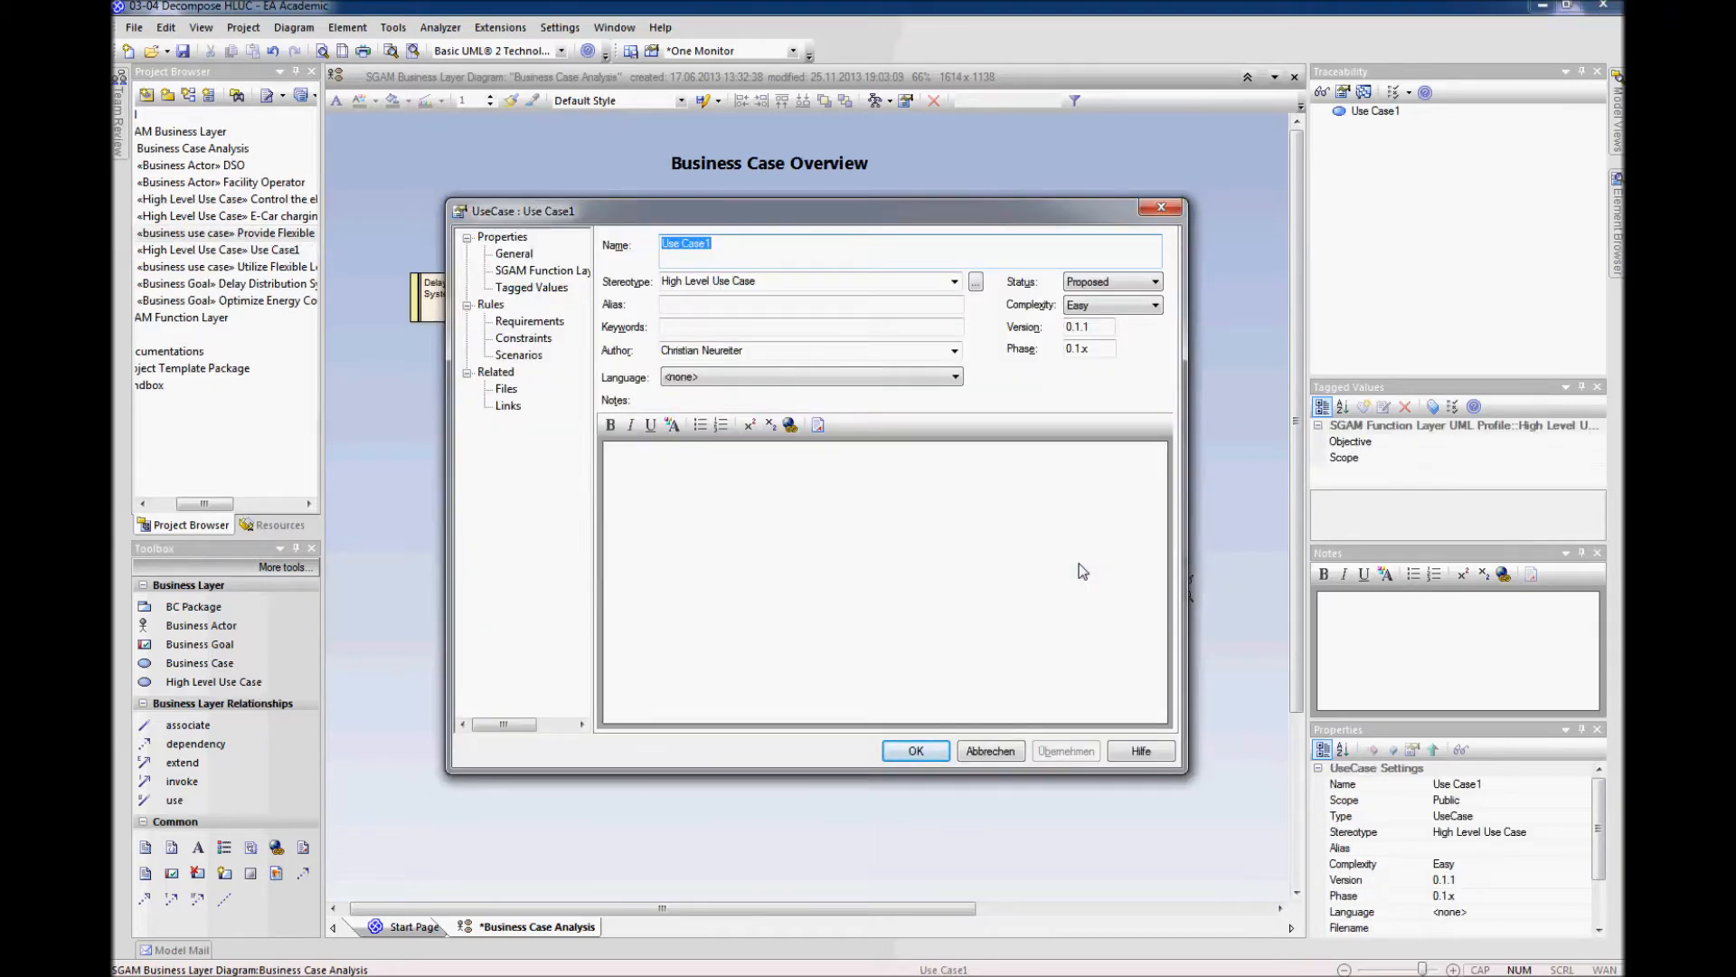
type("Dema")
type("nd RE")
type("spoinse")
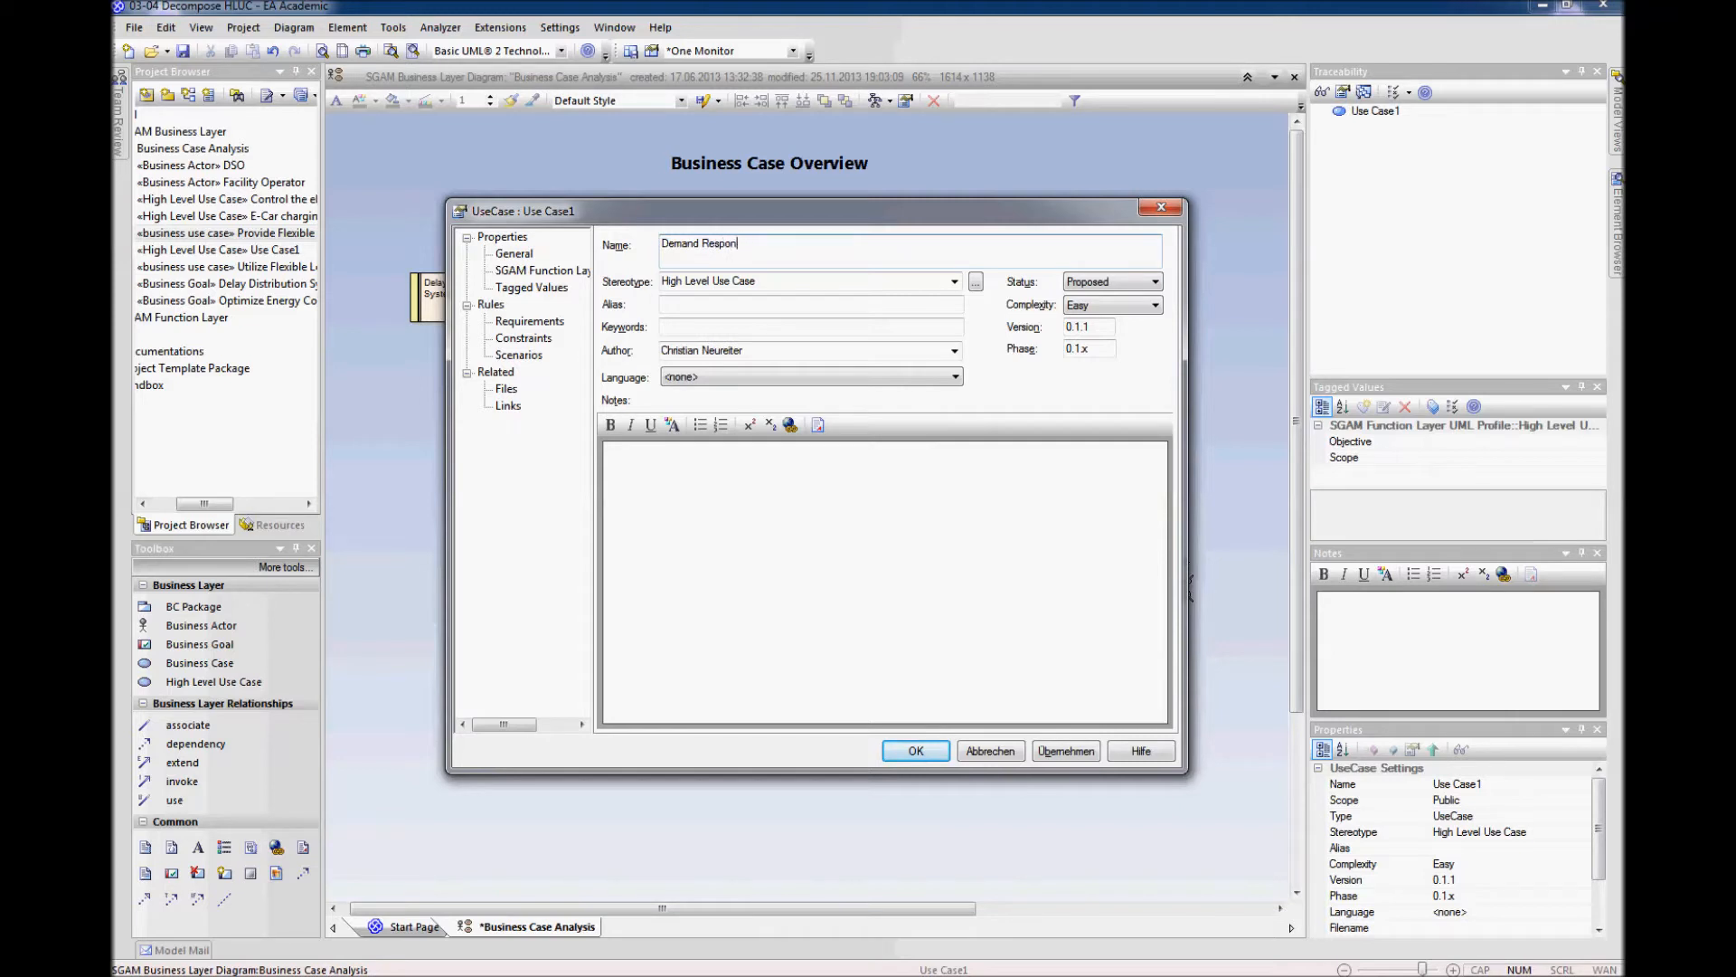
type("Management System")
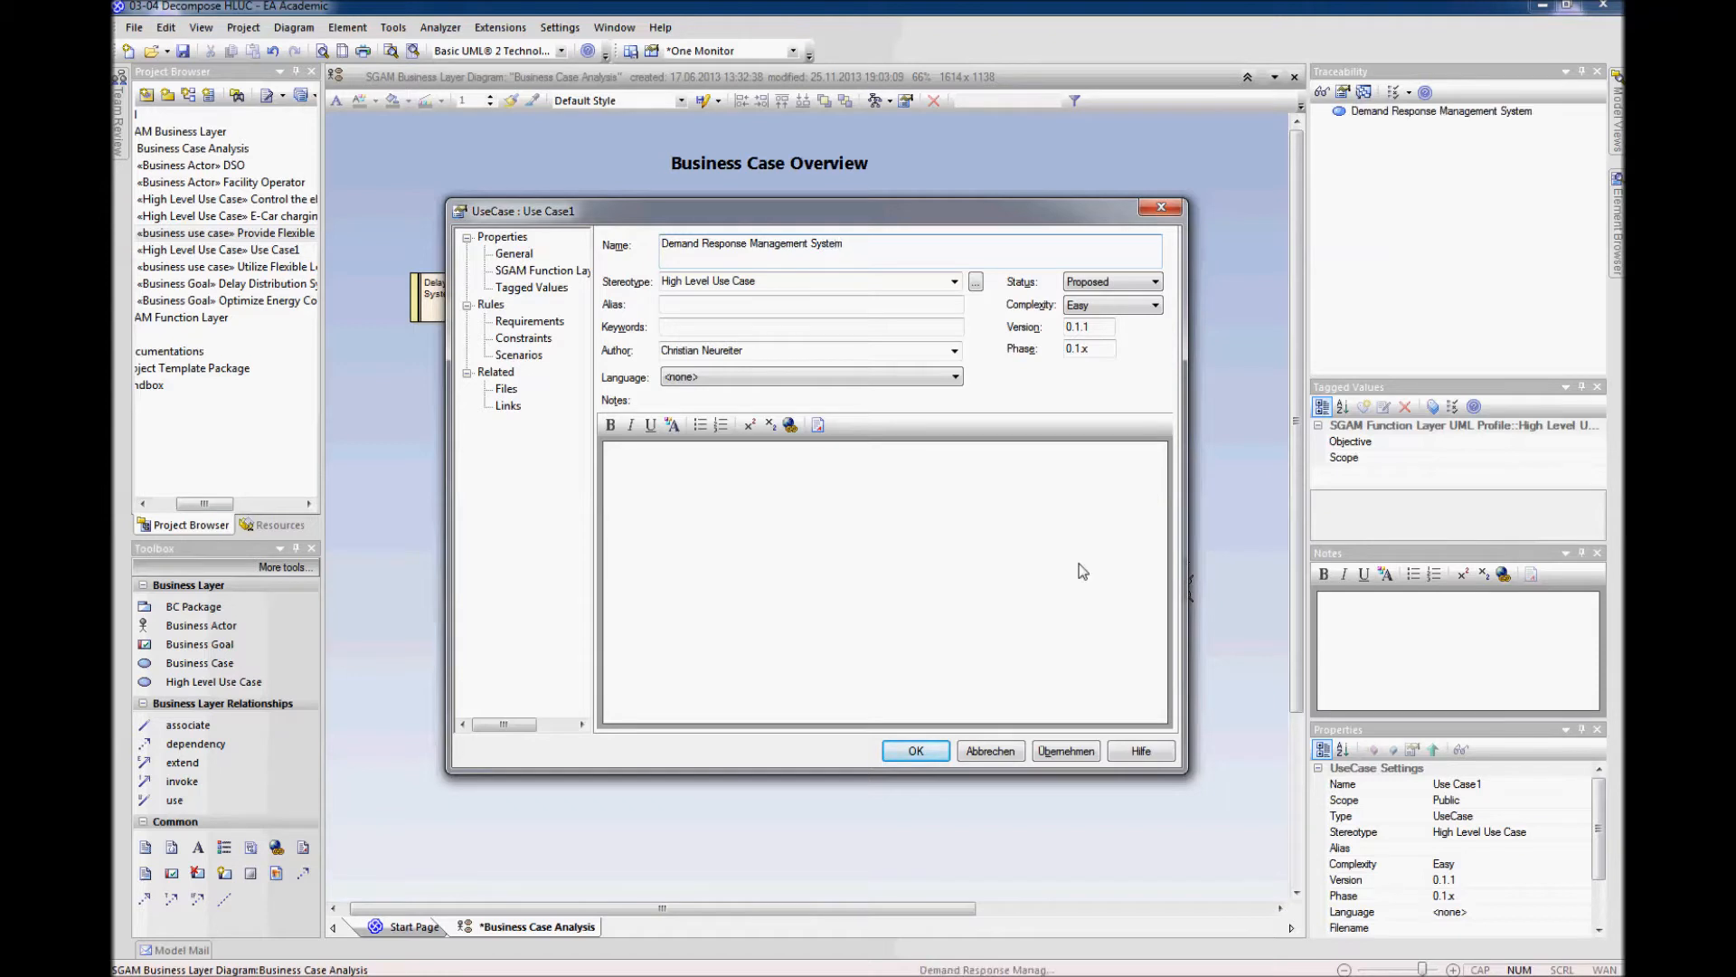
key("Return")
left_click_drag(1123, 587, 1092, 560)
left_click(1010, 525)
Step: Connect Provide Flexible Loads to the Demand Response Management System use case with an Invokes relationship
left_click(1006, 434)
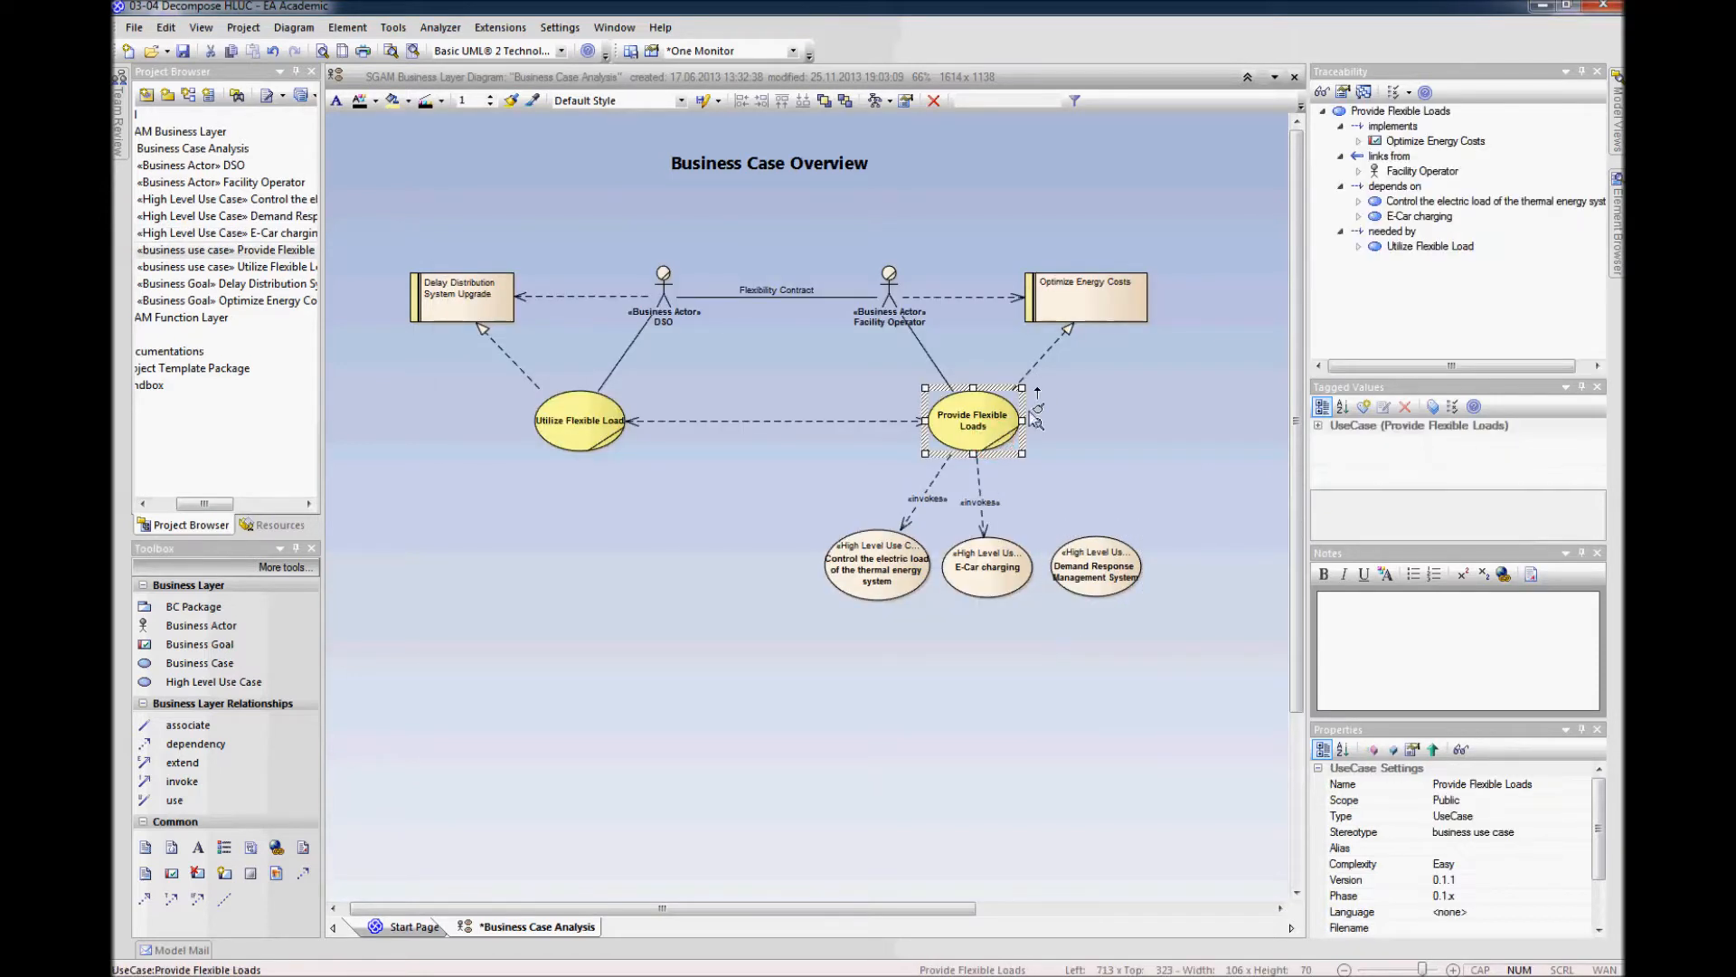
left_click_drag(1038, 391, 1089, 549)
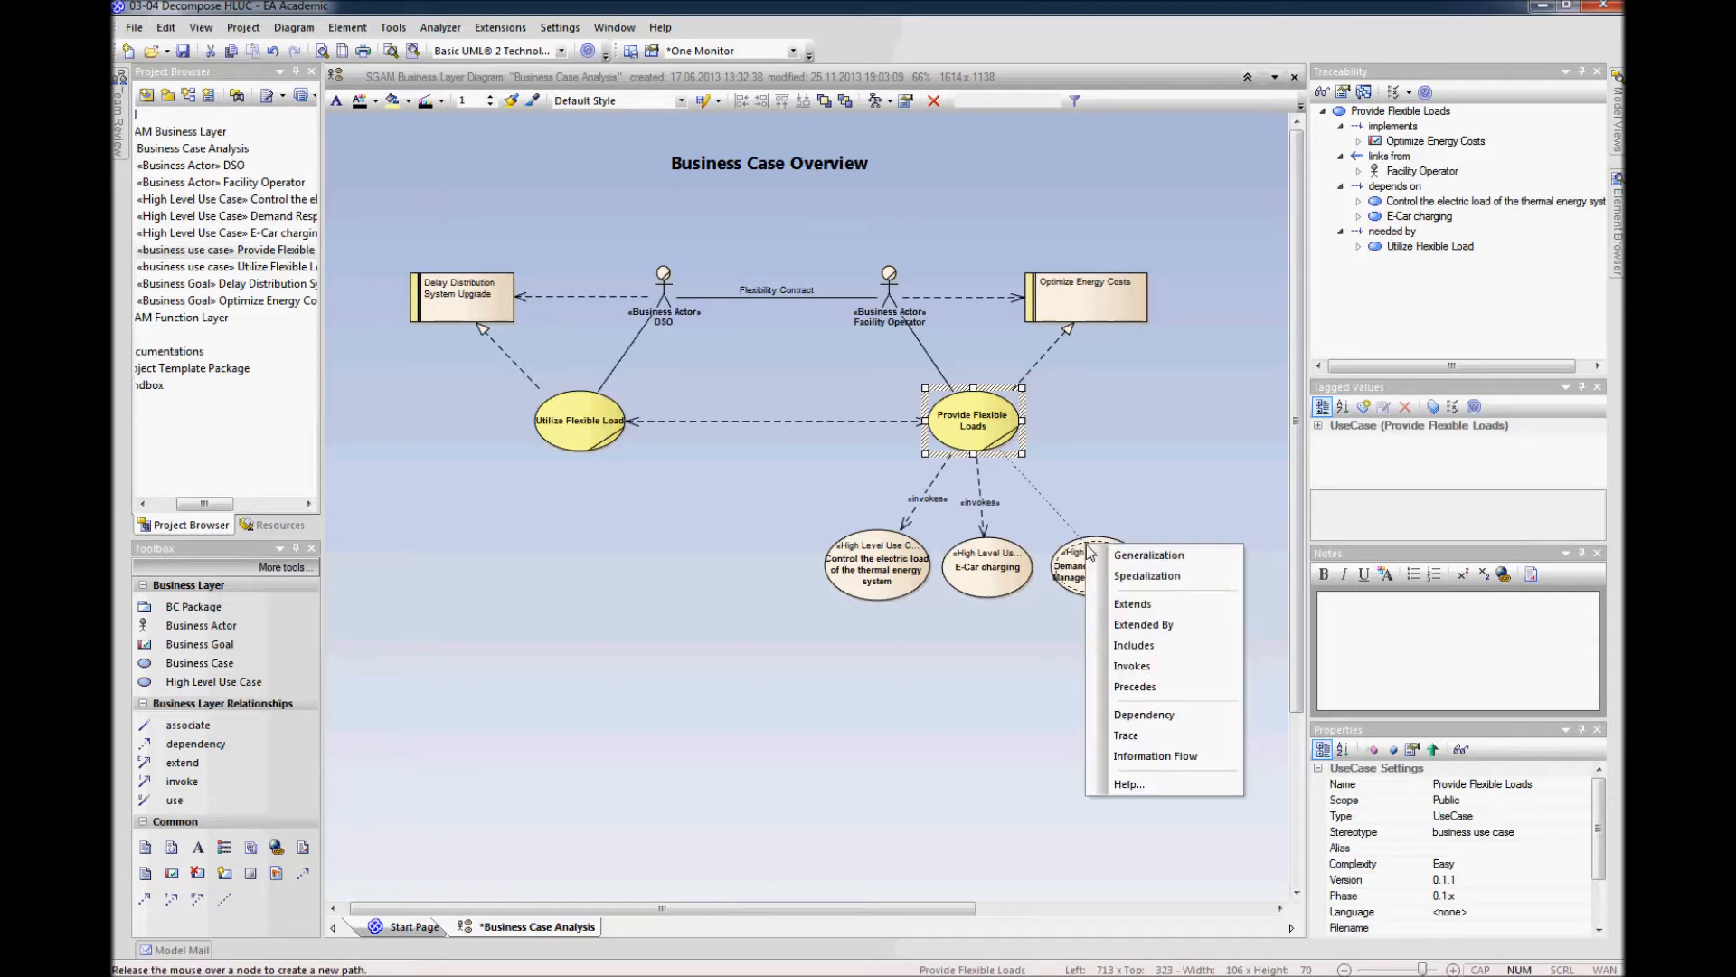
left_click(1132, 666)
left_click(1019, 464)
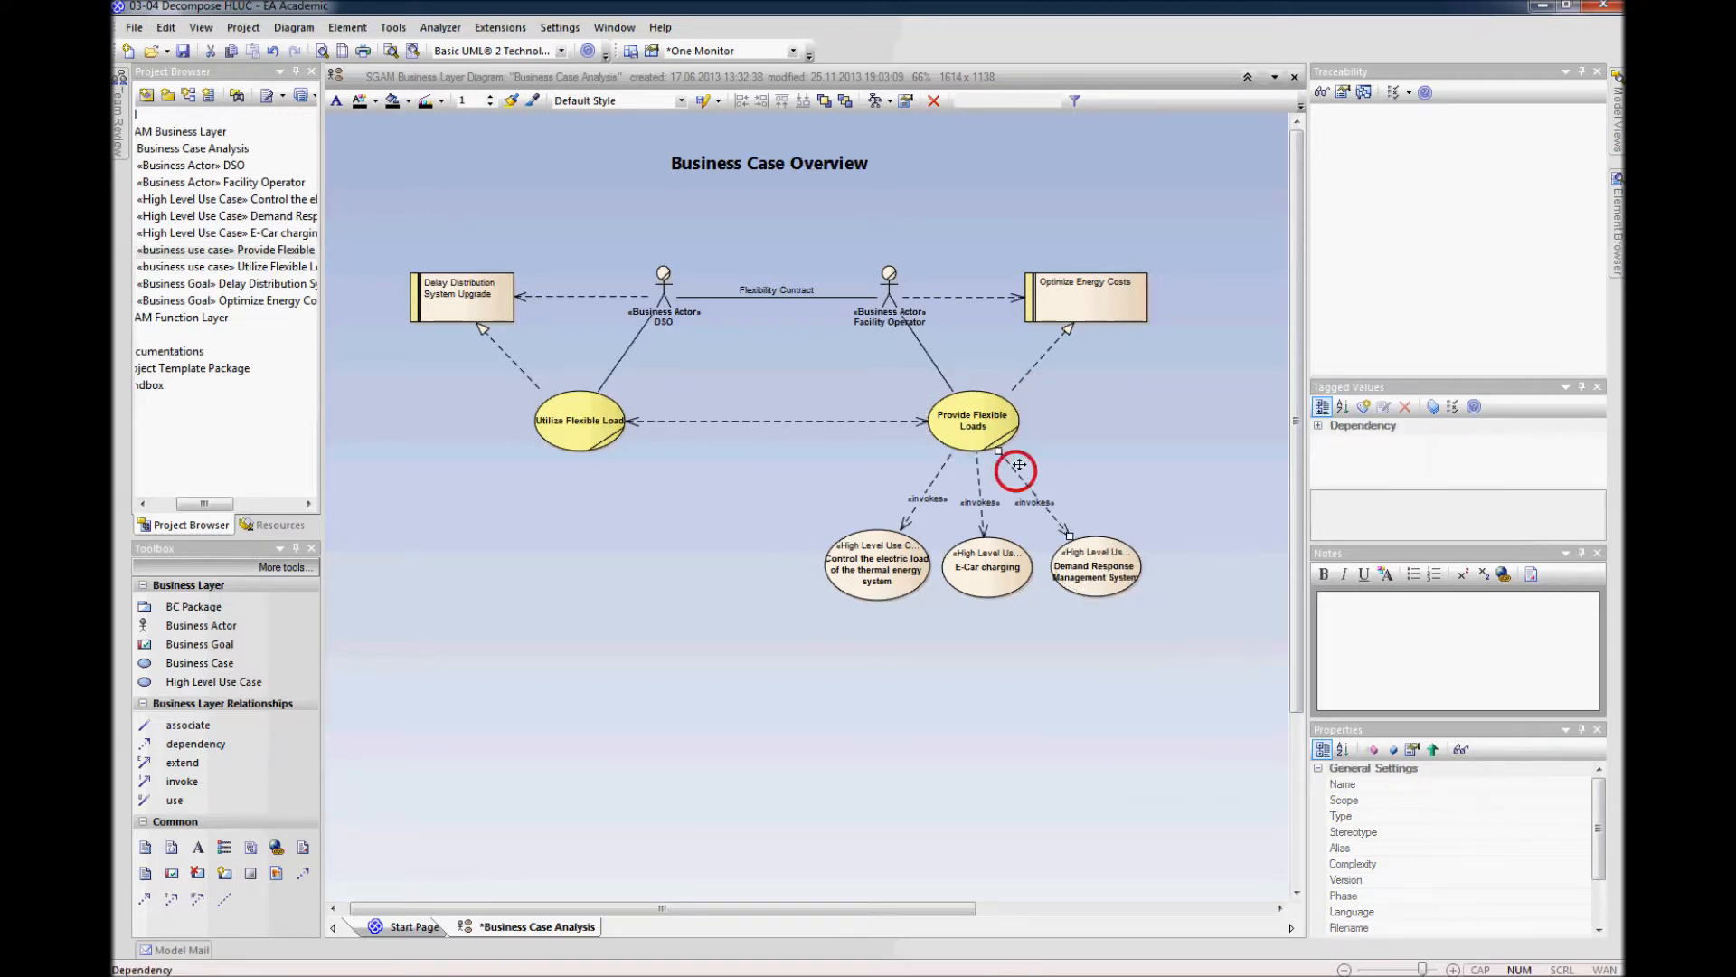
left_click(1143, 431)
Step: Adjust the positions of the high level use cases to space them evenly below Provide Flexible Loads
left_click_drag(918, 571, 902, 575)
left_click(974, 575)
left_click_drag(1105, 576, 1110, 576)
left_click(1104, 633)
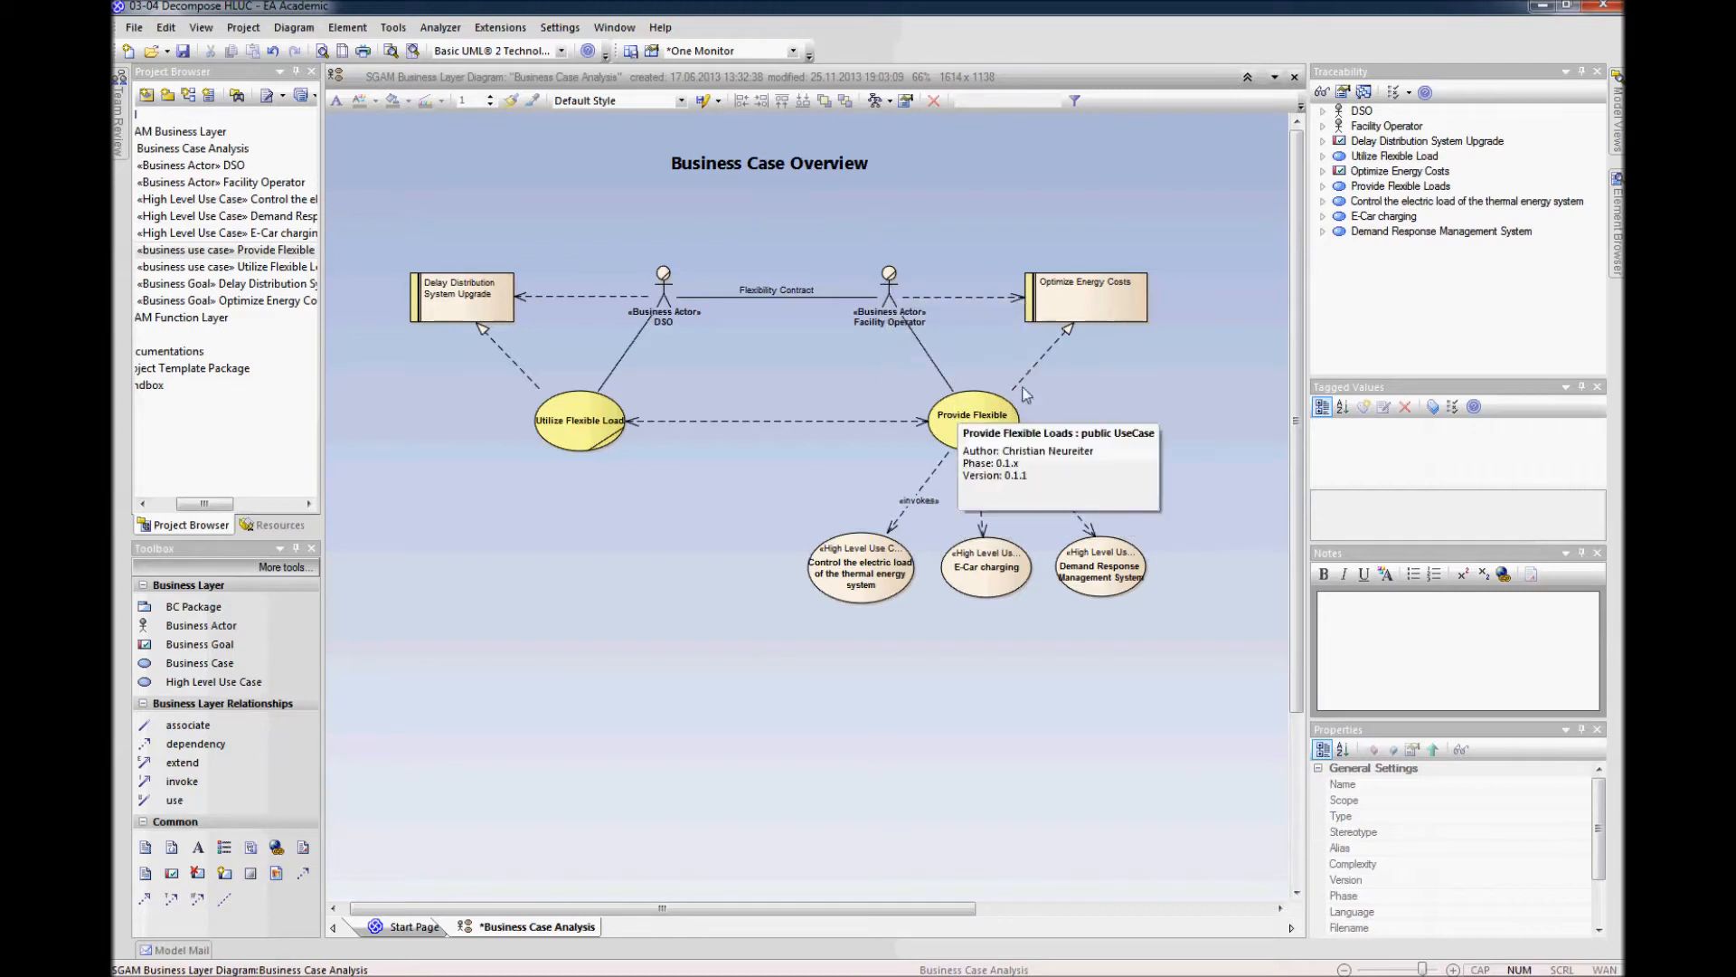
left_click(1151, 384)
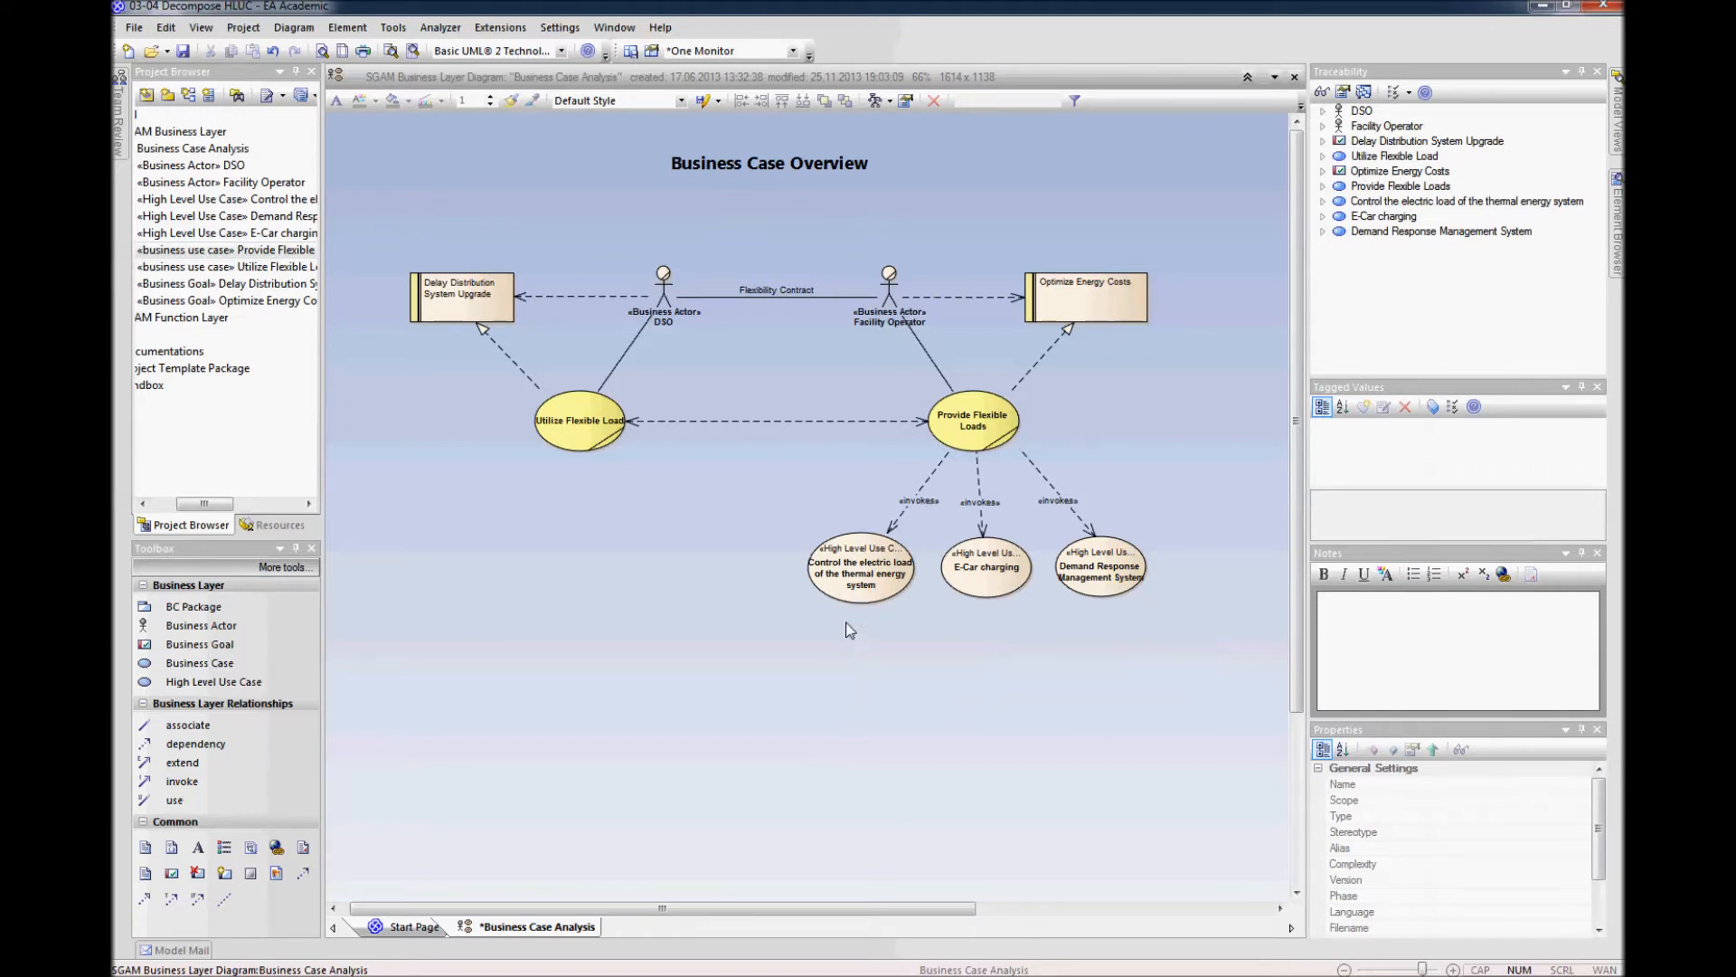
left_click_drag(832, 908, 825, 913)
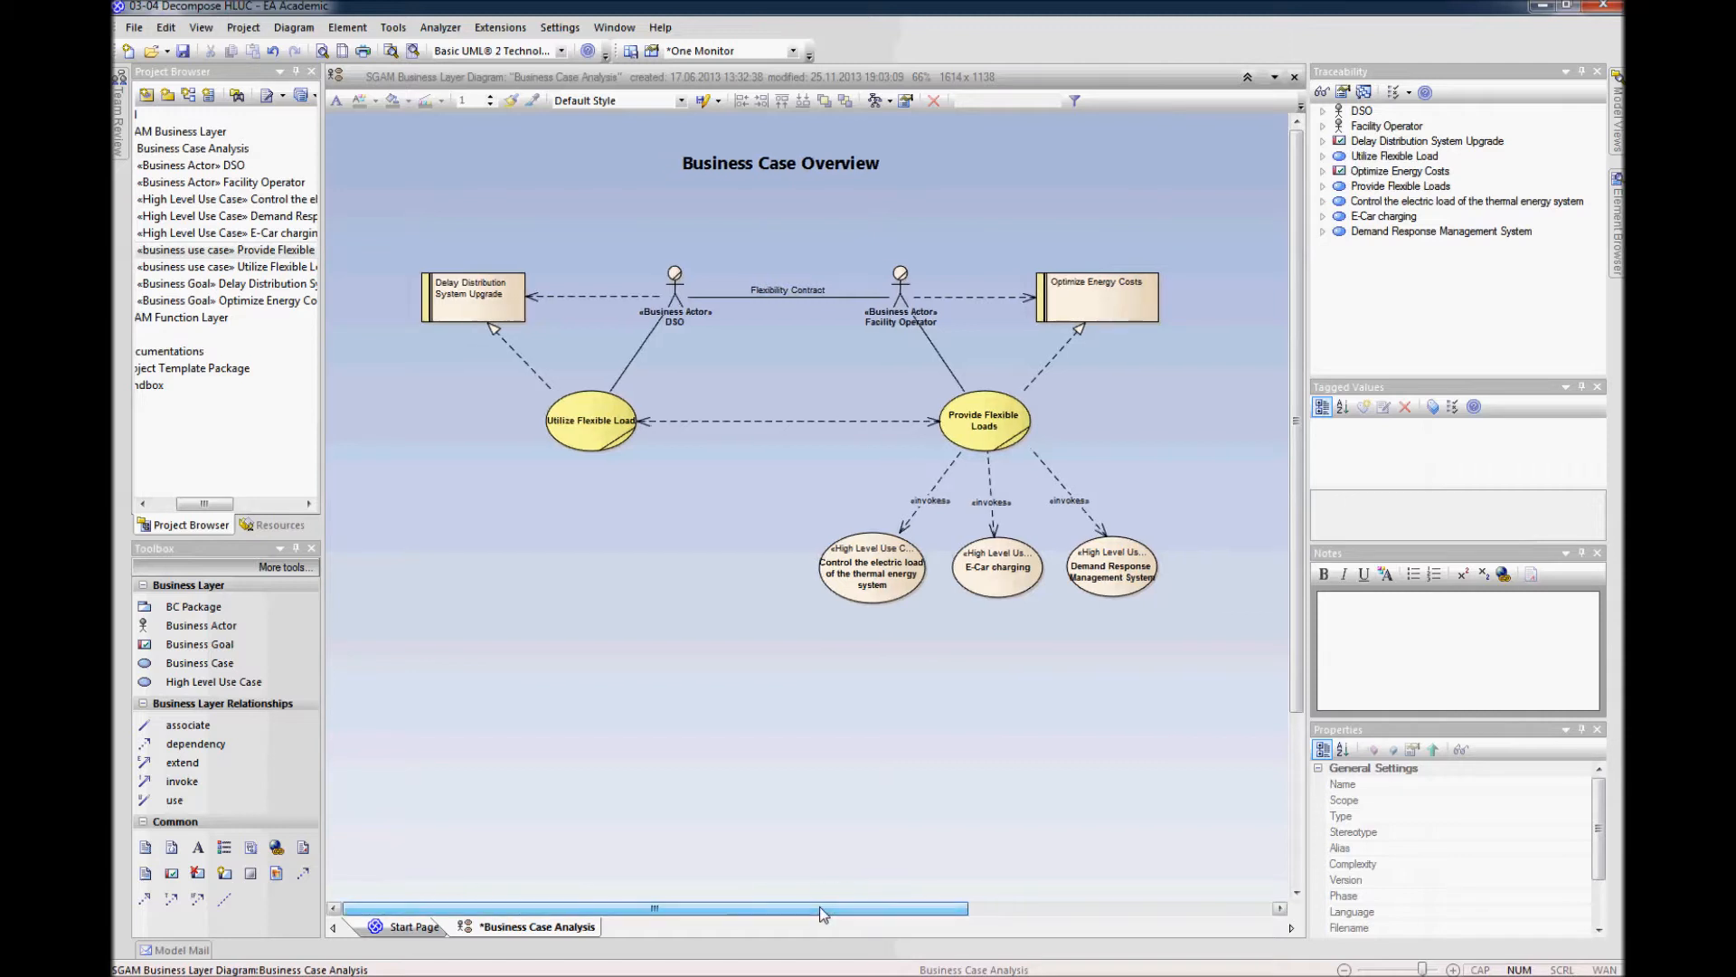
left_click(762, 909)
mouse_move(762, 911)
left_mouse_down()
mouse_move(796, 910)
mouse_move(759, 910)
left_mouse_up()
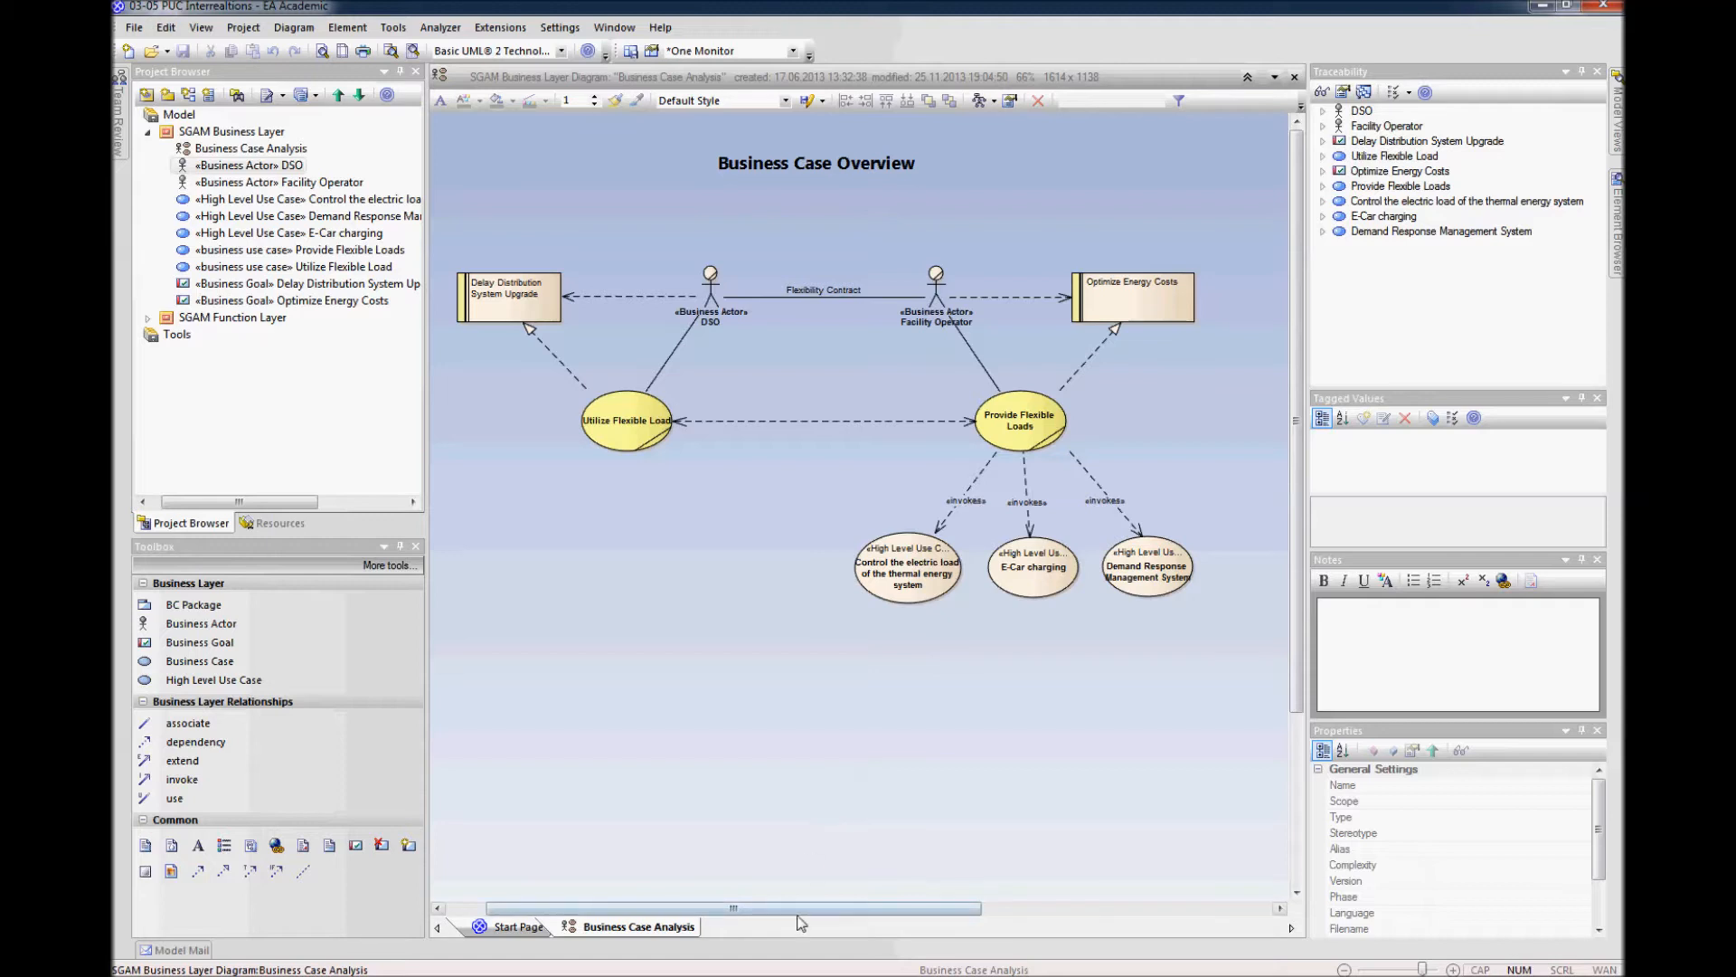
left_click_drag(795, 907, 768, 902)
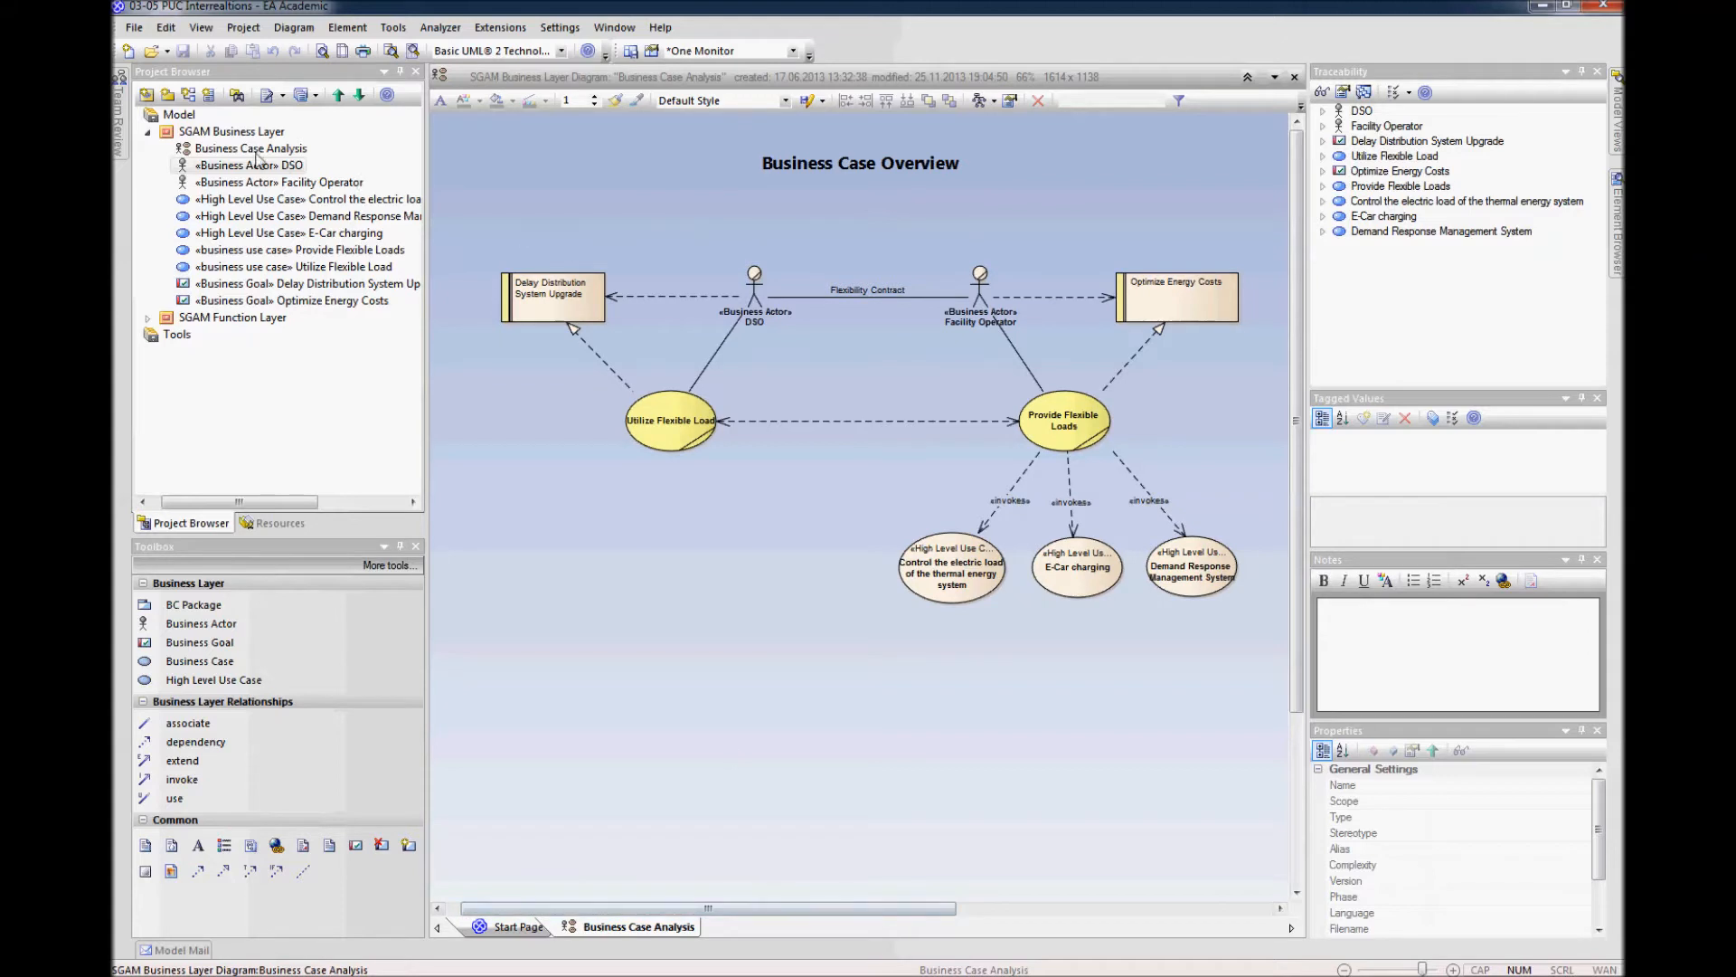
Step: Add a package named Business Actors under SGAM Business Layer without an automatic diagram
left_click(237, 133)
left_click(169, 95)
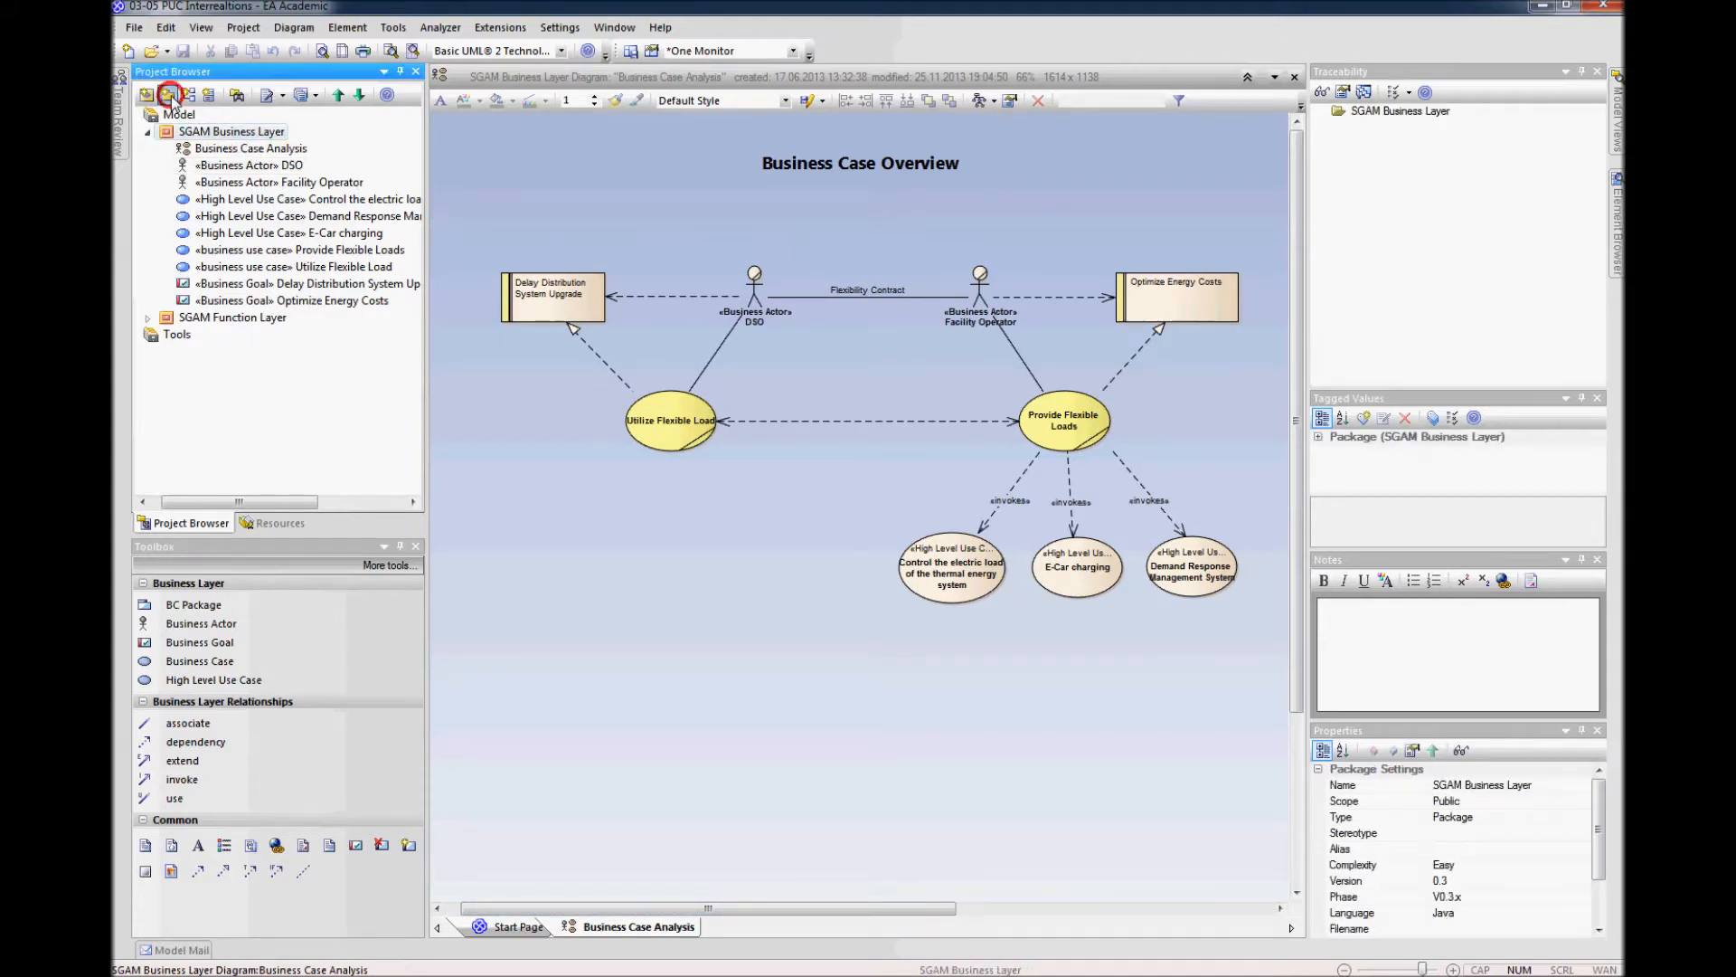
type("Busine")
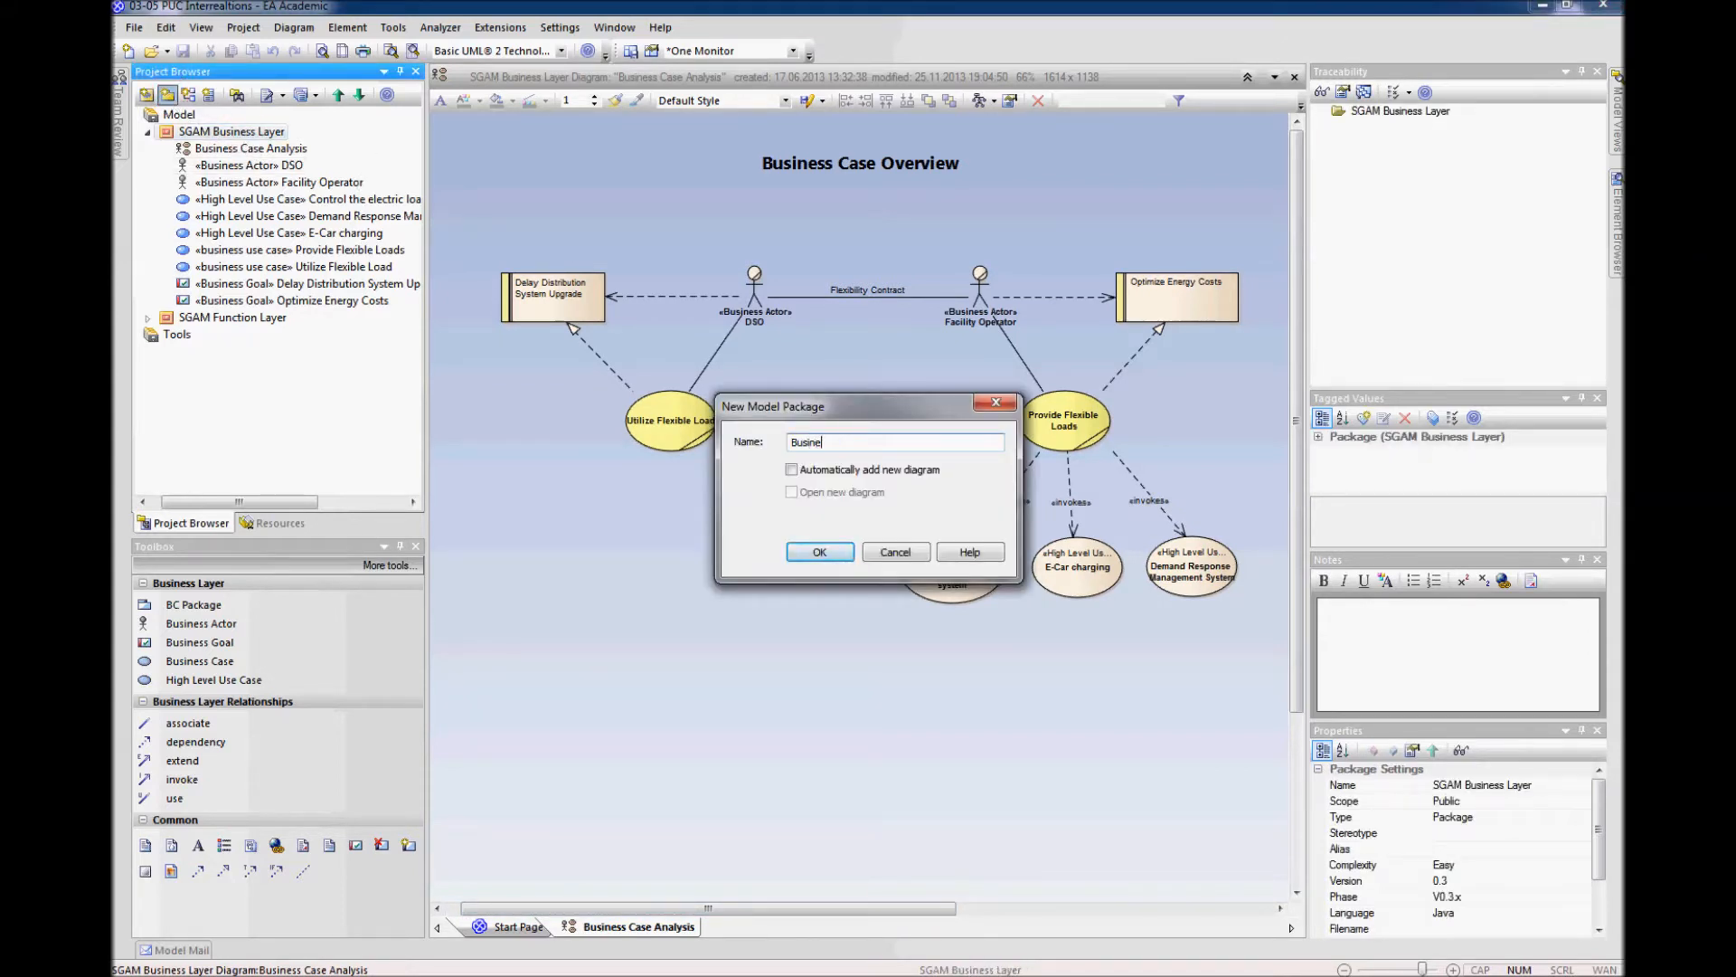
type("ss Actors")
key("Return")
Step: Move the two business goals and the DSO and Facility Operator actors into the Business Actors package
left_click(192, 134)
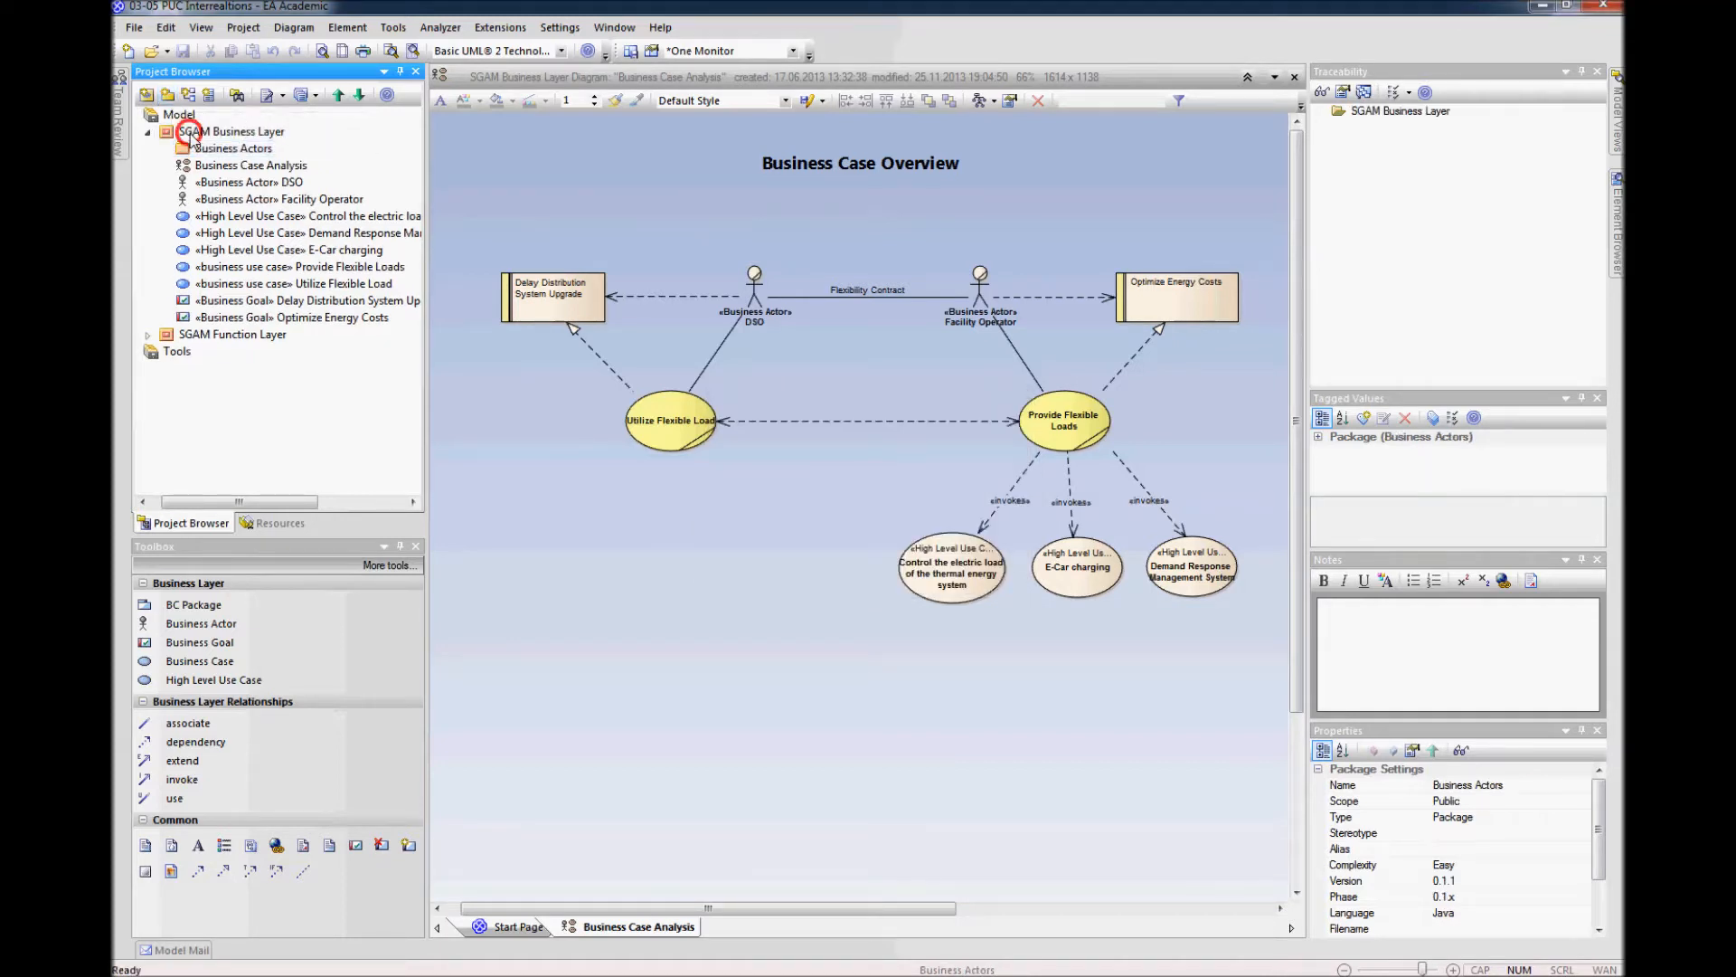
left_click(231, 301)
left_click(228, 318)
left_click_drag(228, 302, 217, 170)
left_click(220, 185)
left_click(220, 199, "shift")
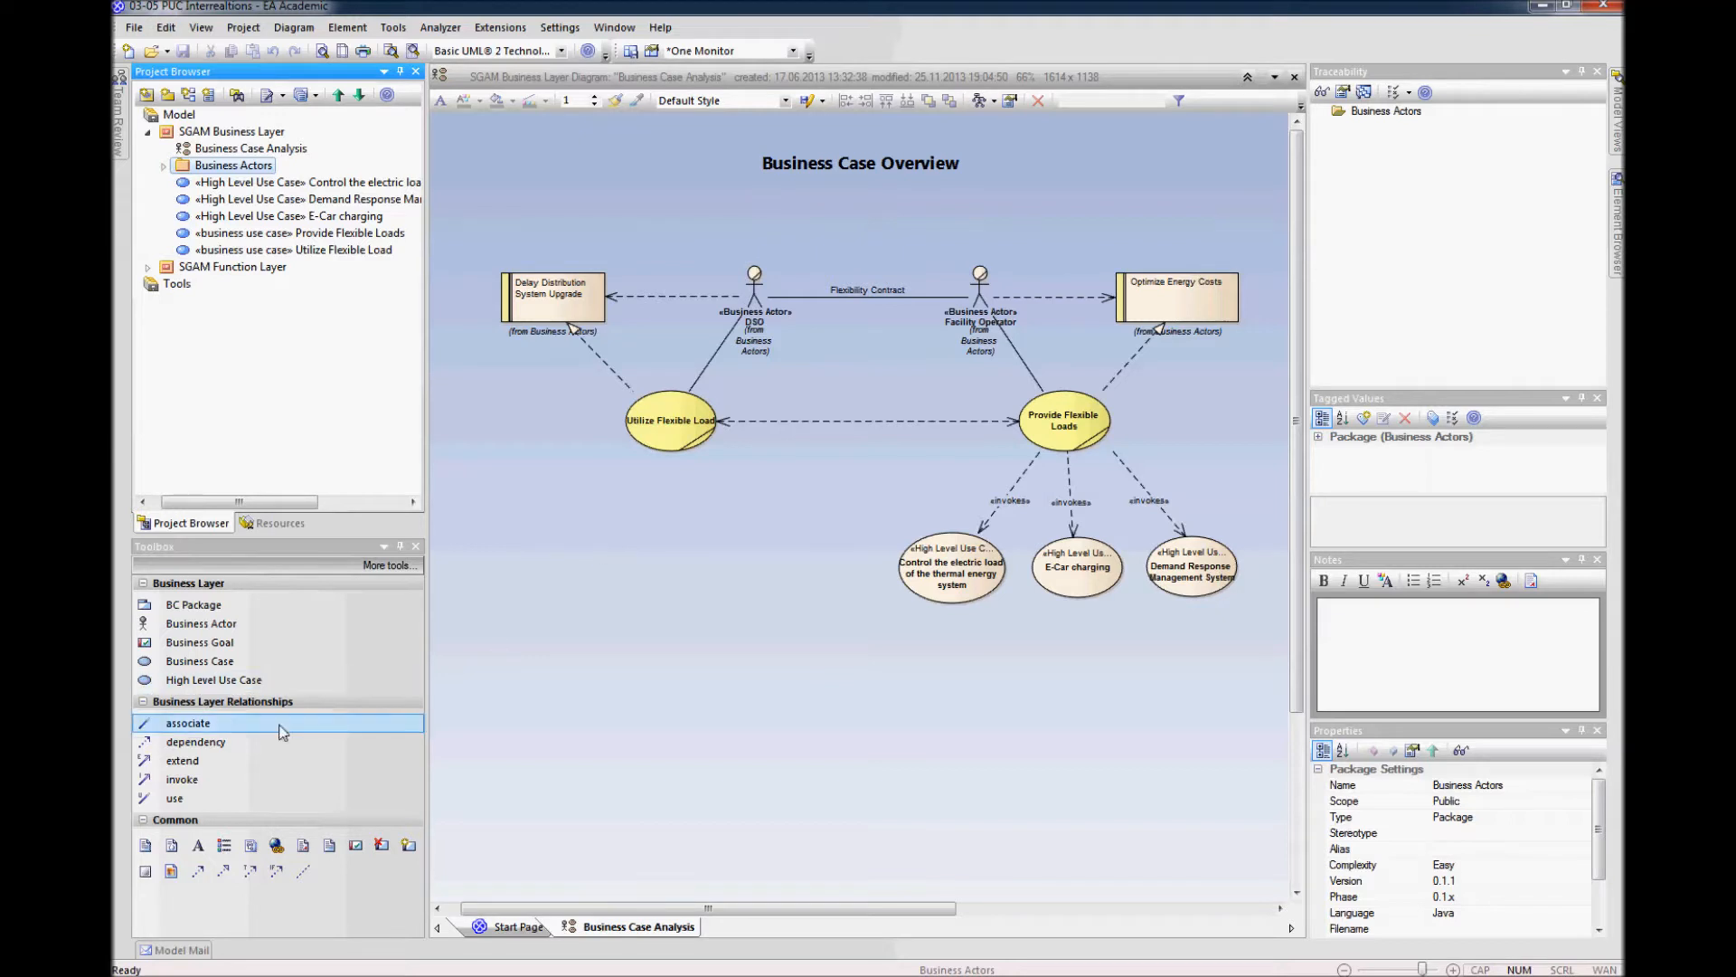
Step: Place a BC Package named Utilize Flexible Loads in the empty area below the Utilize Flexible Load business case
left_click(179, 611)
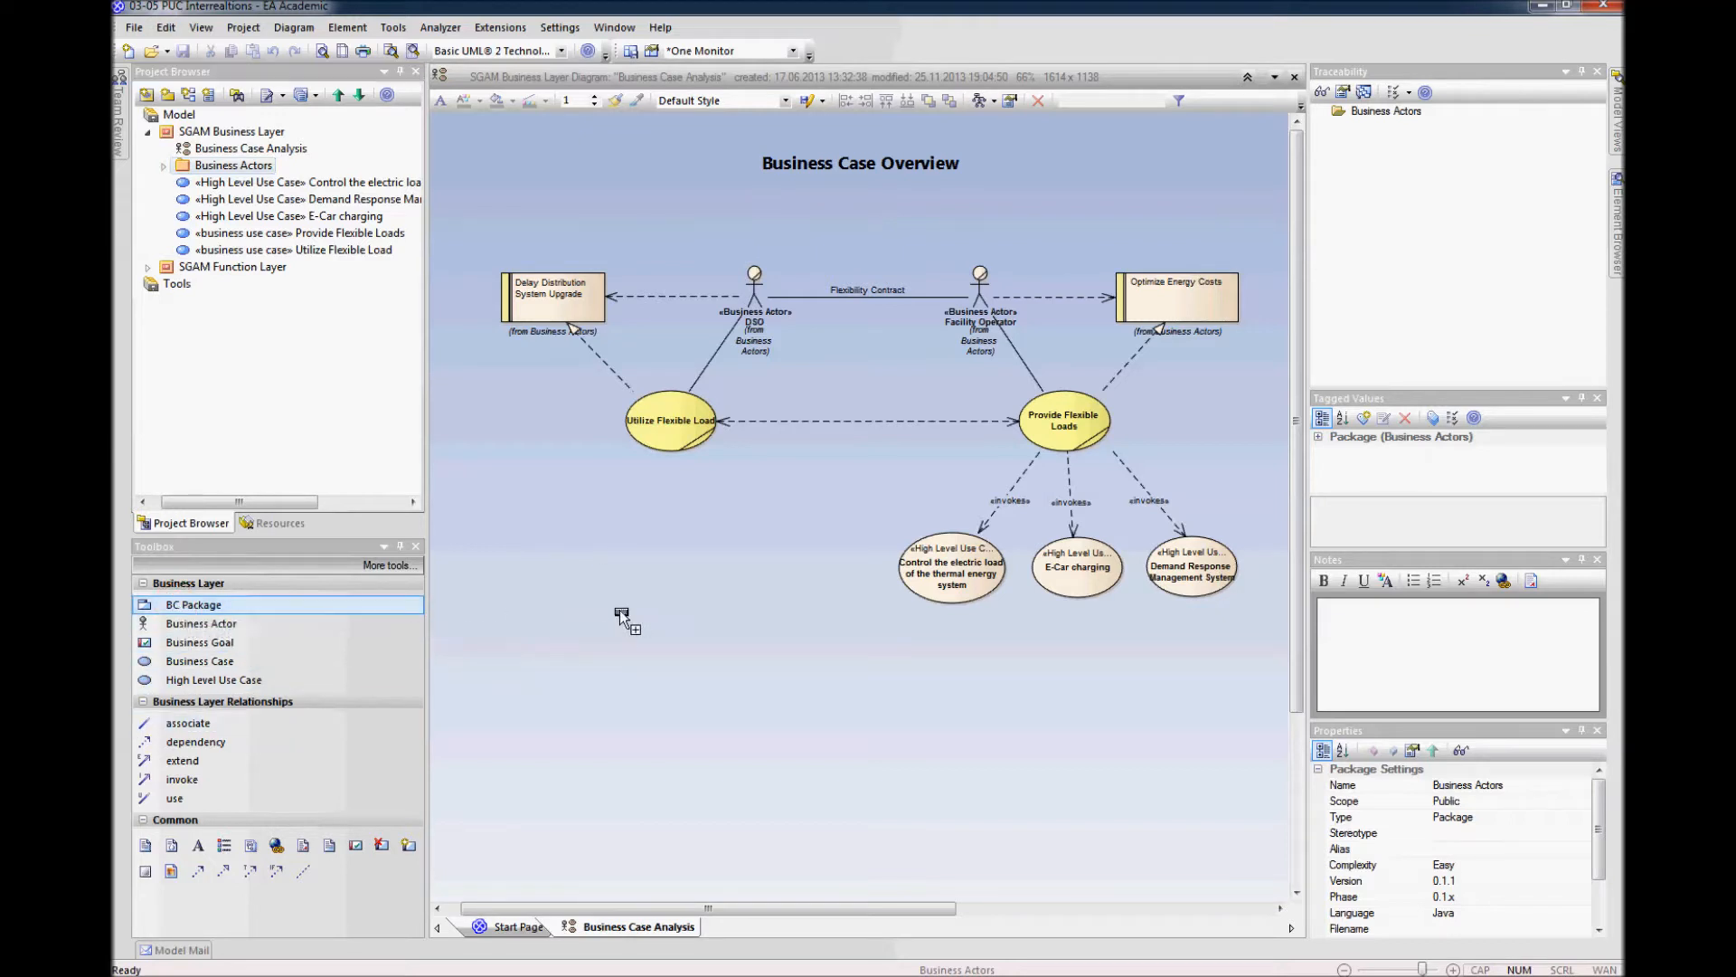
left_click(633, 611)
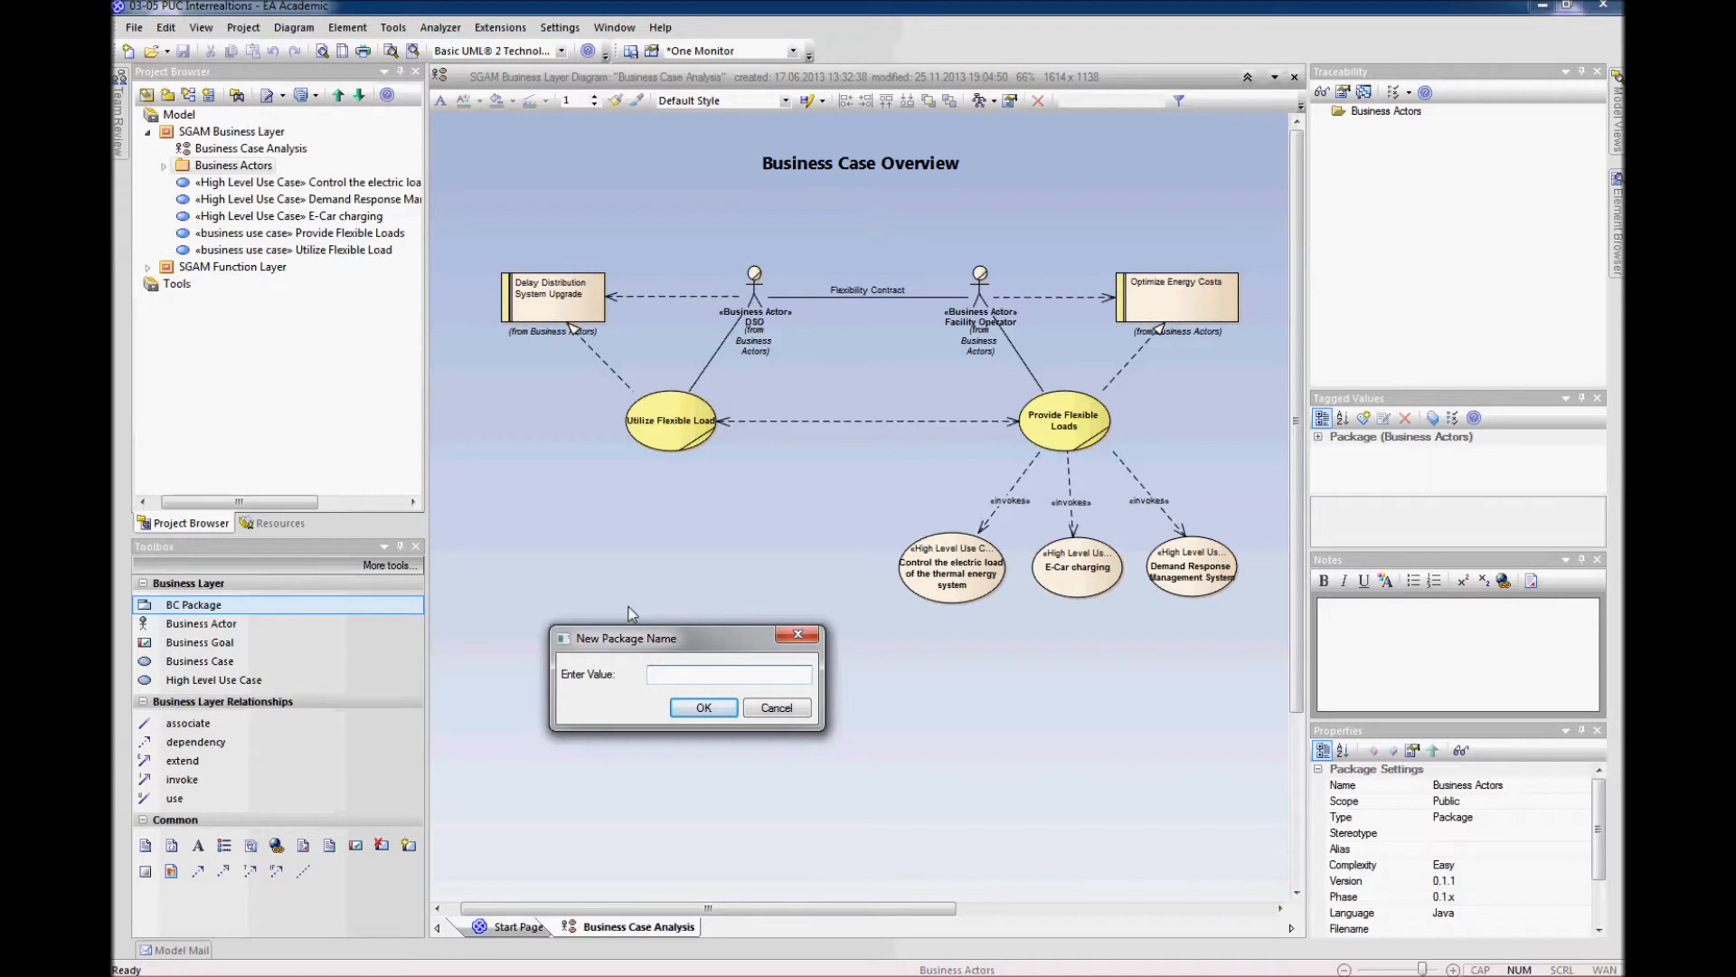
type("Utilize Flexible Loads")
key("Return")
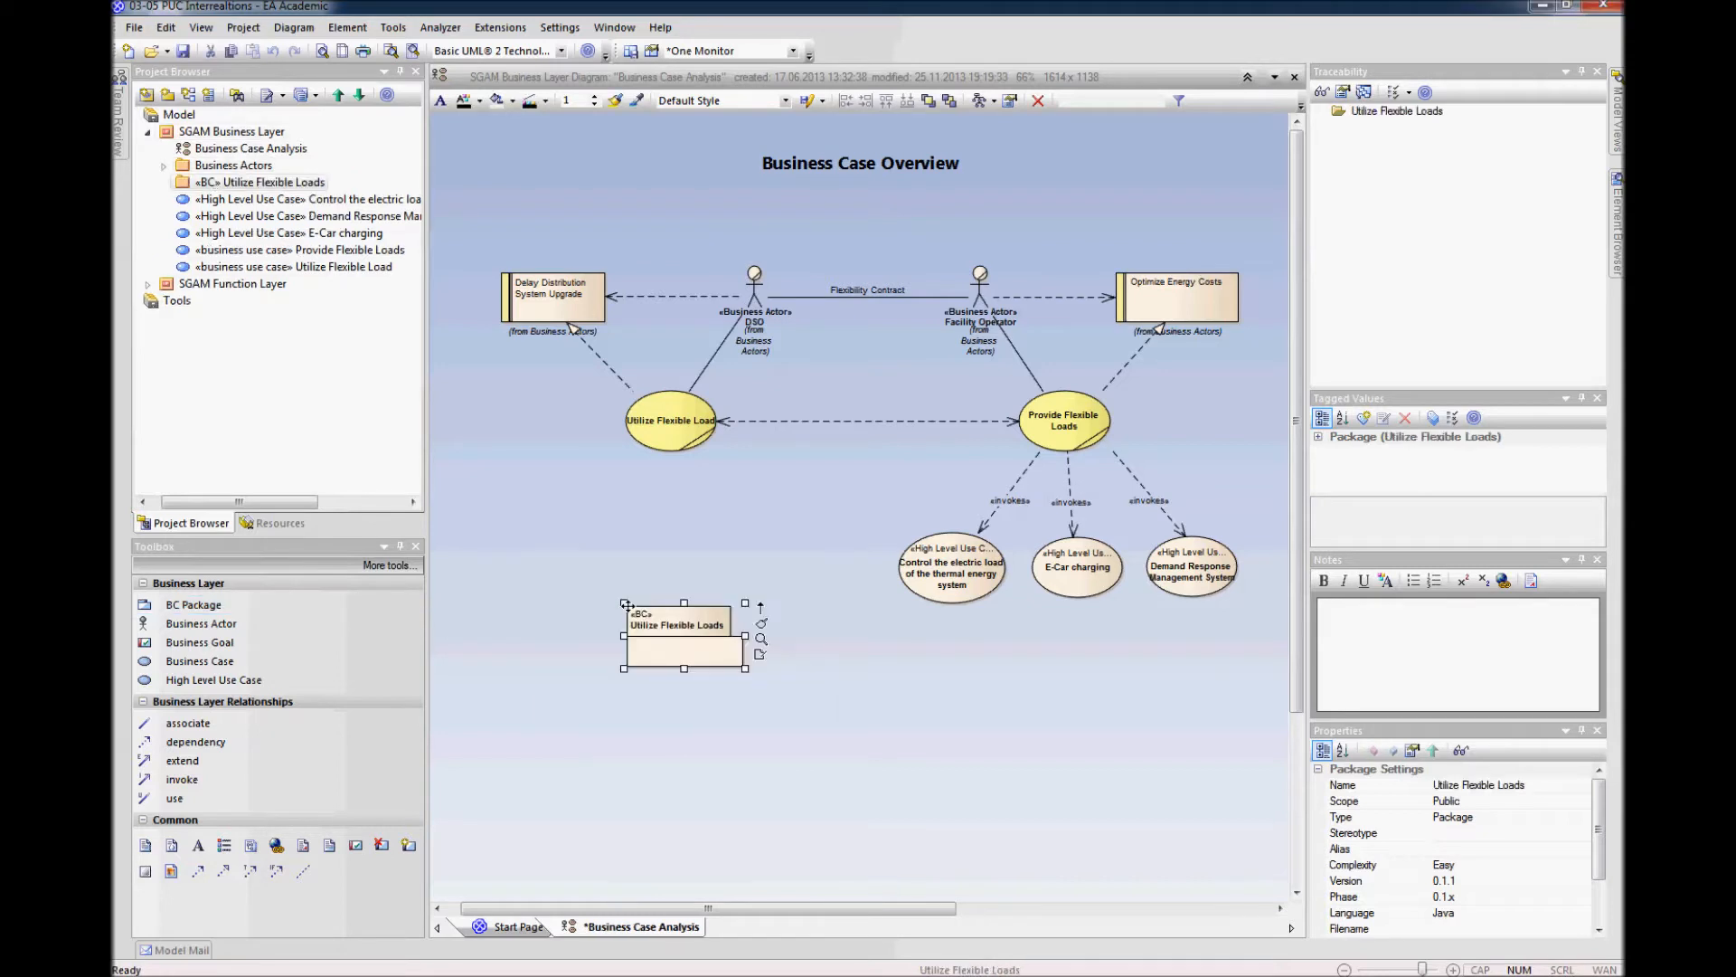
left_click(547, 580)
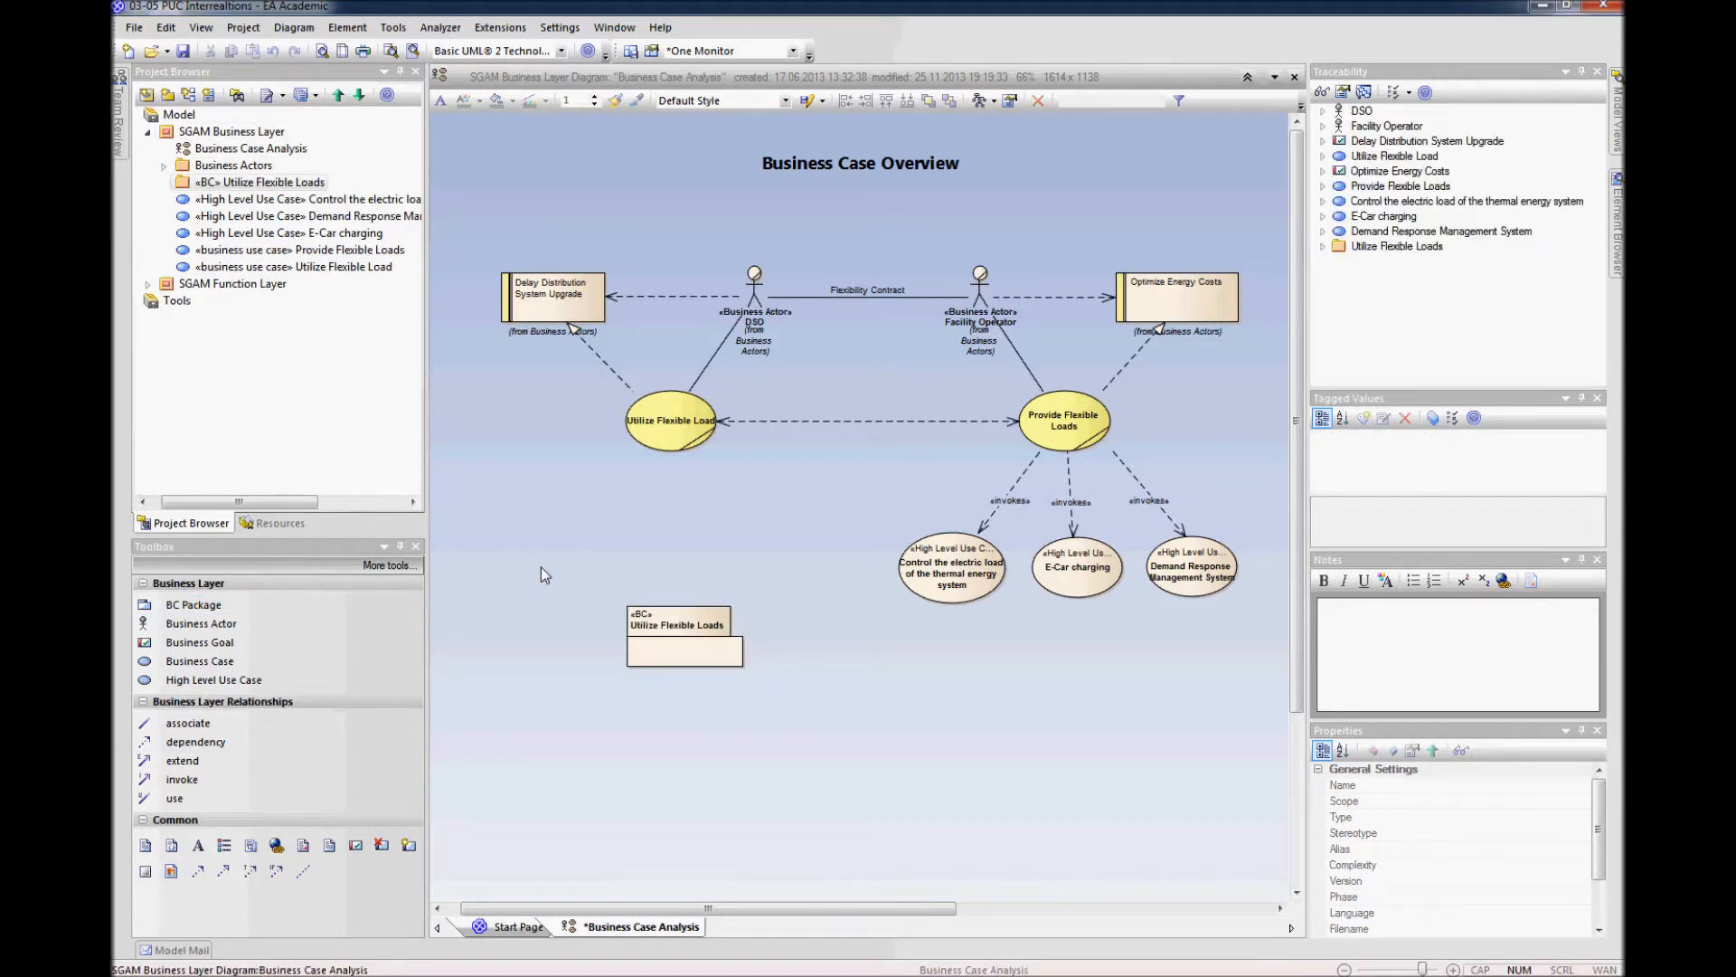
Step: Place a second BC Package named Provide Flexible Loads on the diagram near the Utilize Flexible Loads package
left_click(190, 604)
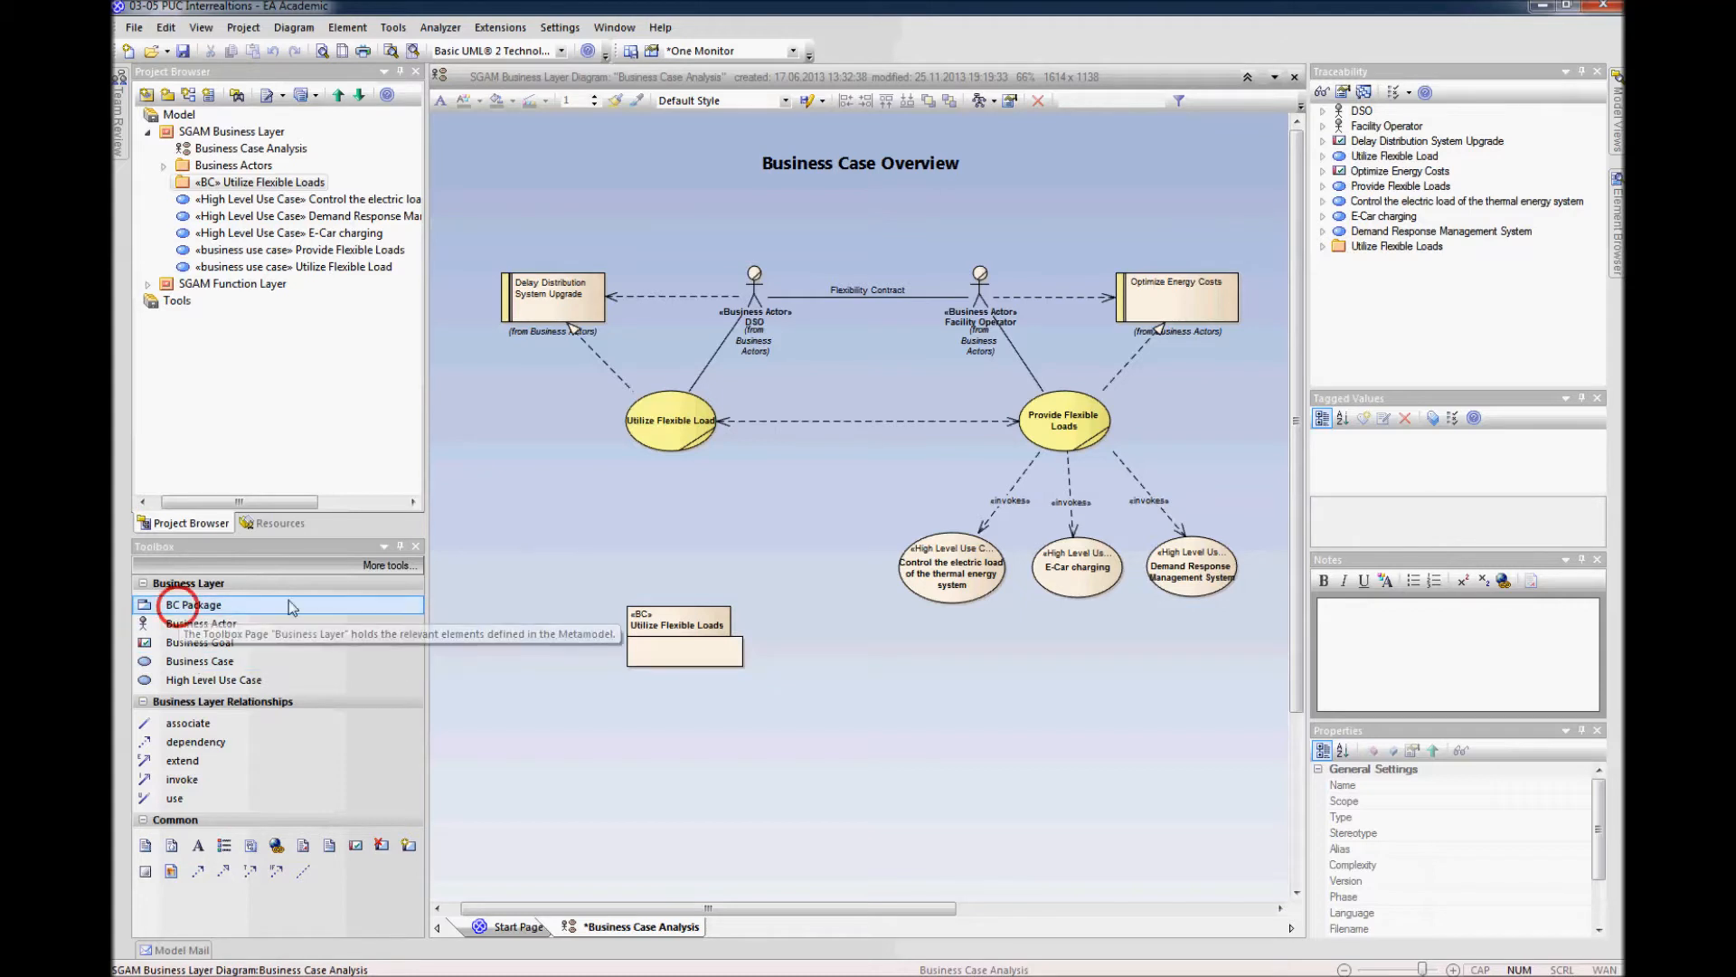
left_click(561, 540)
type("Provide ")
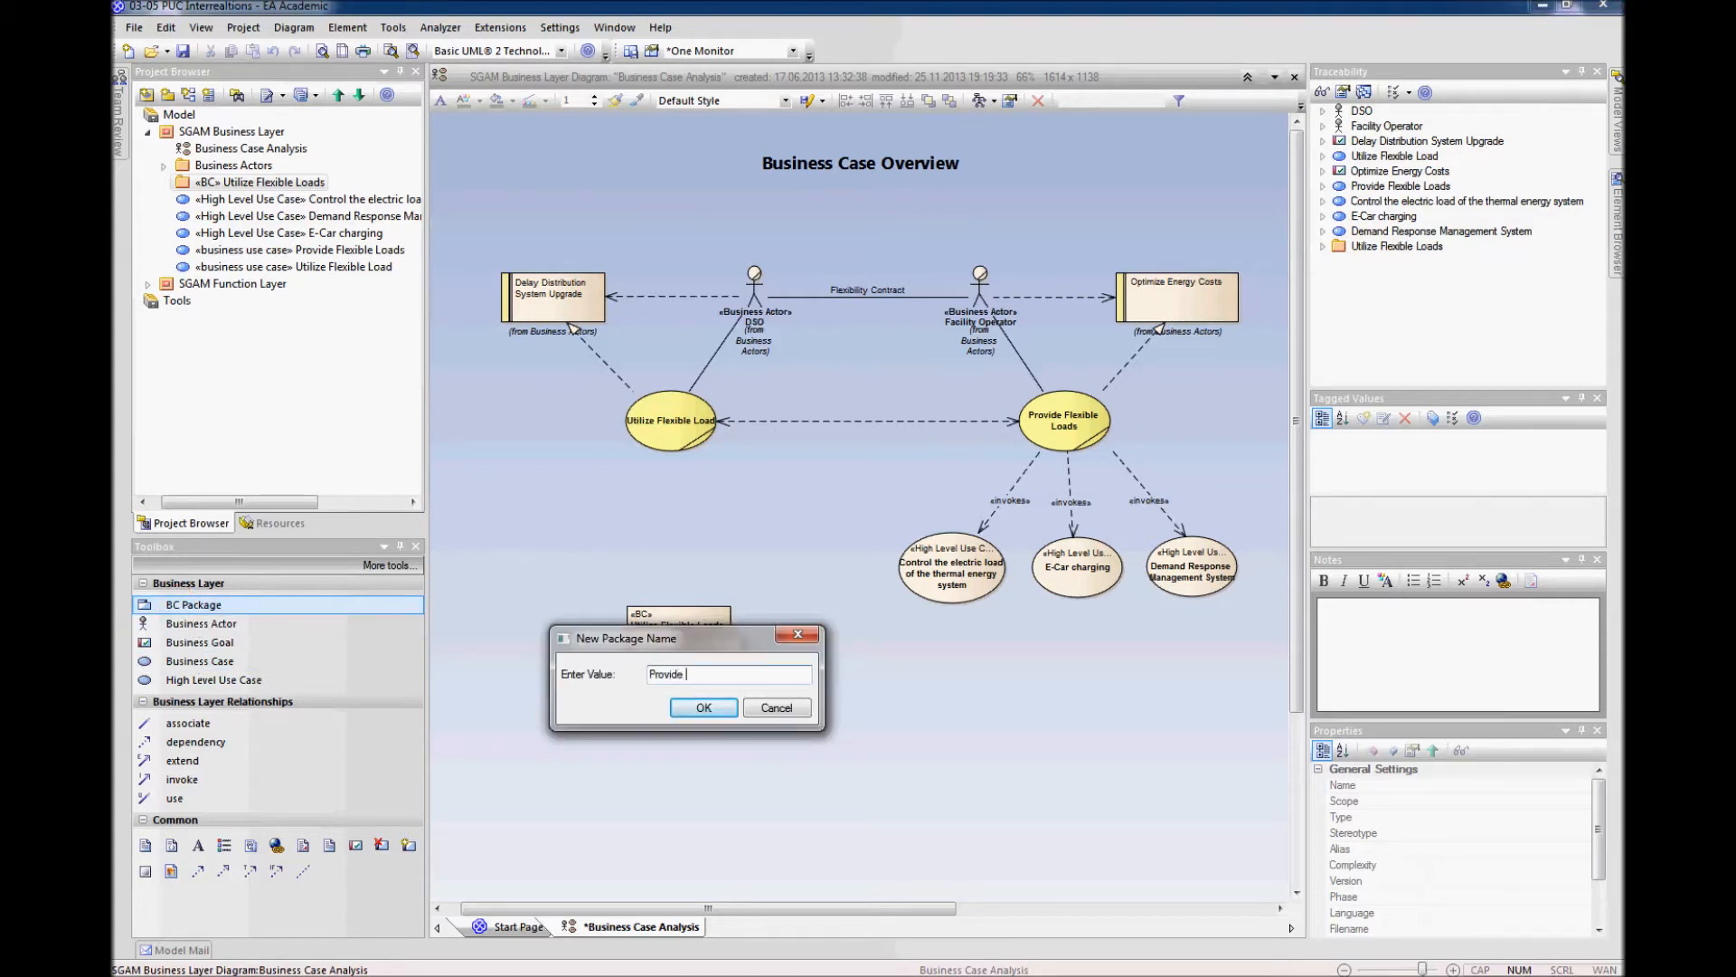
type("Flexible Loads")
key("Return")
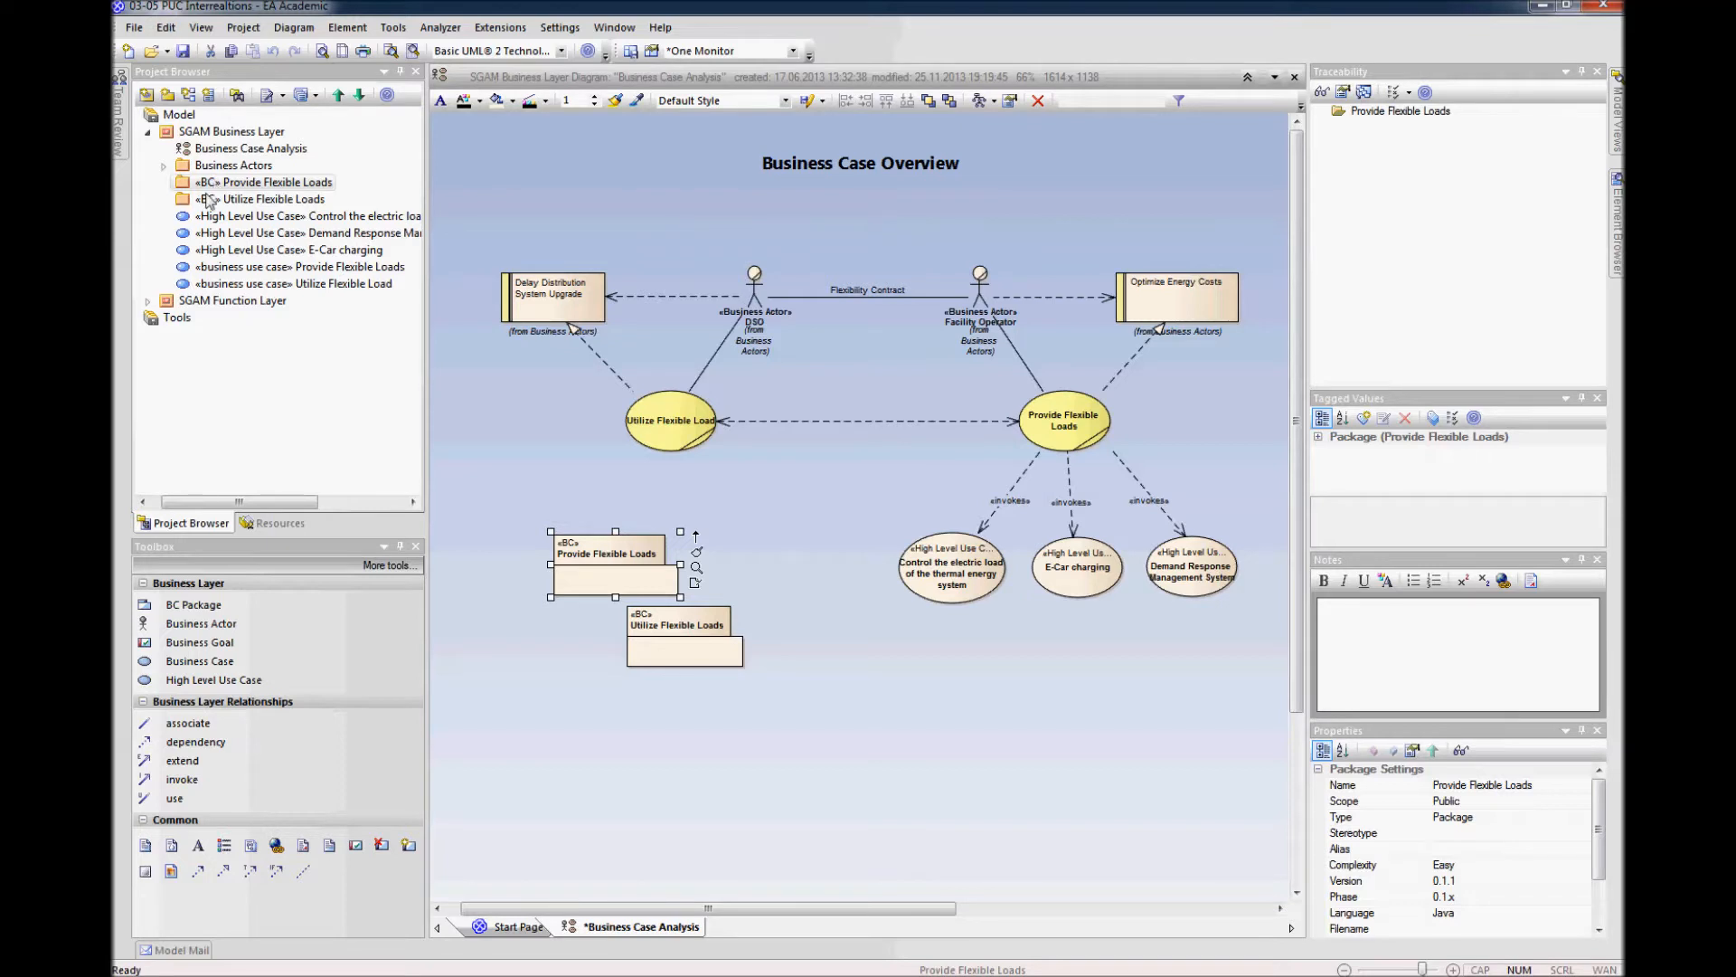
Step: Remove both BC package symbols from the diagram and move each business use case into its matching BC package in the project tree
left_click_drag(822, 491, 493, 703)
key("Delete")
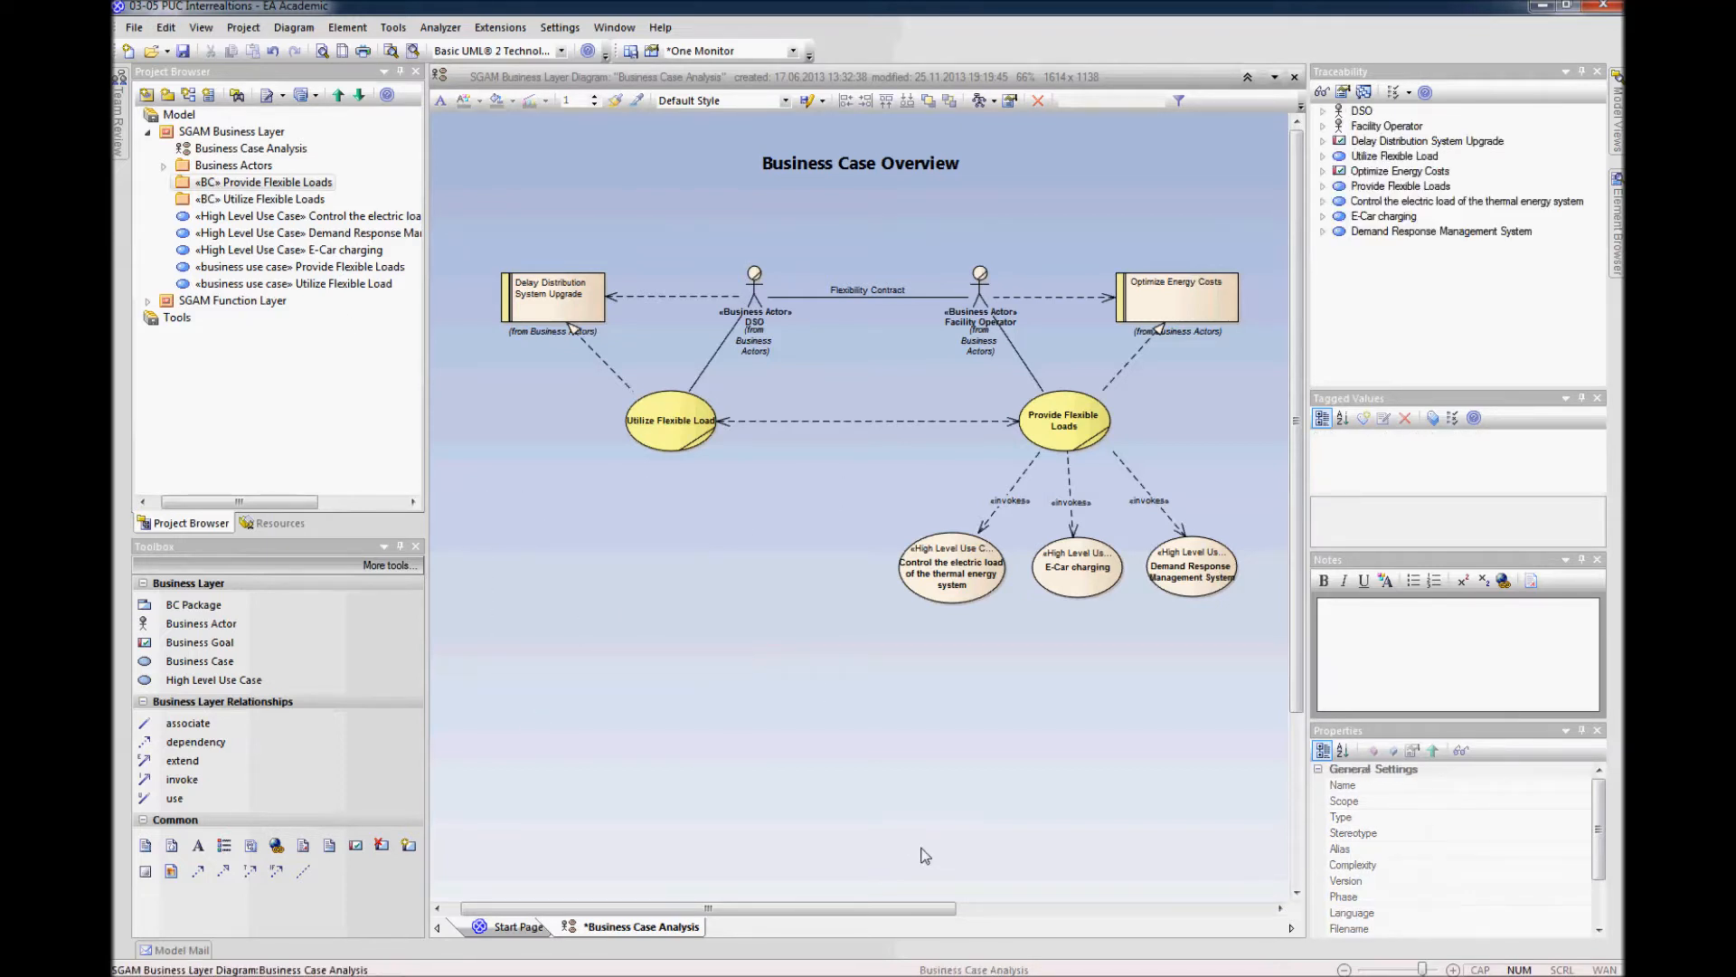
left_click_drag(286, 270, 274, 194)
left_click_drag(276, 265, 269, 204)
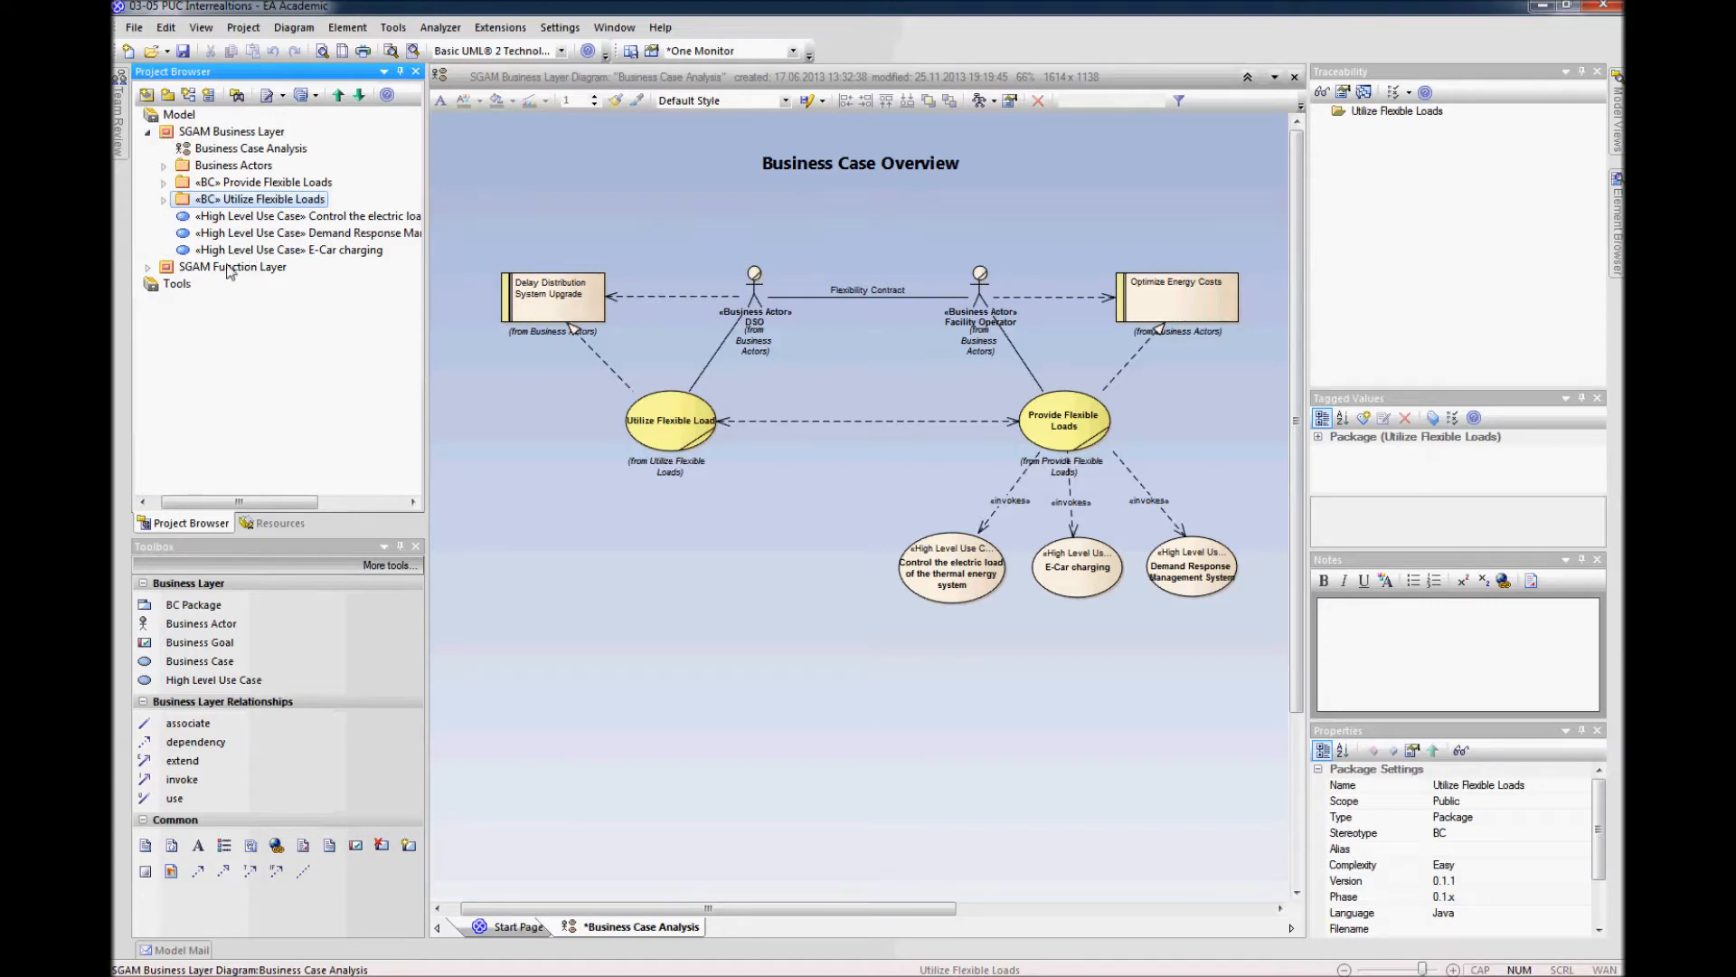
Step: Move the three high level use cases from SGAM Business Layer into the SGAM Function Layer package
left_click(148, 267)
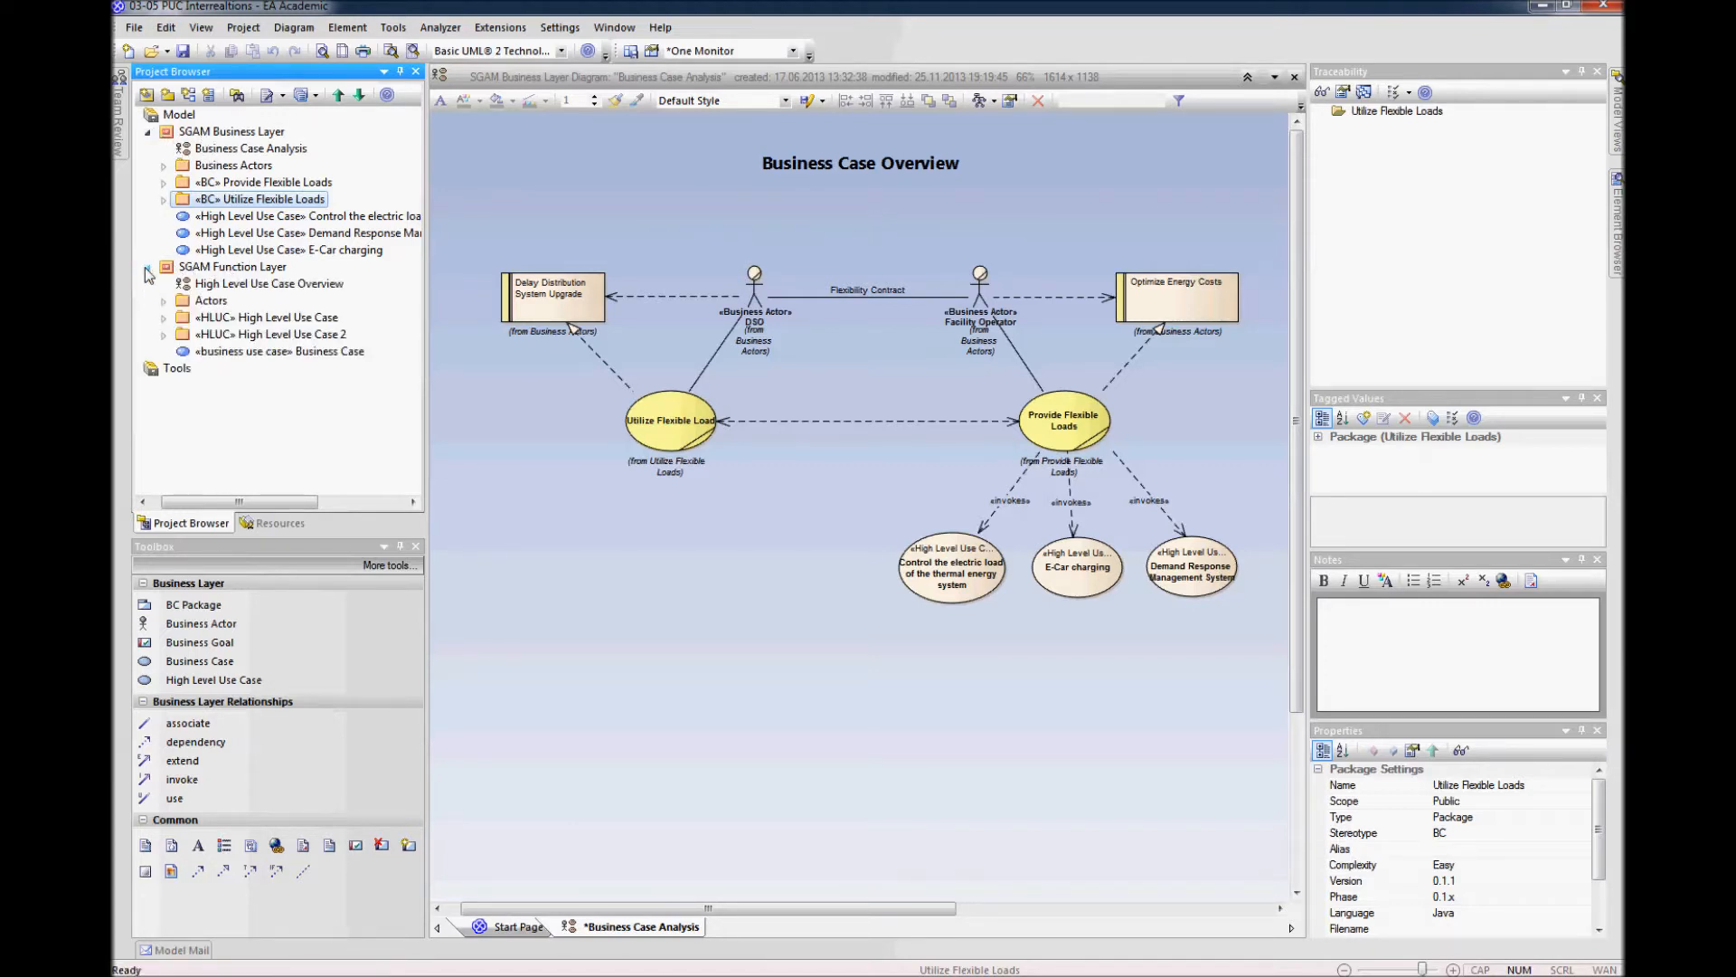
left_click(162, 318)
left_click(163, 319)
left_click(221, 217)
left_click(225, 252, "shift")
left_click_drag(224, 219, 227, 269)
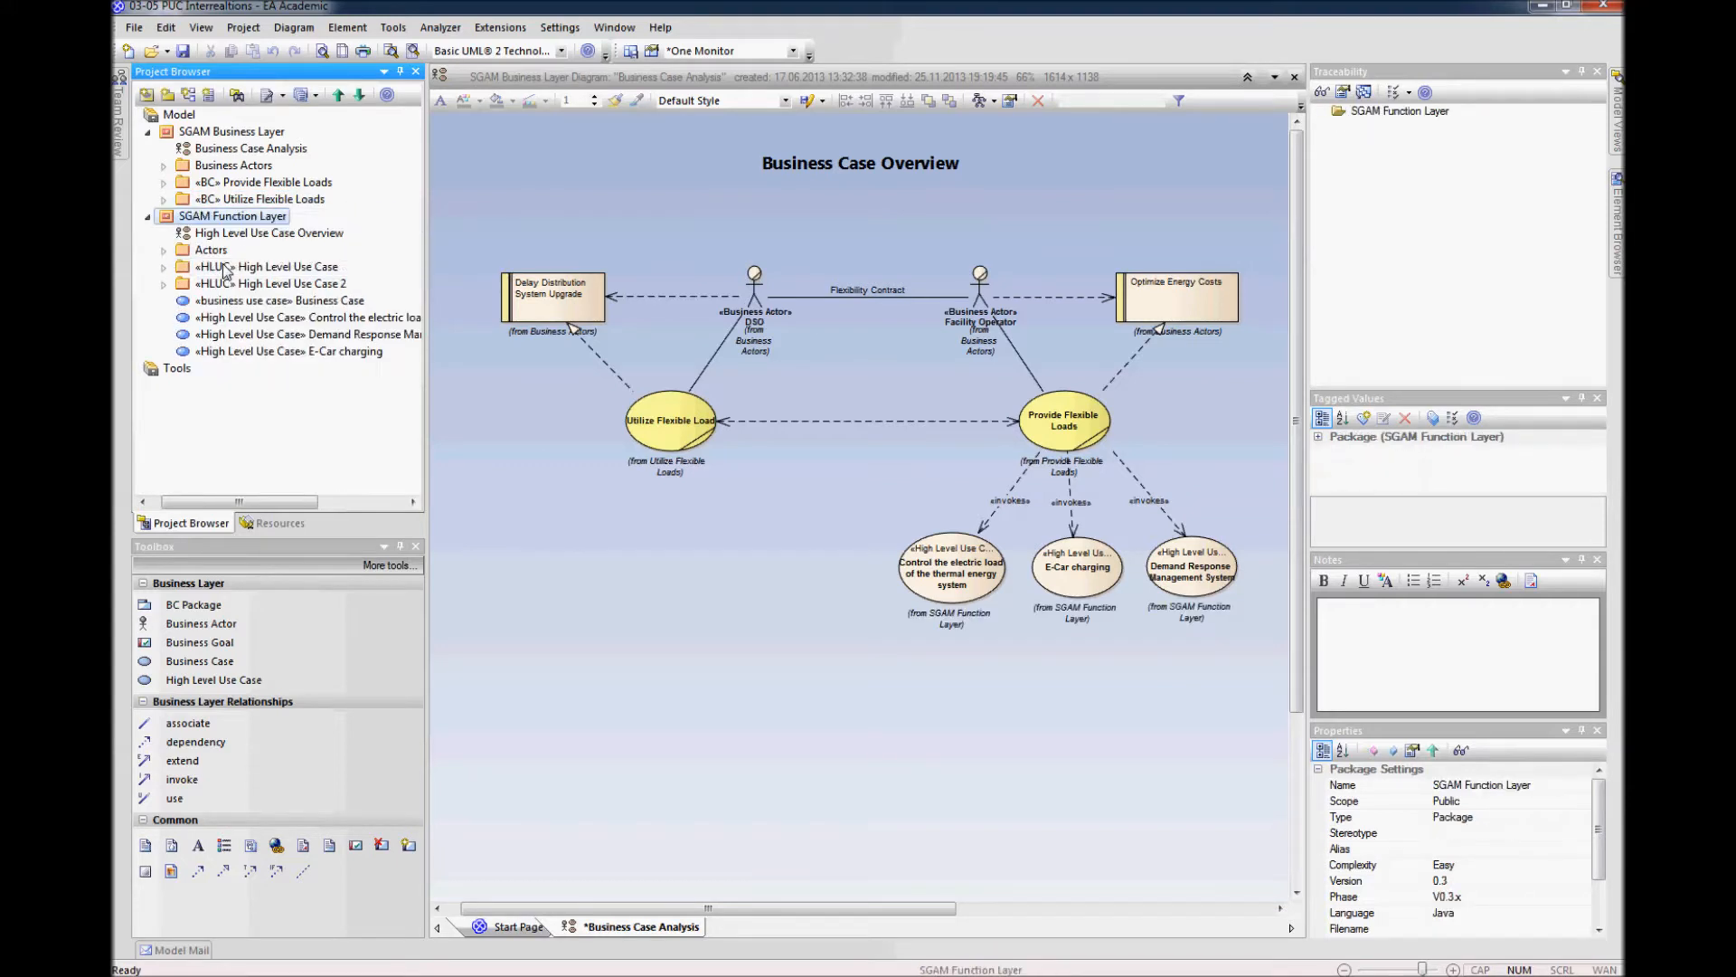
Step: Delete Primary Use Case 1, Primary Use Case 2, HLUC 1 and HLUC 1_ActivityGraph from the HLUC package High Level Use Case
left_click(149, 132)
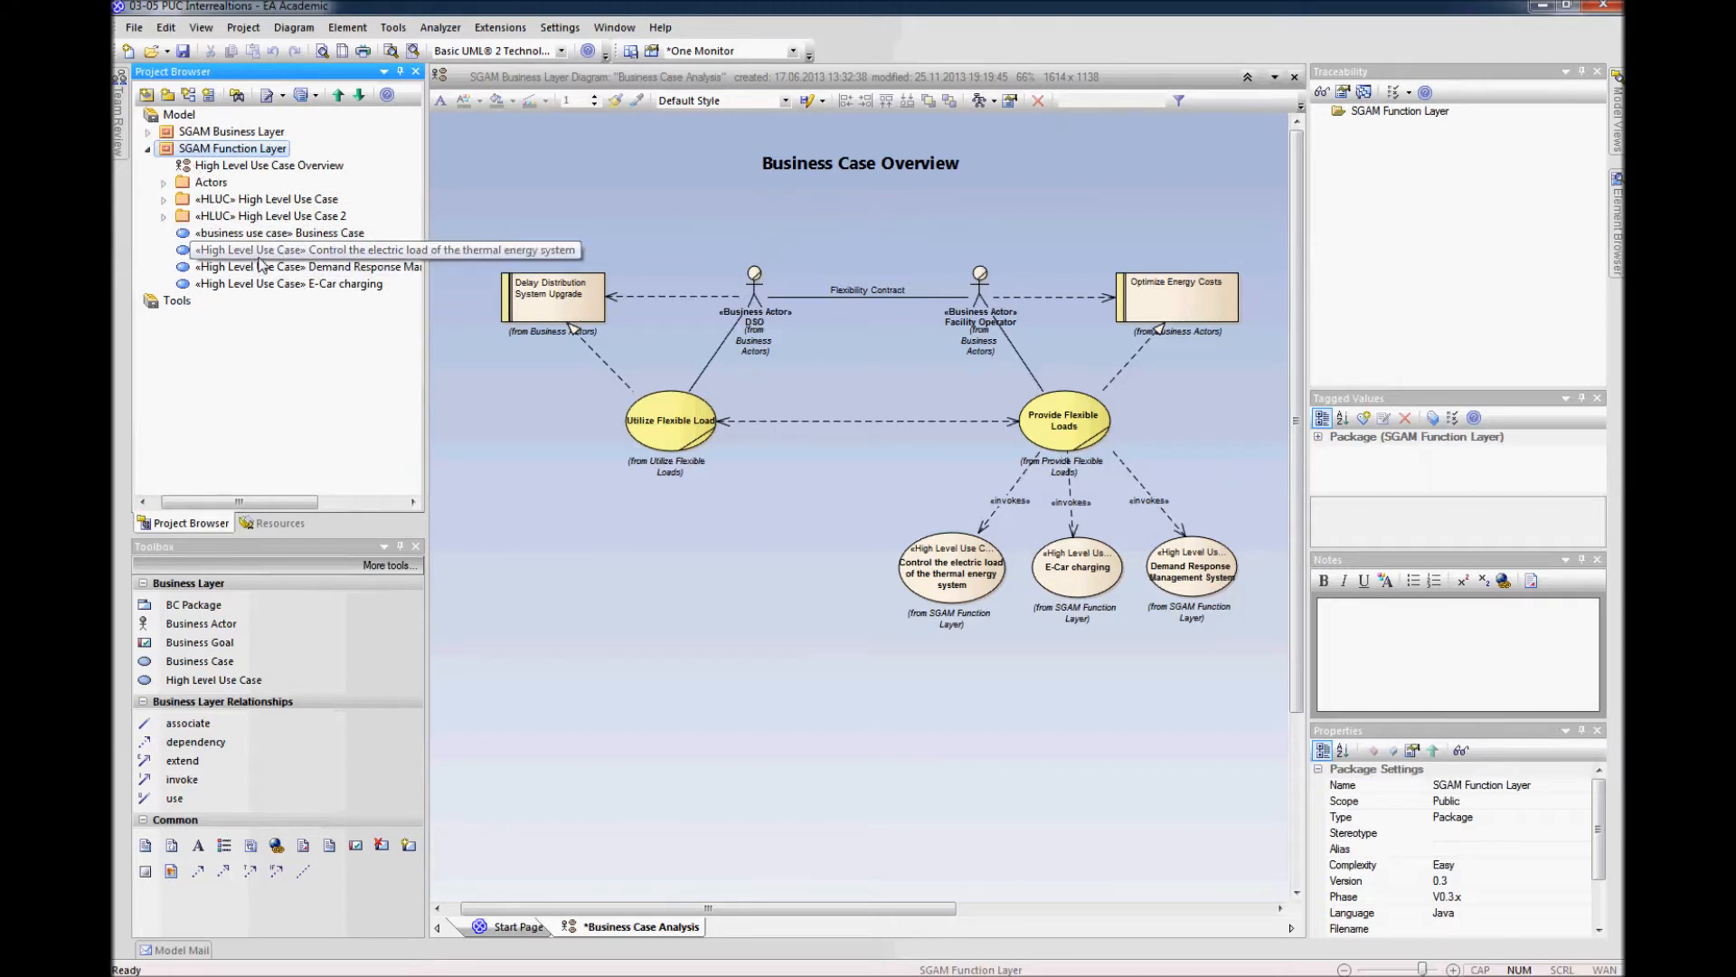
left_click(164, 200)
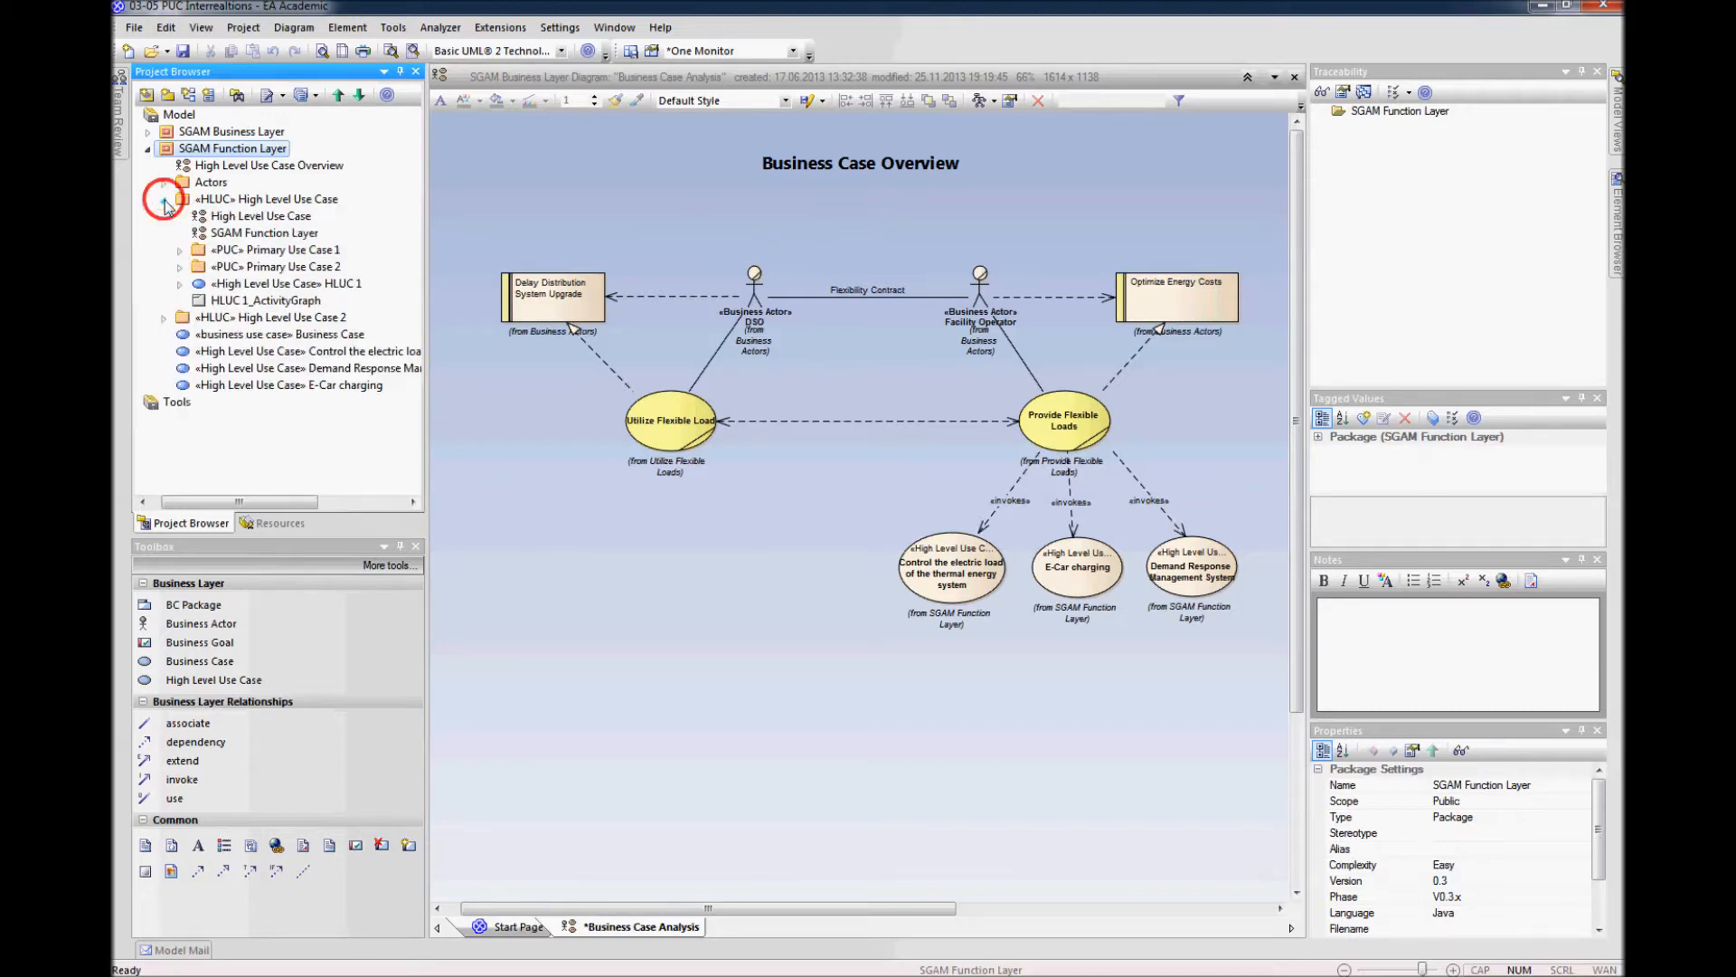
left_click(236, 252)
left_click(237, 302, "shift")
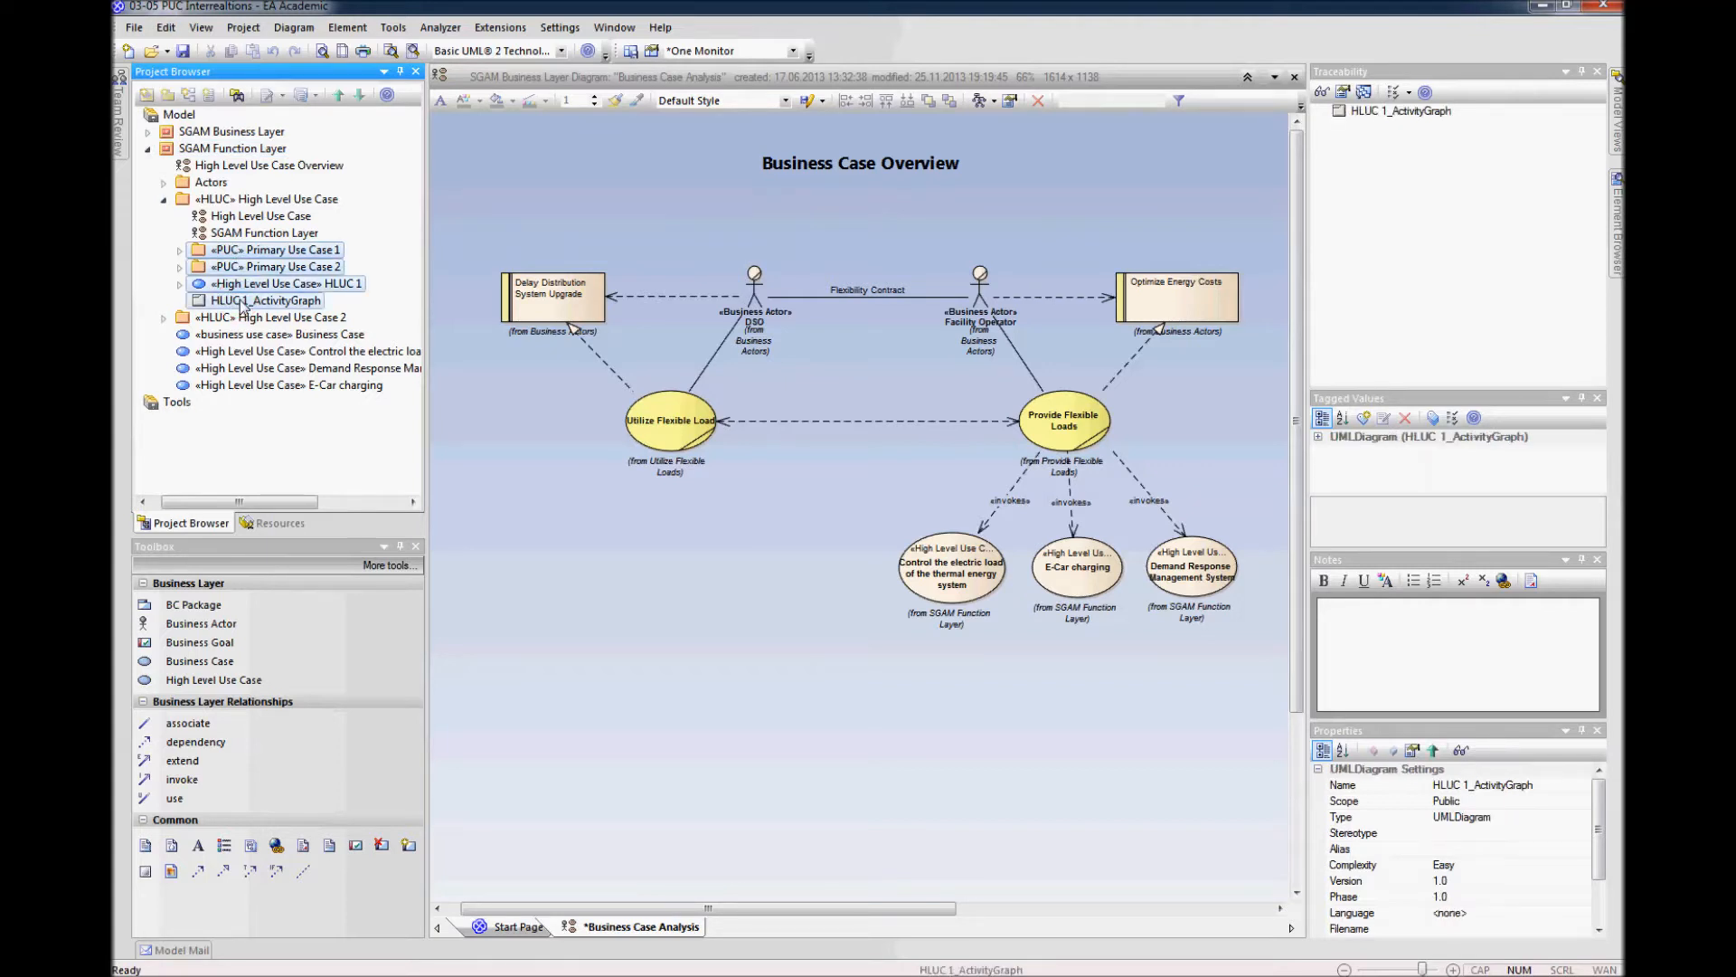
right_click(239, 303)
left_click(296, 332)
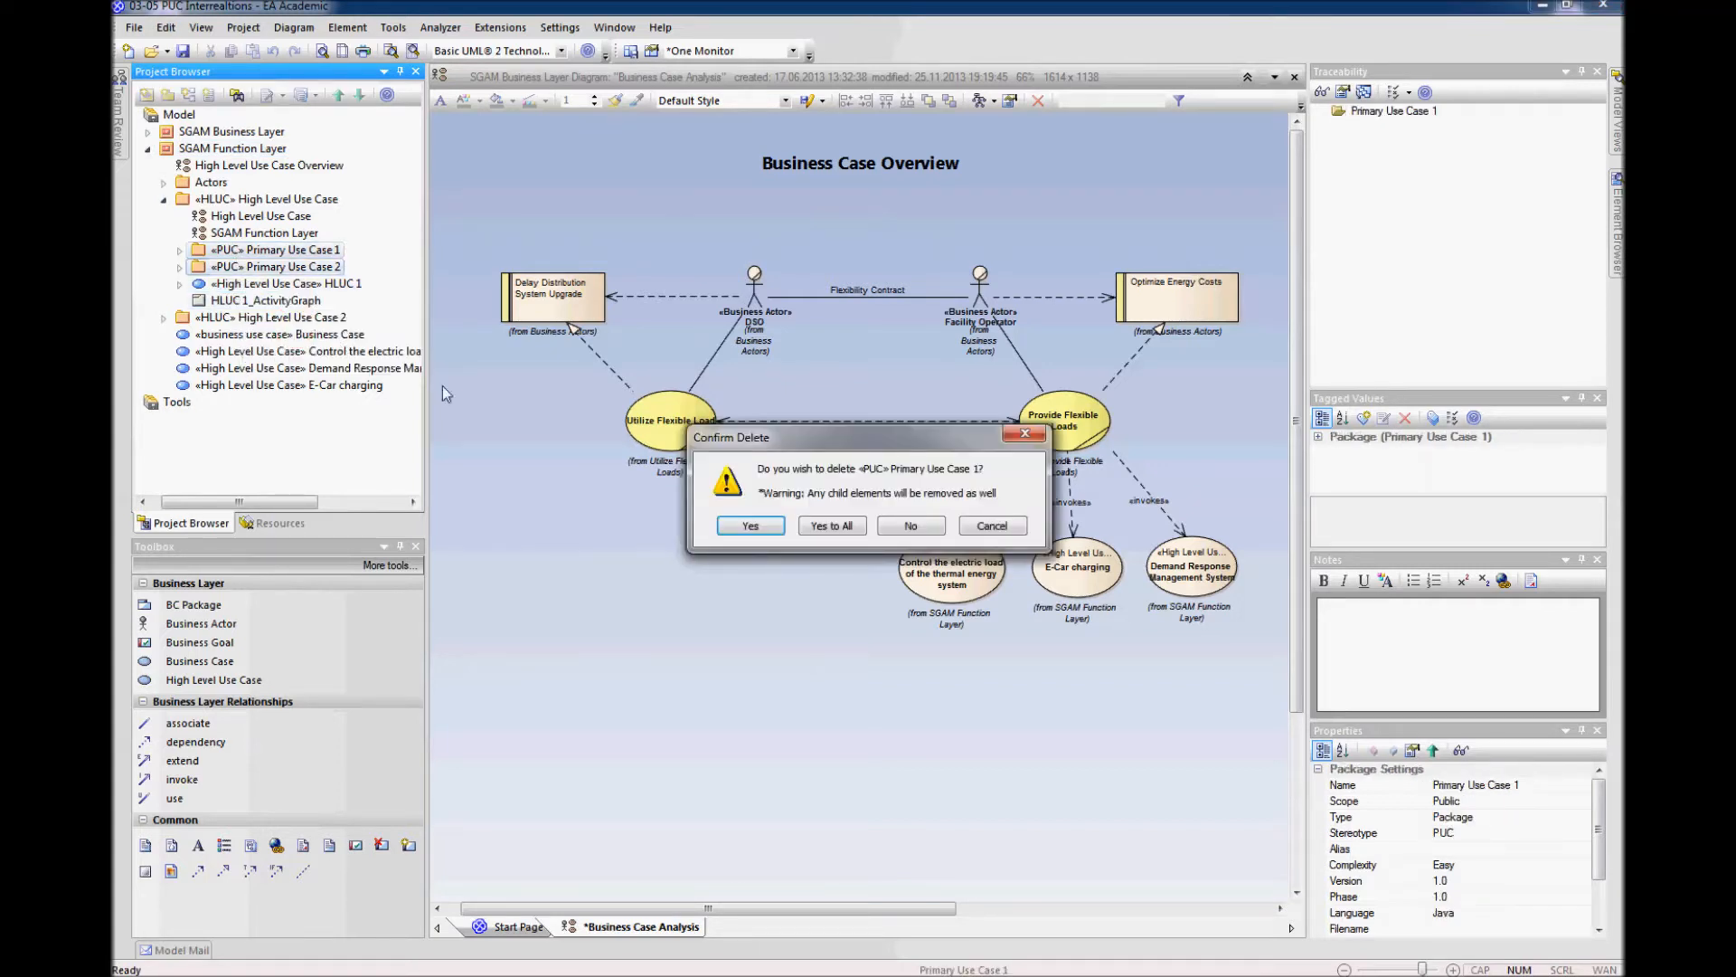
left_click(826, 531)
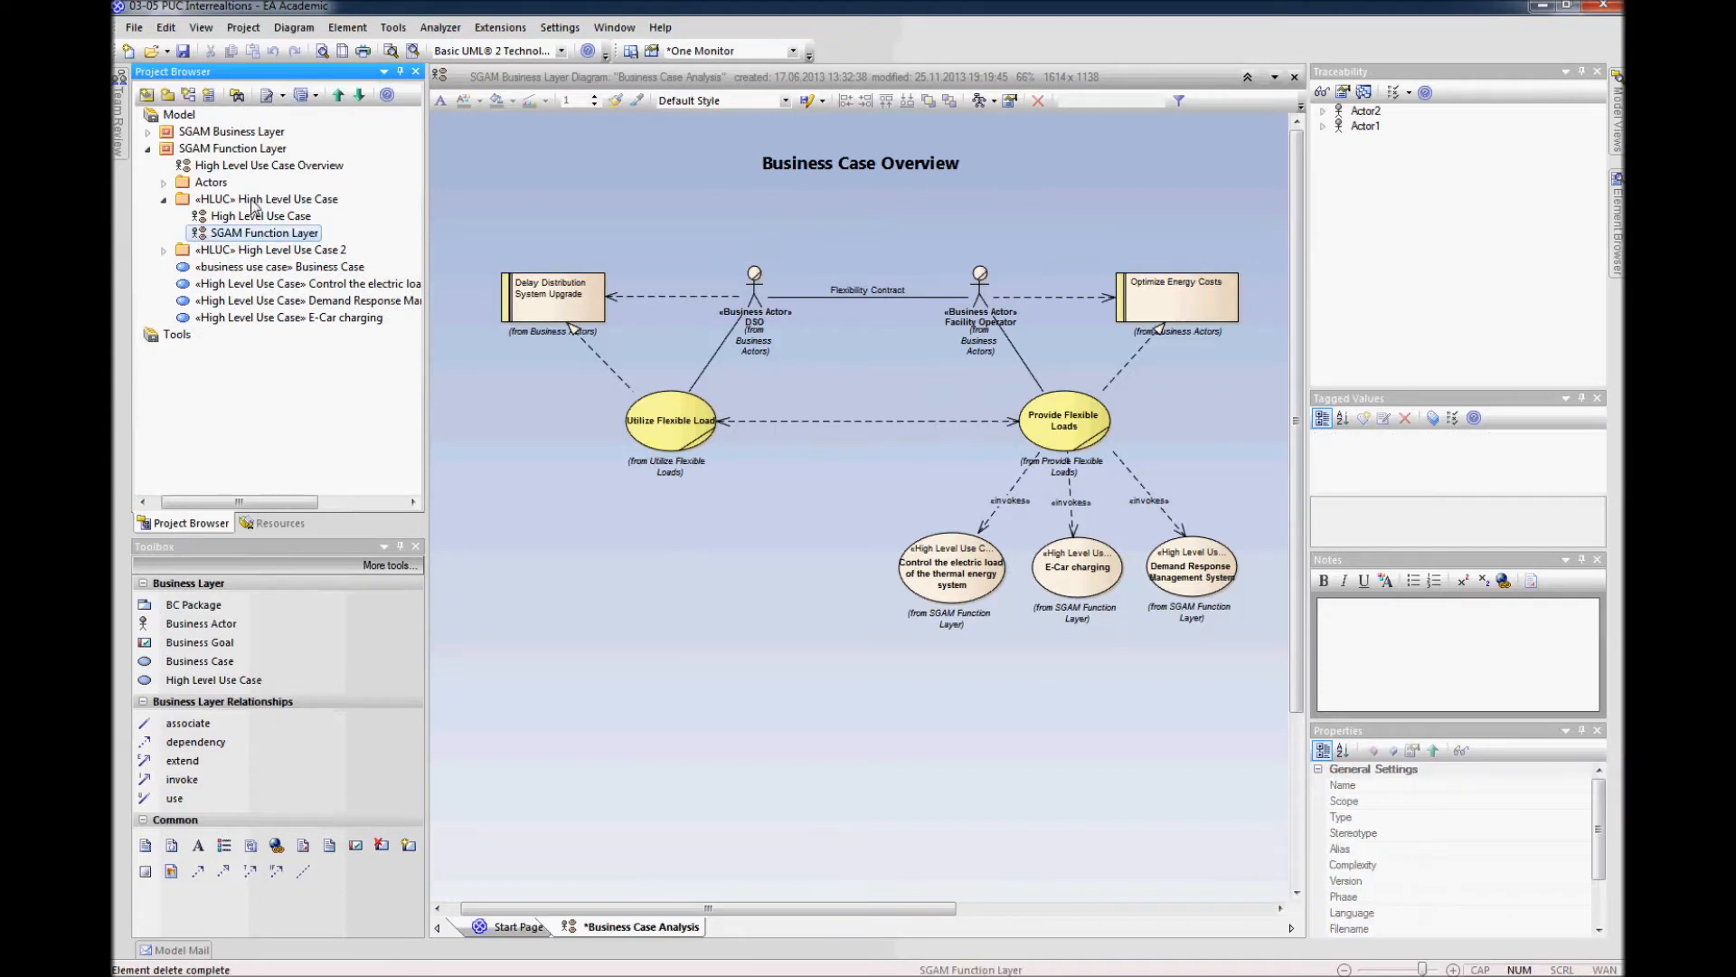
Step: Rename the HLUC package High Level Use Case as Control electric load of thermal energy system
left_click(253, 203)
right_click(252, 199)
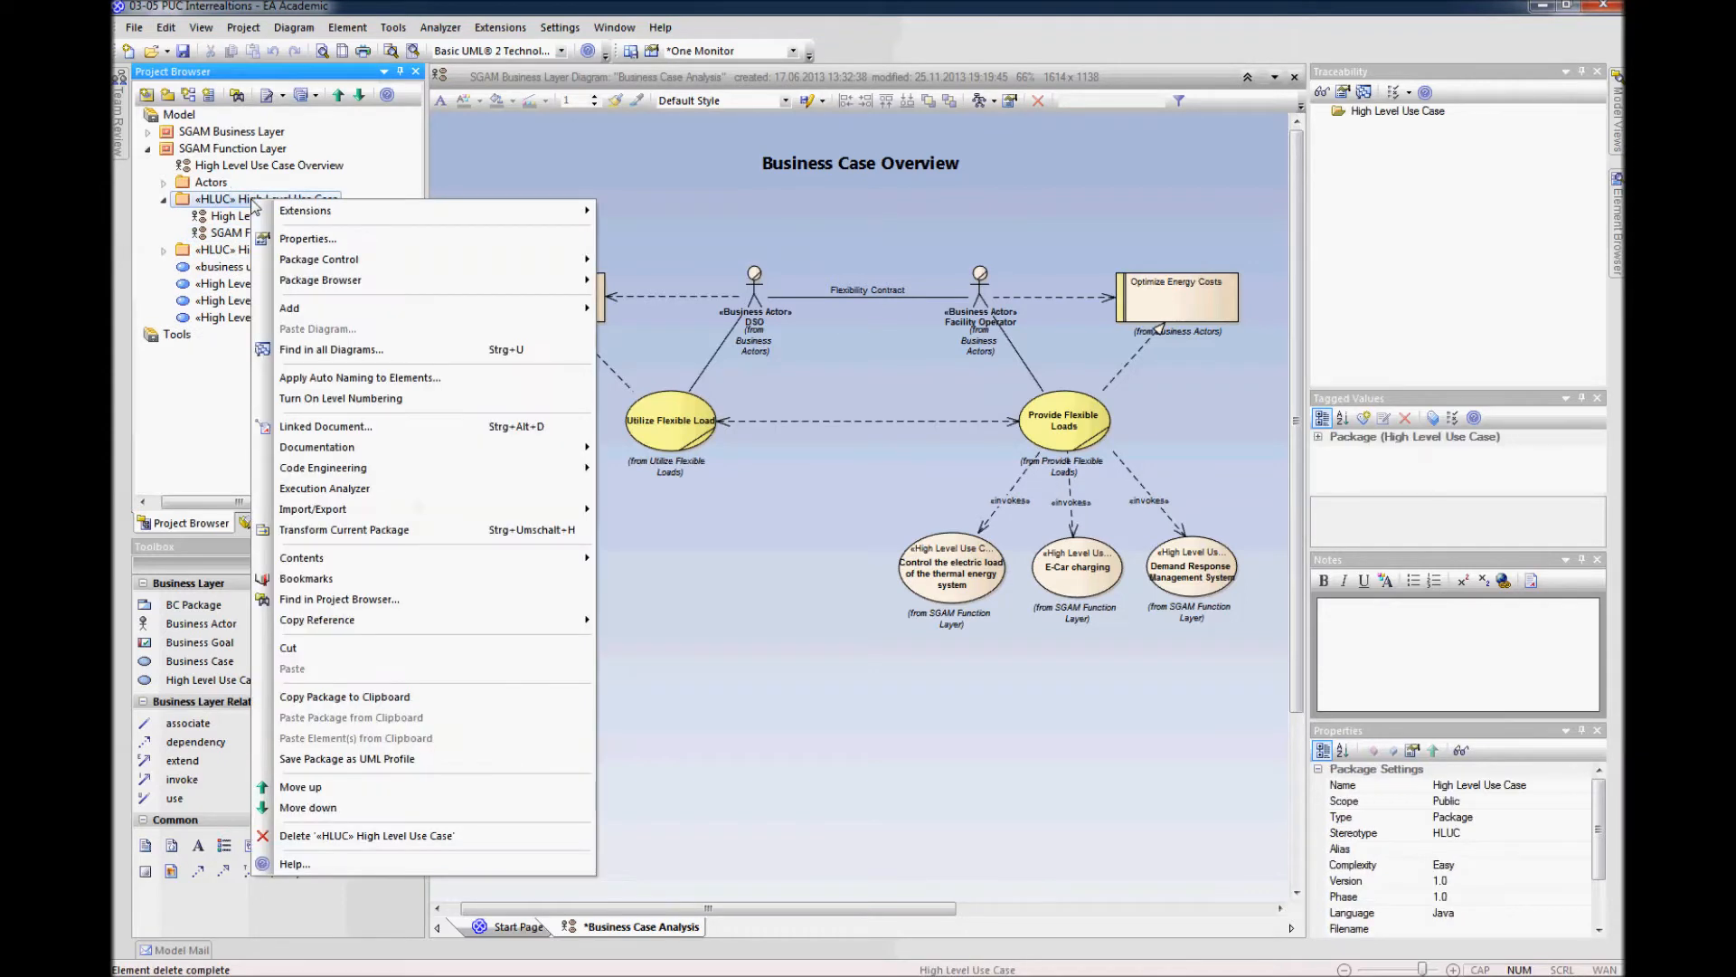
left_click(296, 240)
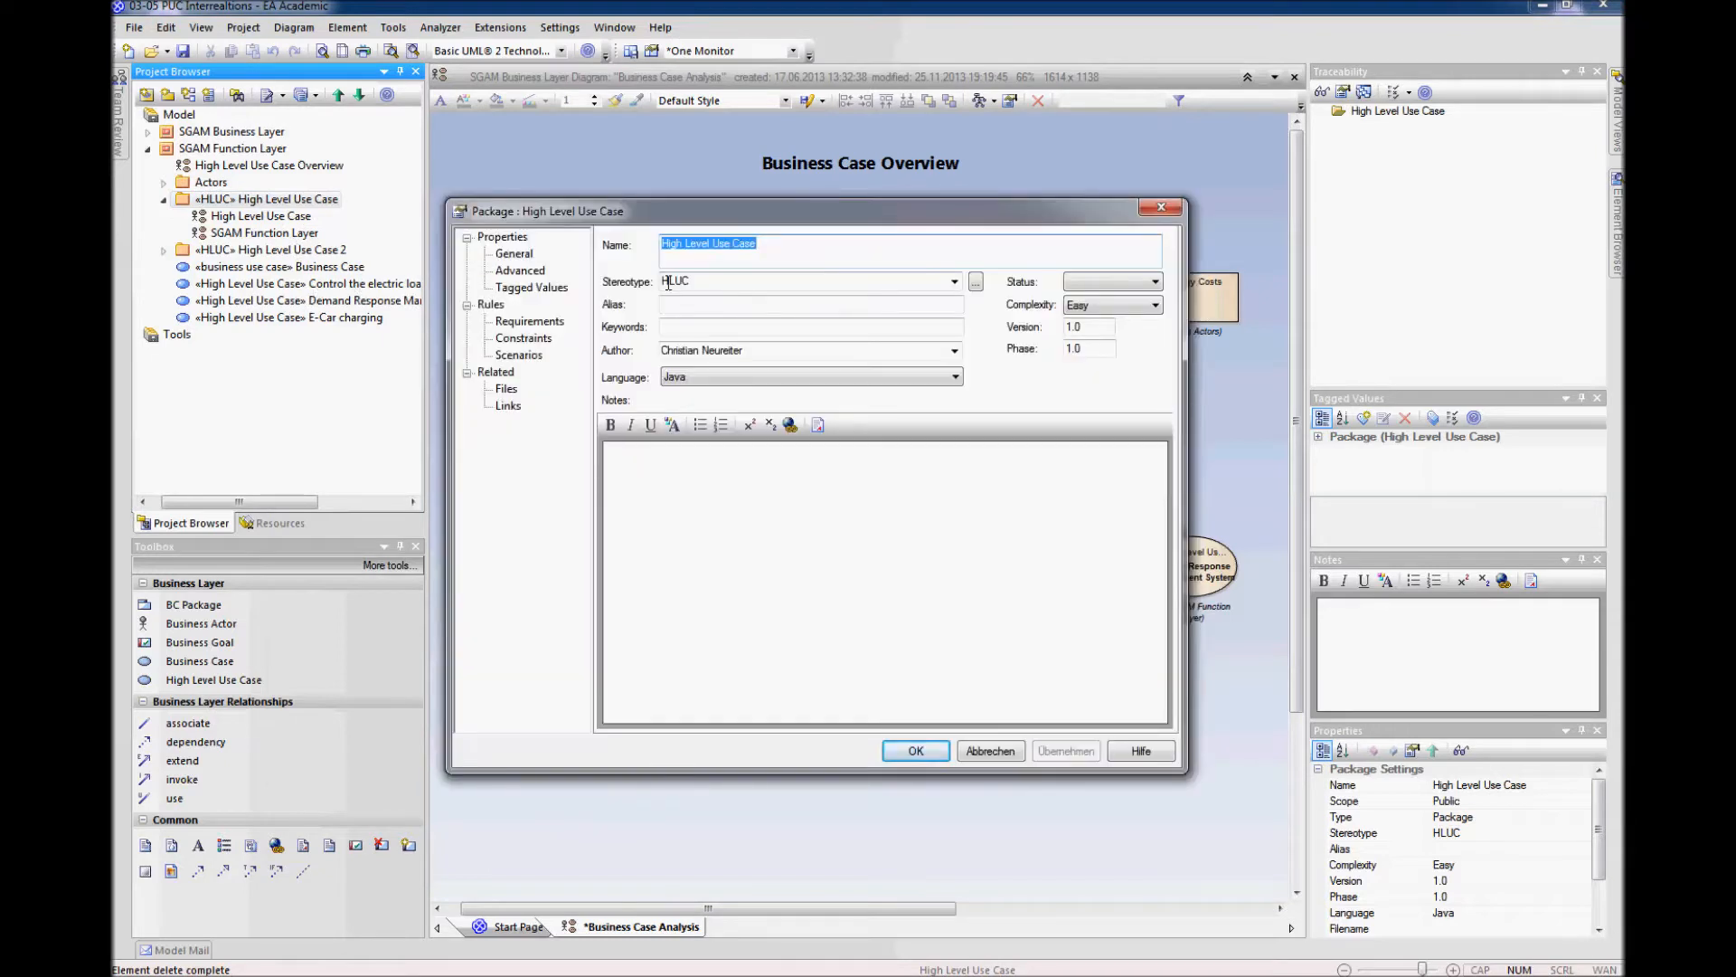
type("Control electric load of thermal e")
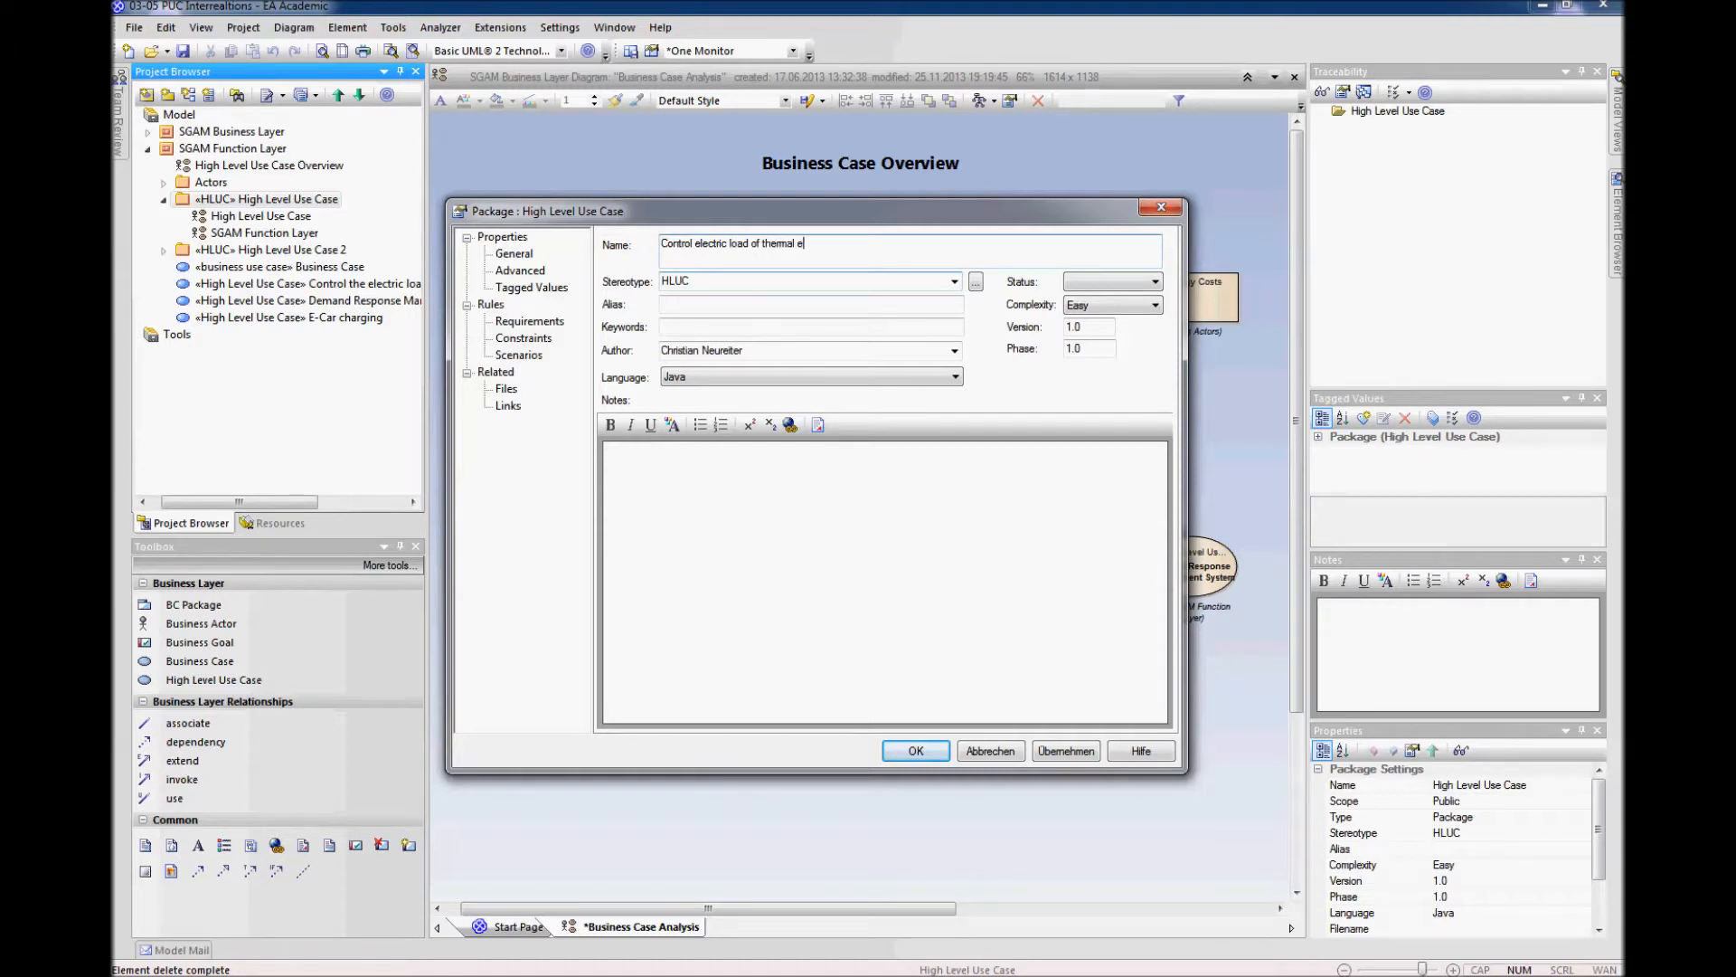
type("nergy system")
key("Return")
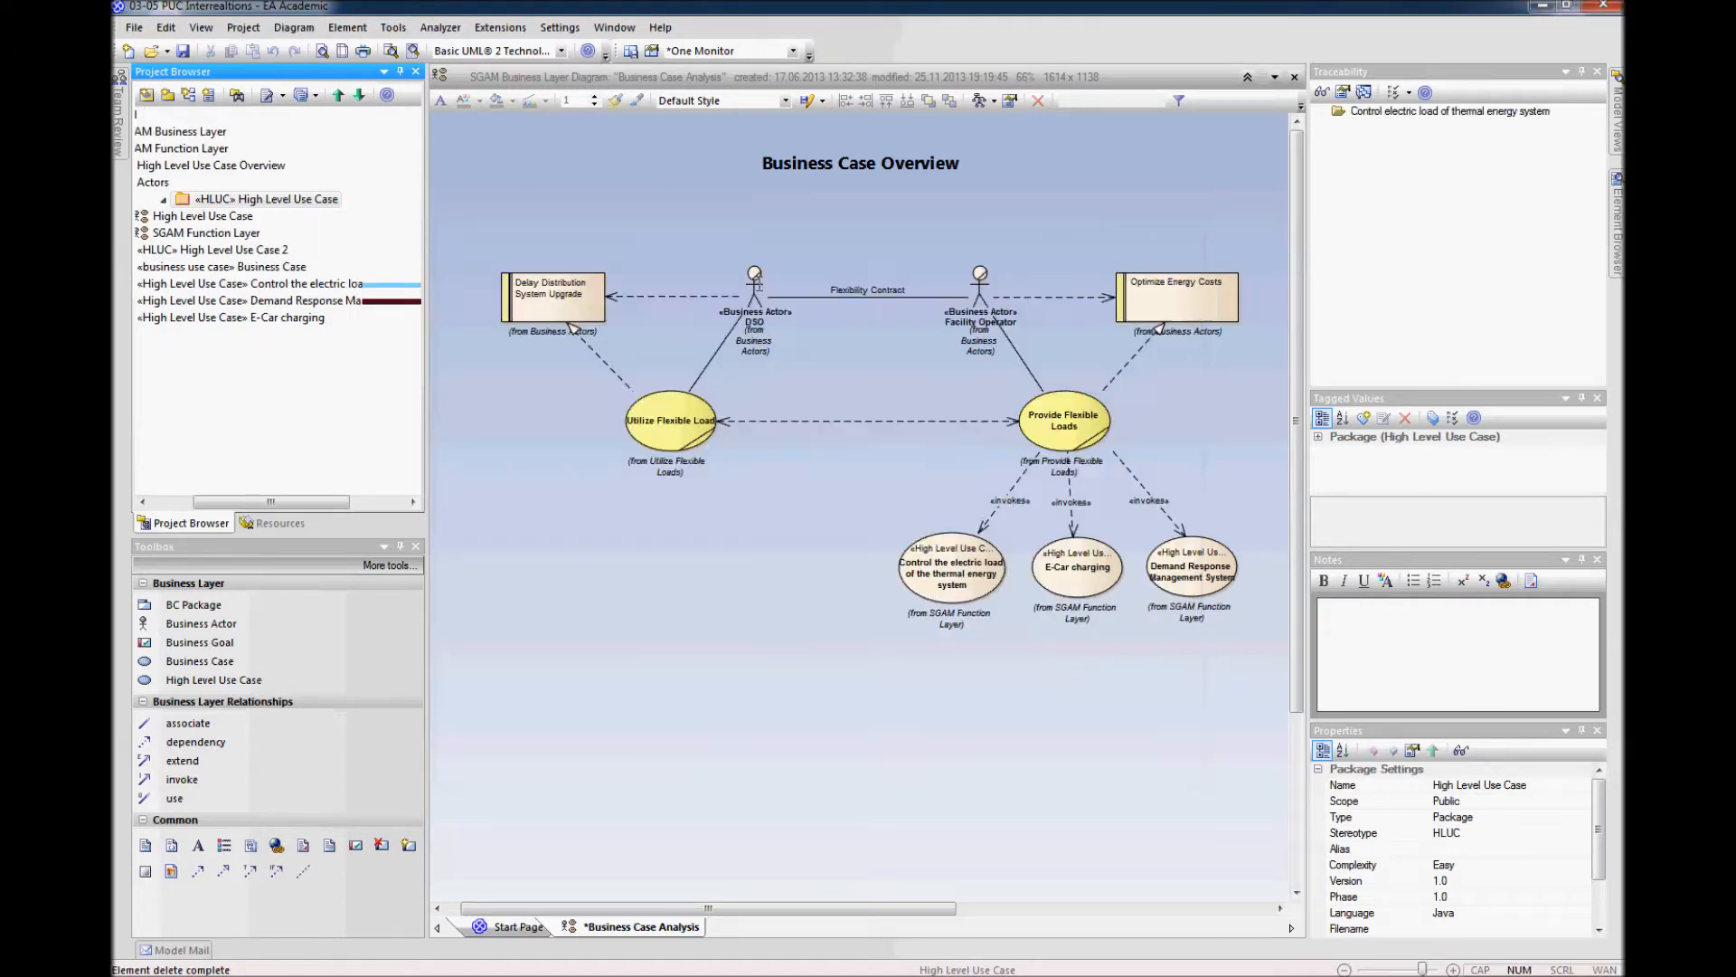
Step: Move the Control the electric load of the thermal energy system use case into the HLUC package of the same topic
left_click_drag(322, 501, 283, 501)
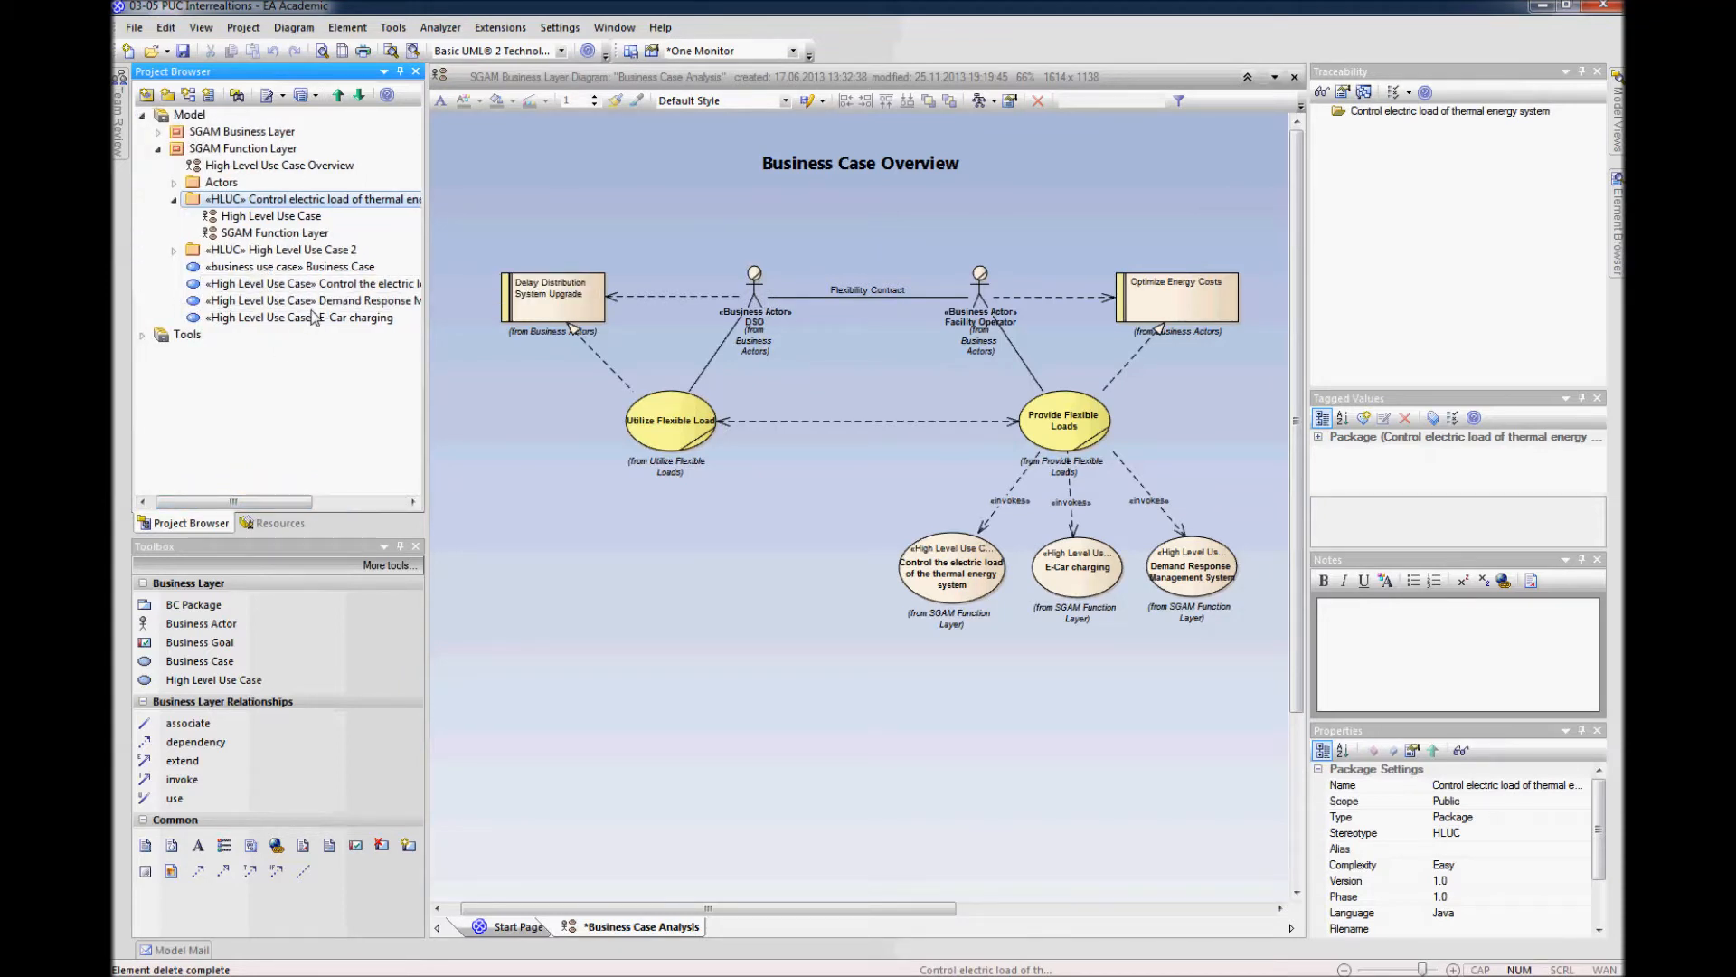
left_click_drag(310, 286, 303, 200)
left_click_drag(287, 502, 244, 506)
Step: Delete the template business use case named Business Case from SGAM Function Layer
left_click(257, 284)
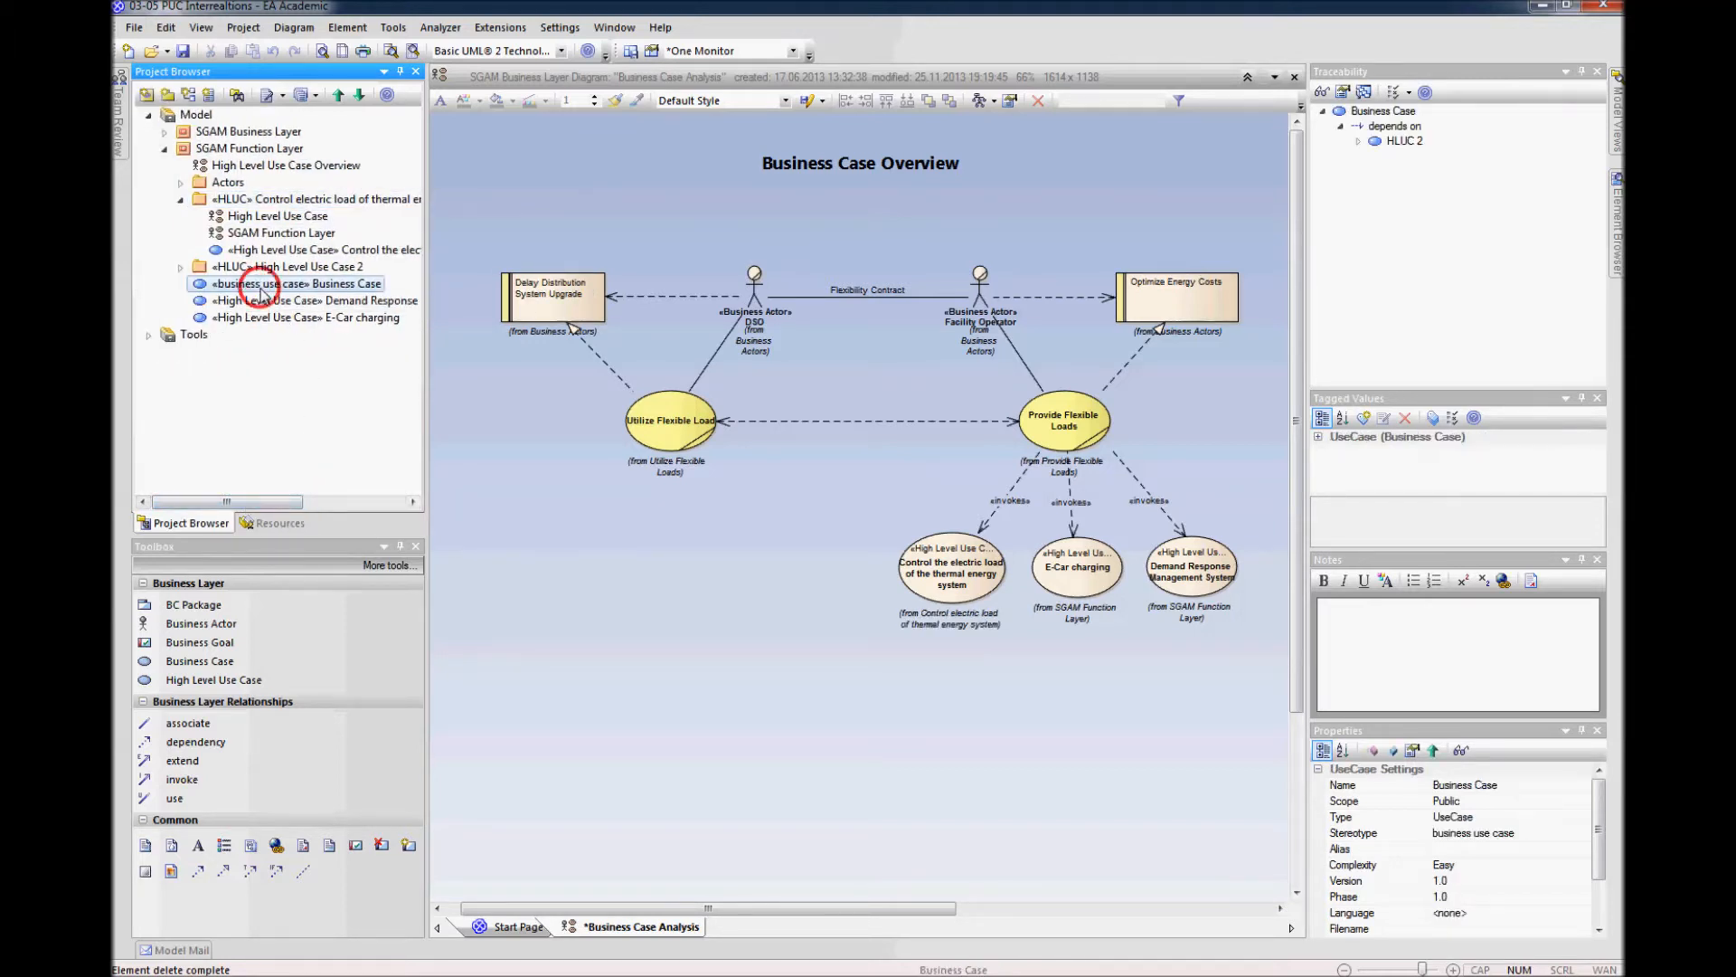
right_click(256, 284)
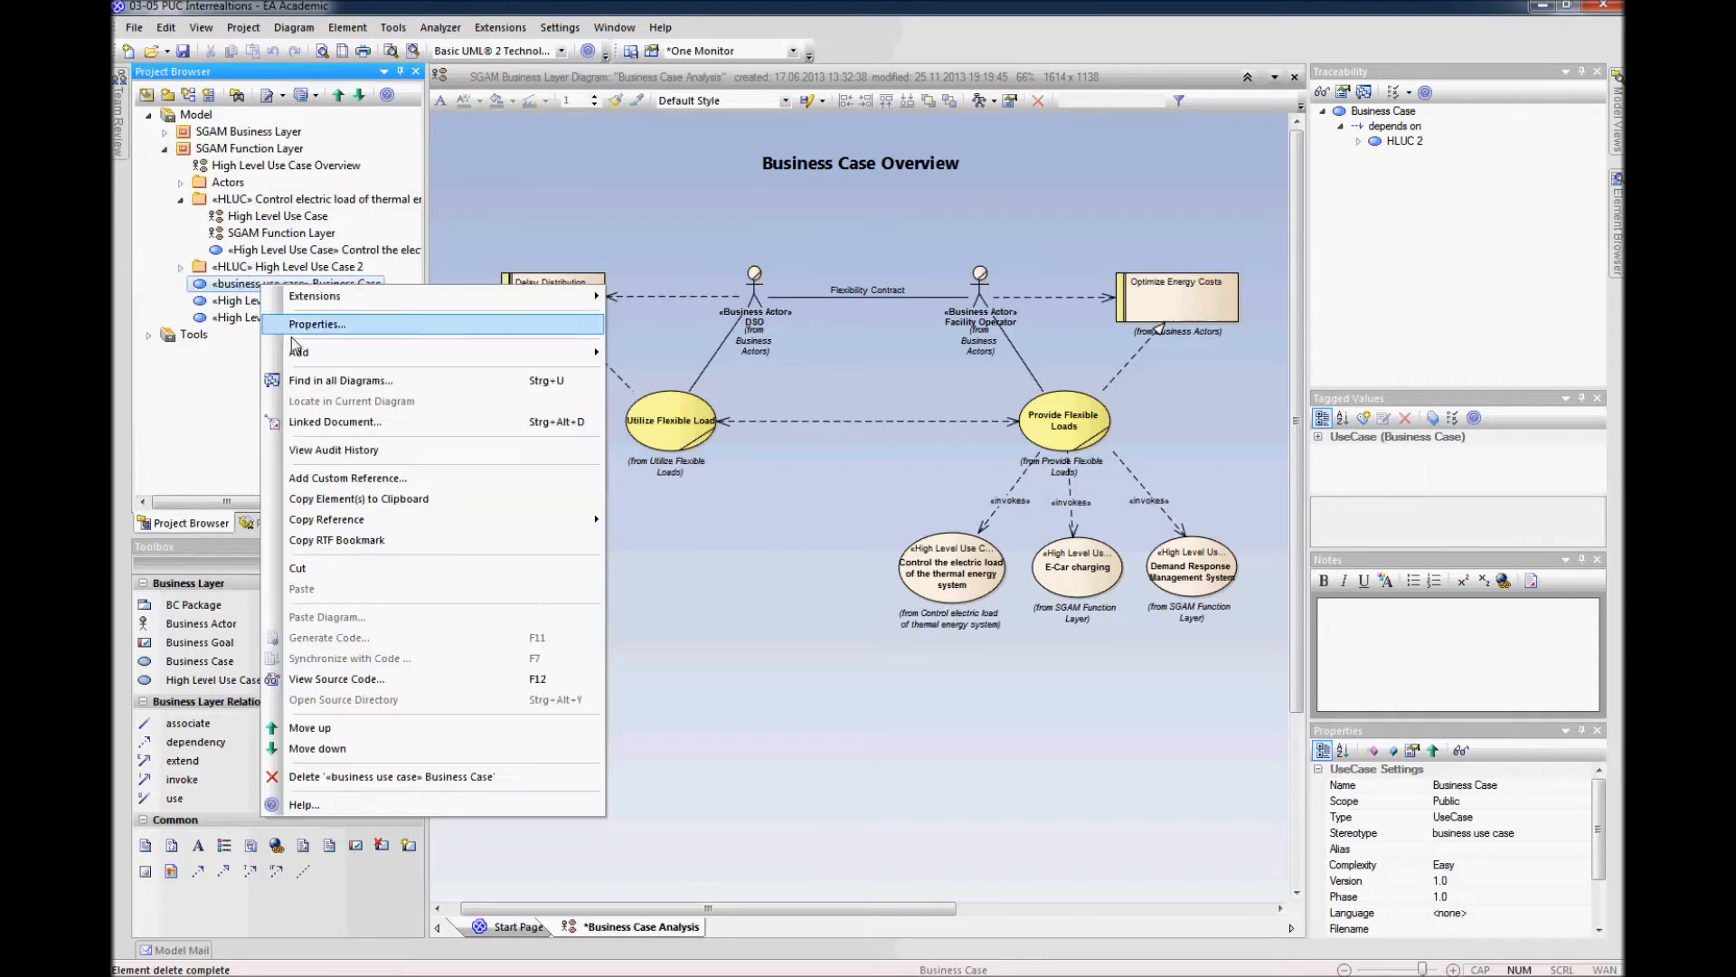
left_click(402, 777)
left_click(909, 545)
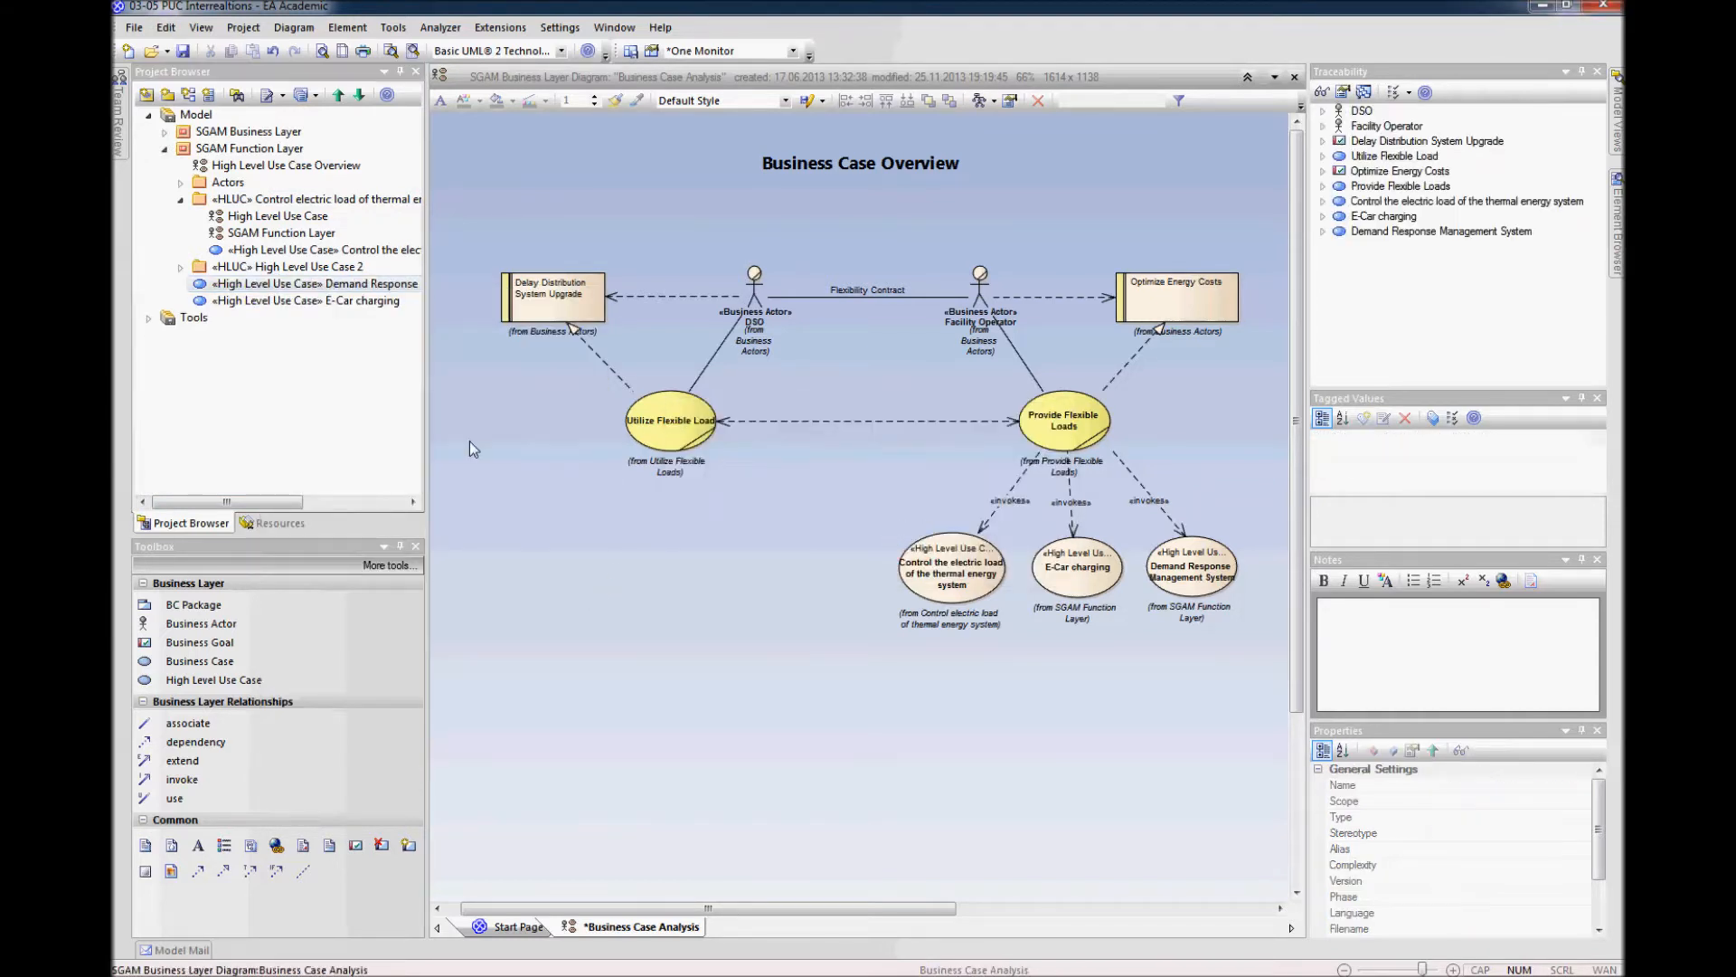
Step: Delete the template actors Actor1 and Actor2 from the Actors package of SGAM Function Layer
left_click(180, 199)
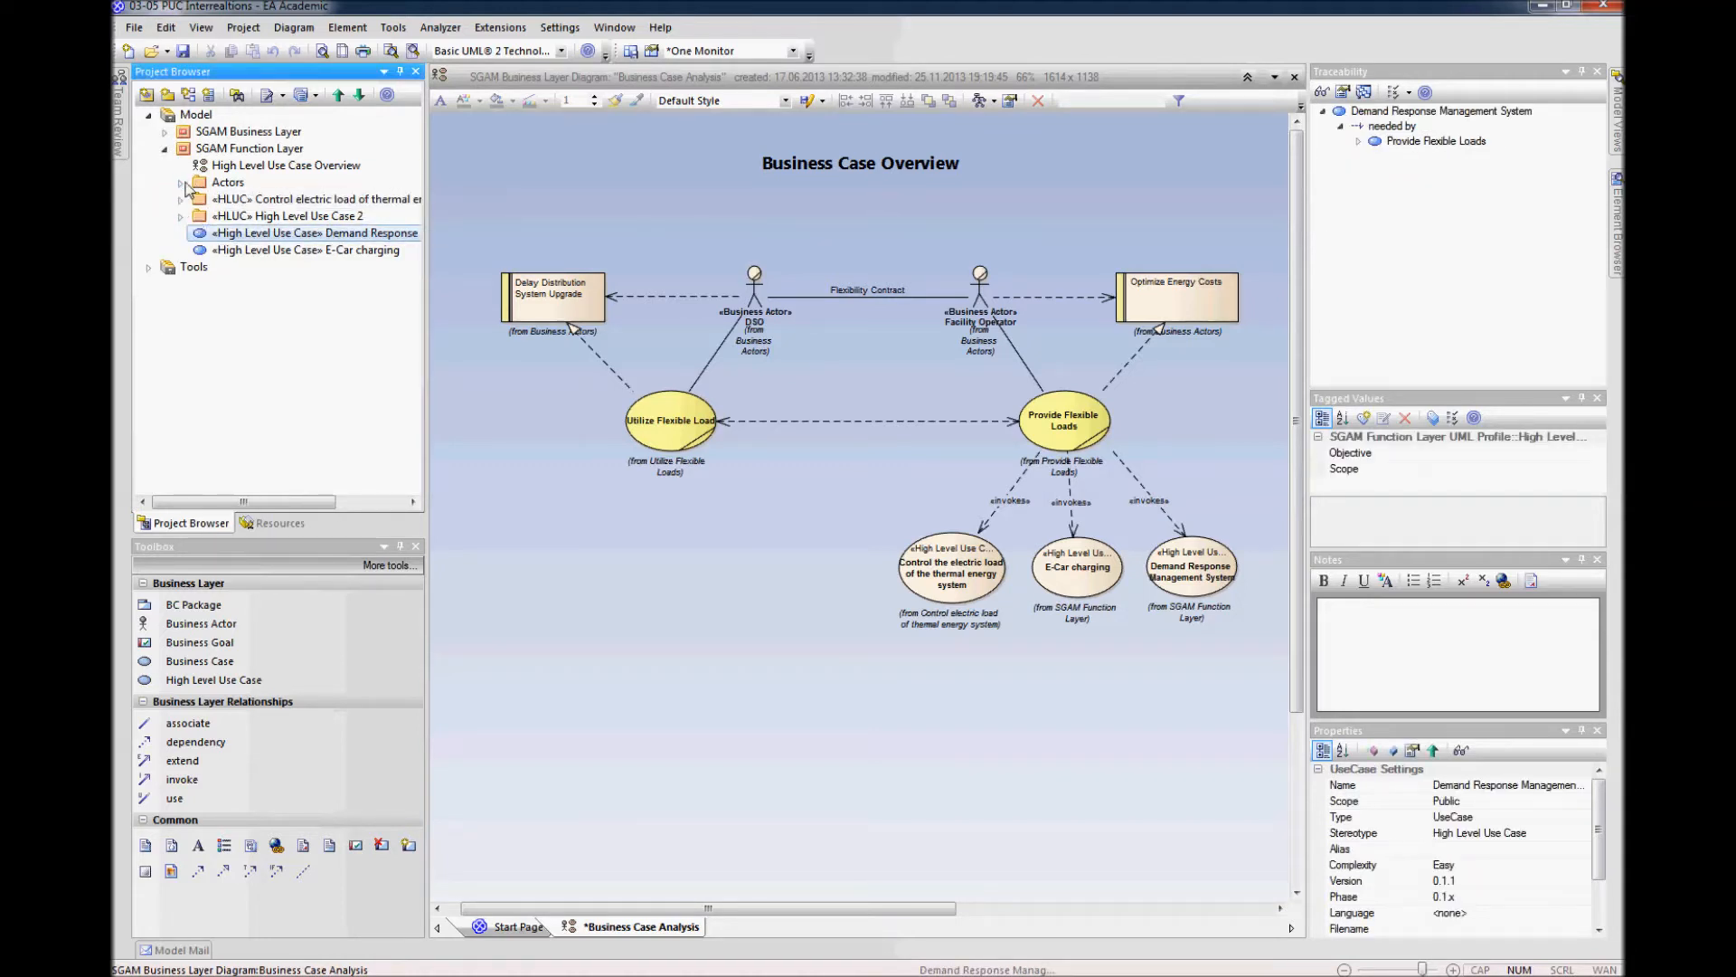
left_click(182, 184)
left_click(252, 200)
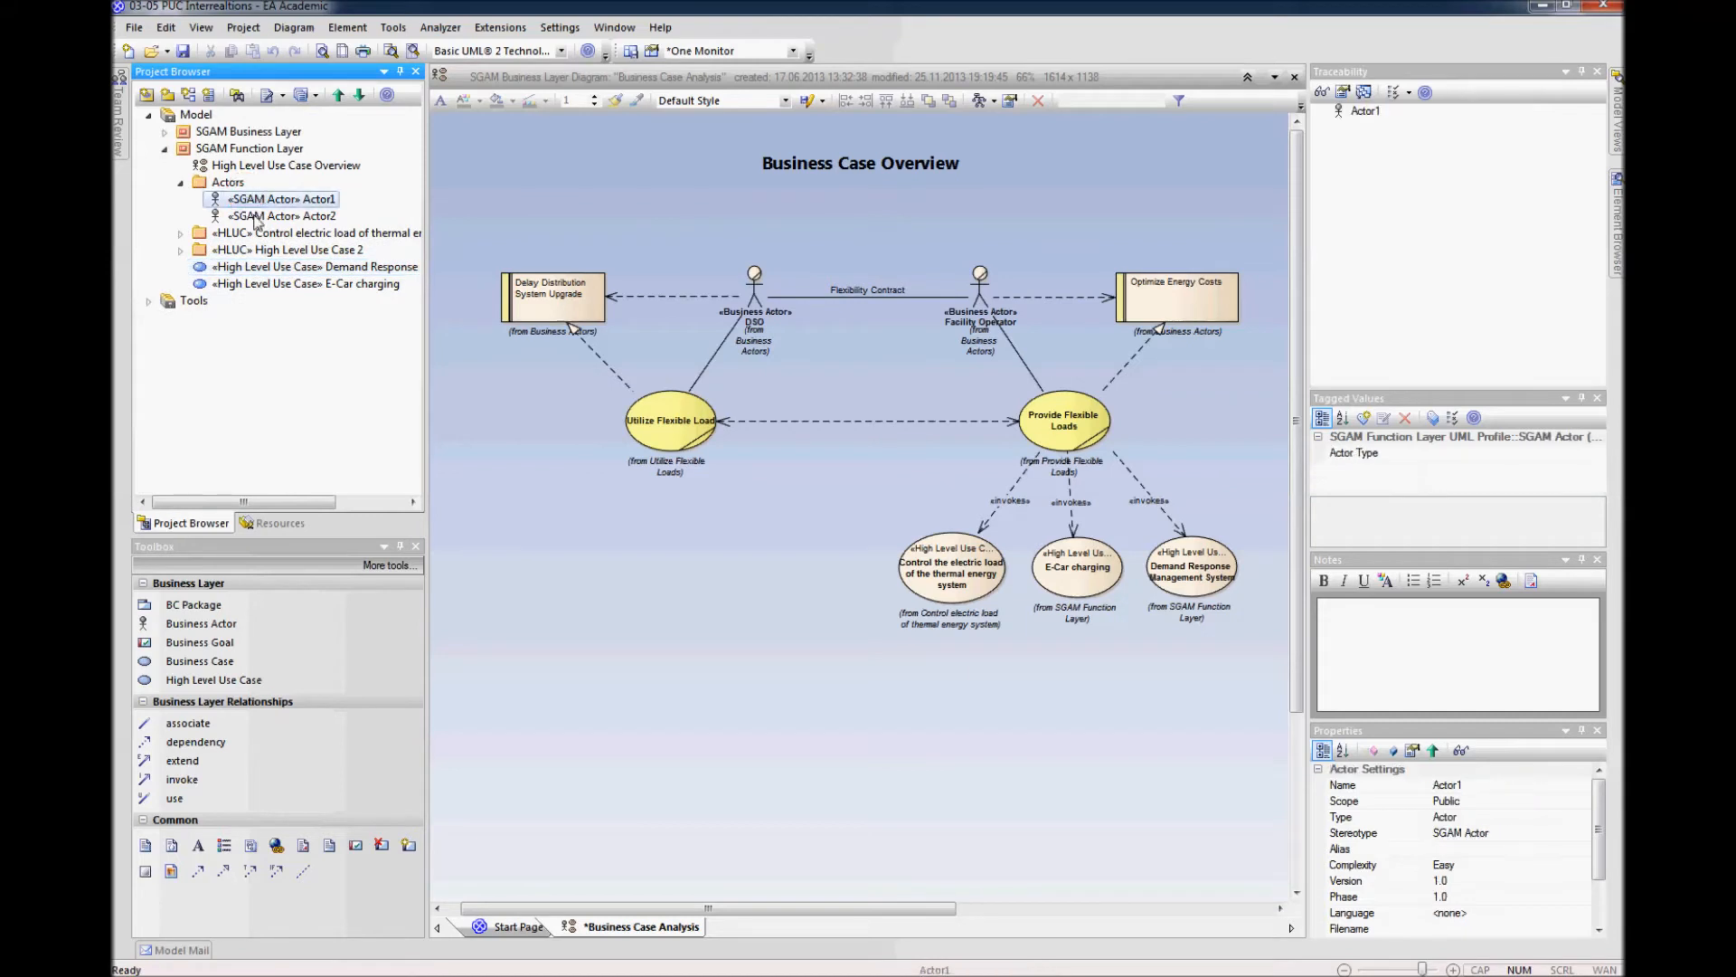
left_click(256, 217, "ctrl")
right_click(256, 217)
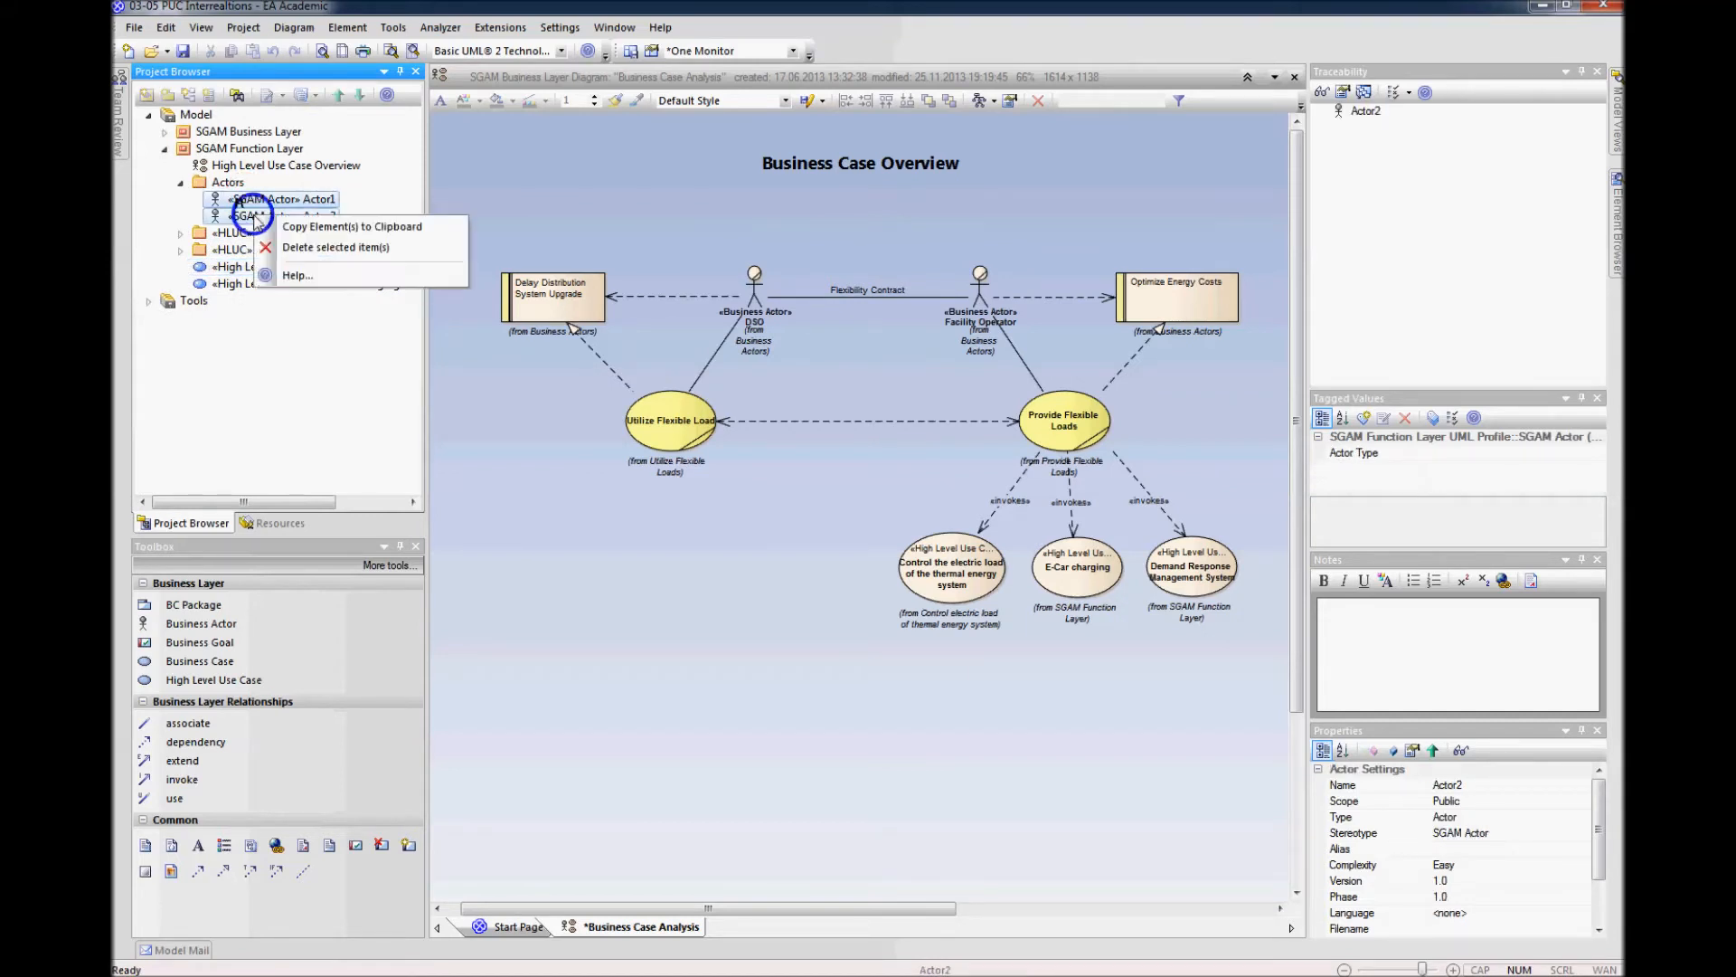
left_click(301, 248)
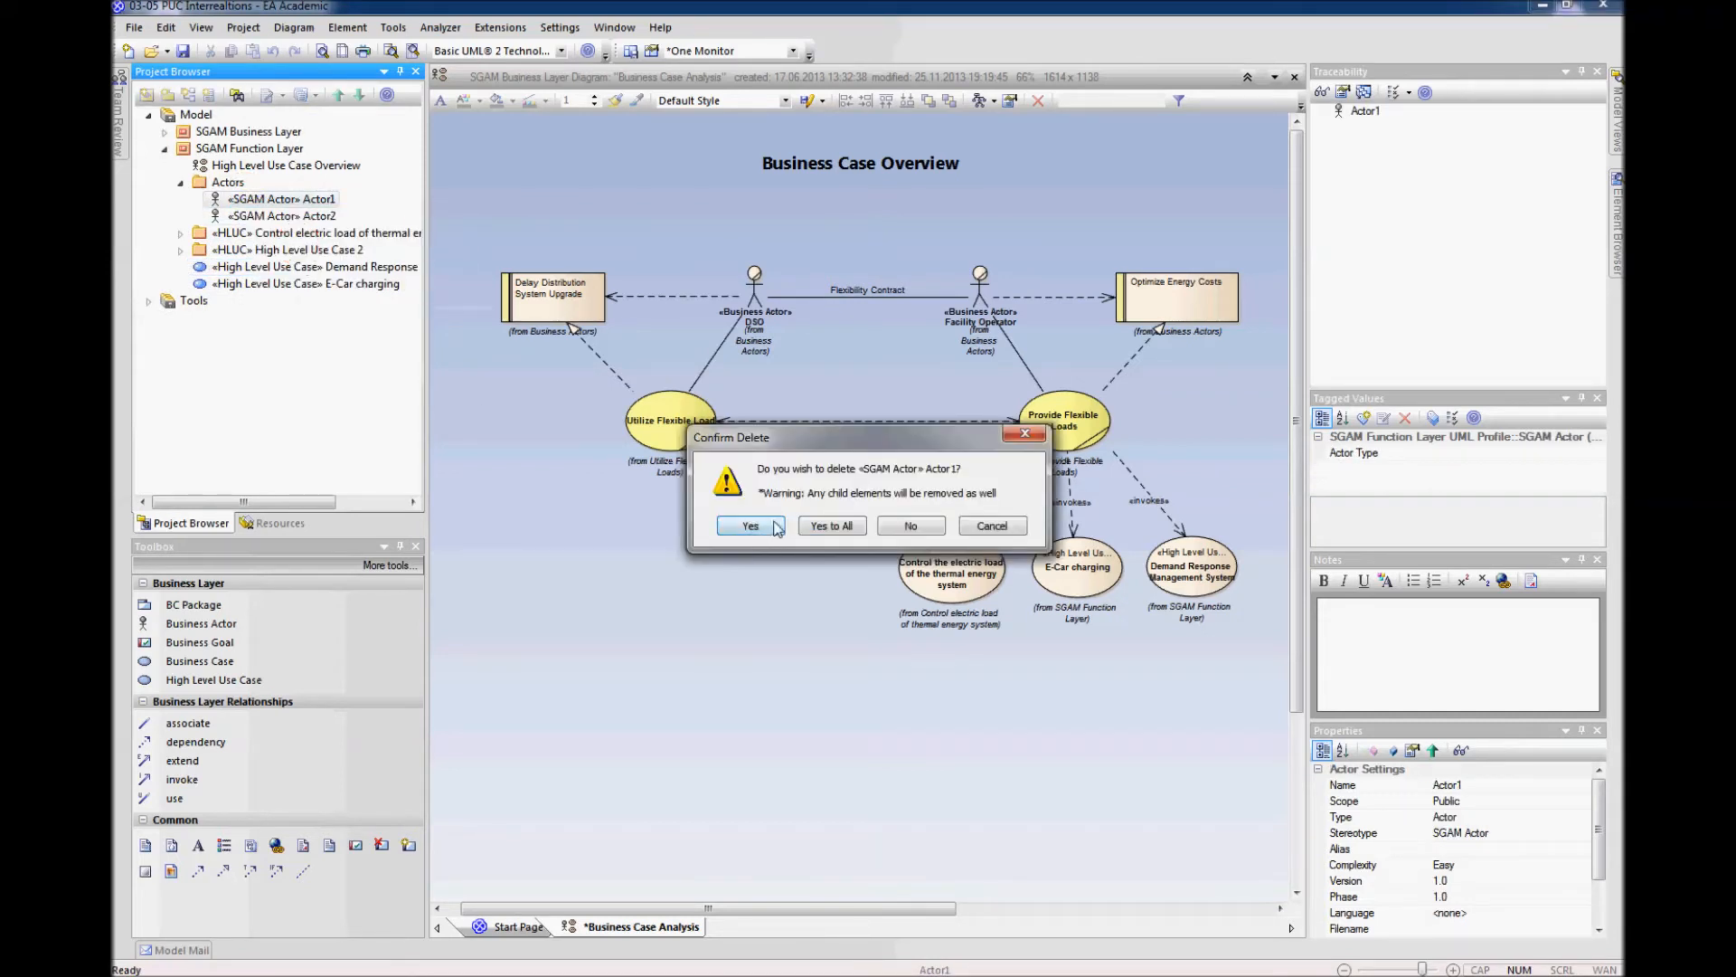
left_click(830, 525)
left_click(632, 562)
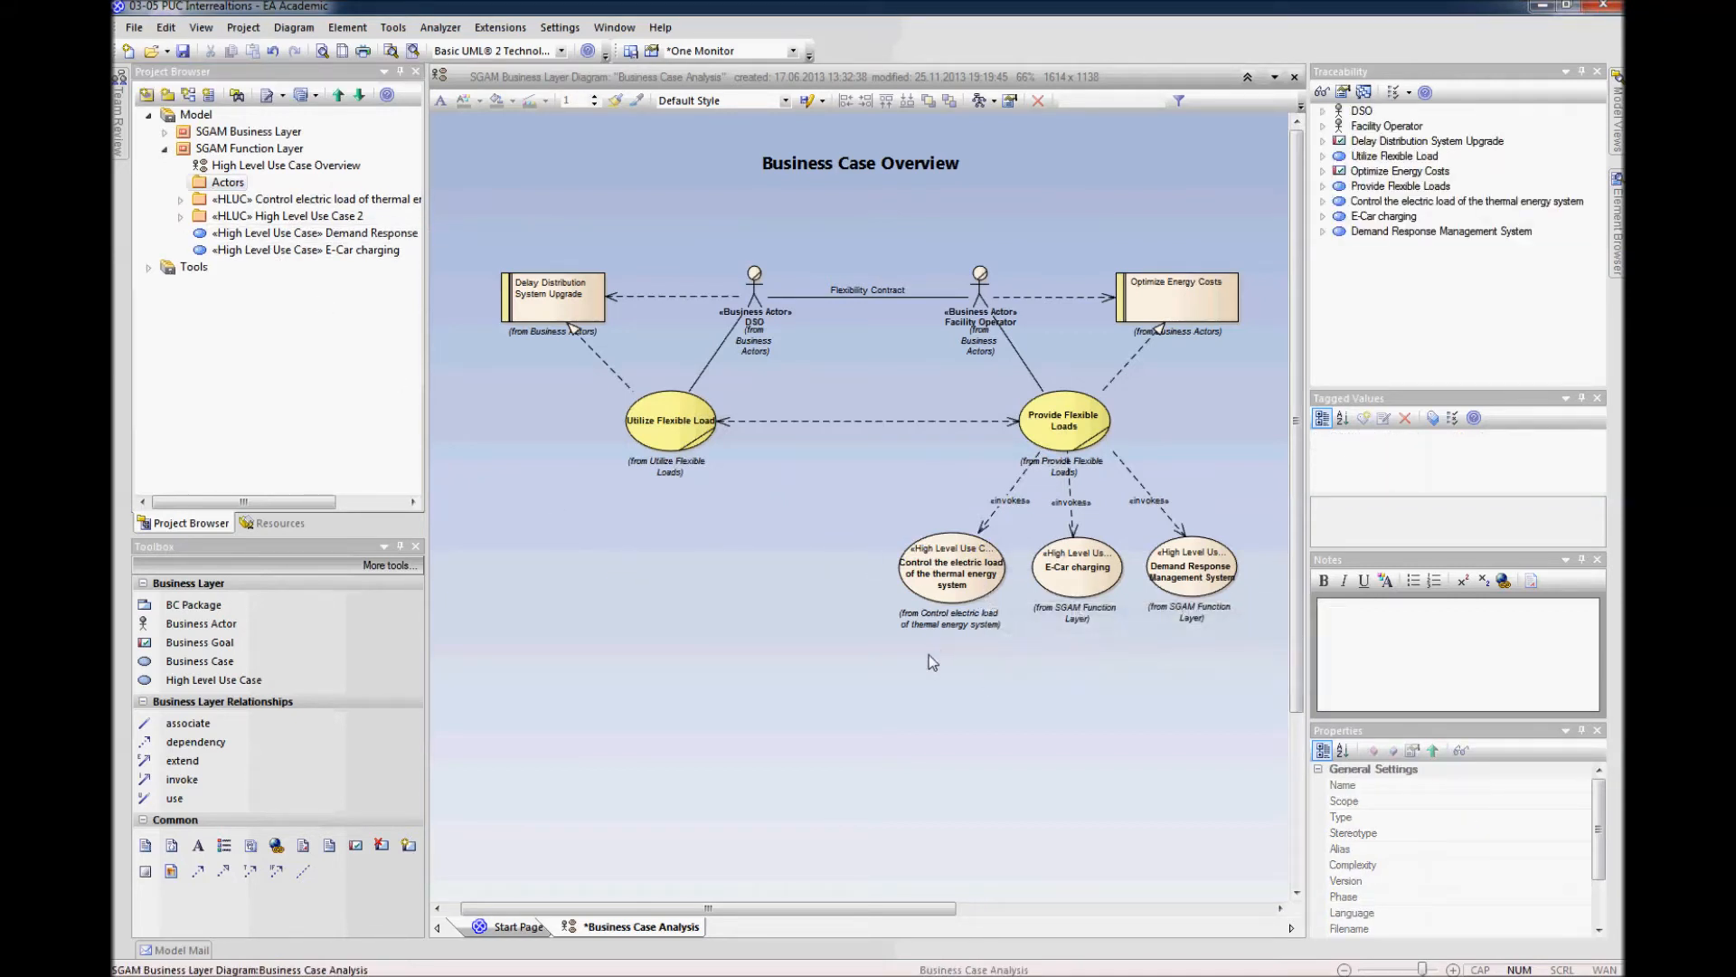
Step: Create a Composite Structure Diagram for the Control the electric load of the thermal energy system use case
left_click(927, 572)
right_click(927, 572)
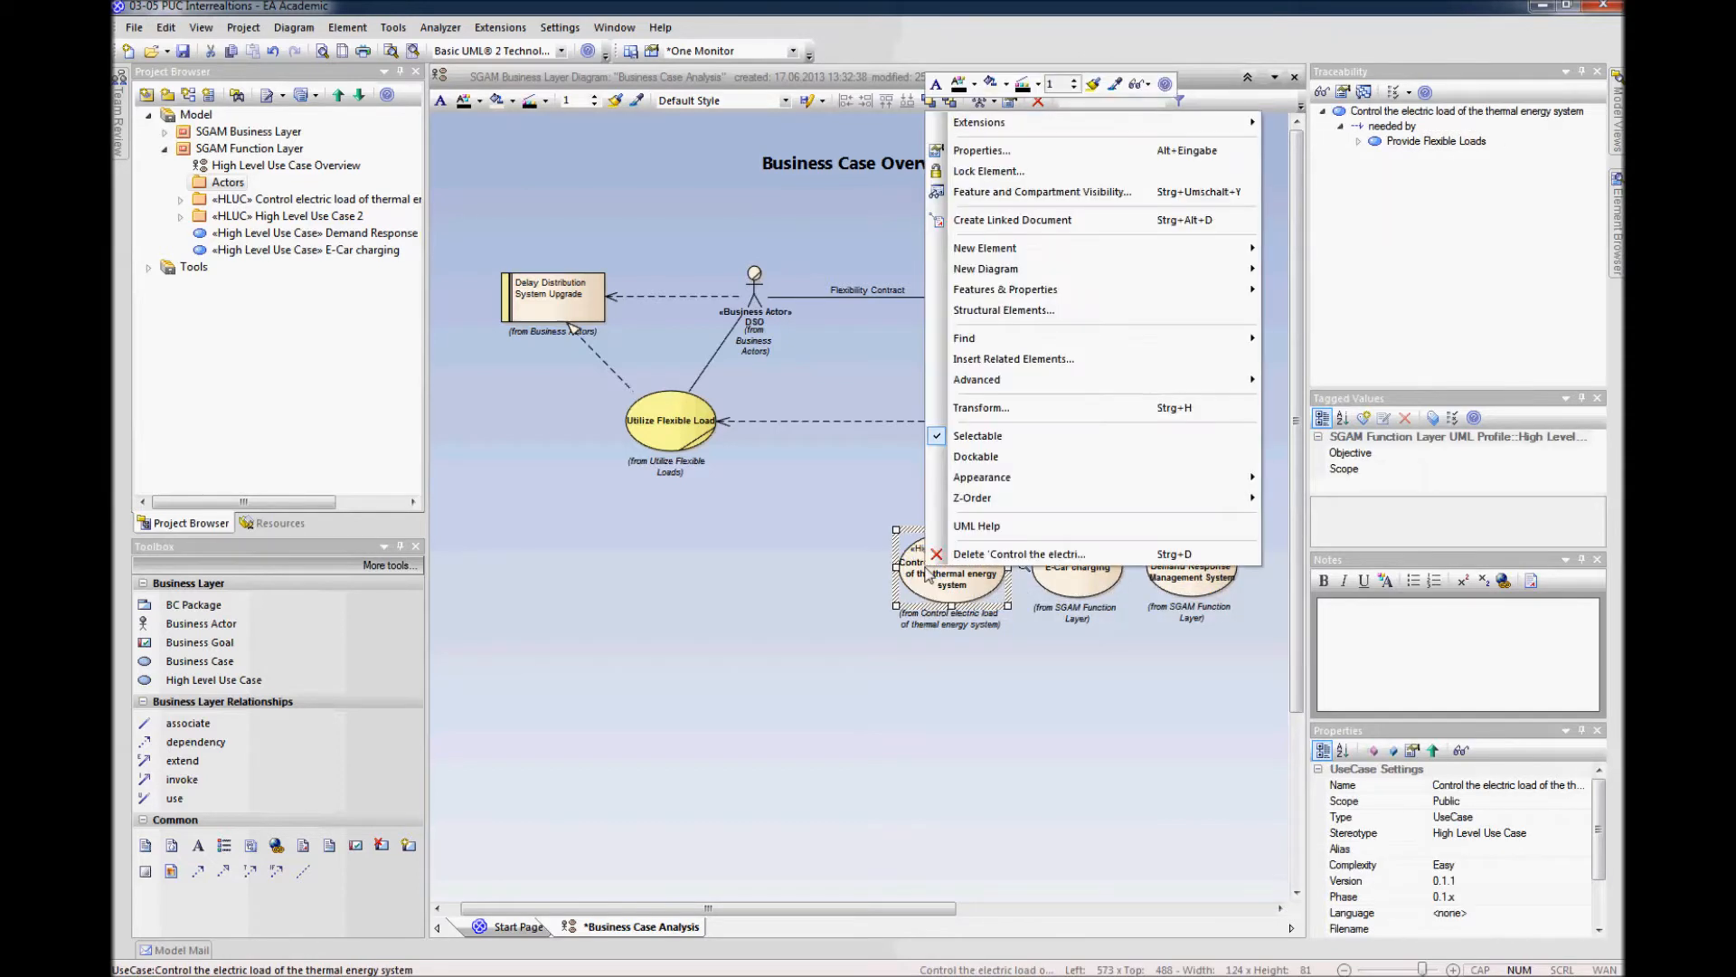
mouse_move(1046, 268)
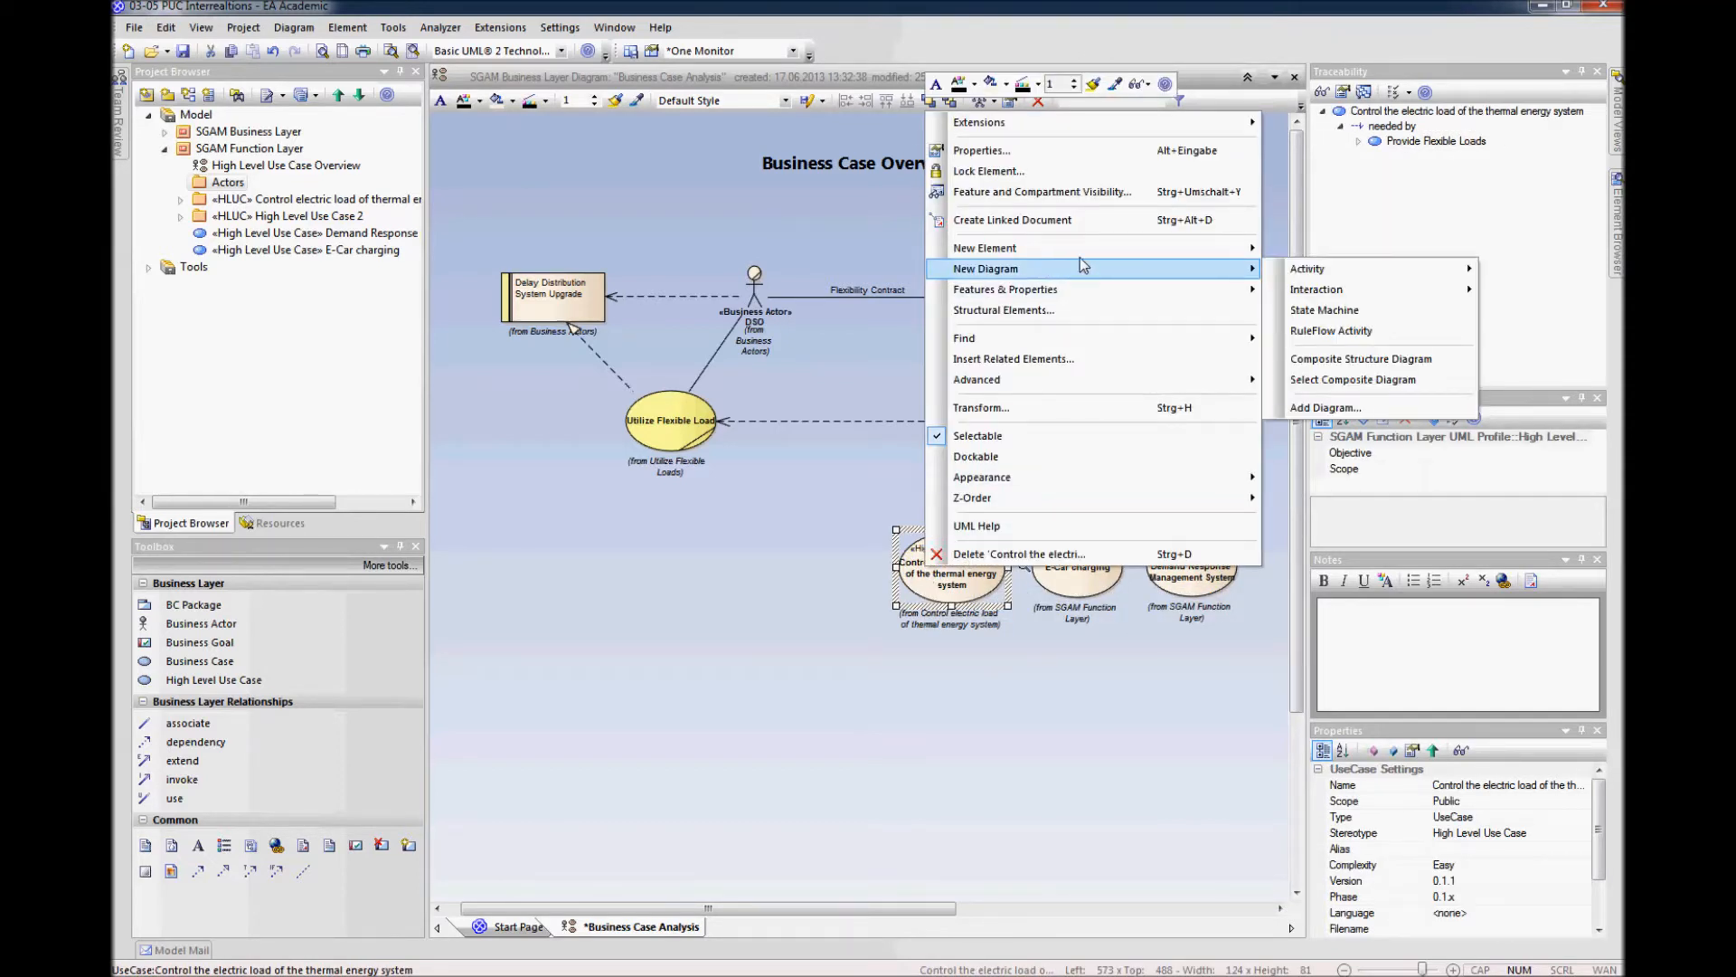
left_click(1390, 362)
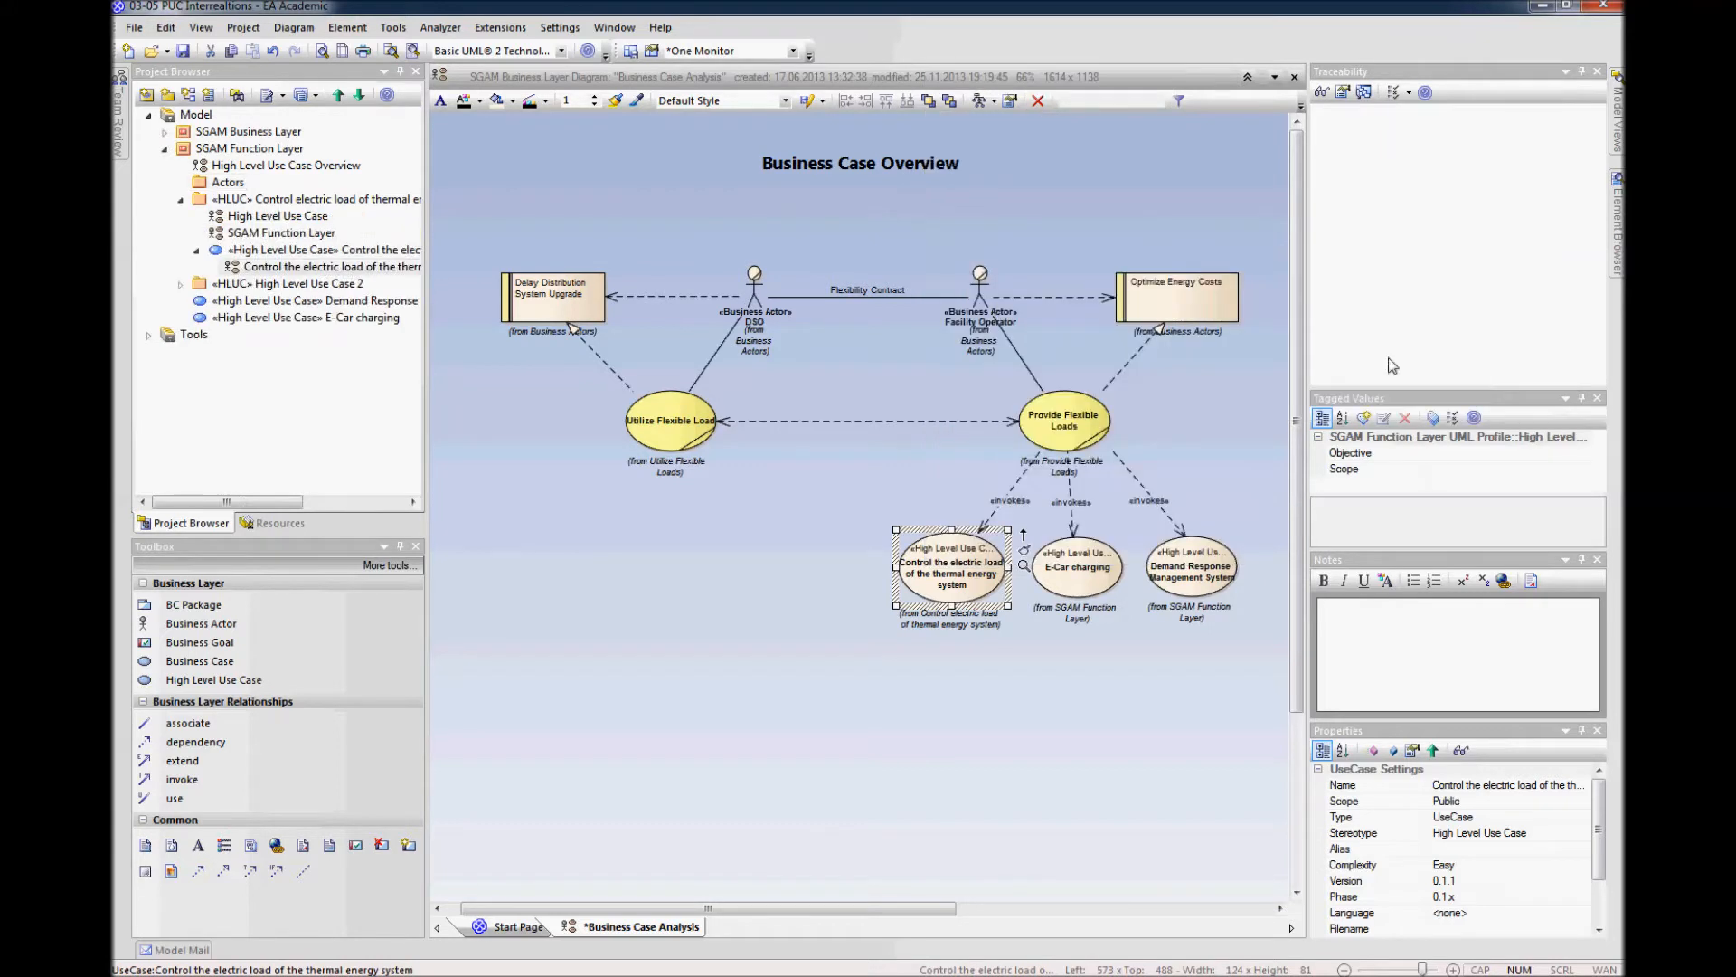
Step: Open the new diagram nested under the Control the electric load of the thermal energy system use case
left_click(957, 588)
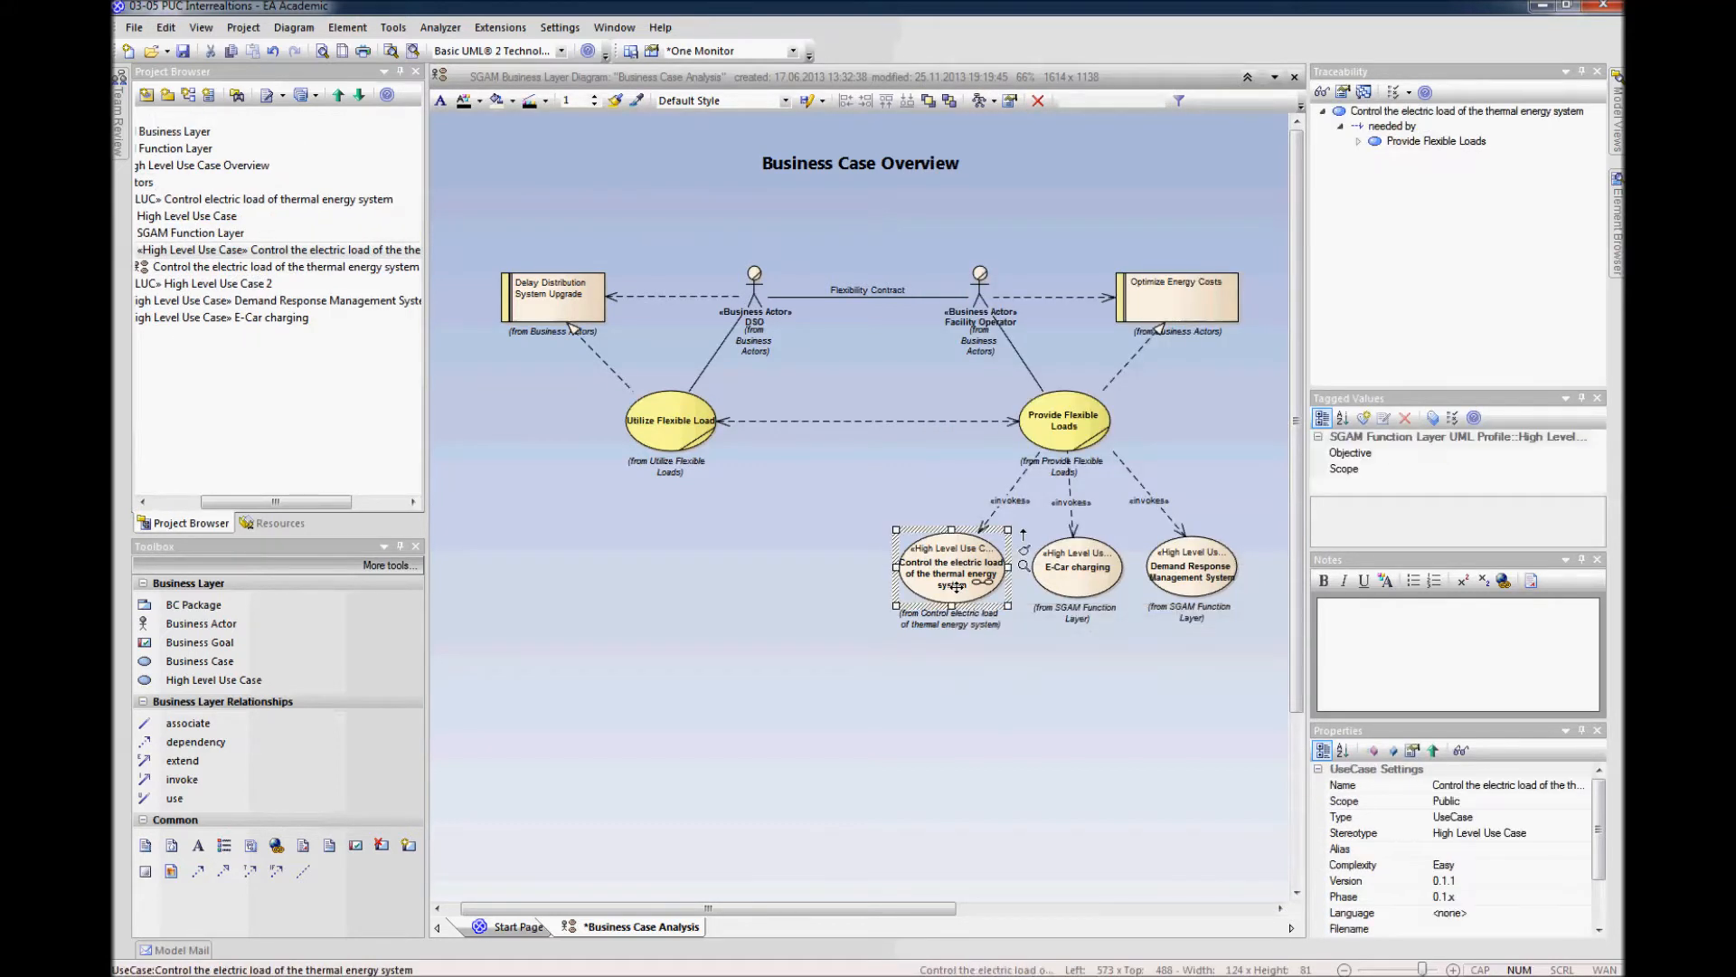
left_click(972, 689)
double_click(962, 584)
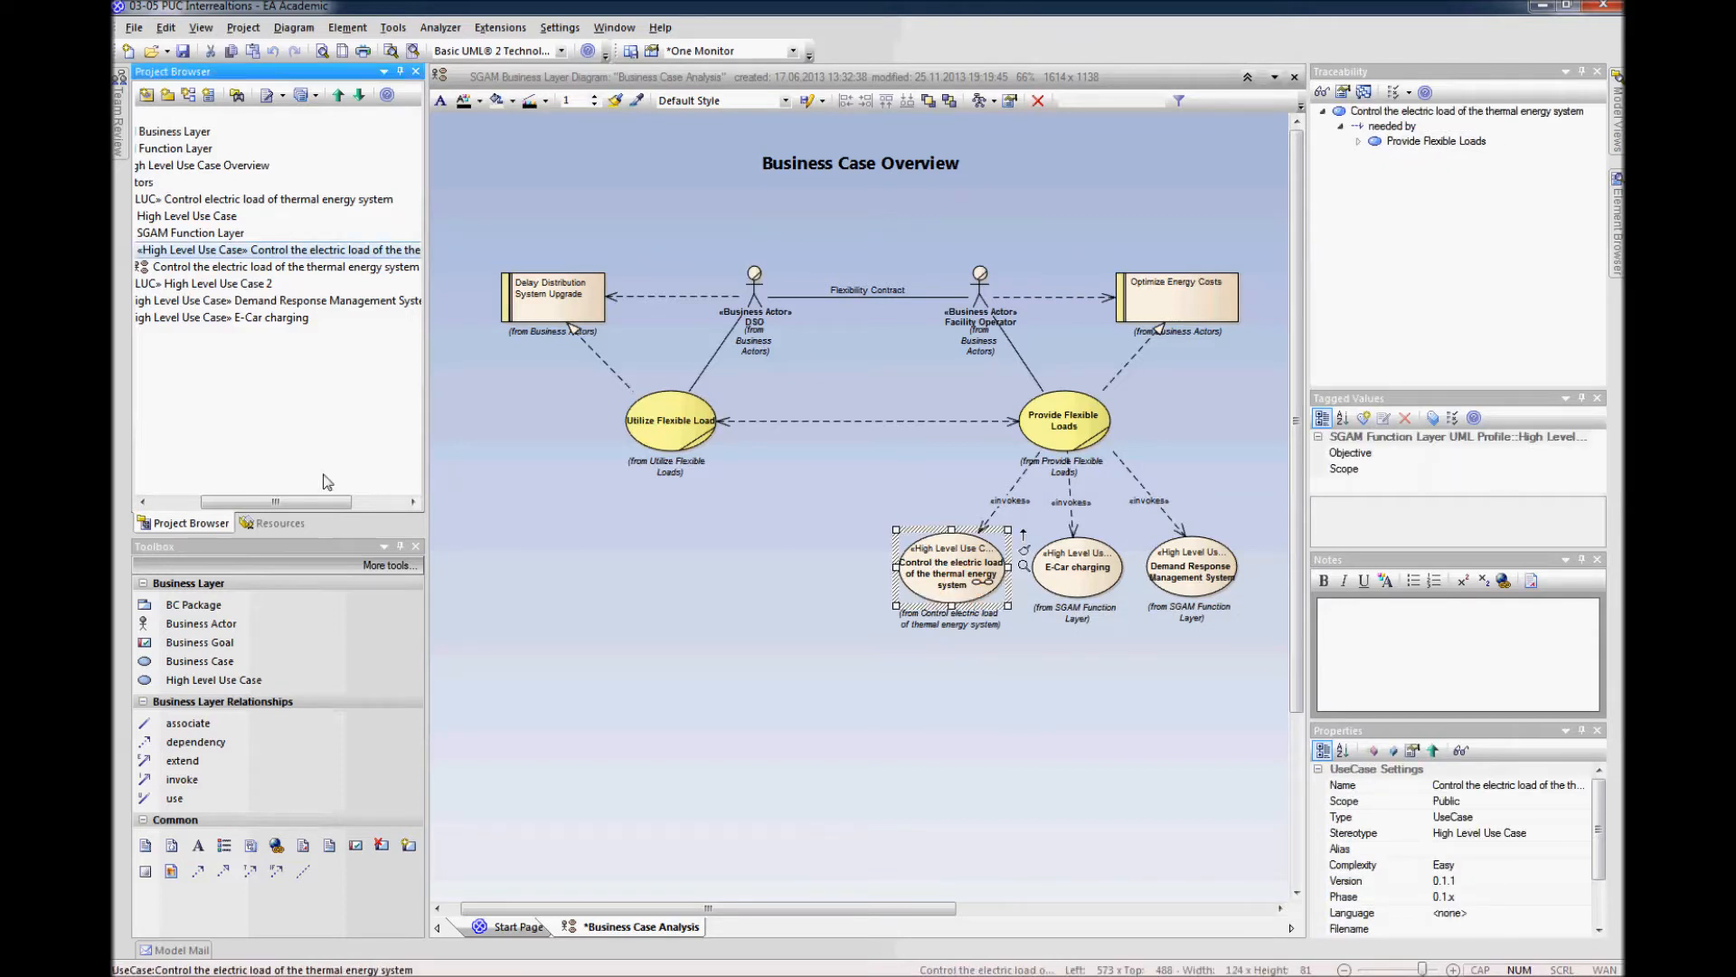
left_click_drag(311, 502, 274, 502)
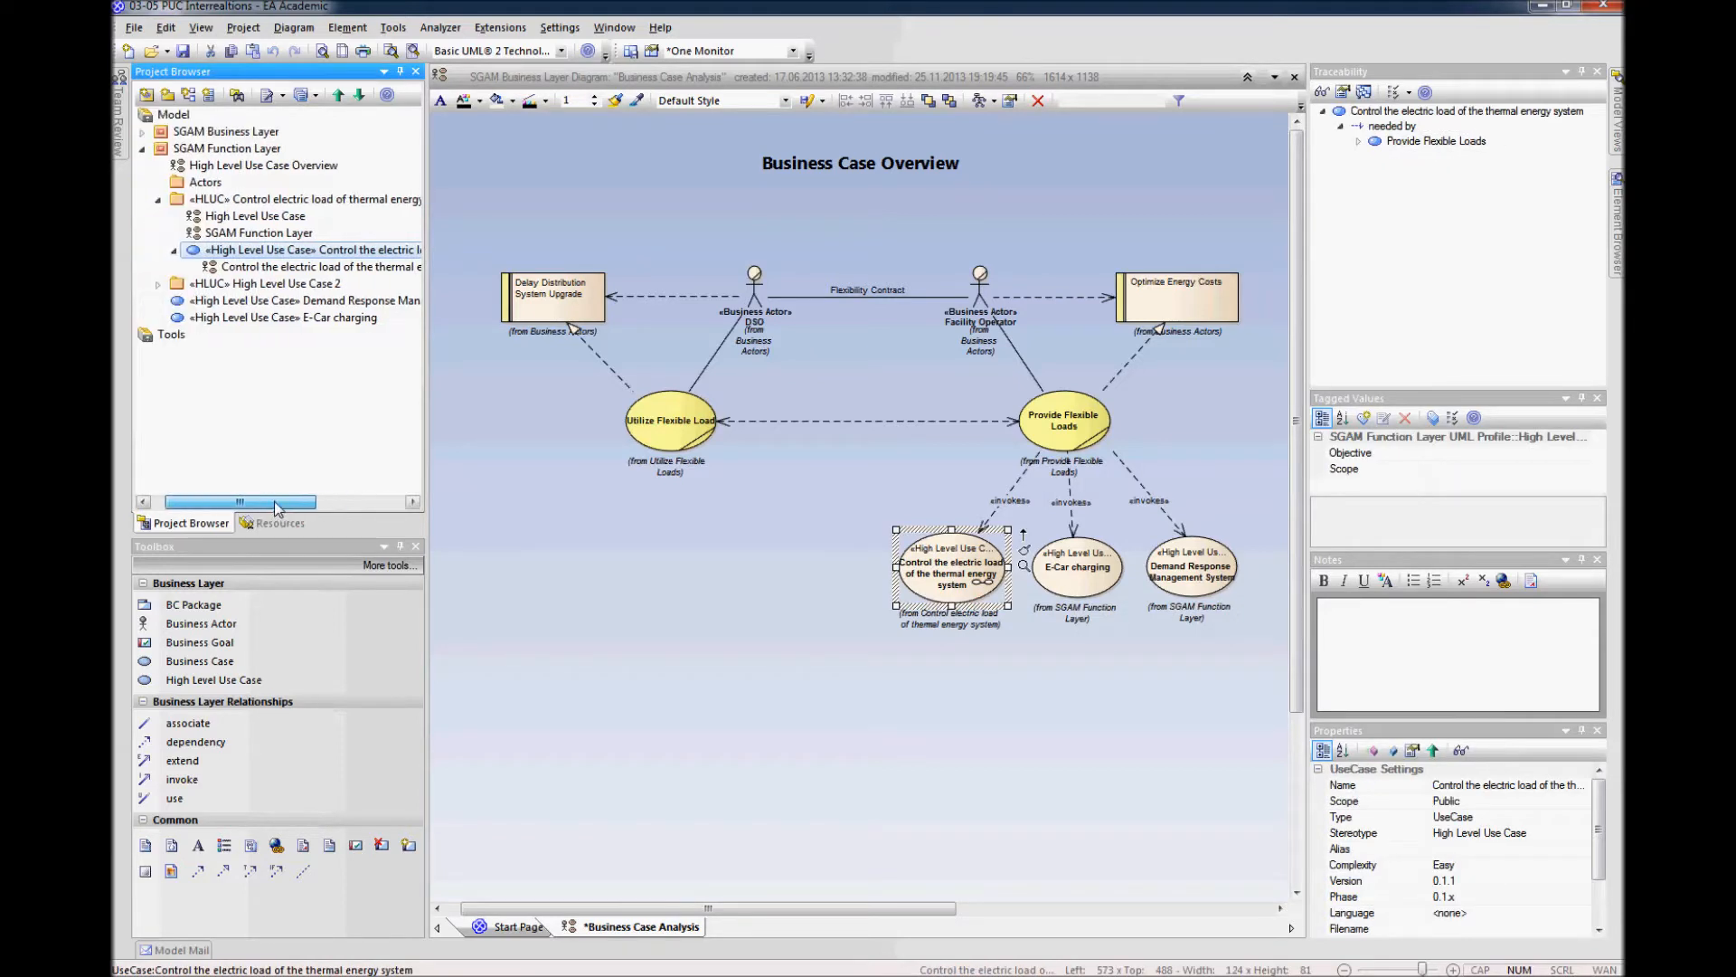
left_click(277, 270)
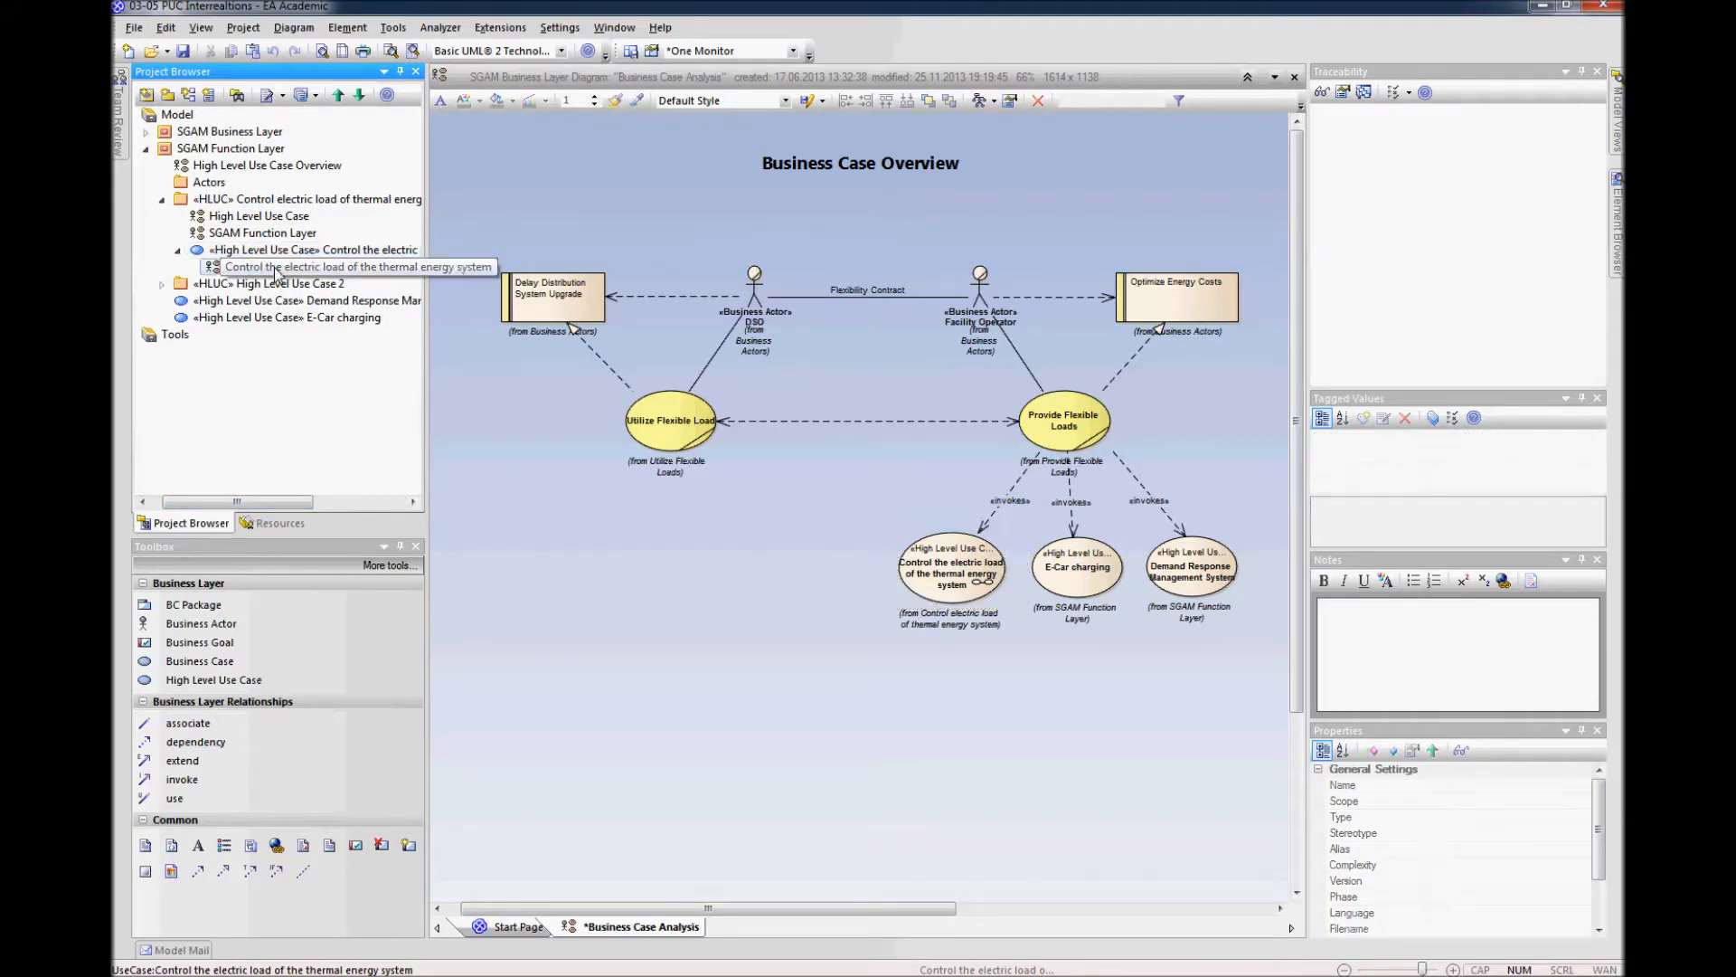
right_click(277, 270)
left_click(316, 327)
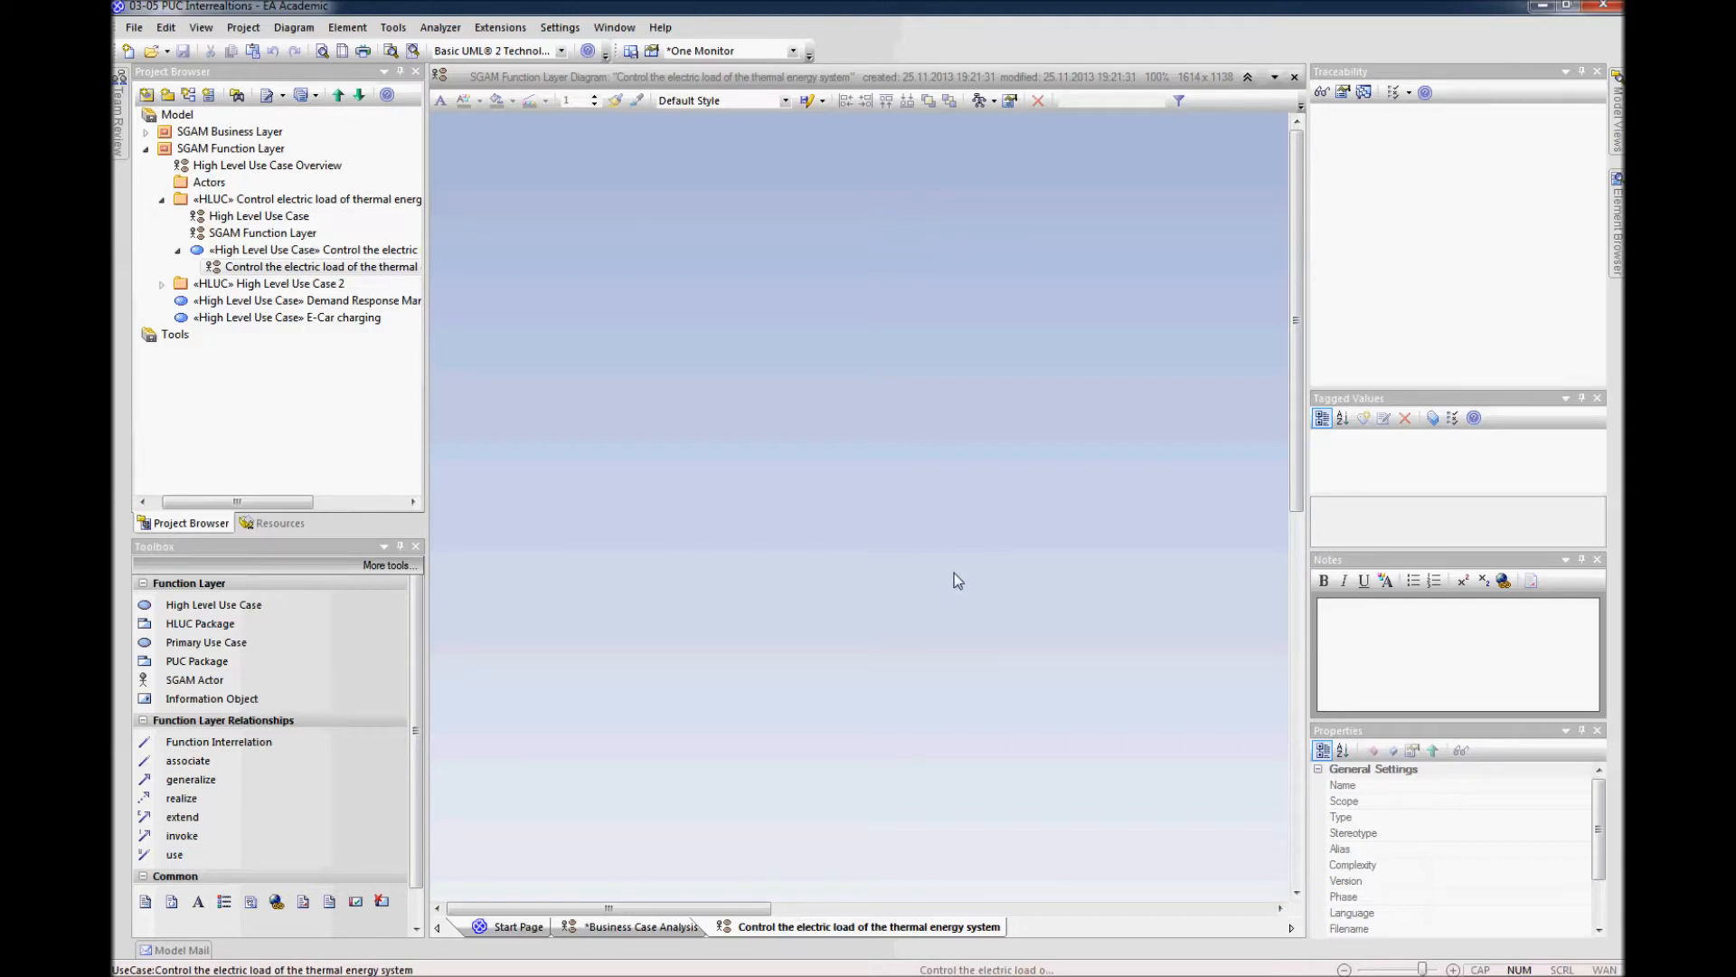
Step: Paste the high level use case into the upper-left area of its empty diagram and size it about 136 × 91
left_click(568, 242)
key("ctrl+v")
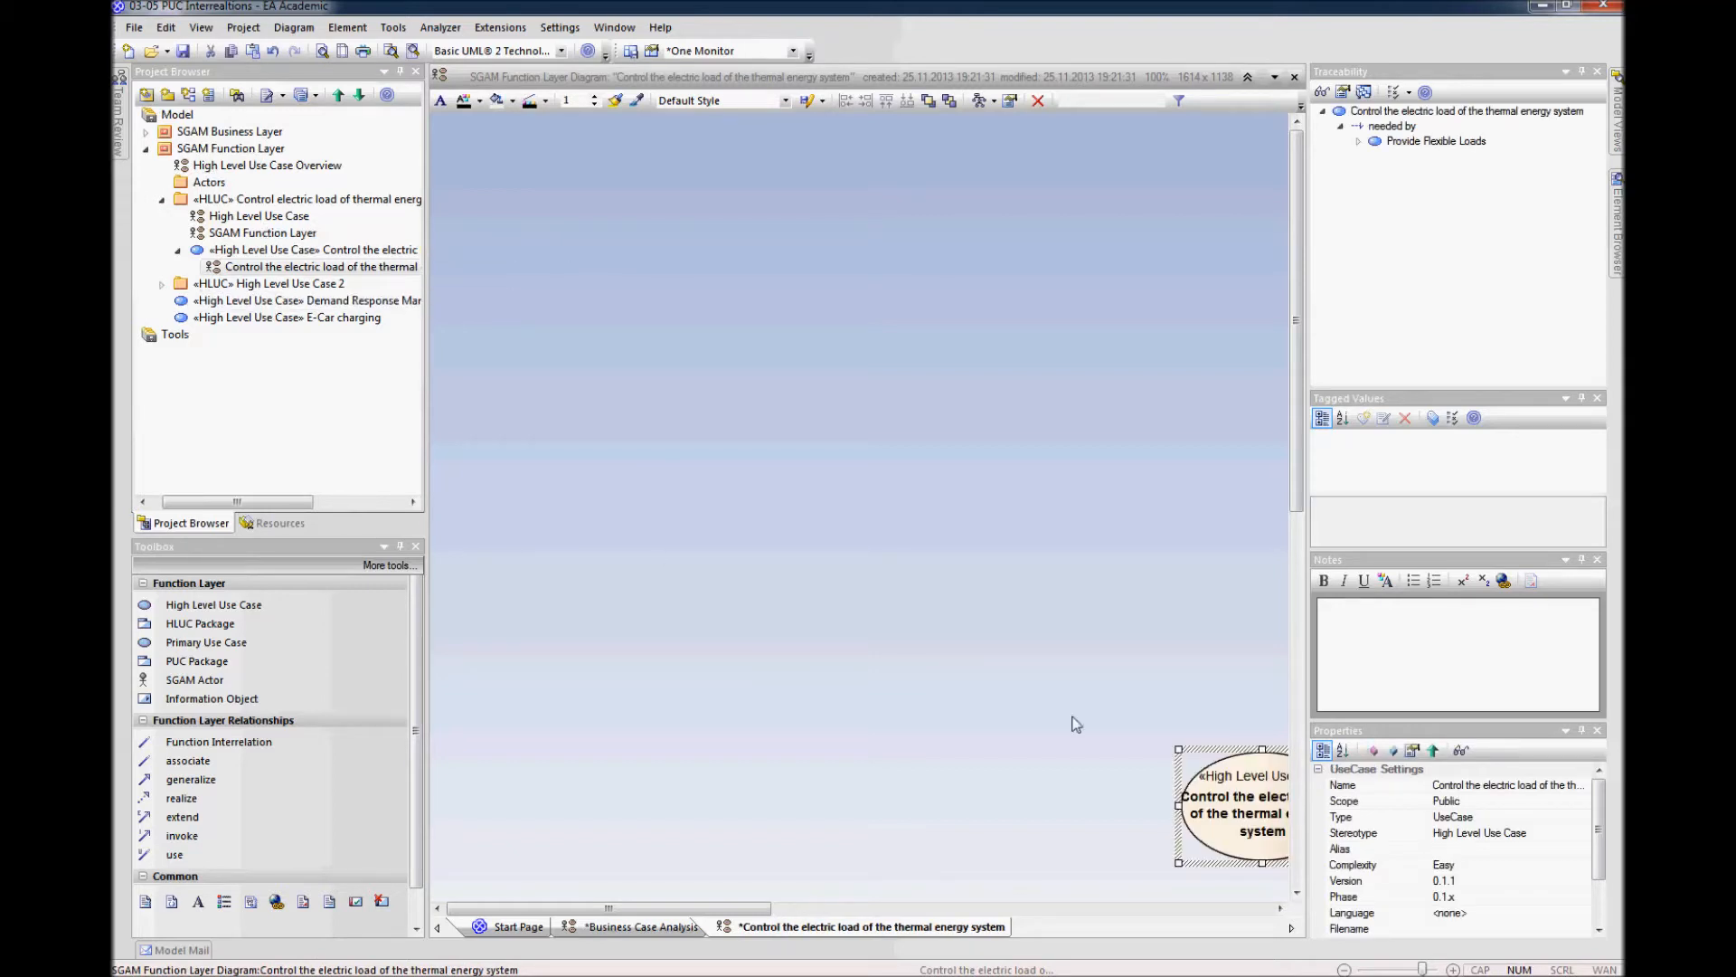
left_click_drag(1203, 801, 606, 340)
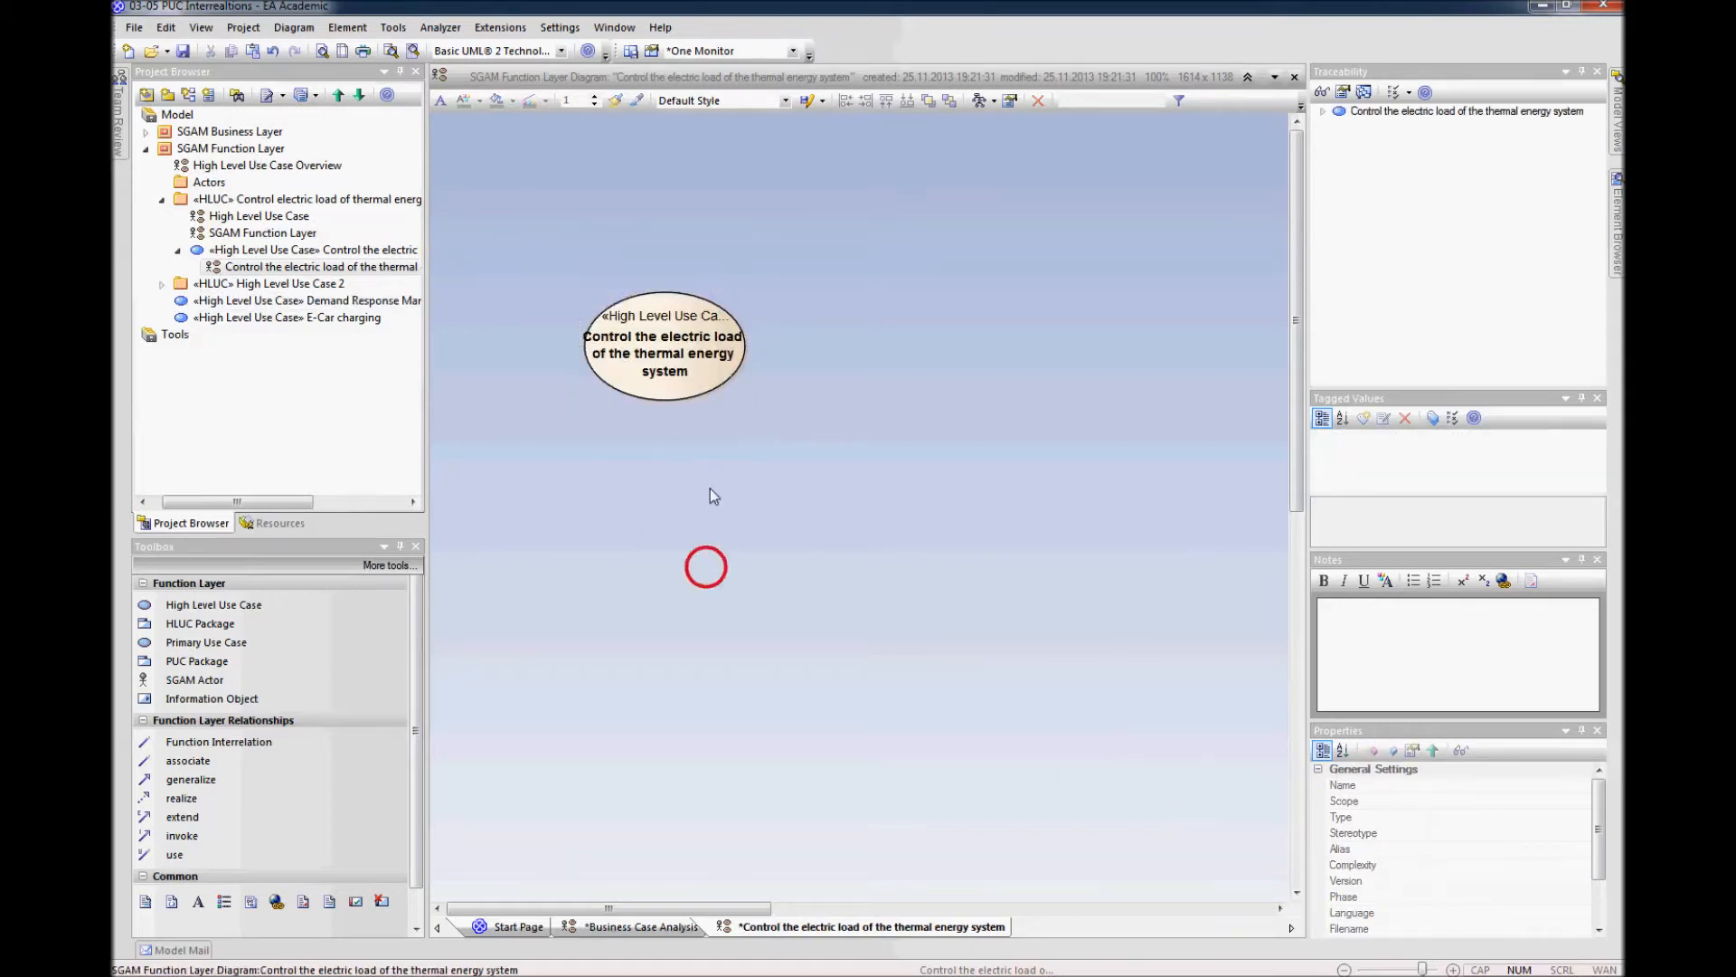
left_click(718, 389)
left_click_drag(762, 418, 651, 359)
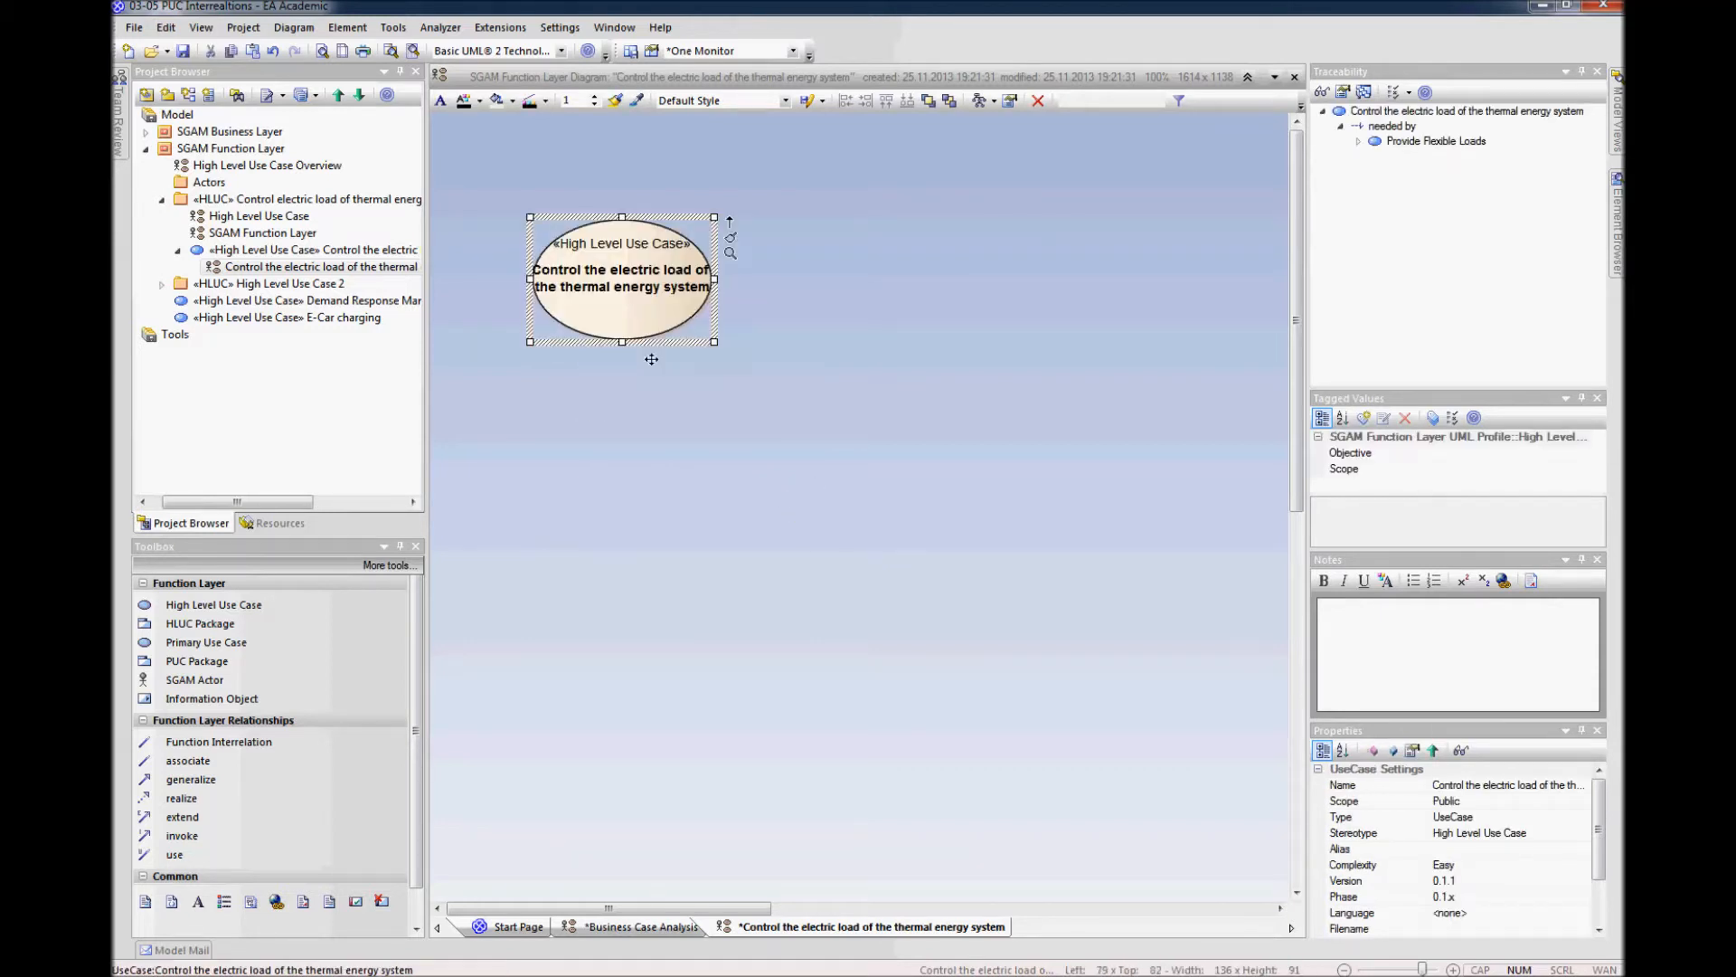
left_click(696, 440)
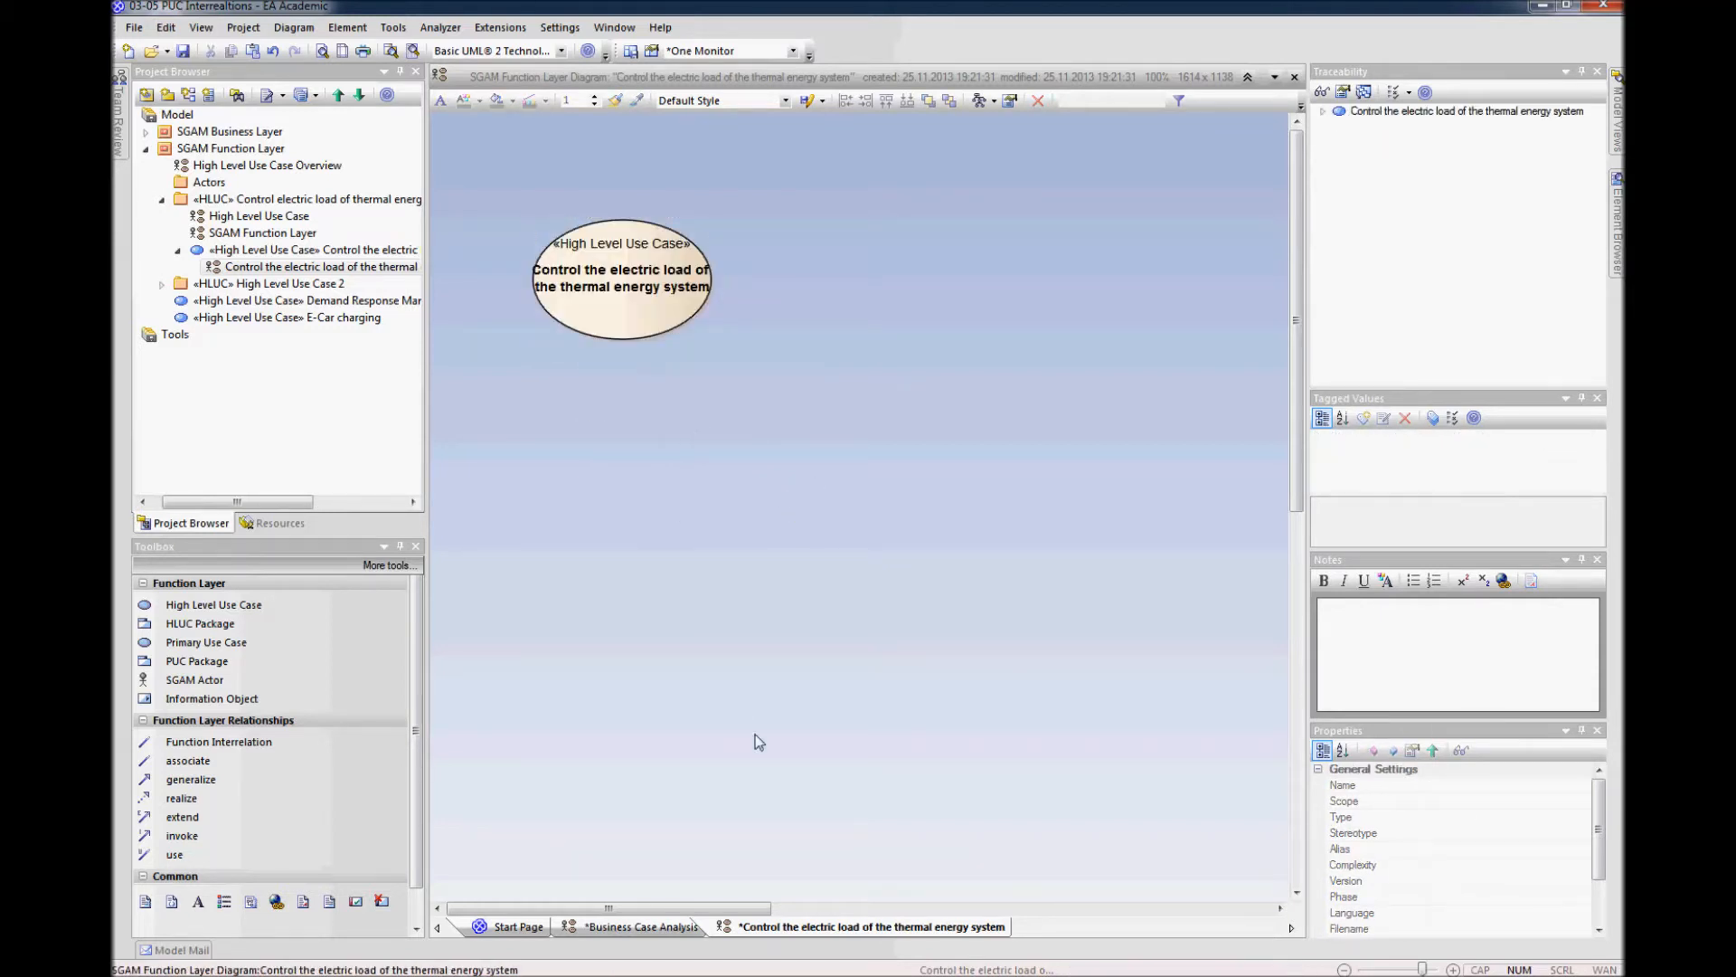
Step: Add a Primary Use Case named Operation Plan below the high level use case and widen it so the name fits on one line
scroll(685, 515, "down", 5)
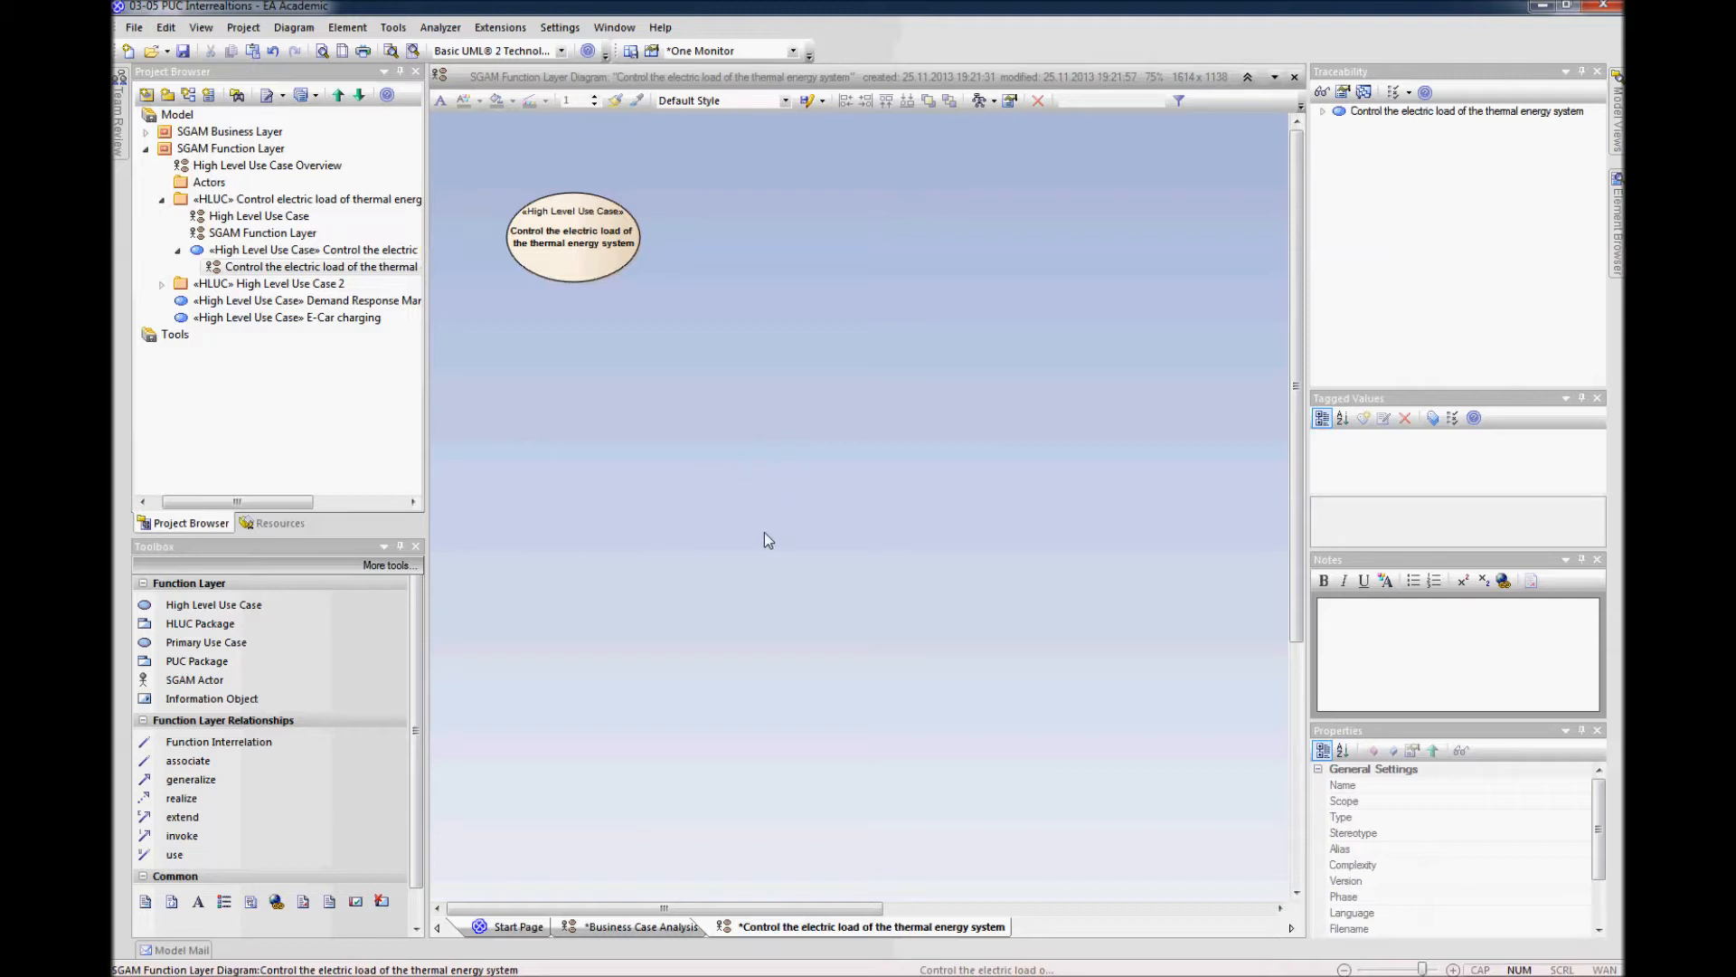
left_click_drag(214, 647, 619, 407)
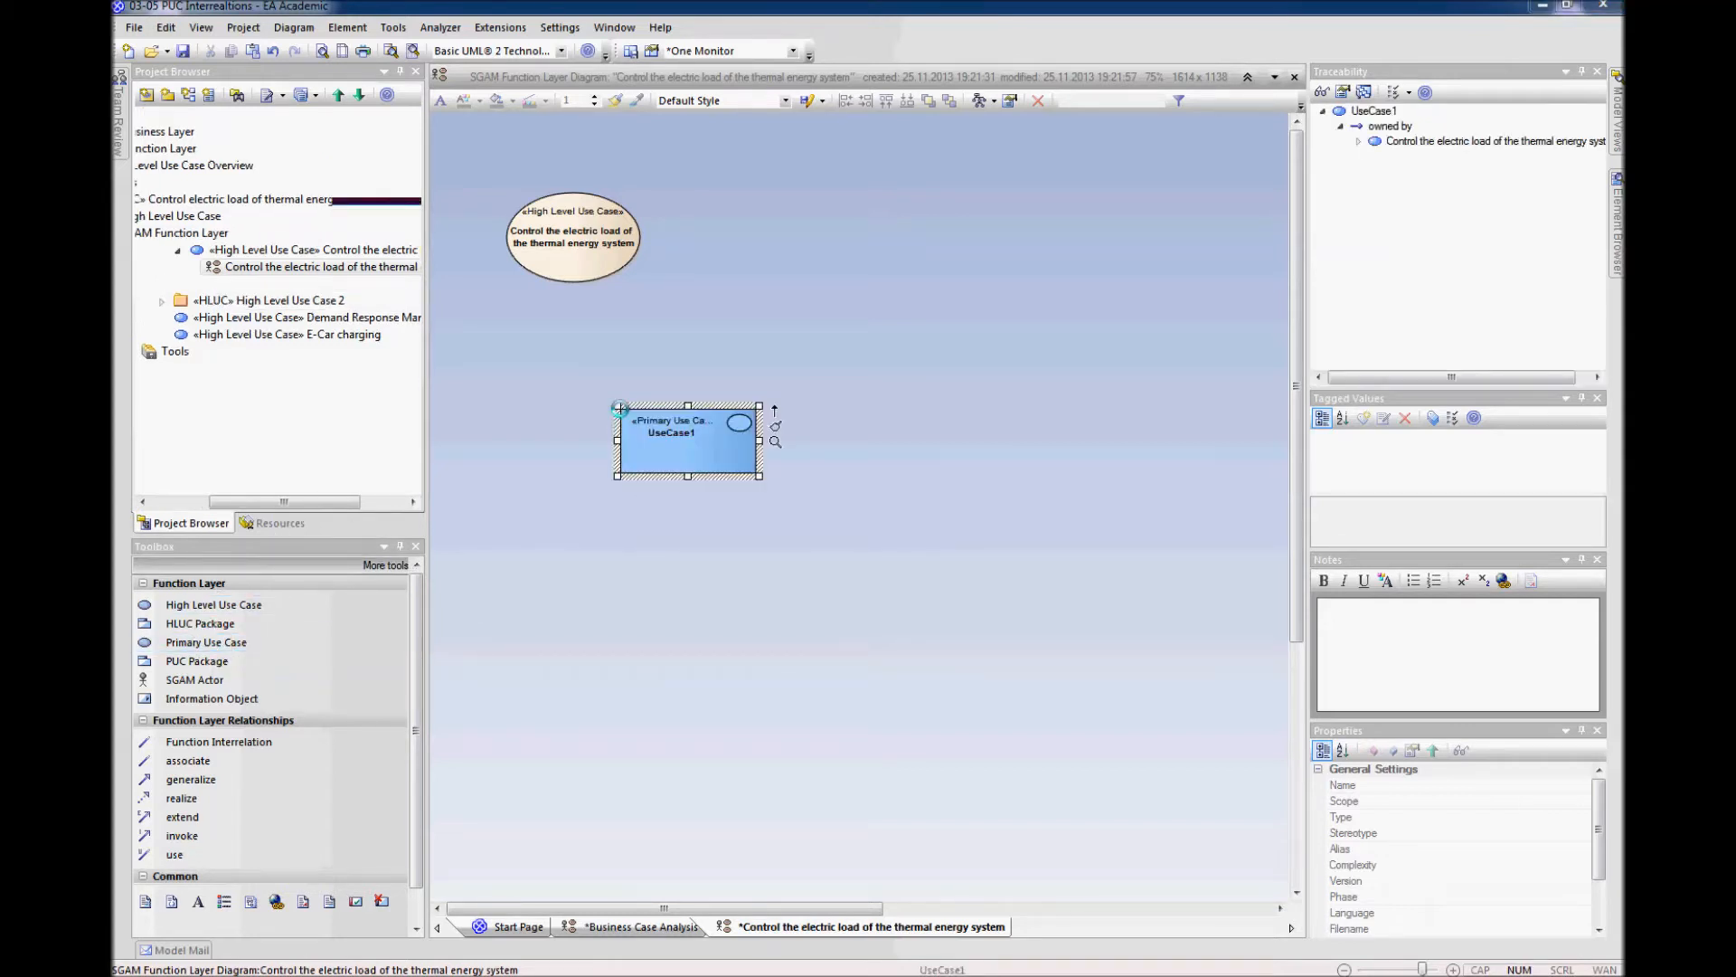
type("Operation Plan")
key("Return")
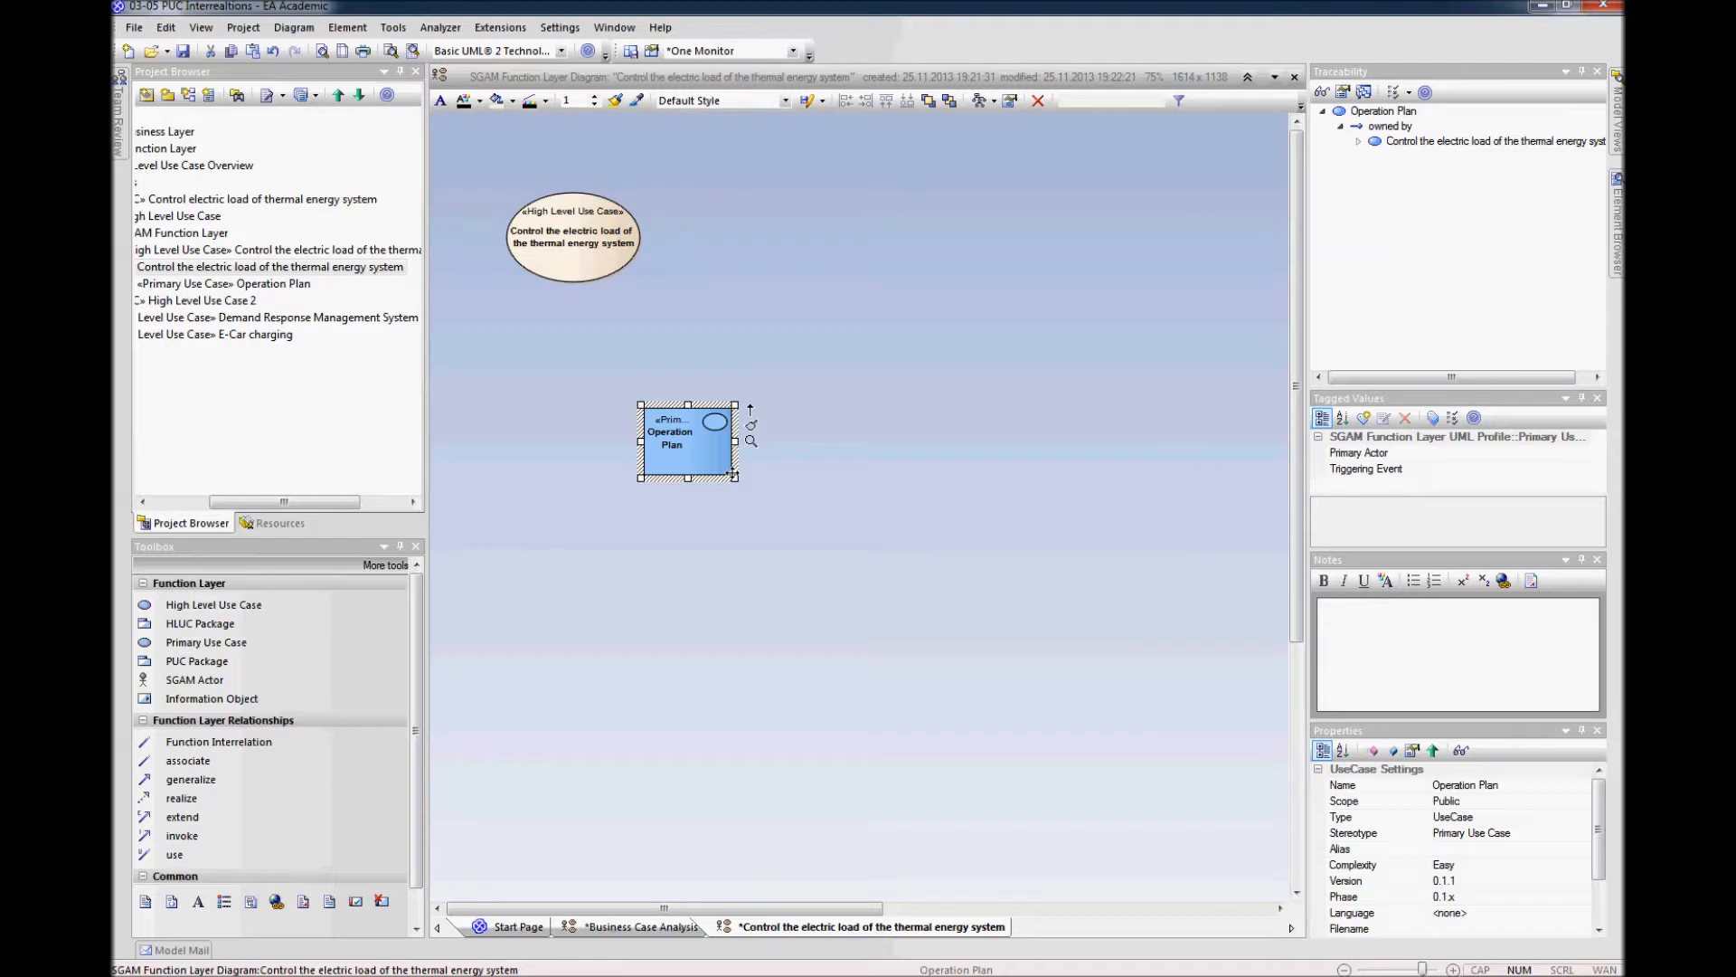
left_click_drag(734, 477, 707, 400)
left_click(756, 453)
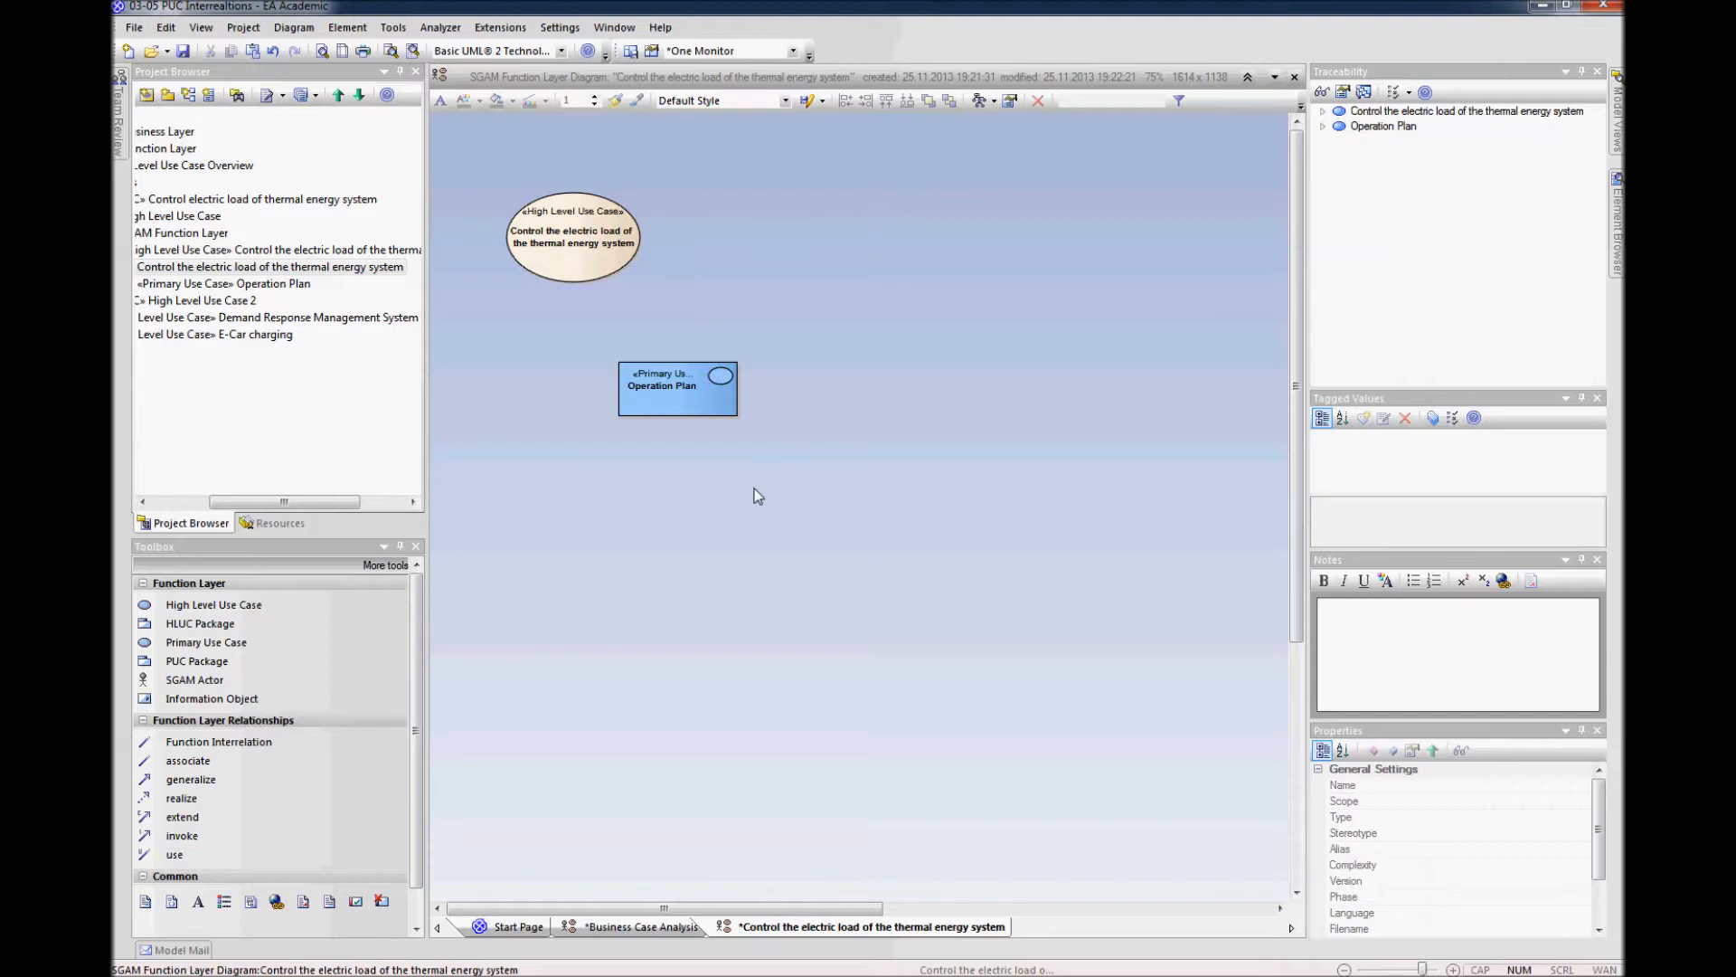
Step: Size the Operation Plan use case to about 126 × 62 and shift it slightly to the right below the high level use case
left_click(685, 405)
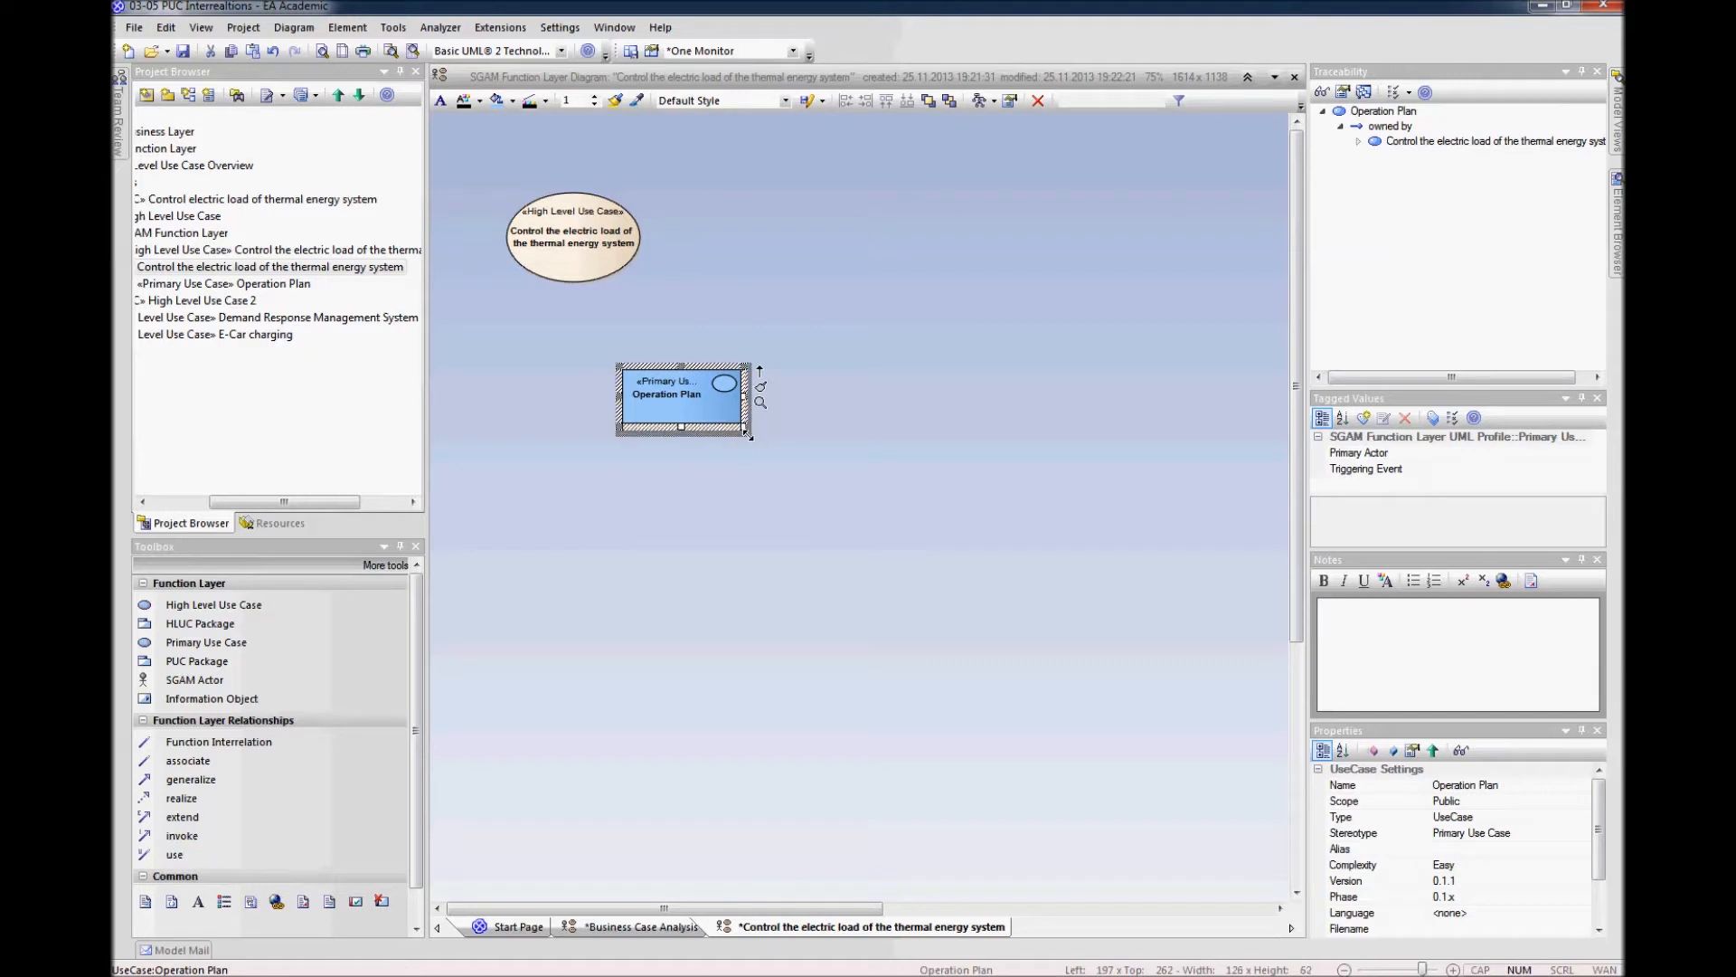
left_click(757, 485)
left_click_drag(730, 426, 730, 415)
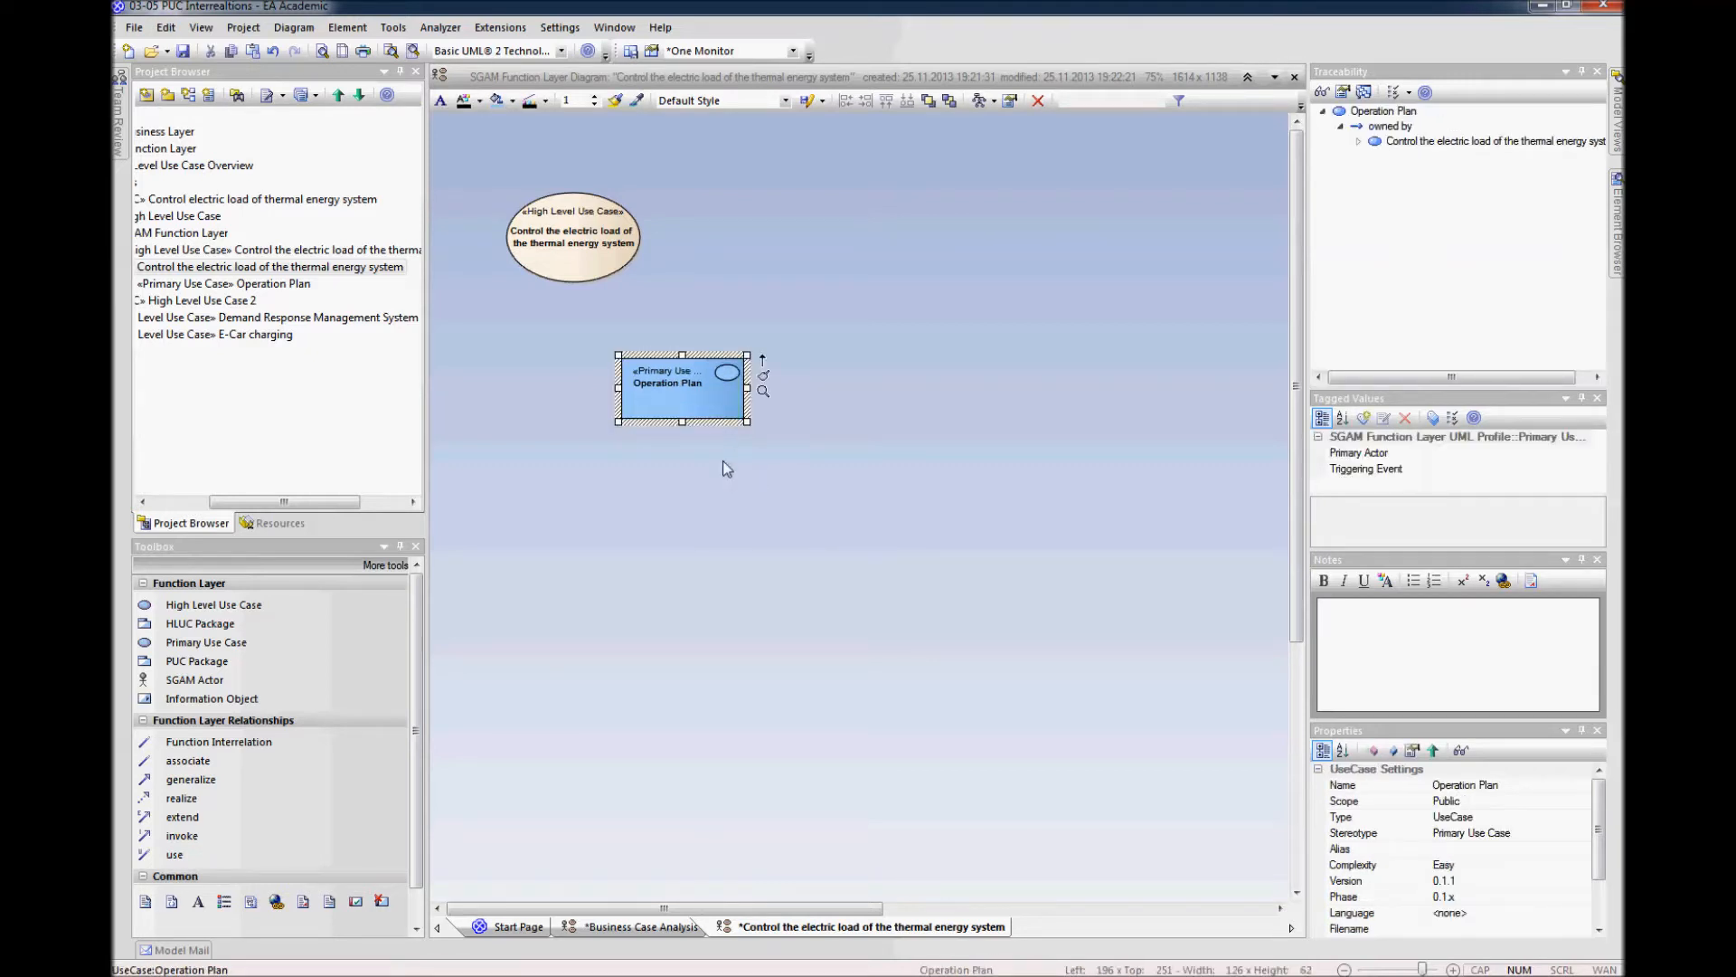
left_click(801, 441)
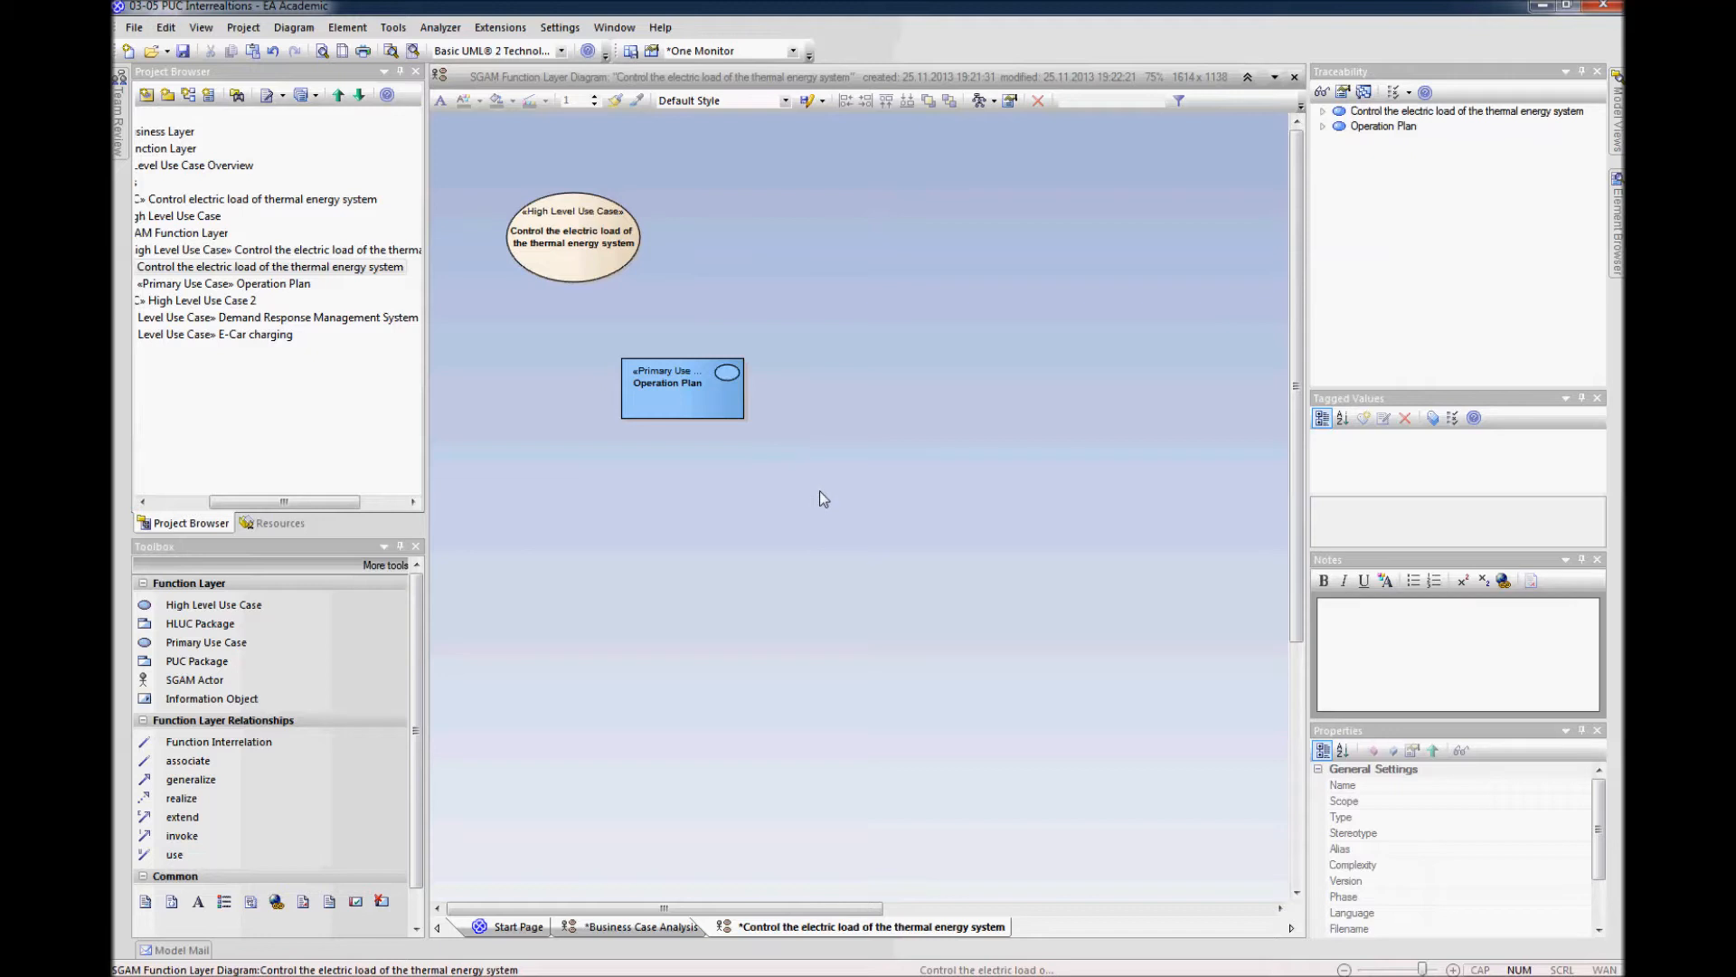
left_click_drag(715, 414, 715, 425)
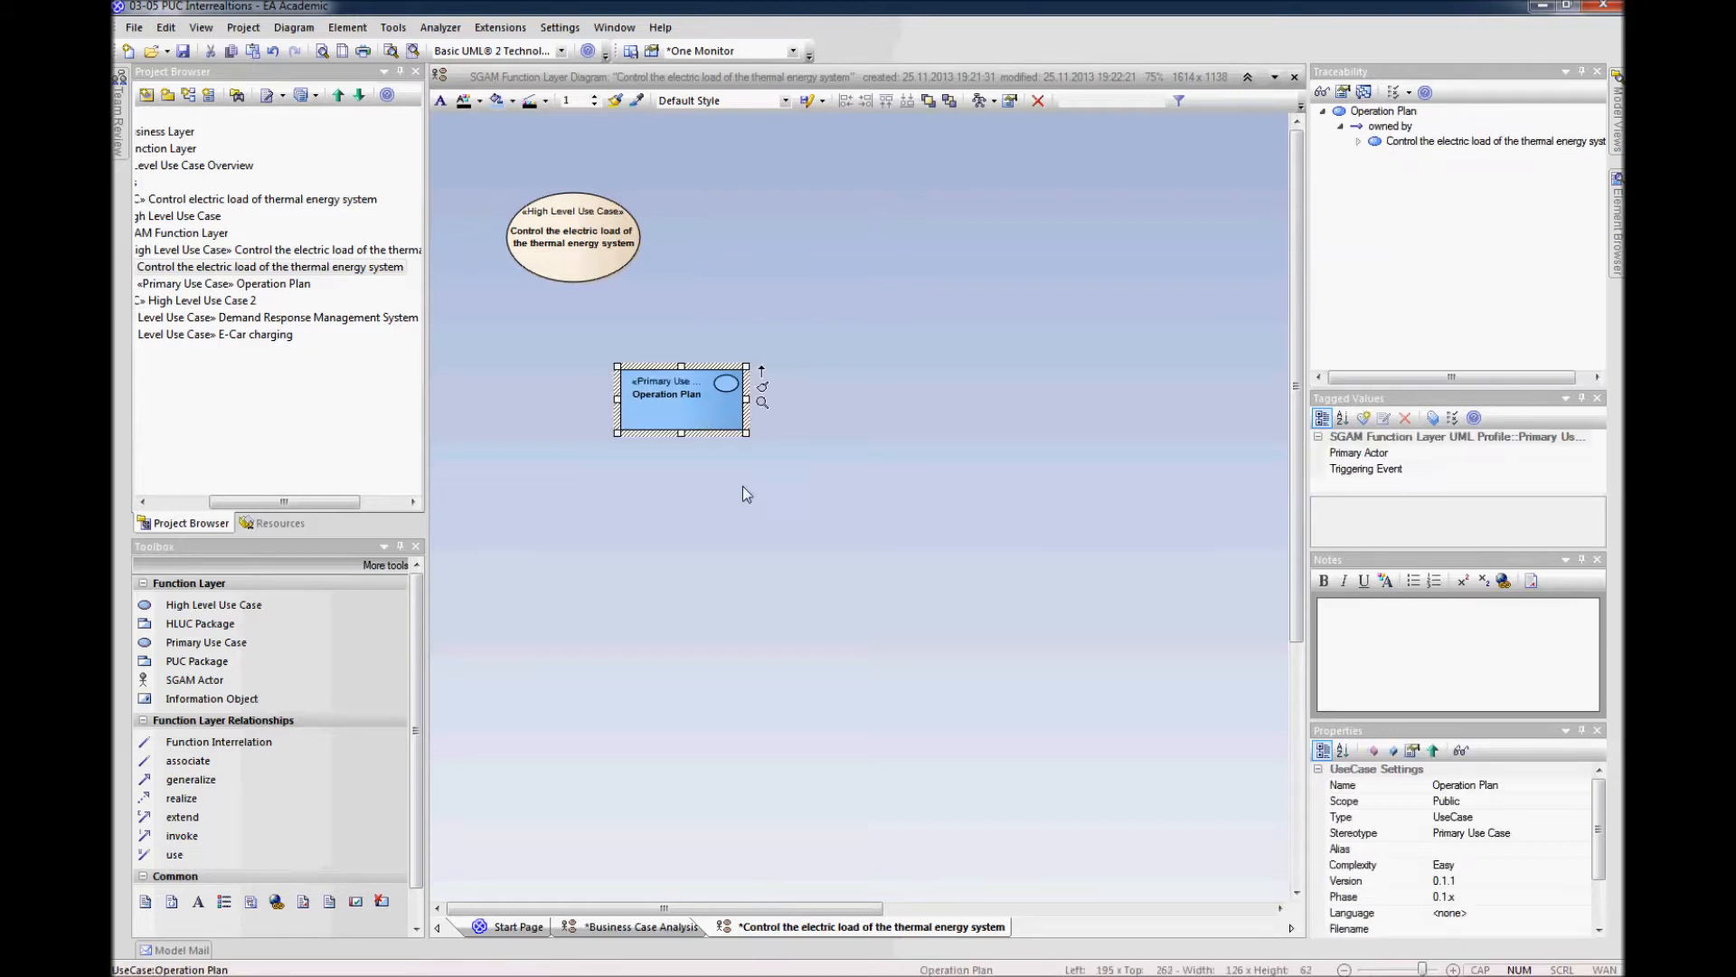
left_click(746, 495)
left_click_drag(674, 407, 706, 399)
left_click(741, 474)
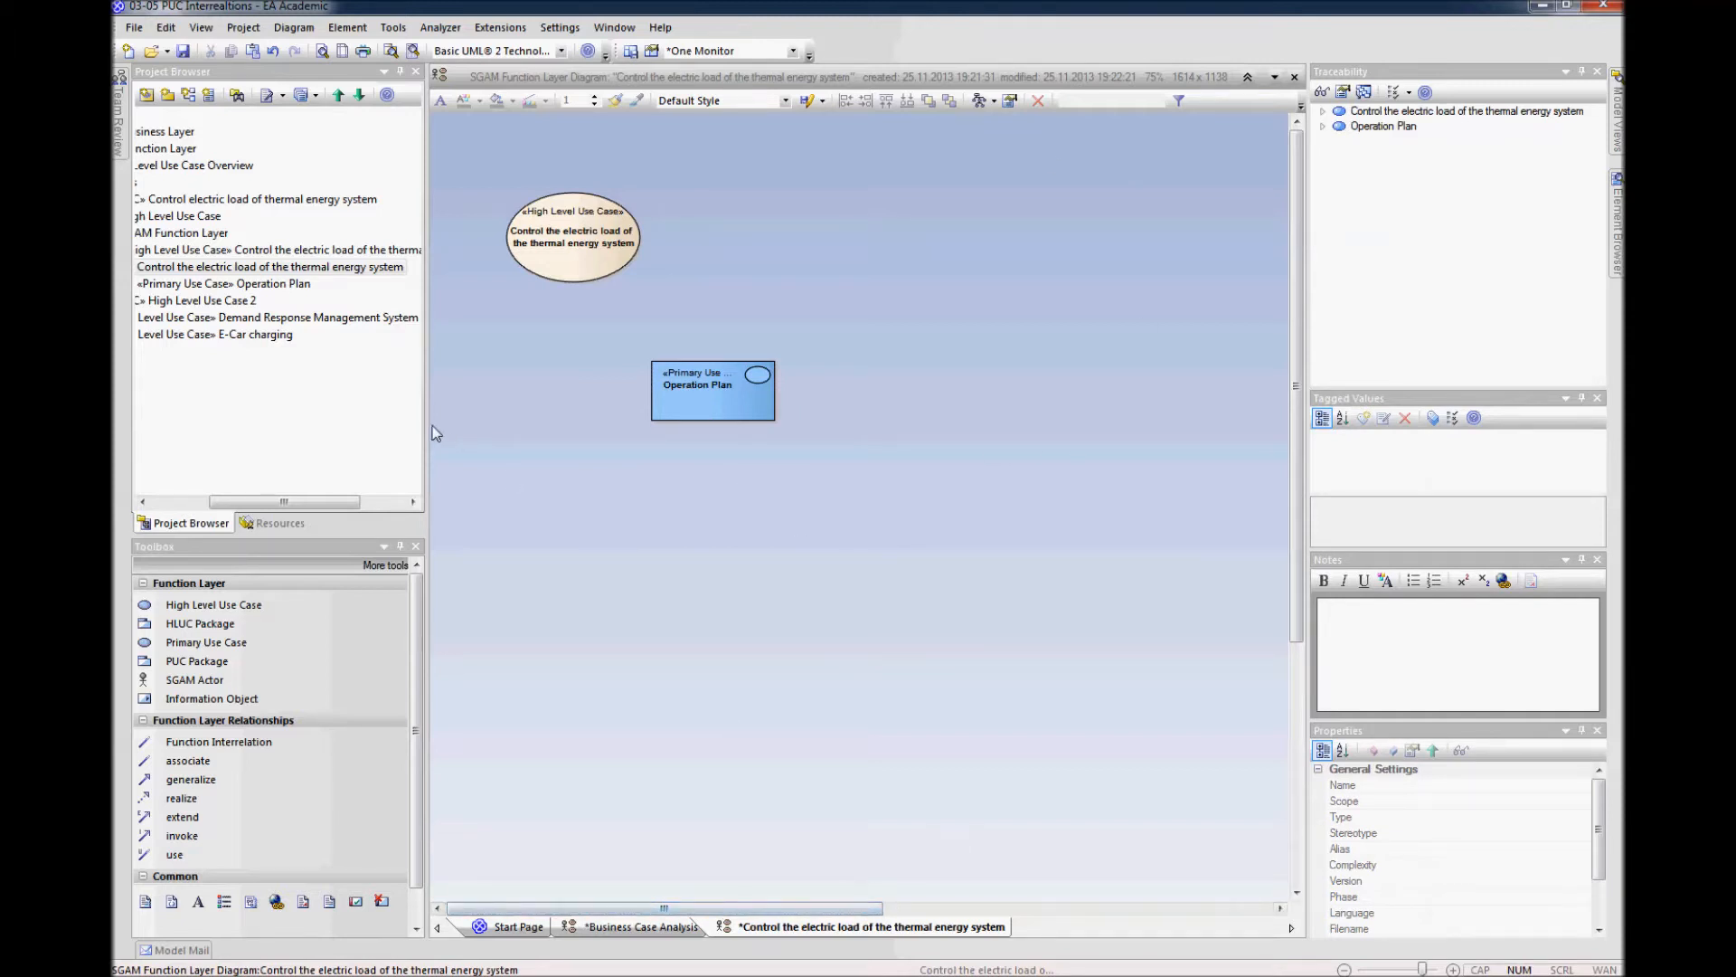
Step: Add a Primary Use Case named Data Acquisition to the right of the high level use case and widen it to fit its name on one line
left_click_drag(428, 424, 417, 424)
left_click_drag(351, 502, 310, 507)
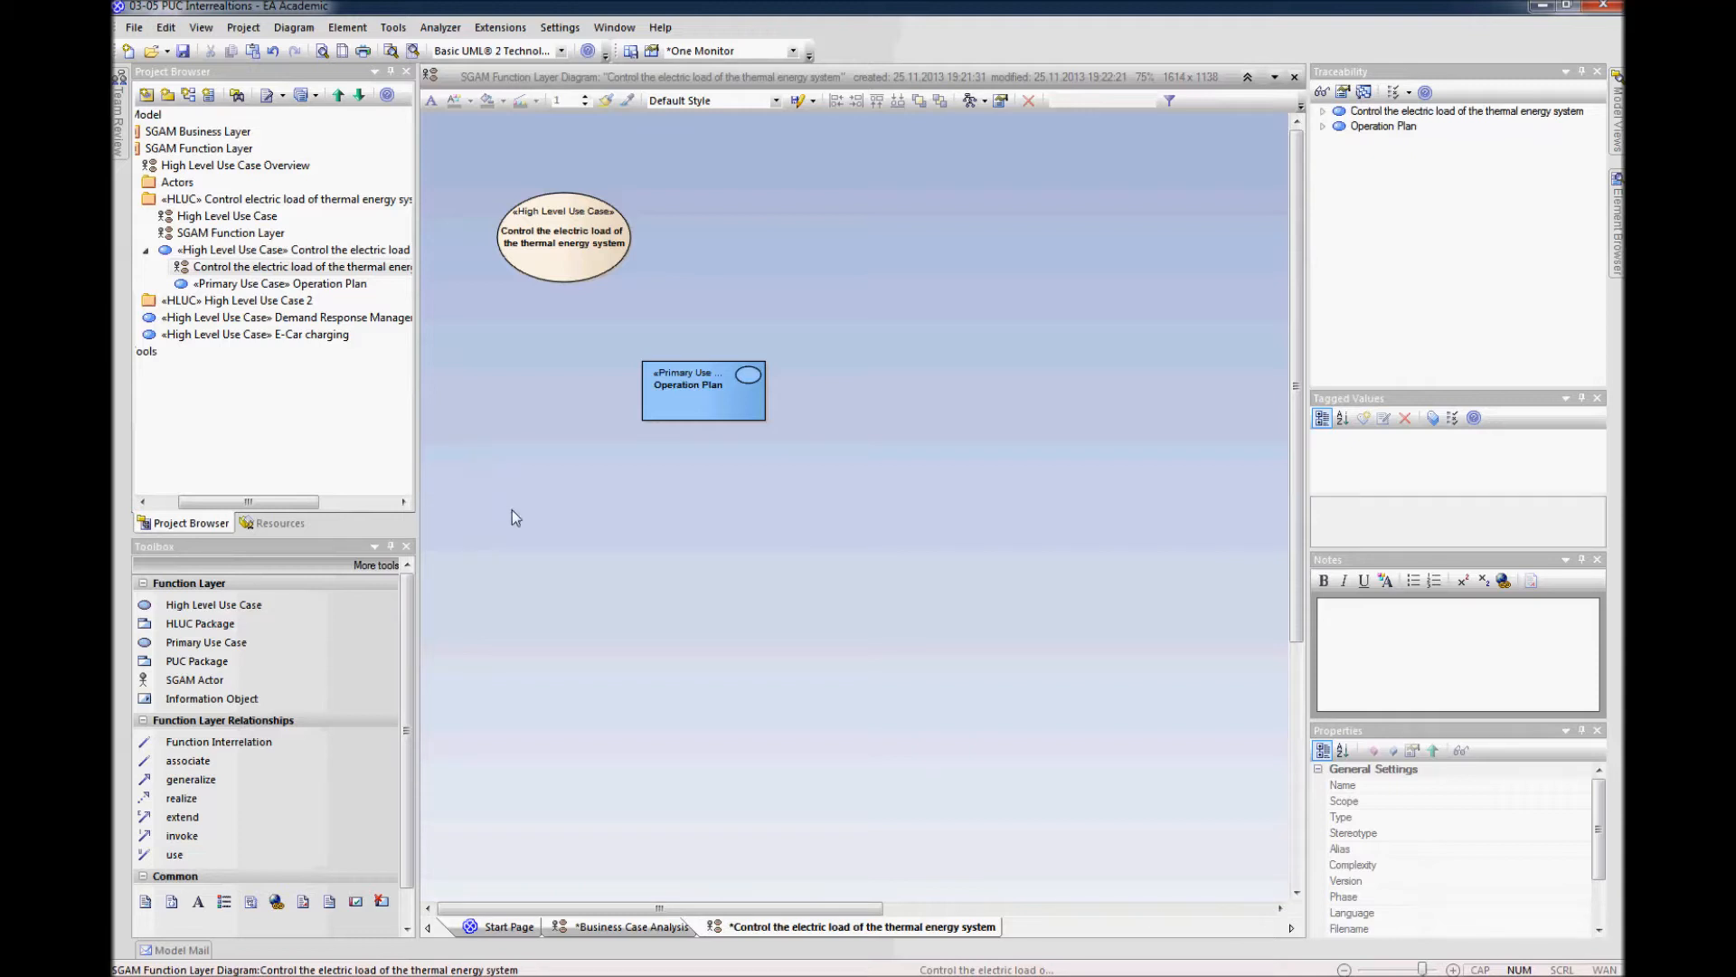
left_click(206, 642)
left_click(940, 202)
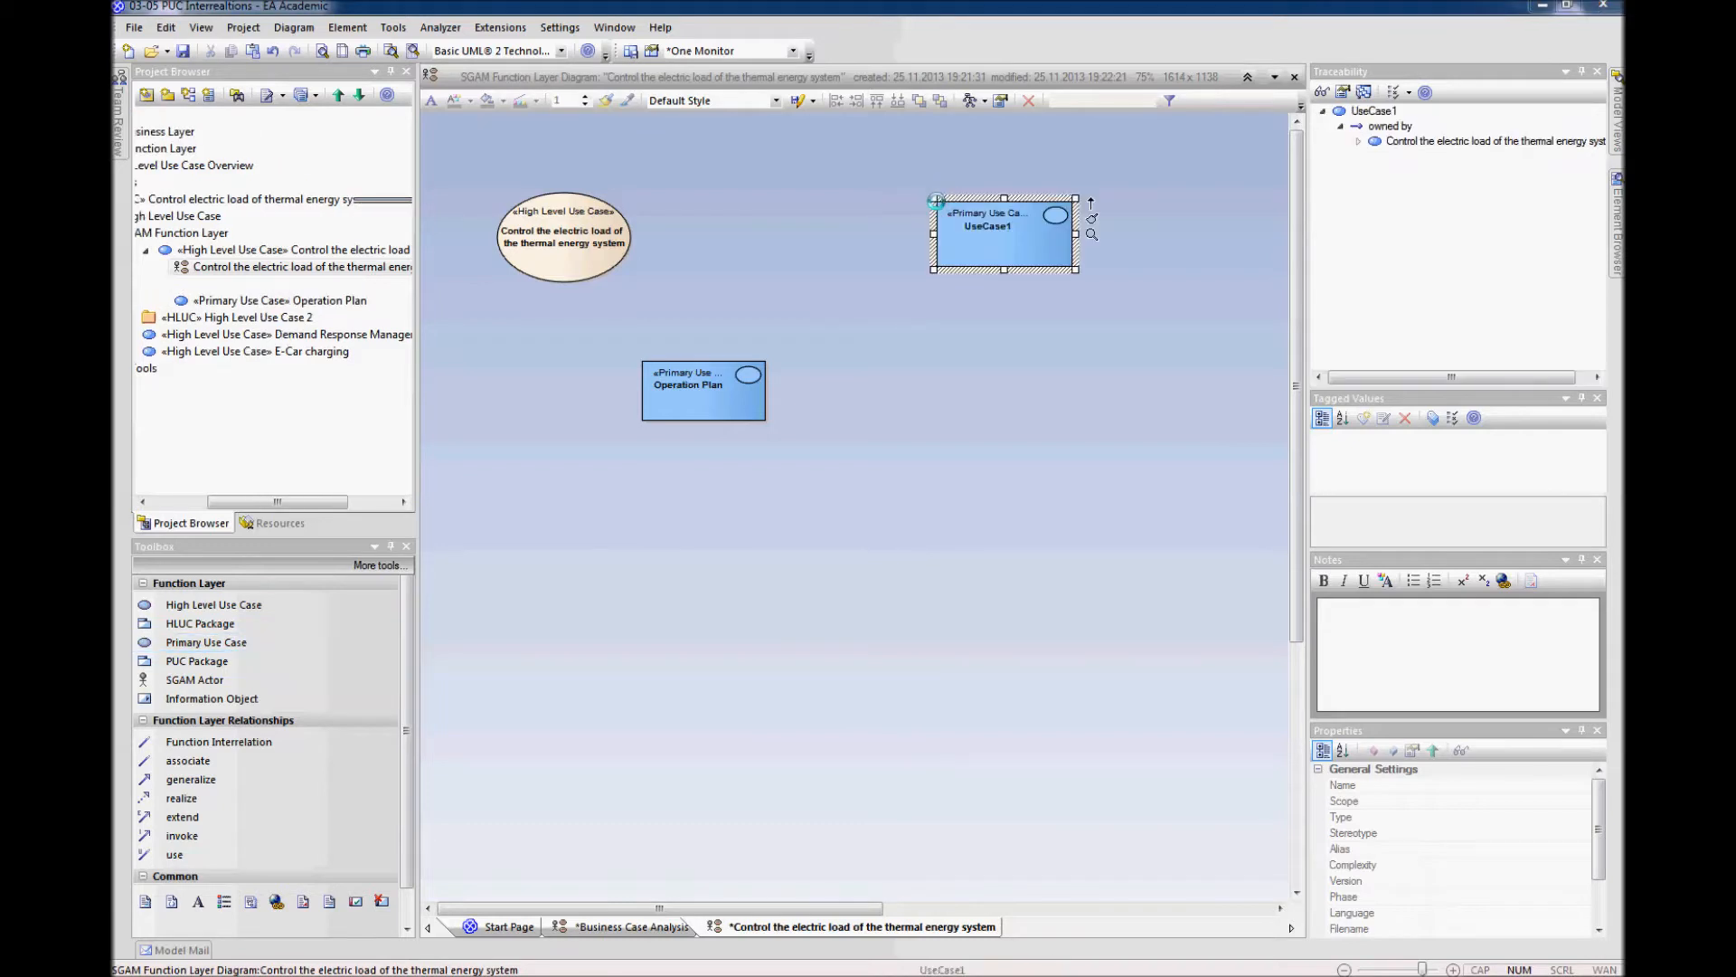
type("Data ")
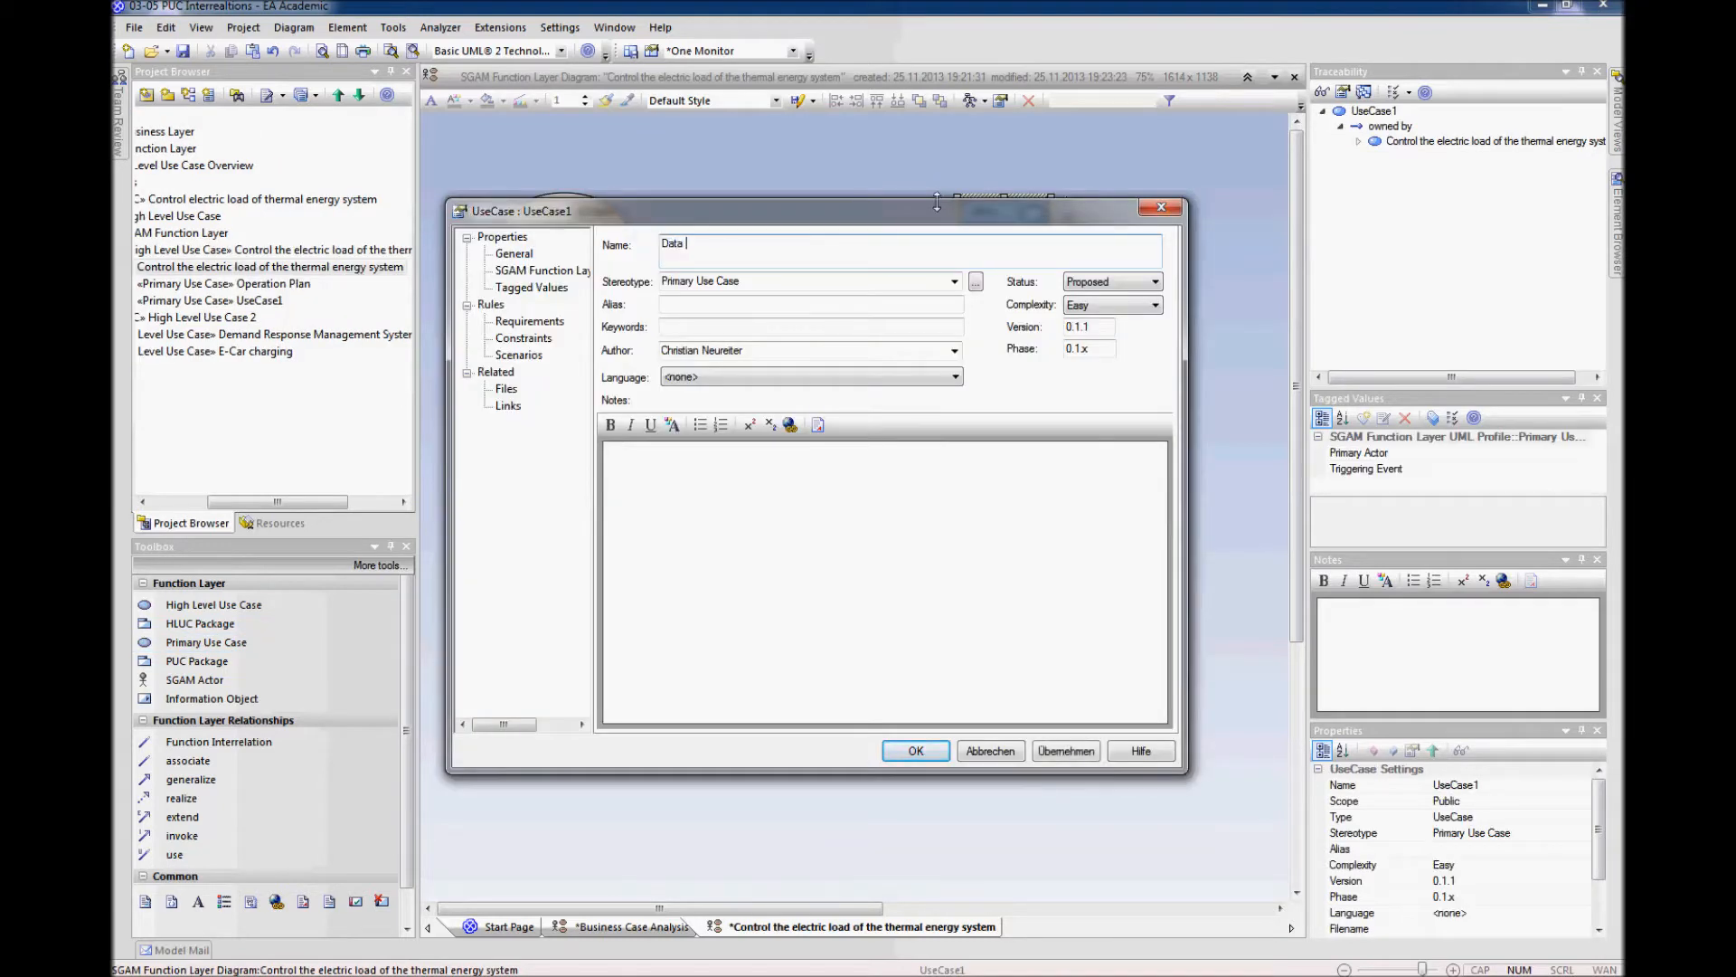
type("Acquisition")
key("Return")
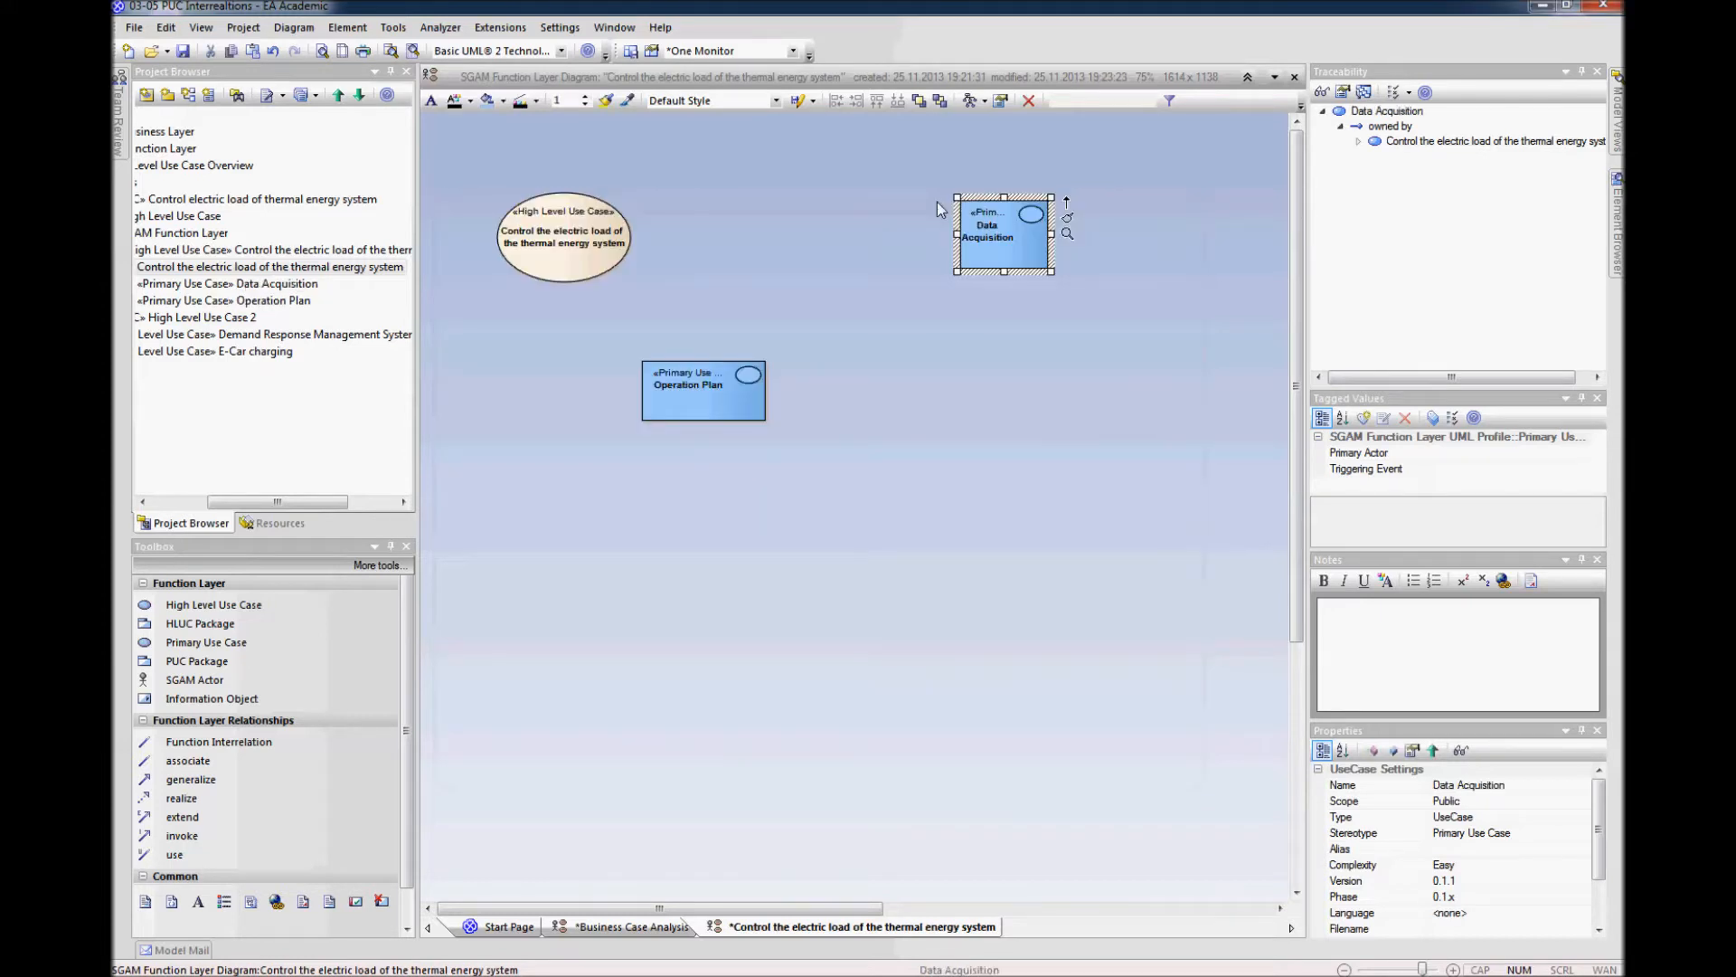
left_click_drag(1052, 272, 990, 246)
left_click(1011, 324)
left_click(1001, 222)
left_click(991, 308)
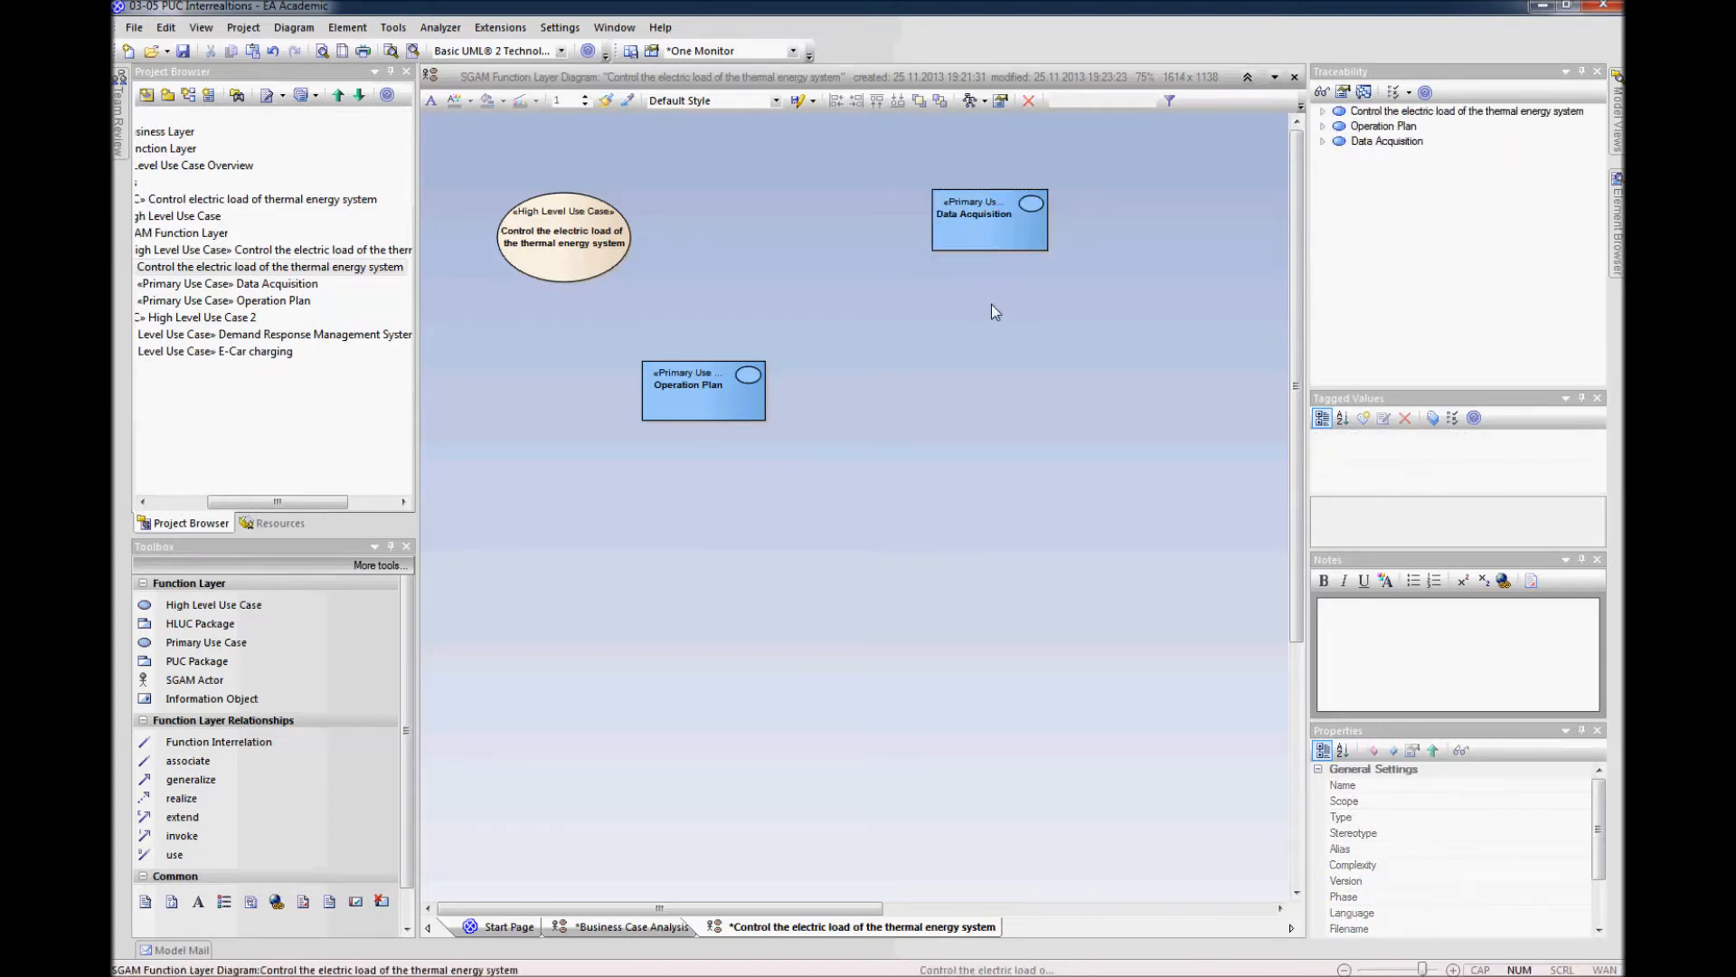
Step: Add a Primary Use Case named Control Heat below Data Acquisition and shrink it to about 132 × 64
left_click(956, 374)
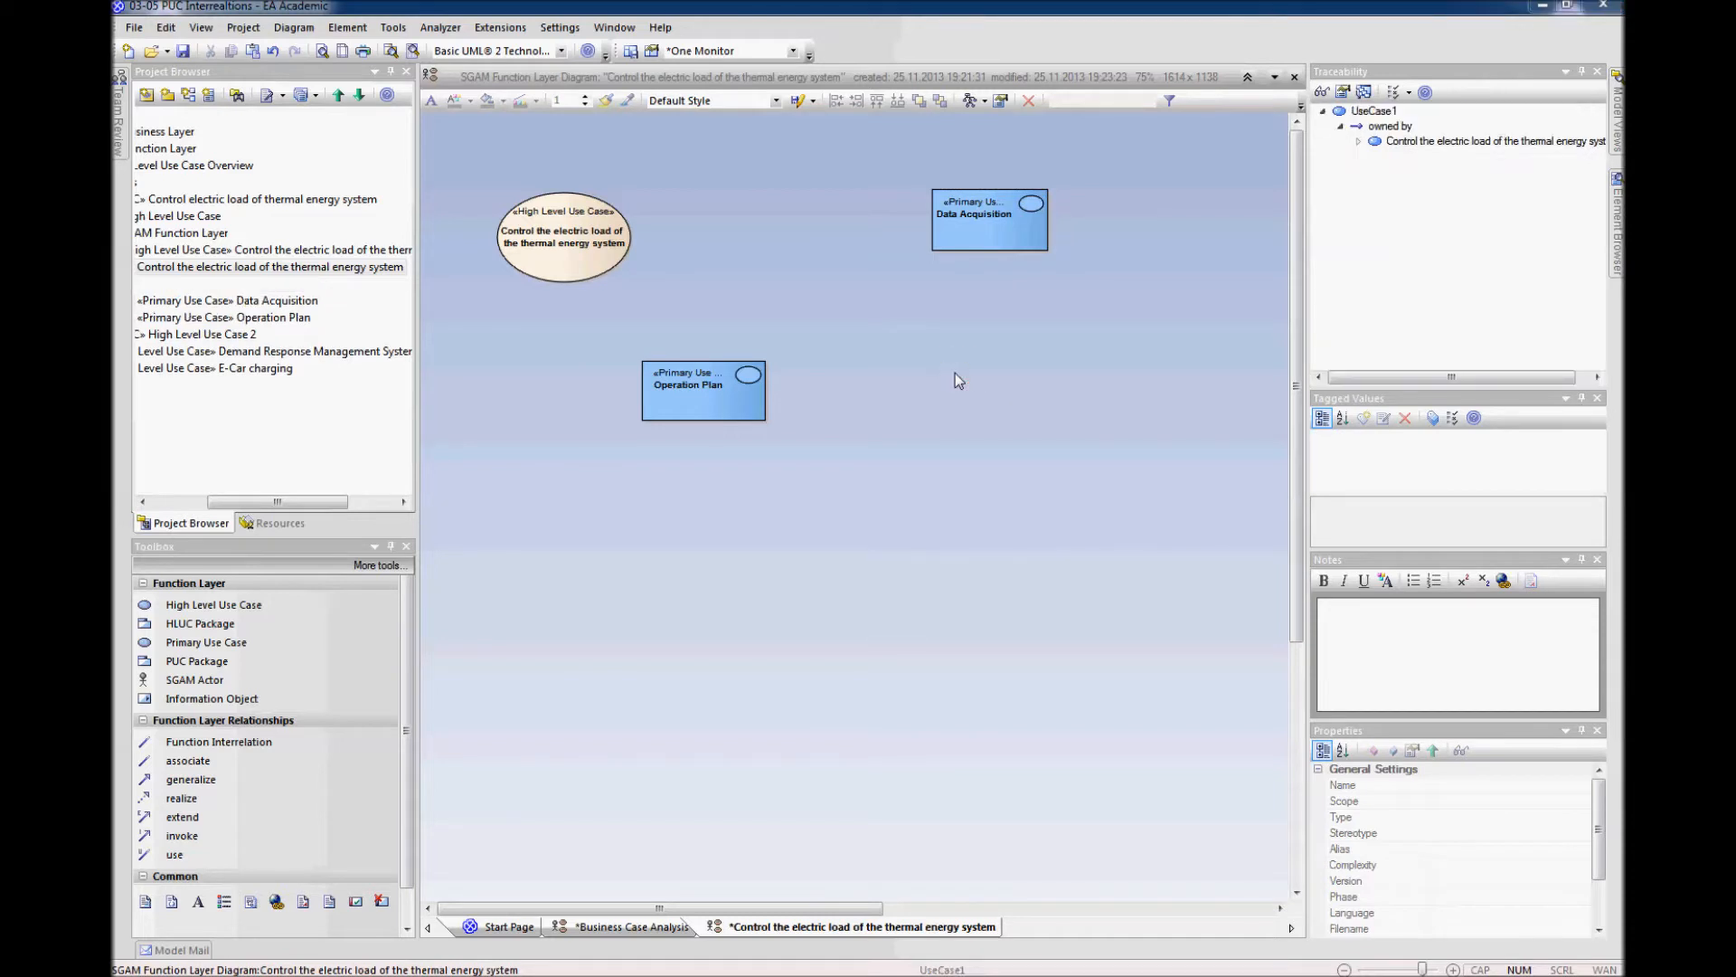
type("Control Heat")
key("Return")
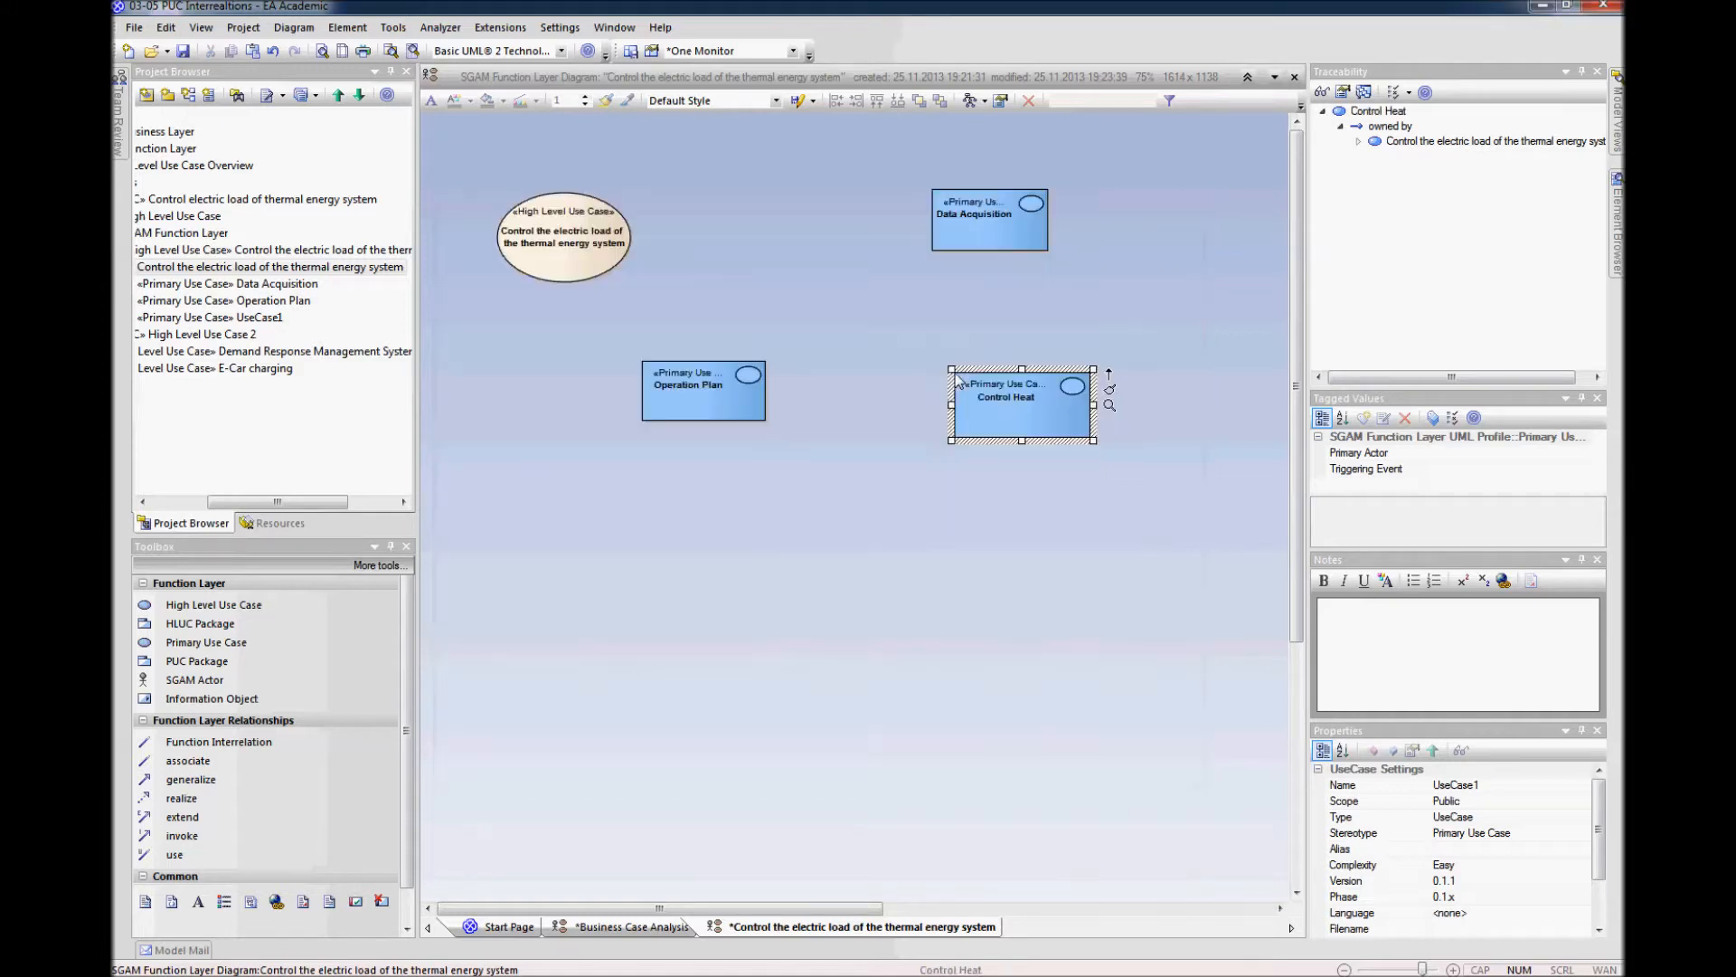
mouse_move(1017, 416)
left_mouse_down()
mouse_move(974, 391)
mouse_move(1059, 404)
mouse_move(1019, 403)
left_mouse_up()
left_click(1065, 461)
left_click(1018, 388)
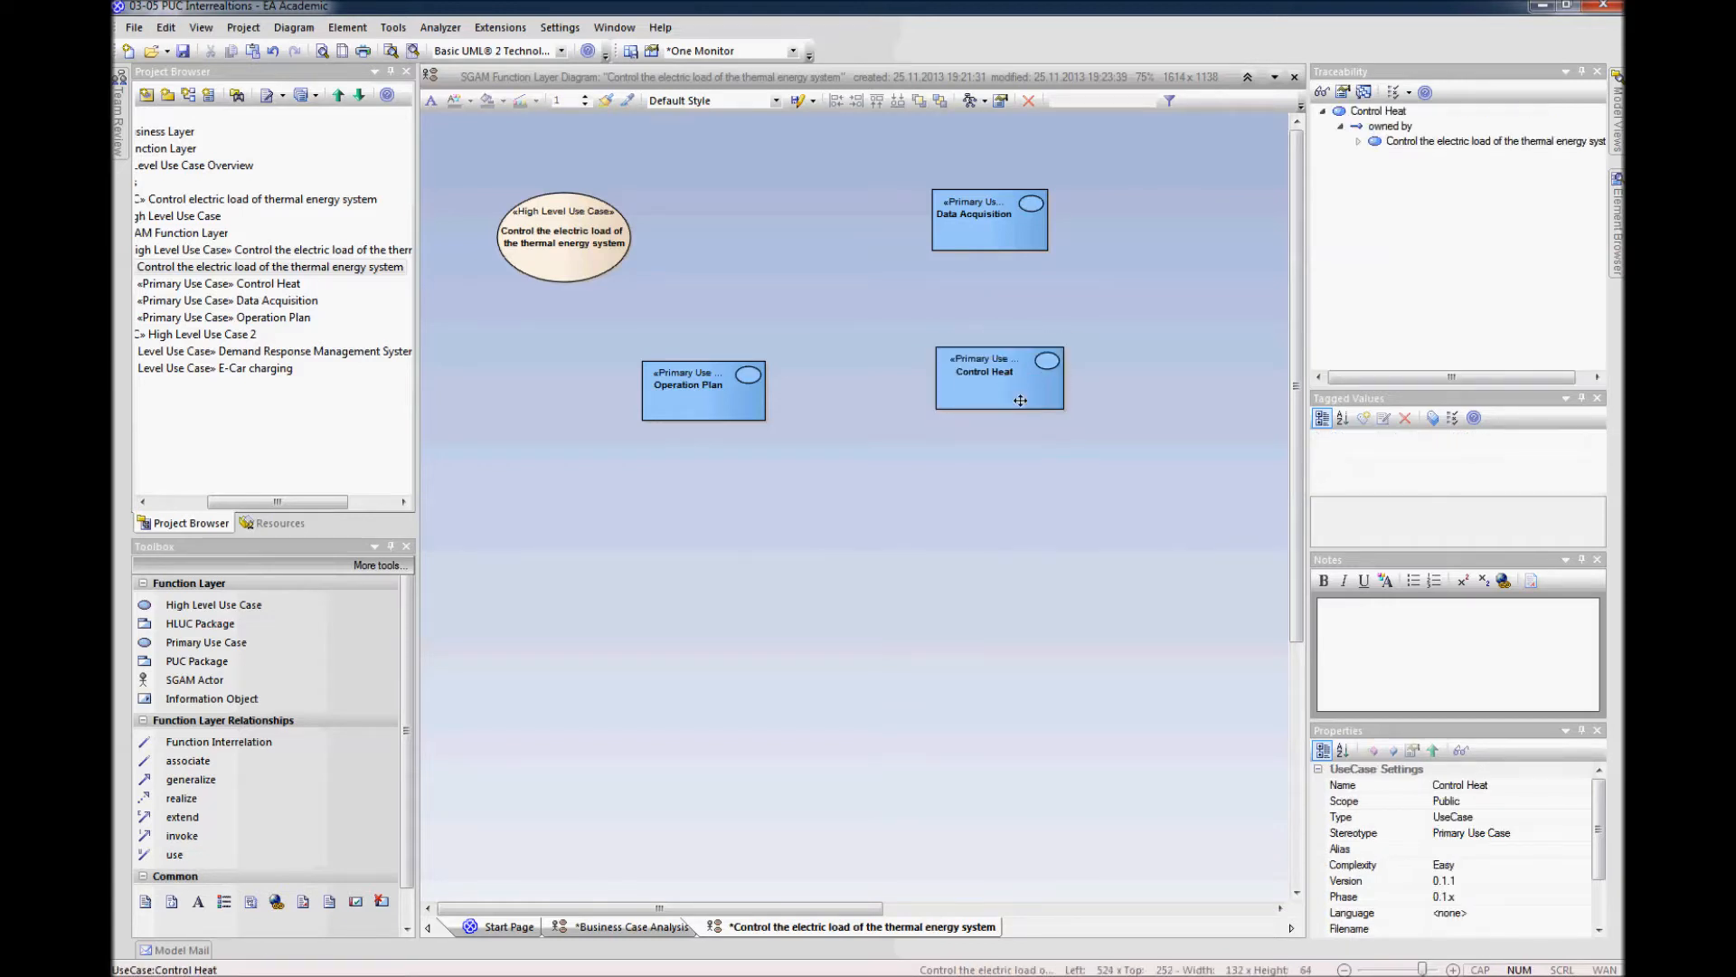
left_click(1028, 452)
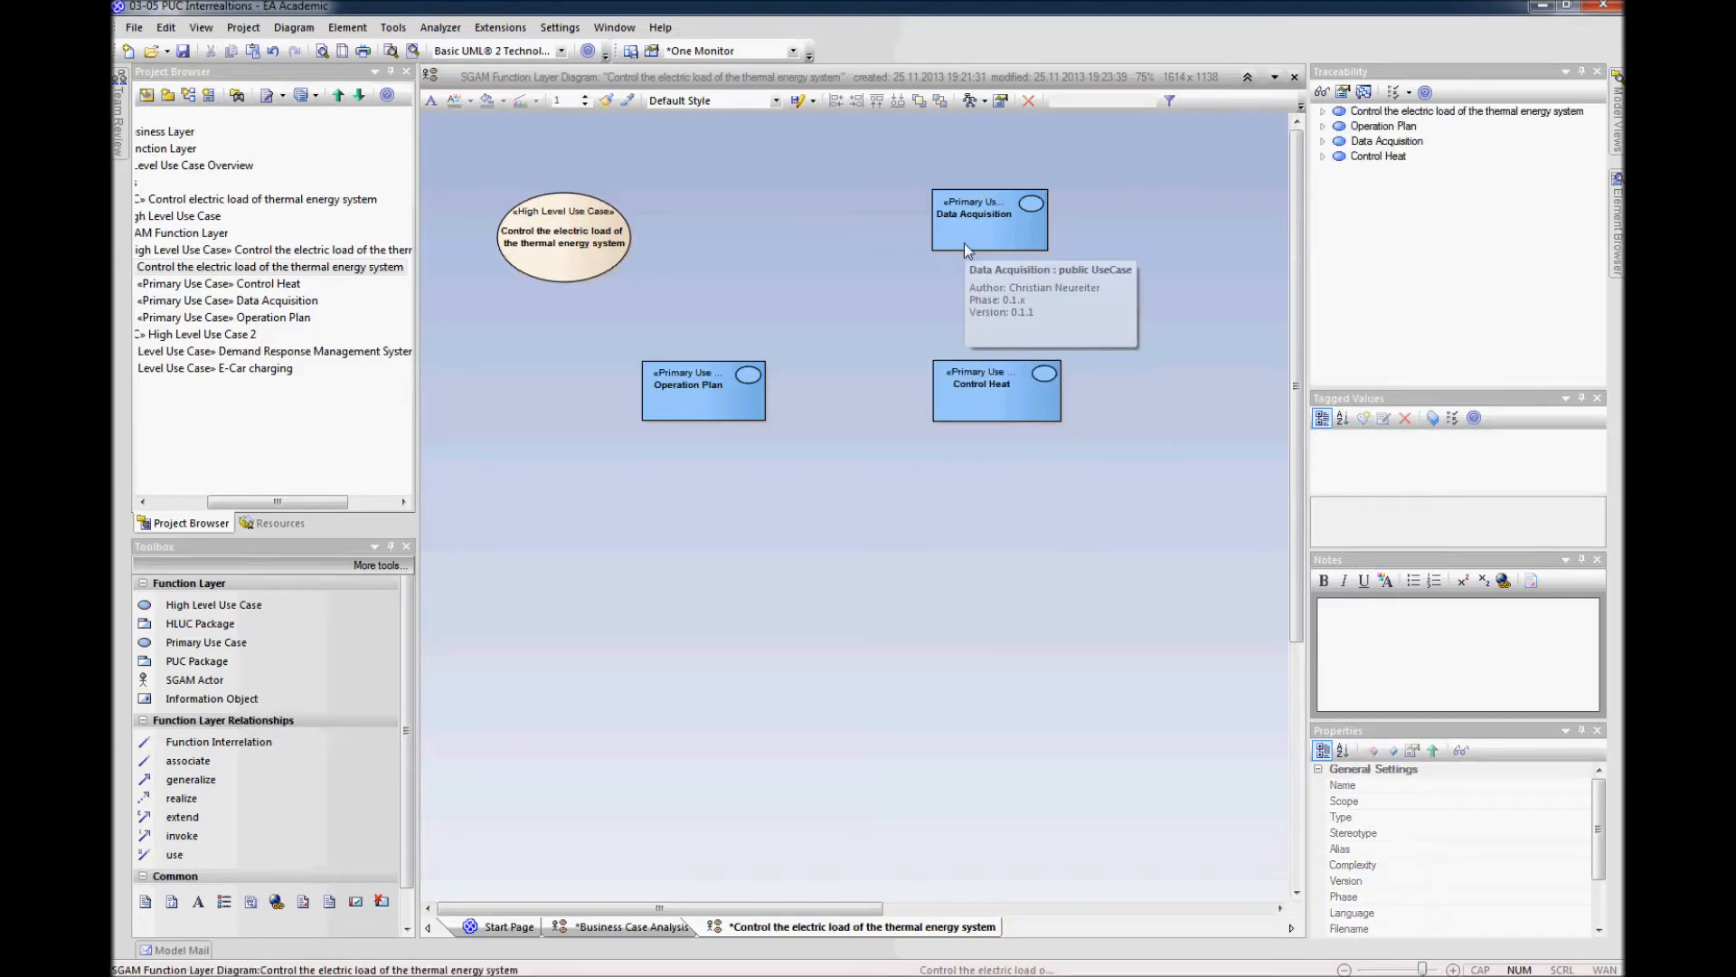
Step: Fine-tune the position of Control Heat under Data Acquisition, roughly level with Operation Plan
left_click(1003, 412)
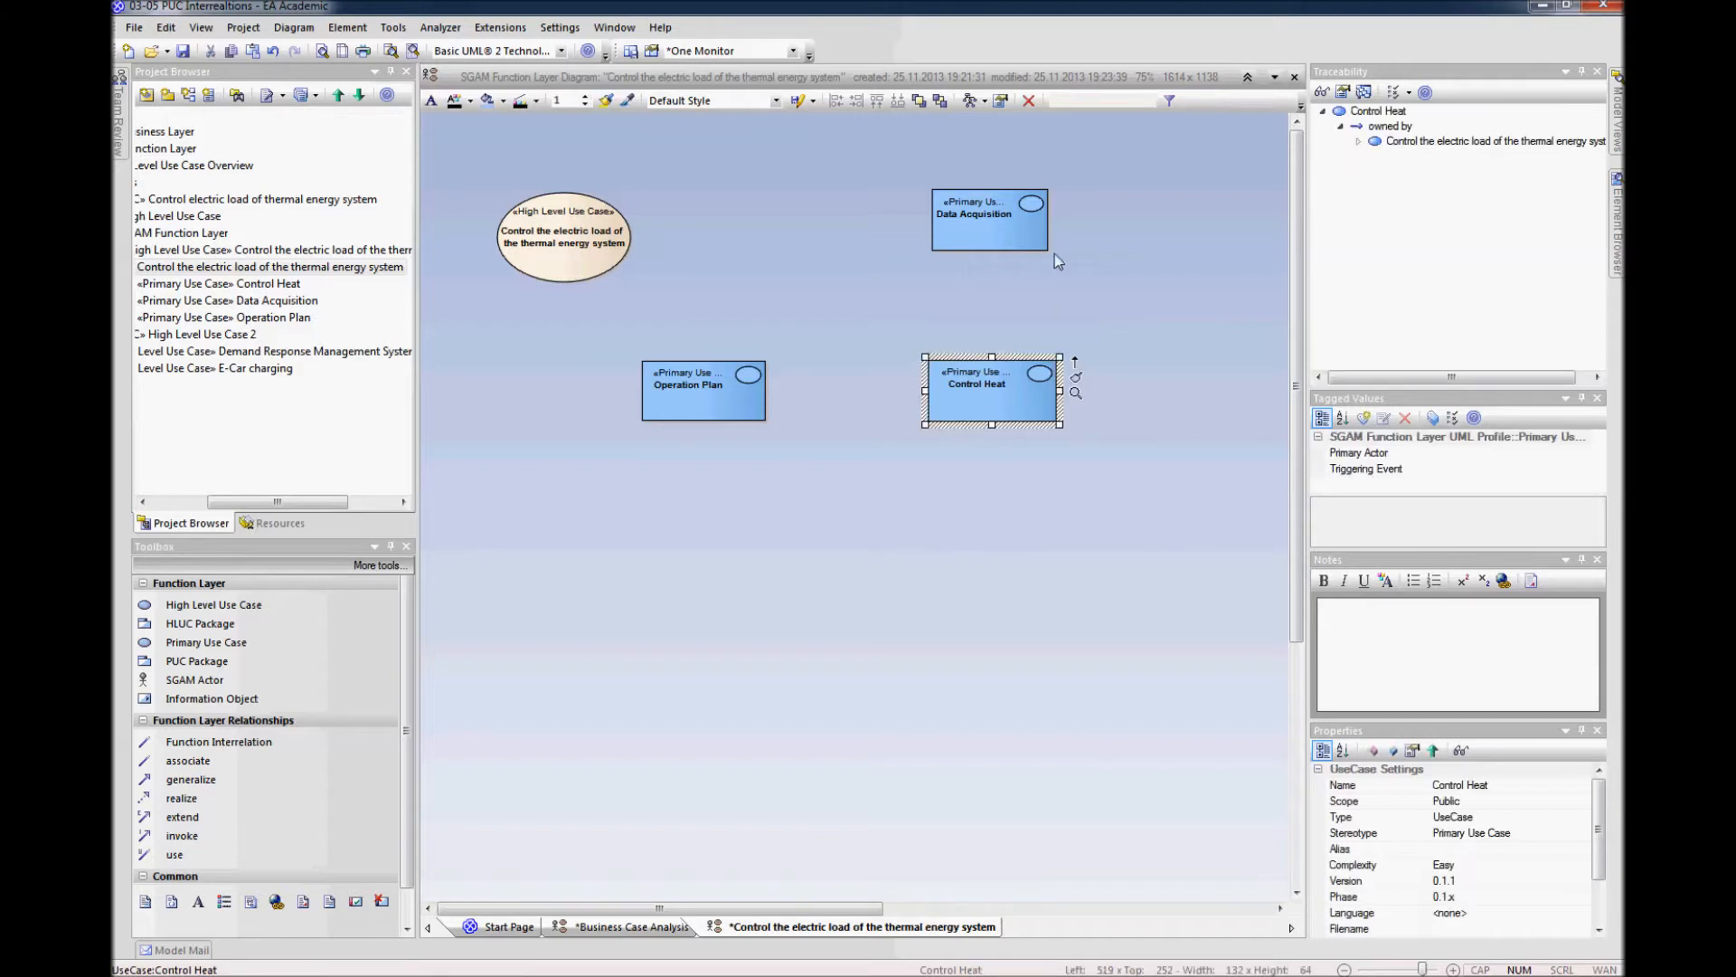
left_click(709, 411)
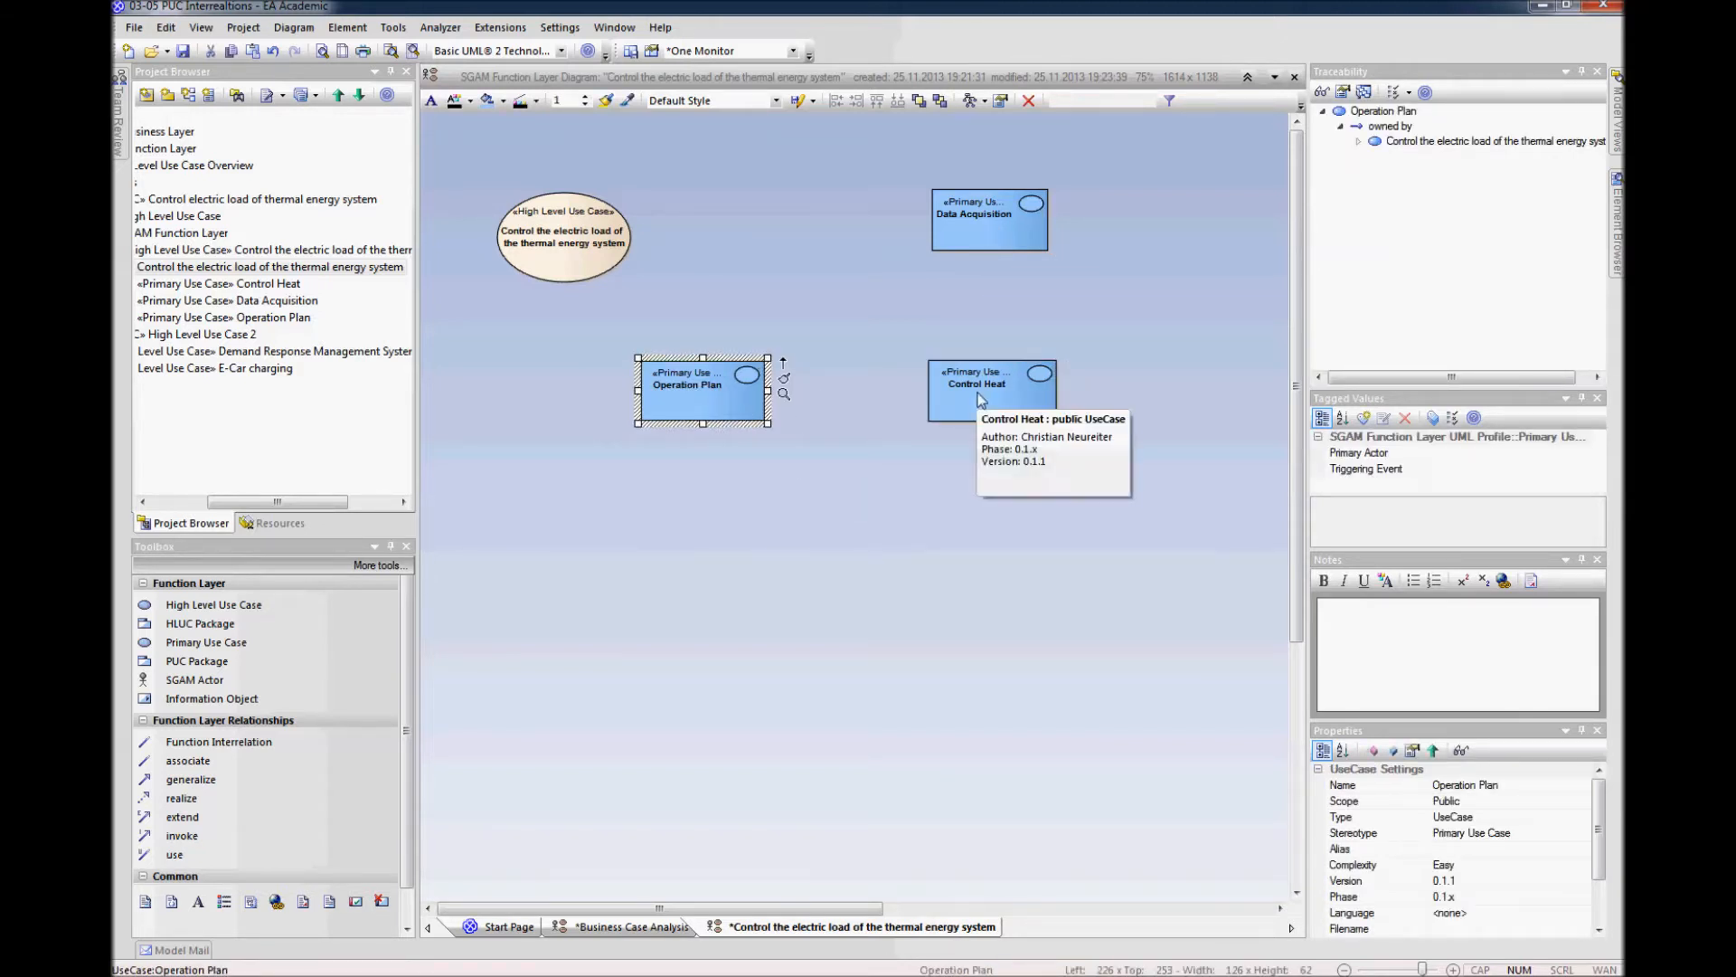
left_click_drag(1037, 406, 1038, 401)
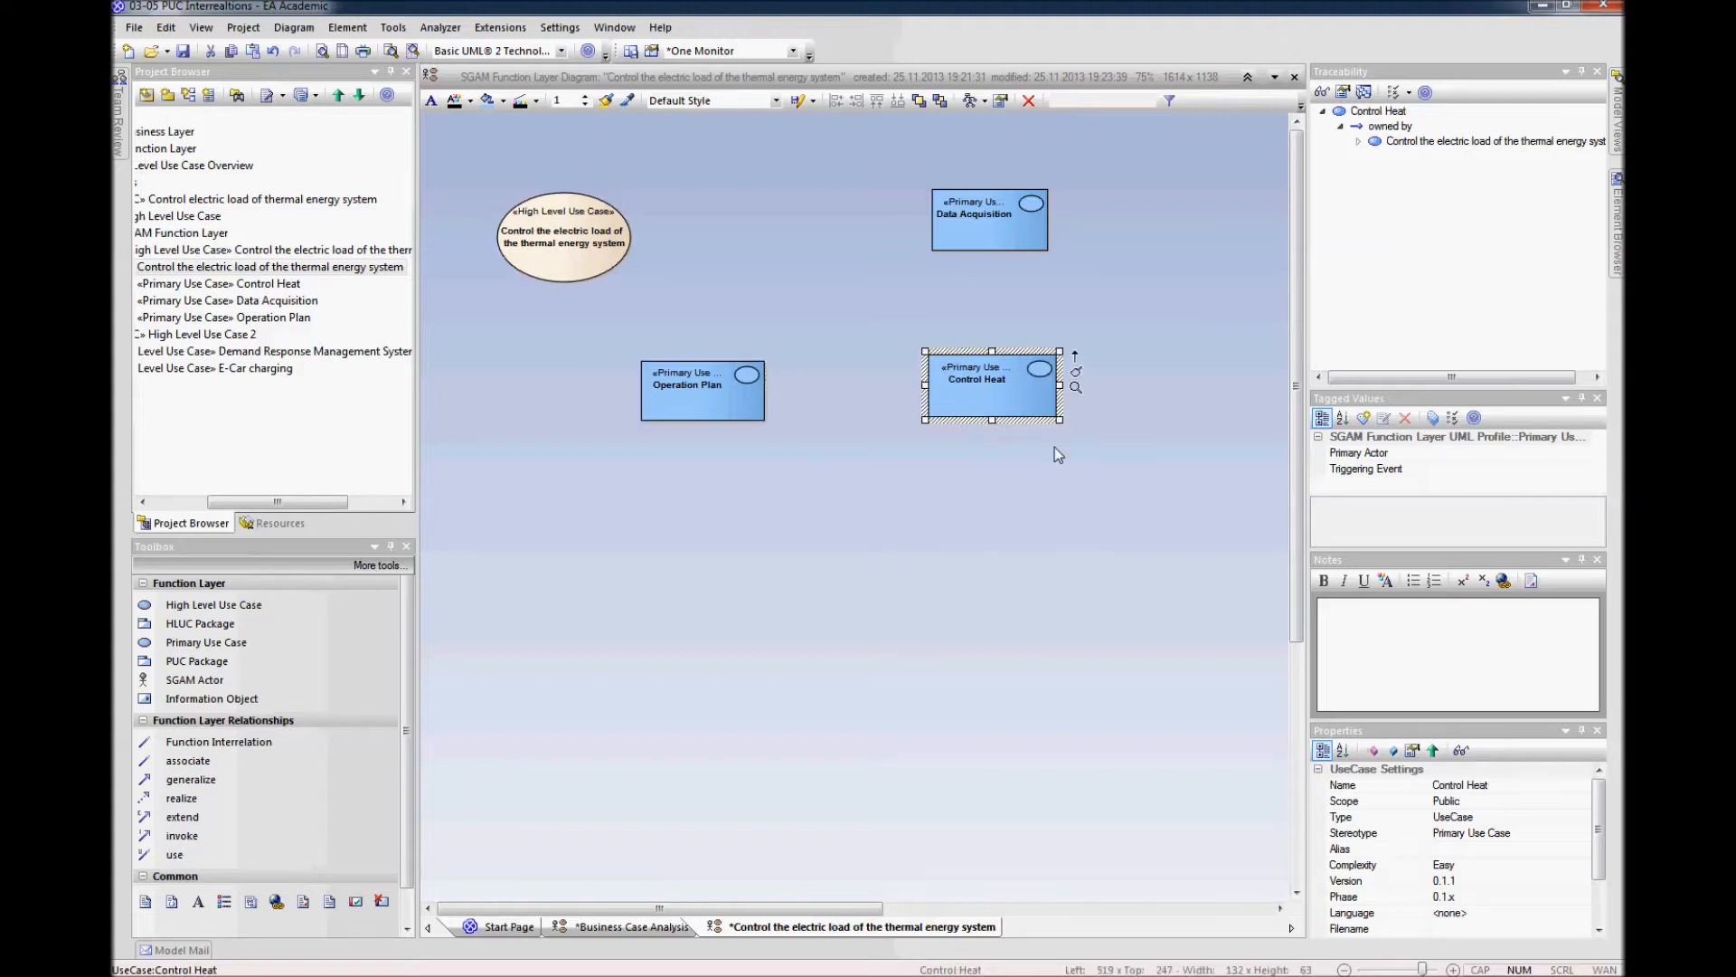
left_click(1013, 497)
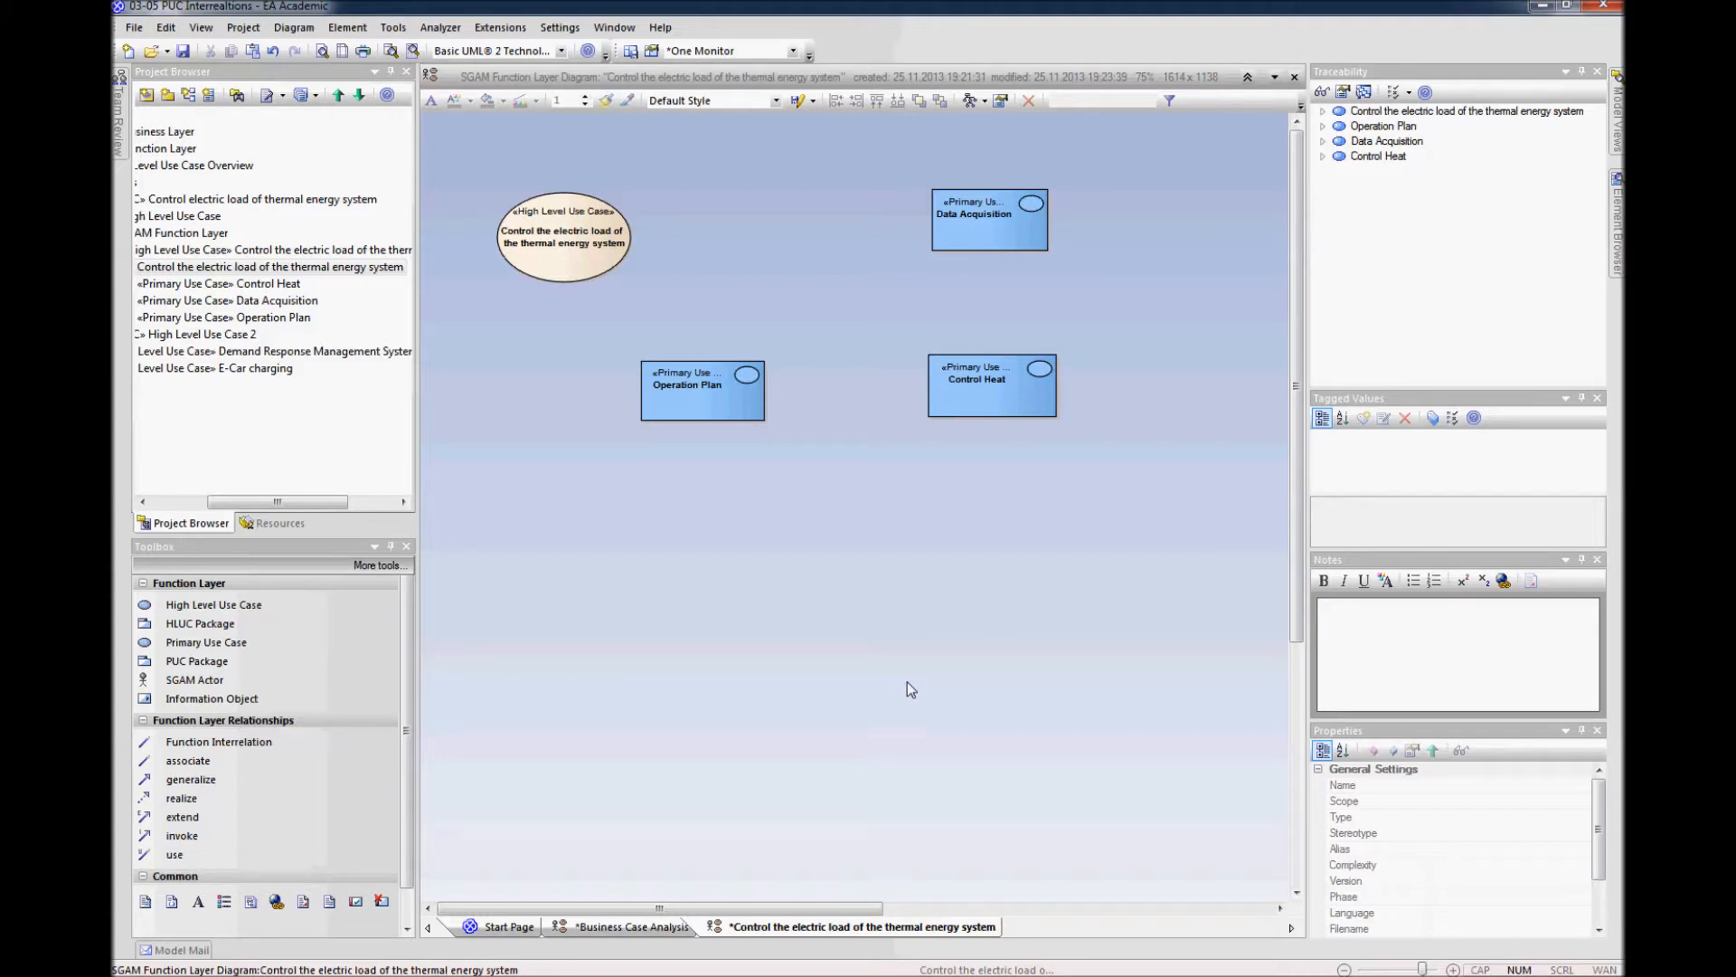
scroll(411, 729, "down", 1)
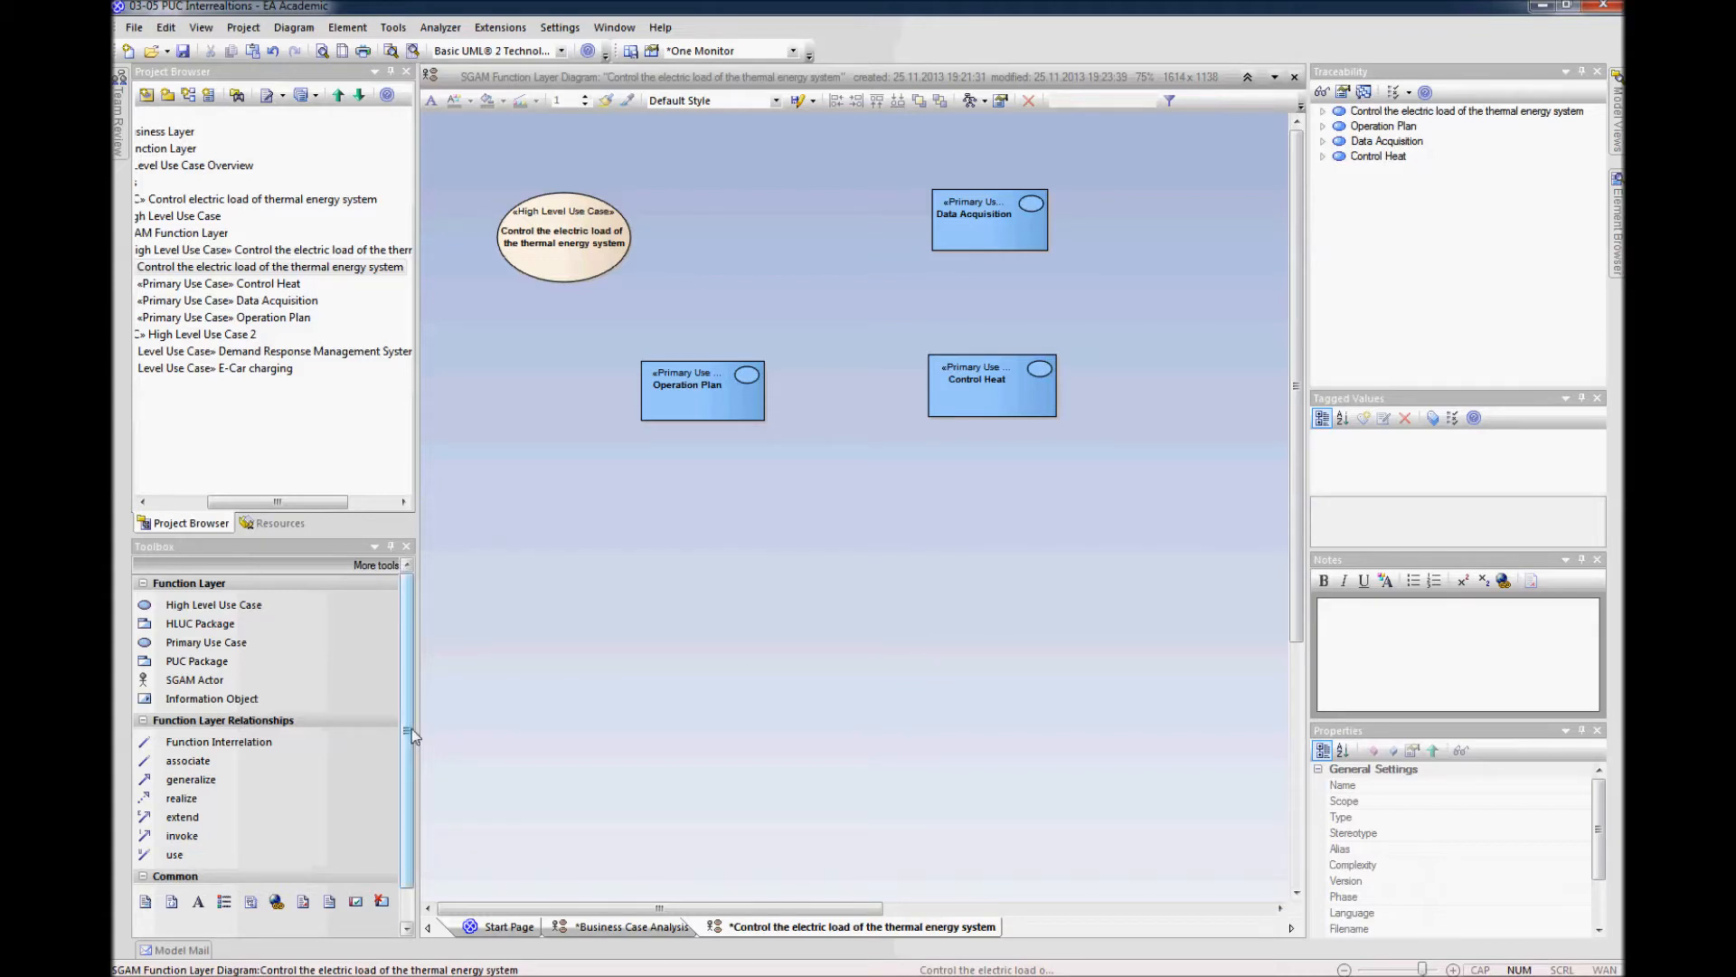
Step: Add a Primary Use Case named Control HP below Control Heat, then widen it and shift it slightly to the left
left_click(206, 642)
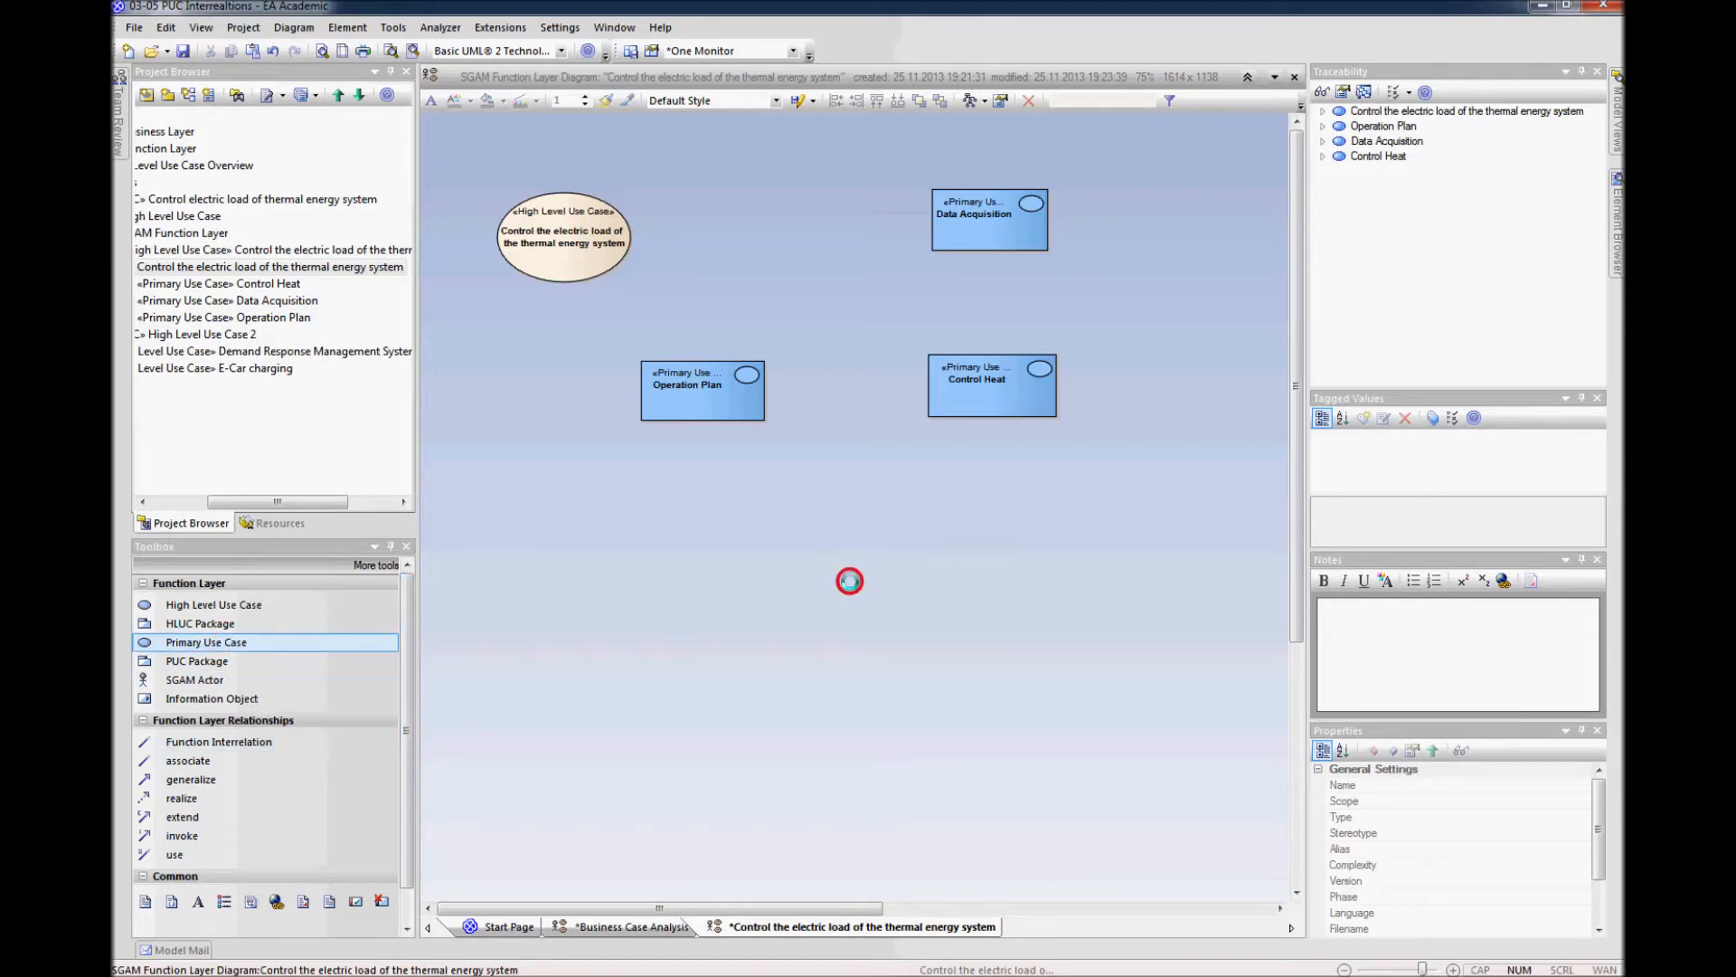
left_click(856, 584)
type("C")
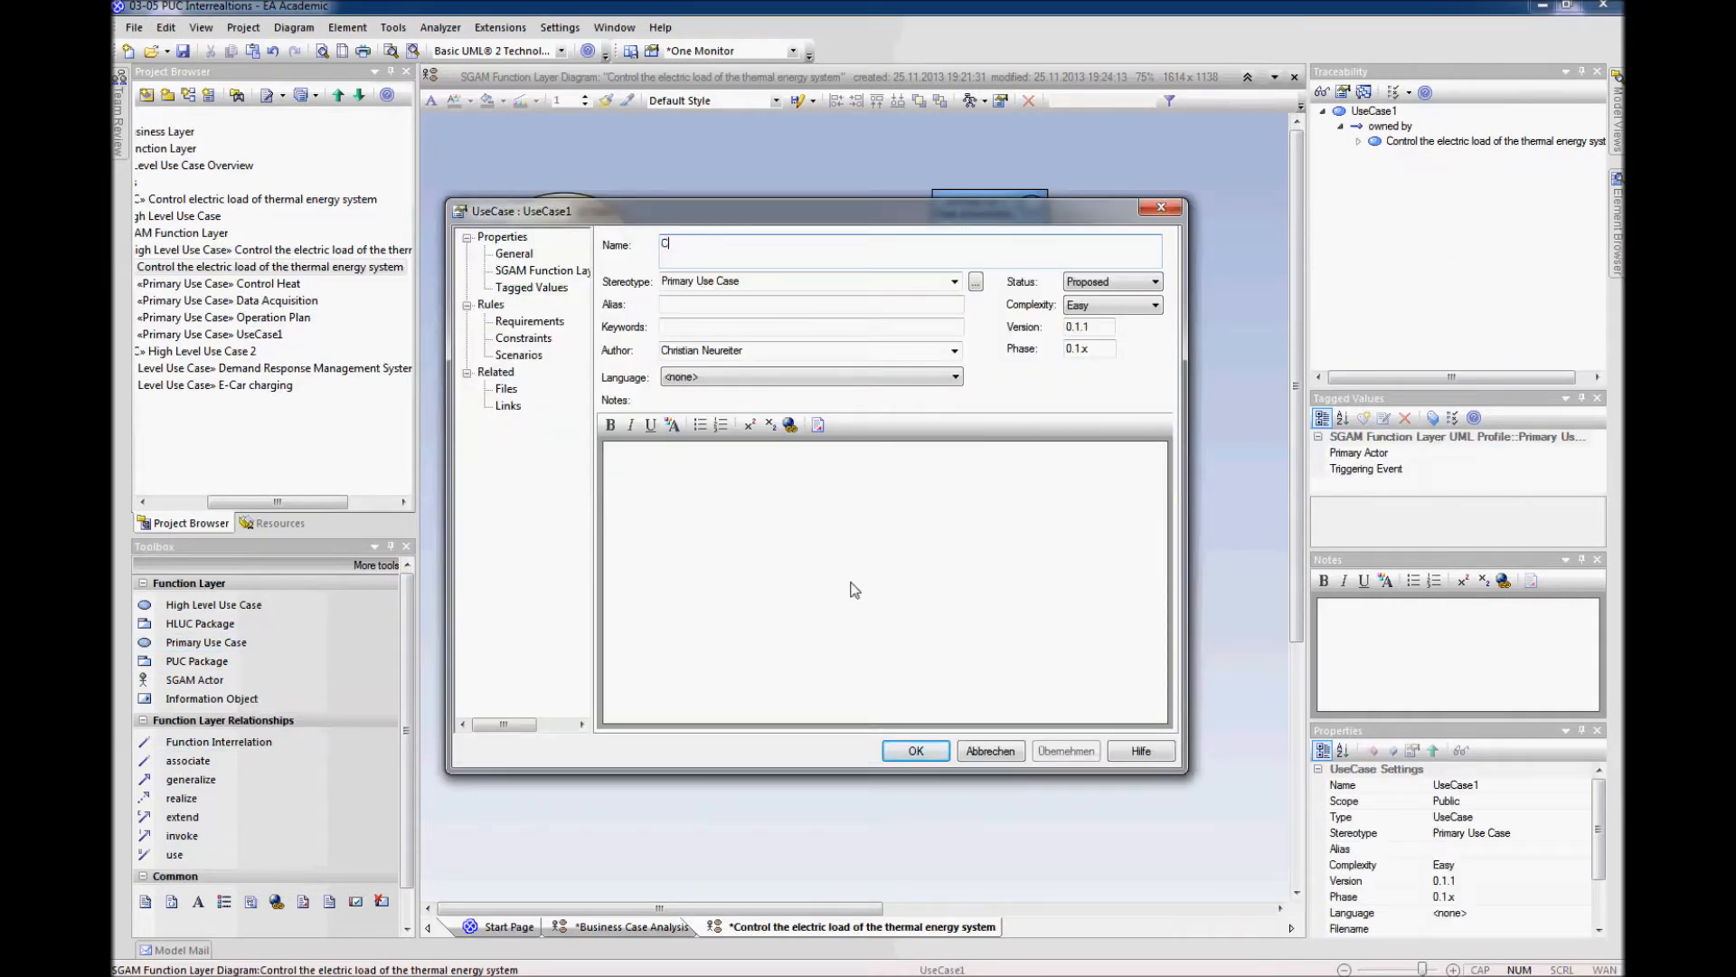
type("ontrol Heat")
key("BackSpace")
type("P")
key("Return")
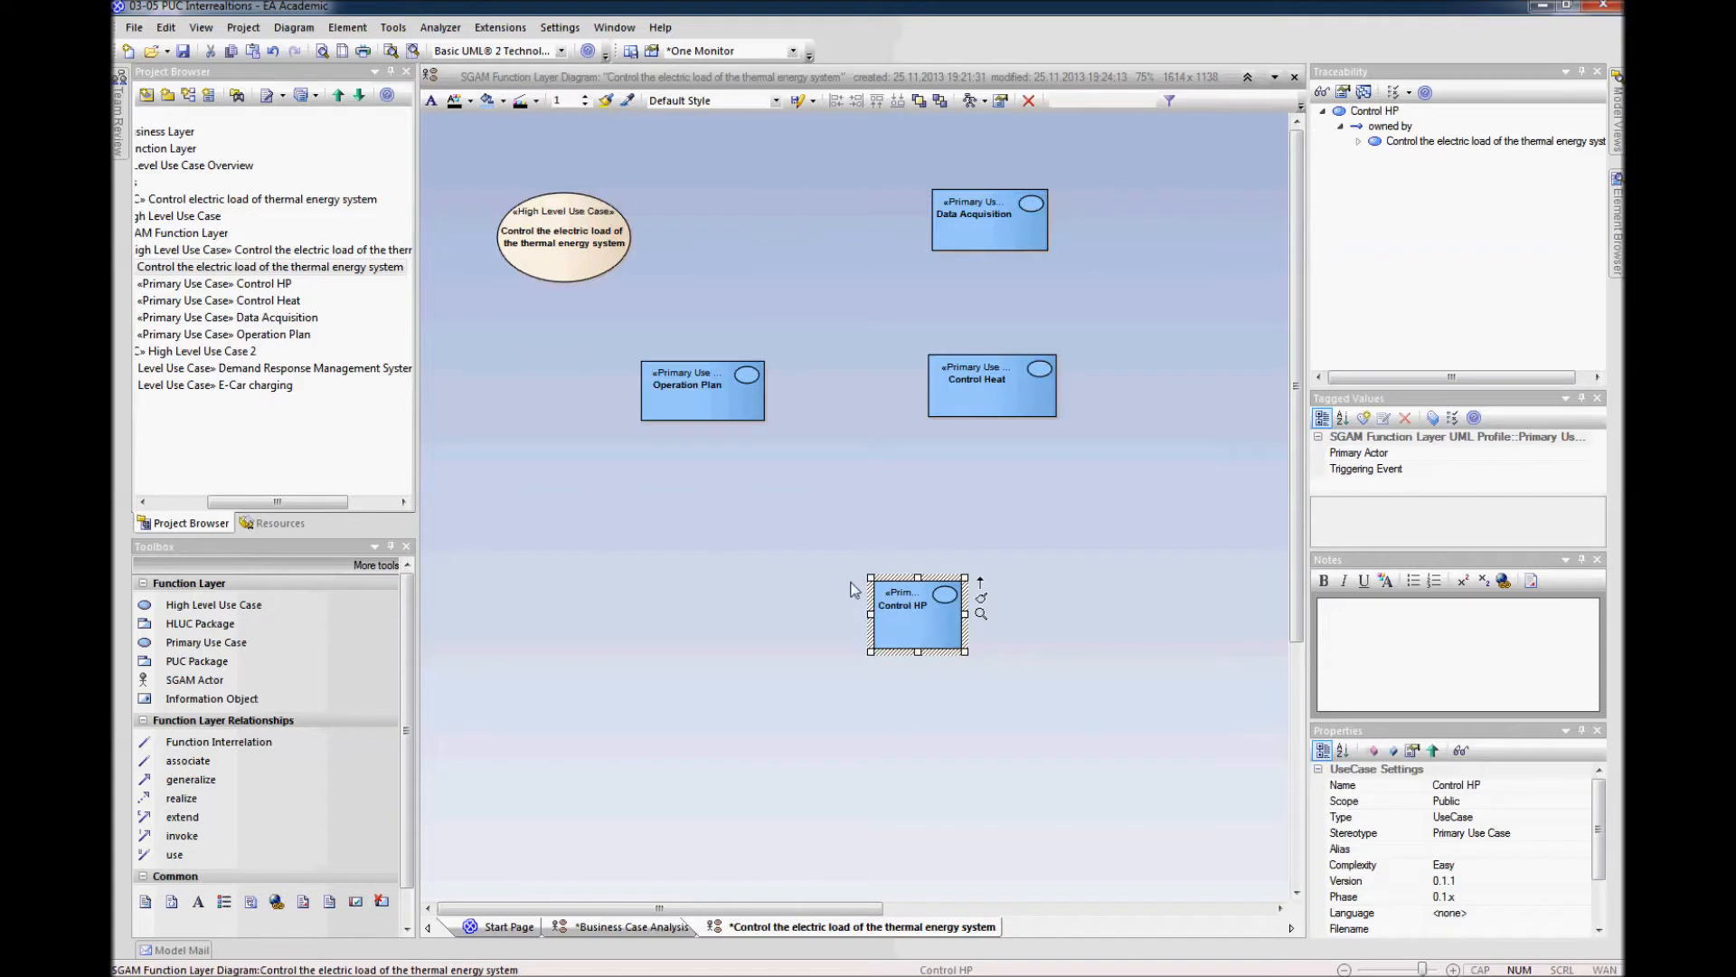
left_click_drag(965, 651, 904, 612)
Step: Add a Primary Use Case named Control CHP beside Control HP, align it roughly level and widen it to about 113
left_click(1092, 611)
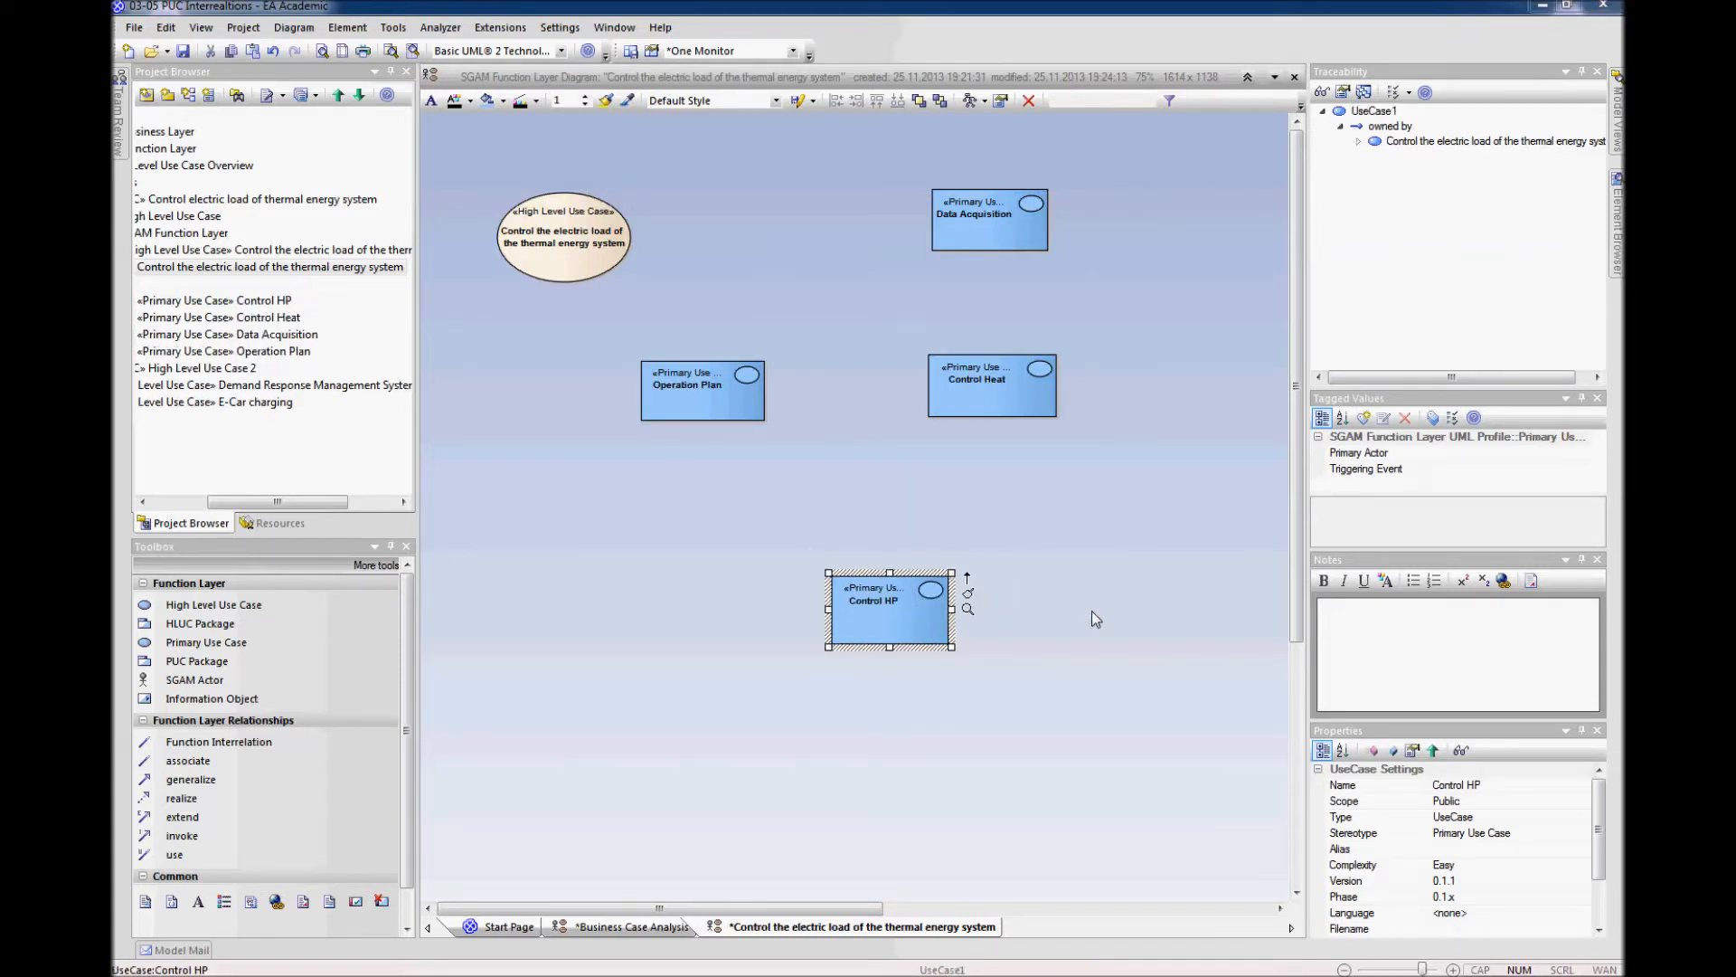
type("Cont")
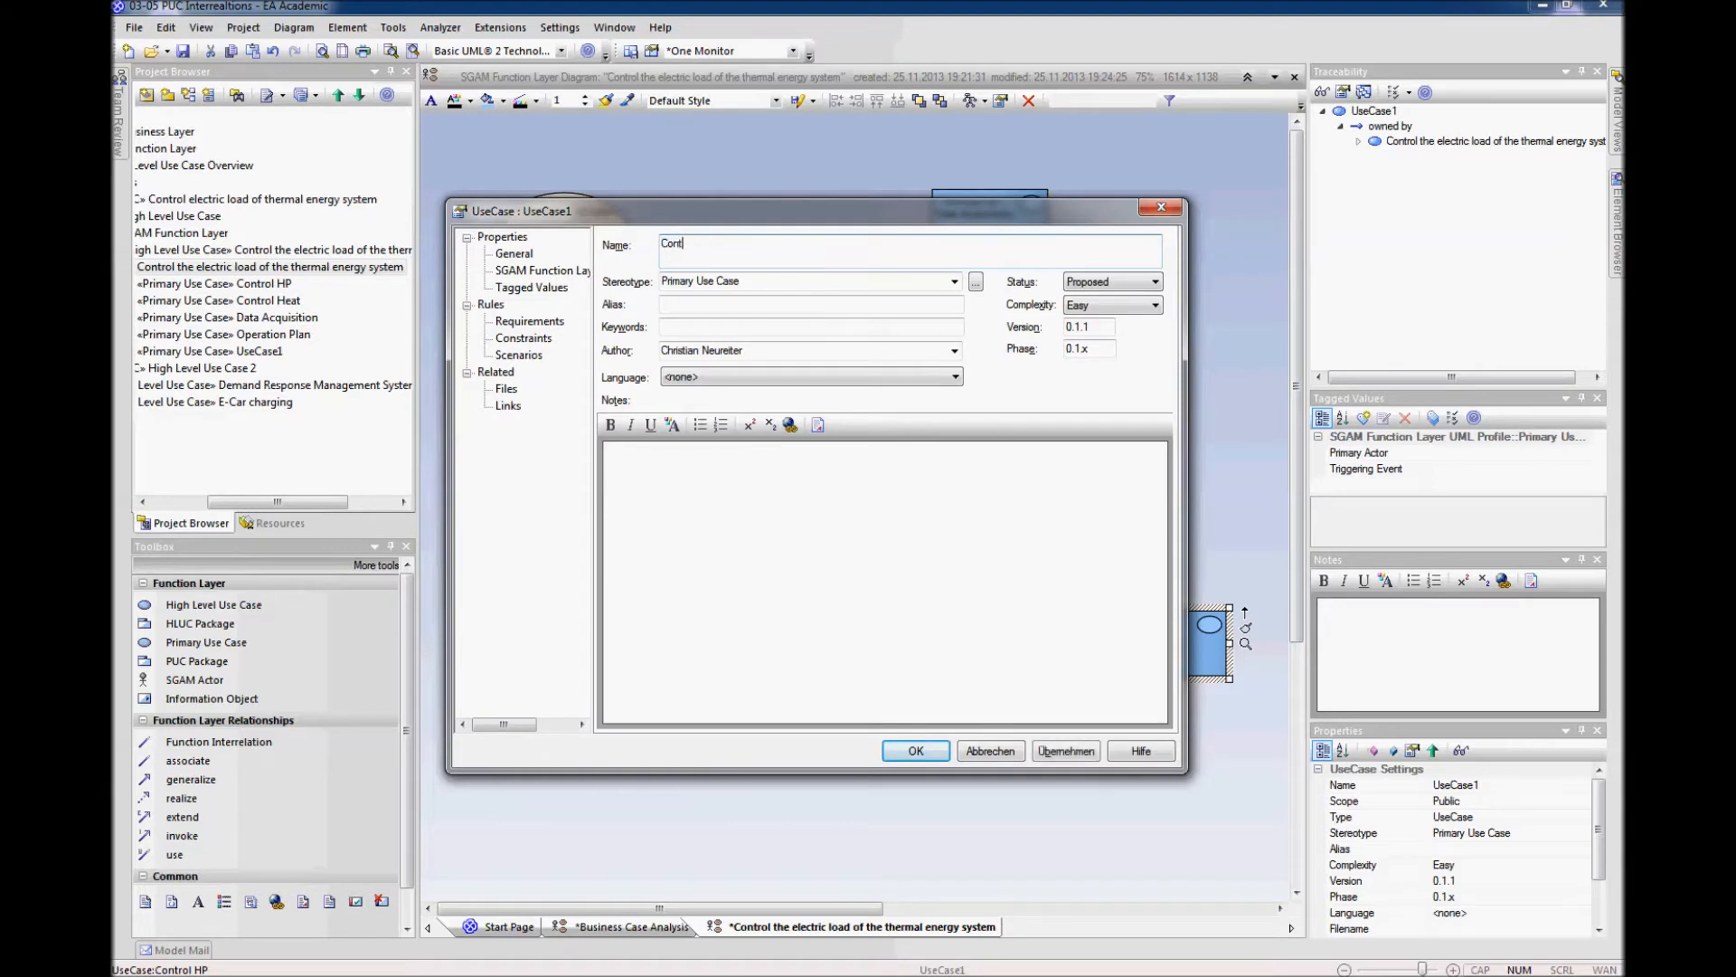
type("rol CHP")
key("Return")
left_click_drag(1151, 648, 1097, 625)
left_click(1143, 673)
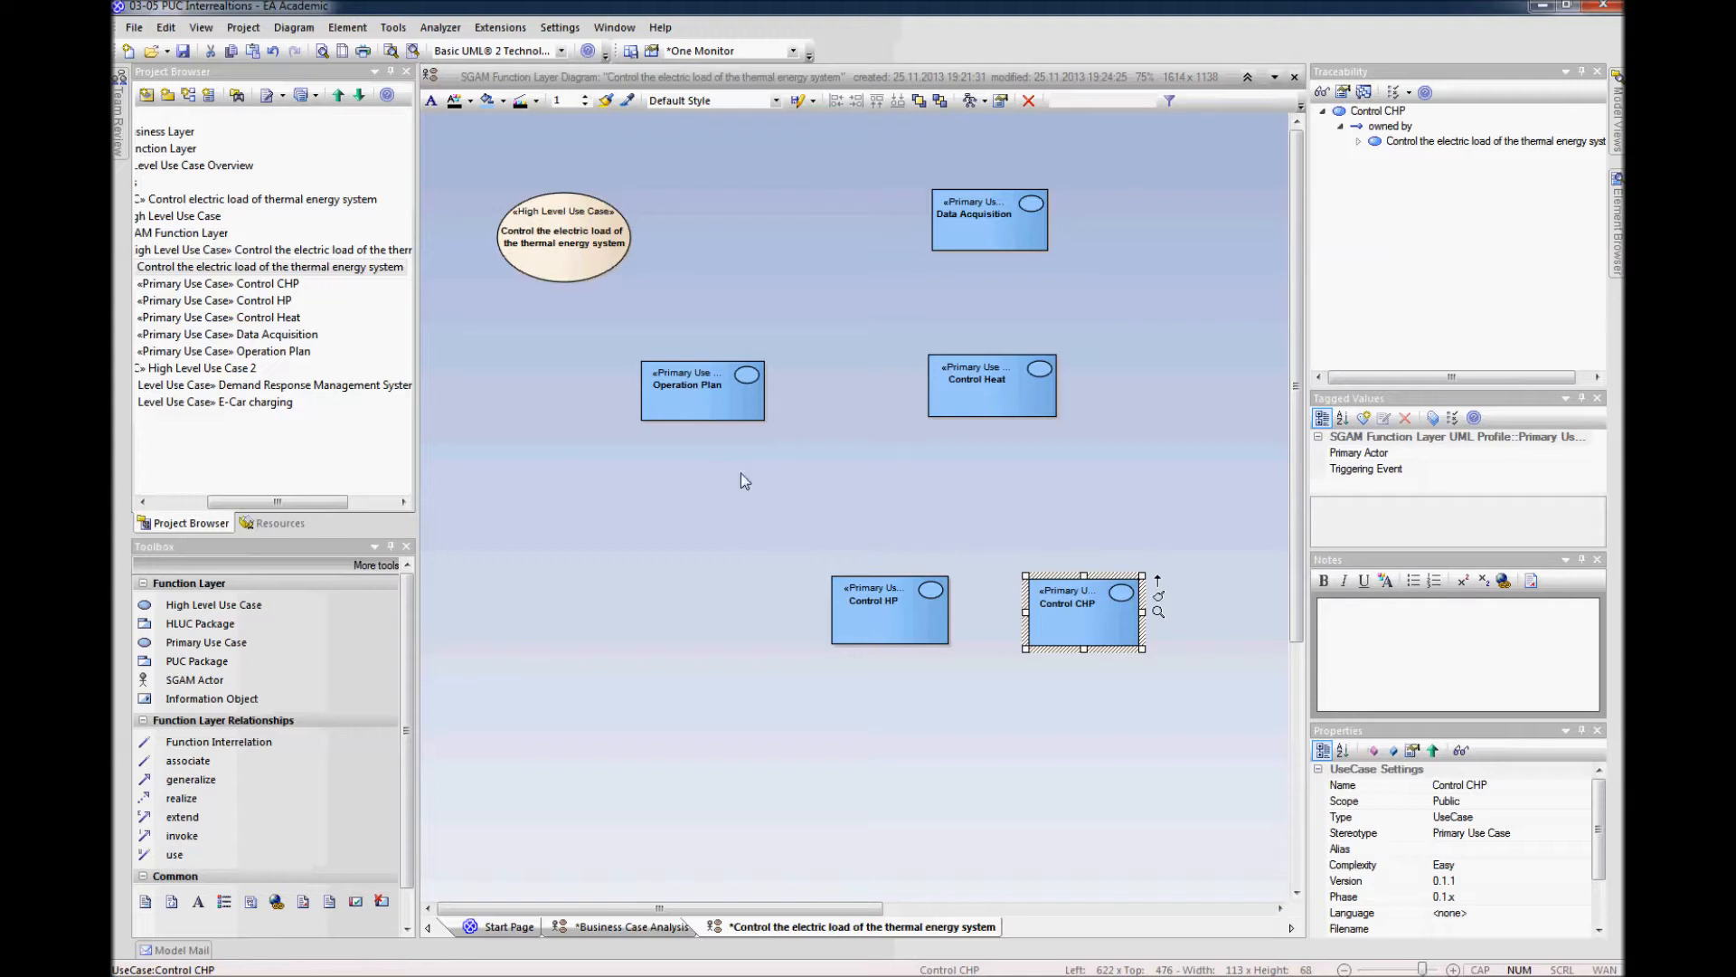
left_click(807, 481)
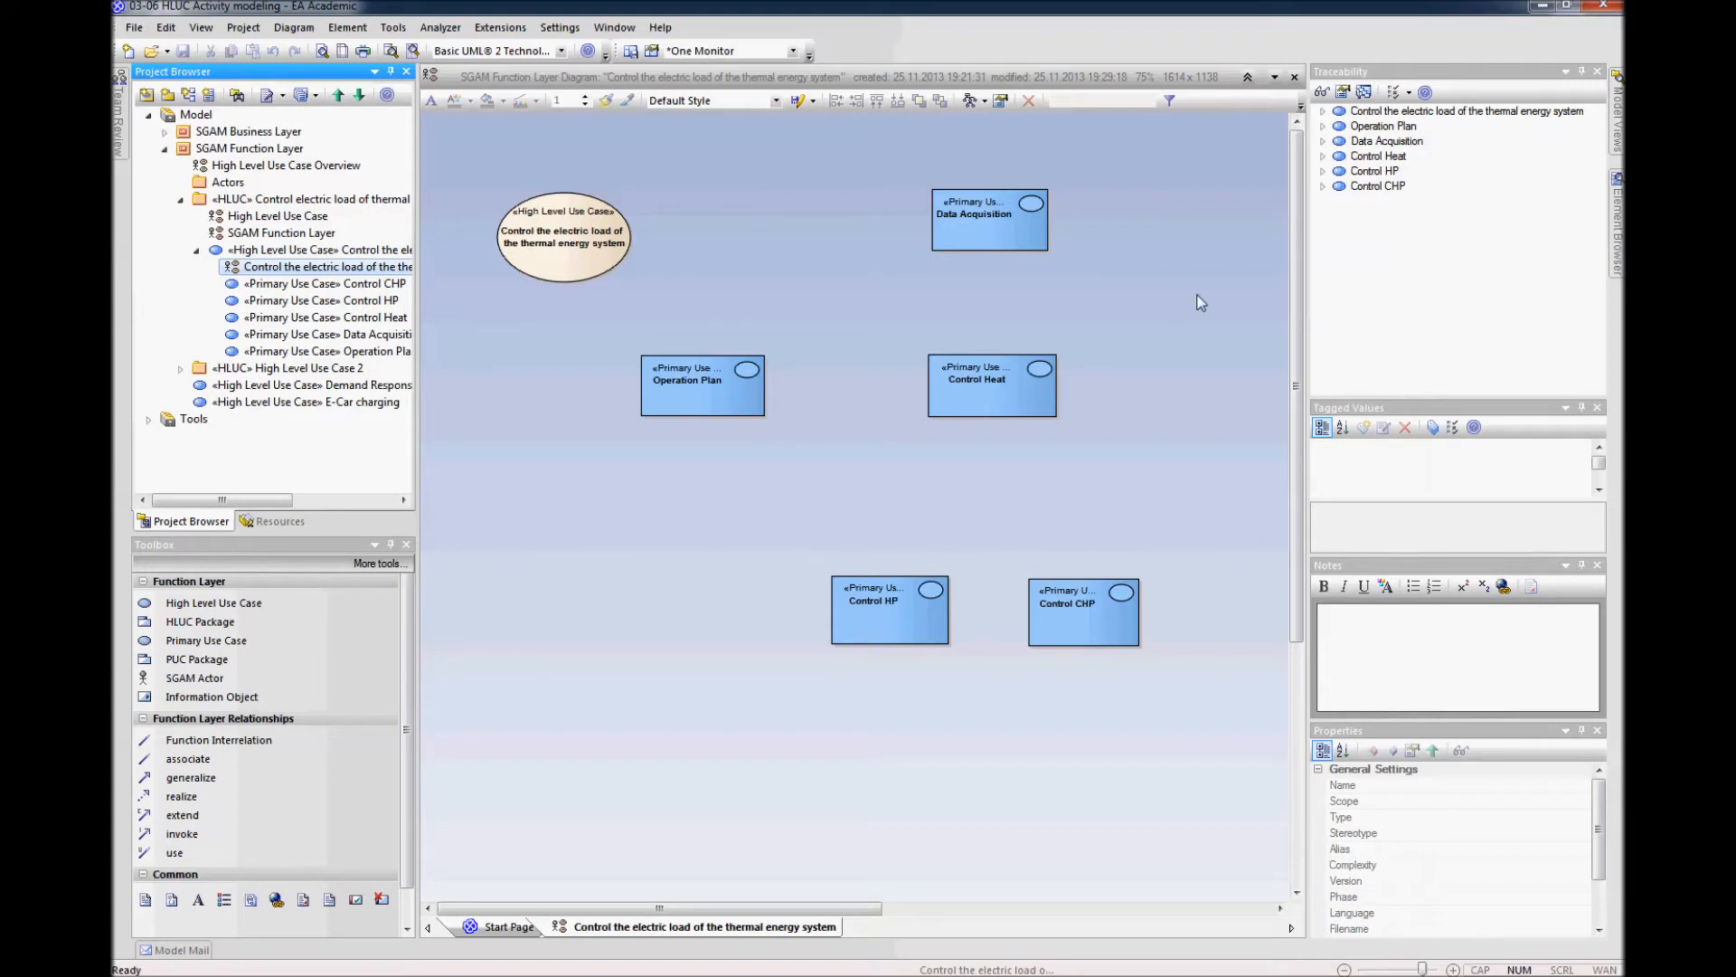
Step: Narrow the project browser slightly to give the diagram area more width
left_click(790, 263)
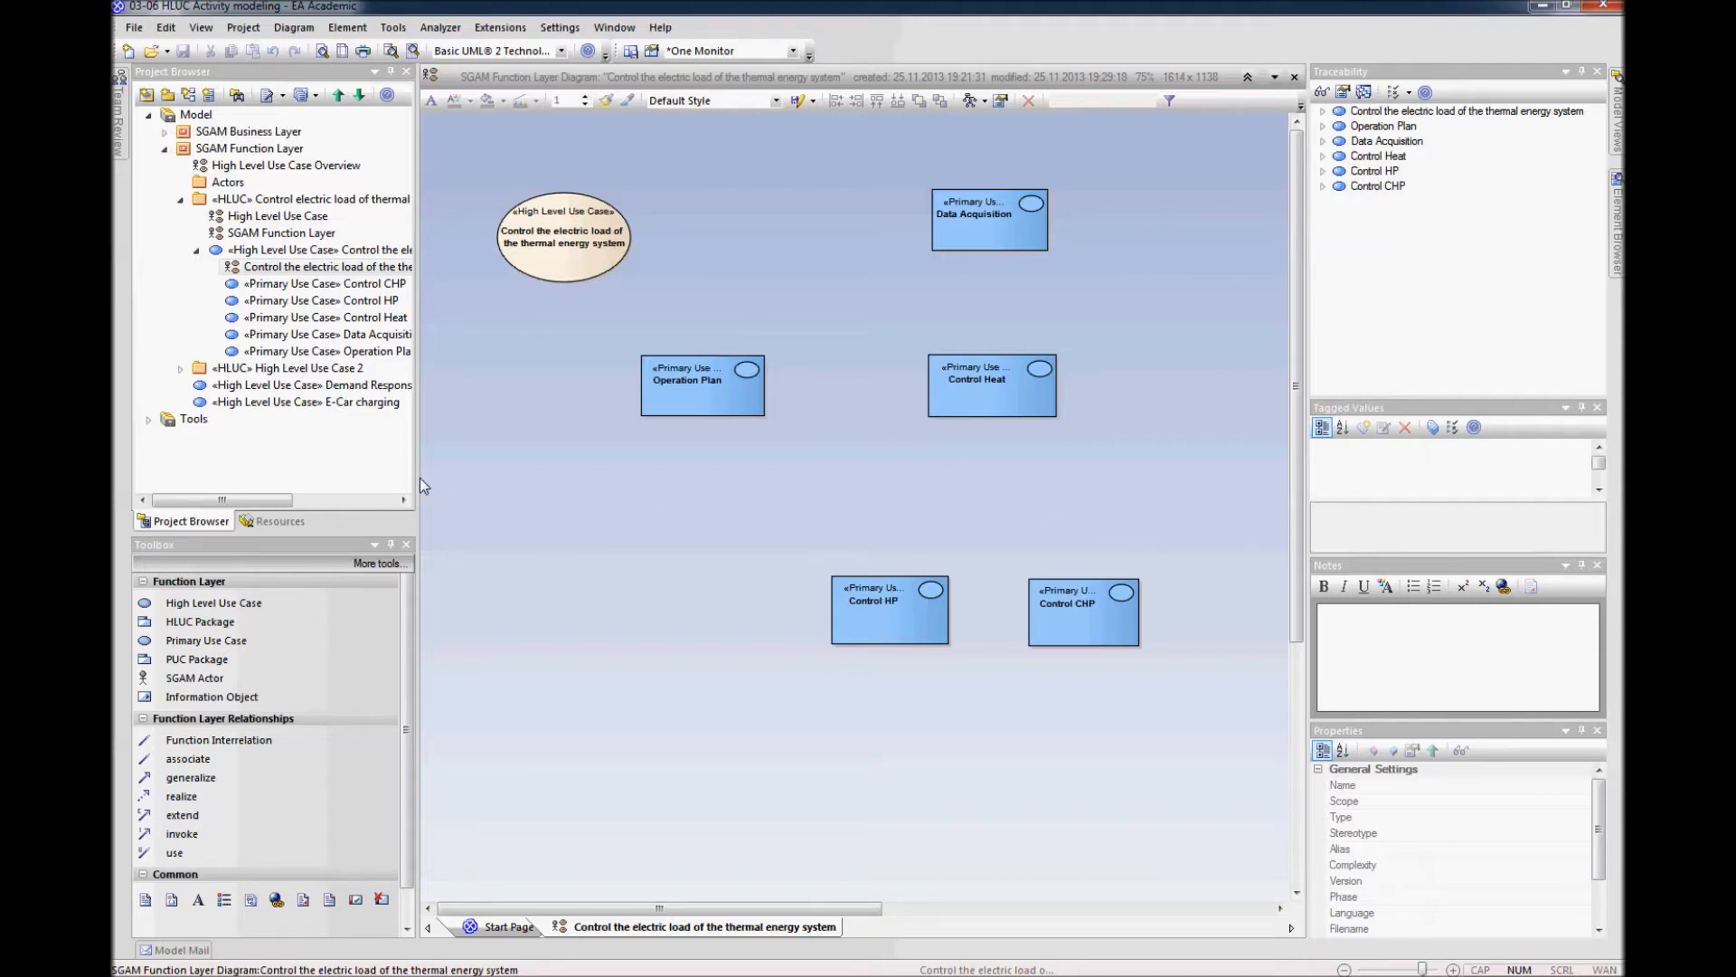
left_click_drag(414, 477, 401, 477)
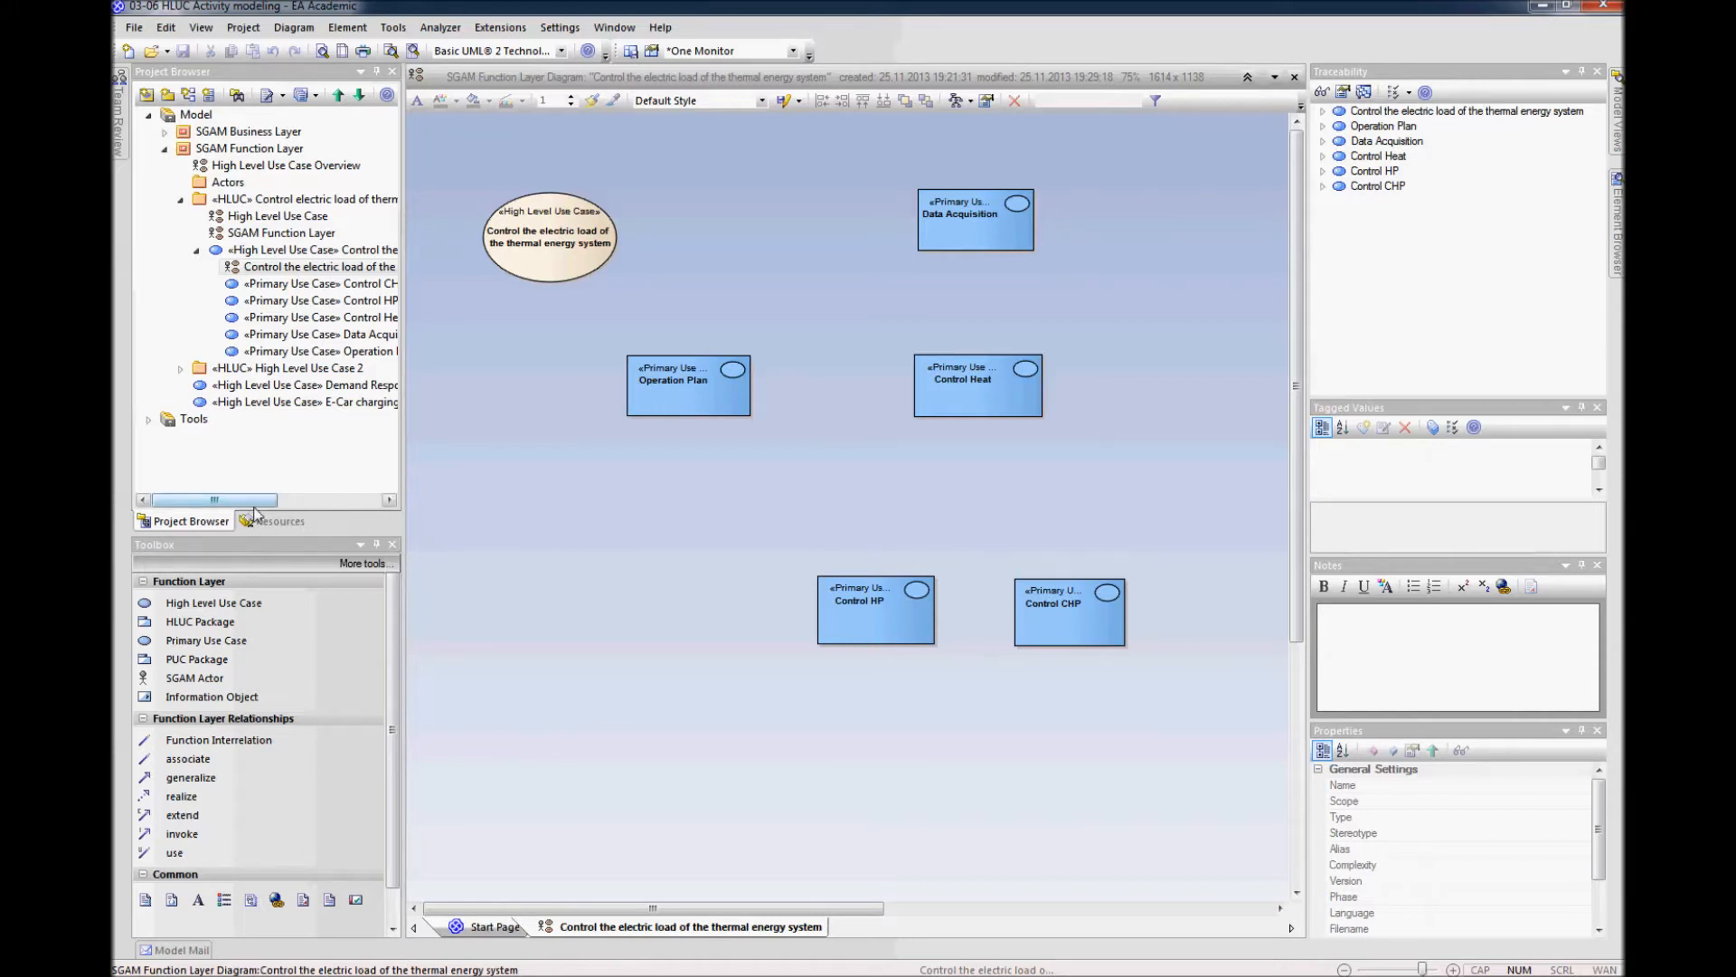
left_click_drag(403, 461, 402, 461)
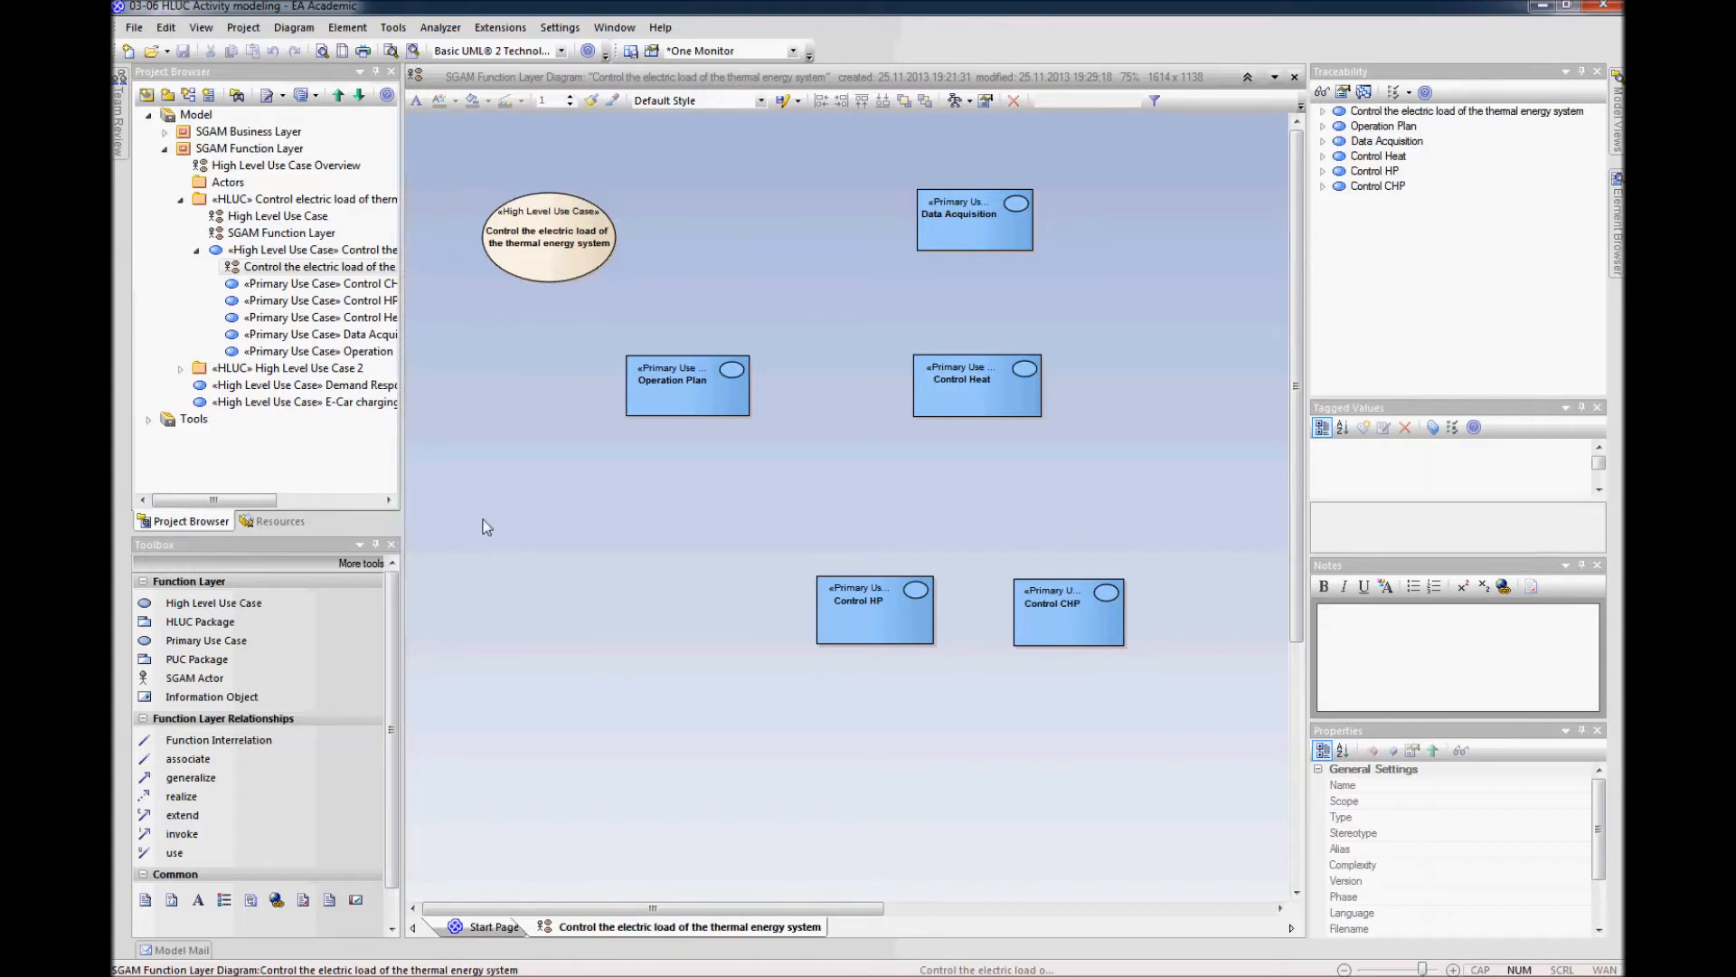
Step: Open the structured scenario specification of the high level use case Control the electric load of the thermal energy system
left_click(541, 261)
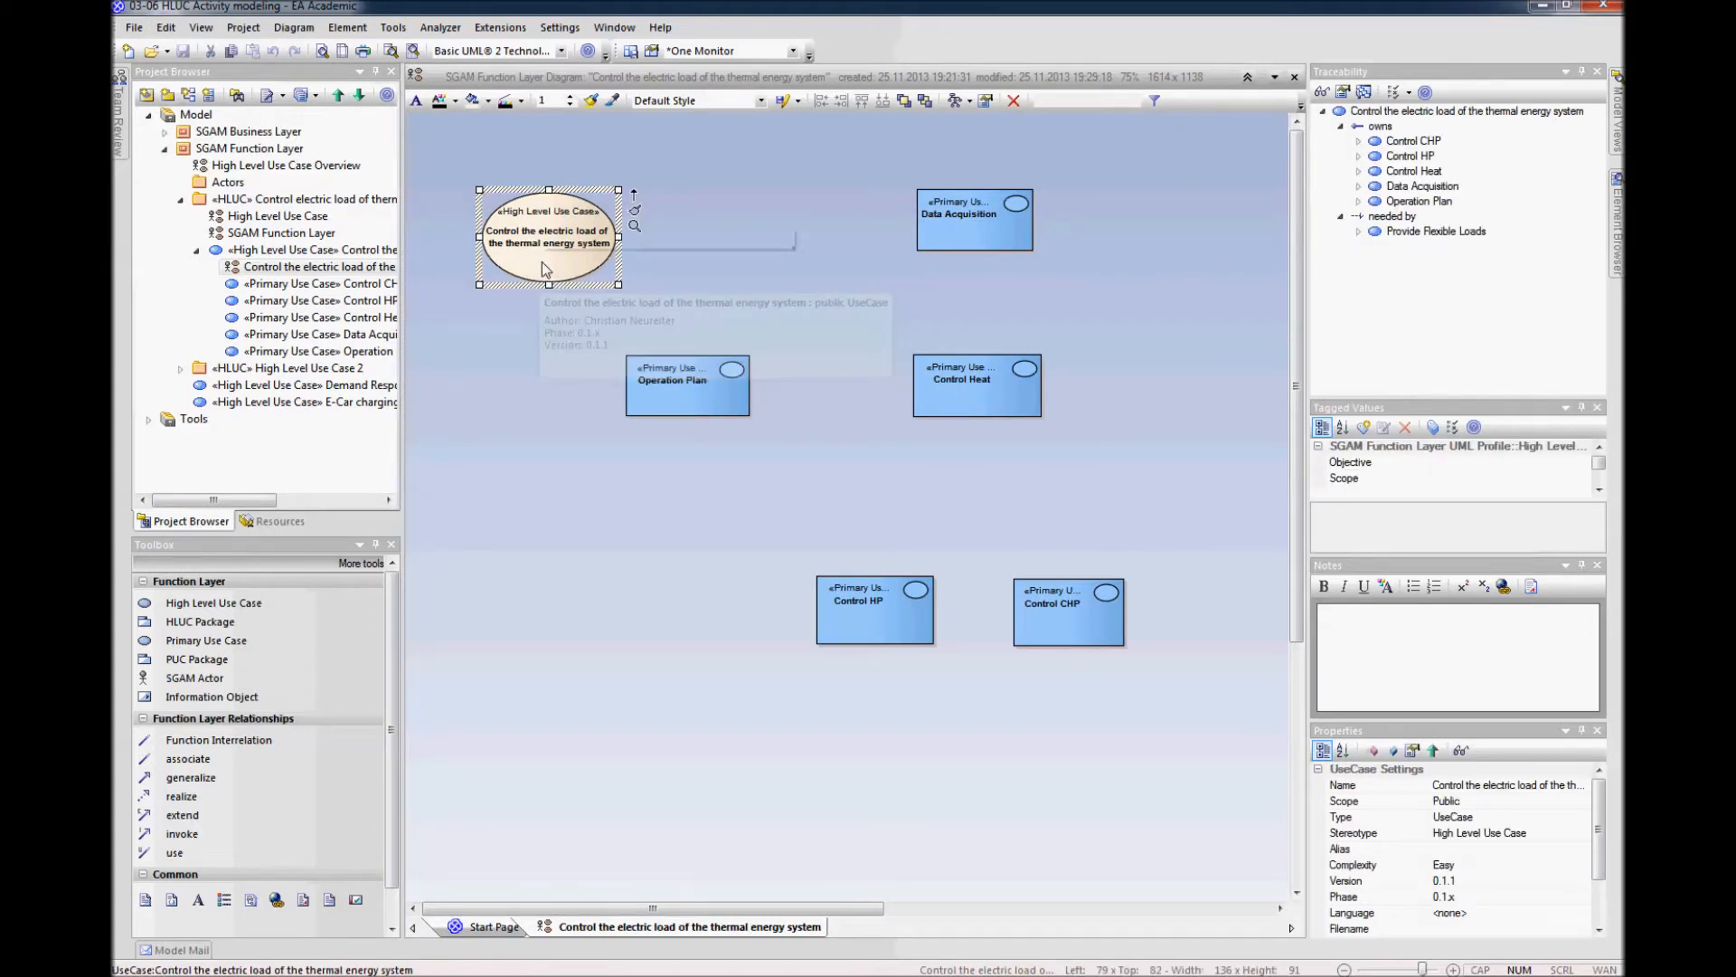
right_click(541, 263)
key("Escape")
double_click(564, 250)
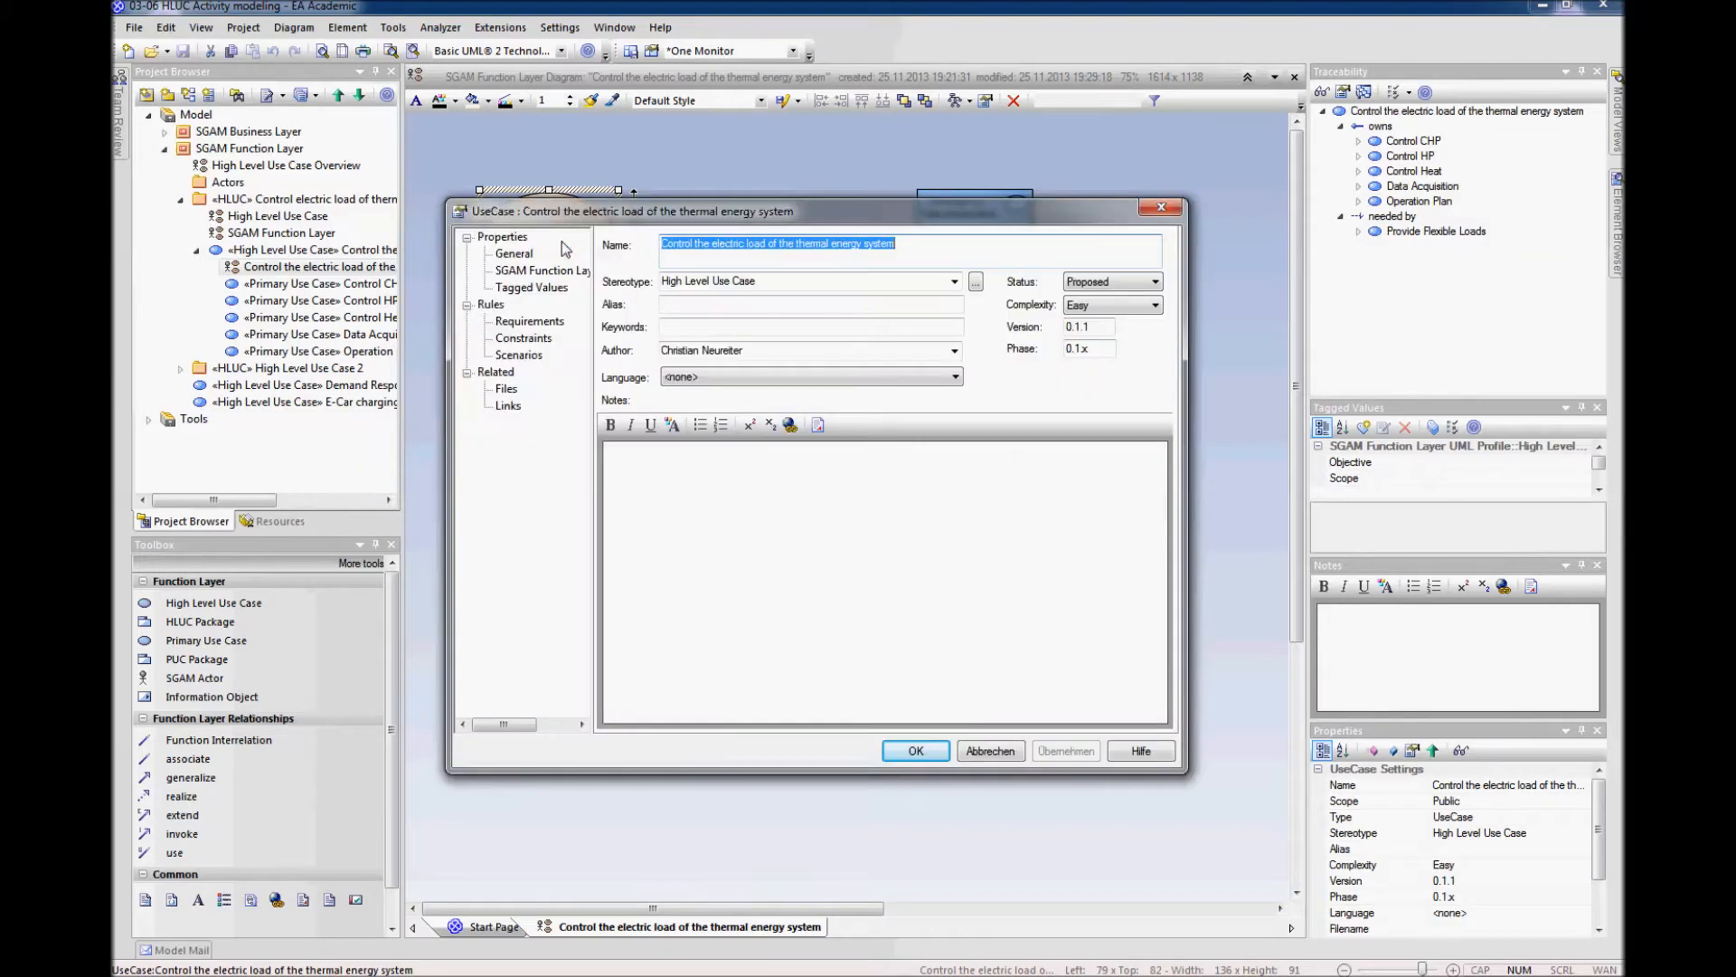
left_click(529, 358)
left_click_drag(687, 215, 760, 367)
left_click_drag(732, 306, 693, 178)
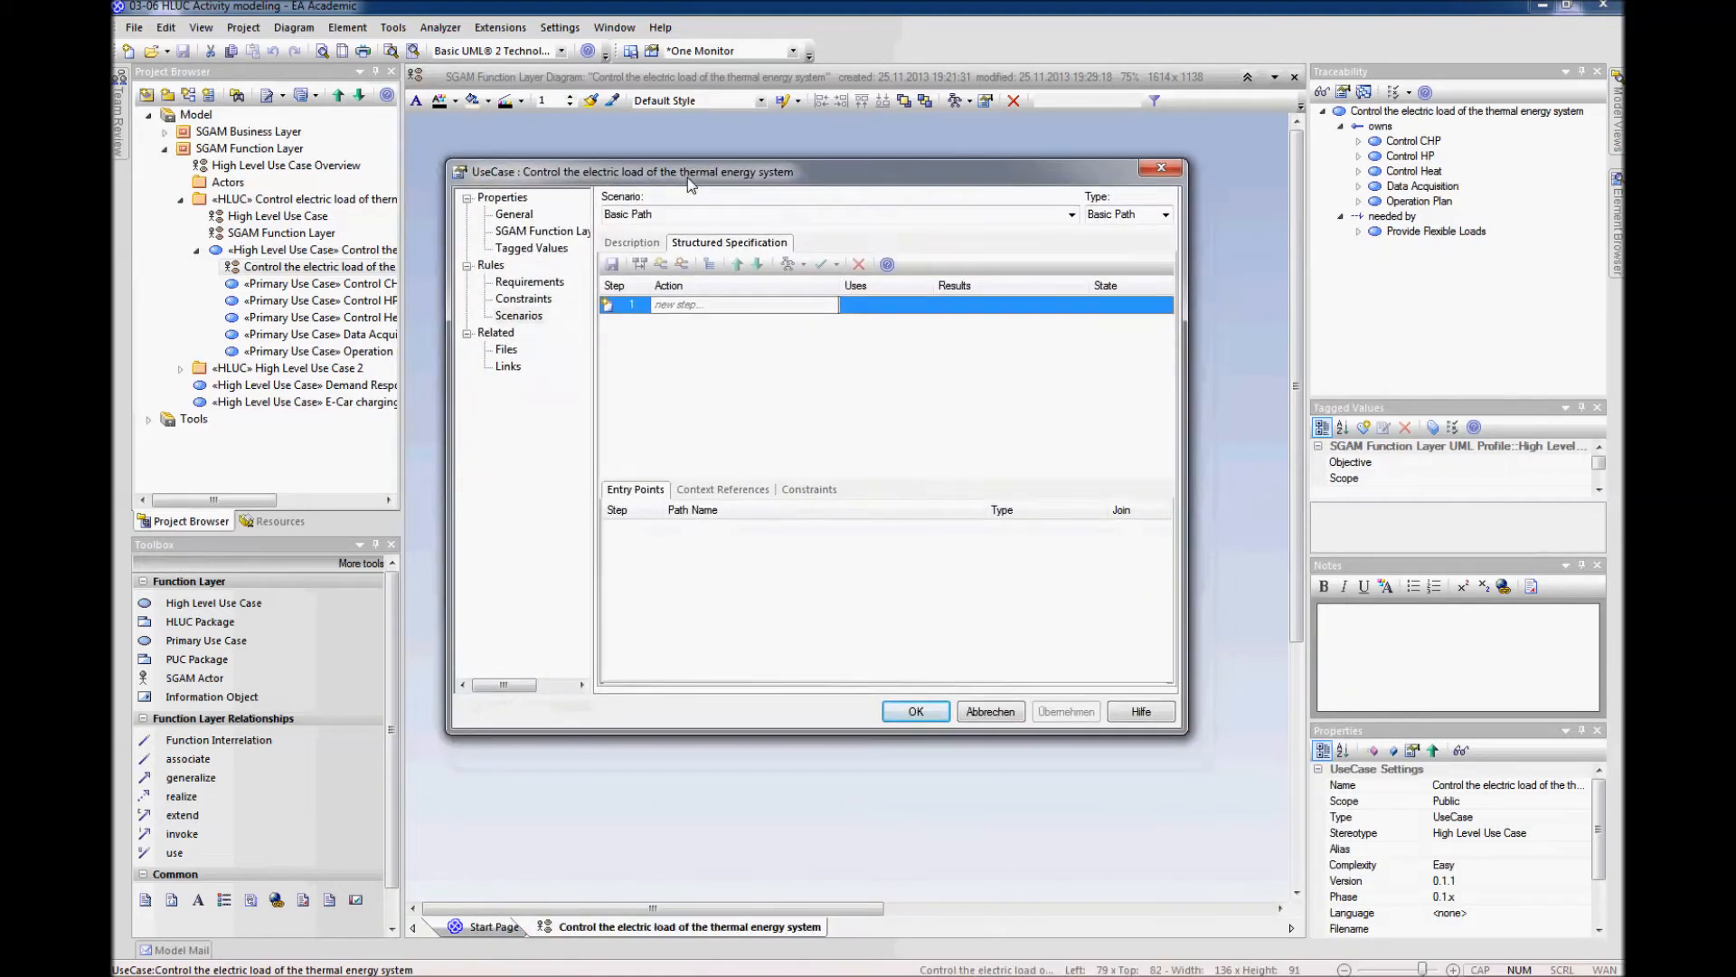
Step: Link step 1 of the Basic Path scenario to the Operation Plan primary use case as an Invokes relation
right_click(693, 305)
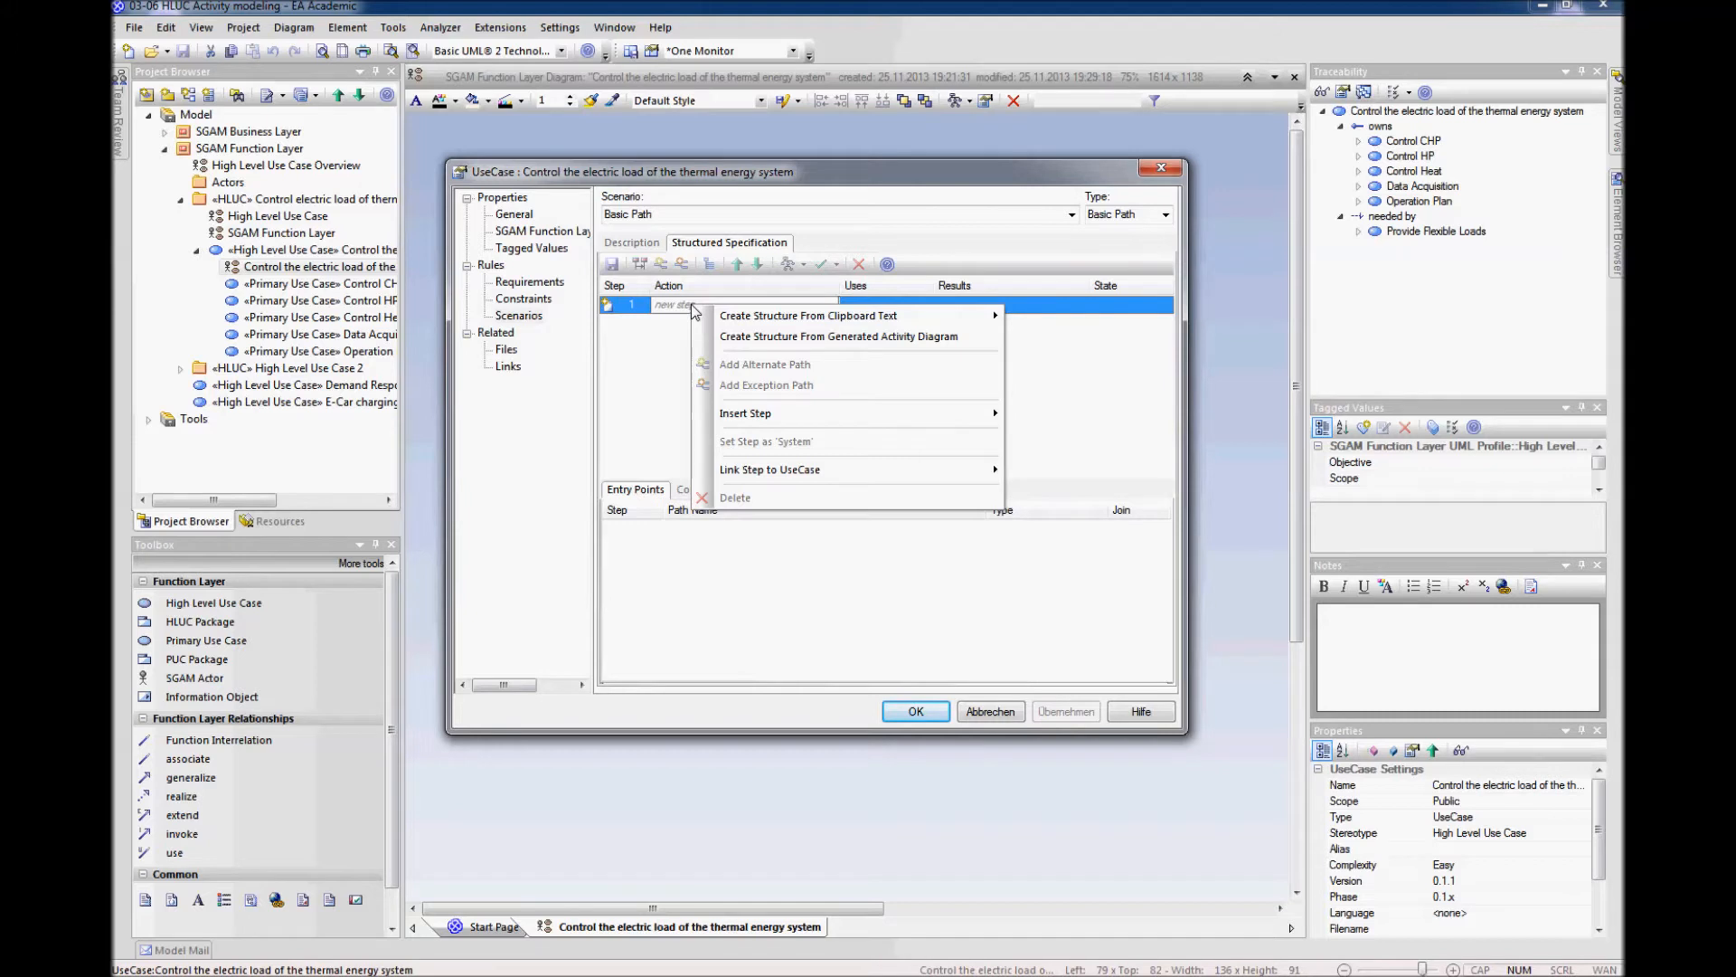
mouse_move(986, 469)
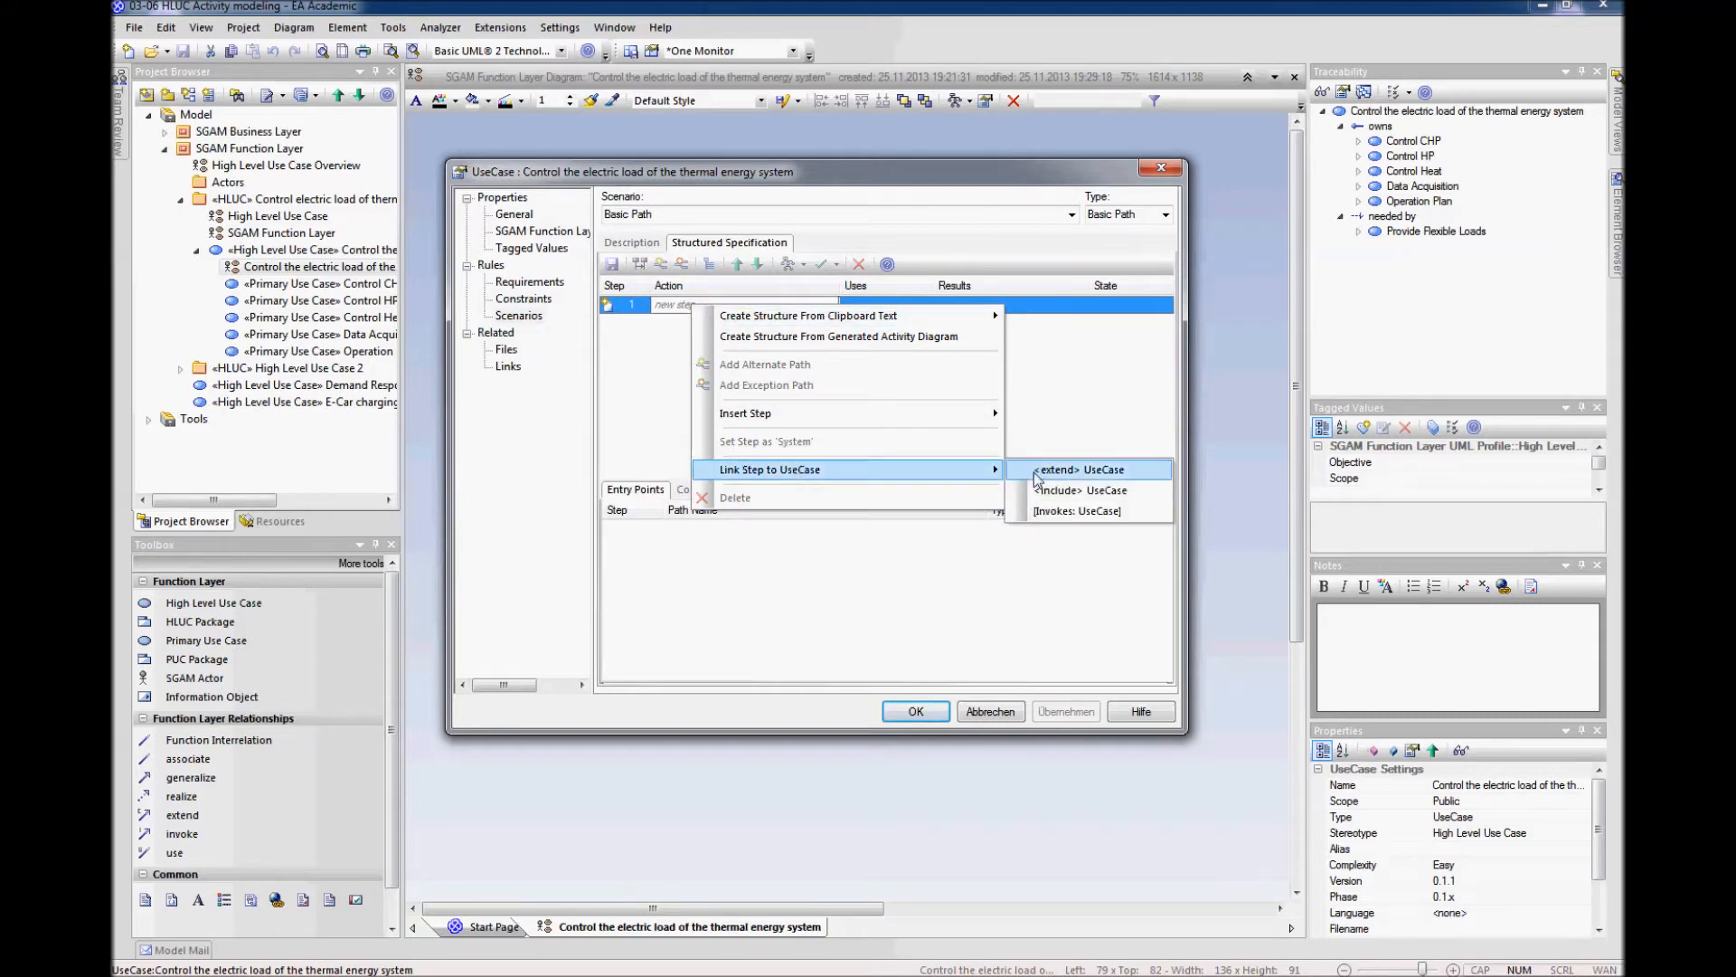
left_click(1091, 512)
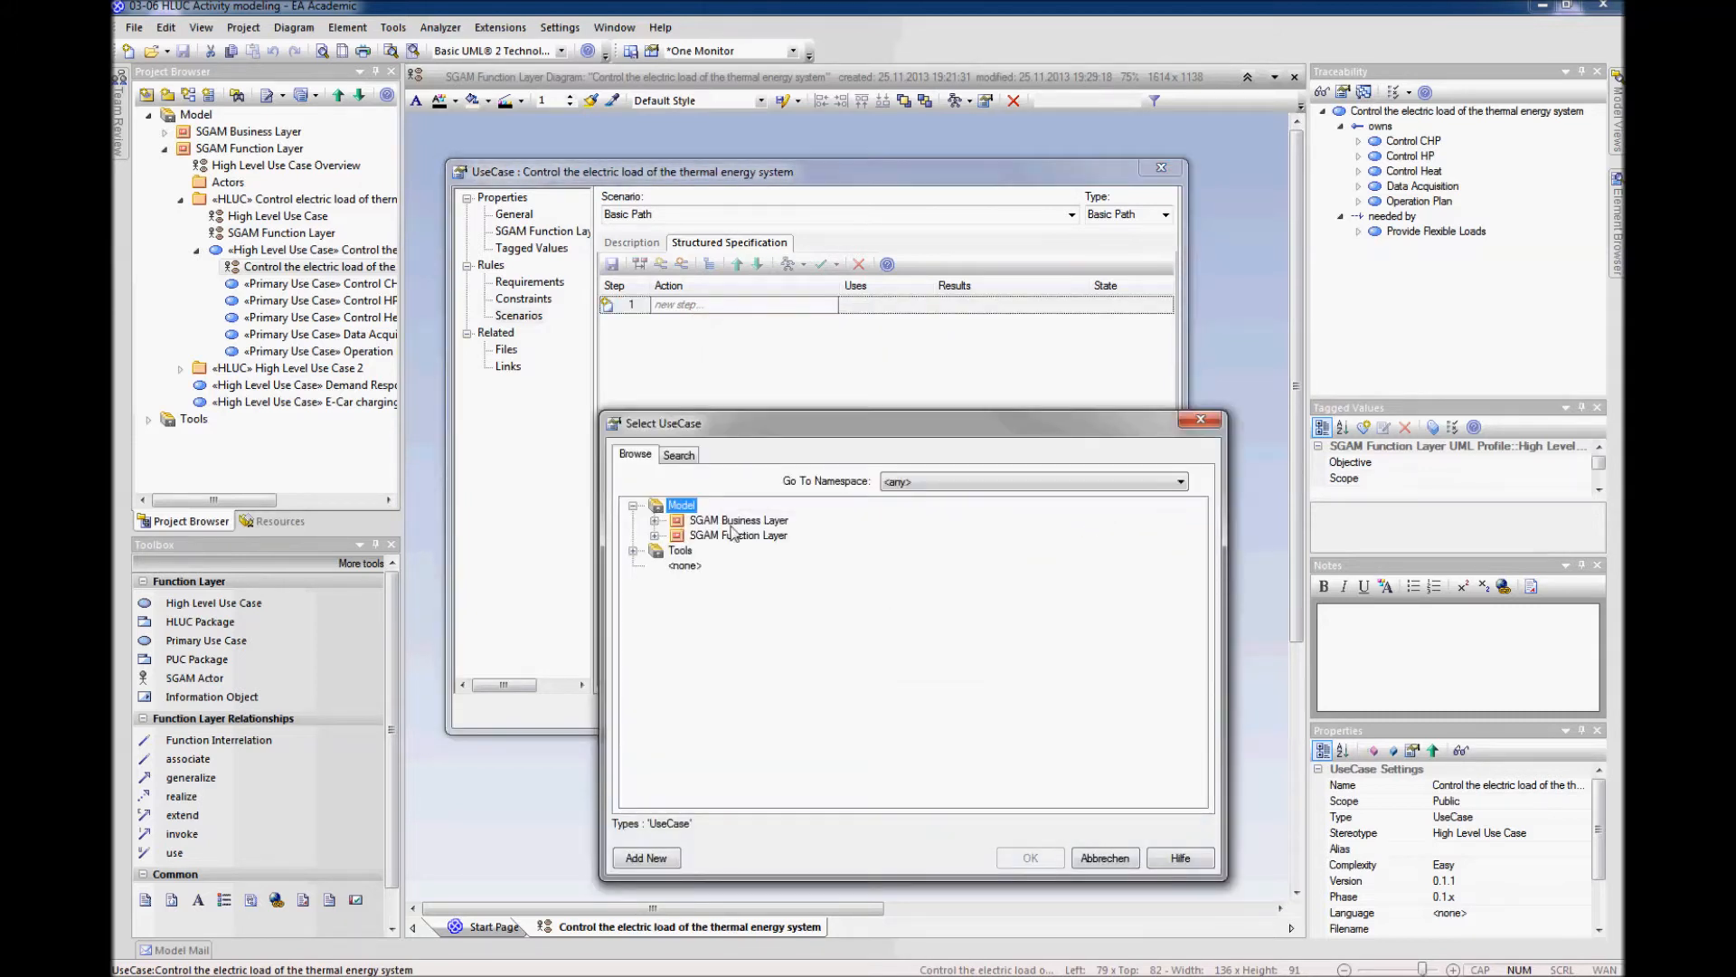
left_click(654, 535)
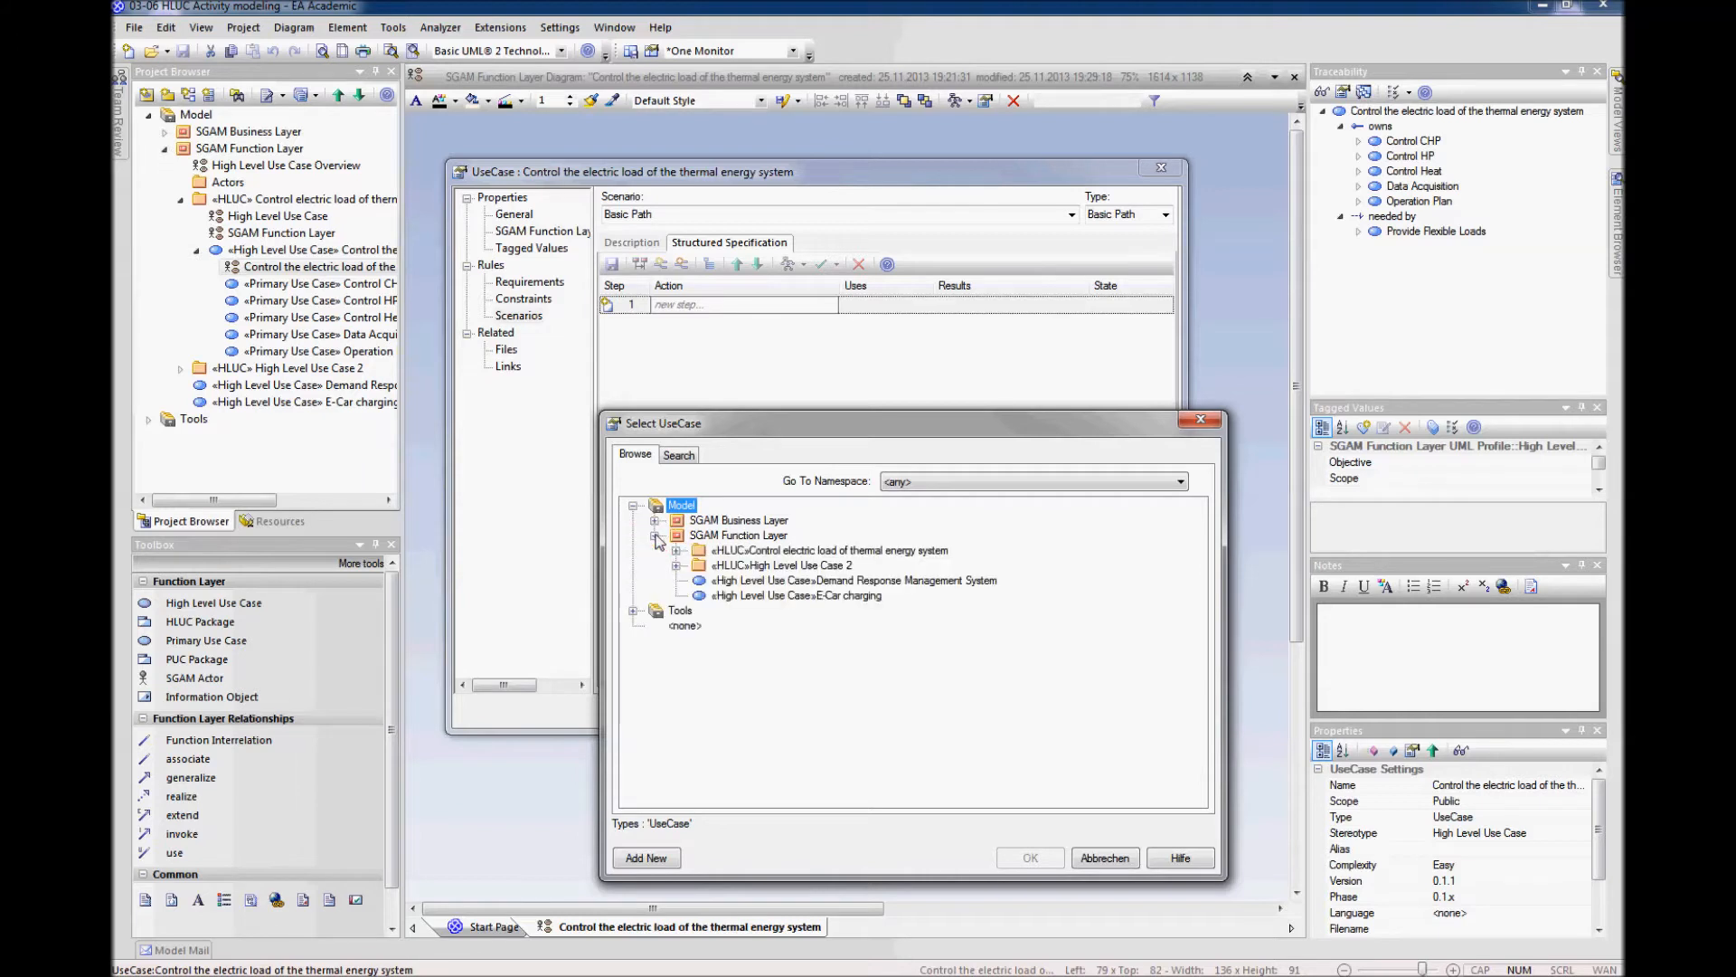
left_click(676, 549)
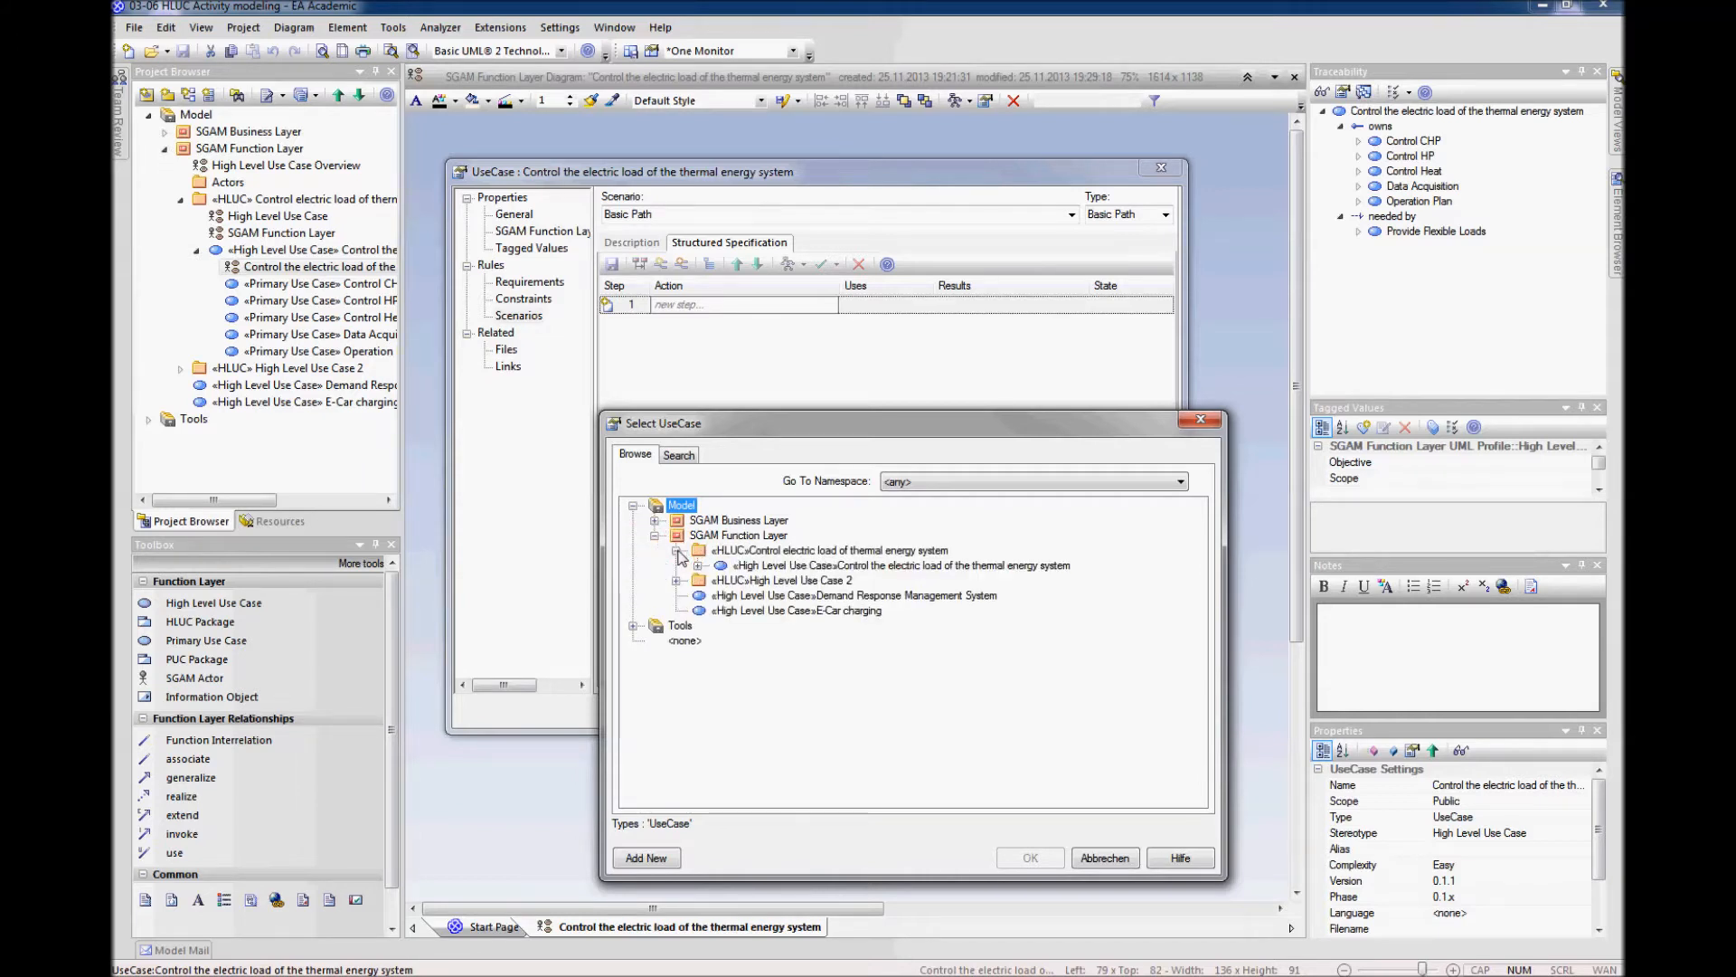
left_click(698, 565)
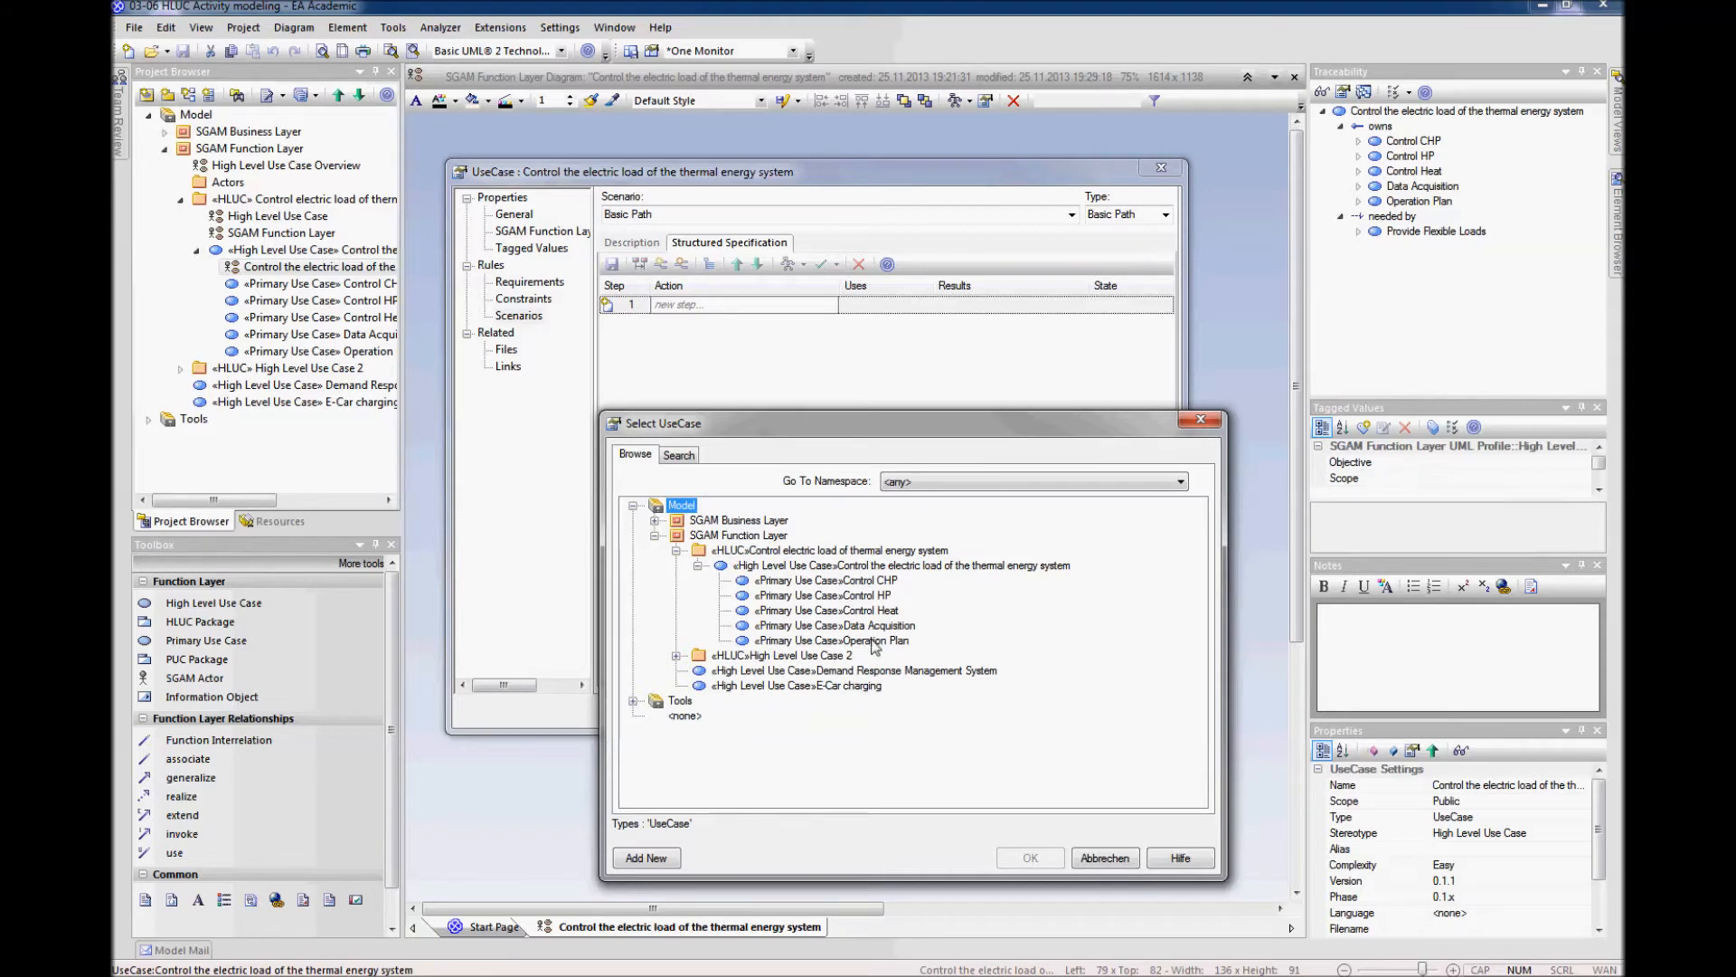
left_click(874, 611)
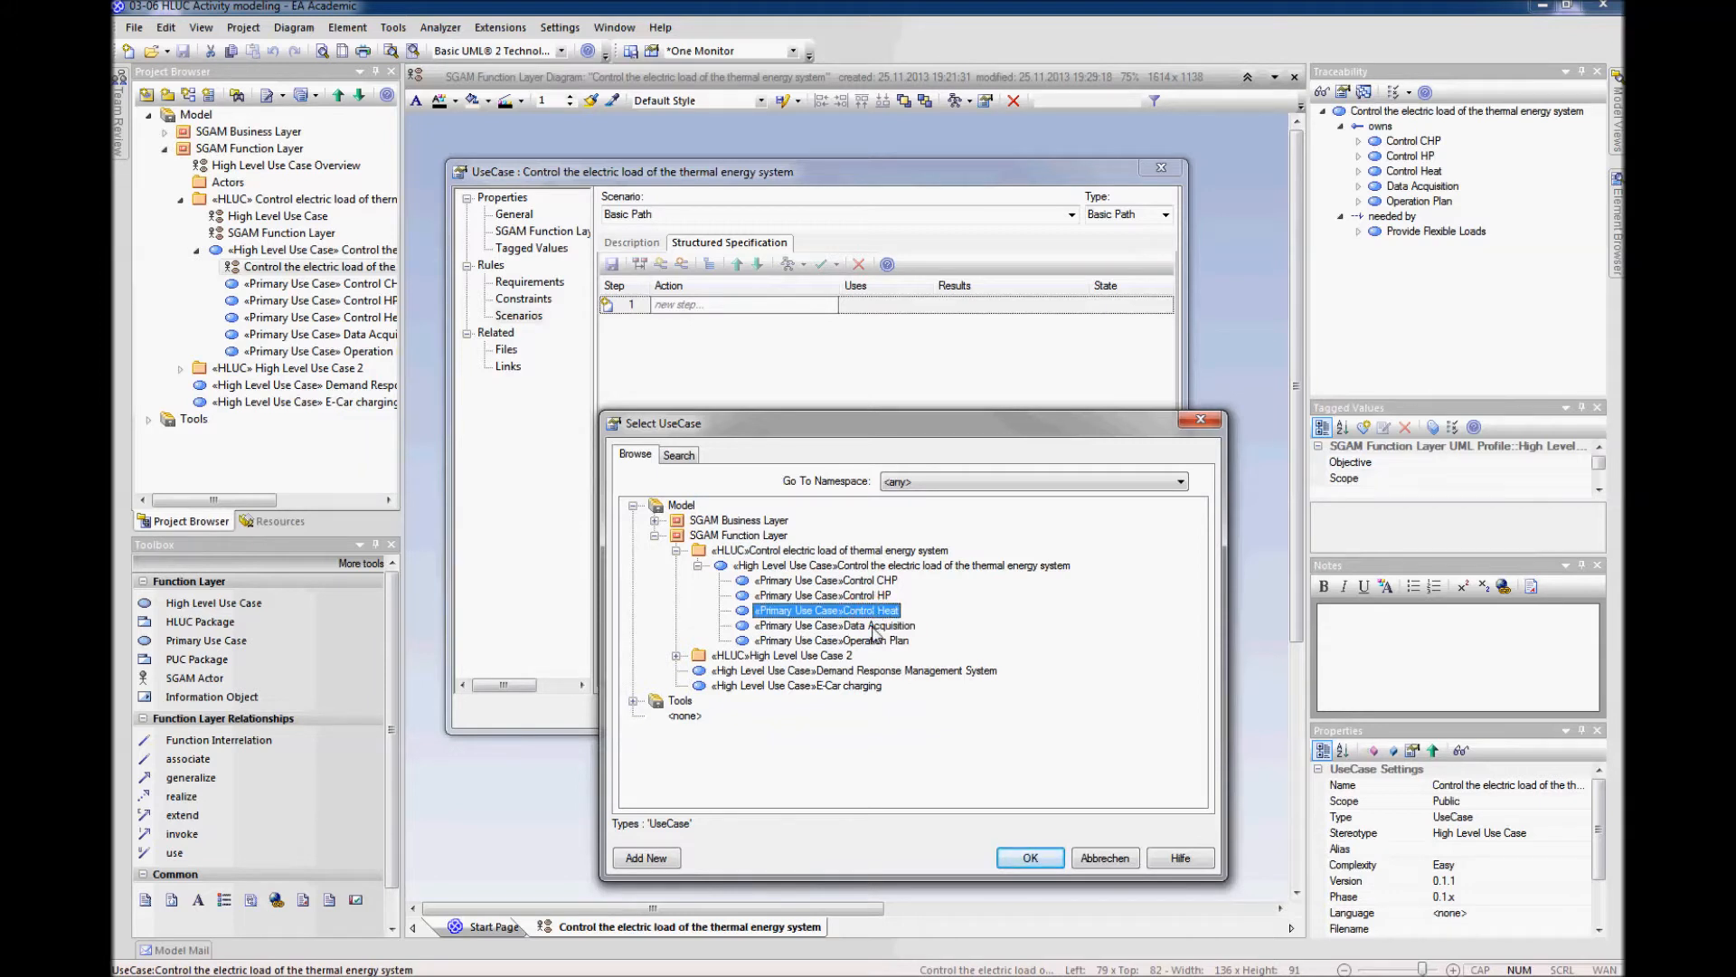
left_click(873, 640)
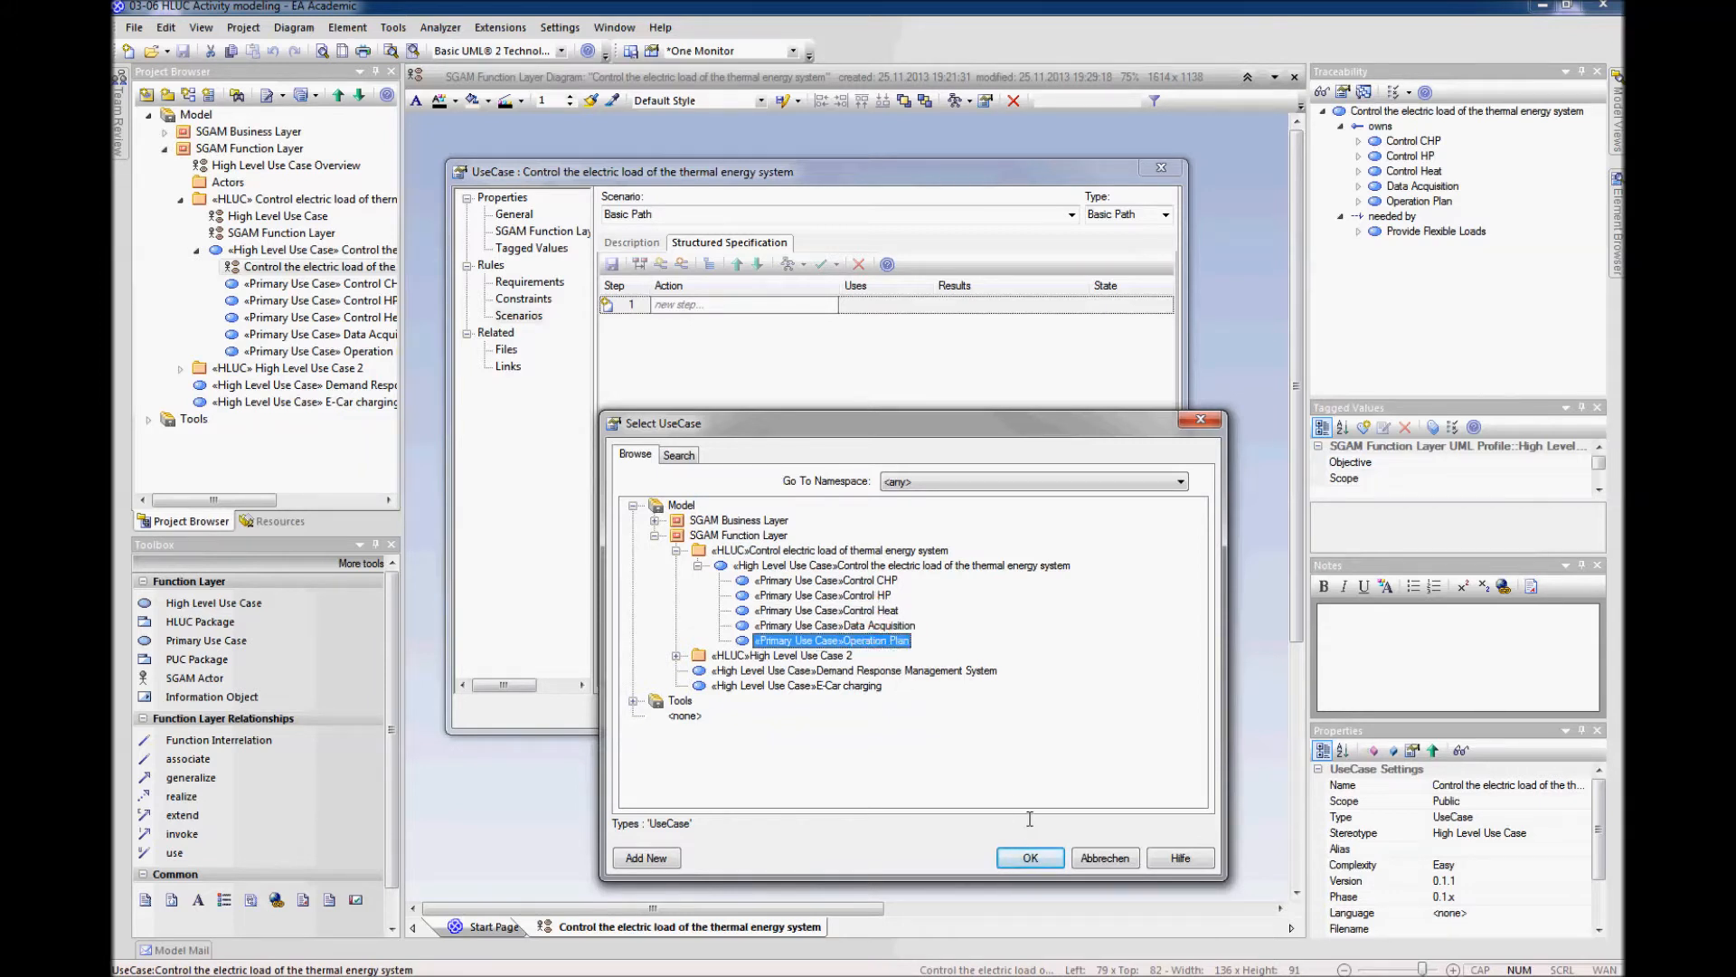
left_click(1030, 857)
Step: Link step 2 of the Basic Path to the Data Acquisition primary use case as an Invokes relation
left_click(698, 325)
right_click(698, 327)
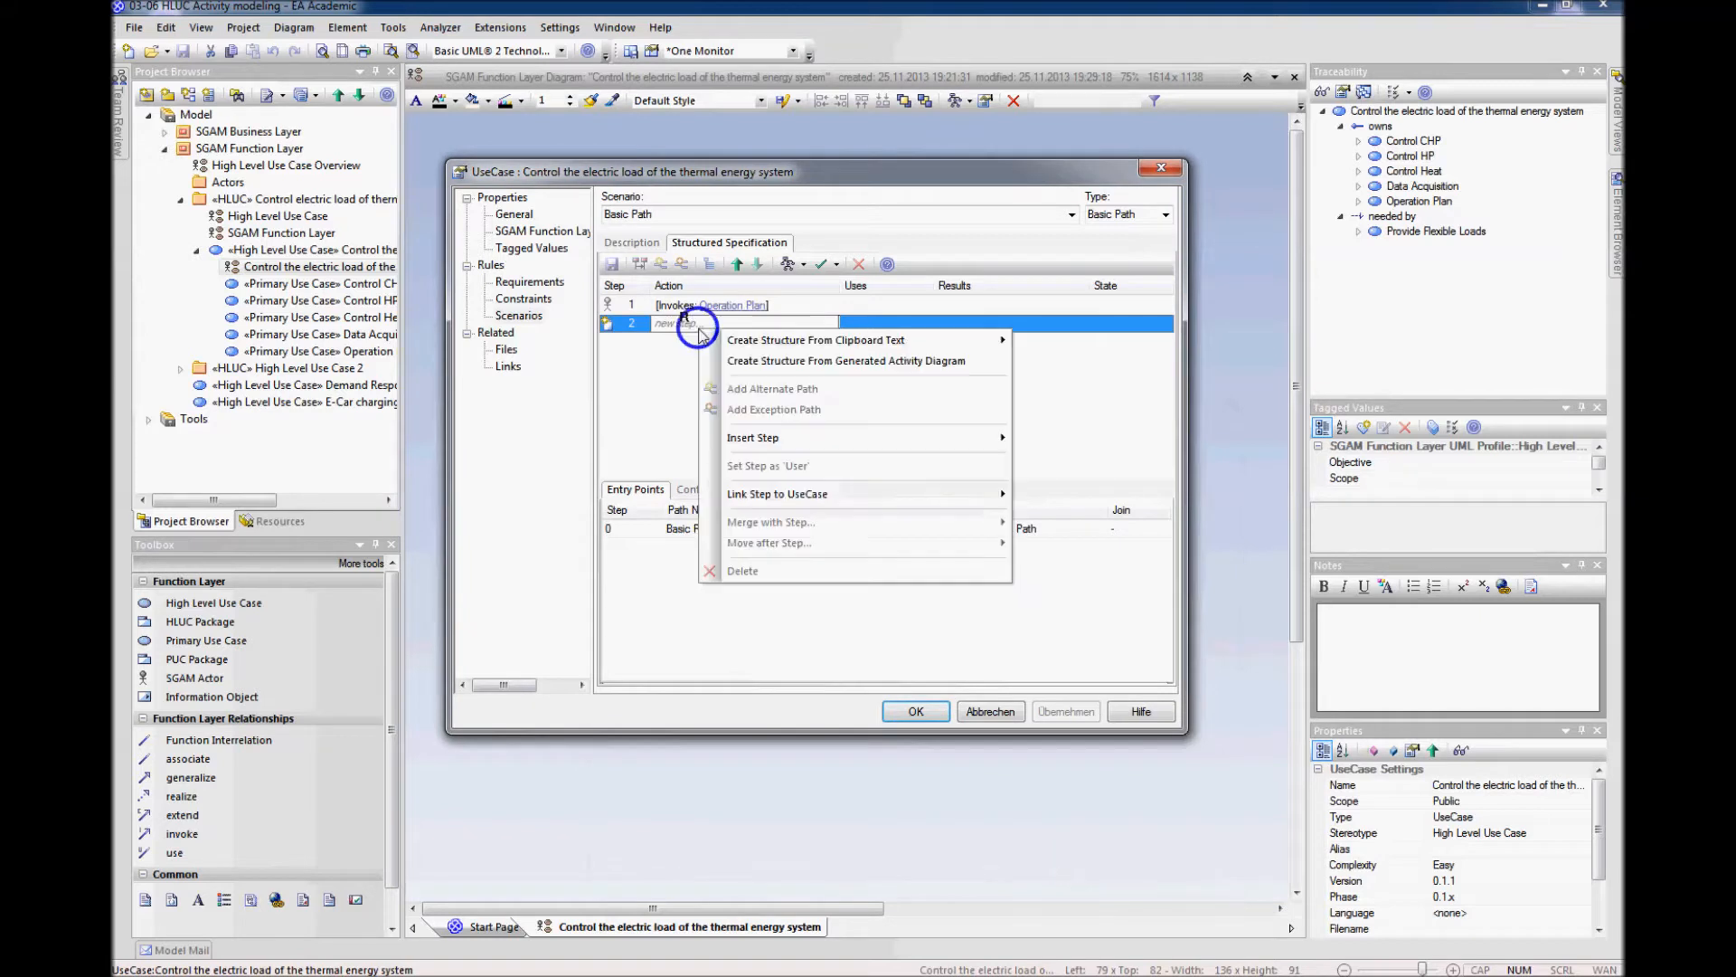
mouse_move(995, 439)
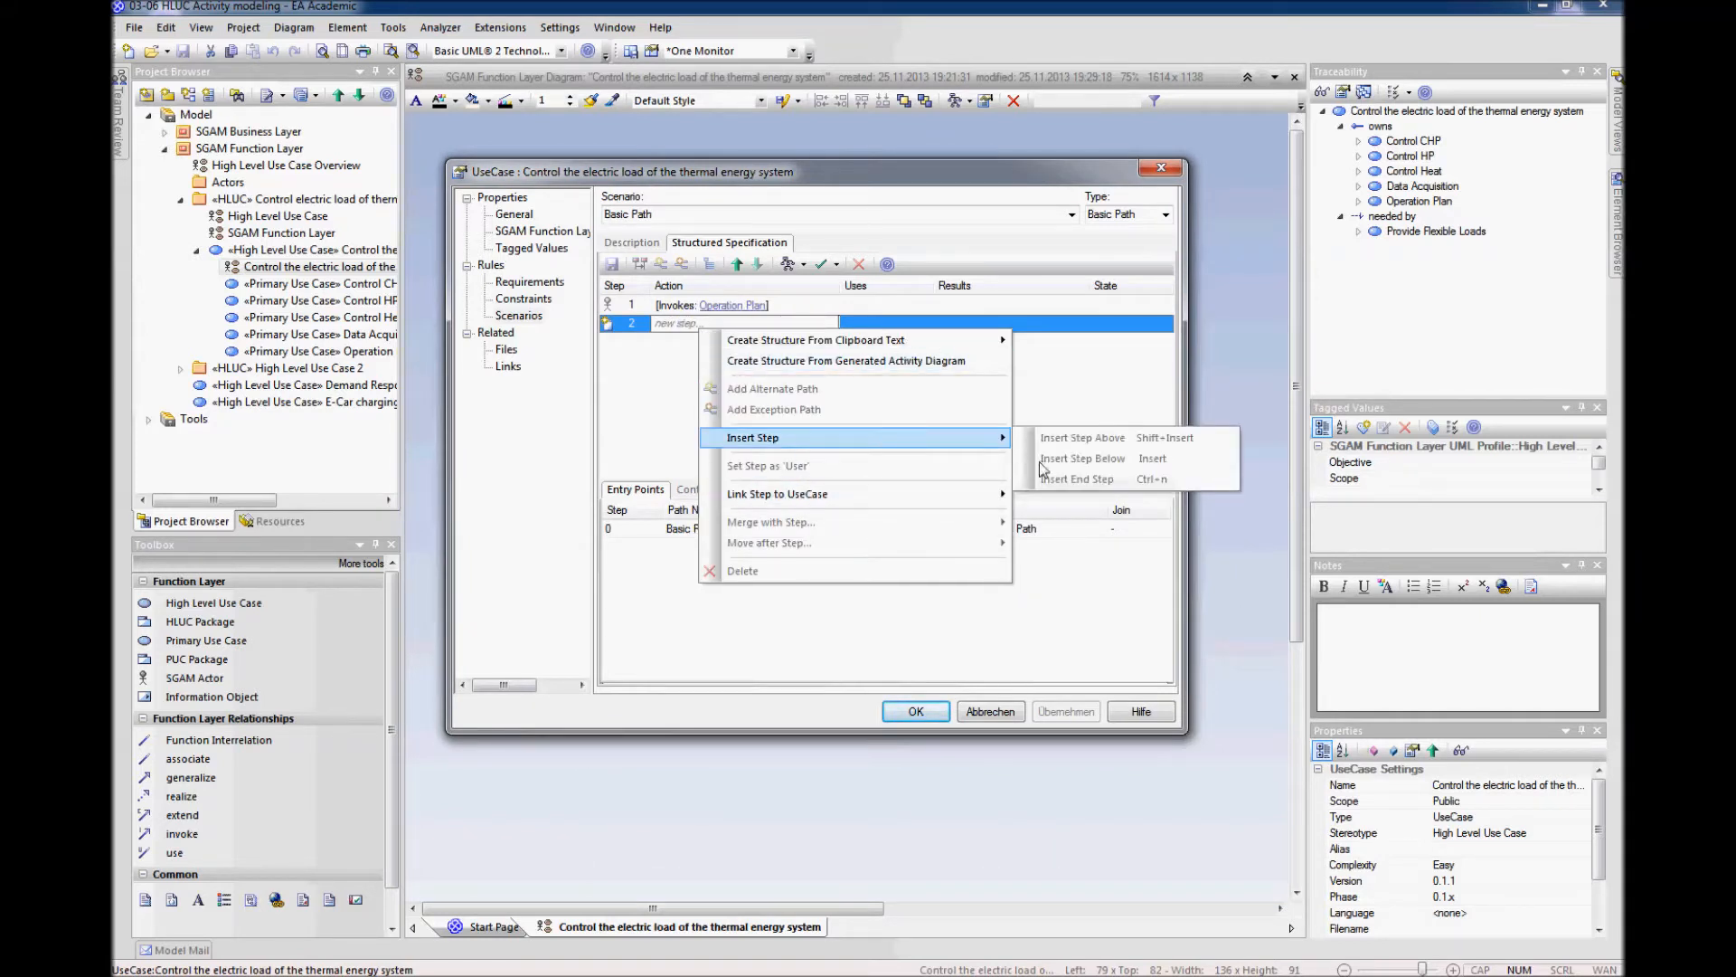
mouse_move(891, 494)
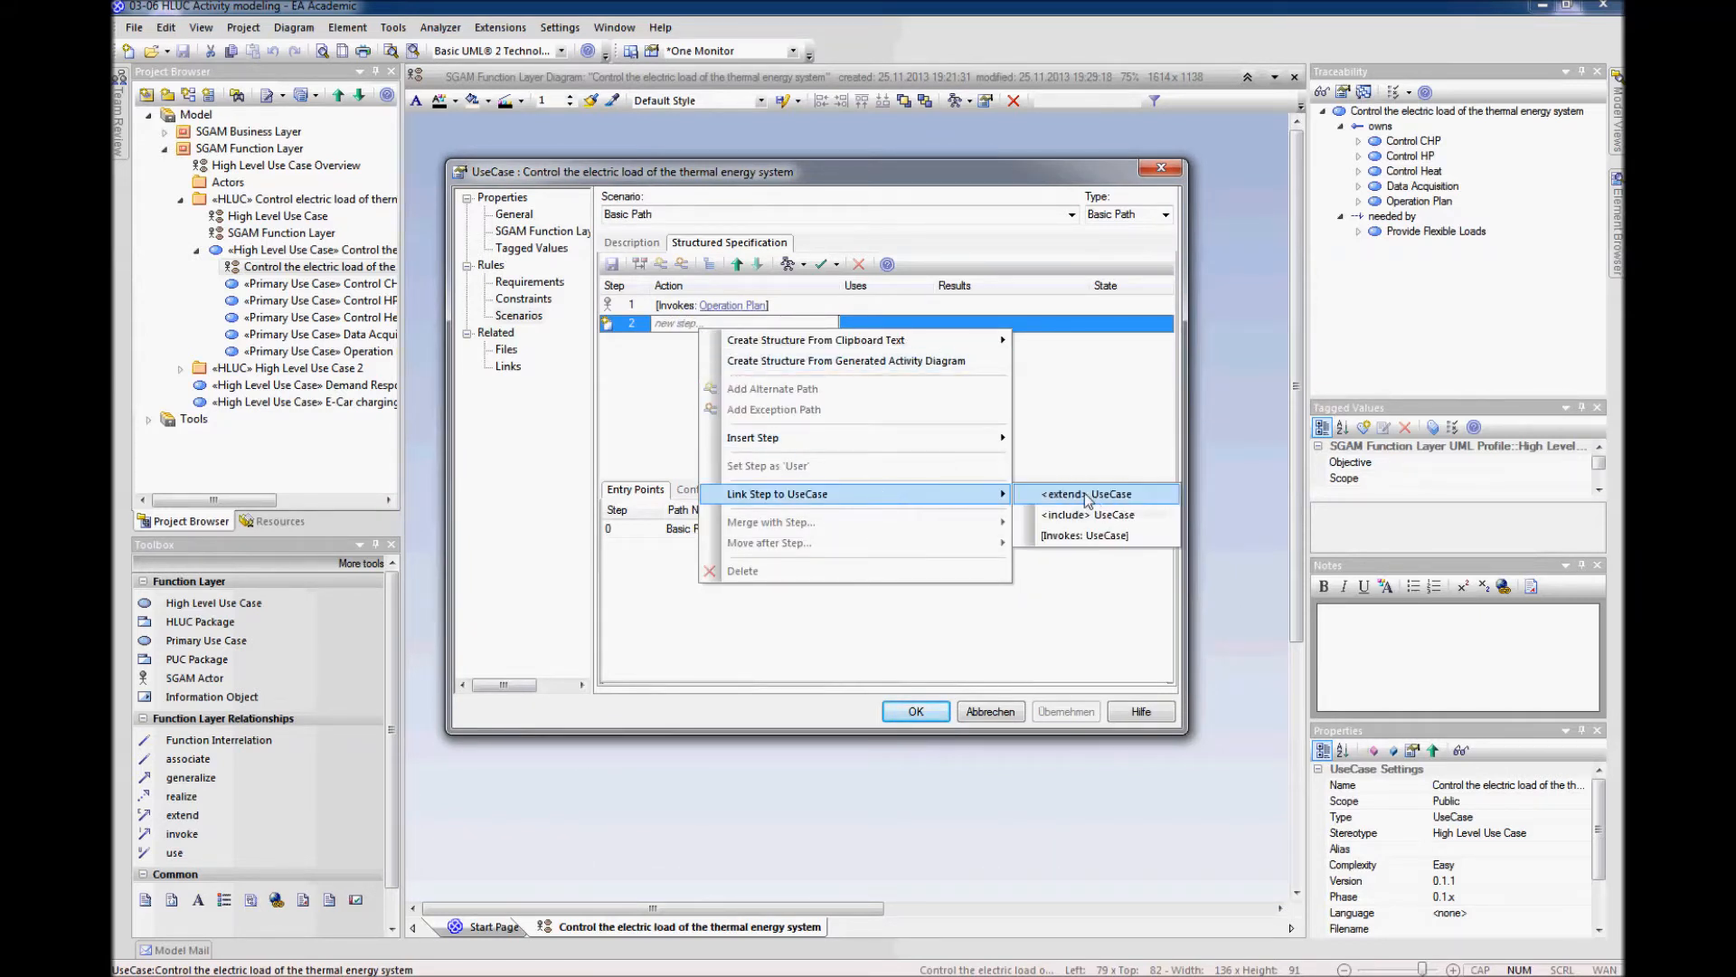
left_click(1093, 535)
left_click(882, 625)
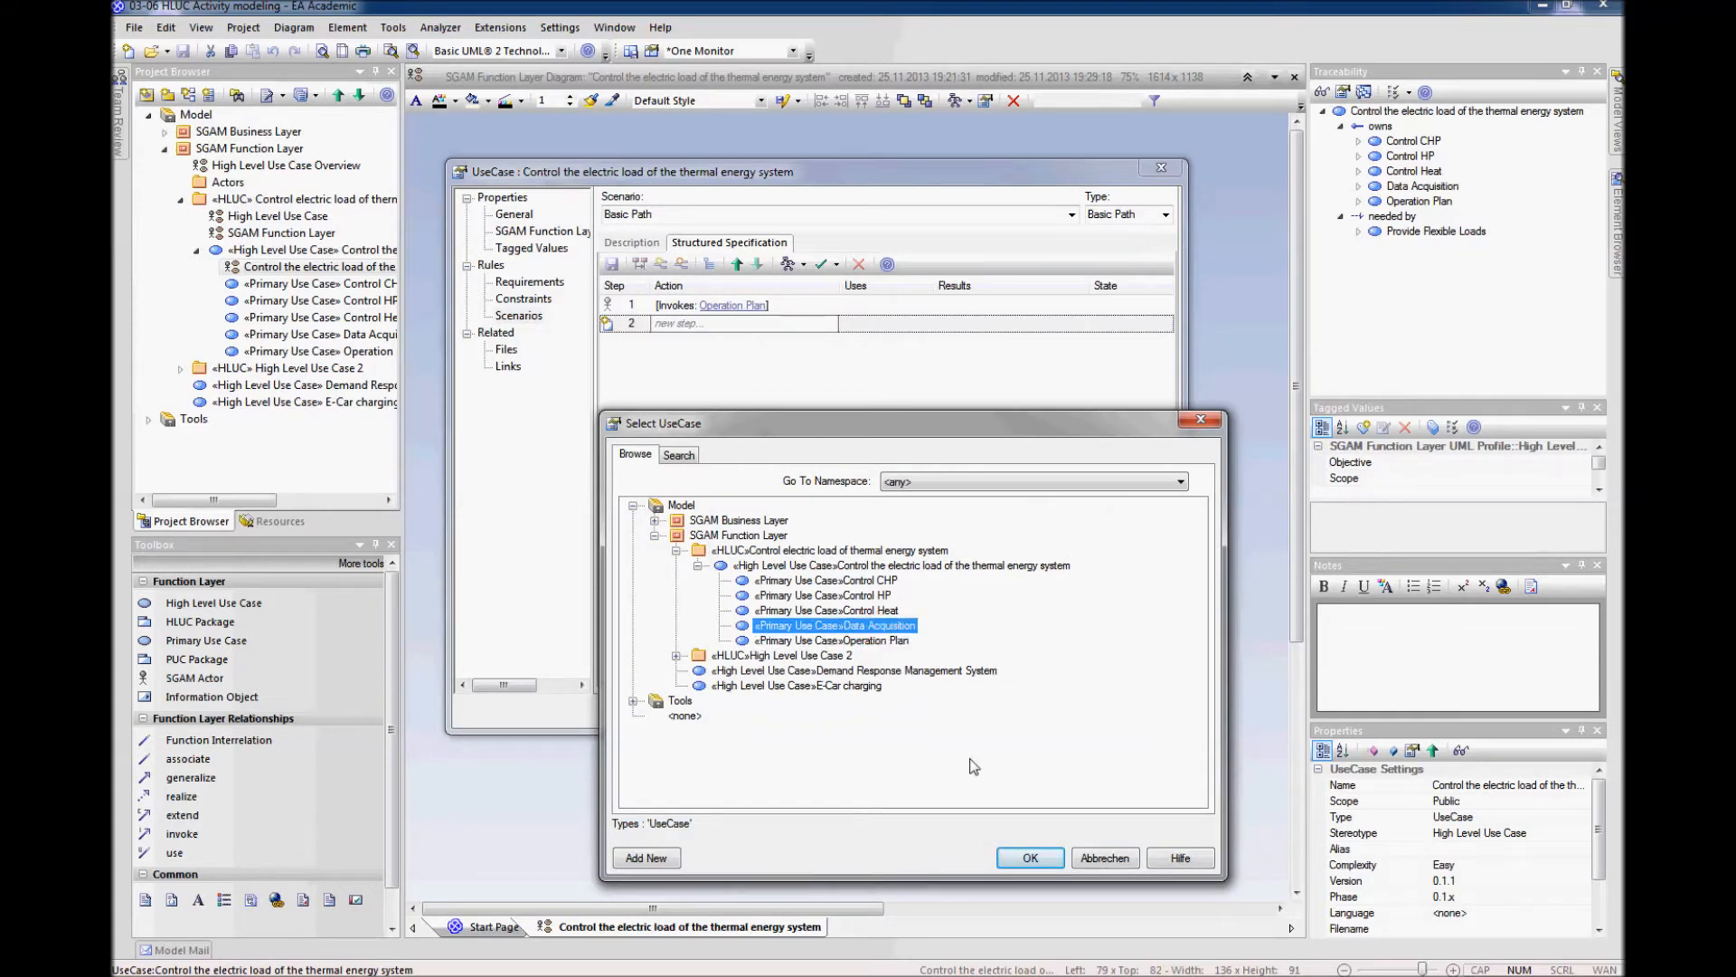
left_click(1028, 859)
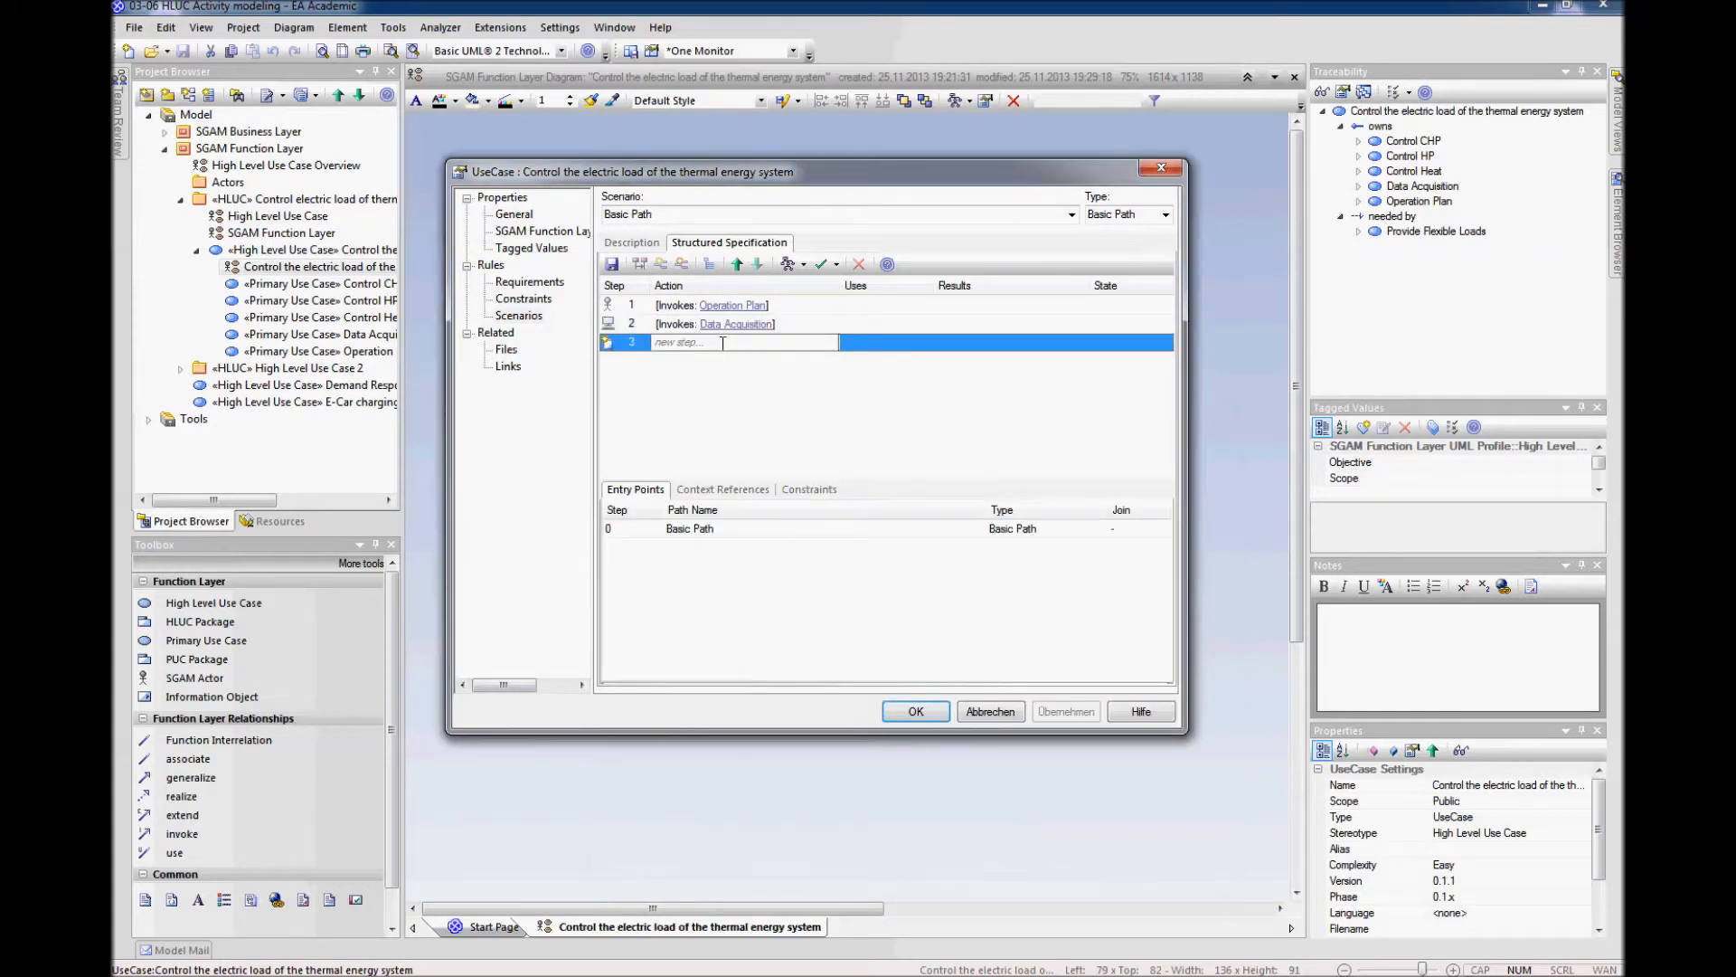
Step: Link step 3 of the Basic Path to the Control Heat primary use case as an Invokes relation
right_click(721, 346)
mouse_move(862, 510)
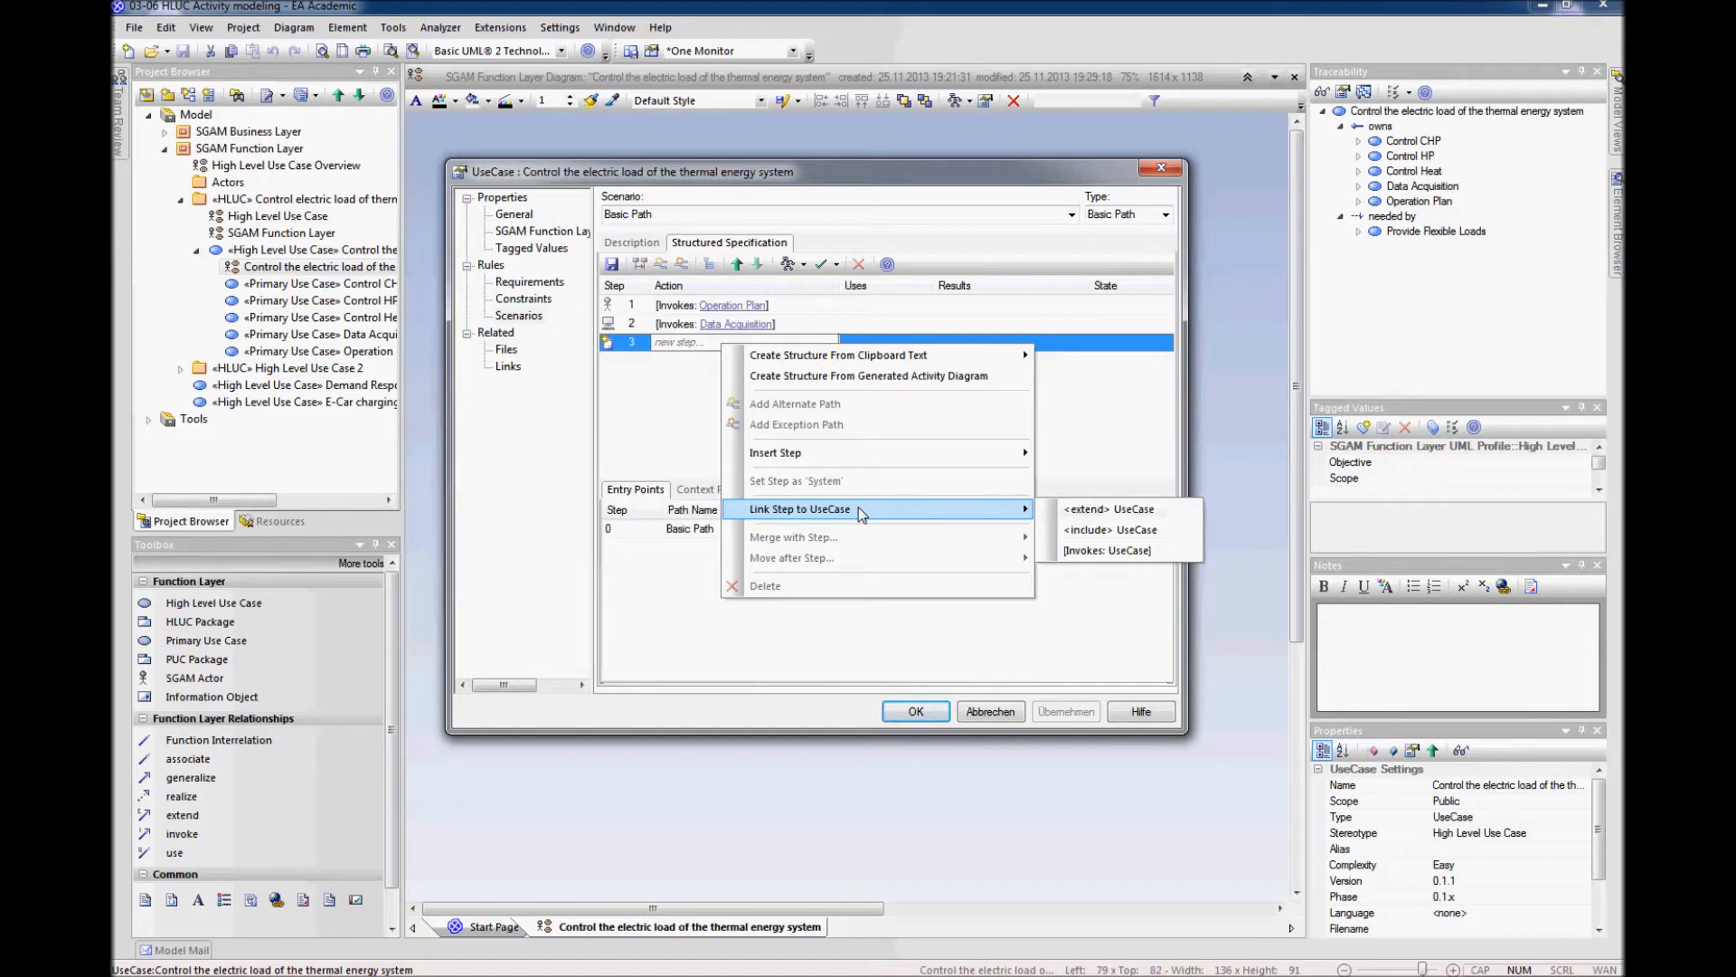
left_click(1097, 548)
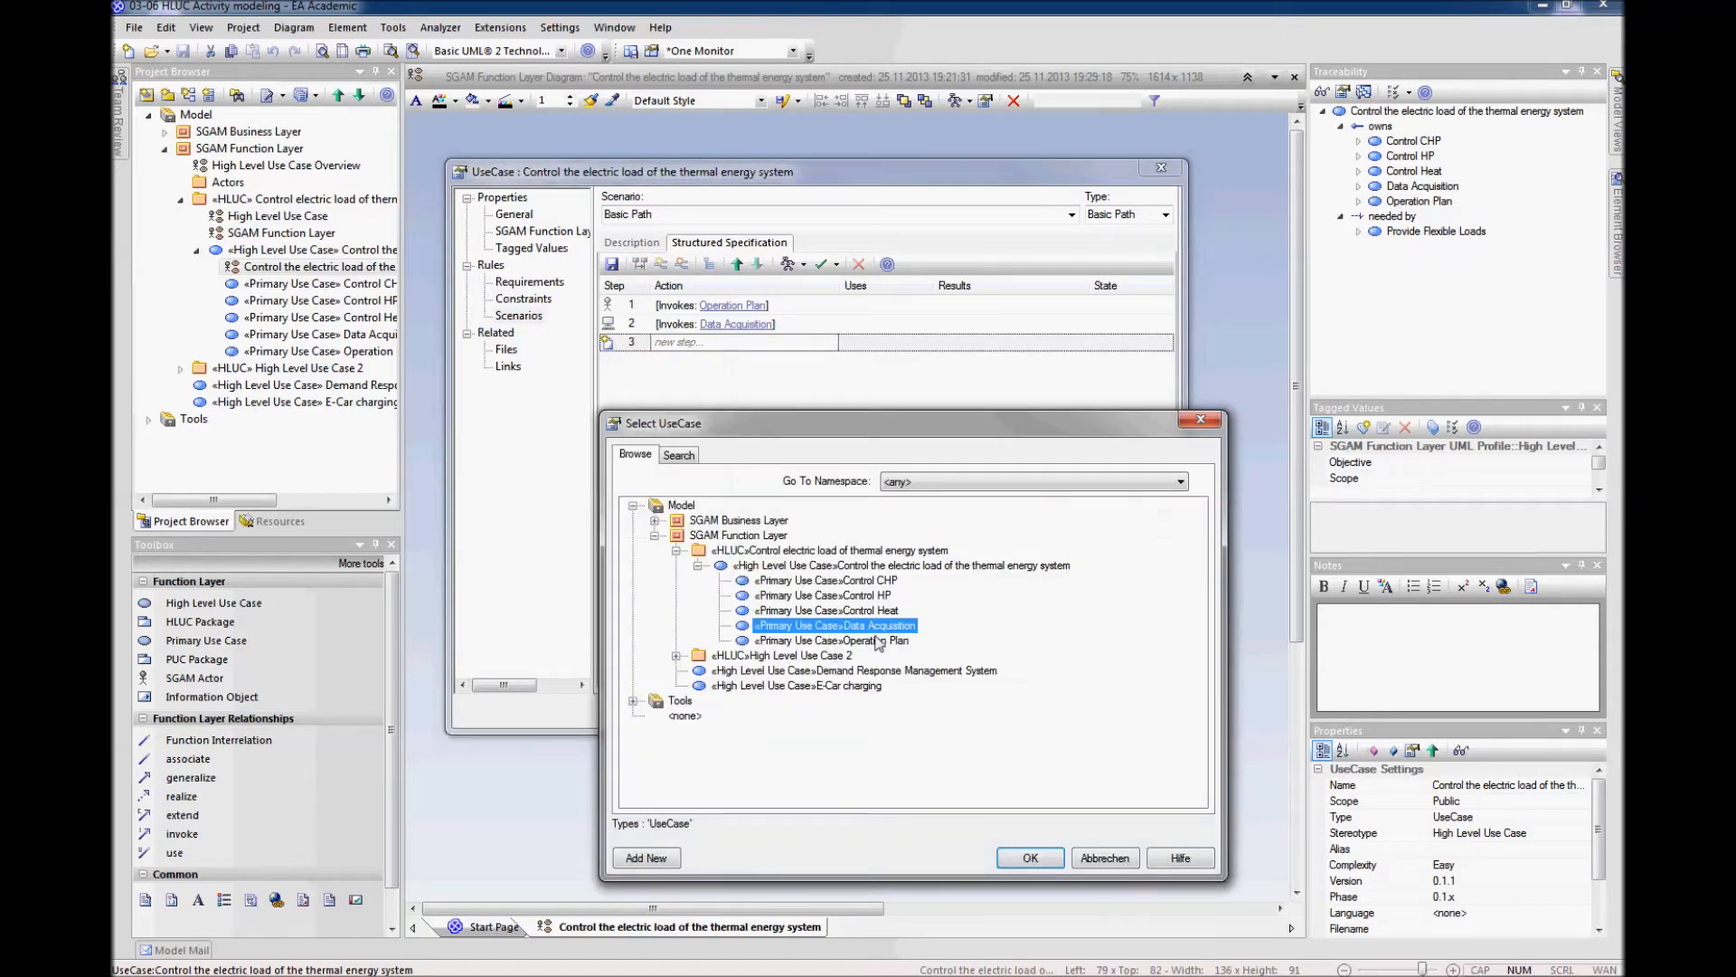
left_click(865, 611)
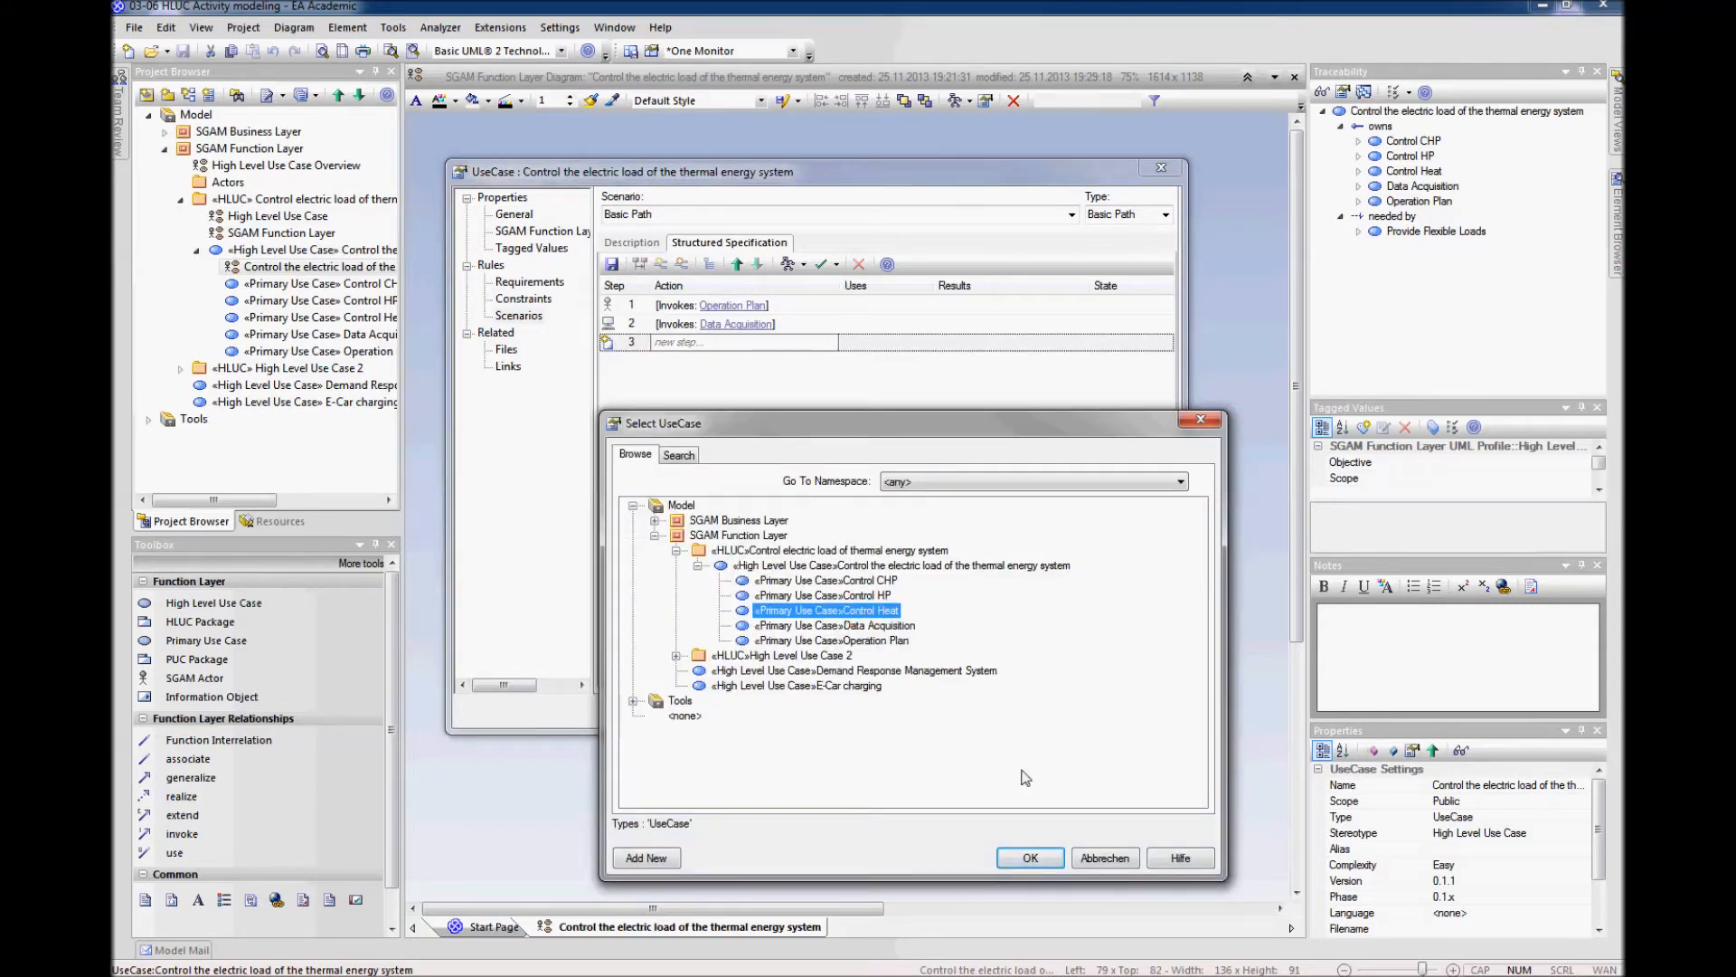
left_click(1031, 858)
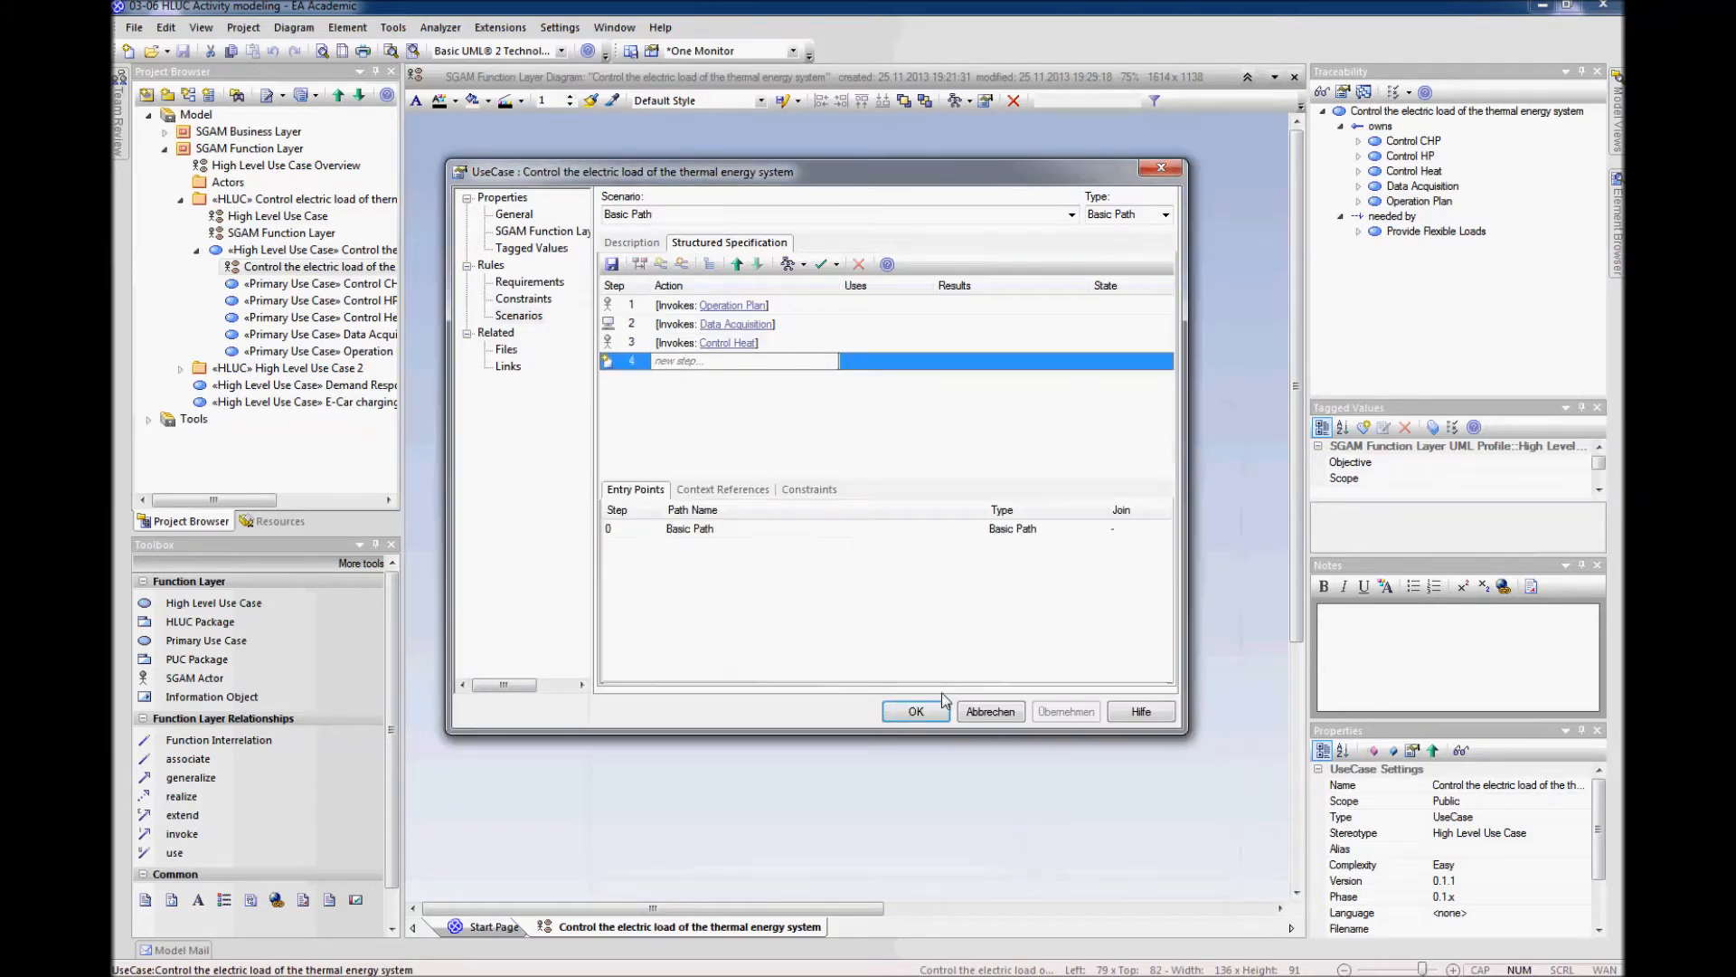
Step: Link step 4 of the Basic Path to the Control CHP primary use case as an Invokes relation
right_click(734, 359)
mouse_move(834, 524)
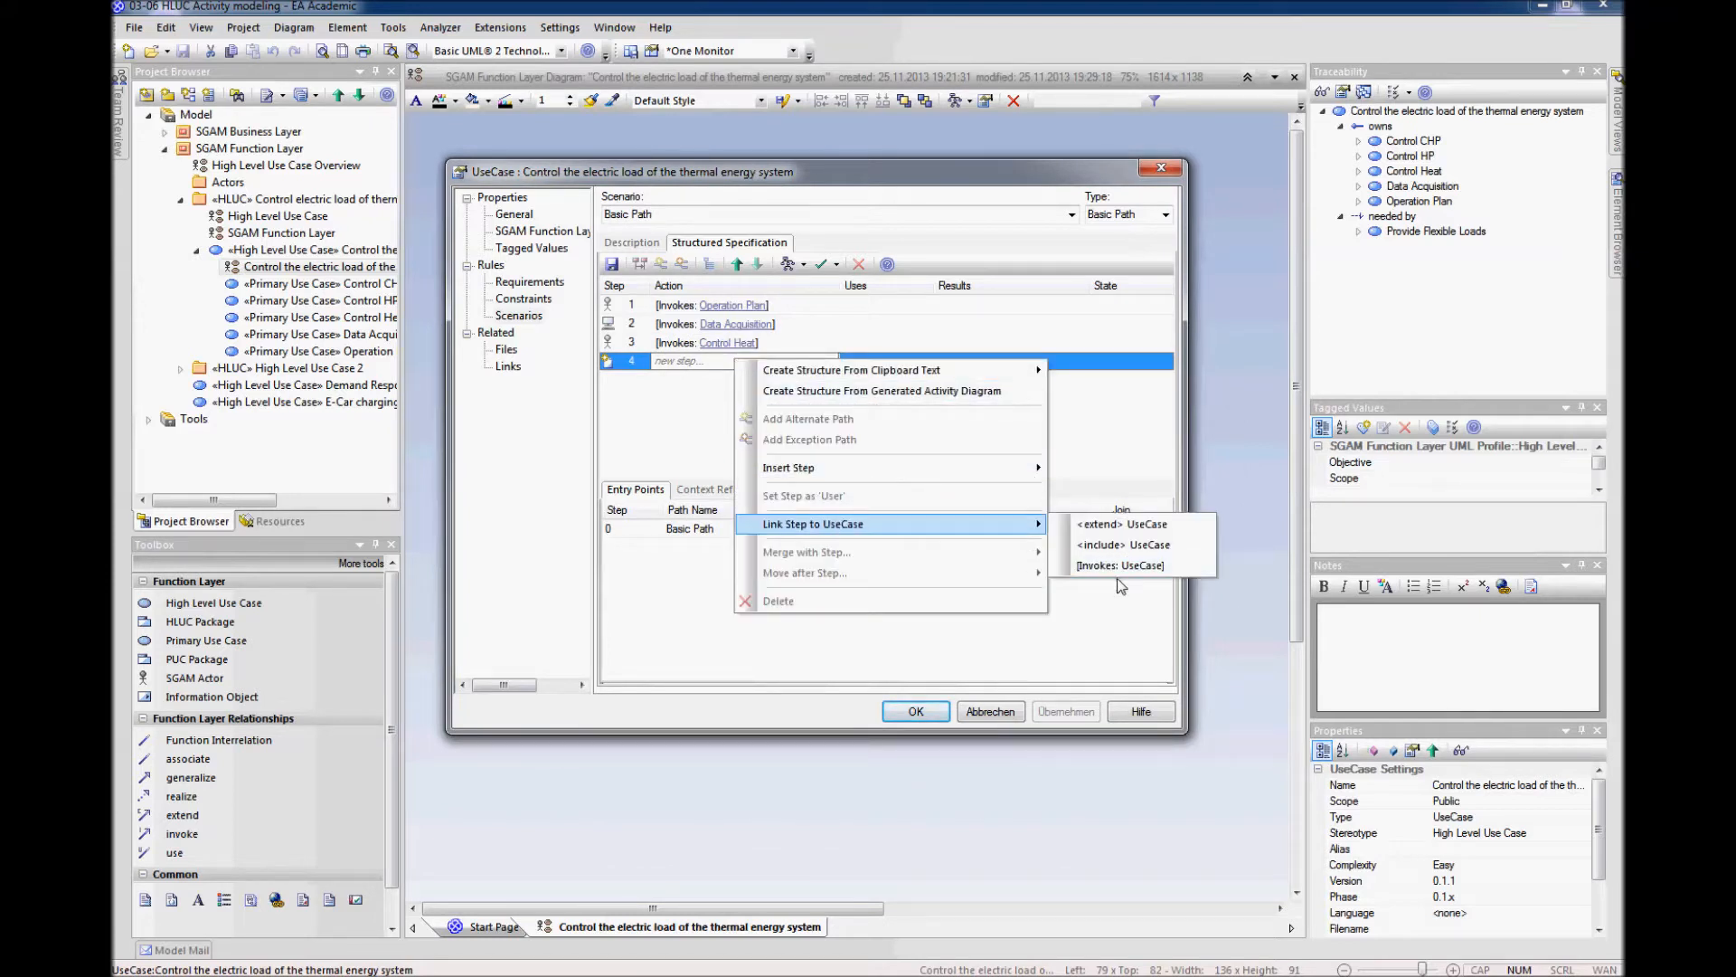
left_click(1124, 566)
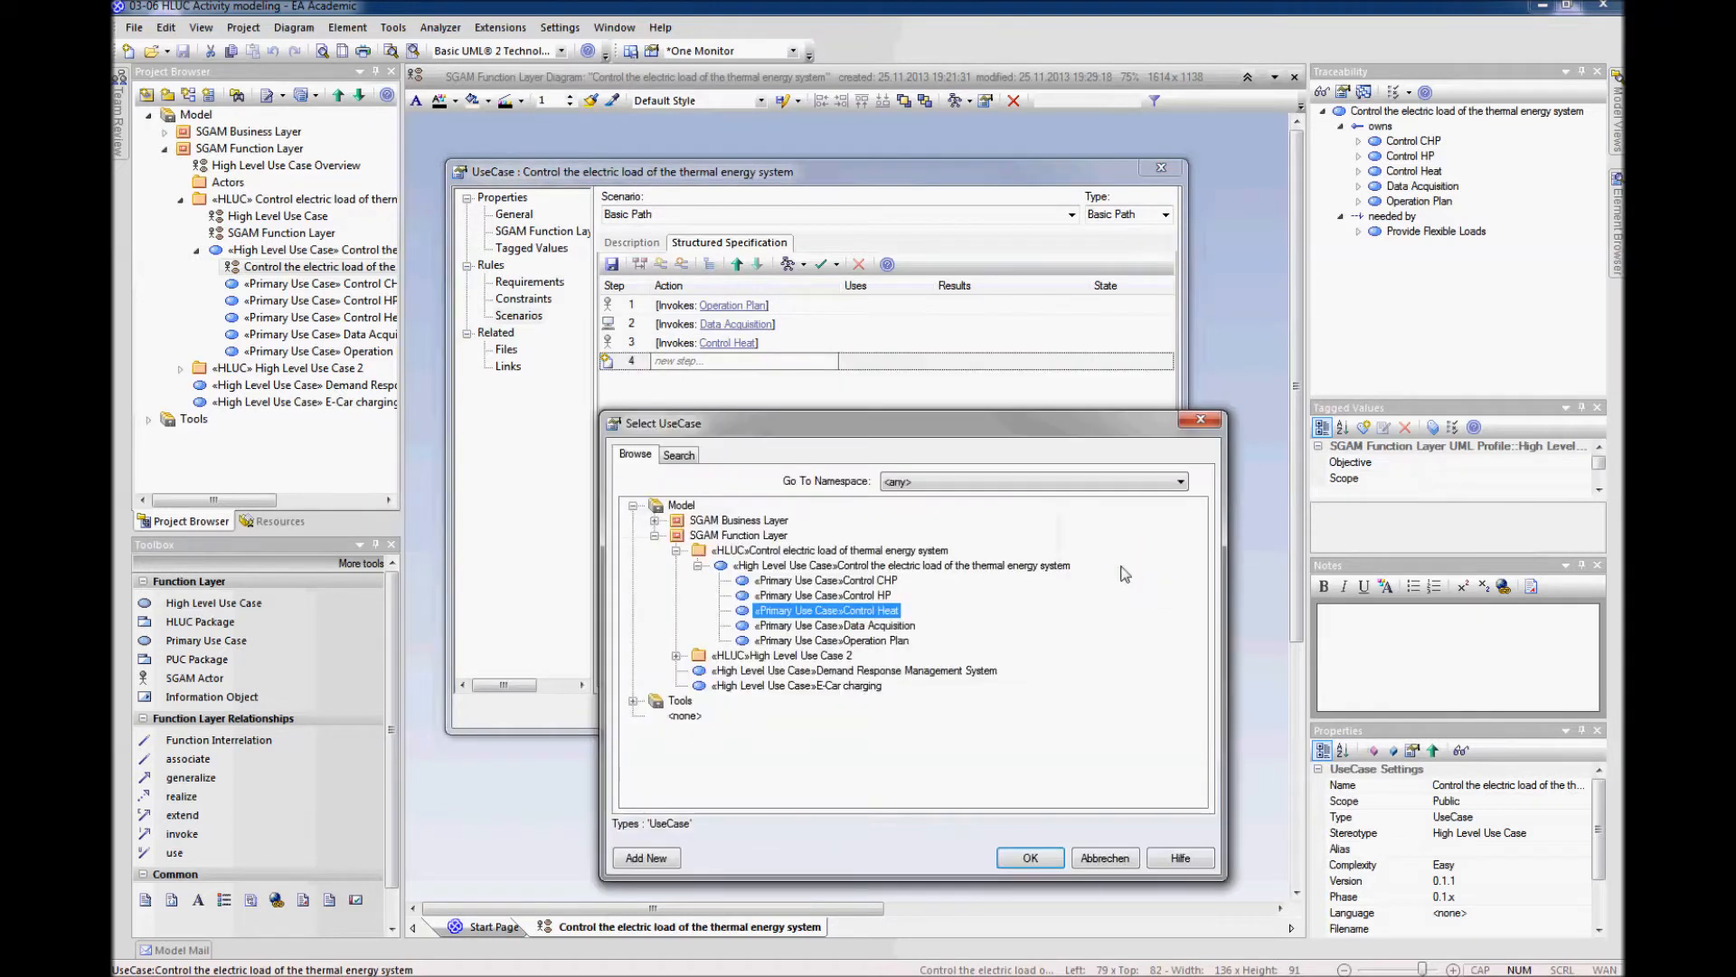
left_click(848, 581)
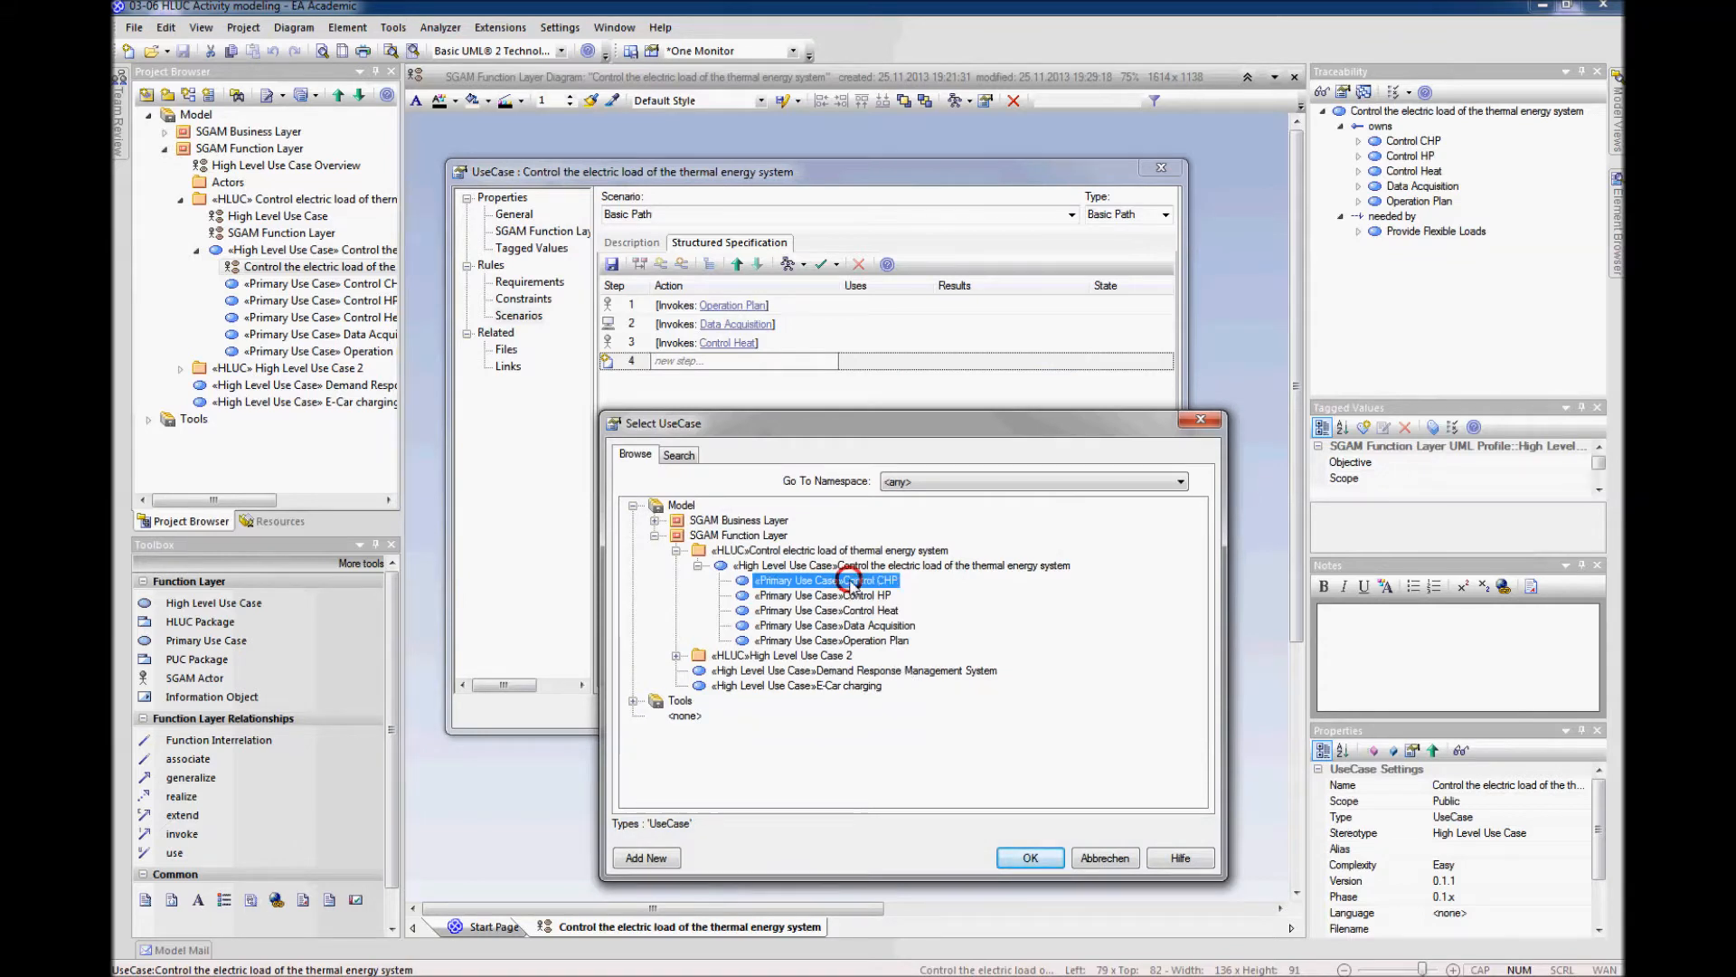
left_click(1027, 859)
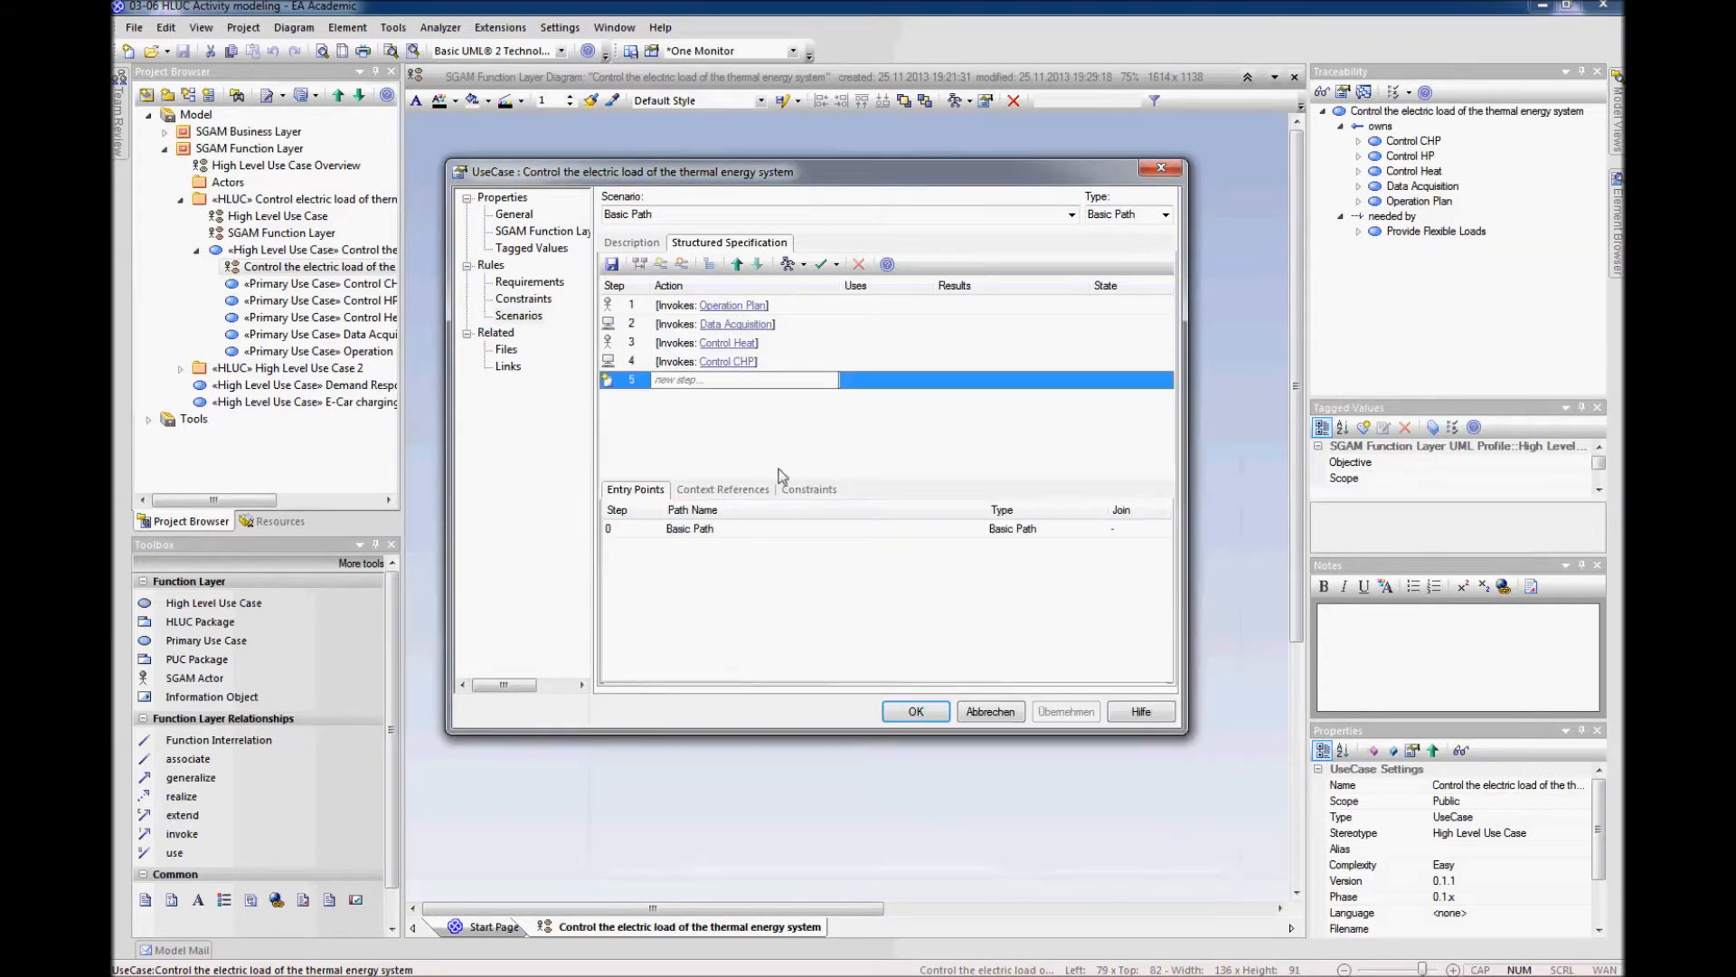
Step: Link step 5 of the Basic Path to the Control HP primary use case as an Invokes relation and accept the use case properties
right_click(757, 379)
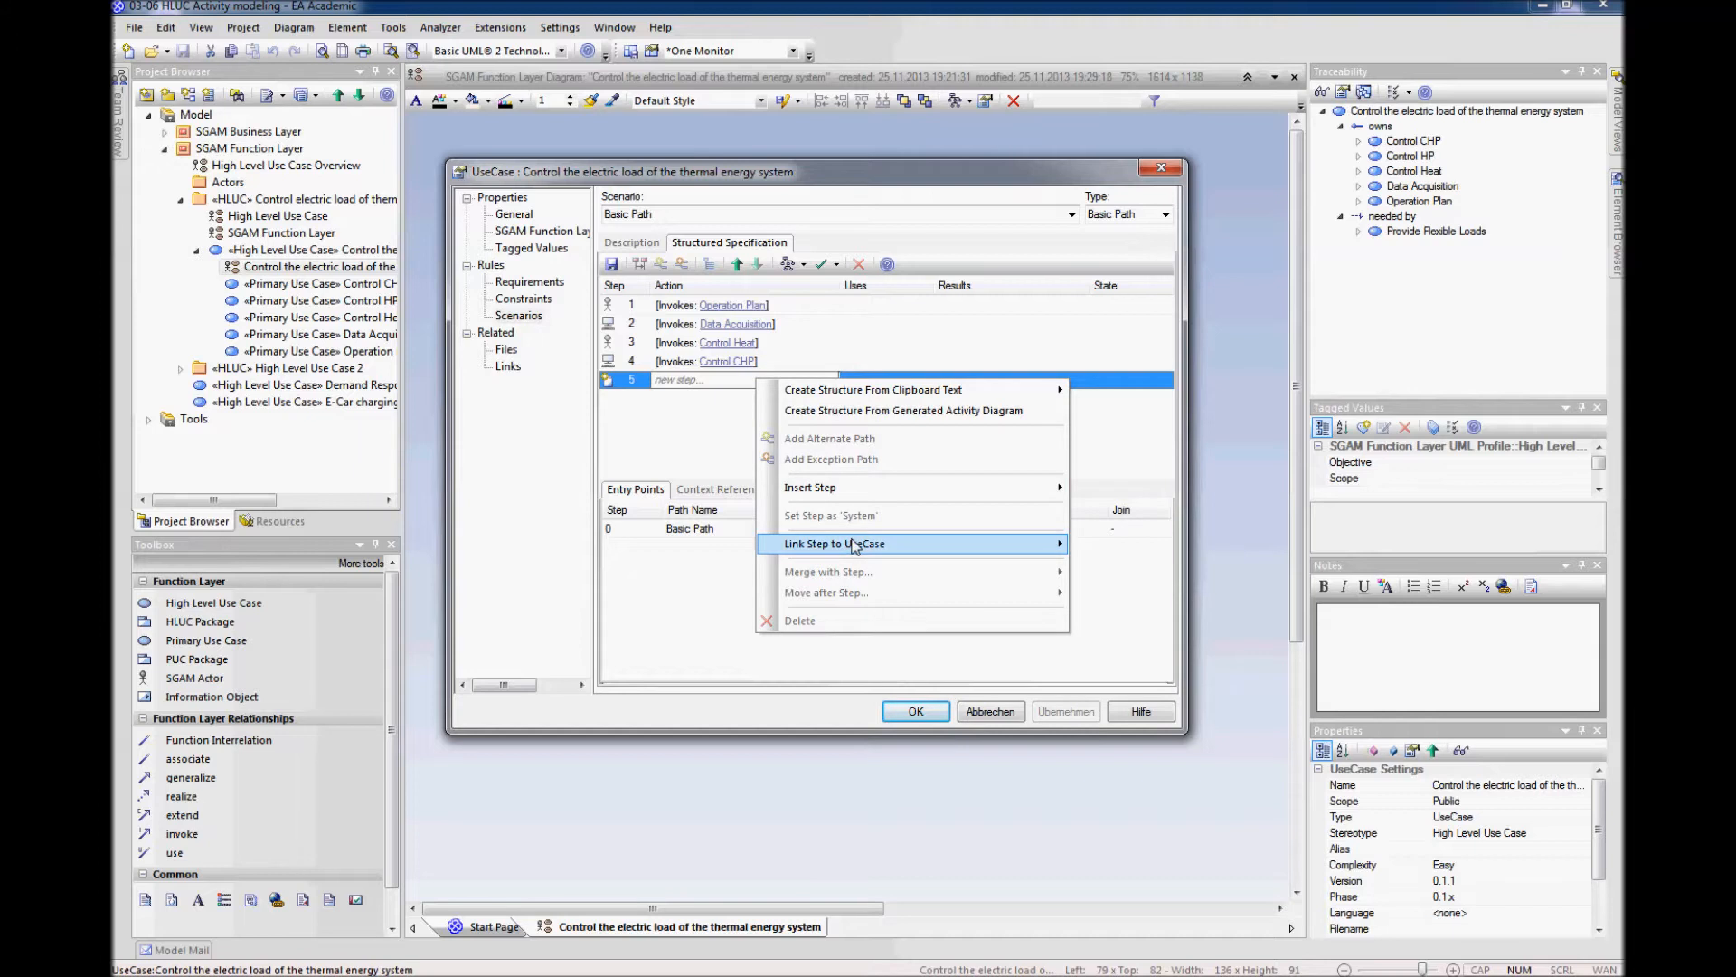
mouse_move(855, 546)
left_click(1137, 586)
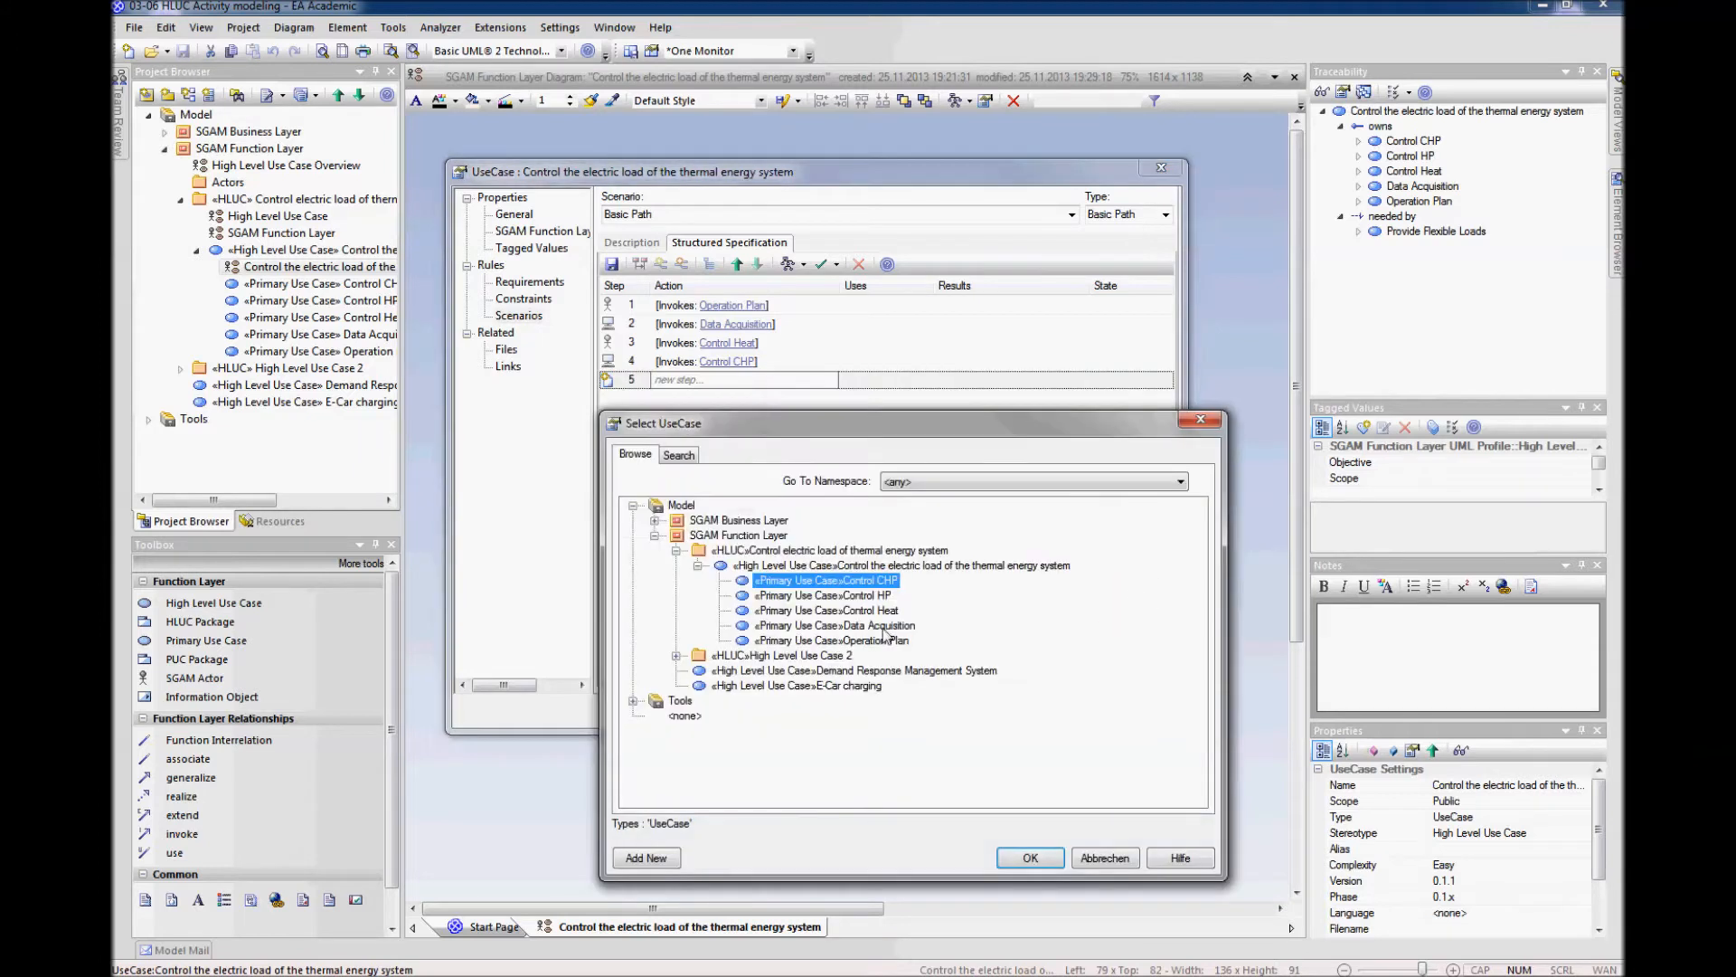
left_click(882, 595)
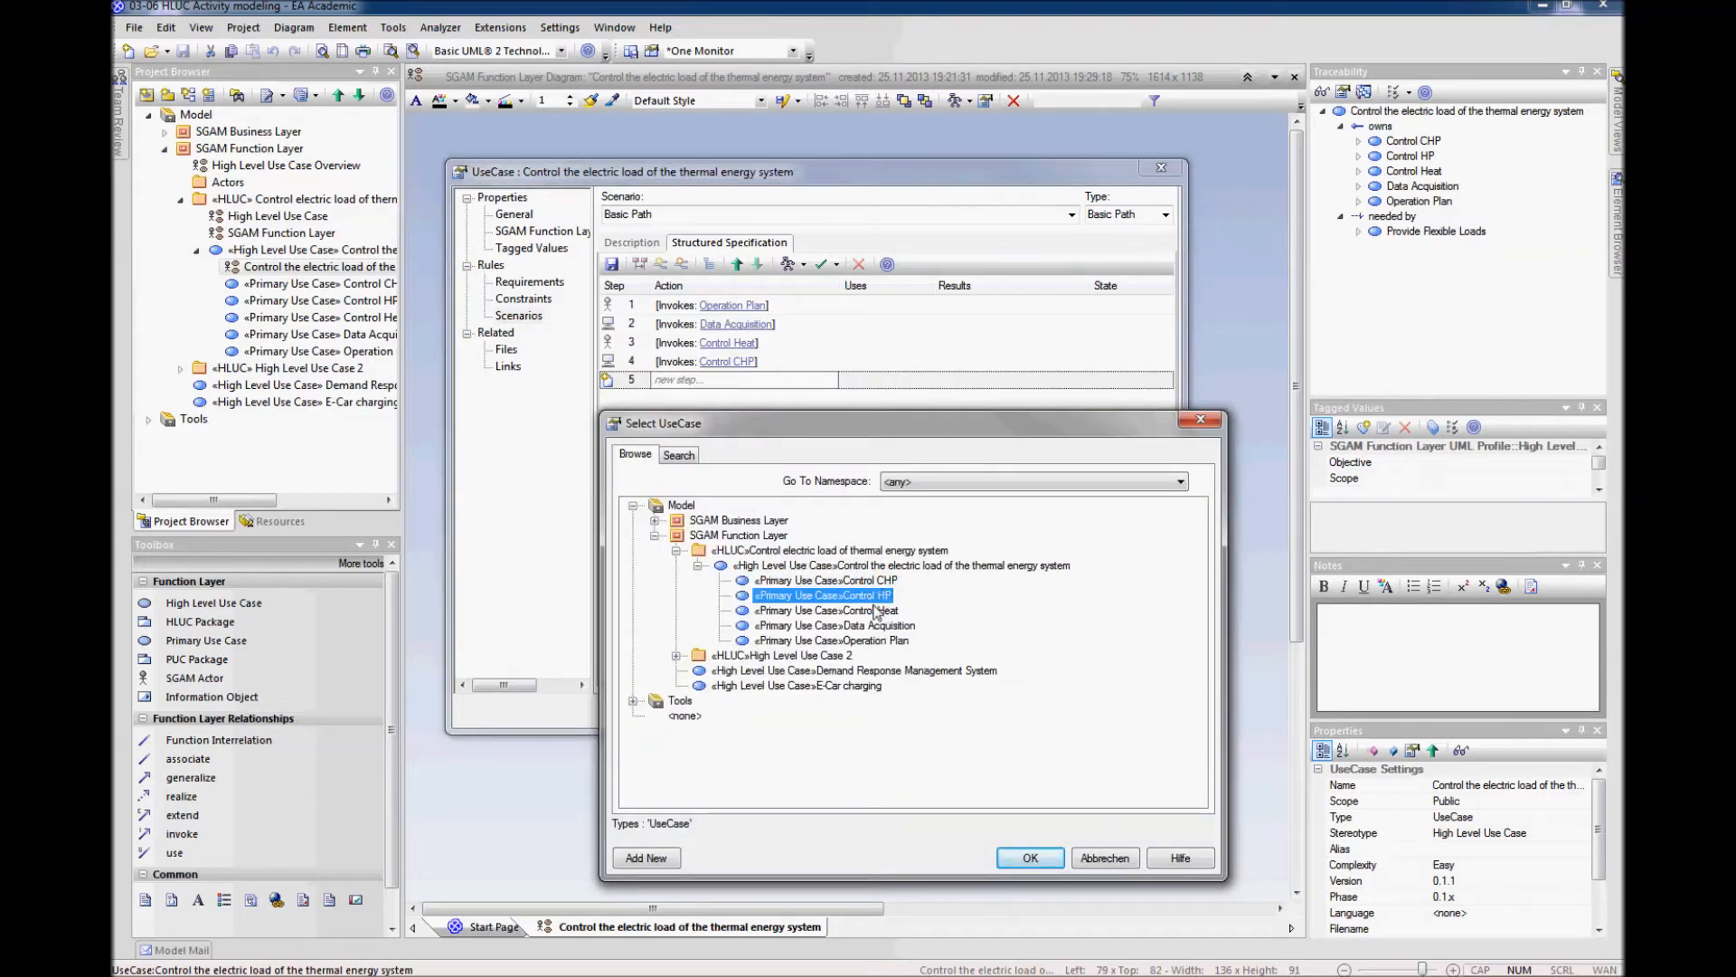
left_click(1034, 859)
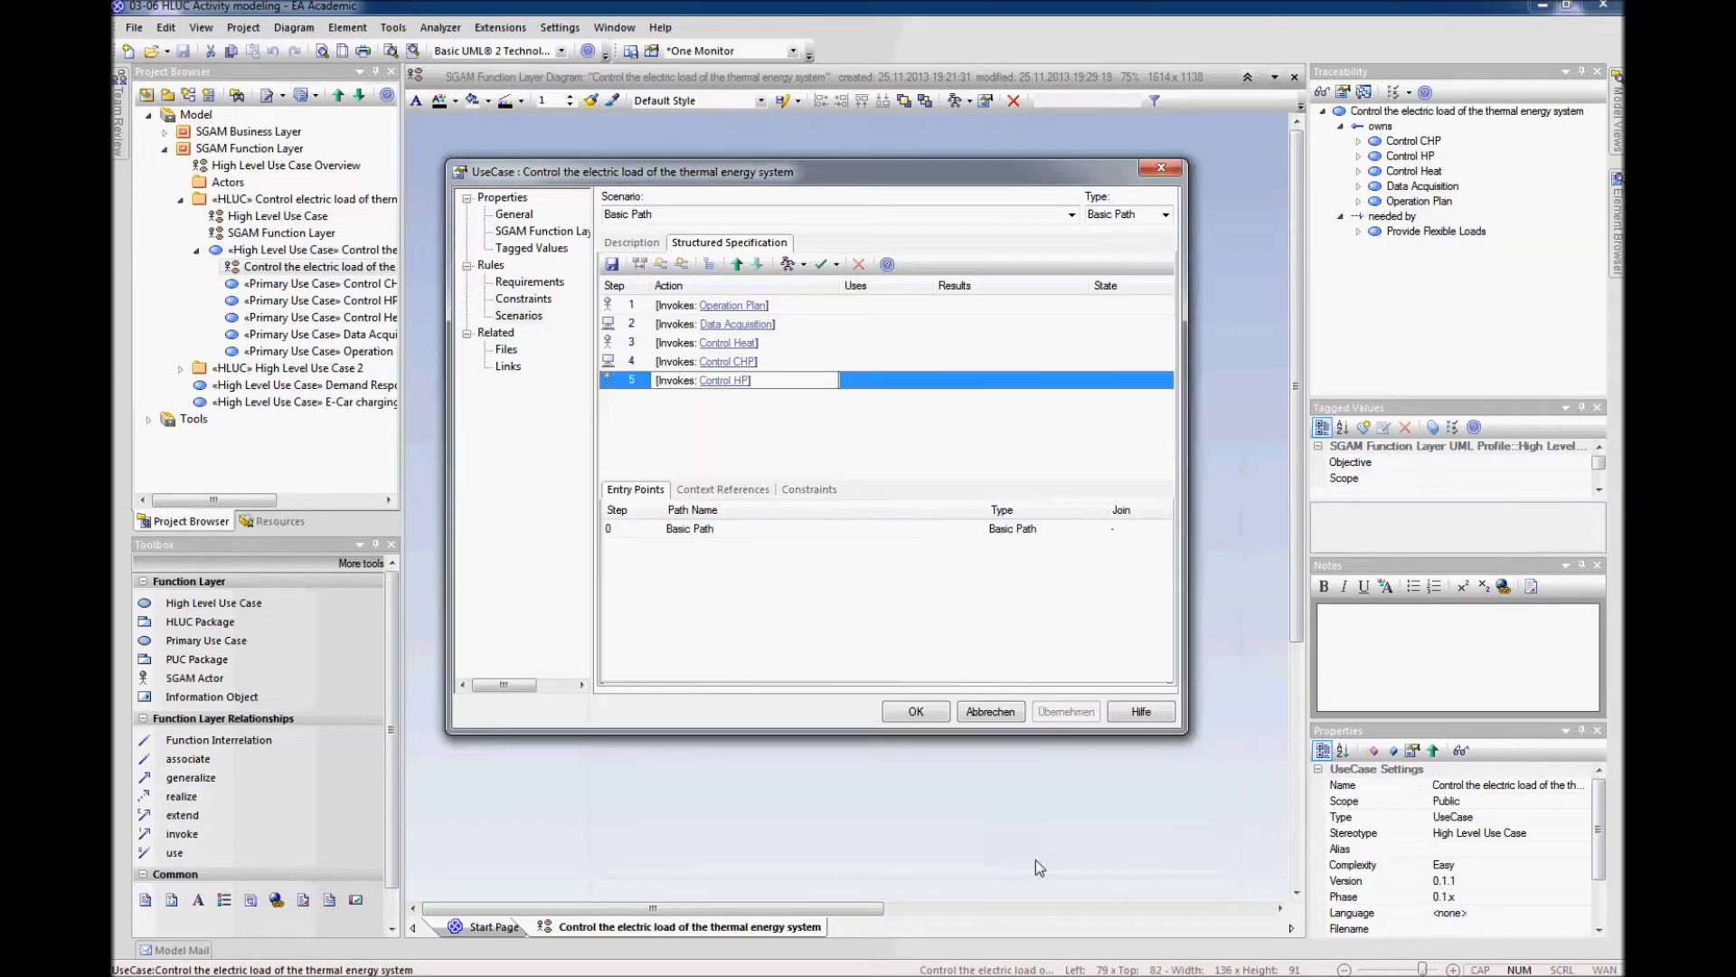
left_click(914, 712)
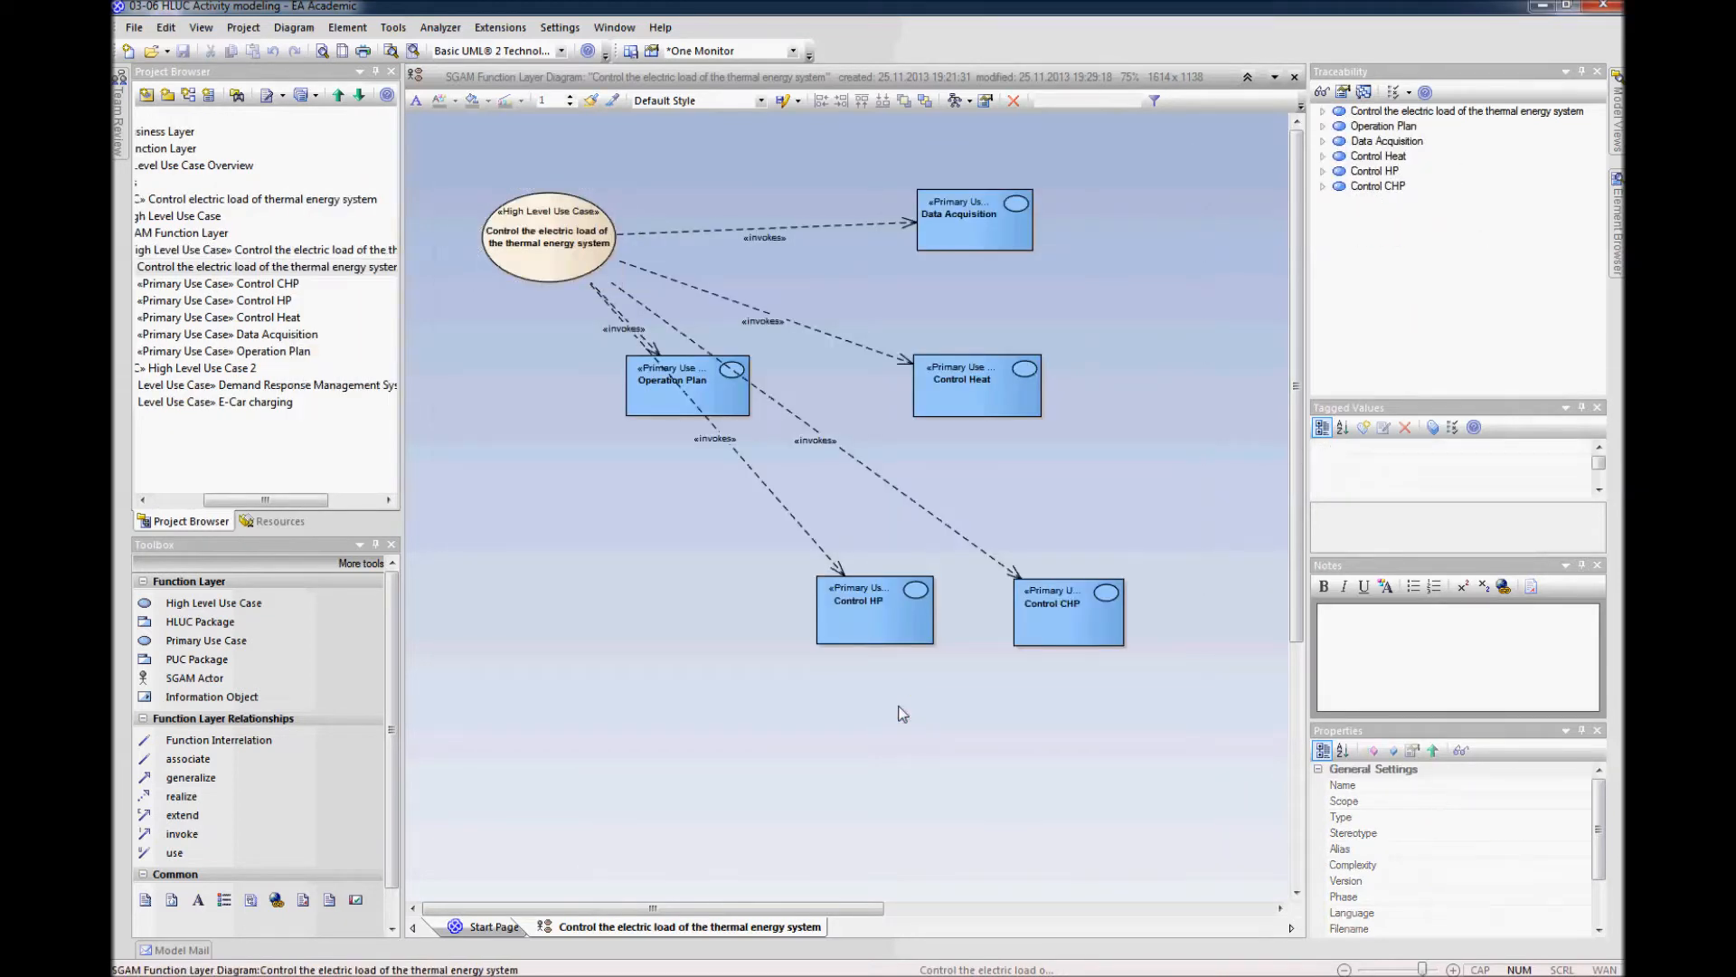
Step: Reroute the invokes connectors to Control HP, Operation Plan, Control CHP and Control Heat so they no longer cross other elements
left_click_drag(741, 454, 559, 609)
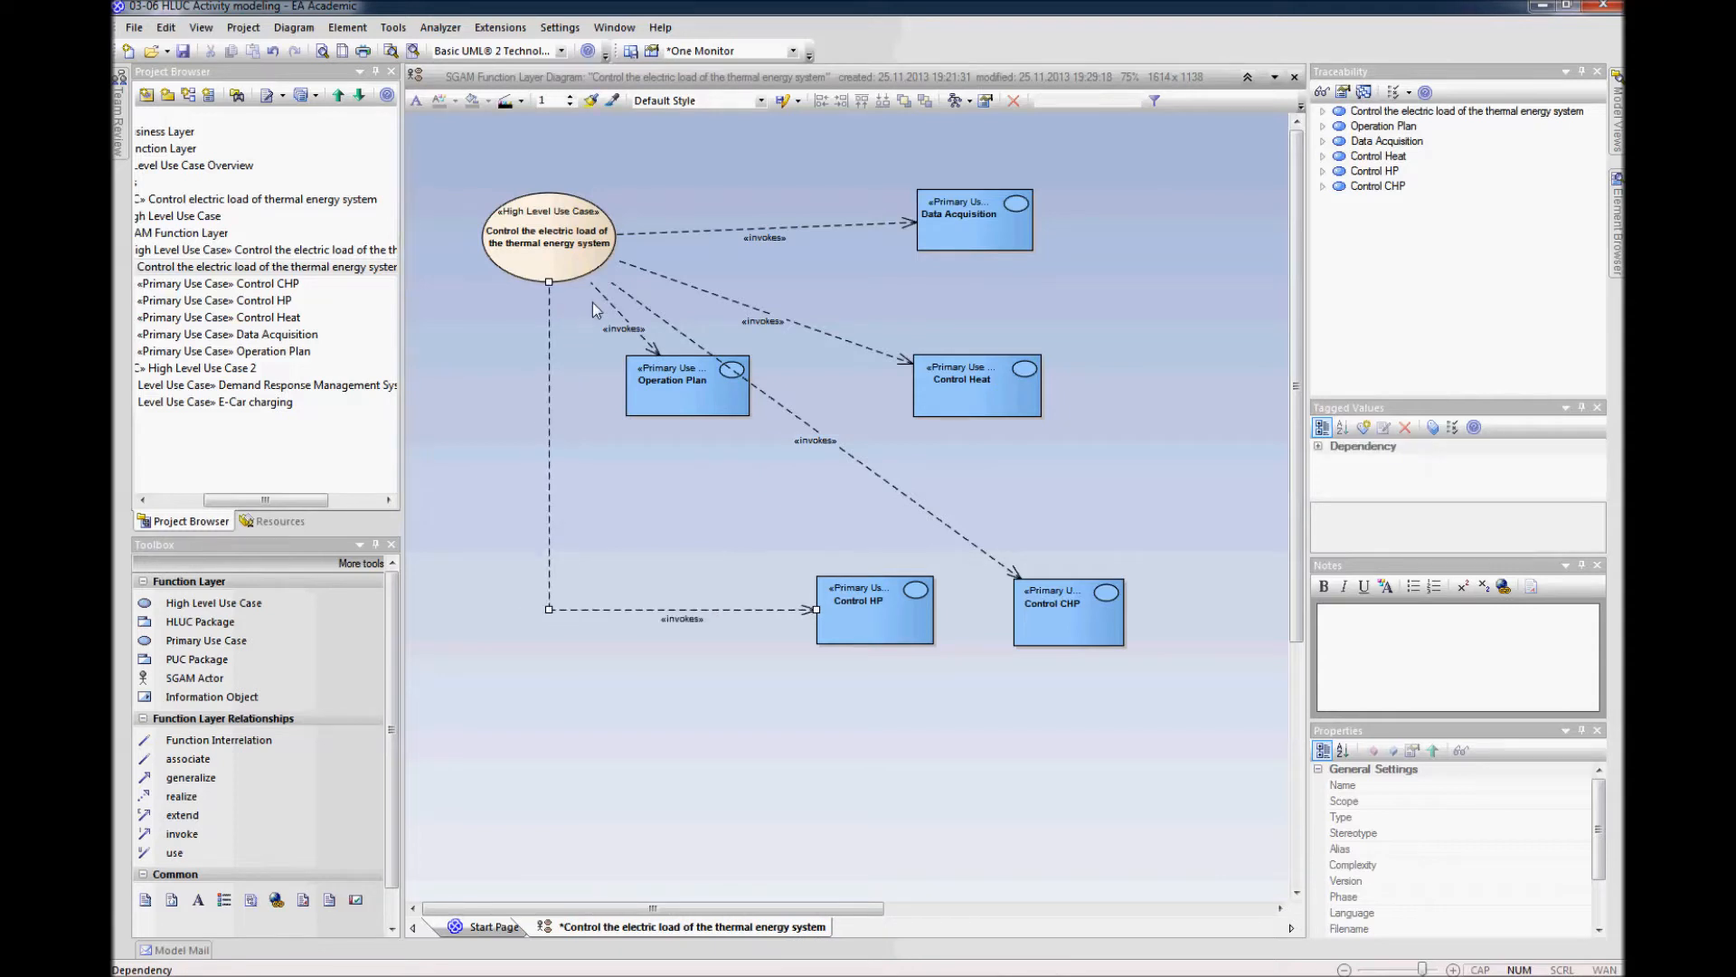
left_click_drag(594, 323, 549, 385)
left_click(551, 330)
left_click_drag(667, 324, 1058, 511)
left_click_drag(735, 302, 839, 252)
left_click(908, 275)
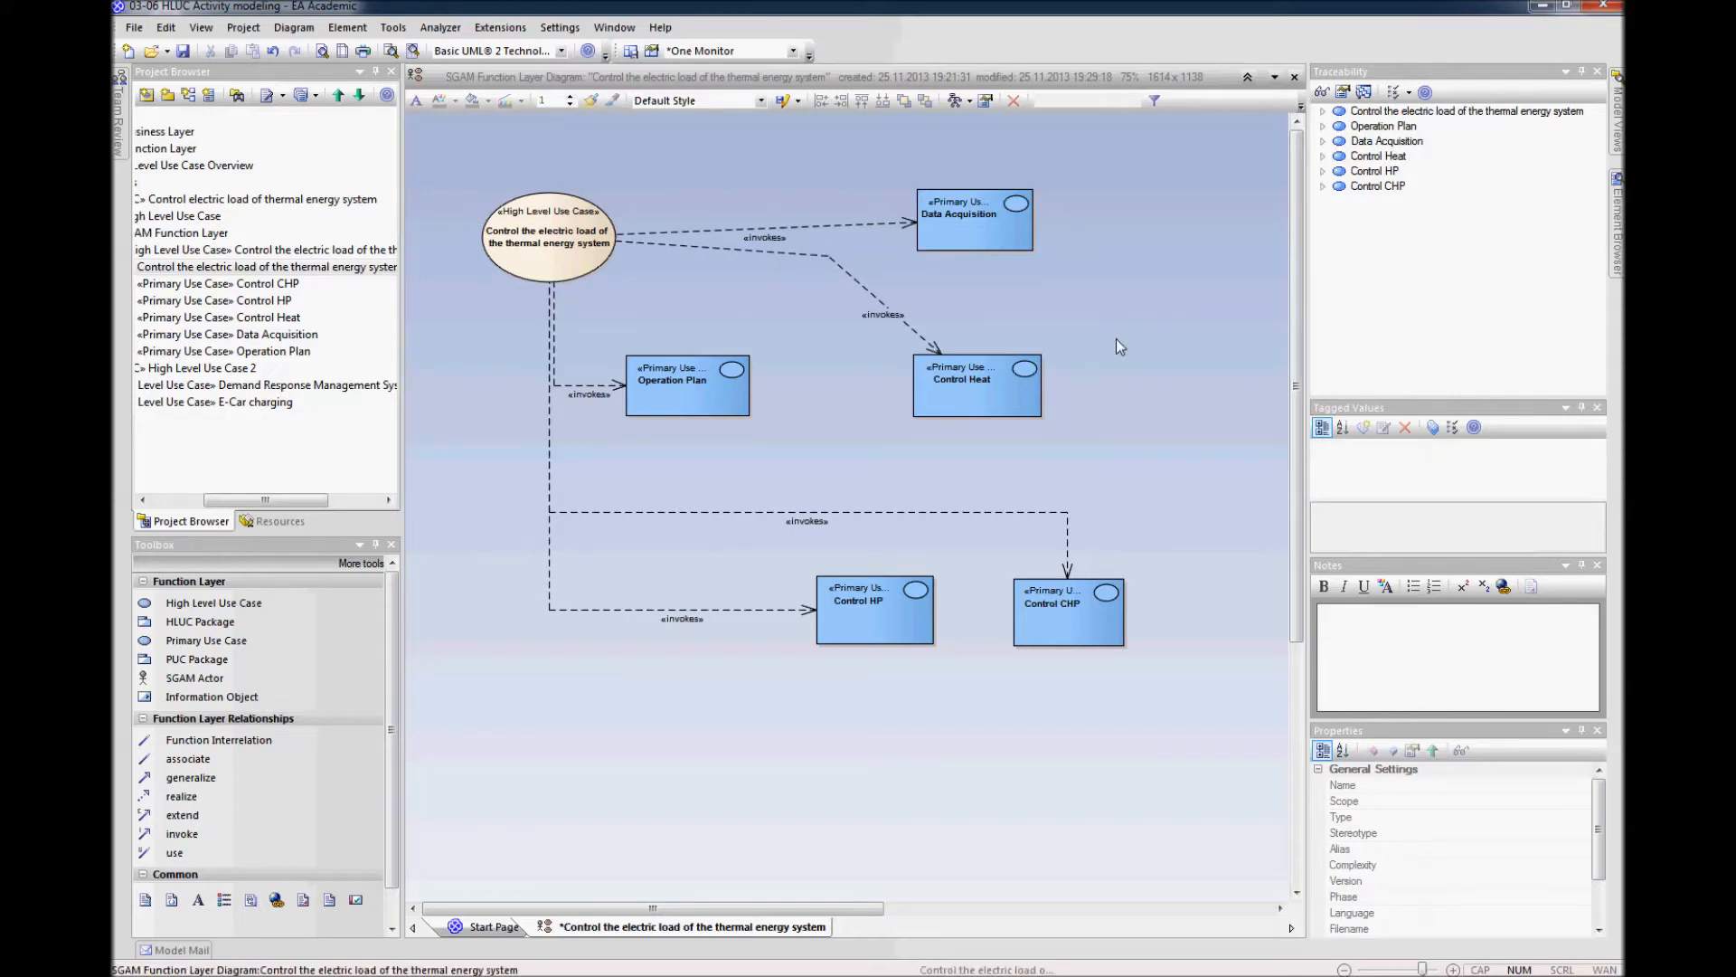
Step: Generate an Activity diagram from the structured scenario of the Control the electric load of the thermal energy system use case
right_click(581, 266)
left_click(642, 300)
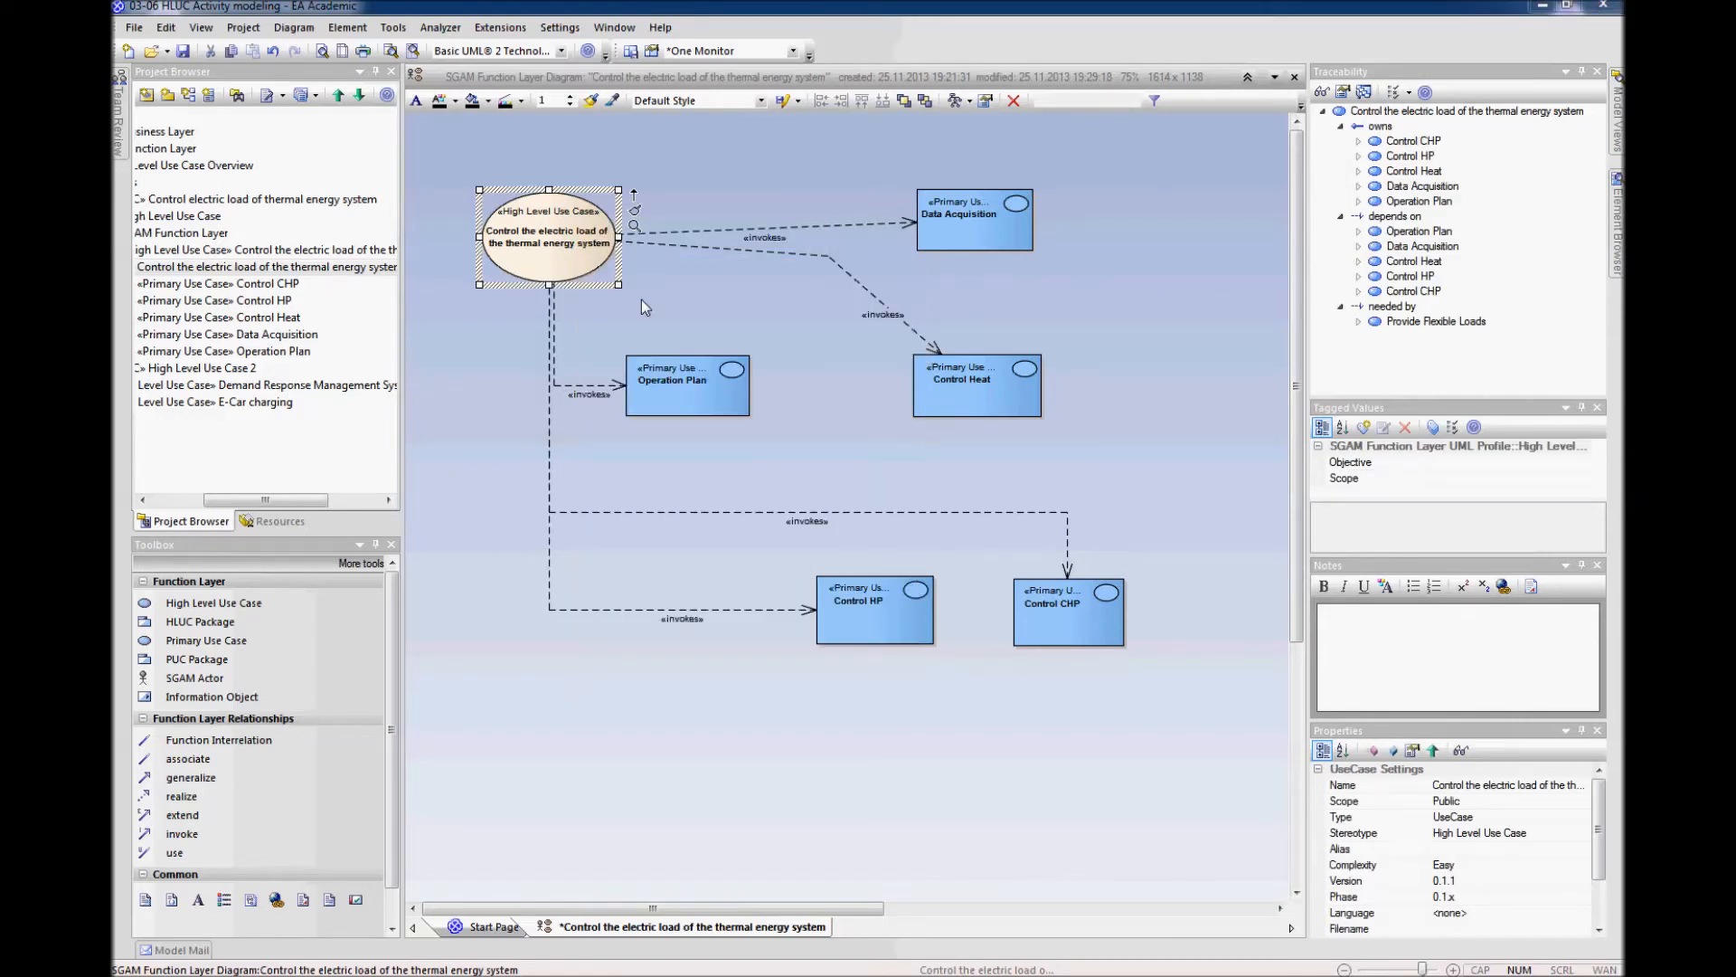
left_click(519, 316)
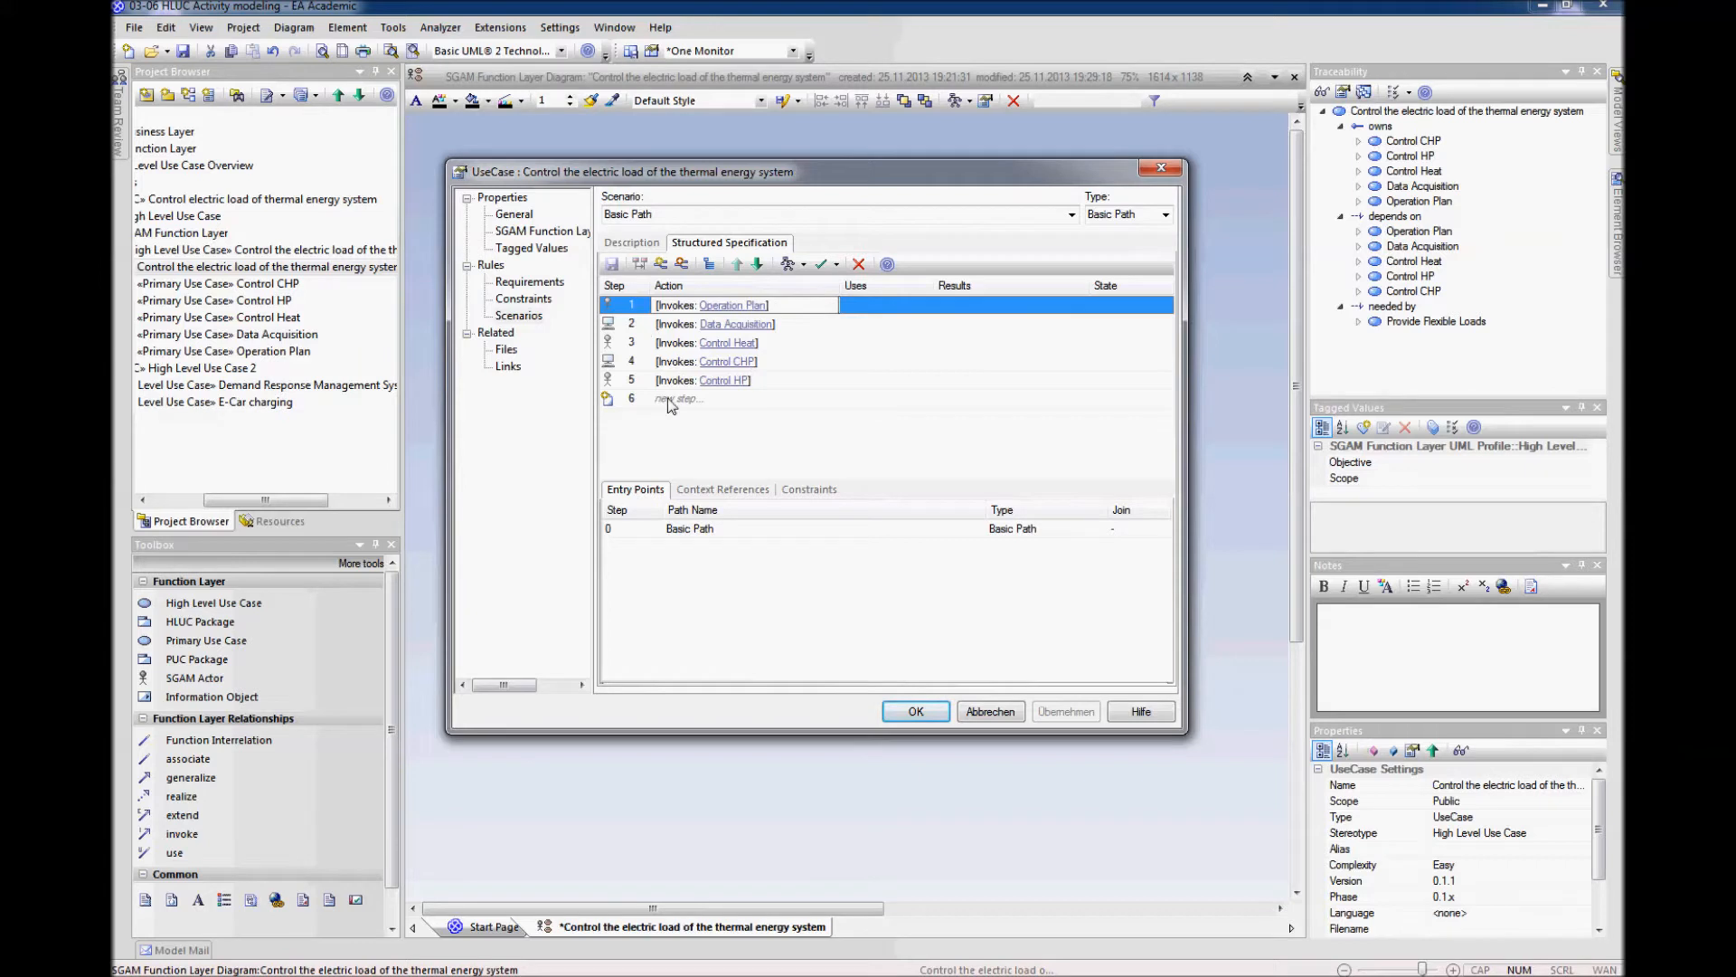
left_click(788, 263)
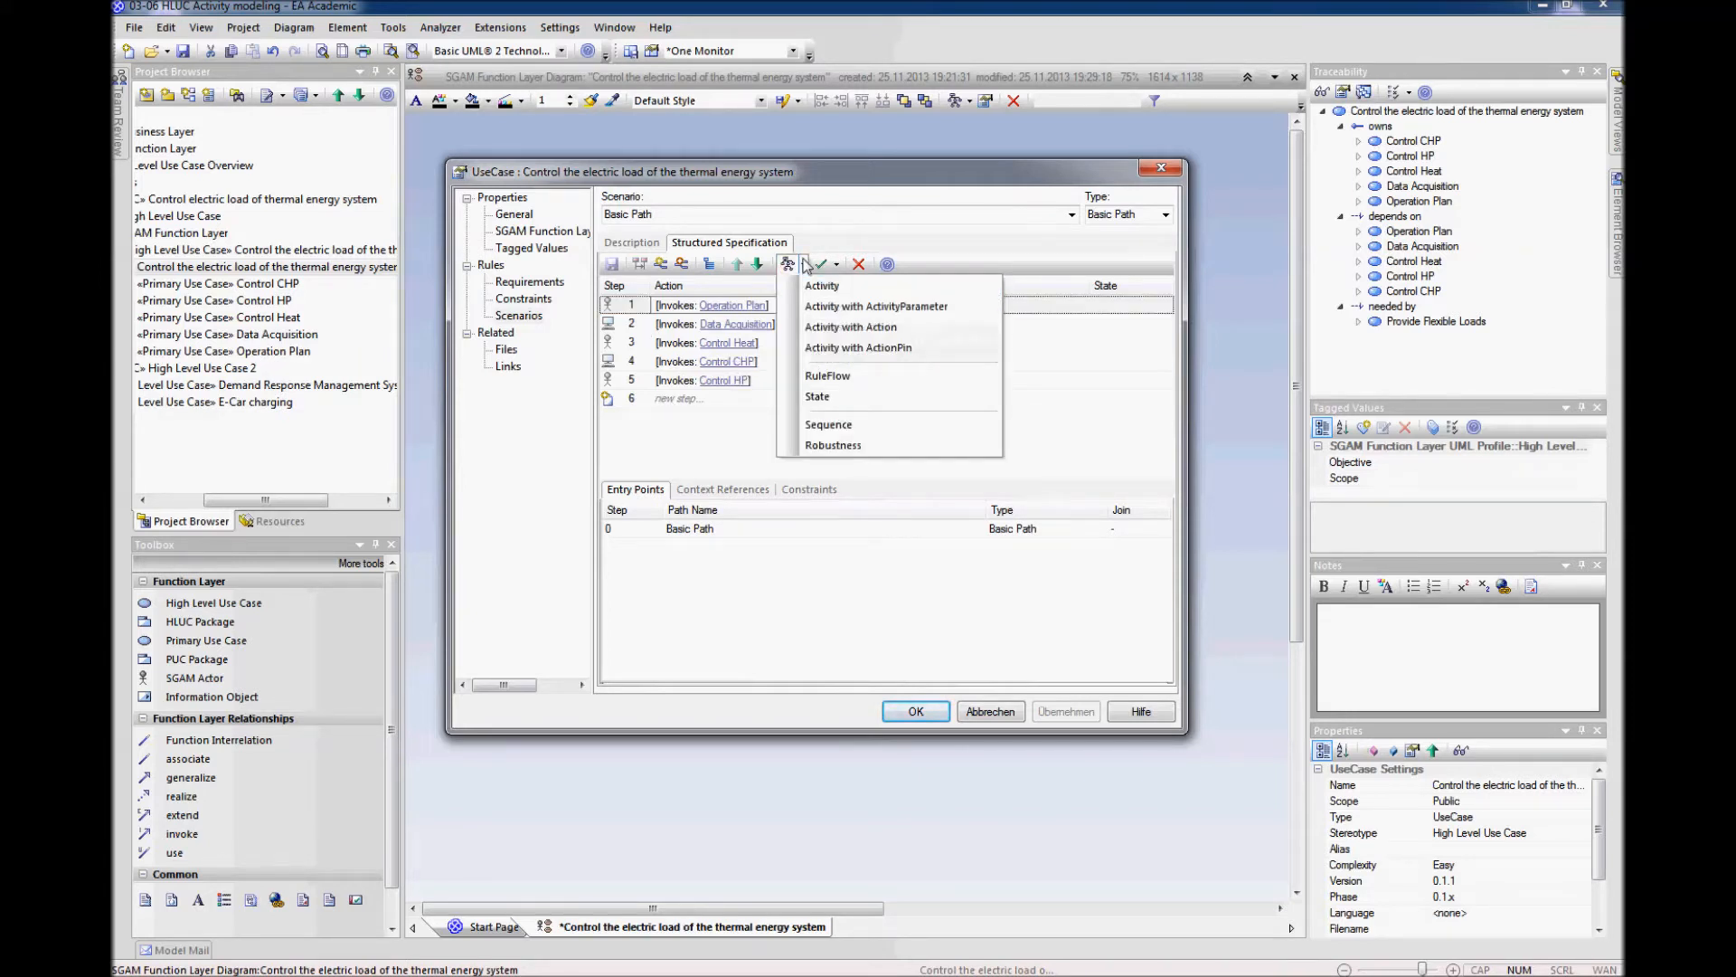
left_click(816, 287)
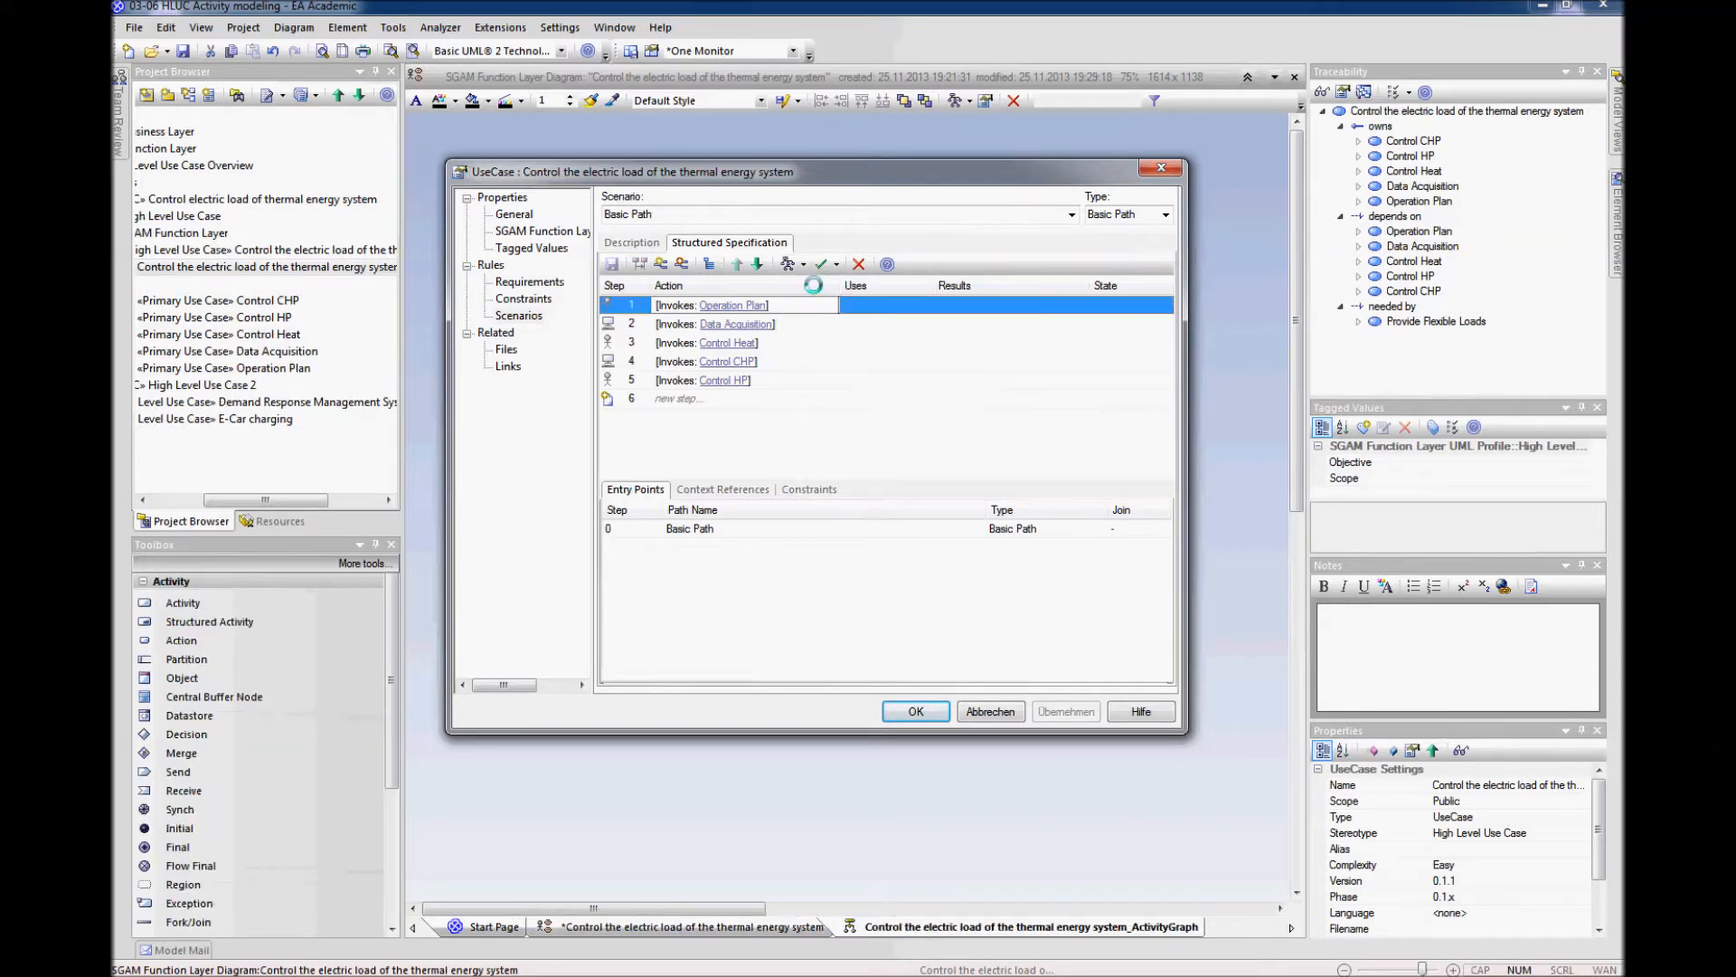
left_click(875, 496)
left_click(916, 710)
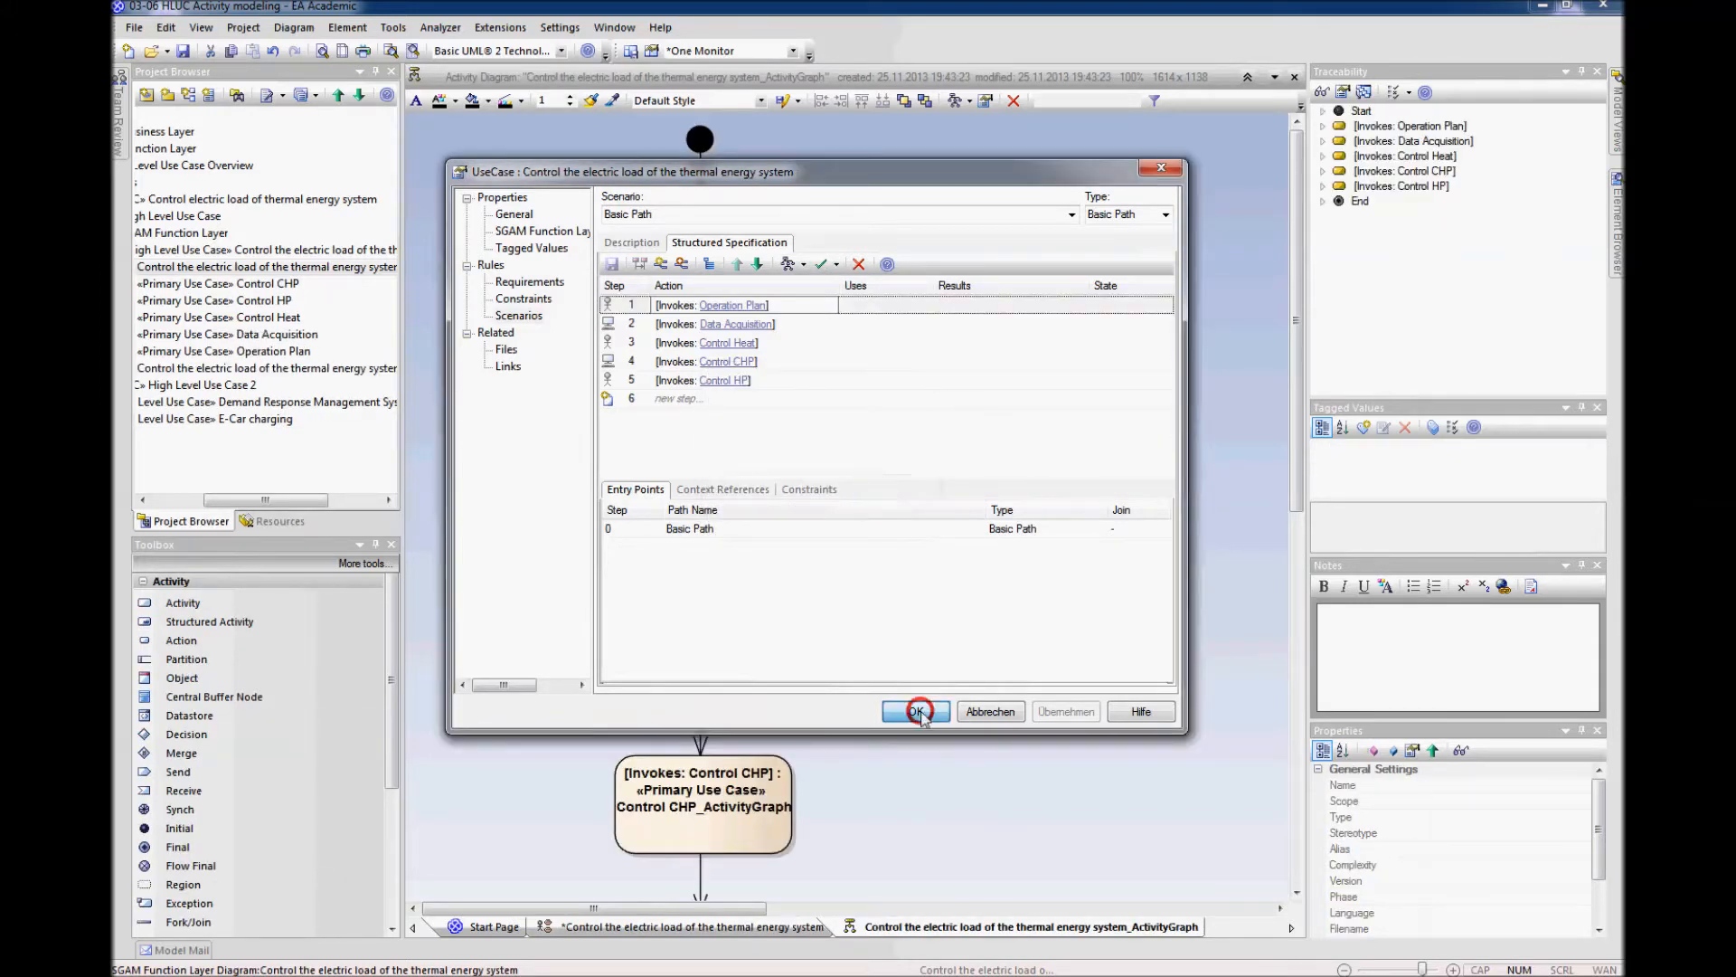
Step: Move the Data Acquisition, Control Heat, Control CHP, Control HP and End nodes together to the right of the Operation Plan activity
scroll(904, 432, "down", 1)
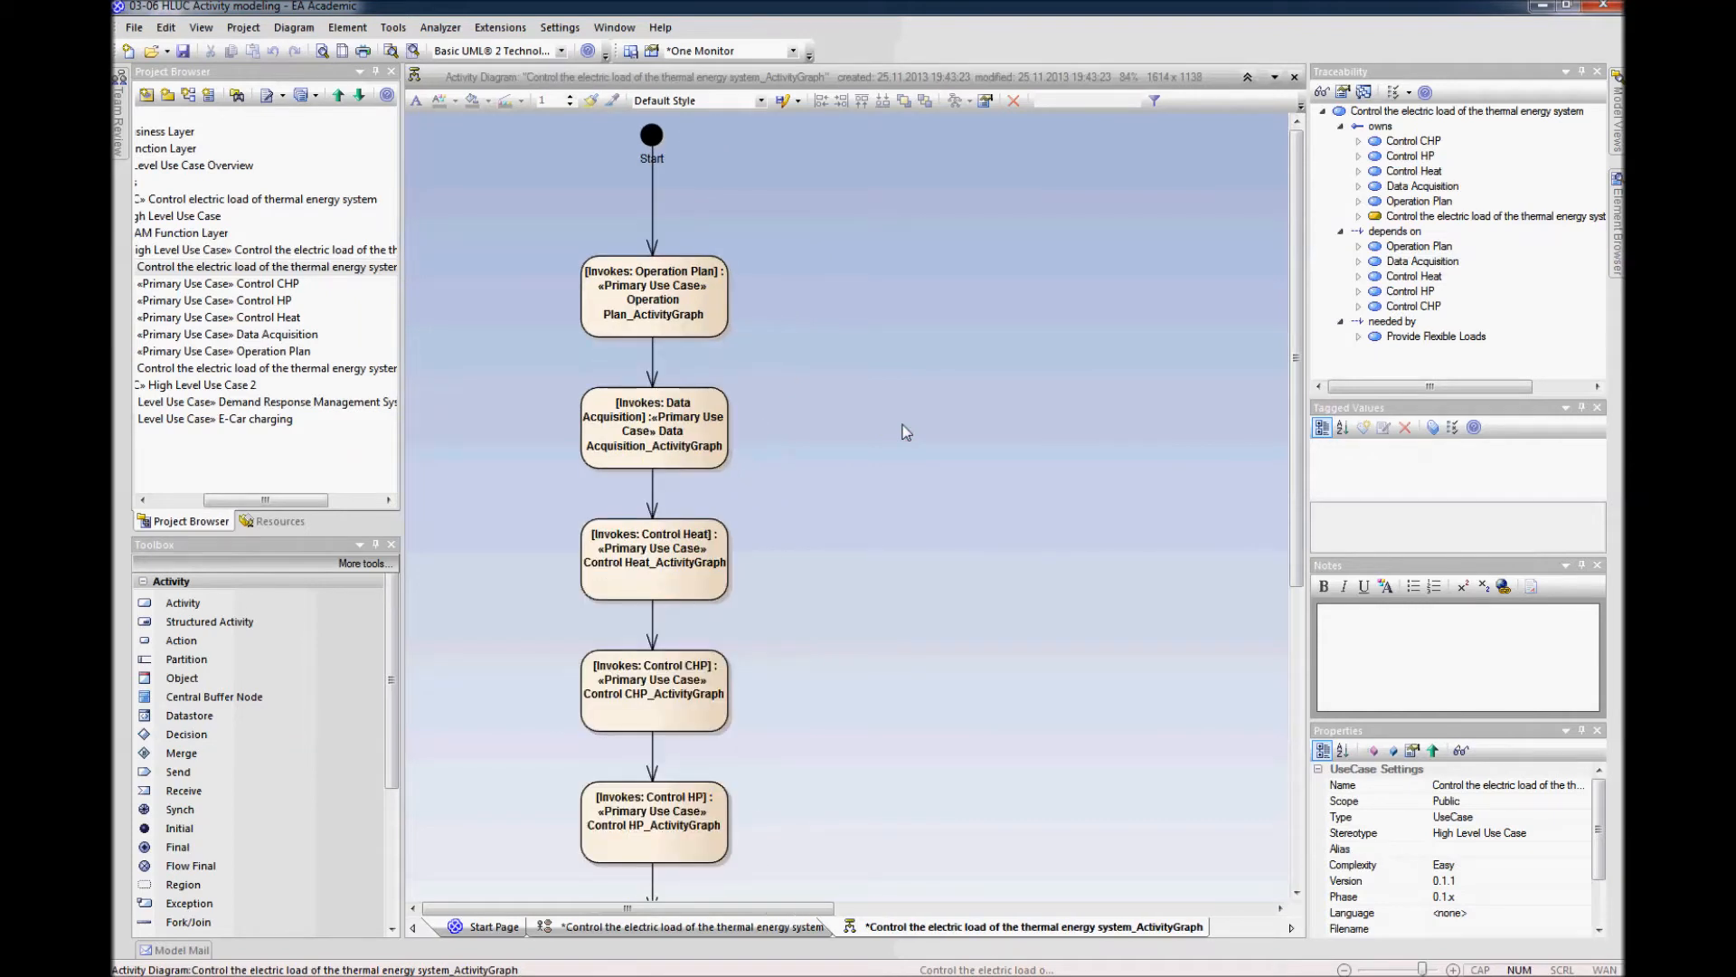
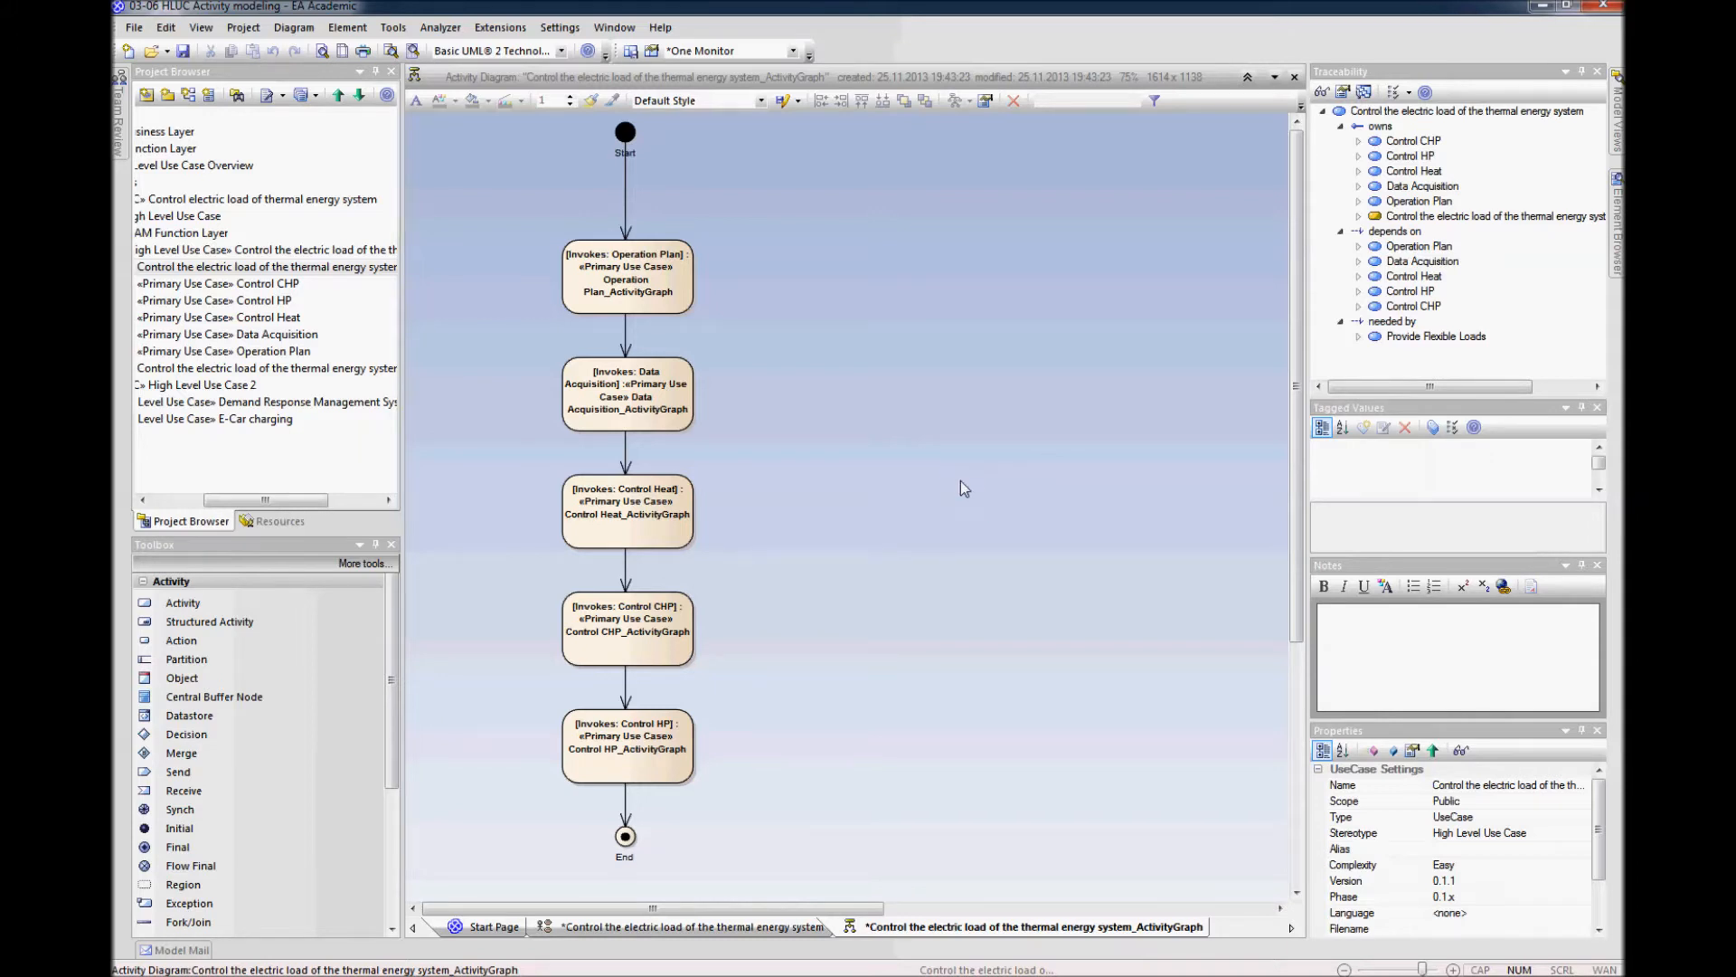
scroll(935, 491, "down", 1)
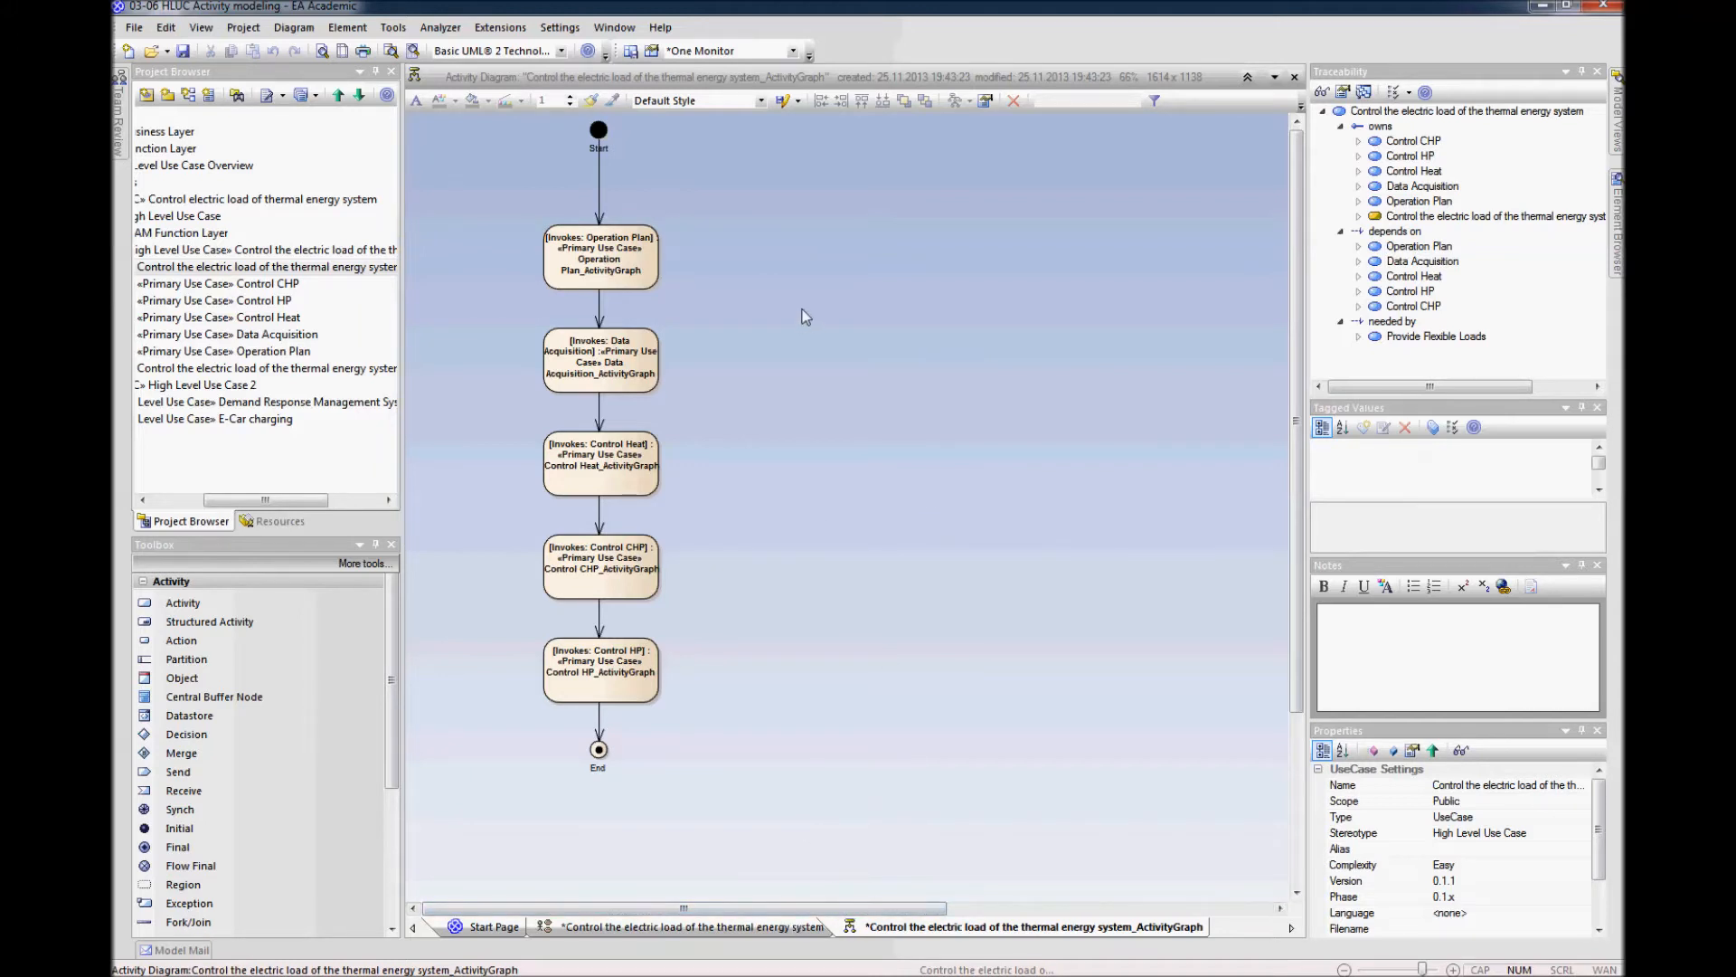
left_click_drag(754, 342, 573, 775)
left_click_drag(590, 355, 929, 296)
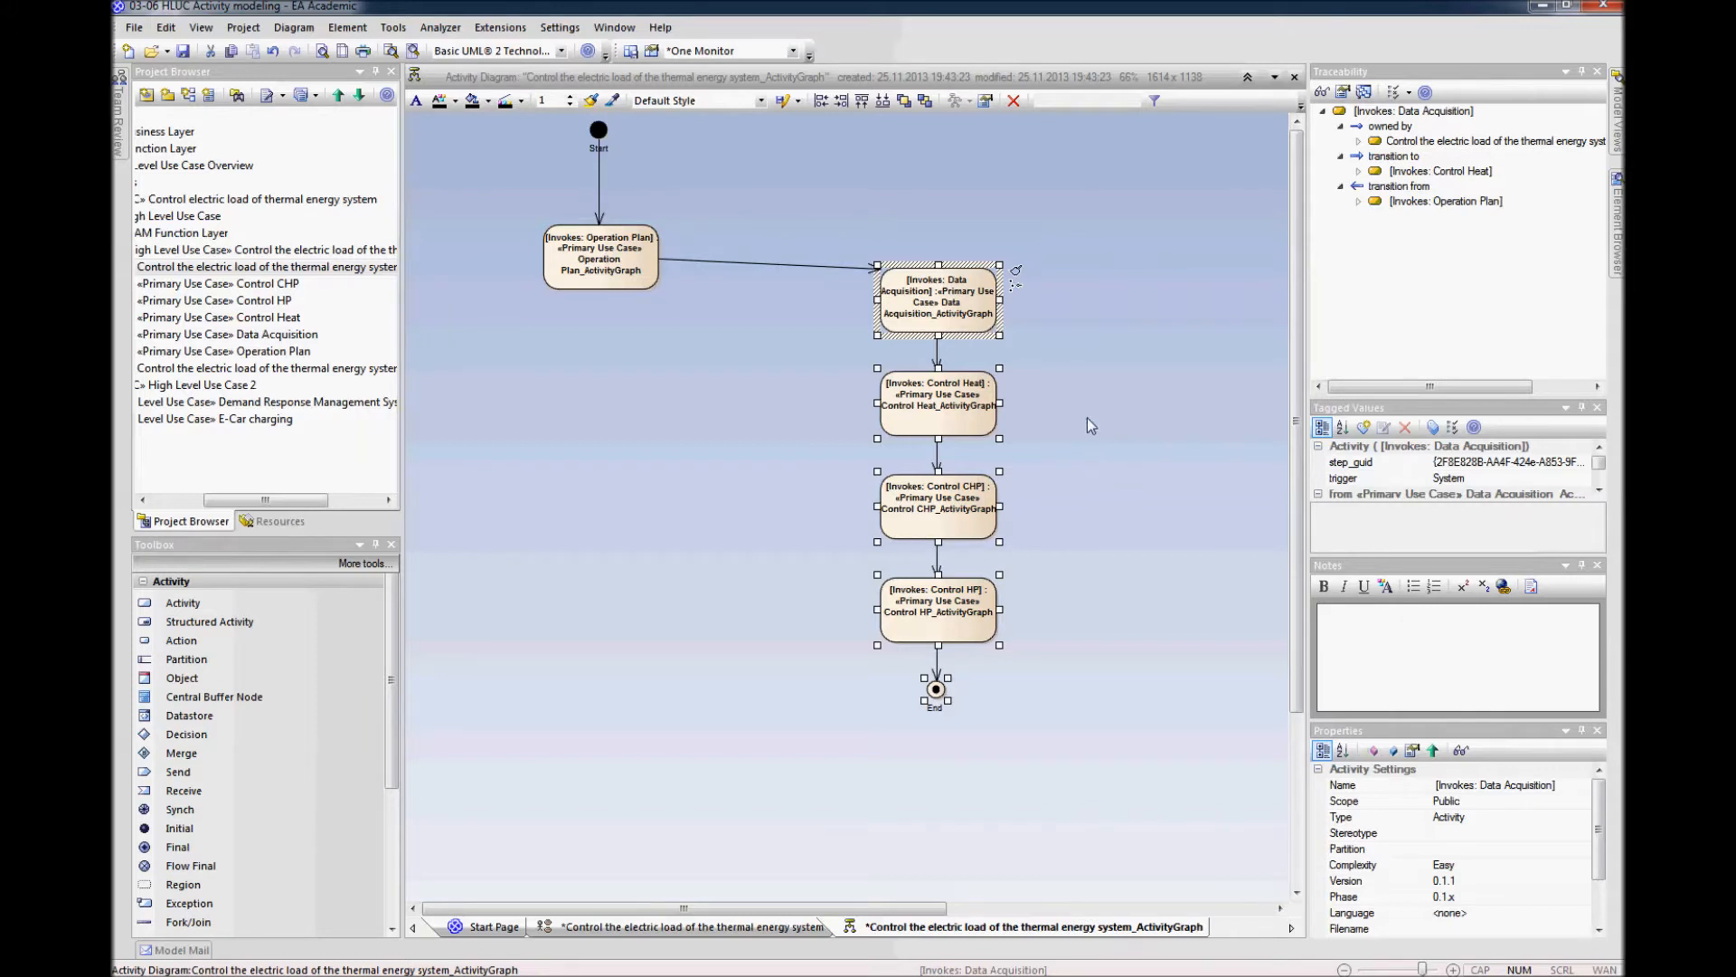
left_click(1026, 433)
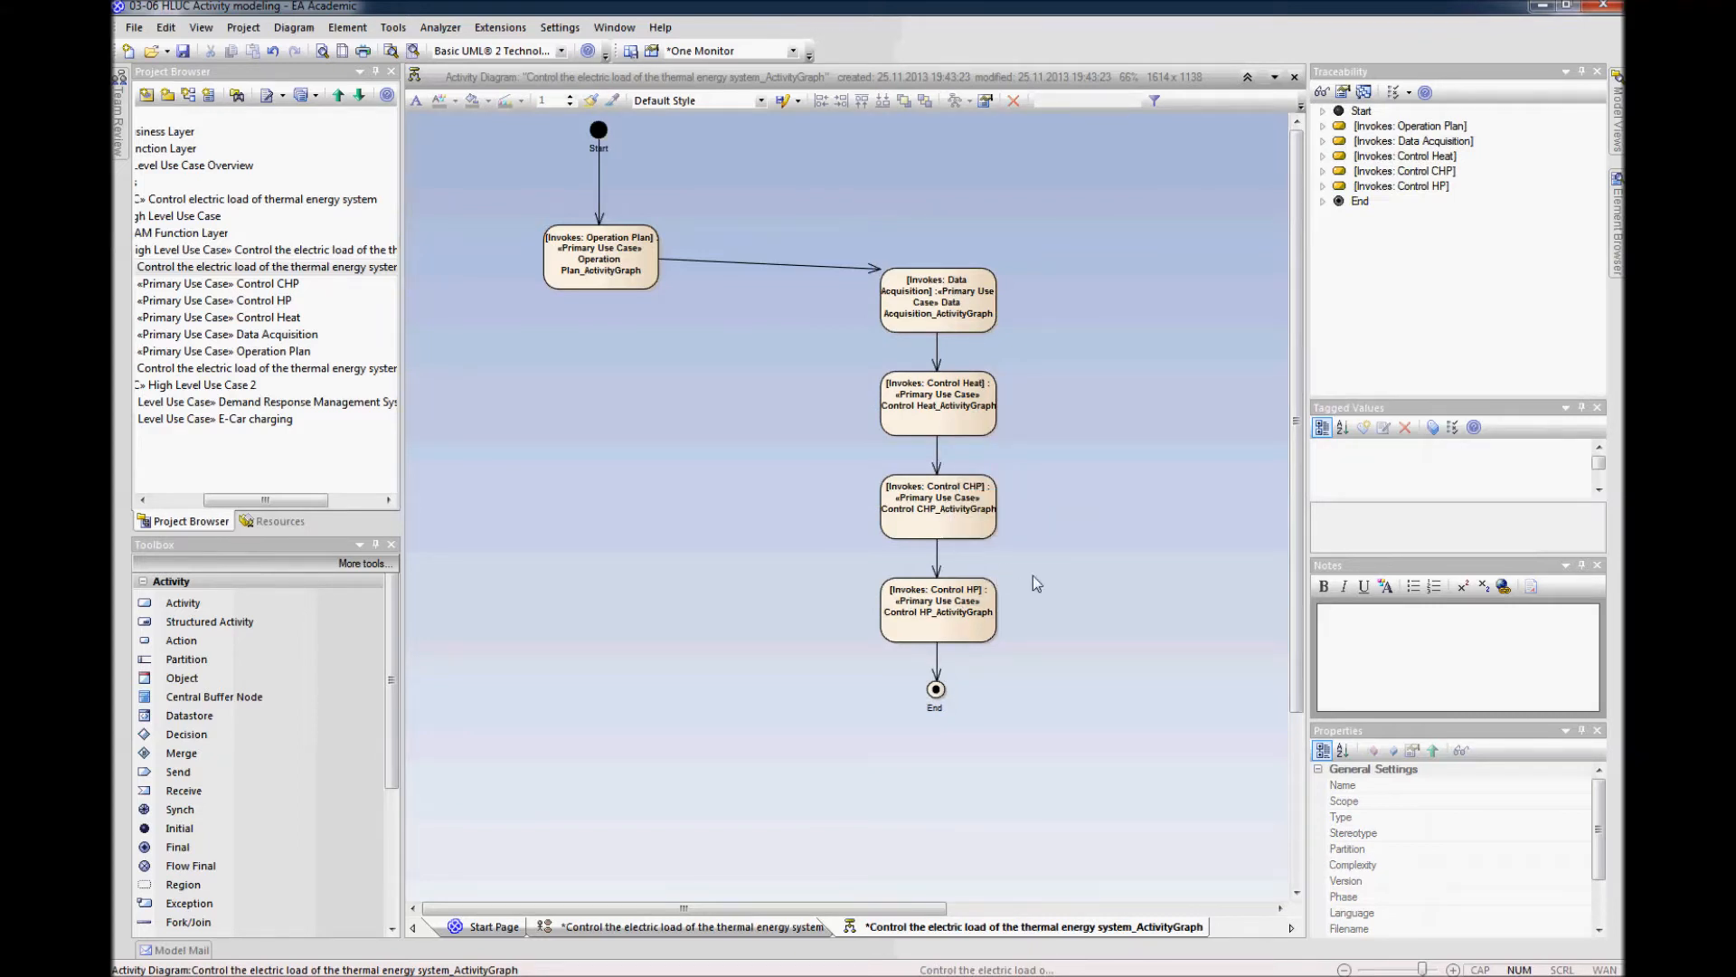
Step: Place the Control CHP and Control HP activities side by side beneath Control Heat
left_click_drag(978, 517, 857, 550)
left_click_drag(916, 606, 1005, 535)
left_click(1121, 656)
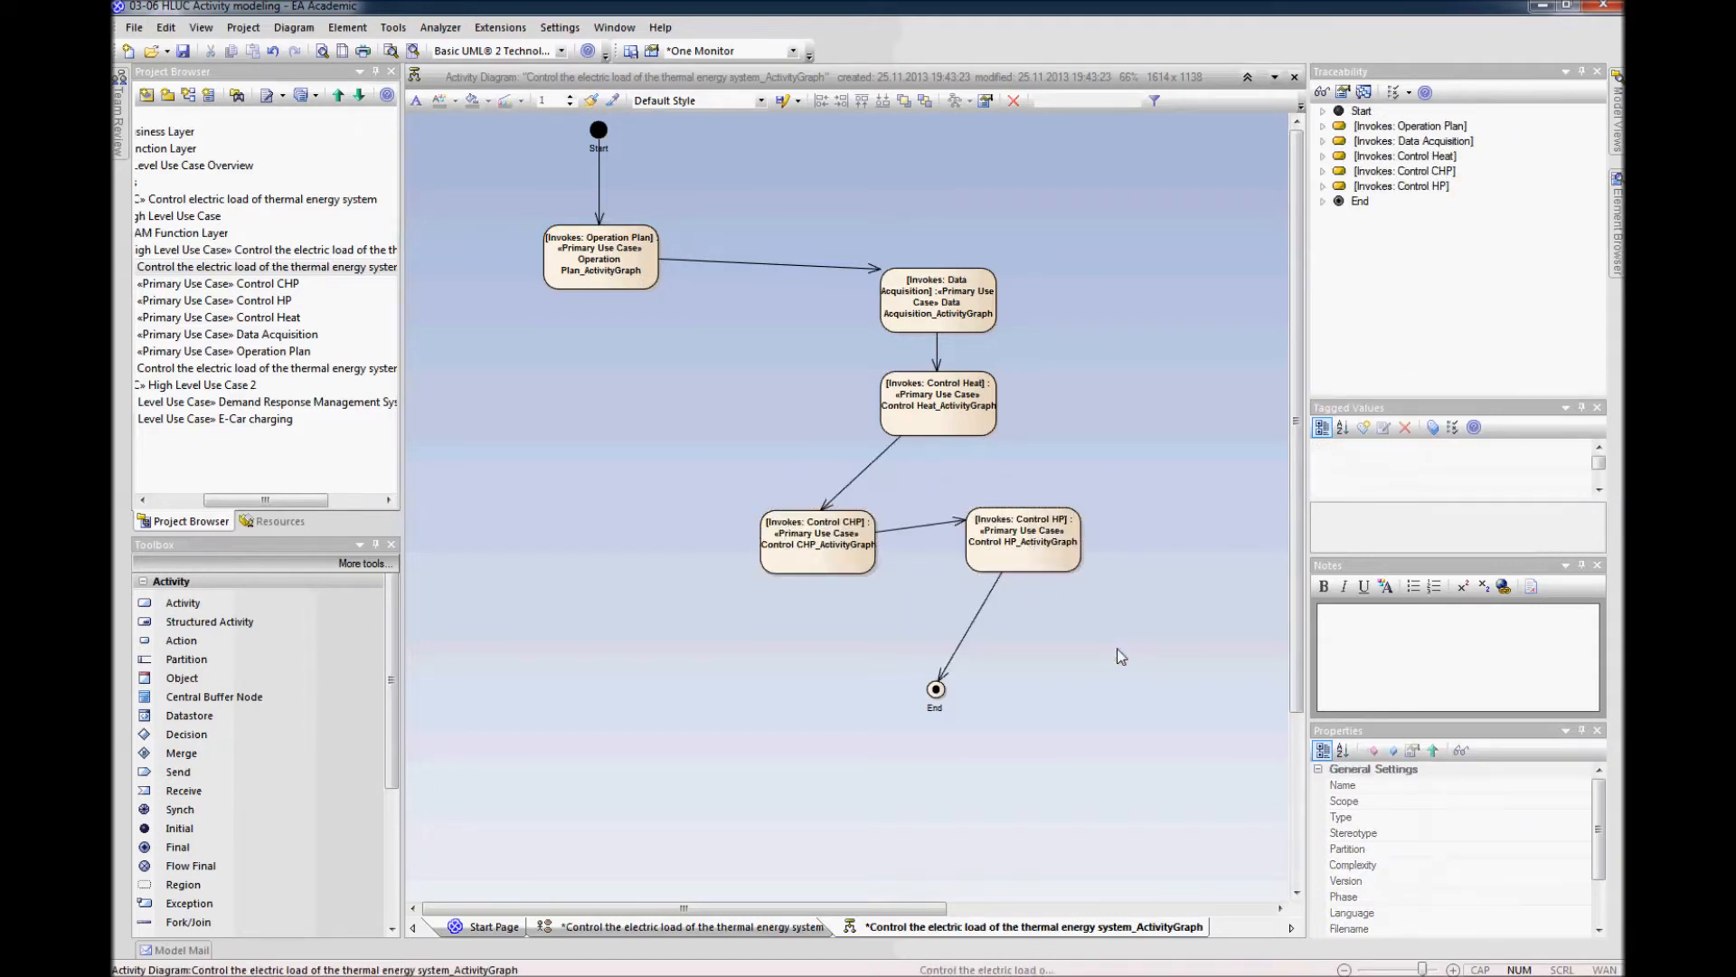
Step: Move the Start node above Data Acquisition, align Operation Plan beside Data Acquisition, and straighten the connector between these two activities
left_click_drag(611, 273, 585, 318)
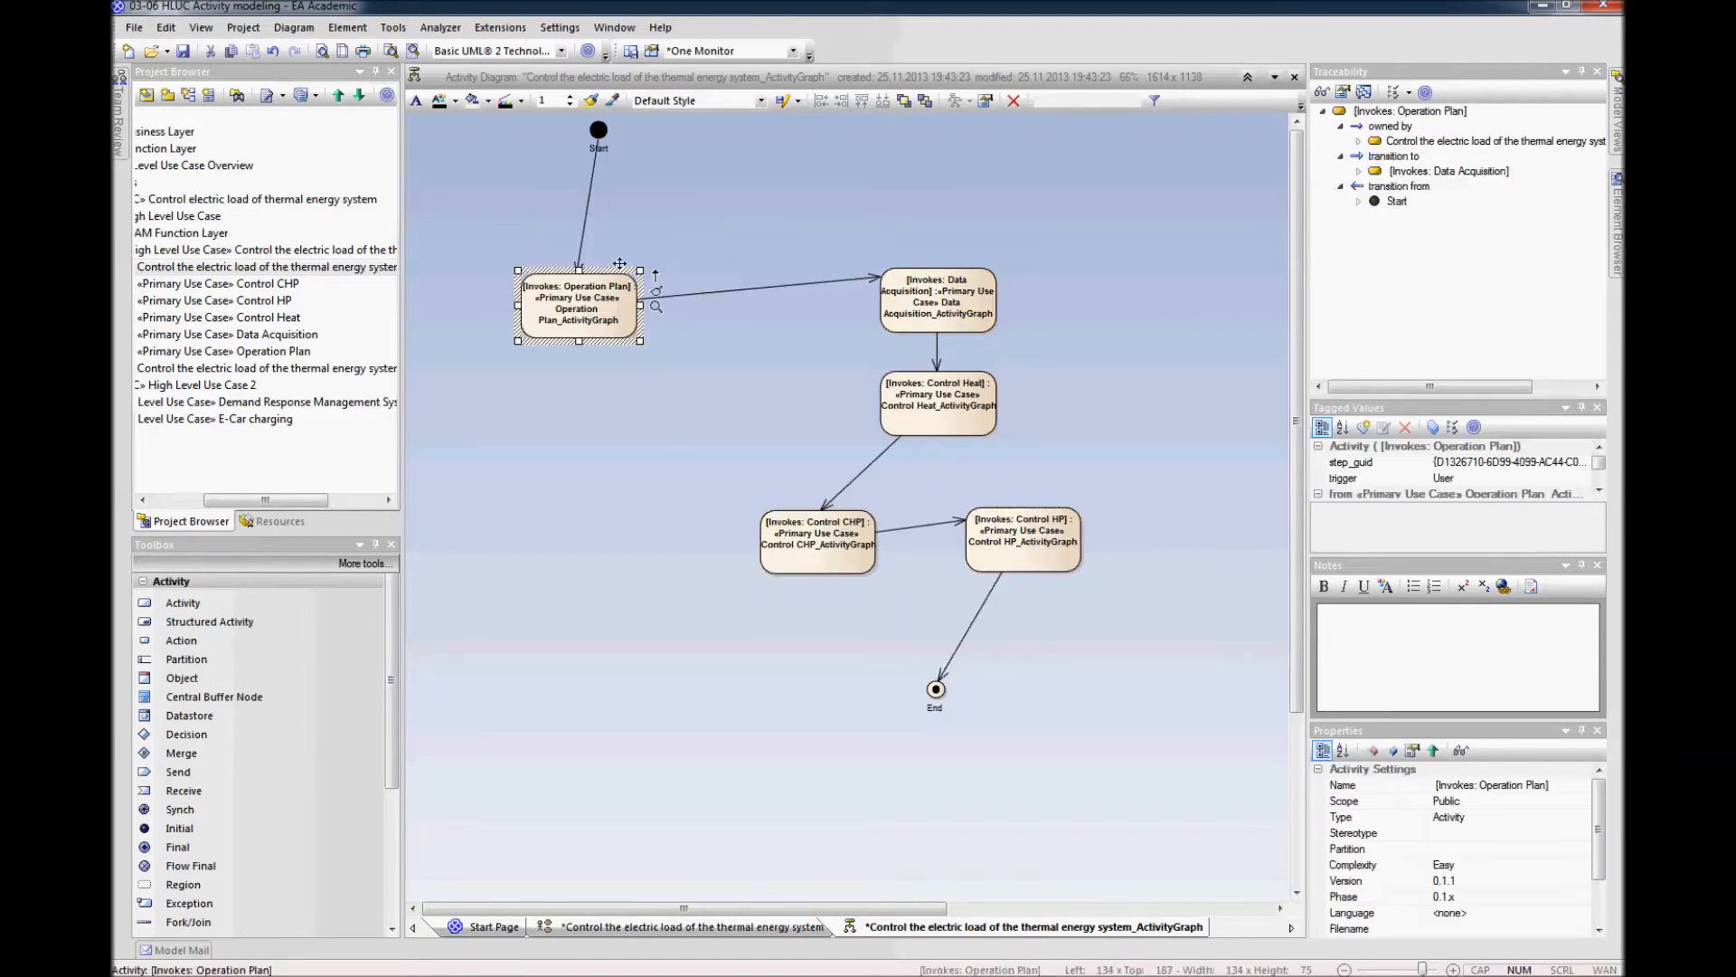
left_click_drag(598, 131, 943, 172)
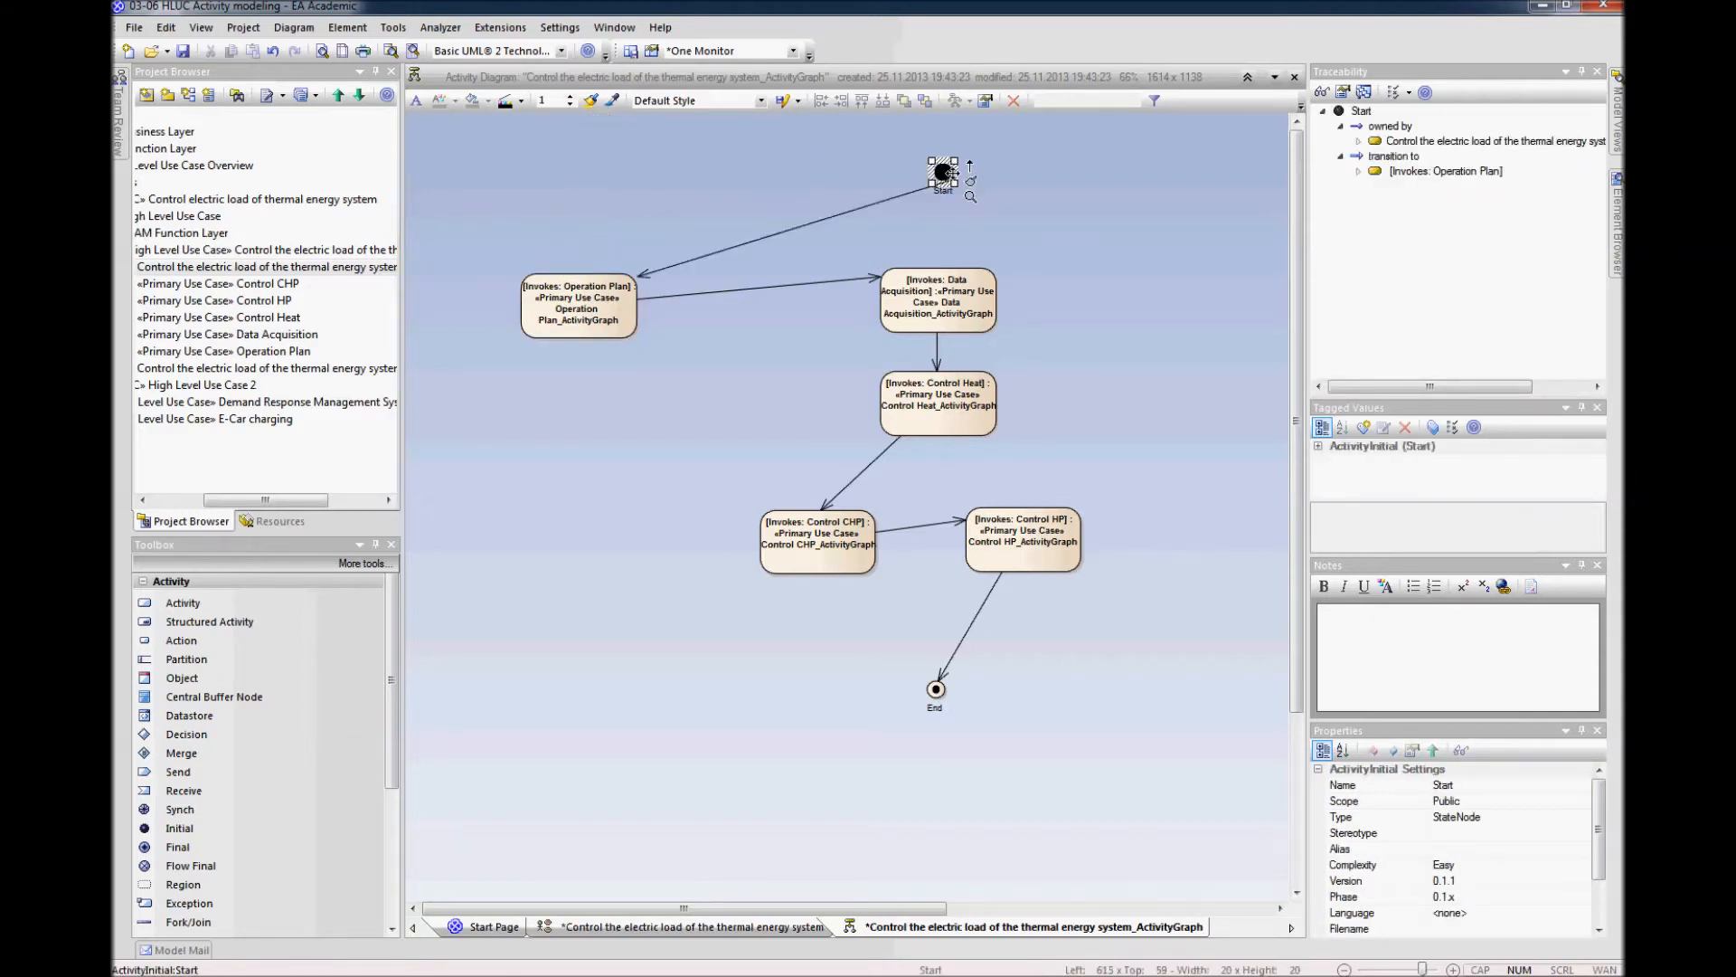
left_click_drag(587, 299, 588, 293)
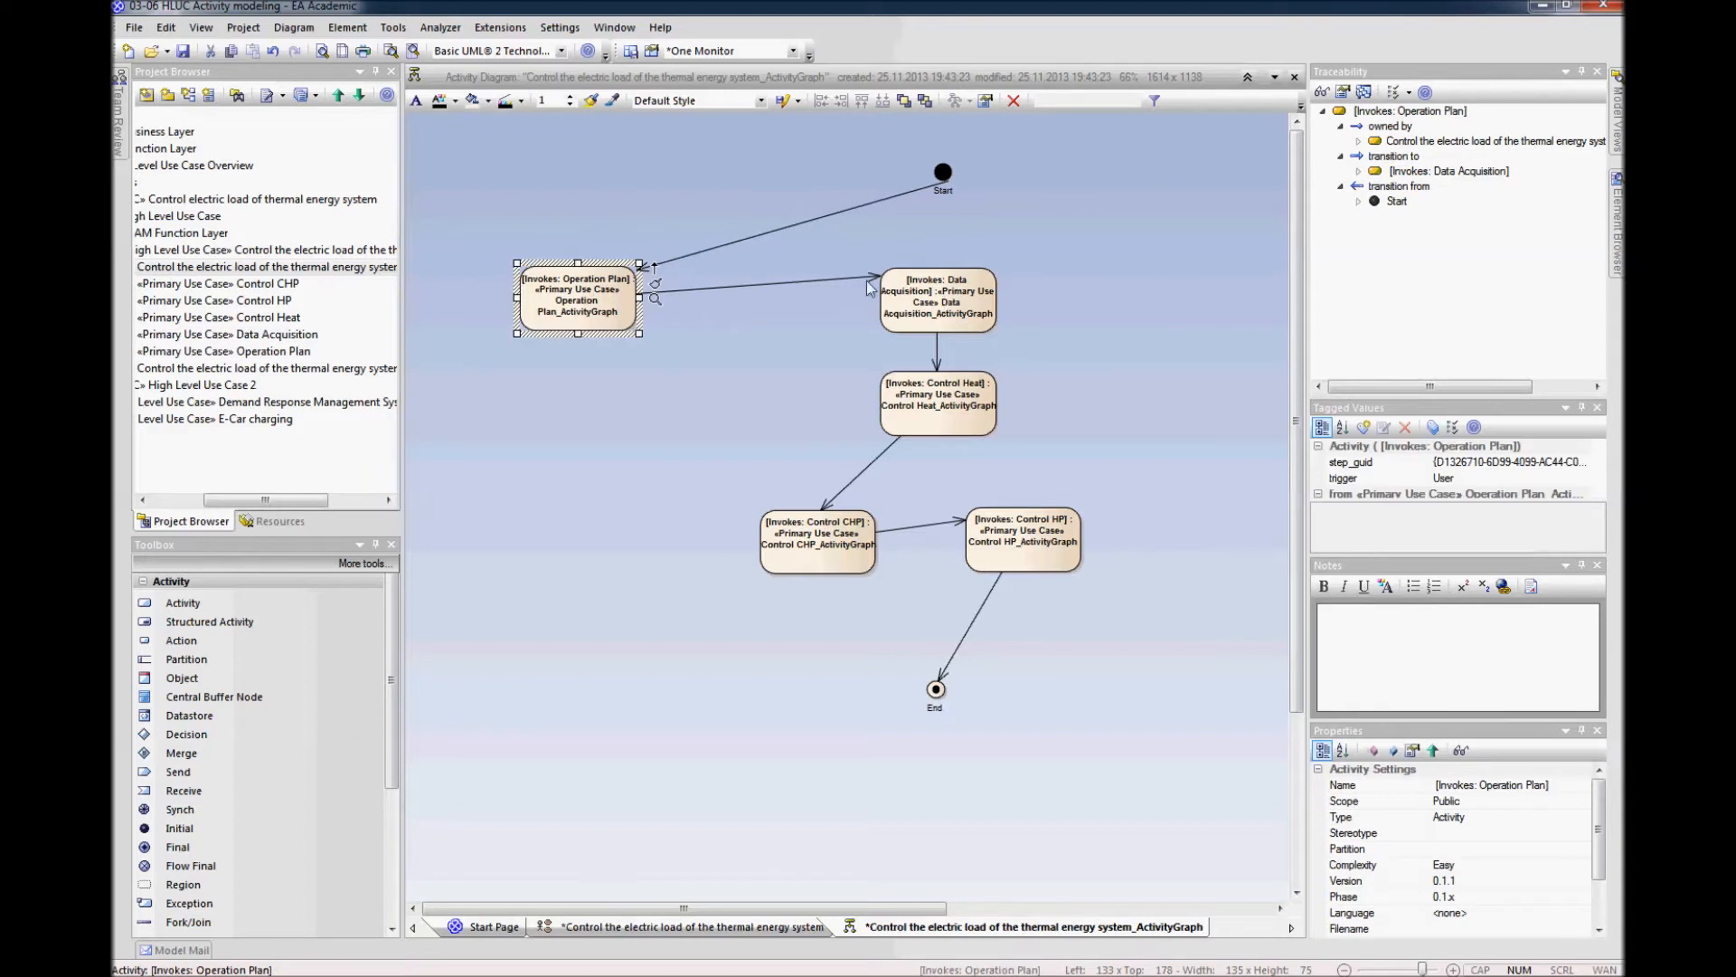
left_click(879, 278)
left_click_drag(880, 277, 817, 294)
left_click(817, 294)
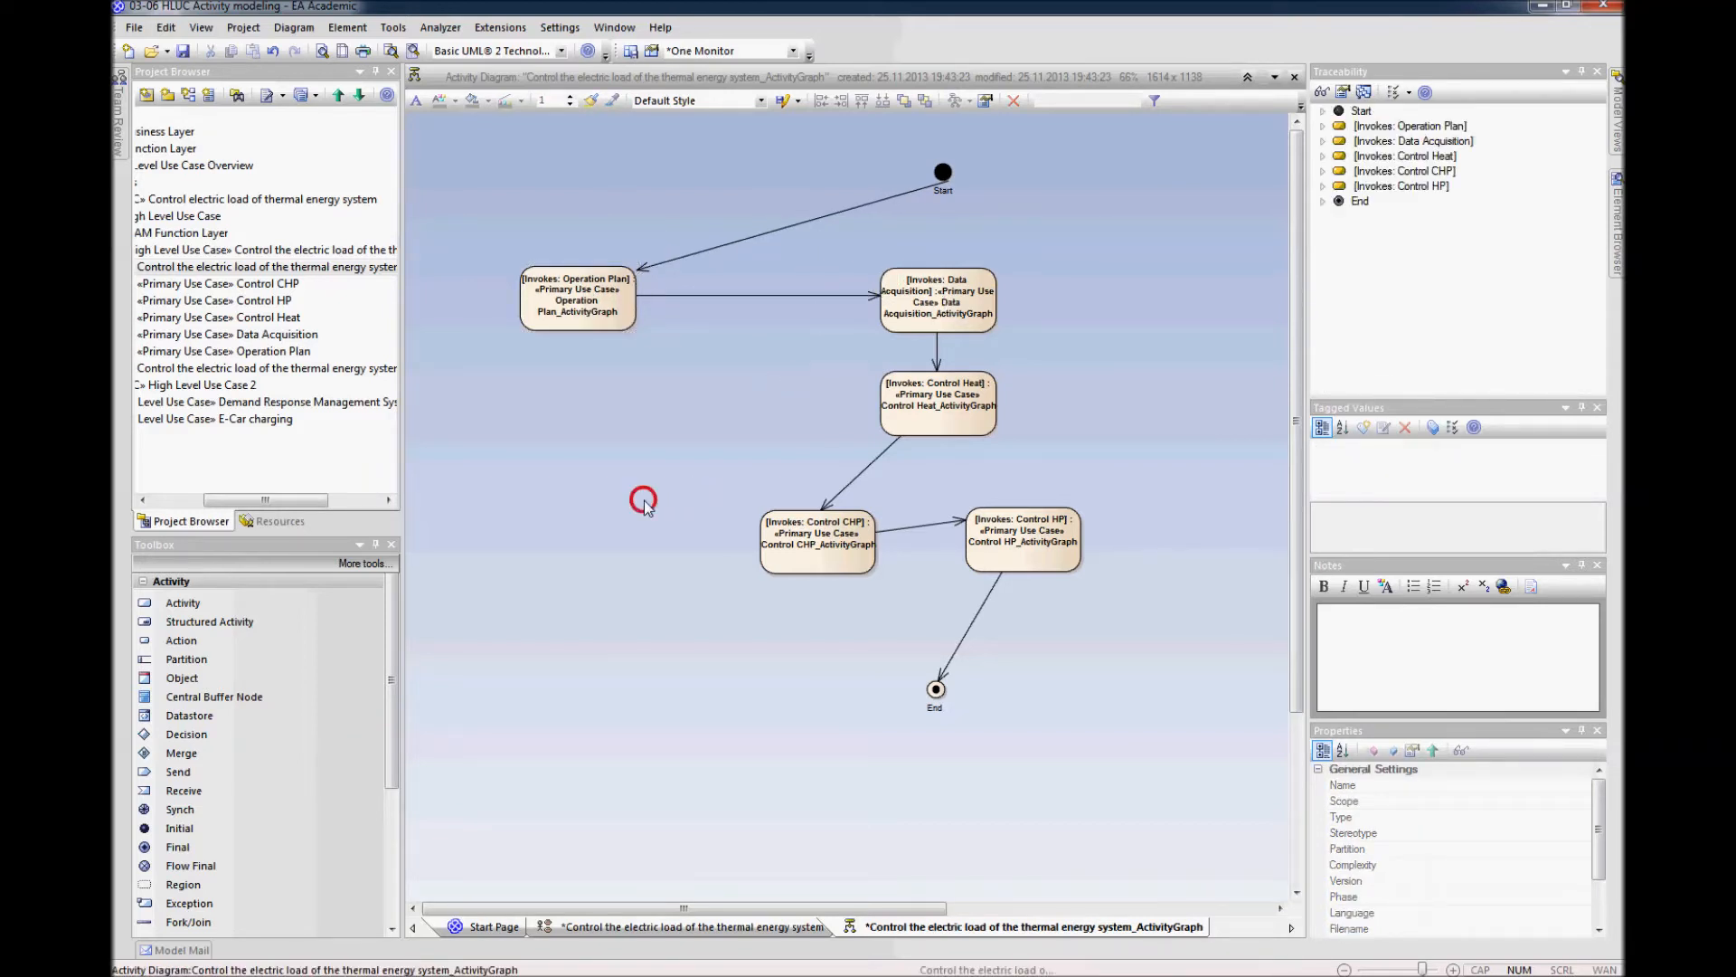
Step: Add an activity partition named "once every 24h" in the free area to the right of the activity flow
scroll(643, 501, "down", 1)
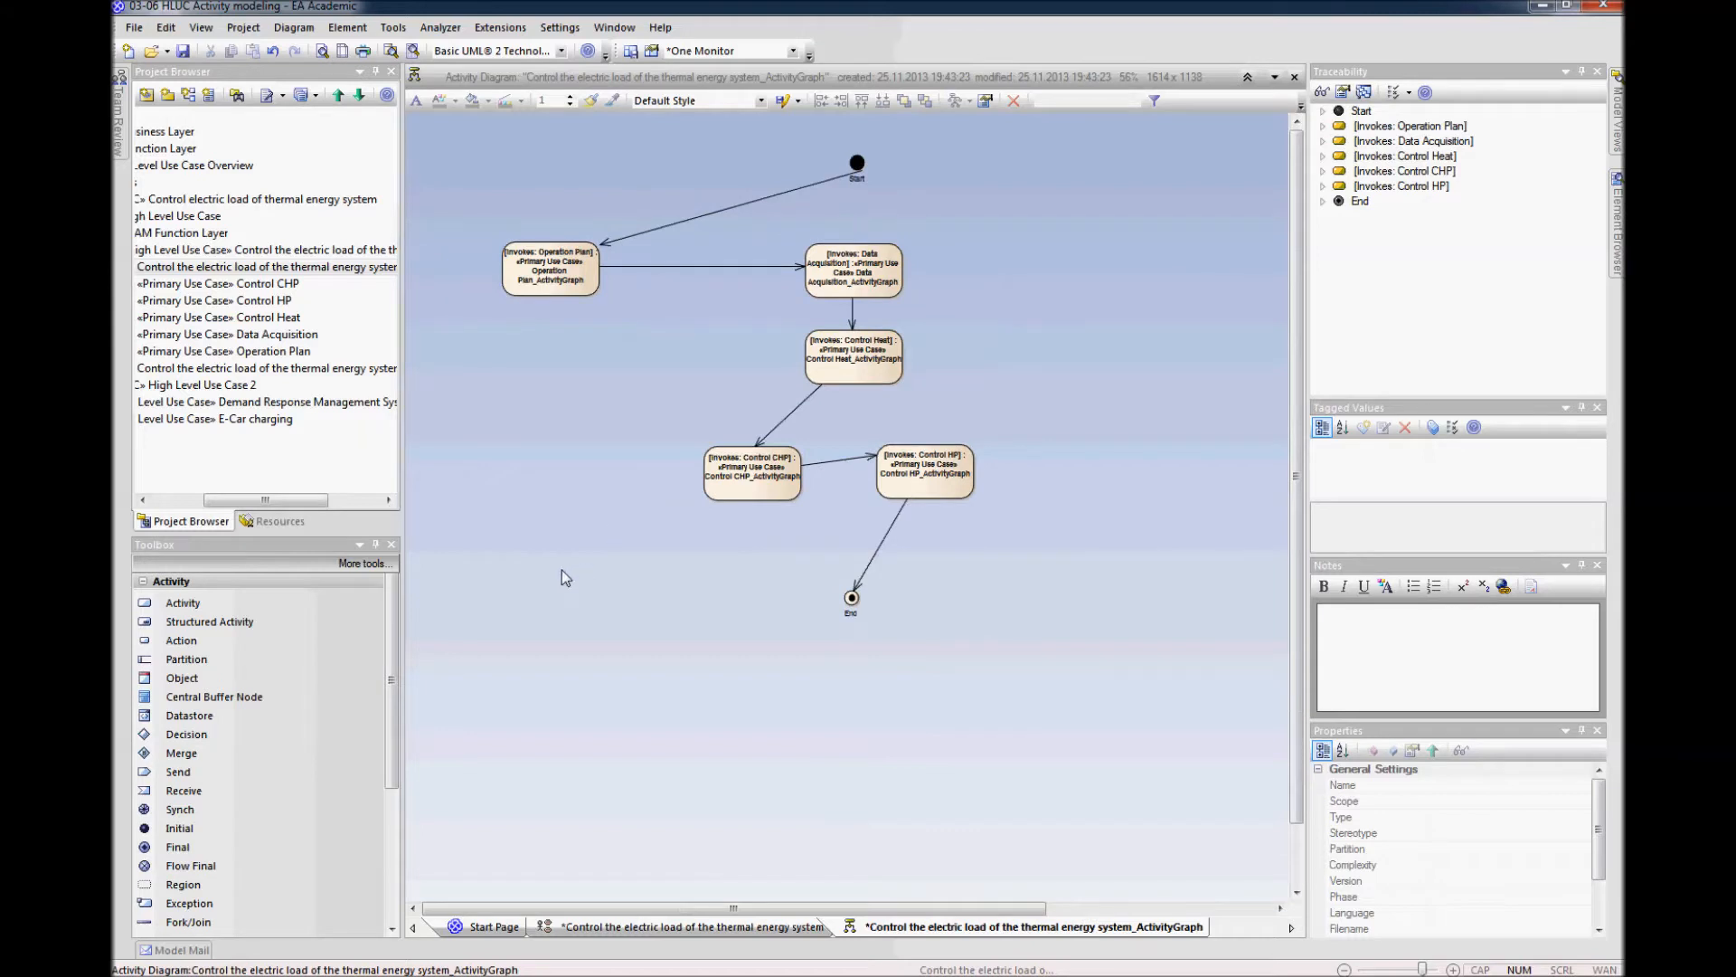
left_click(188, 661)
left_click(1047, 599)
left_click(1049, 602)
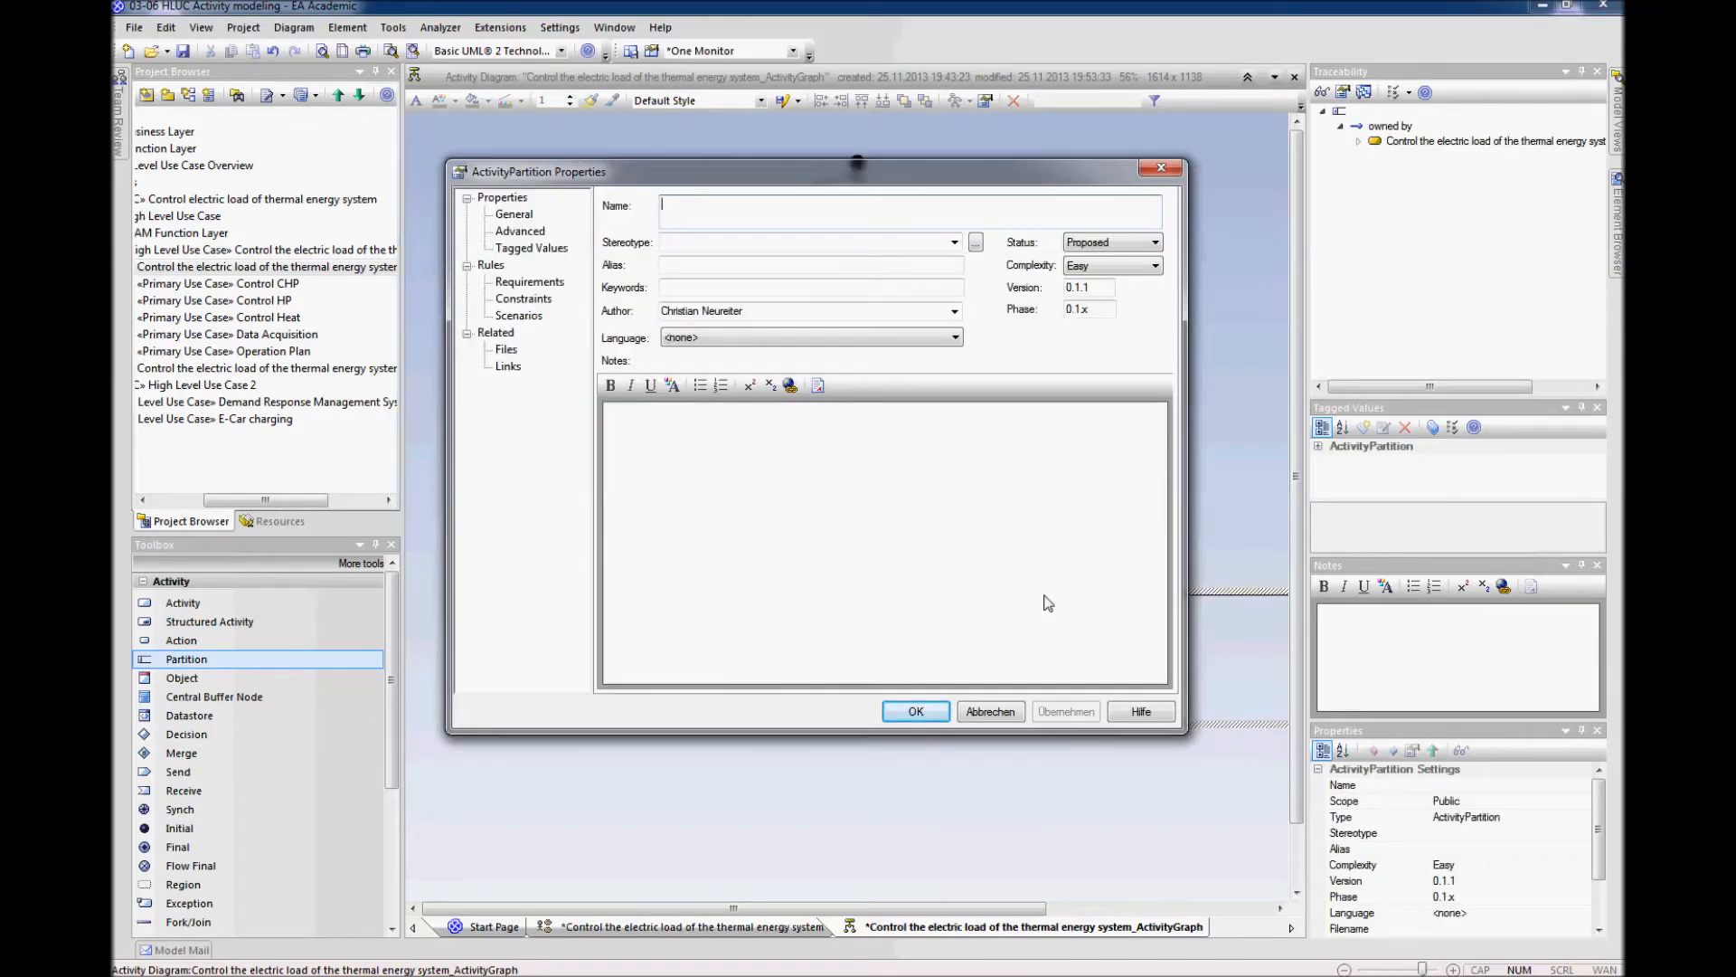
type("once every 24h")
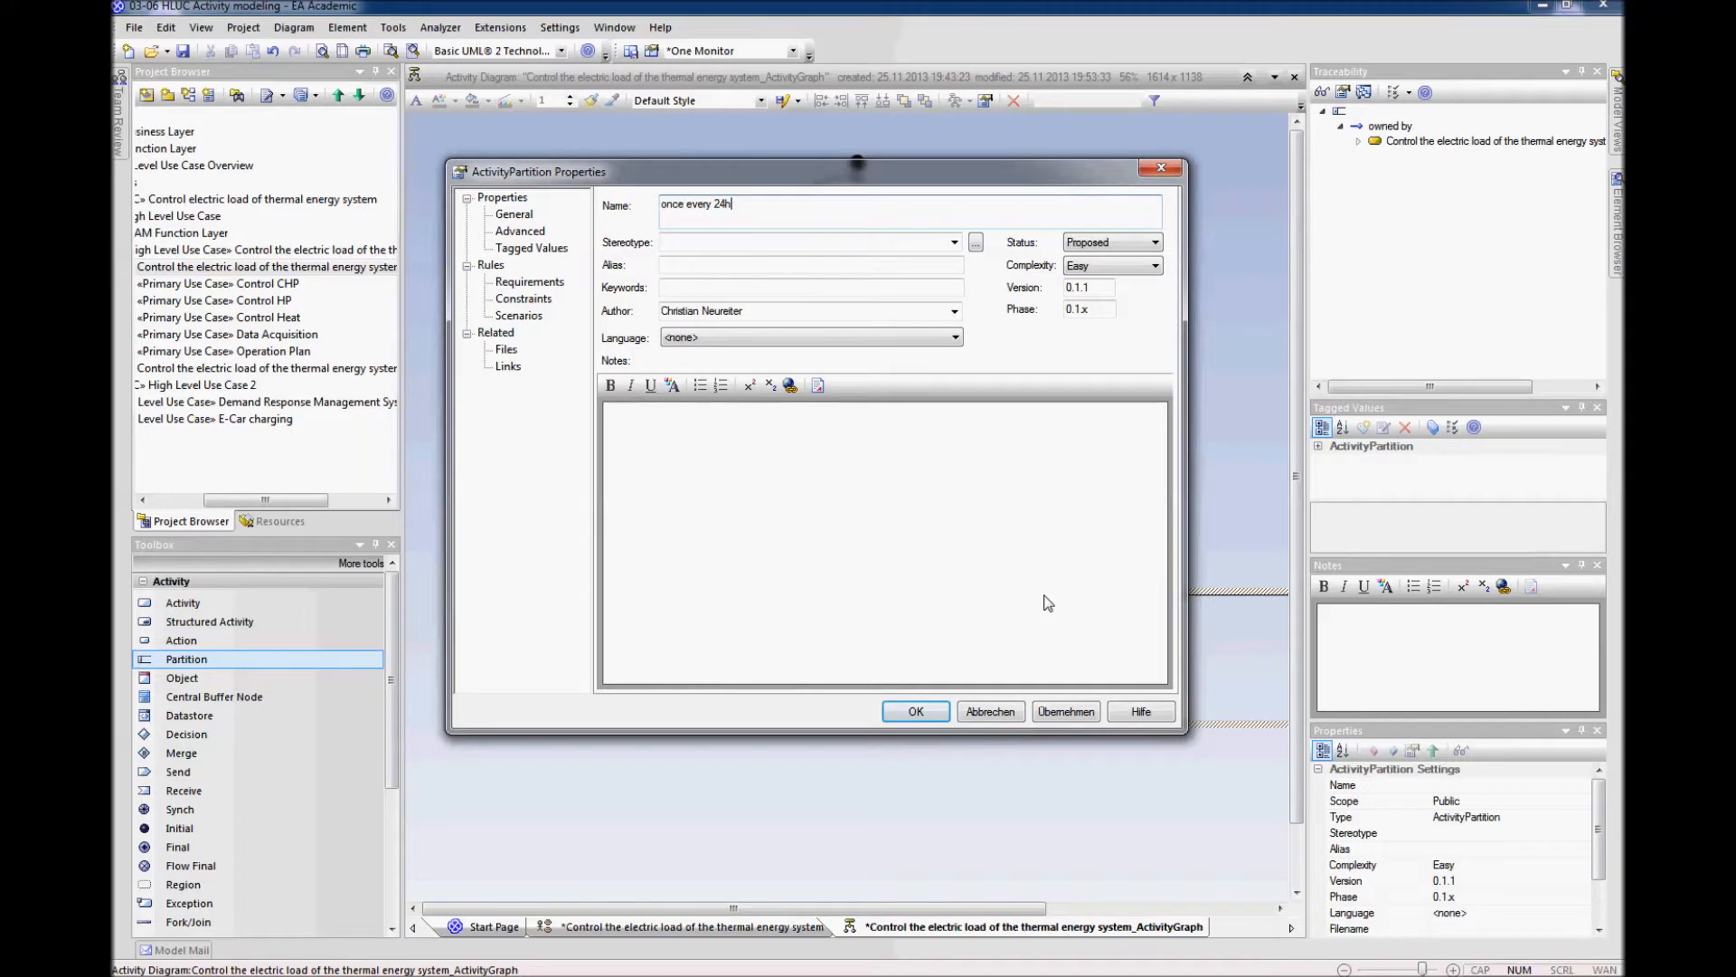
key("Return")
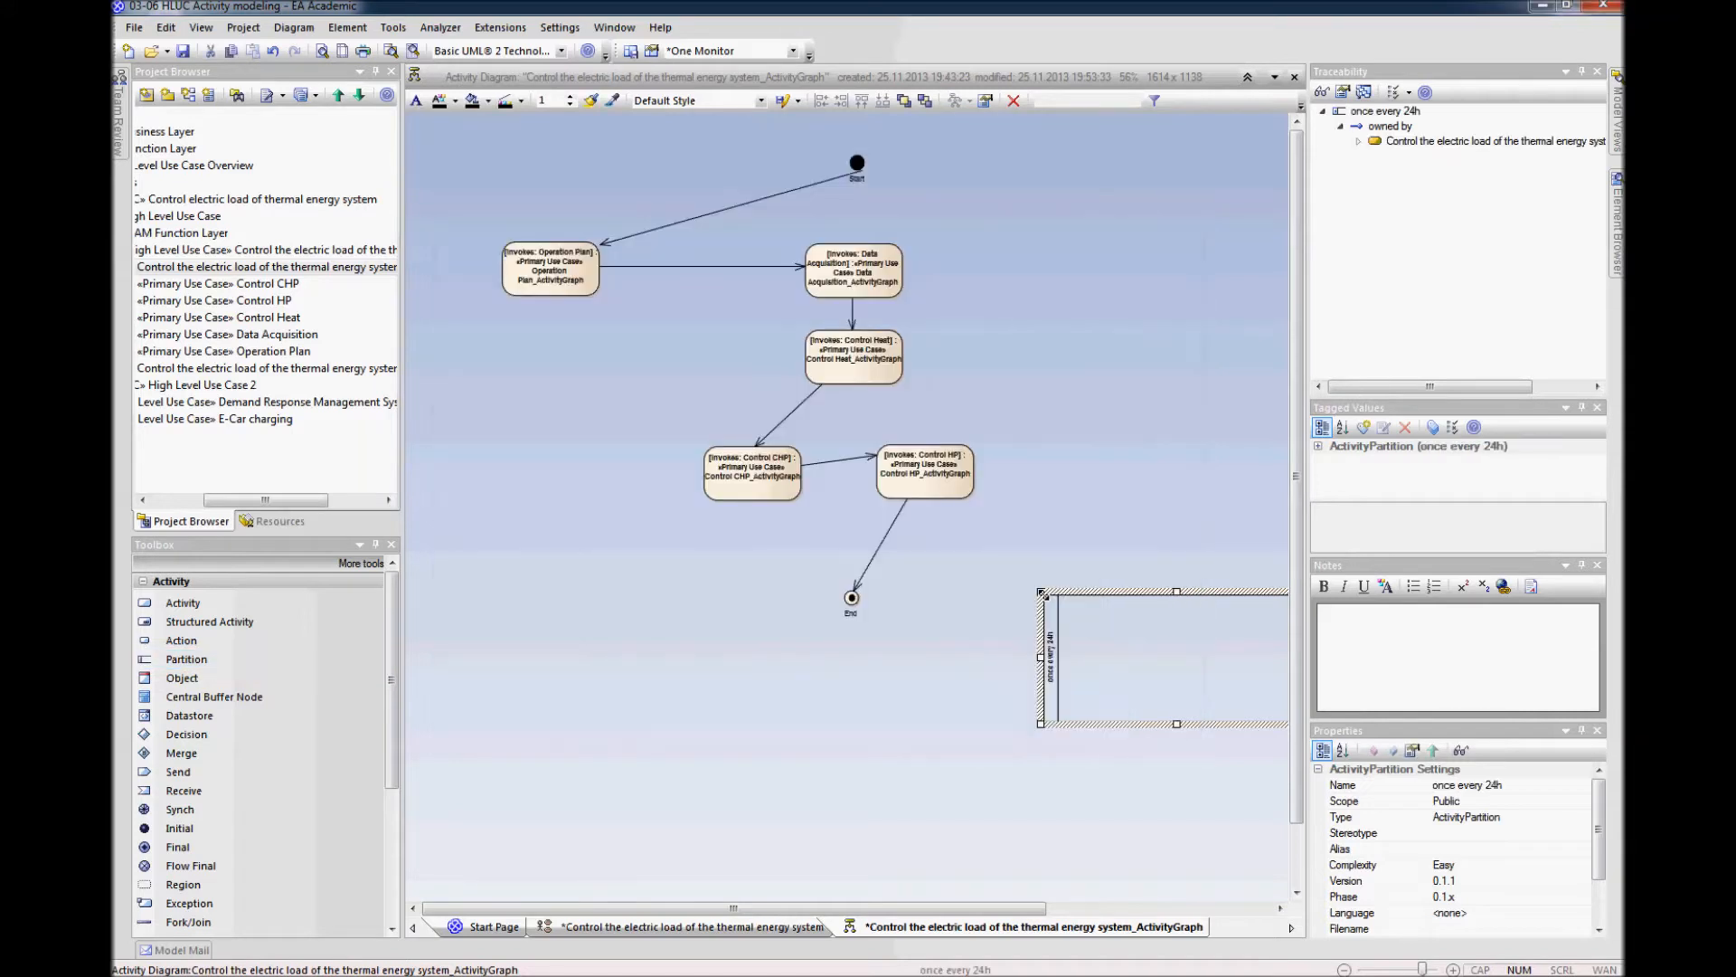
left_click_drag(1083, 656, 1083, 566)
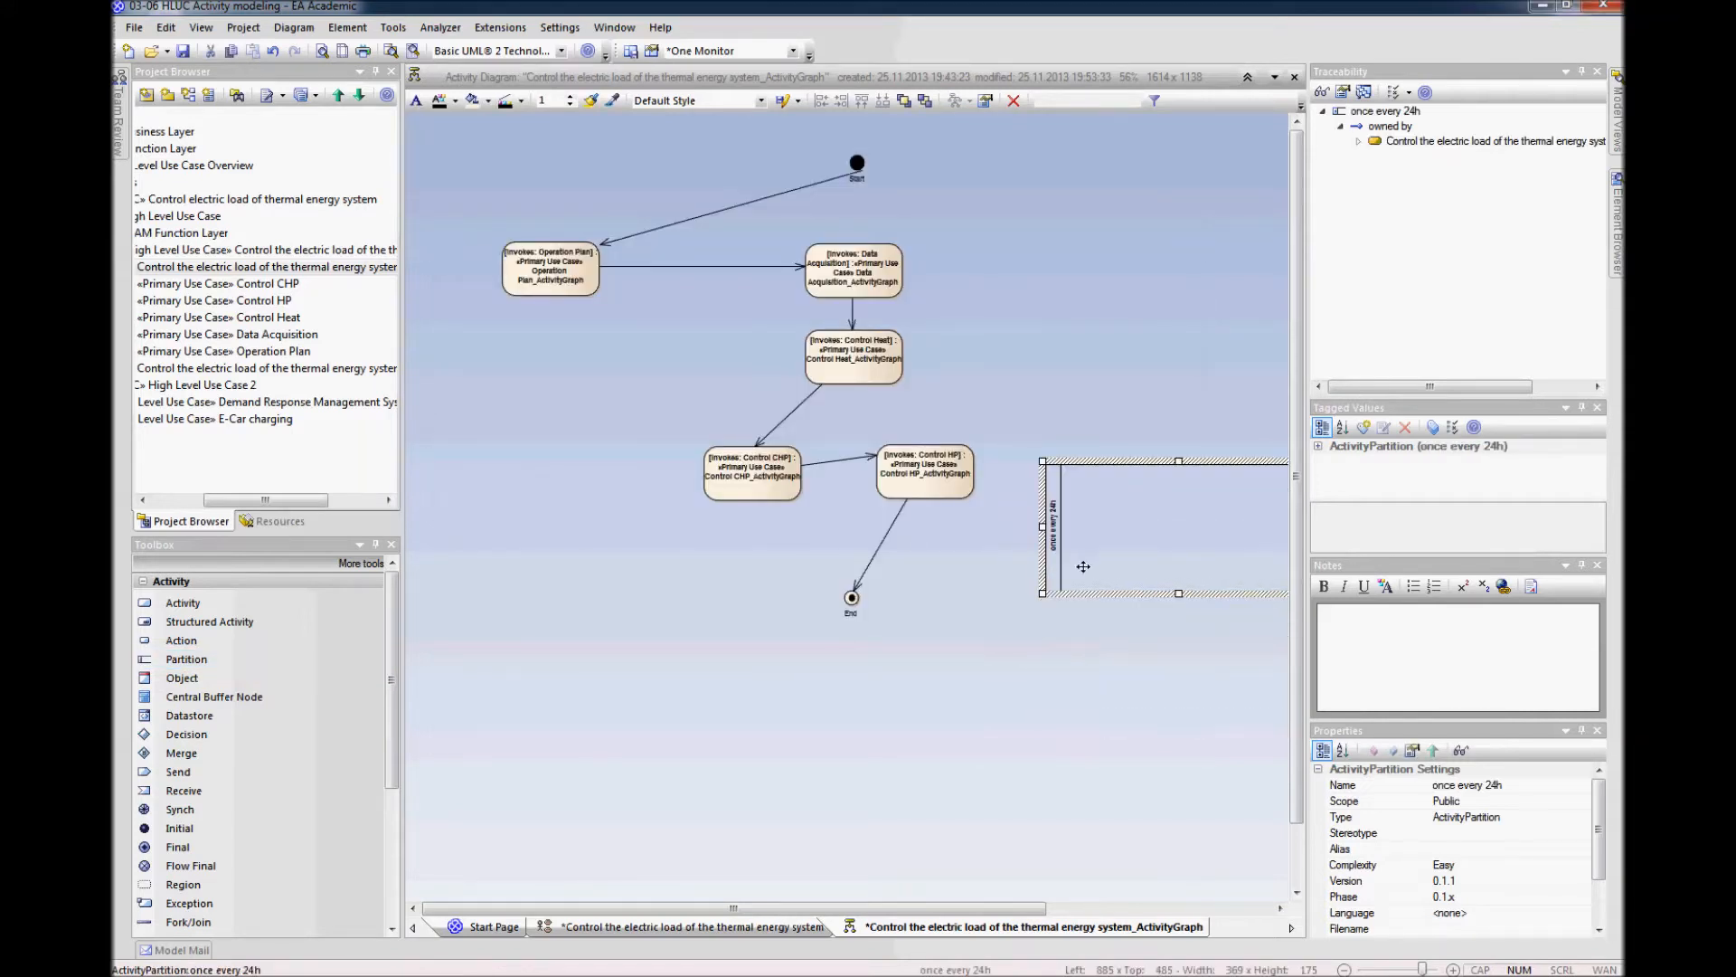
Step: Add a second activity partition named "continuous operation" directly beneath the "once every 24h" partition
left_click(1077, 691)
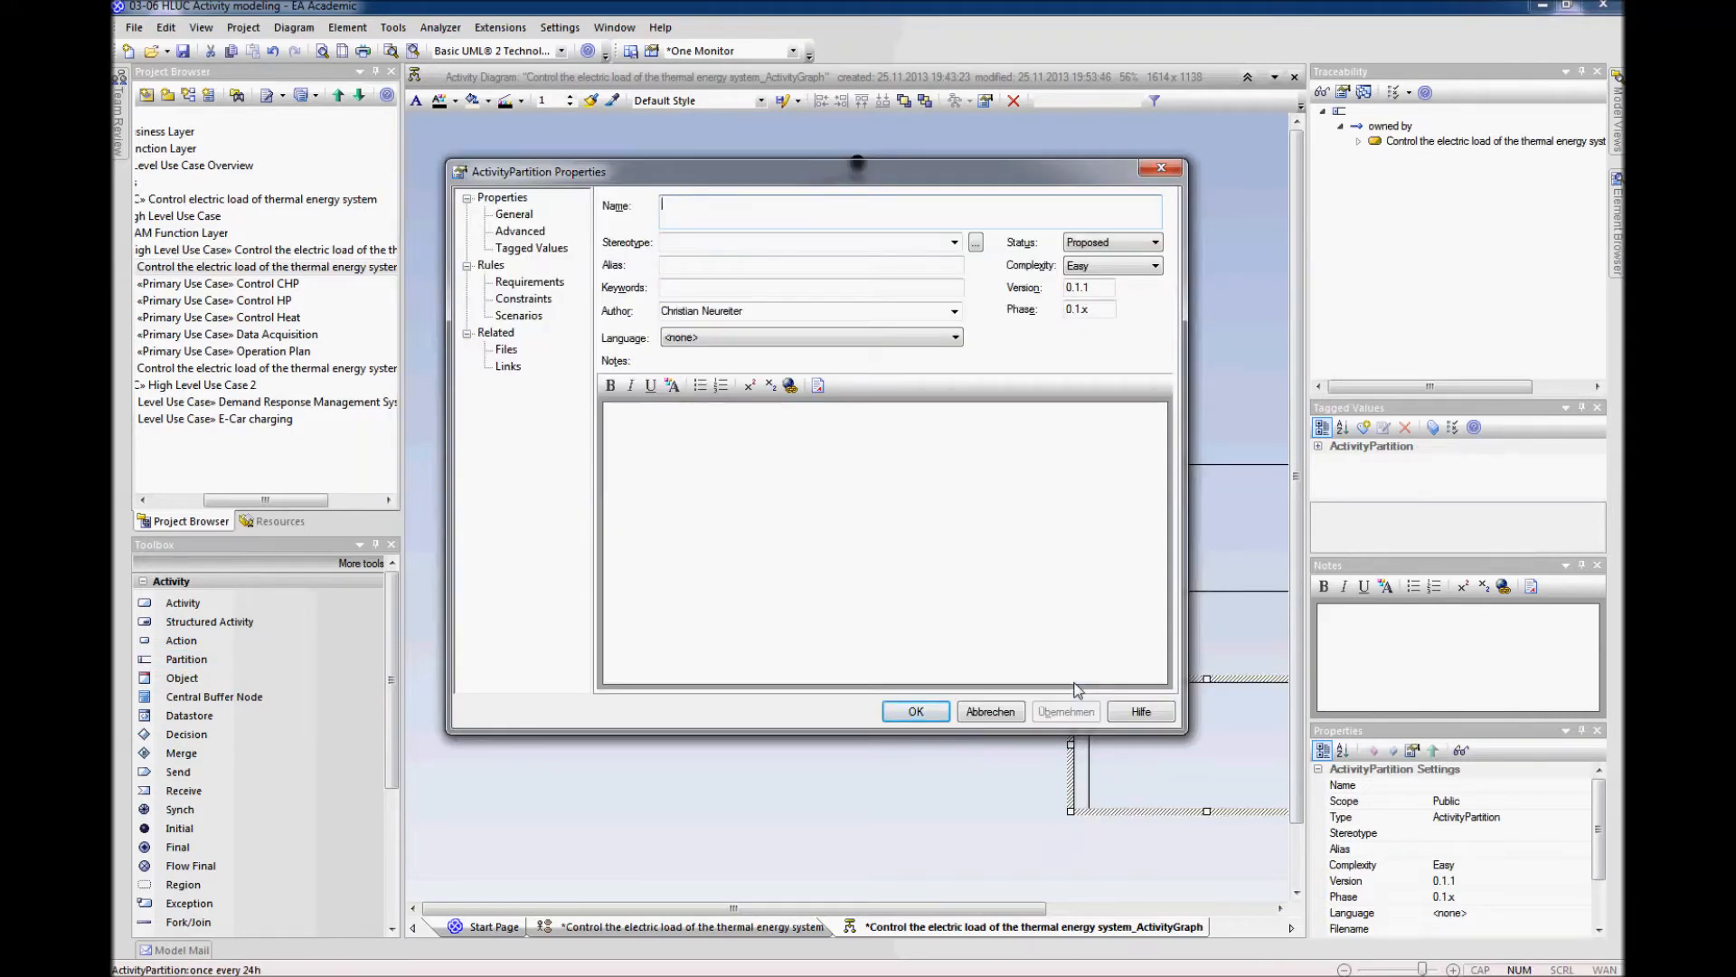
type("continuous operation")
key("Return")
left_click_drag(1112, 753, 1092, 696)
Step: Set the default background color of all five invoked activities to light blue
left_click(985, 360)
left_click_drag(1003, 252, 990, 338)
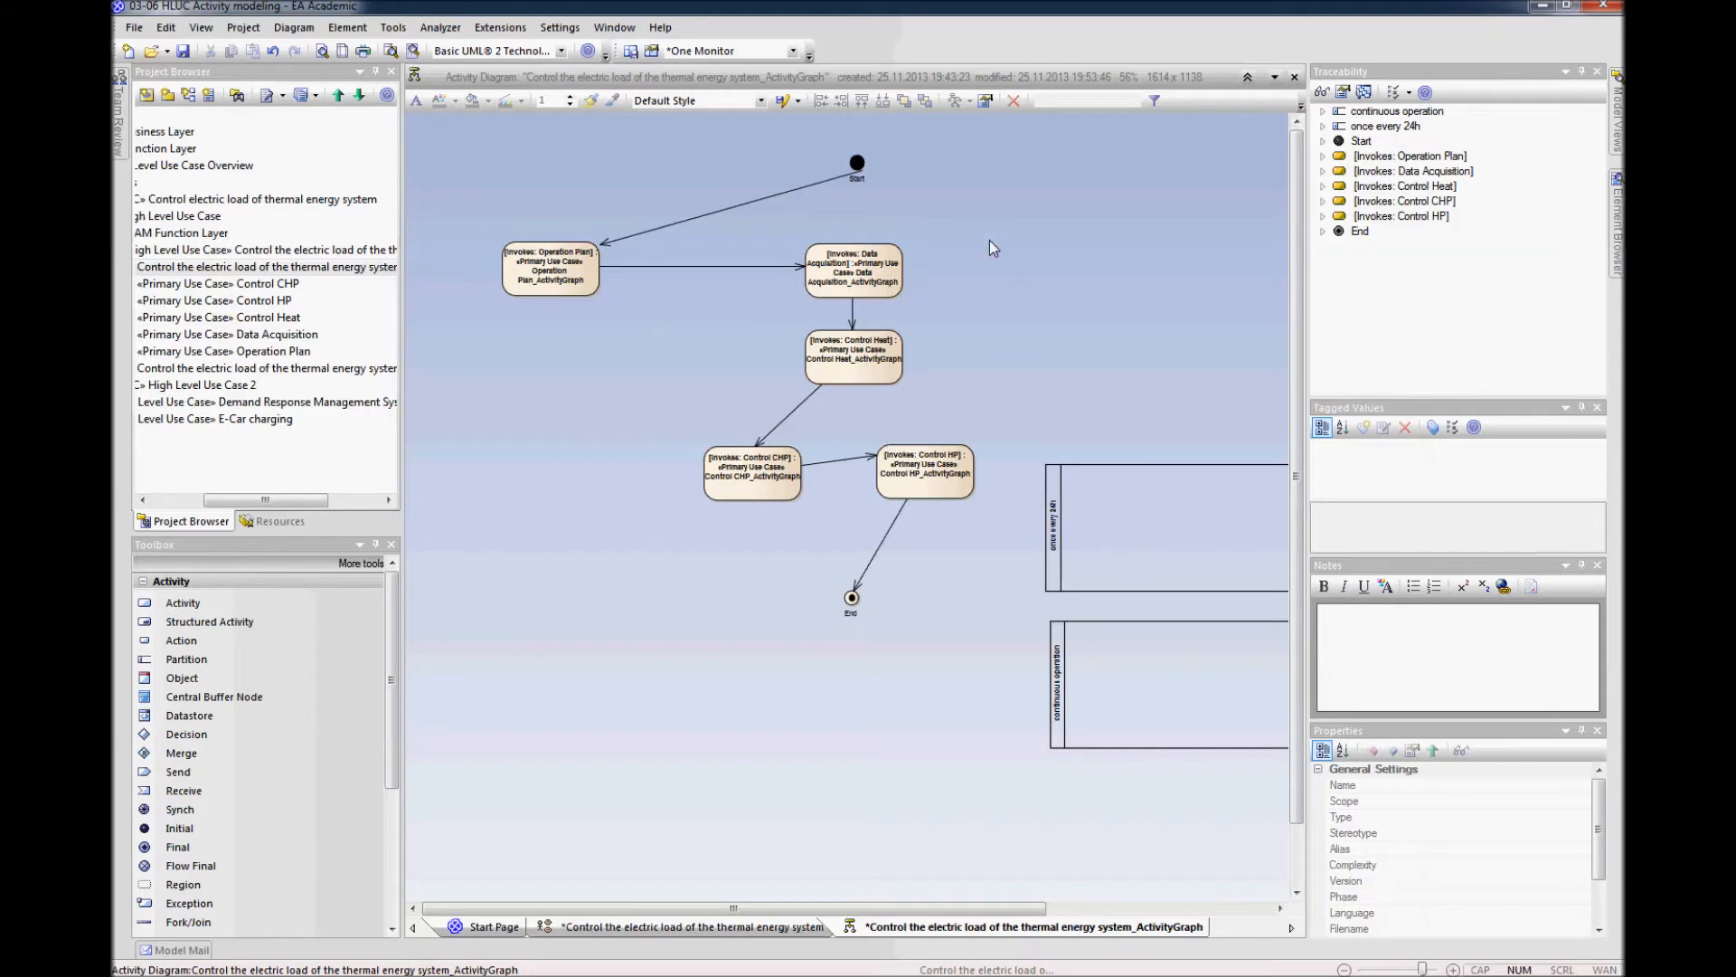
left_click_drag(995, 234, 492, 492)
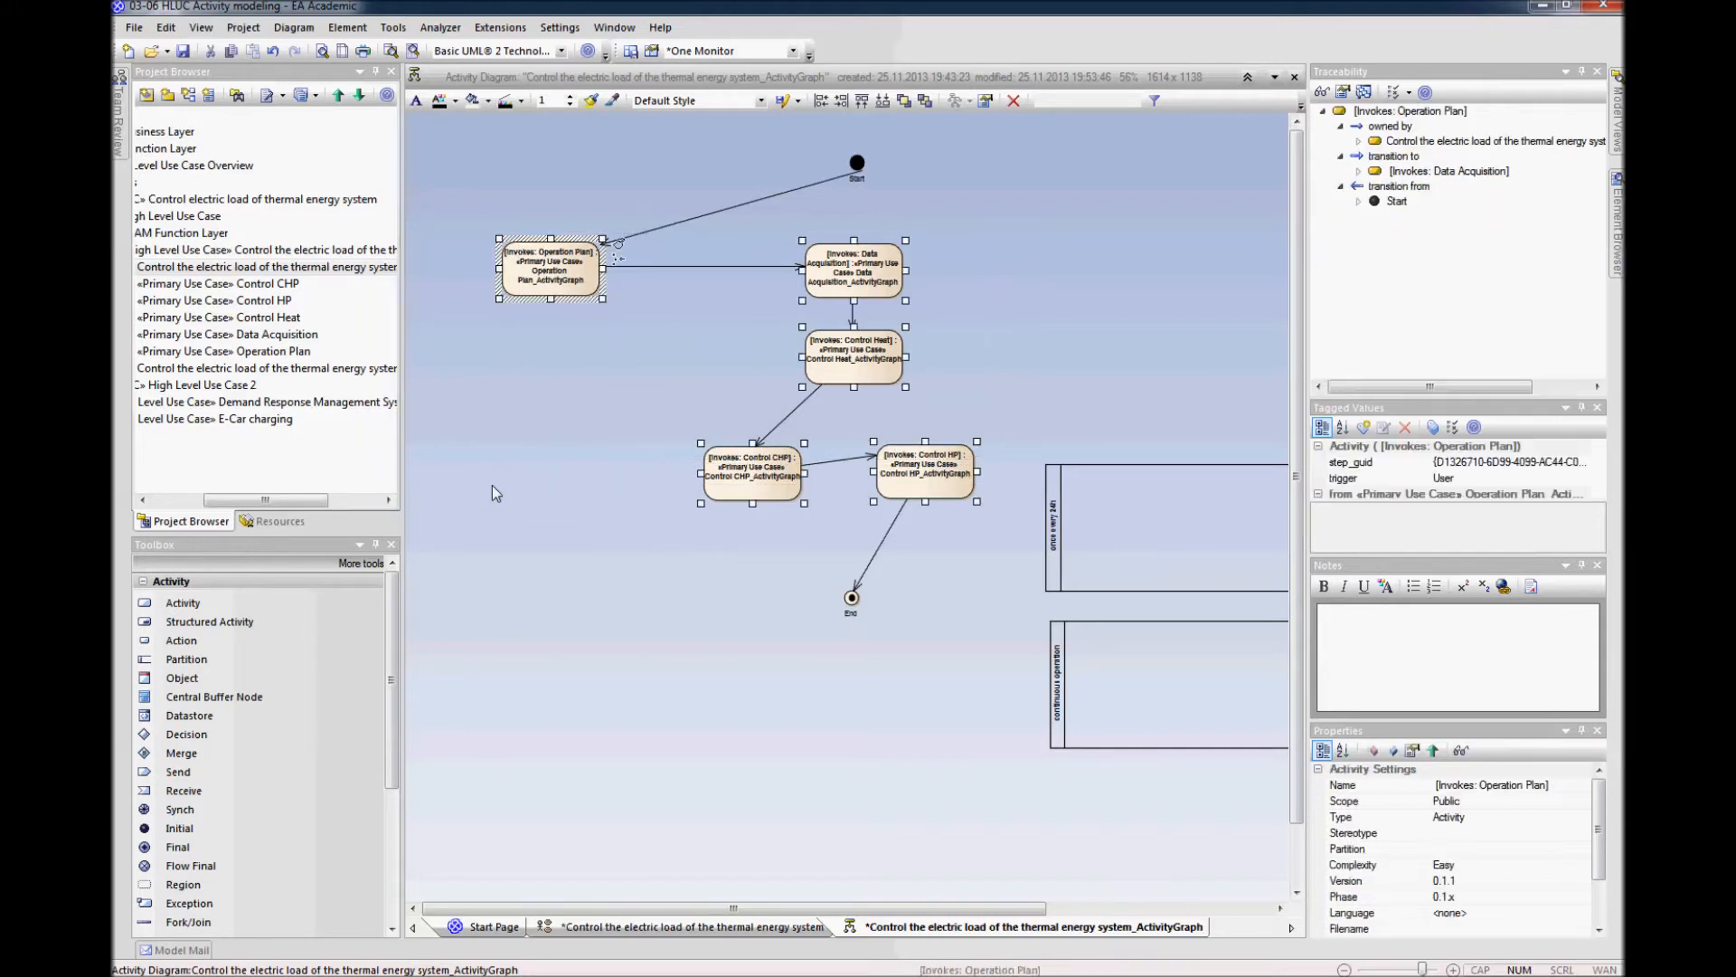
key("ctrl+shift+e")
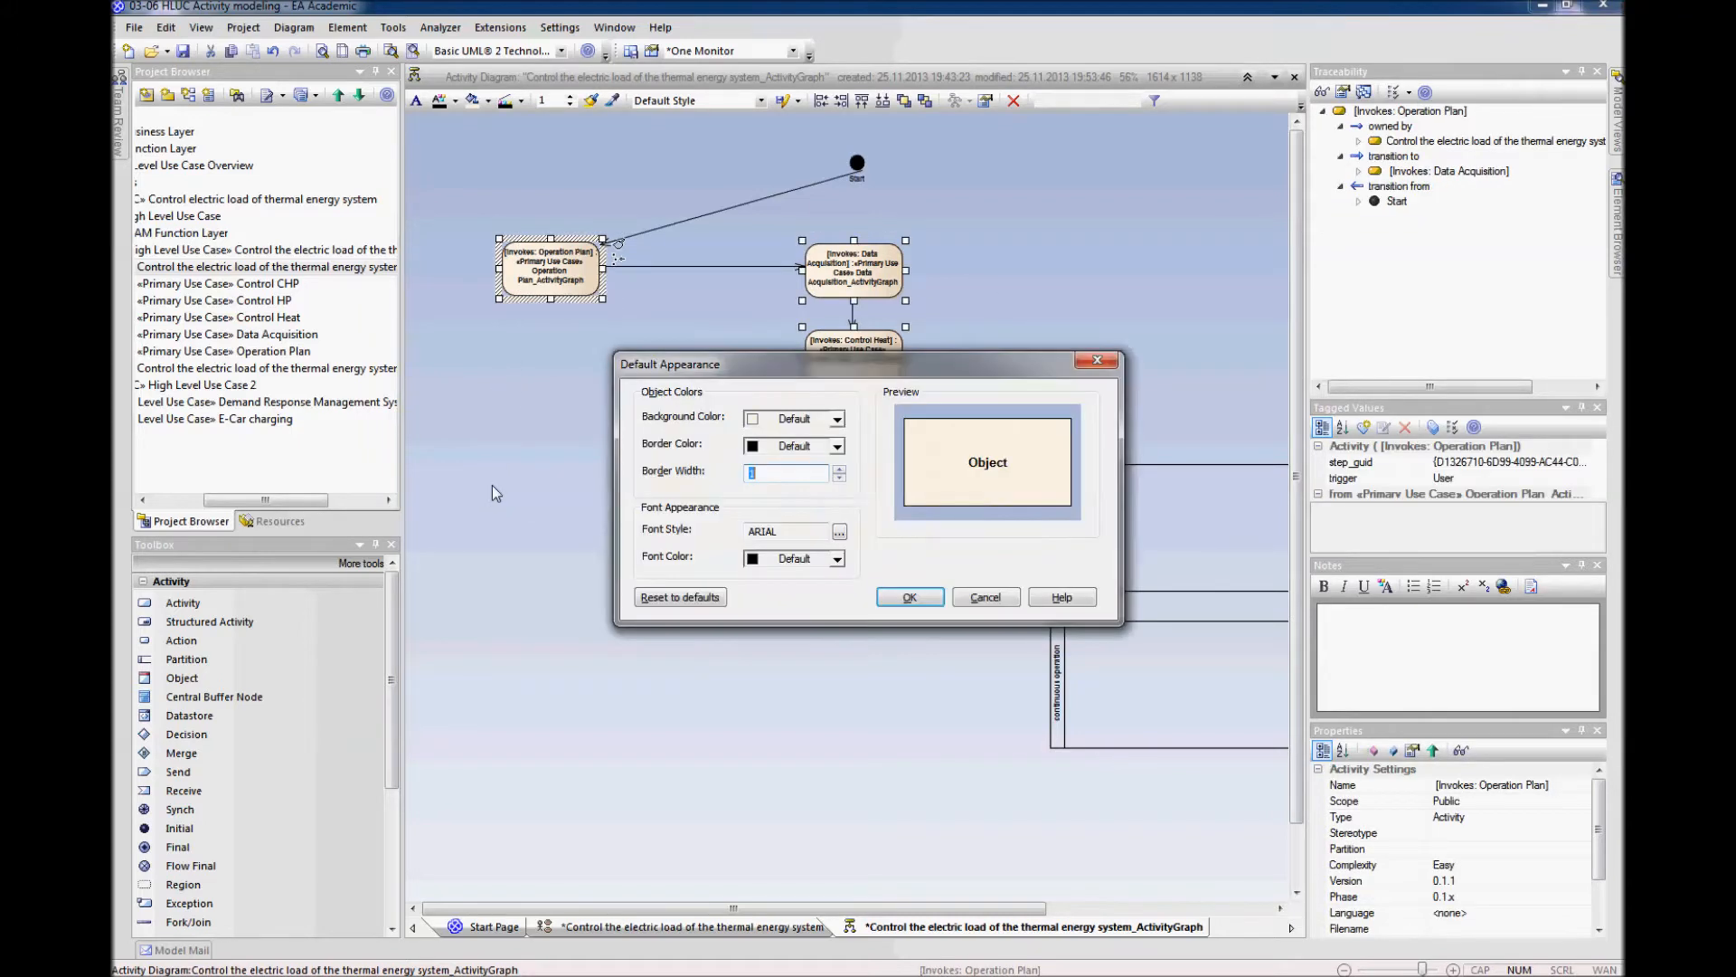
left_click(839, 422)
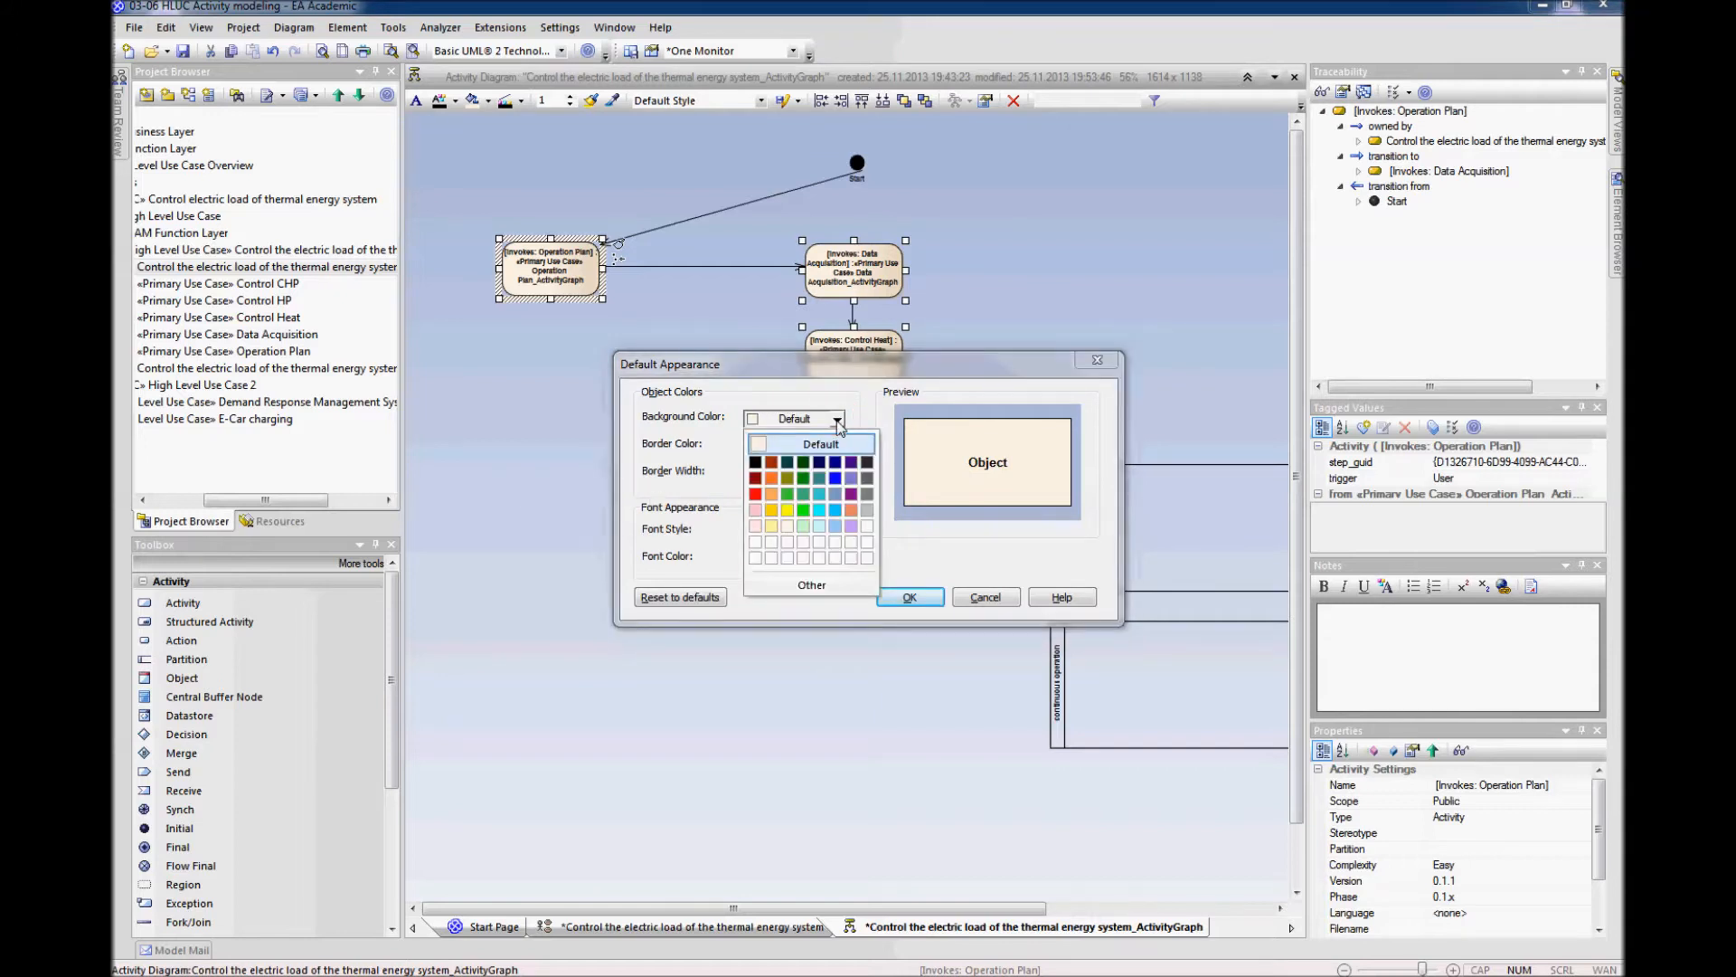
left_click(839, 523)
left_click(910, 596)
left_click(842, 676)
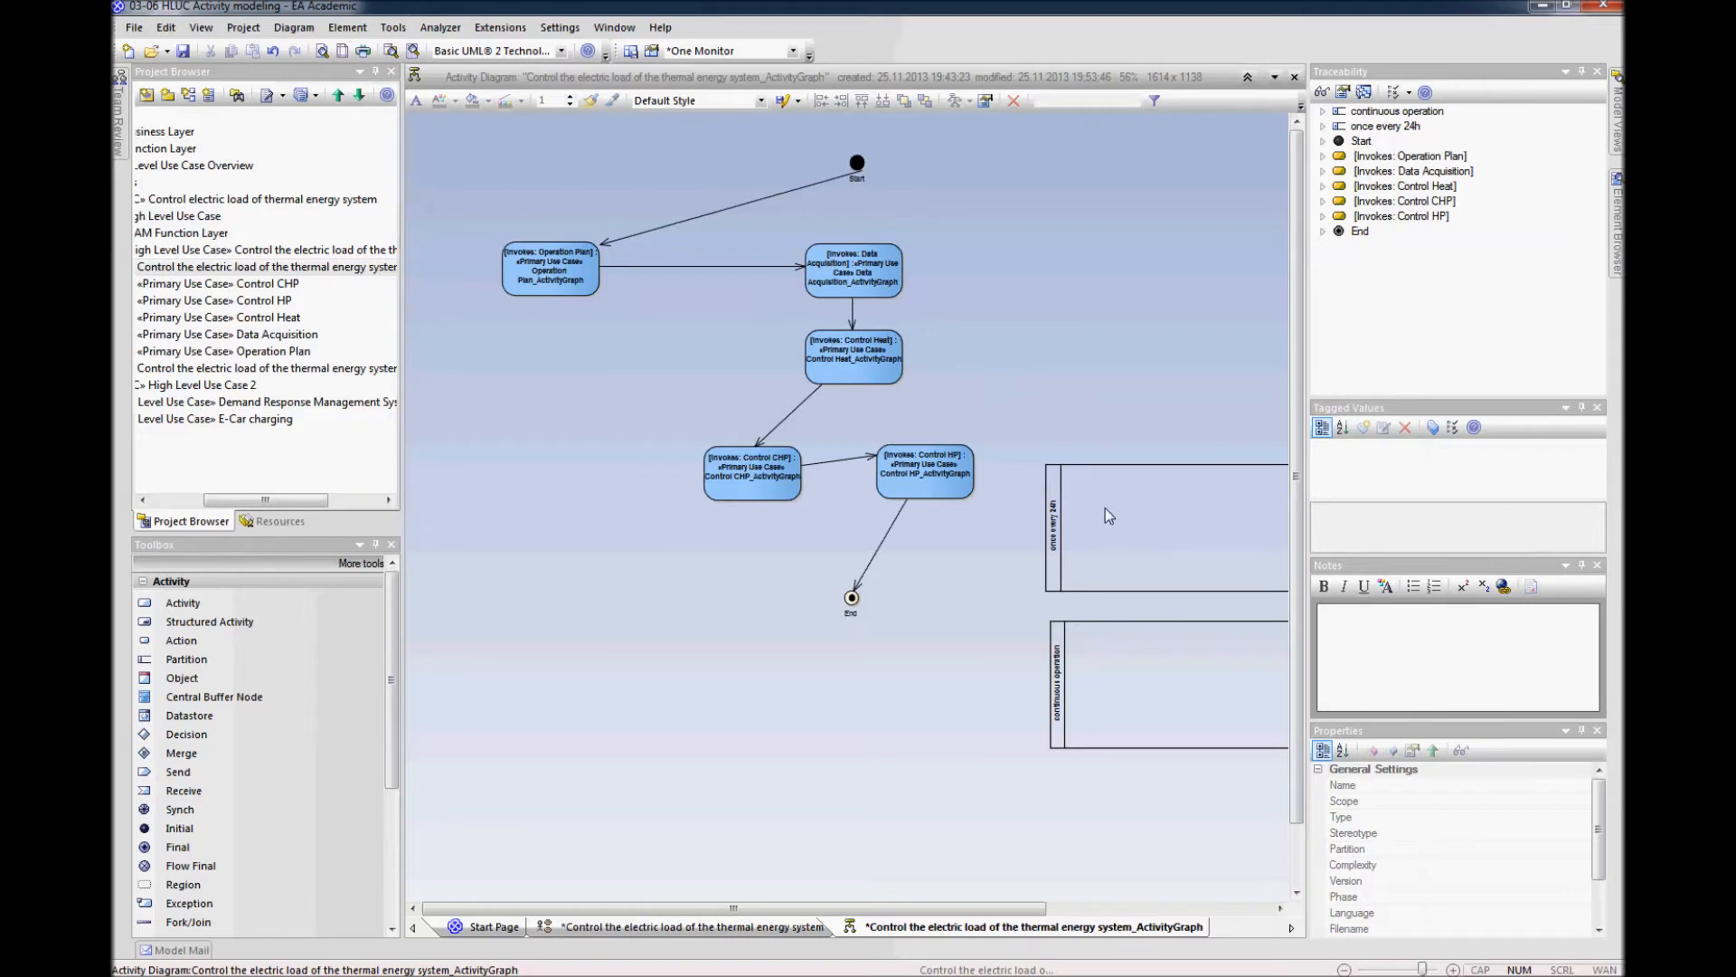
Step: Move the "once every 24h" partition below the Operation Plan activity and switch it to vertical orientation
left_click_drag(1110, 523, 542, 605)
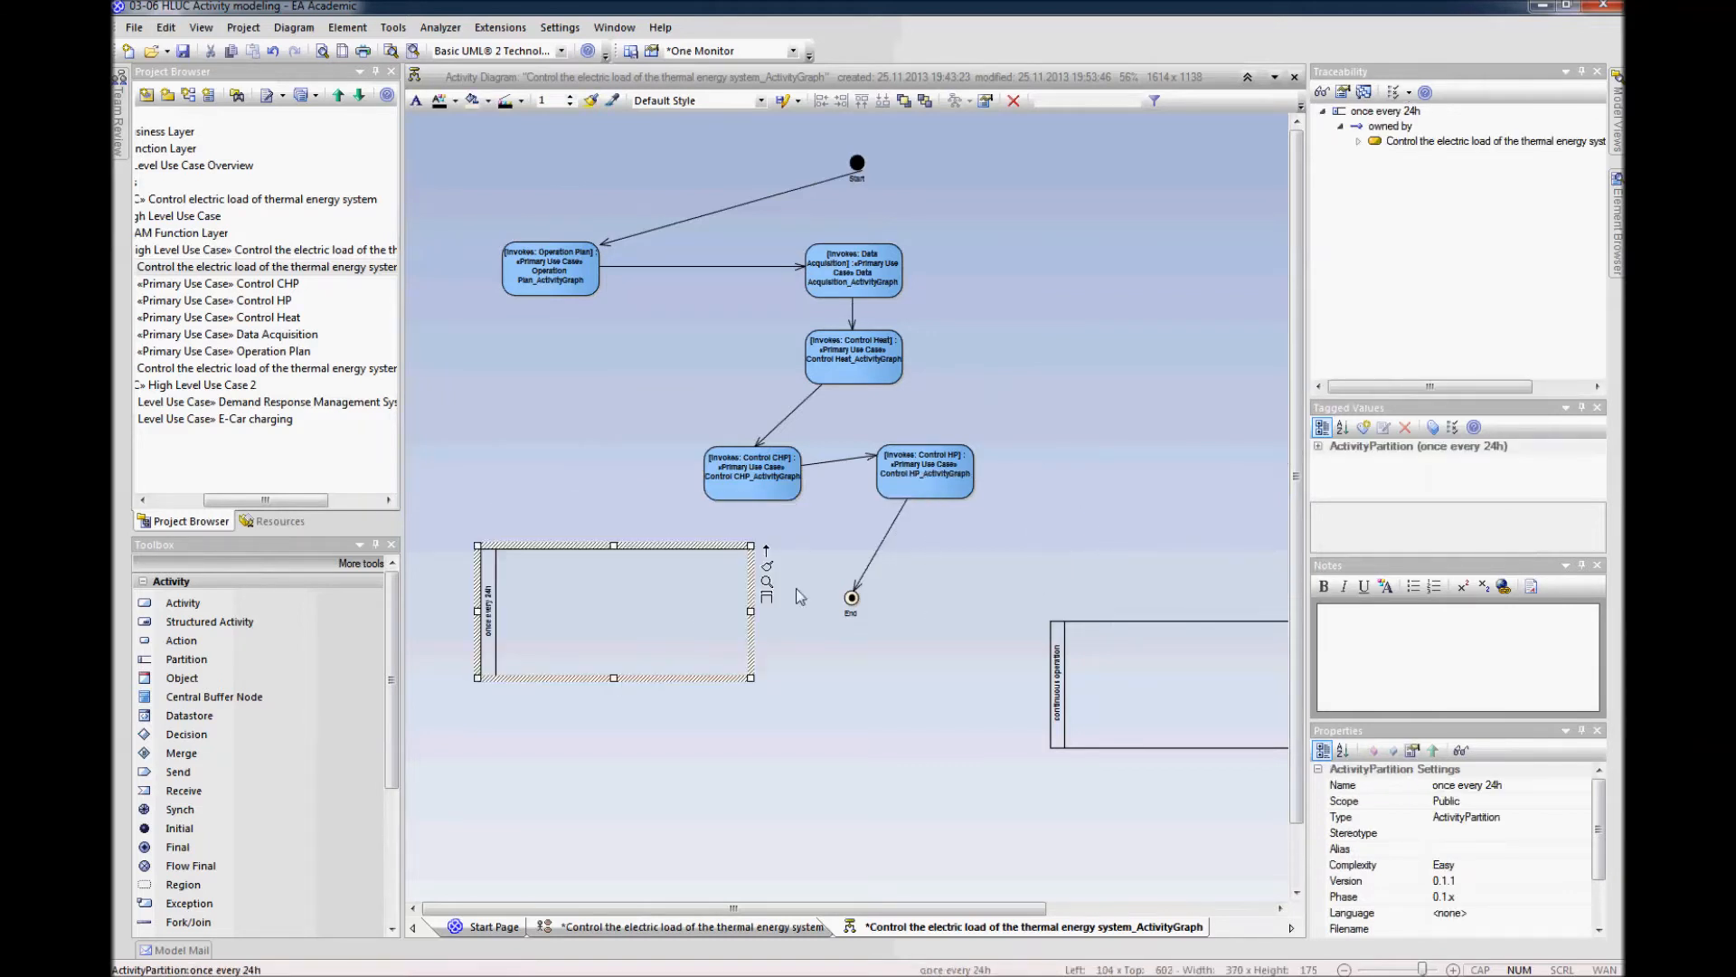
left_click(767, 597)
left_click(629, 649)
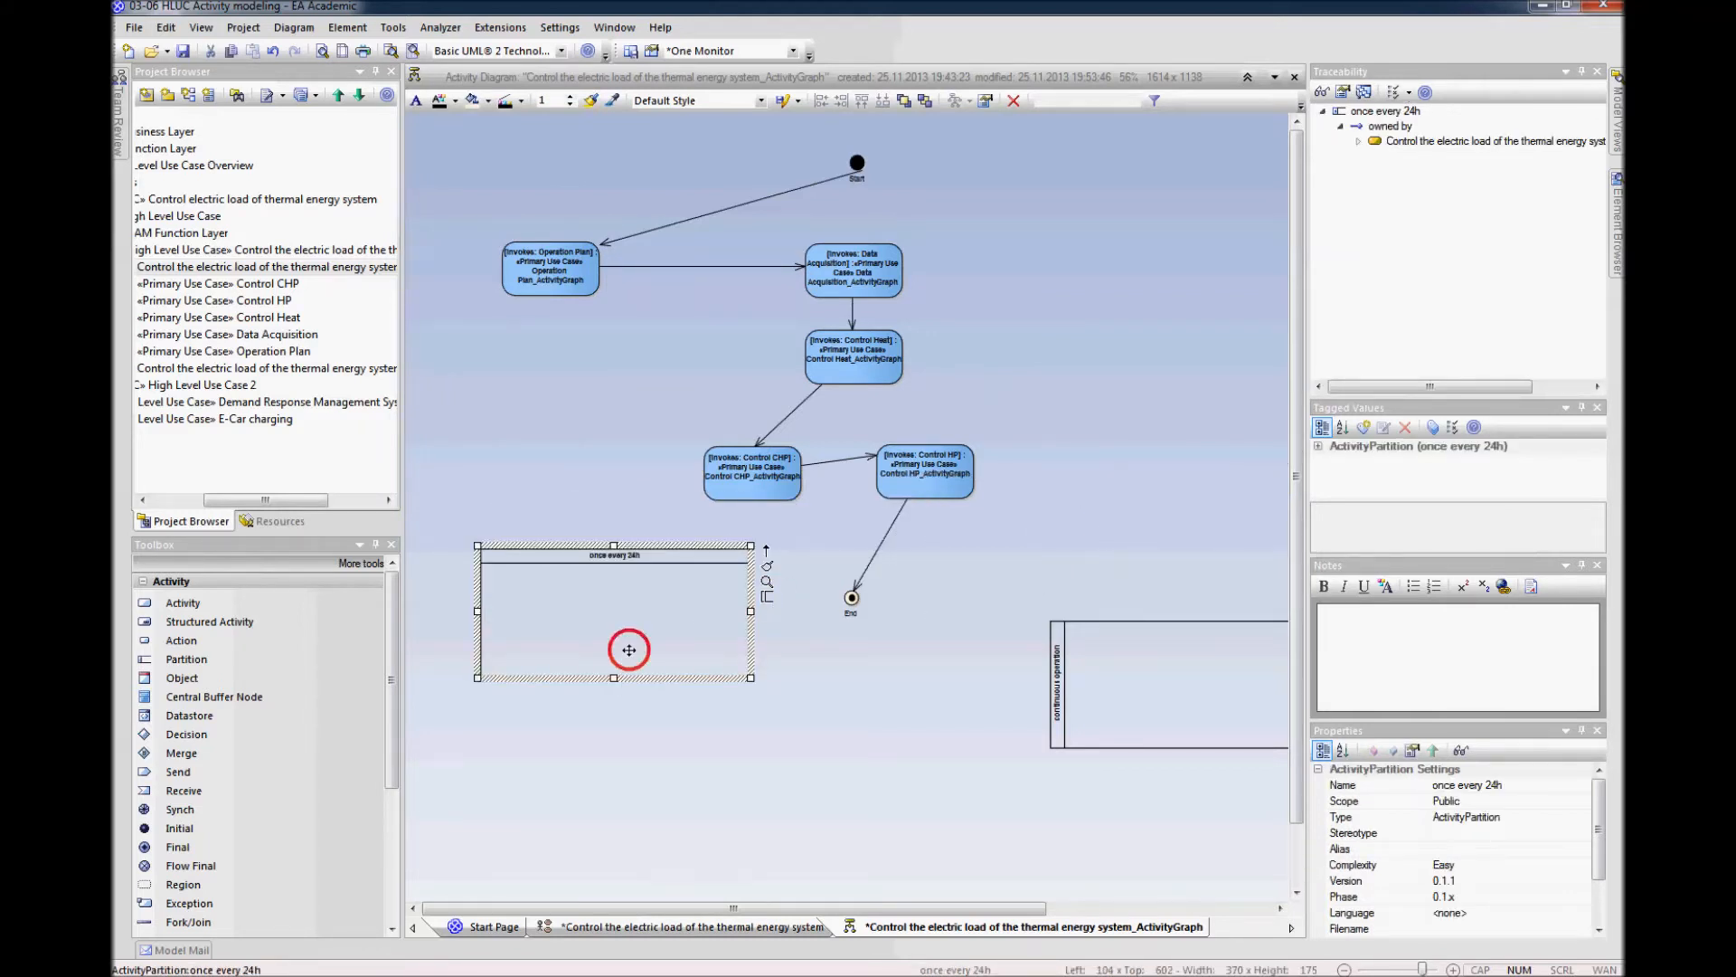
Step: Resize the "once every 24h" partition into a tall lane enclosing the Operation Plan activity
left_click_drag(743, 677, 556, 652)
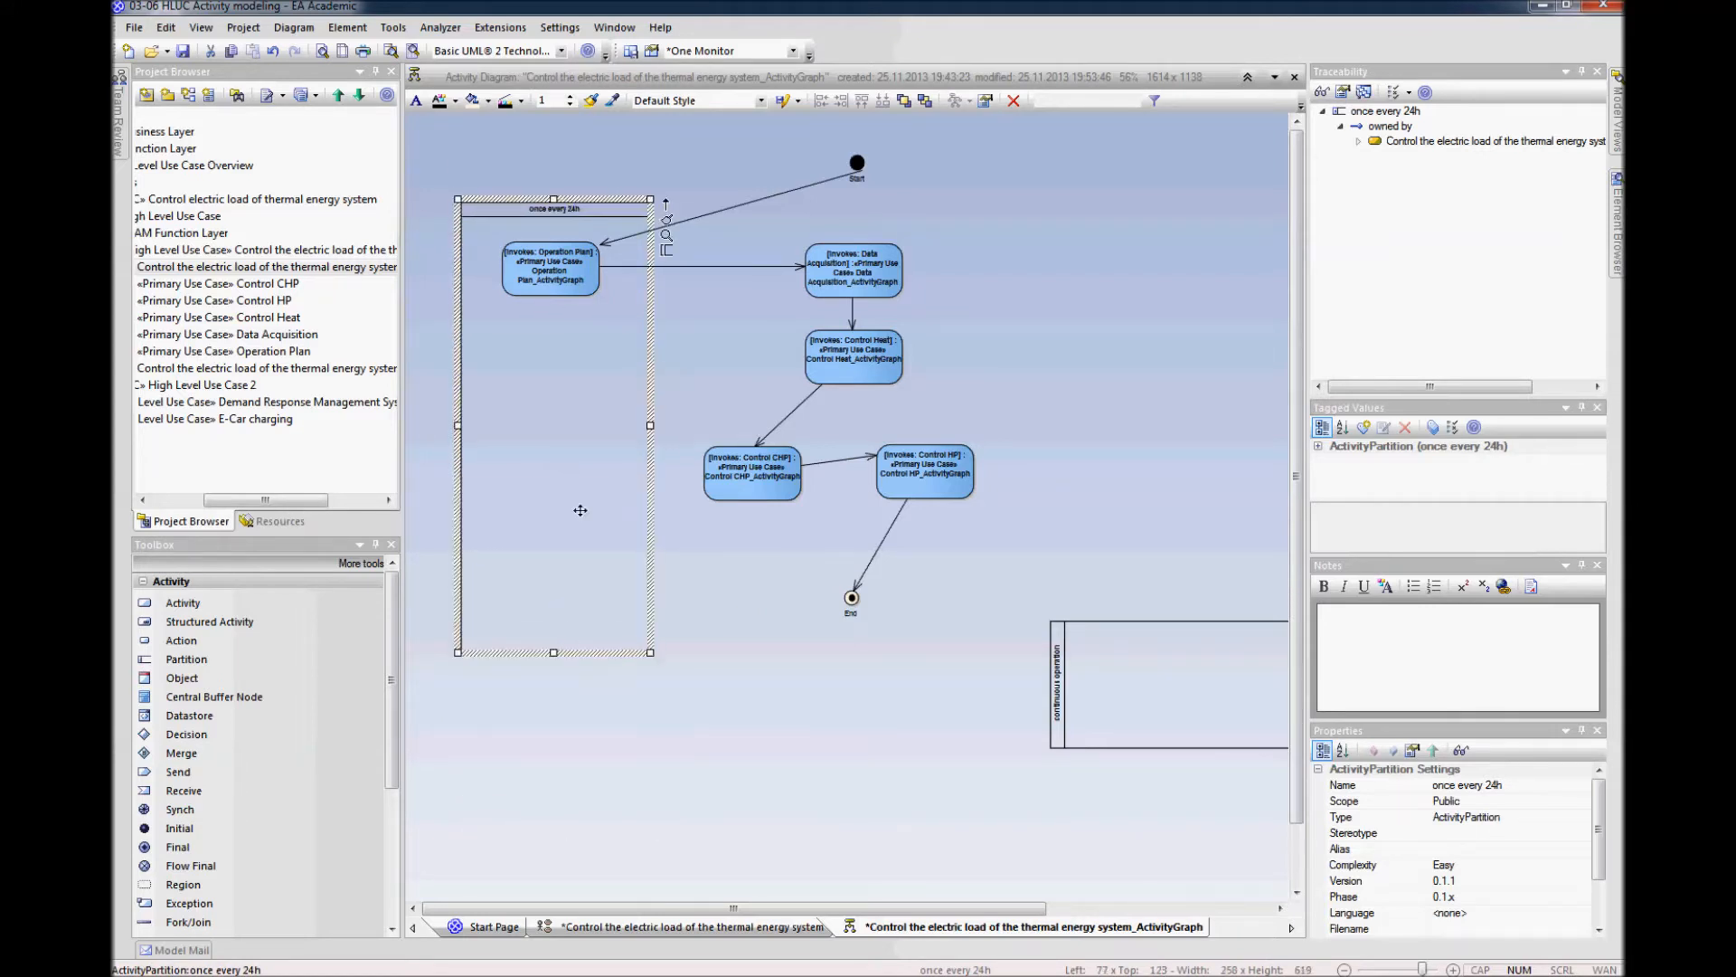
left_click_drag(647, 425, 664, 425)
Step: Switch the "continuous operation" partition to vertical orientation and fit it beside "once every 24h" around the remaining four activities
left_click_drag(1103, 679, 771, 721)
left_click(1090, 706)
left_click(959, 714)
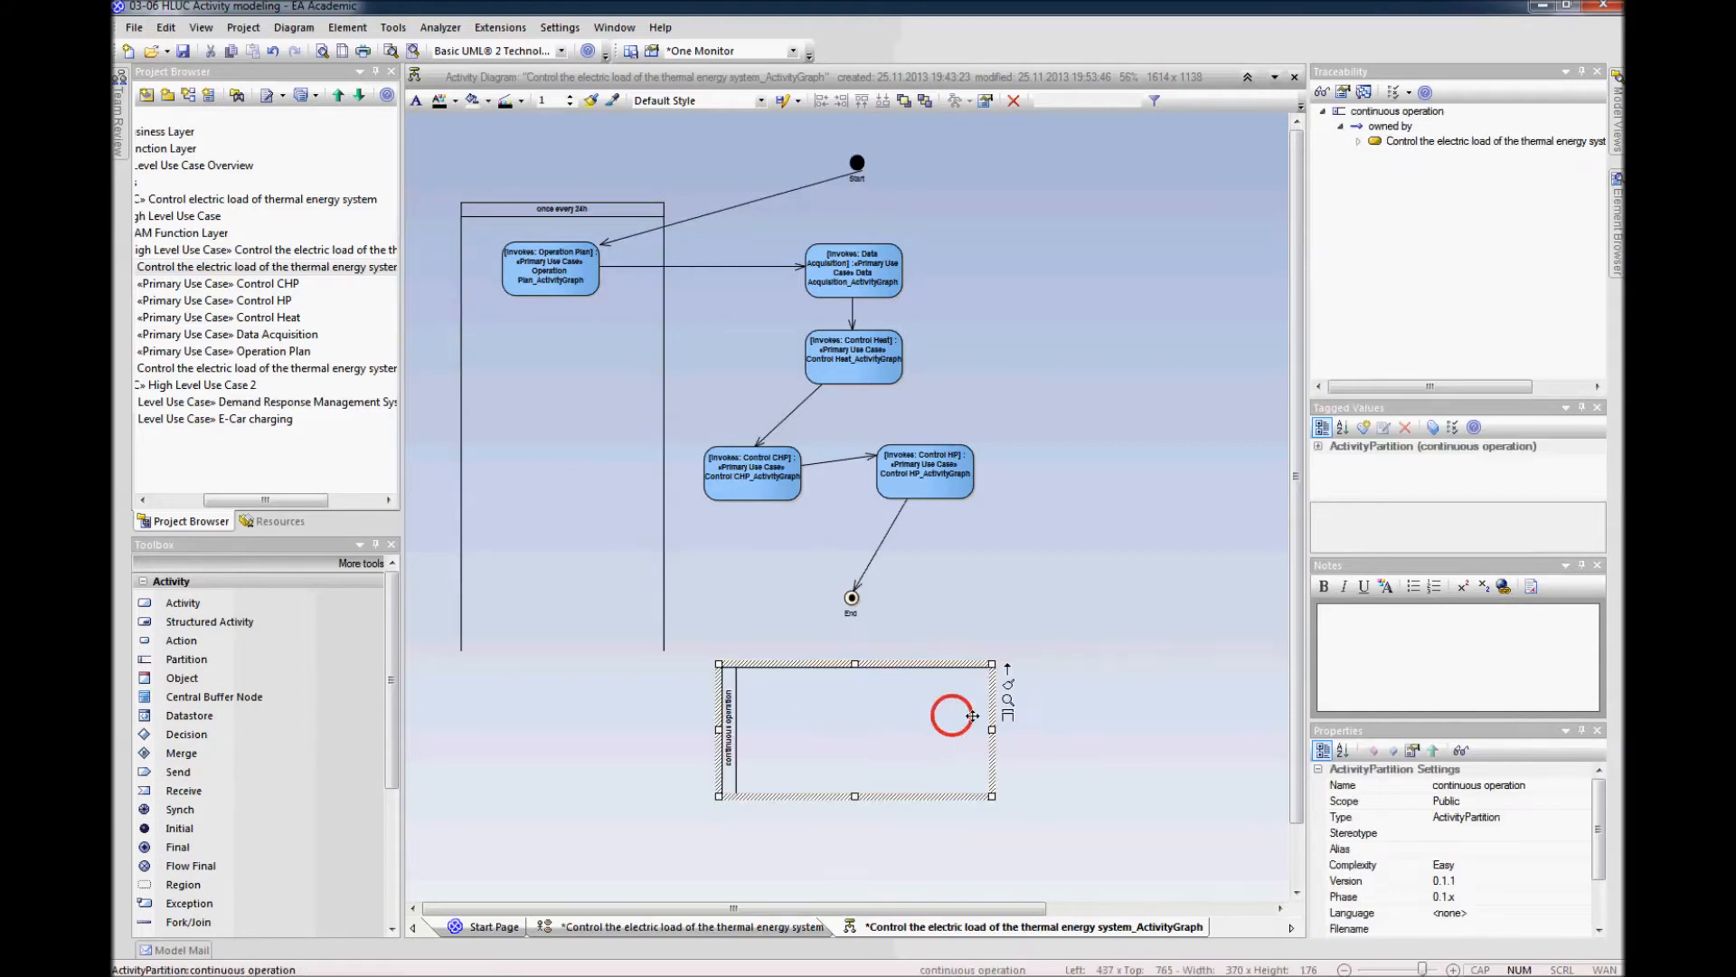
left_click(1007, 714)
left_click_drag(919, 729, 1071, 741)
left_click(1255, 630)
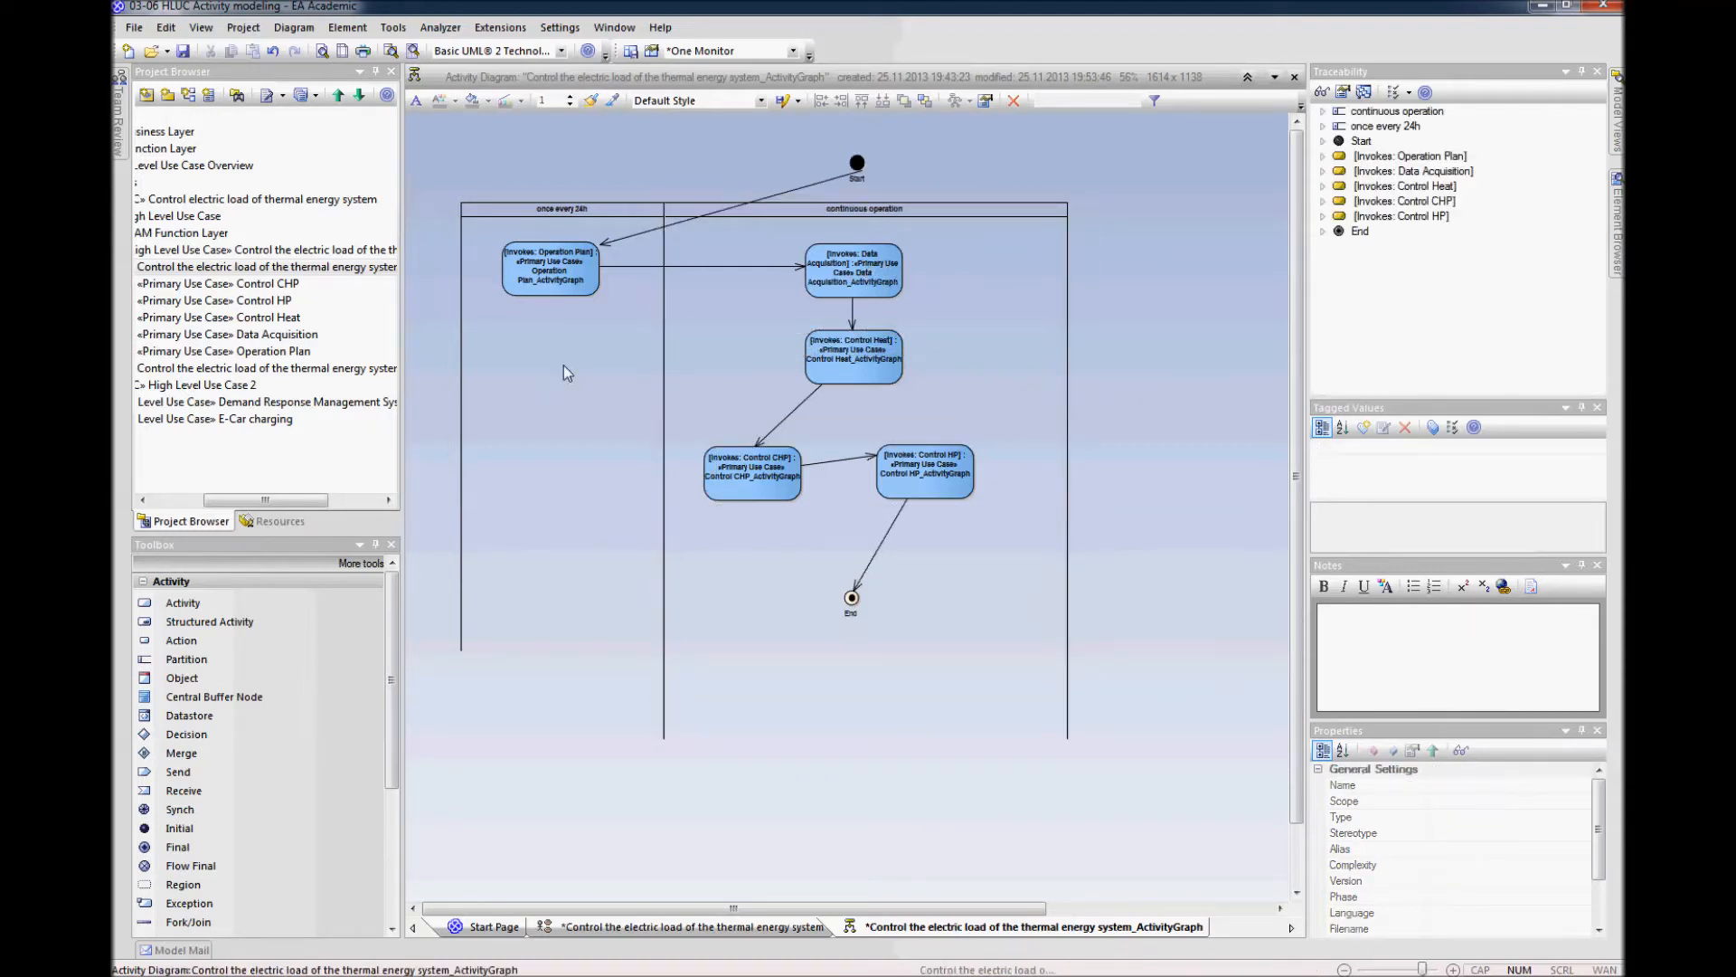
Step: Extend the "once every 24h" partition downward to the same bottom edge as "continuous operation"
left_click(568, 372)
left_click_drag(563, 653, 563, 742)
left_click(775, 825)
Step: Lower Operation Plan within its partition and redirect the control flow from Start to Data Acquisition
left_click_drag(551, 262, 562, 371)
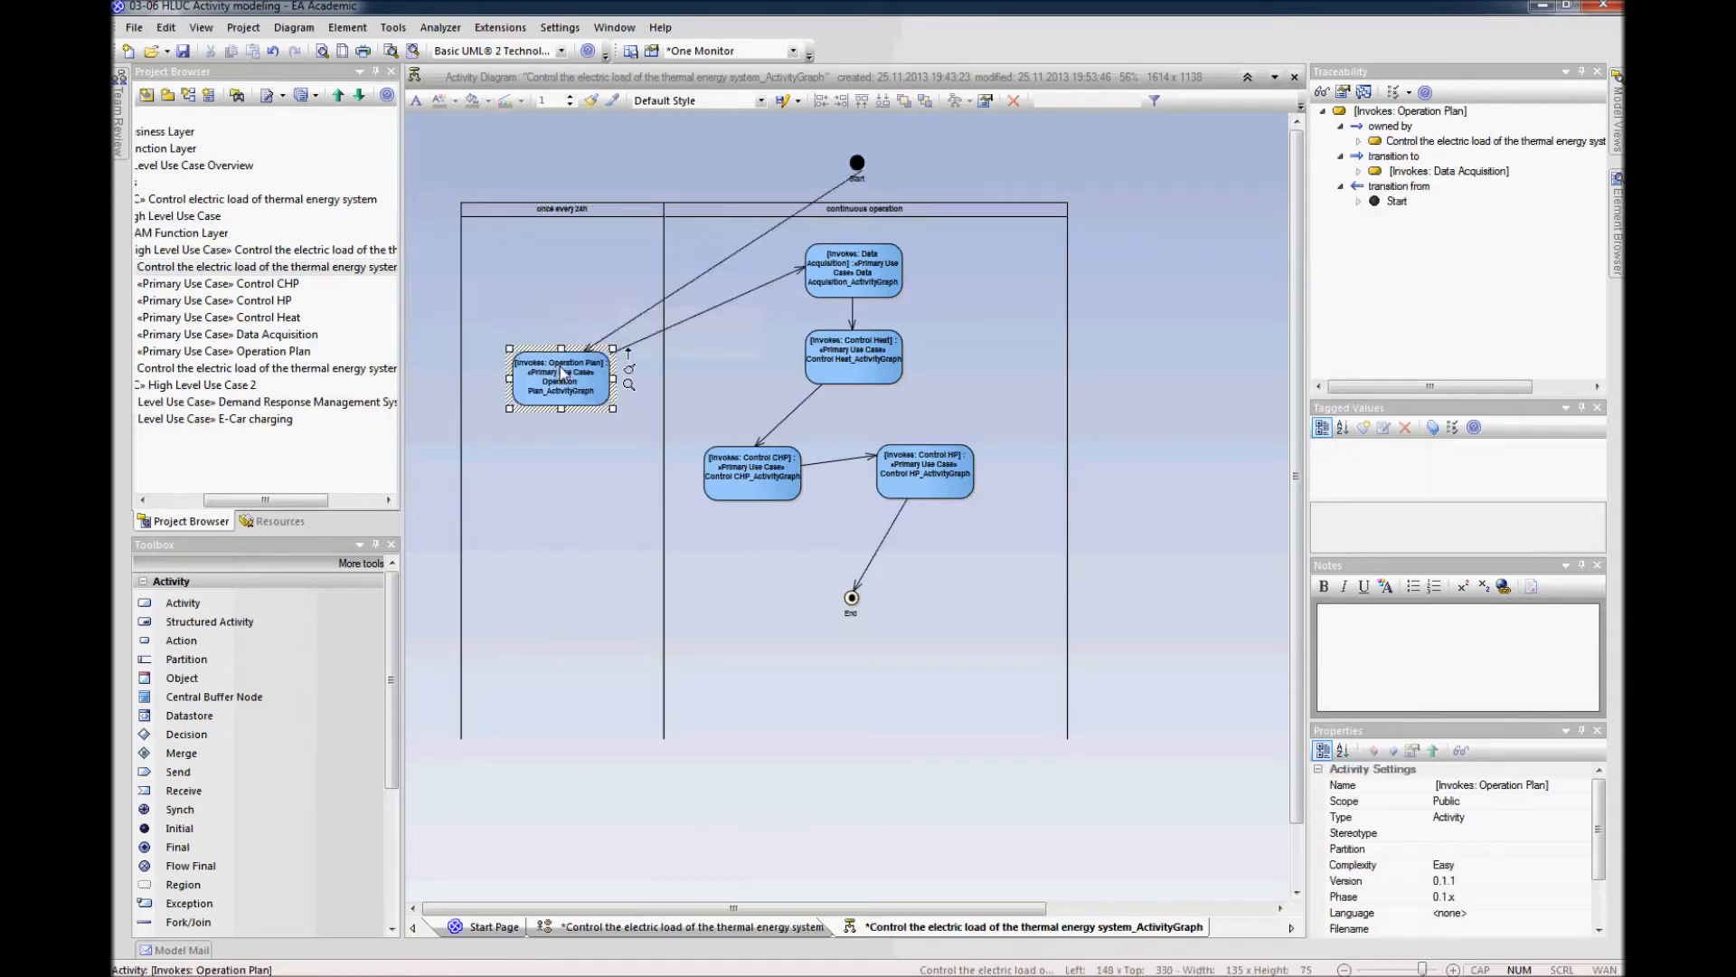
left_click(679, 292)
left_click_drag(865, 263, 863, 262)
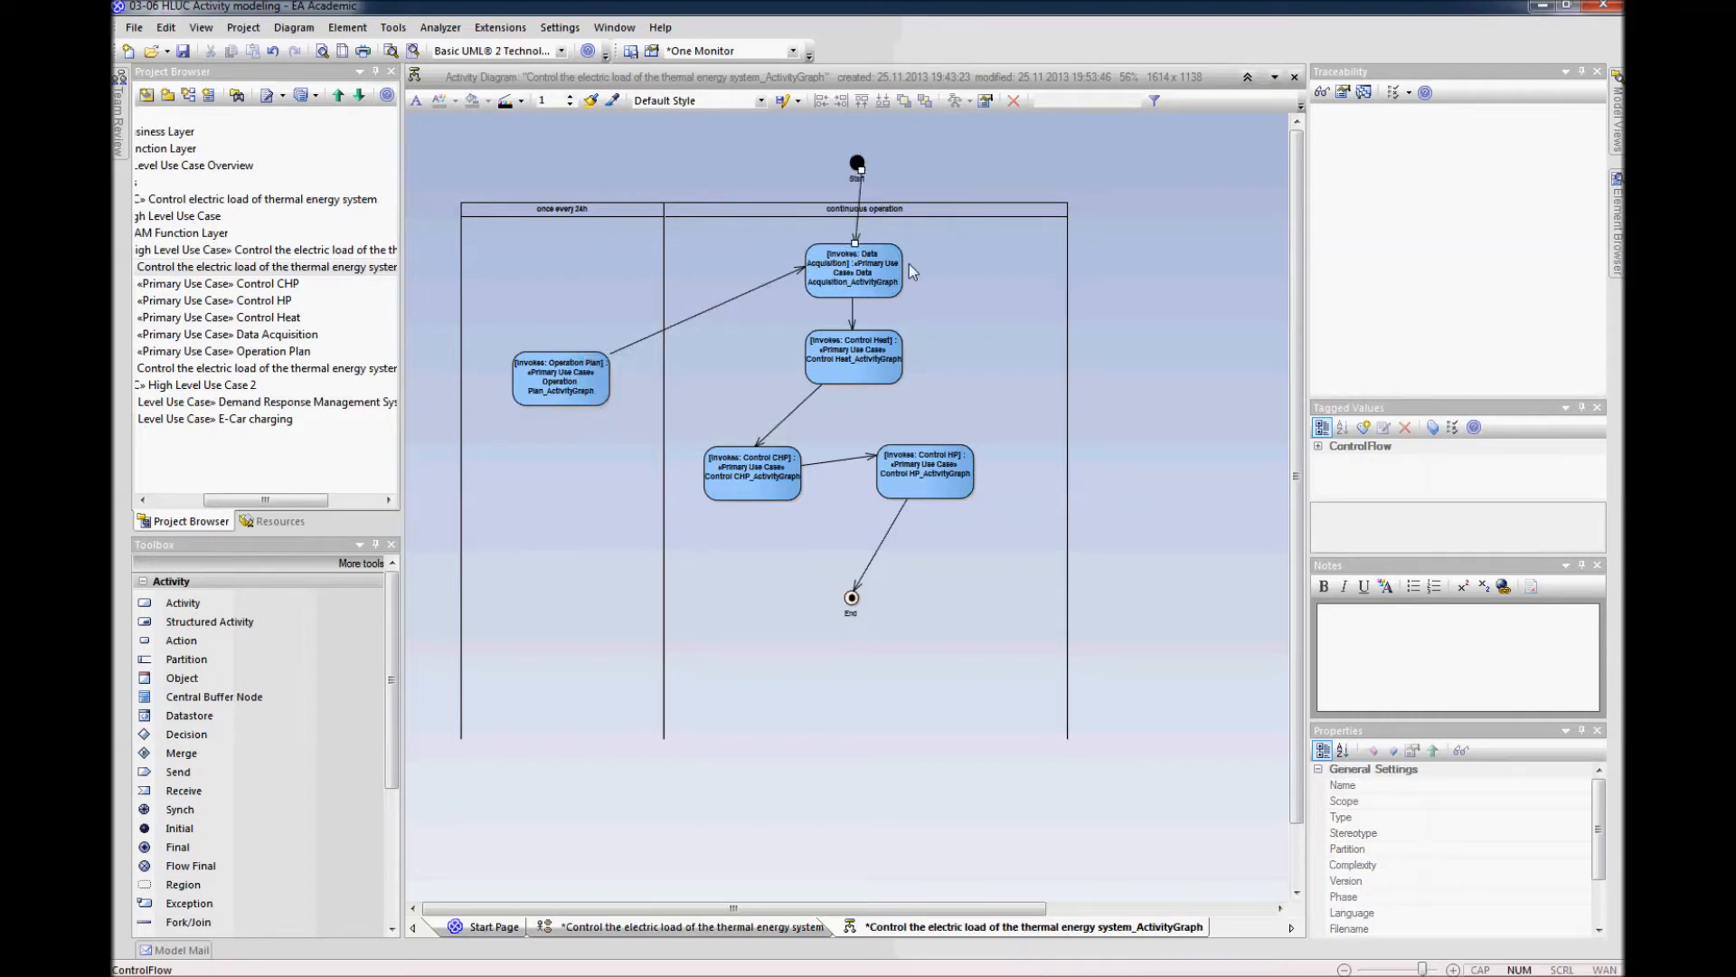
left_click_drag(1155, 244, 760, 667)
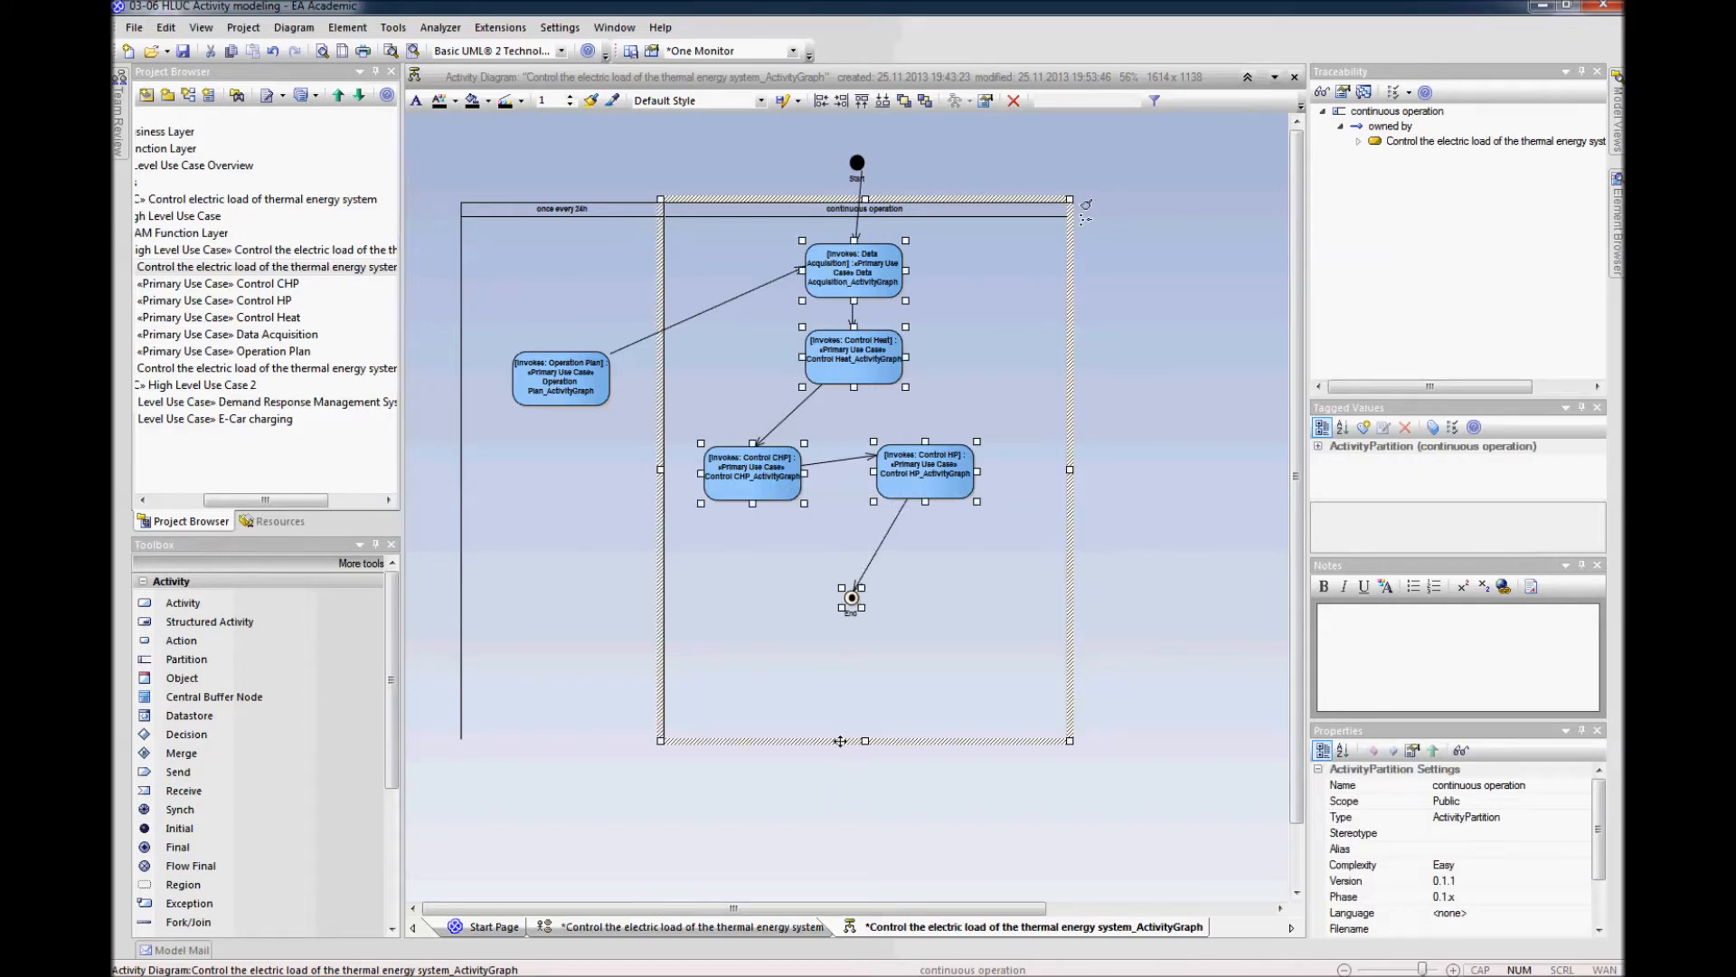
left_click(1112, 554)
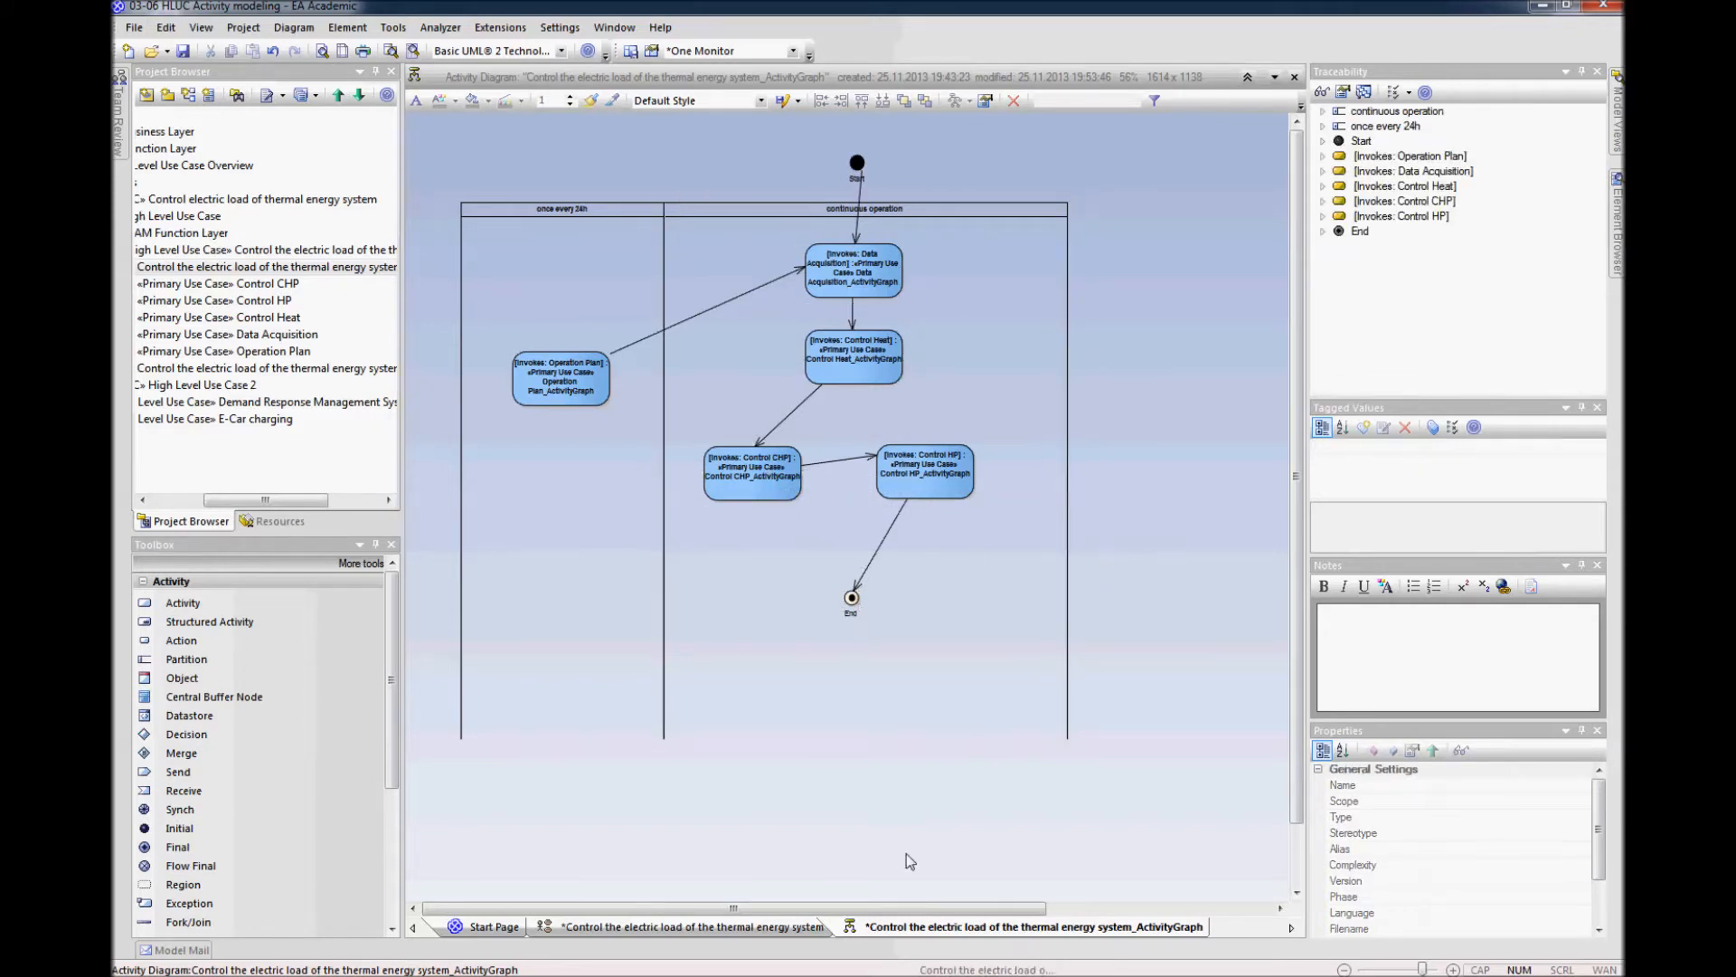
Step: Add a receive event named "Receive Energy Price Table" above Operation Plan, widen it, and connect it to that activity with a control flow
left_click_drag(530, 387, 542, 447)
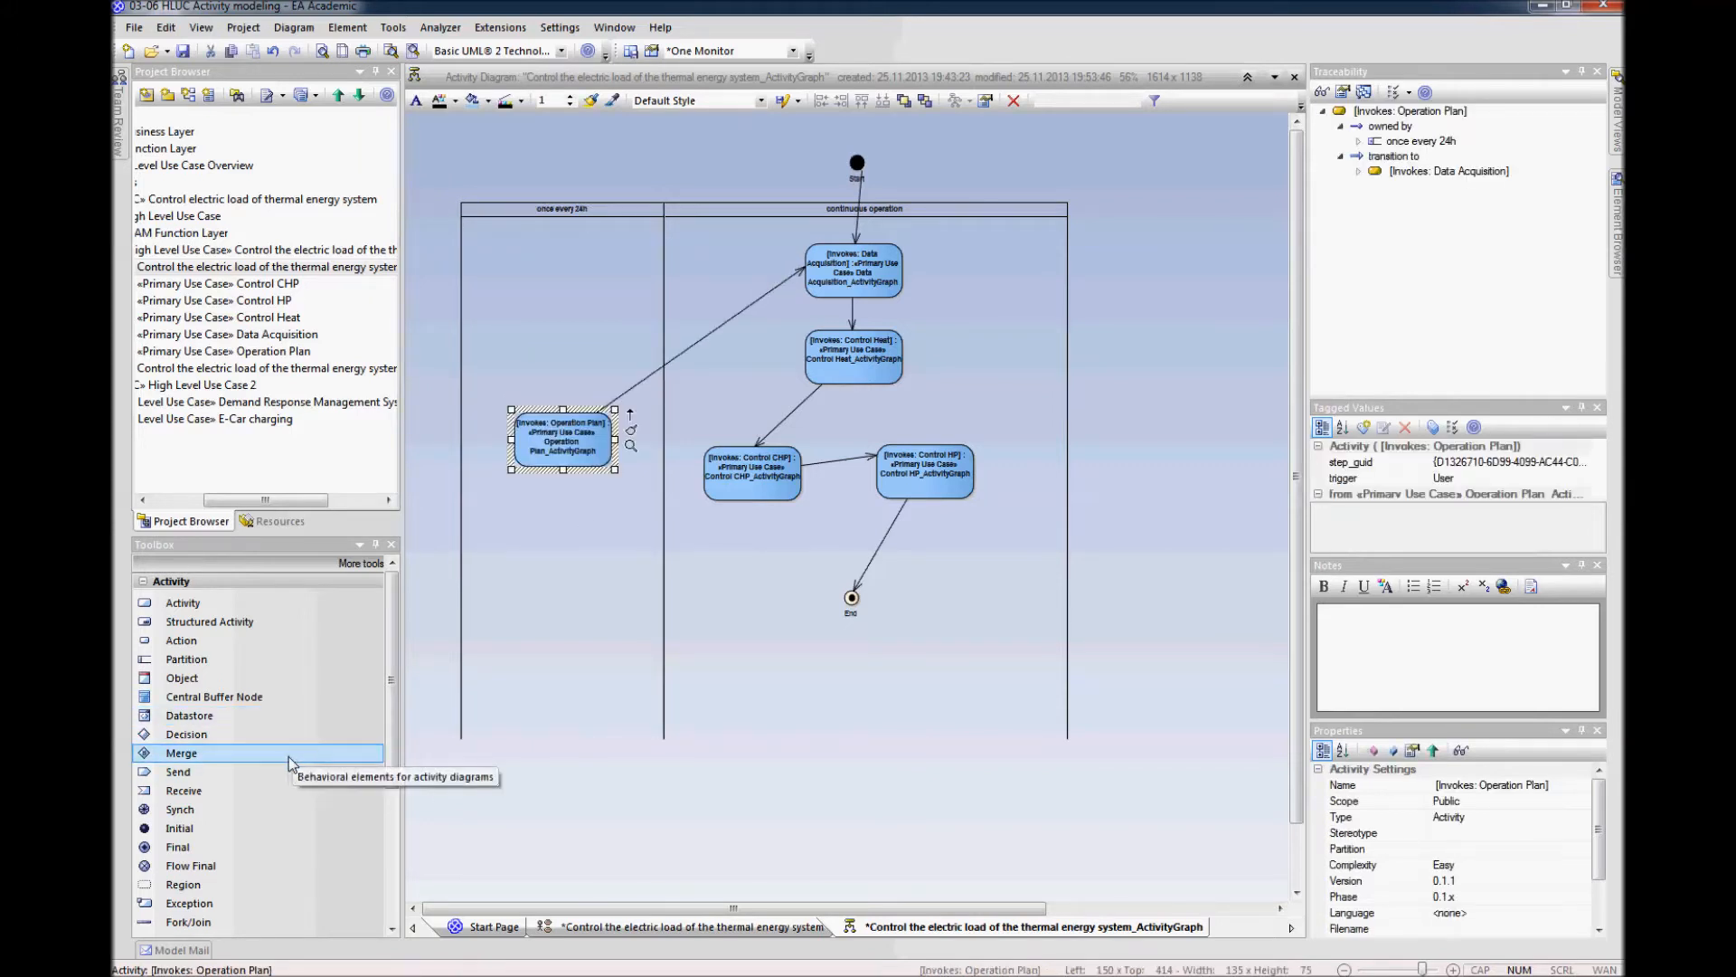
left_click(213, 793)
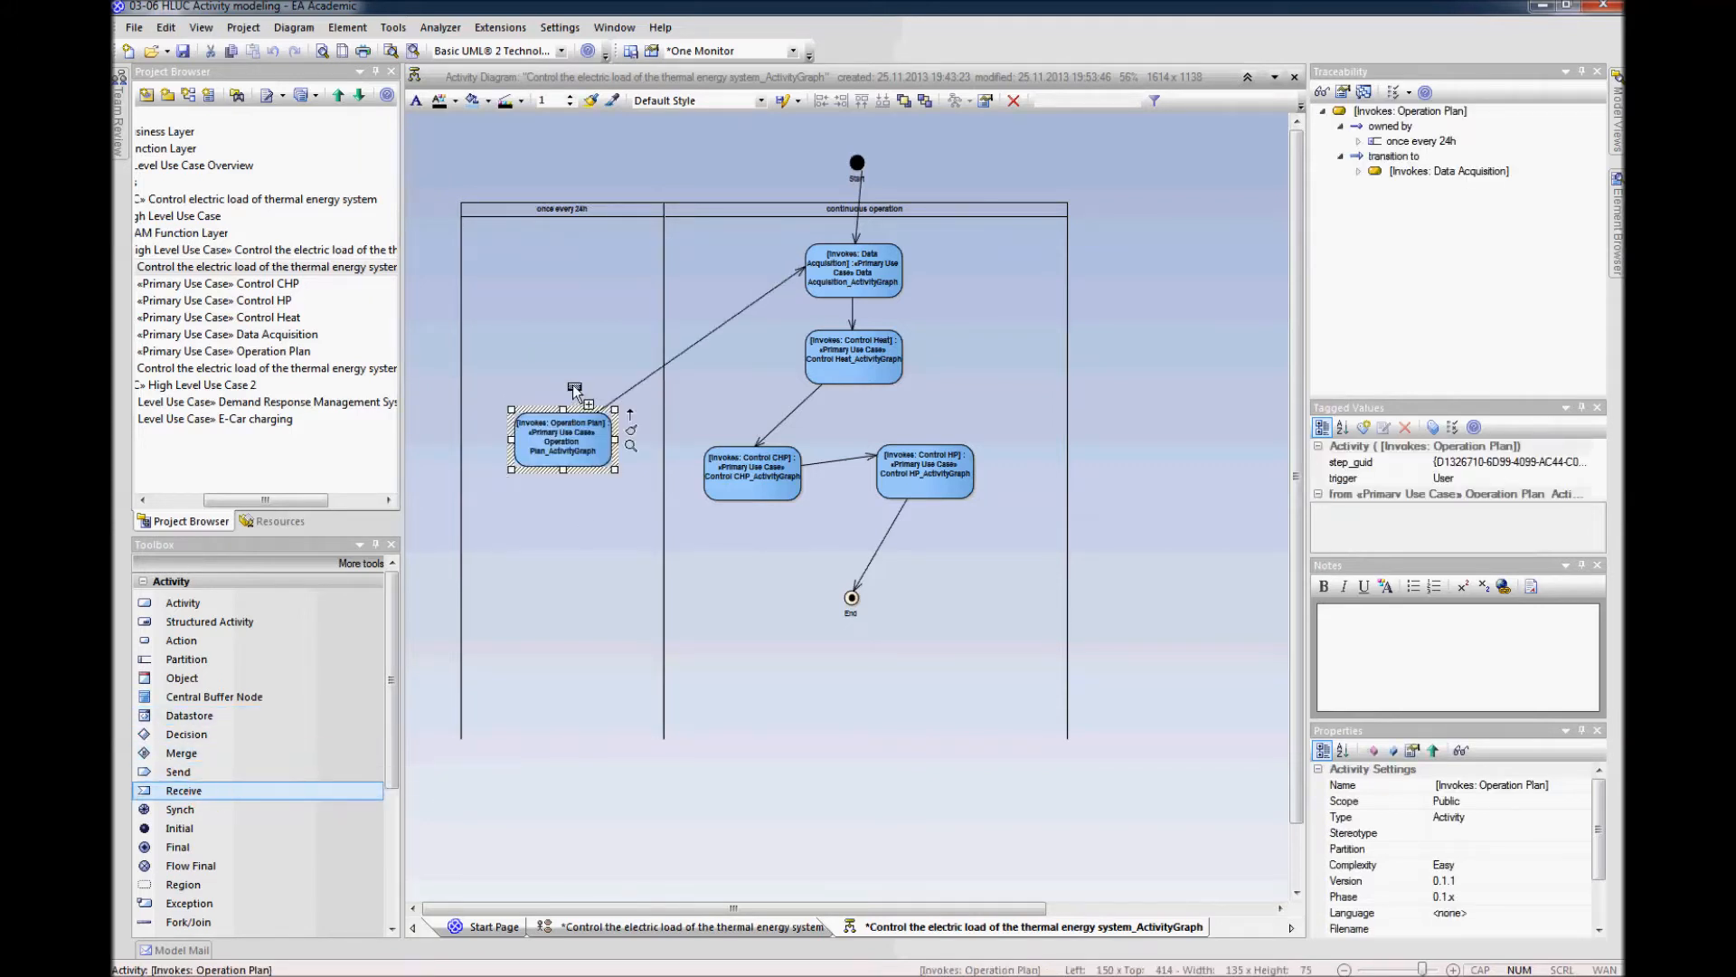
left_click(551, 304)
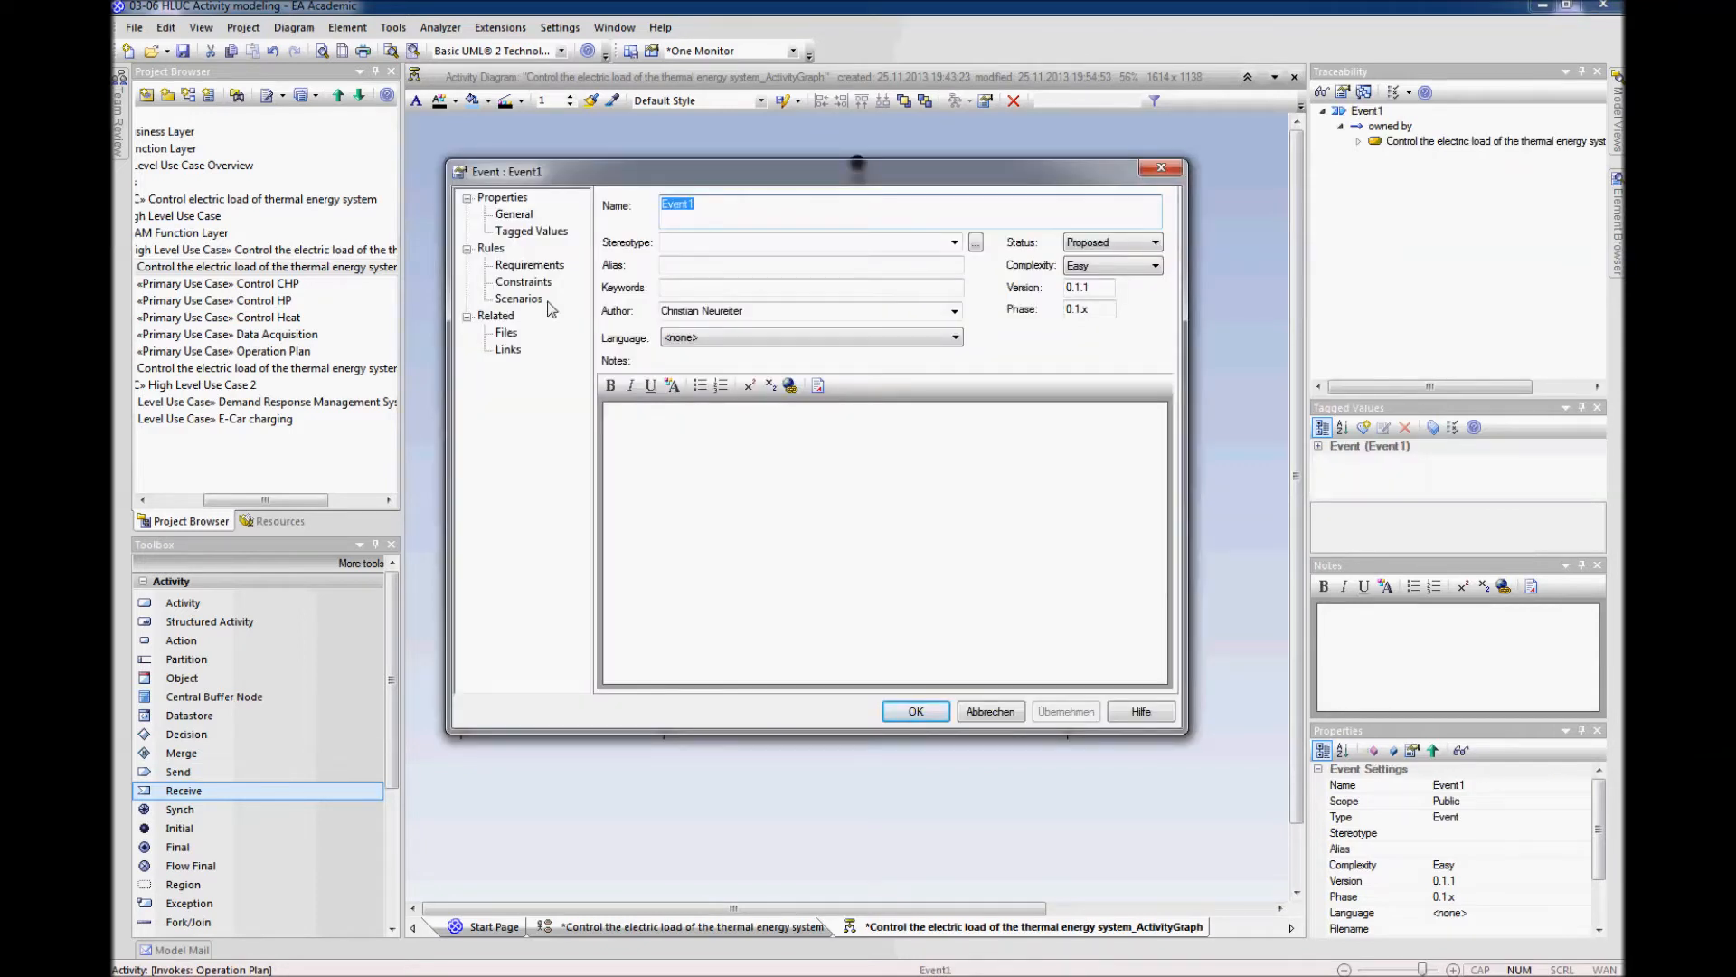
type("REc")
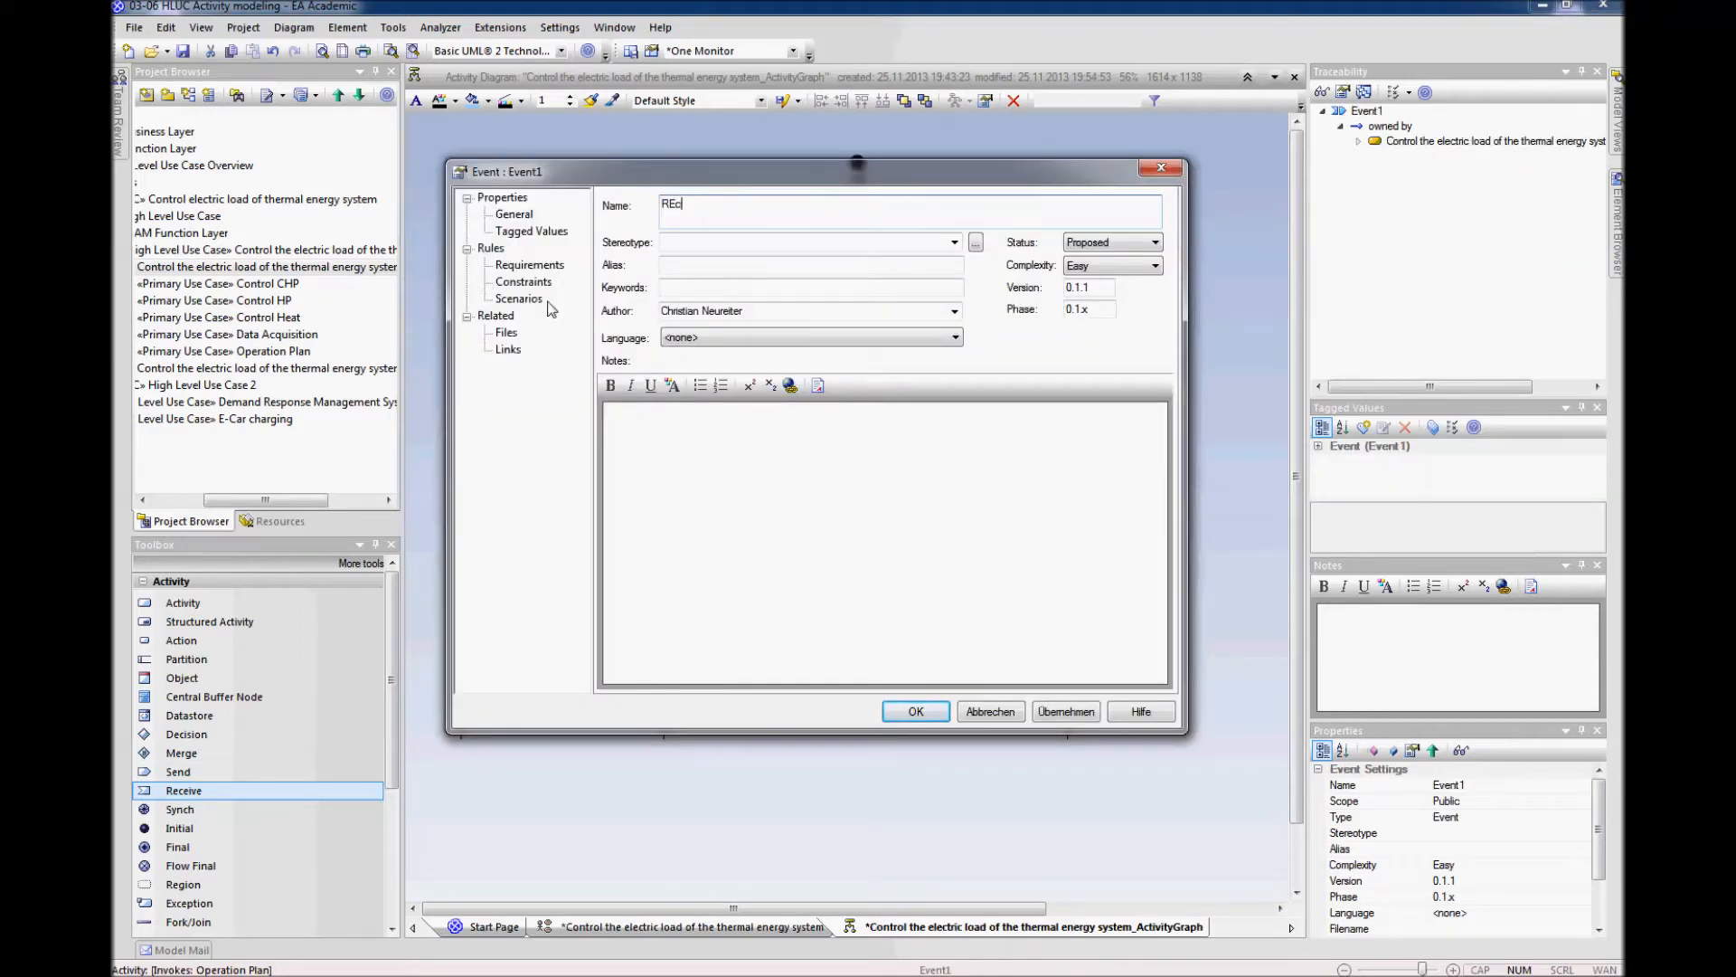
type("eceive Energy Price Table")
key("Return")
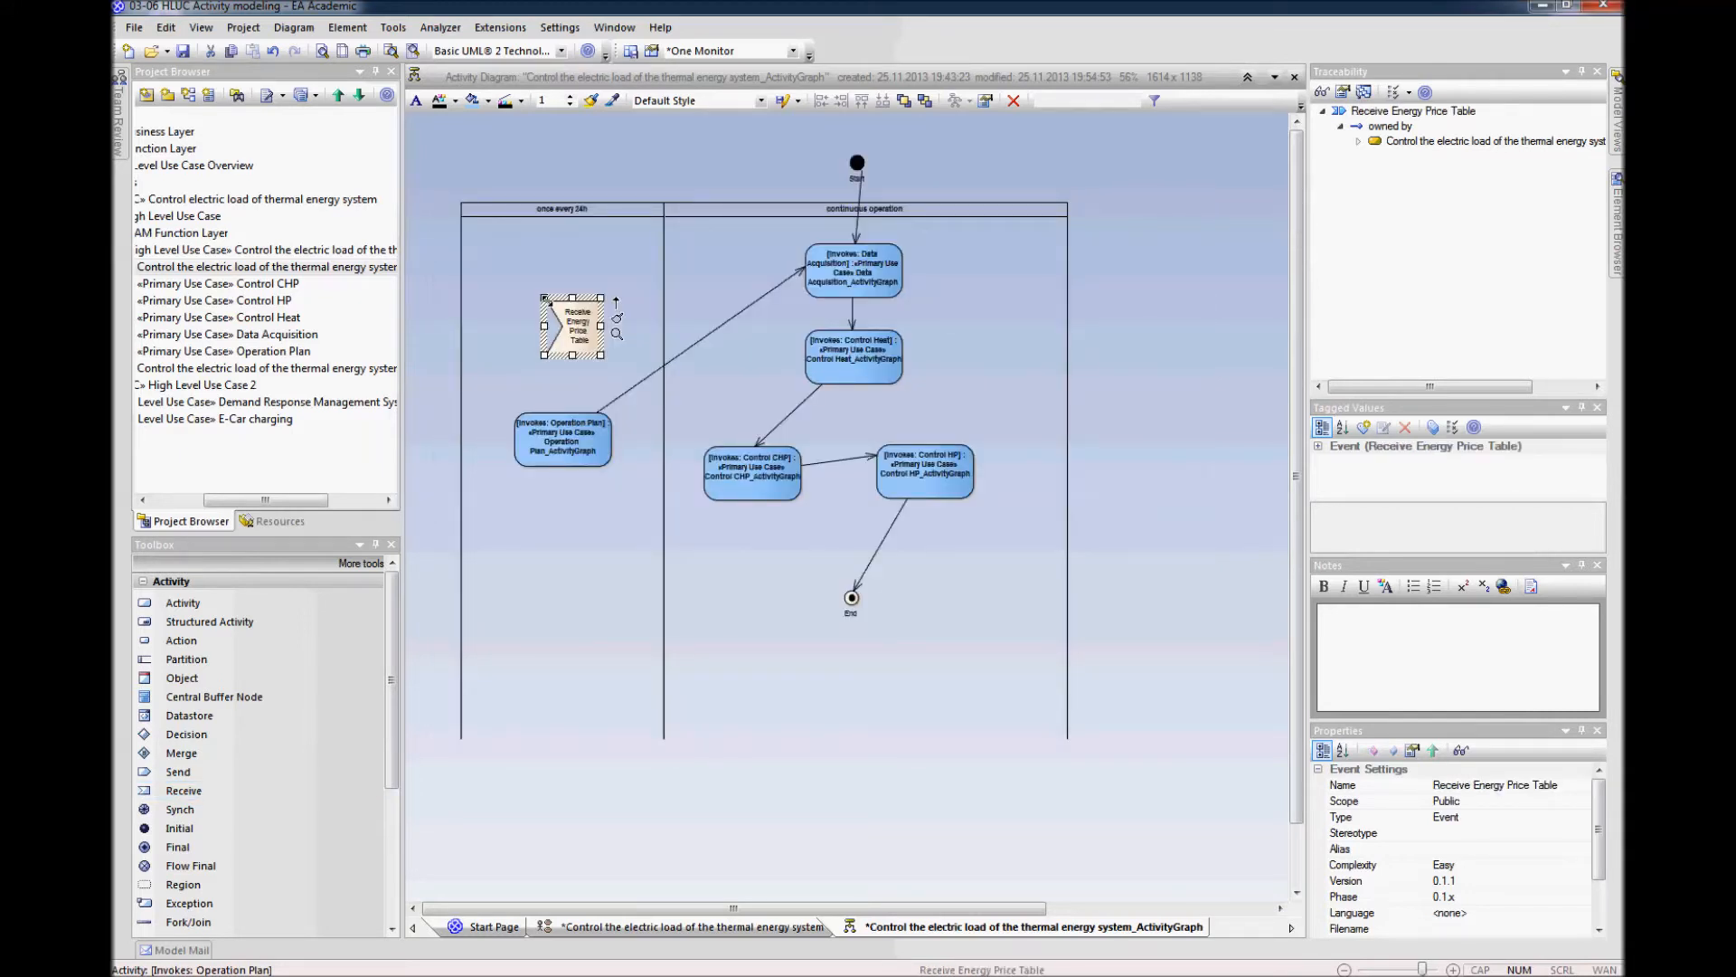
left_click_drag(598, 351, 563, 439)
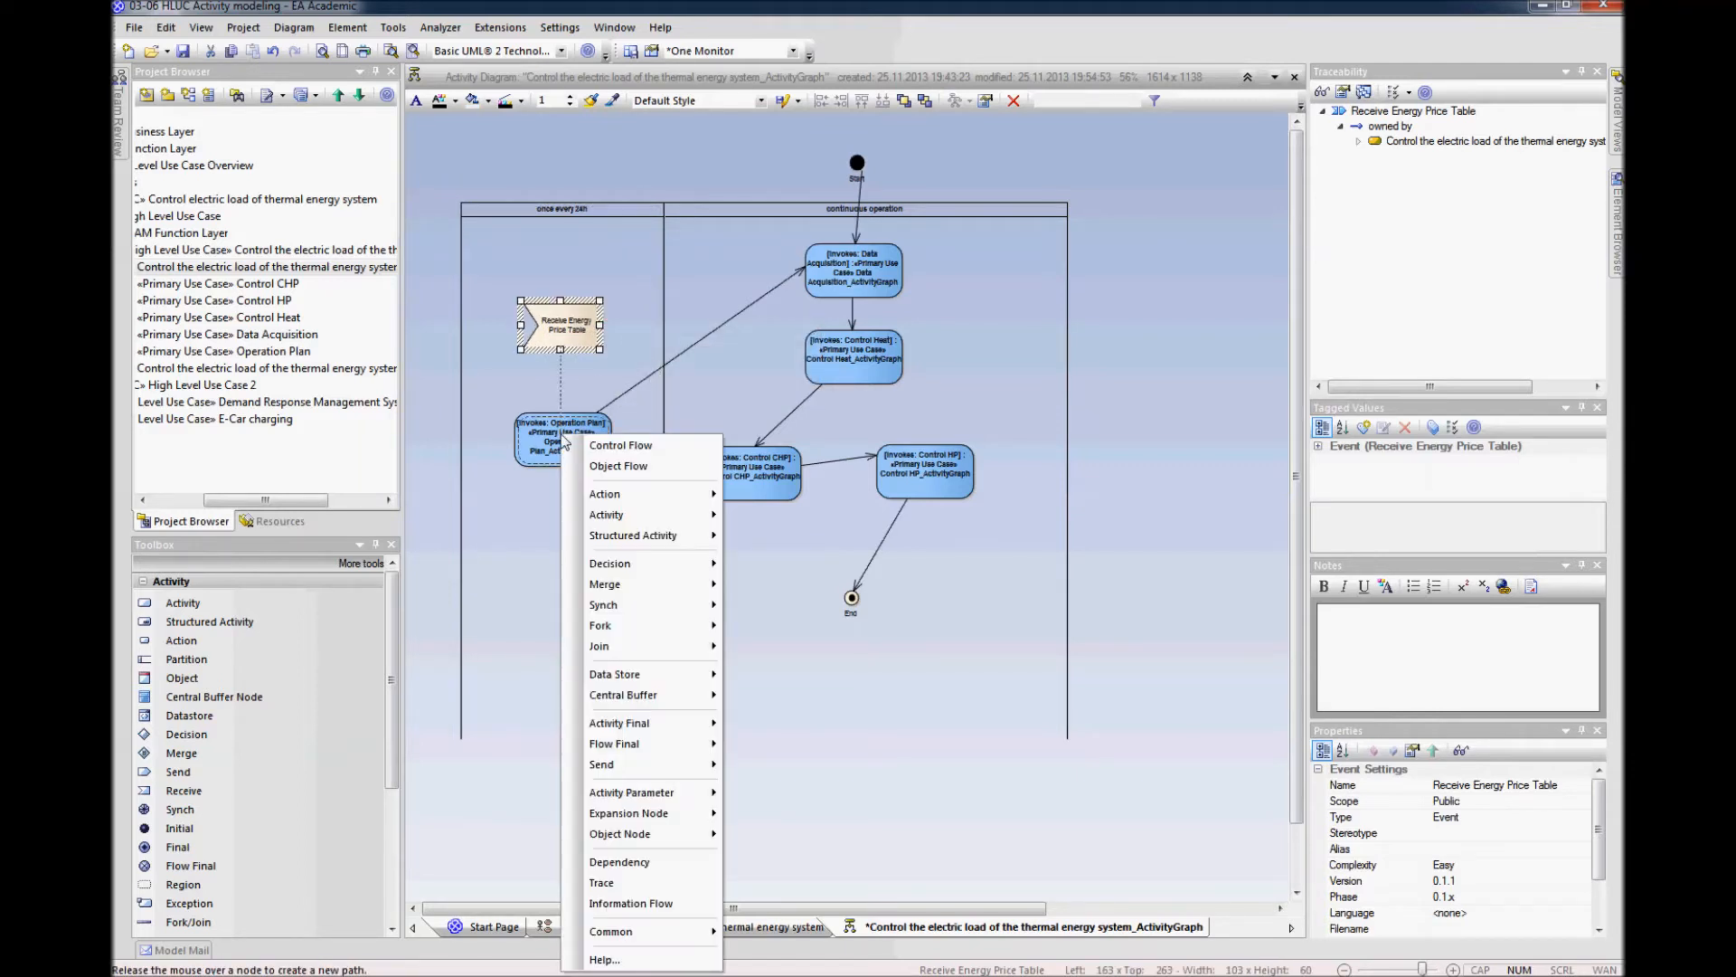
left_click(595, 444)
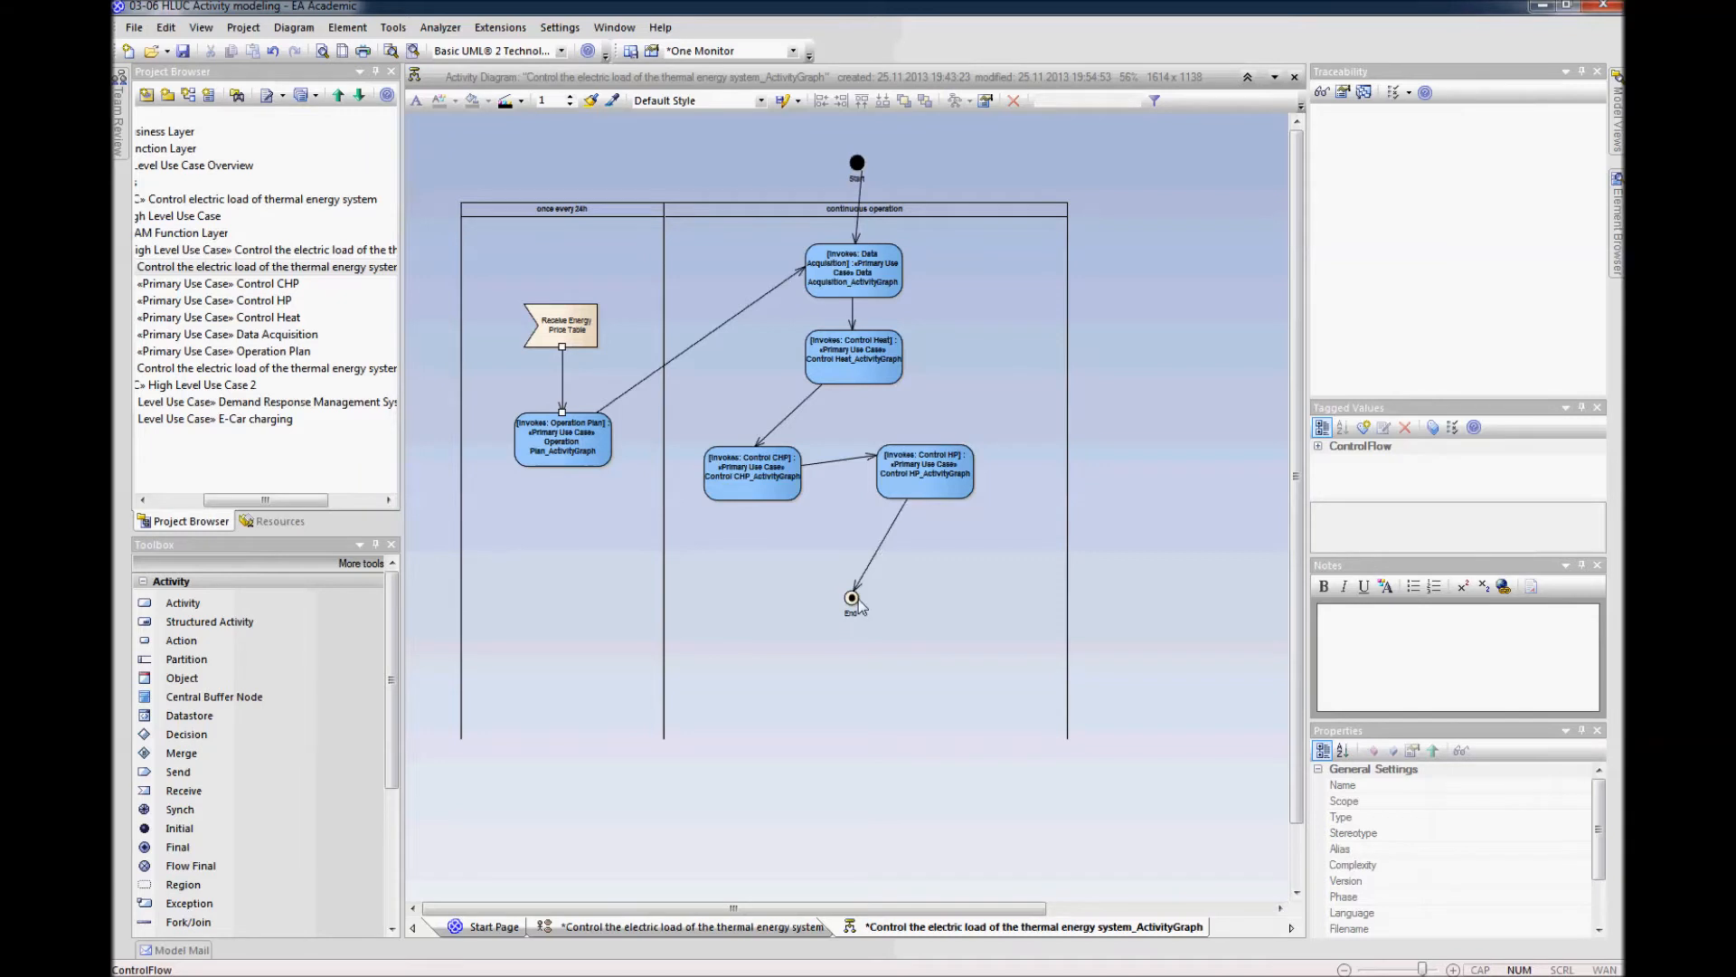
Step: Shift End and the four activities downward in the "continuous operation" partition and place the Start node inside it above them
left_click_drag(852, 604, 856, 704)
left_click_drag(914, 486, 926, 614)
left_click_drag(760, 491, 788, 618)
left_click_drag(859, 371, 870, 511)
left_click_drag(852, 269, 861, 380)
left_click(857, 163)
left_click_drag(857, 163, 861, 272)
left_click(1149, 366)
Step: Align Data Acquisition and Control Heat vertically beneath the Start node
left_click_drag(861, 371, 861, 405)
left_click_drag(854, 496, 853, 503)
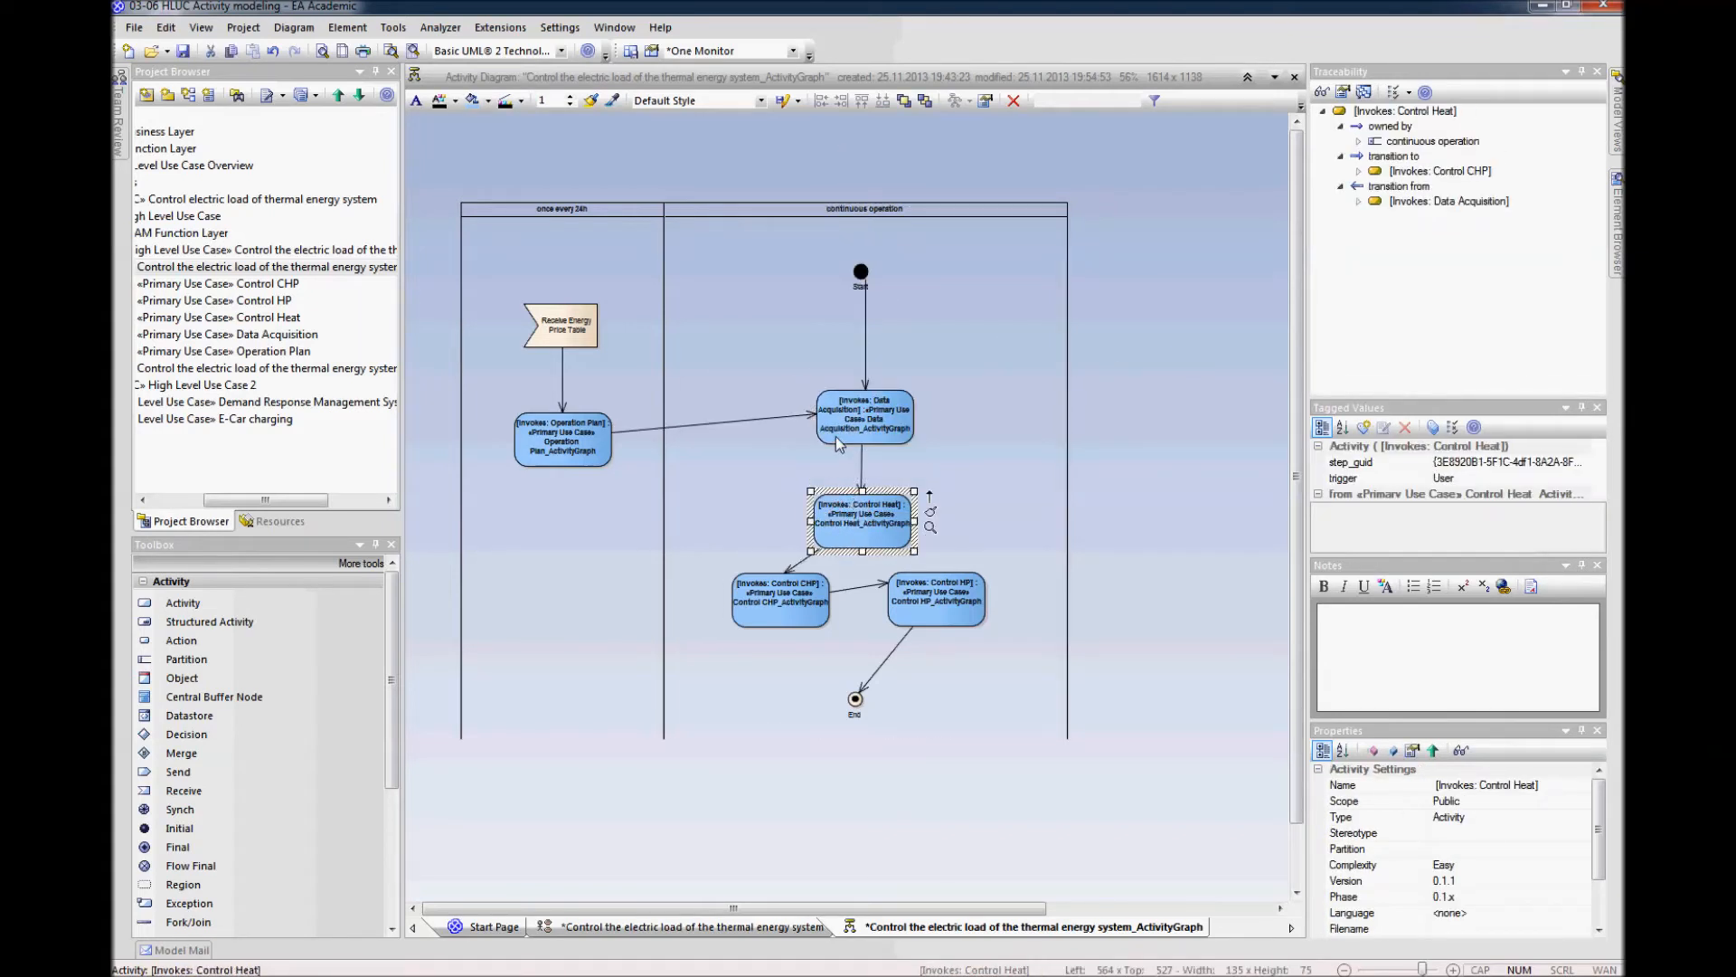
left_click_drag(875, 425, 870, 437)
left_click(864, 529)
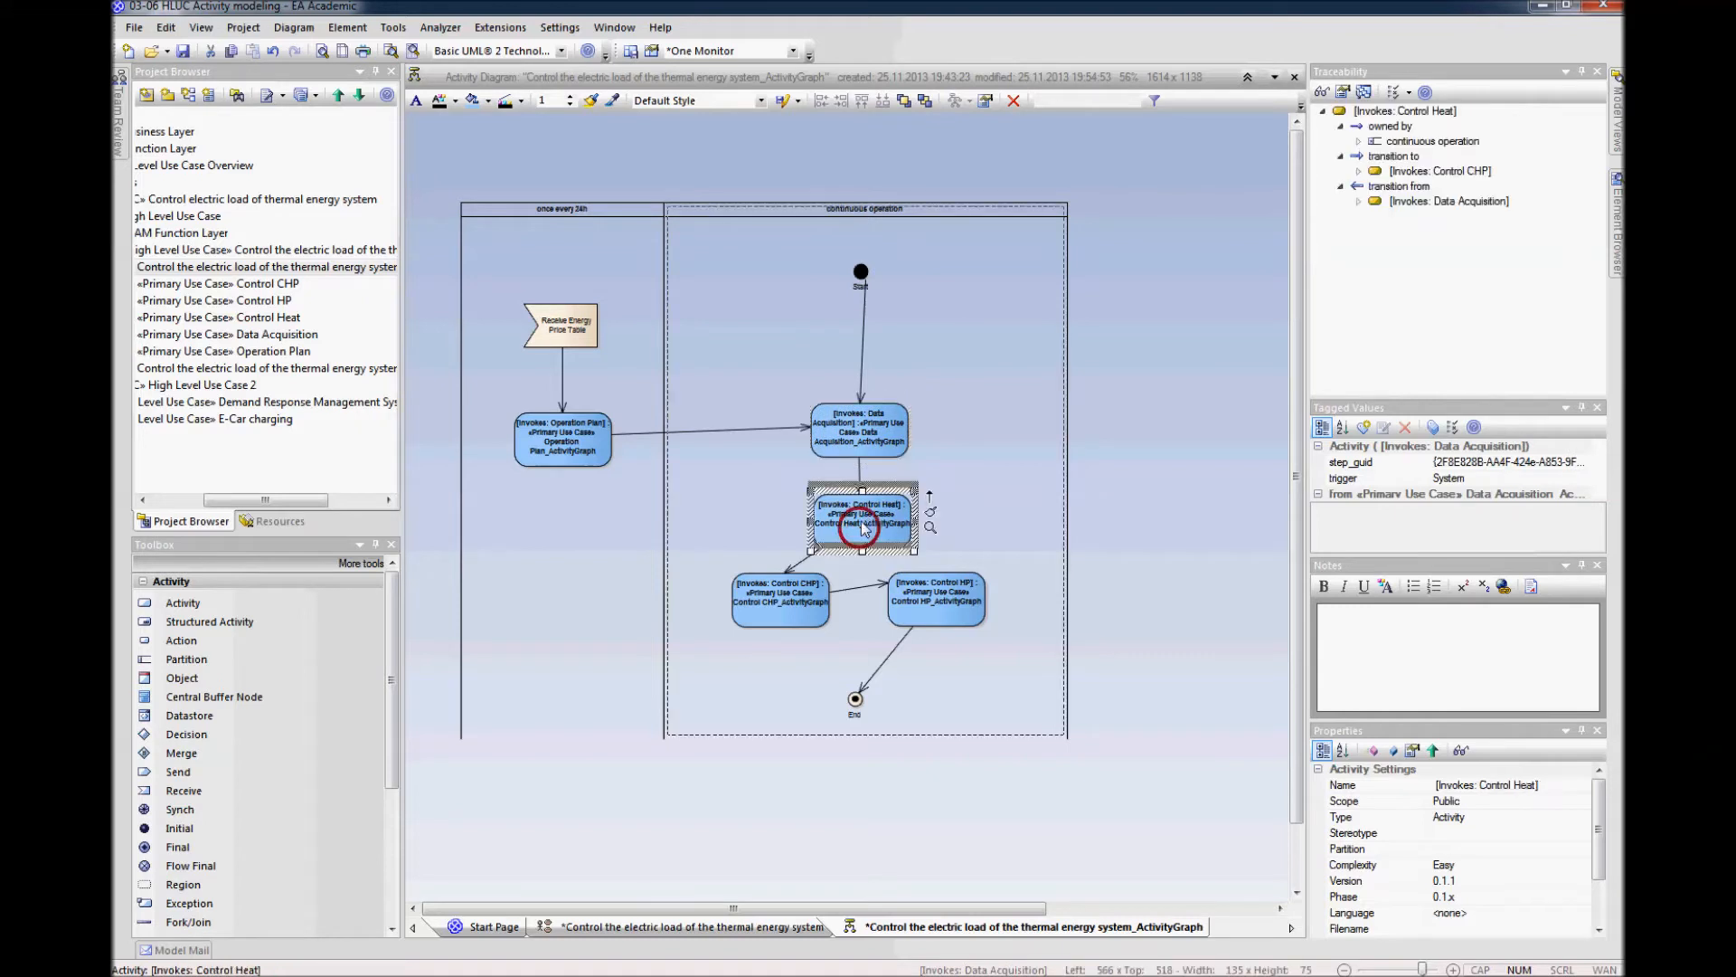
left_click_drag(864, 529, 864, 525)
Step: Raise the Receive Energy Price Table event and Operation Plan, and bring Data Acquisition up level with Operation Plan
left_click_drag(574, 330, 574, 289)
left_click_drag(571, 439, 571, 382)
left_click_drag(868, 450, 868, 399)
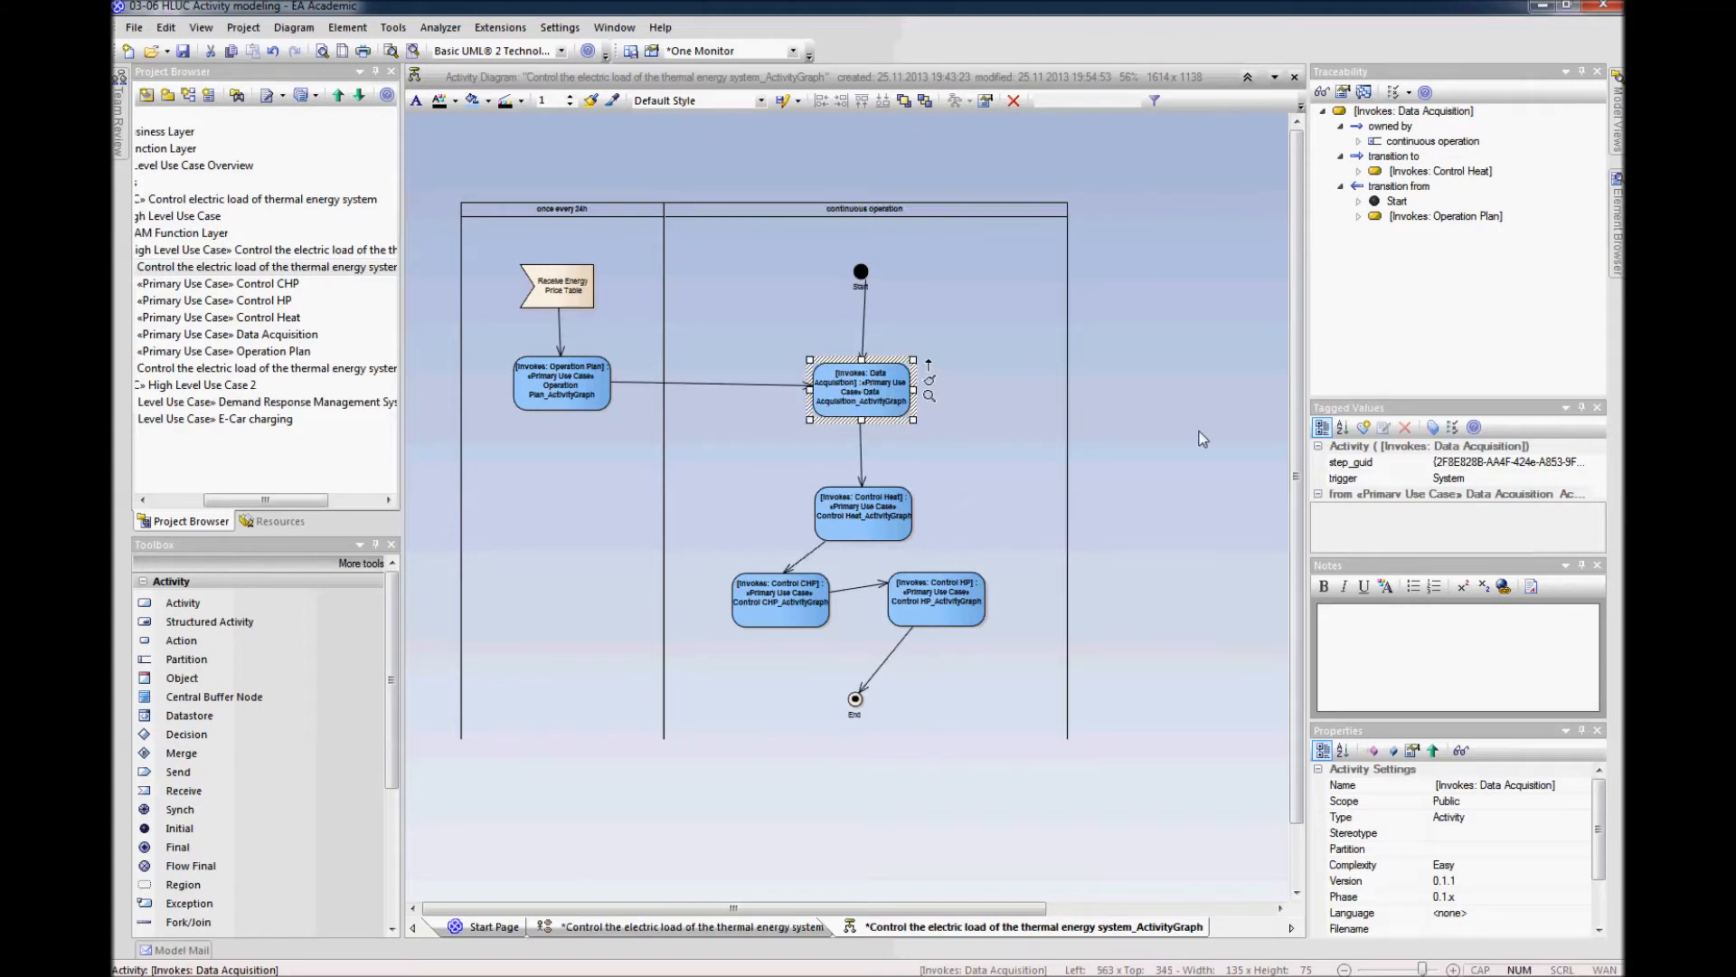
Step: Delete the control flow between Operation Plan and Data Acquisition from the model
left_click(780, 387)
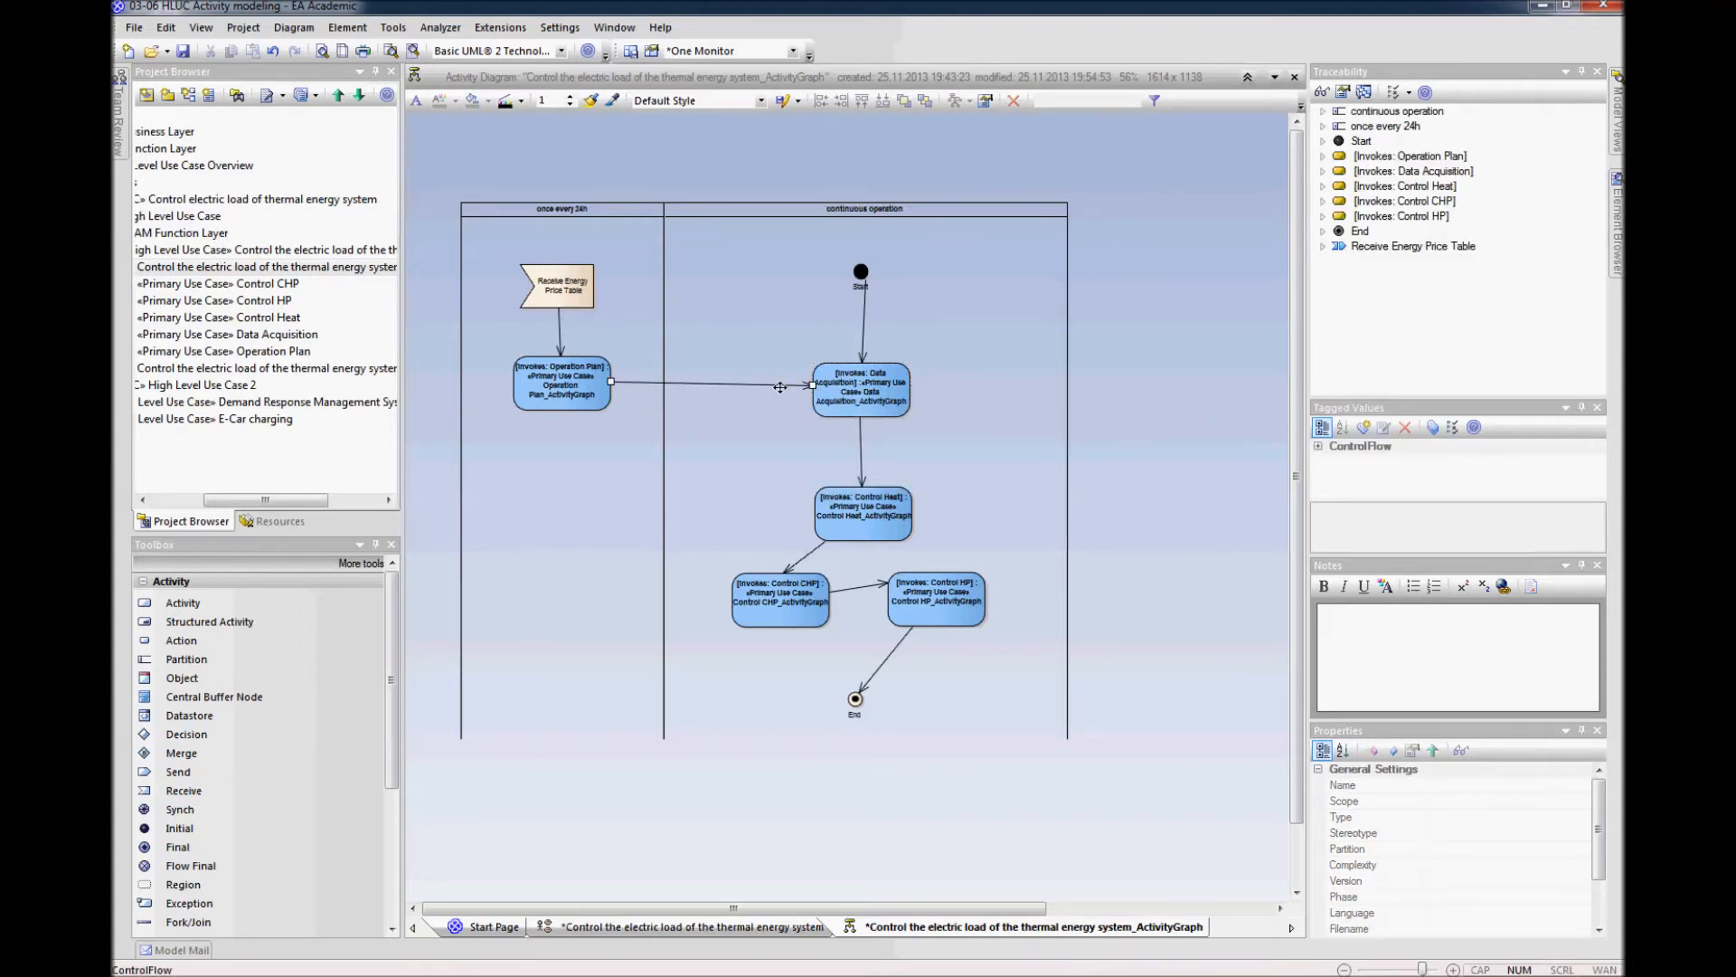
key("Delete")
left_click(864, 554)
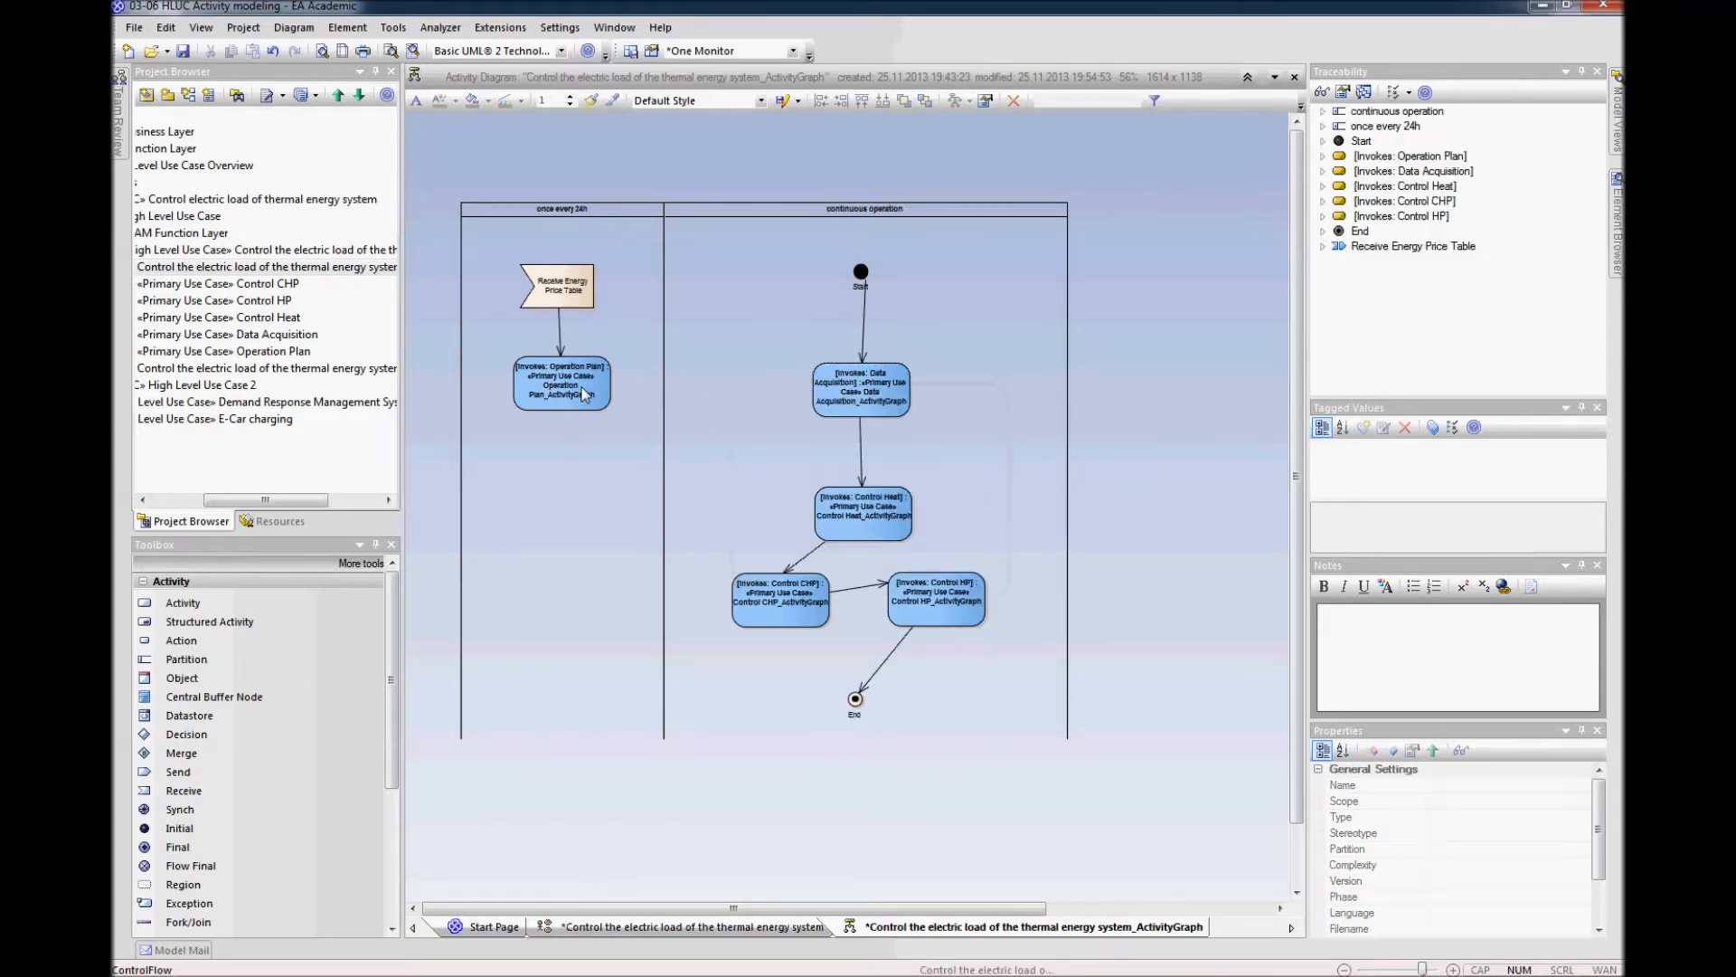
Step: Lower Operation Plan in its partition and raise Data Acquisition and Control Heat closer to the Start node
left_click_drag(584, 394, 587, 479)
left_click(855, 374)
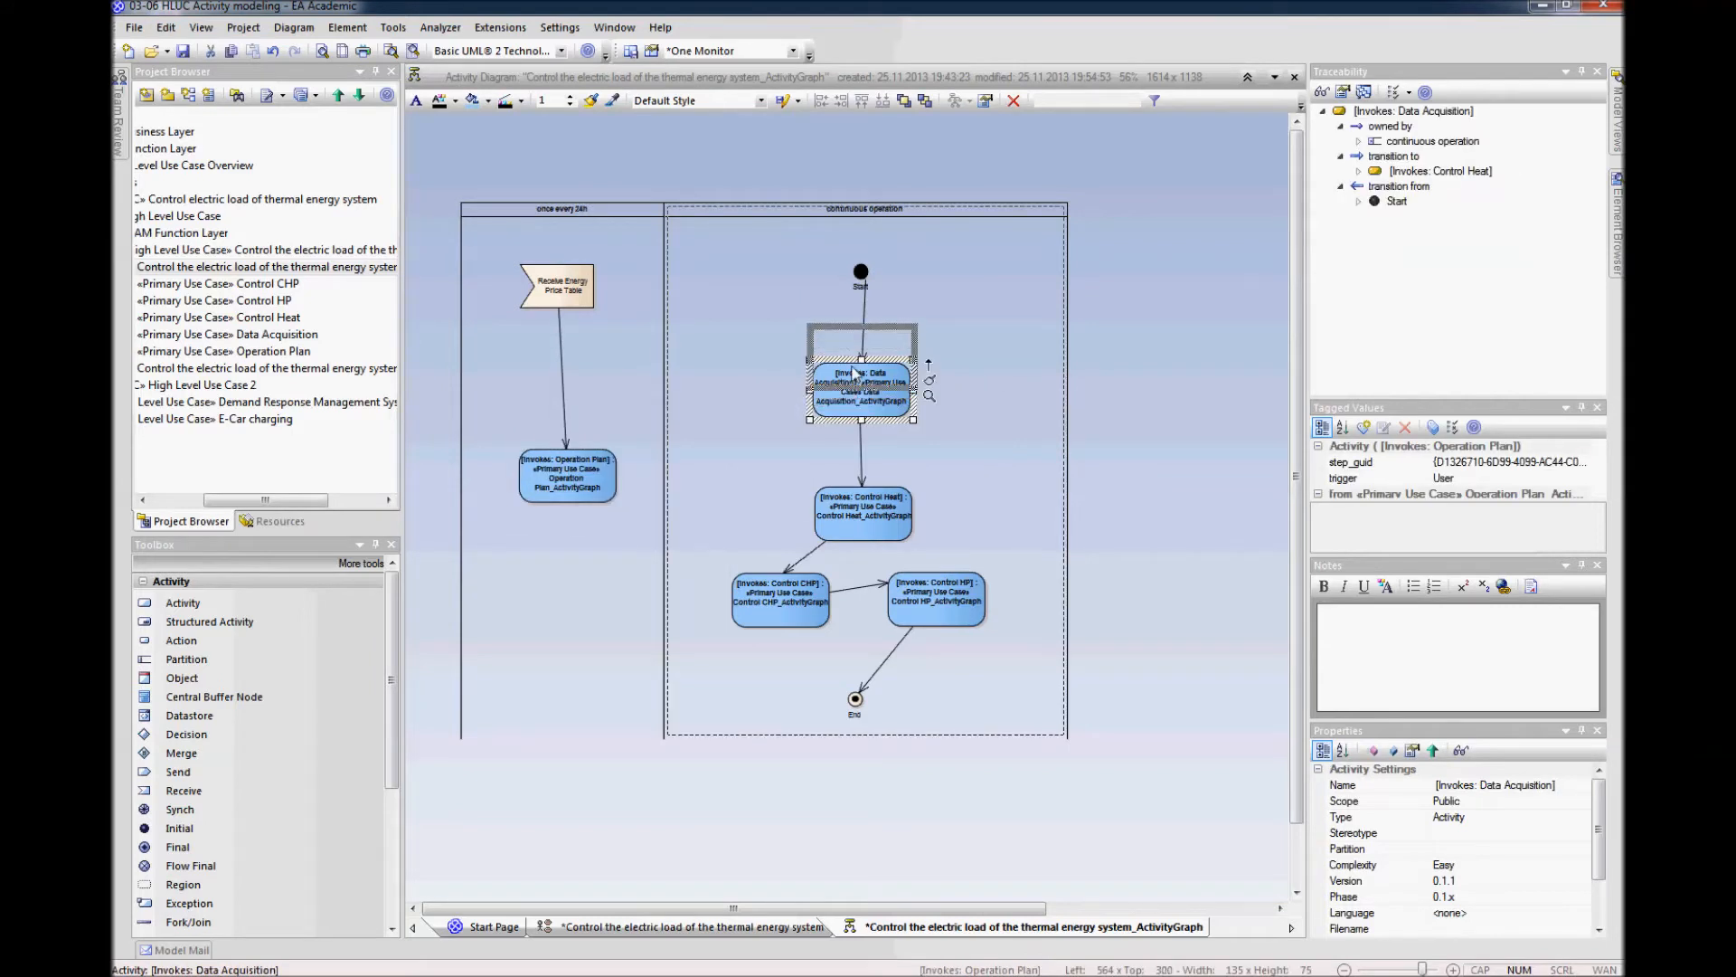
left_click_drag(854, 373, 854, 373)
left_click_drag(865, 513, 865, 464)
left_click(867, 308)
left_click_drag(867, 308, 862, 308)
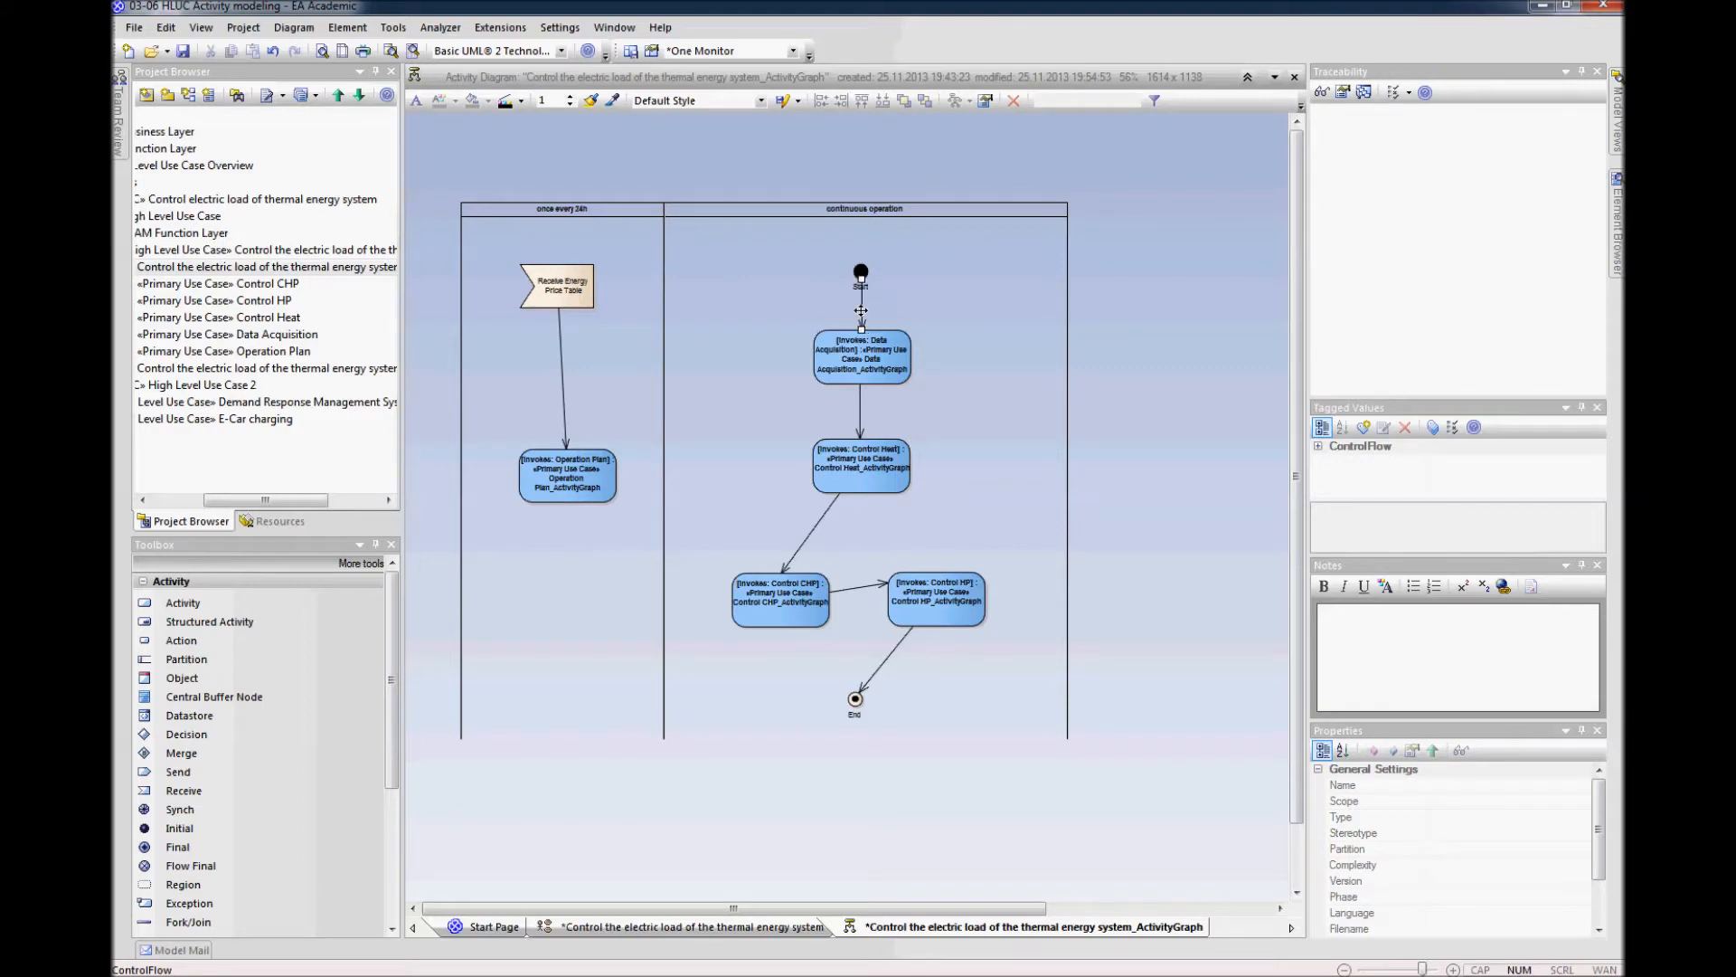
left_click(877, 372)
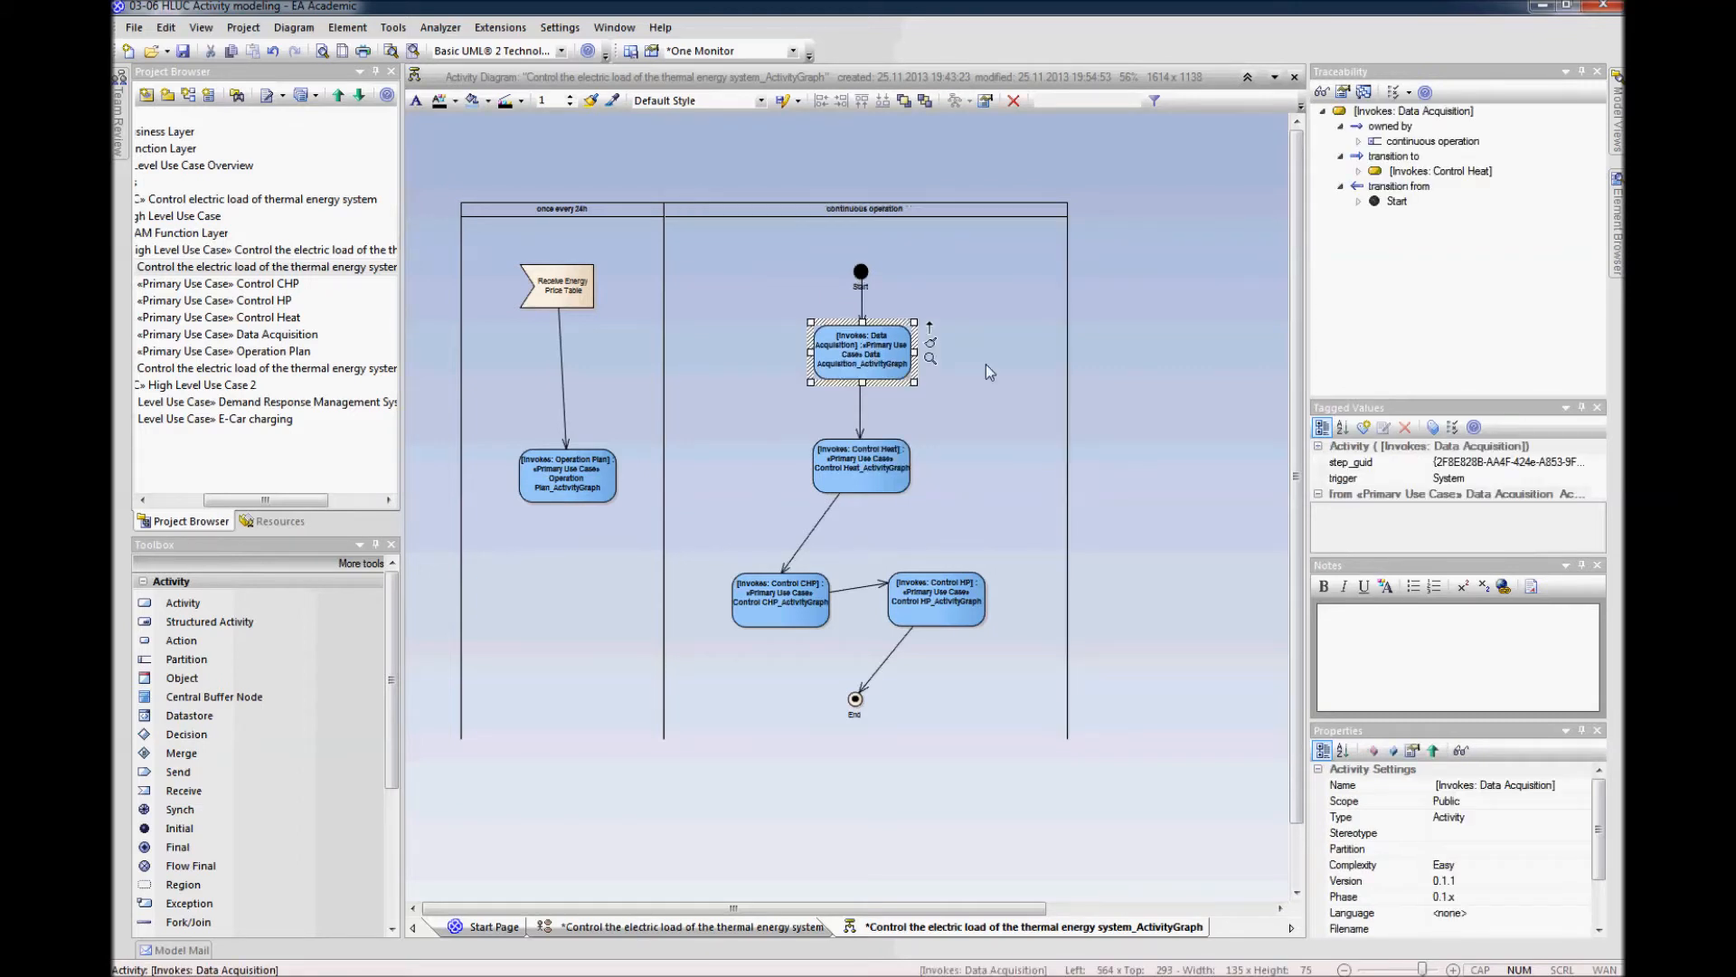
left_click(1177, 362)
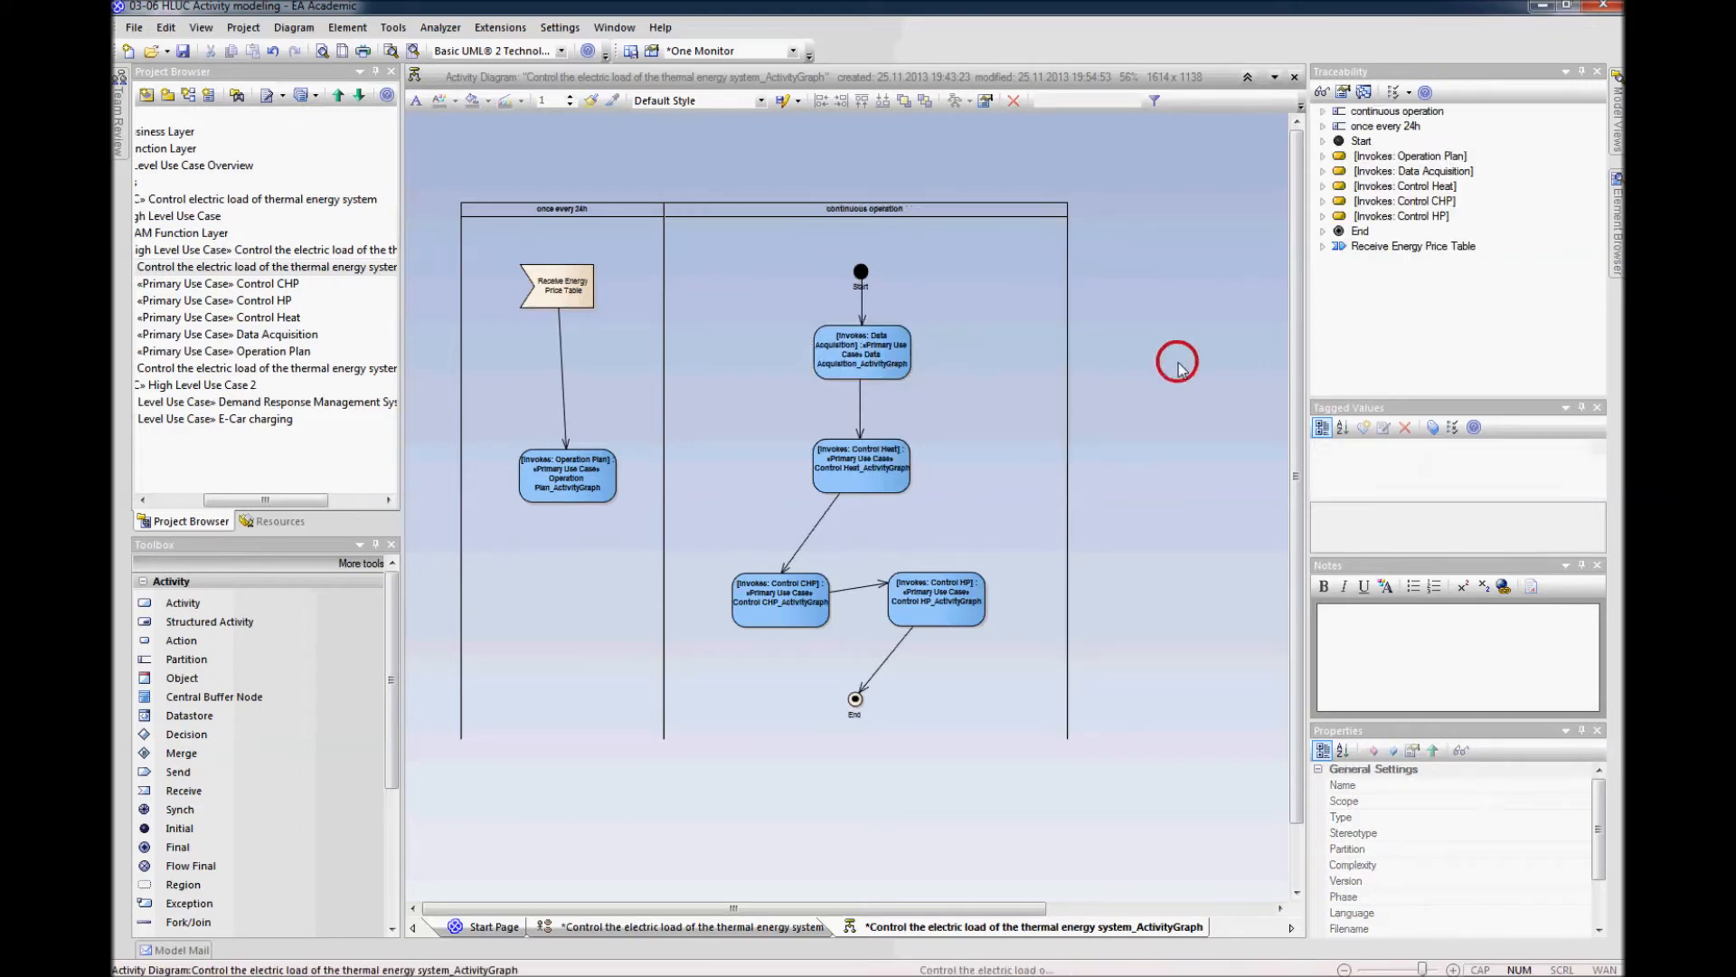
Step: Delete the control flow between Data Acquisition and Control Heat from the model
left_click(861, 405)
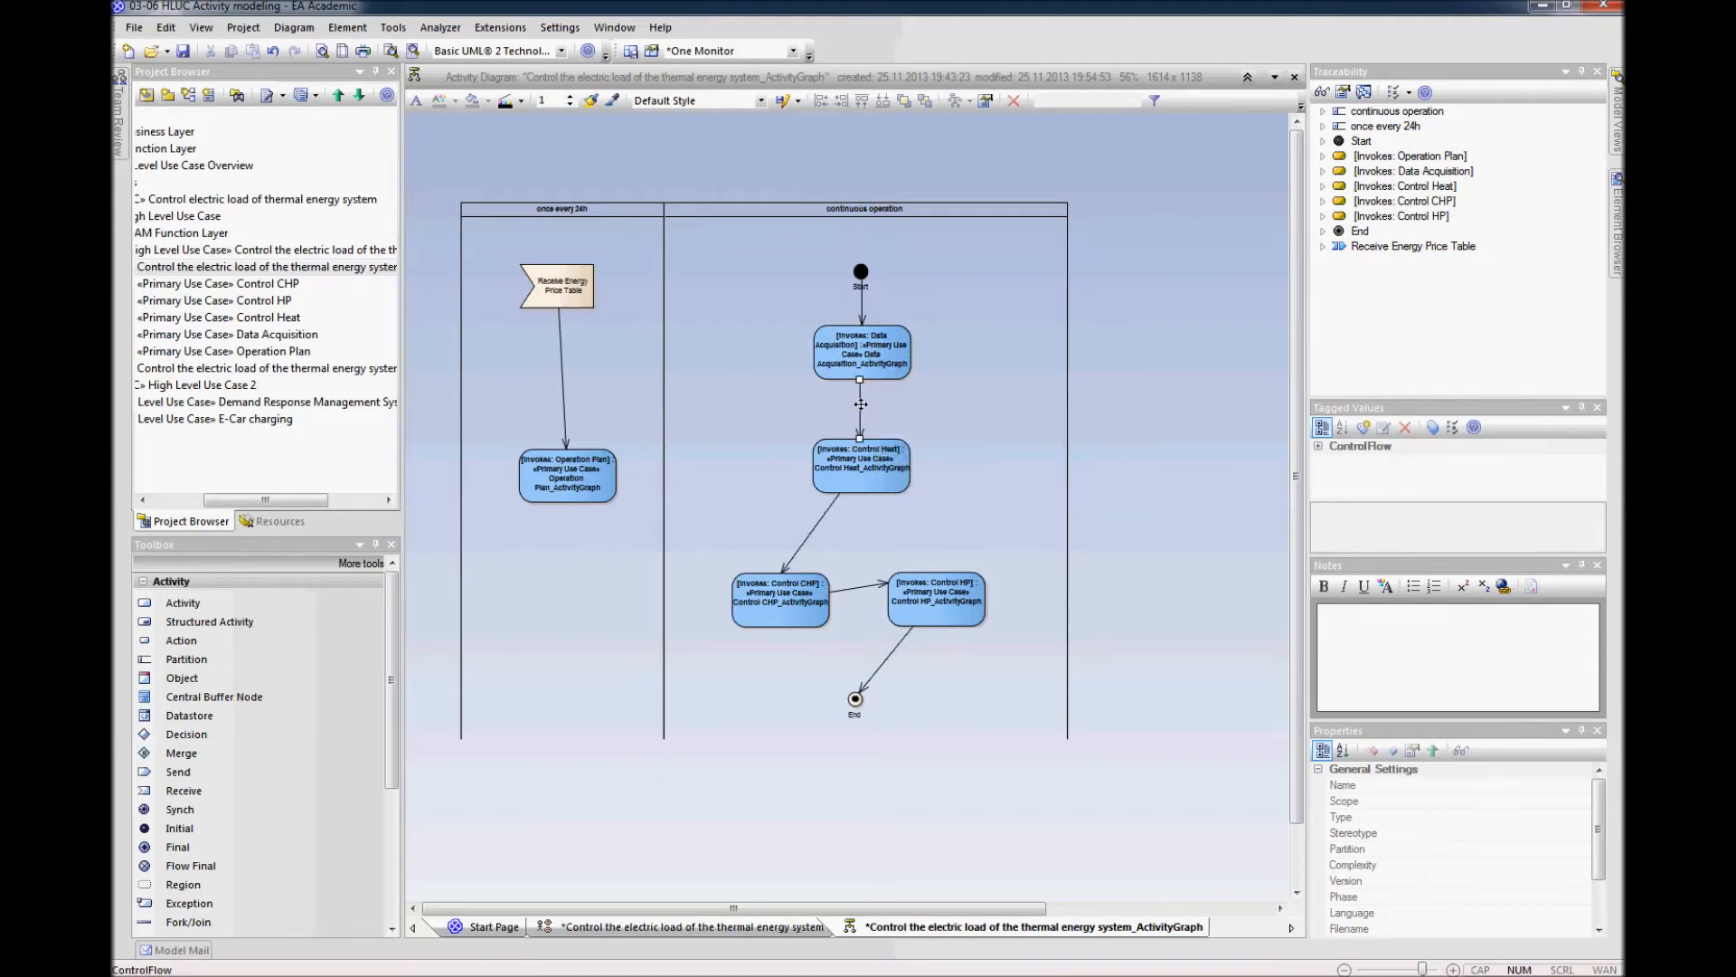
left_click(1174, 381)
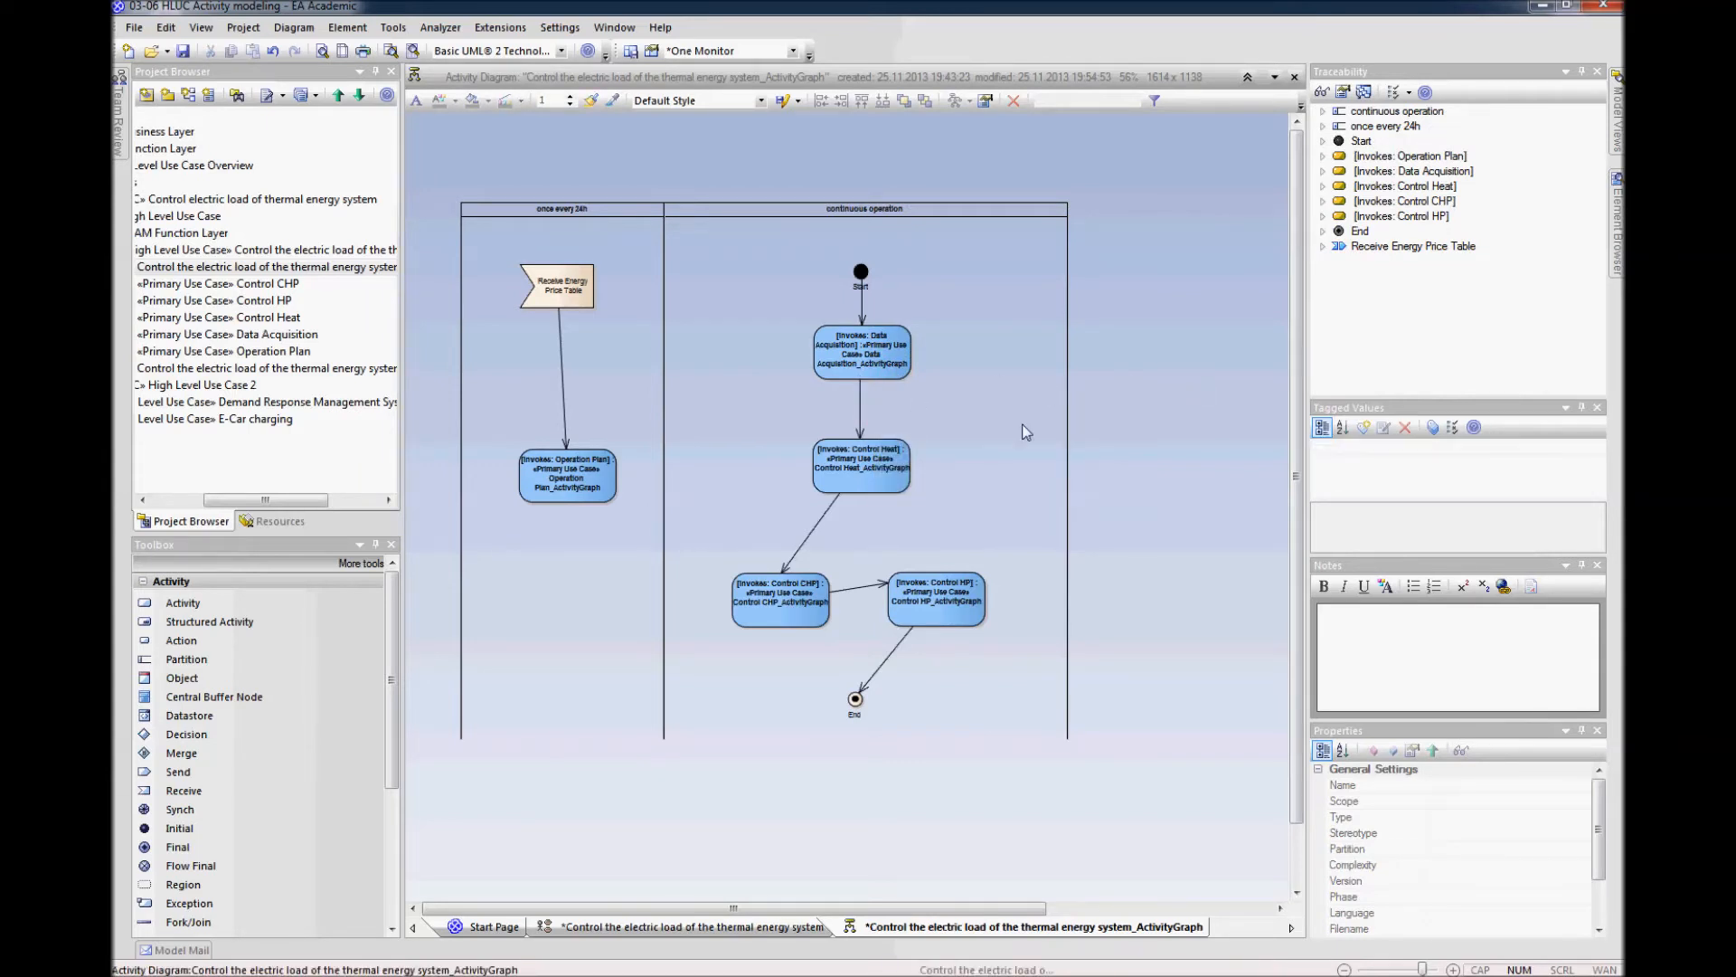
left_click(1178, 417)
left_click(860, 409)
key("Delete")
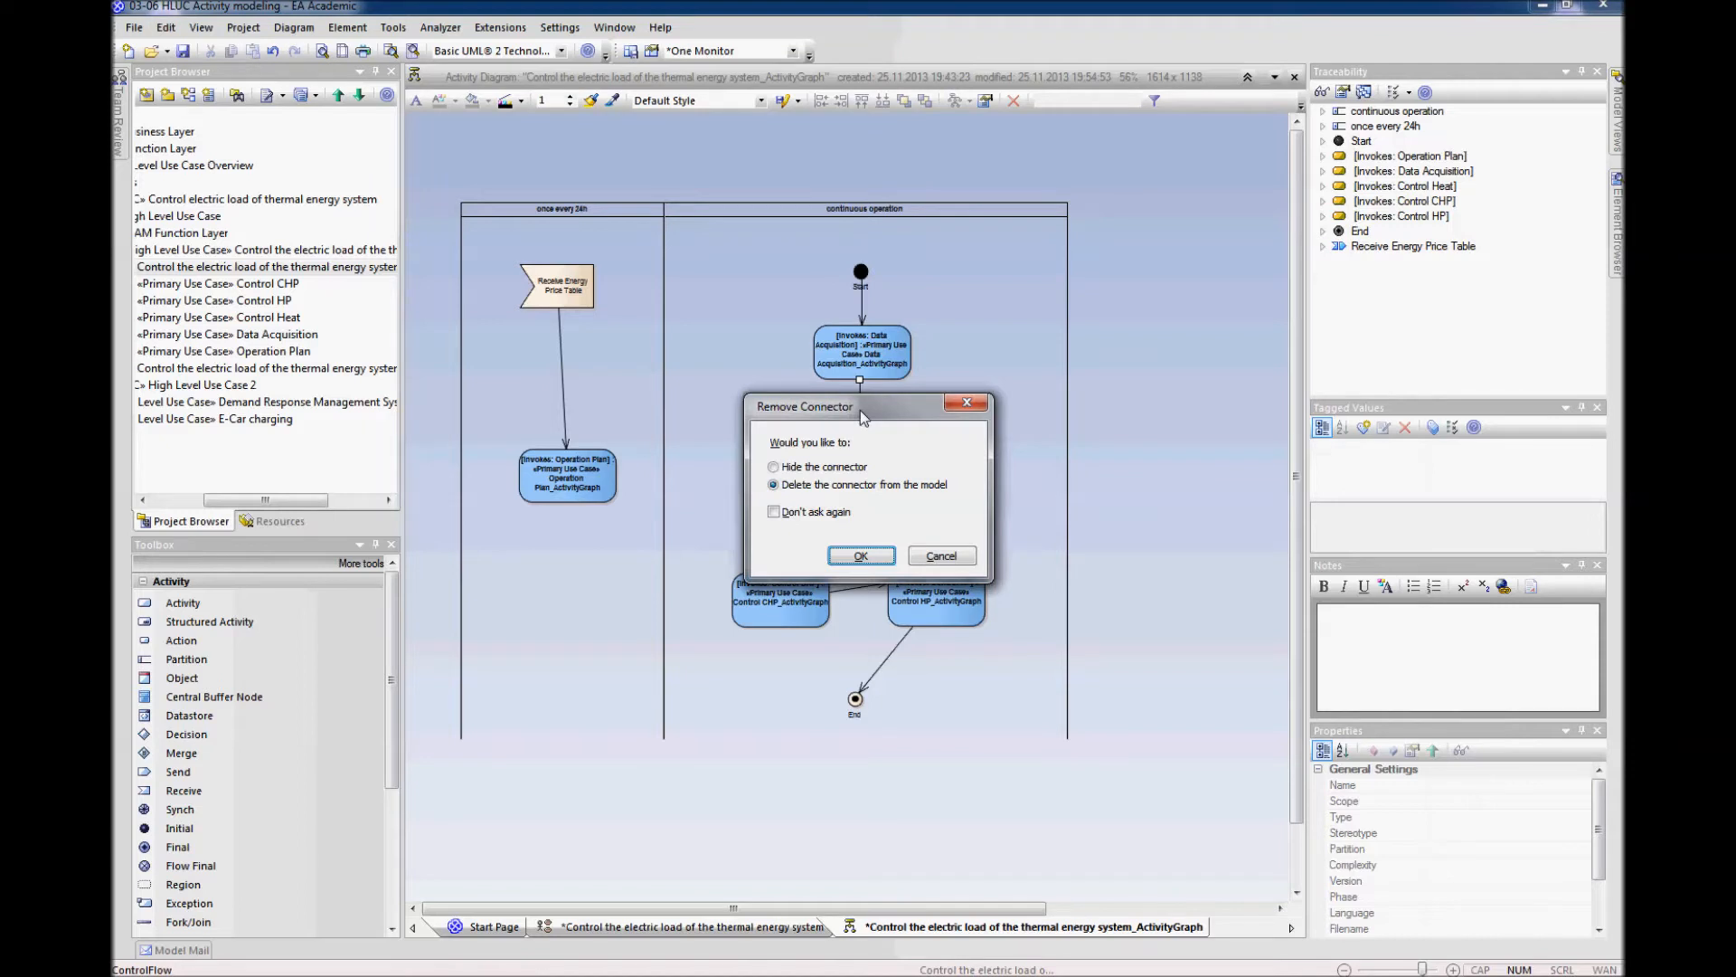
left_click(861, 555)
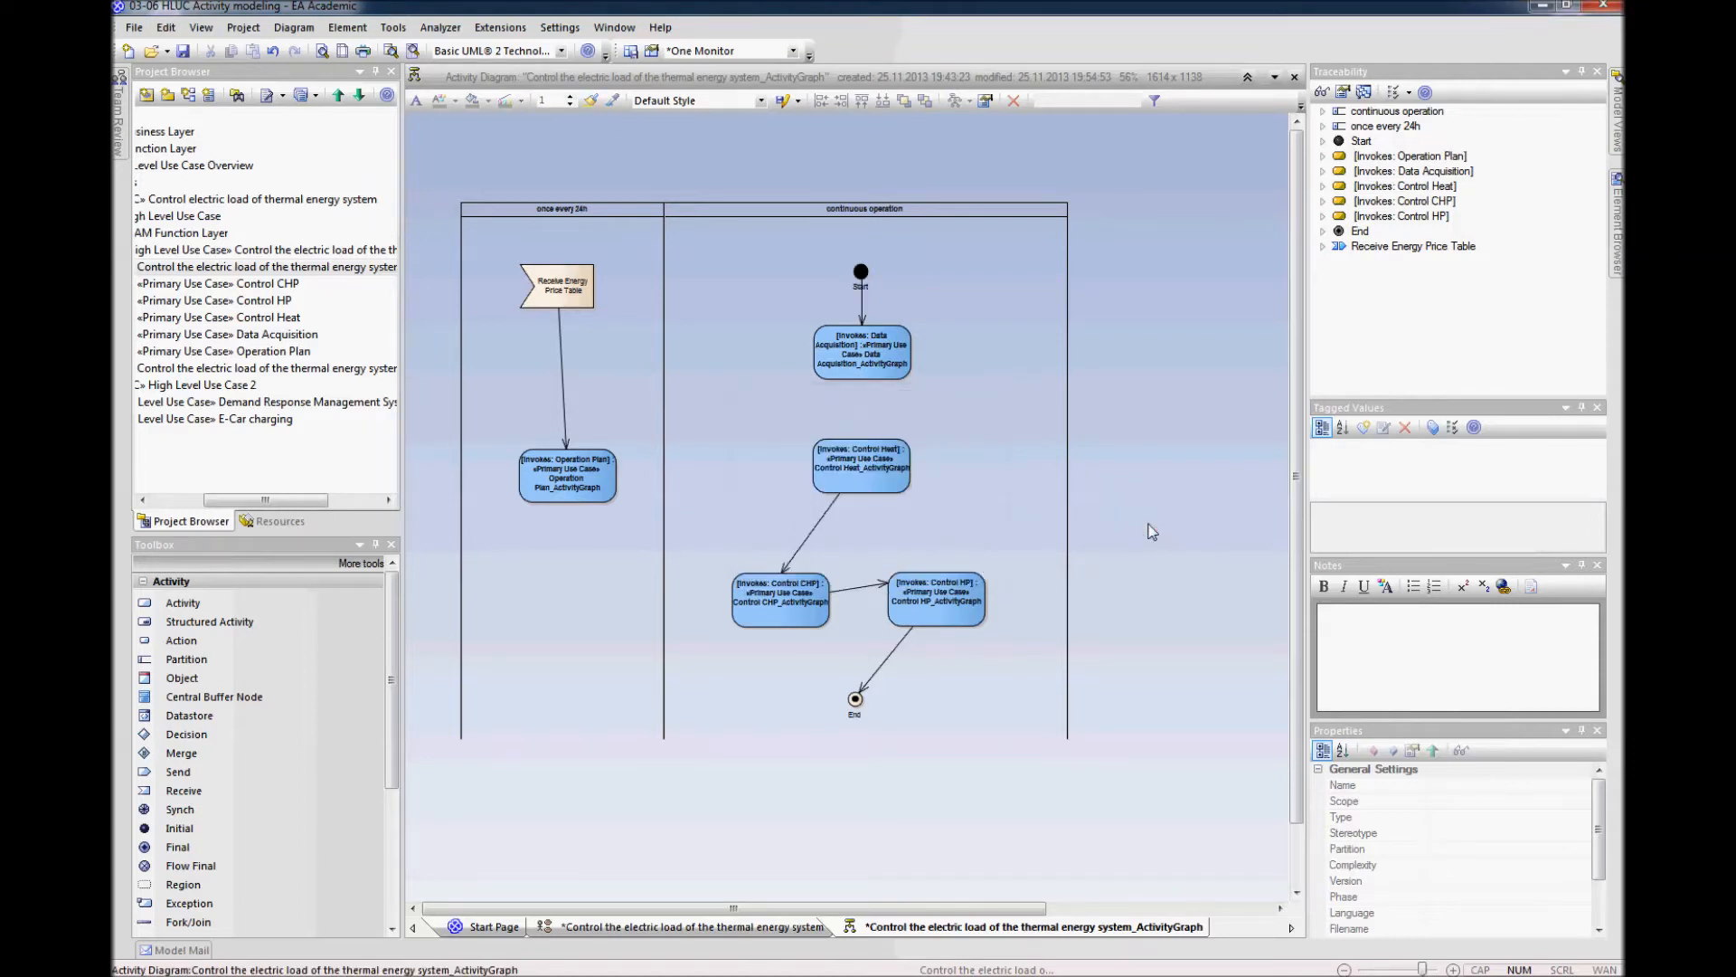
Step: Connect Data Acquisition to Control Heat with an object flow
mouse_move(981, 368)
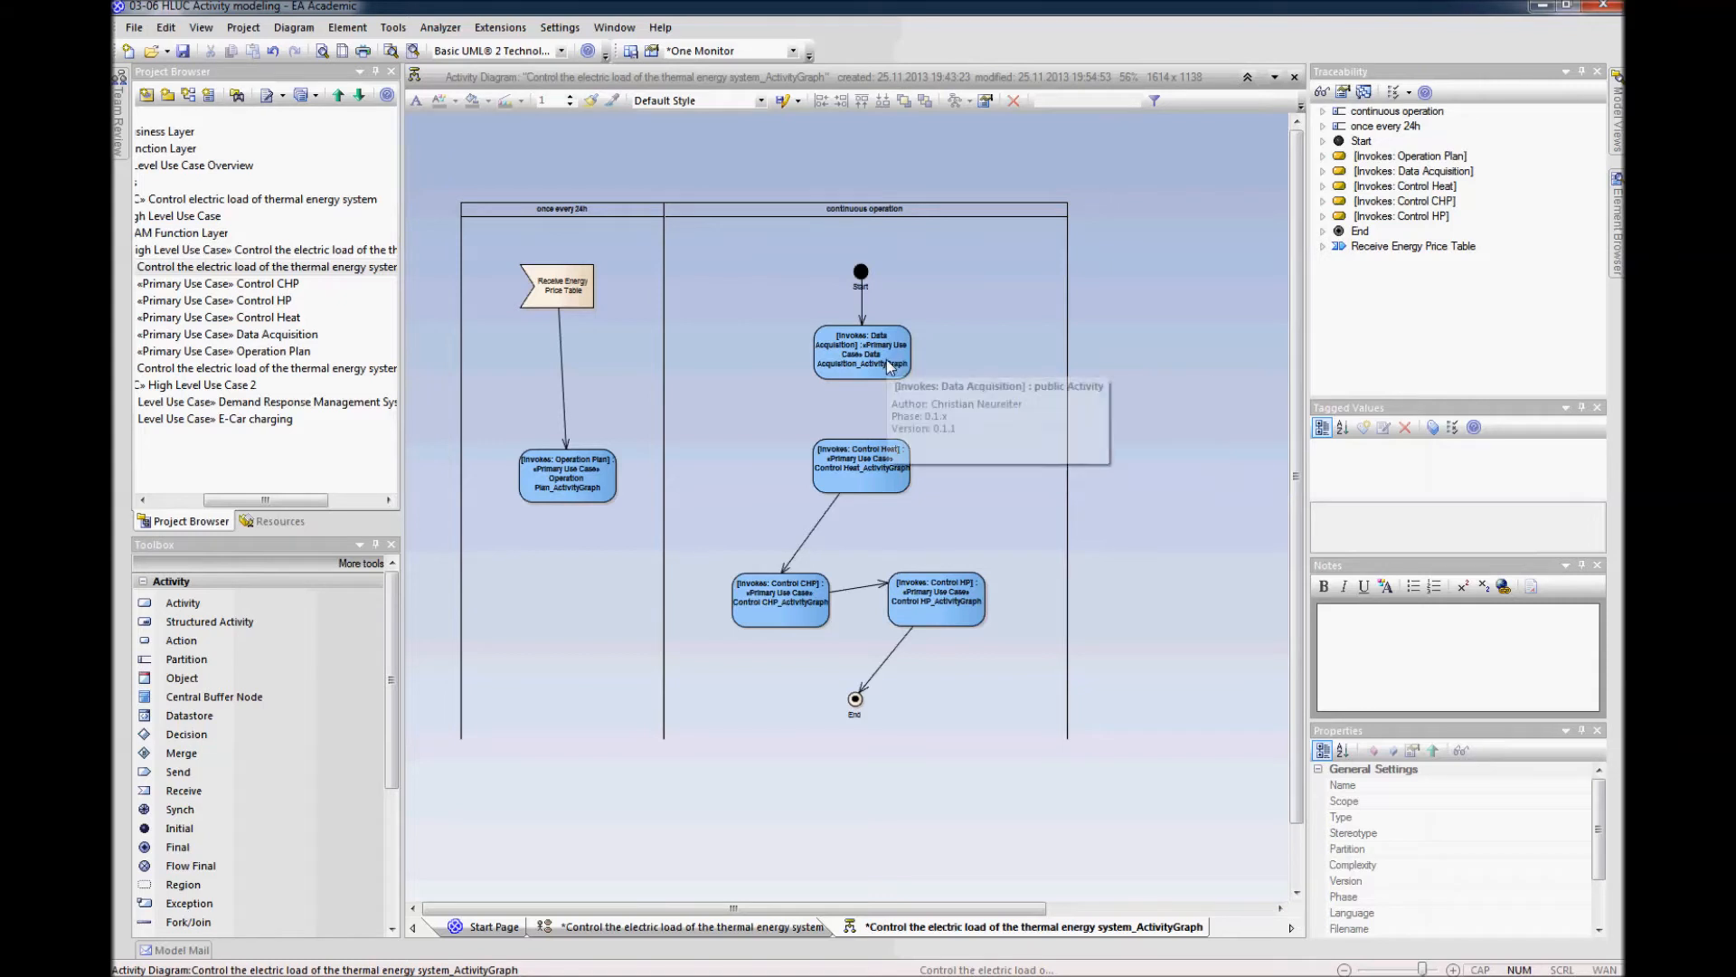
mouse_move(886, 362)
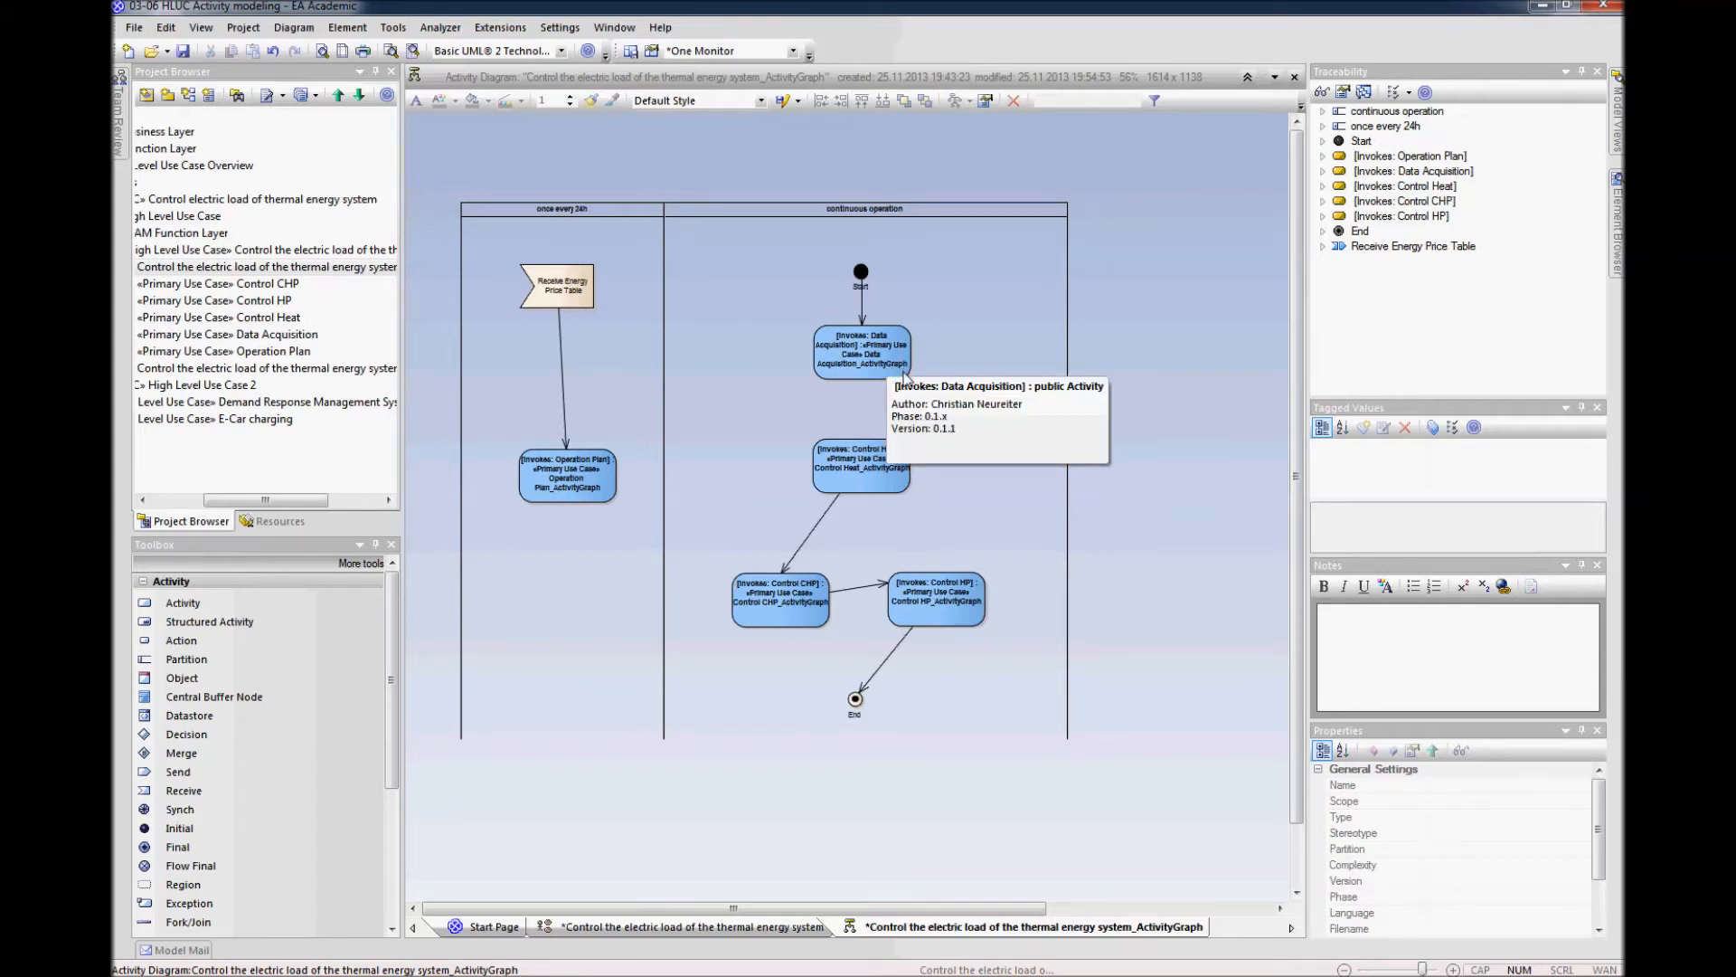
mouse_move(879, 484)
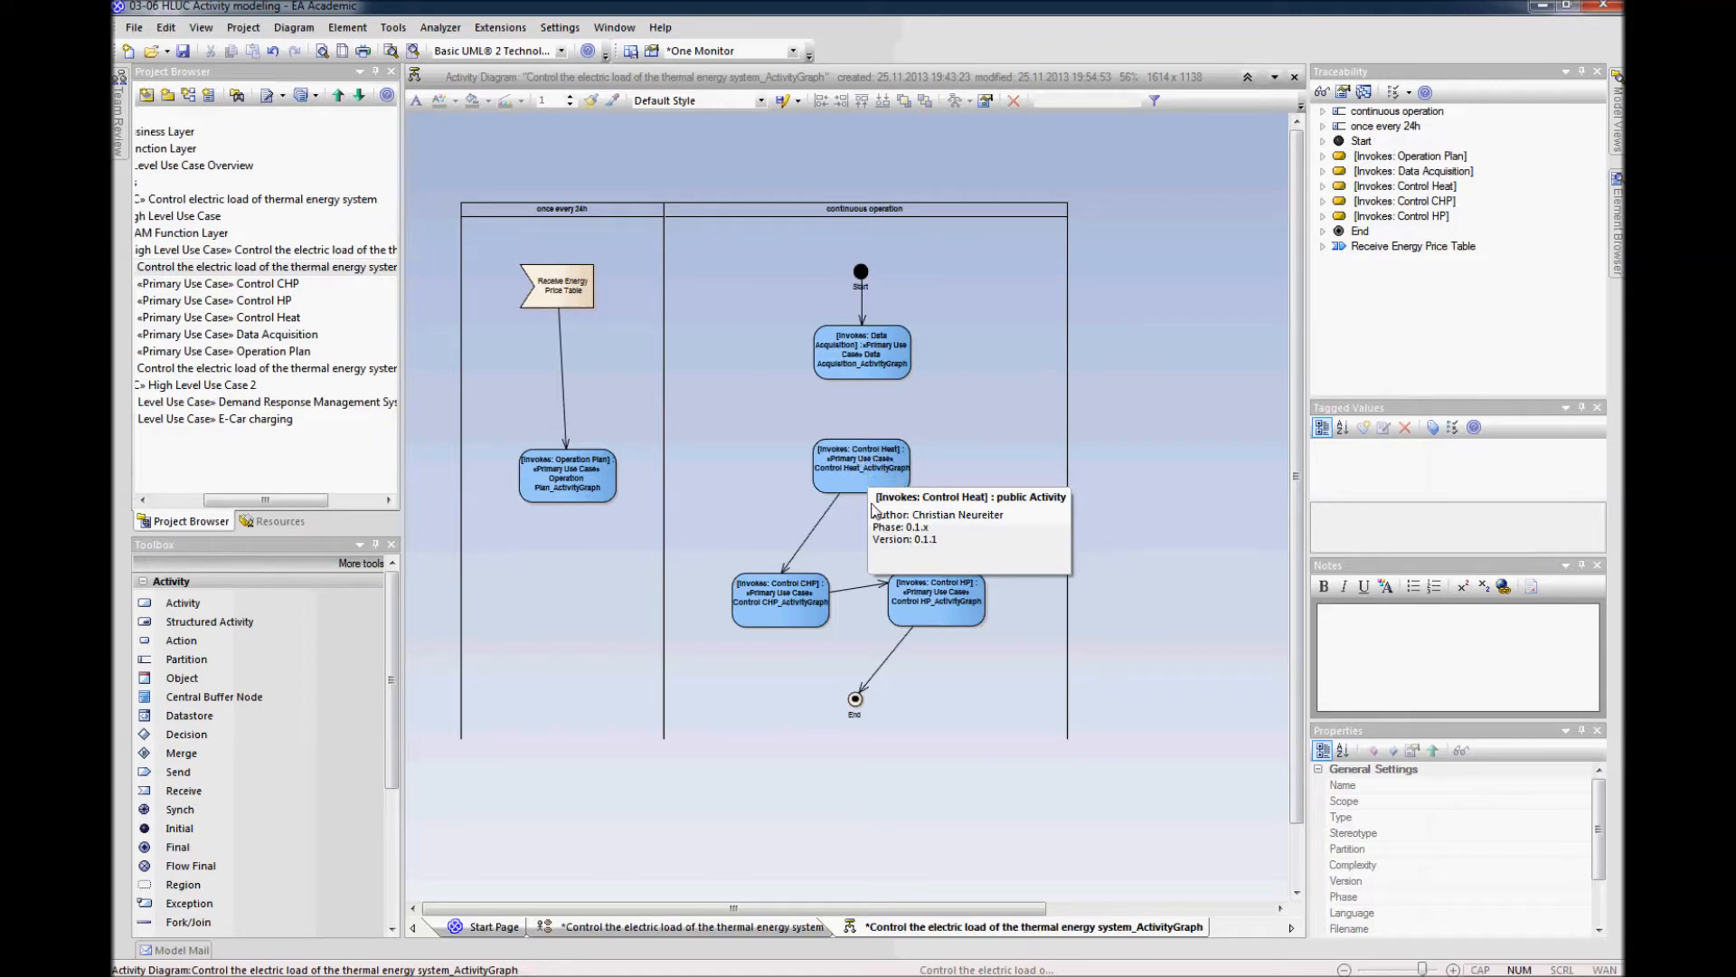
scroll(271, 705, "down", 4)
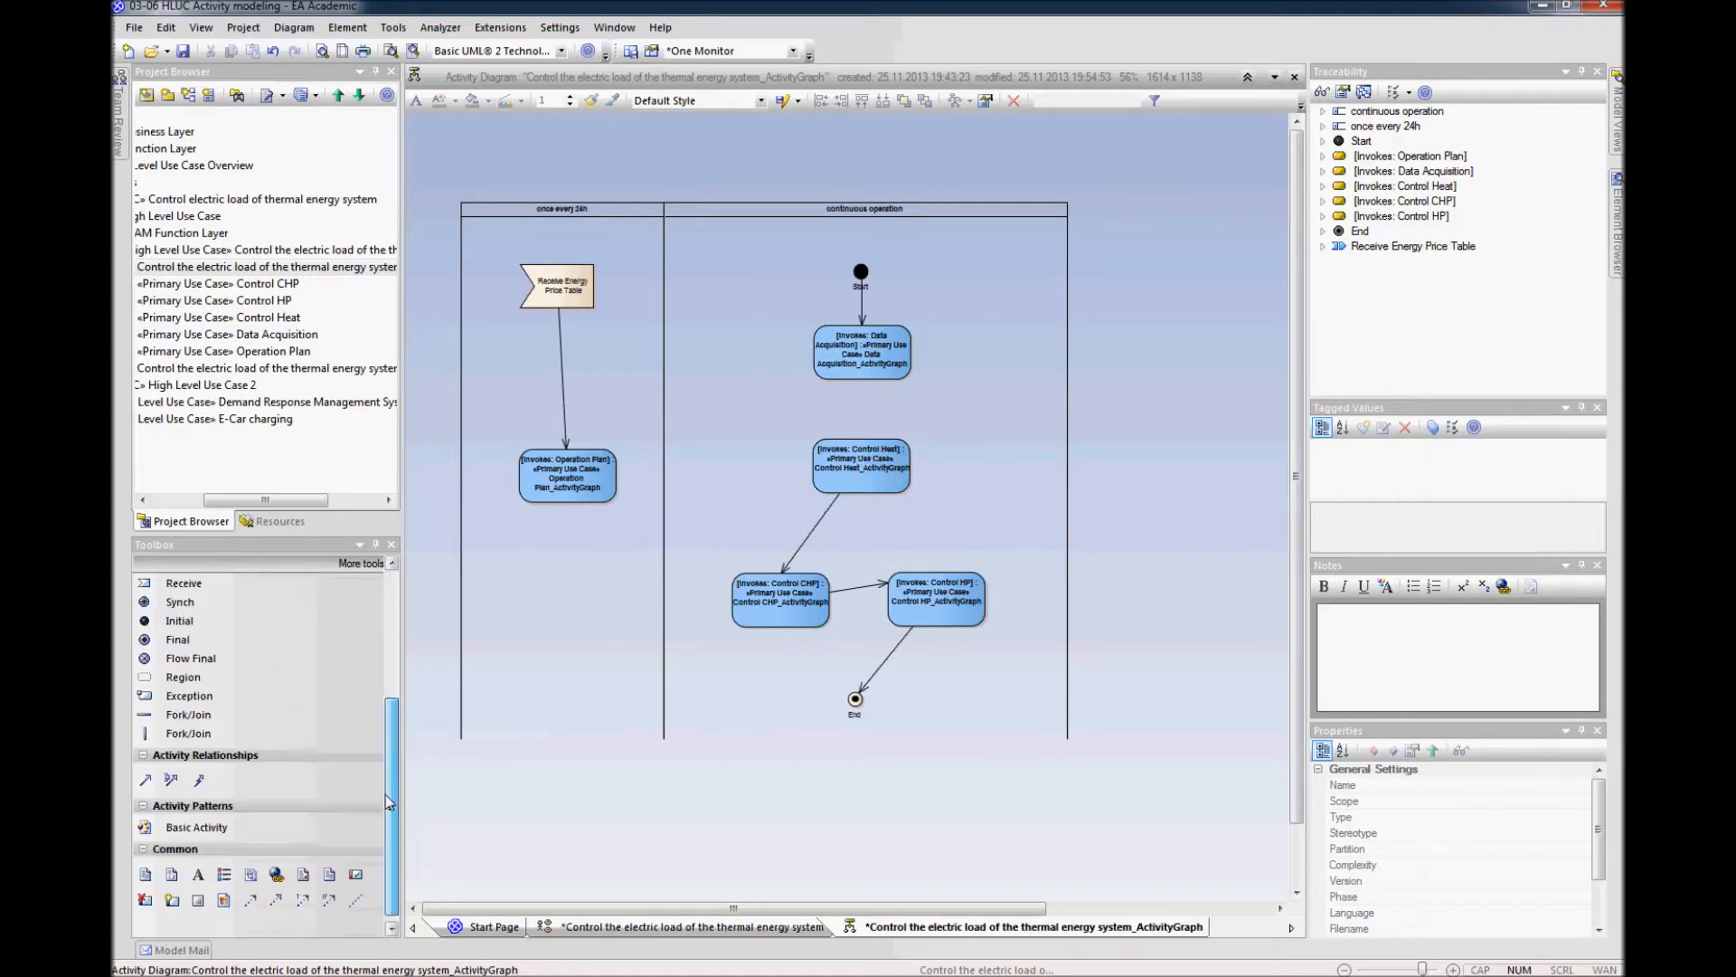
left_click(172, 769)
left_click_drag(866, 369, 861, 470)
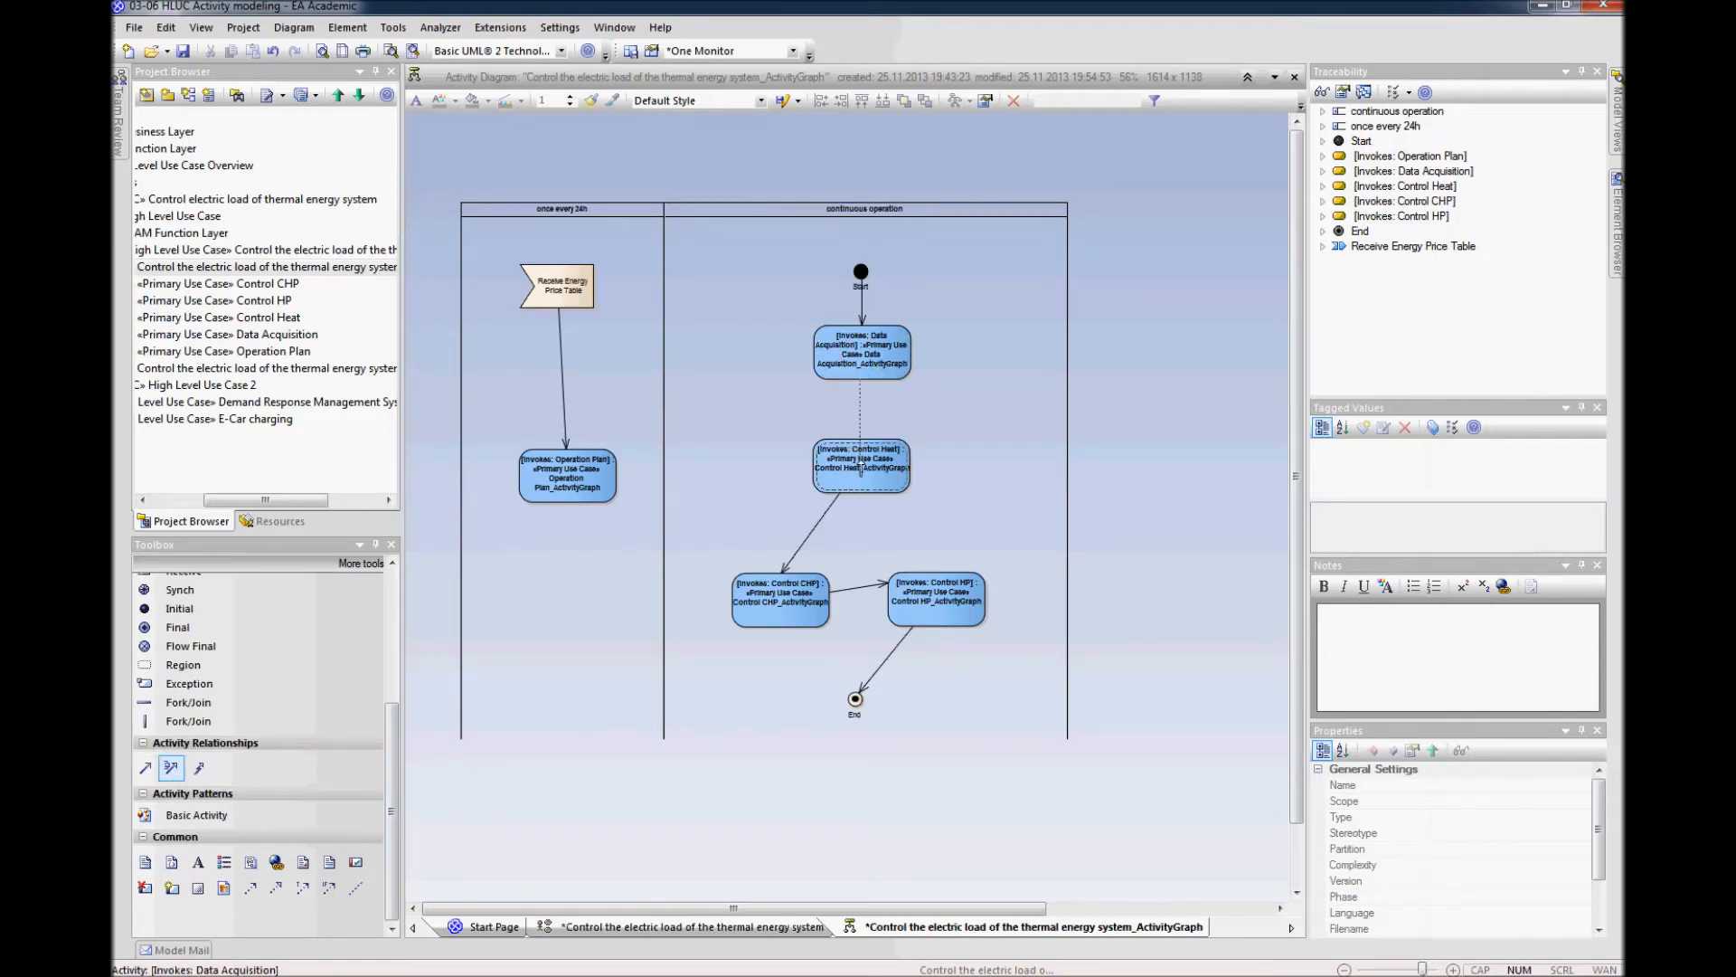
left_click_drag(861, 464, 860, 460)
left_click(1297, 462)
left_click(1182, 453)
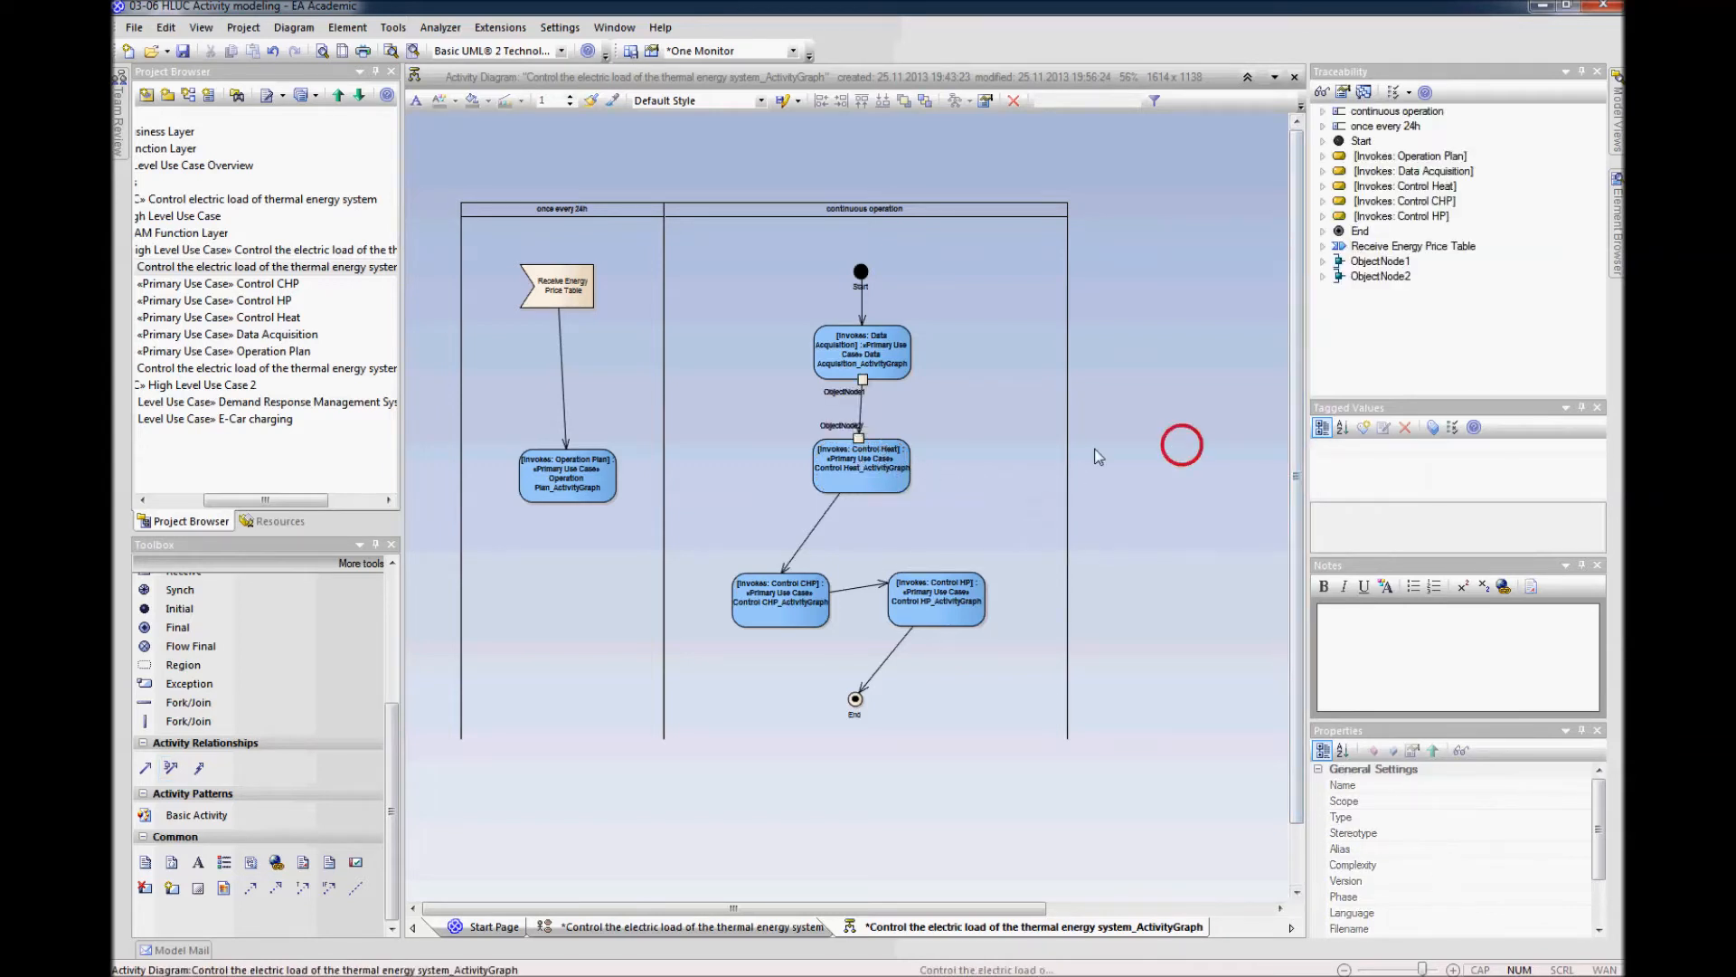
Step: Align the two object nodes between Data Acquisition and Control Heat and move their labels to the right of the object flow
left_click(860, 440)
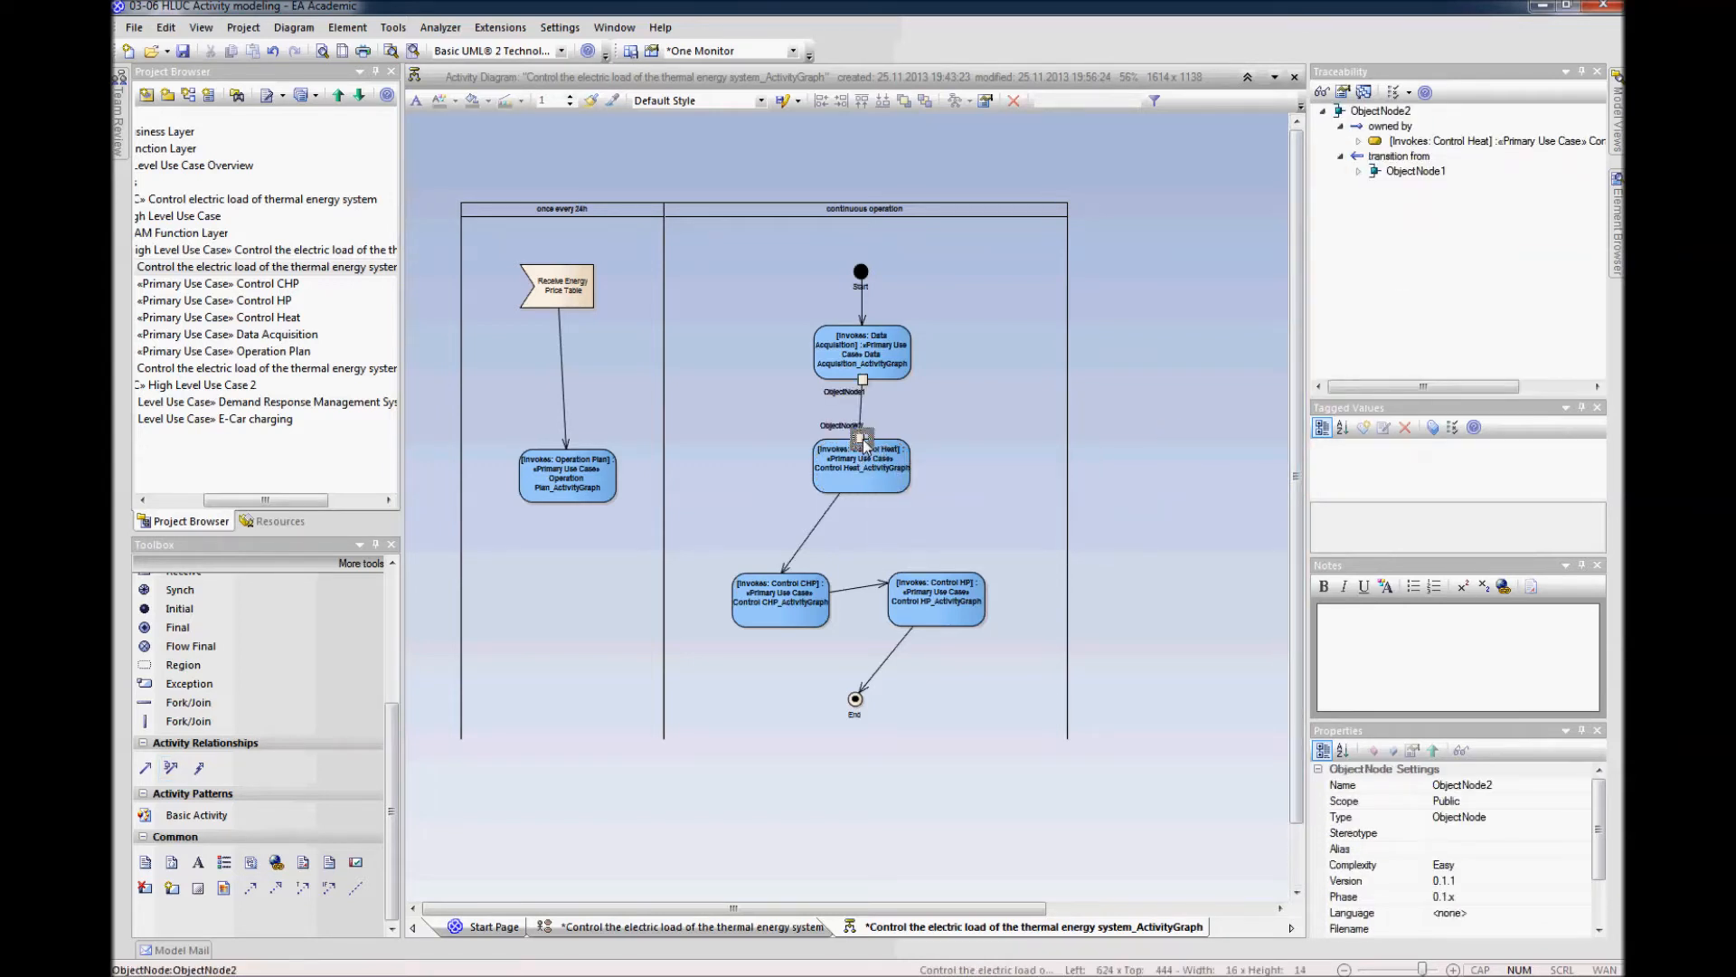
left_click(1119, 457)
left_click_drag(844, 427, 888, 402)
left_click(1105, 440)
left_click(863, 381)
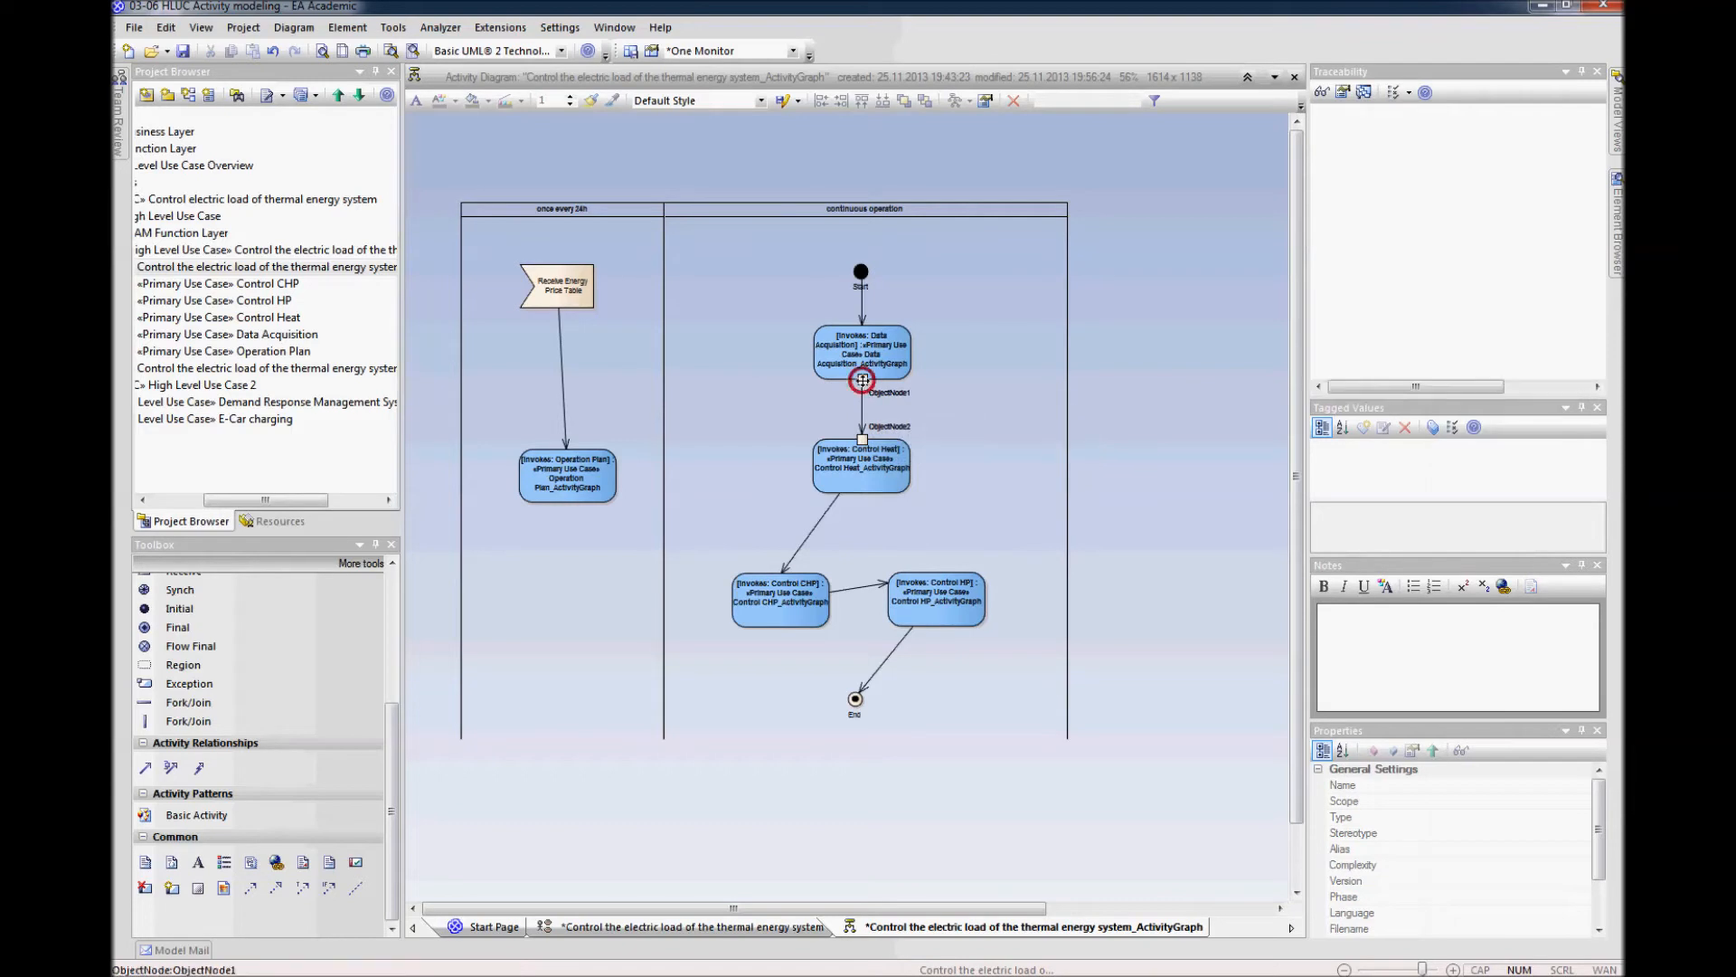
Step: Name the object node at Data Acquisition "Storage Temperatures"
right_click(863, 382)
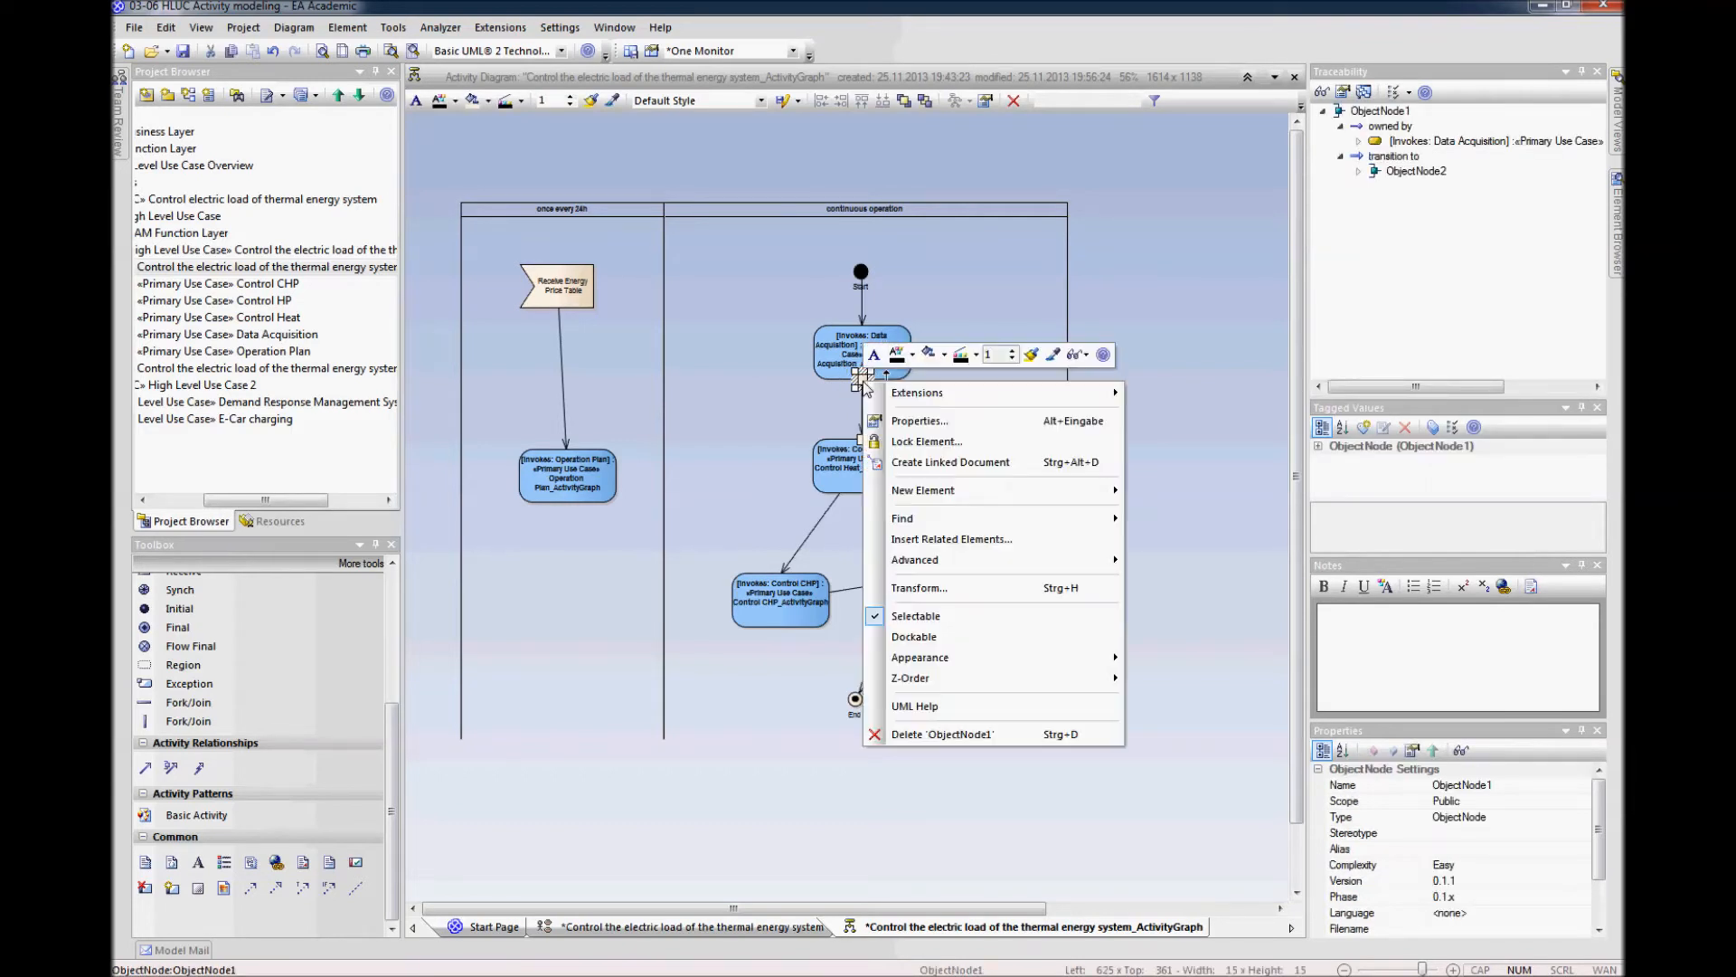
left_click(919, 422)
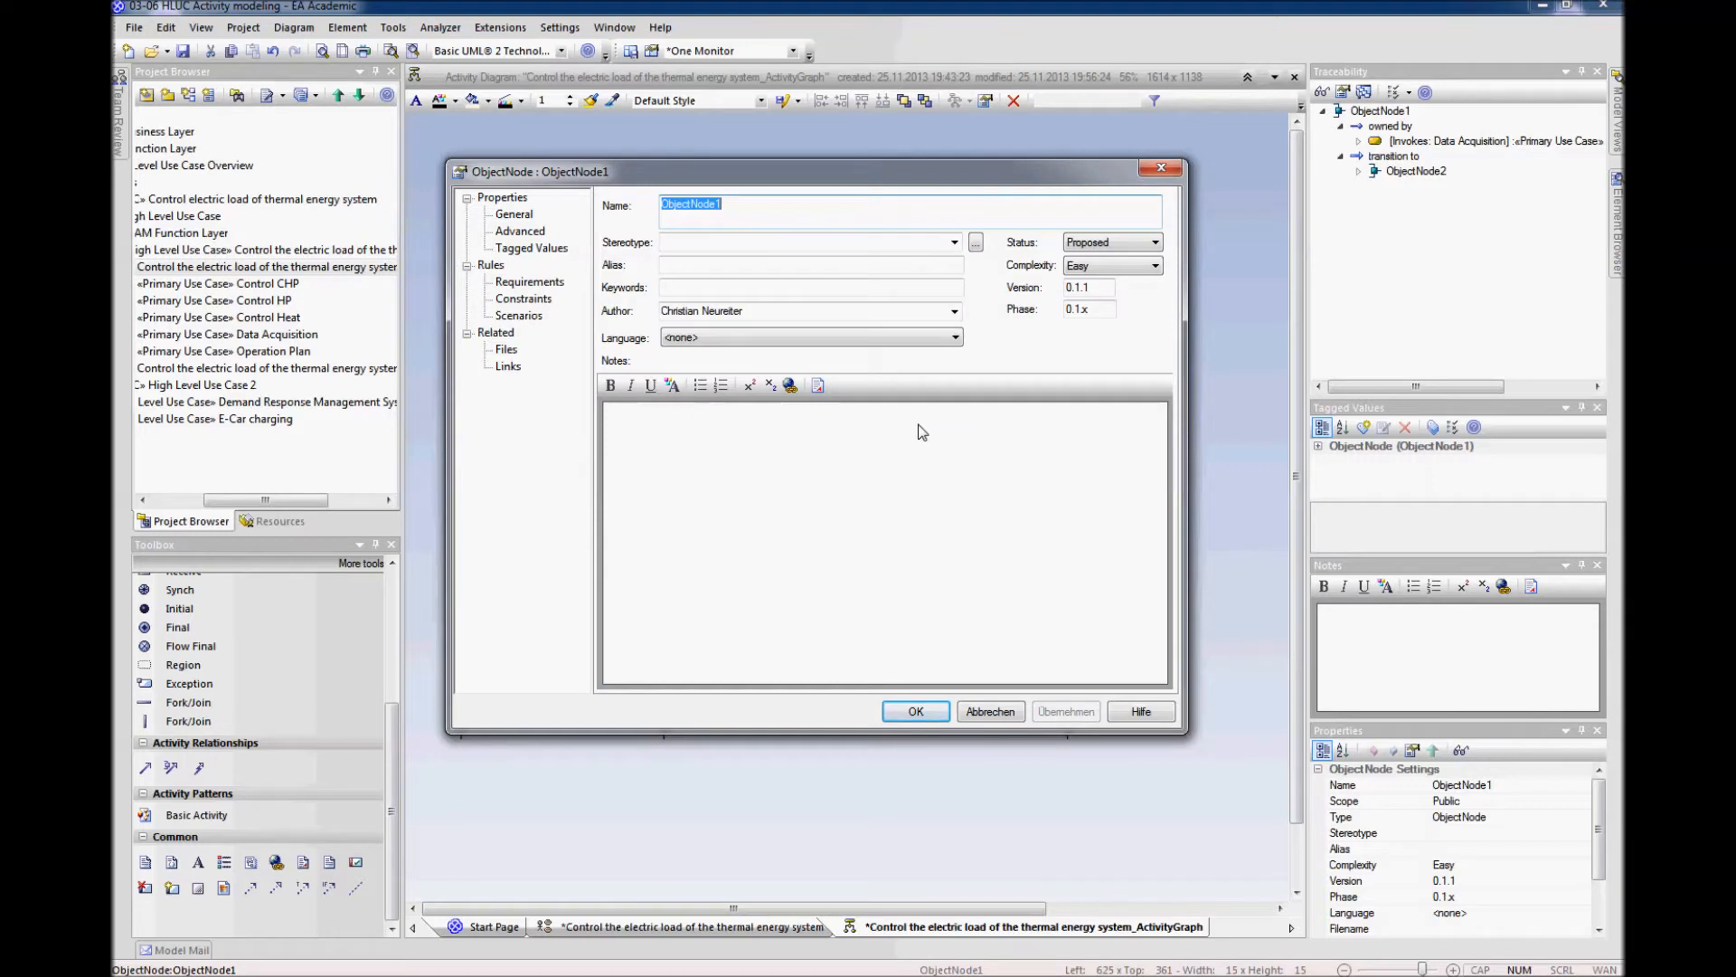
type("Thermal")
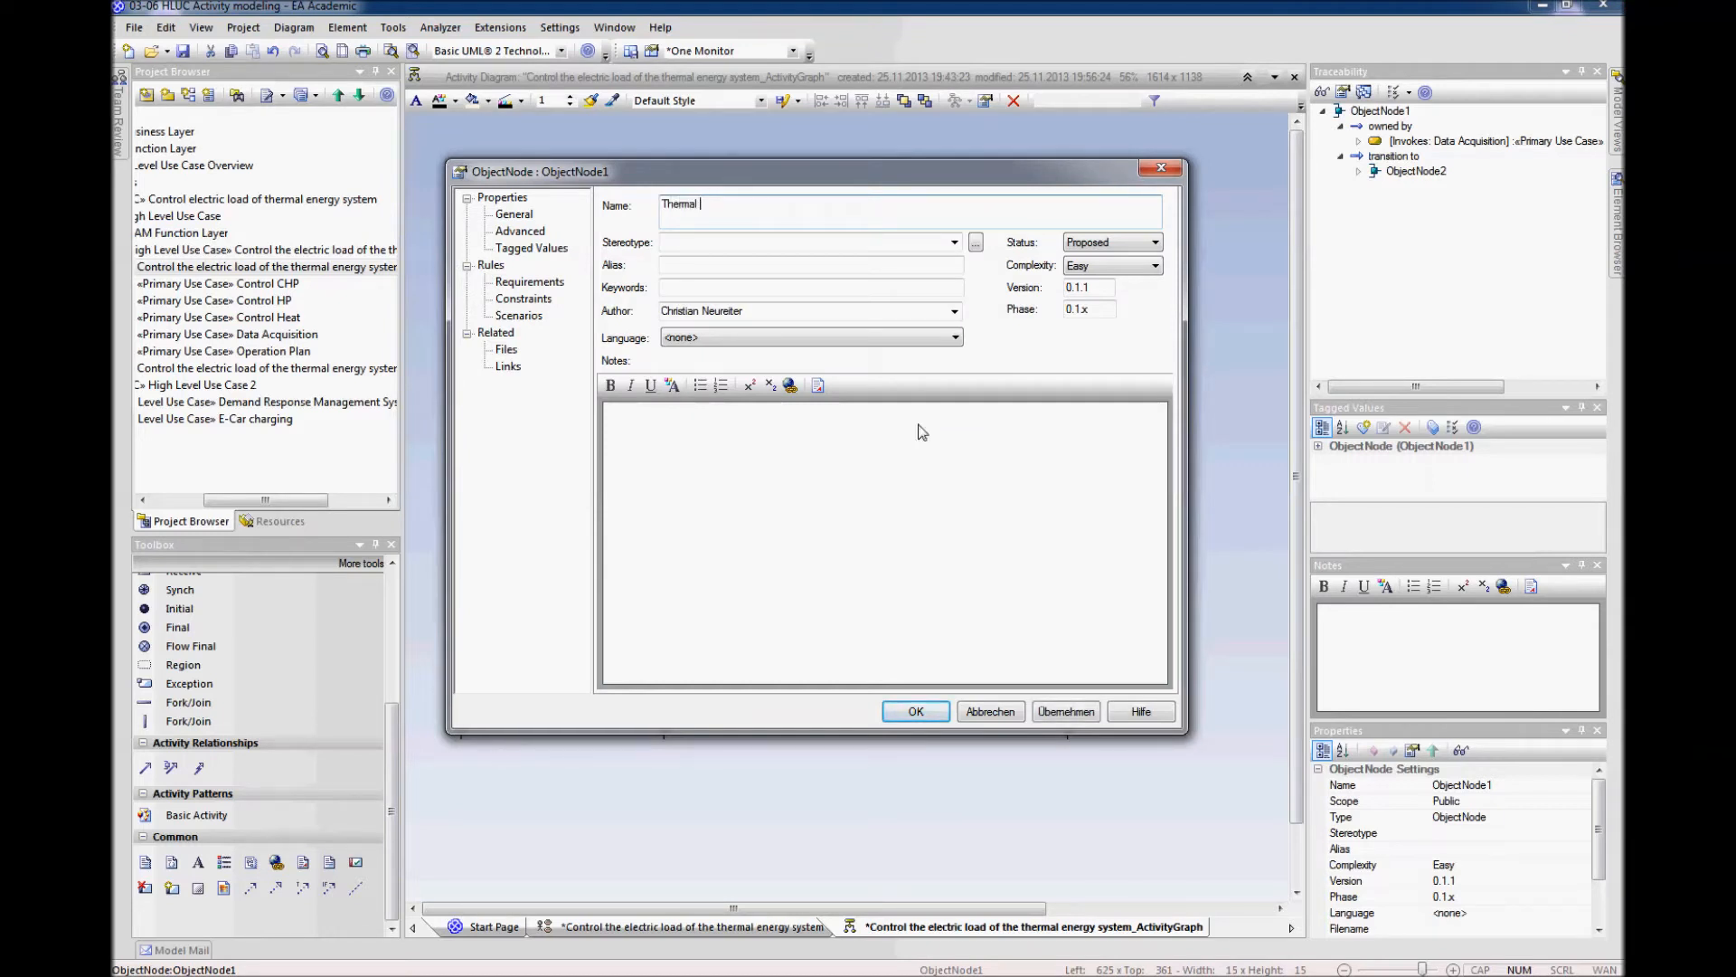
key("BackSpace")
key("BackSpace")
key("BackSpace")
key("BackSpace")
key("BackSpace")
key("BackSpace")
key("BackSpace")
type("rage Te")
key("Return")
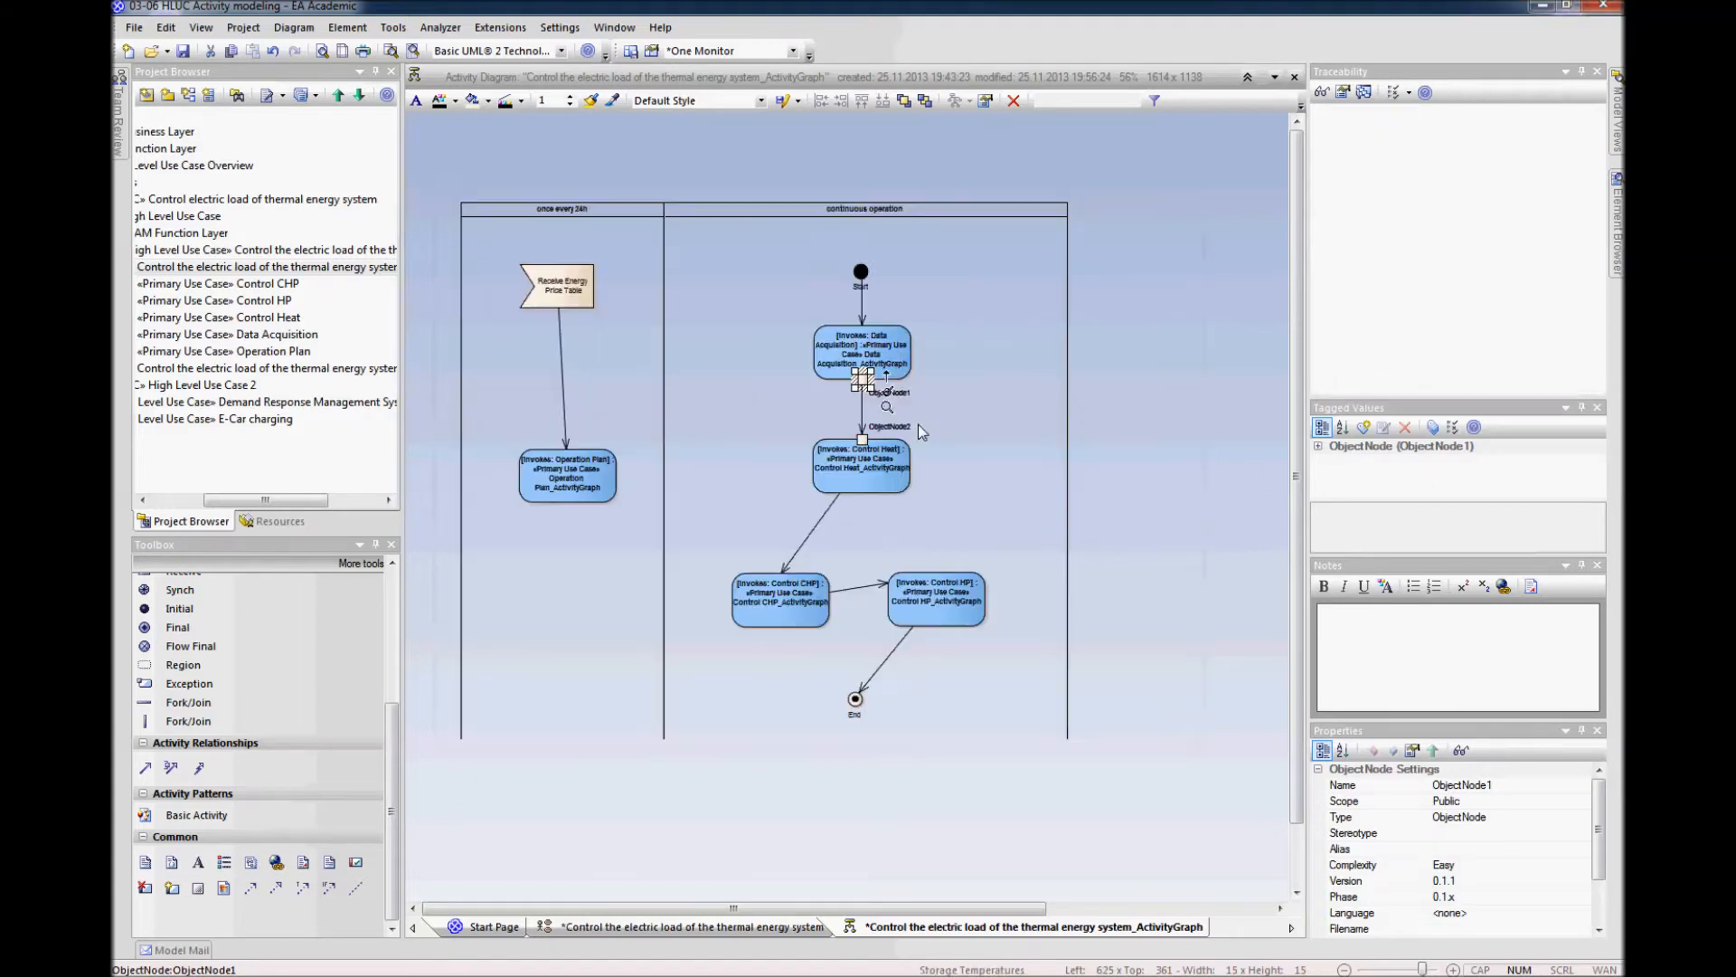
Step: Name the object node on the incoming flow at Control Heat "Storate Temperatures"
left_click(900, 426)
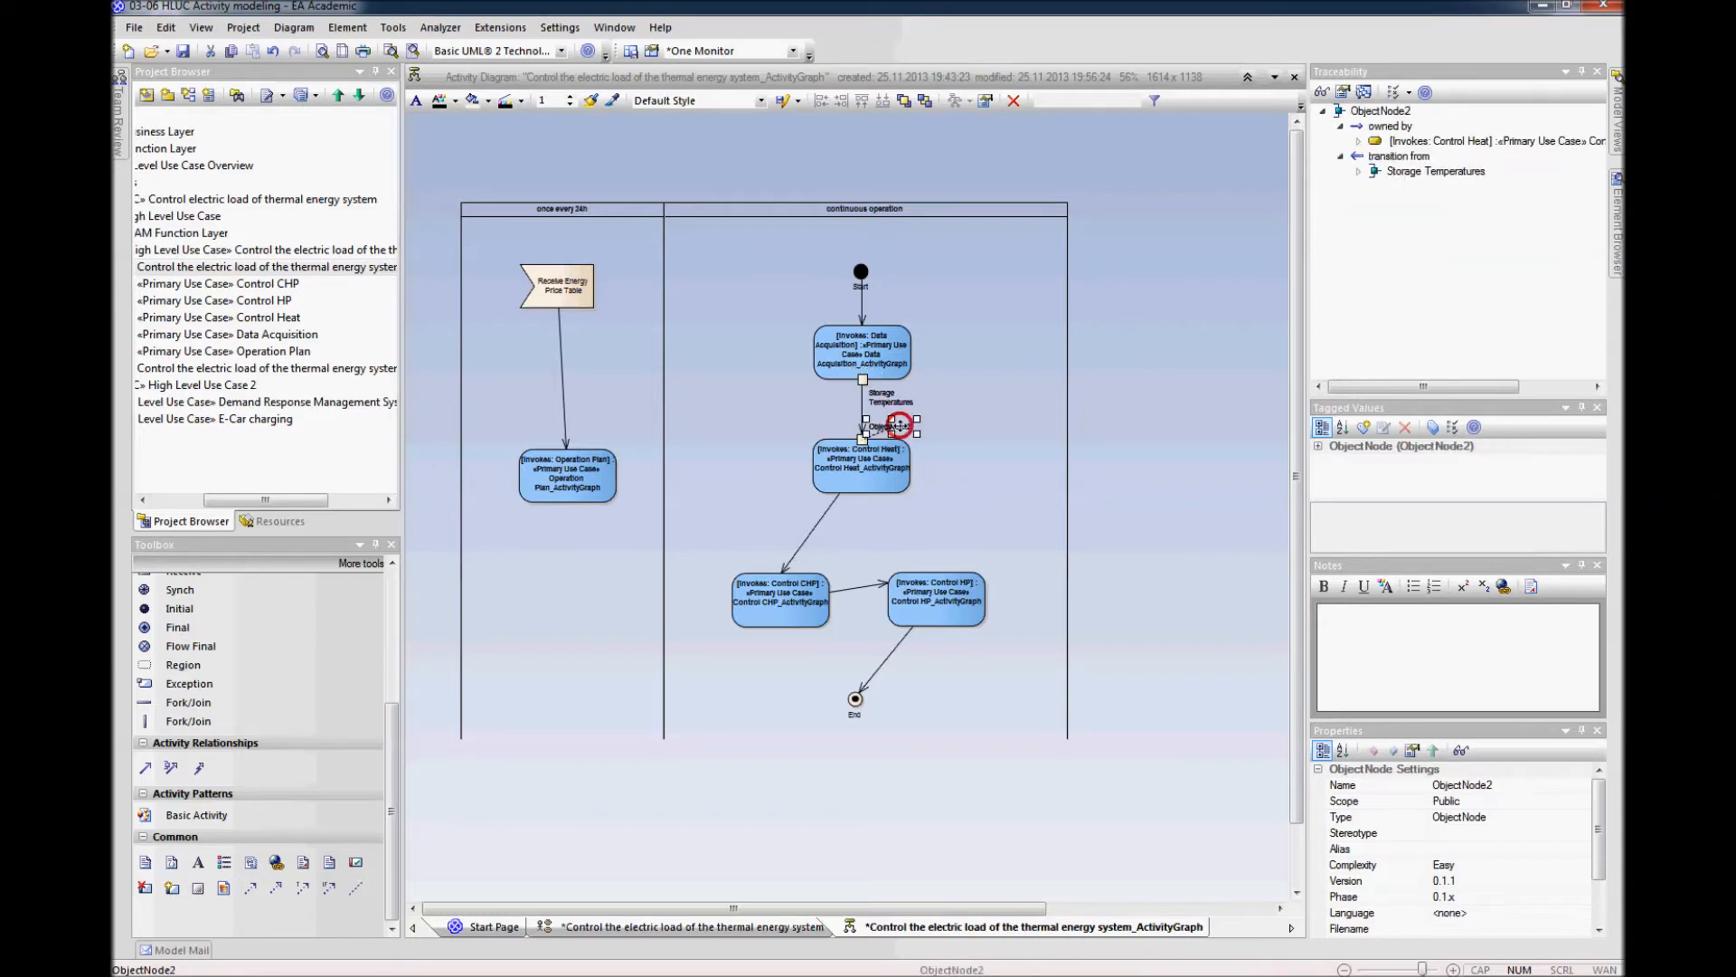
type("S")
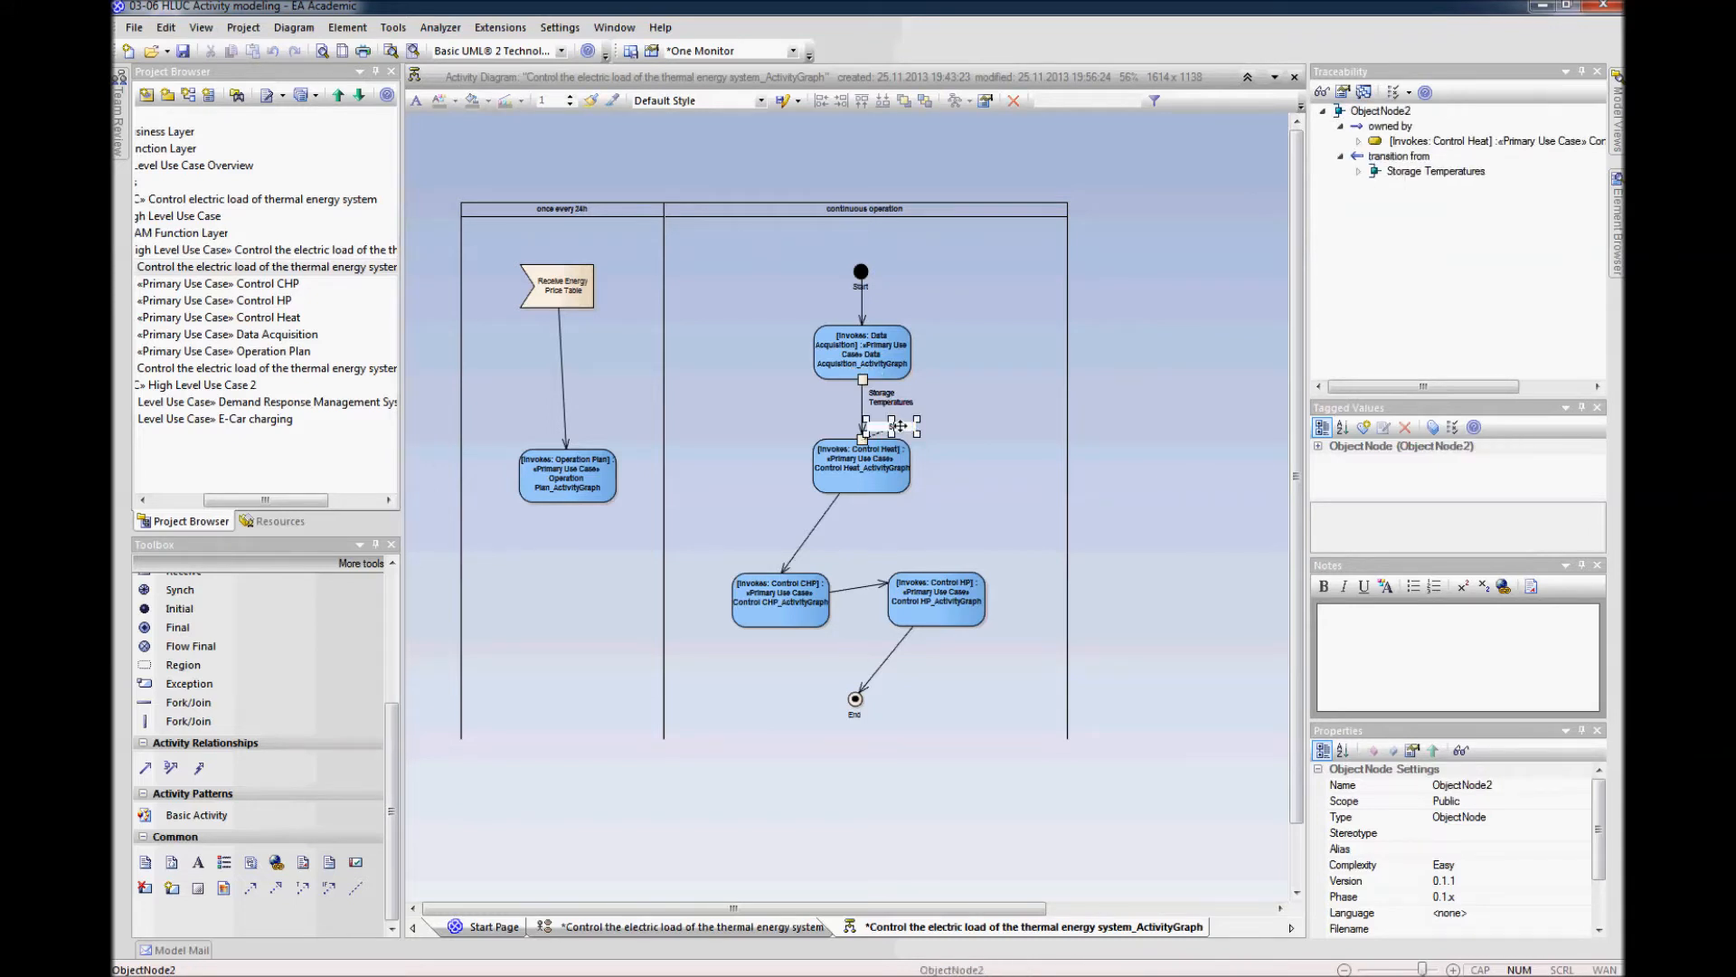
type("torage Temperatures")
key("Return")
Step: Reposition the two temperature labels beside the object flow and move the Start label above its node
left_click(1097, 415)
left_click(892, 398)
left_click(889, 428)
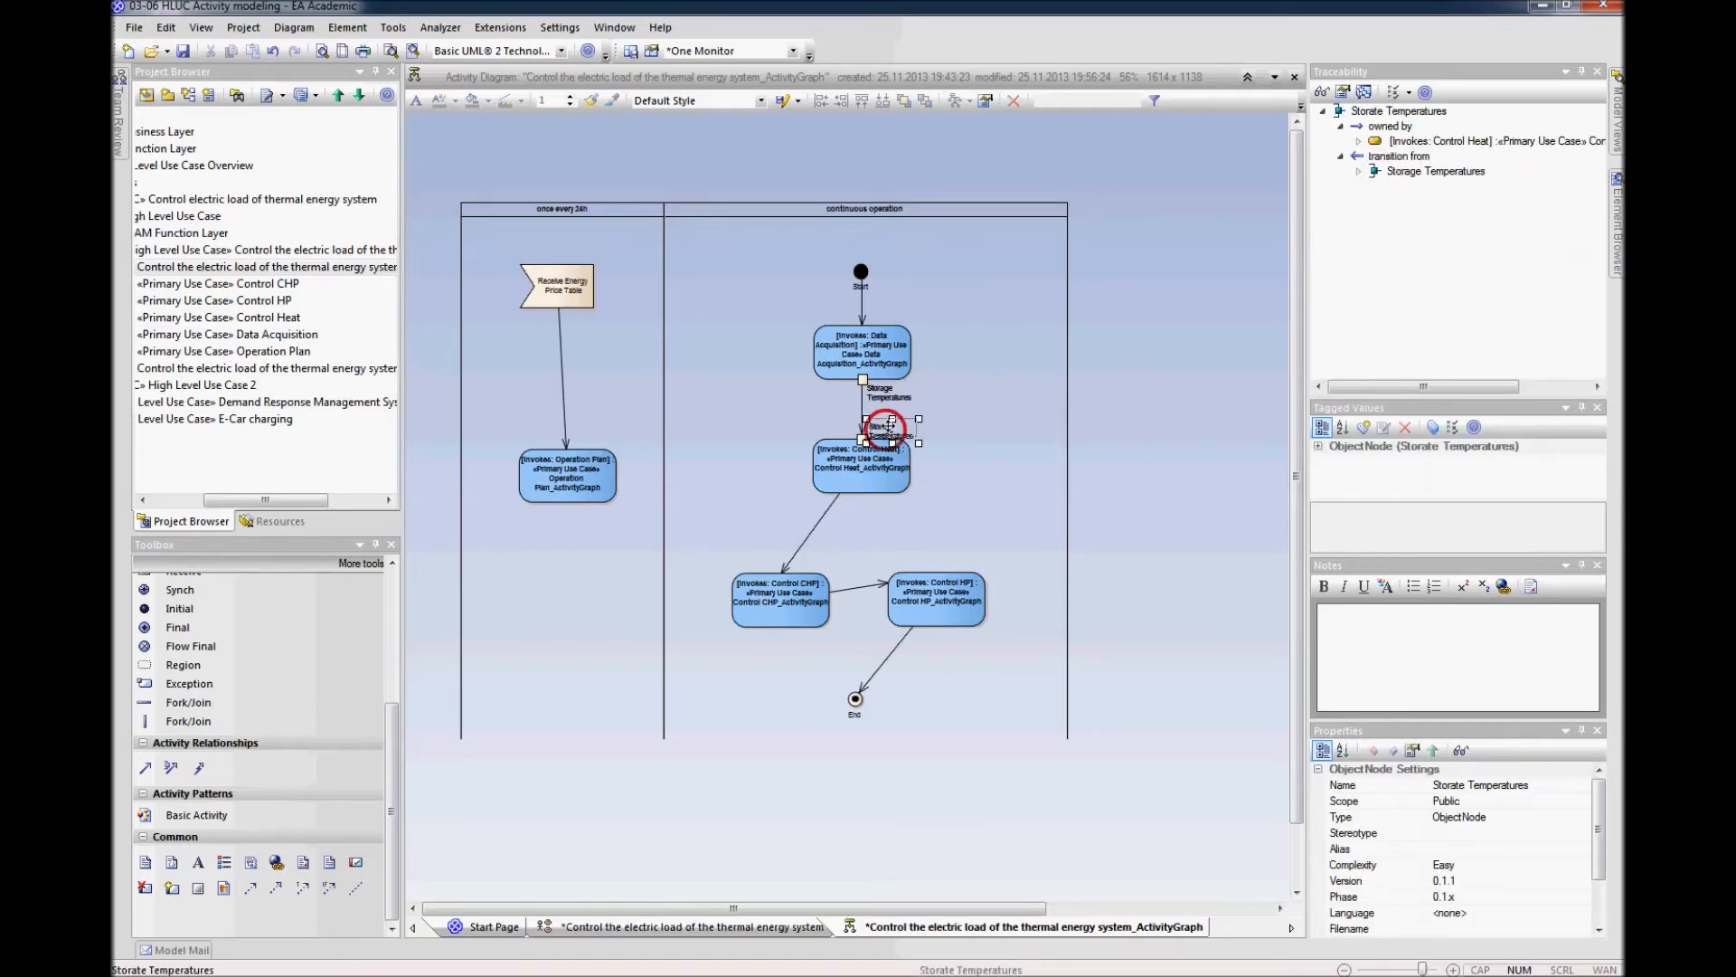
left_click(1079, 438)
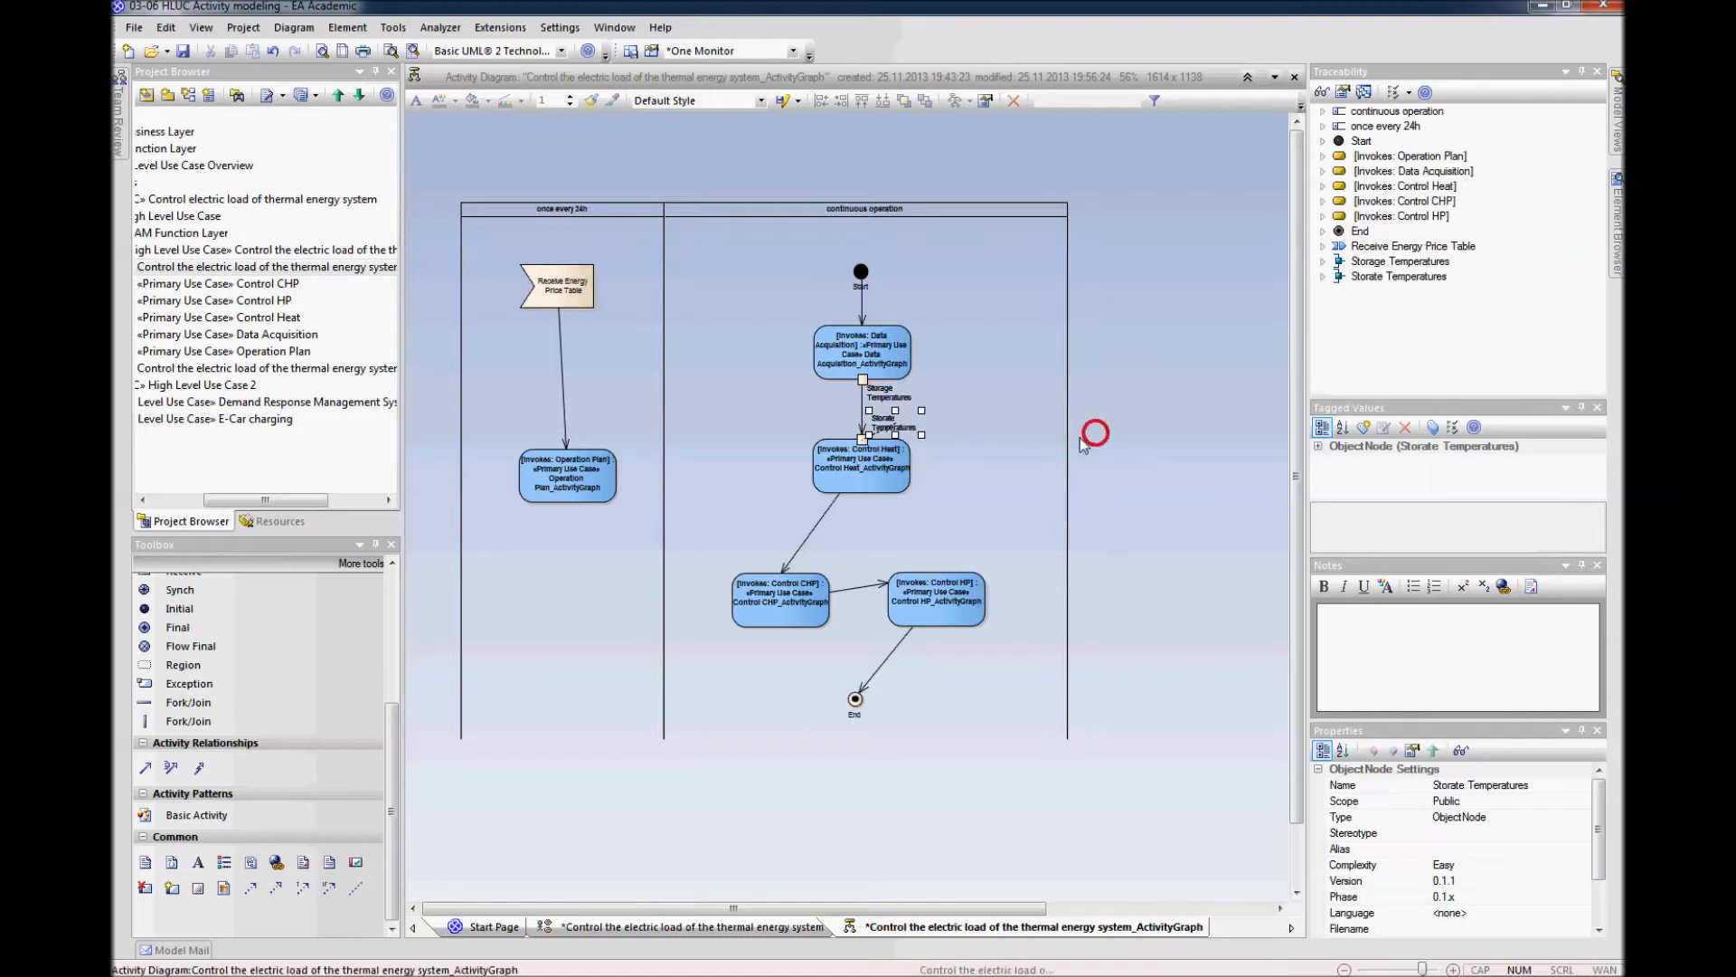
left_click(860, 283)
left_click_drag(862, 258, 861, 257)
Step: Align Operation Plan directly below Receive Energy Price Table and level with Control Heat
left_click(563, 472)
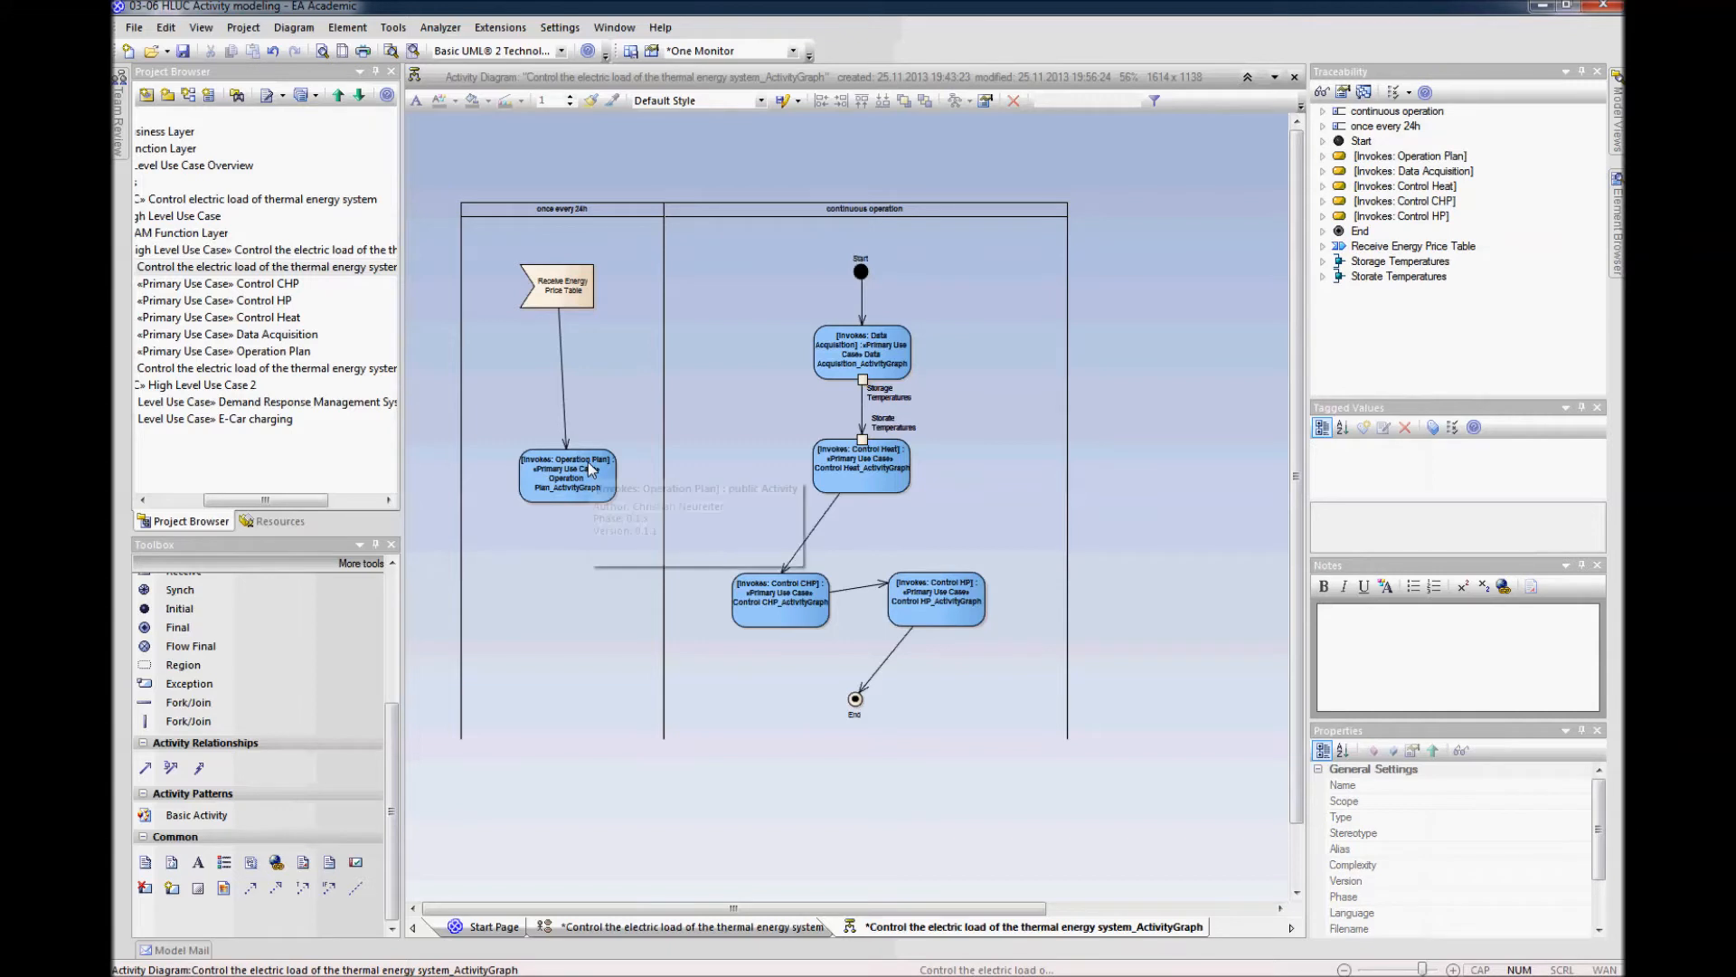
left_click_drag(563, 472, 555, 457)
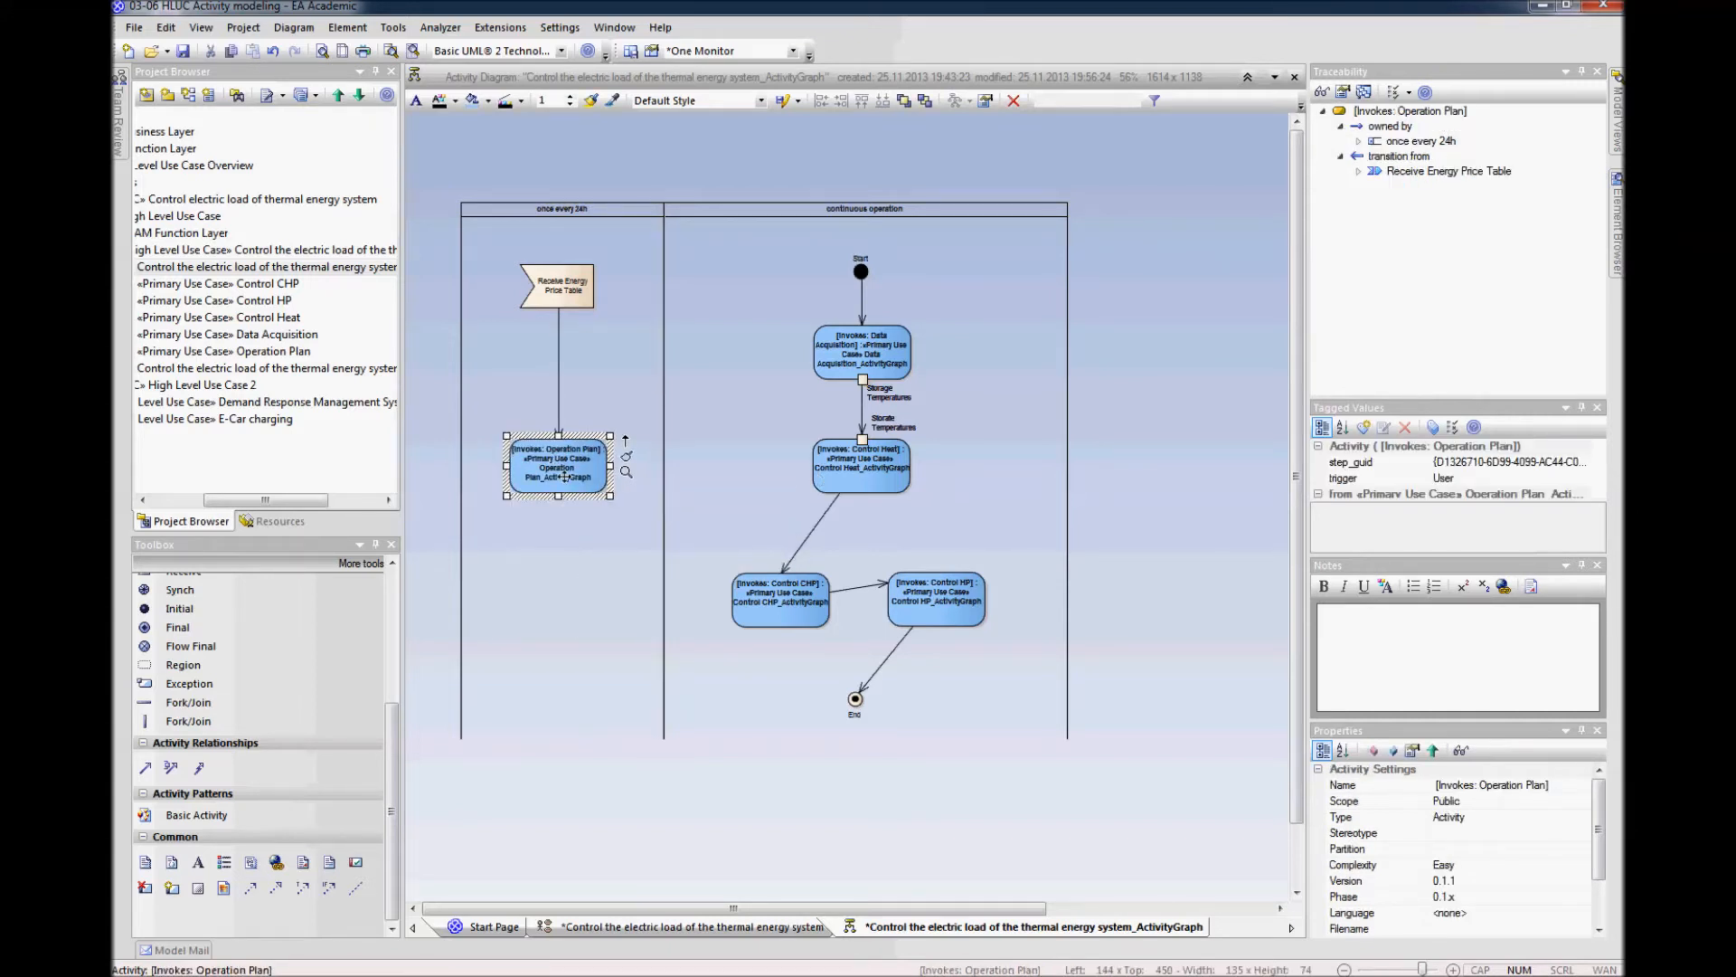
left_click(631, 839)
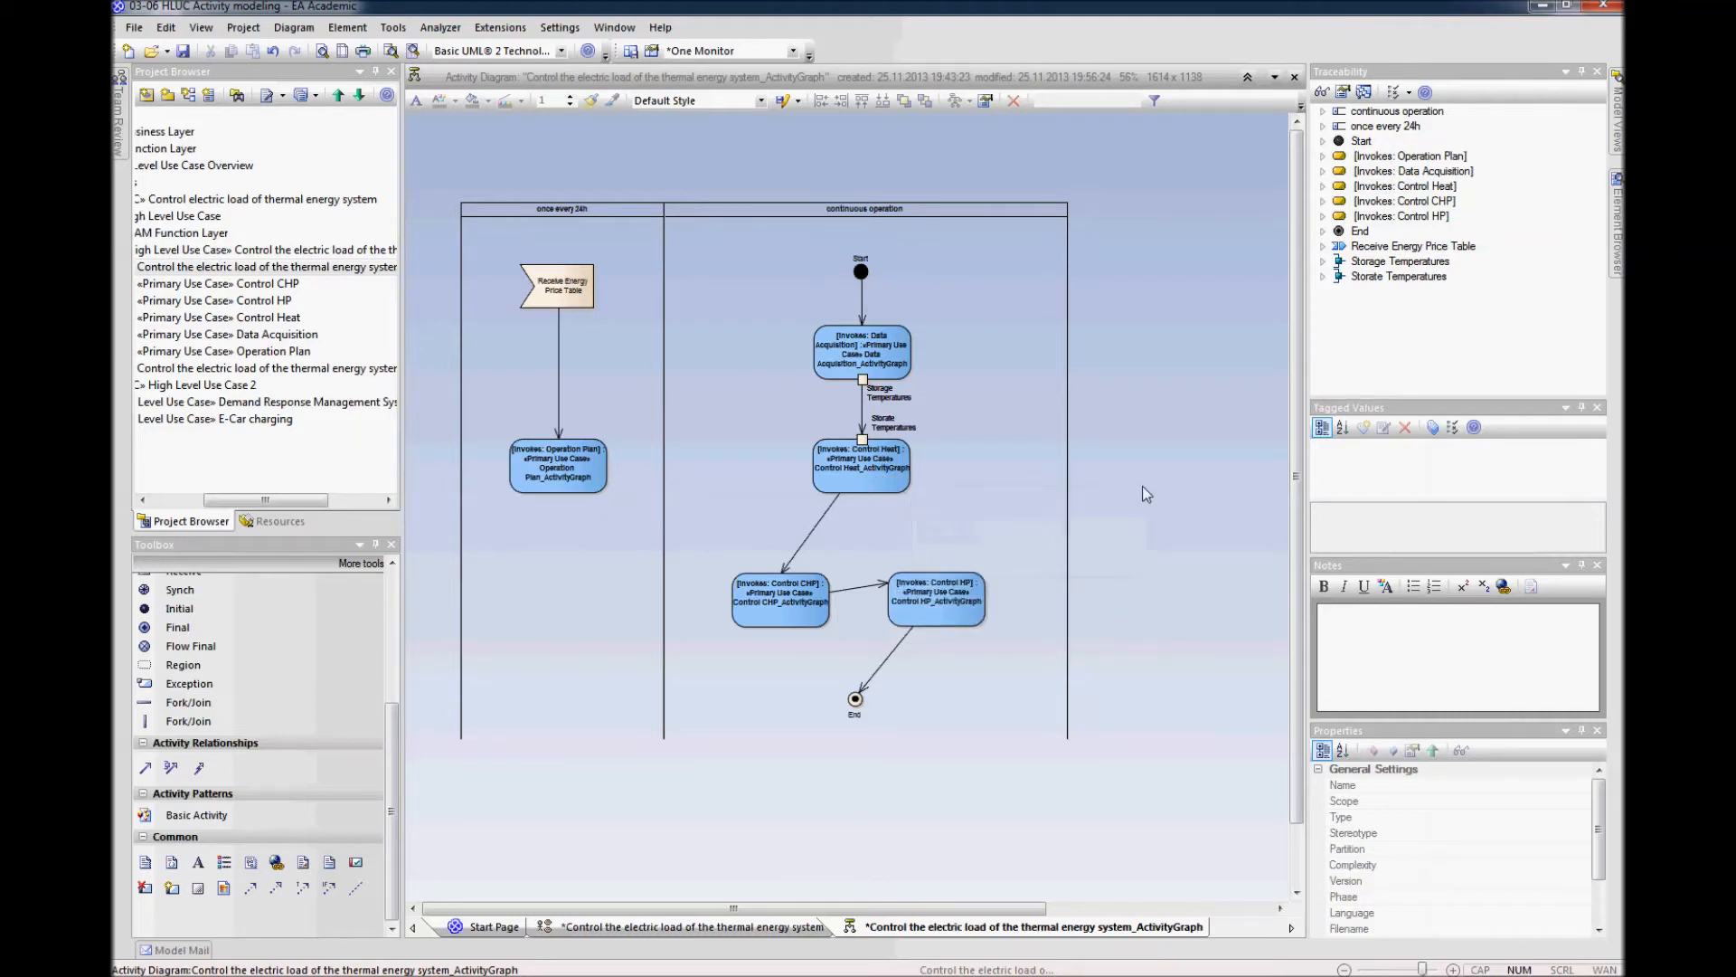
Step: Connect Operation Plan to Control Heat with an object flow across the two partitions
left_click(388, 747)
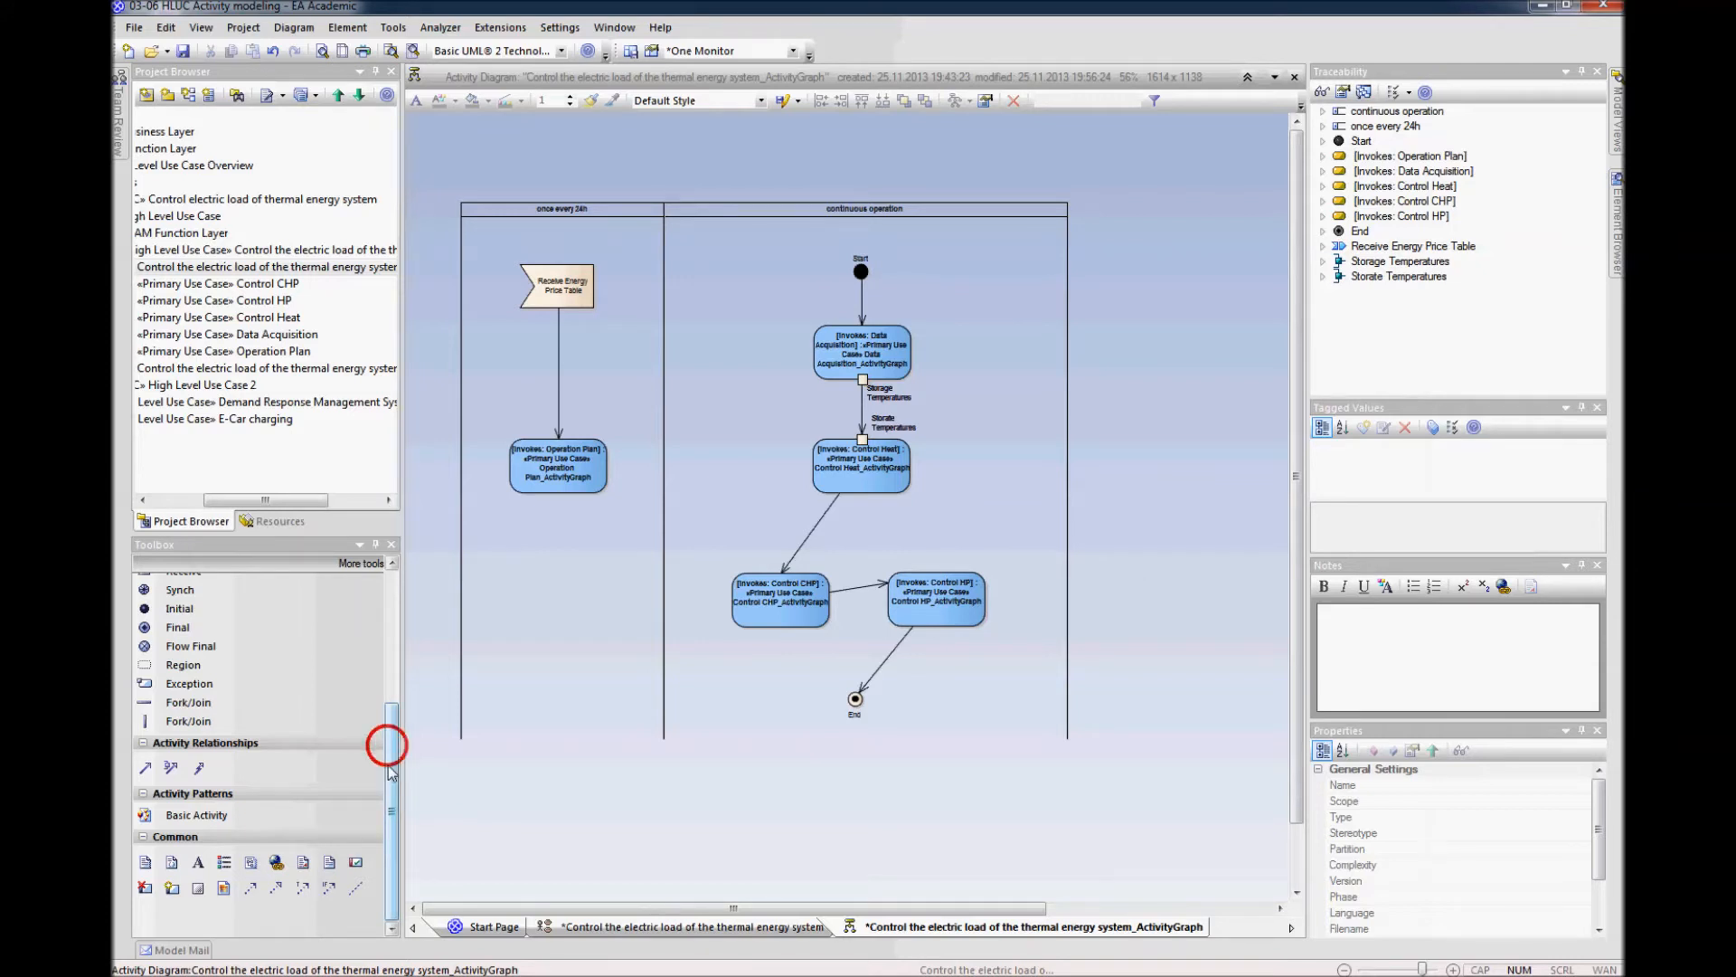
left_click(169, 769)
left_click_drag(723, 459, 829, 462)
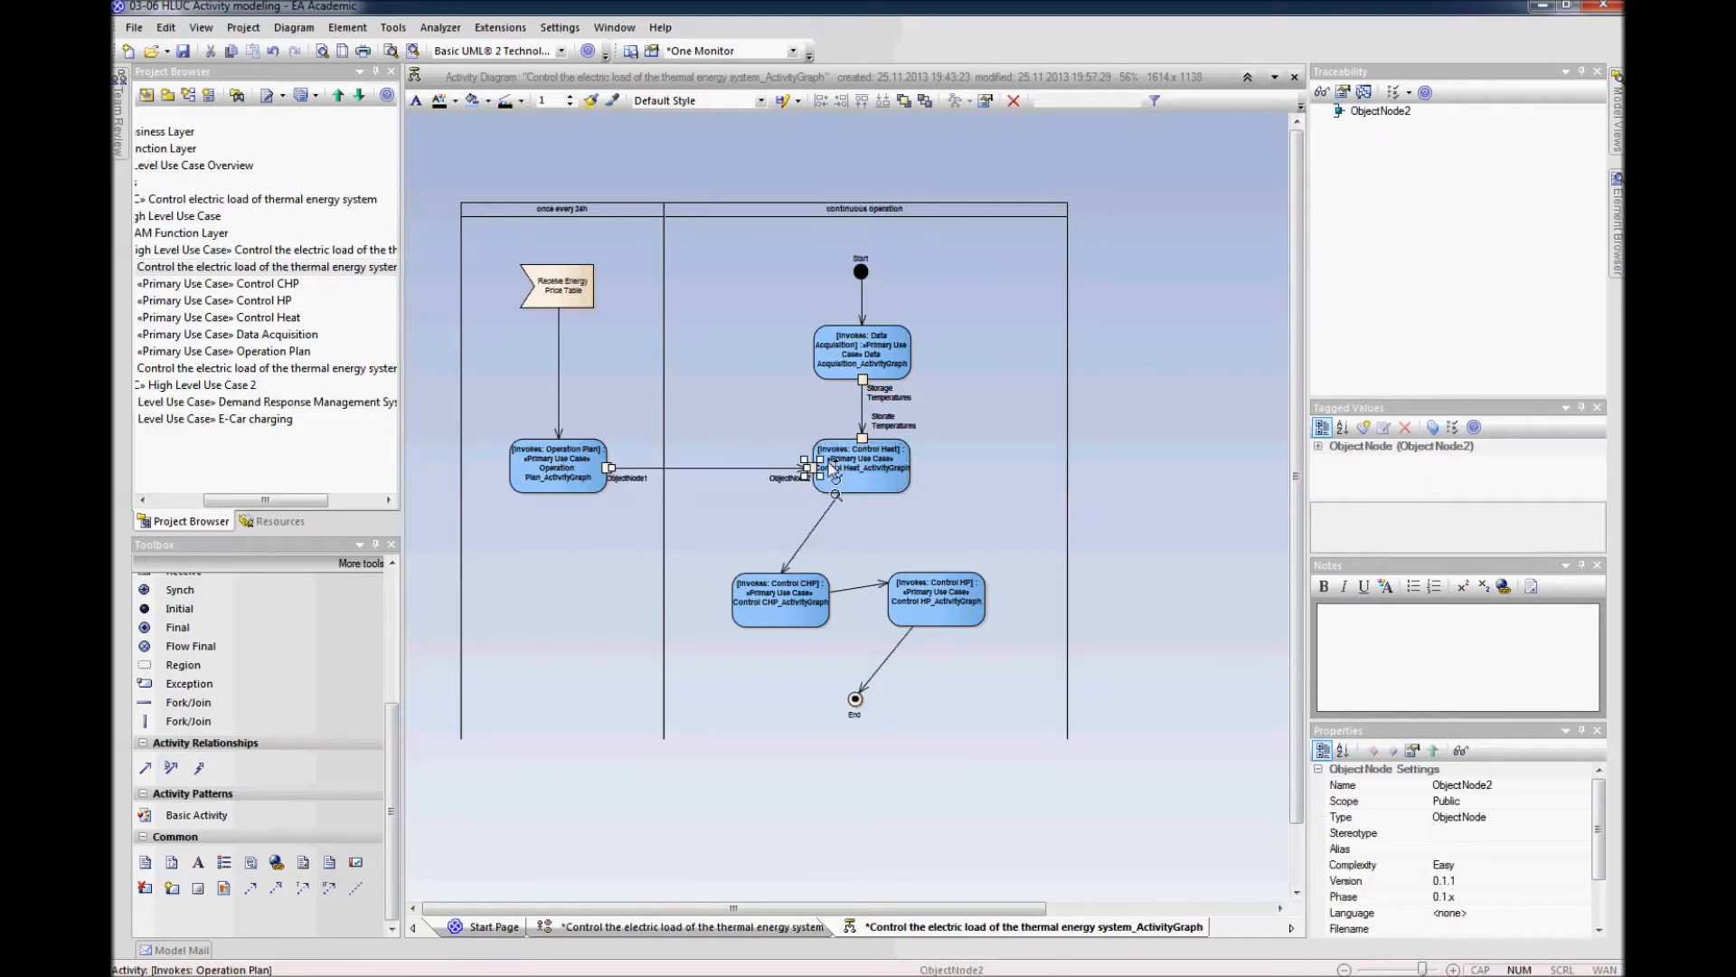
Step: Name both object nodes on the flow between the Operation Plan and Control Heat activities "Operation Plan"
left_click(633, 478)
type("Operation Plan")
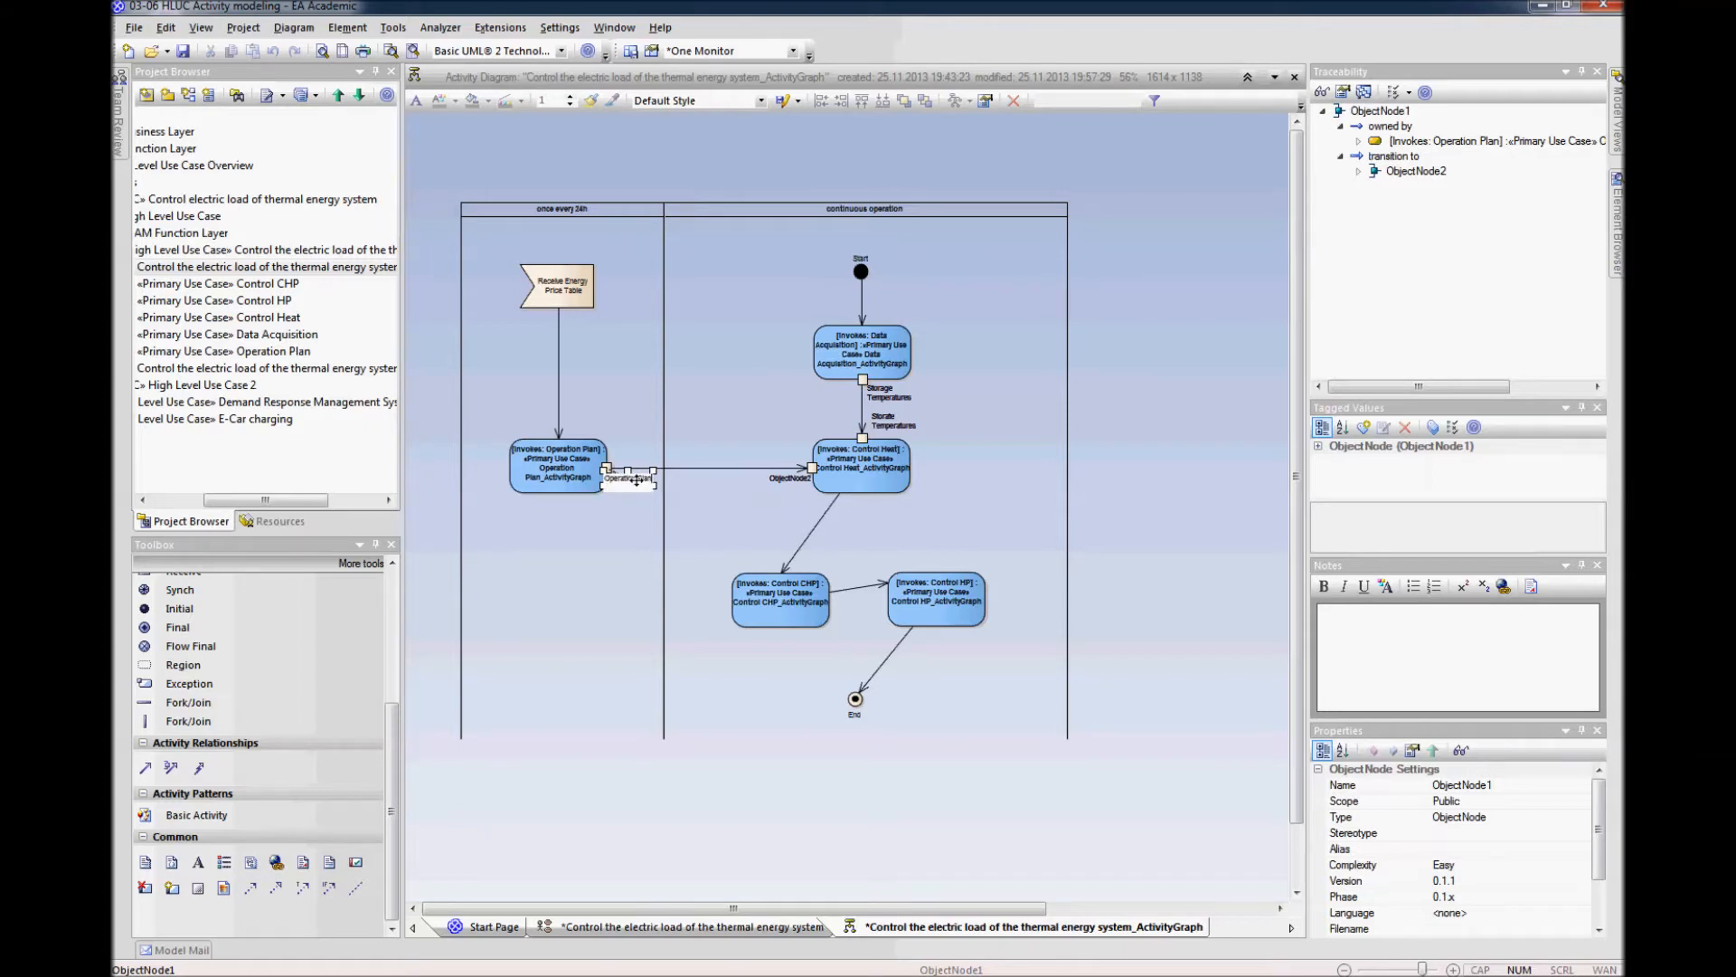
left_click(792, 479)
double_click(792, 479)
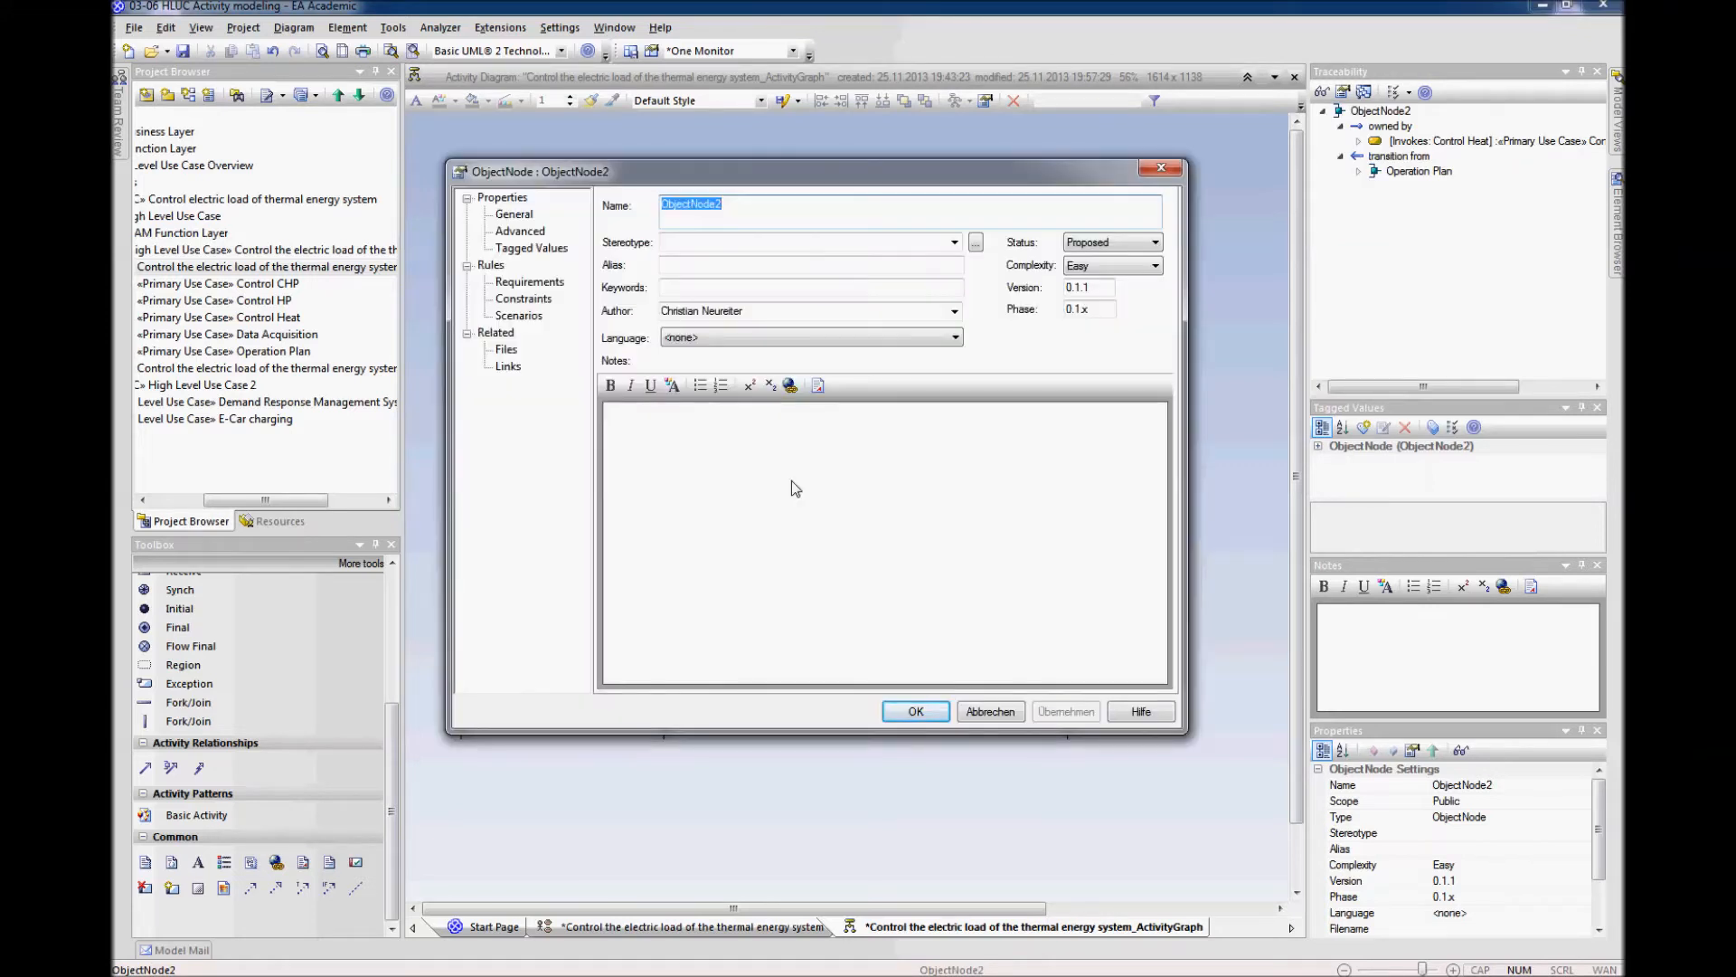
type("Operation Plan")
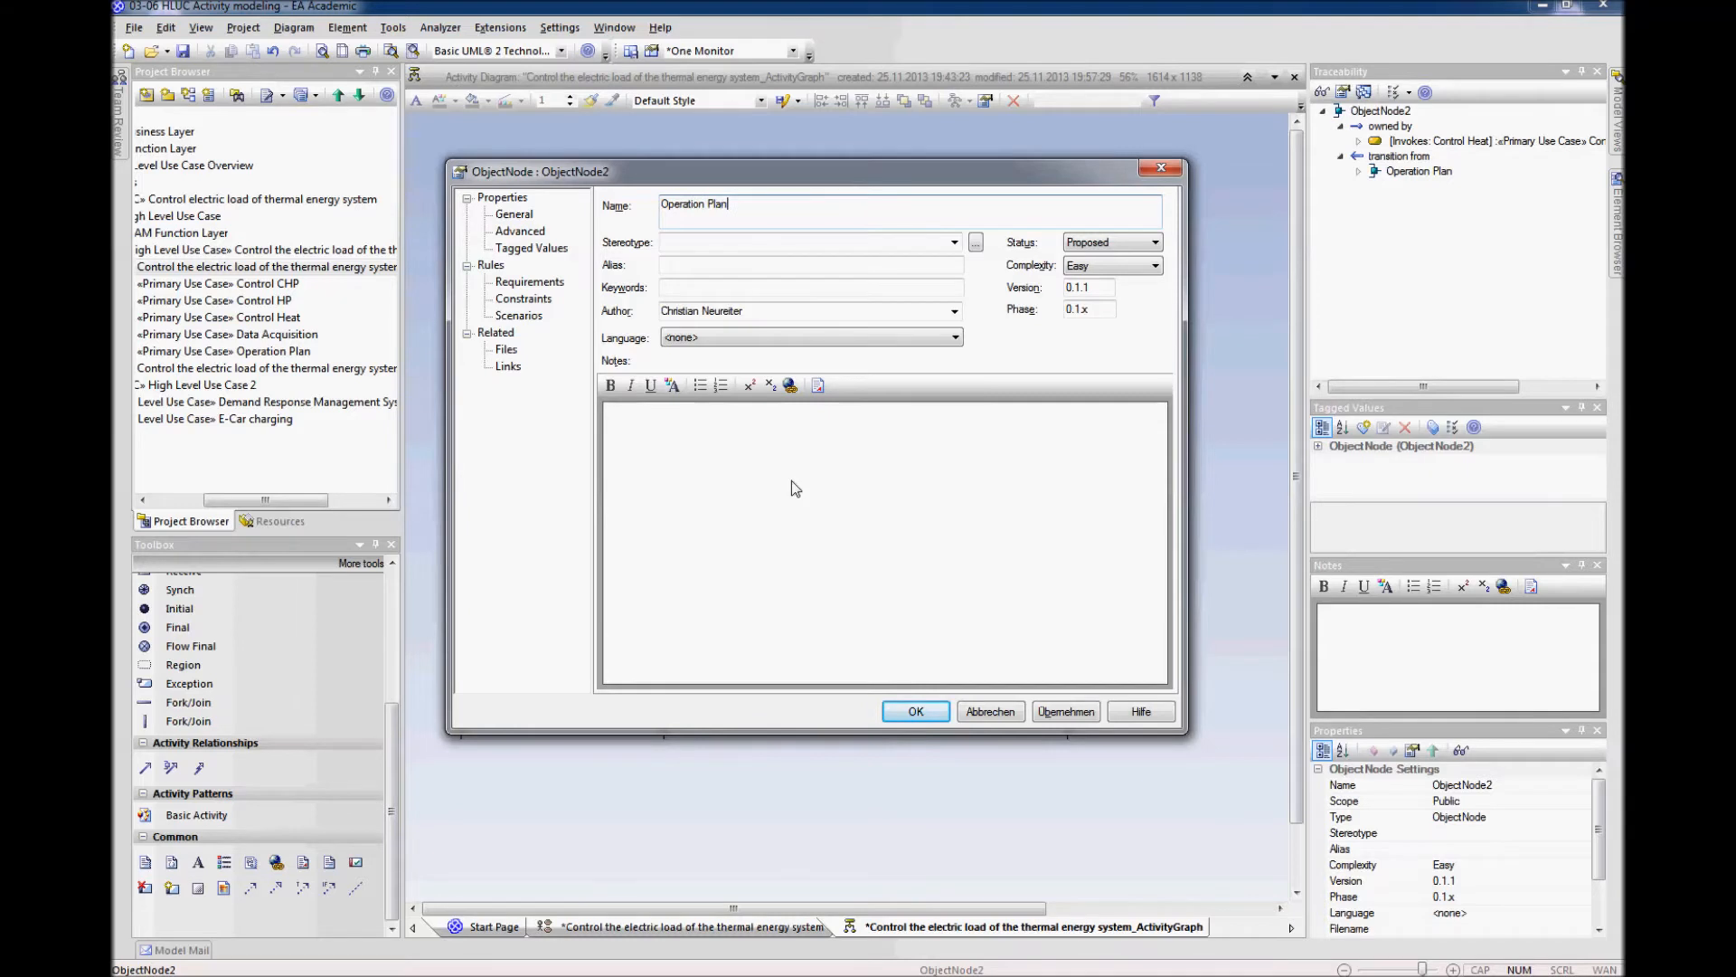
key("Return")
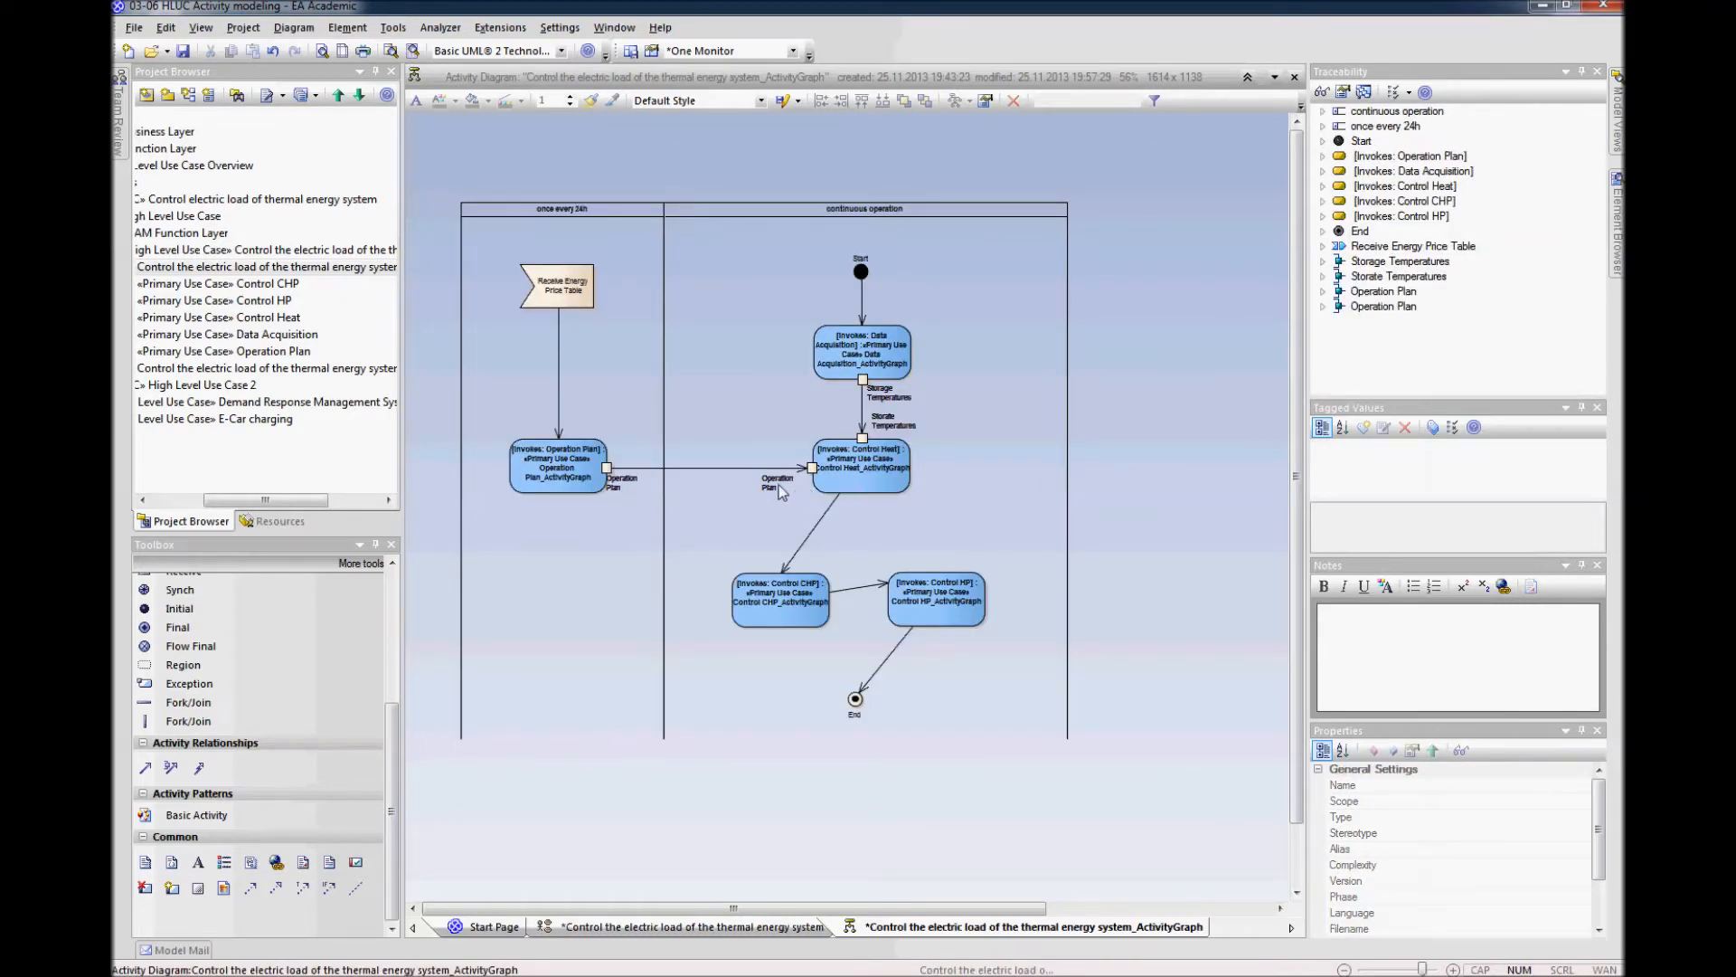
Step: Right-align the text of the Operation Plan label next to Control Heat
left_click(779, 484)
right_click(779, 484)
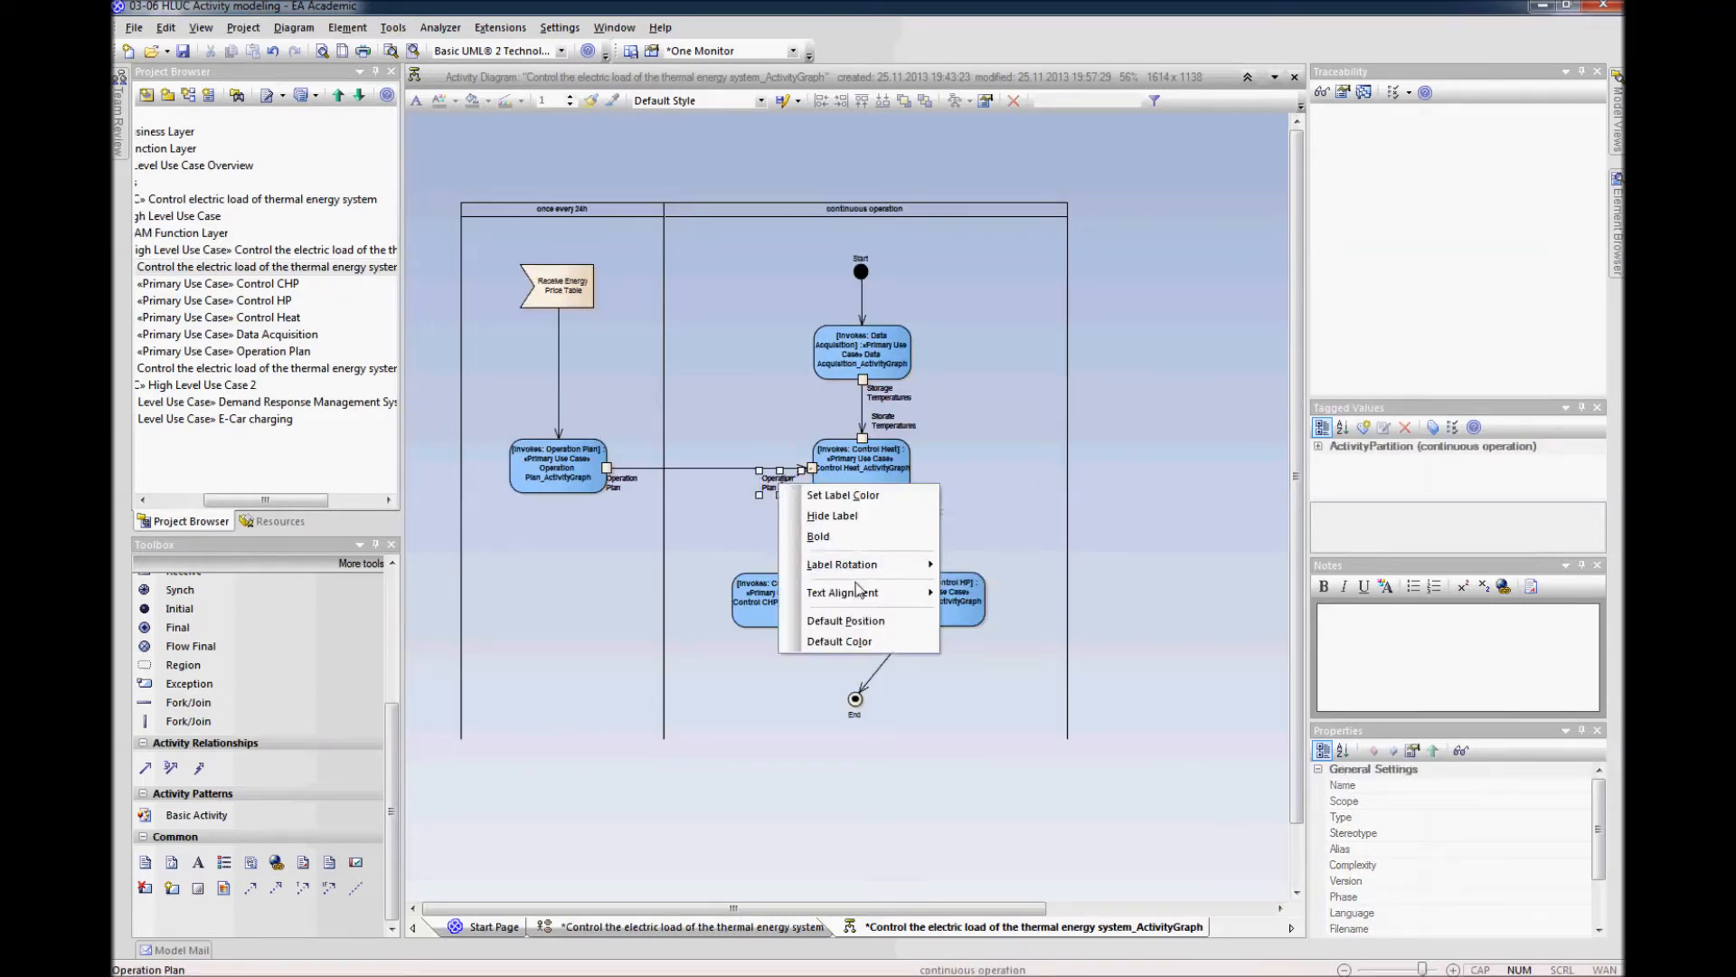
mouse_move(857, 591)
left_click(985, 632)
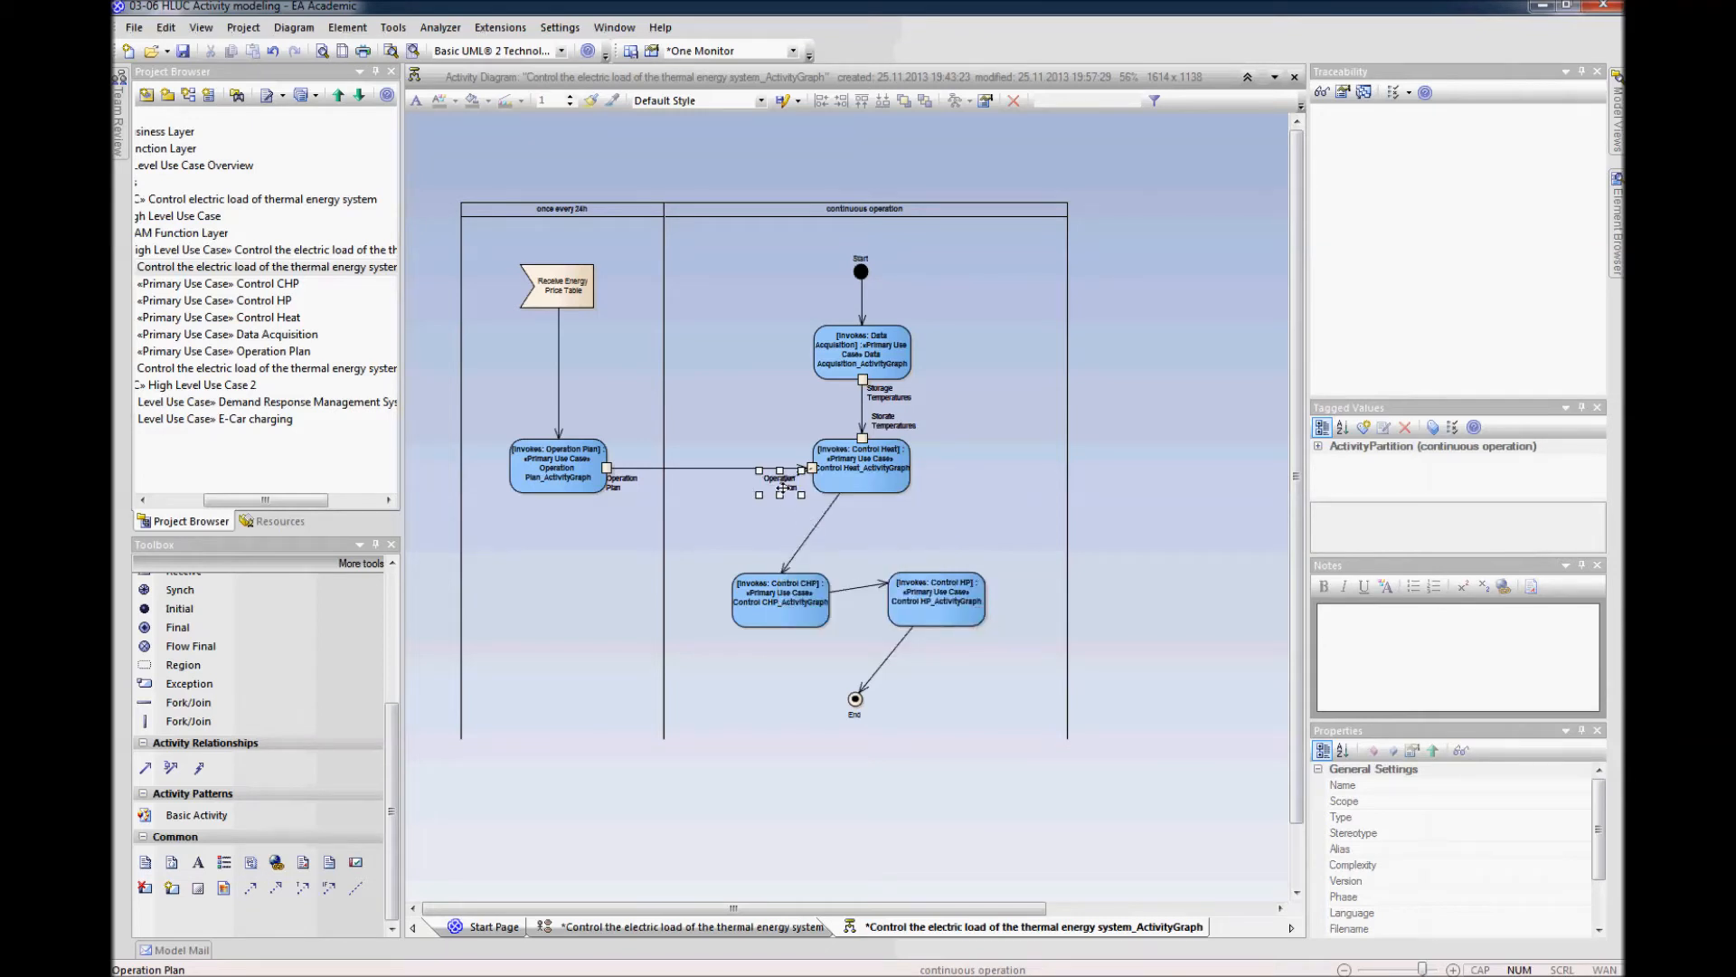
left_click(1159, 492)
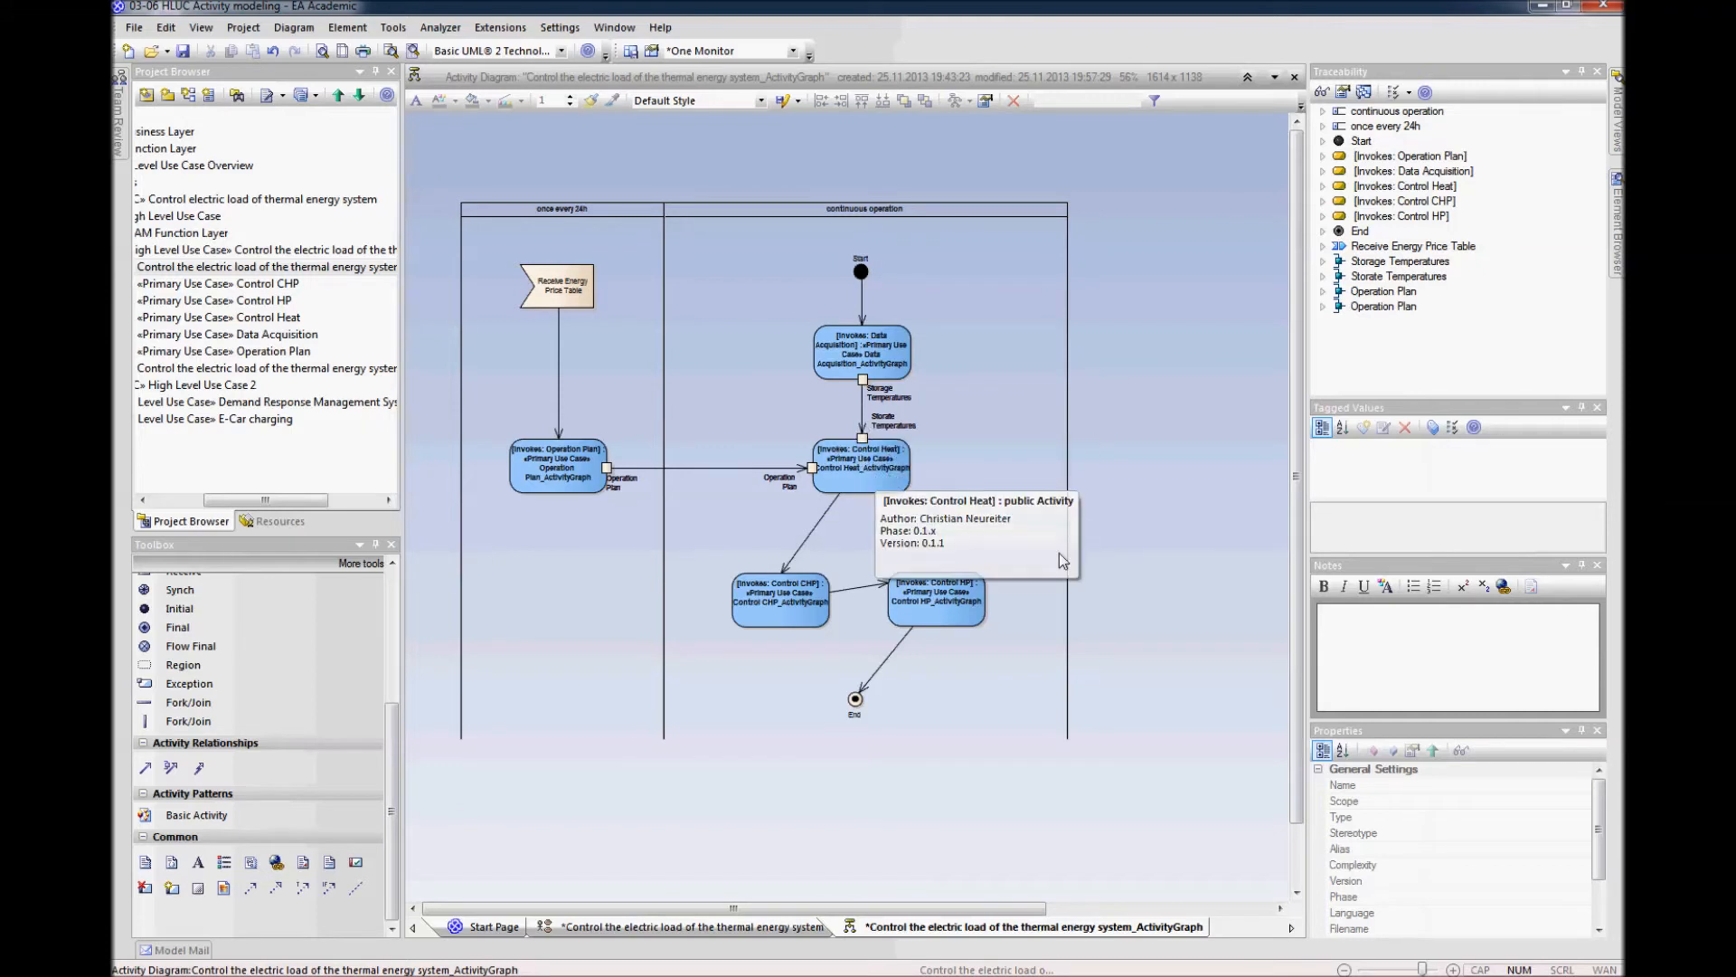
Step: Raise Control CHP slightly and straighten the control flow between Control CHP and Control HP
left_click_drag(816, 621, 816, 615)
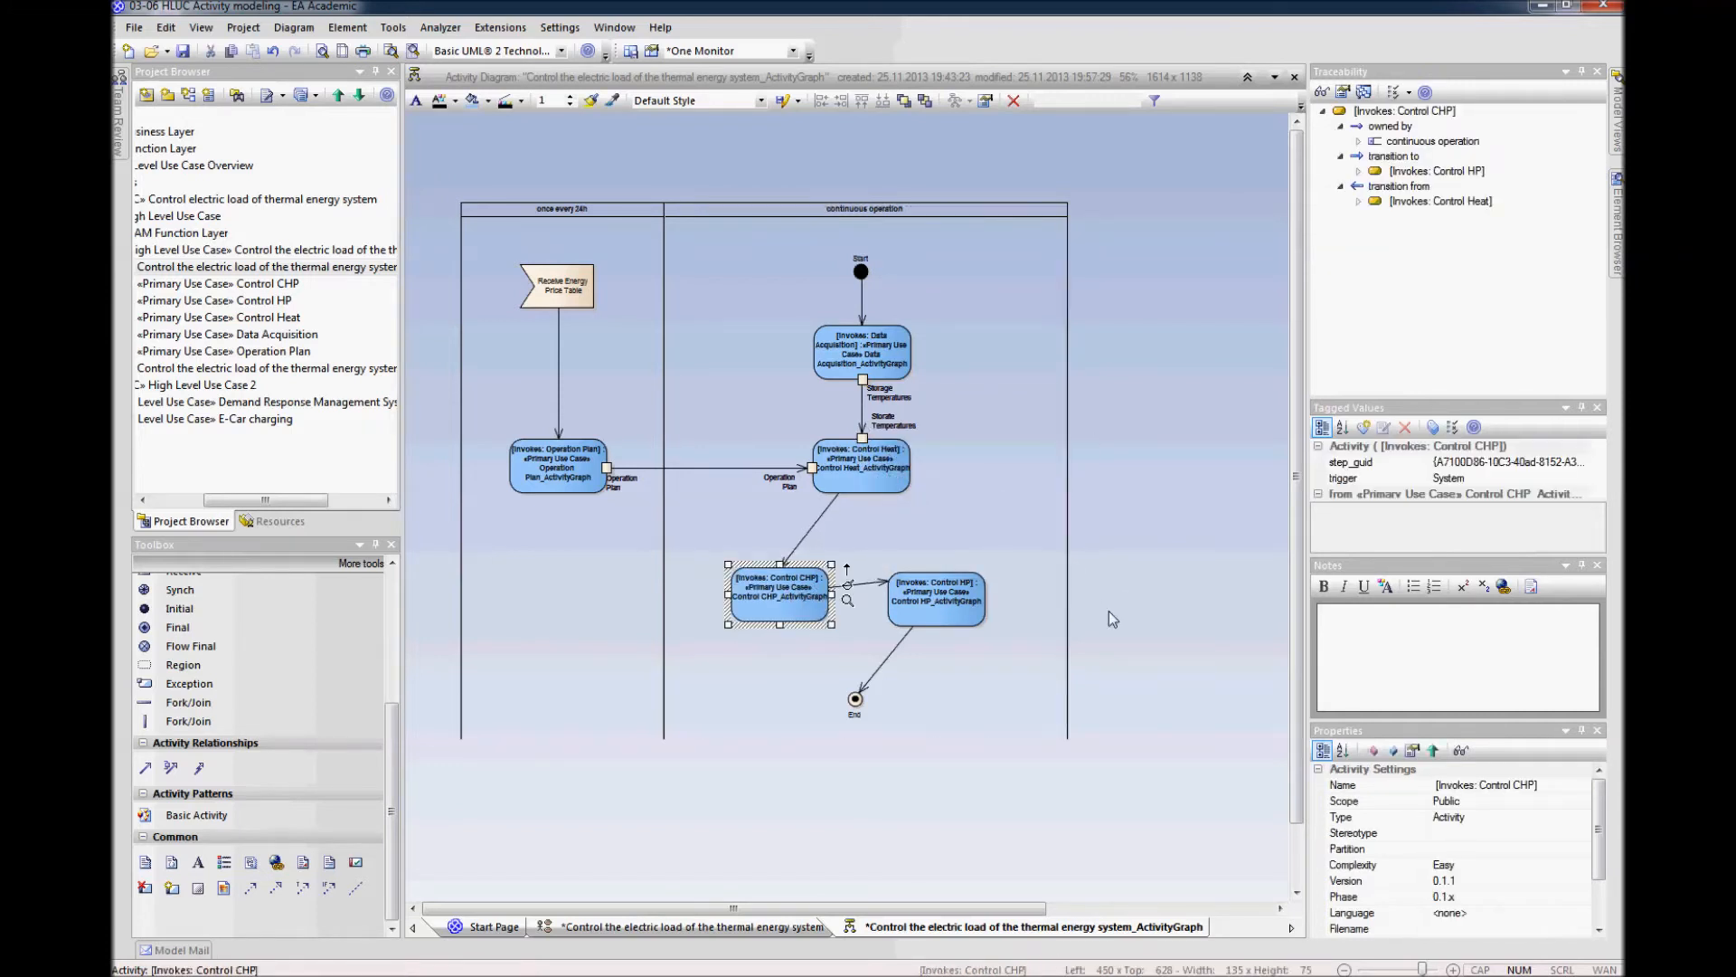
left_click(1151, 609)
left_click(860, 584)
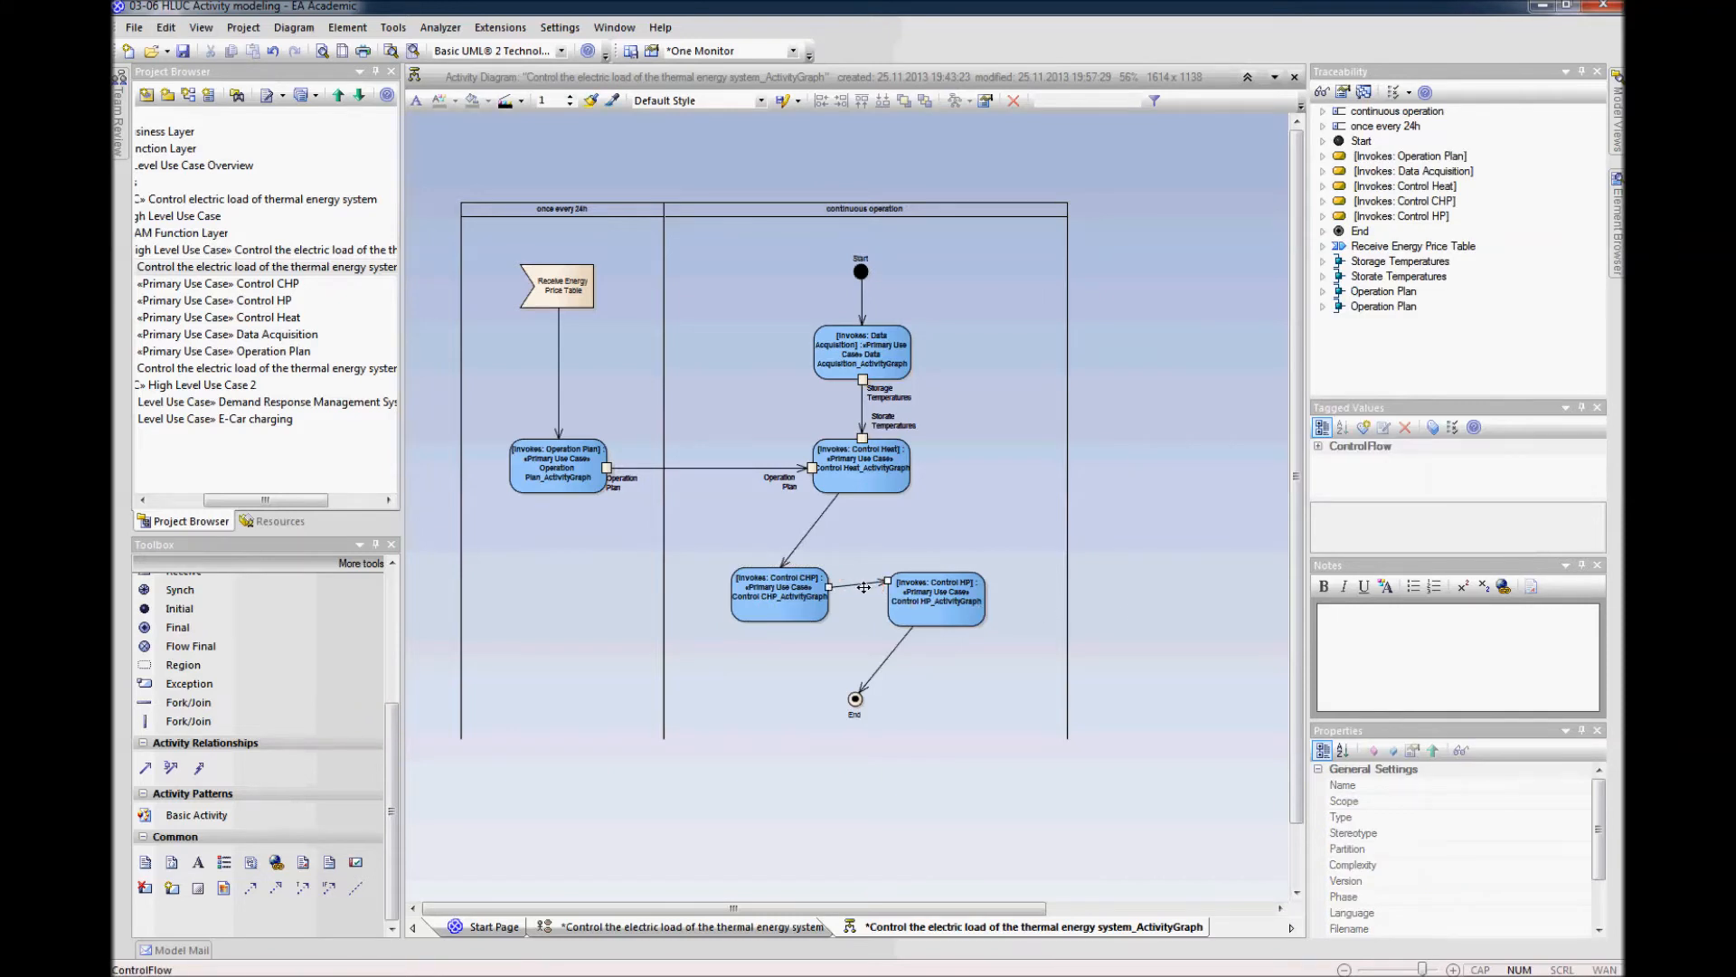
scroll(1142, 600, "right", 3)
left_click_drag(777, 908, 611, 907)
left_click(893, 825)
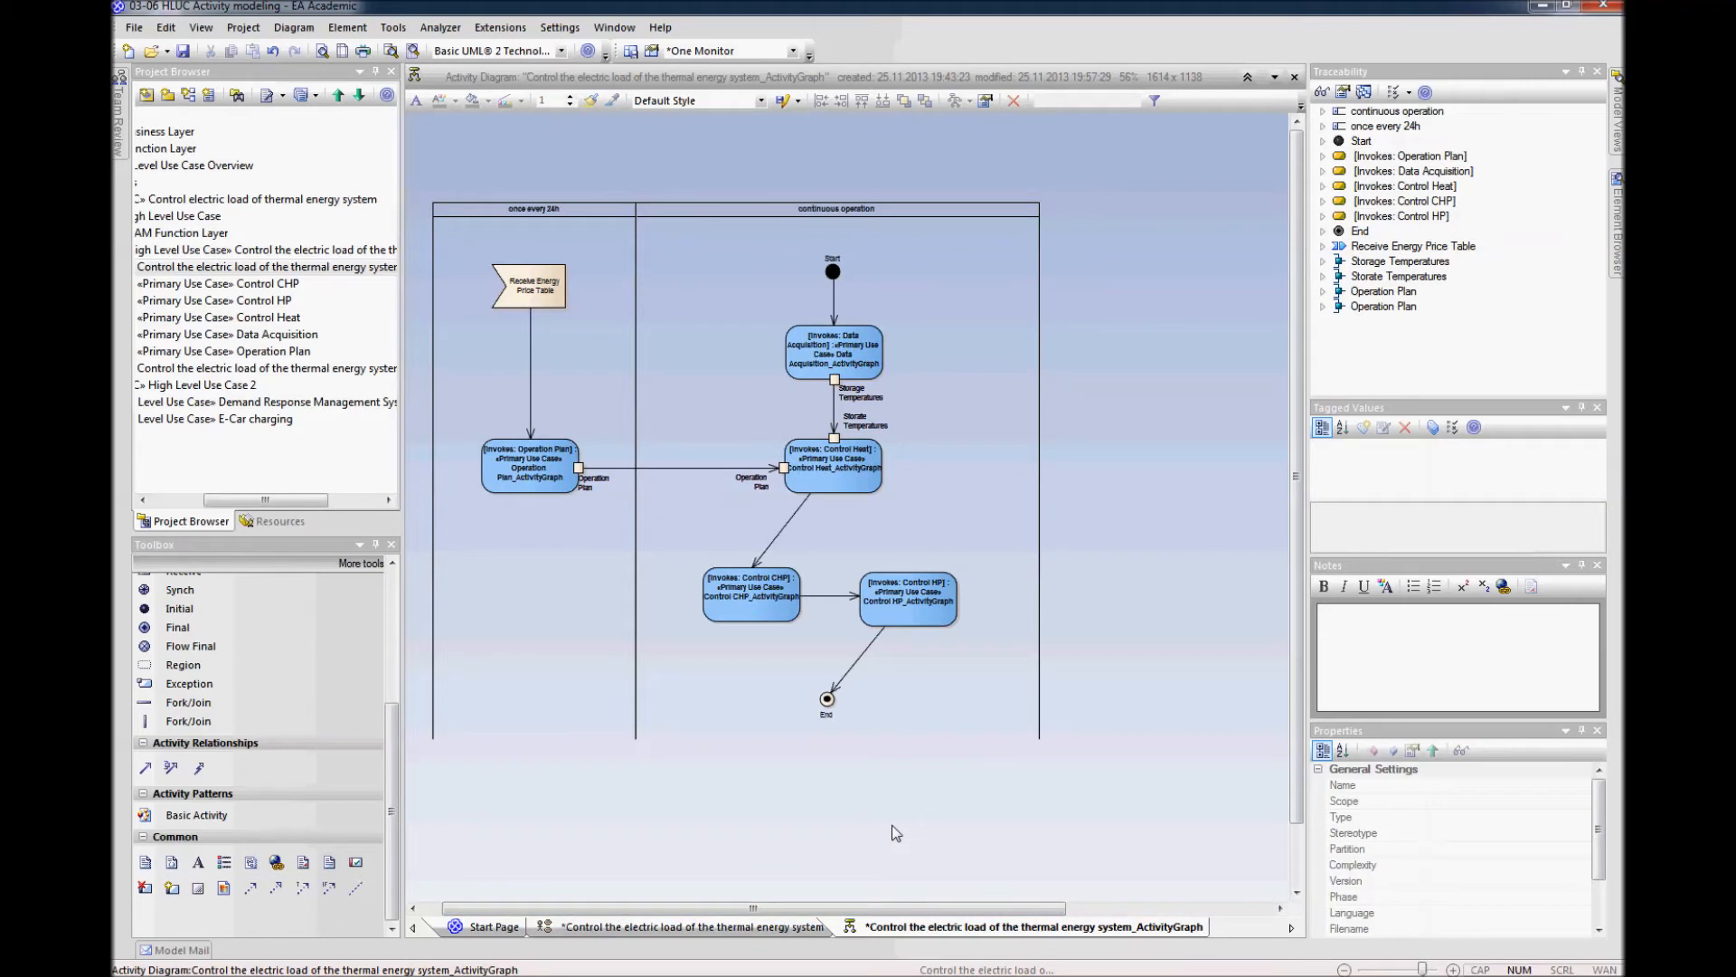
Step: Connect Control Heat to Control HP with an object flow and bend it into a right-angled route
left_click(171, 767)
left_click_drag(860, 491, 904, 597)
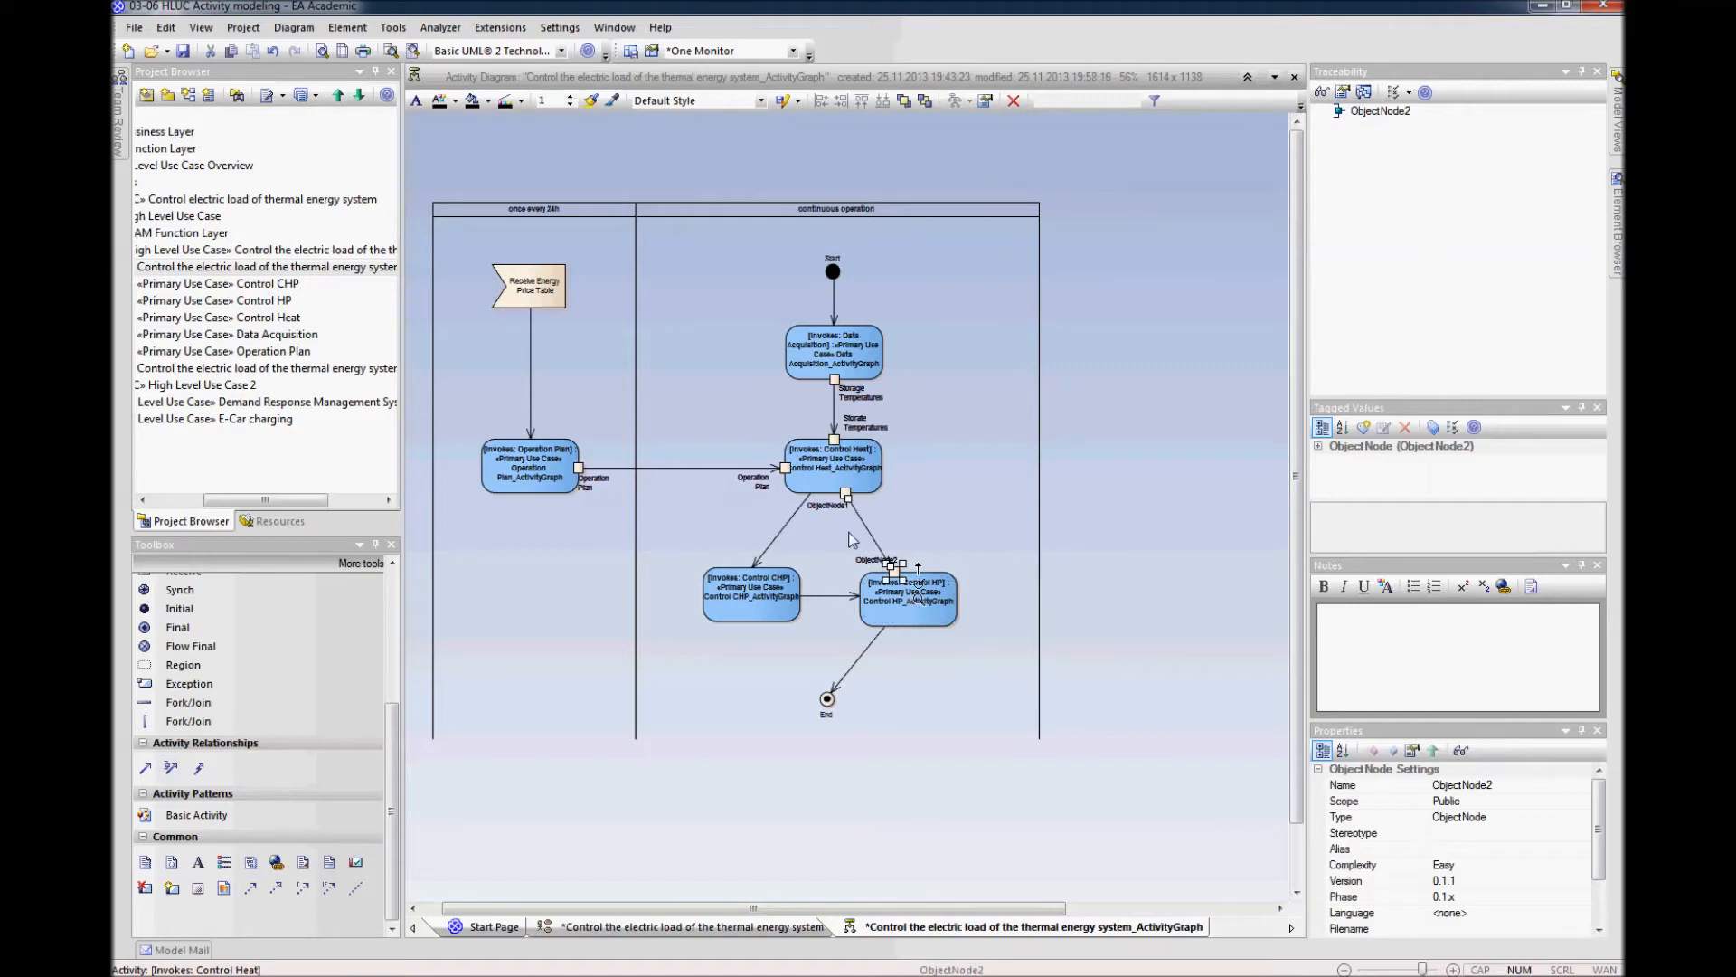
left_click_drag(855, 512, 891, 531)
Step: Name the object node at Control Heat on the flow to Control HP "HP Setpoint" and copy the name
left_click(829, 504)
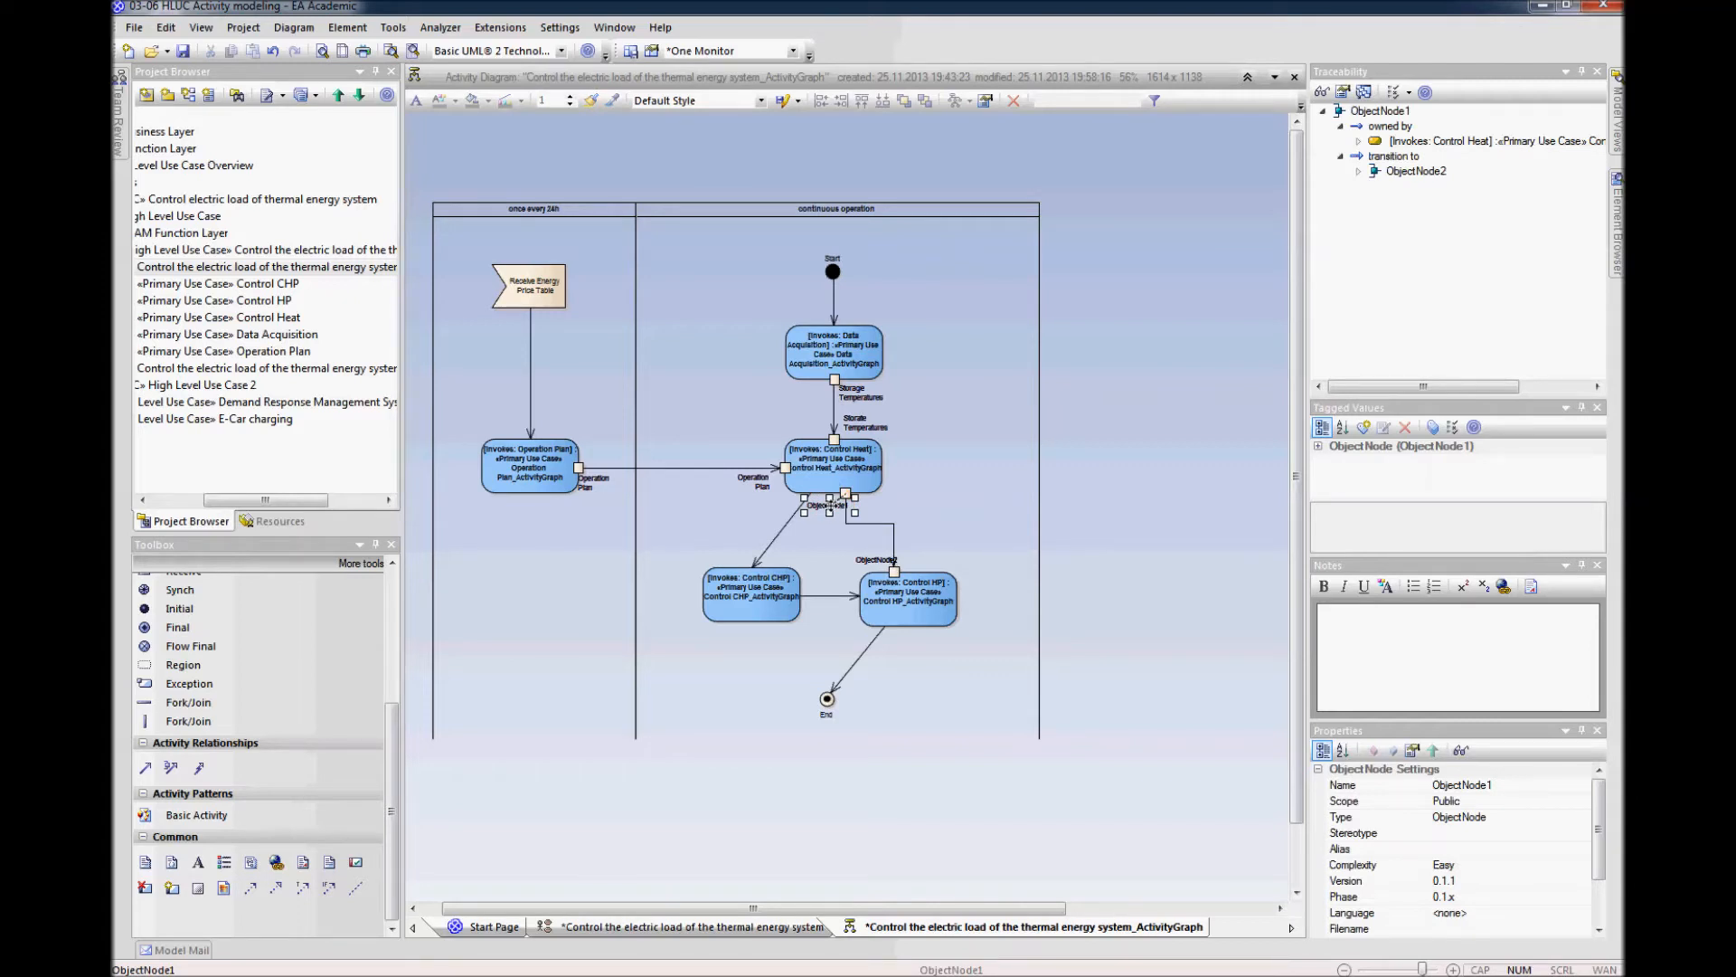
double_click(821, 502)
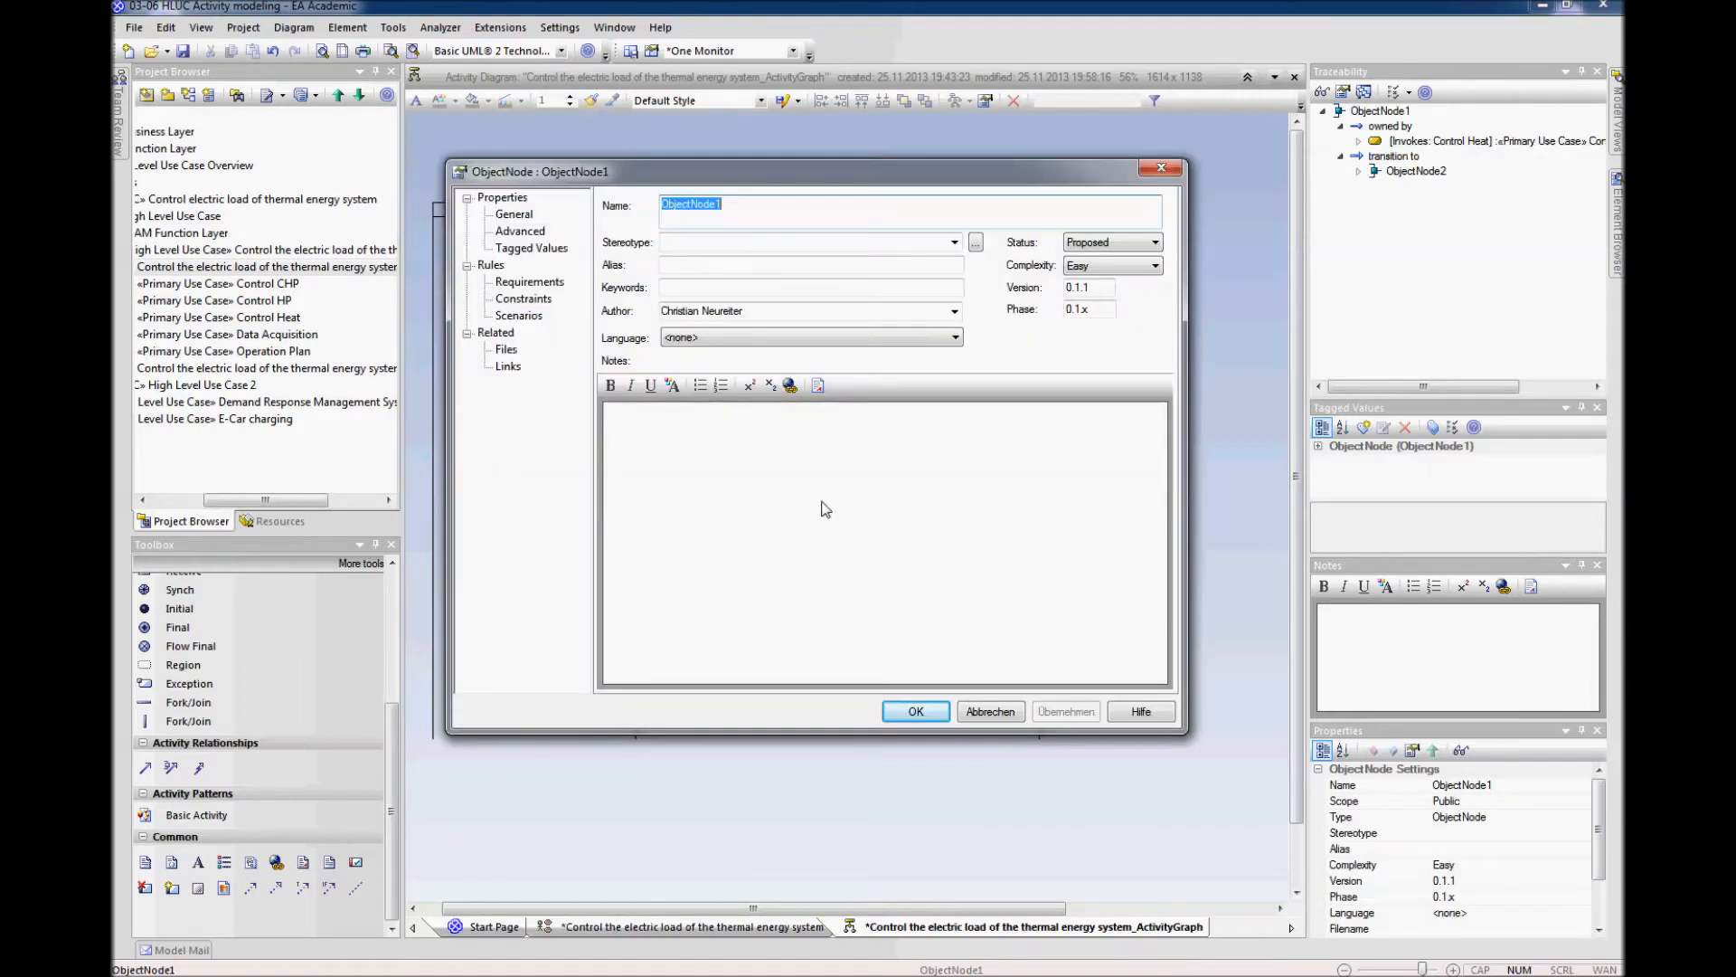
type("HP Setpoint")
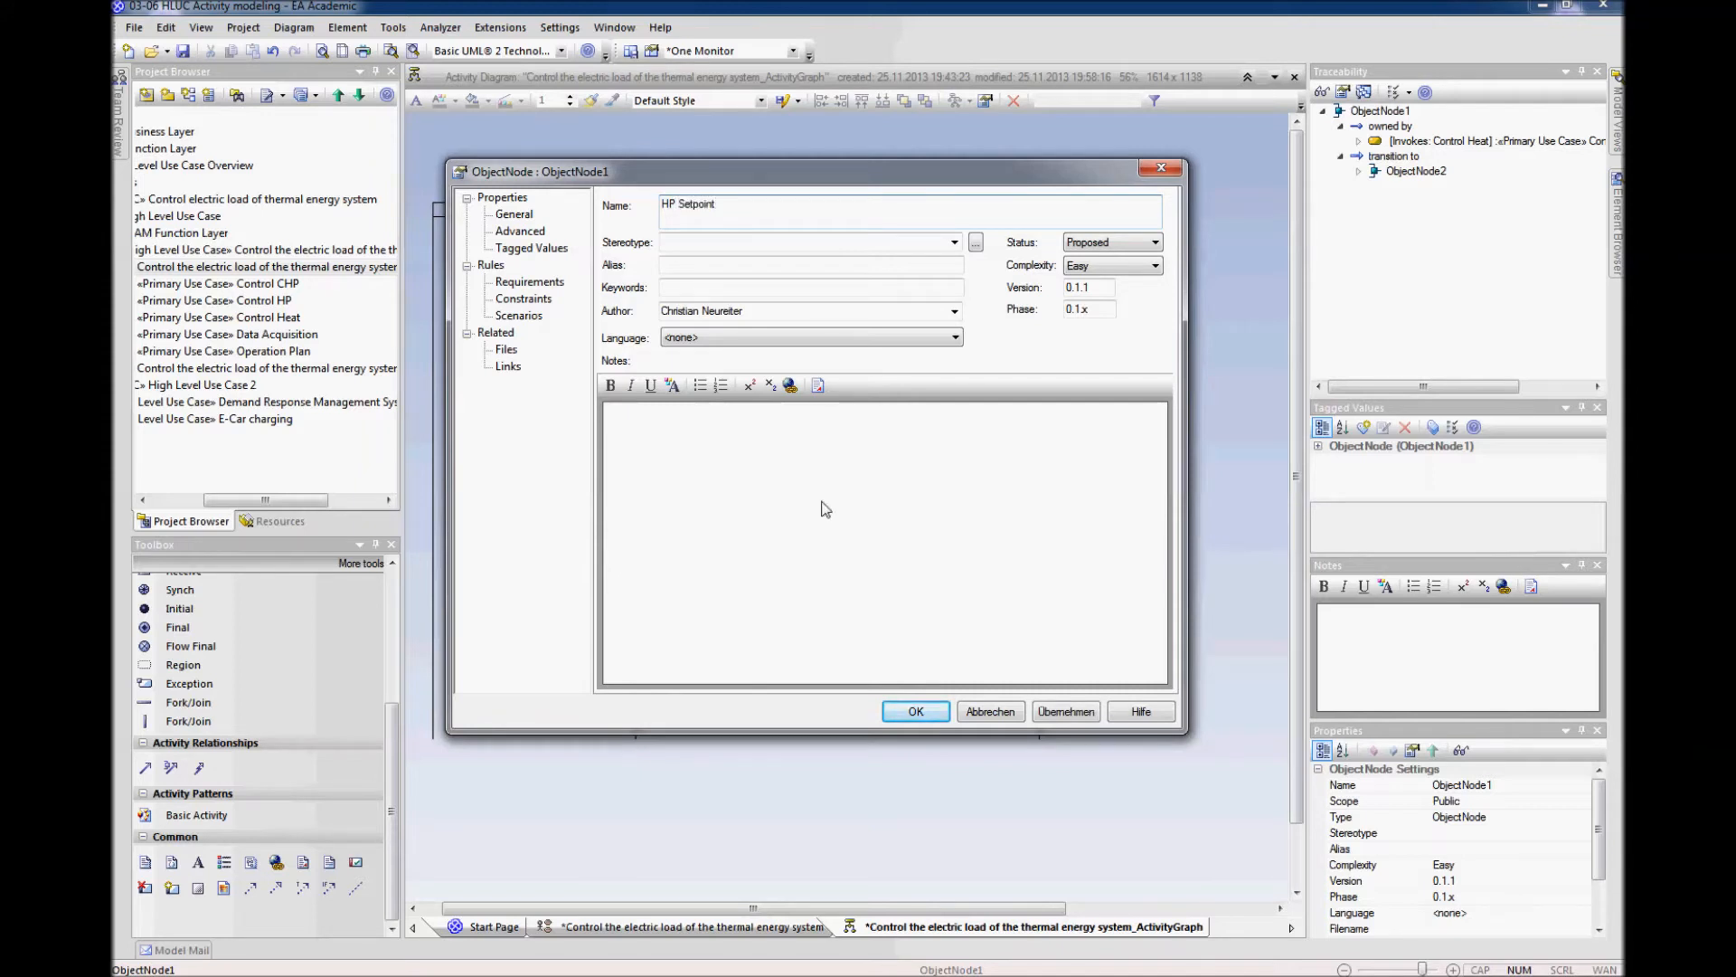
key("ctrl+a")
key("ctrl+c")
key("Return")
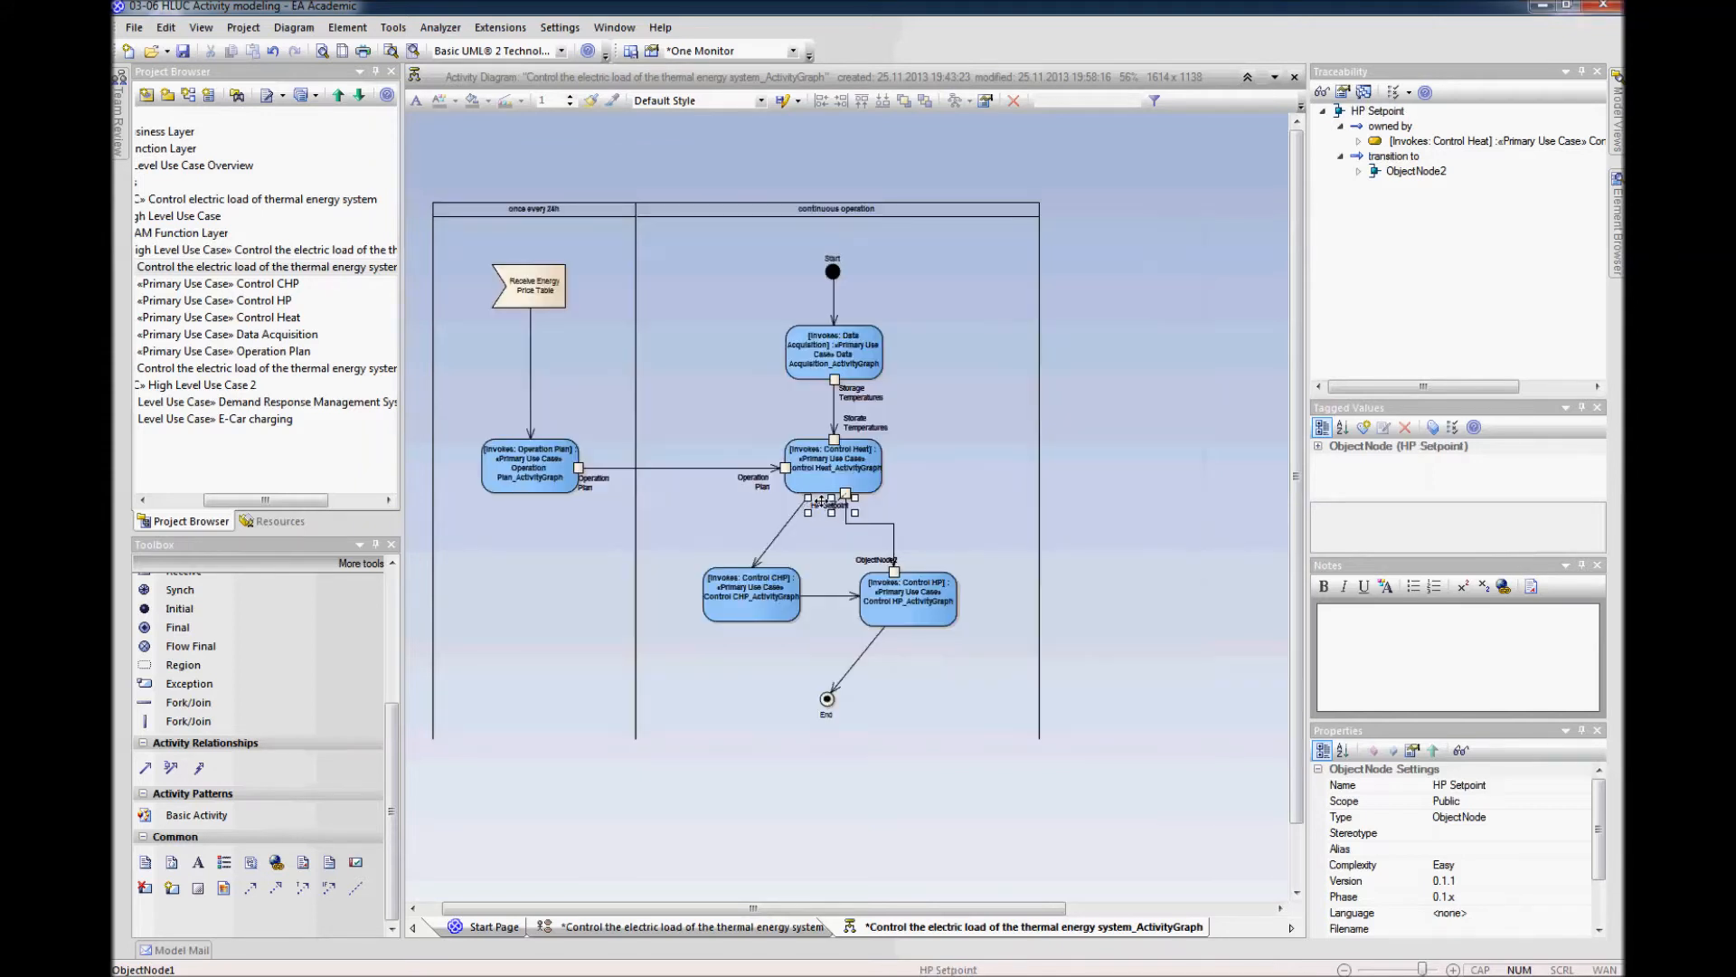
Step: Name the object node at Control HP "HP Setpoint" and move its label to the right of the object flow
left_click(875, 560)
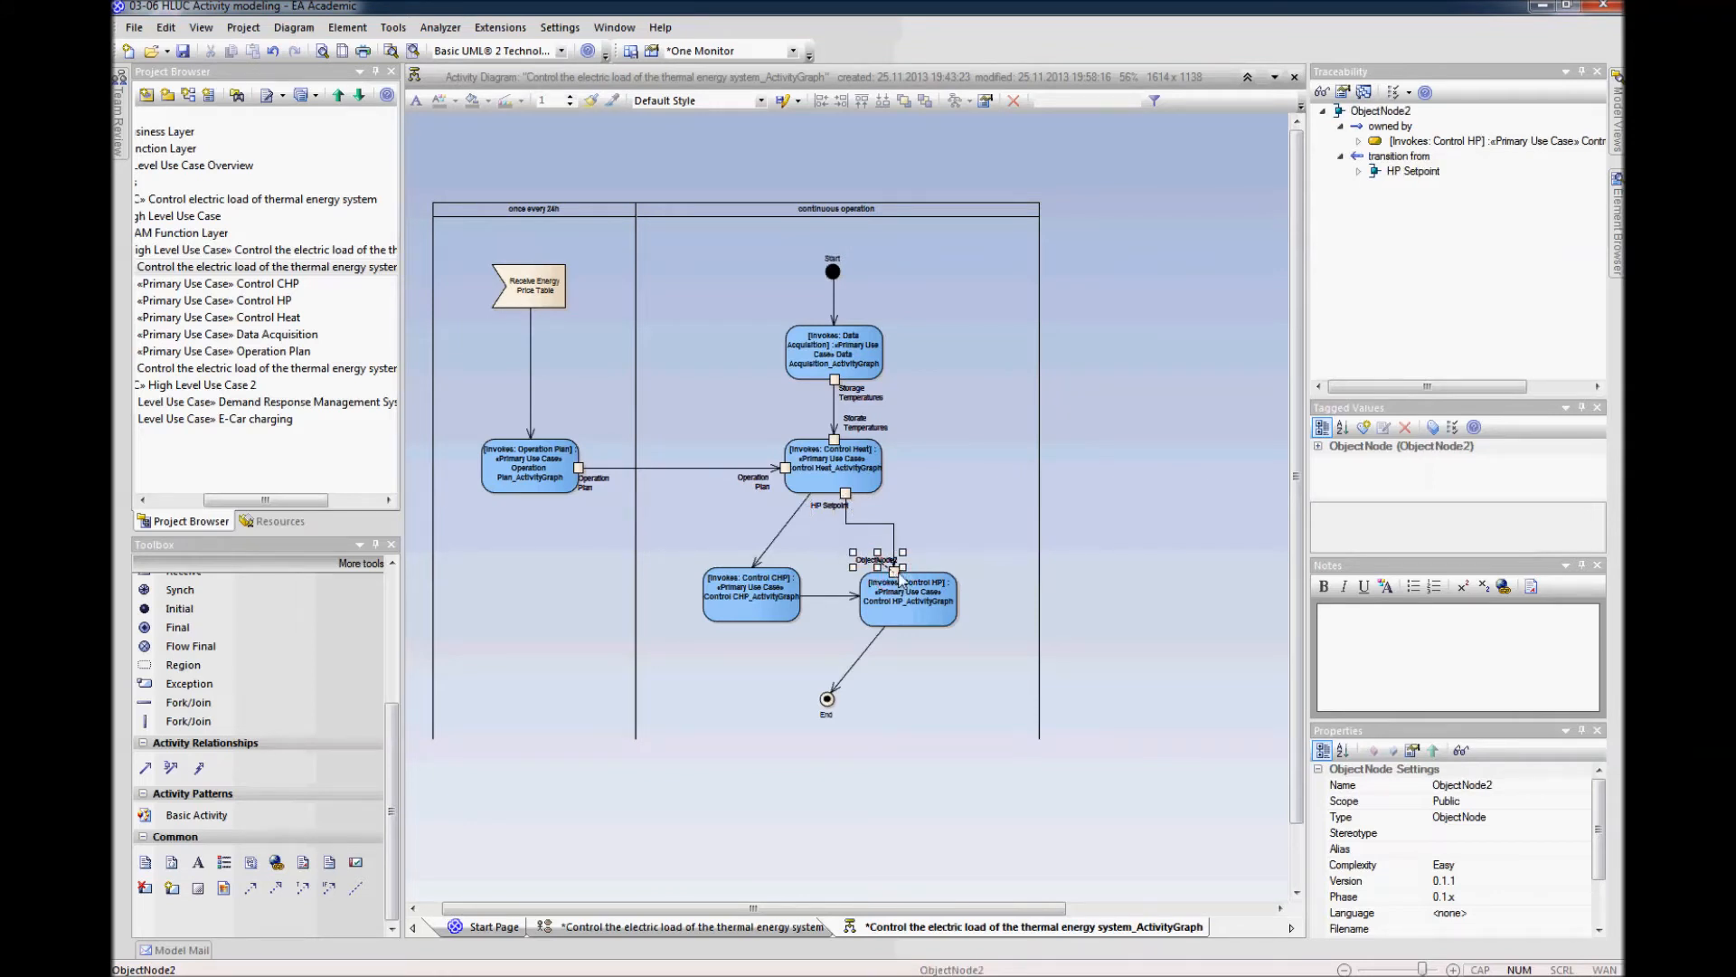
left_click(1094, 539)
left_click(899, 578)
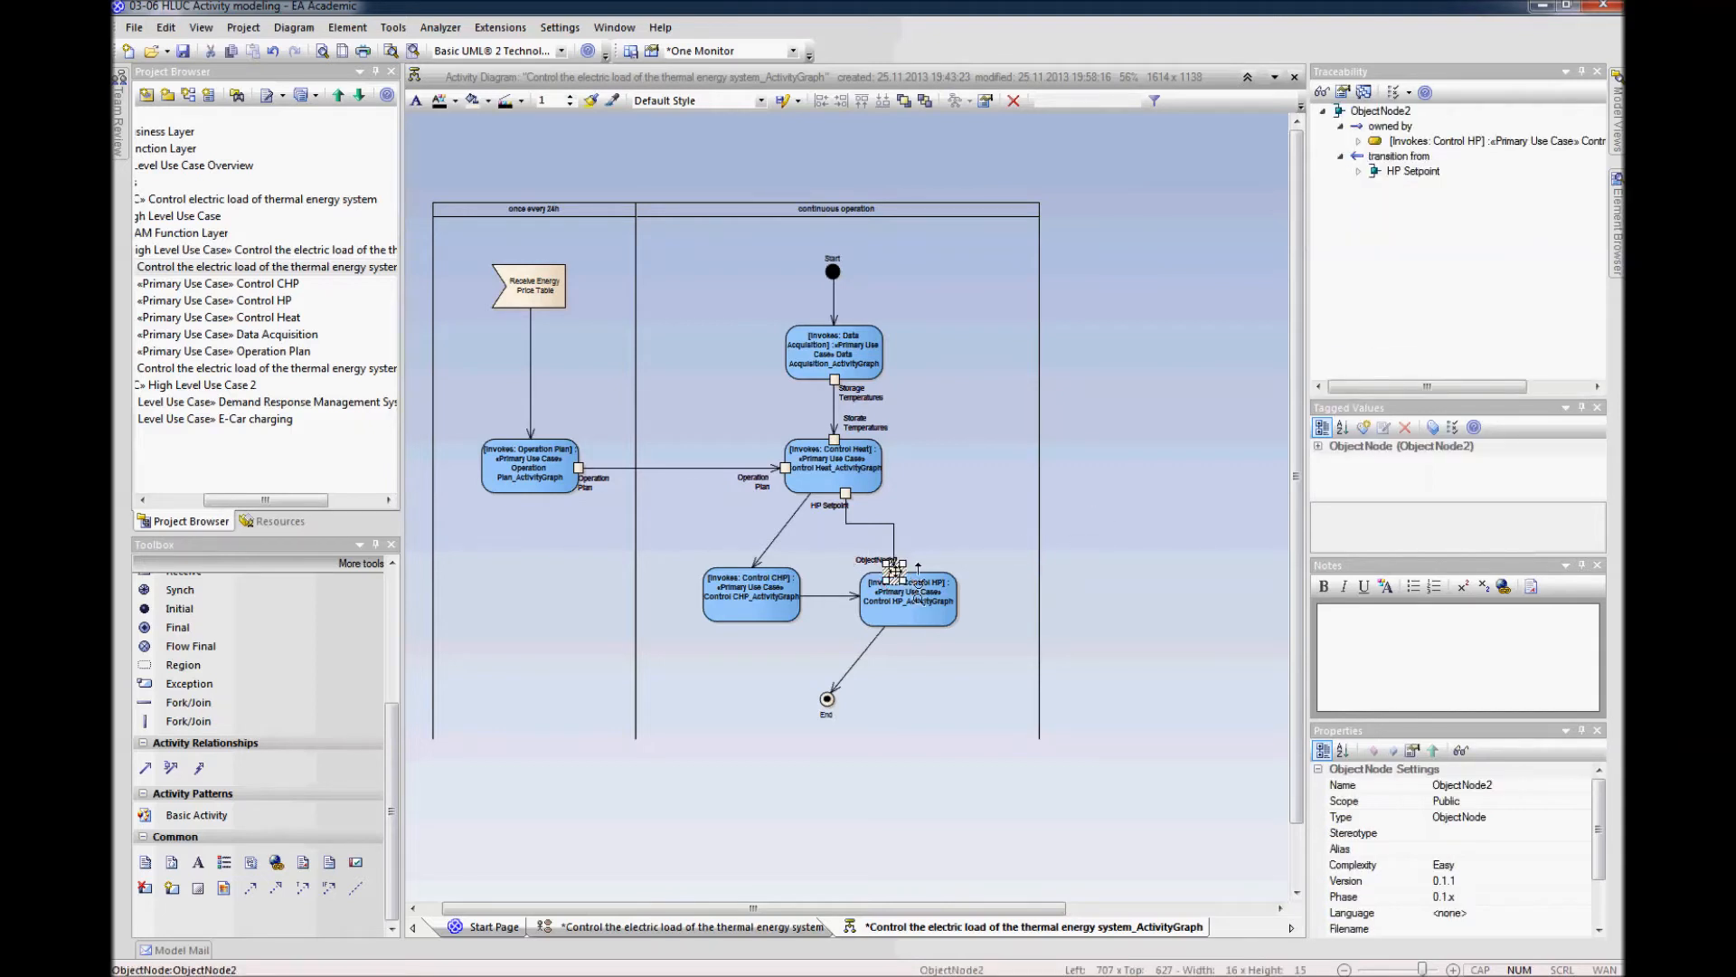
right_click(894, 572)
left_click(943, 611)
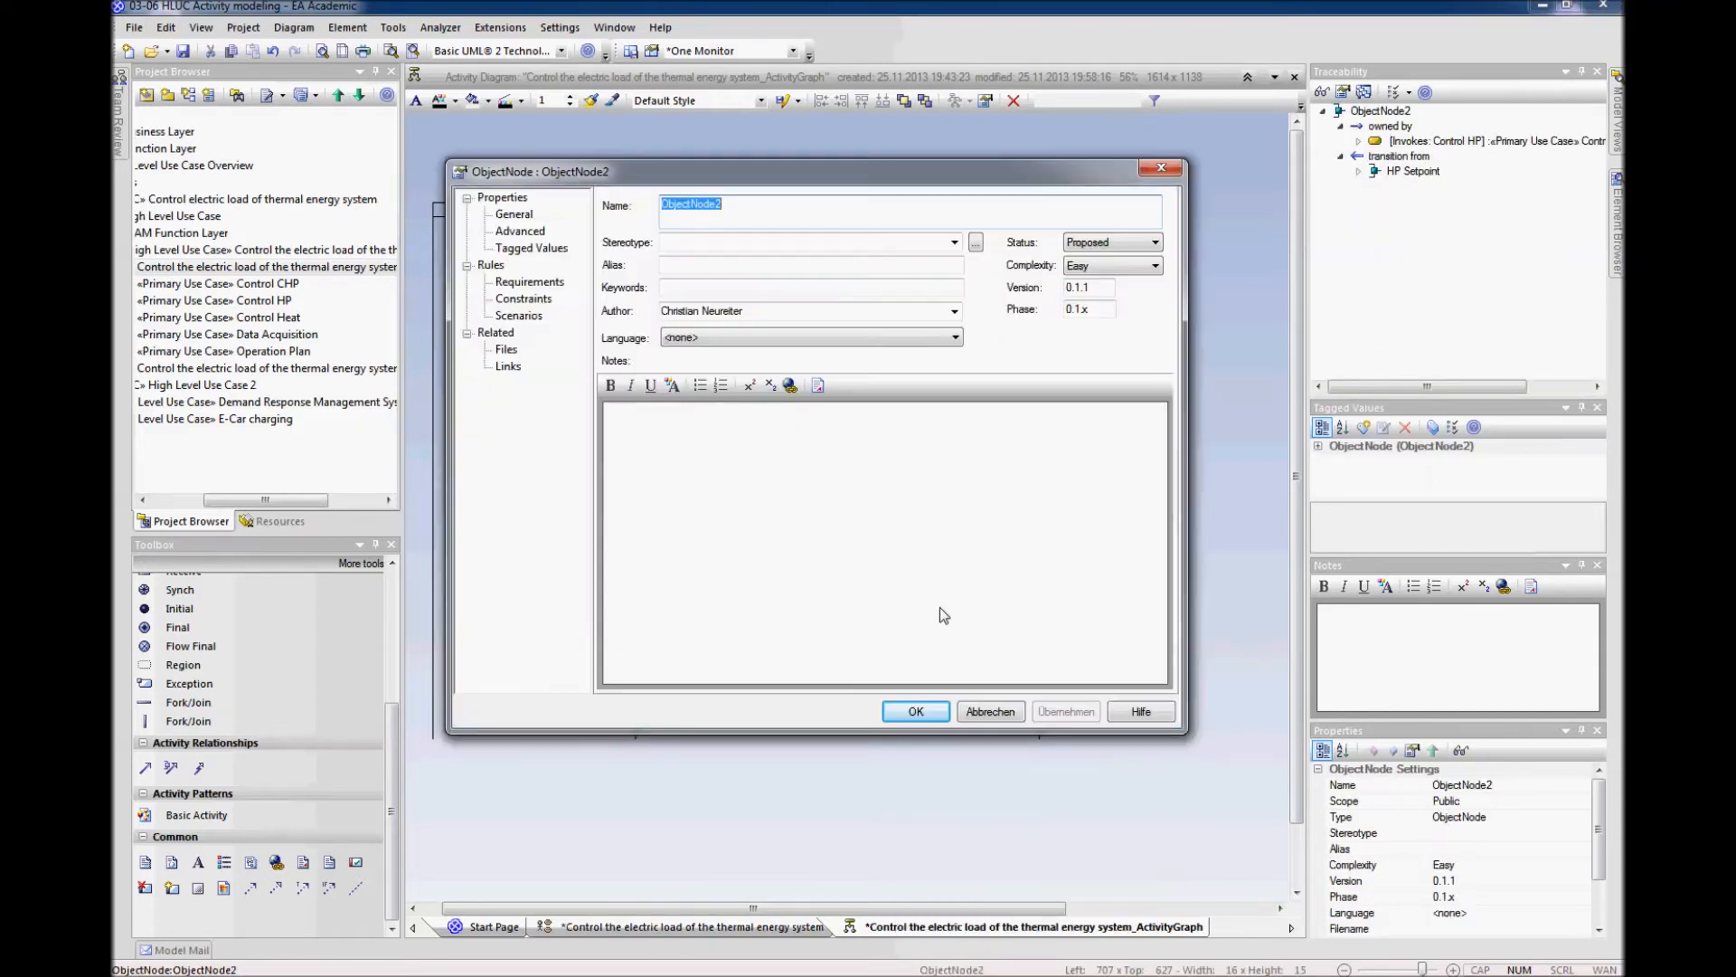
key("ctrl+v")
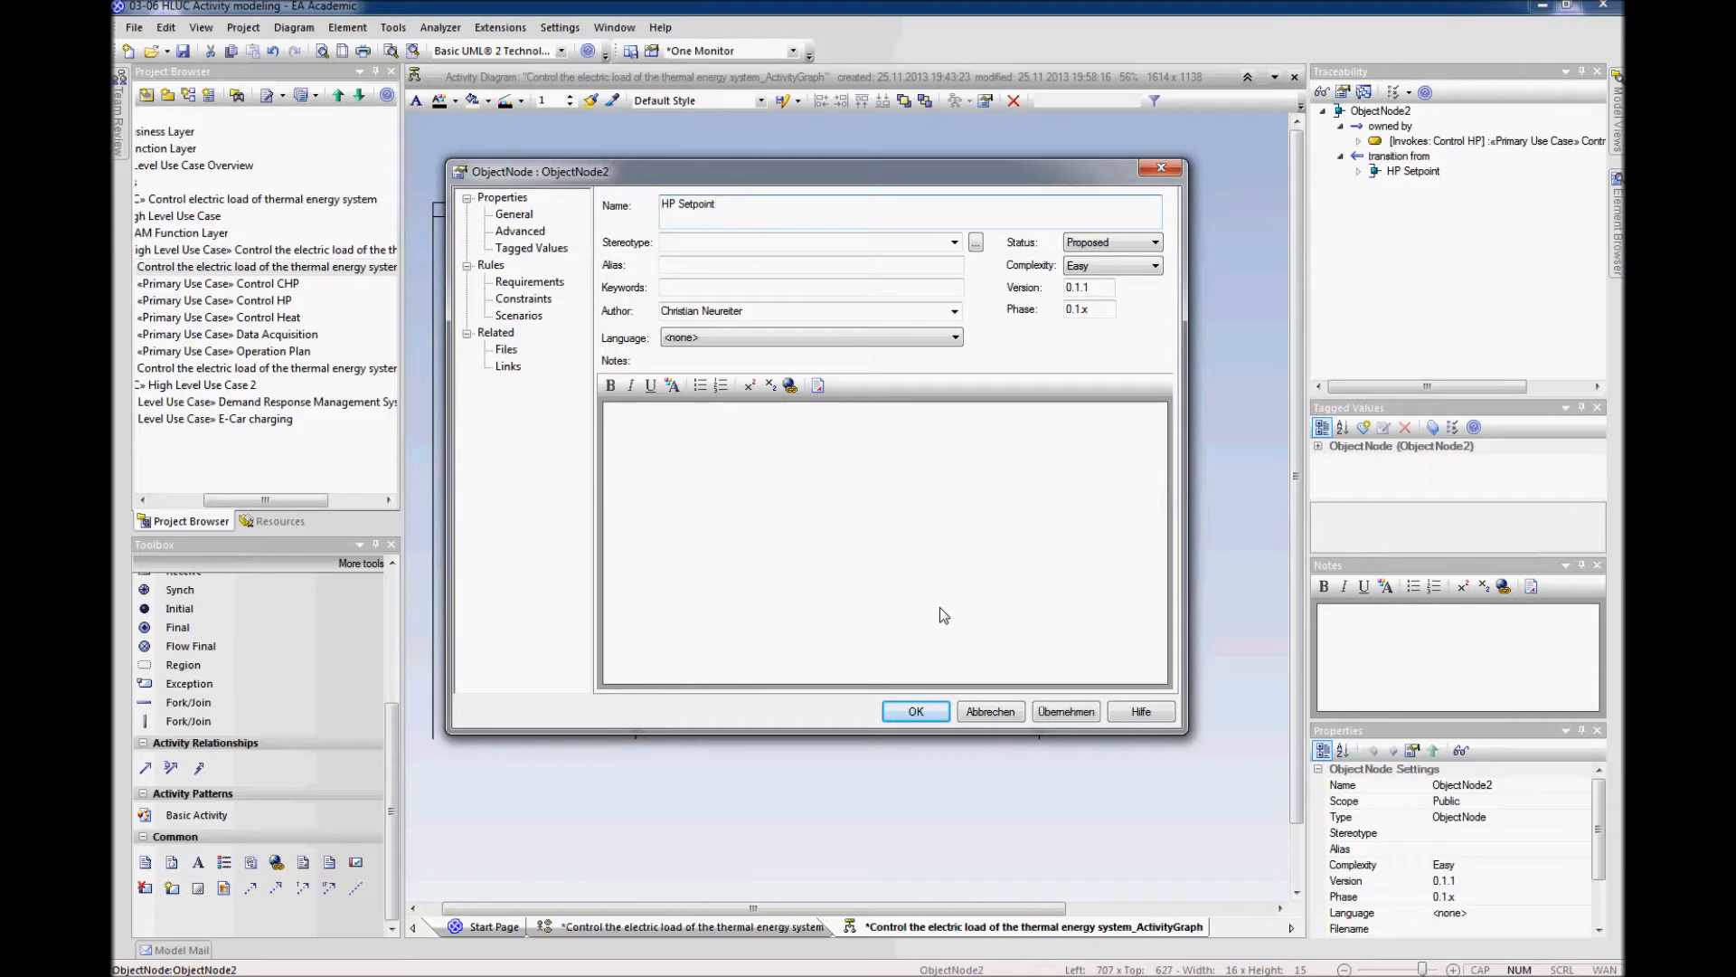
key("Return")
left_click(1096, 589)
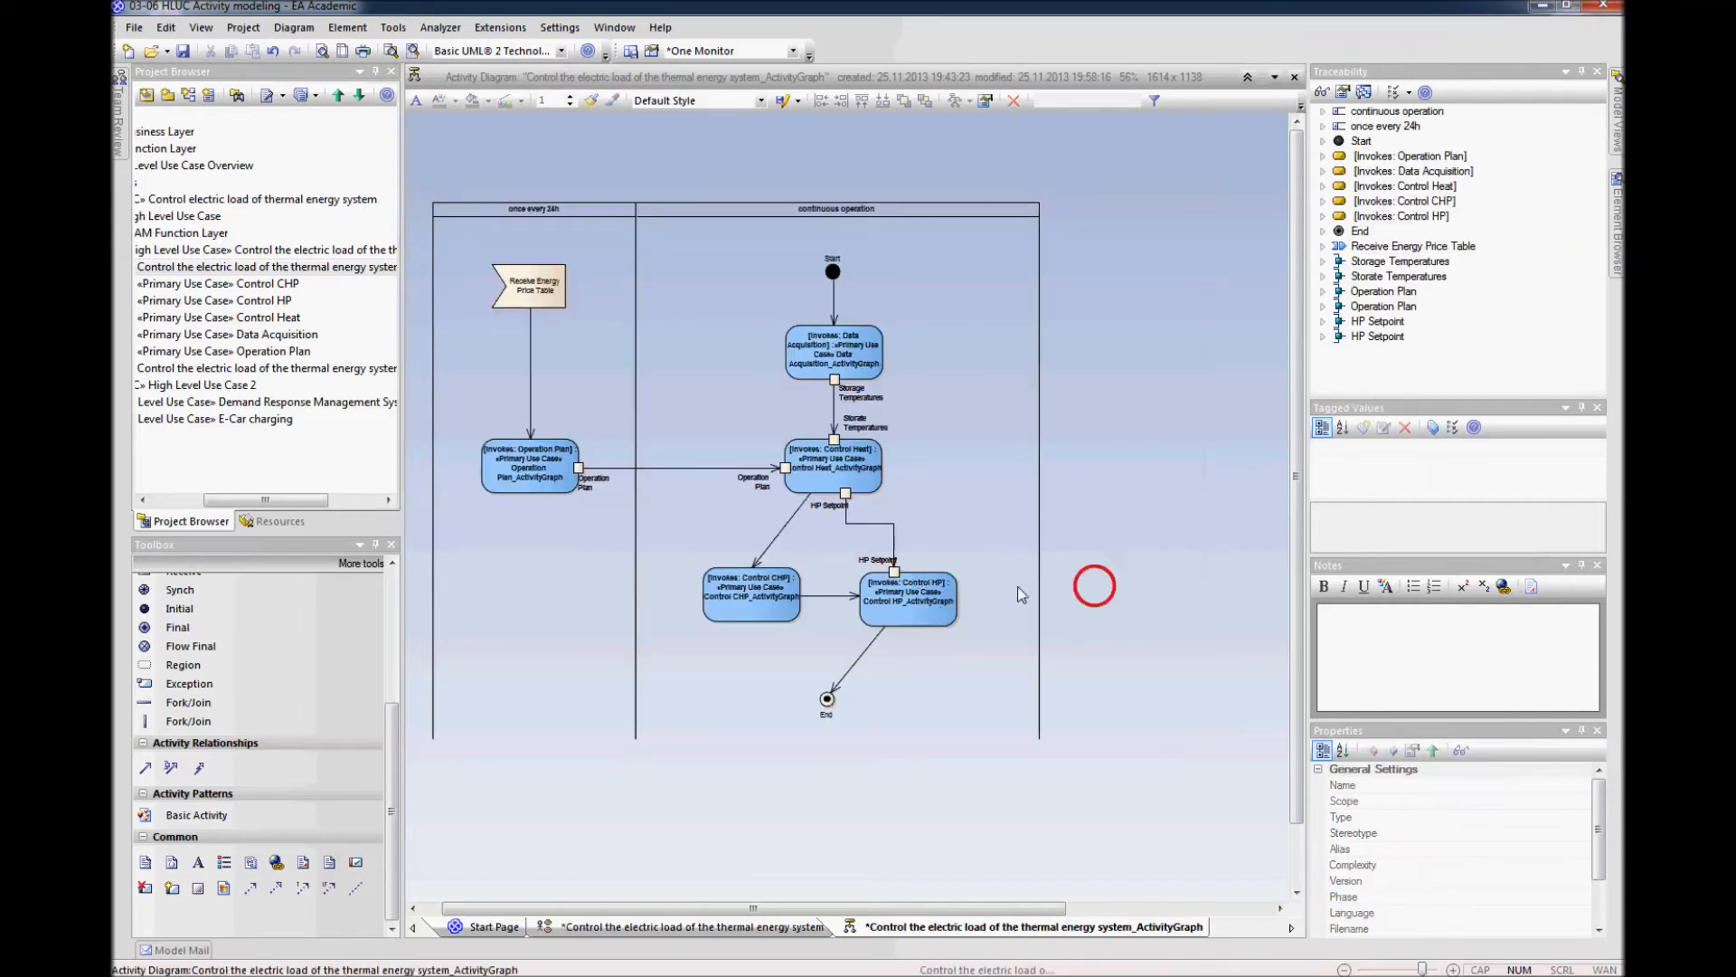
left_click(891, 562)
left_click(1073, 573)
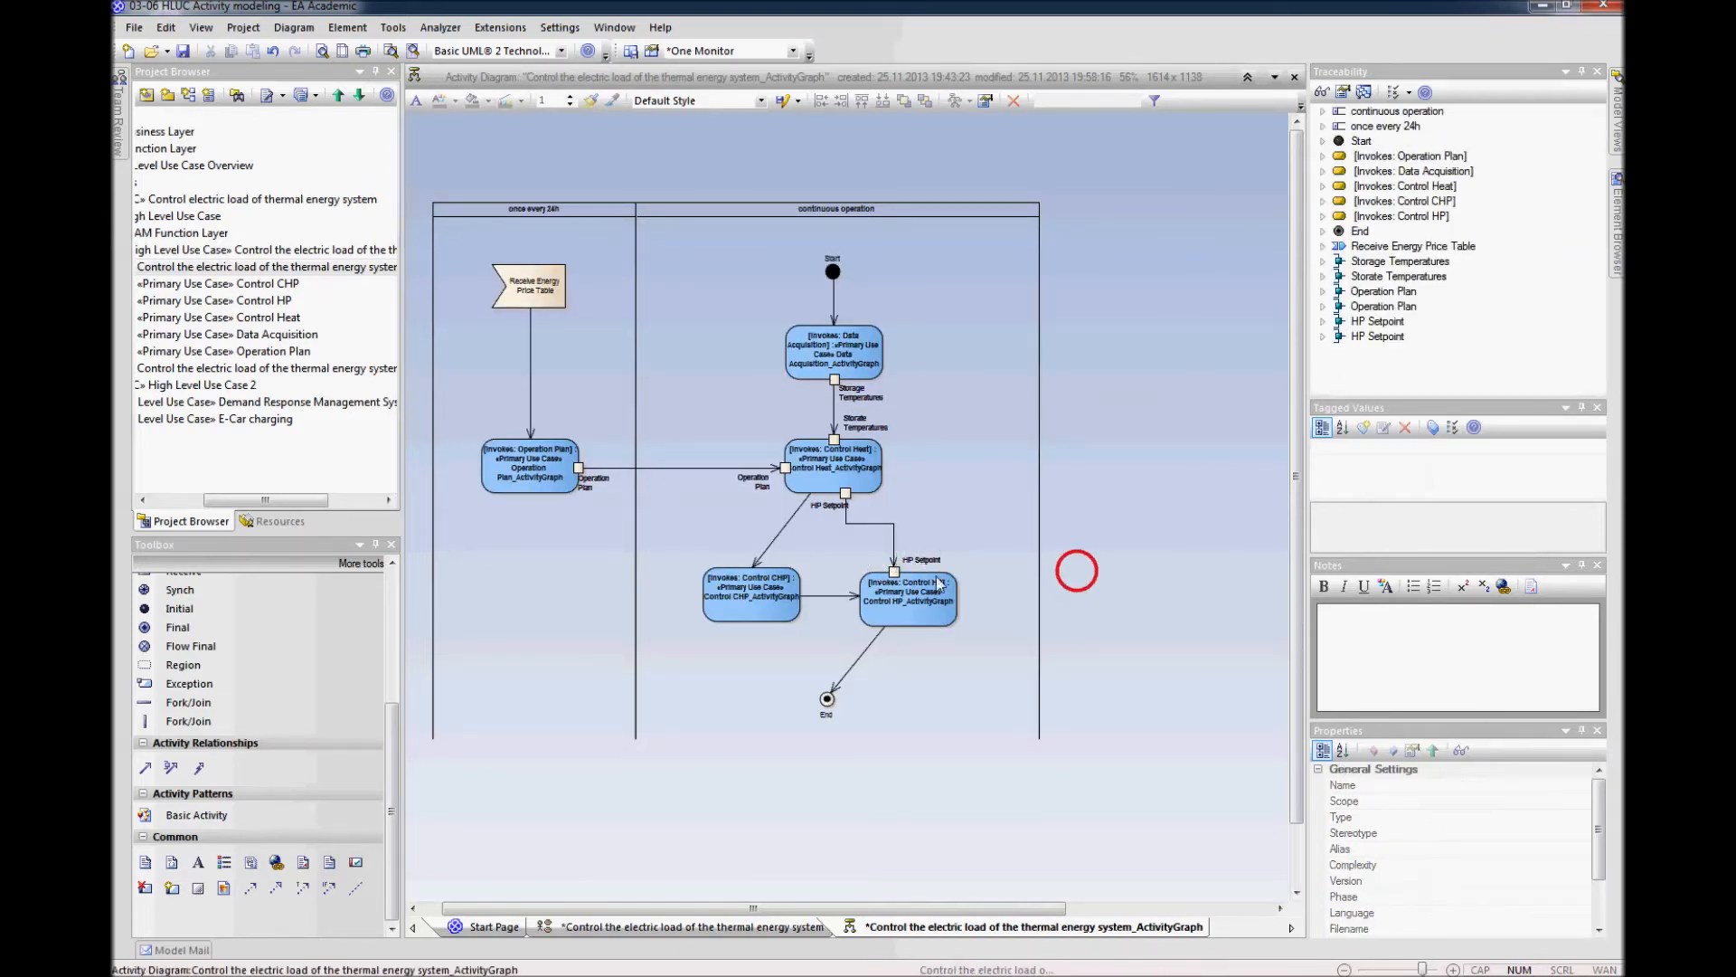
Step: Delete the control flow between Control Heat and Control CHP from the model
left_click(777, 532)
key("Delete")
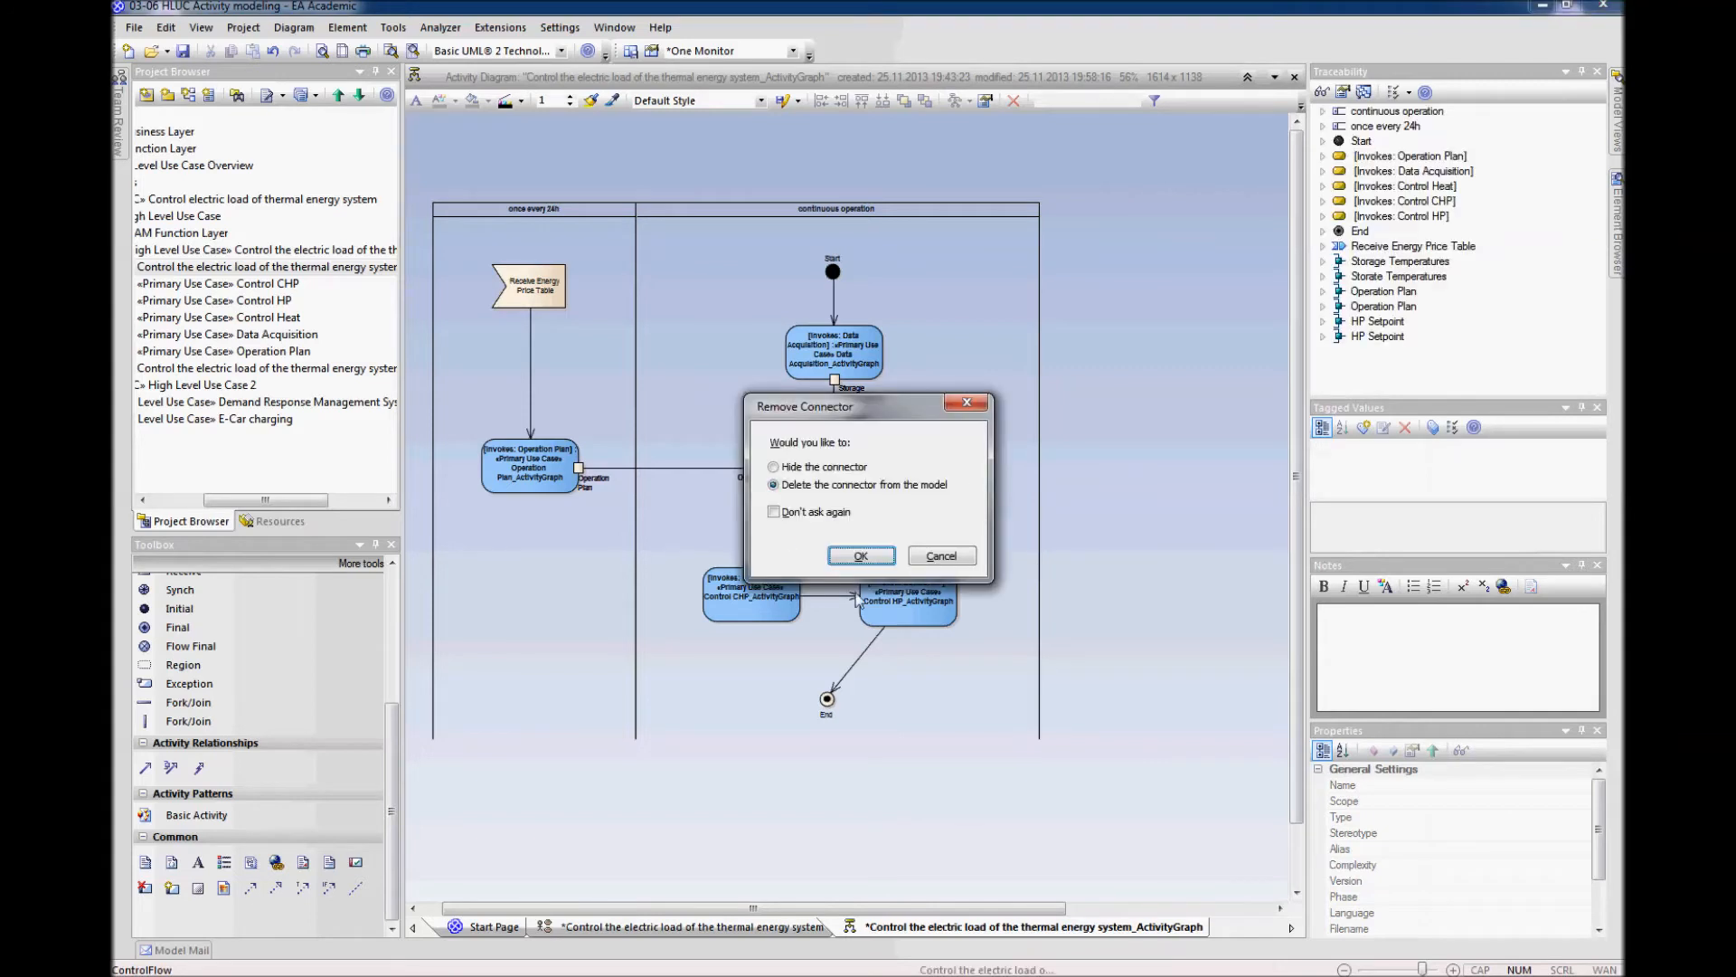
left_click(872, 563)
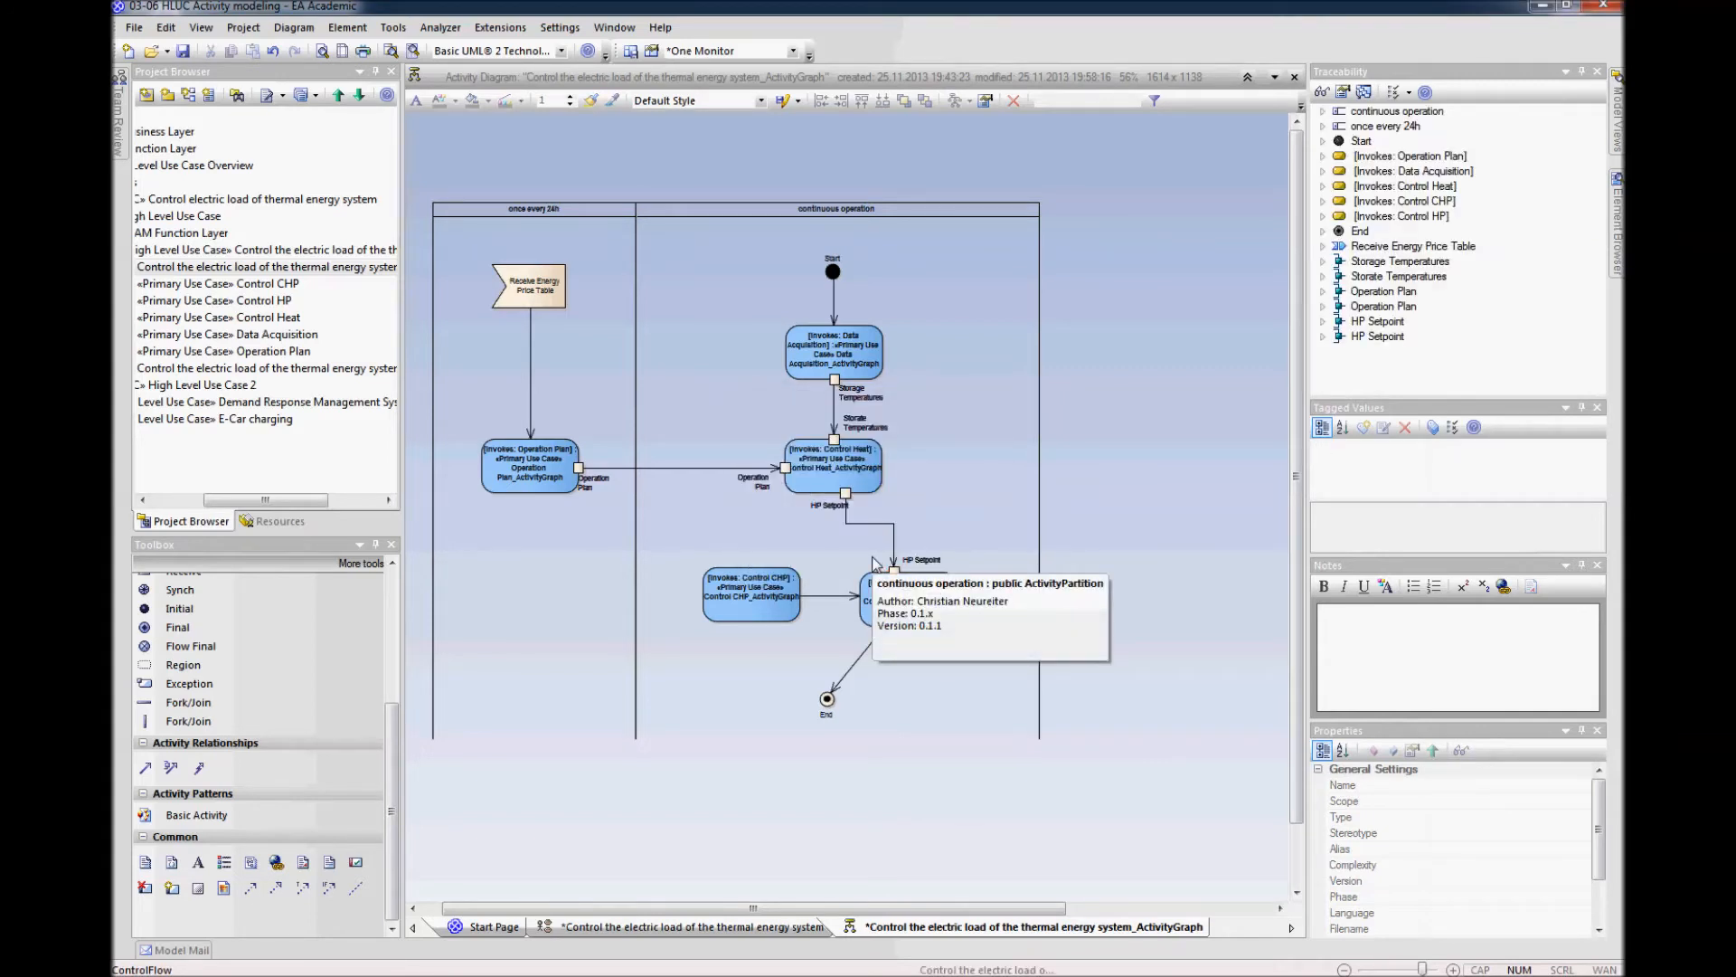
Step: Connect Control Heat to Control CHP with a right-angled object flow and shift Control Heat's HP Setpoint label to the right of its flow
left_click_drag(802, 474, 763, 577)
mouse_move(797, 520)
left_mouse_down()
mouse_move(826, 540)
mouse_move(765, 540)
mouse_move(815, 541)
left_mouse_up()
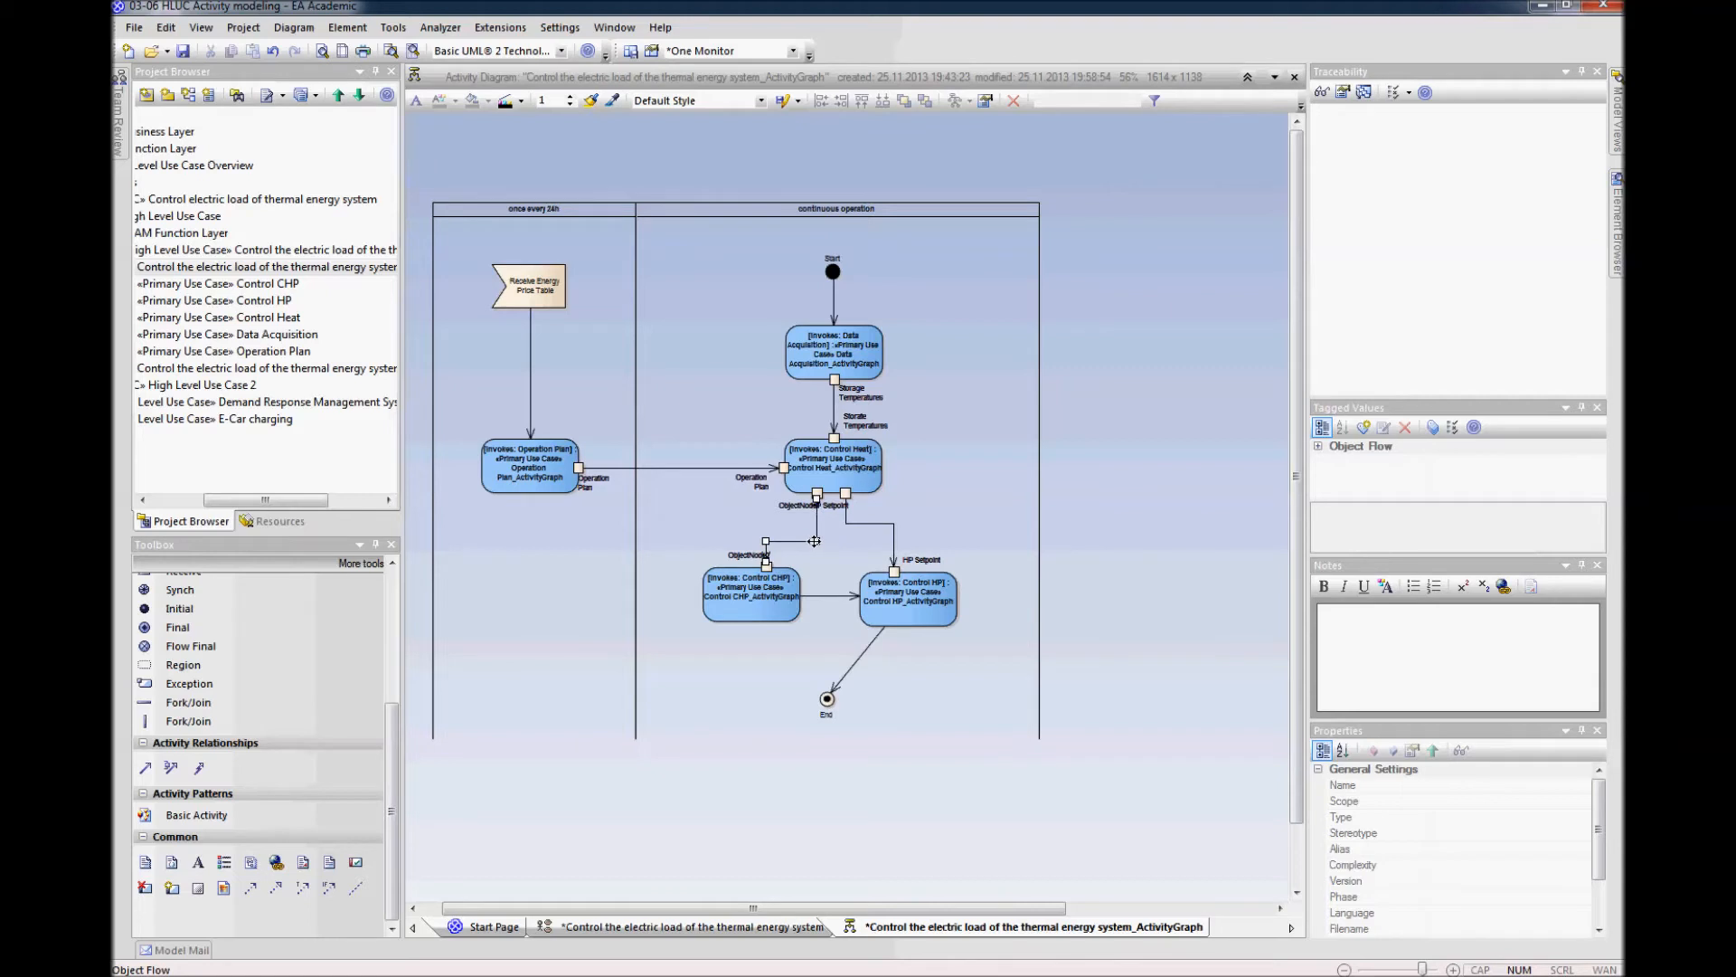
left_click(843, 512)
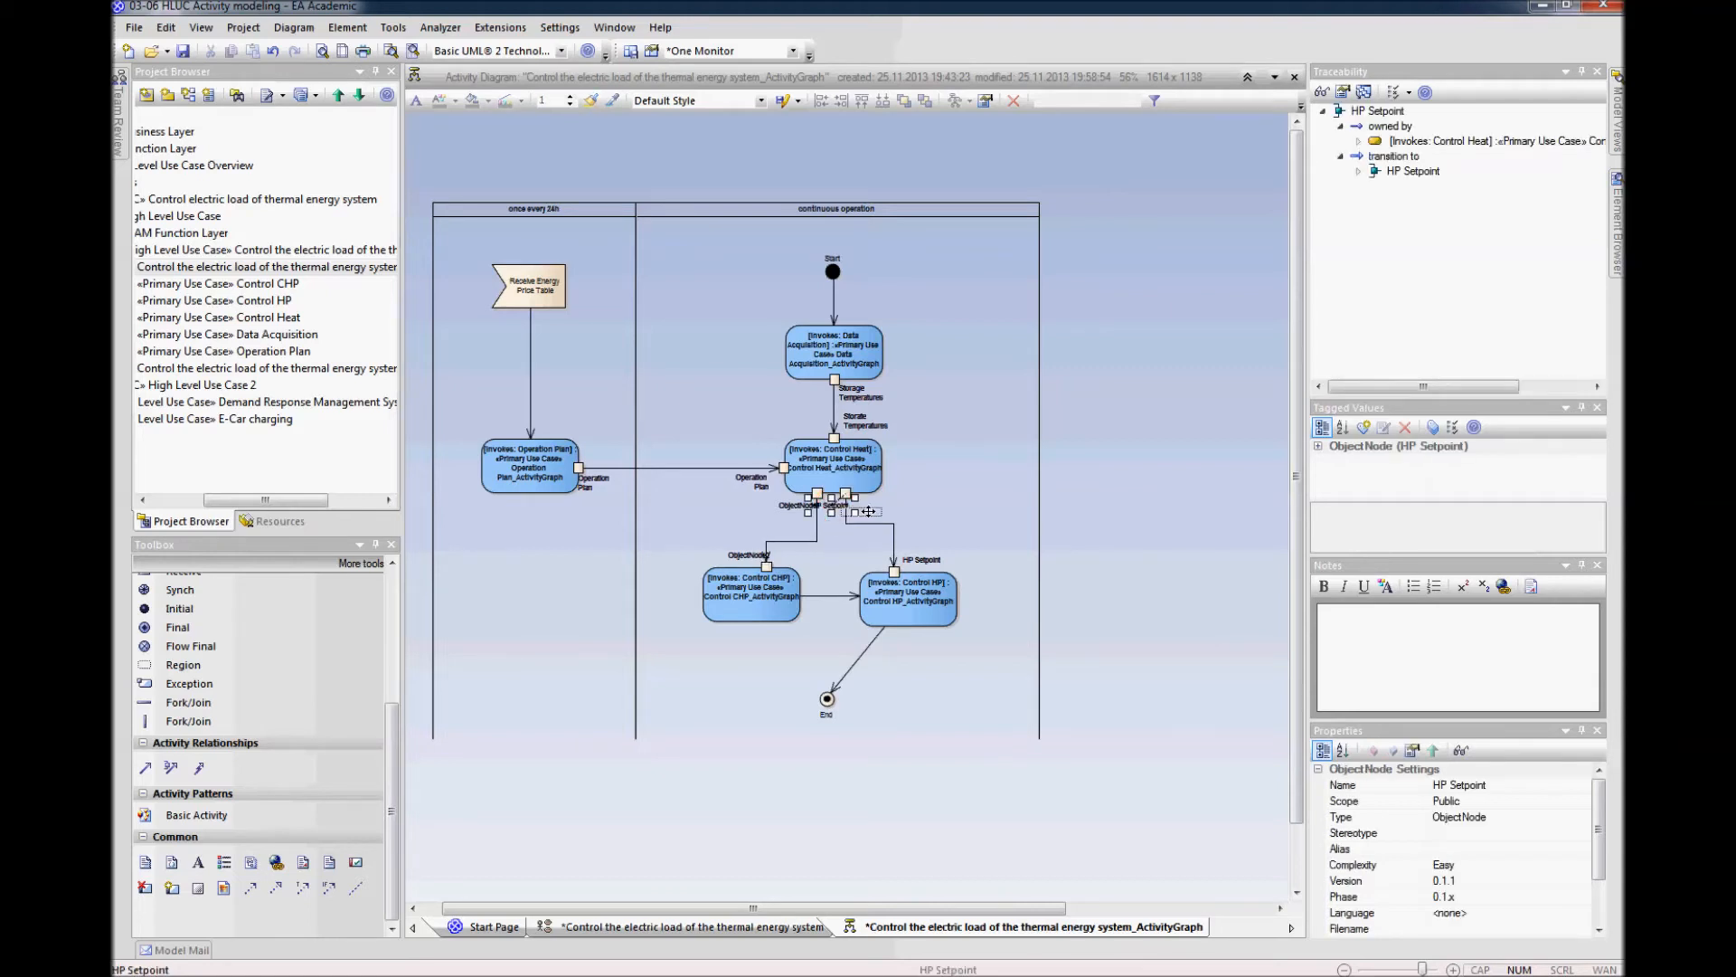
Step: Open the options for the label of Control Heat's object node on the flow to Control CHP
left_click(802, 507)
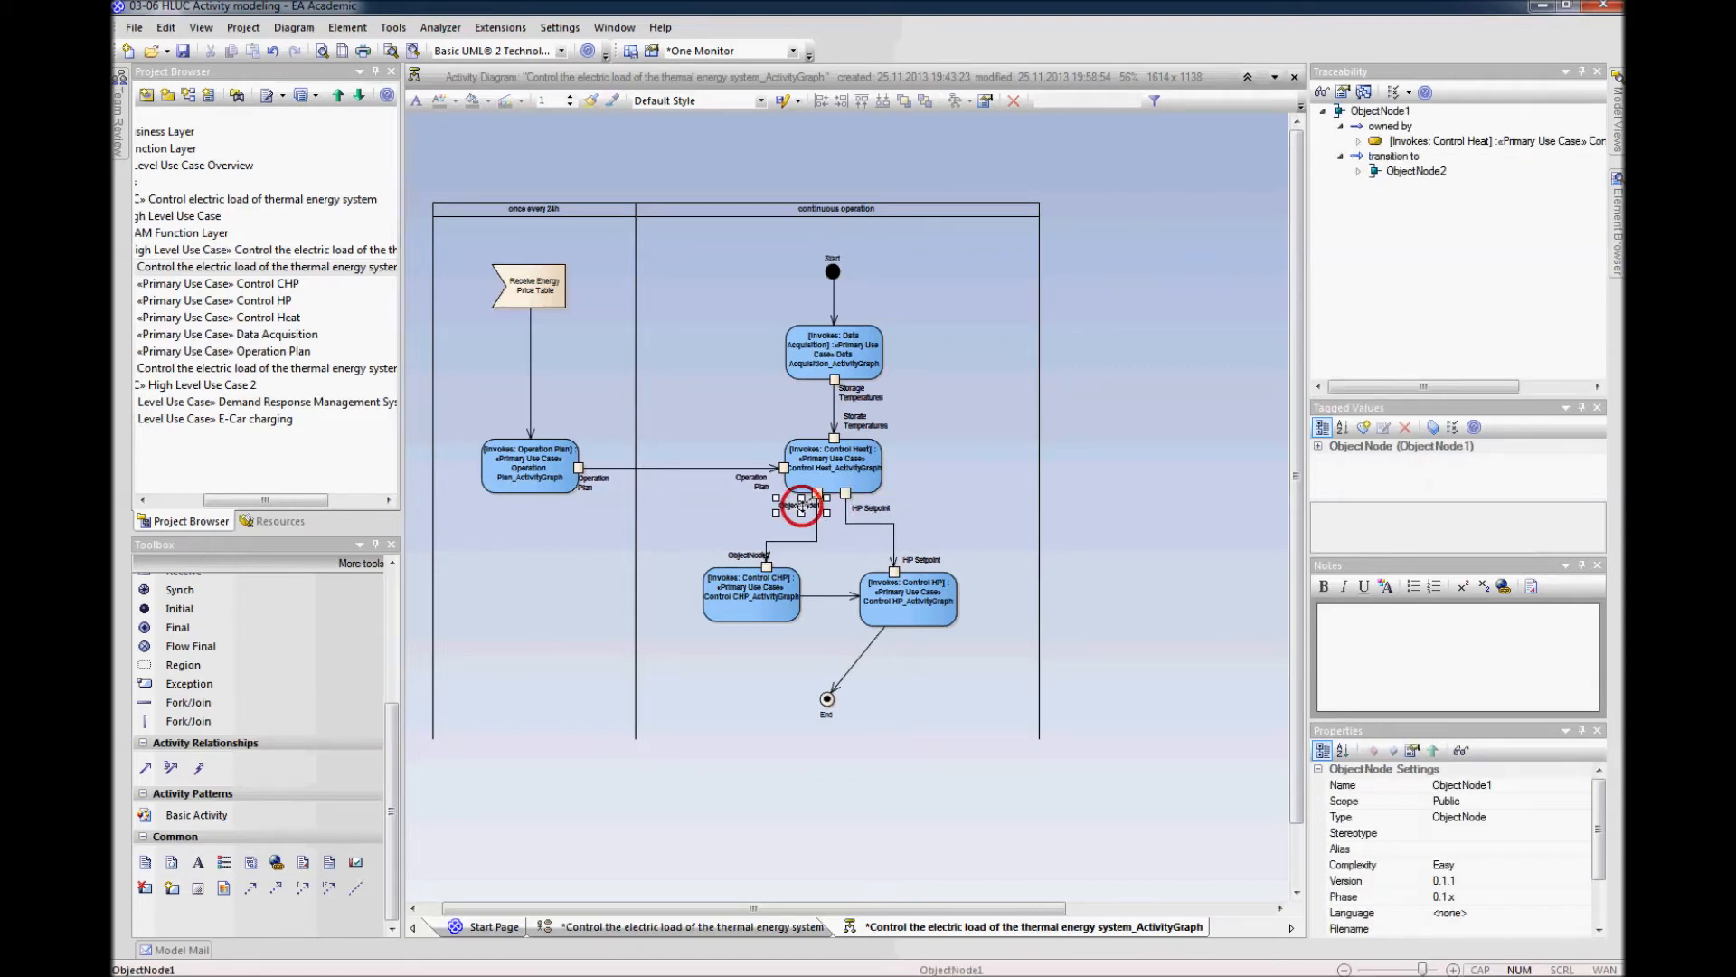
right_click(802, 503)
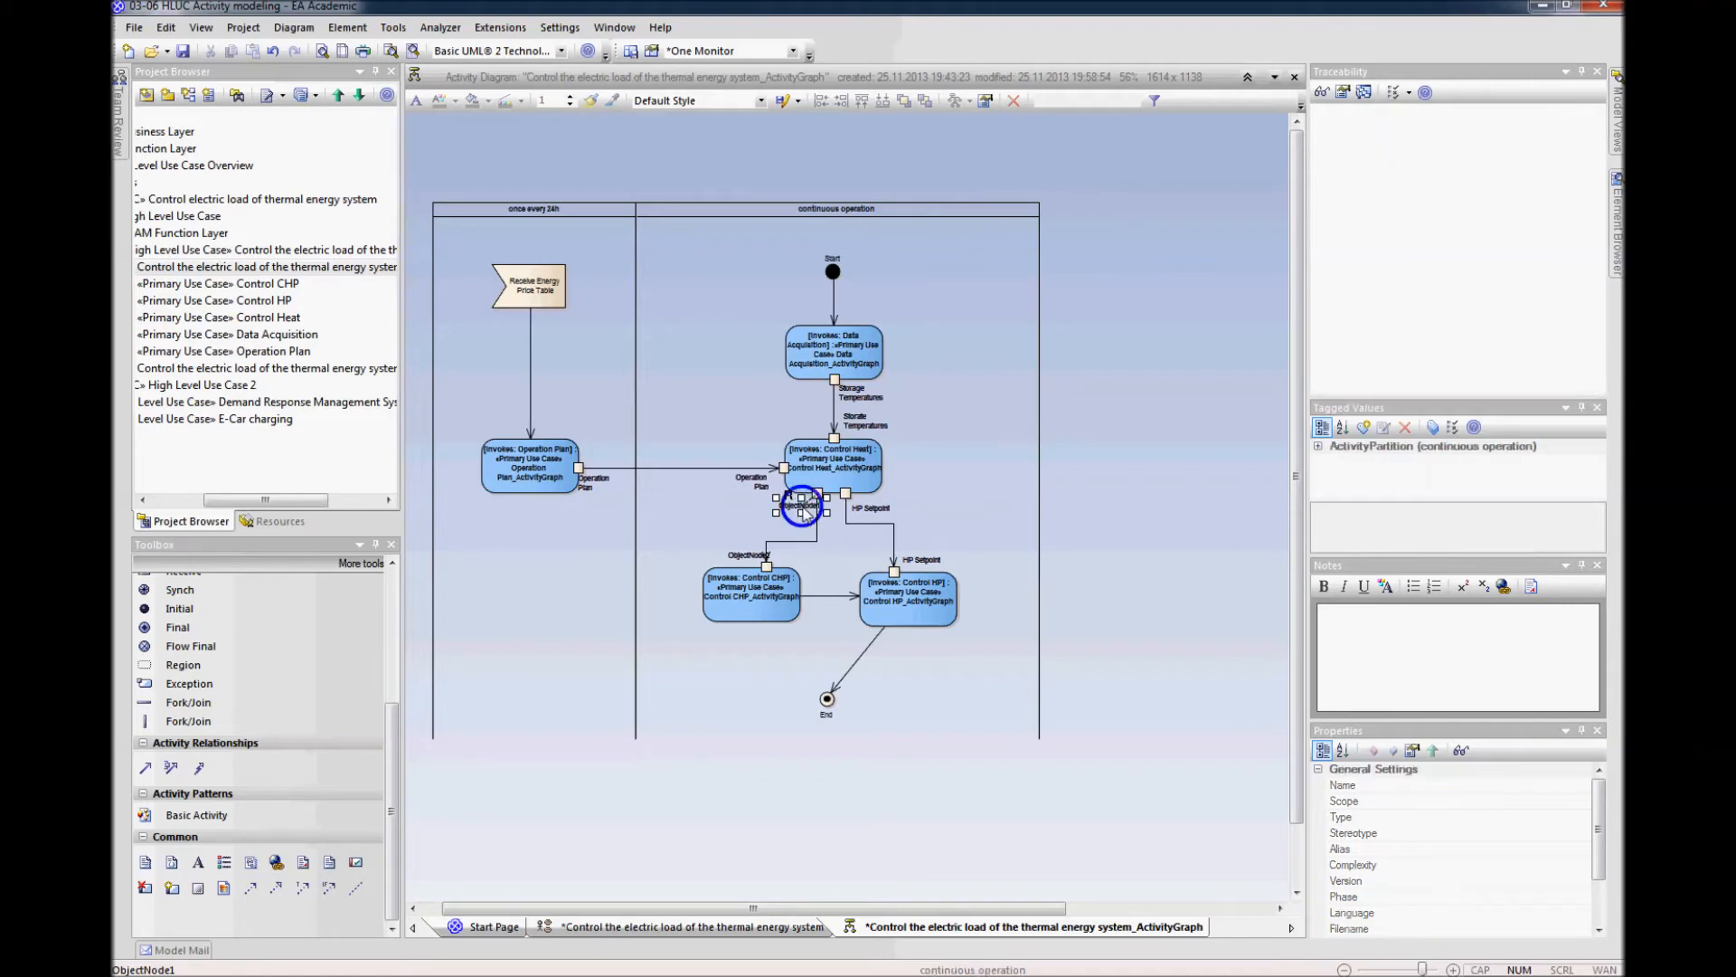
Step: Rename the unnamed object node on the lower edge of Control Heat as CHP Setpoint and copy that name
key("Escape")
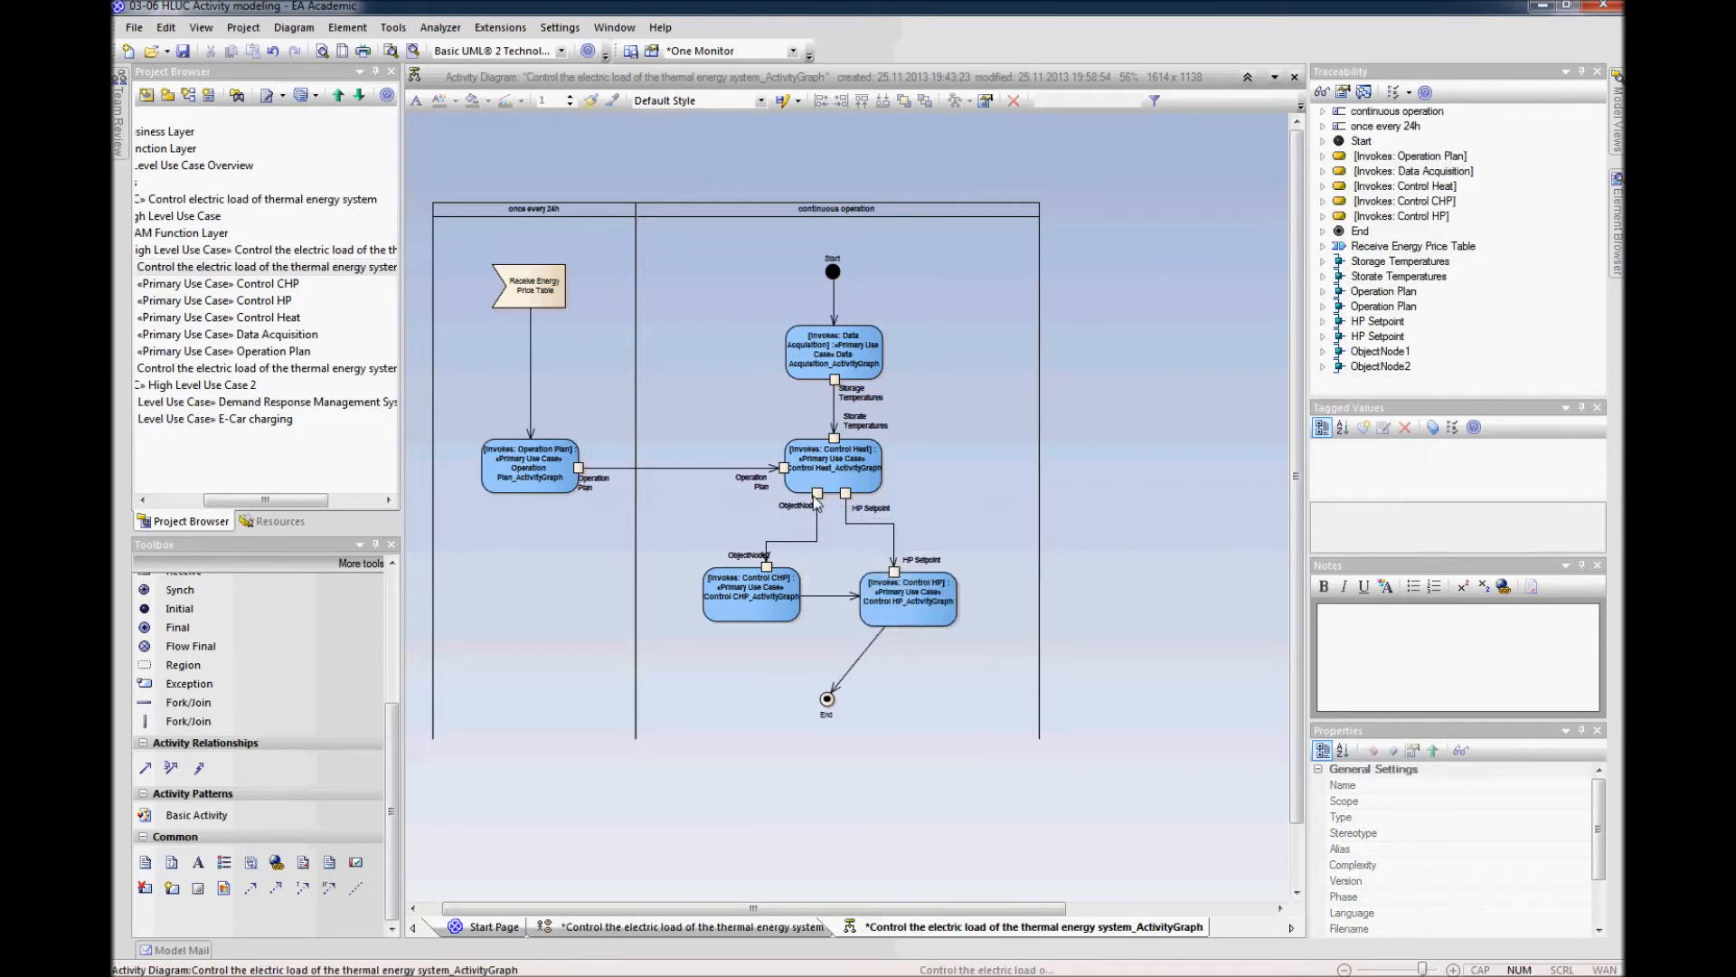
left_click(805, 507)
right_click(815, 495)
left_click(844, 532)
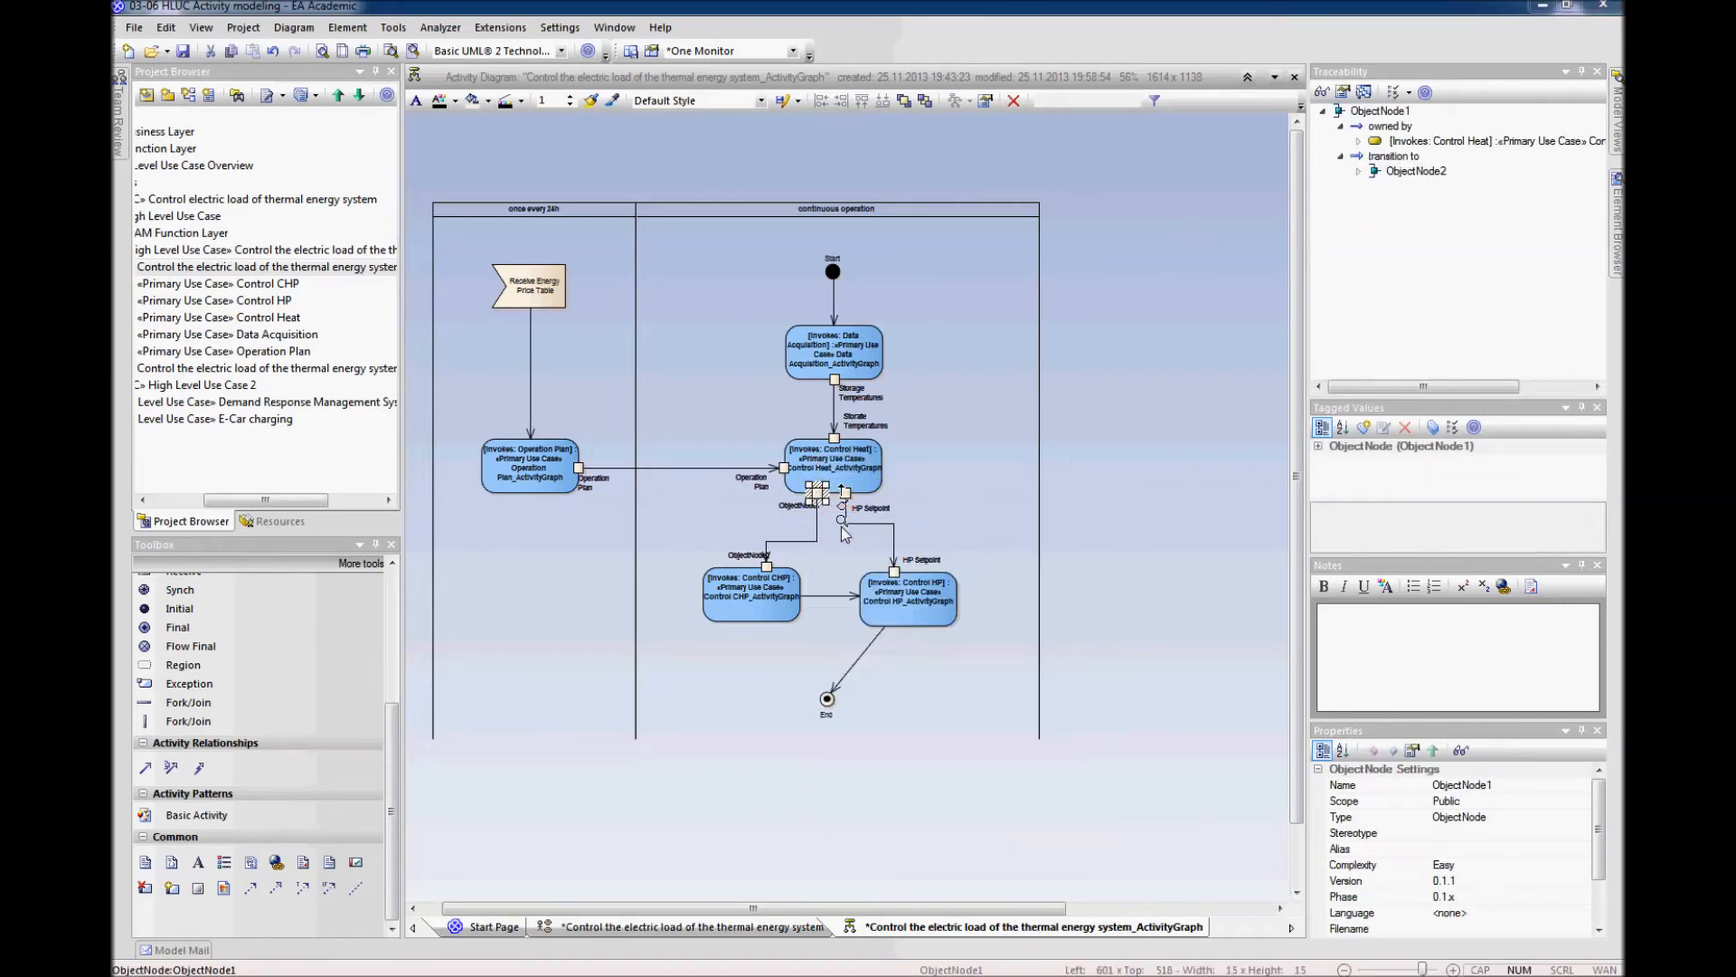
type("CHP S")
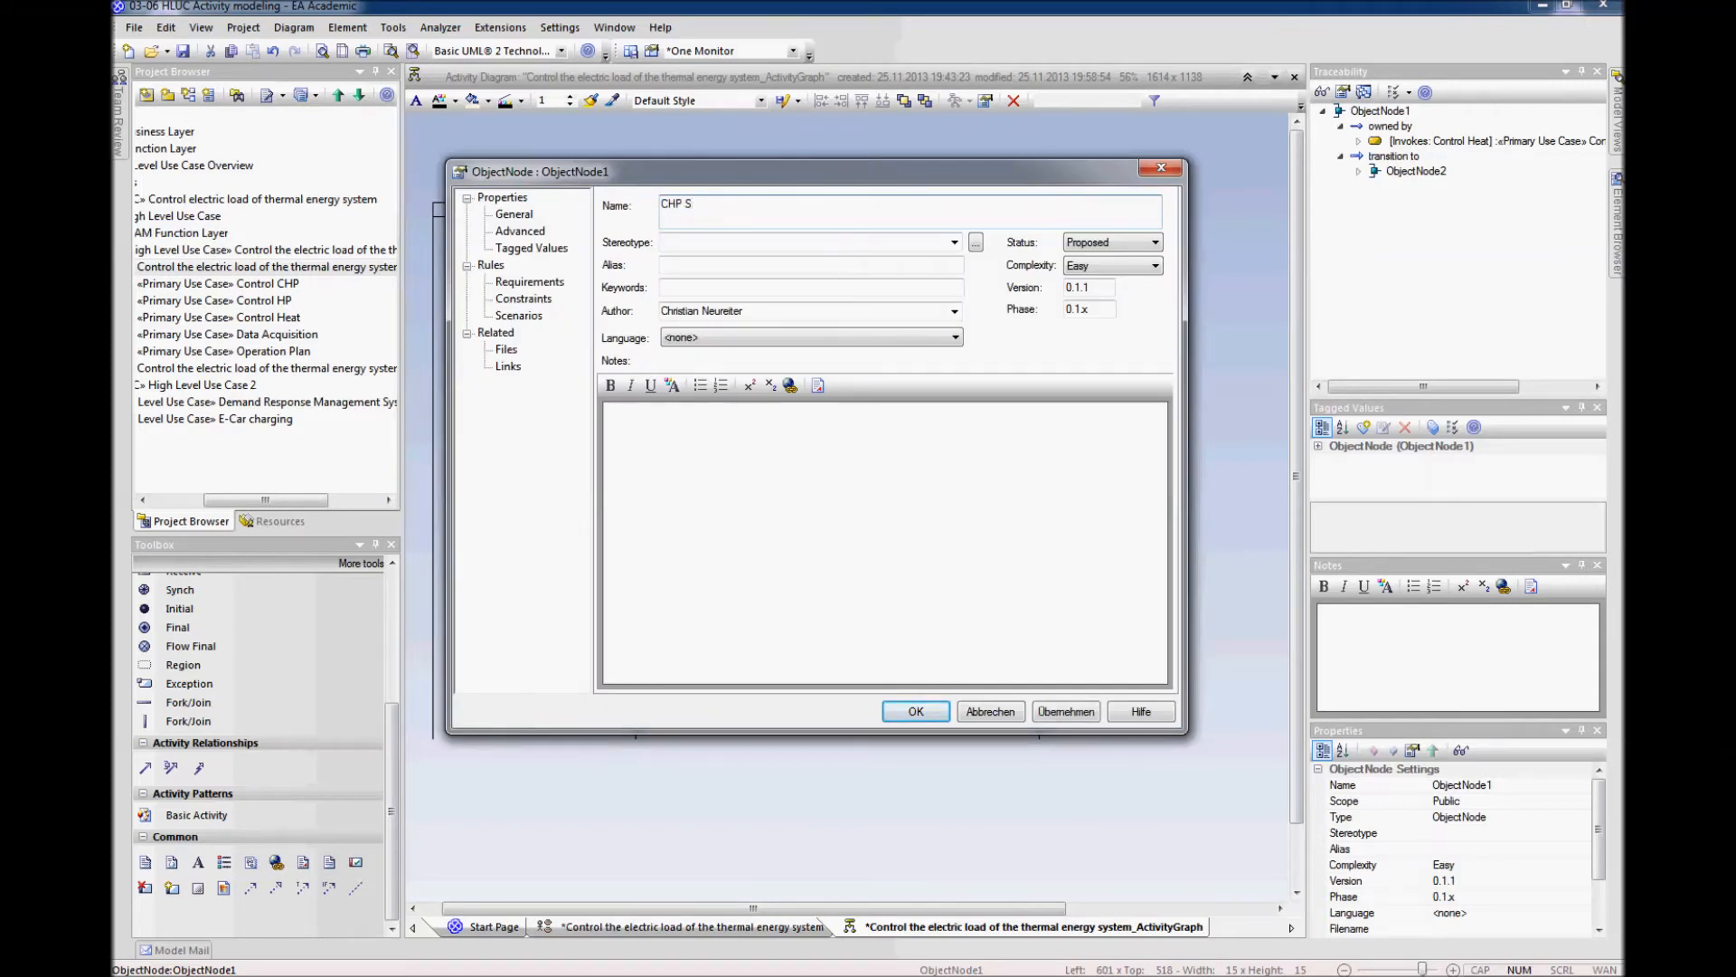
type("etpoint")
key("ctrl+a")
key("ctrl+c")
left_click(915, 710)
Step: Rename the object node on Control CHP as CHP Setpoint, using the copied name
left_click(767, 567)
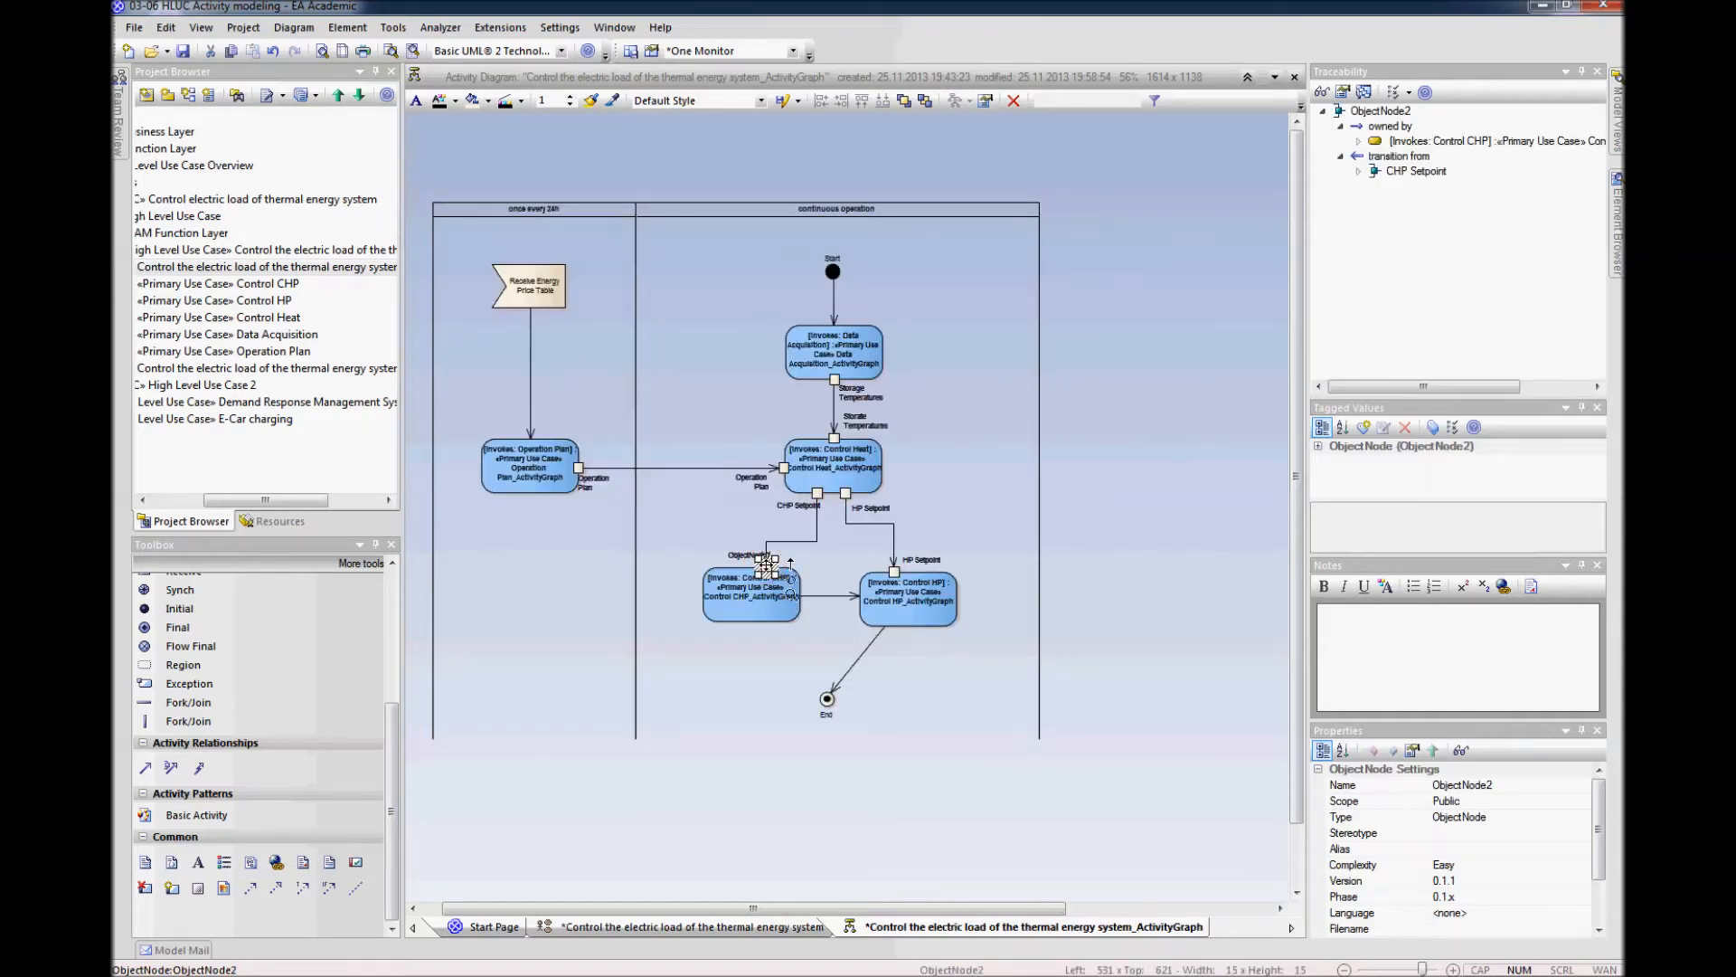
right_click(768, 567)
left_click(807, 605)
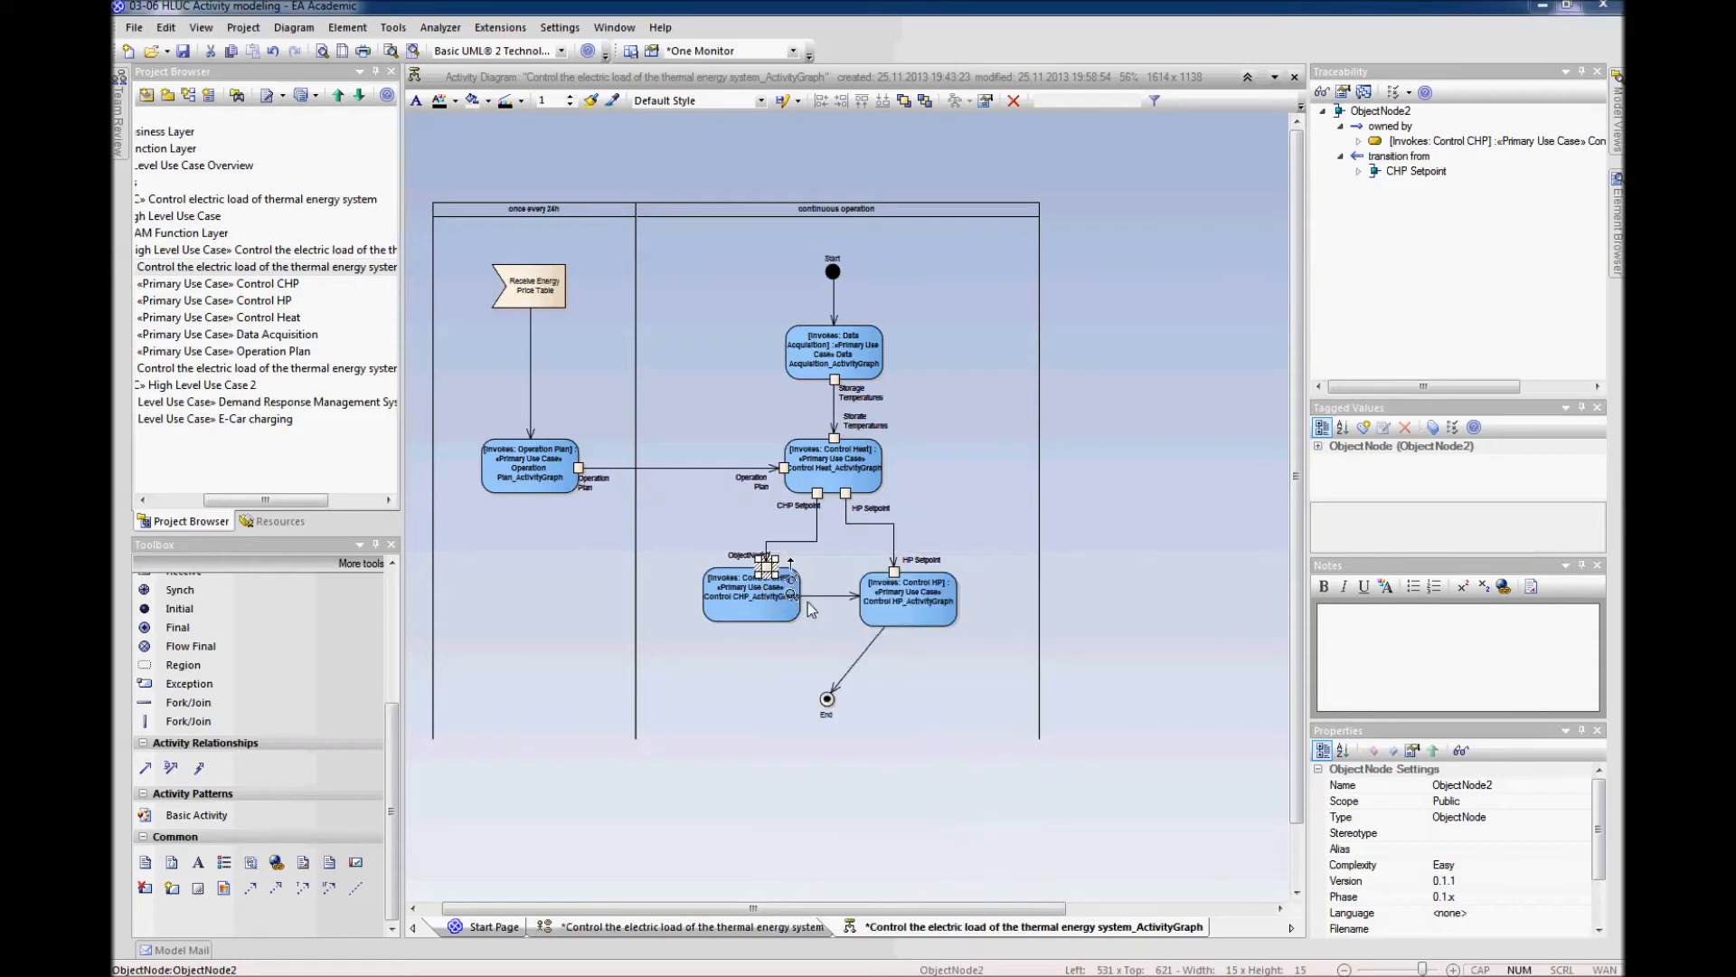
key("ctrl+v")
left_click(915, 710)
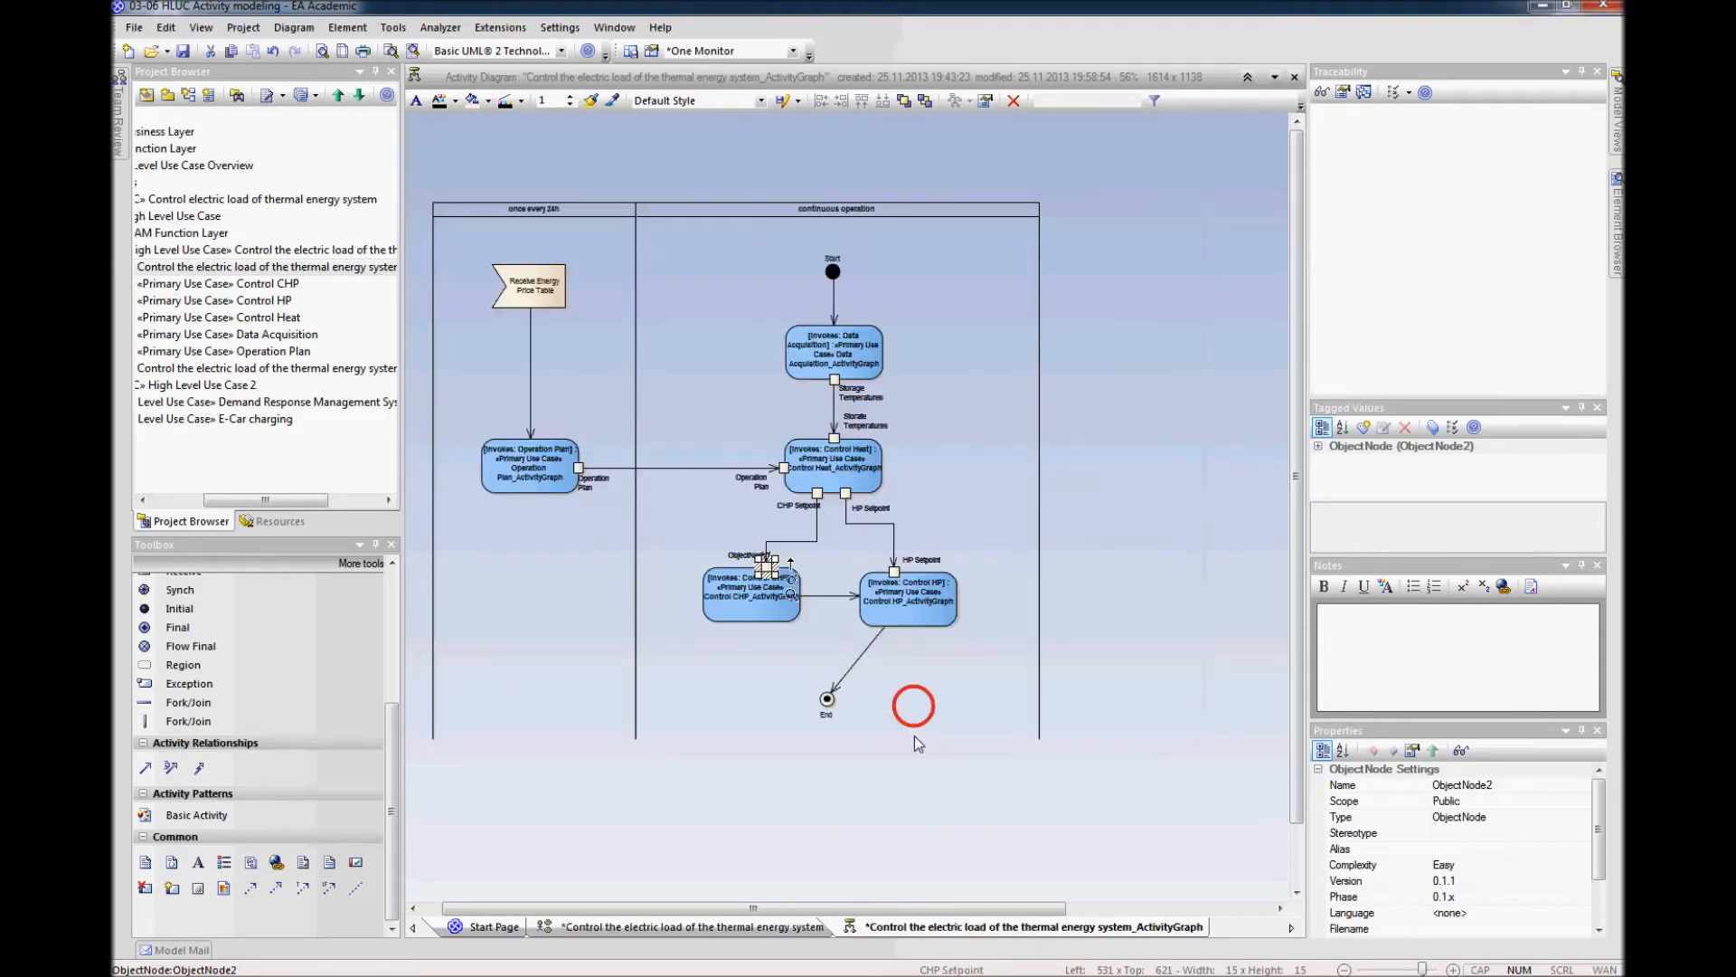
Step: Move both CHP Setpoint labels sideways so they sit clear of the connector line
left_click(919, 790)
left_click(749, 555)
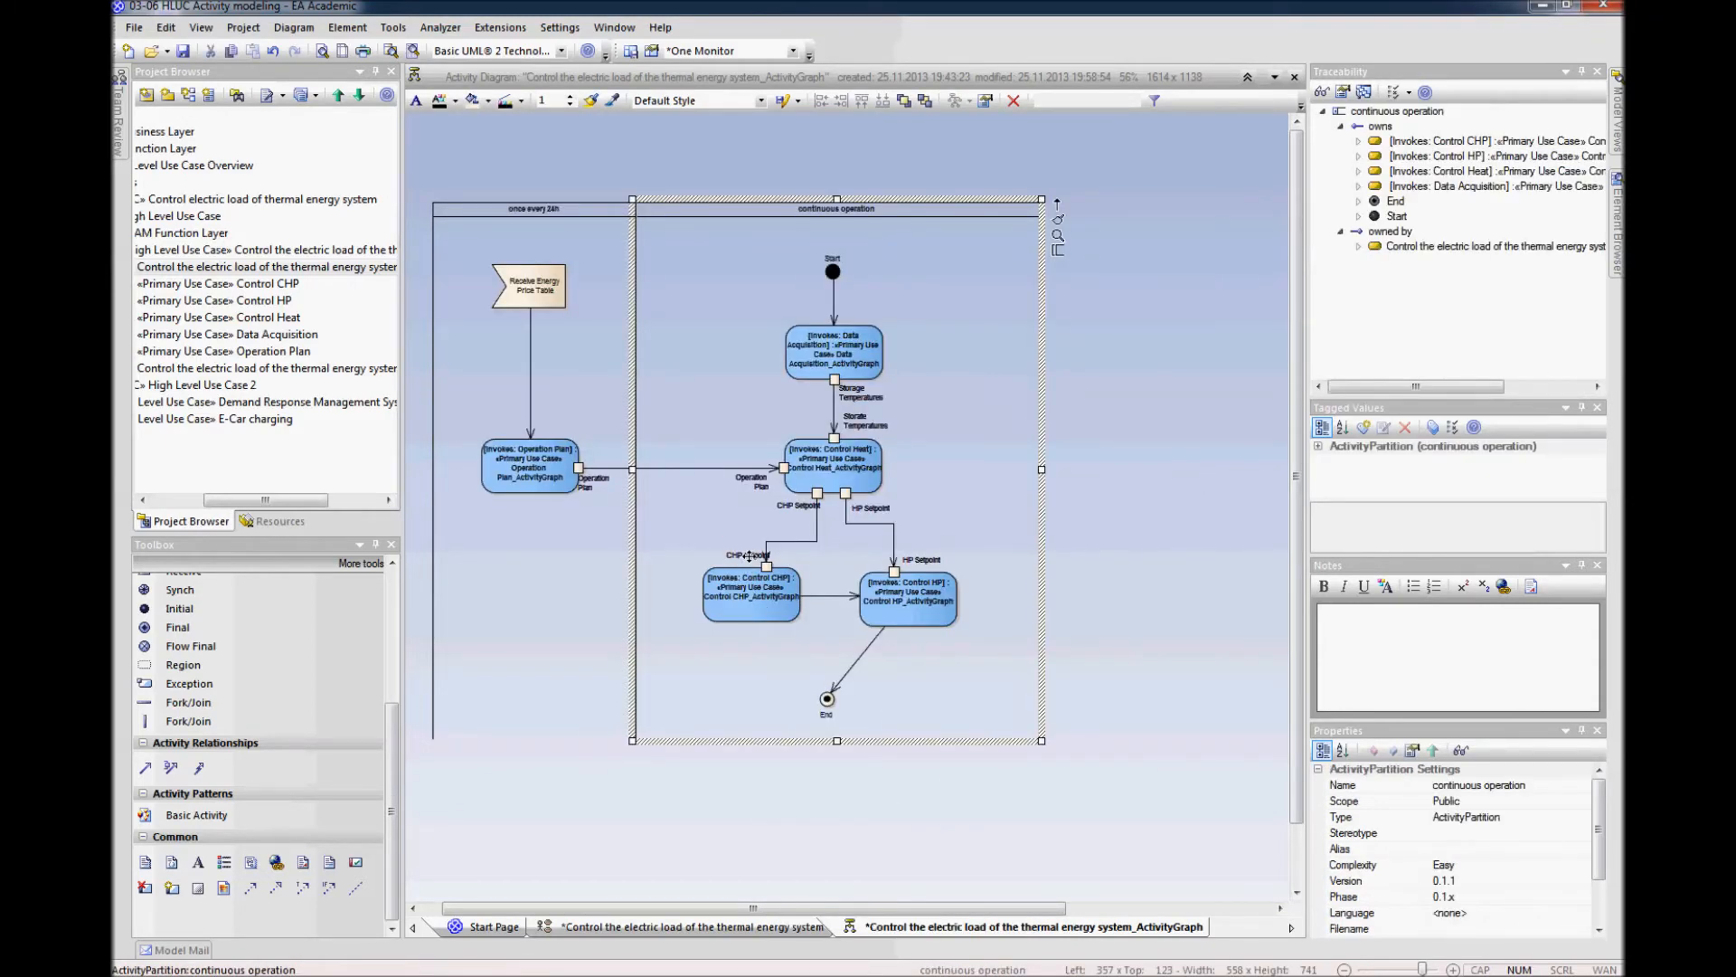
left_click(749, 777)
left_click(739, 553)
left_click_drag(739, 553, 790, 514)
left_click(797, 512)
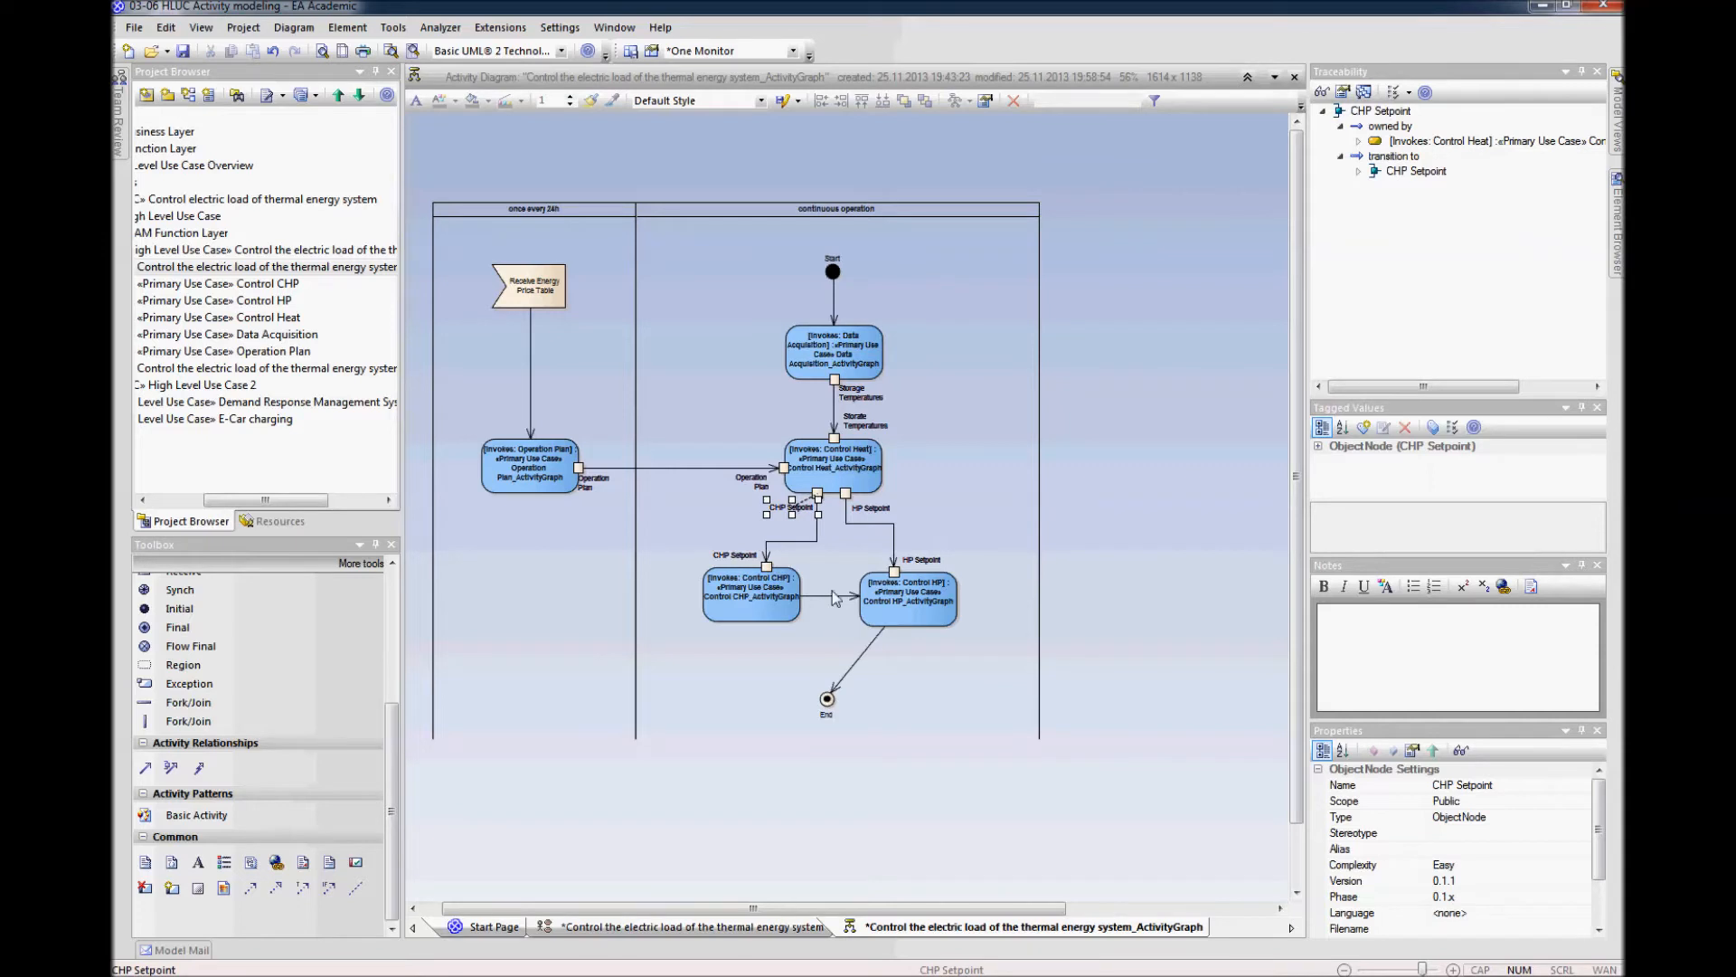
Step: Replace the control flow from Control CHP to Control HP with one from Control CHP to End, and square both flows into End
left_click(832, 593)
left_click_drag(850, 597, 753, 659)
key("ctrl+shift+d")
left_click_drag(858, 657, 907, 696)
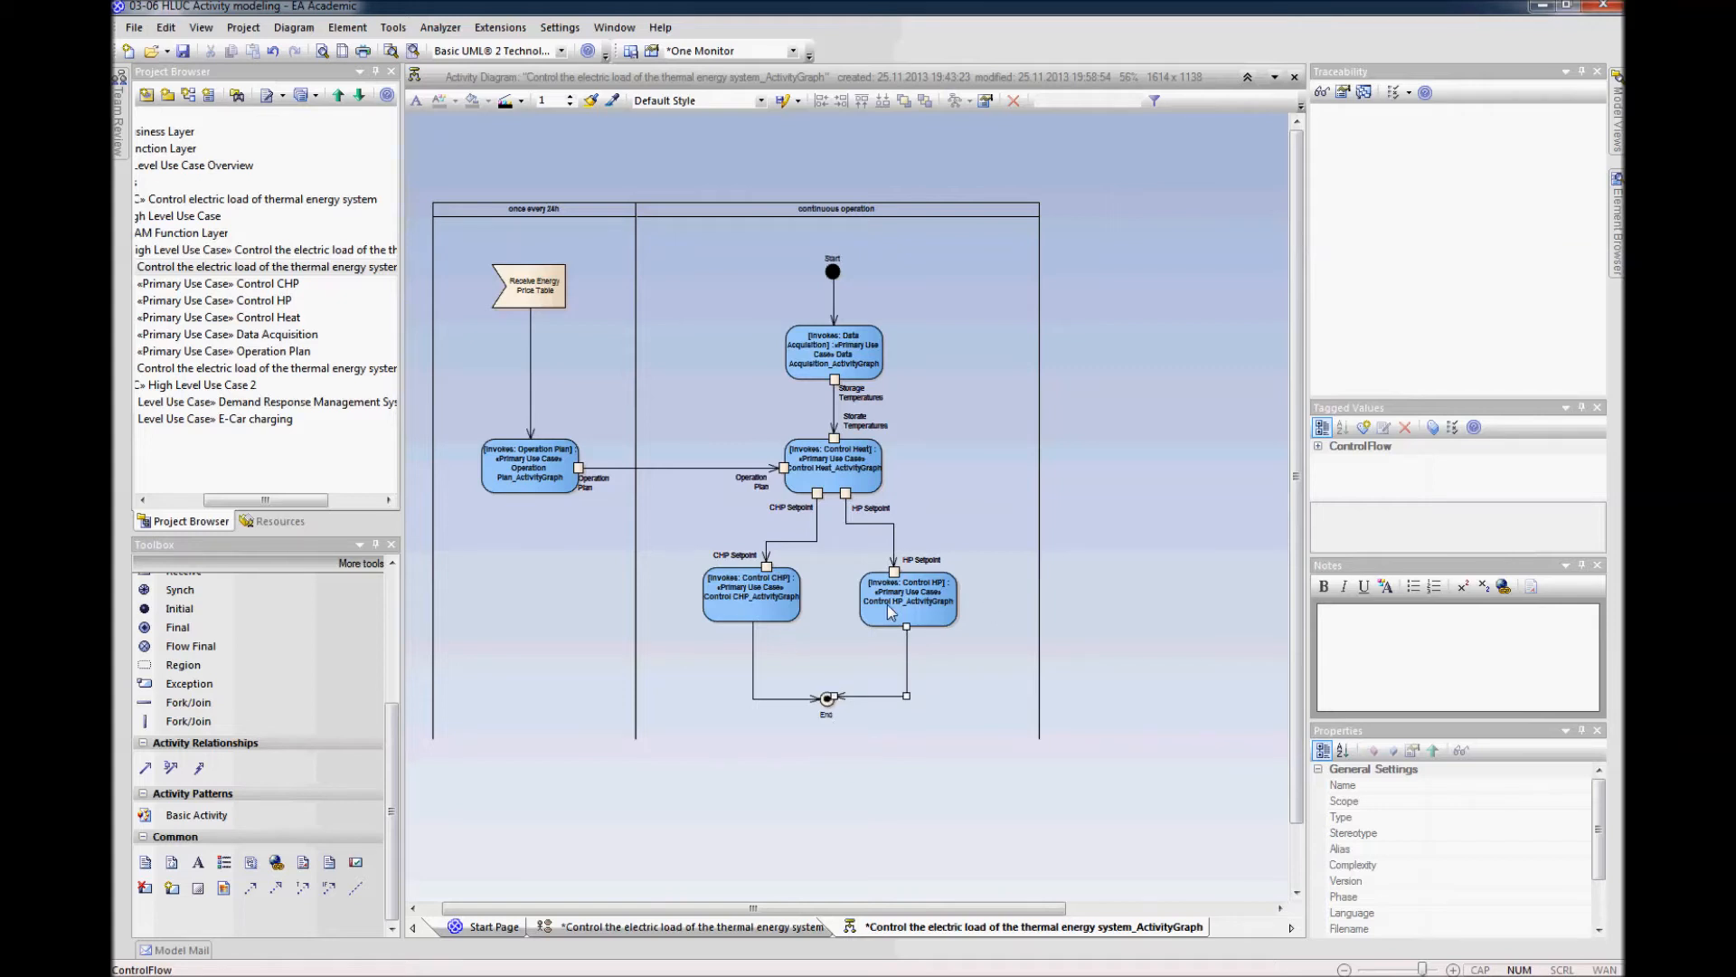
Step: Level the bends of the CHP Setpoint and HP Setpoint connectors below Control Heat and save the activity diagram
left_click(802, 540)
left_click_drag(802, 540, 881, 534)
left_click(997, 554)
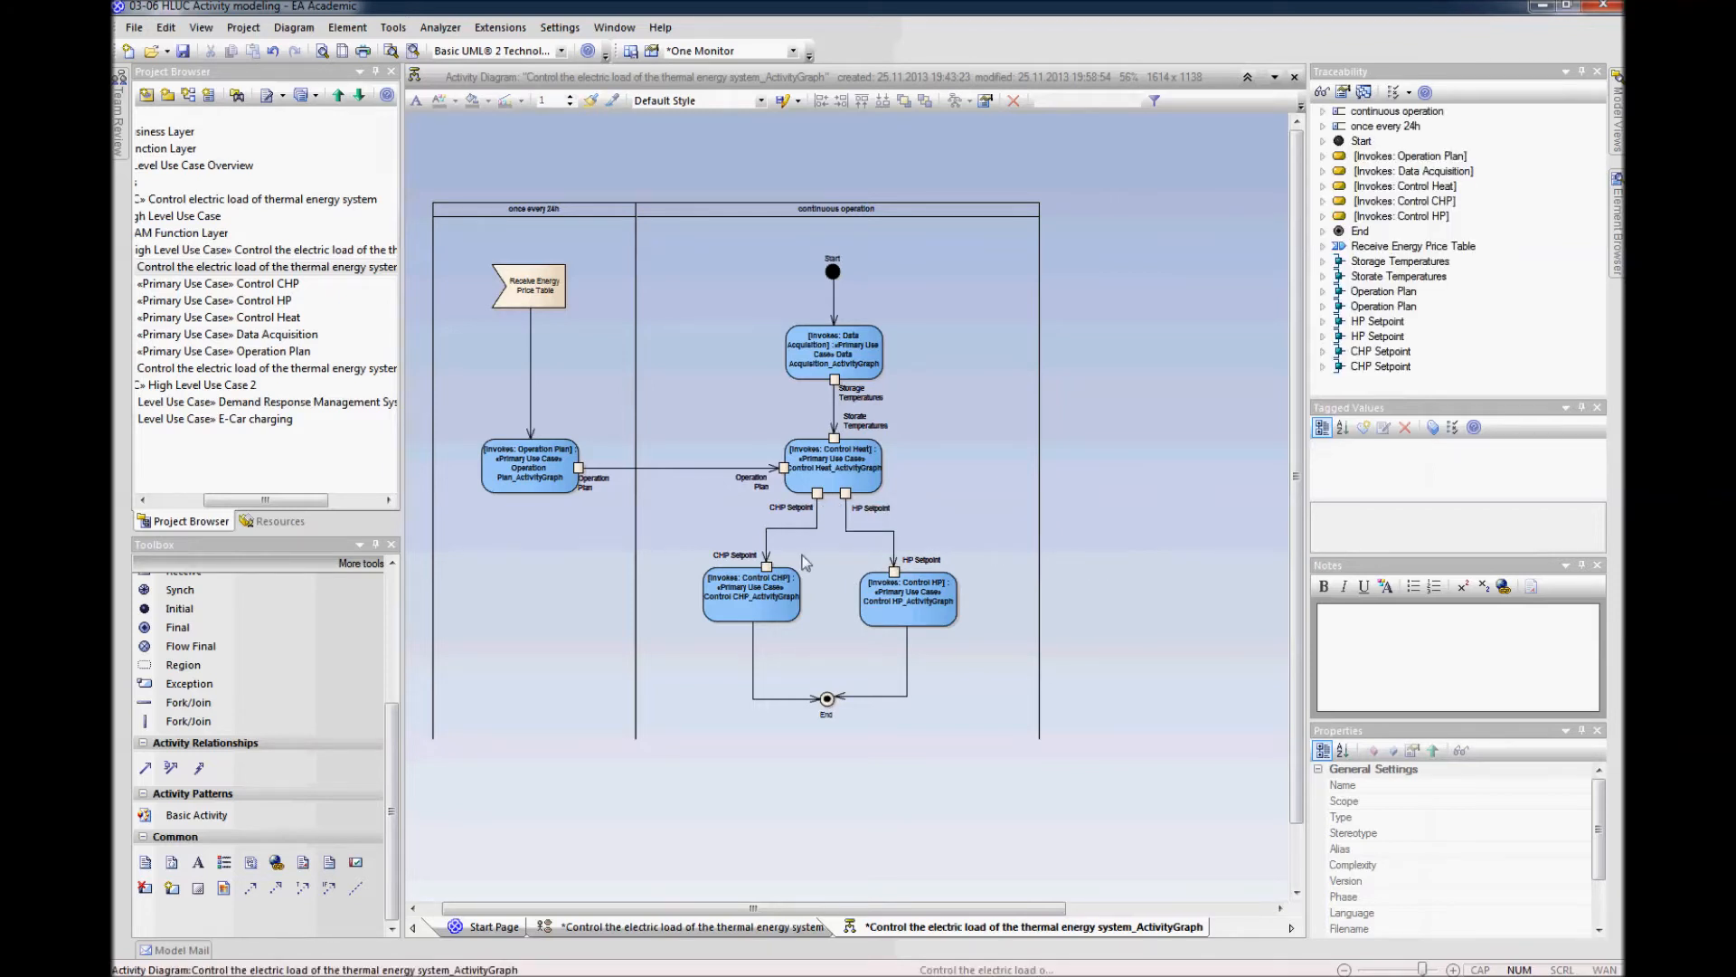
left_click(1190, 559)
left_click_drag(1019, 907, 999, 907)
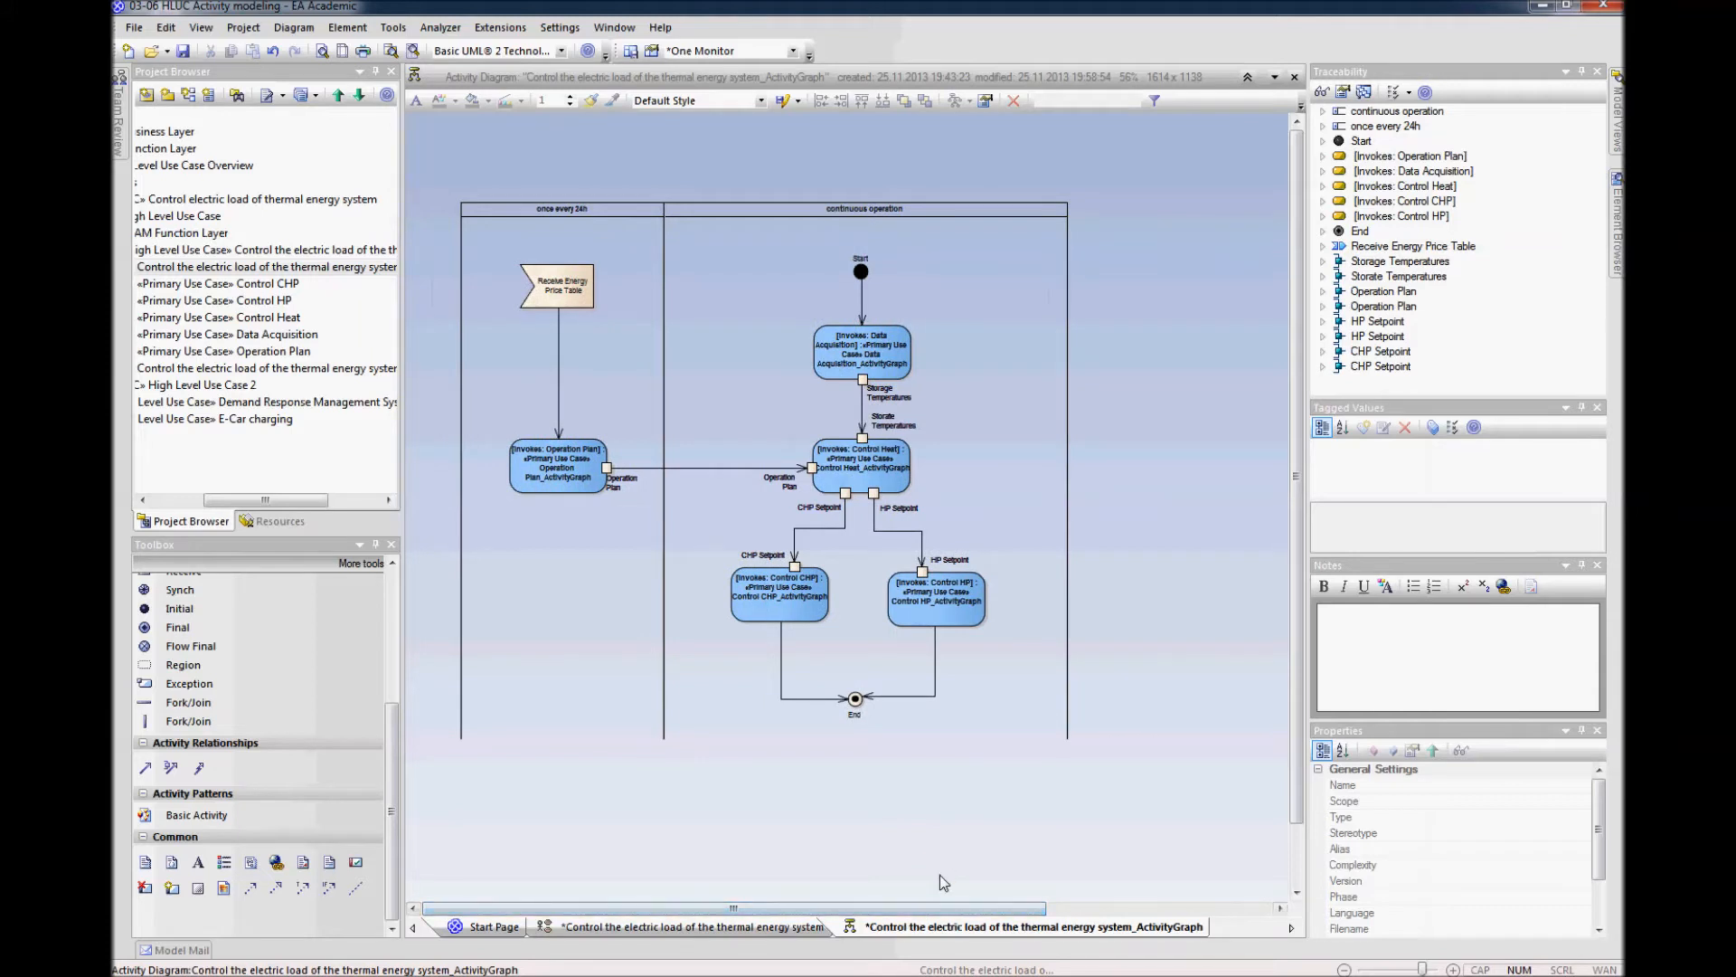
key("ctrl+s")
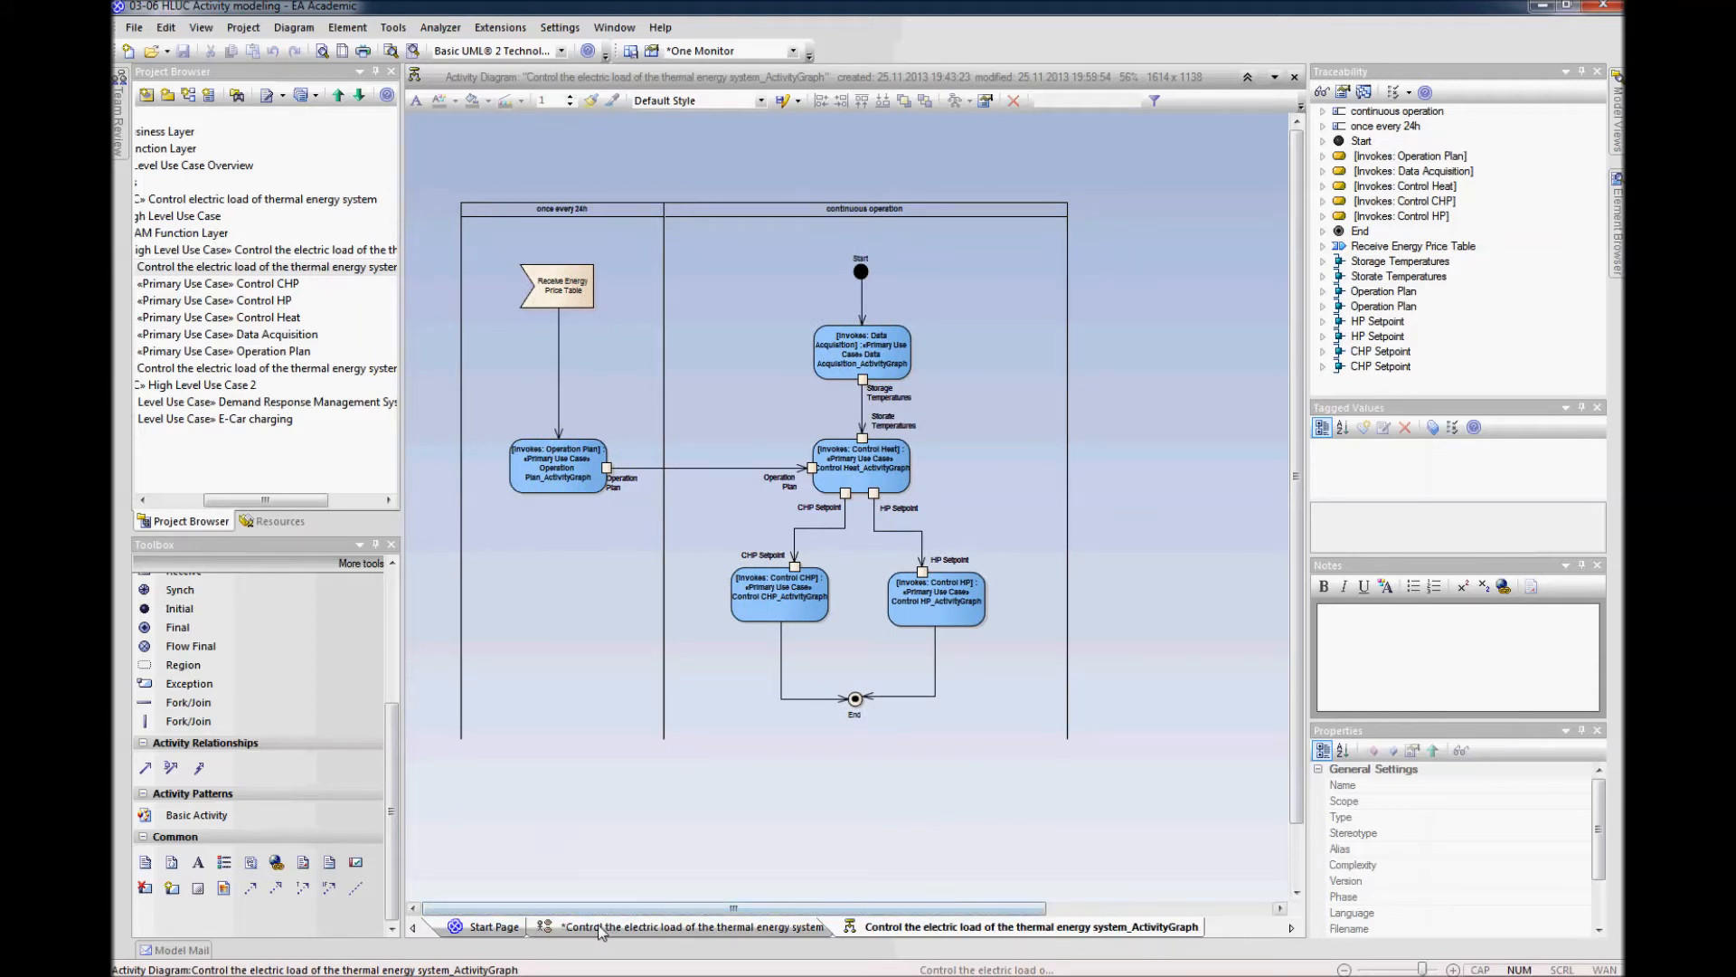
left_click_drag(310, 502, 278, 504)
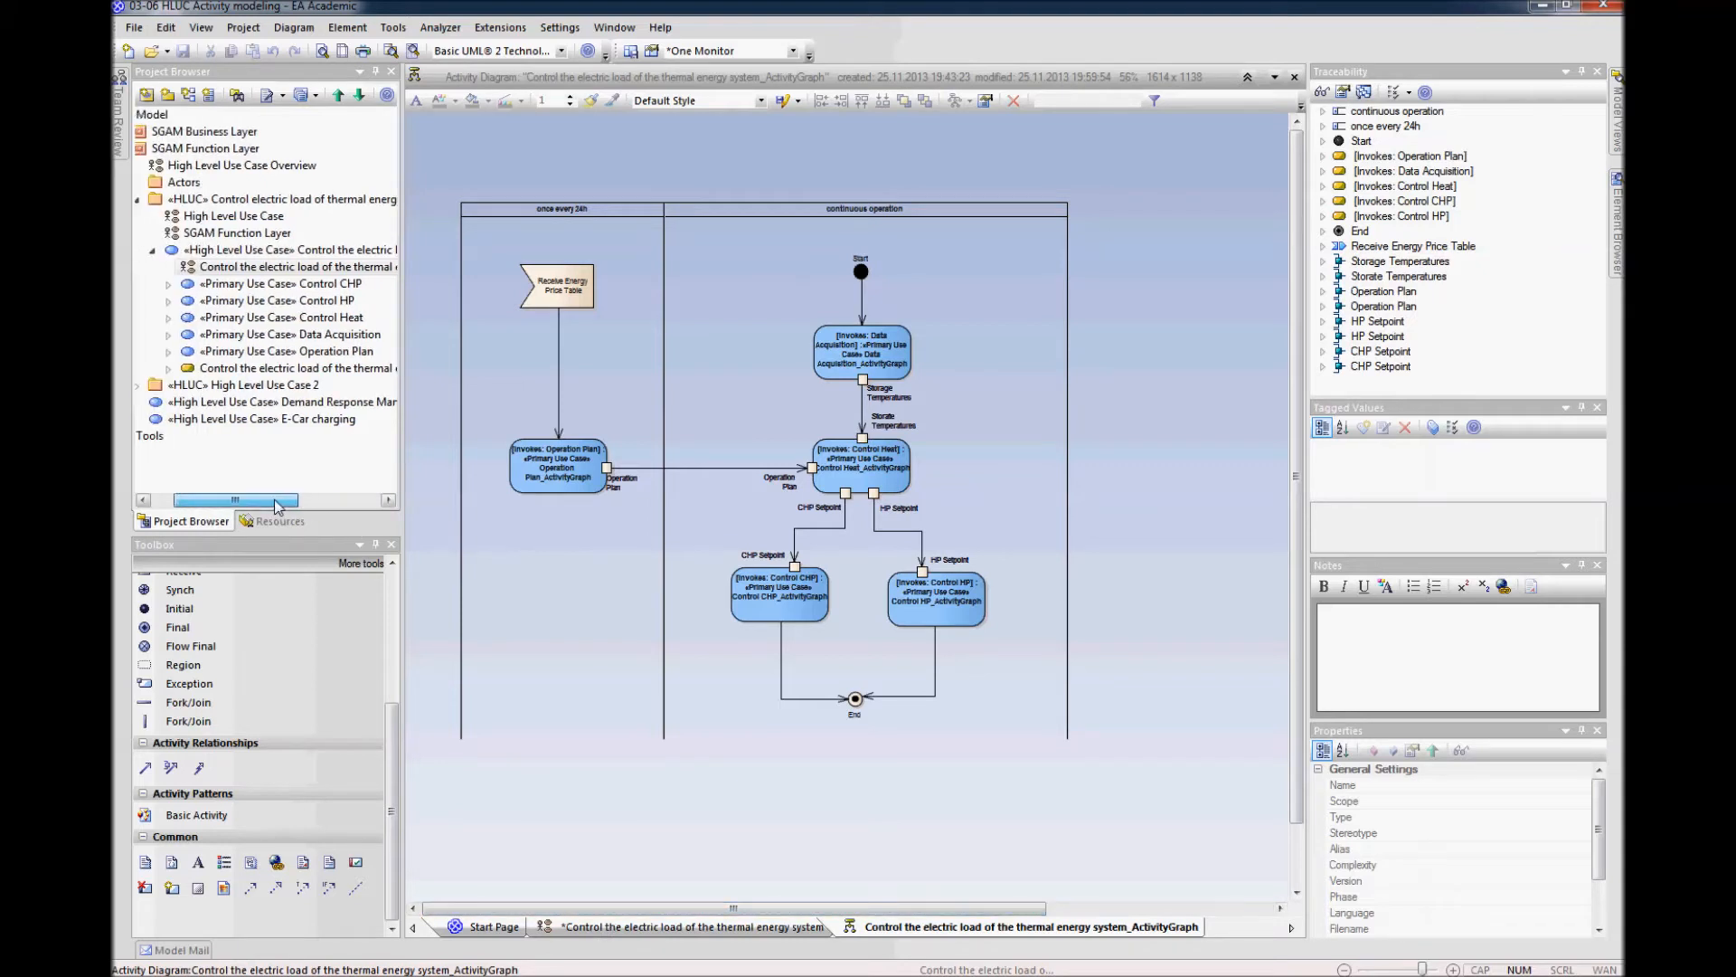
left_click(233, 268)
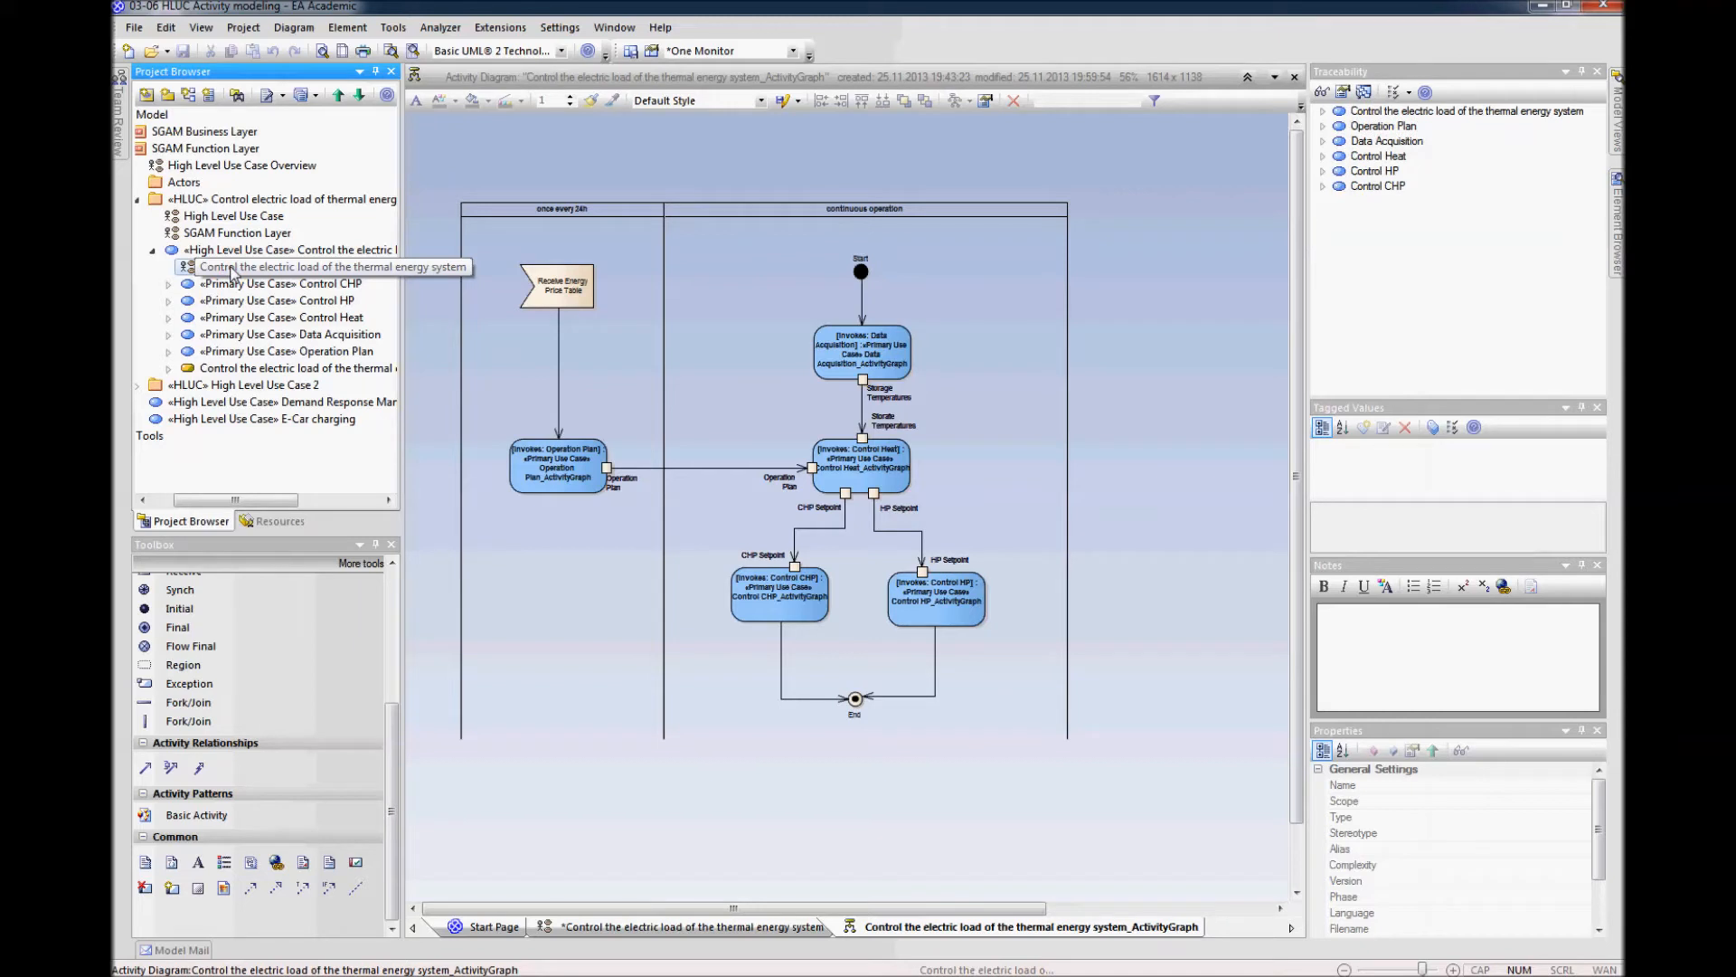
right_click(203, 267)
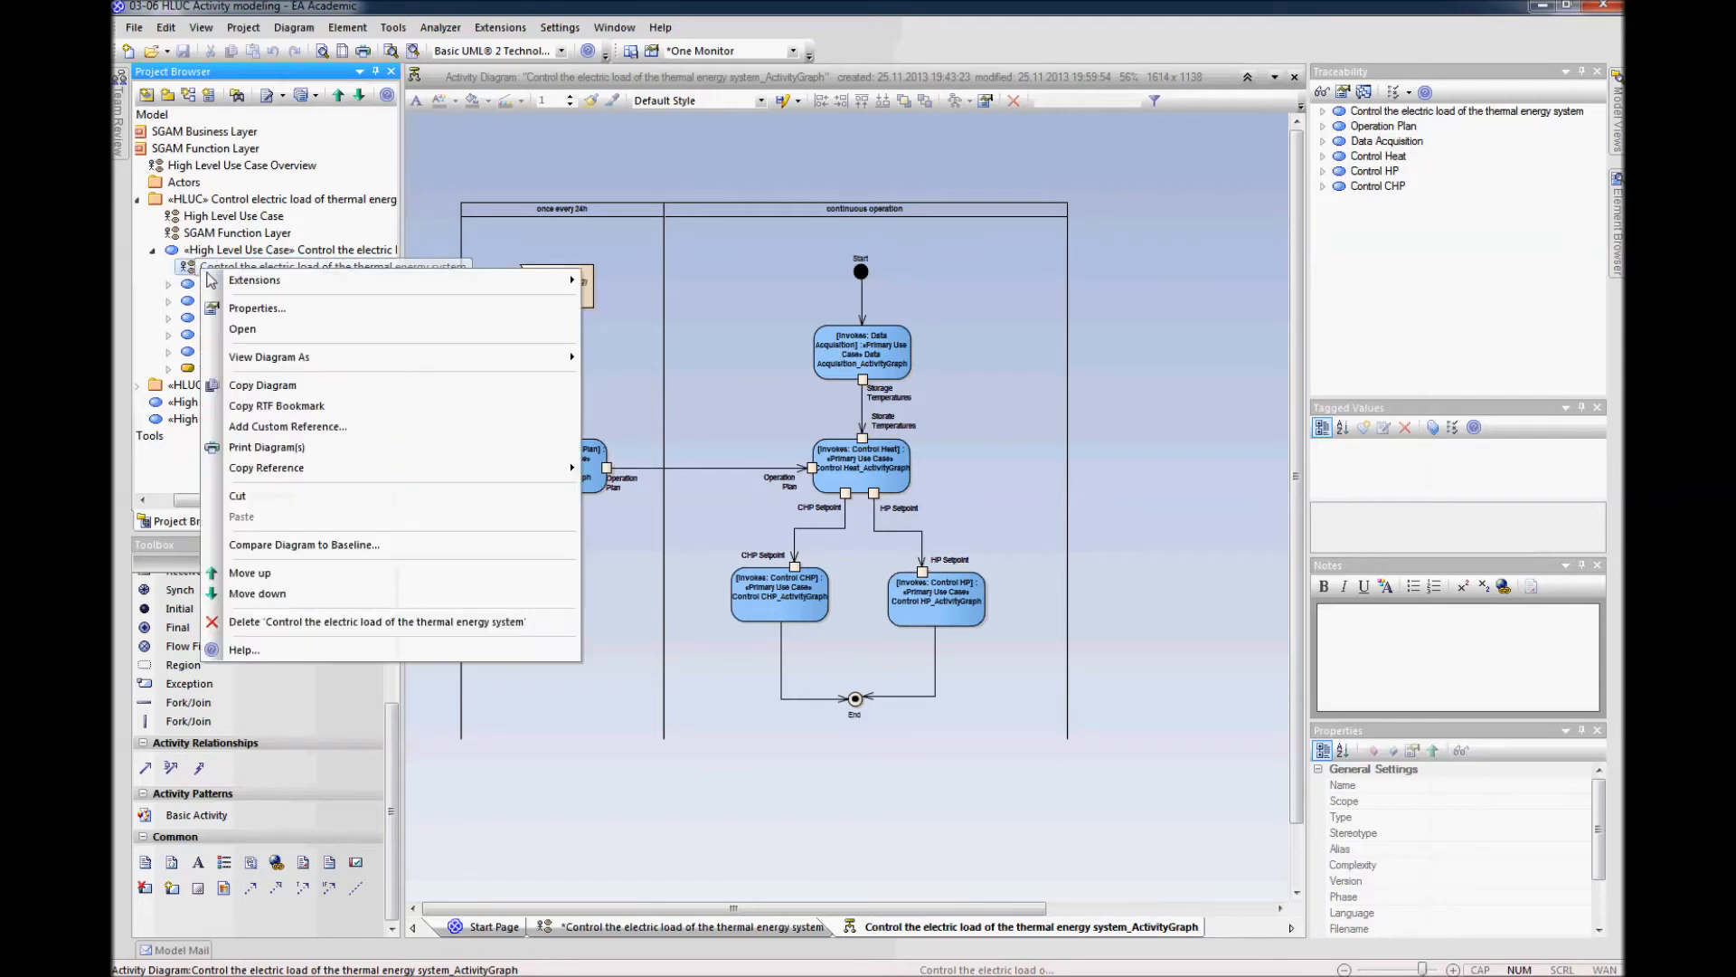
left_click(237, 307)
left_click(1004, 631)
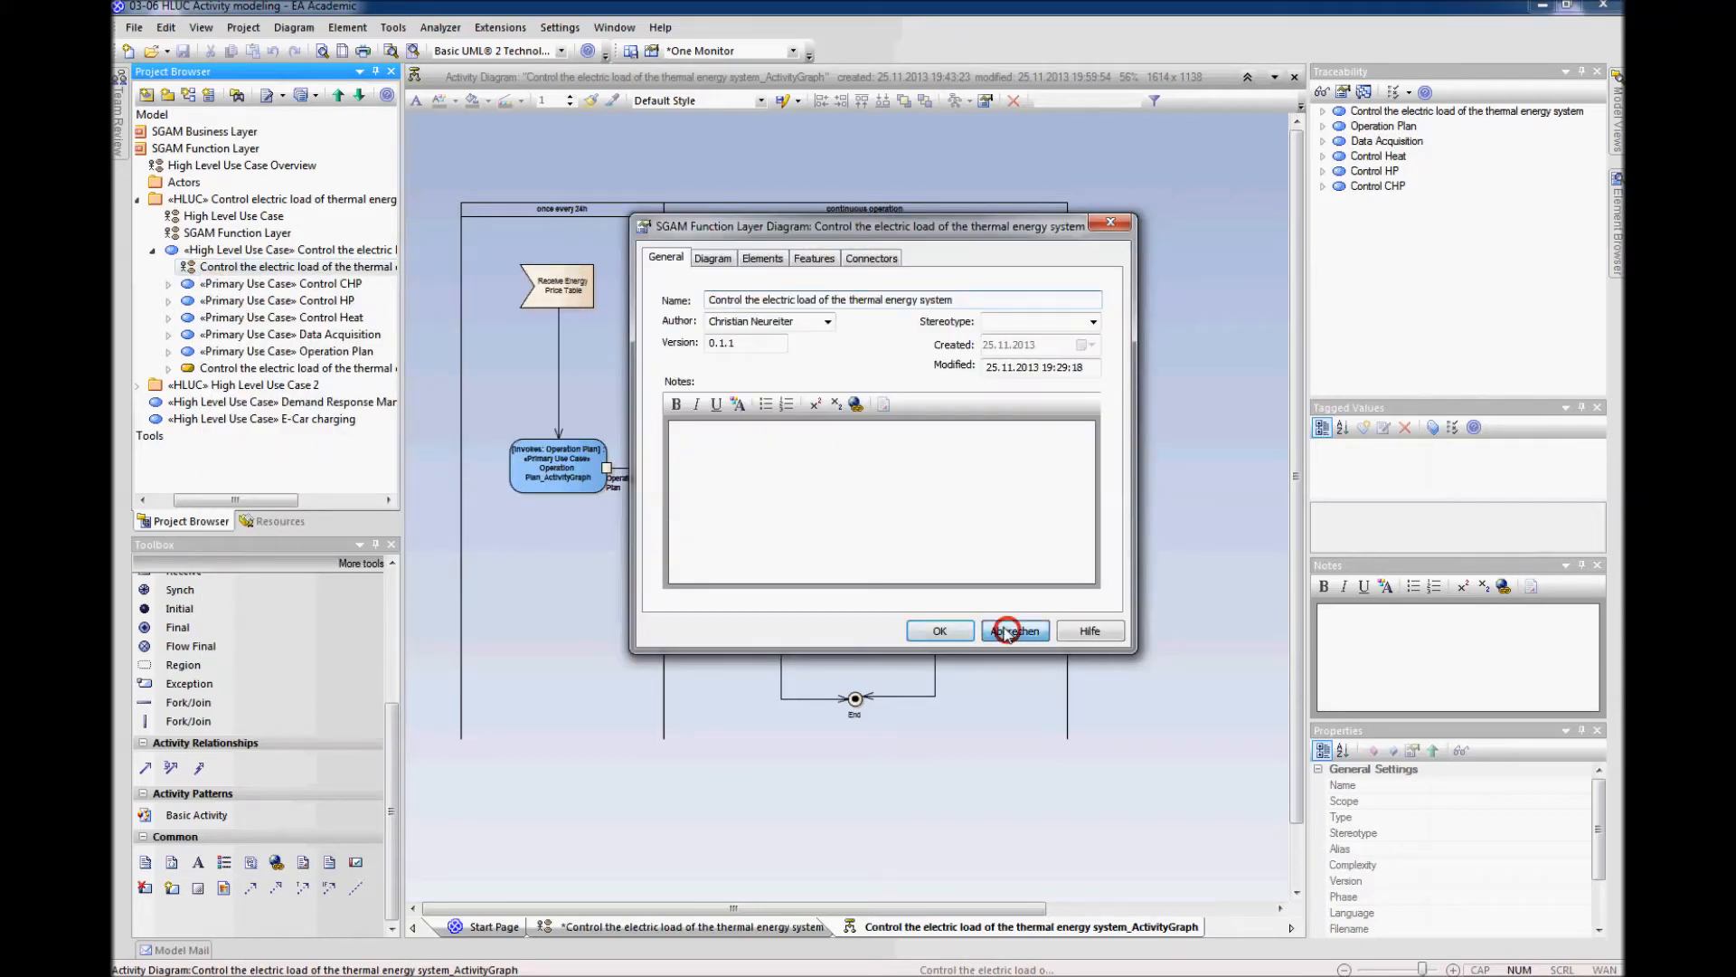
Step: Open the SGAM Function Layer diagram "Control the electric load of the thermal energy system"
right_click(264, 269)
left_click(304, 329)
scroll(680, 723, "down", 2)
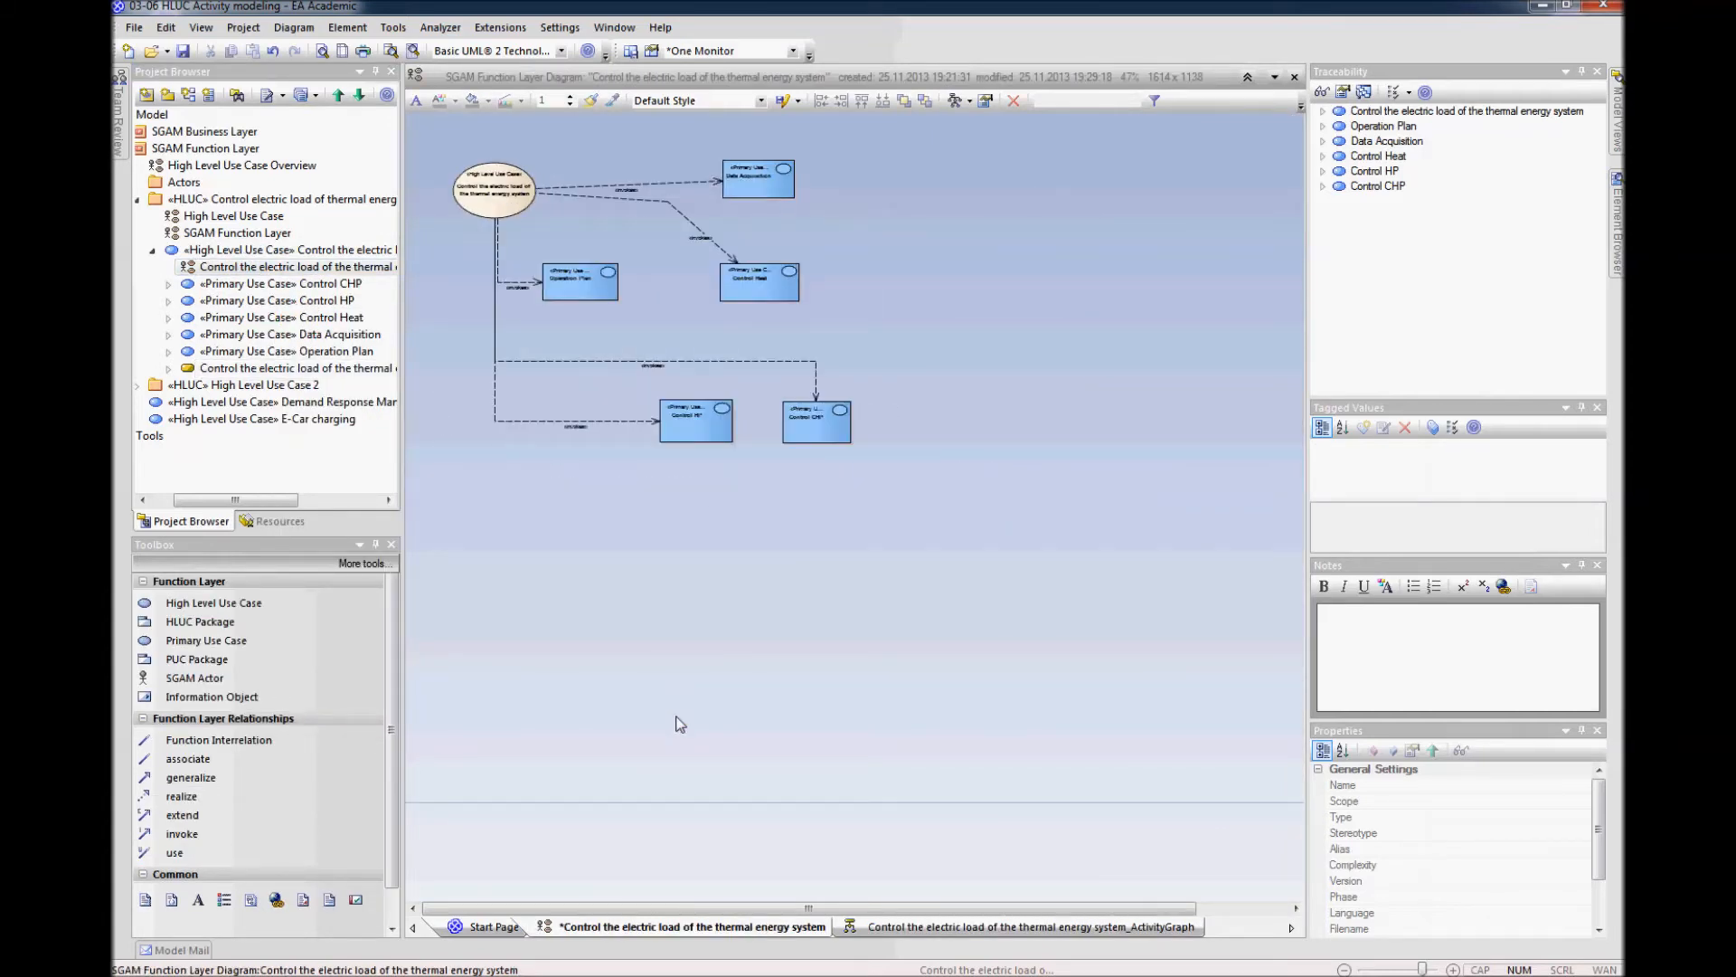
Step: Move the high level use case and all its primary use cases together further down the diagram
left_click_drag(854, 158, 448, 556)
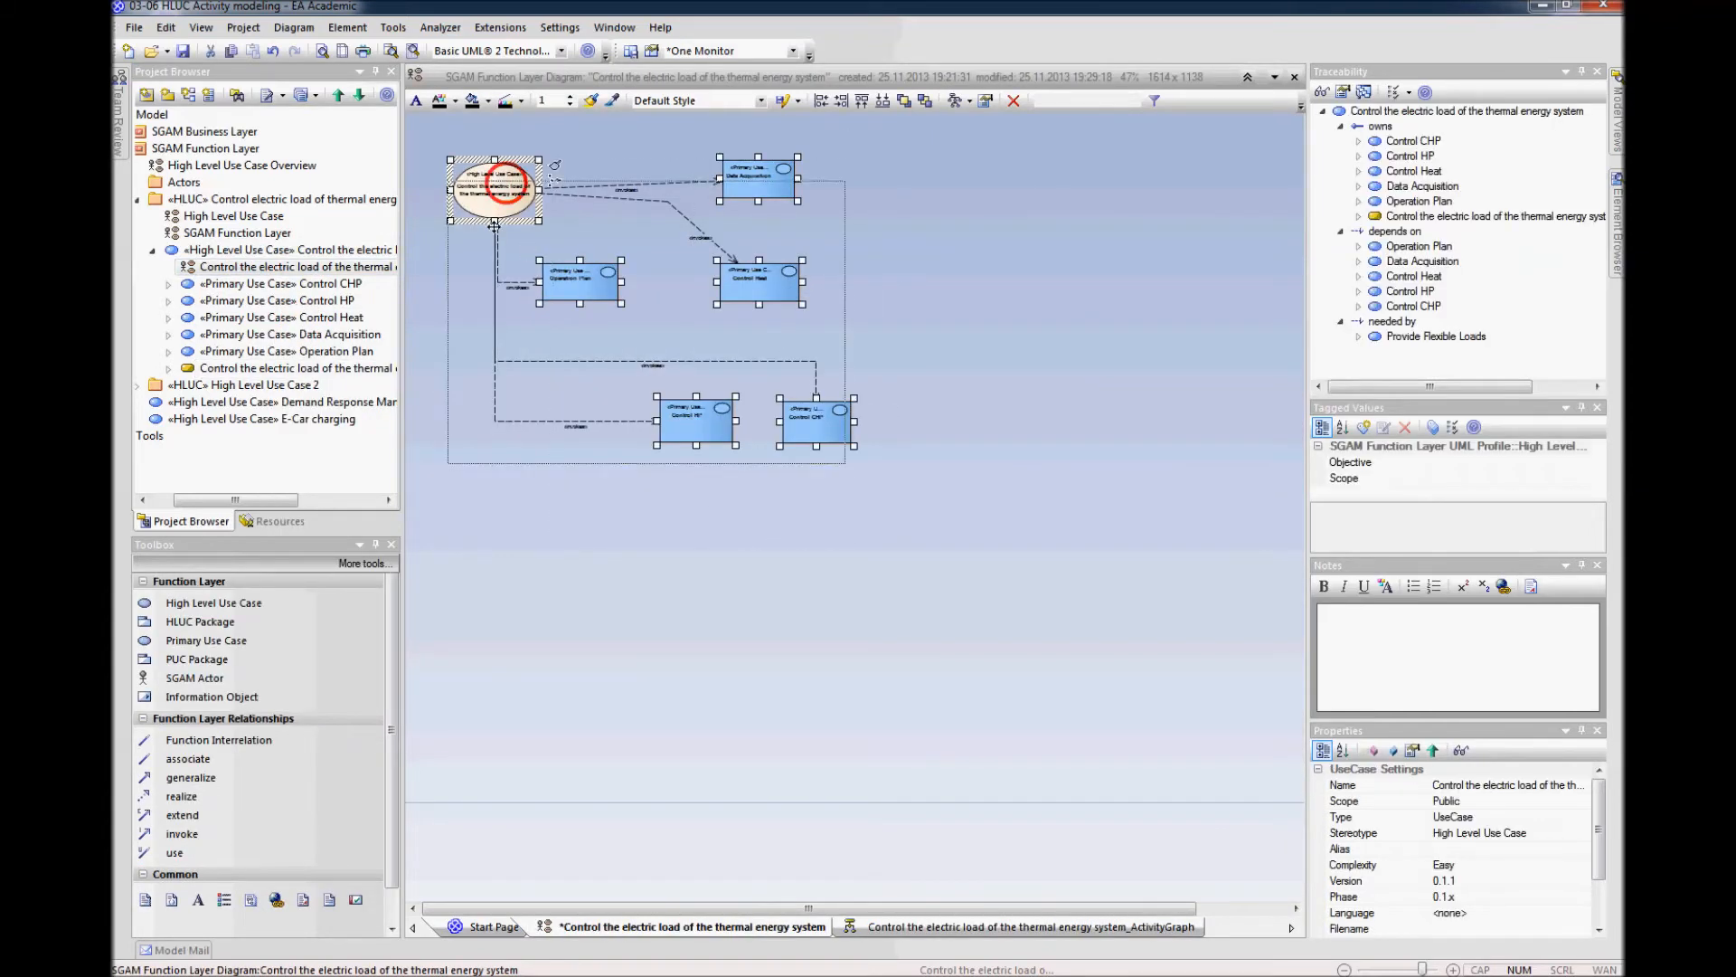
left_click_drag(540, 192, 522, 267)
left_click(929, 342)
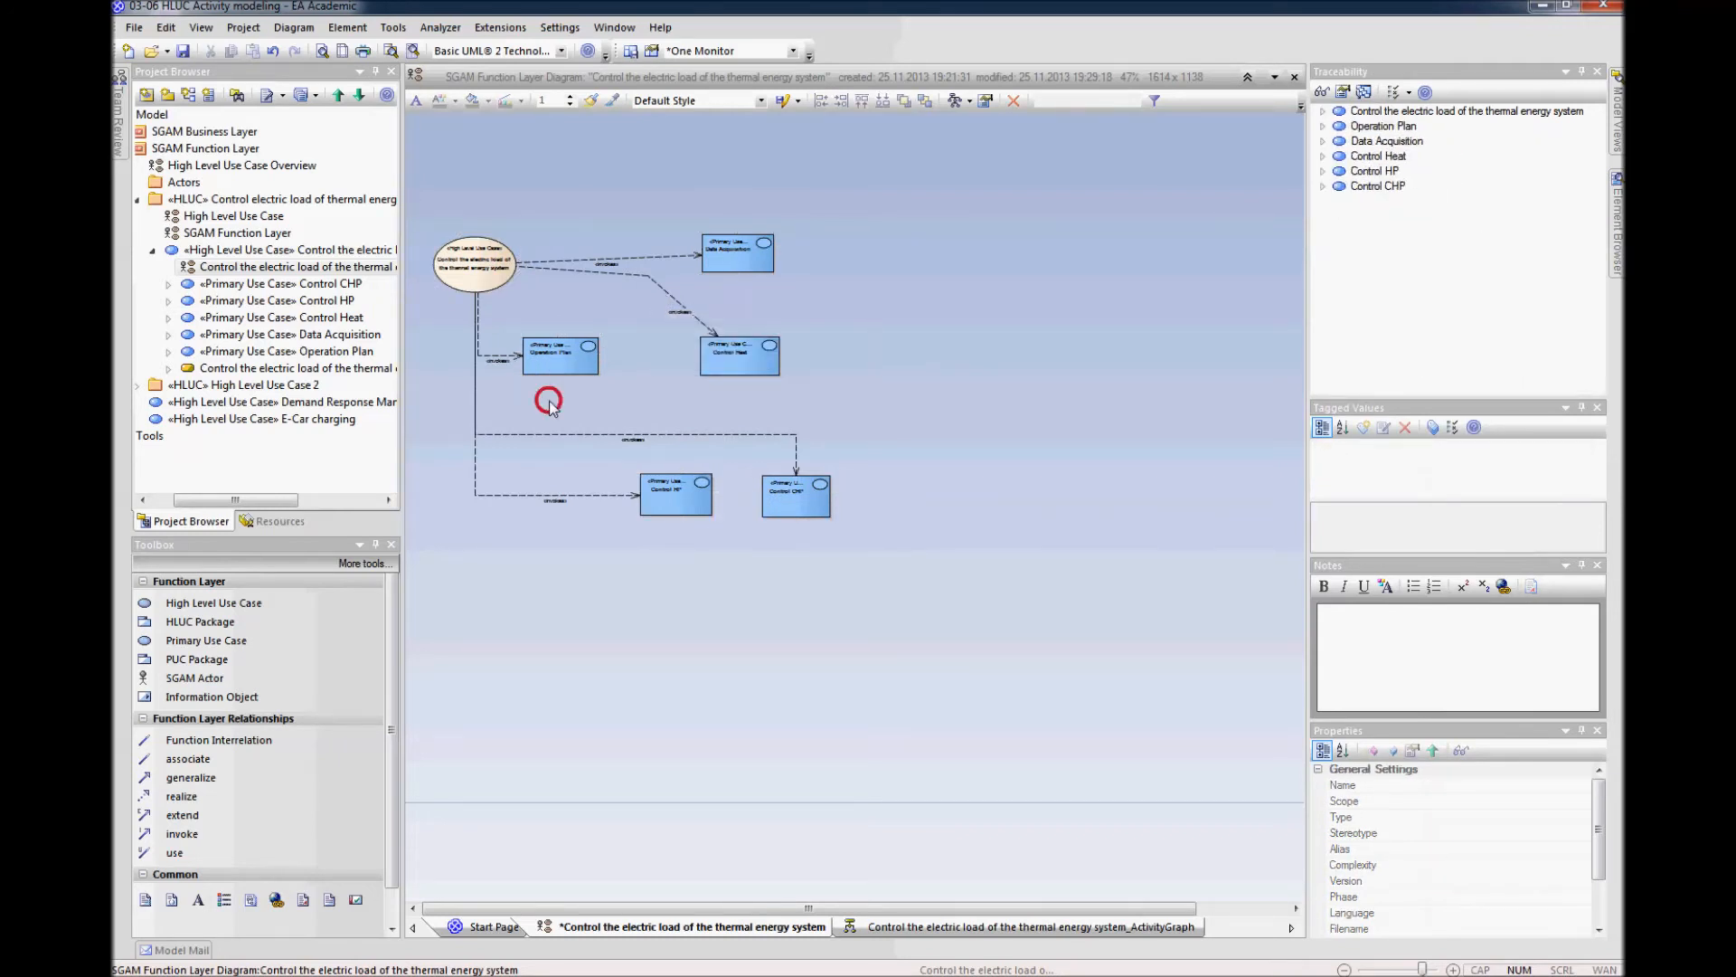
Step: Arrange Operation Plan beside Control Heat with Data Acquisition above it, and reroute the invoke connector to Control Heat
left_click_drag(564, 354, 572, 390)
left_click_drag(739, 359, 685, 393)
left_click_drag(724, 263, 613, 356)
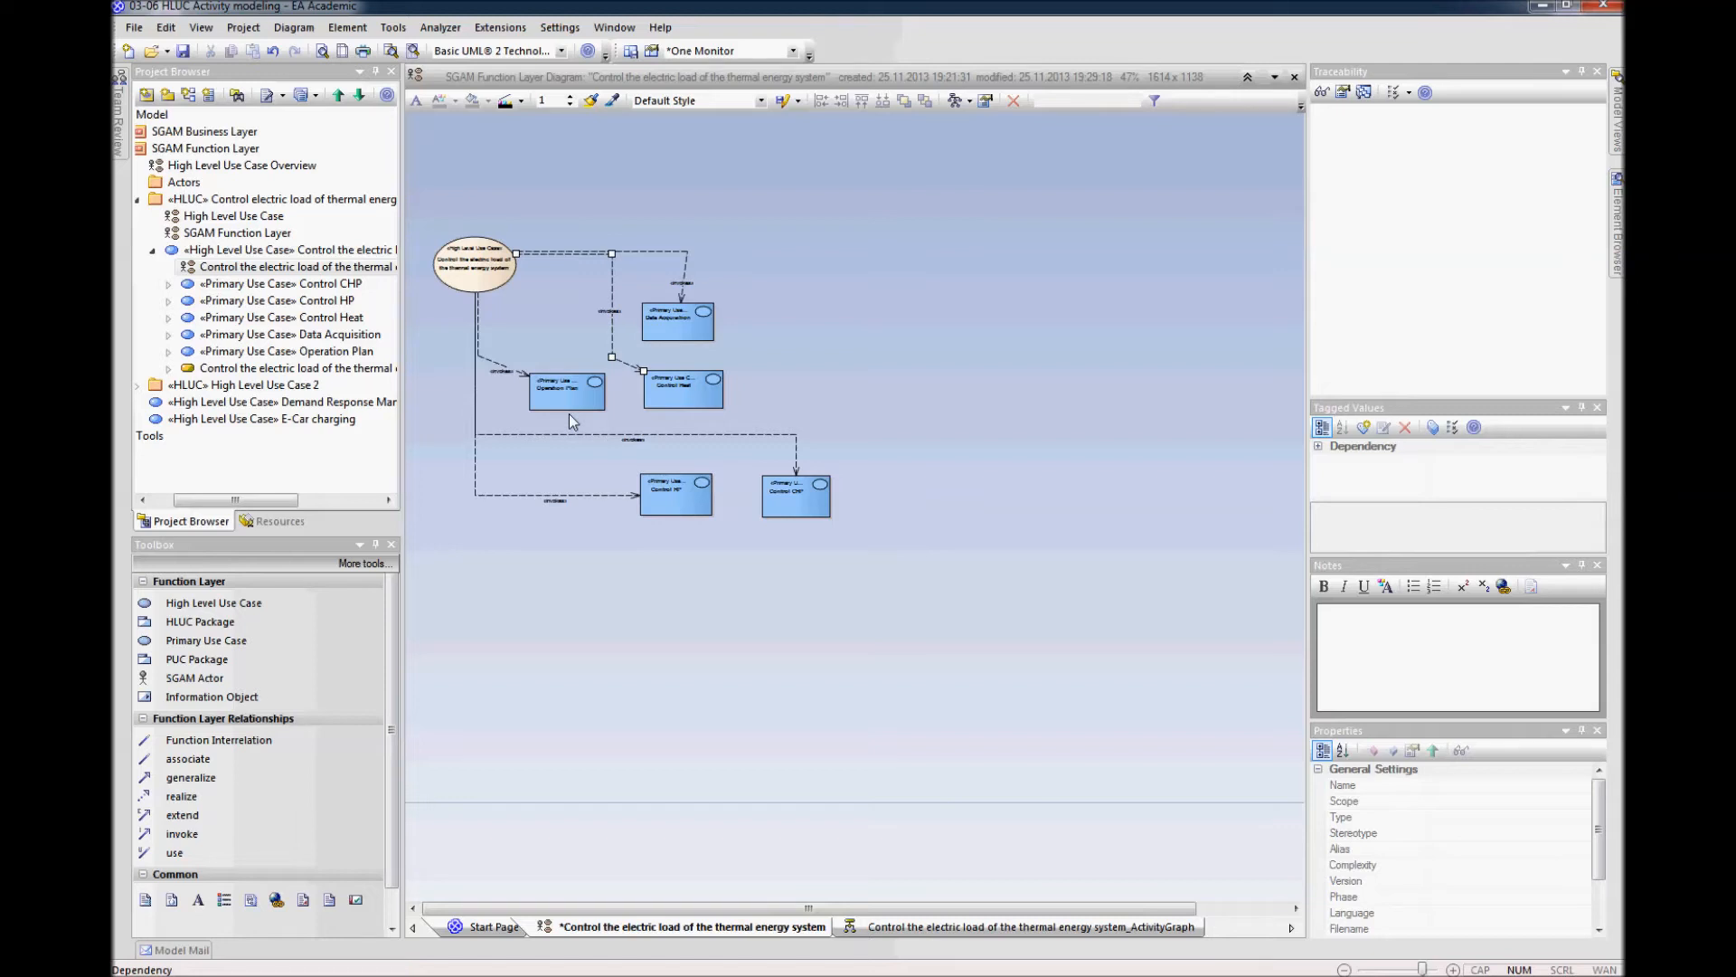
left_click(578, 541)
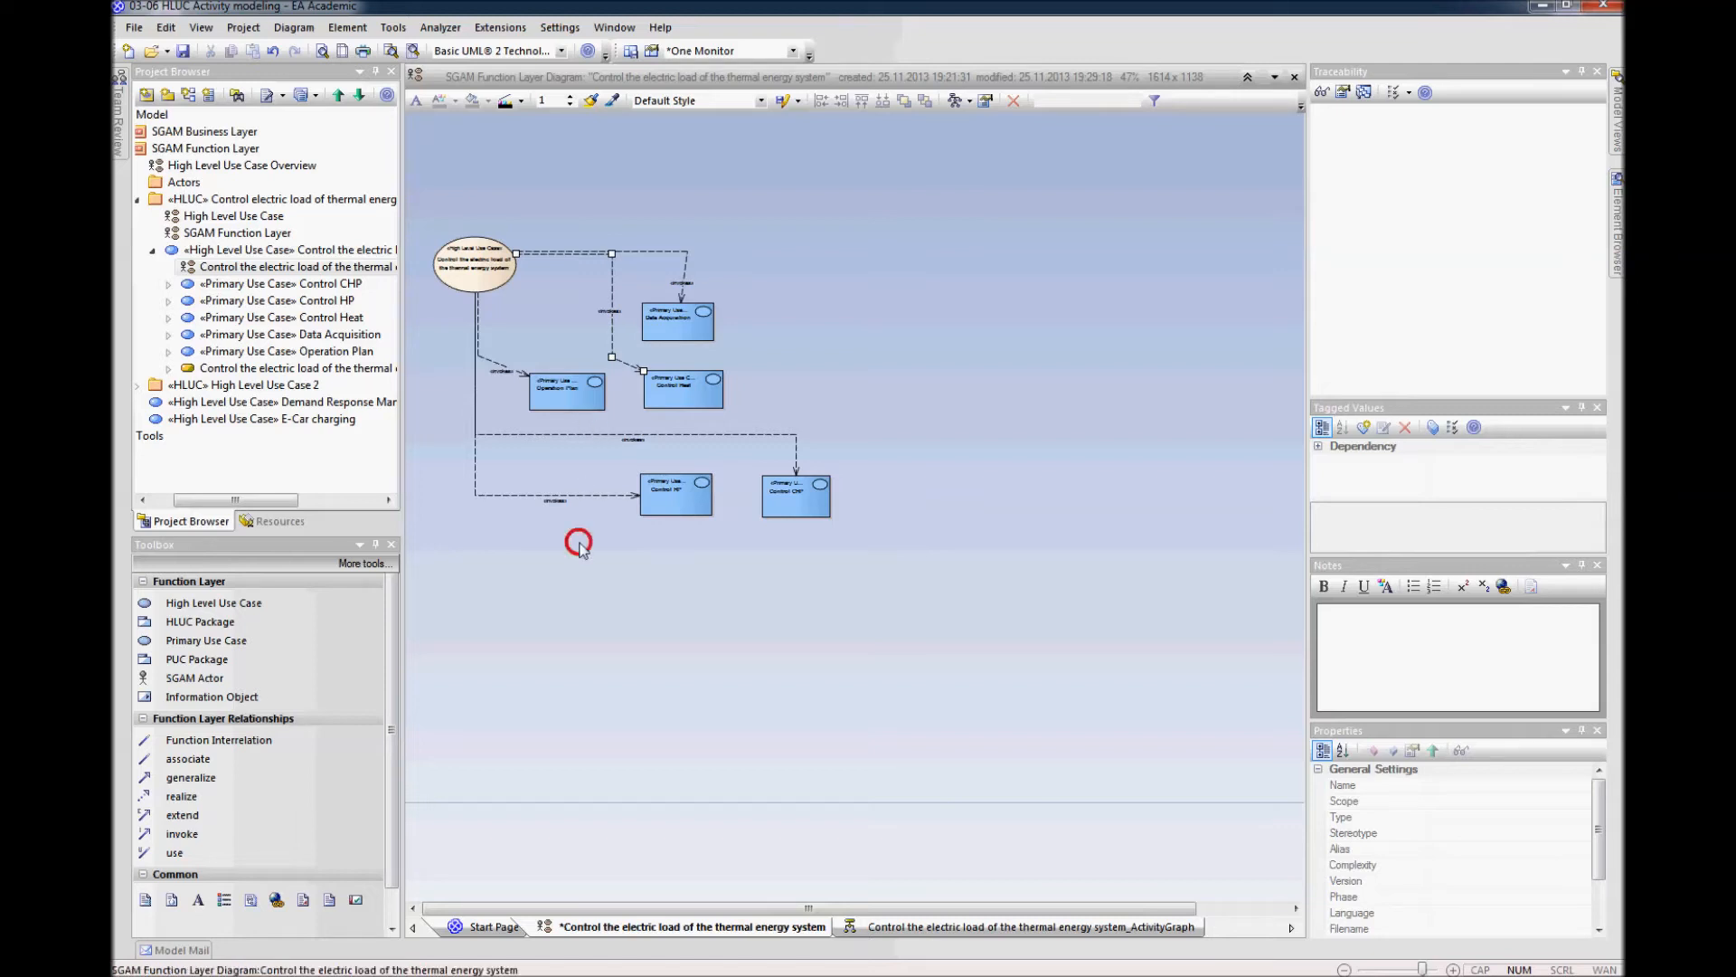
Step: Shift Operation Plan slightly closer to the high level use case and square its invoke connector
left_click(561, 403)
left_click_drag(561, 403, 552, 403)
left_click(487, 357)
left_click_drag(487, 356, 488, 392)
Step: Shift Data Acquisition and Control Heat away from Operation Plan and reroute their invoke connectors at right angles
left_click_drag(775, 290, 633, 414)
left_click_drag(671, 327, 727, 331)
left_click(892, 356)
left_click_drag(690, 253, 726, 251)
left_click_drag(612, 357, 613, 374)
left_click_drag(615, 296, 630, 298)
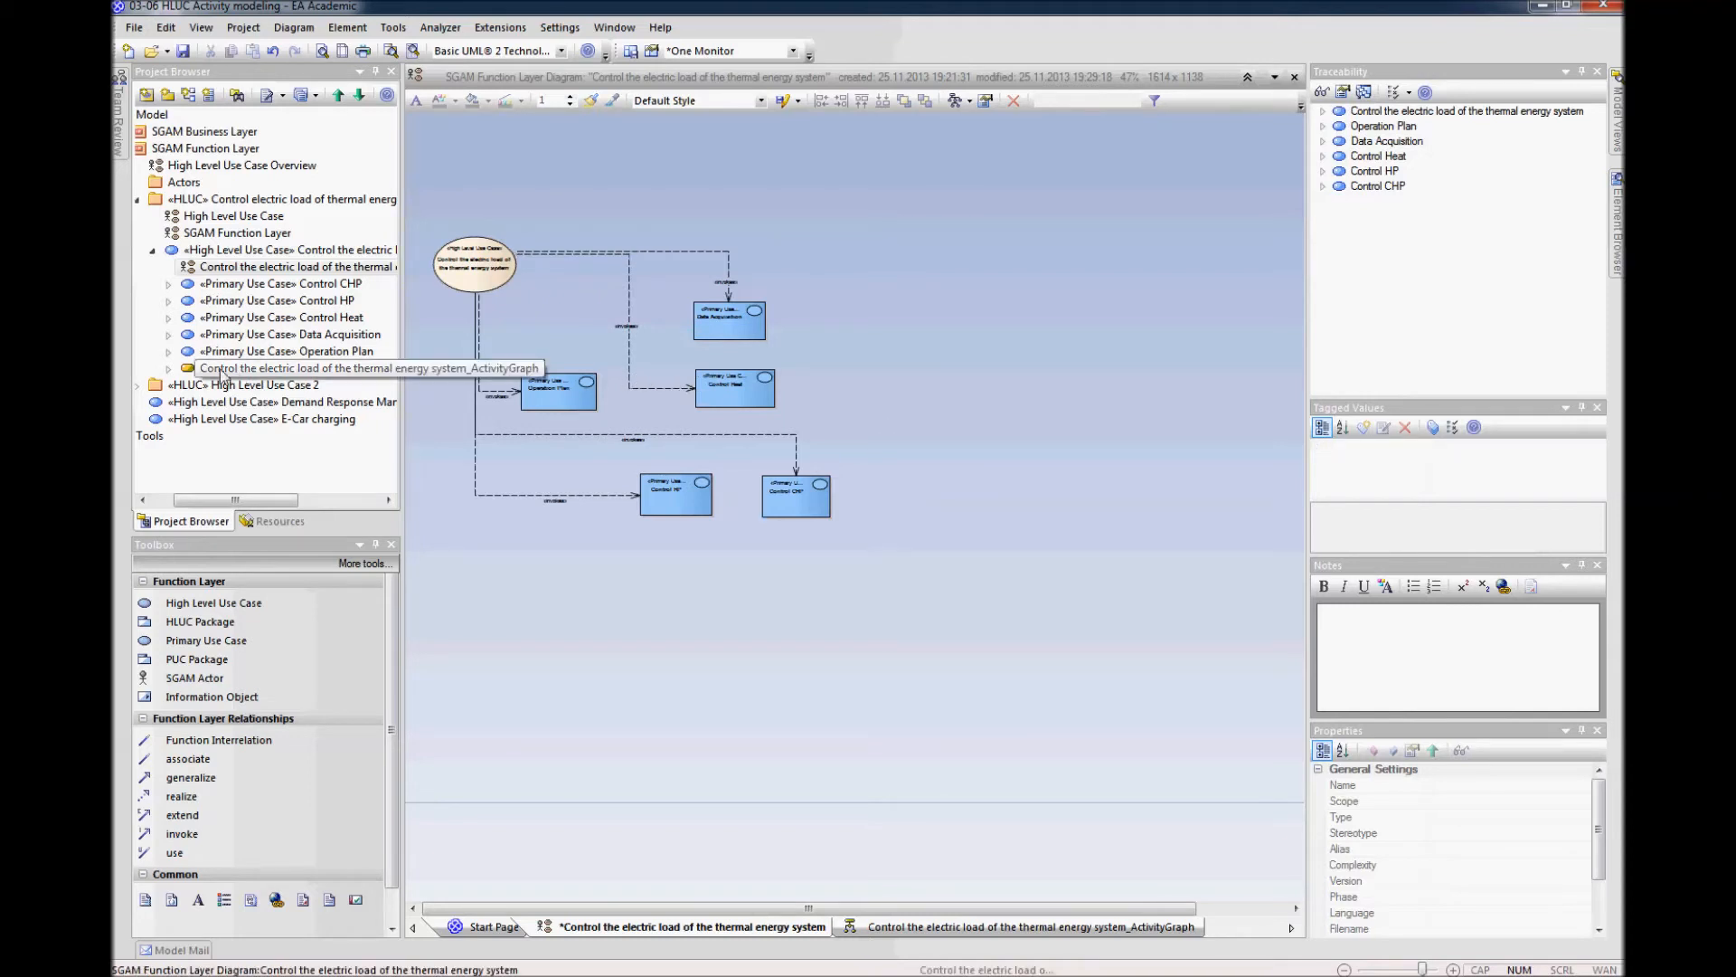
Step: Insert the thermal energy system ActivityGraph diagram as a diagram frame beside the use cases and position it
left_click(168, 368)
left_click(221, 387)
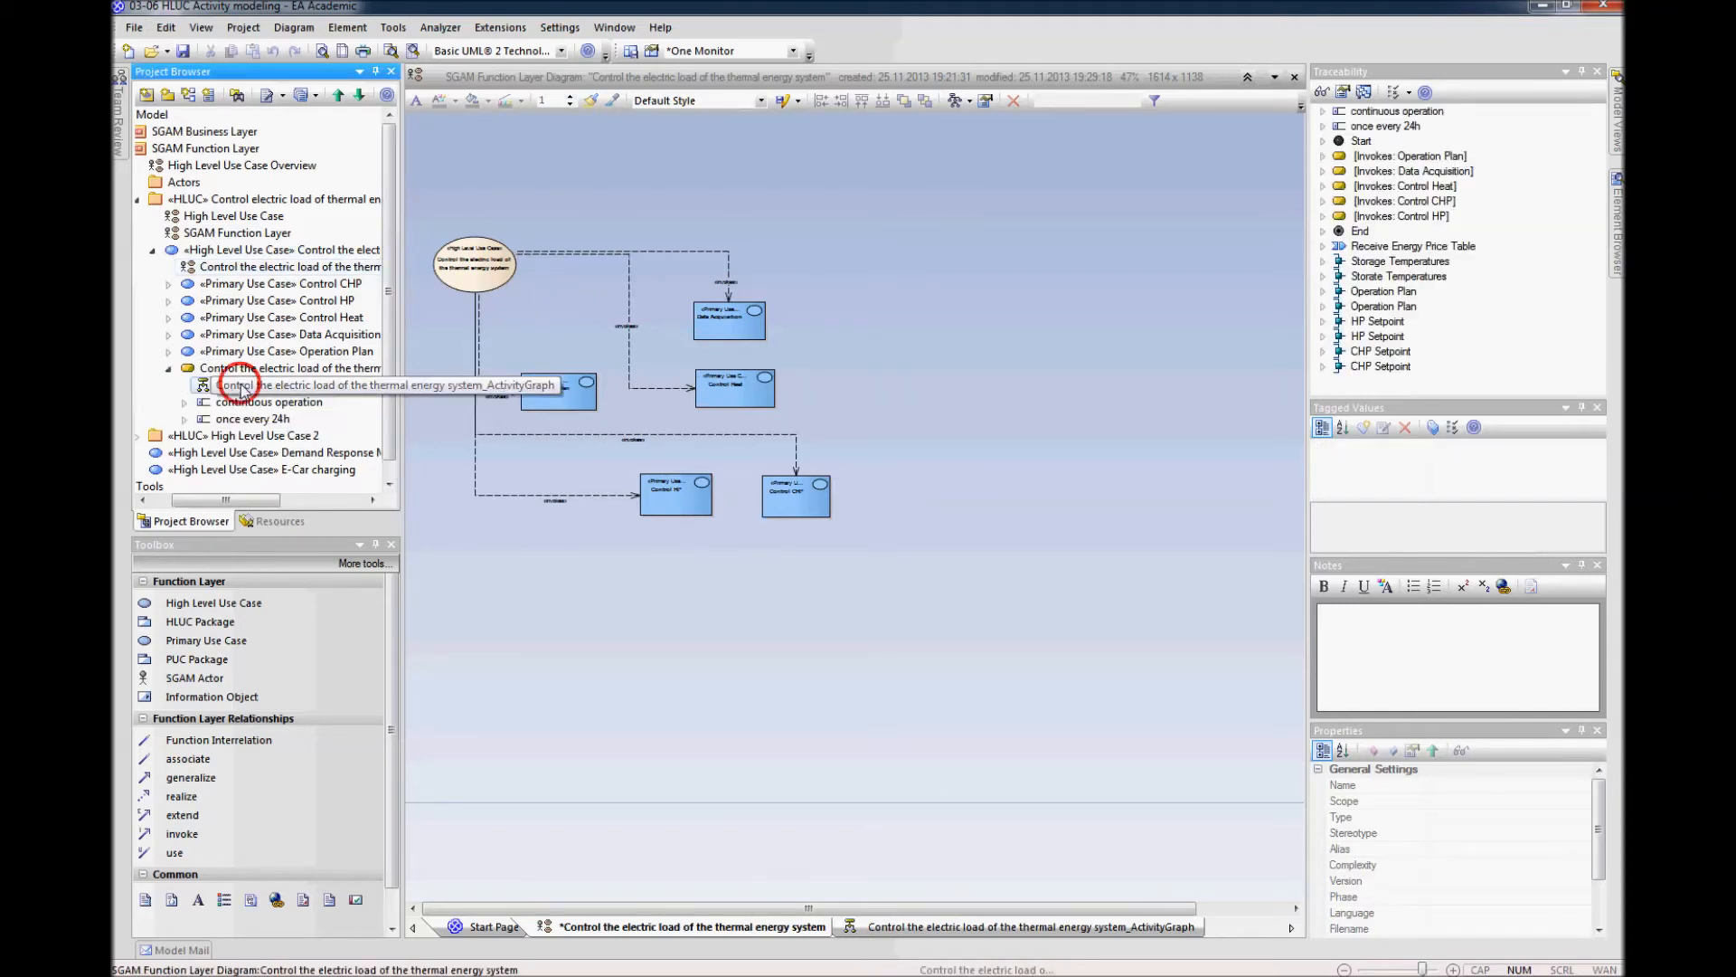
left_click_drag(221, 387, 1076, 370)
left_click(834, 550)
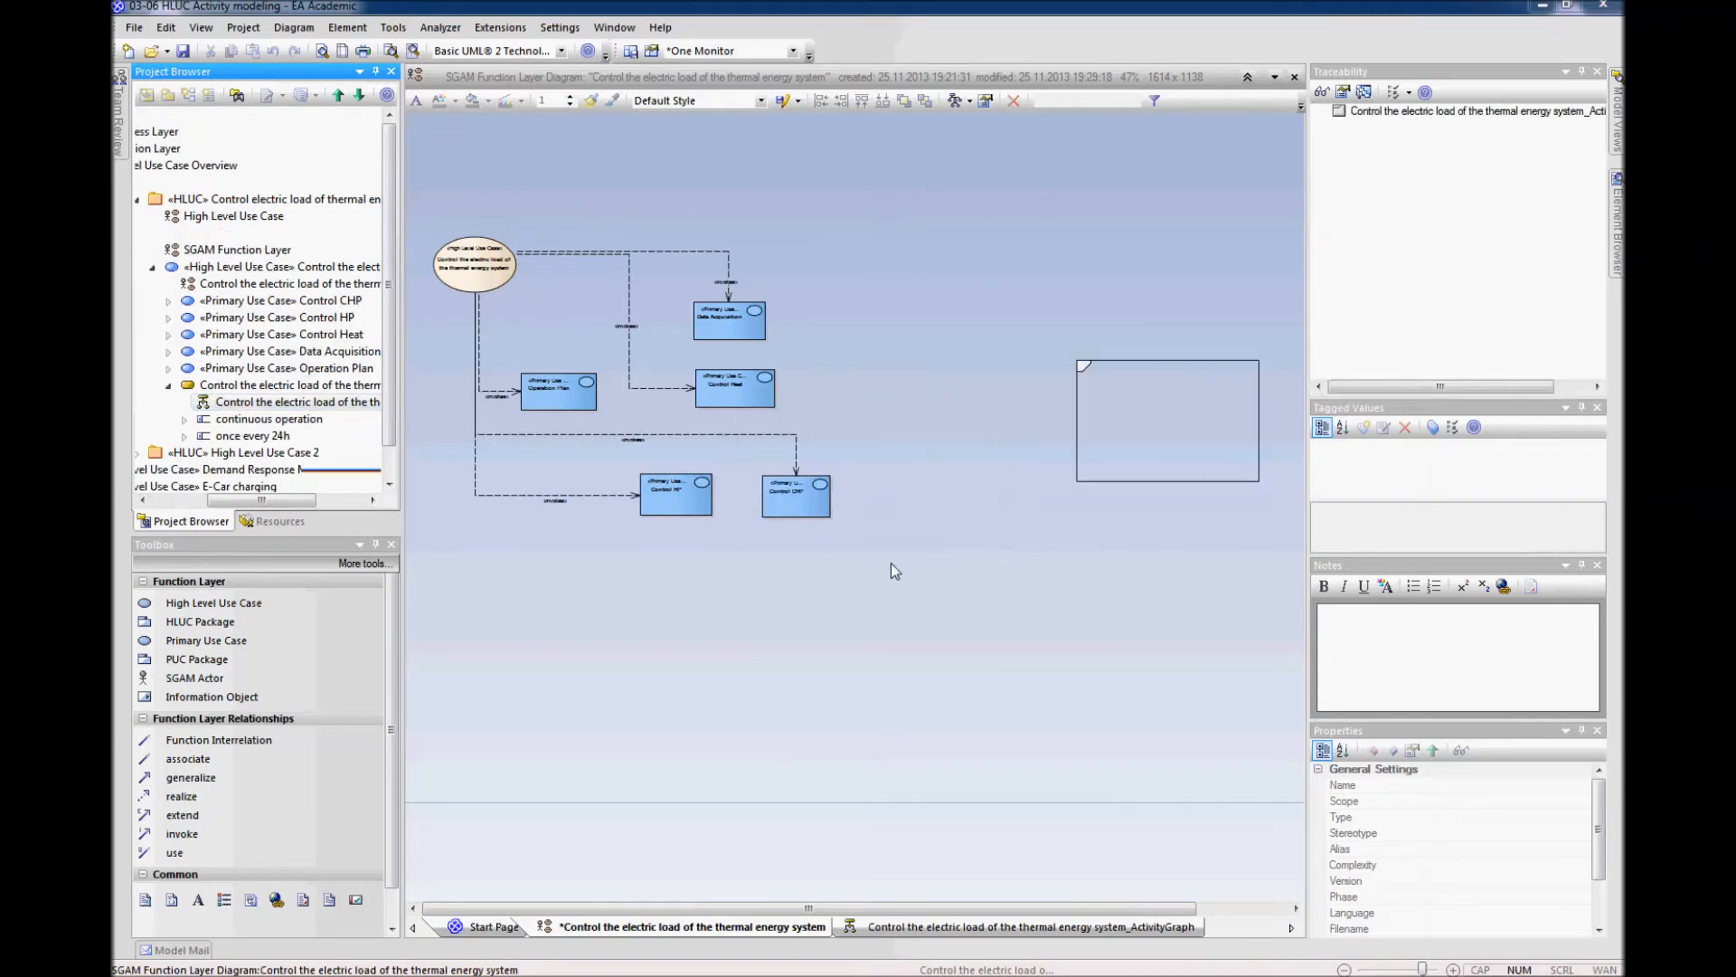
left_click(916, 712)
left_click_drag(1185, 568, 1044, 391)
Step: Move the group of use cases level with the activity diagram frame and bring the frame closer to it
left_click_drag(844, 283, 495, 577)
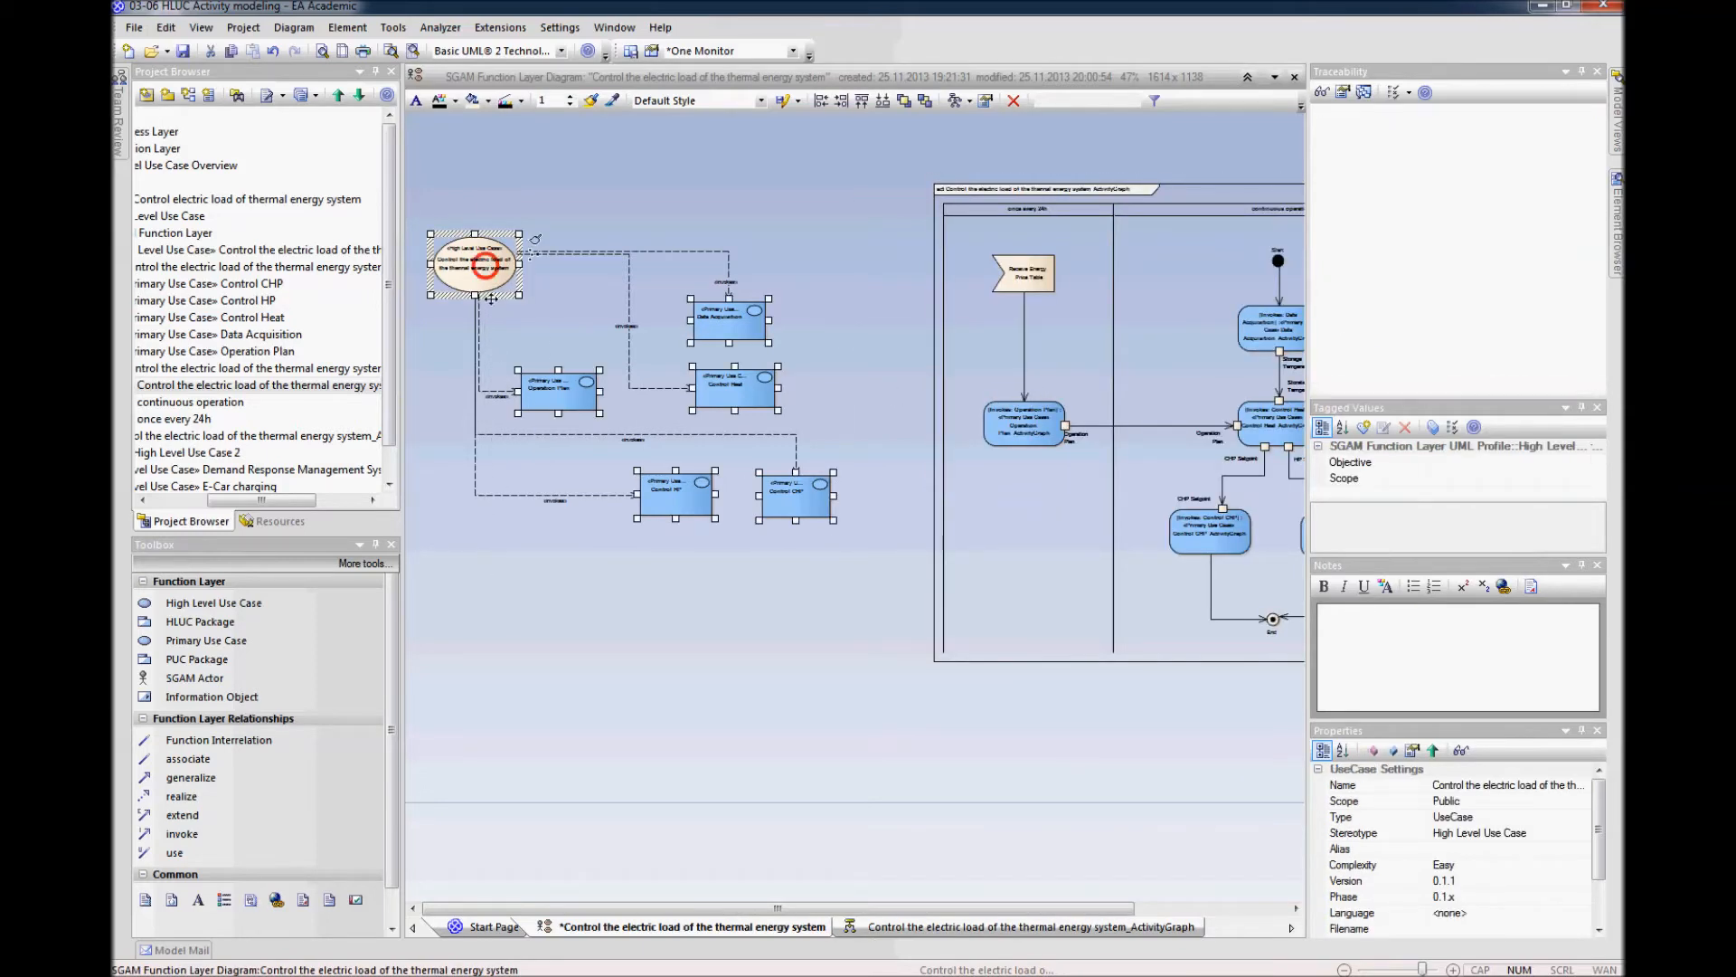
left_click_drag(491, 356, 491, 355)
left_click(803, 312)
left_click_drag(1080, 353, 1044, 354)
left_click(1085, 748)
scroll(1087, 749, "down", 1)
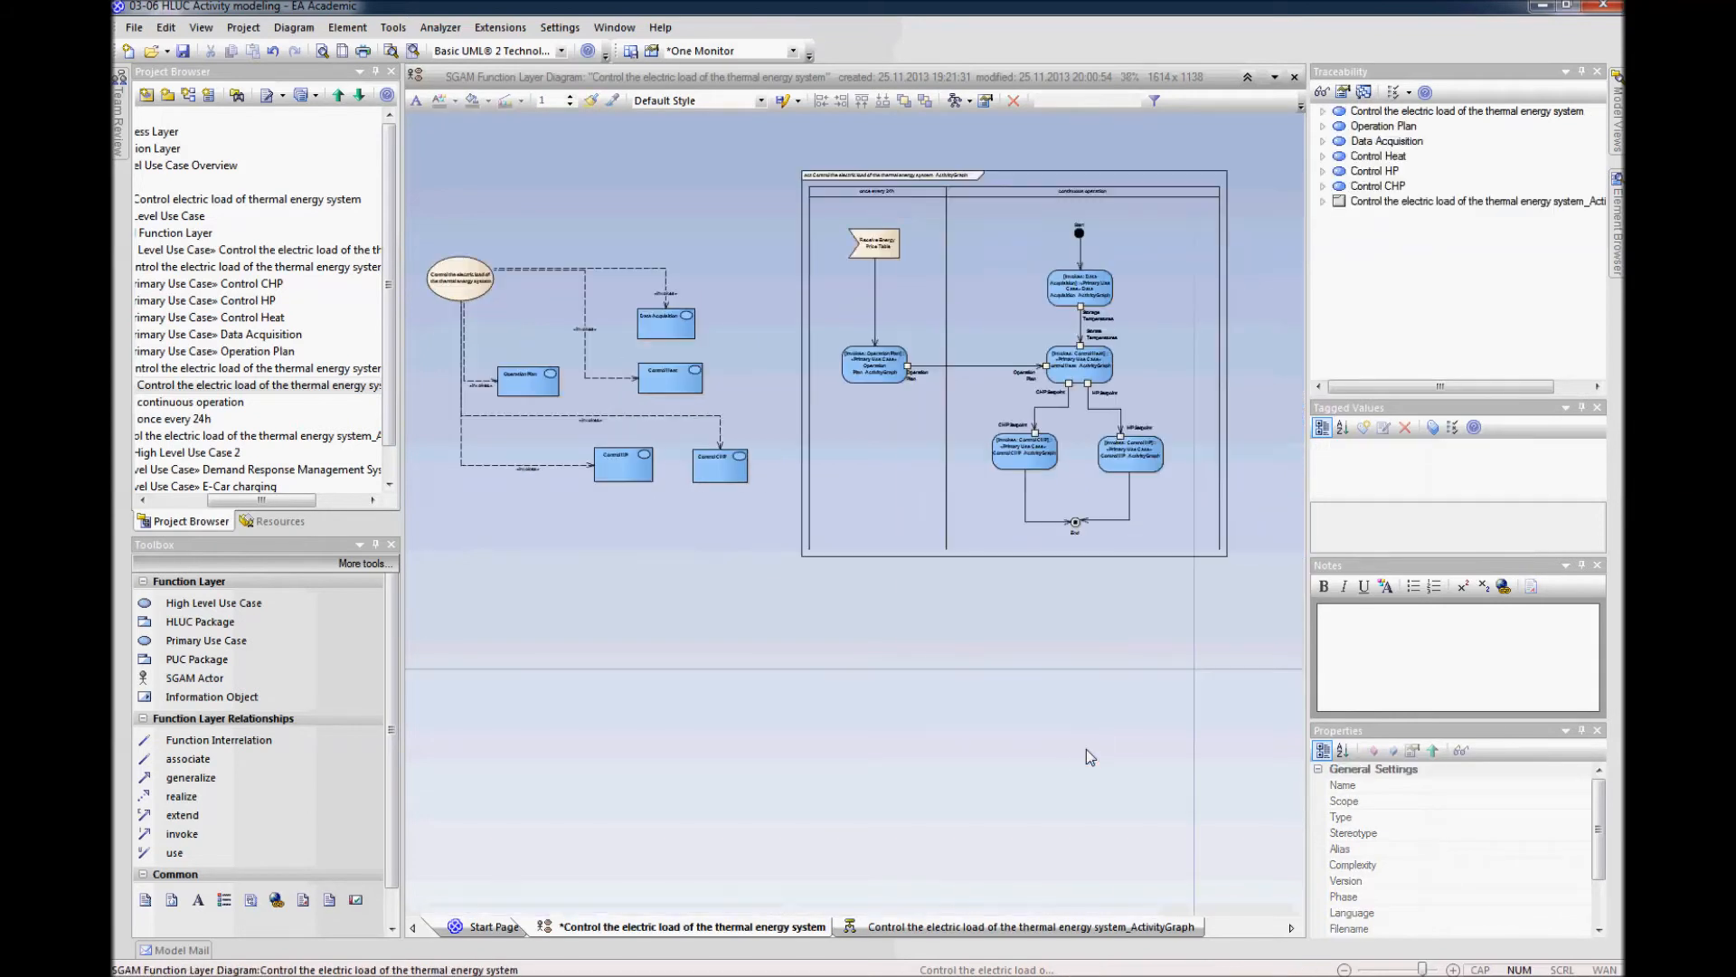
Step: Shift the use case group and the activity diagram frame further left so both fit within the page boundary
left_click_drag(1036, 437, 1016, 433)
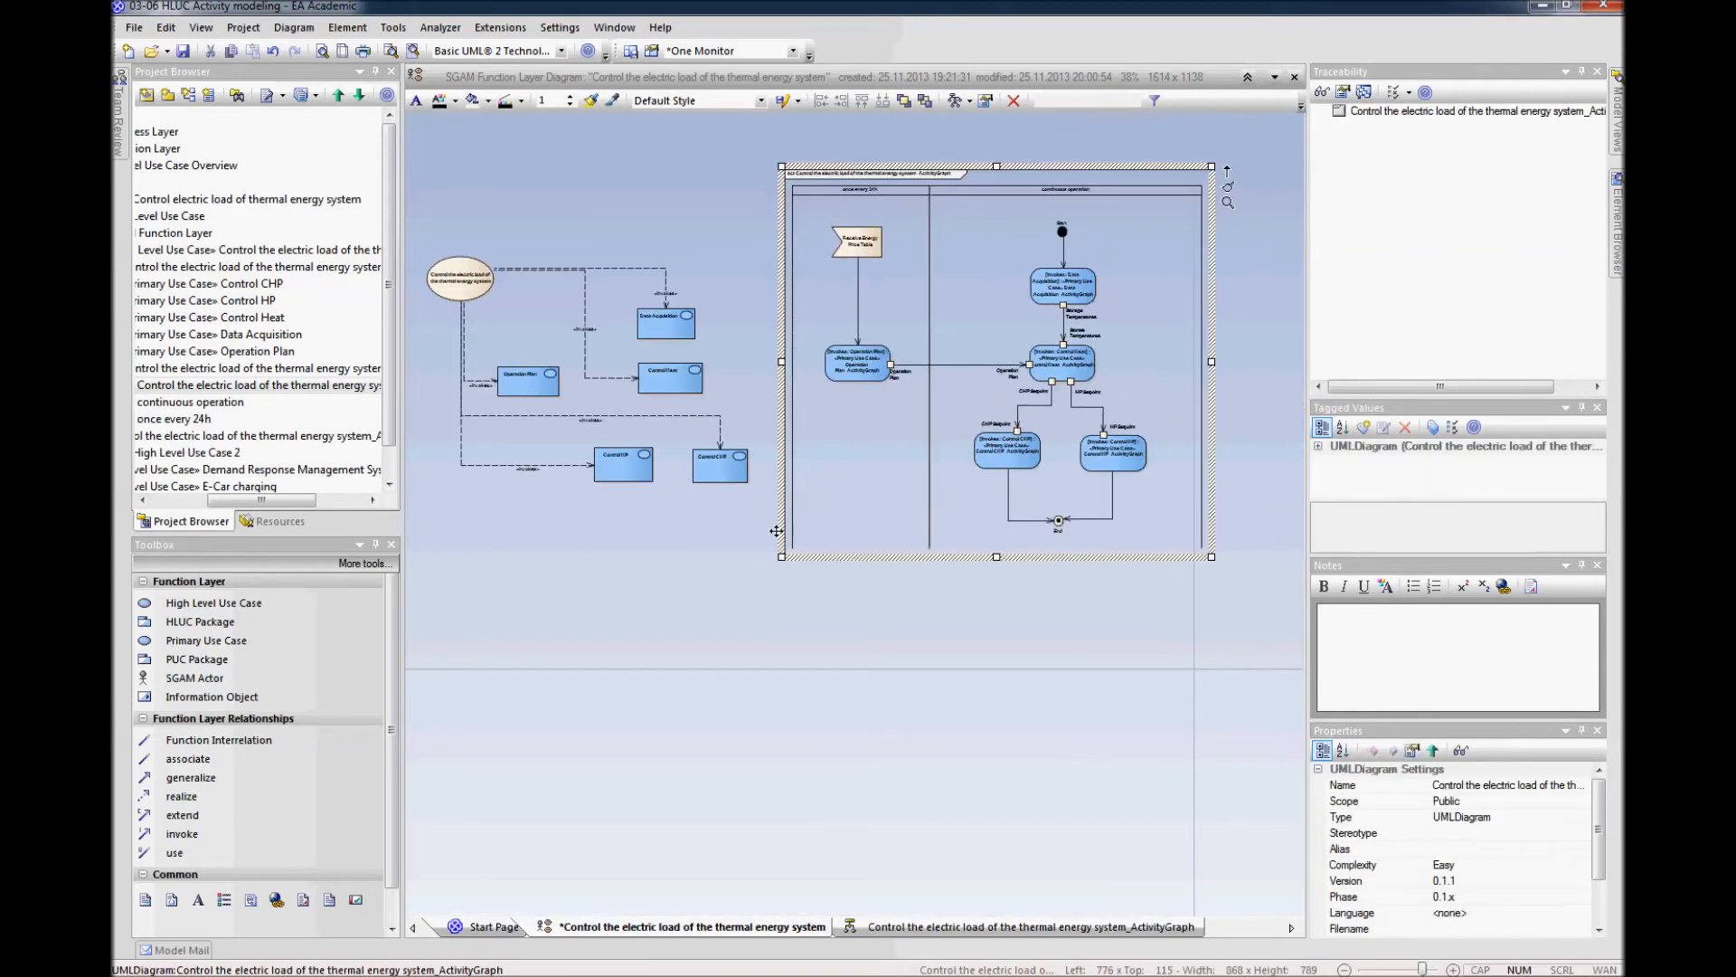
left_click_drag(733, 223, 474, 568)
left_click(612, 467)
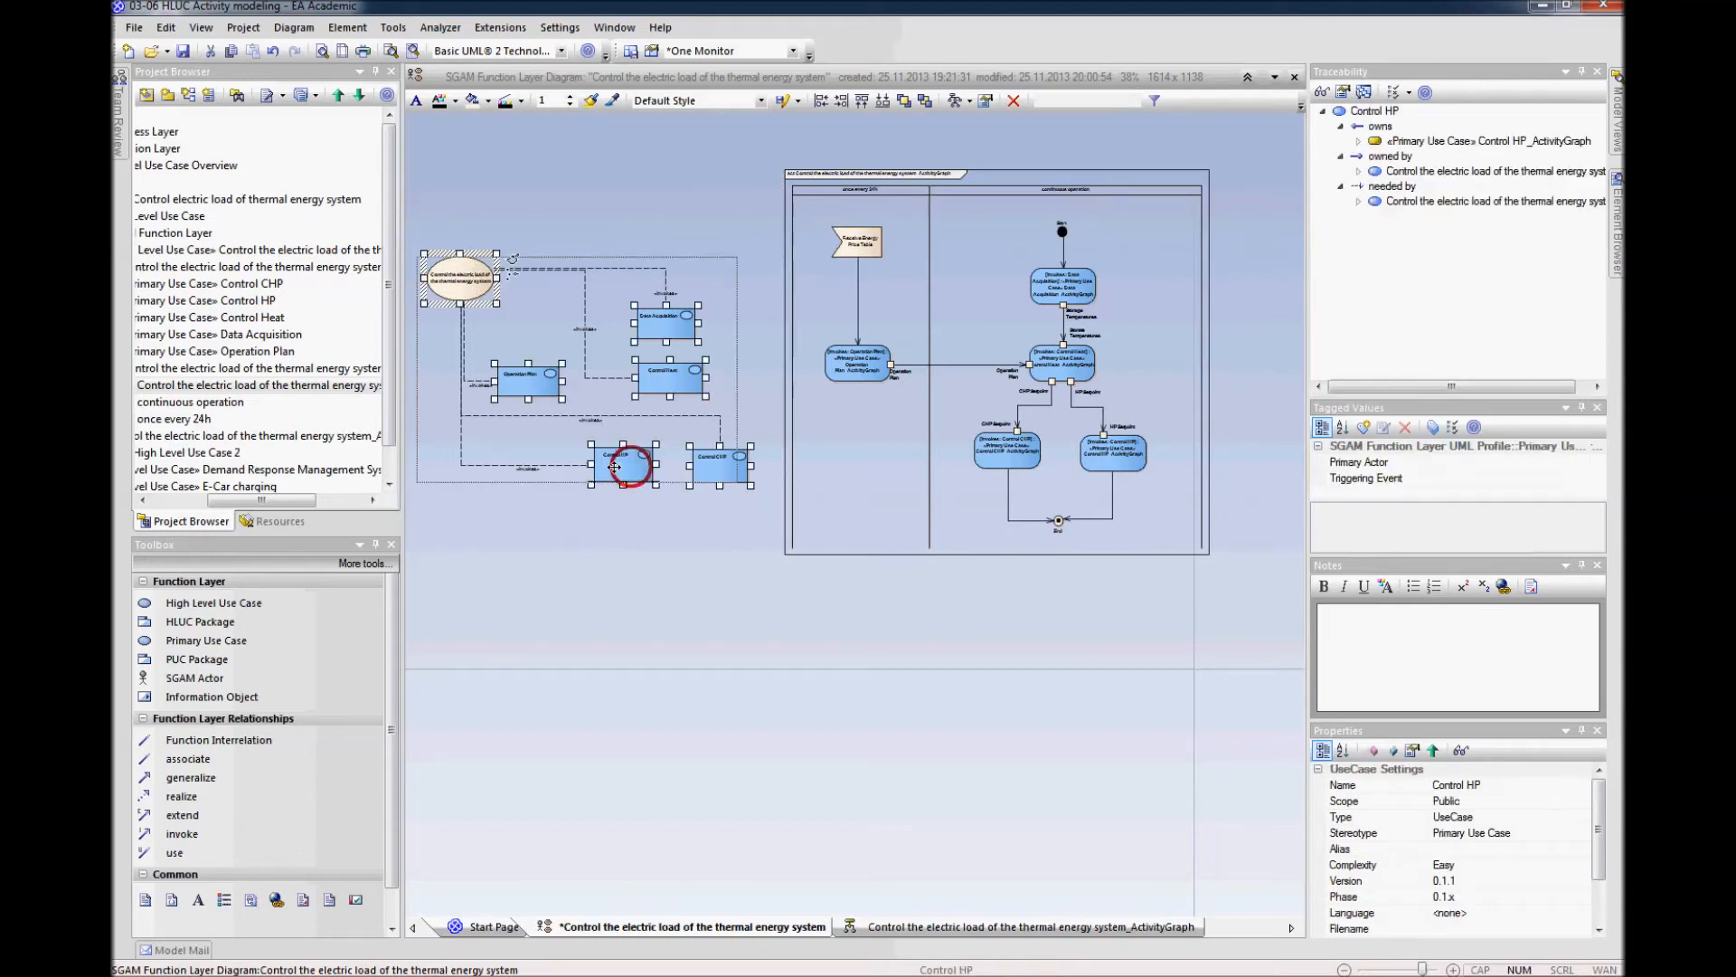
left_click_drag(612, 467, 611, 467)
left_click(651, 562)
left_click_drag(929, 456, 913, 456)
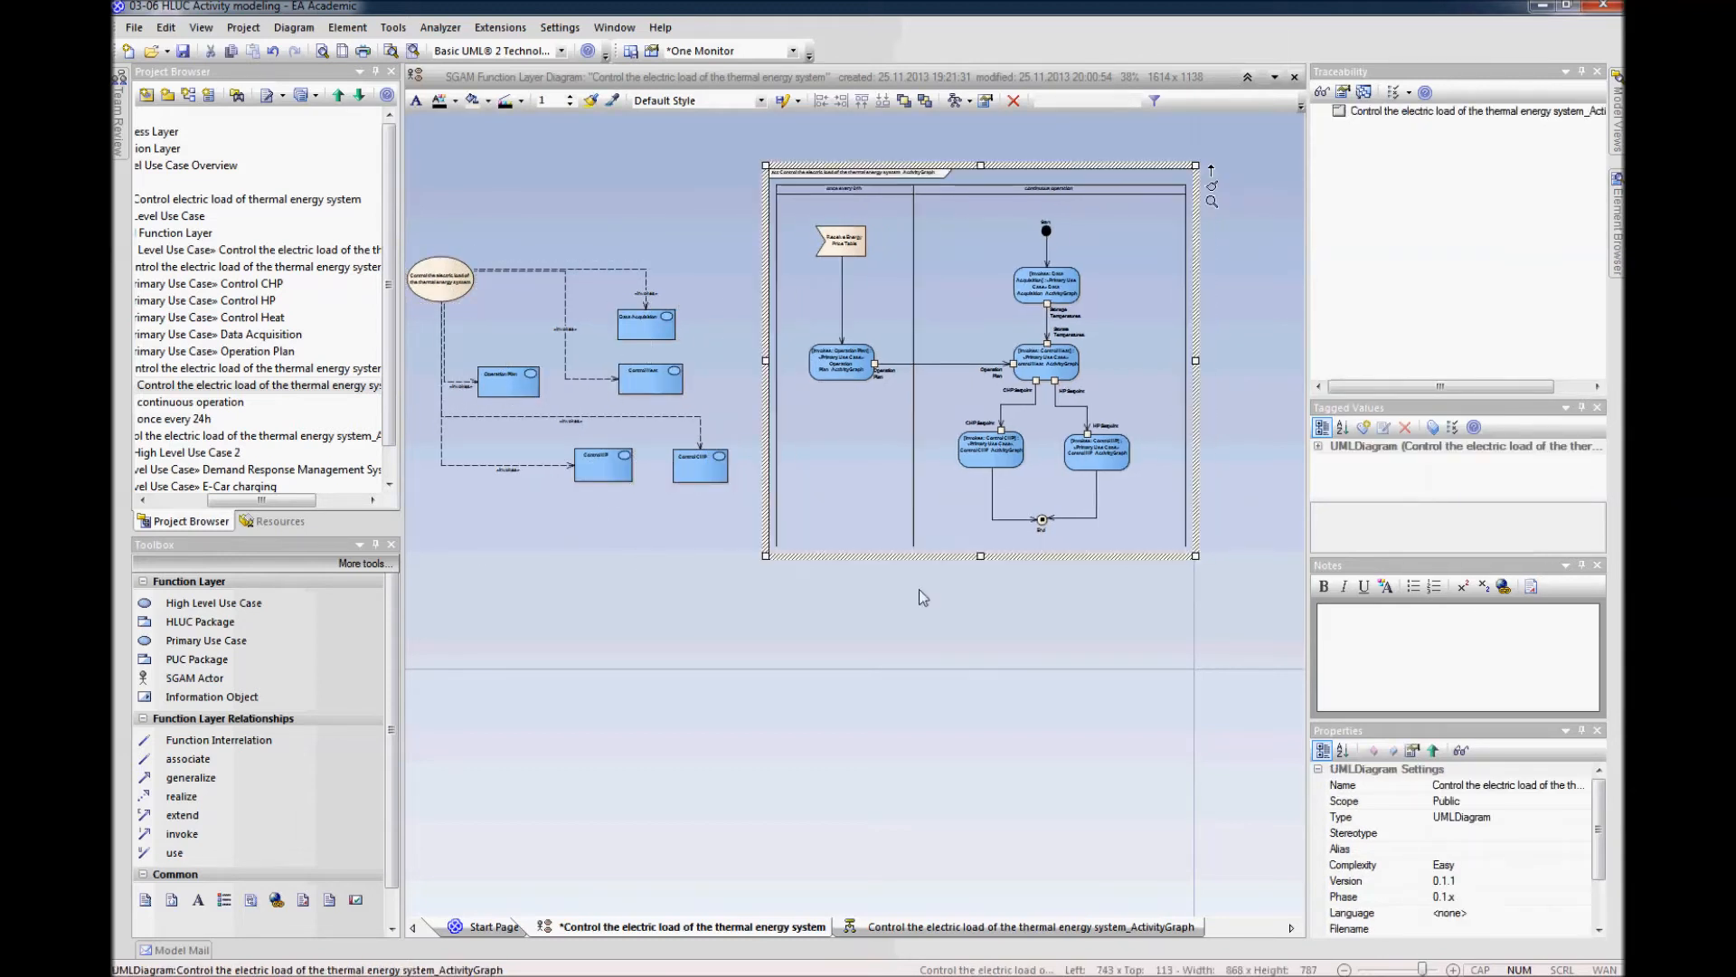
left_click(1259, 372)
left_click(1163, 425)
left_click_drag(1163, 425, 1159, 425)
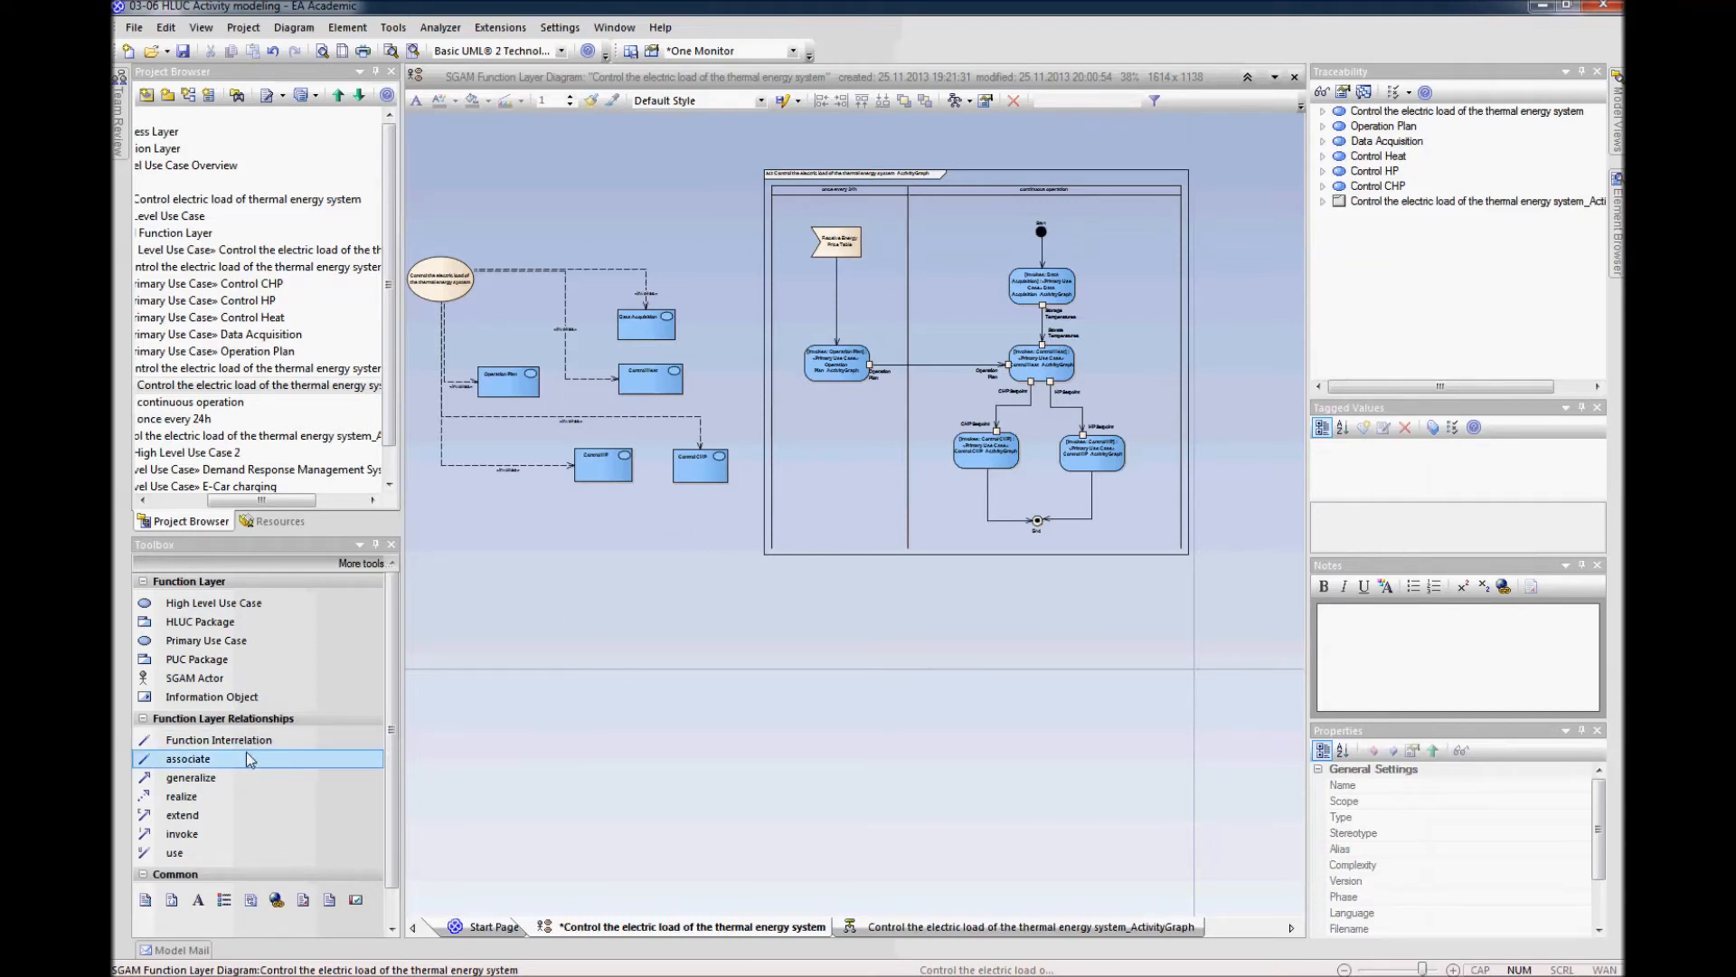
Step: Add Function Interrelations from Operation Plan and from Data Acquisition to Control Heat, centring the first one's label below its line
left_click(225, 741)
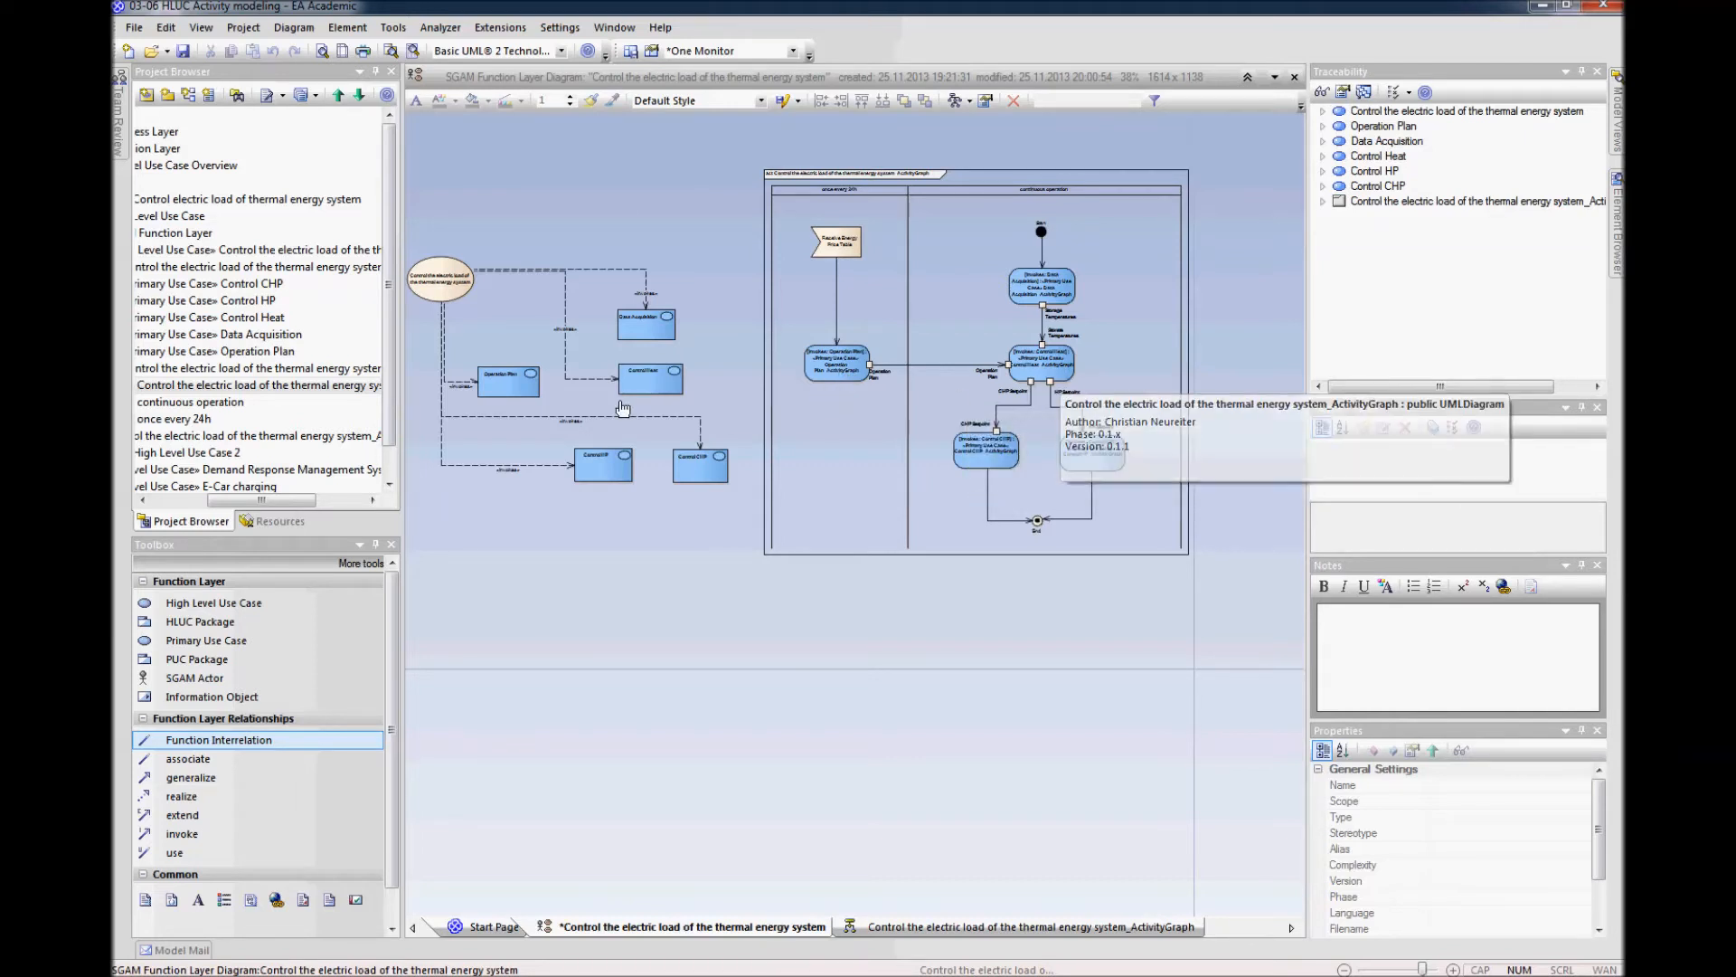
left_click_drag(524, 398, 617, 379)
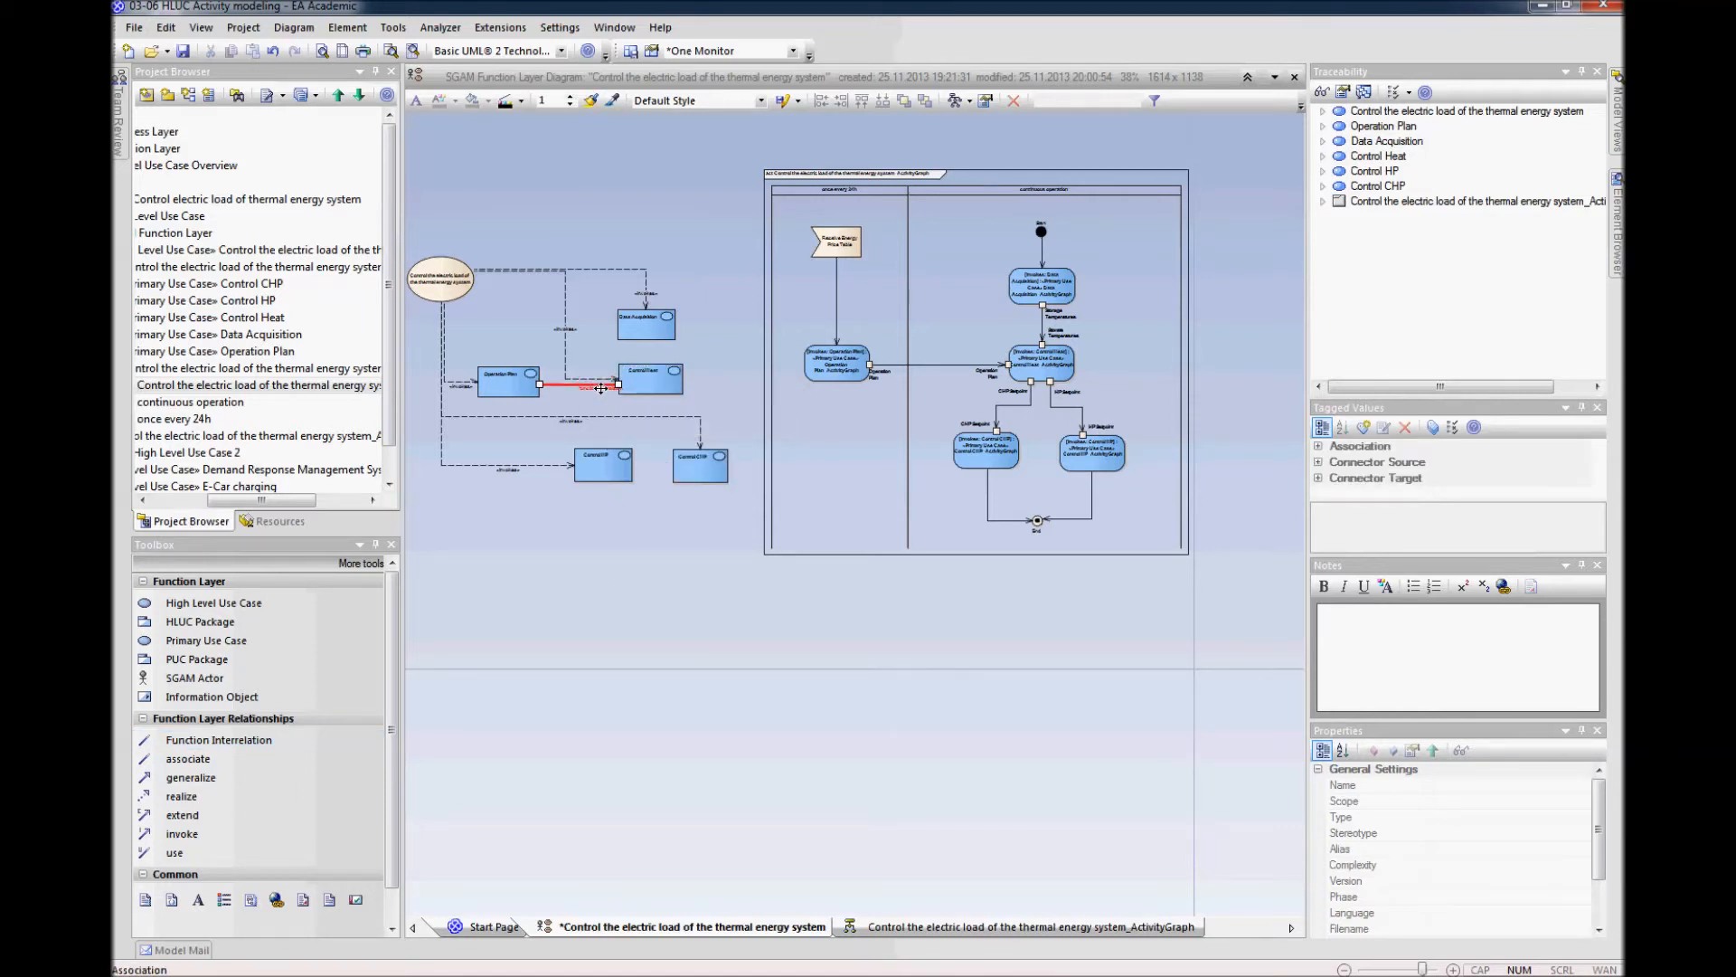
left_click_drag(597, 393, 576, 390)
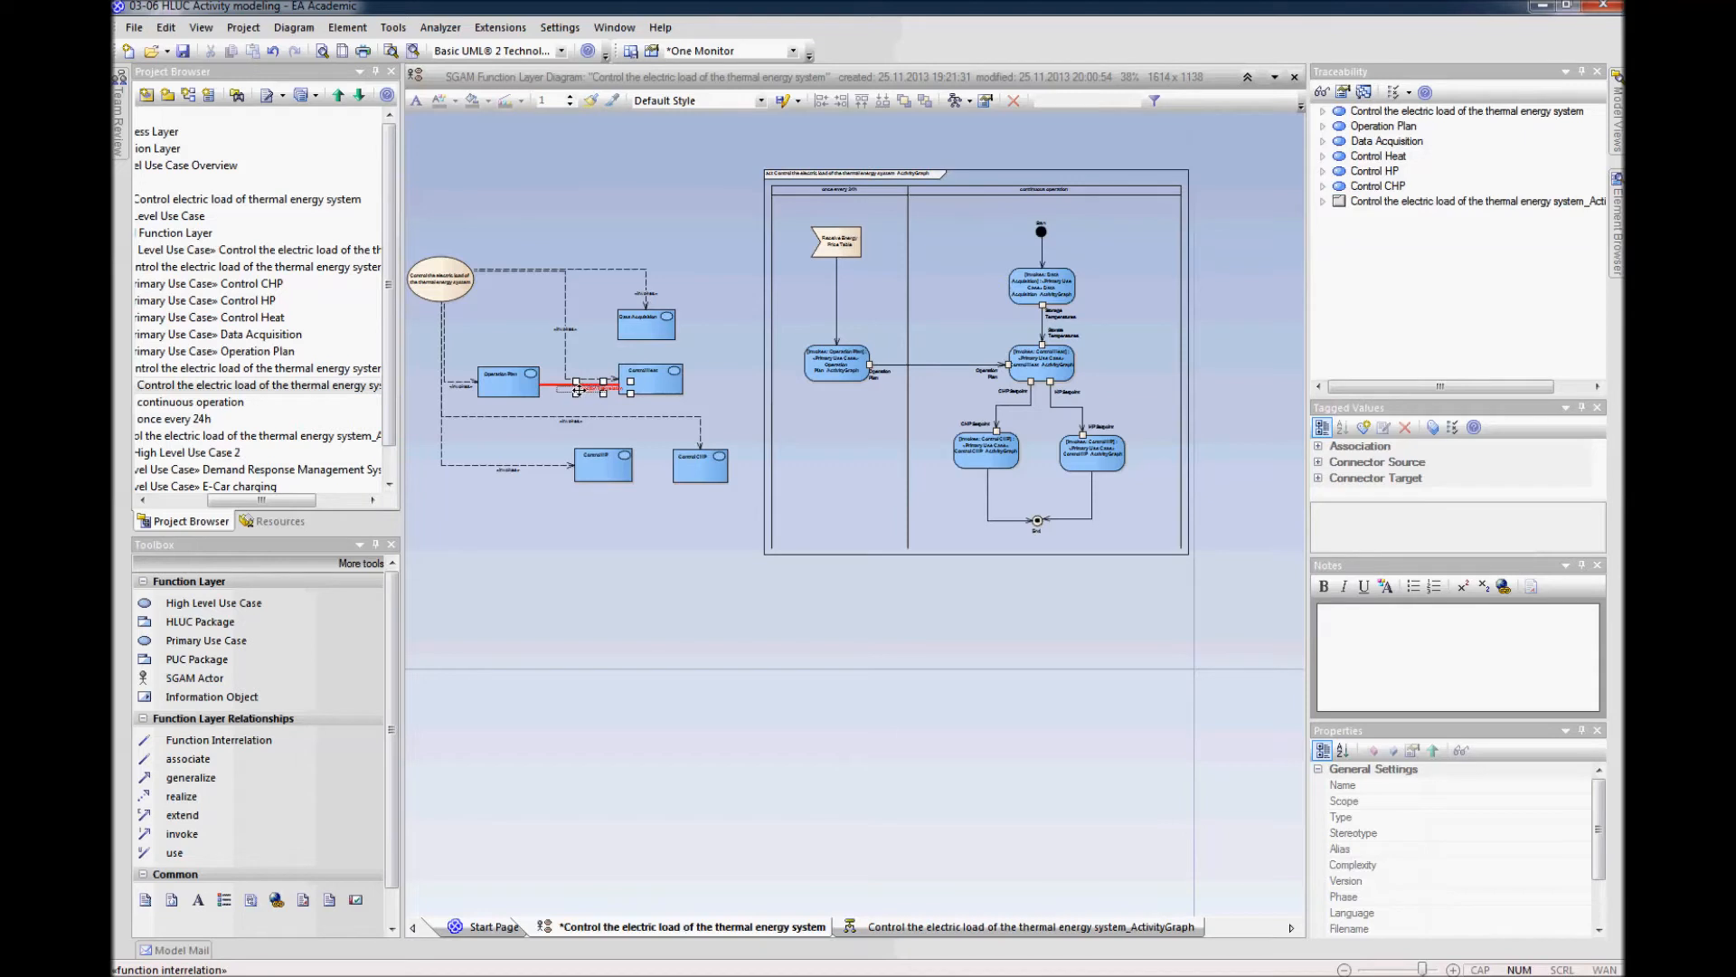
left_click(624, 570)
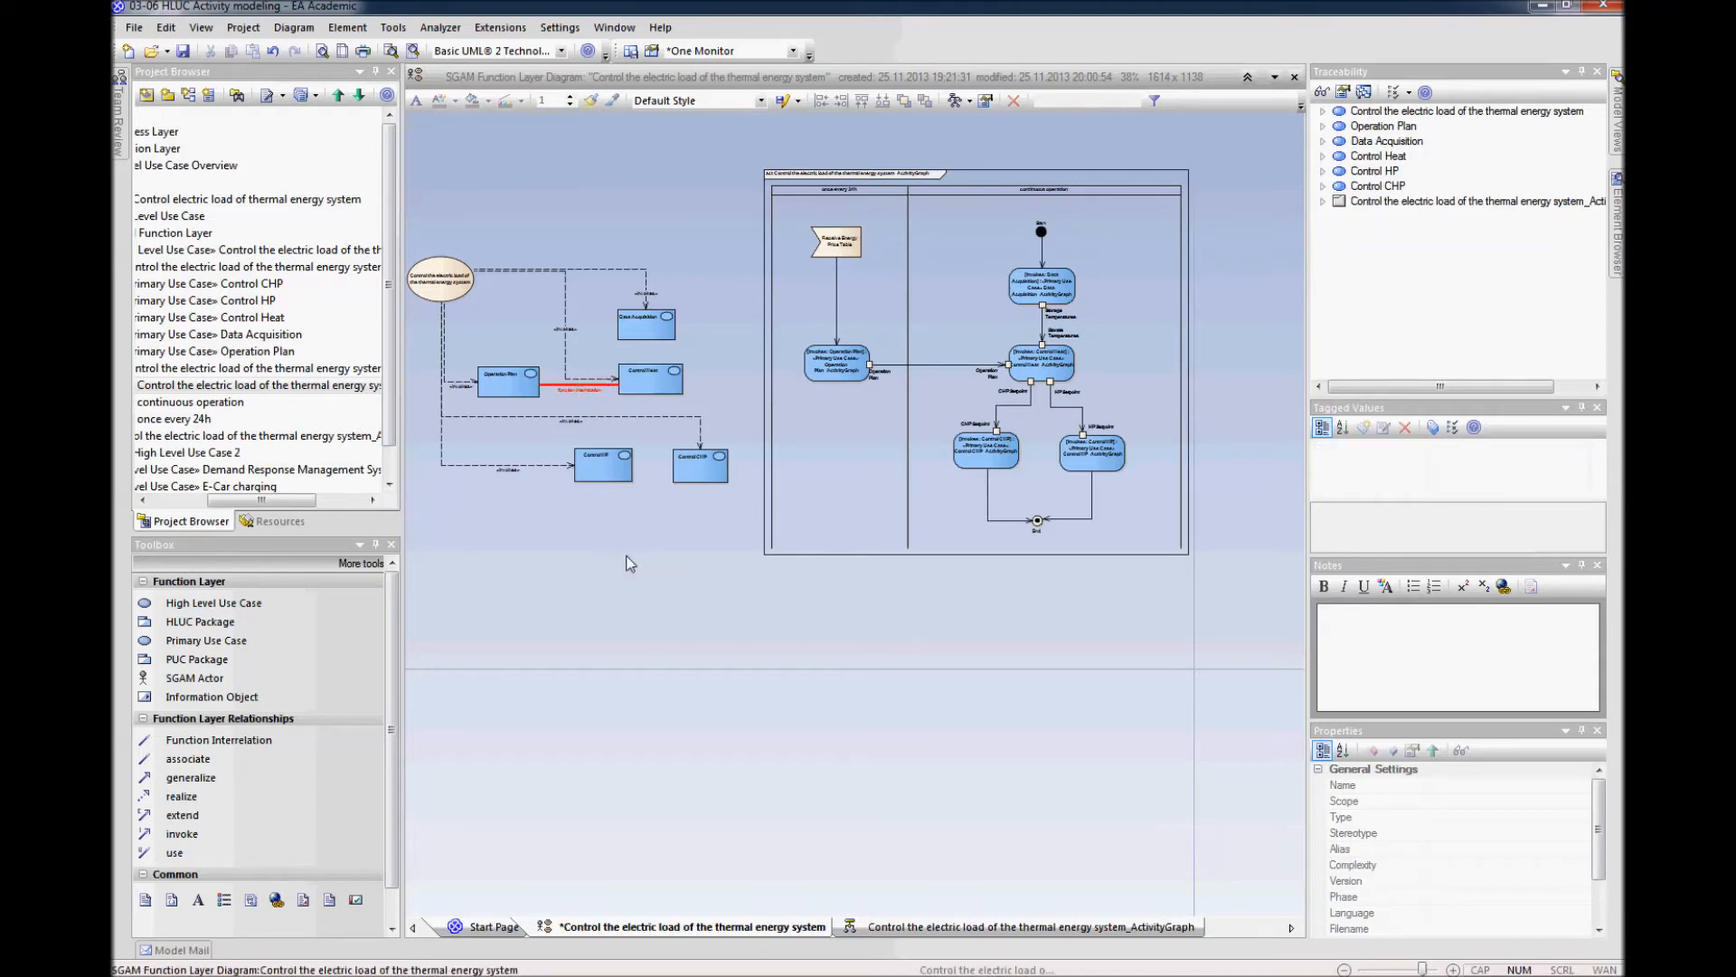
left_click(653, 333)
left_click_drag(650, 359, 650, 369)
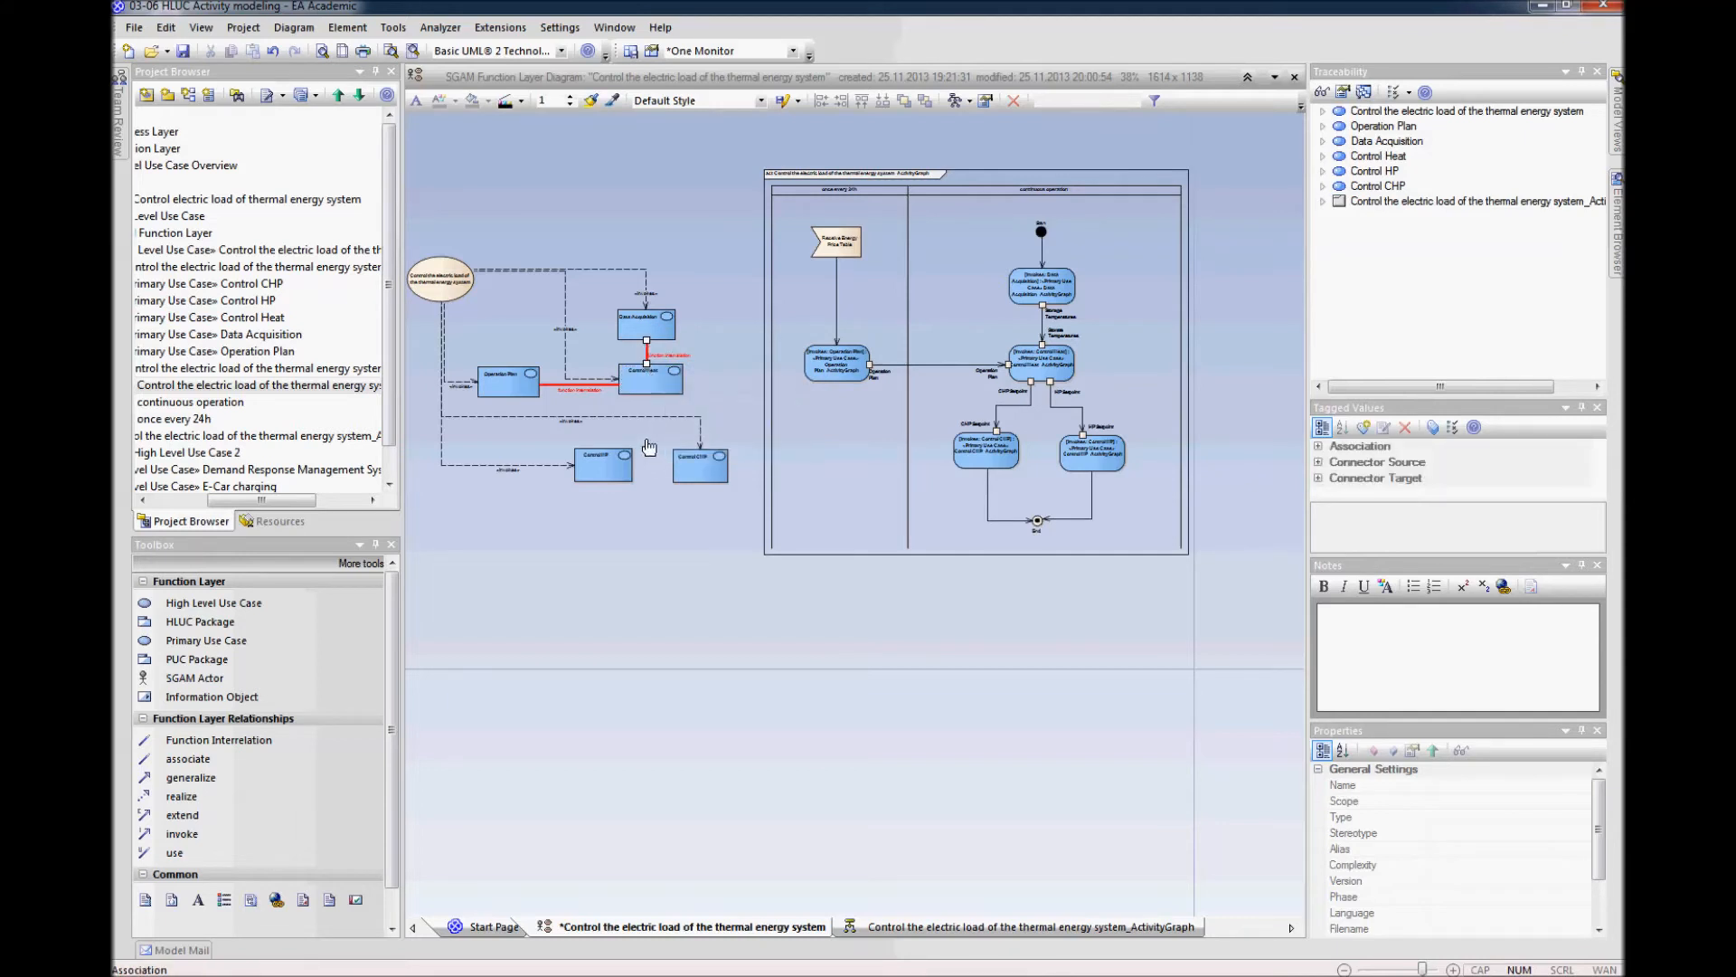
Step: Add Function Interrelations from the Control Heat use case to Control HP and to Control CHP
left_click_drag(646, 387, 612, 463)
left_click_drag(655, 380, 702, 465)
left_click(709, 553)
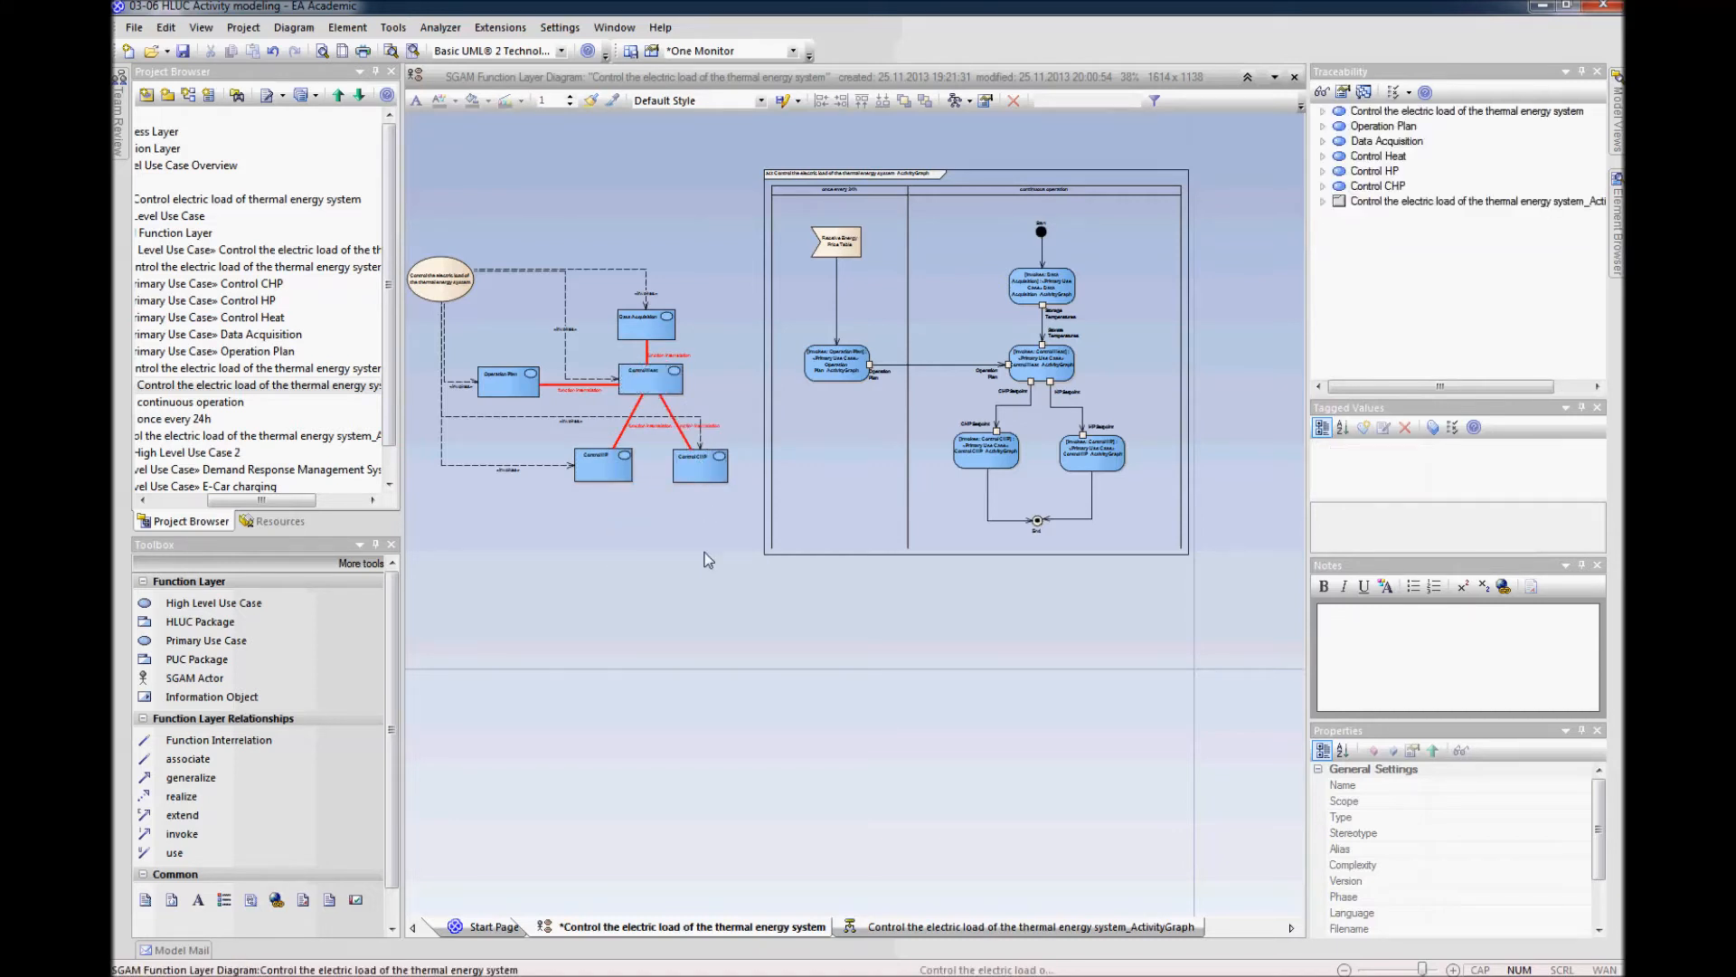
Step: Shift the activity diagram frame slightly toward the use cases and save the SGAM function layer diagram
left_click(867, 704)
left_click(1060, 362)
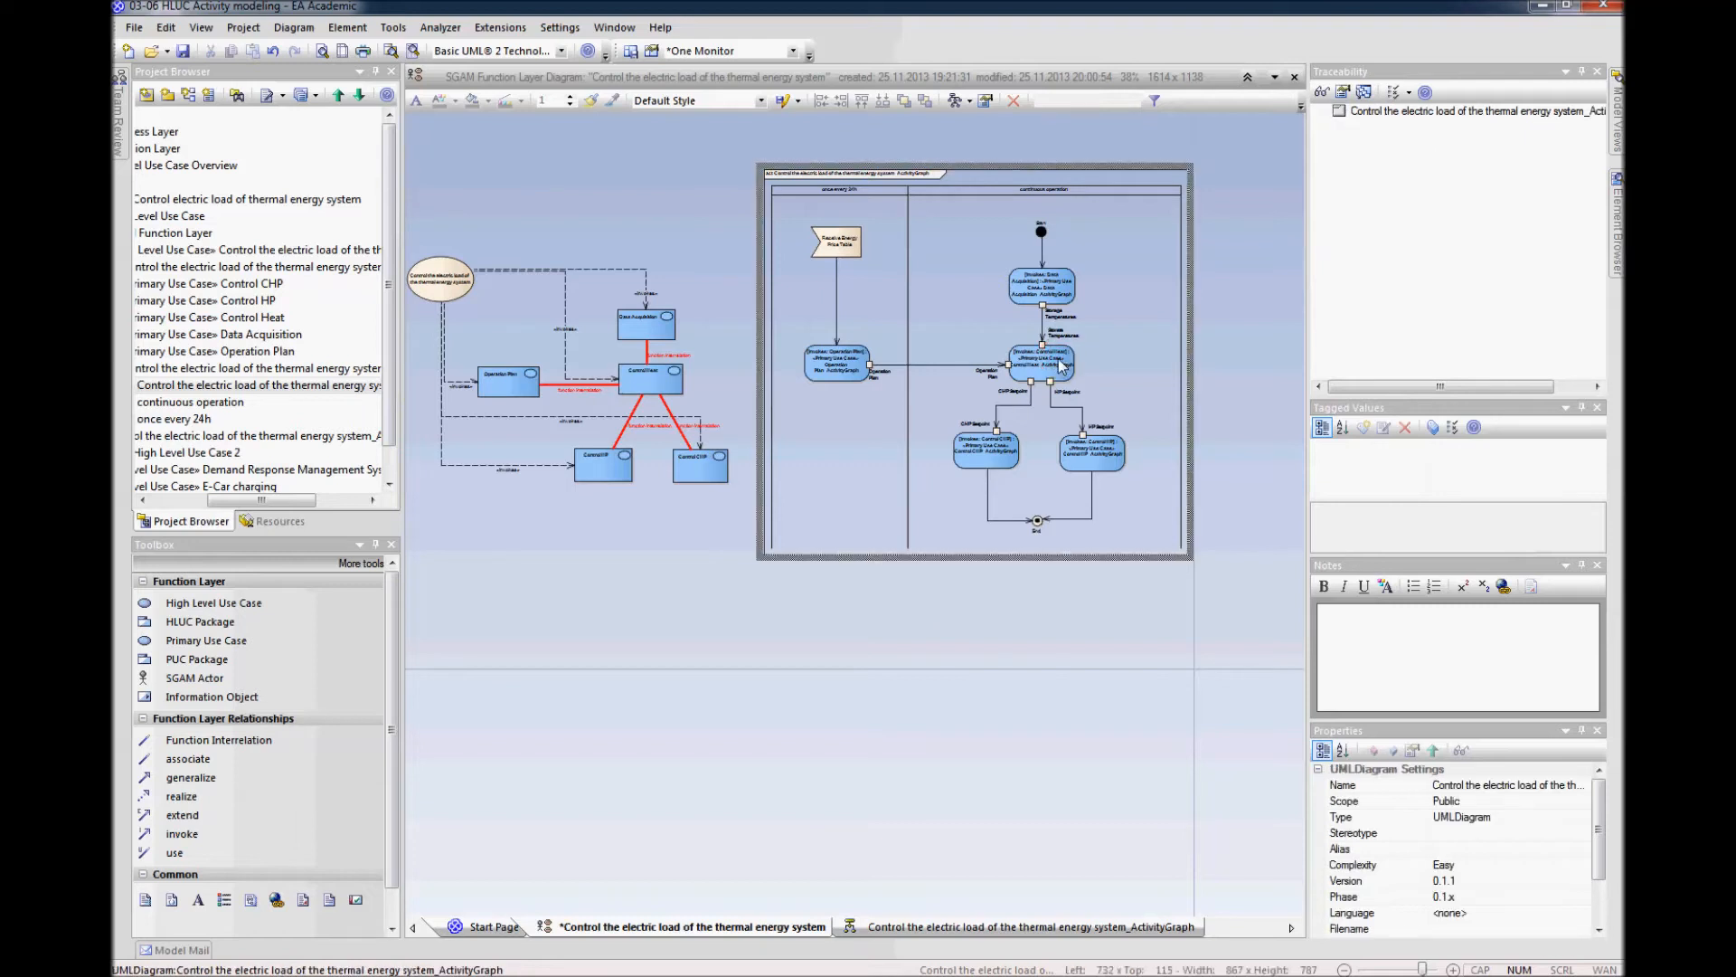
left_click_drag(1060, 362, 1053, 361)
left_click(1124, 618)
key("ctrl+s")
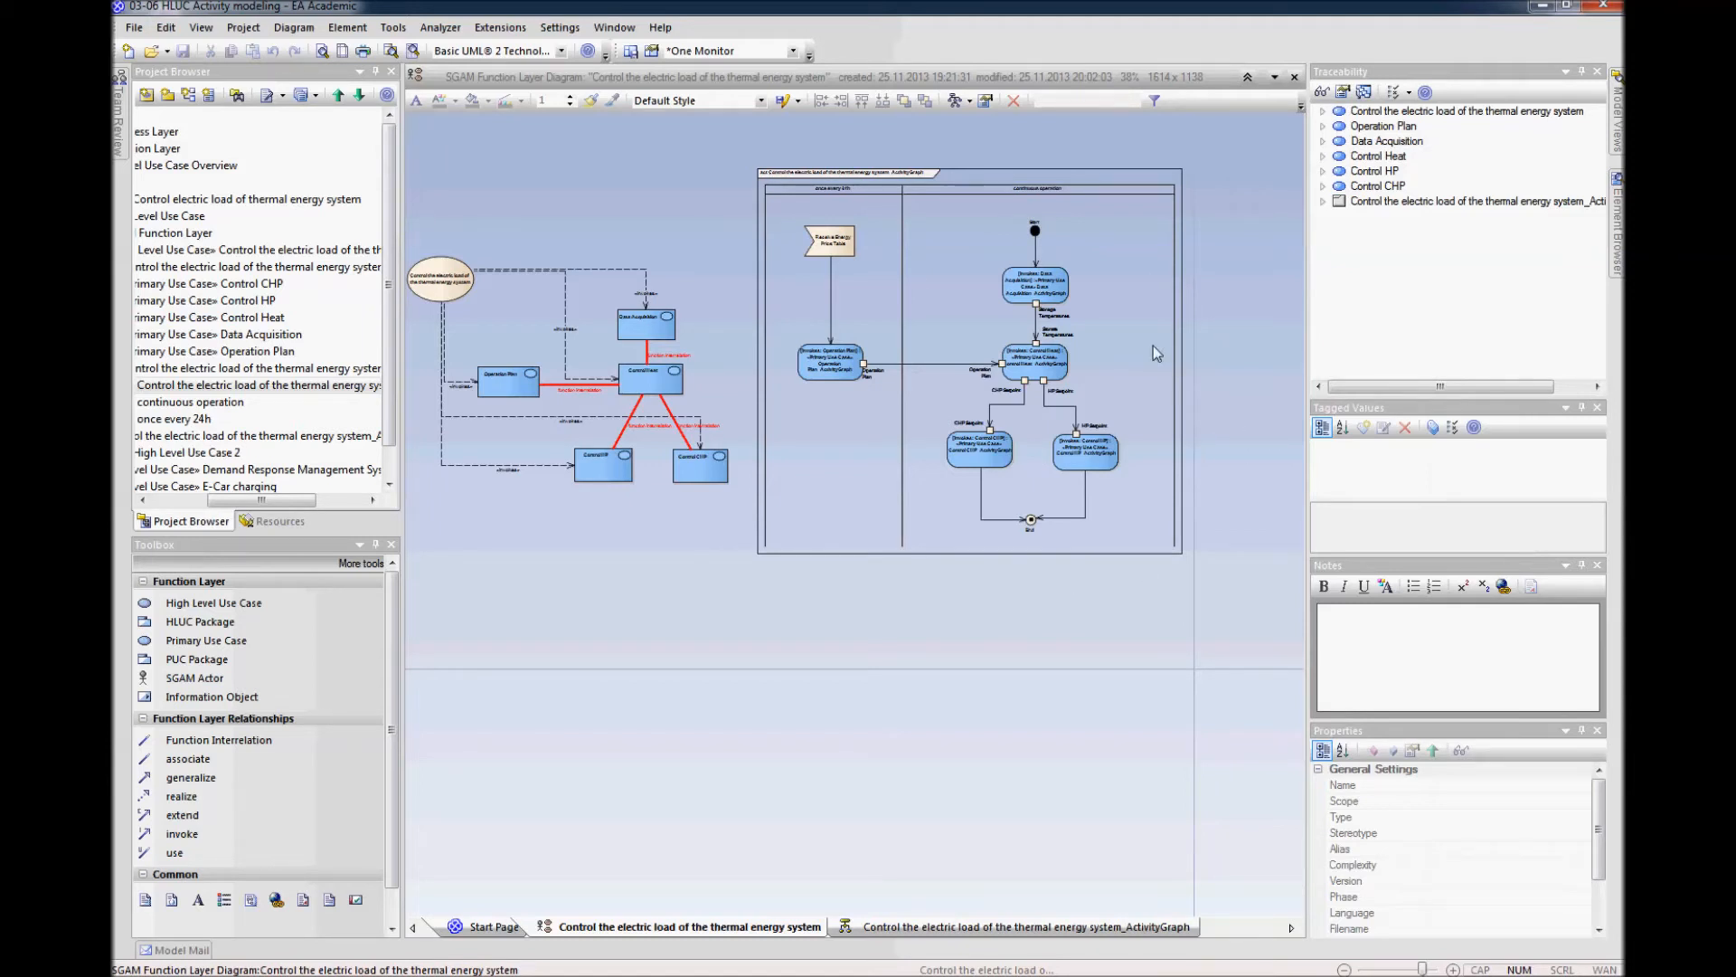
left_click_drag(1153, 345, 1150, 340)
left_click(1245, 391)
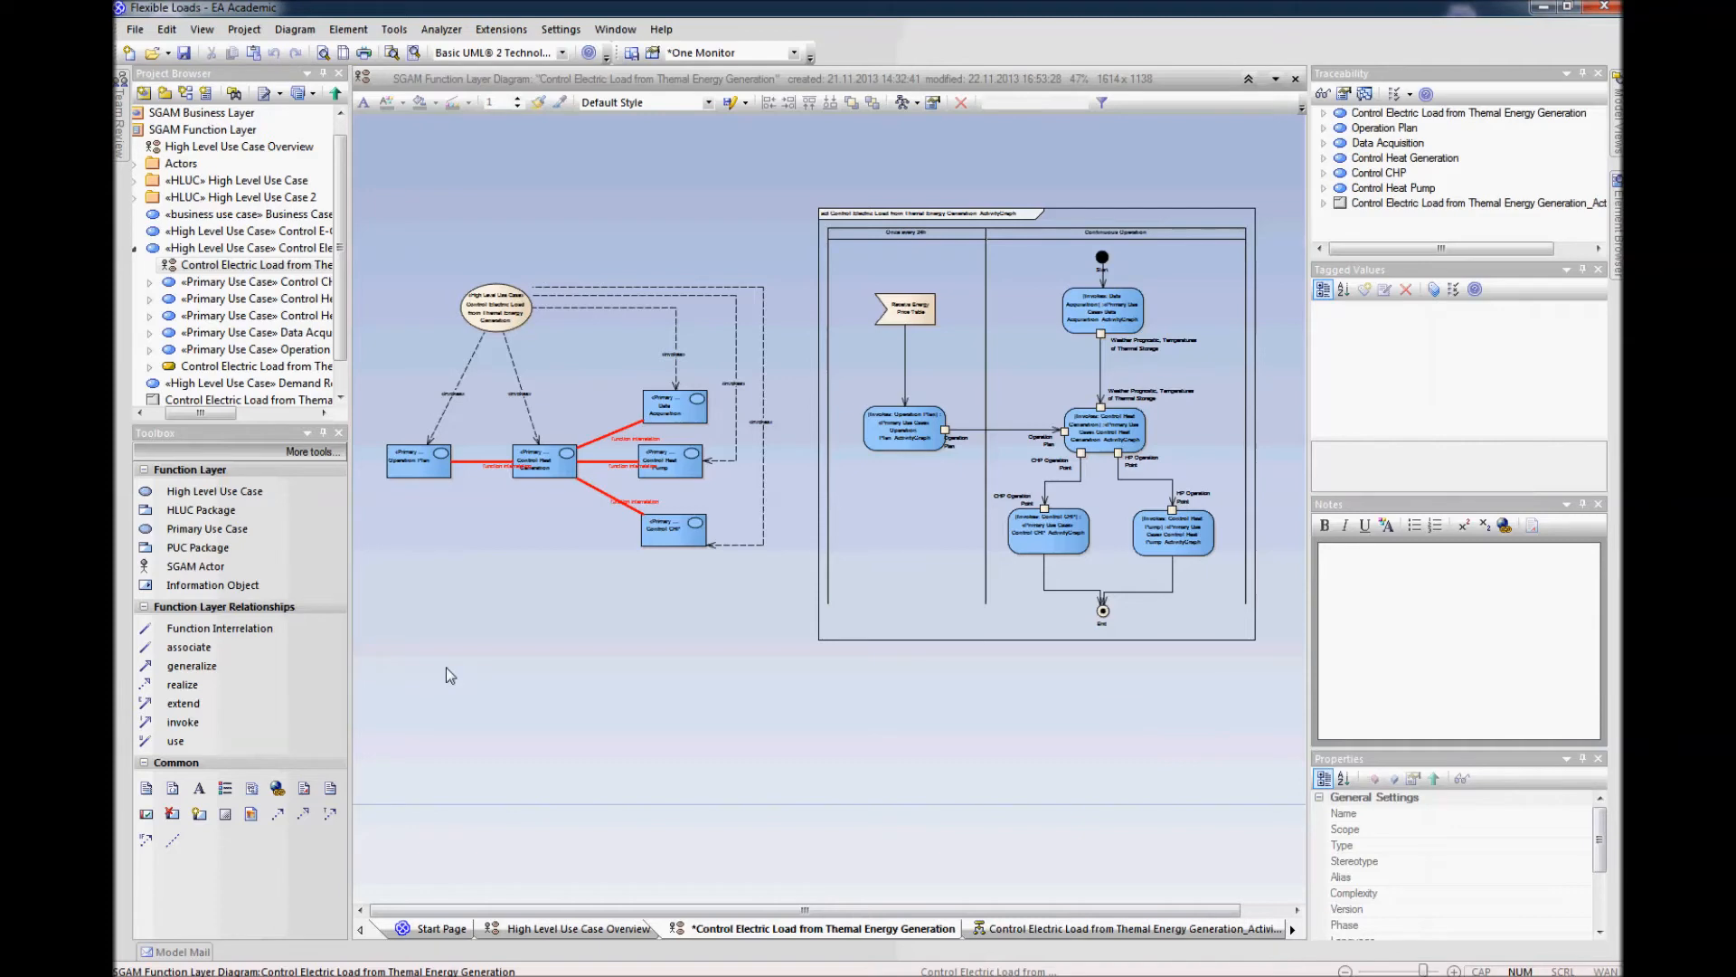
Step: Create a composite structure diagram for the Operation Plan primary use case in the Flexible Loads model
scroll(438, 552, "up", 4)
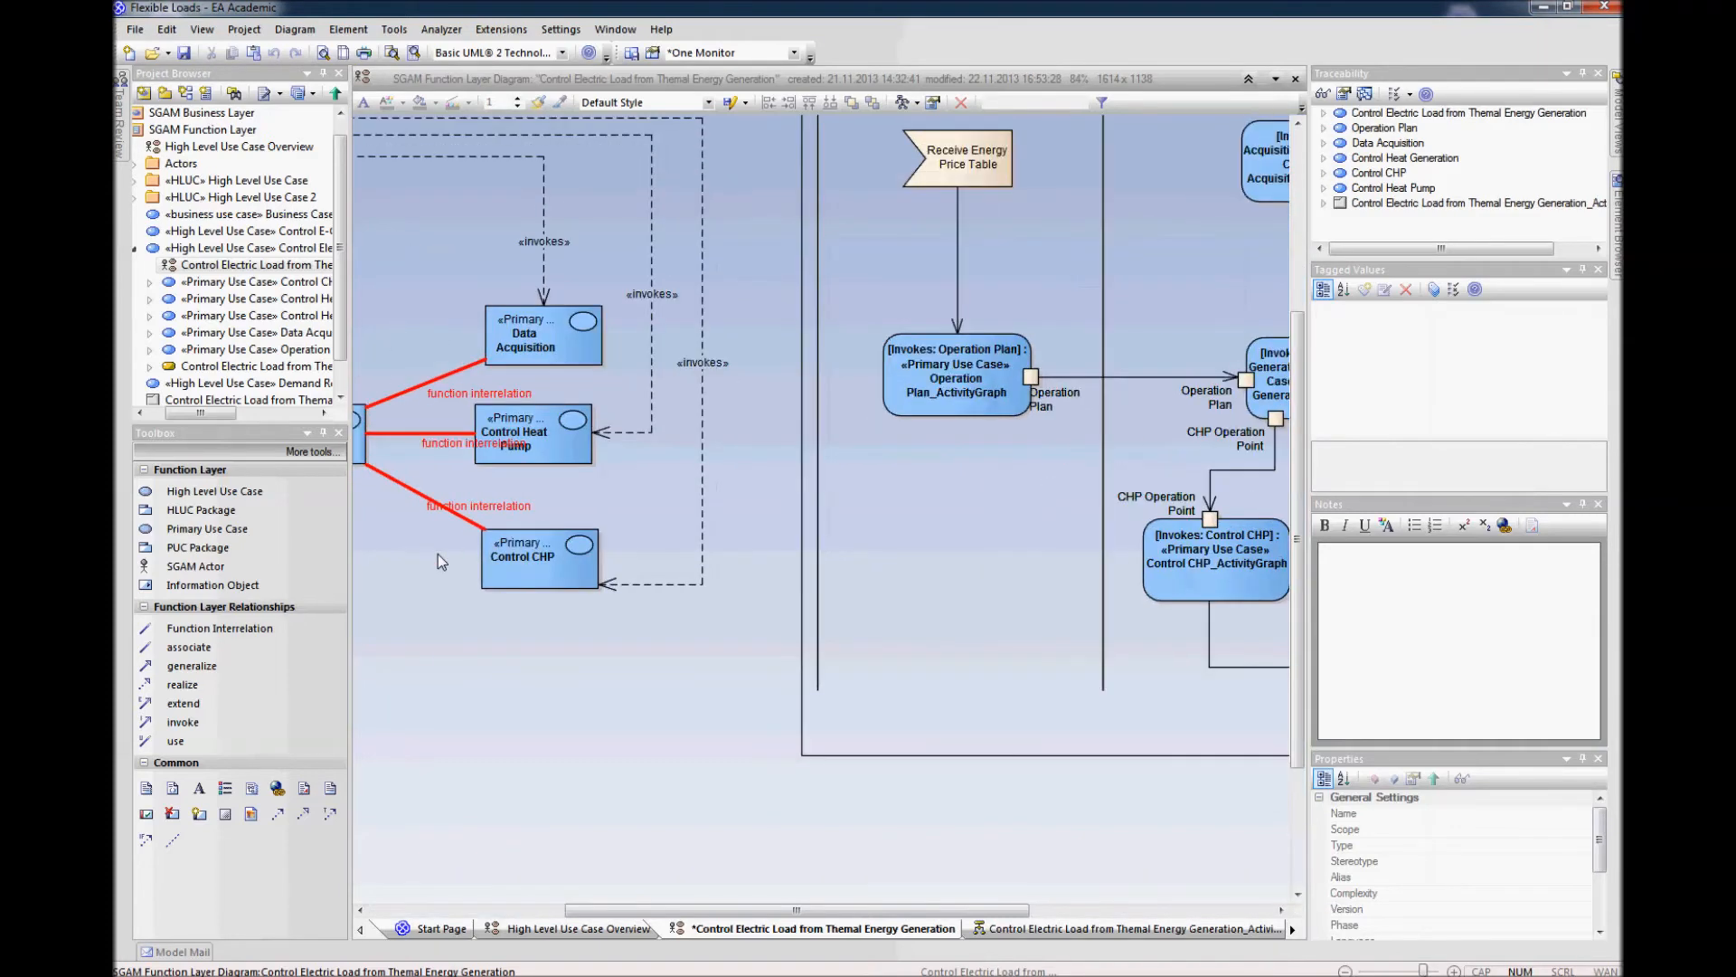
left_click_drag(589, 904, 394, 908)
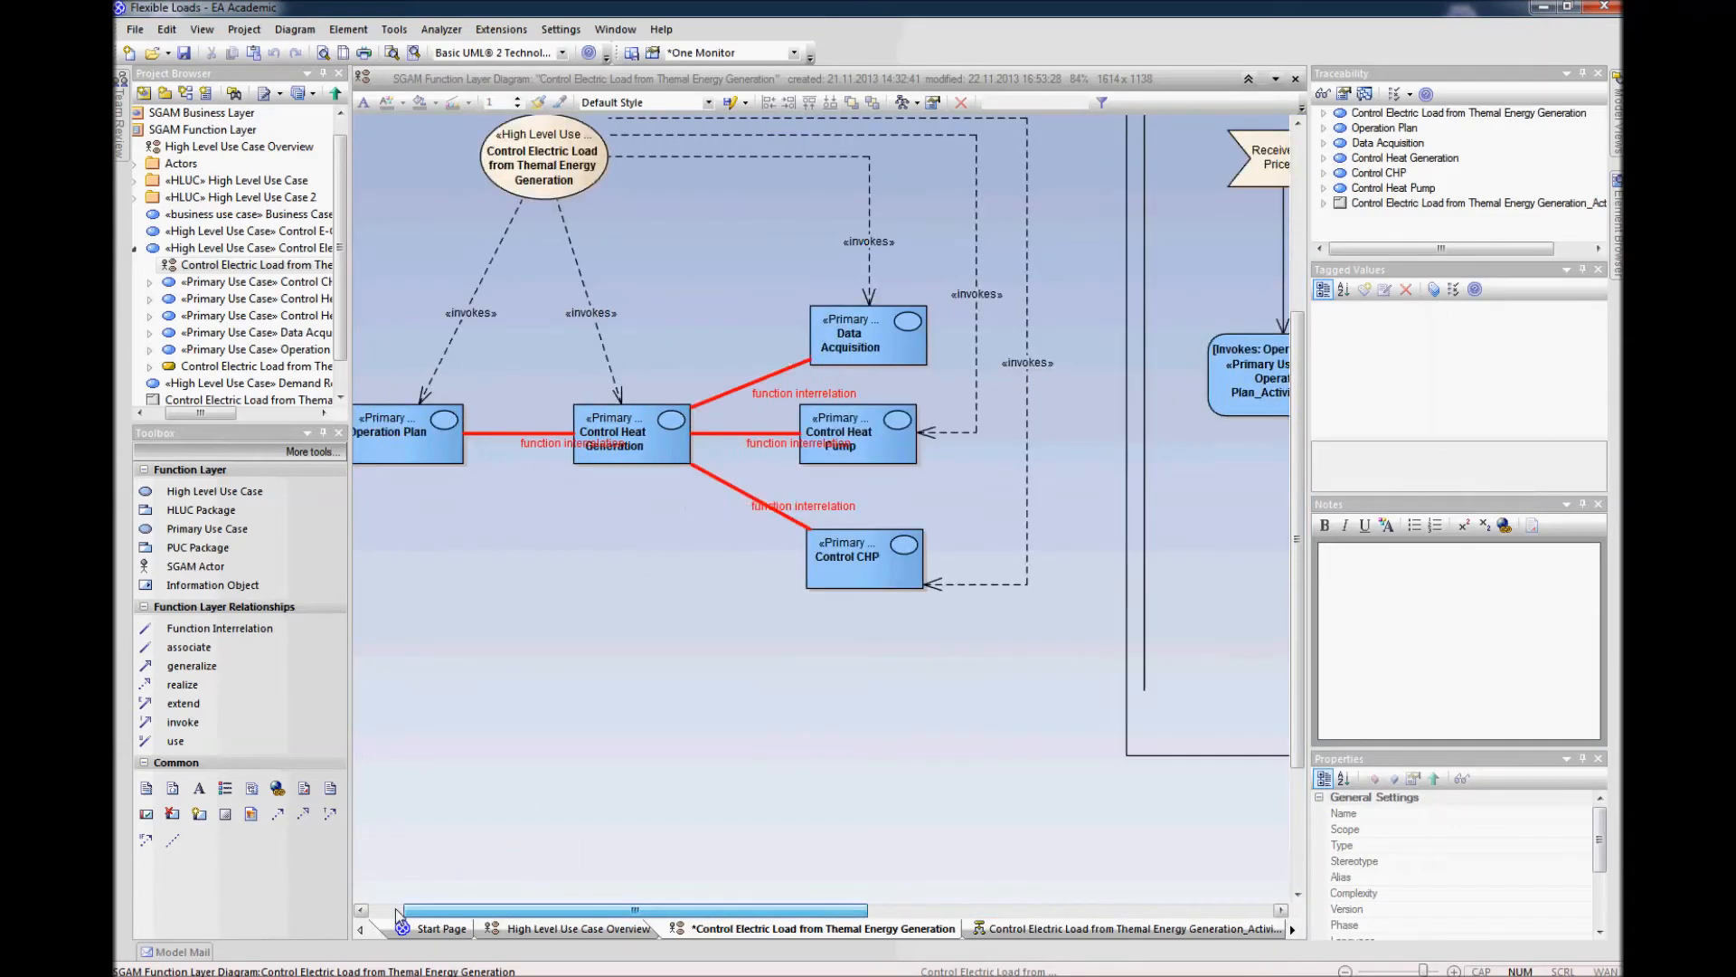
left_click(464, 450)
right_click(464, 450)
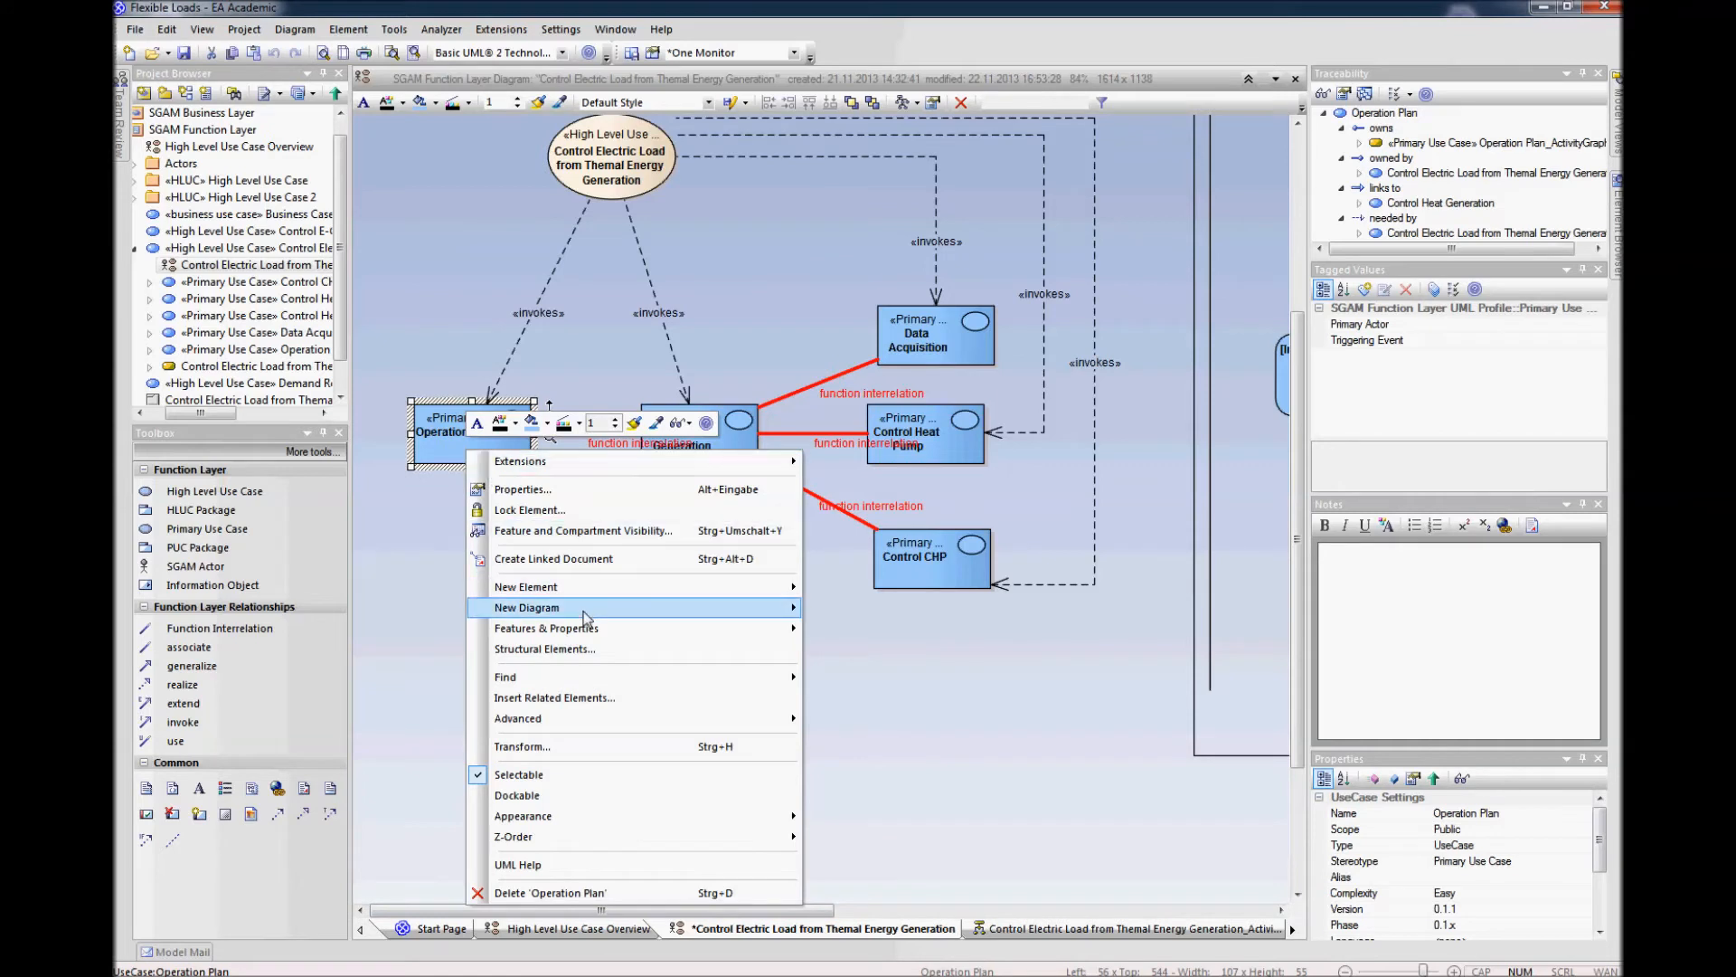
mouse_move(584, 618)
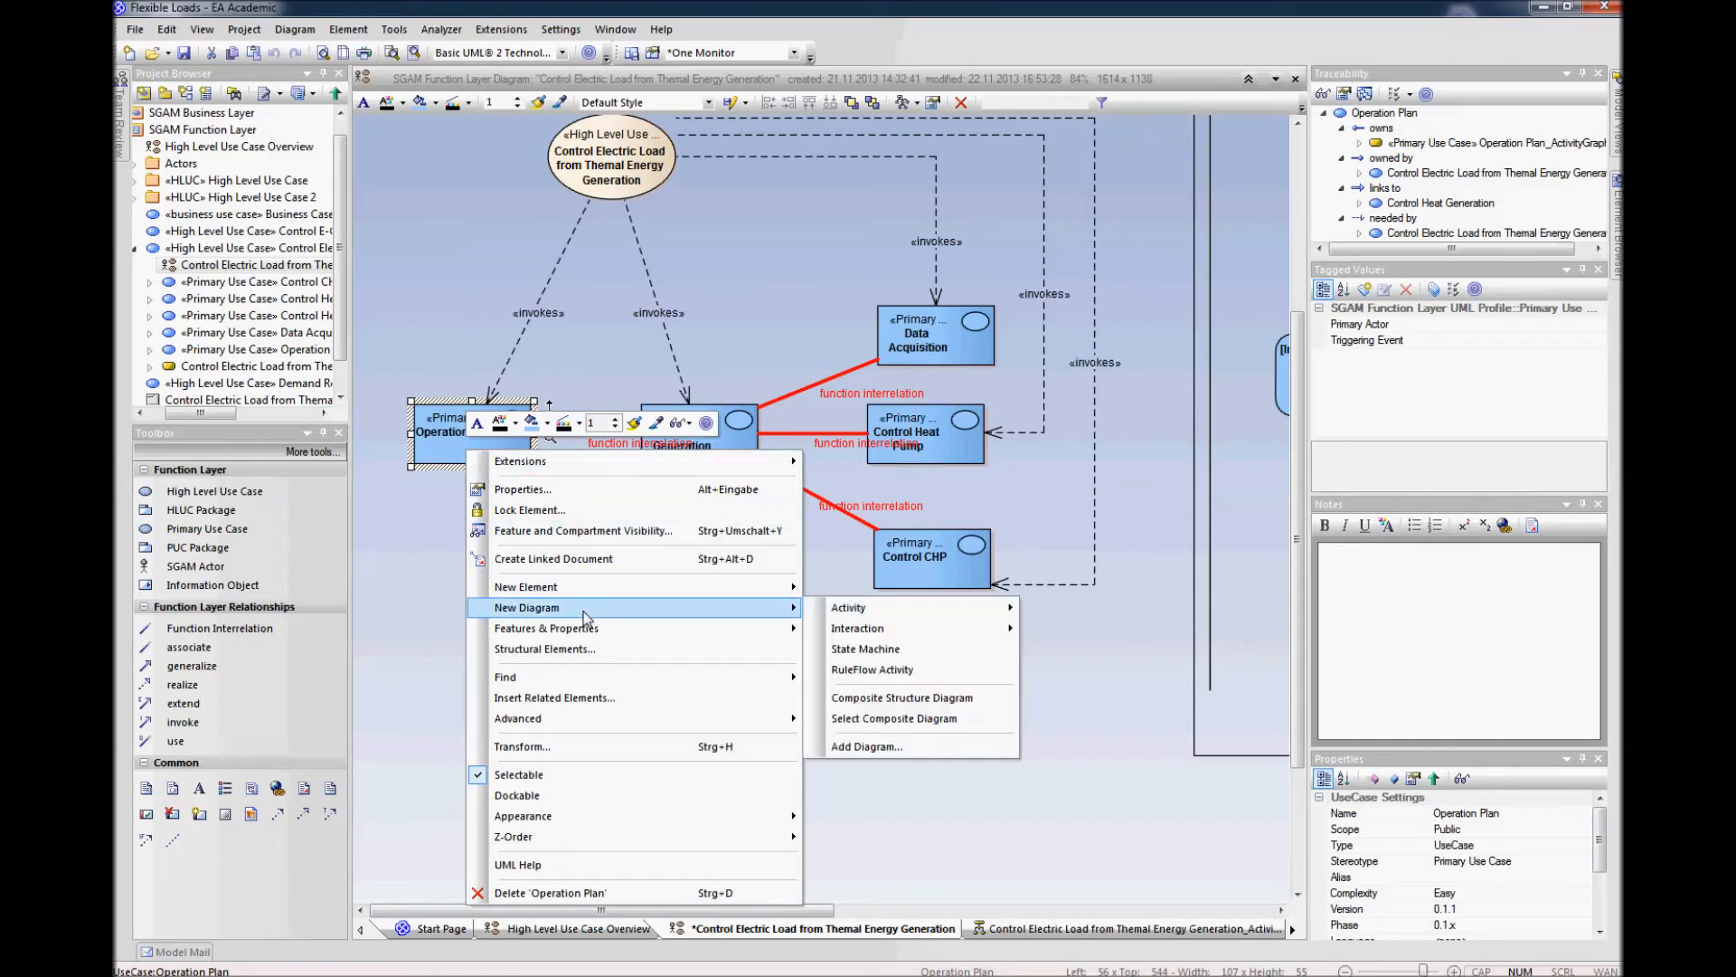
left_click(889, 698)
left_click(741, 670)
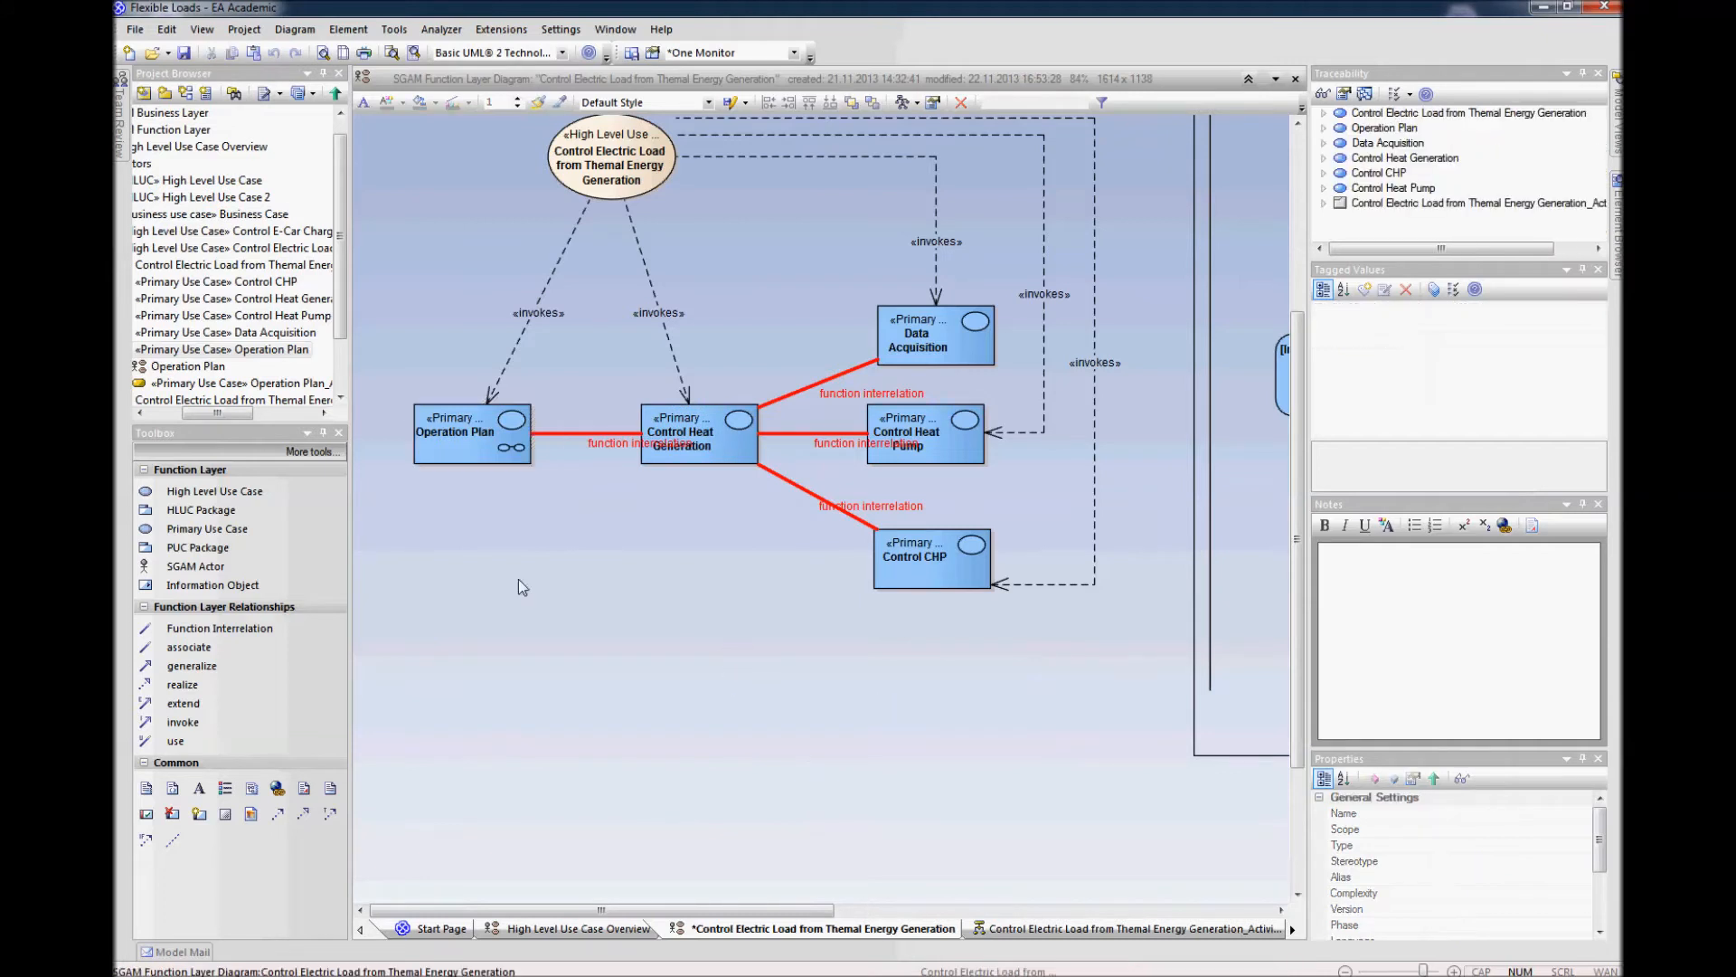
Step: Copy the Operation Plan use case and open its child diagram, Operation Plan, from the project tree
left_click(458, 450)
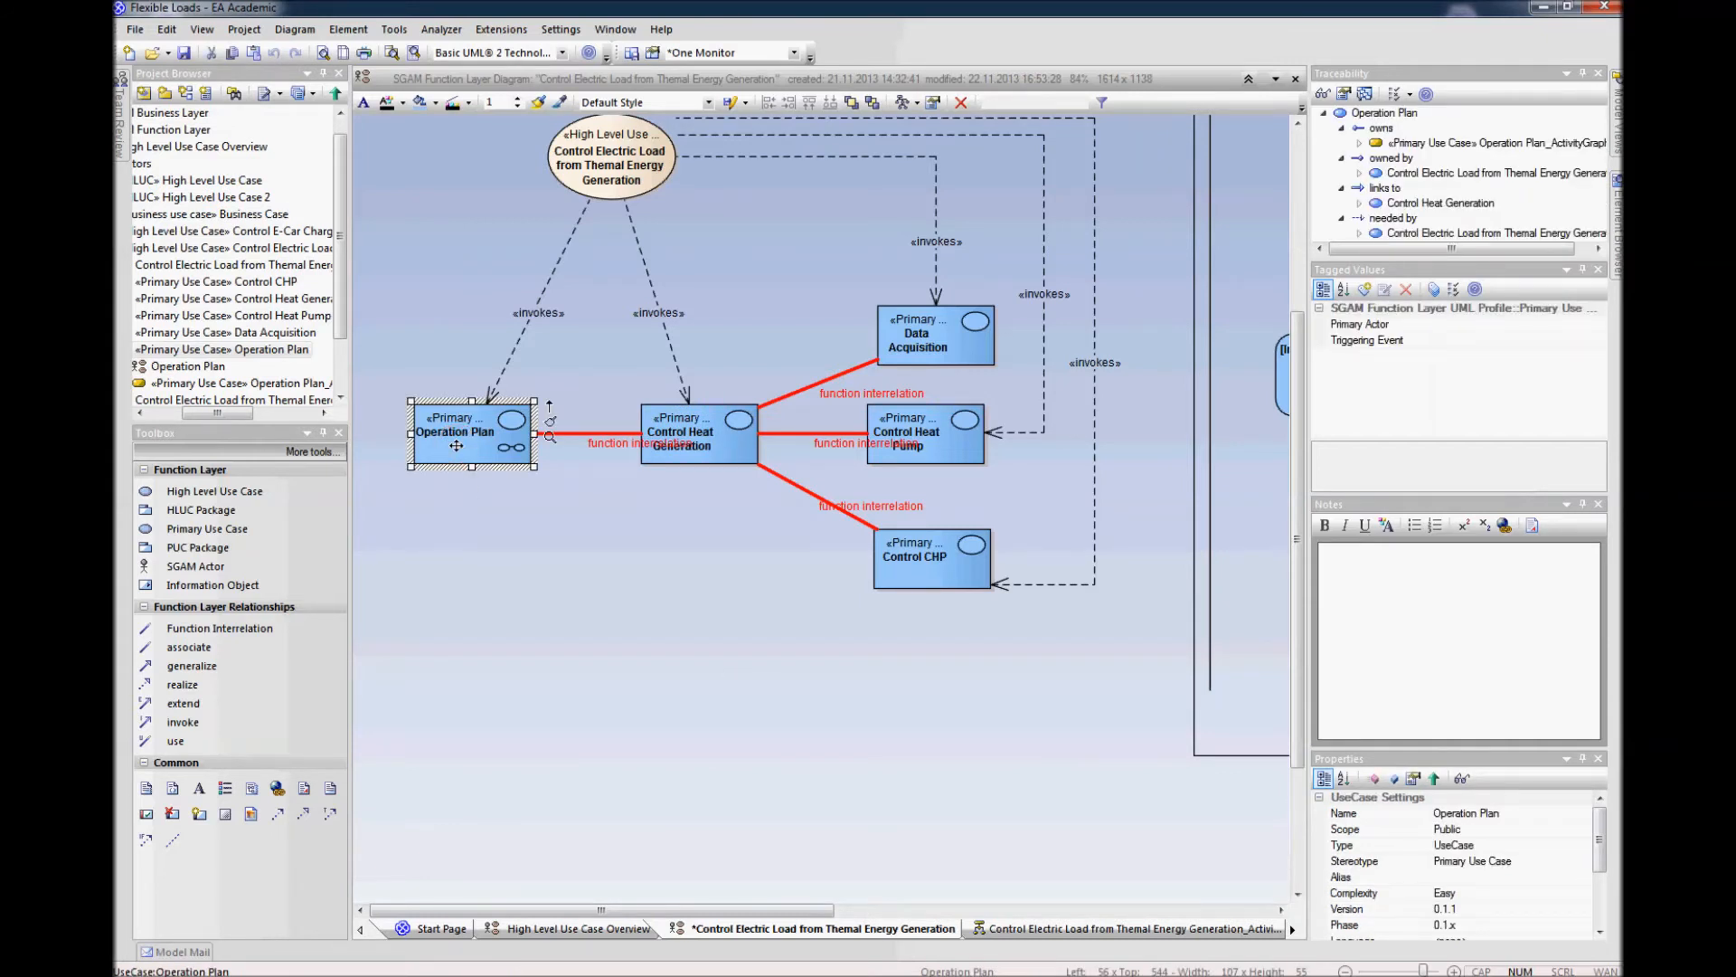
left_click_drag(217, 413, 199, 412)
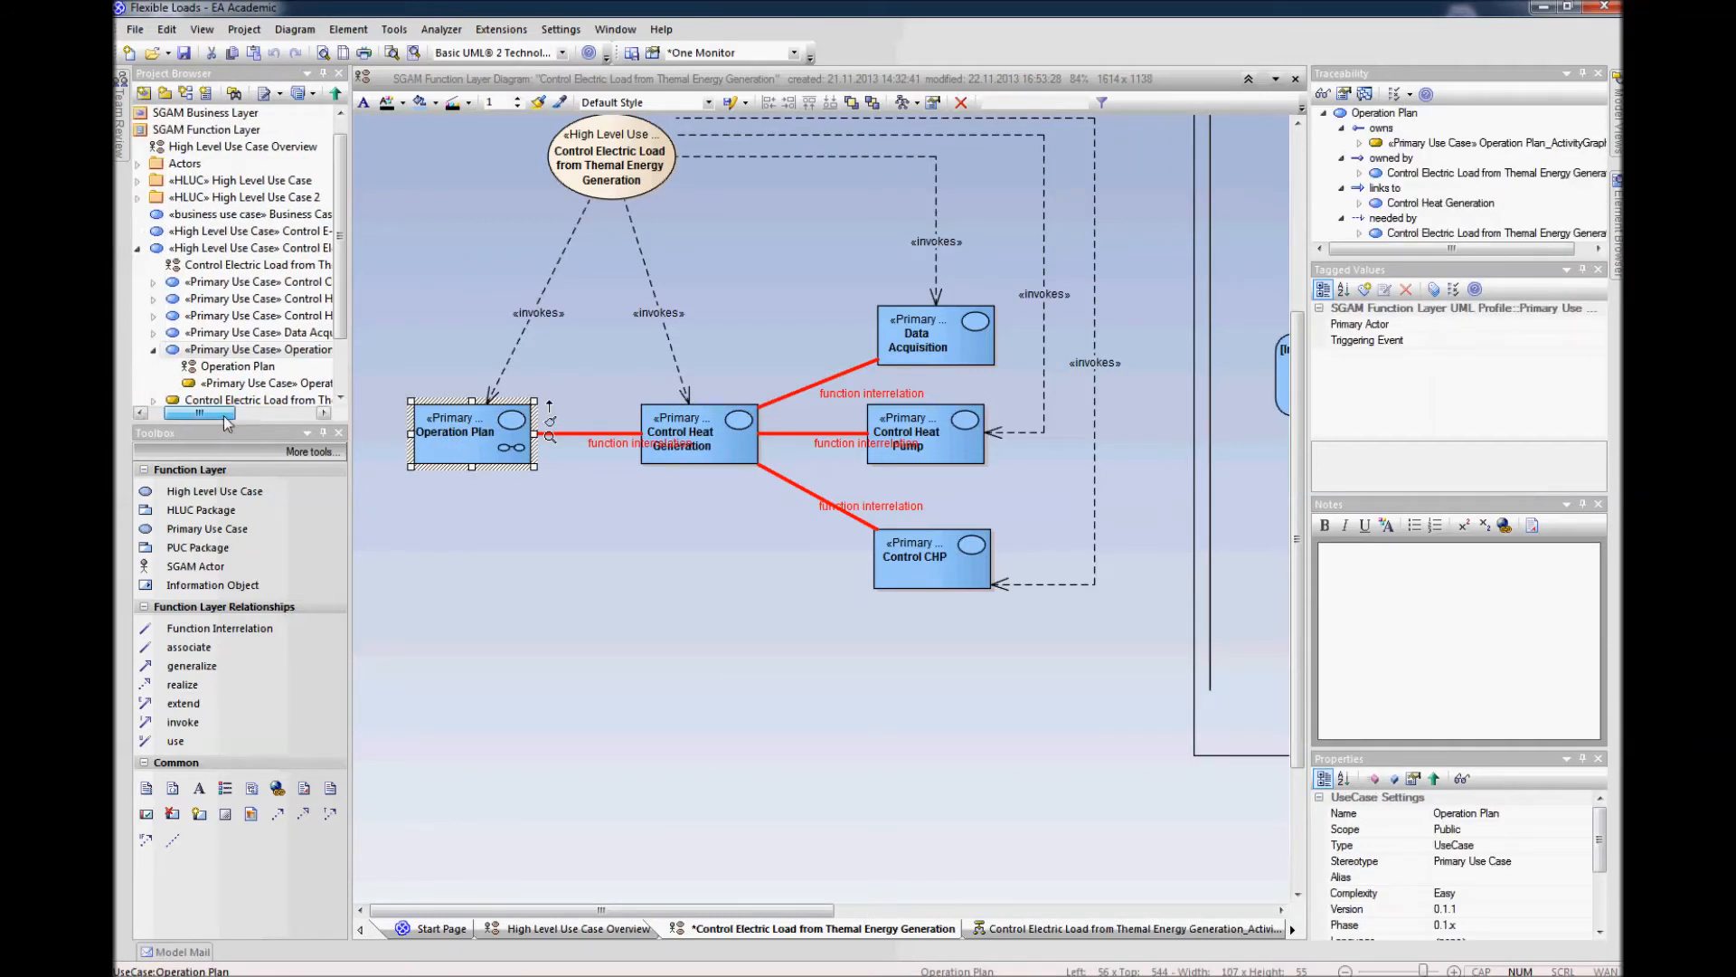
left_click(233, 365)
right_click(234, 365)
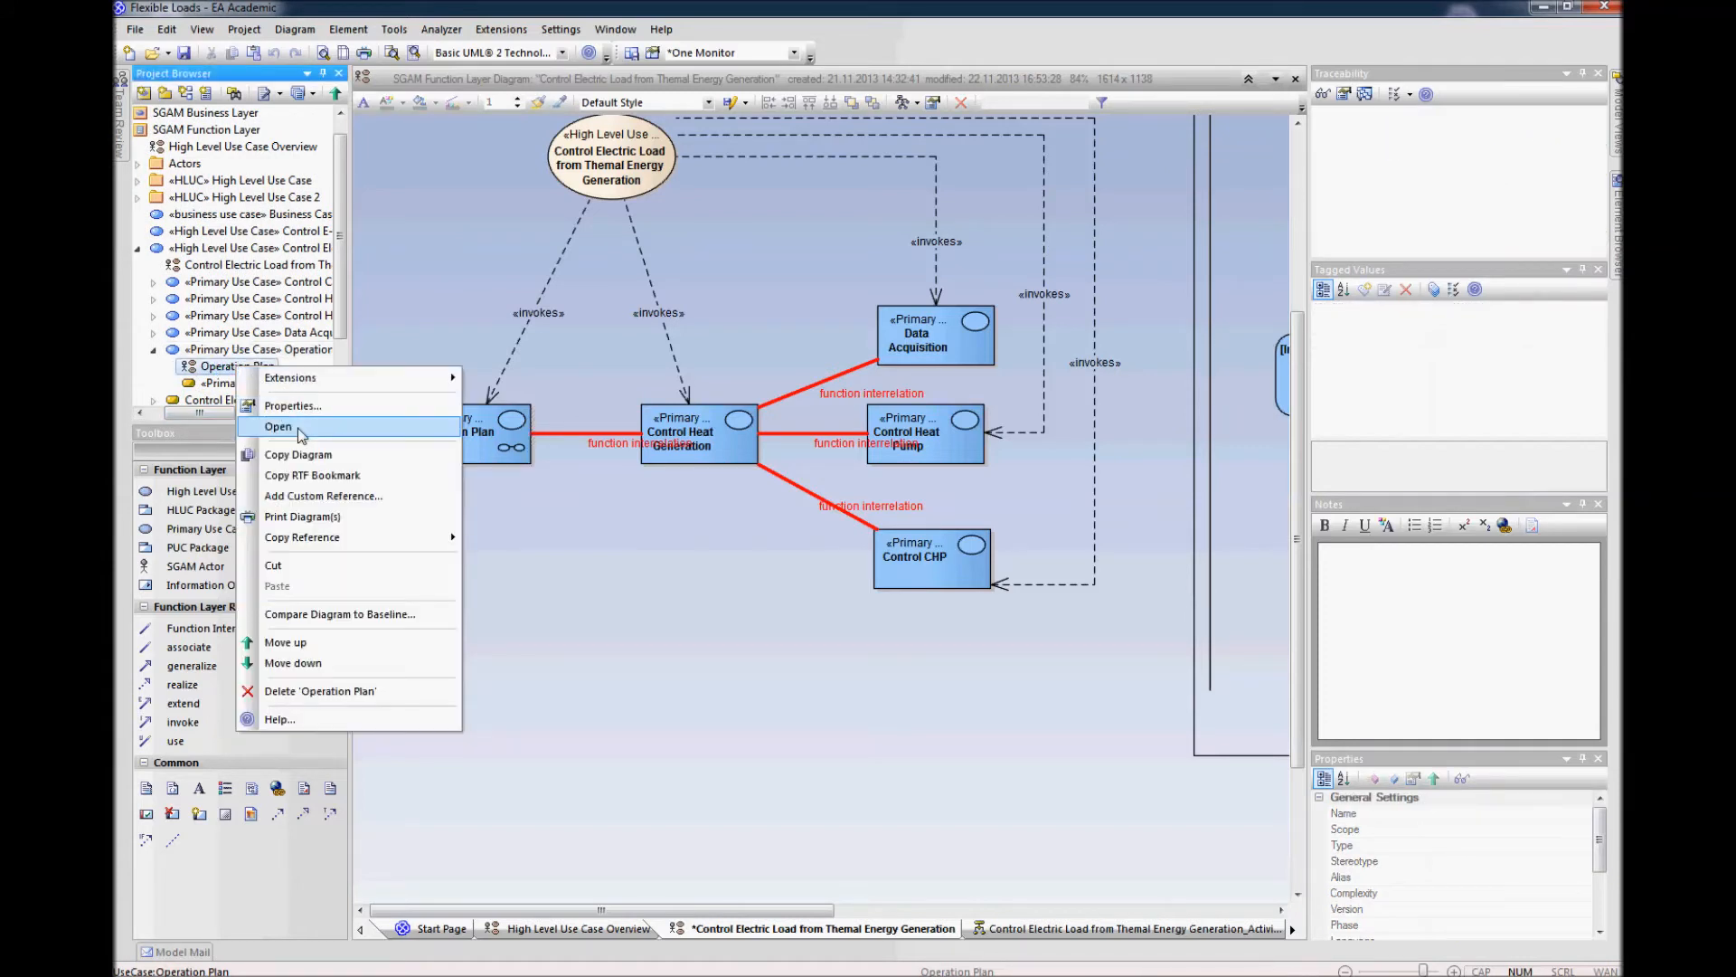
left_click(367, 442)
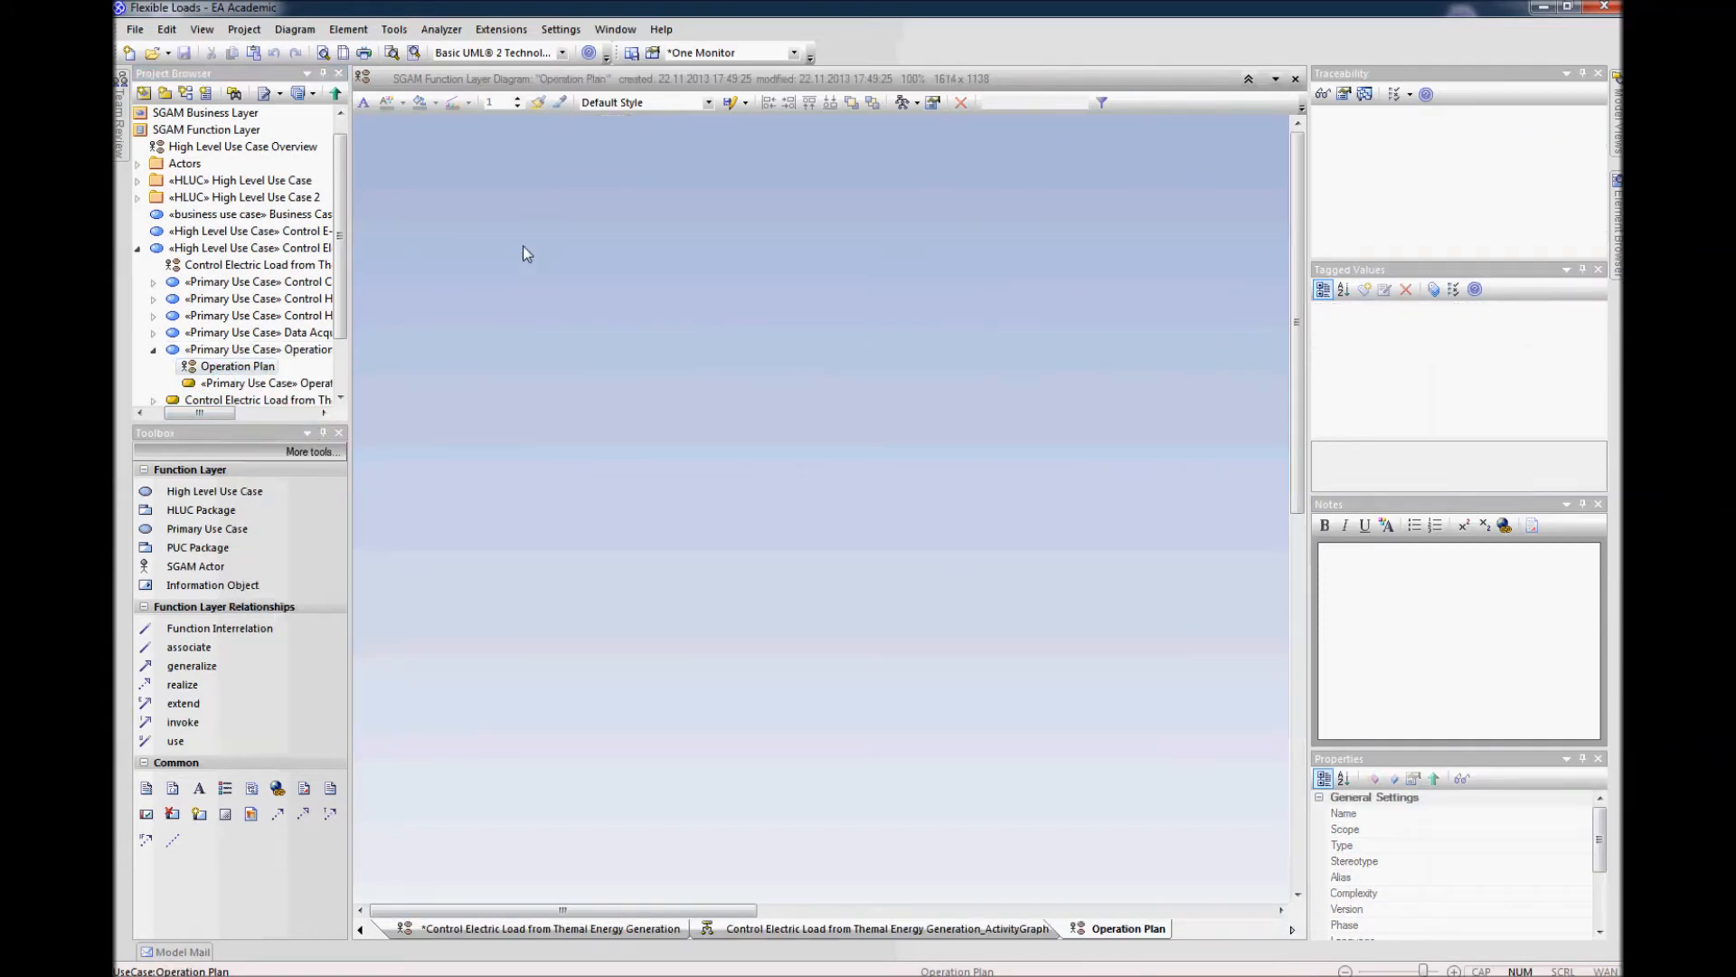
Step: Paste the Operation Plan use case into the empty diagram and move it near the upper left of the canvas
key("ctrl+v")
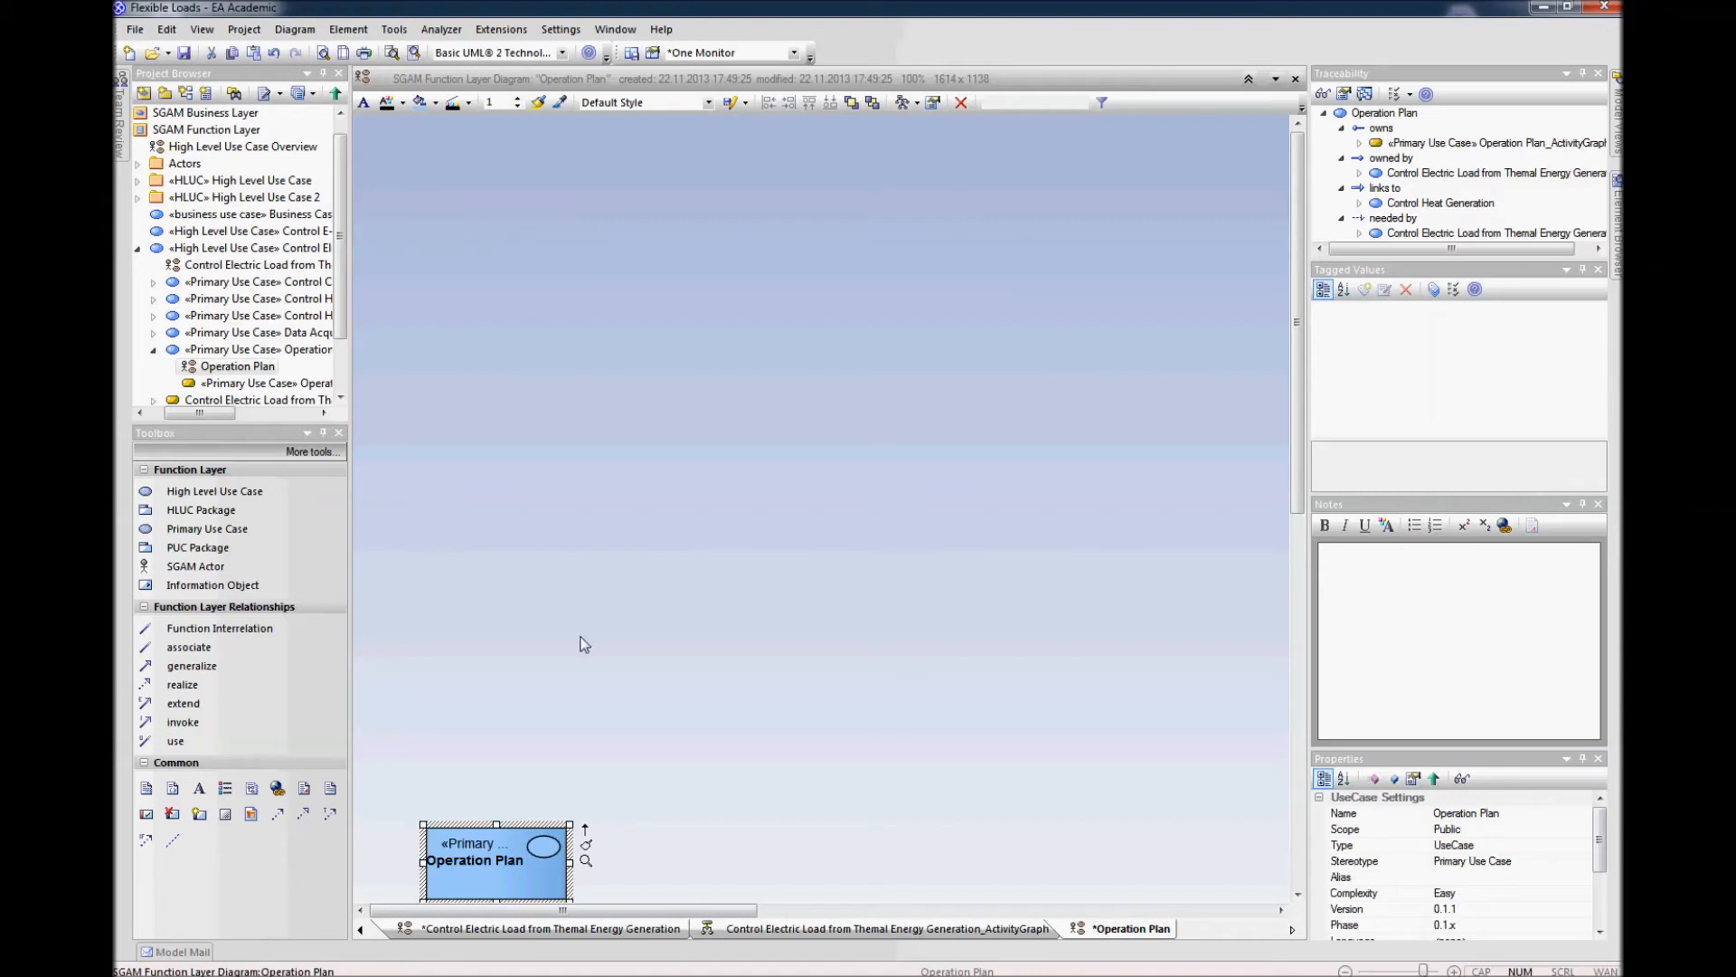
left_click(583, 644)
left_click_drag(507, 864, 523, 223)
left_click(551, 389)
scroll(571, 453, "down", 2)
left_click(505, 205)
left_click(1007, 551)
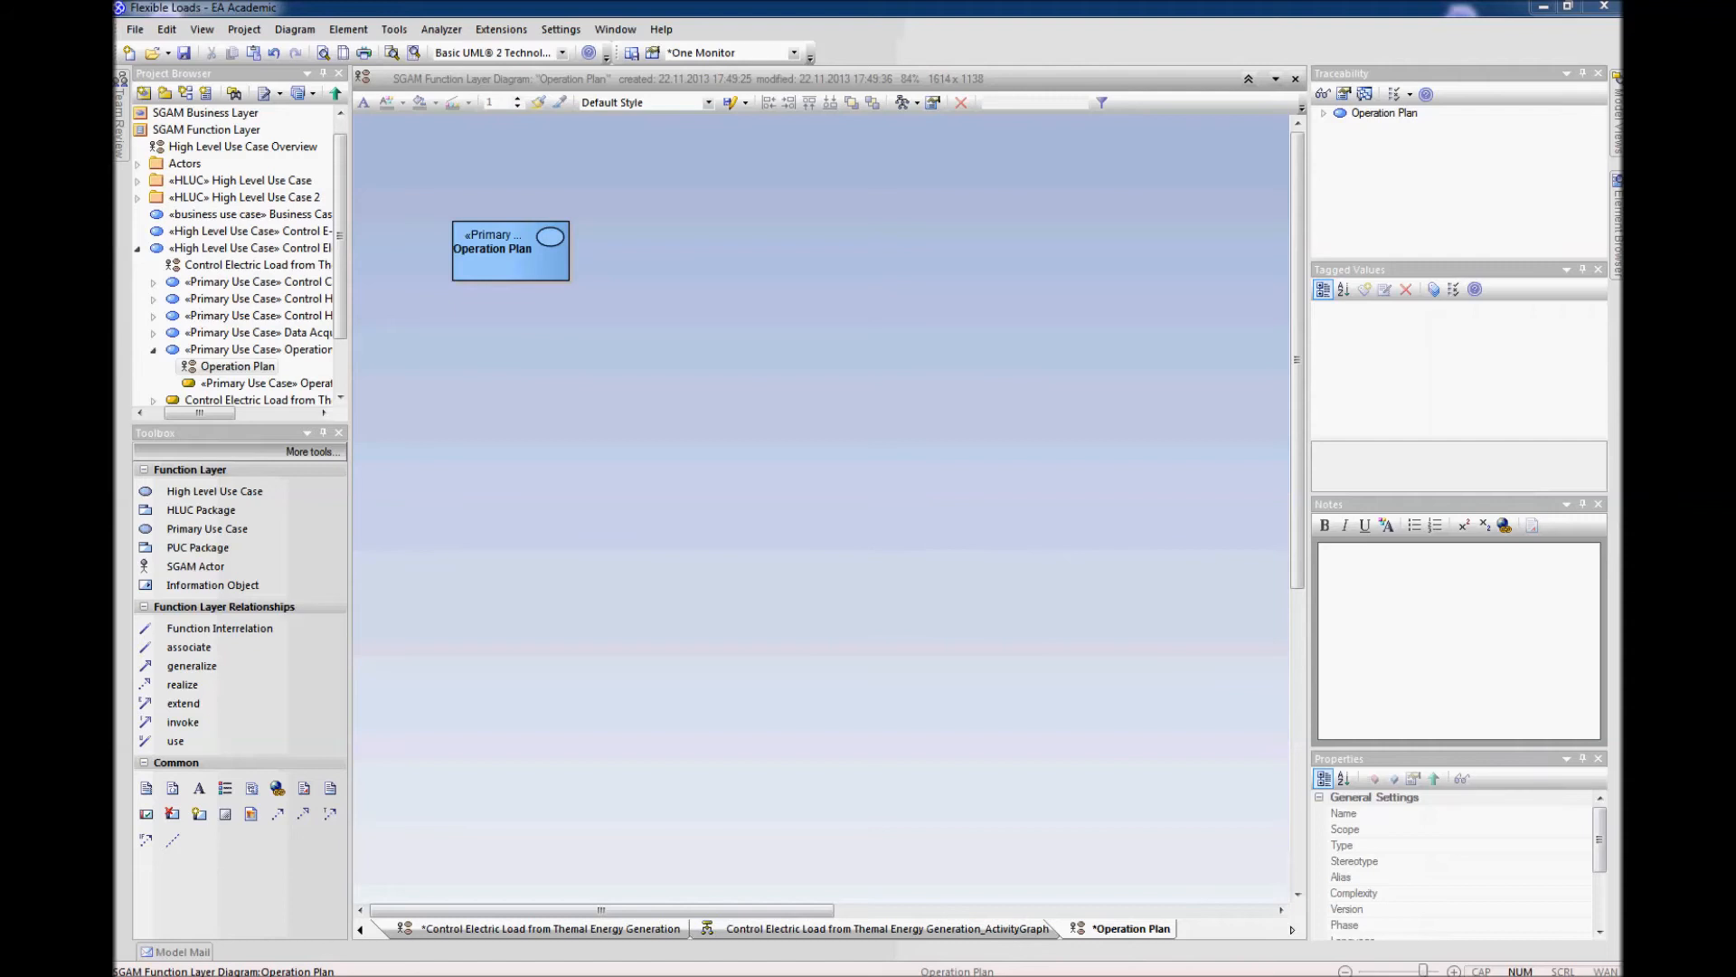
Step: Switch to Word, copy the five Operation Plan Use Case sentences below the heading in Use Cases.docx, and return to EA
left_click_drag(1623, 72, 956, 152)
left_click(1198, 544)
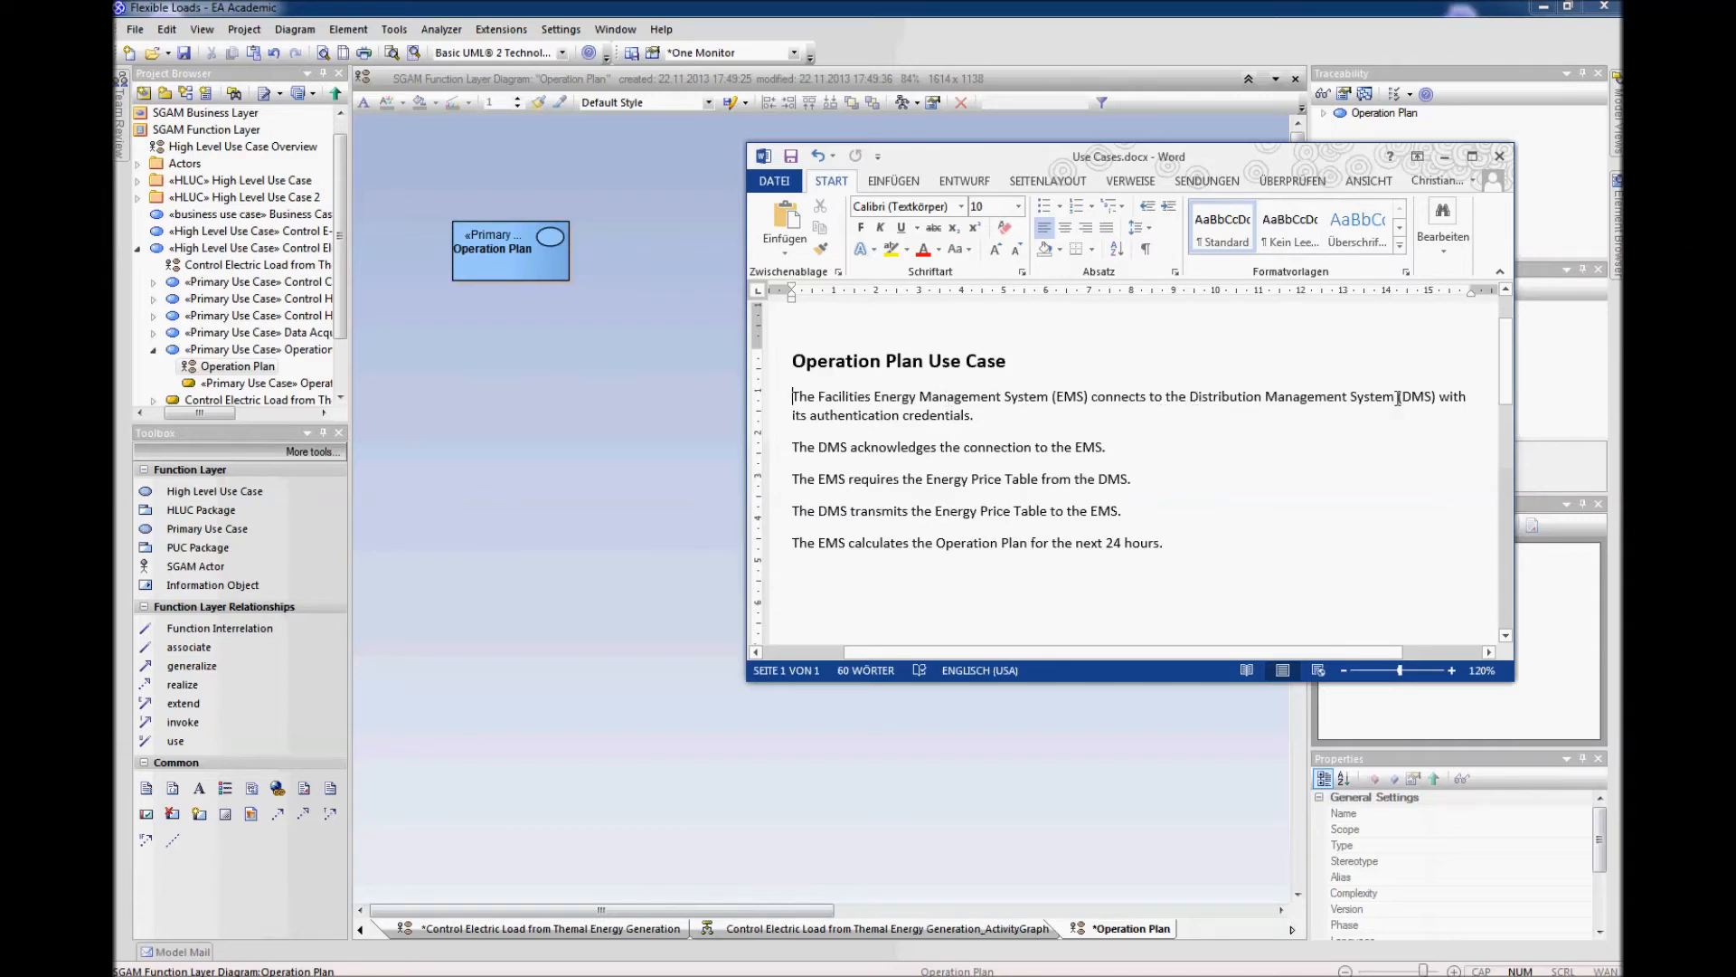
left_click(994, 414)
left_click_drag(1172, 543, 796, 402)
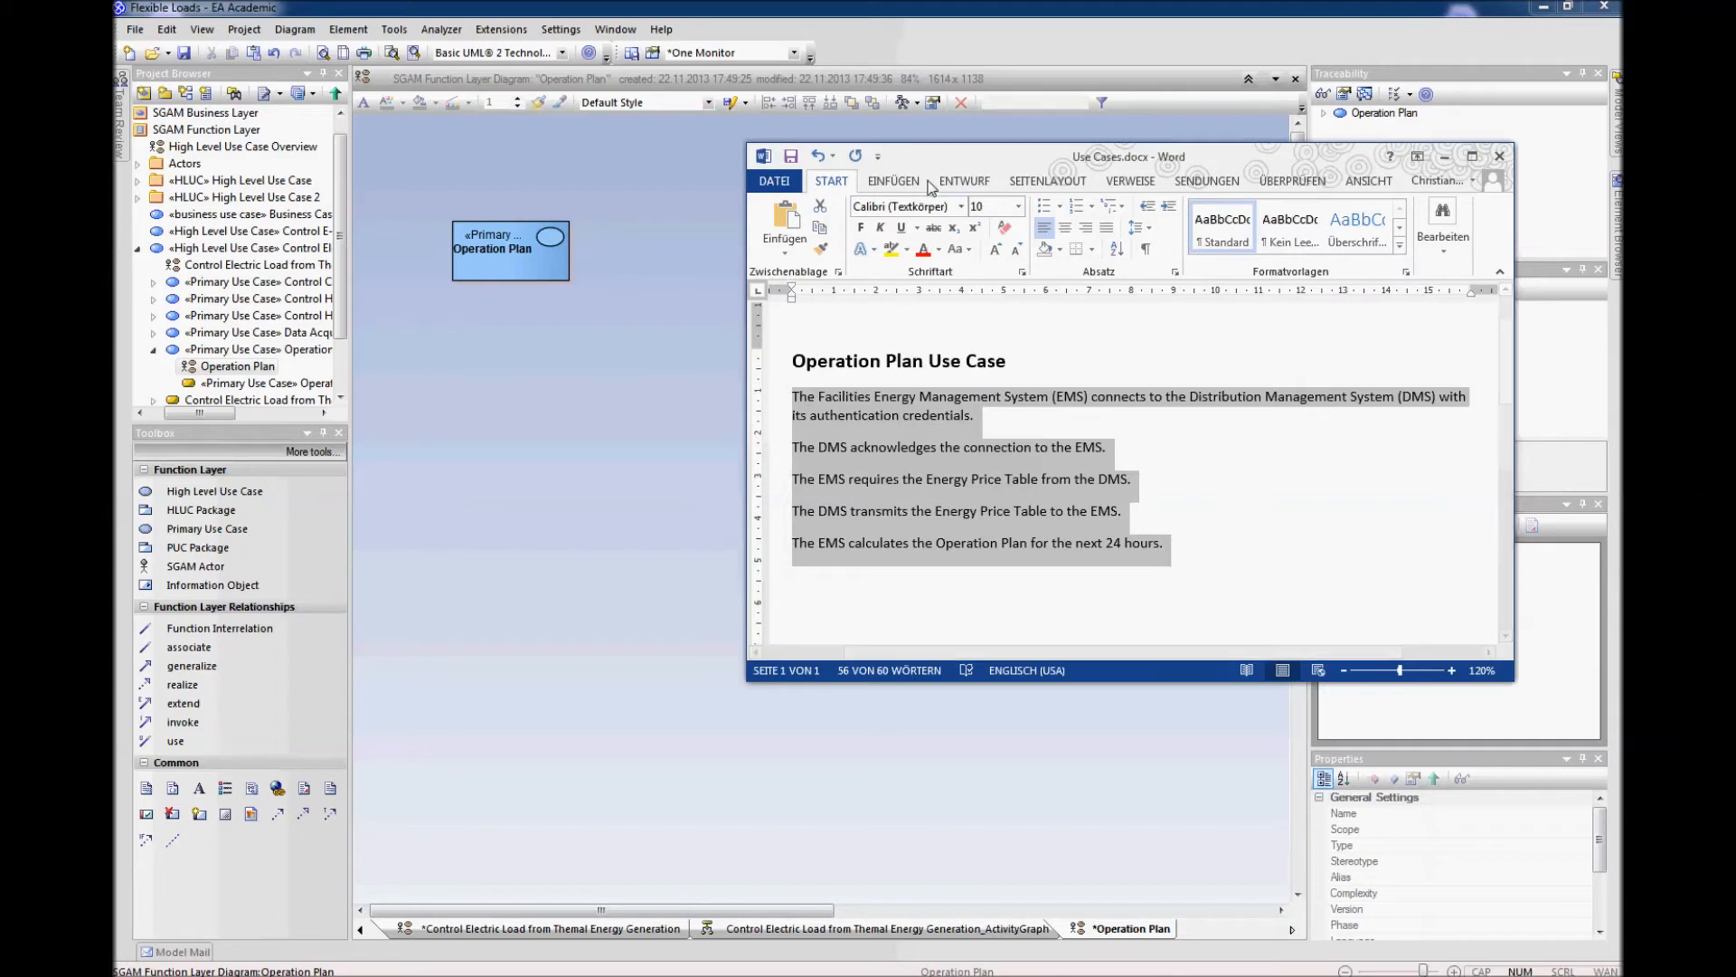
left_click(940, 8)
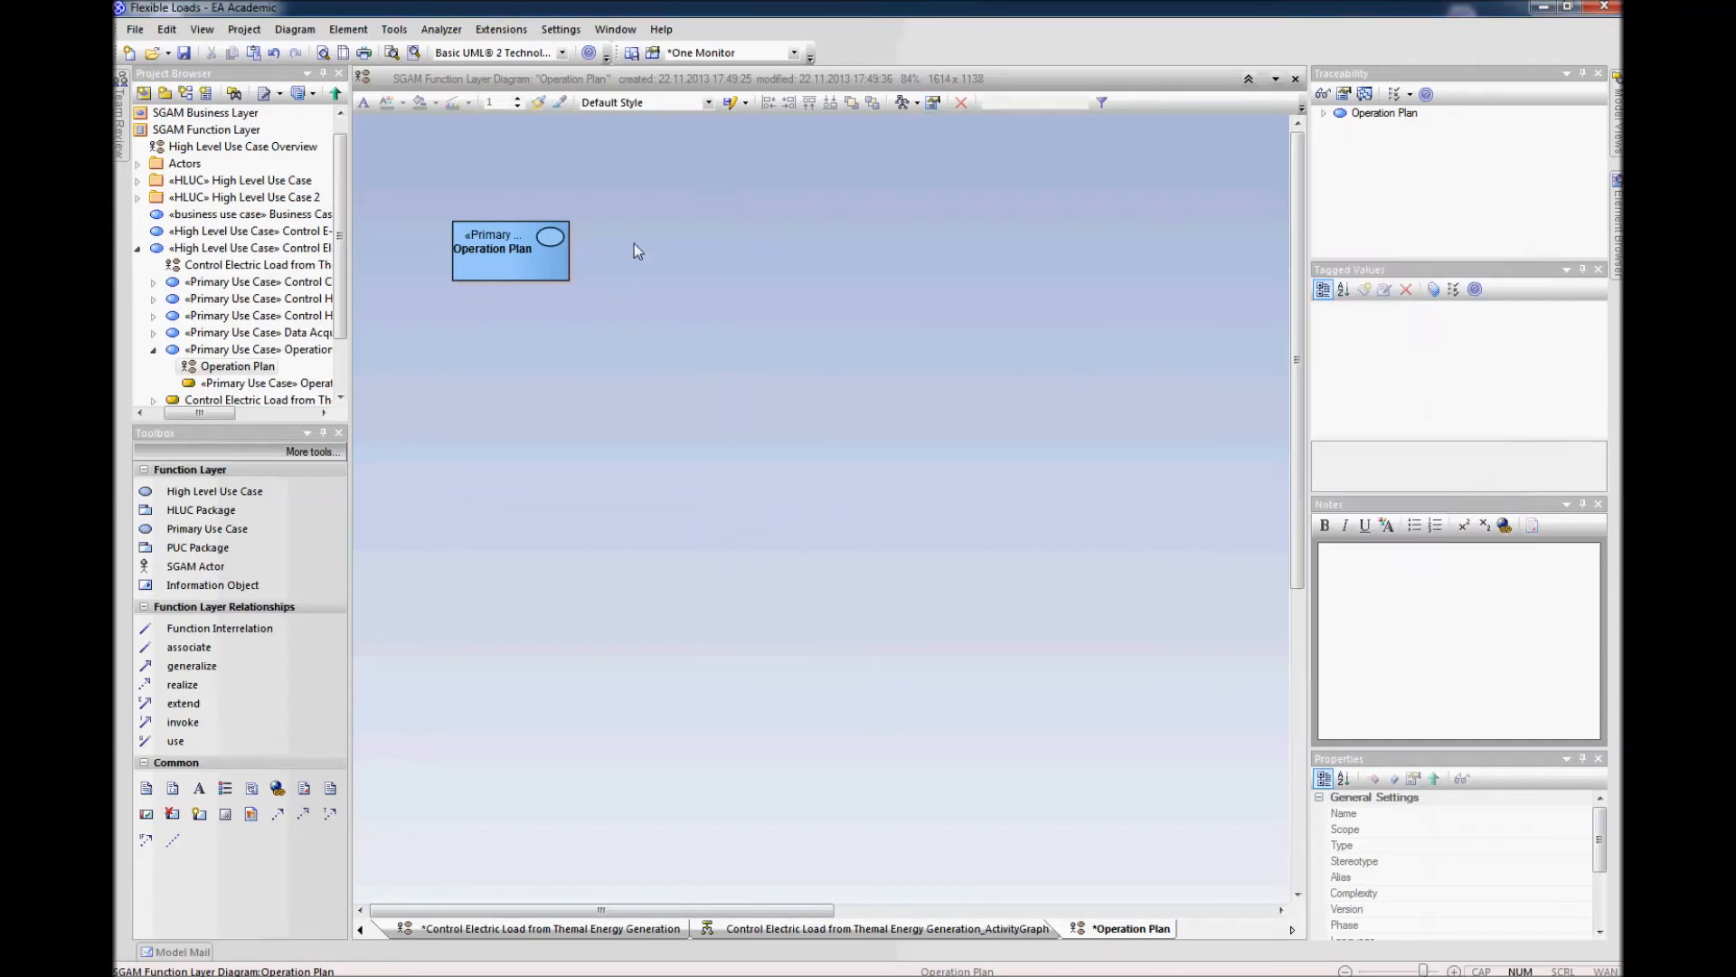
Step: Open the scenarios section of the Operation Plan use case's properties
left_click(547, 272)
right_click(548, 272)
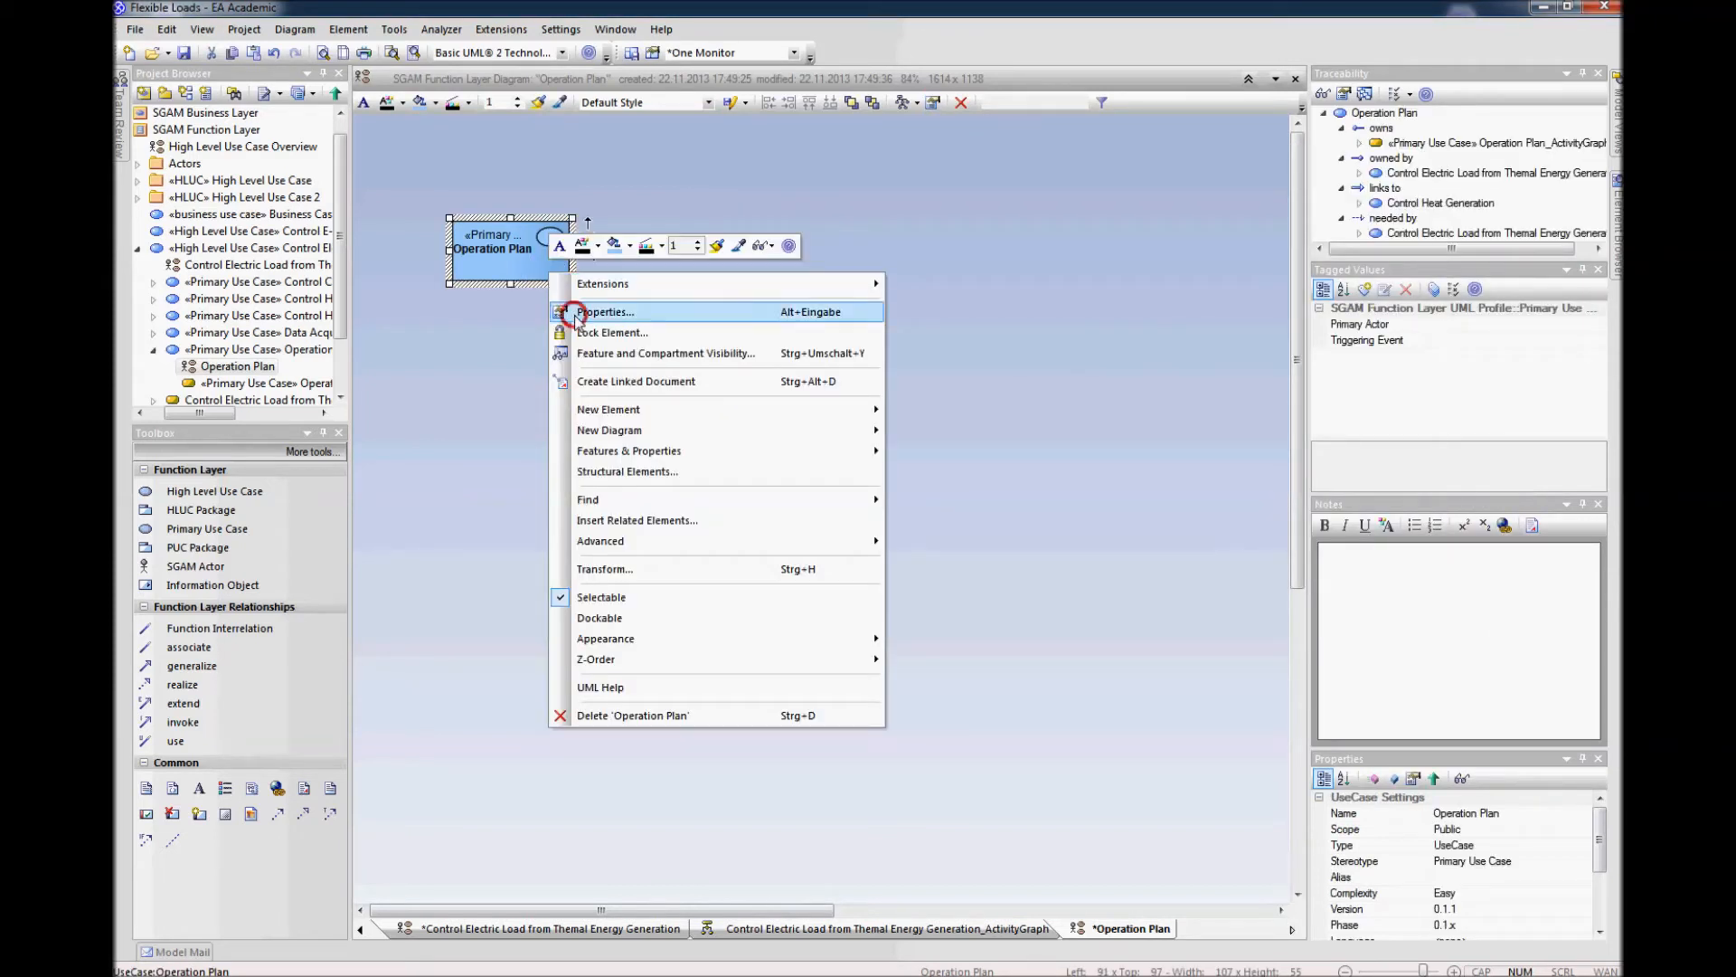
left_click(575, 312)
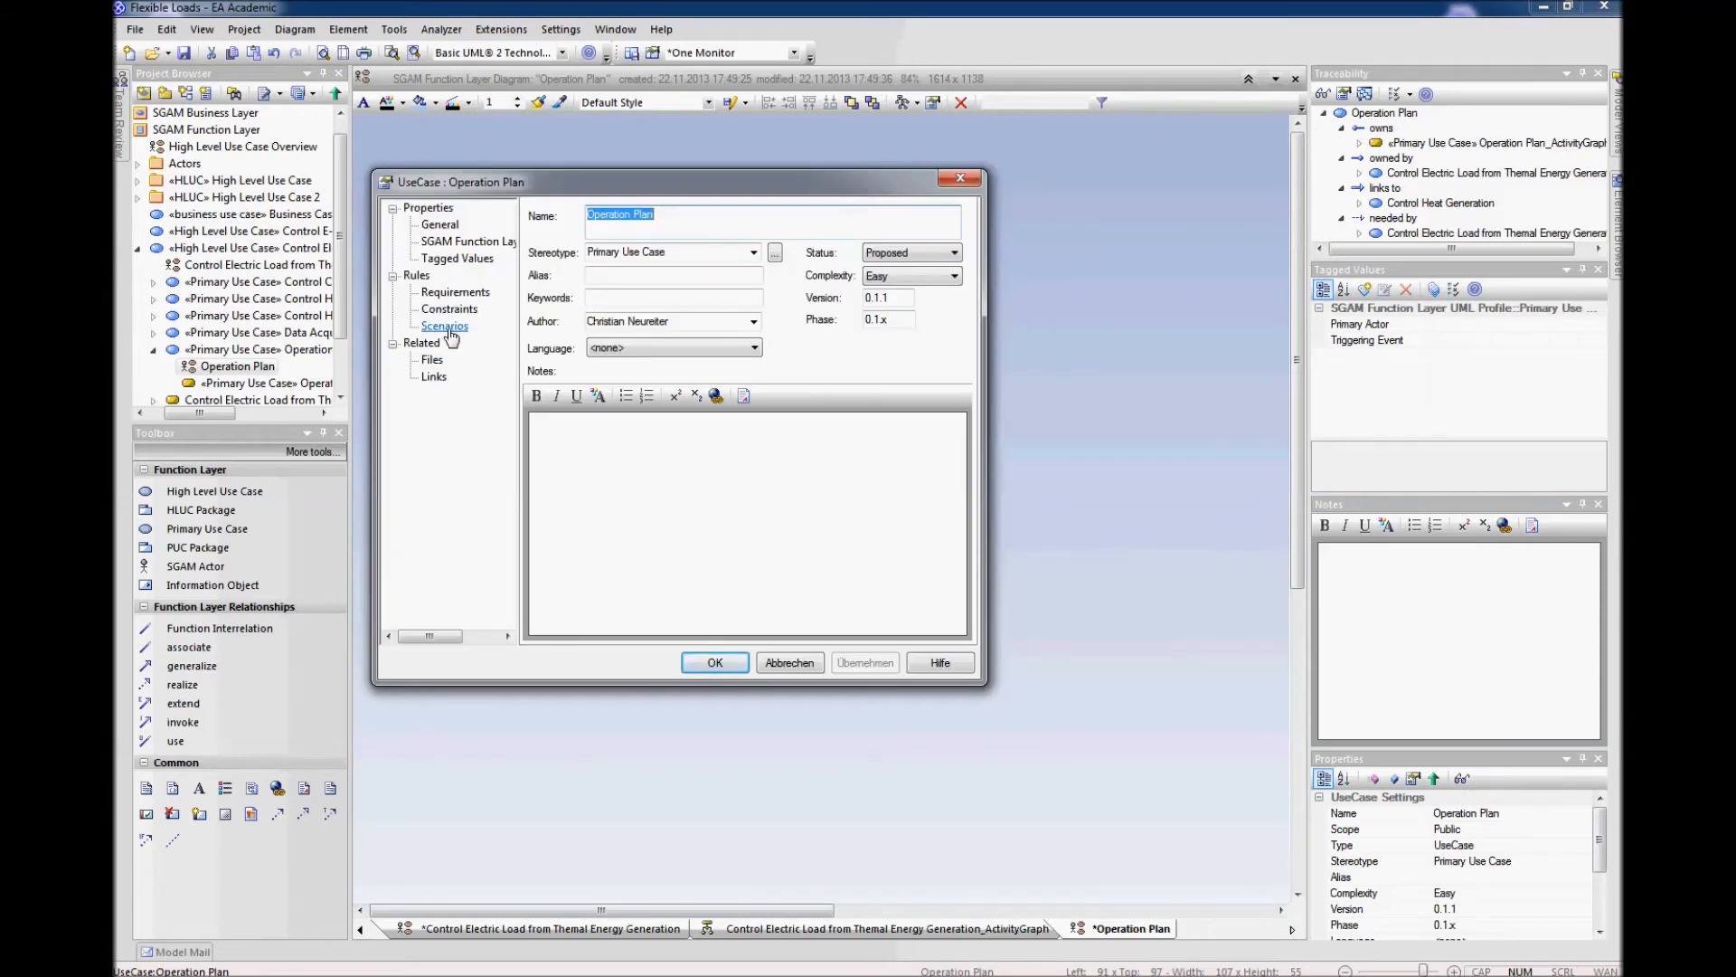
left_click(449, 331)
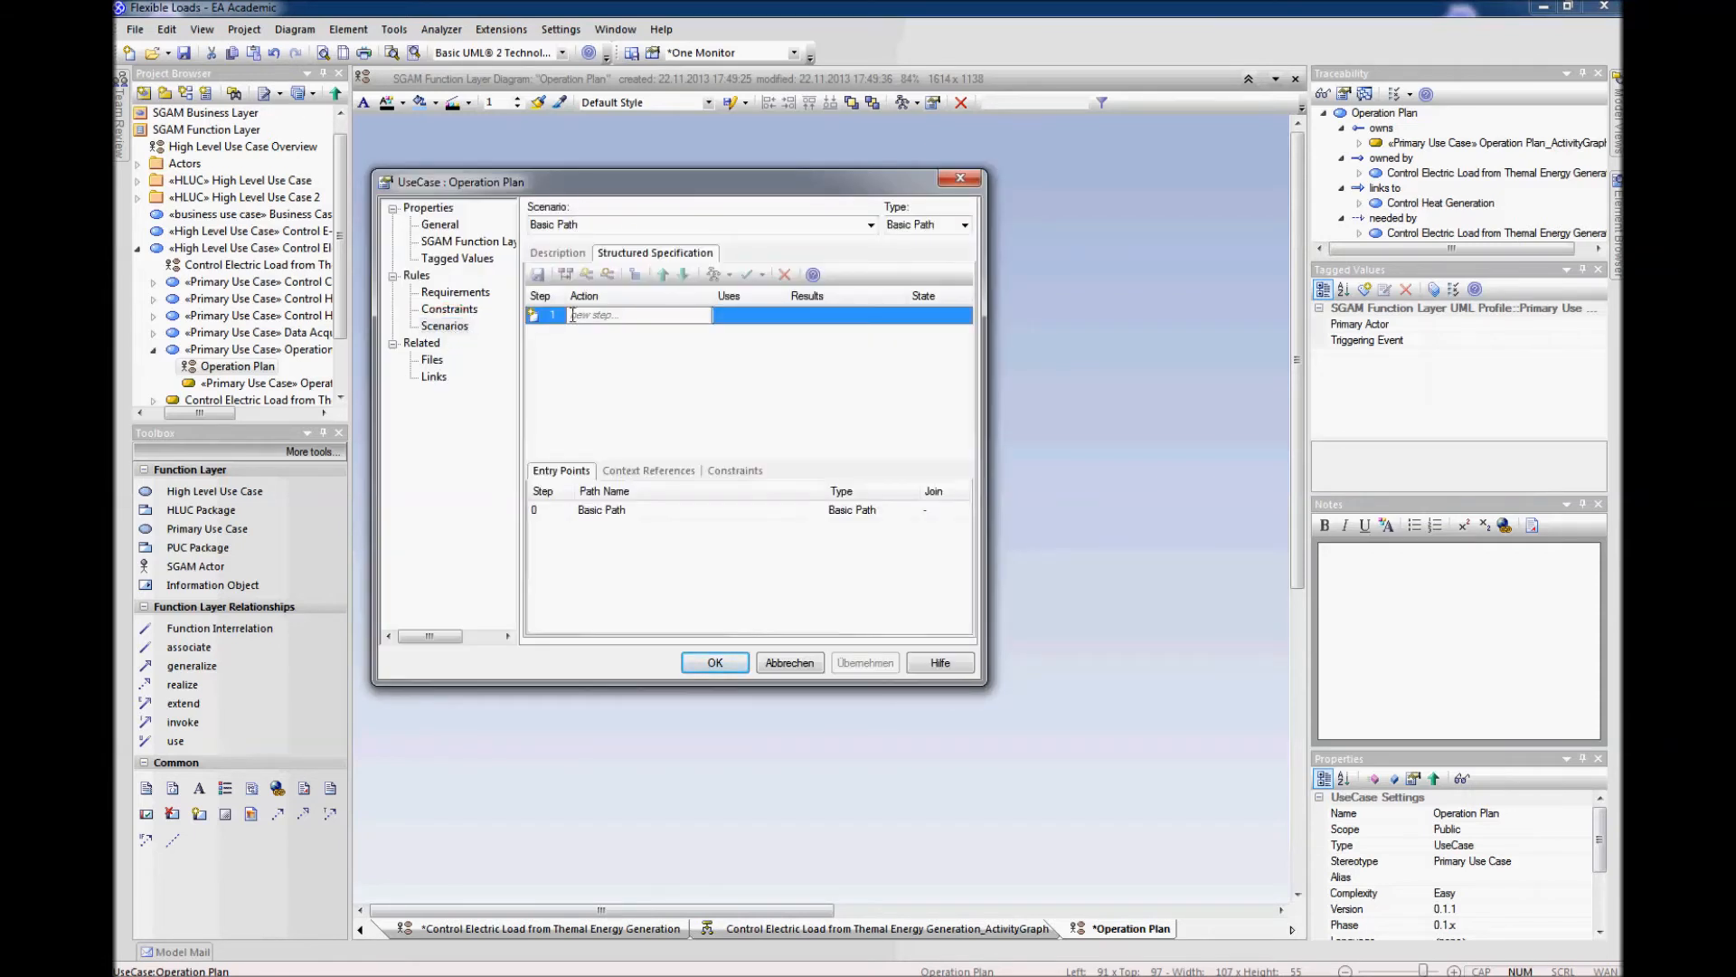
left_click(603, 315)
right_click(603, 316)
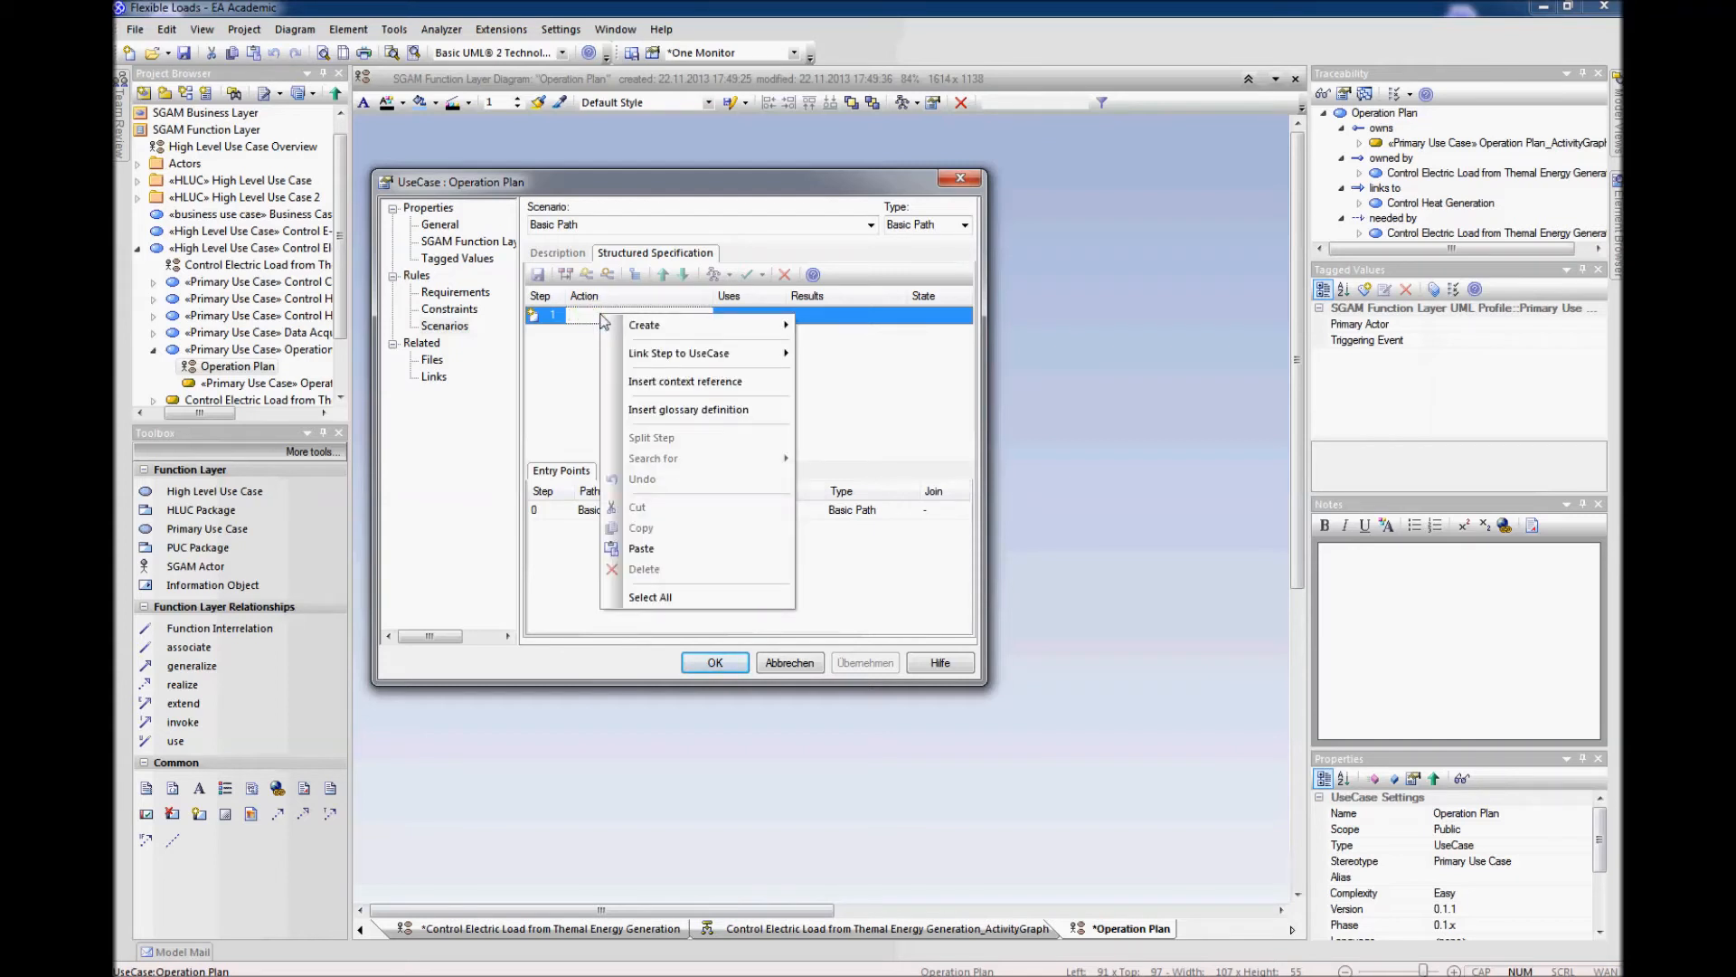
mouse_move(662, 332)
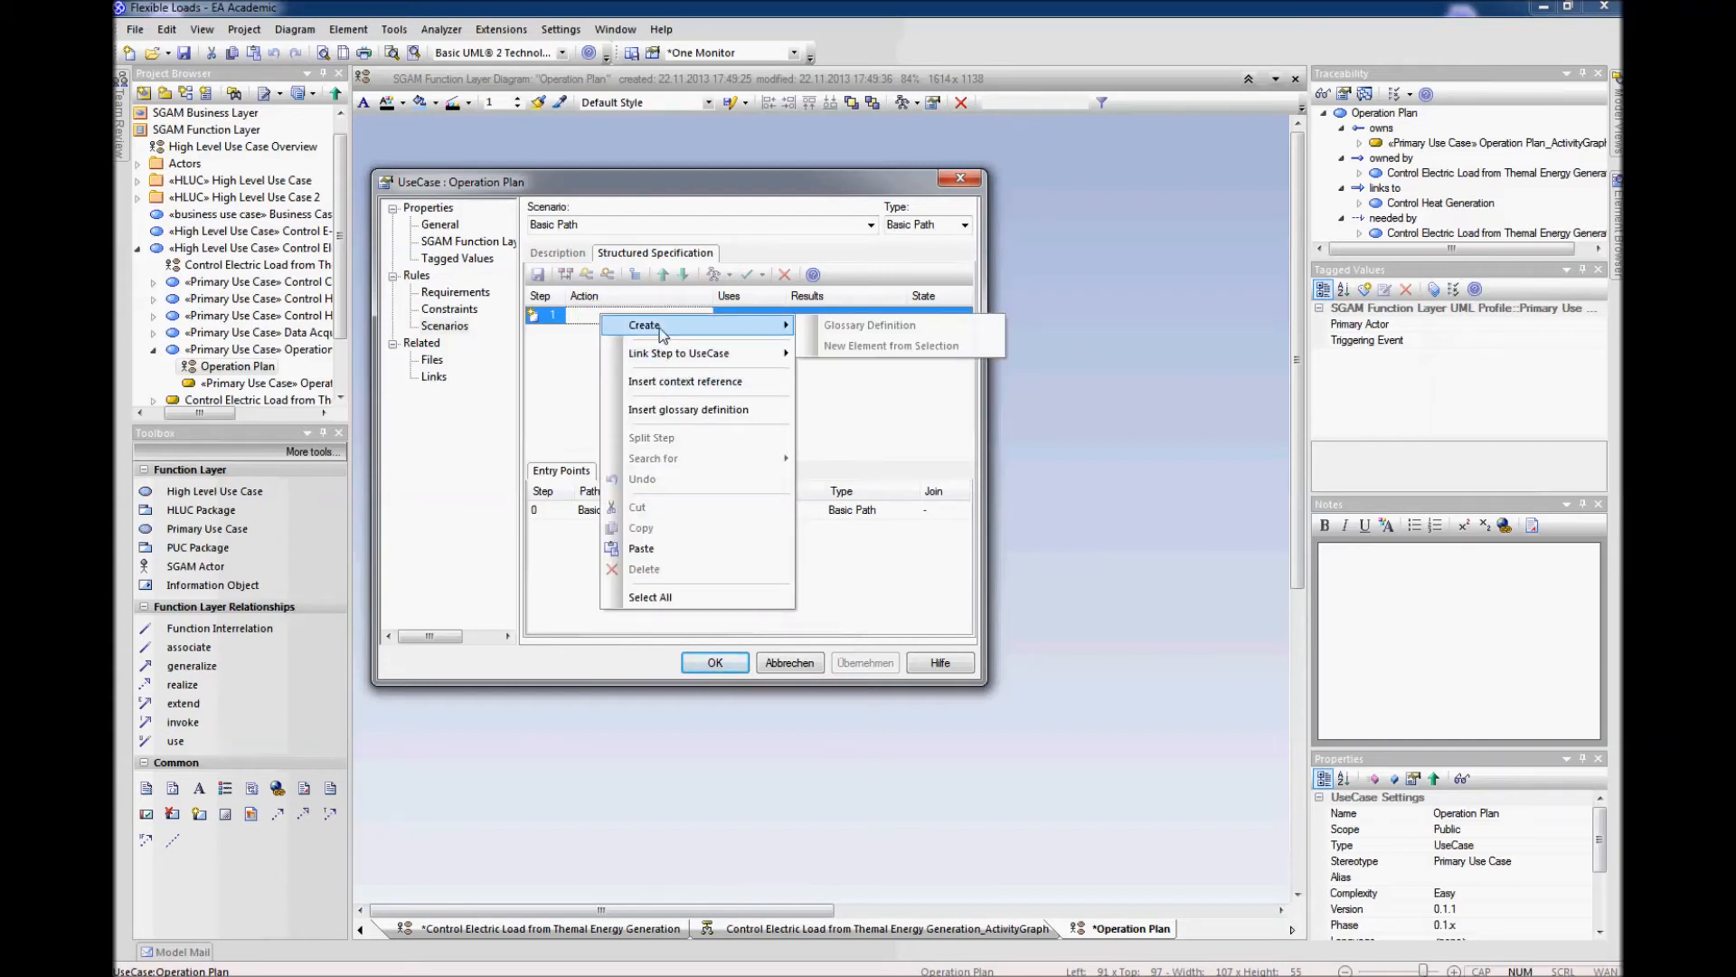
left_click(563, 342)
Step: Create the Basic Path's structured steps from the copied text, New Line Delimited, enlarge the dialog, and accept the scenario
right_click(597, 318)
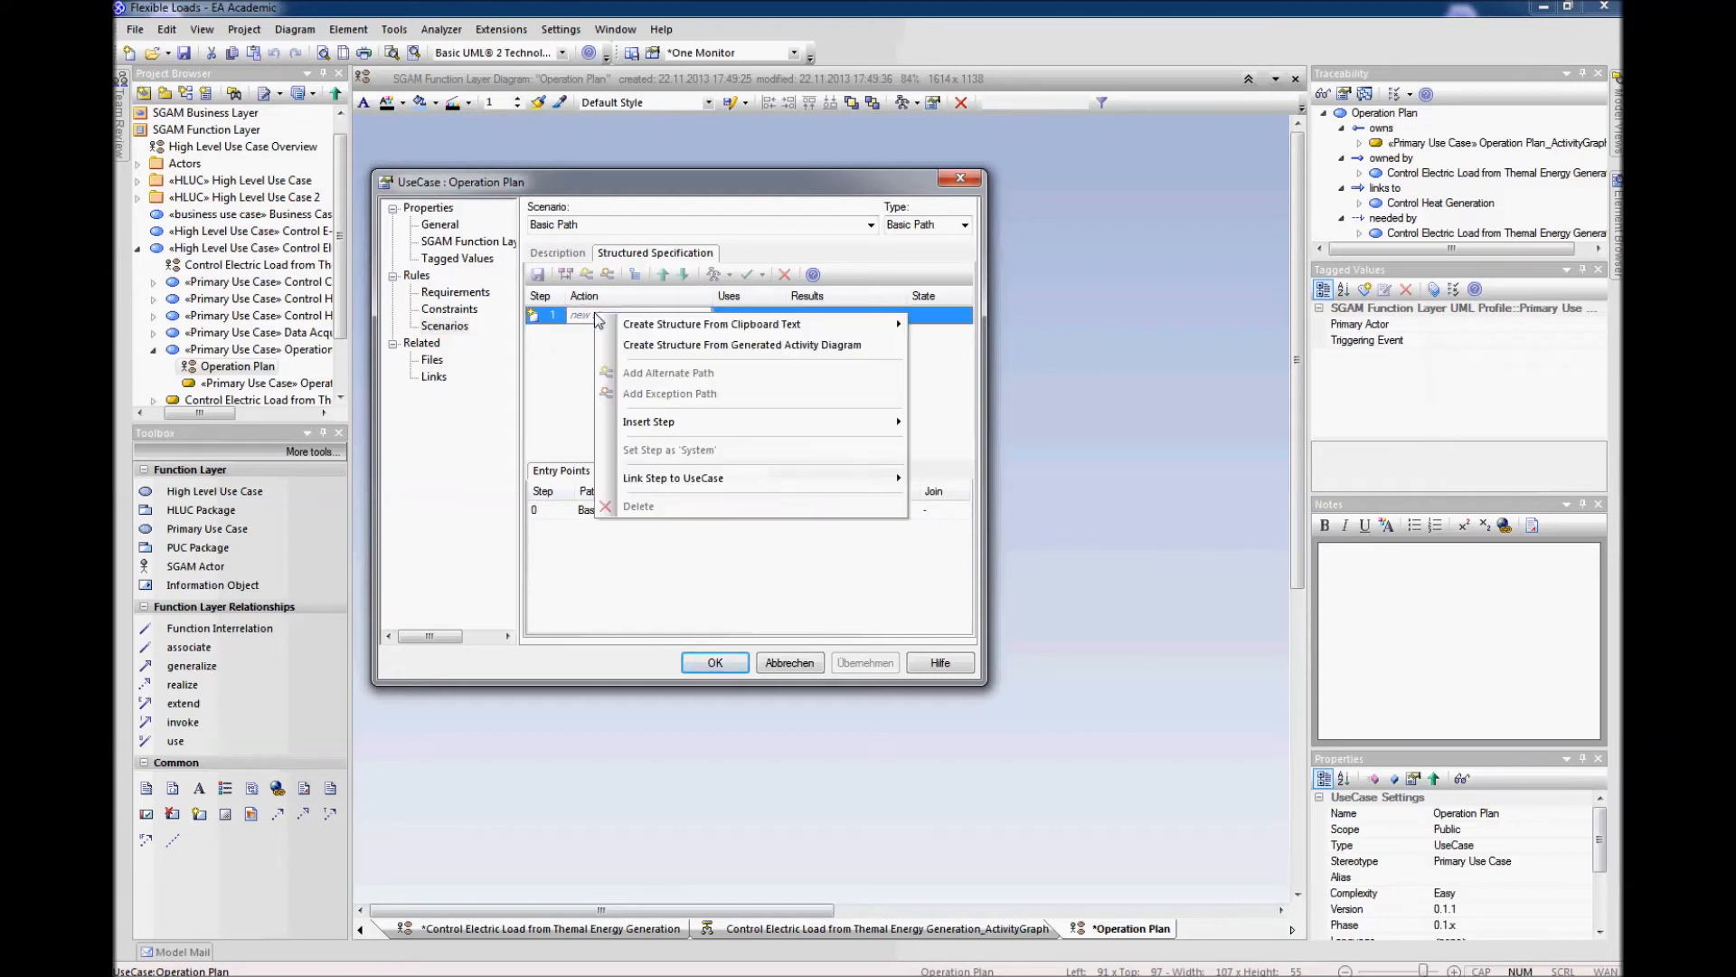
mouse_move(618, 328)
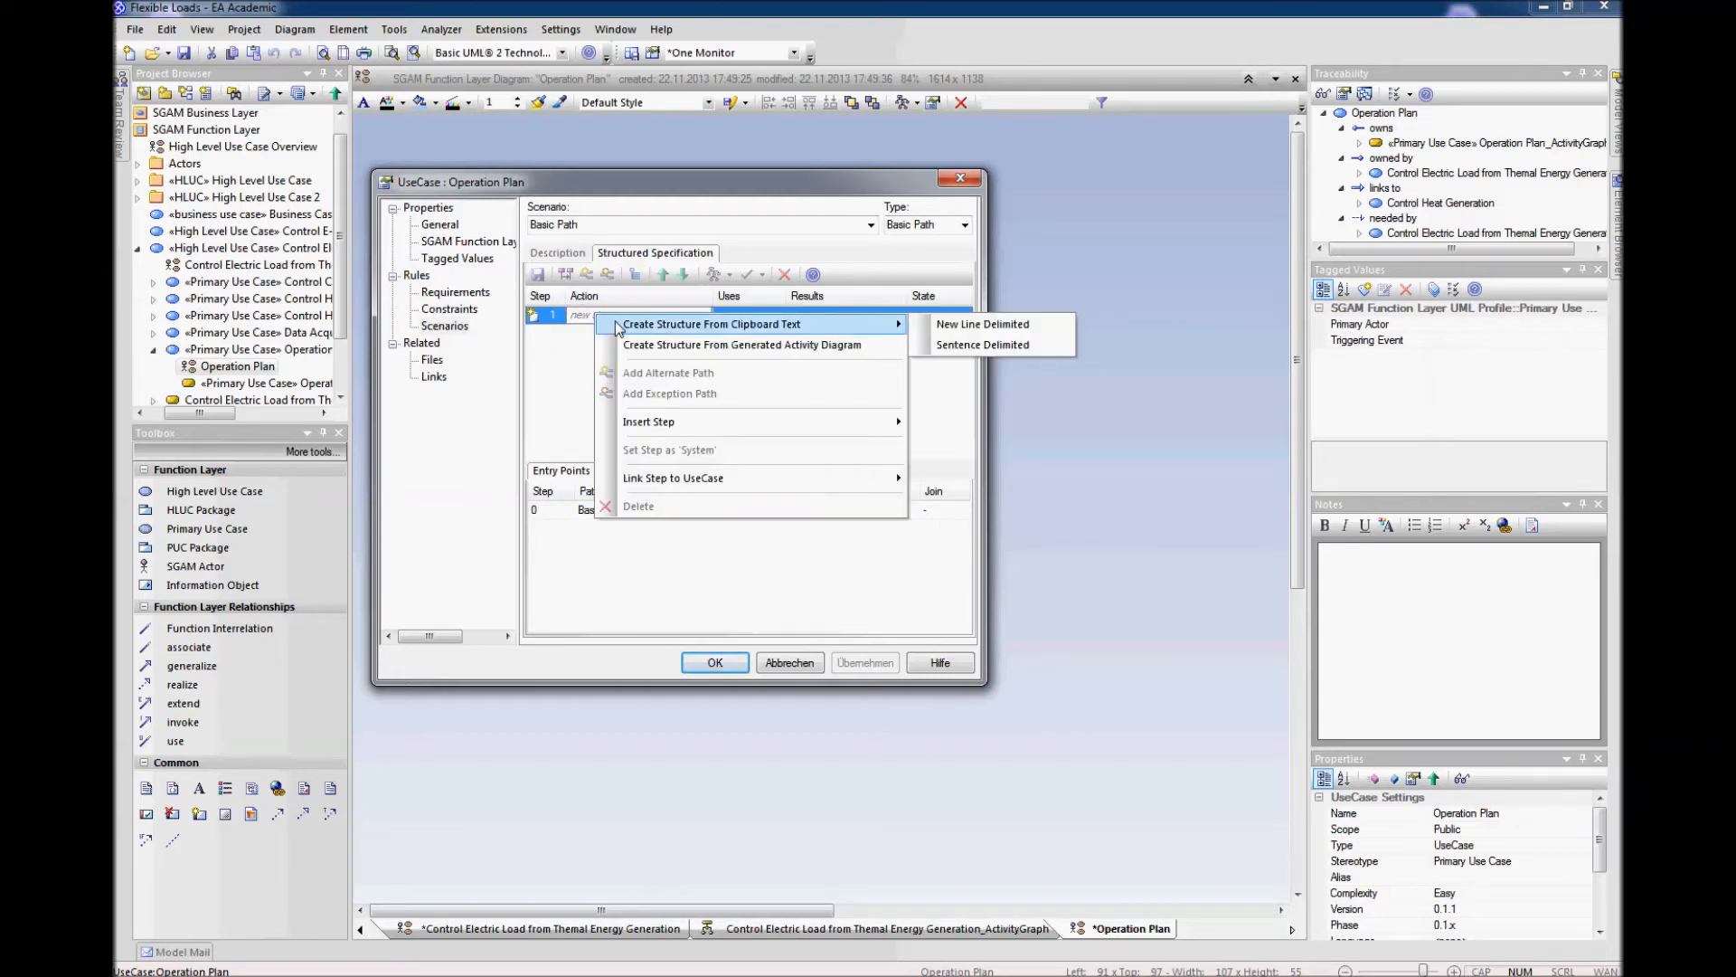
left_click(943, 324)
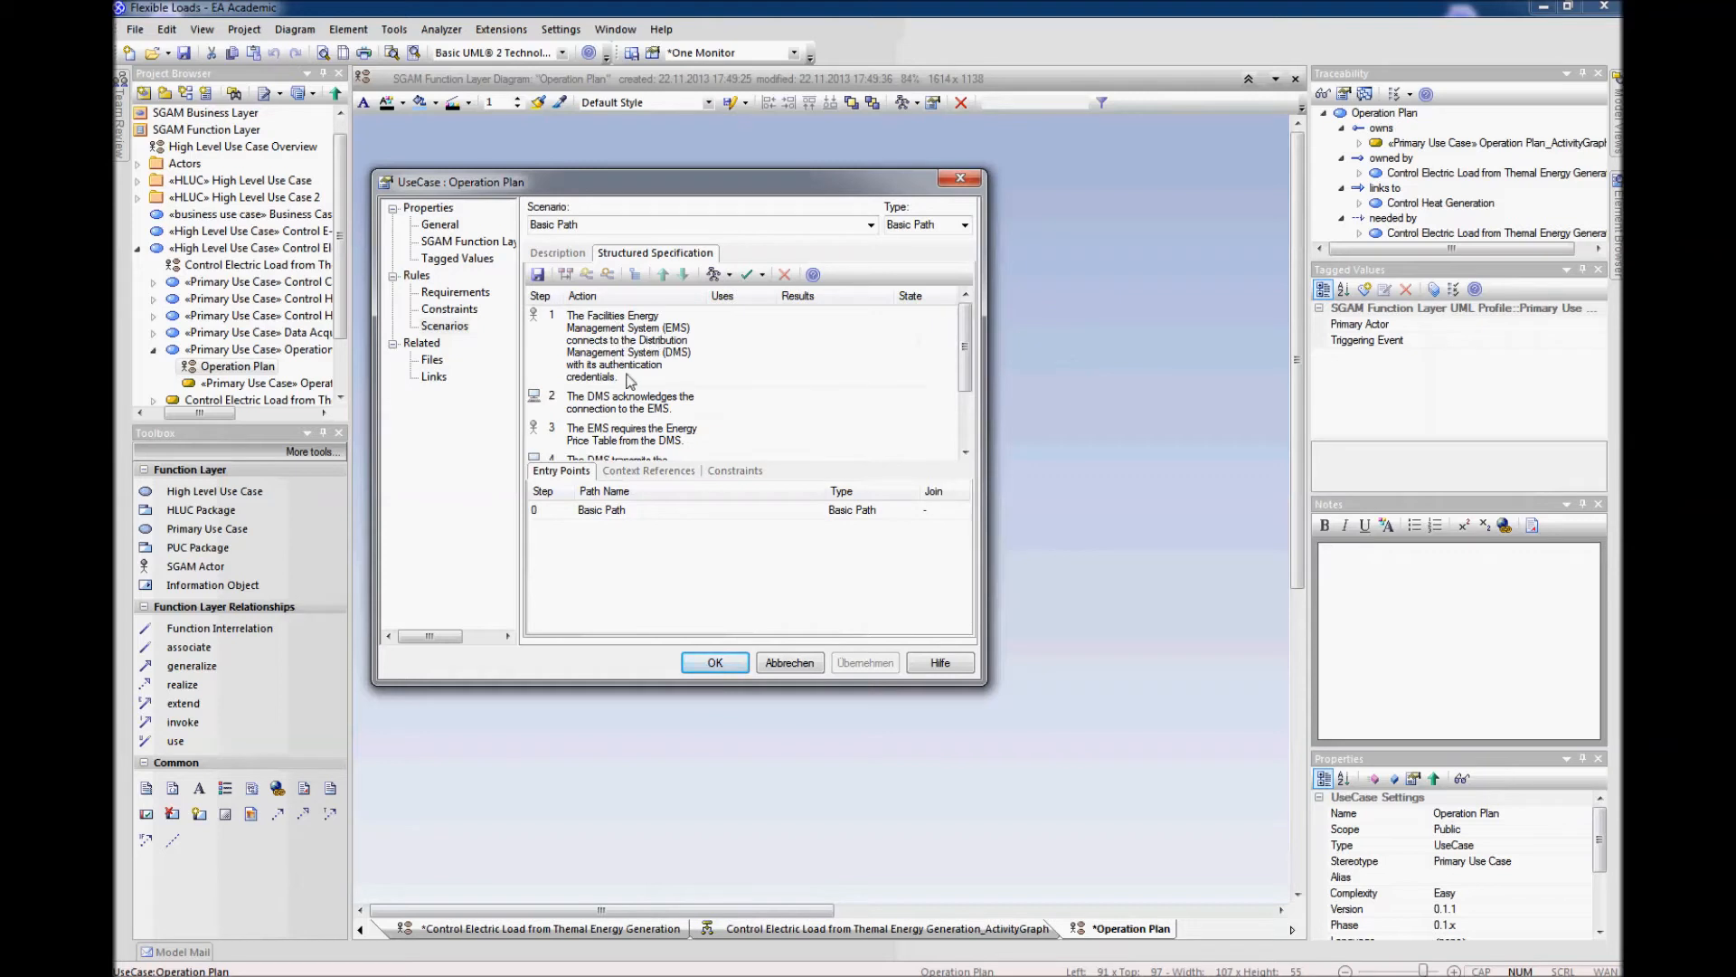
mouse_move(964, 347)
left_mouse_down()
mouse_move(967, 407)
mouse_move(964, 330)
left_mouse_up()
left_click_drag(986, 667, 1114, 743)
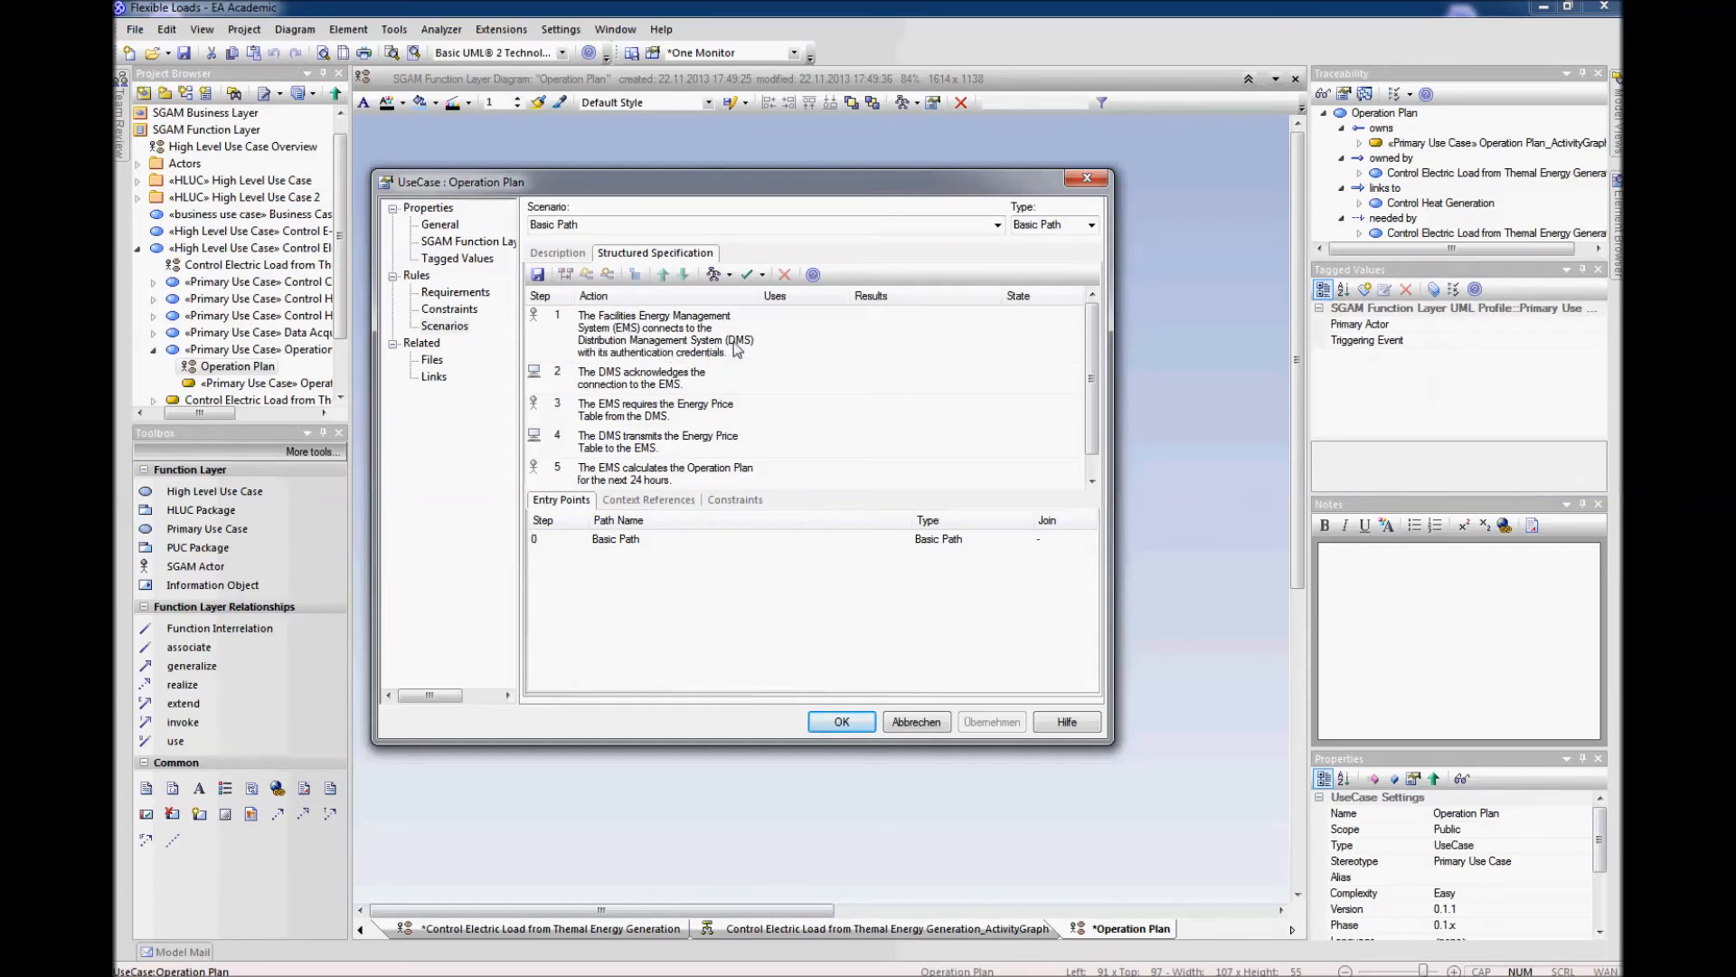
left_click(855, 721)
left_click(850, 630)
Step: Move Operation Plan to the right, add an SGAM Actor named EMS on its left, and link the actor to it
left_click_drag(525, 264, 636, 270)
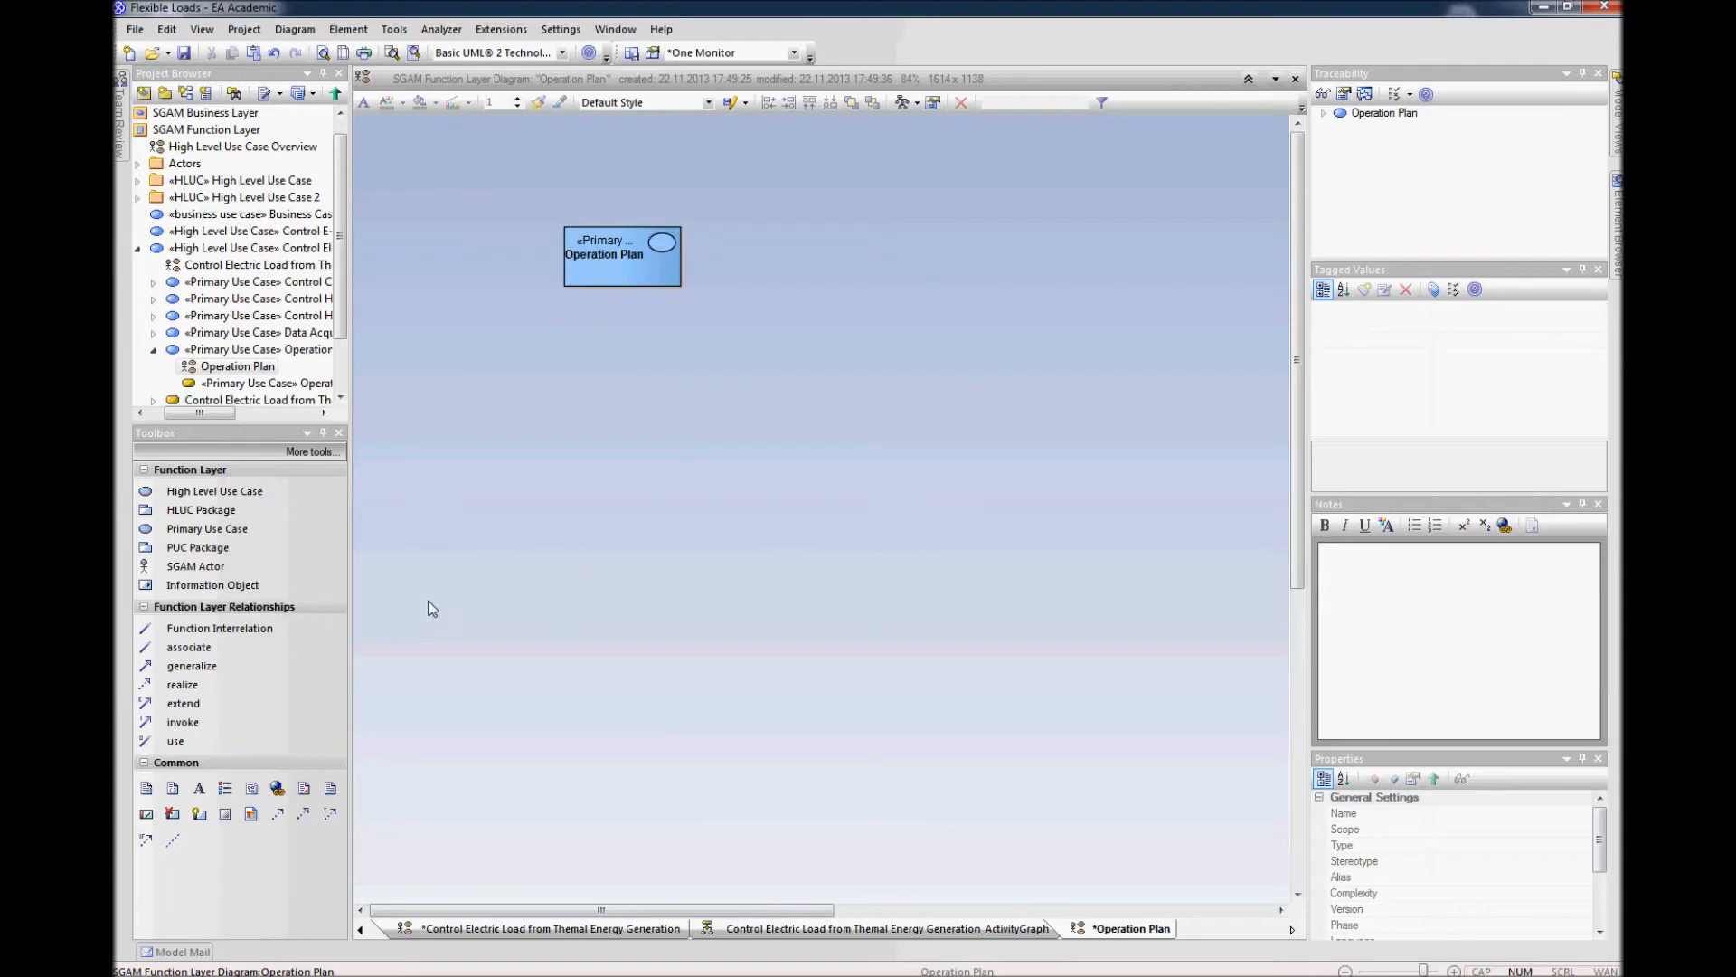
left_click(204, 567)
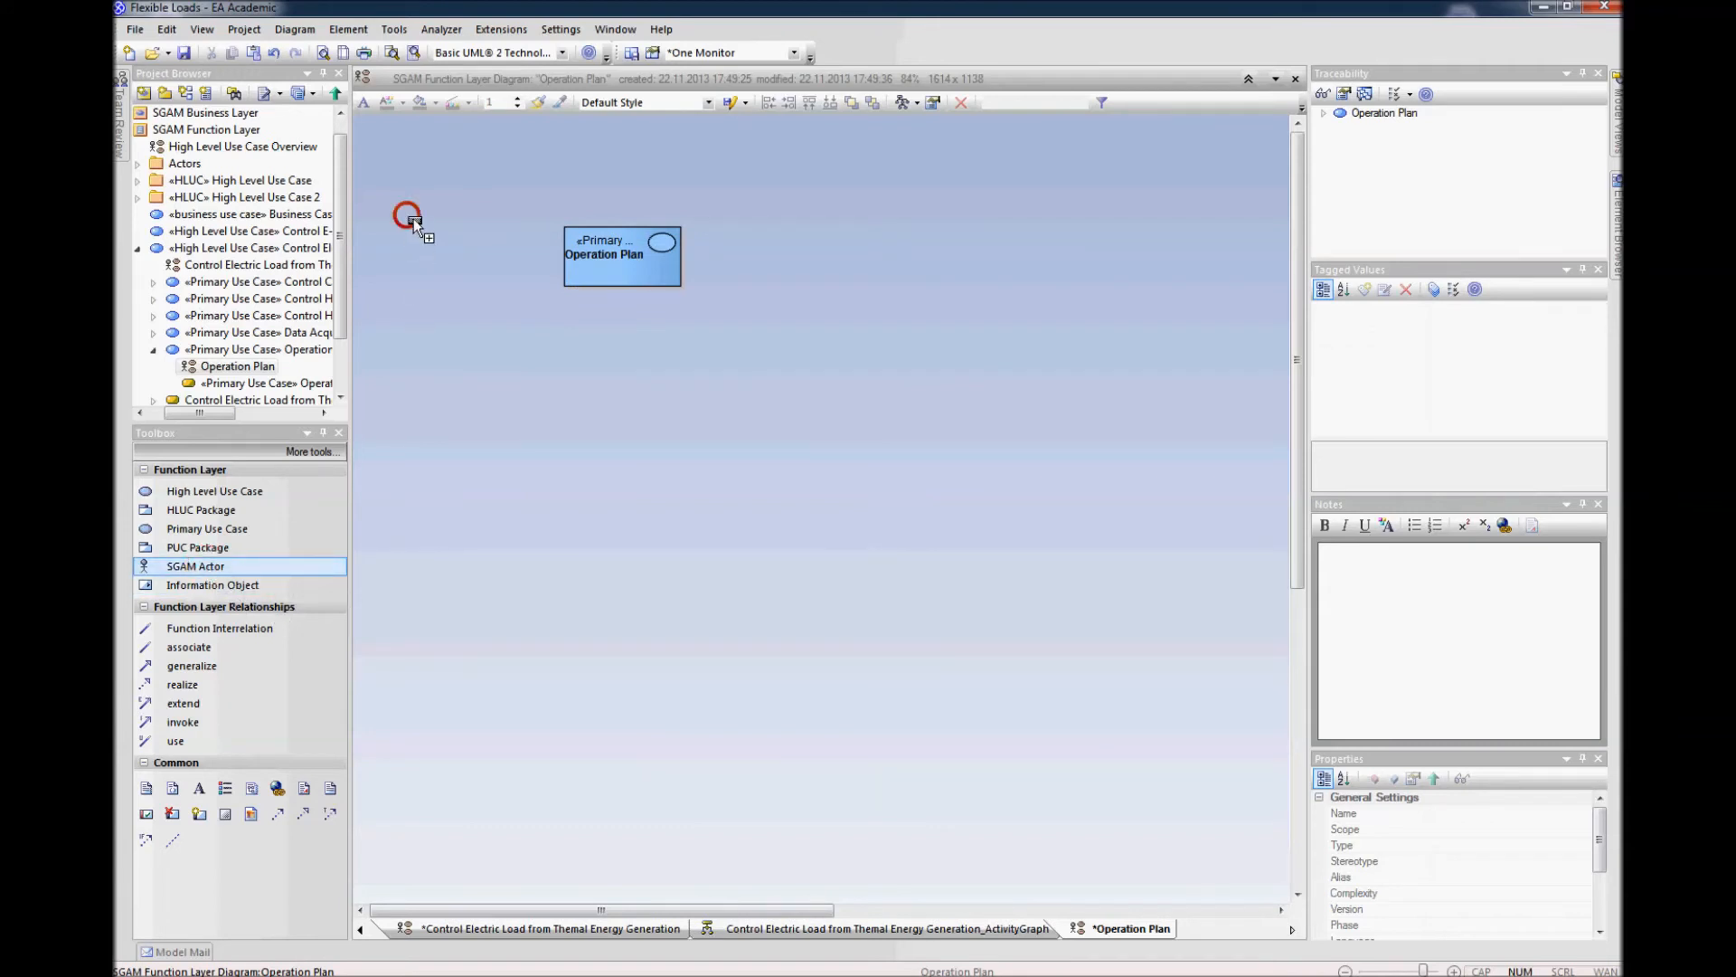
left_click(414, 224)
type("EMS")
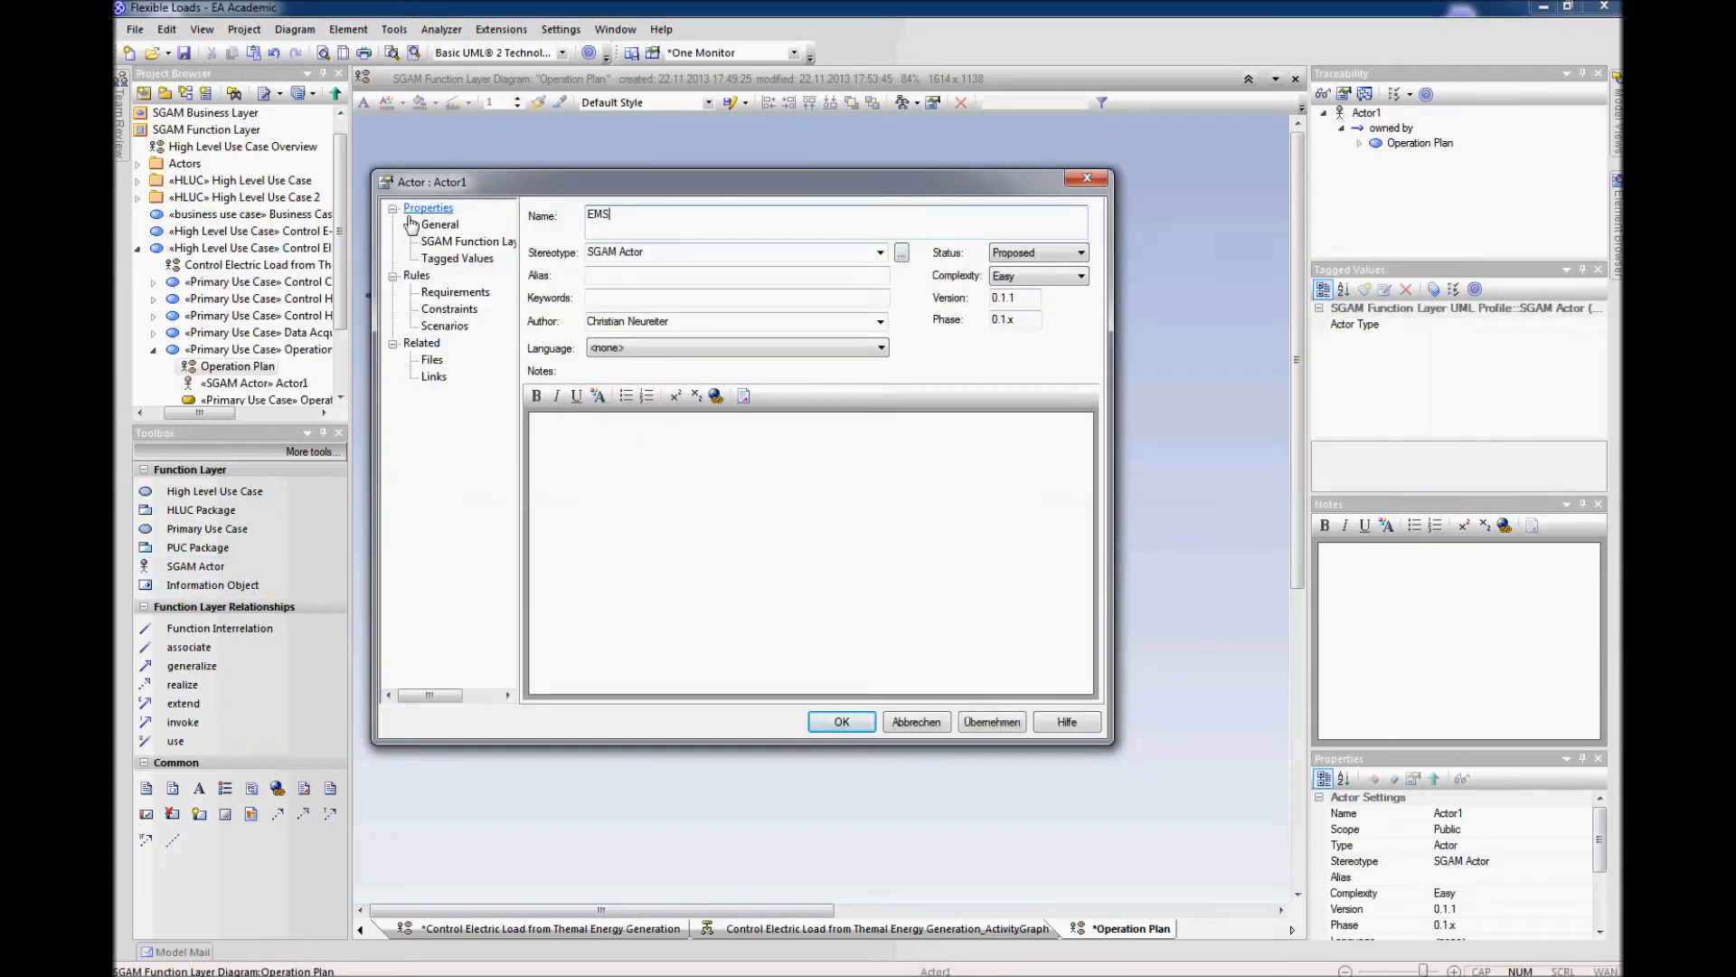
key("Return")
left_click_drag(409, 224, 596, 249)
left_click(639, 279)
left_click_drag(407, 237, 453, 243)
Step: Add an SGAM Actor named DMS on the right of Operation Plan and link it to the use case
left_click(795, 259)
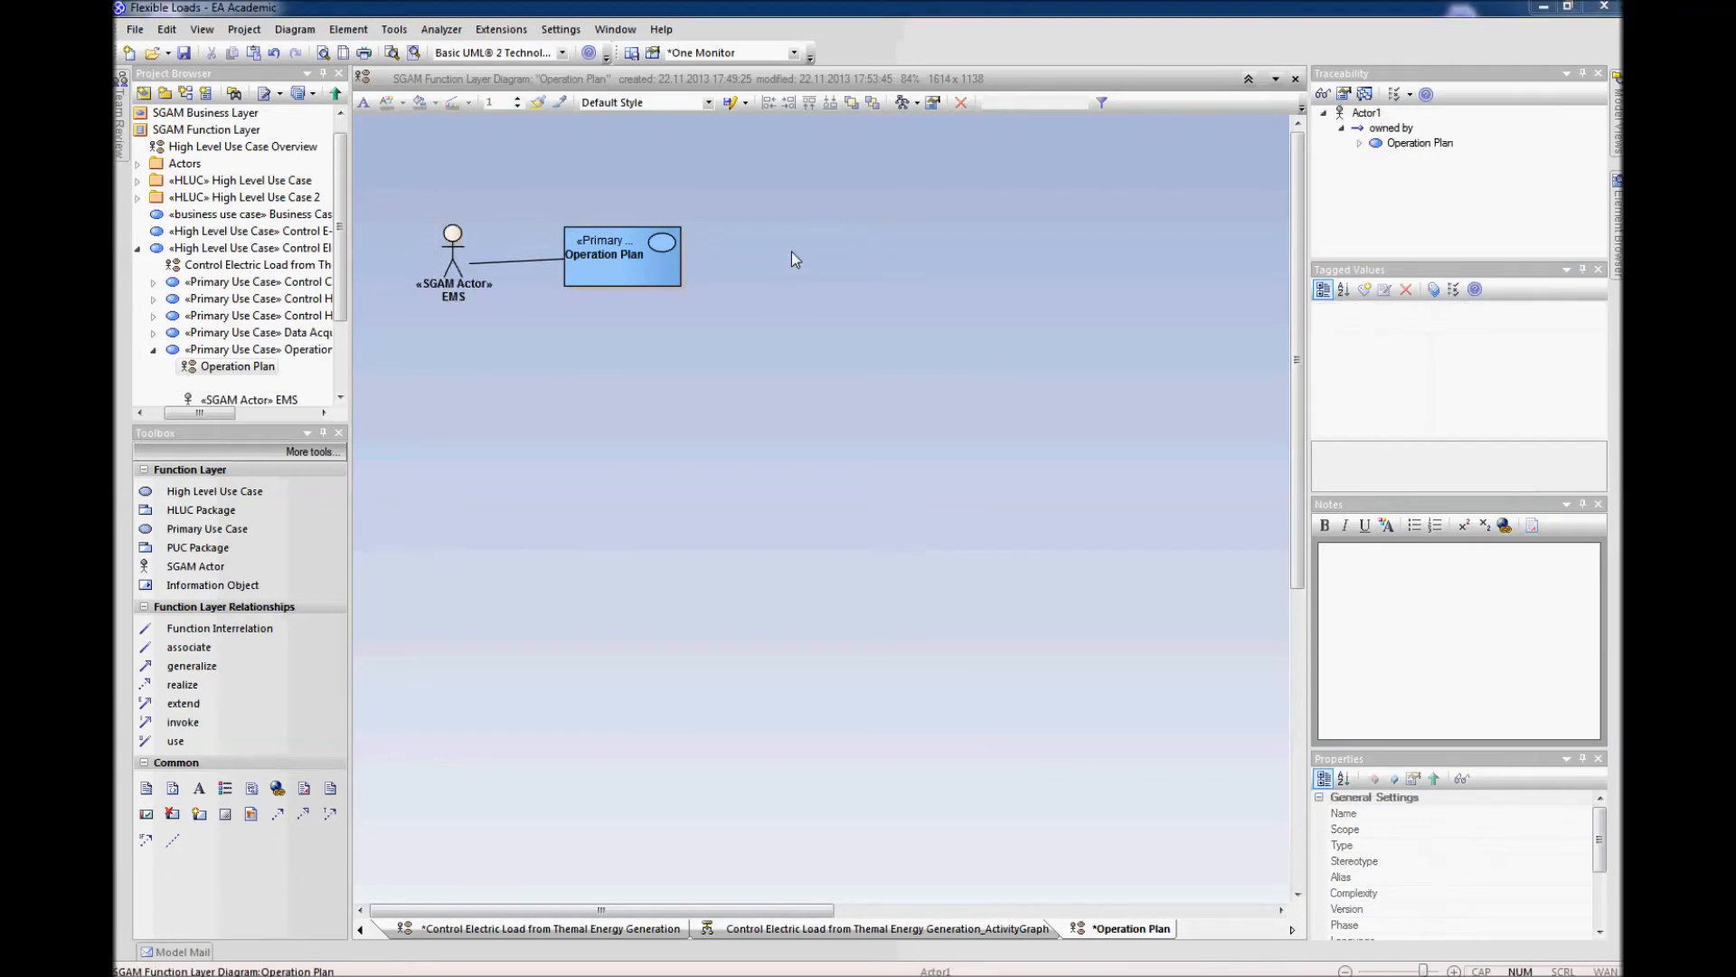
type("DMS")
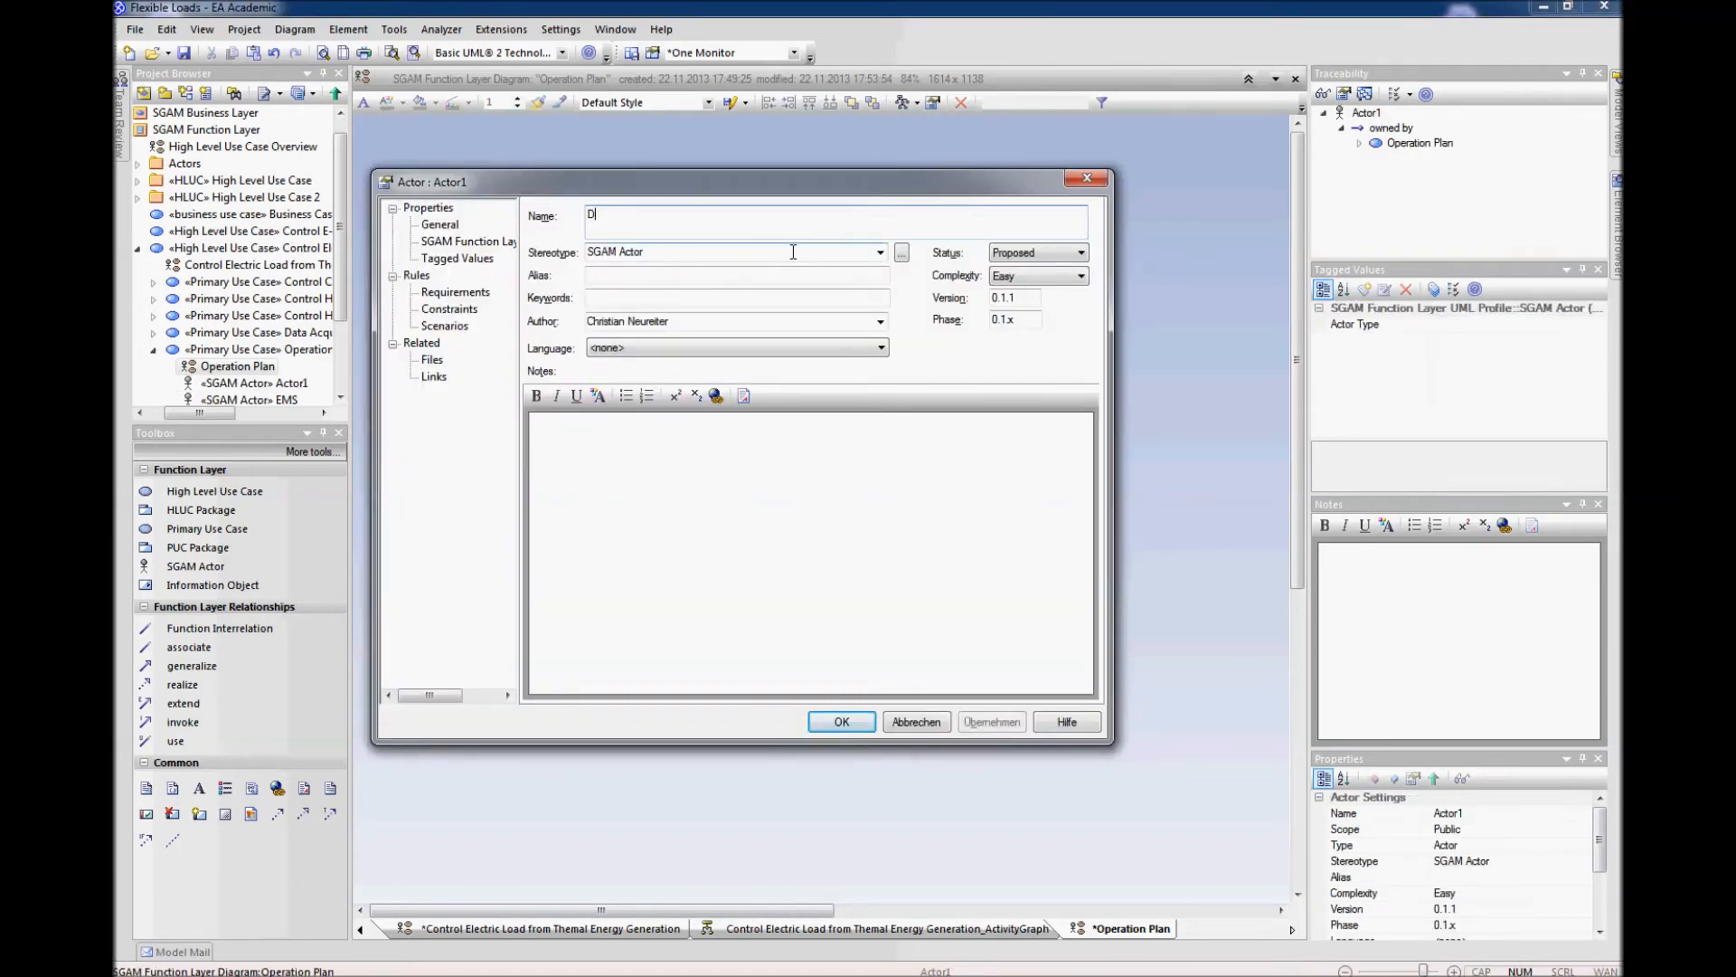
key("Return")
left_click_drag(791, 260, 633, 249)
left_click(644, 261)
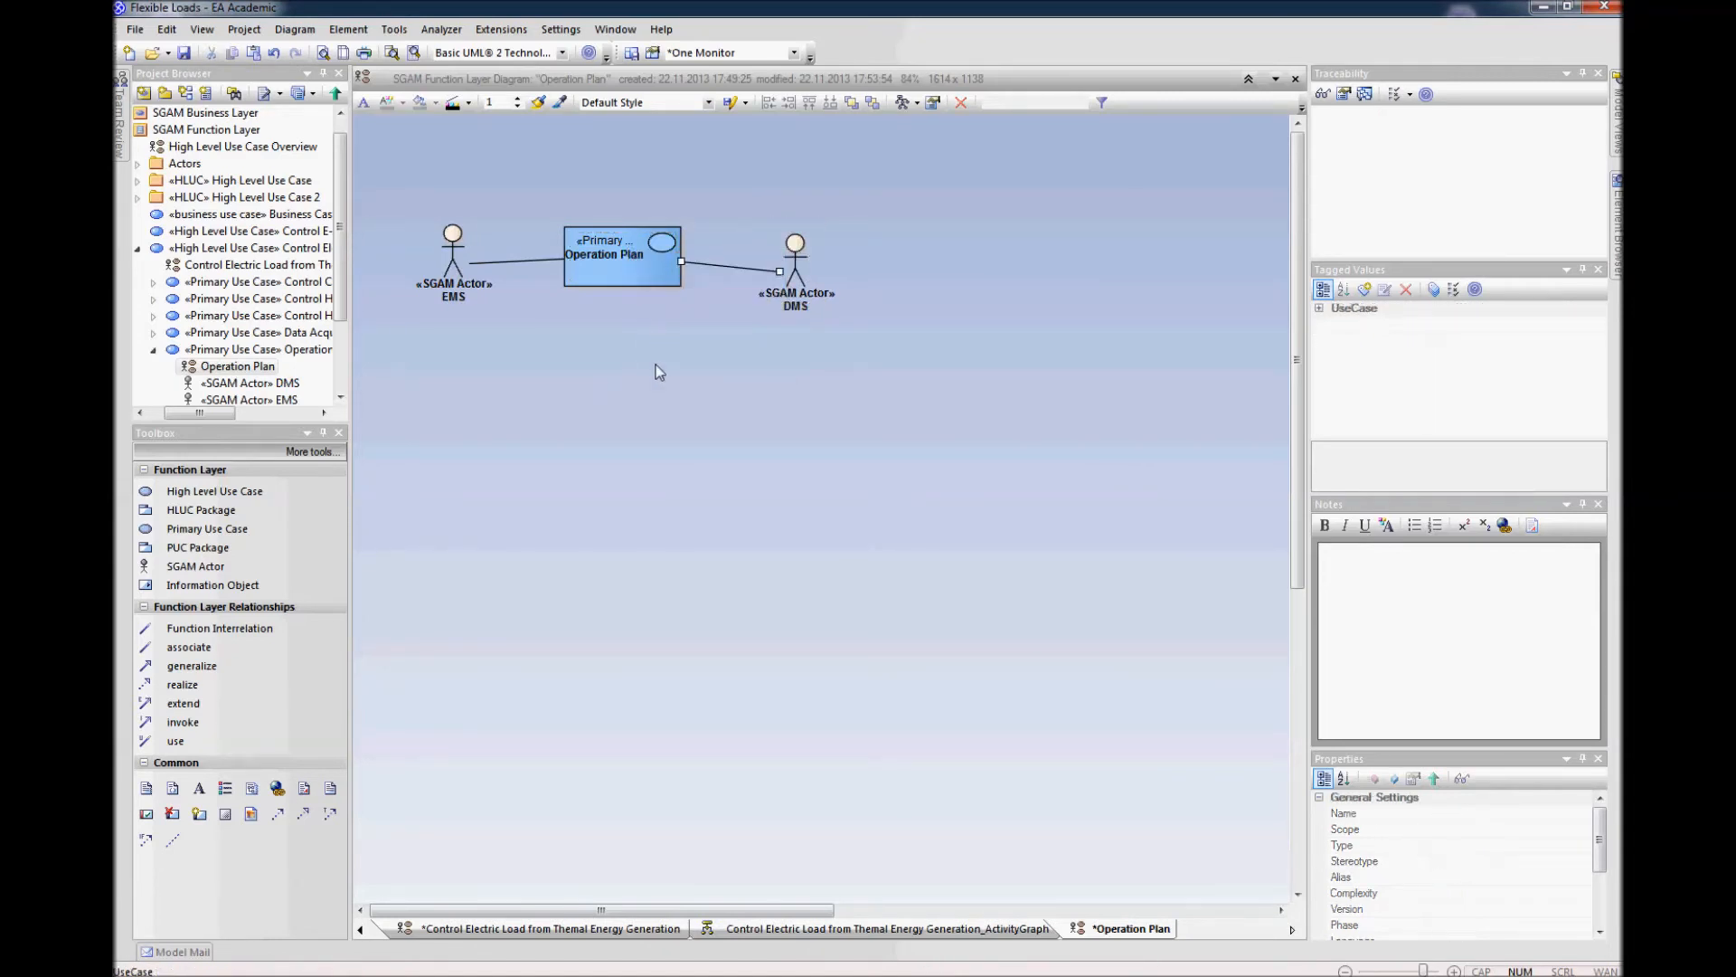
Step: Generate an Activity diagram from the Basic Path structured specification in the Operation Plan use case's scenarios
left_click(644, 262)
right_click(624, 287)
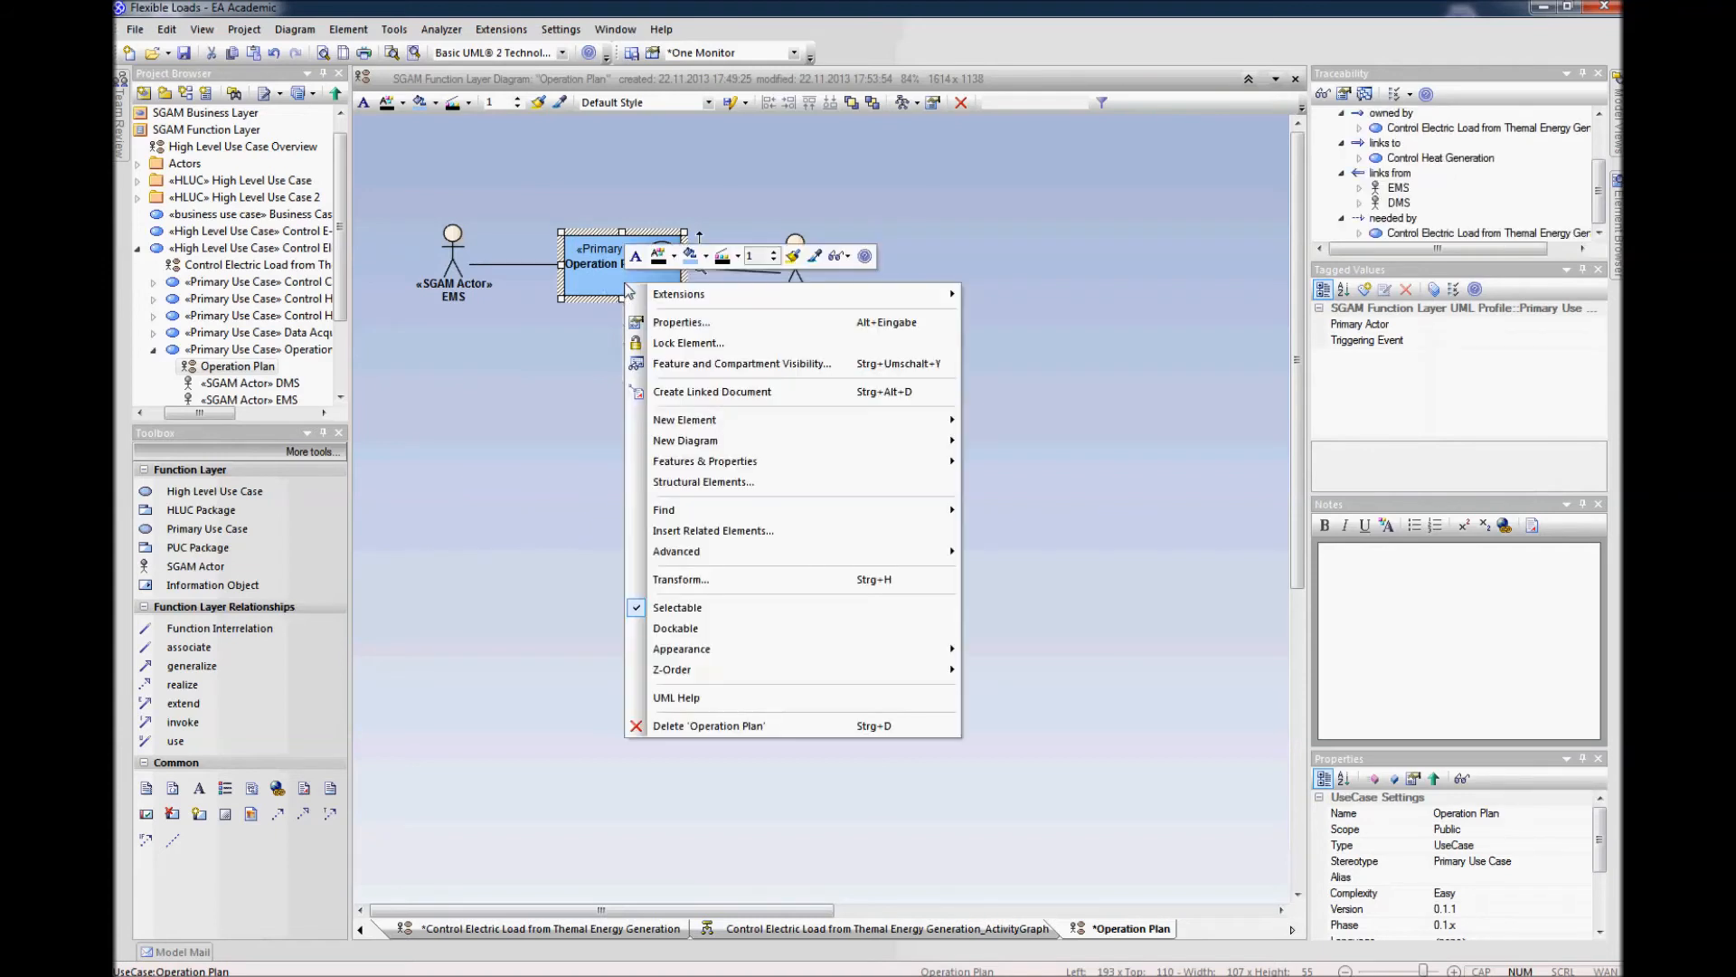
left_click(705, 322)
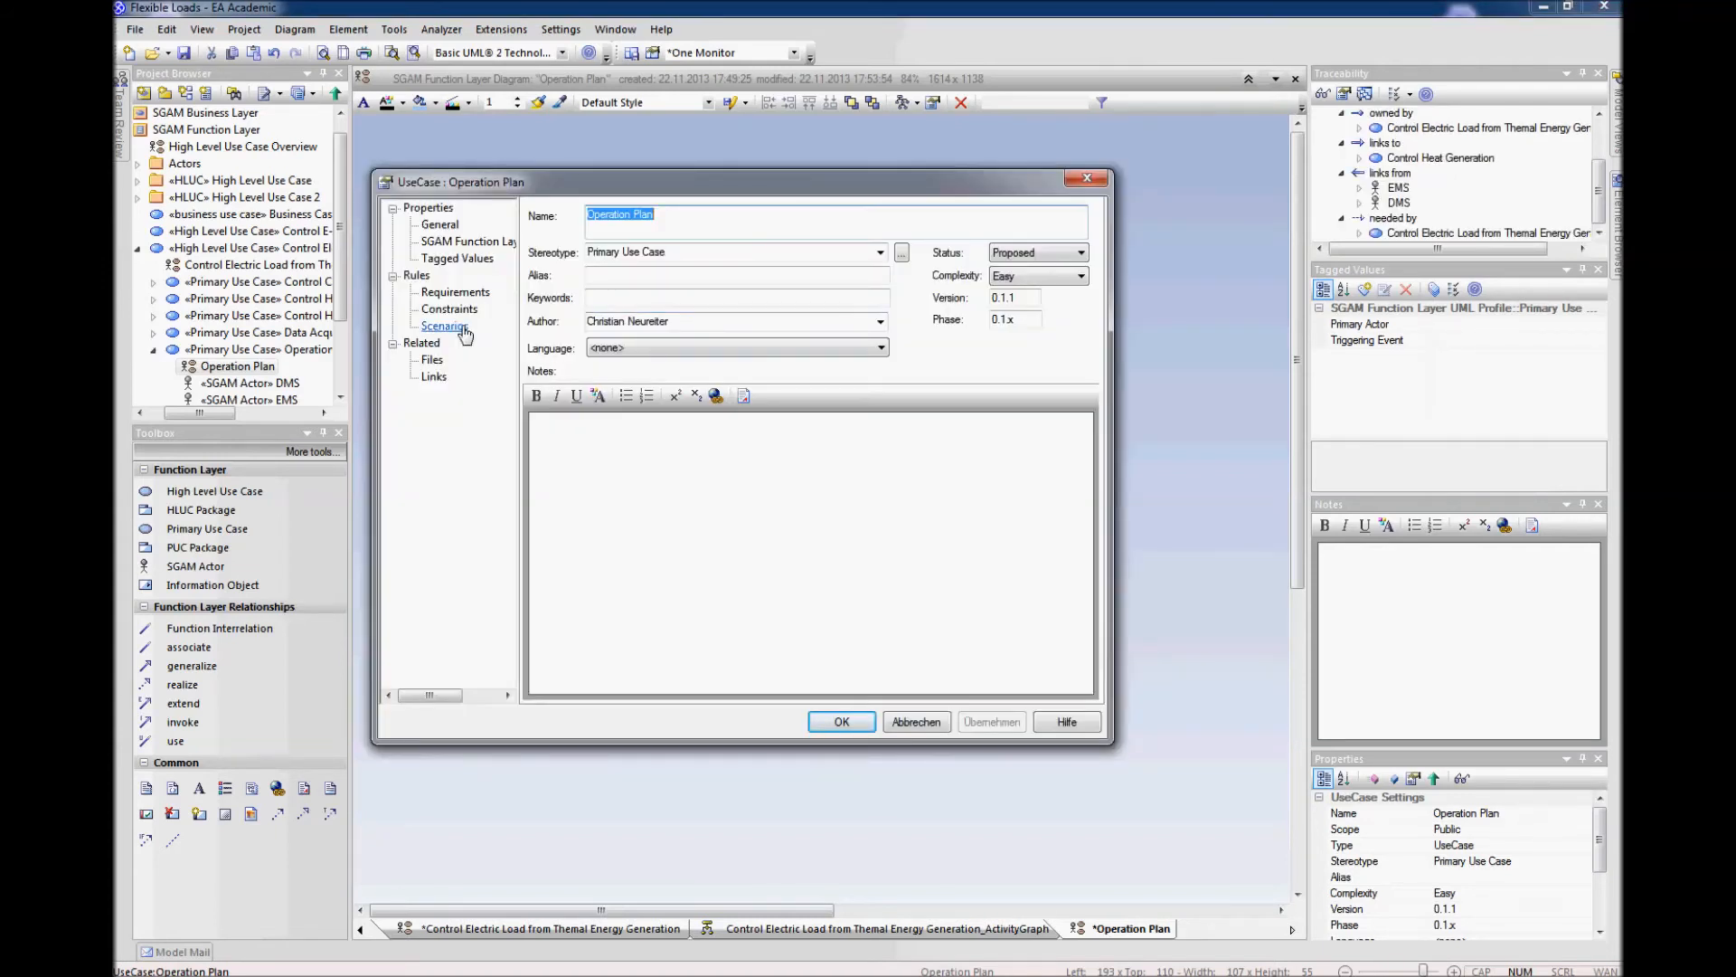
left_click(444, 325)
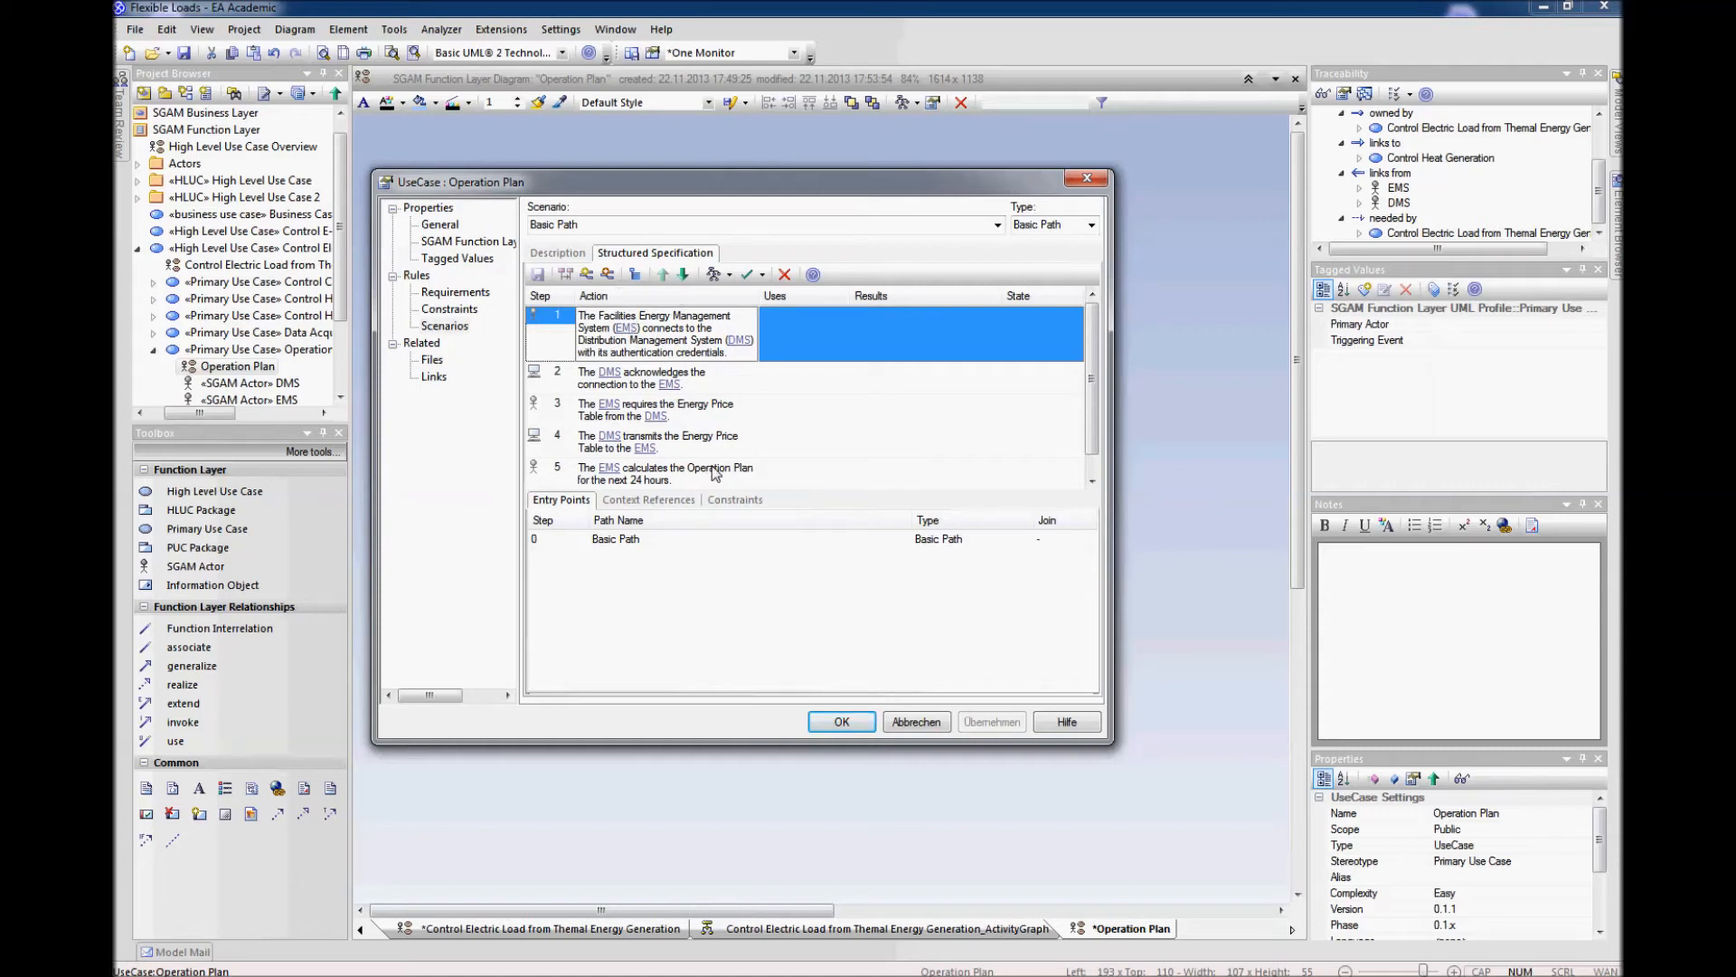
left_click(750, 439)
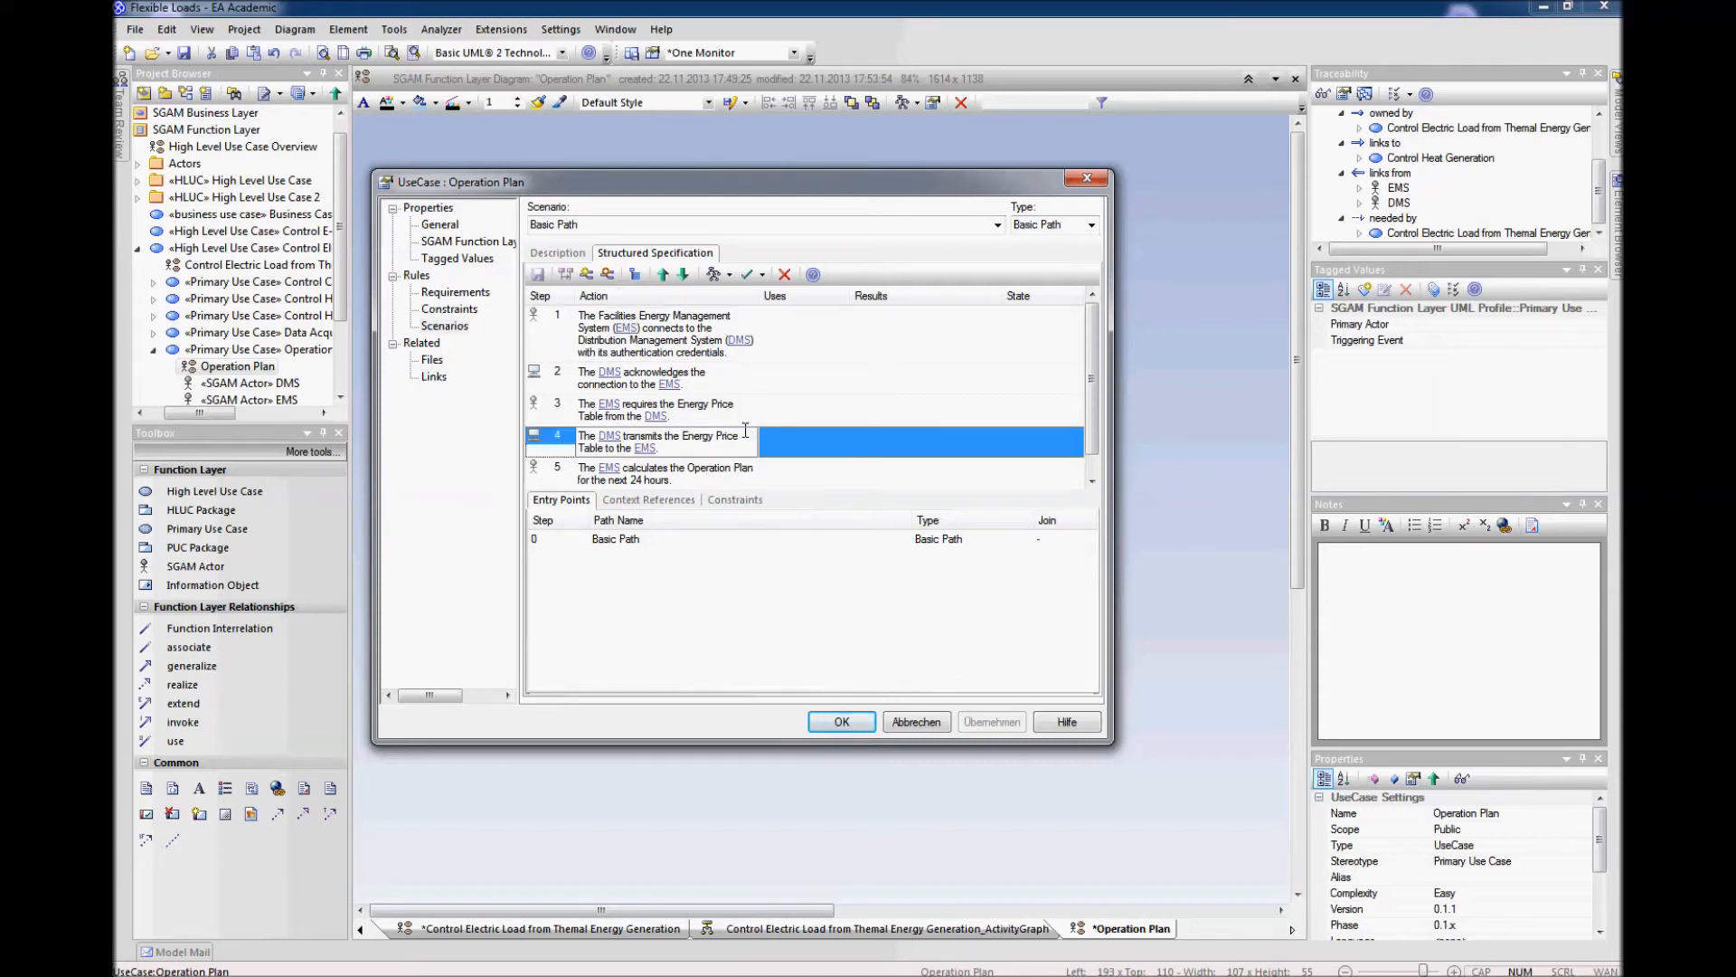
left_click(721, 274)
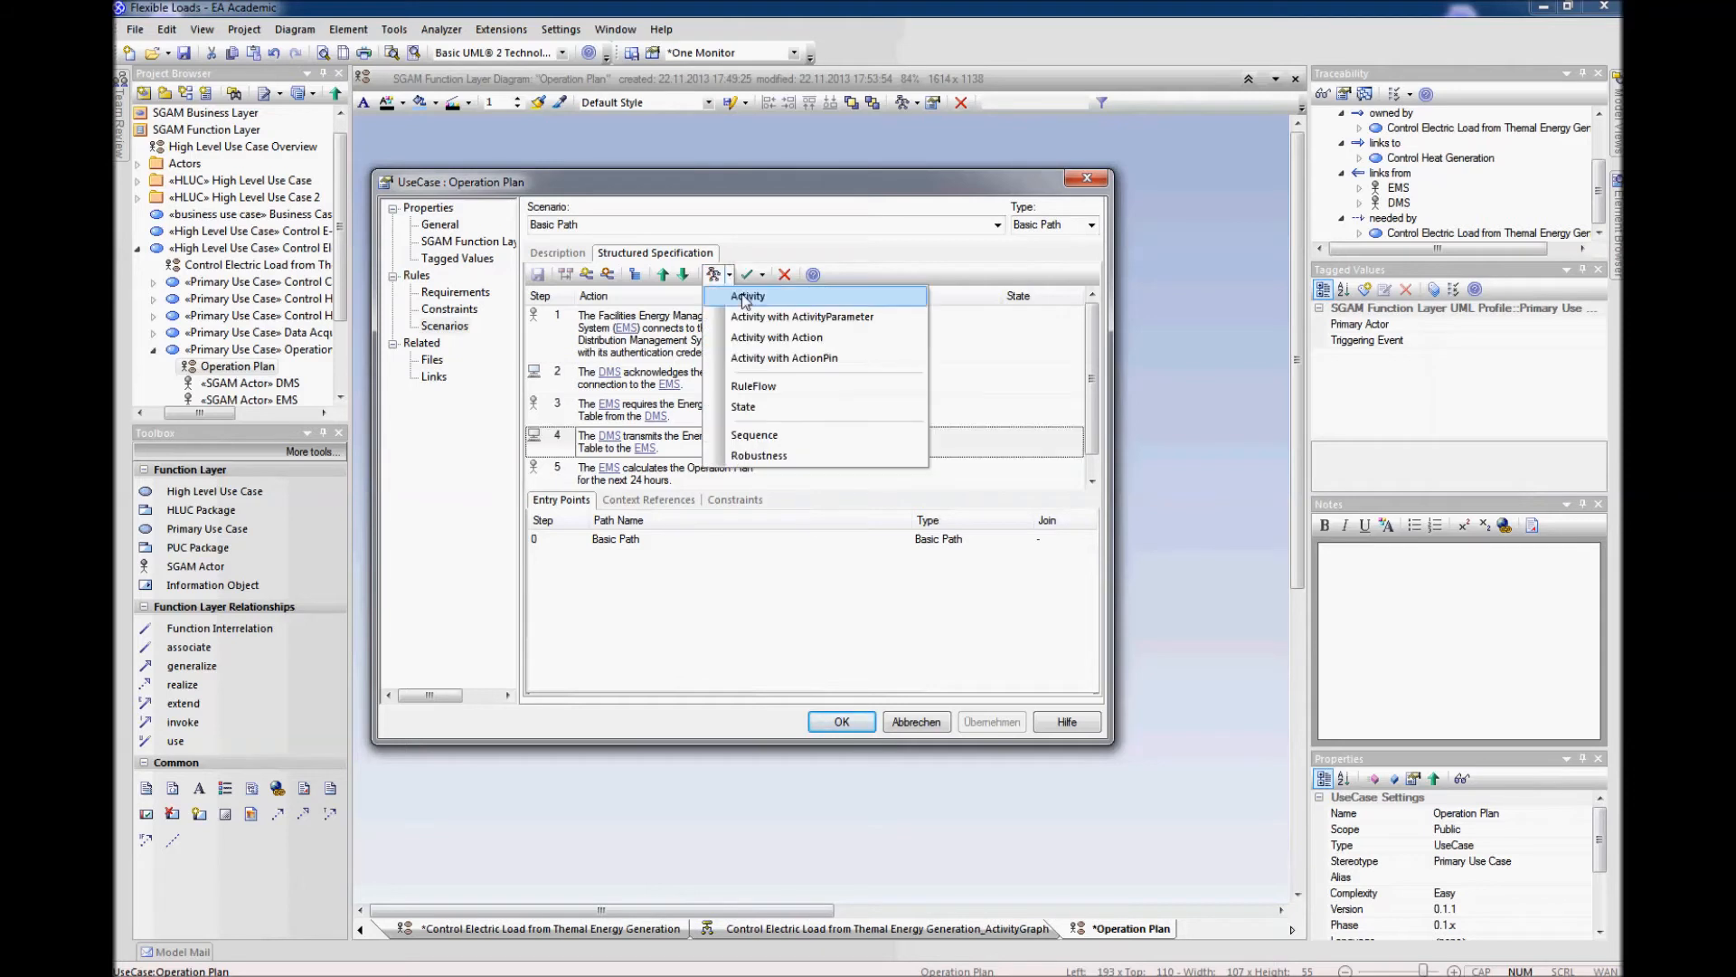
left_click(746, 298)
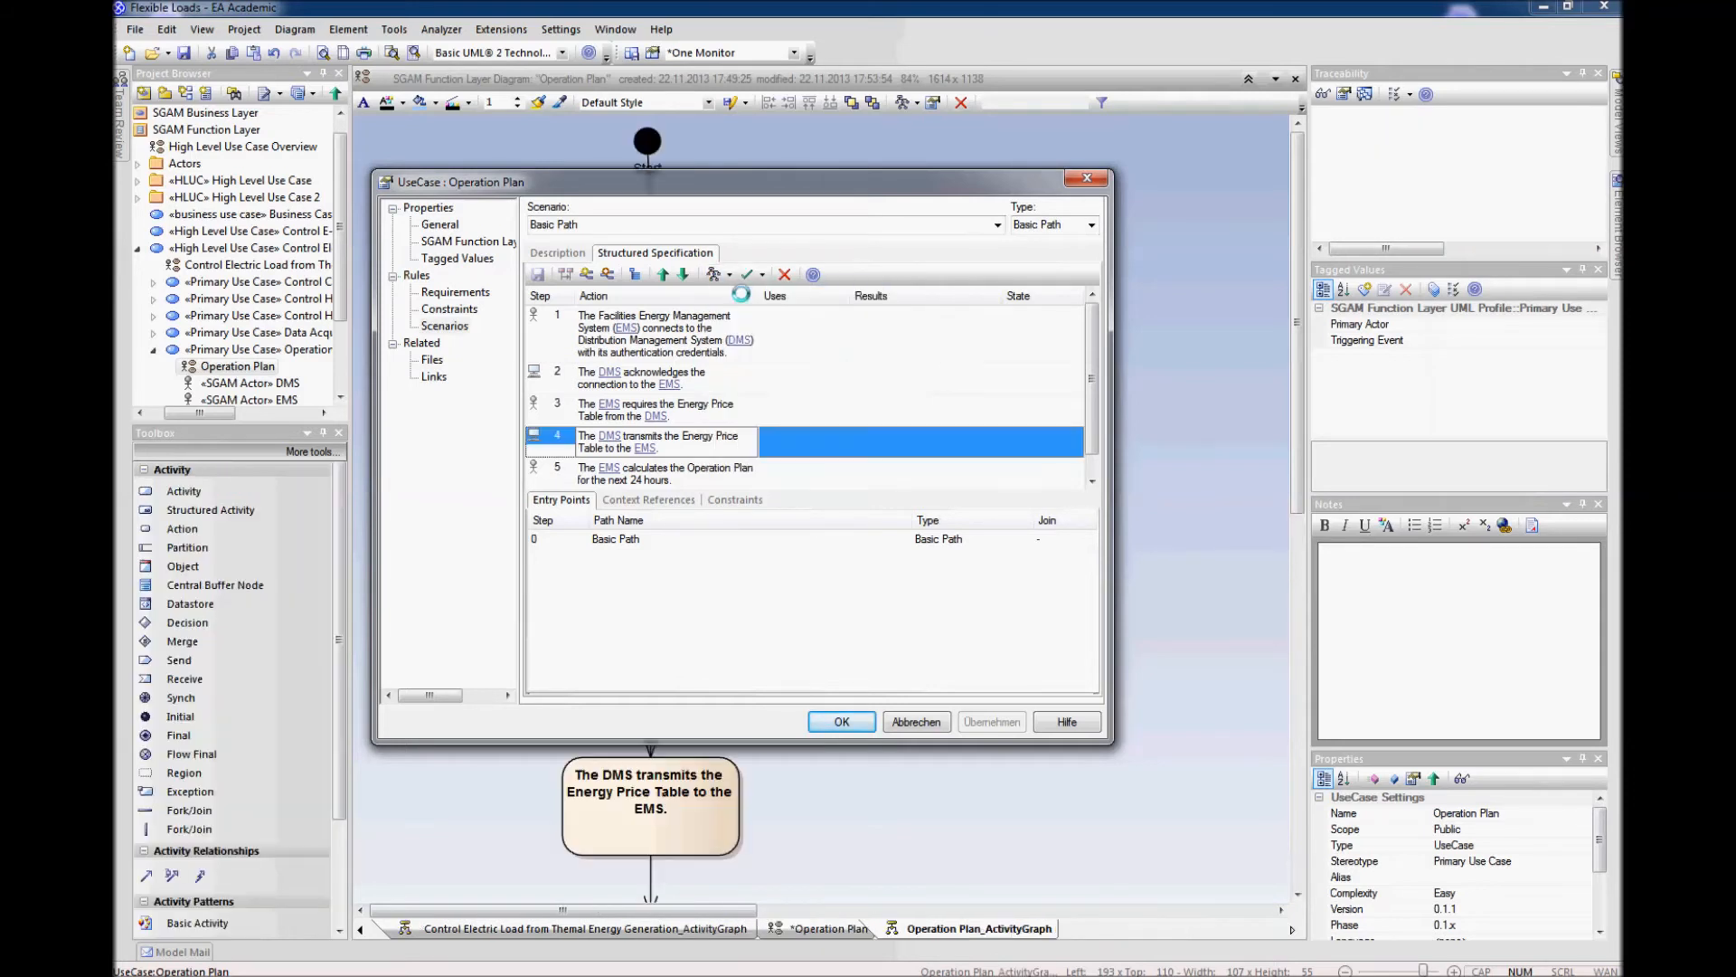
left_click(801, 509)
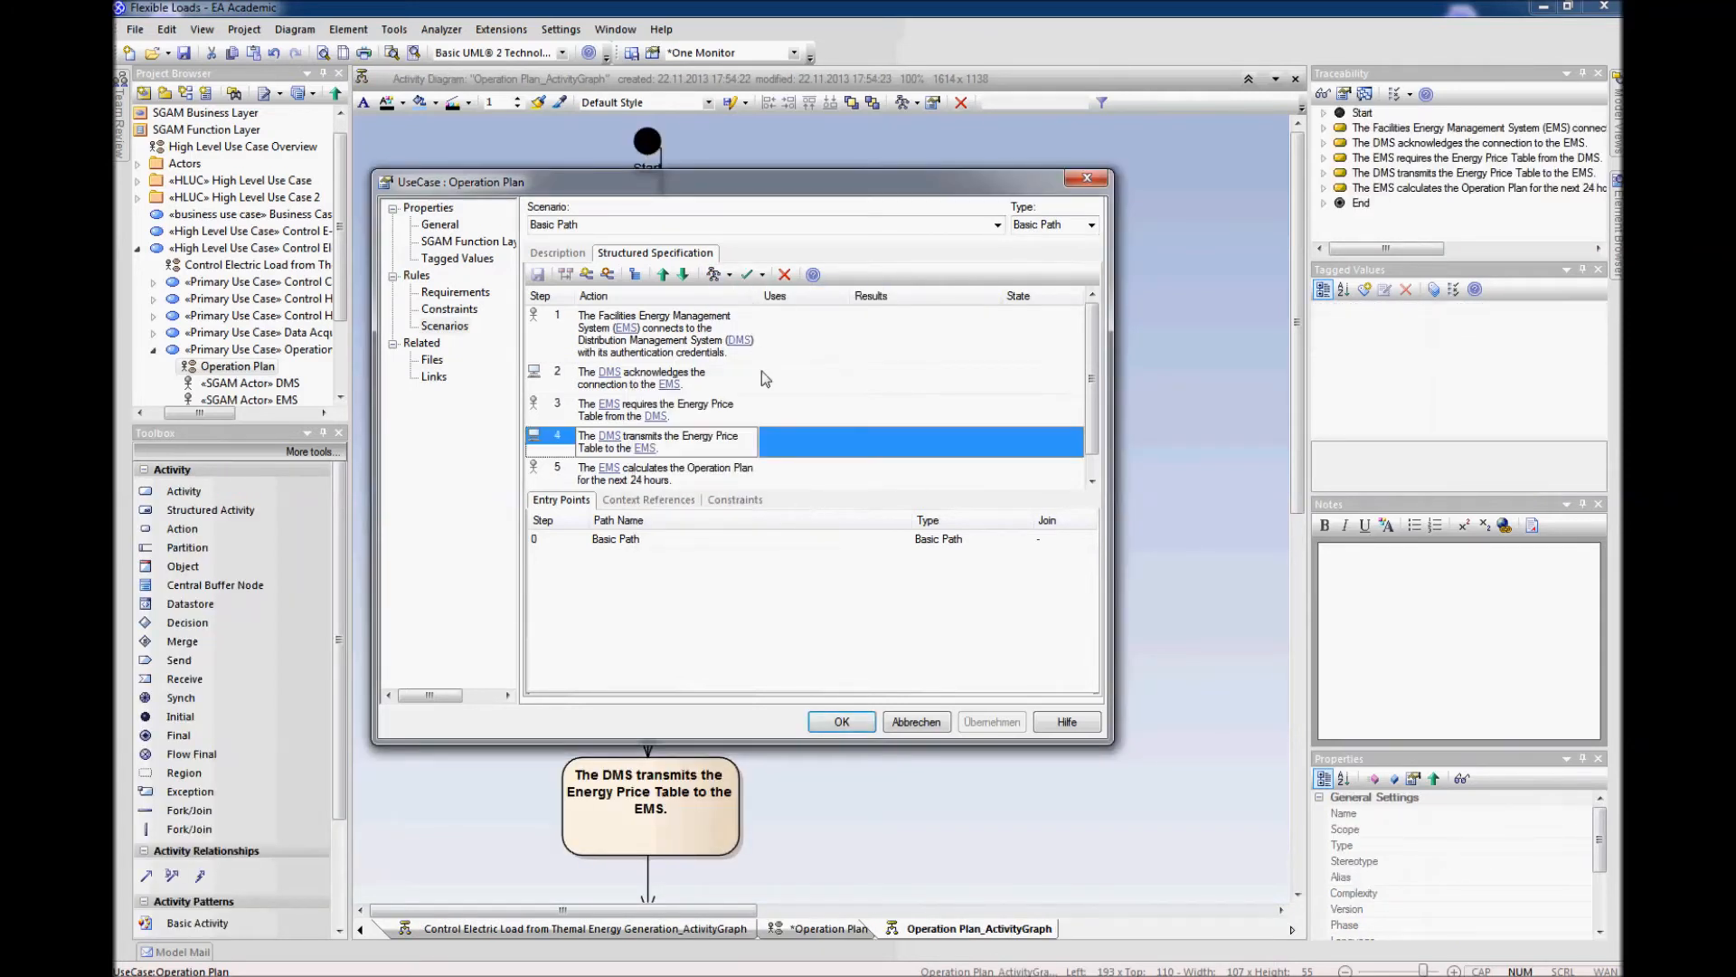
Step: Generate a Sequence diagram from the same Basic Path scenario and accept the use case properties
left_click(729, 276)
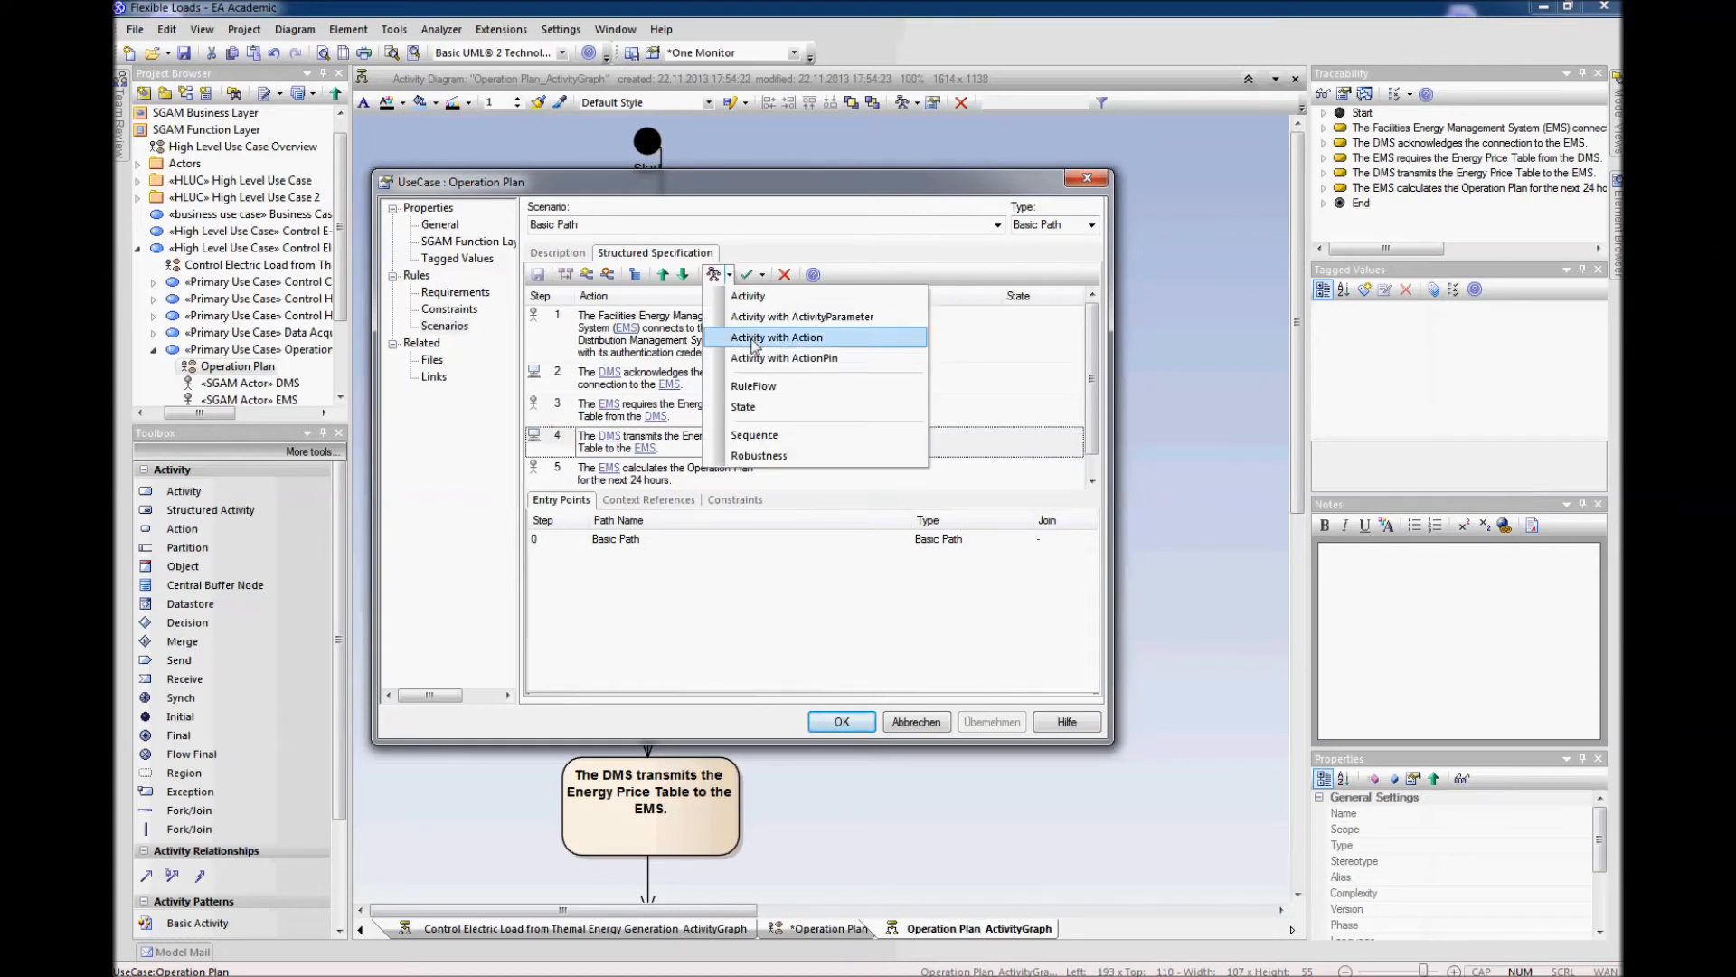
left_click(773, 436)
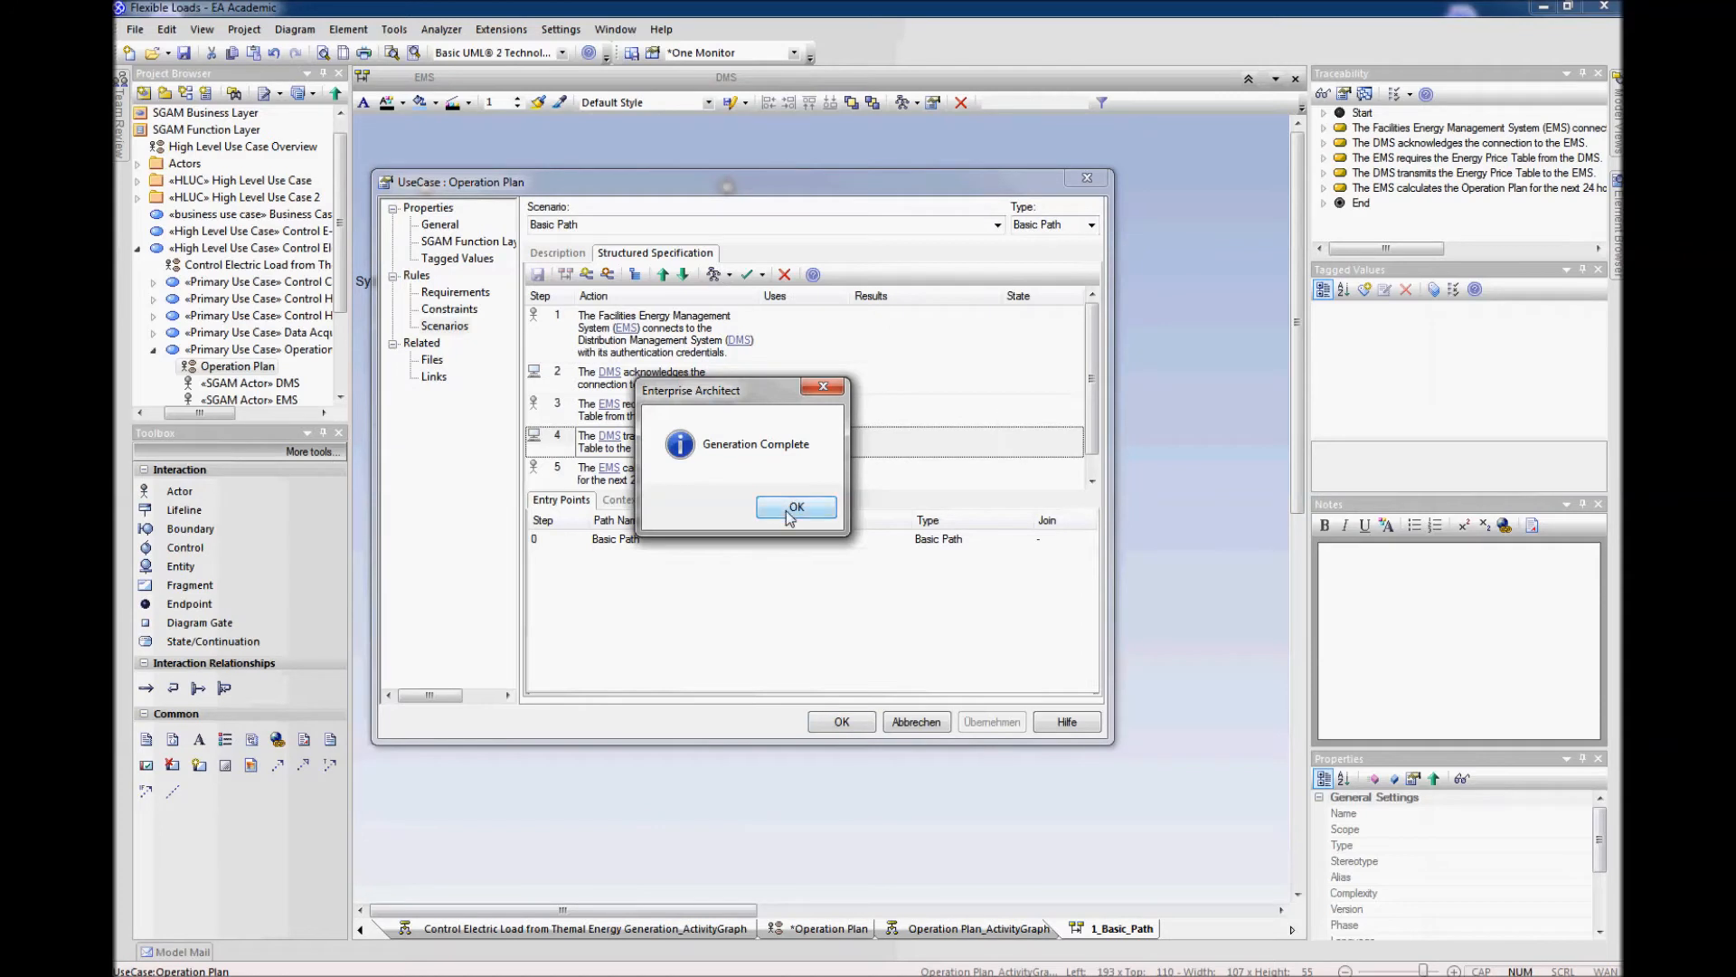
left_click(790, 512)
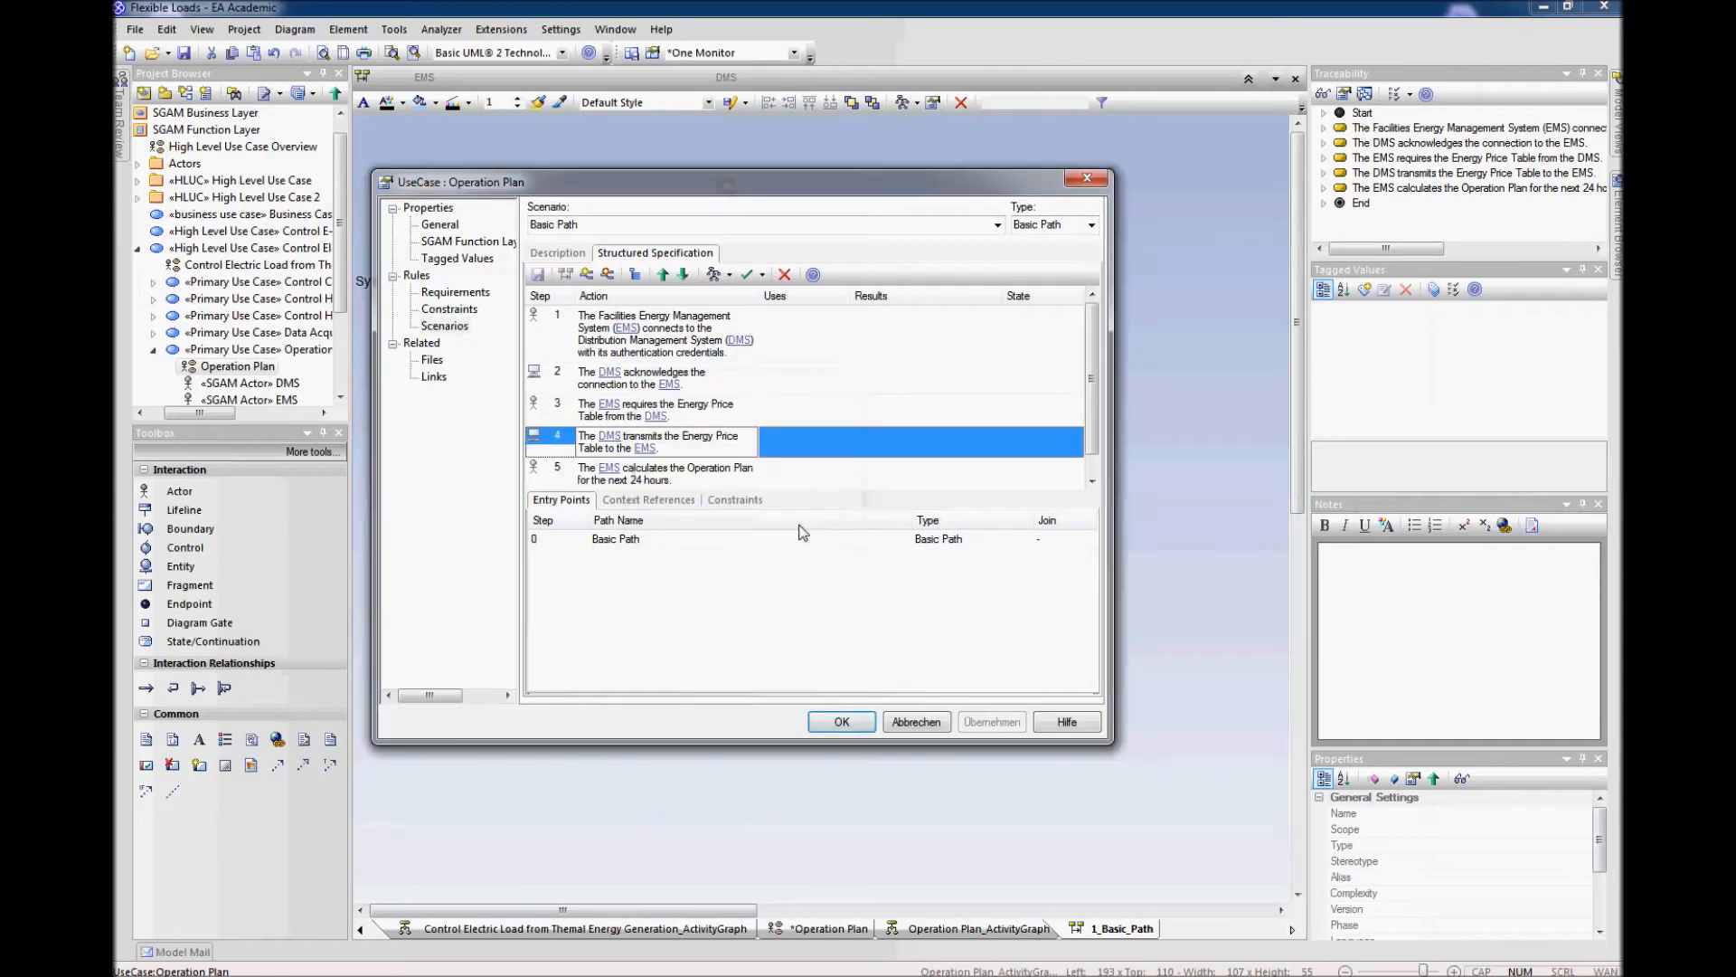
left_click(842, 721)
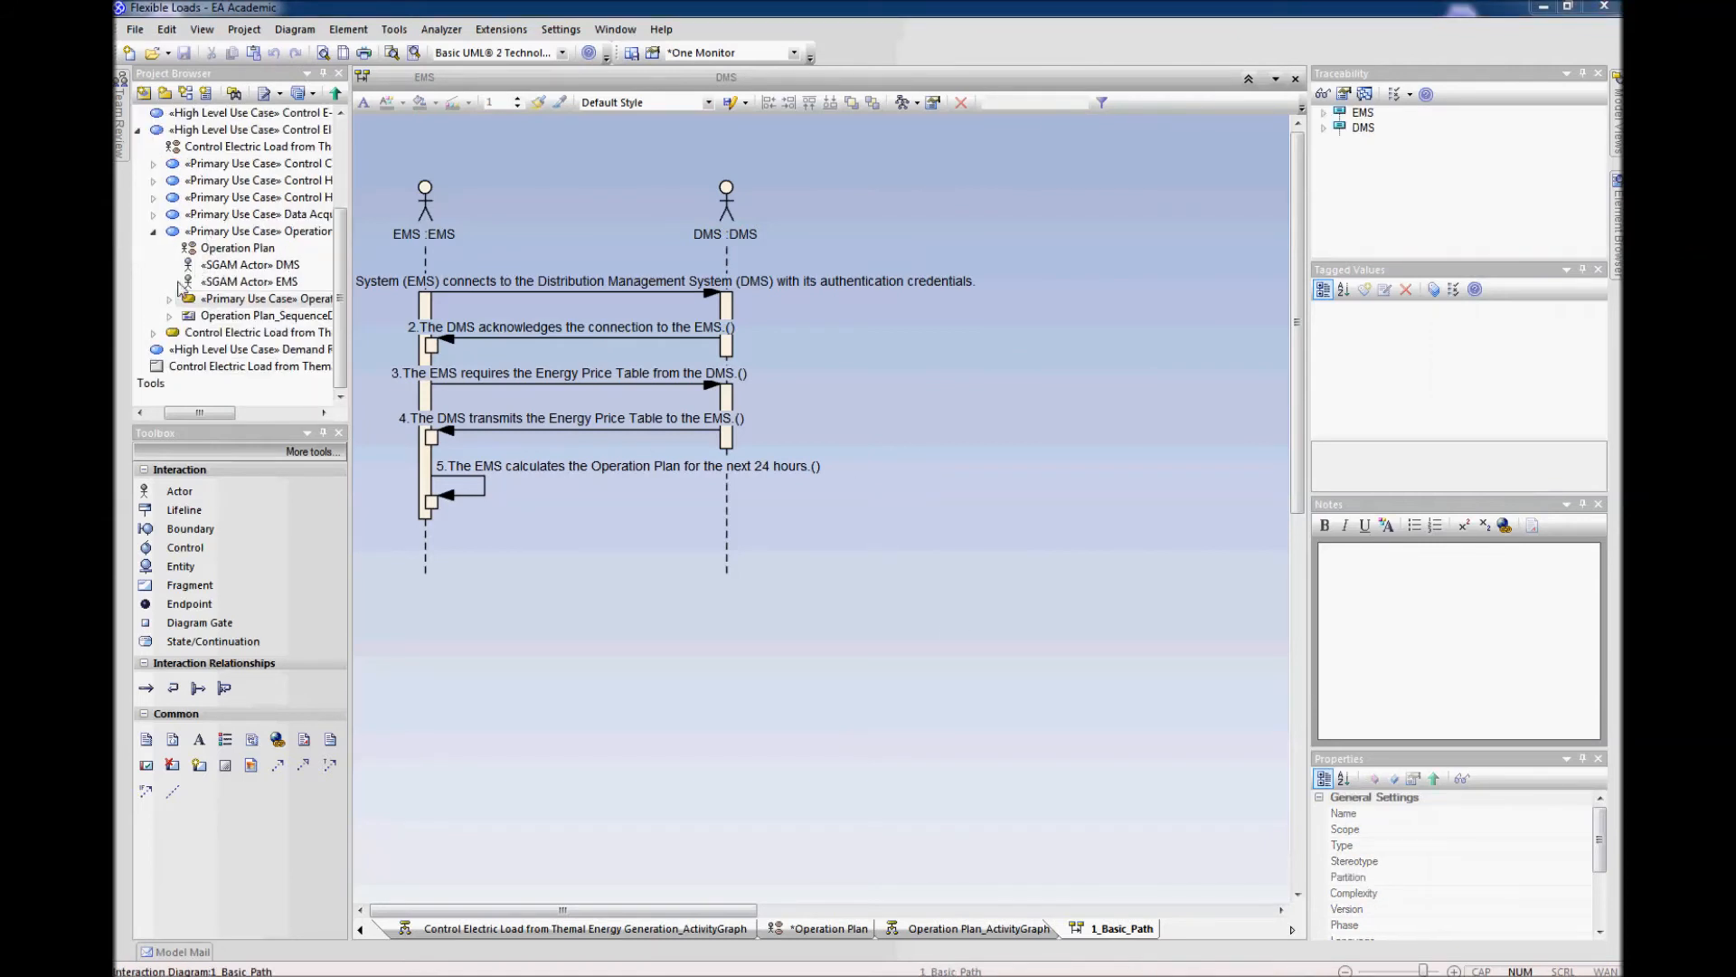
Step: Expand the generated activity and sequence elements under Operation Plan in the project tree, and open the Operation Plan_ActivityGraph diagram
left_click(171, 300)
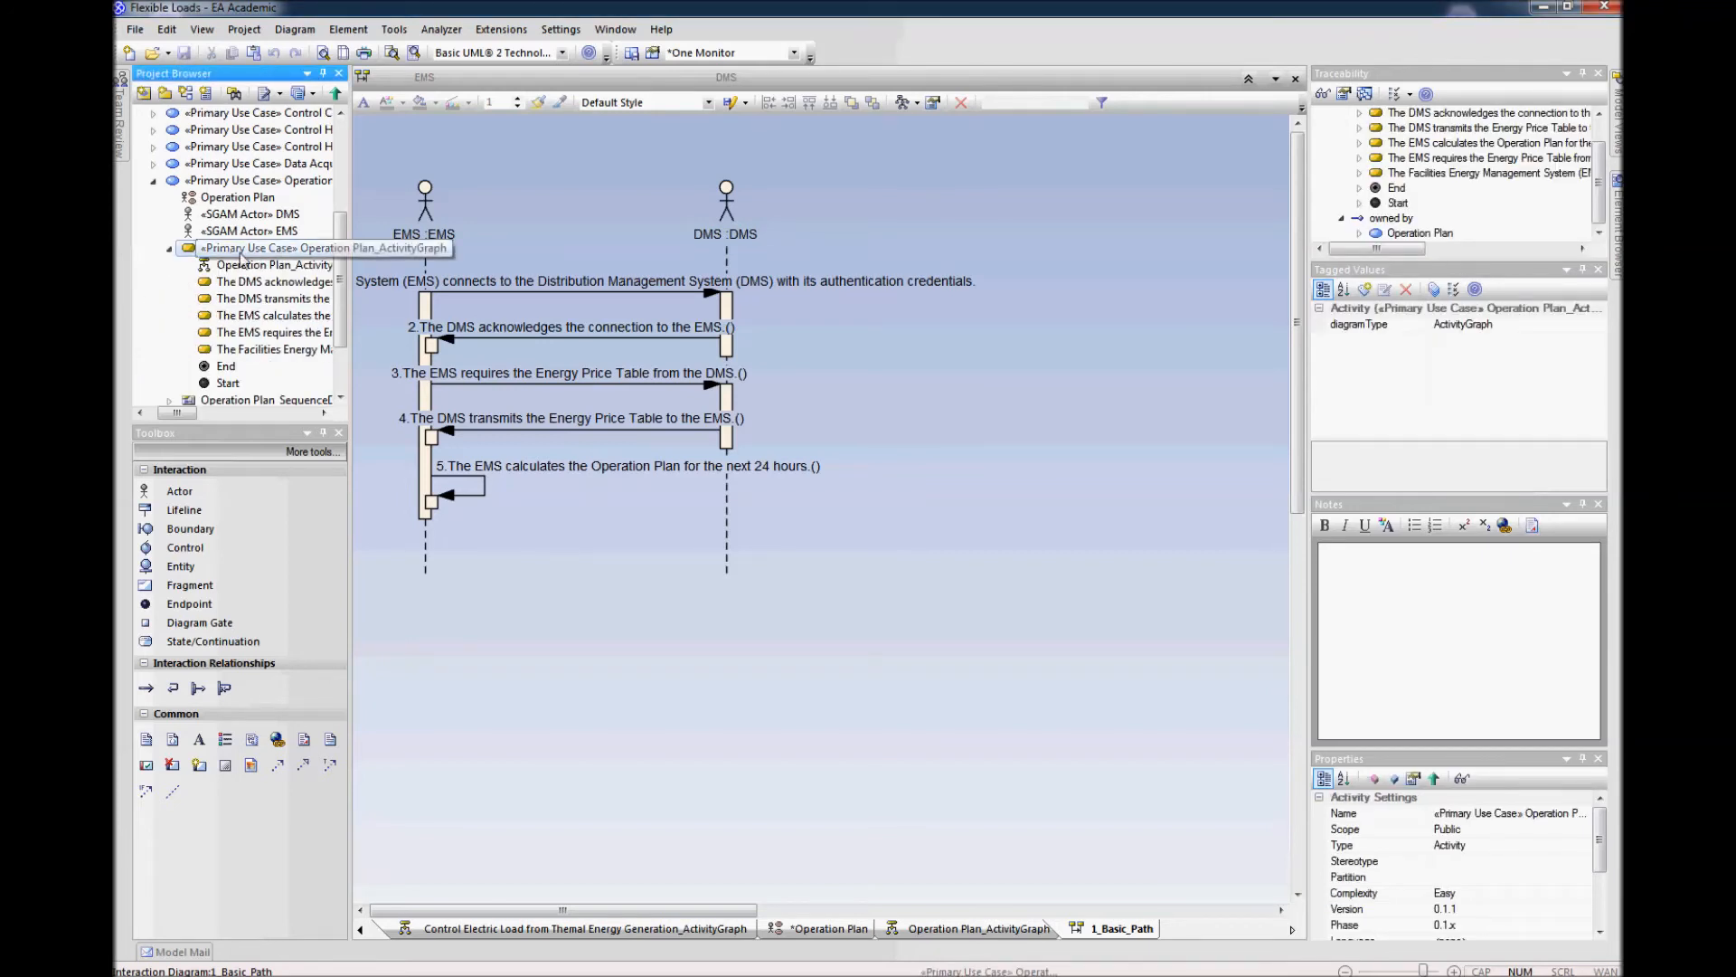
left_click(243, 266)
scroll(243, 268, "down", 1)
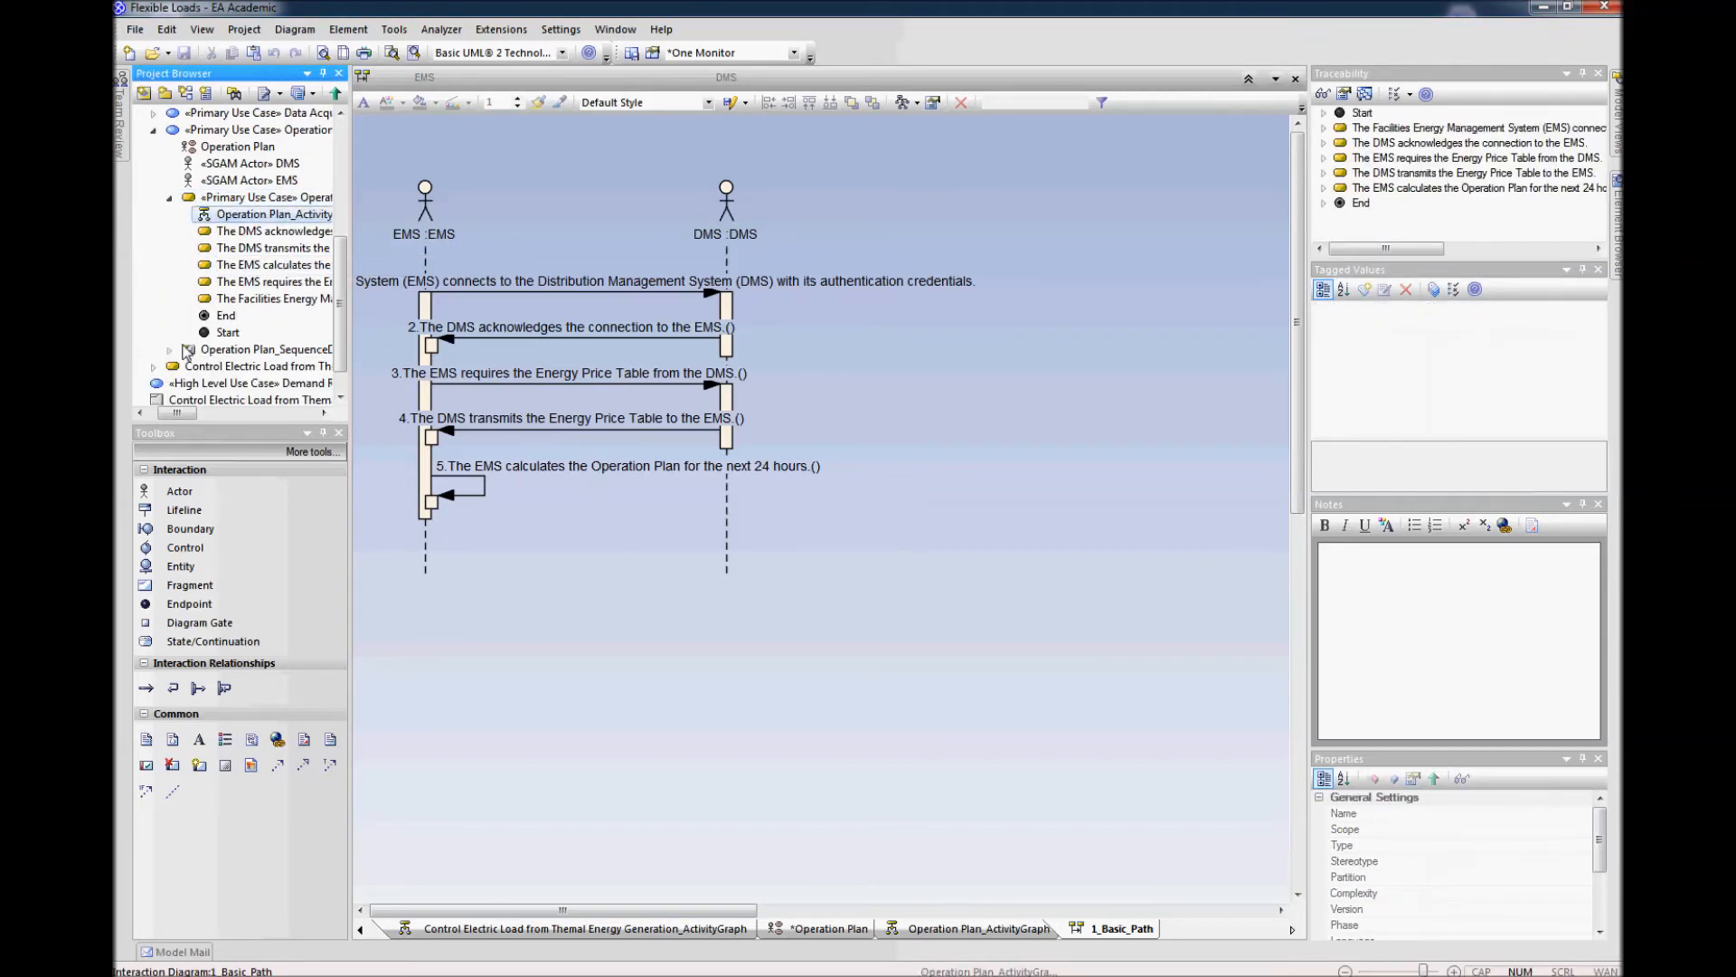
left_click(169, 349)
left_click(228, 352)
left_click(243, 199)
right_click(243, 204)
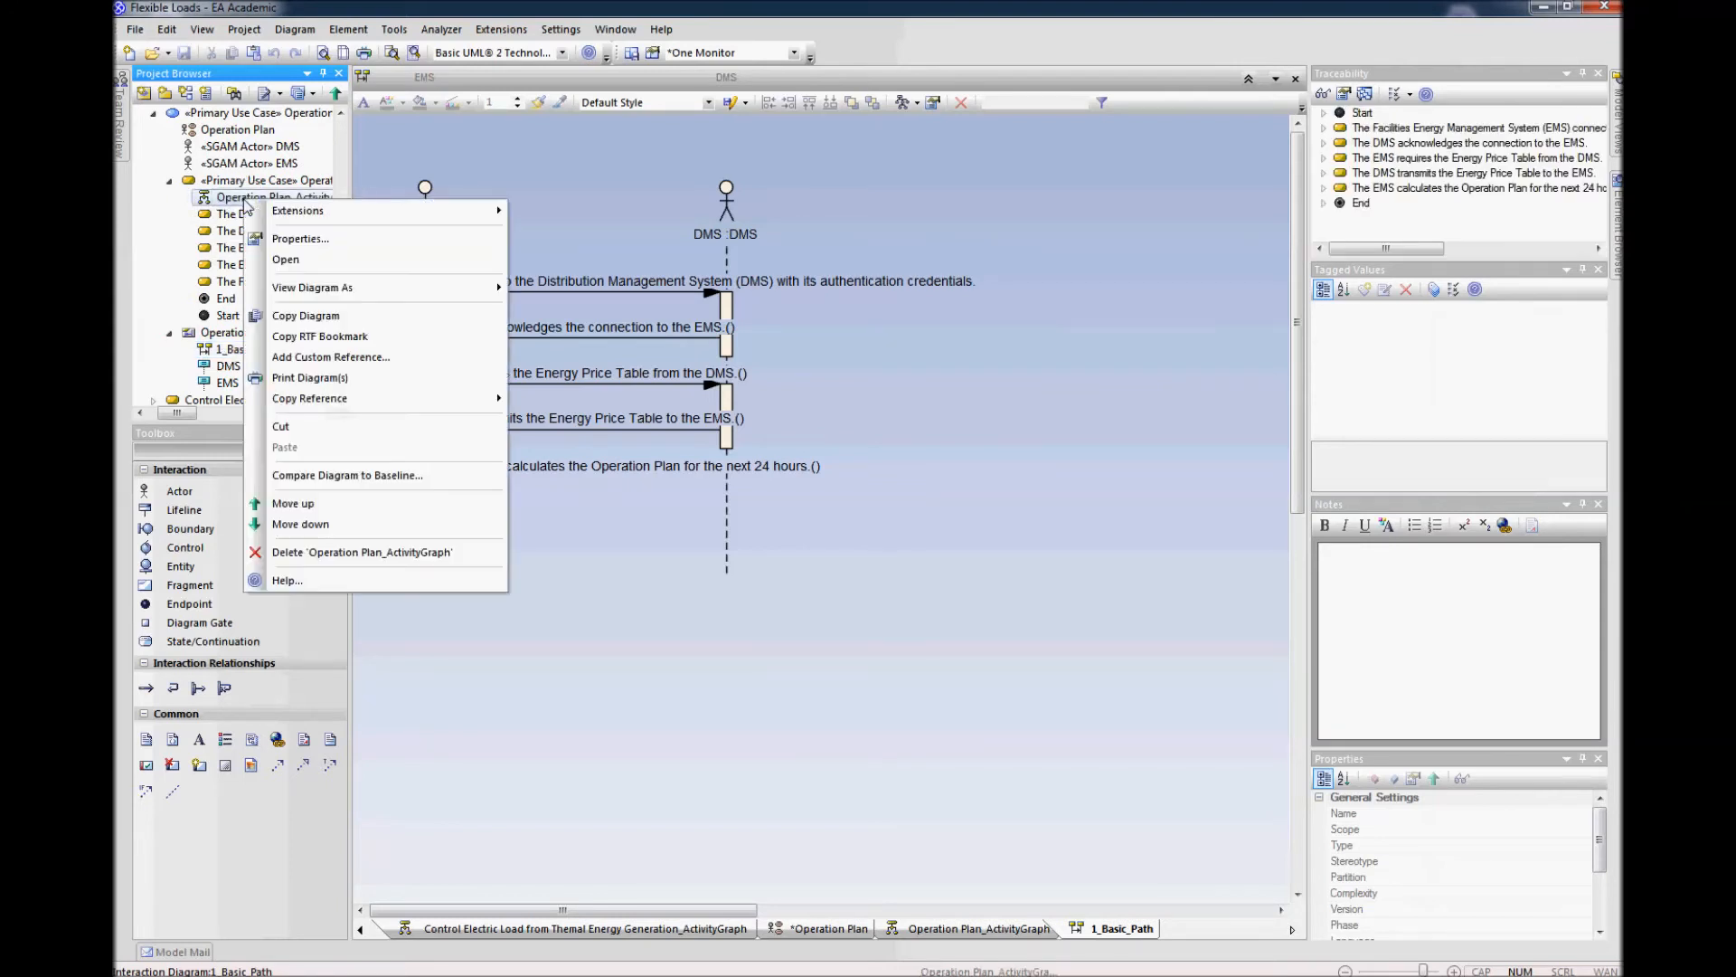
left_click(281, 264)
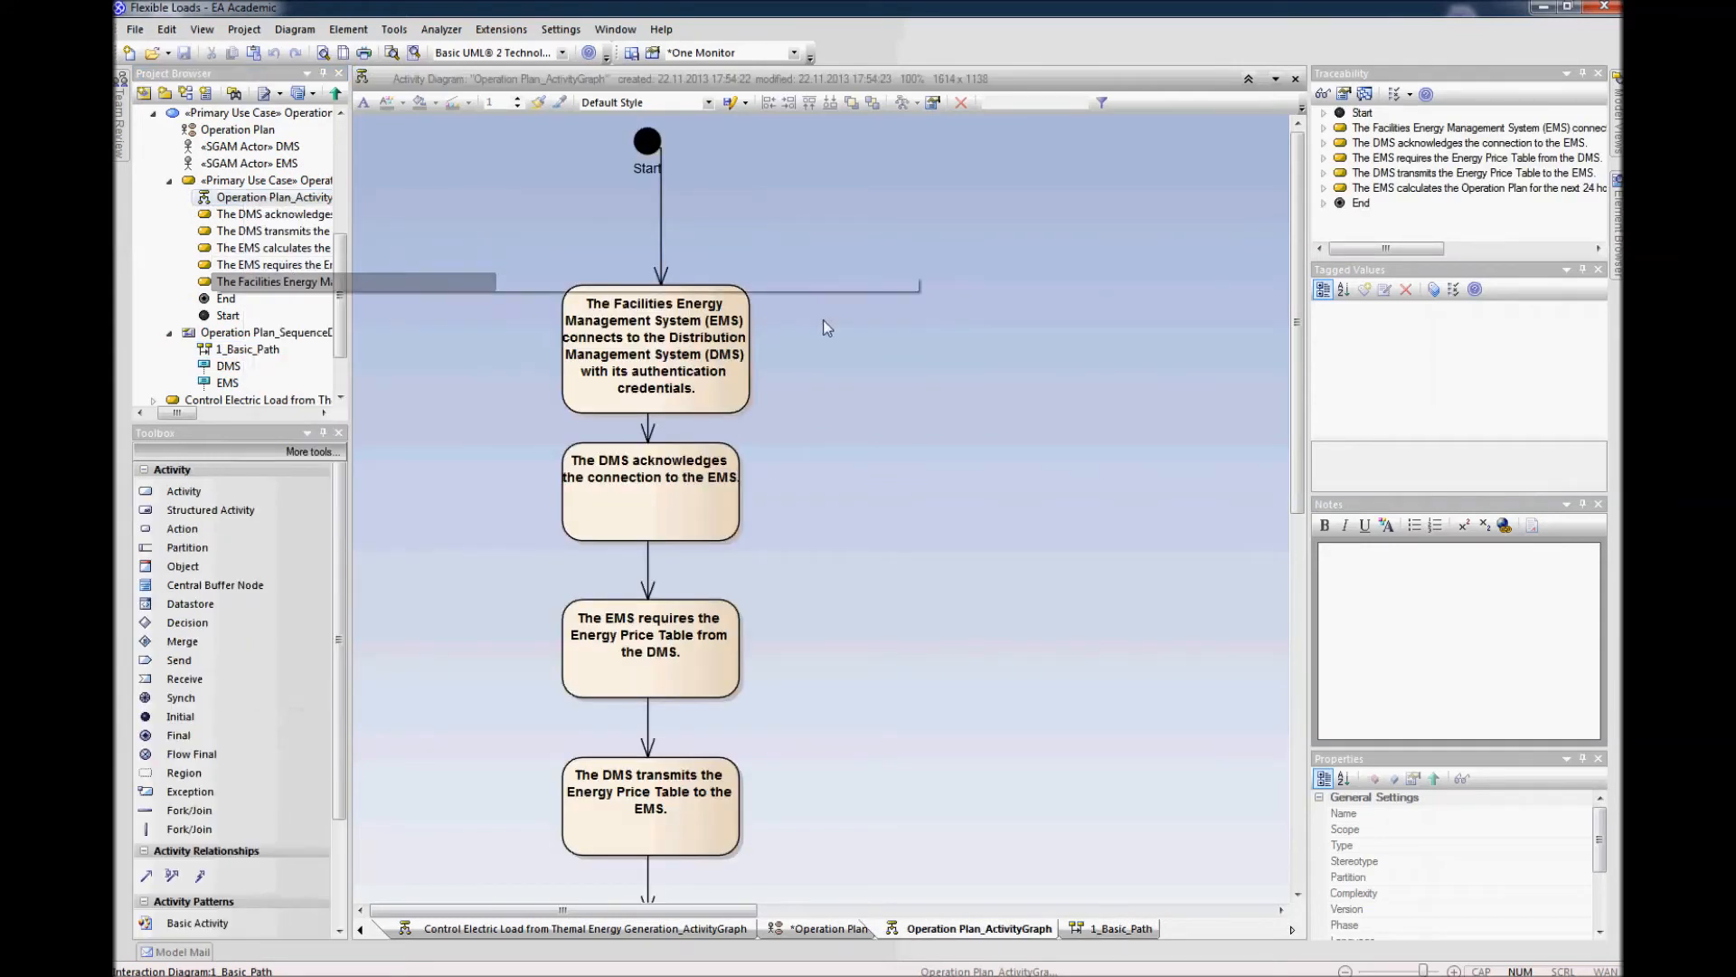
scroll(832, 319, "down", 2)
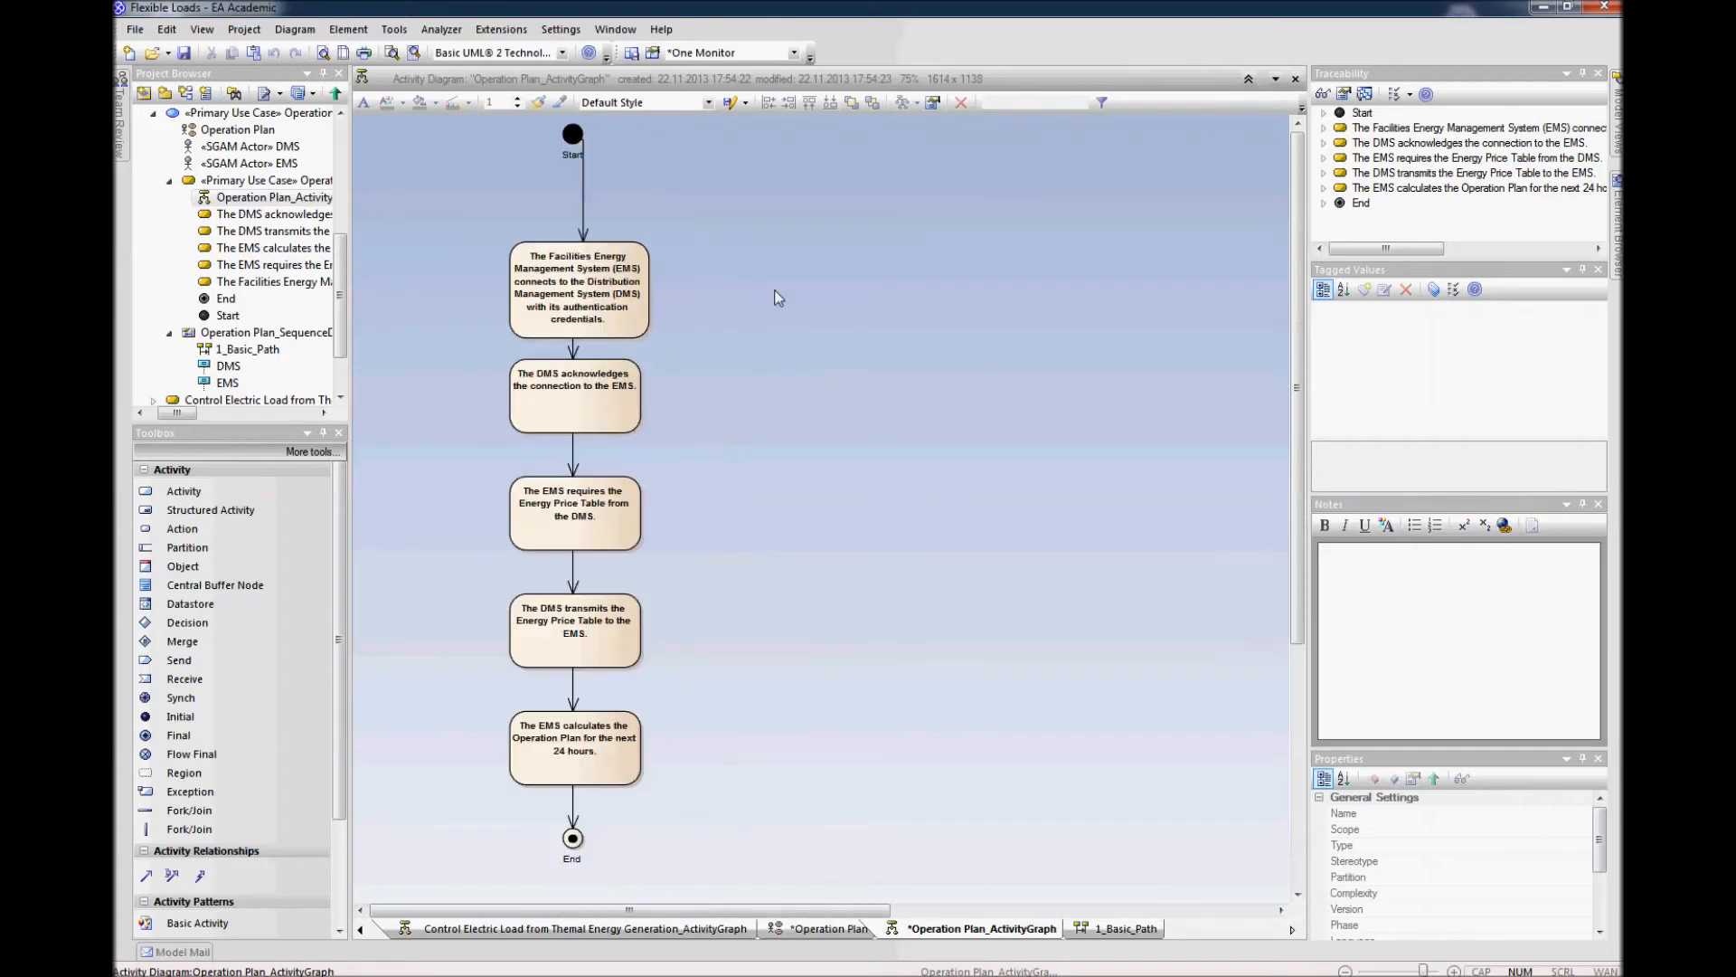
Step: Move the Start node down closer to the first activity, and shift that activity slightly left
left_click(571, 136)
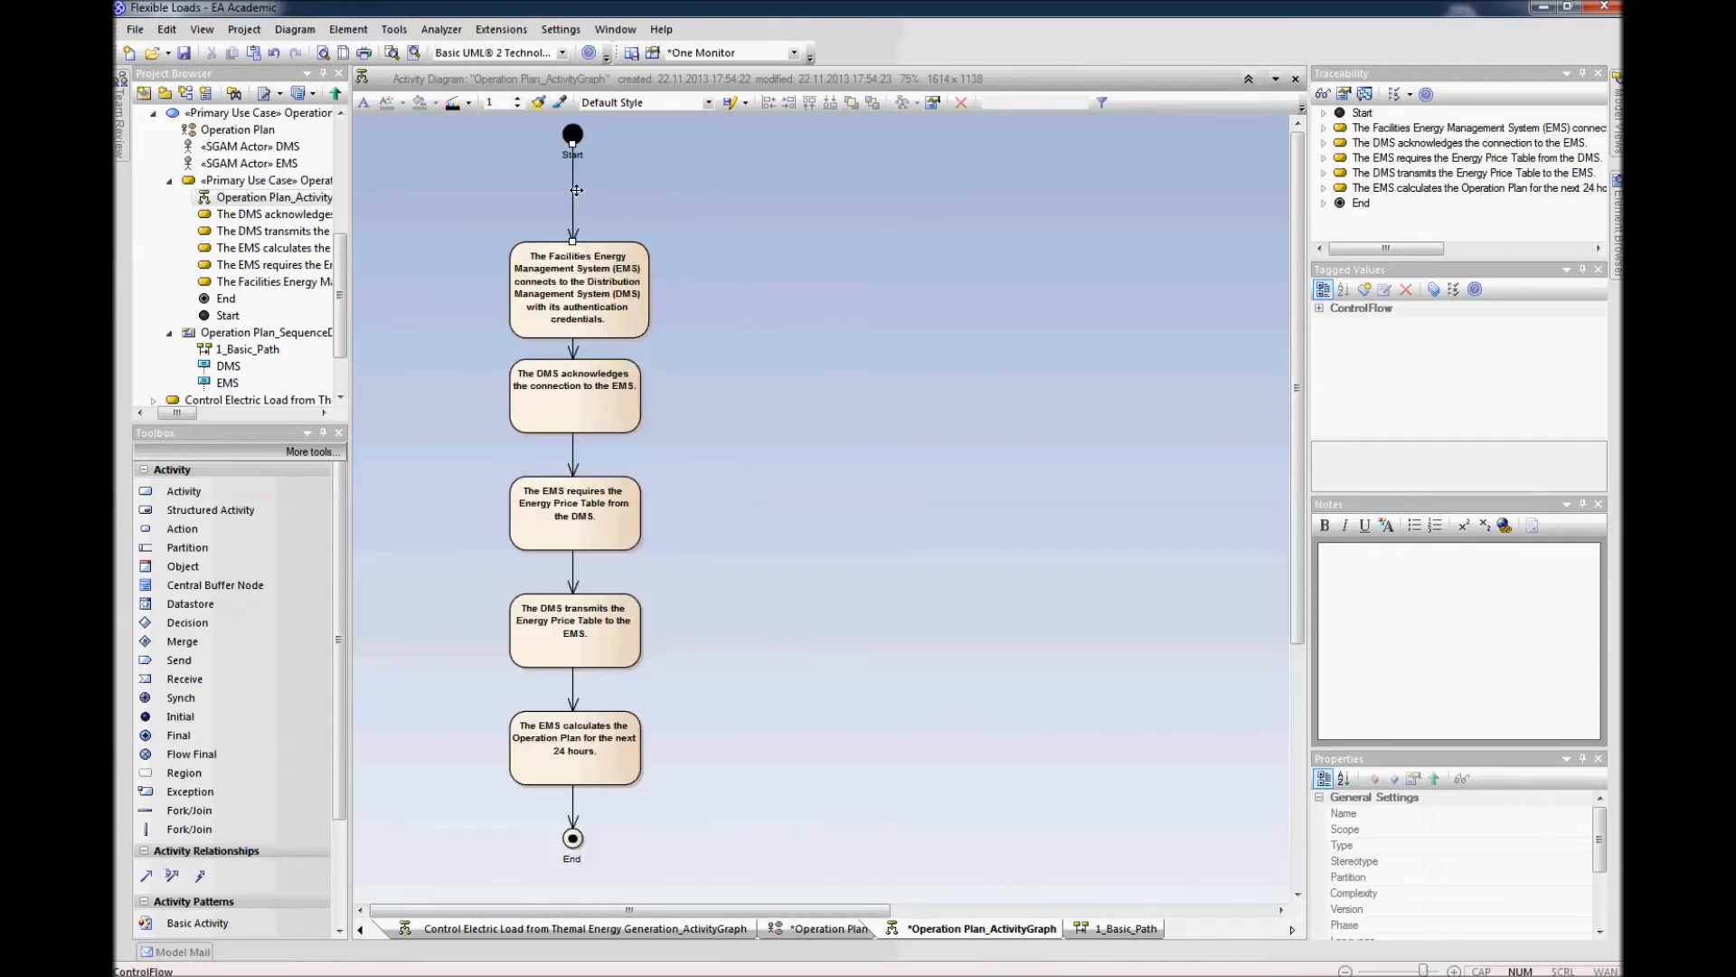
mouse_move(571, 136)
left_mouse_down()
mouse_move(572, 203)
mouse_move(573, 145)
mouse_move(572, 168)
left_mouse_up()
left_click(572, 206)
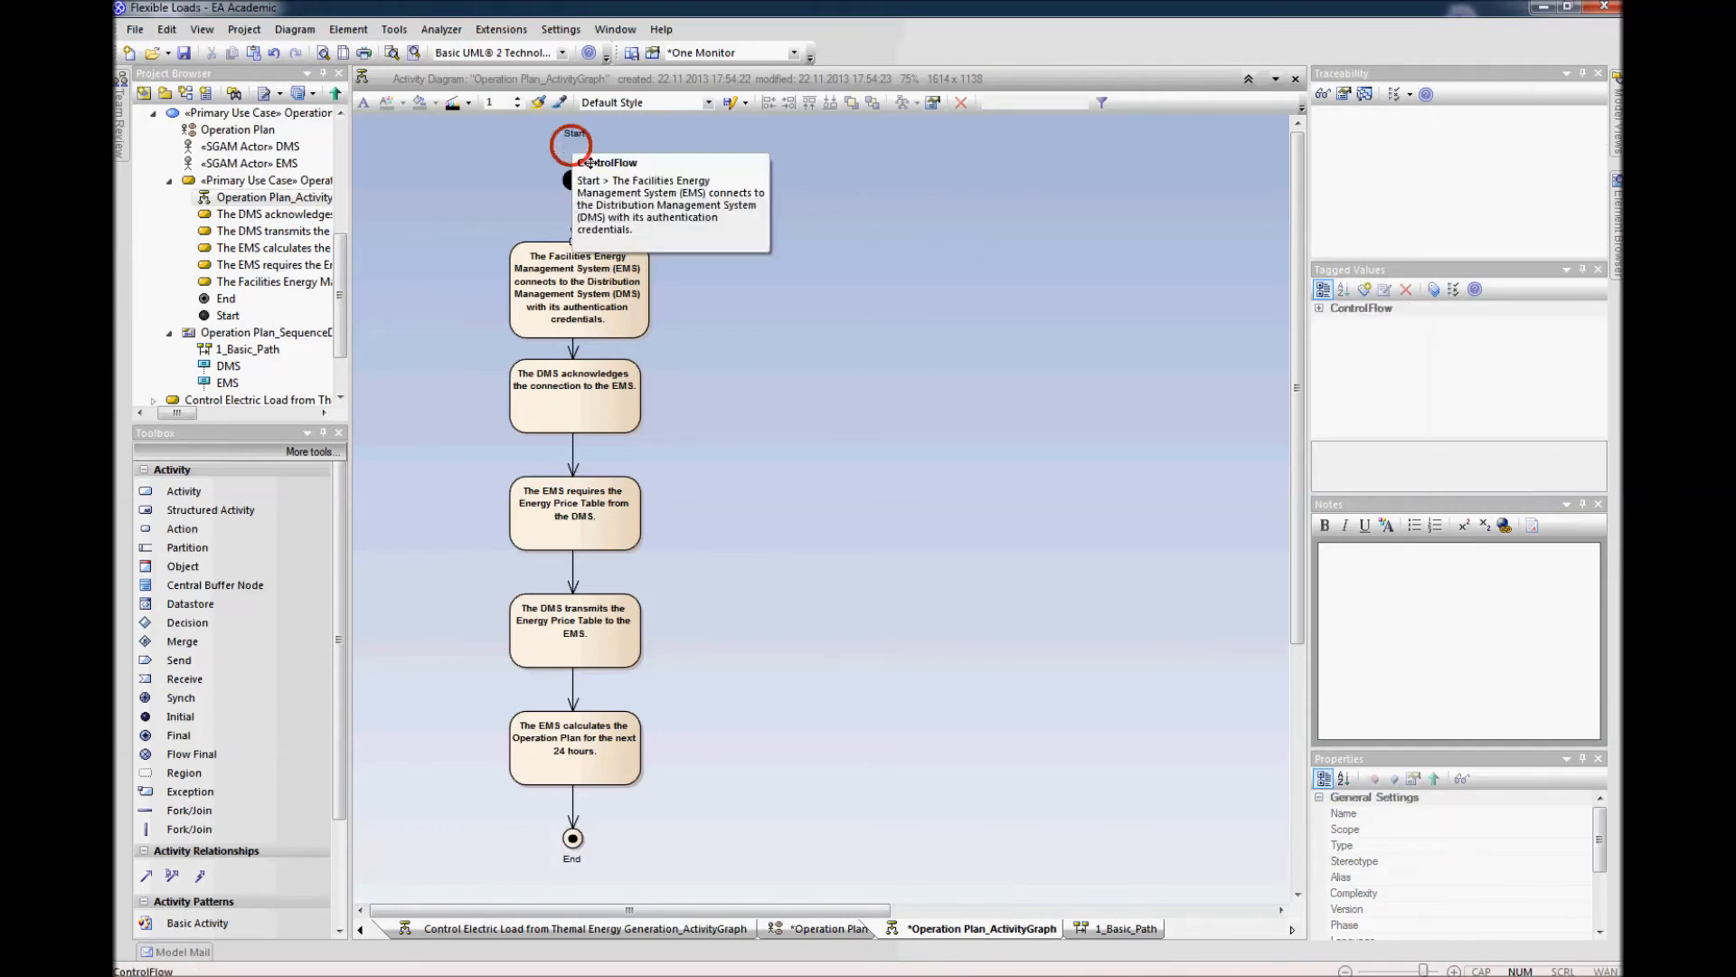
left_click(669, 204)
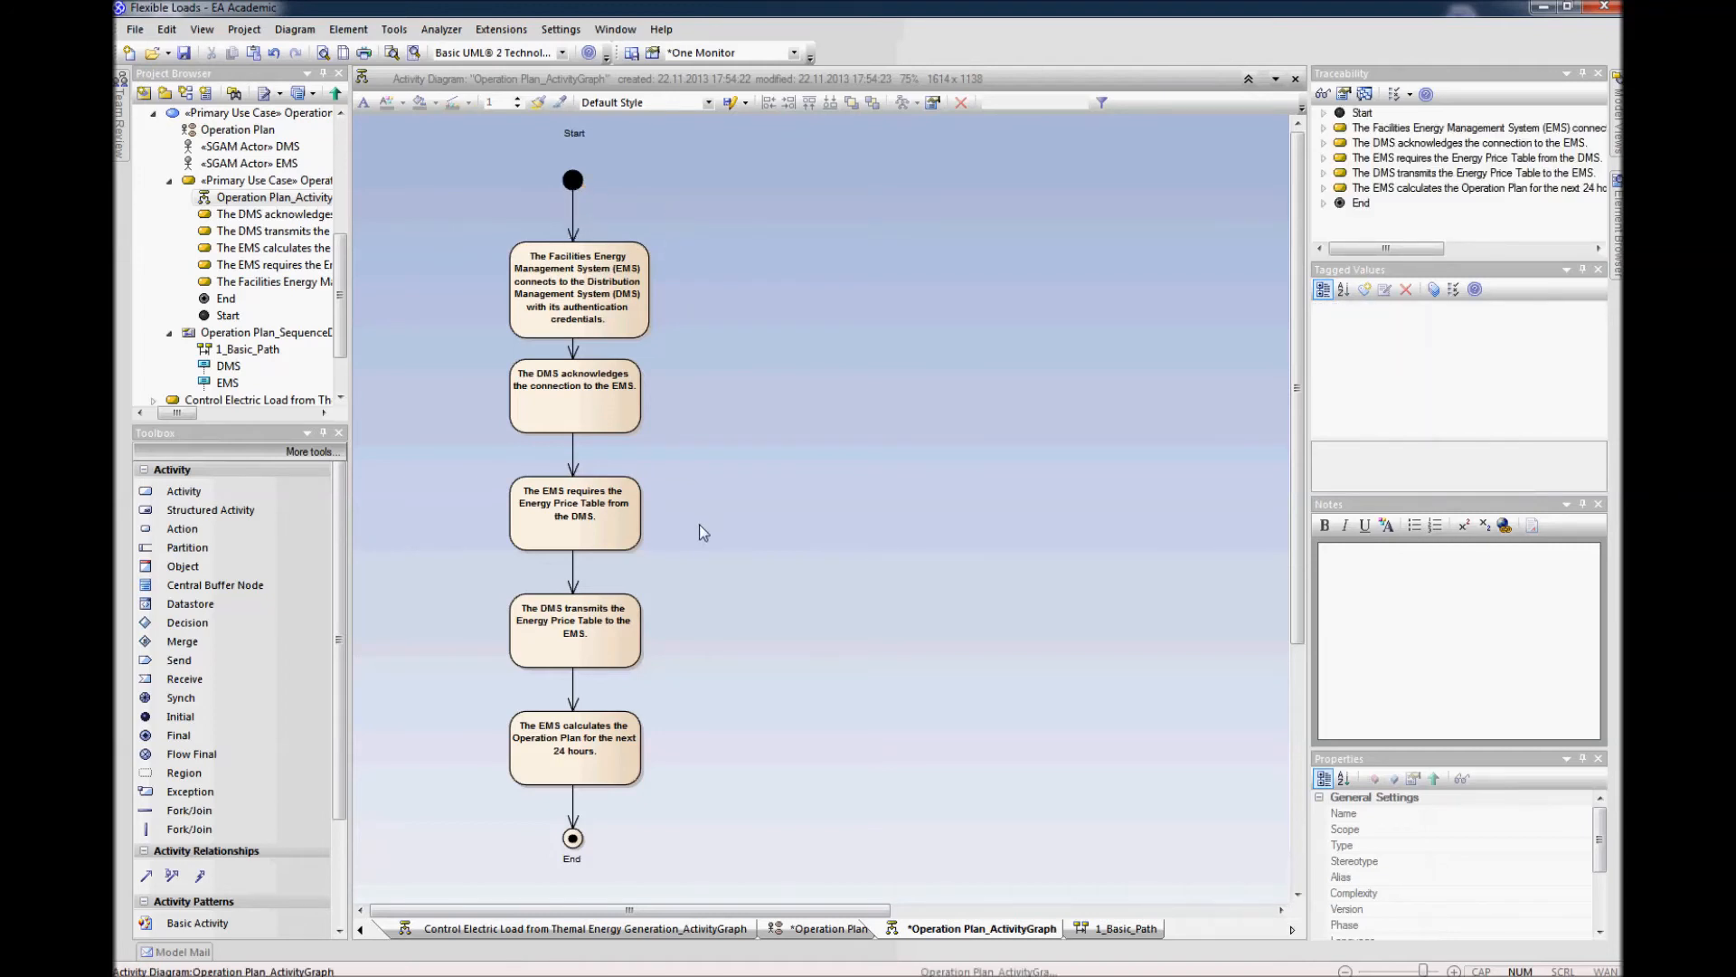
left_click_drag(625, 336, 618, 336)
left_click(735, 362)
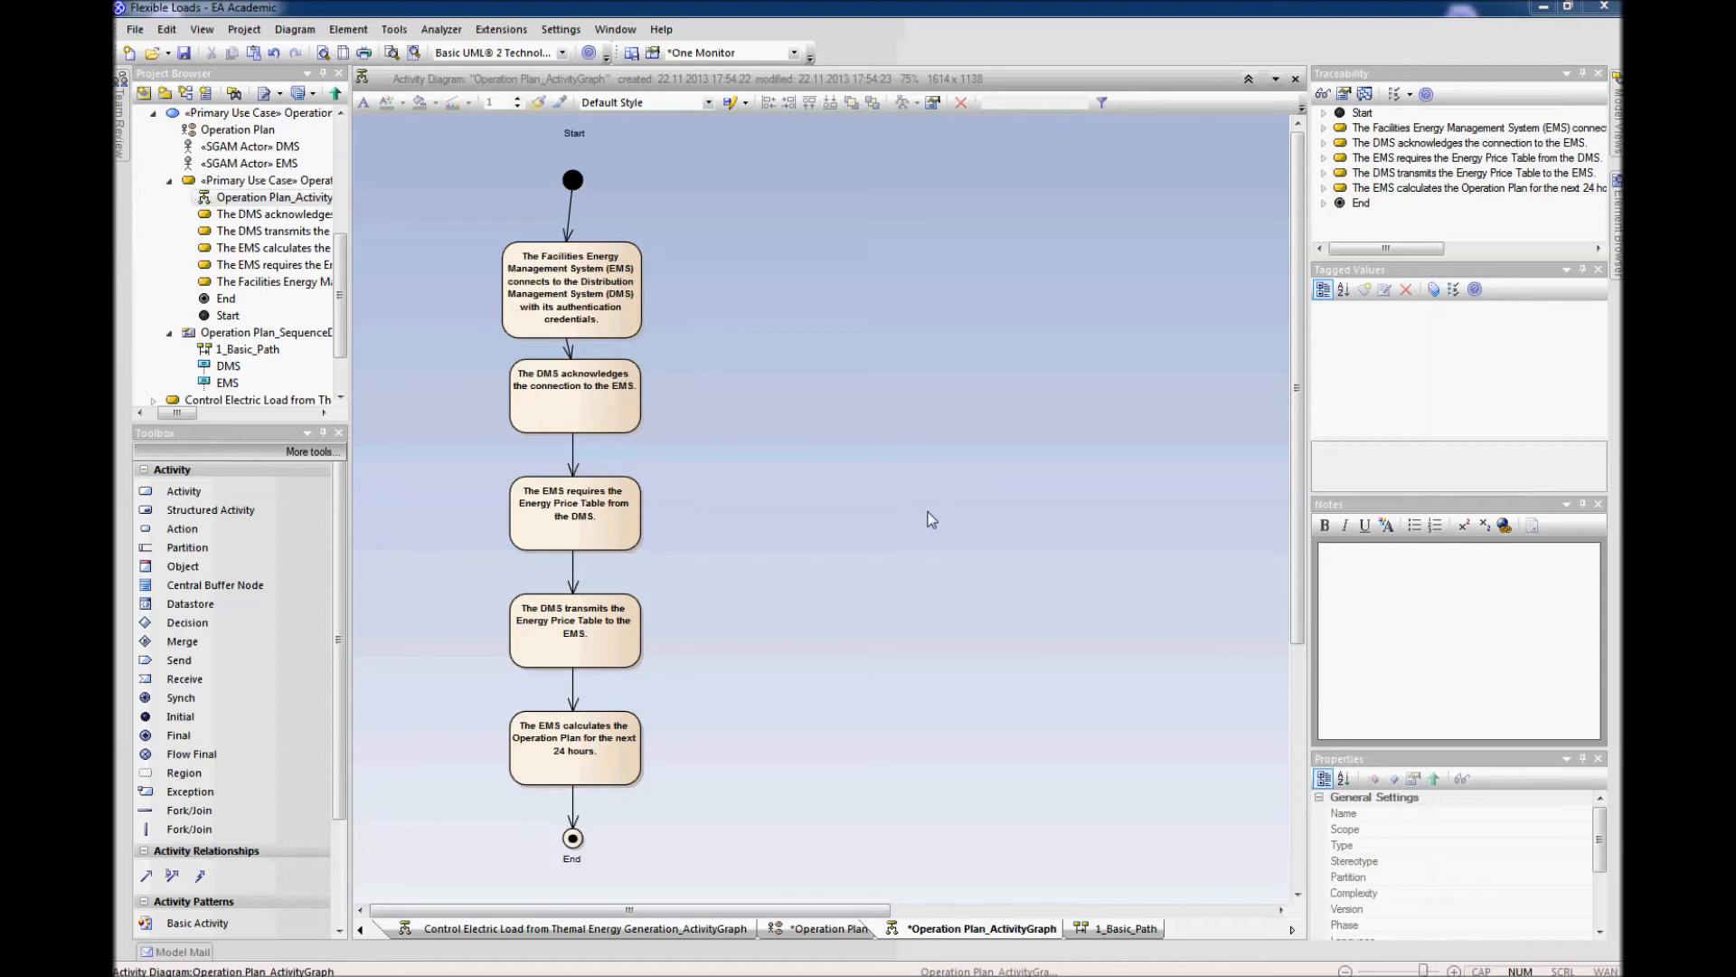
Step: Load the SGAM Function Layer element set from the SGAM Toolbox for this activity diagram
left_click(318, 452)
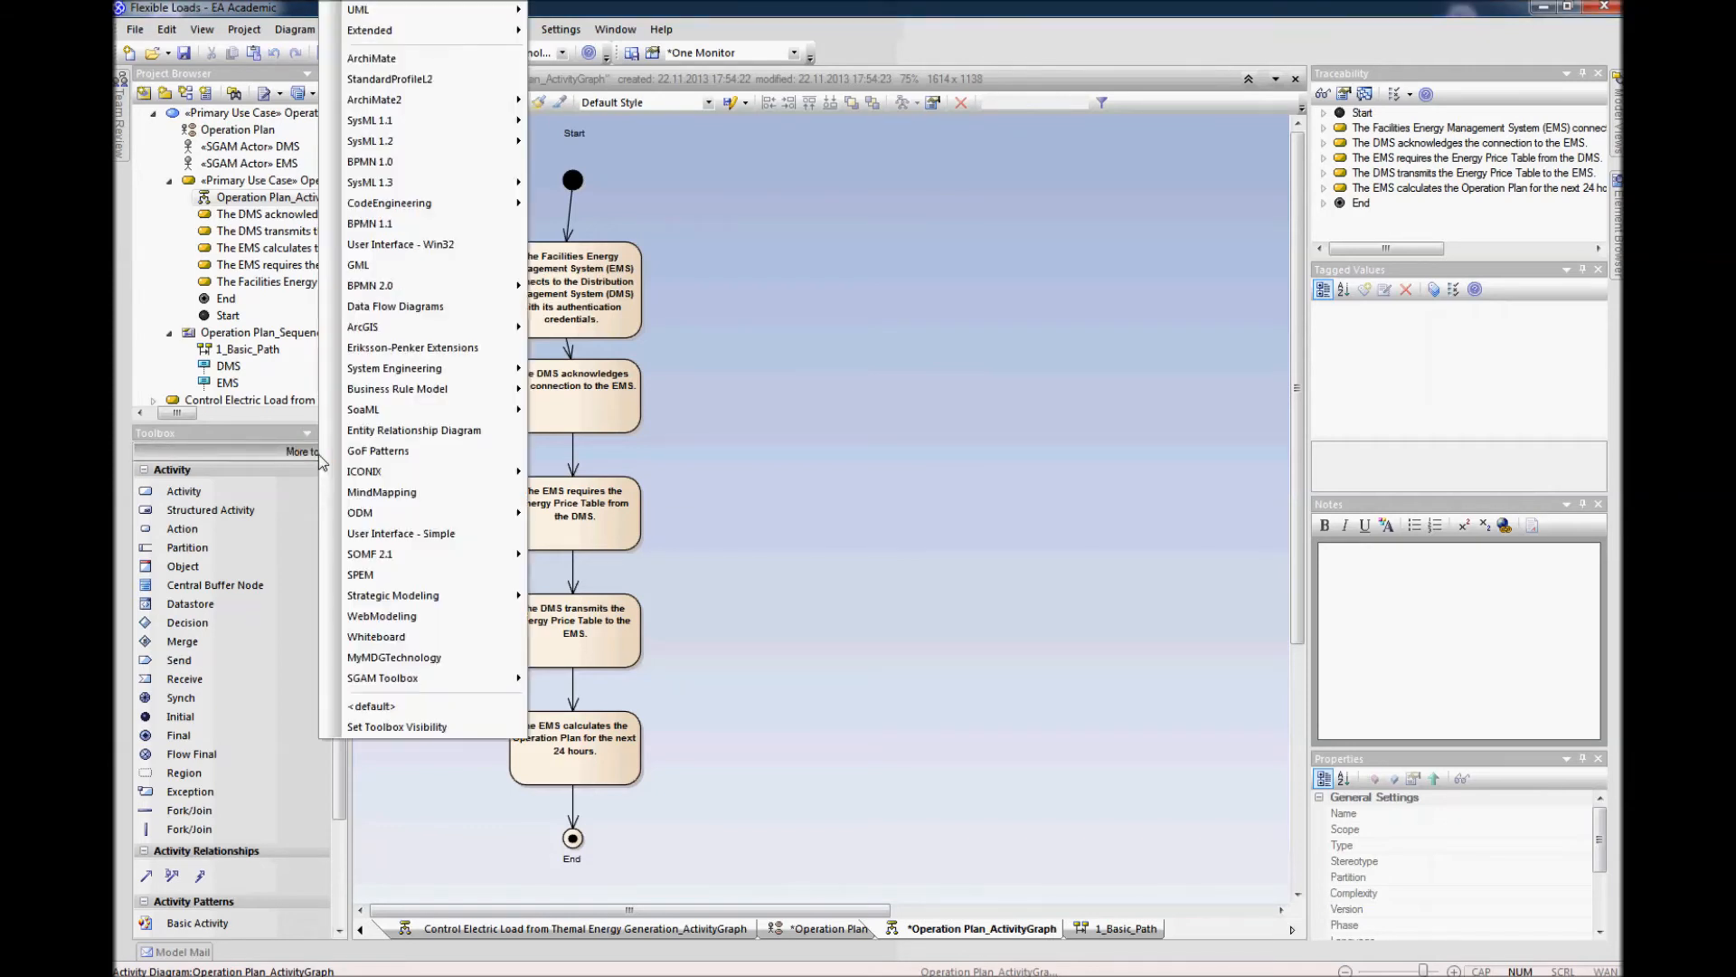
mouse_move(445, 687)
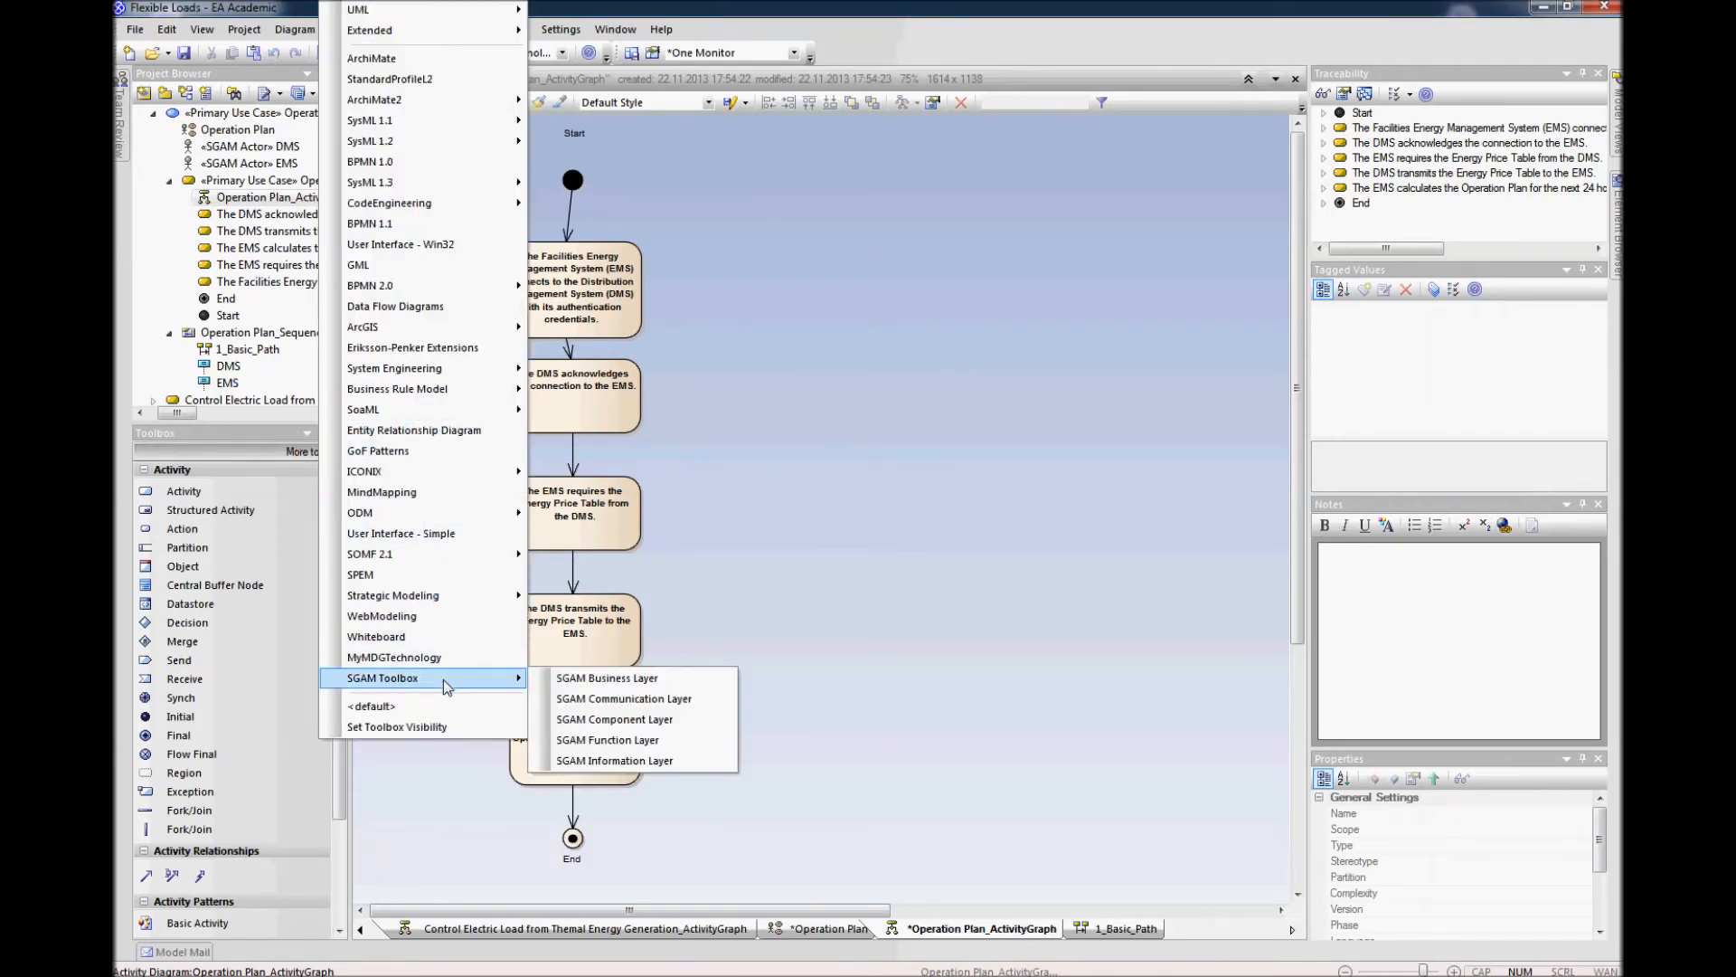
left_click(624, 743)
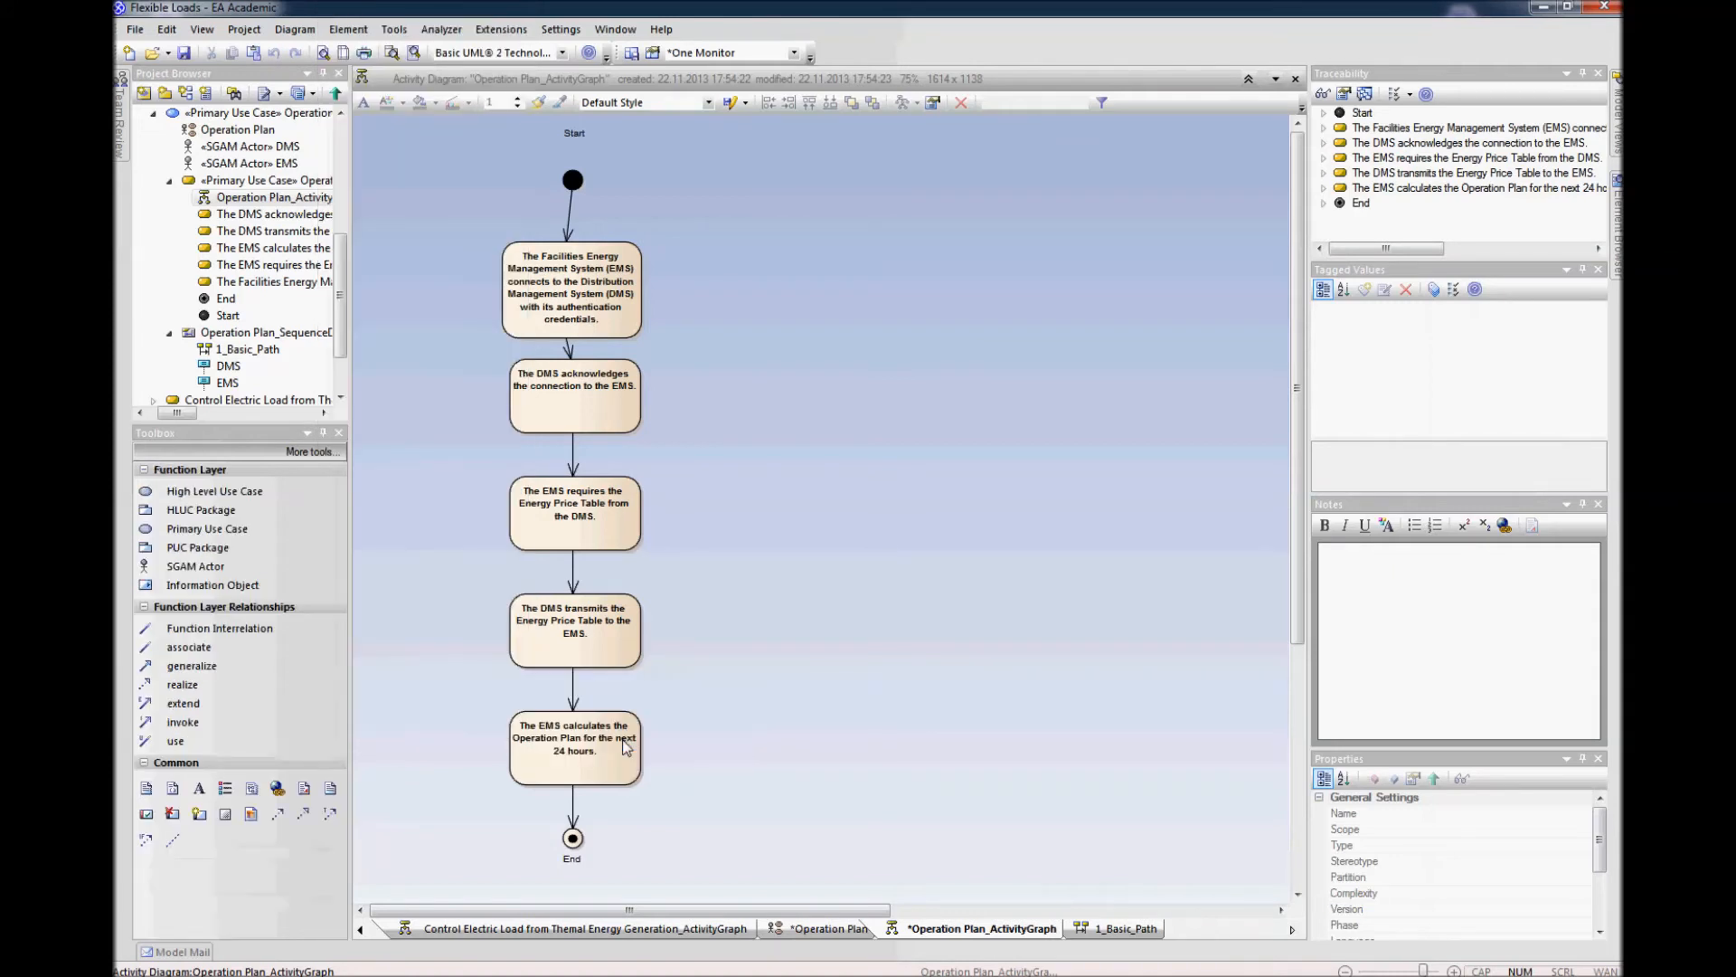
Step: Add an Information Object to the right of the first activity and name it Authentication Credentials
left_click(192, 588)
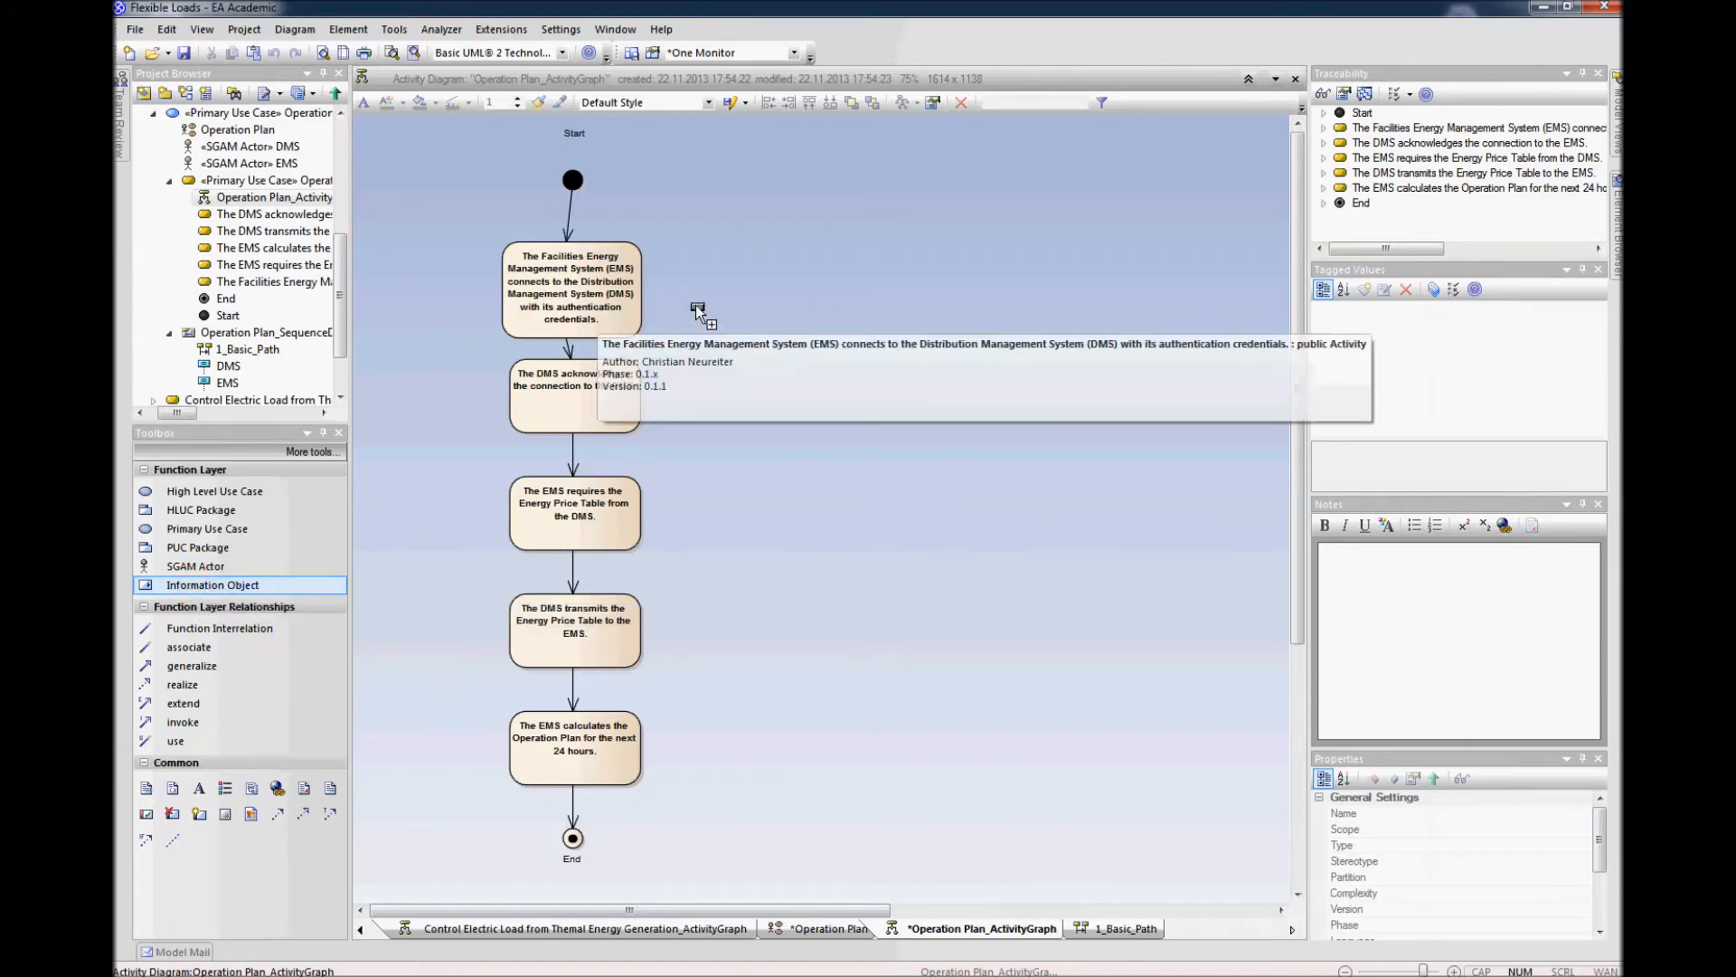
left_click(789, 281)
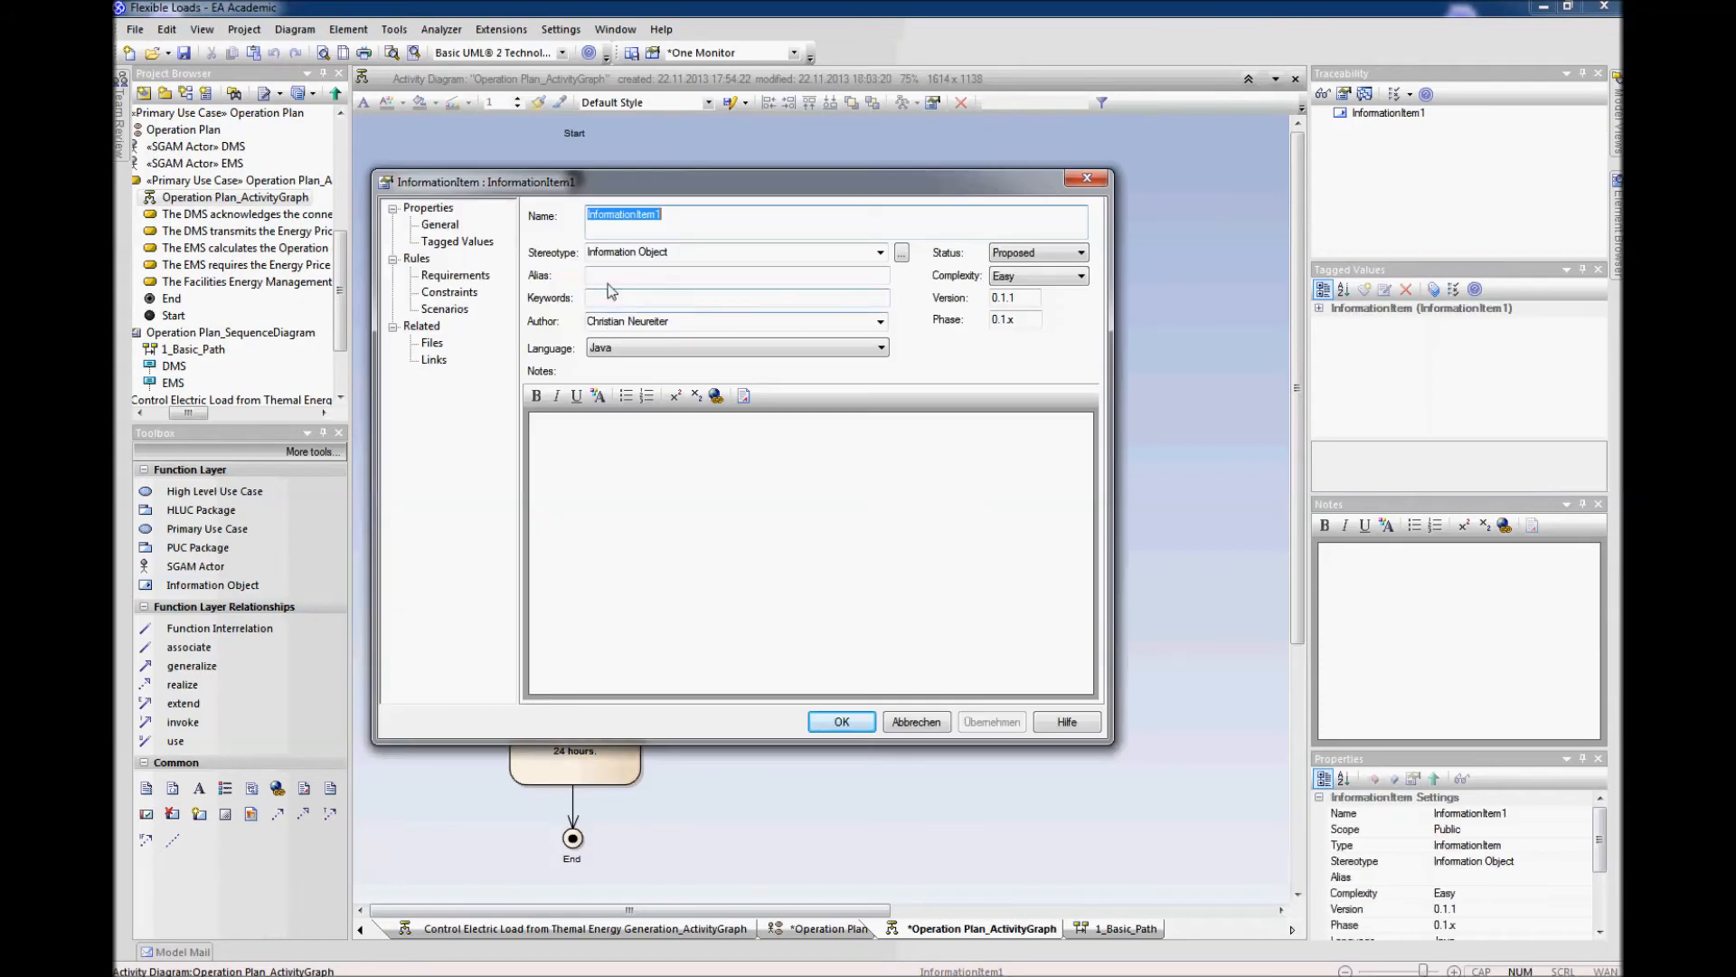
left_click_drag(648, 186, 692, 394)
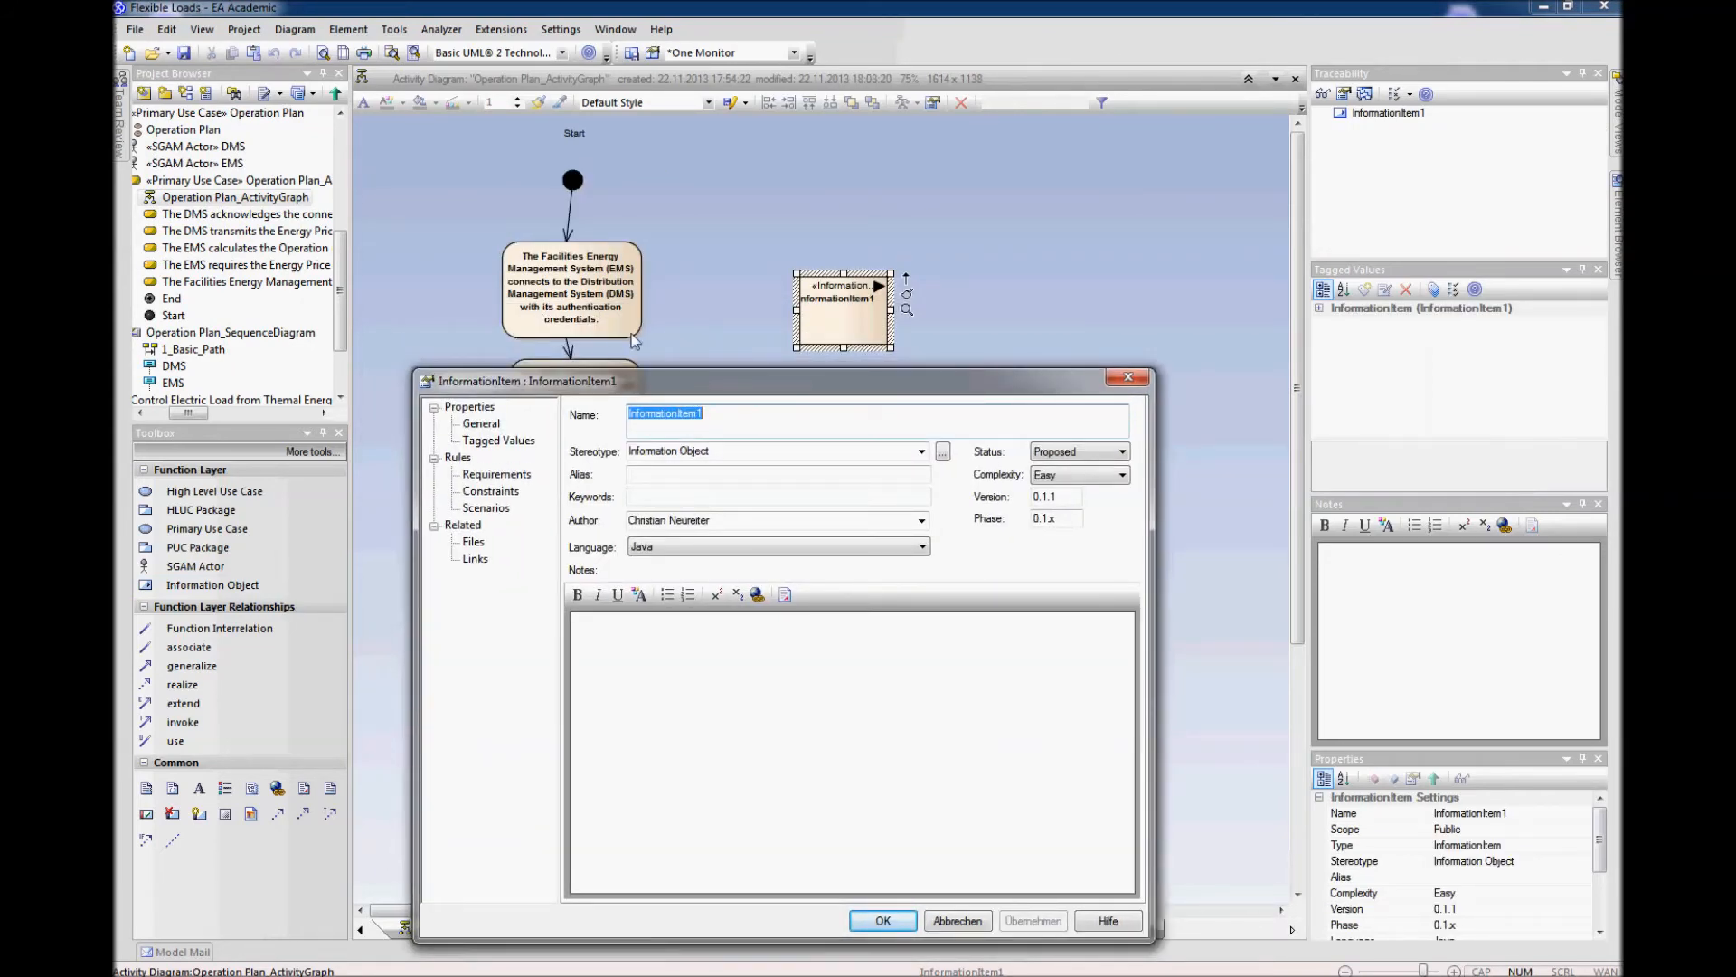
left_click_drag(675, 376, 710, 329)
type("Authentication Credentials")
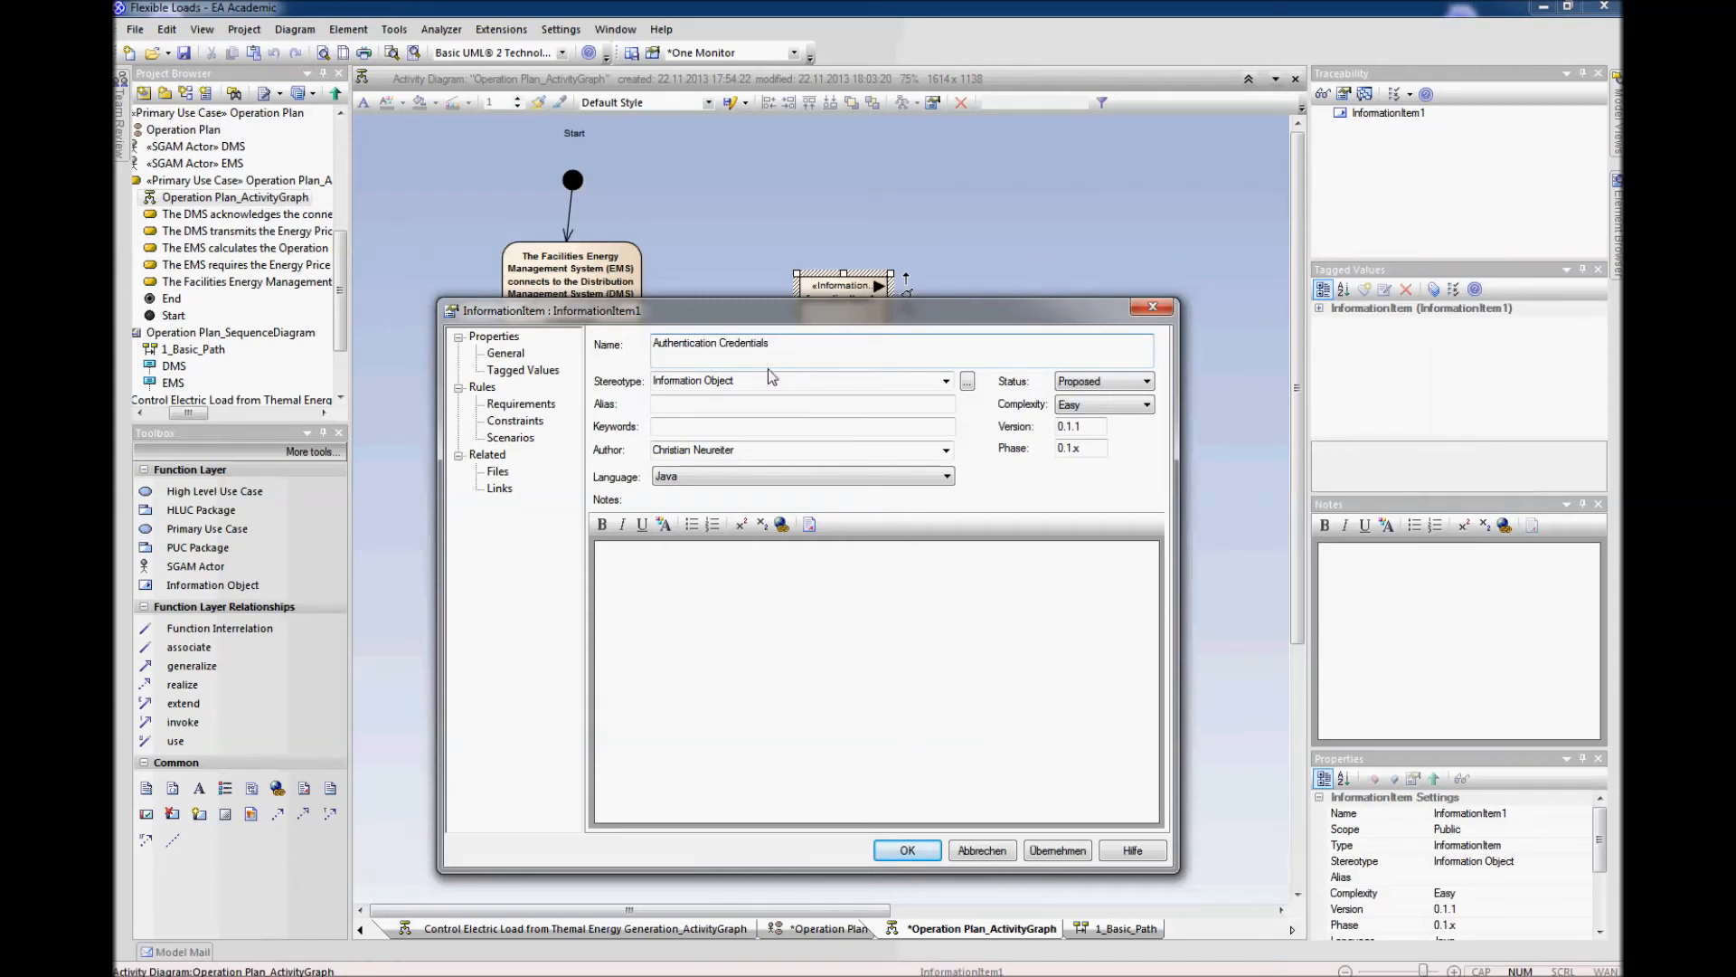
Step: Add a bulleted list including User and Password to the Authentication Credentials notes, check its tagged values, and accept the properties
left_click(651, 573)
left_click(692, 525)
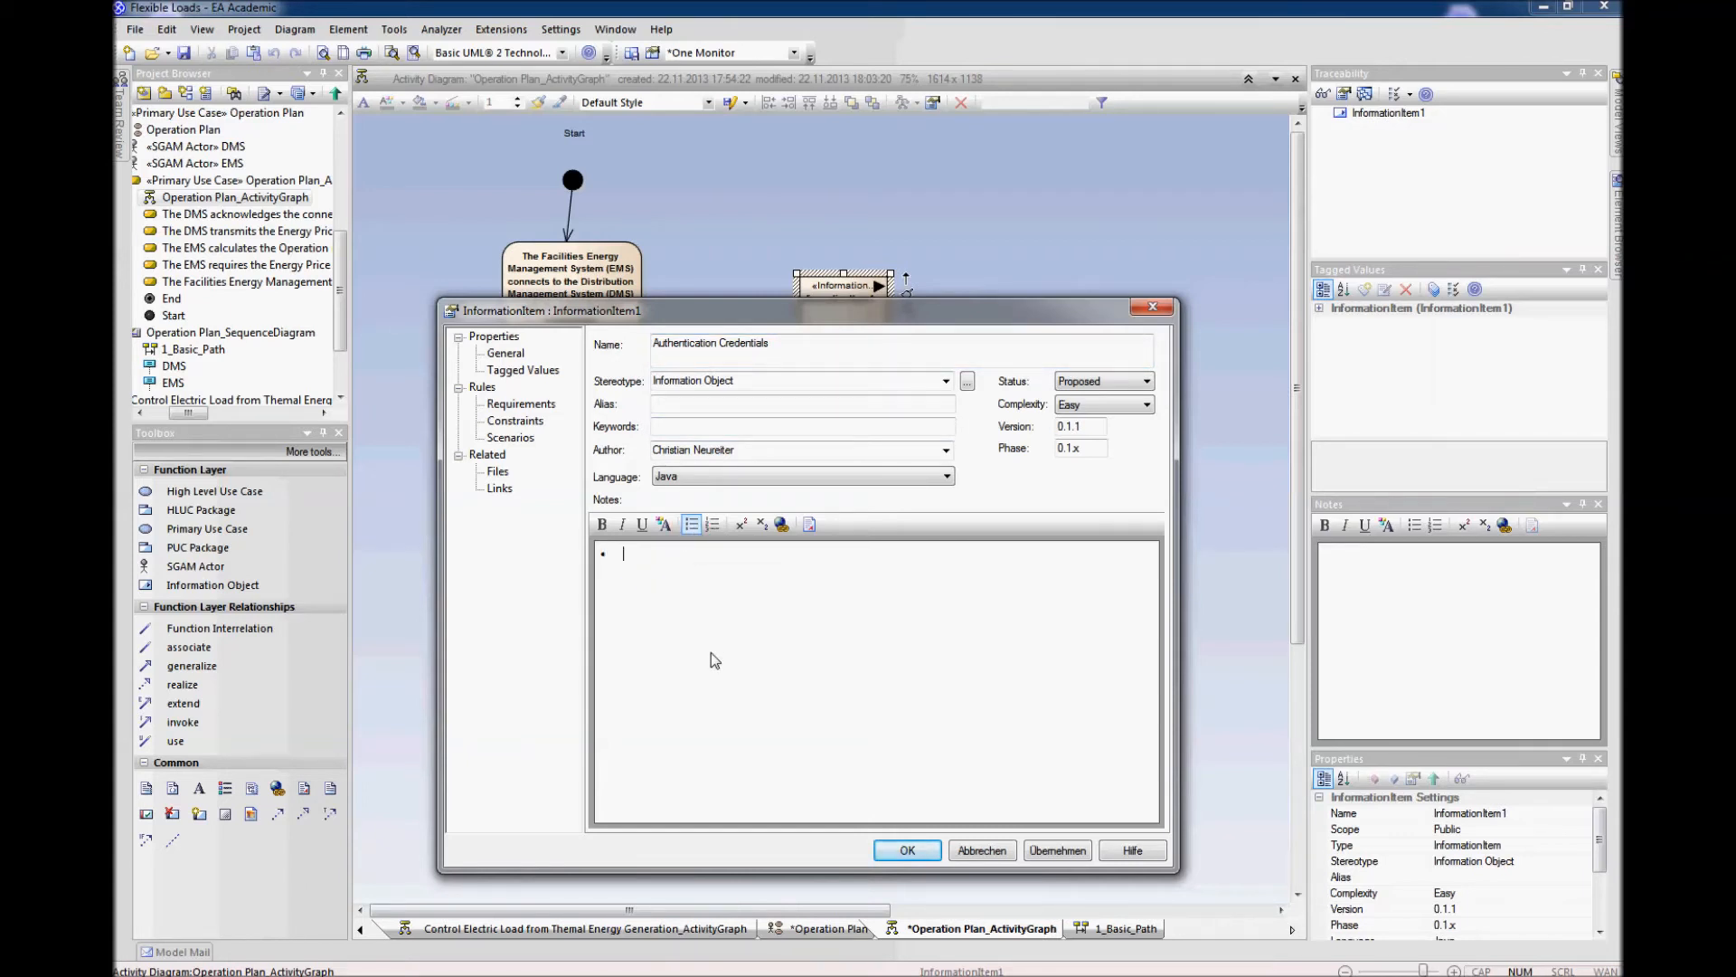
type("User")
key("BackSpace")
type("Password")
key("Return")
type("Poli")
type("....")
left_click(525, 370)
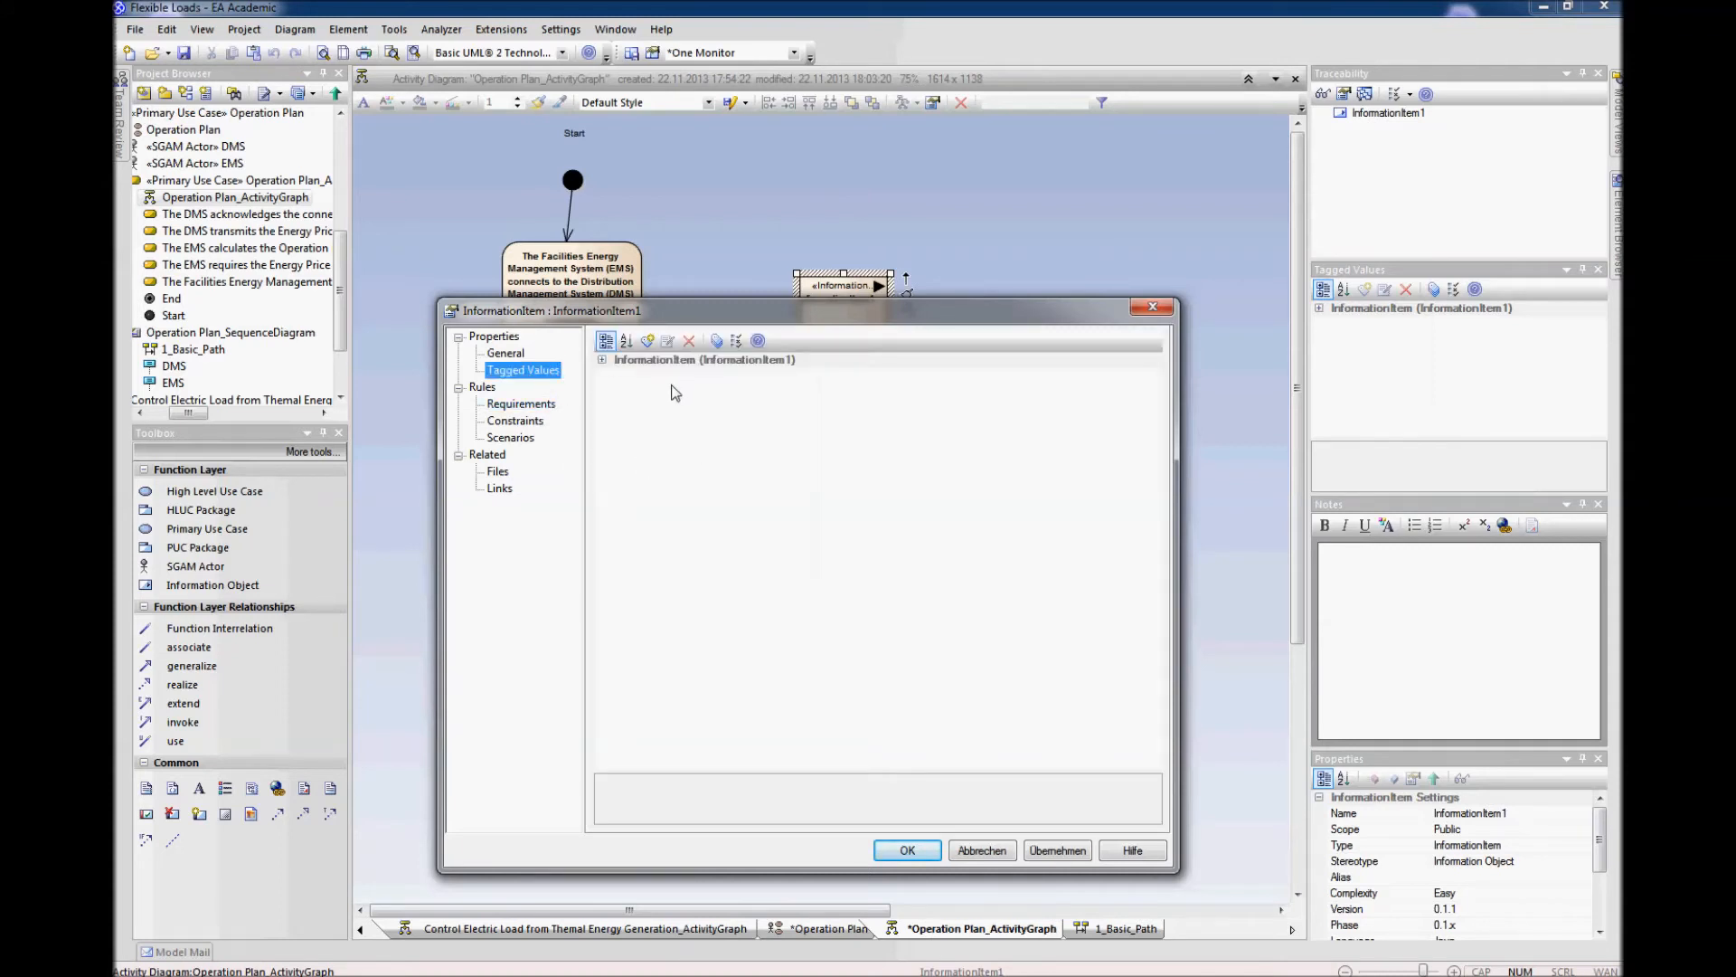
left_click(908, 851)
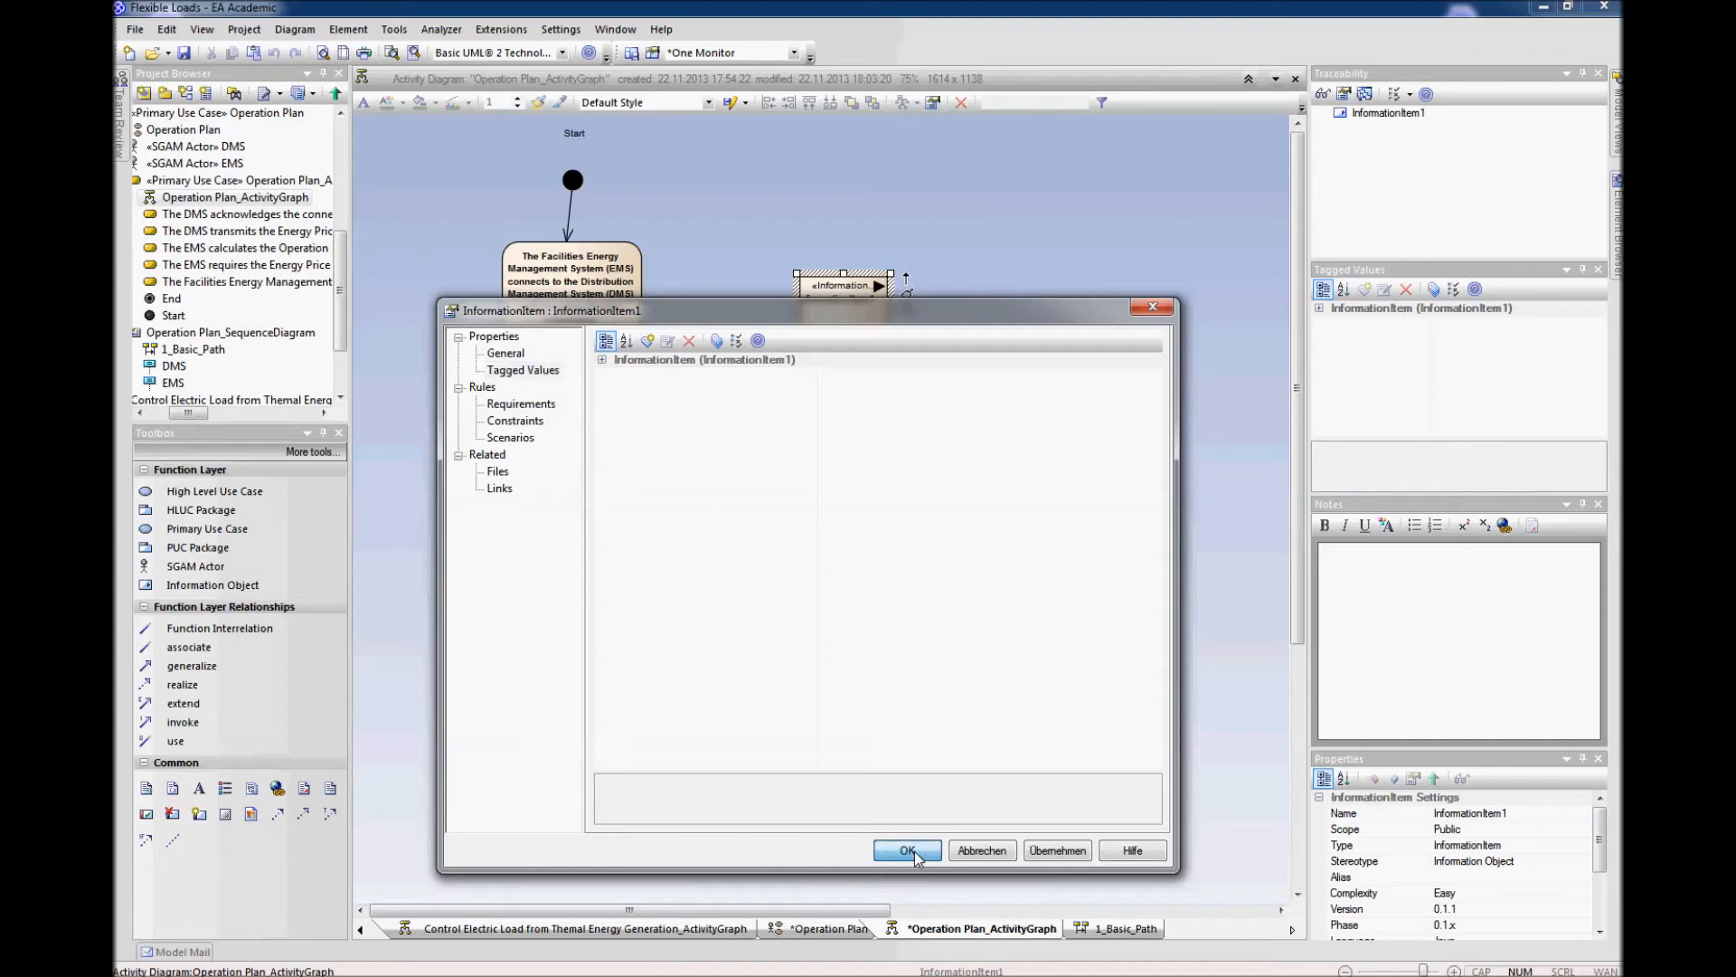
Step: Adjust the Authentication Credentials object beside the first activity, and connect the activity to it with a dashed arrow
left_click_drag(850, 315, 889, 304)
left_click(632, 309)
left_click_drag(661, 252, 830, 313)
left_click(823, 294)
left_click(833, 378)
left_click(825, 387)
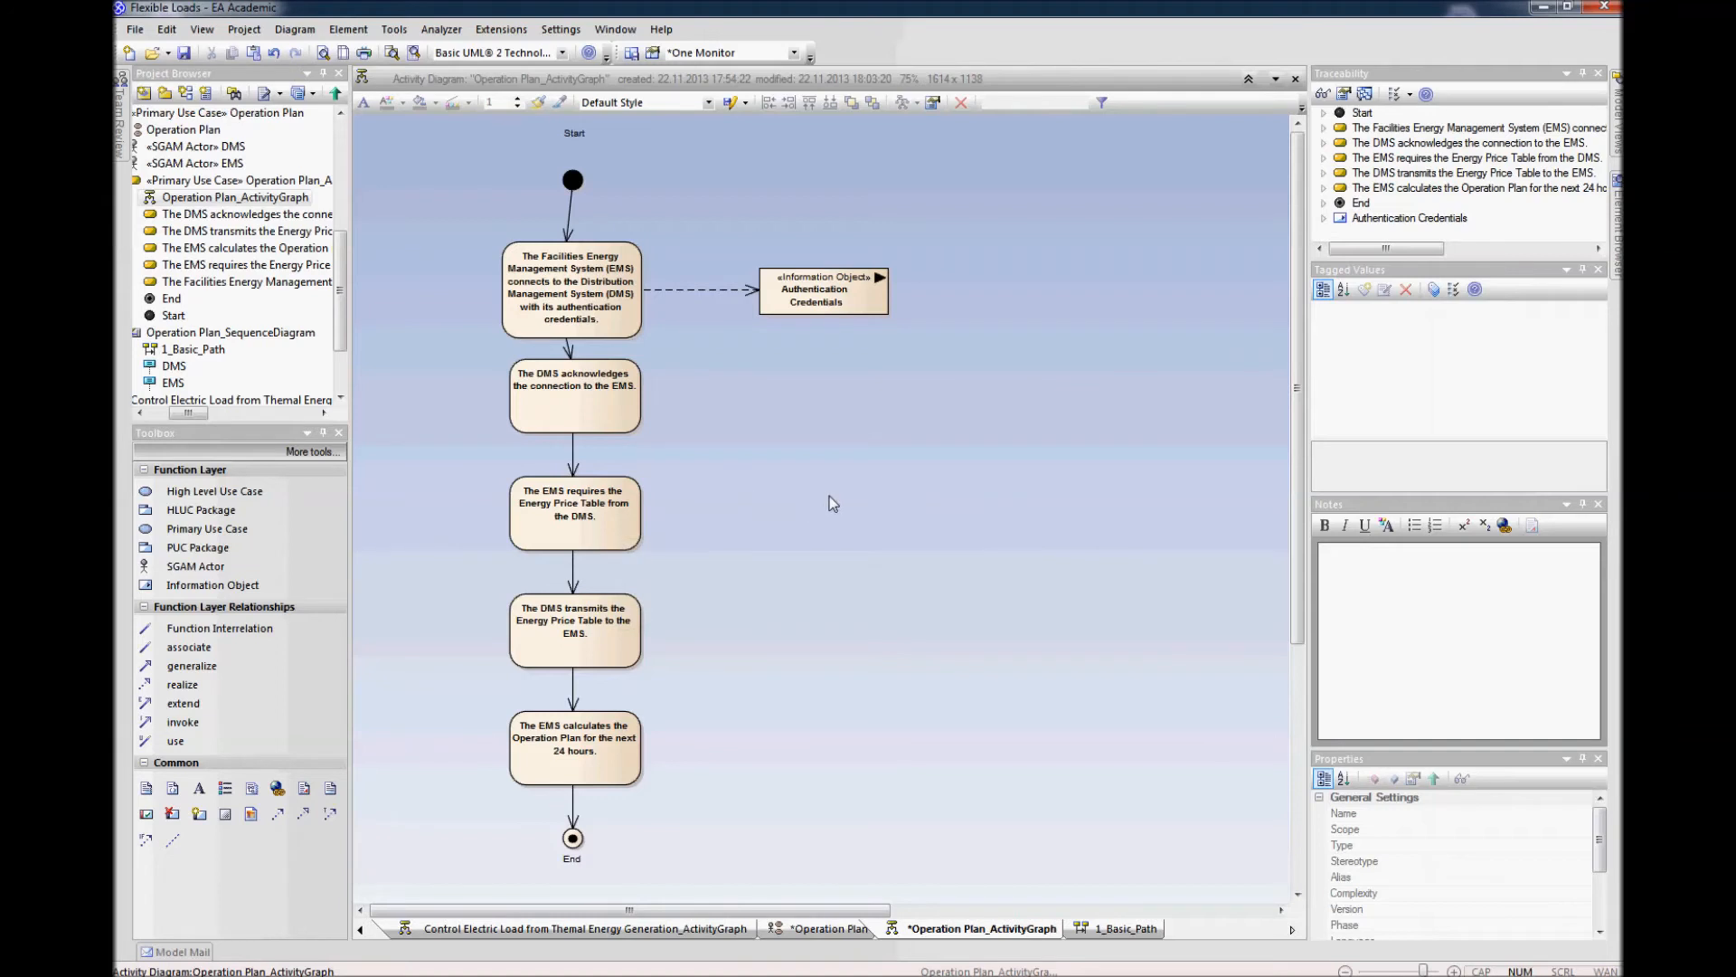
Step: Add an Information Object named Energy Price Table to the right of the third activity
left_click(828, 495)
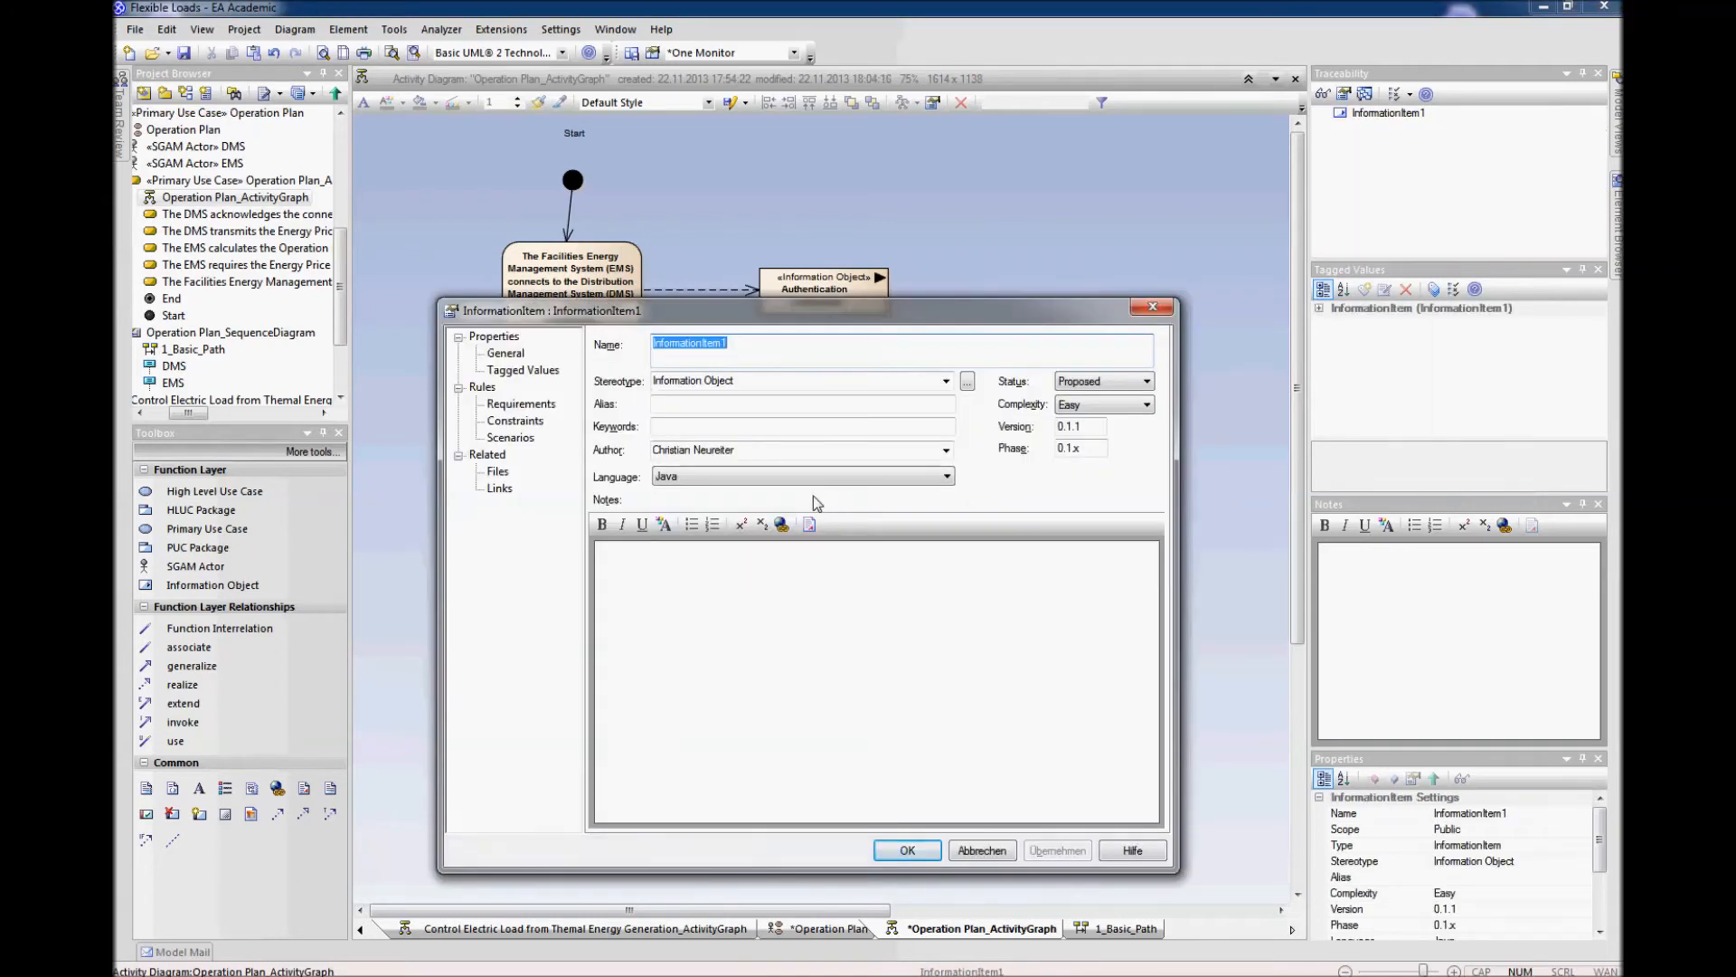
type("Energy ")
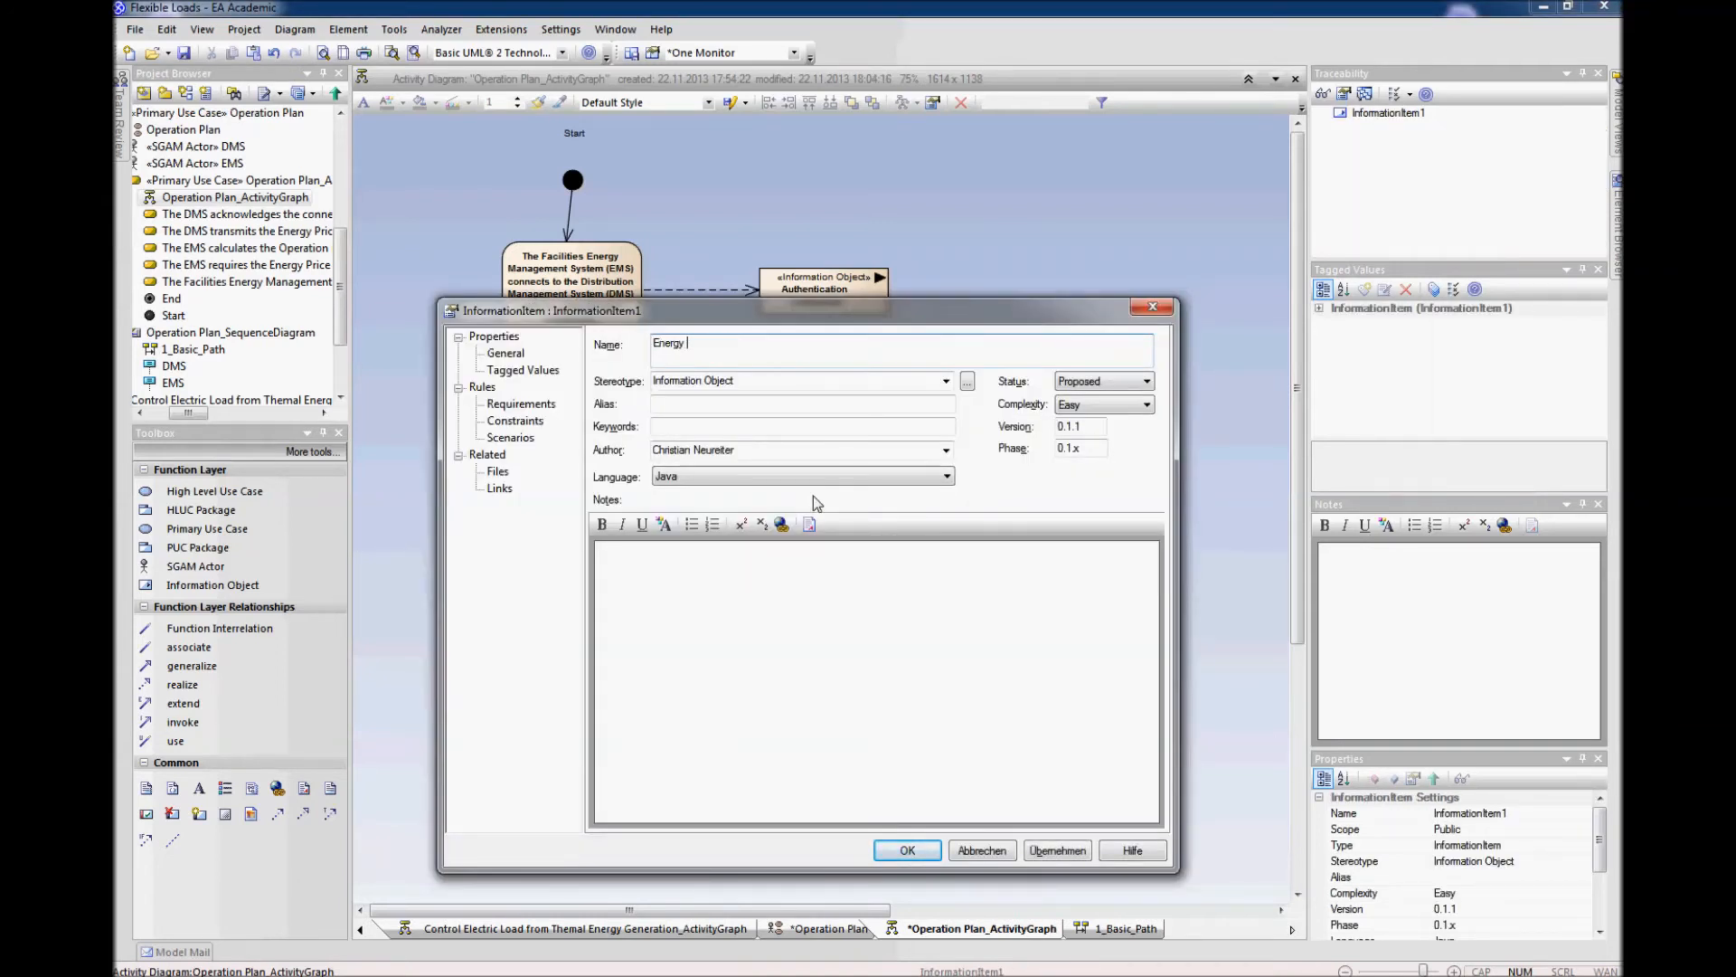
type("Price Table")
left_click(678, 591)
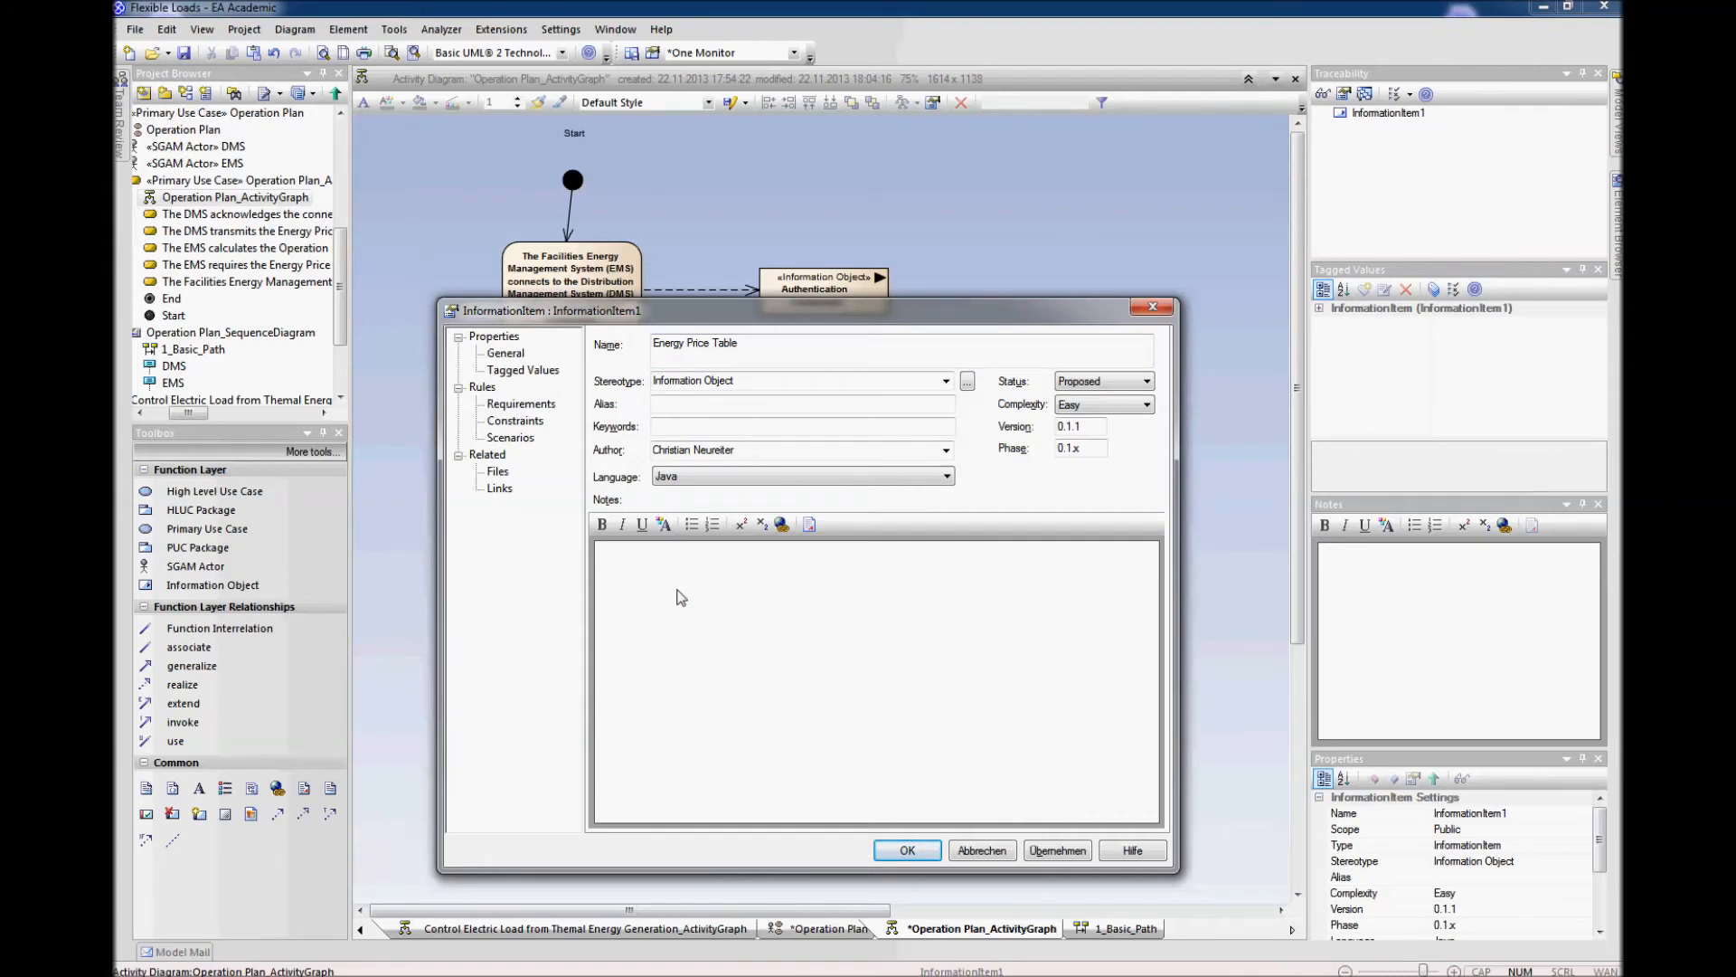
left_click(907, 850)
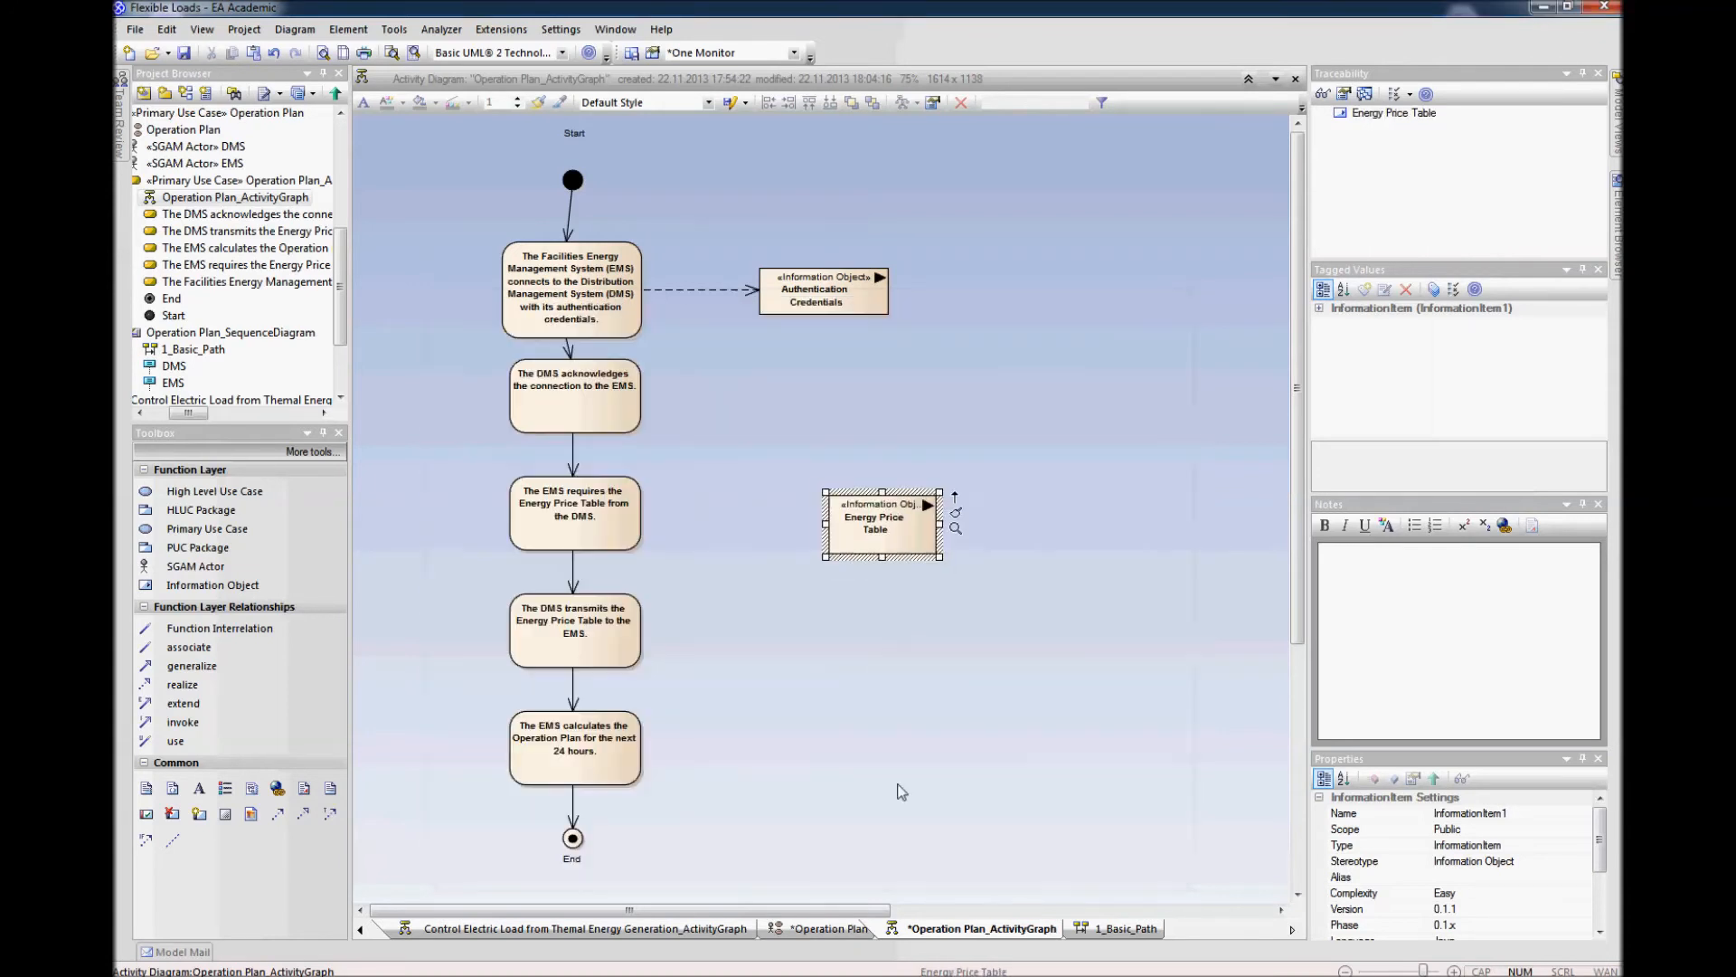
Step: Place the Energy Price Table object beside the third activity, widen it, and connect the activity to it with a Dependency
mouse_move(874, 546)
left_mouse_down()
mouse_move(813, 467)
mouse_move(803, 502)
mouse_move(894, 497)
mouse_move(868, 481)
mouse_move(865, 525)
left_mouse_up()
left_click(930, 540)
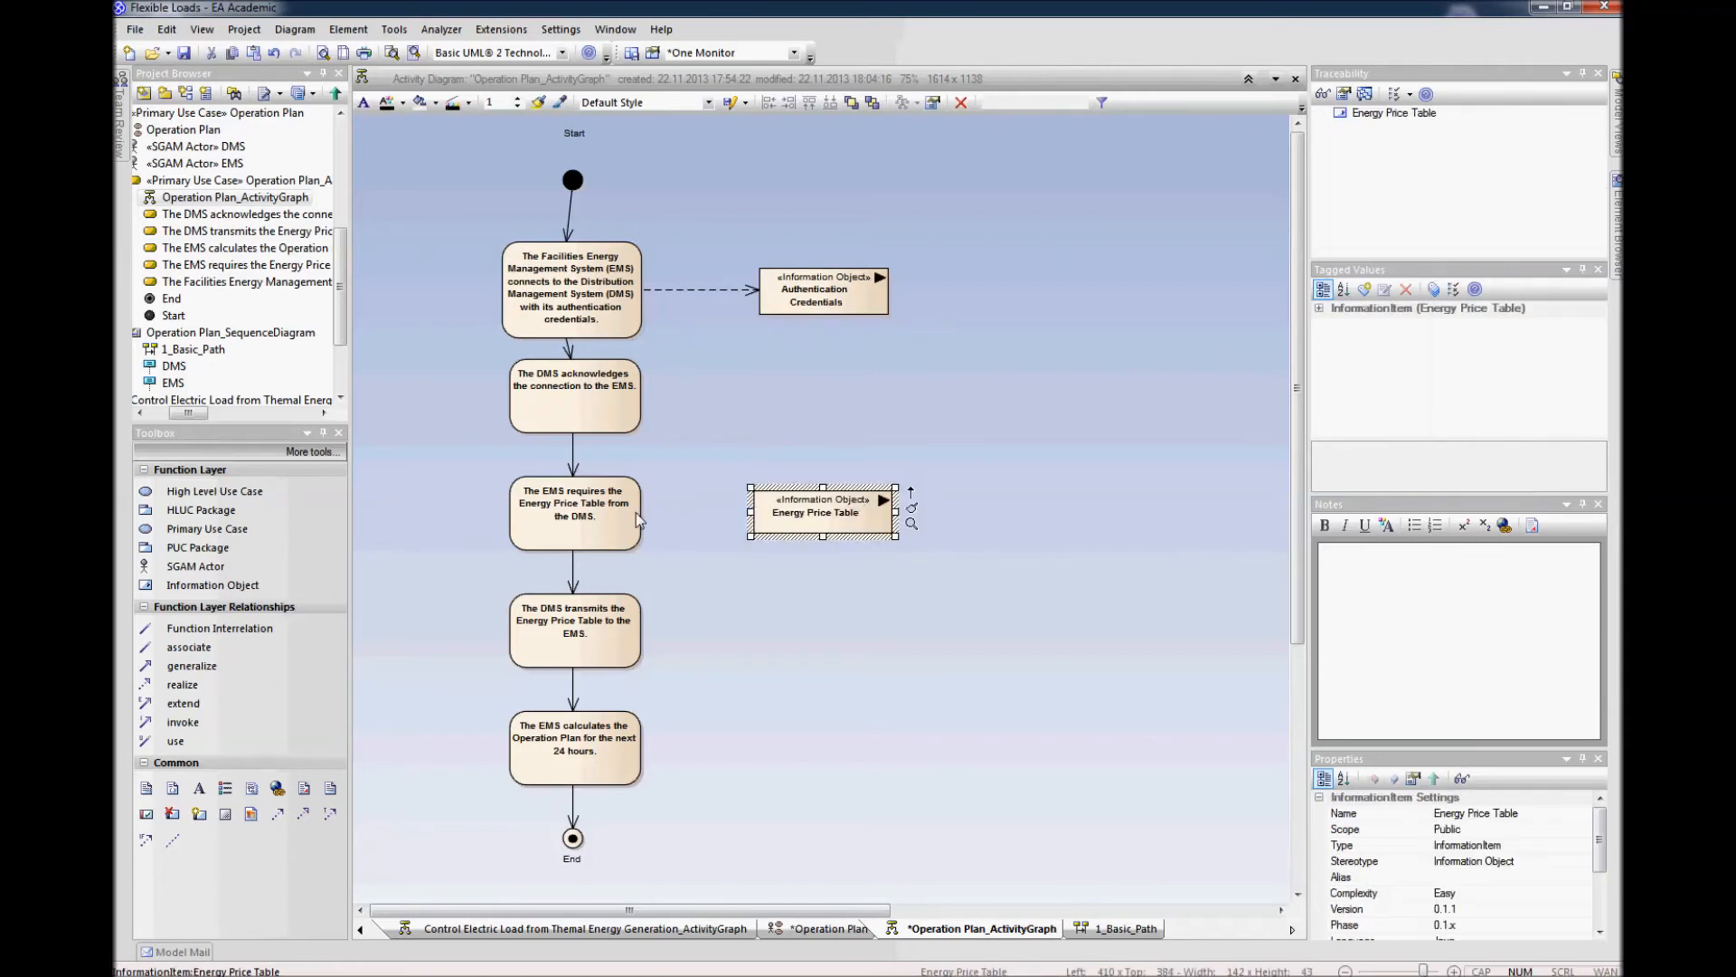
left_click(633, 517)
left_click_drag(661, 485, 769, 514)
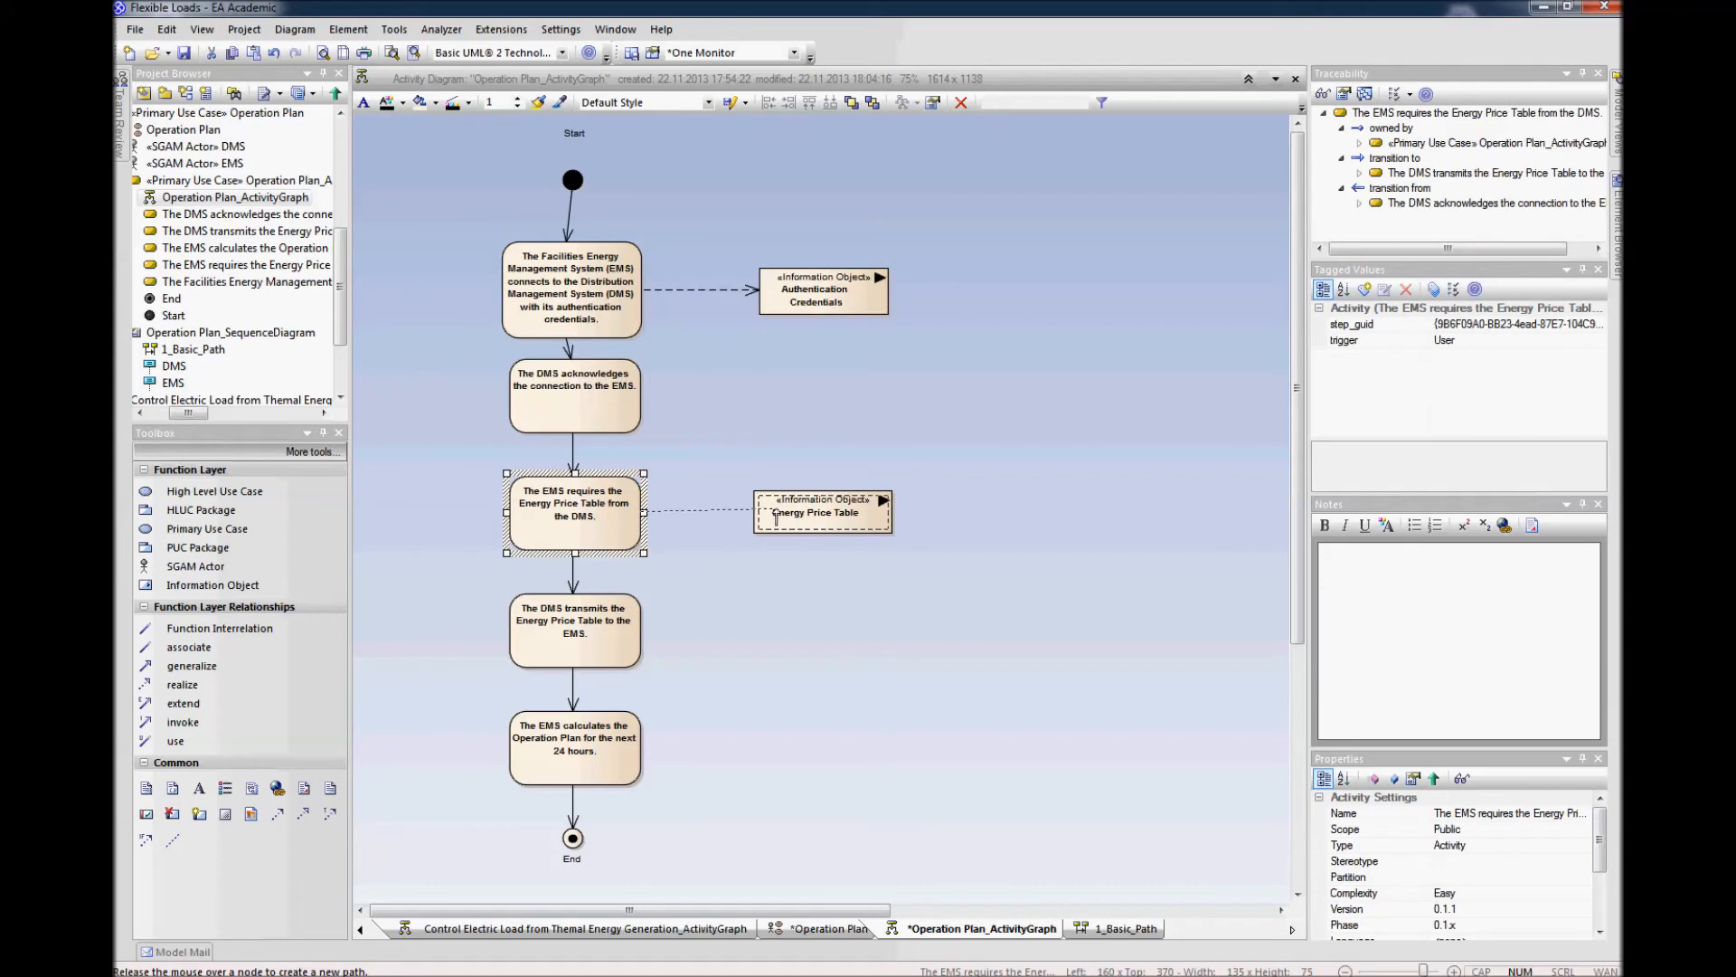
left_click(803, 527)
left_click(699, 636)
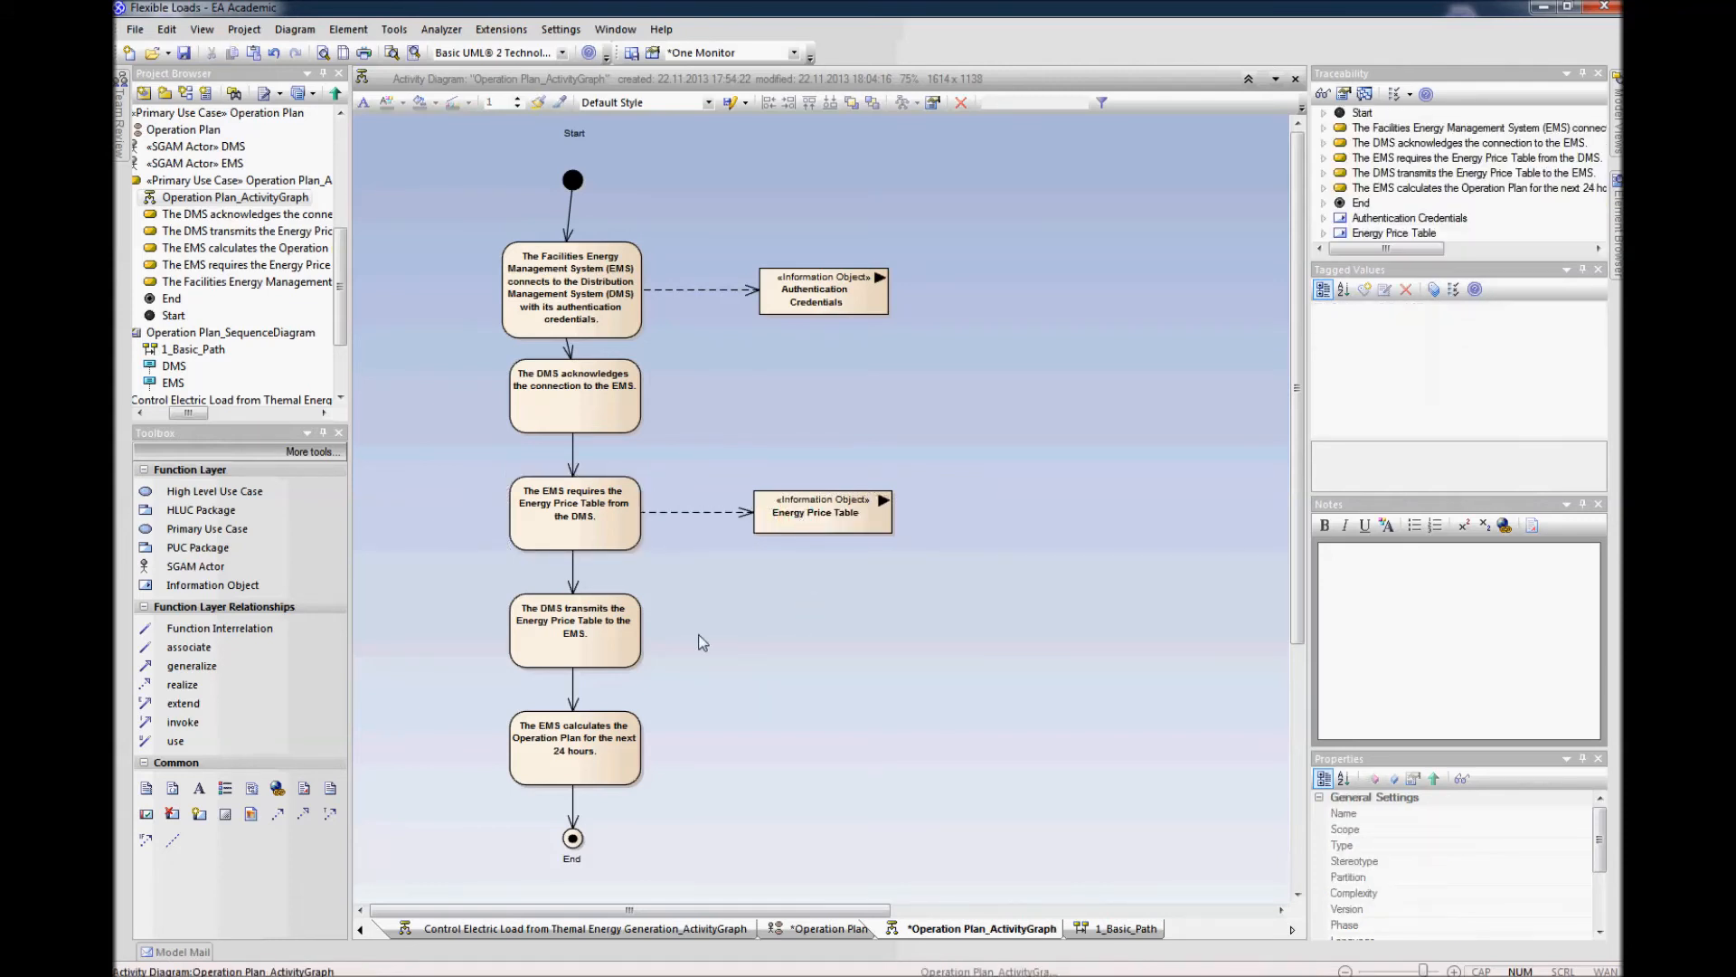
Step: Connect the fourth activity to the Energy Price Table with a Dependency, bending the line at a right angle below the object
left_click(624, 651)
mouse_move(653, 594)
left_mouse_down()
mouse_move(784, 565)
mouse_move(817, 523)
left_mouse_up()
left_click(869, 528)
left_click_drag(724, 565, 823, 630)
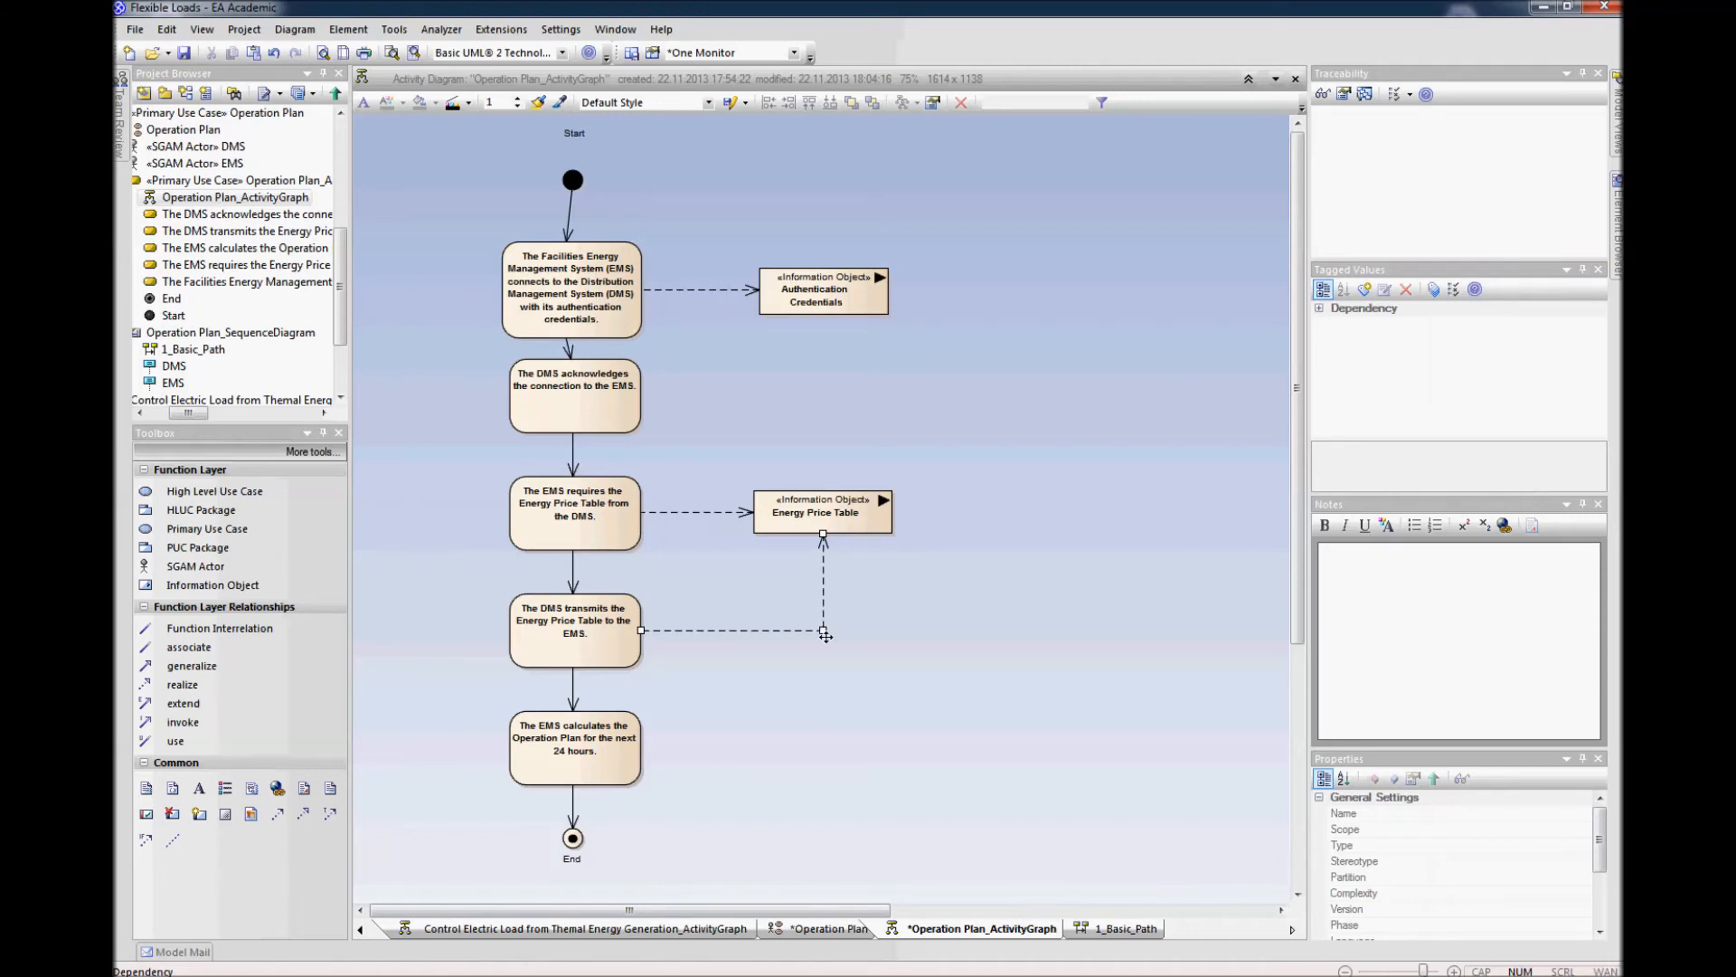
Step: Add an Information Object named Operation Plan to the right of the last activity and accept its properties
left_click(833, 689)
left_click(812, 751)
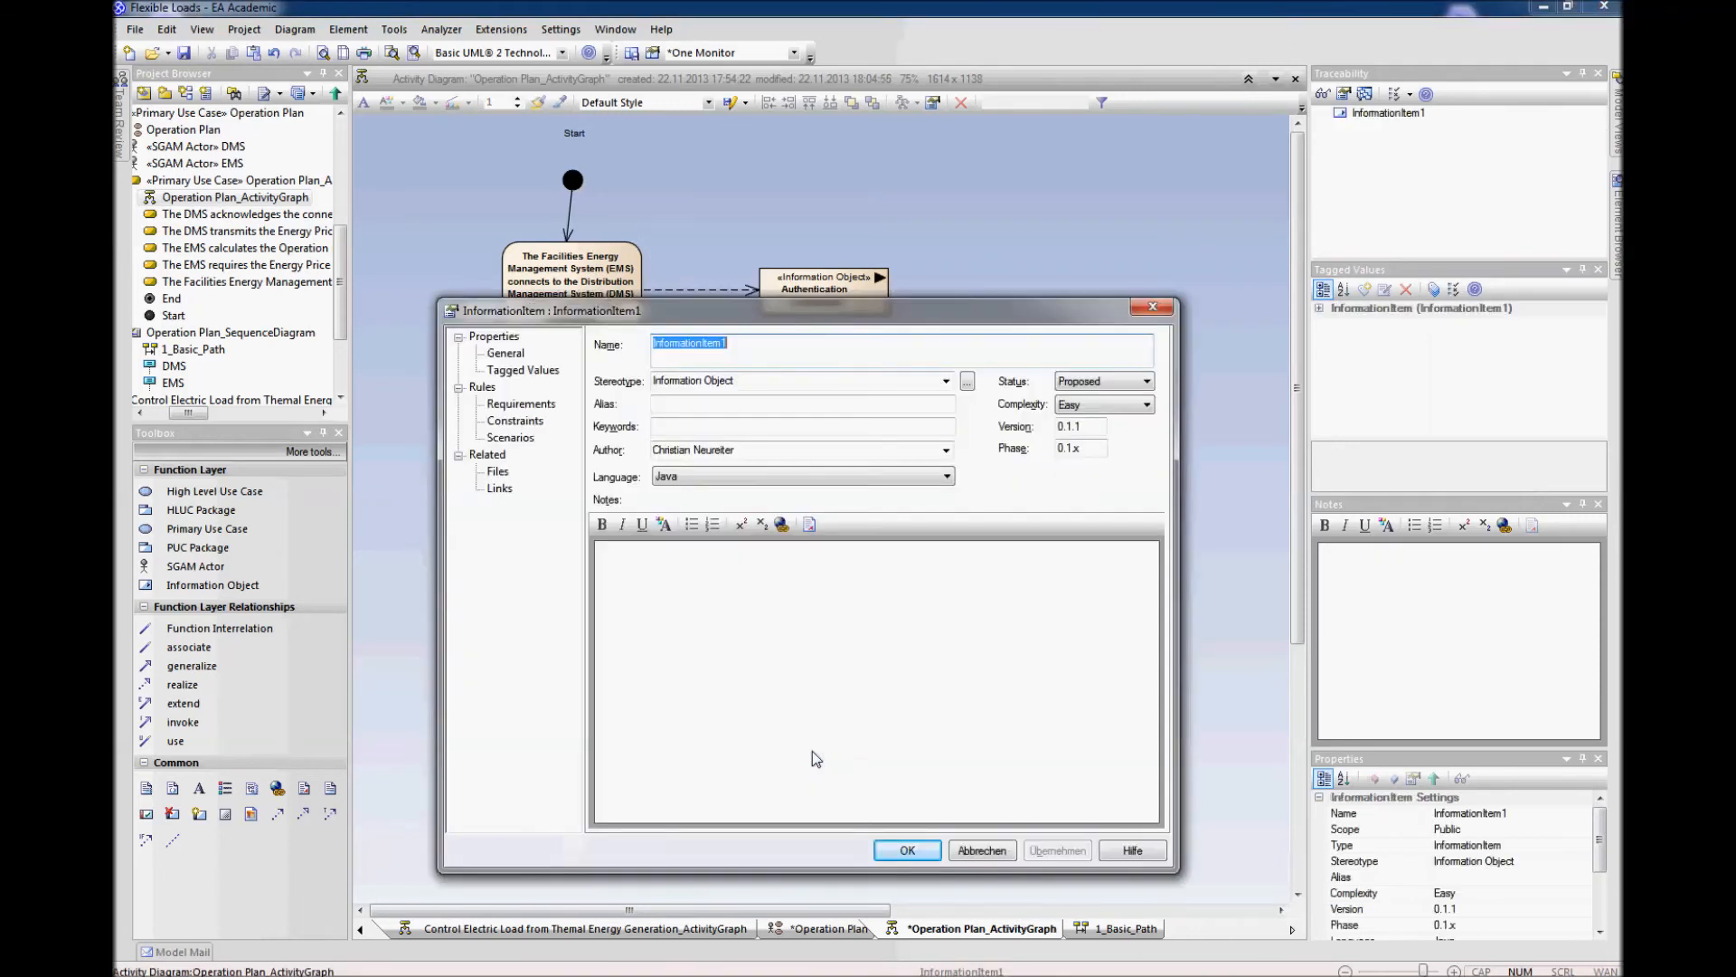
type("Operation Plan")
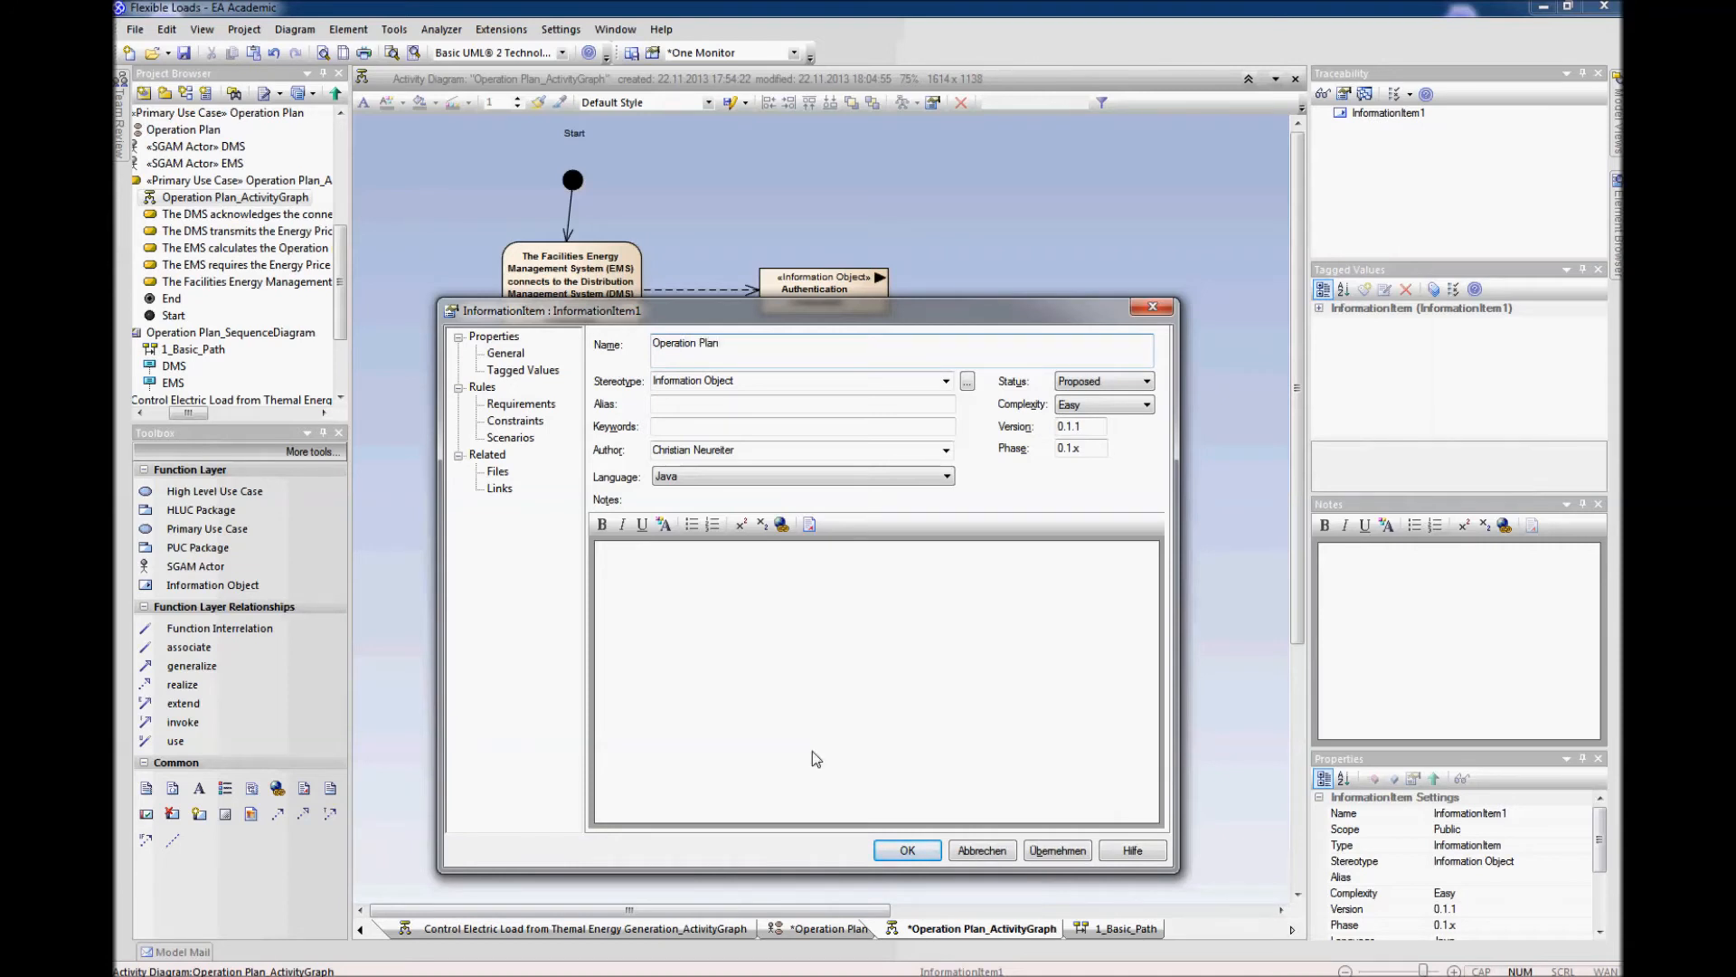
left_click(704, 618)
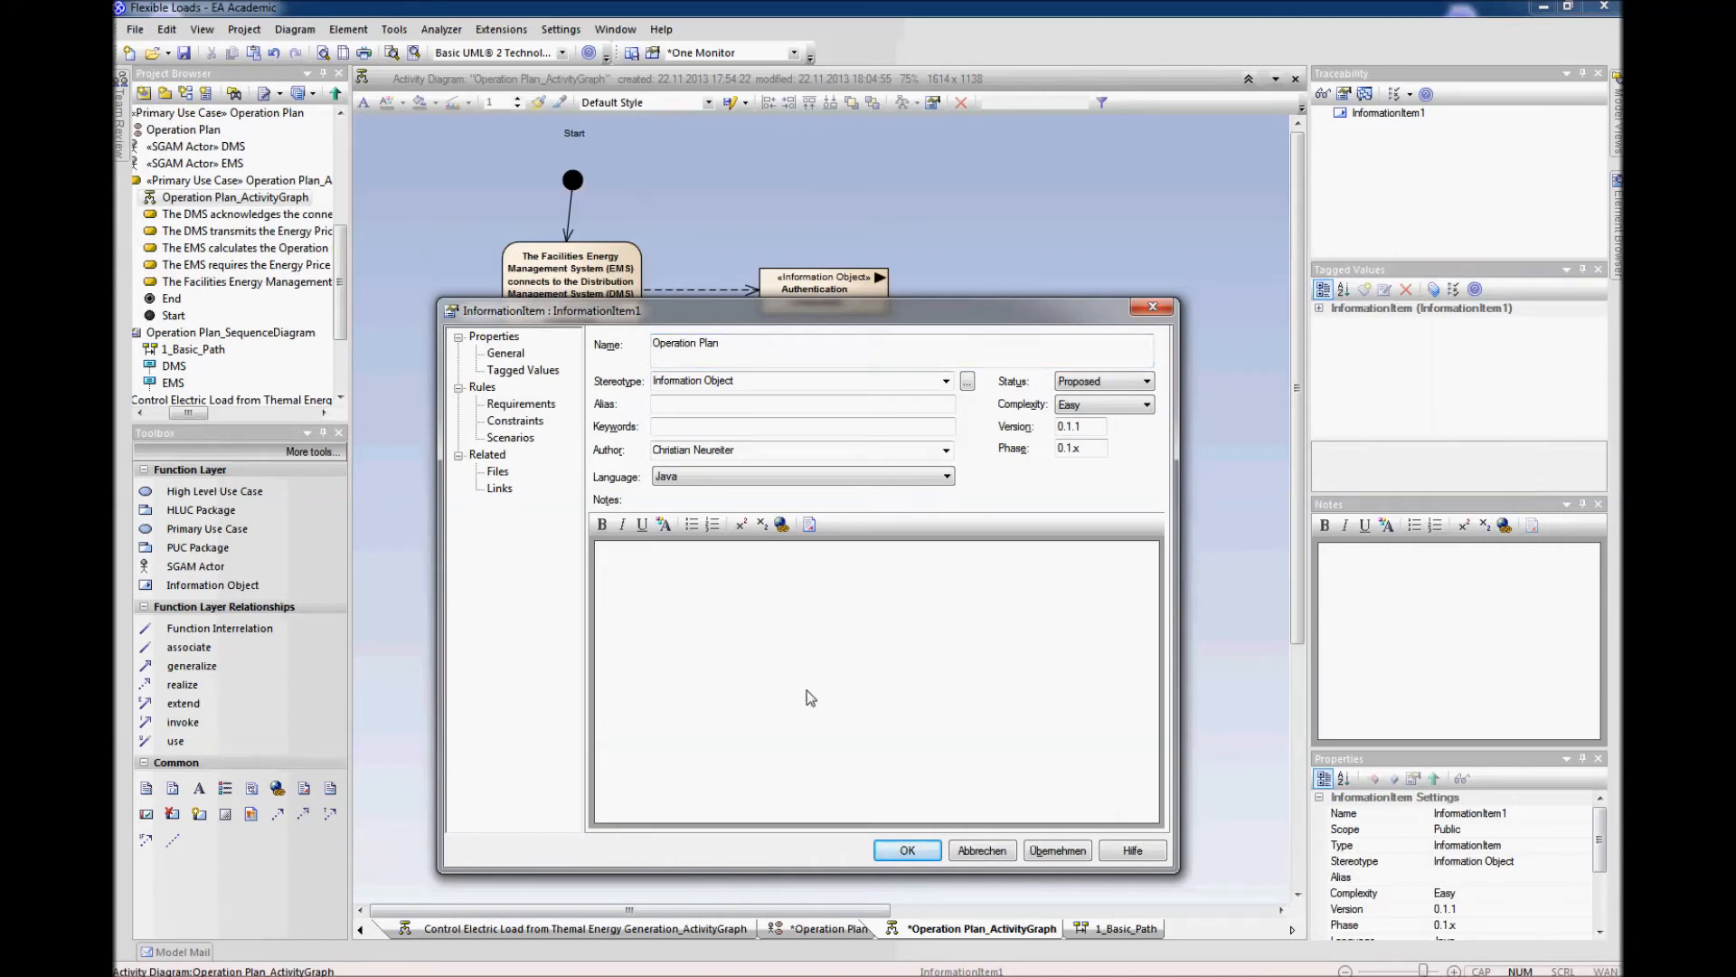
left_click(907, 852)
Step: Give all three information objects the same height and width as Authentication Credentials, and line up Operation Plan beside the last activity
left_click_drag(949, 240, 766, 797)
right_click(808, 290)
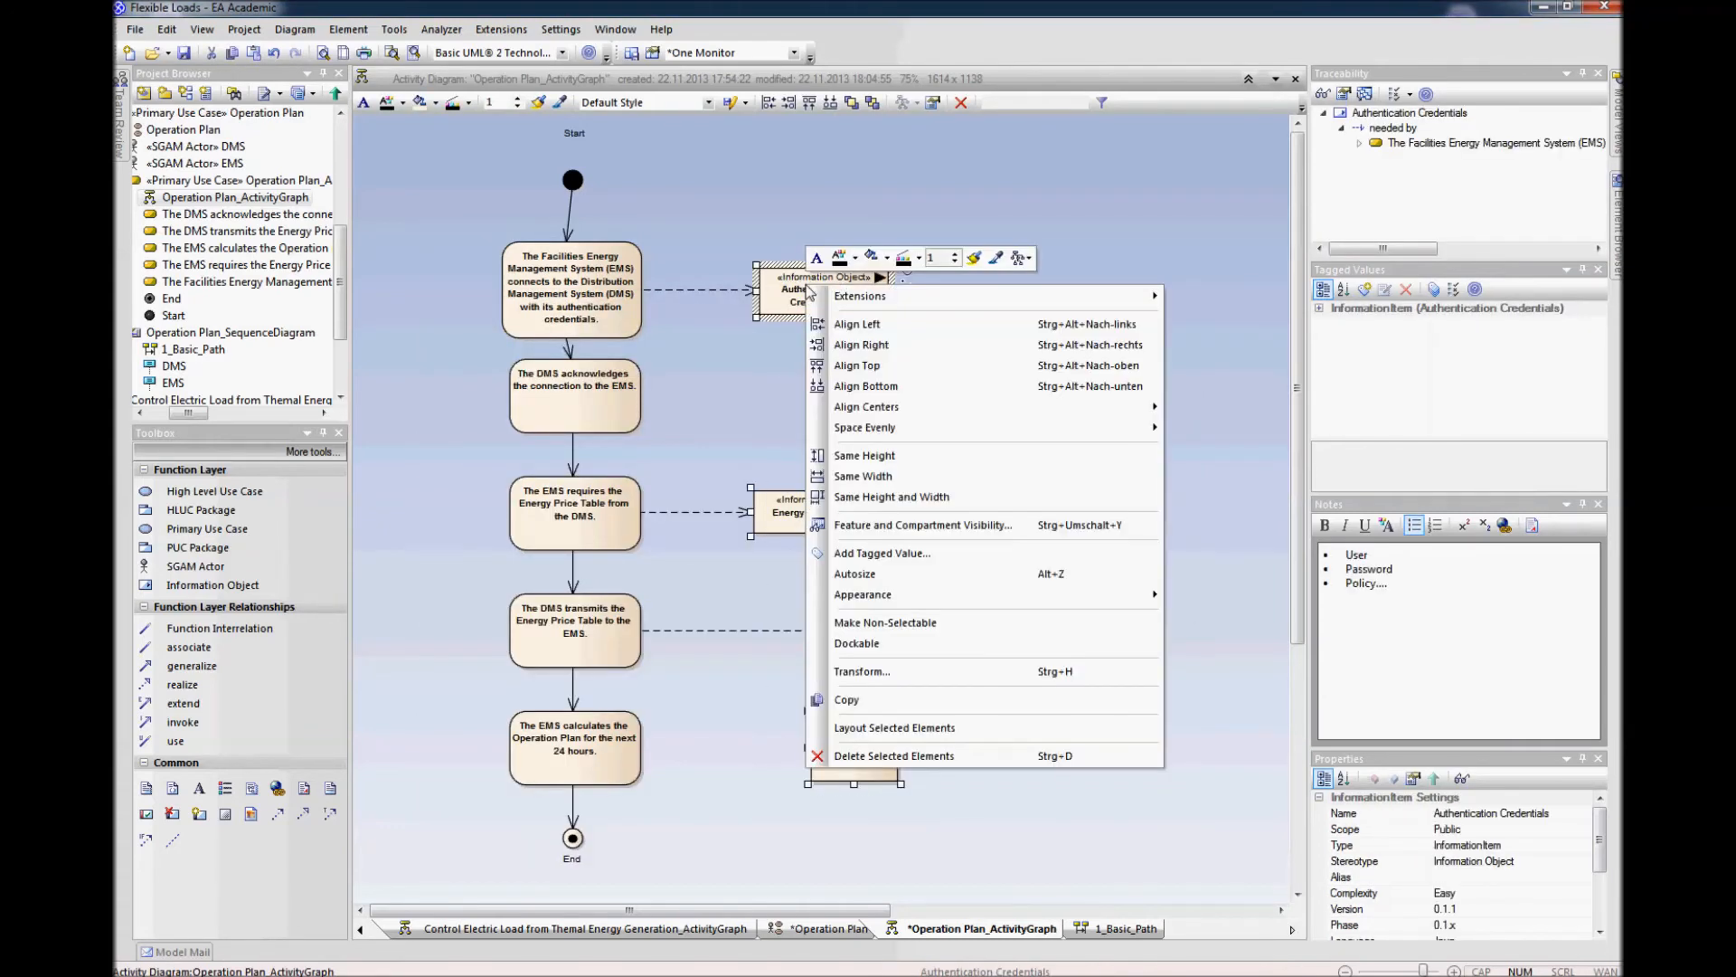
left_click(911, 496)
left_click(956, 760)
left_click_drag(902, 754, 848, 760)
Step: Connect the last activity to Operation Plan with a Dependency, and straighten the bent connector leading to Energy Price Table
left_click(631, 764)
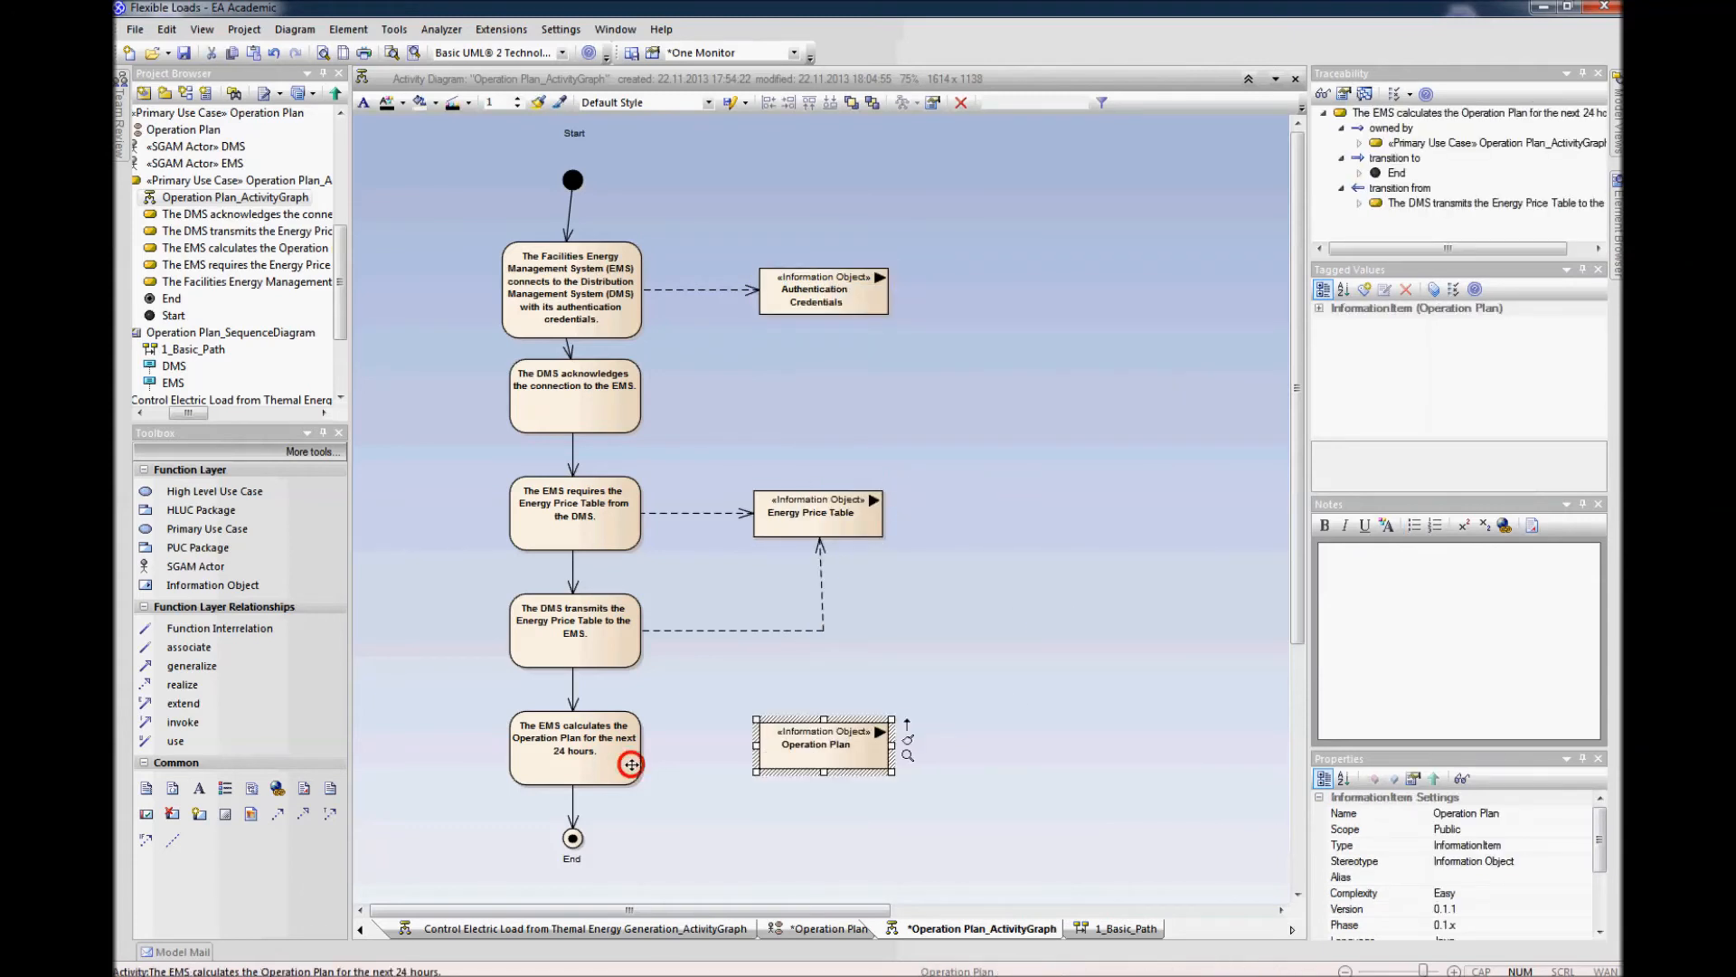
left_click_drag(662, 712, 780, 758)
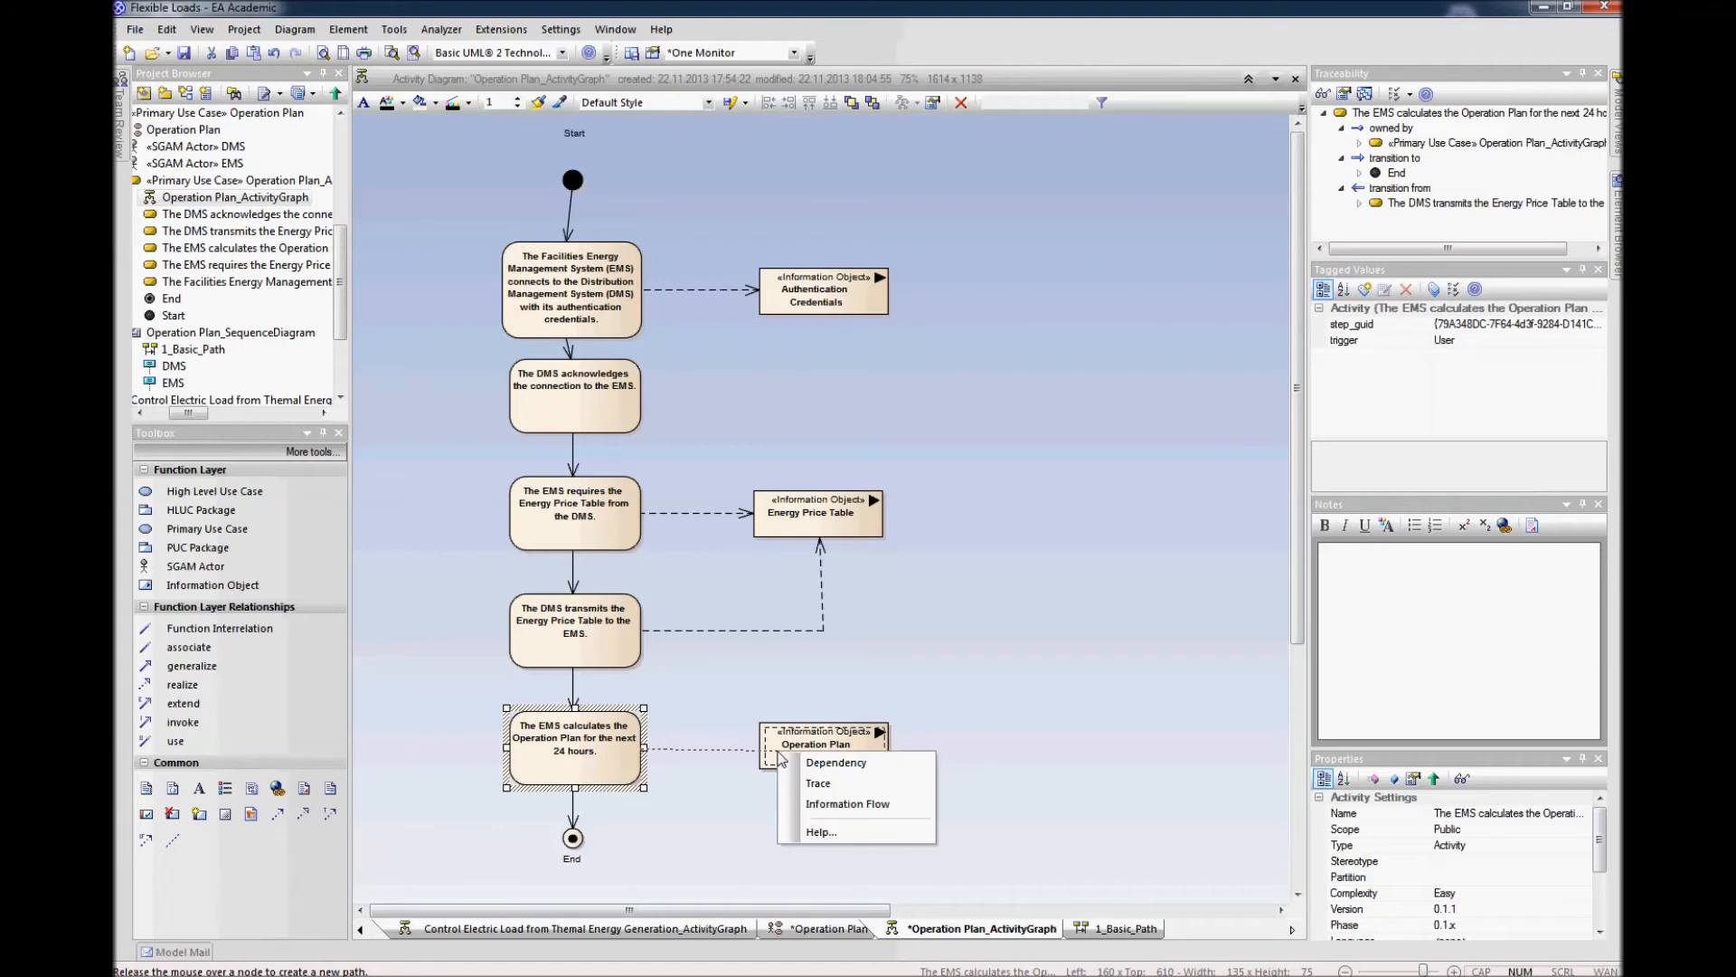
left_click(811, 762)
left_click(829, 752)
left_click(824, 627)
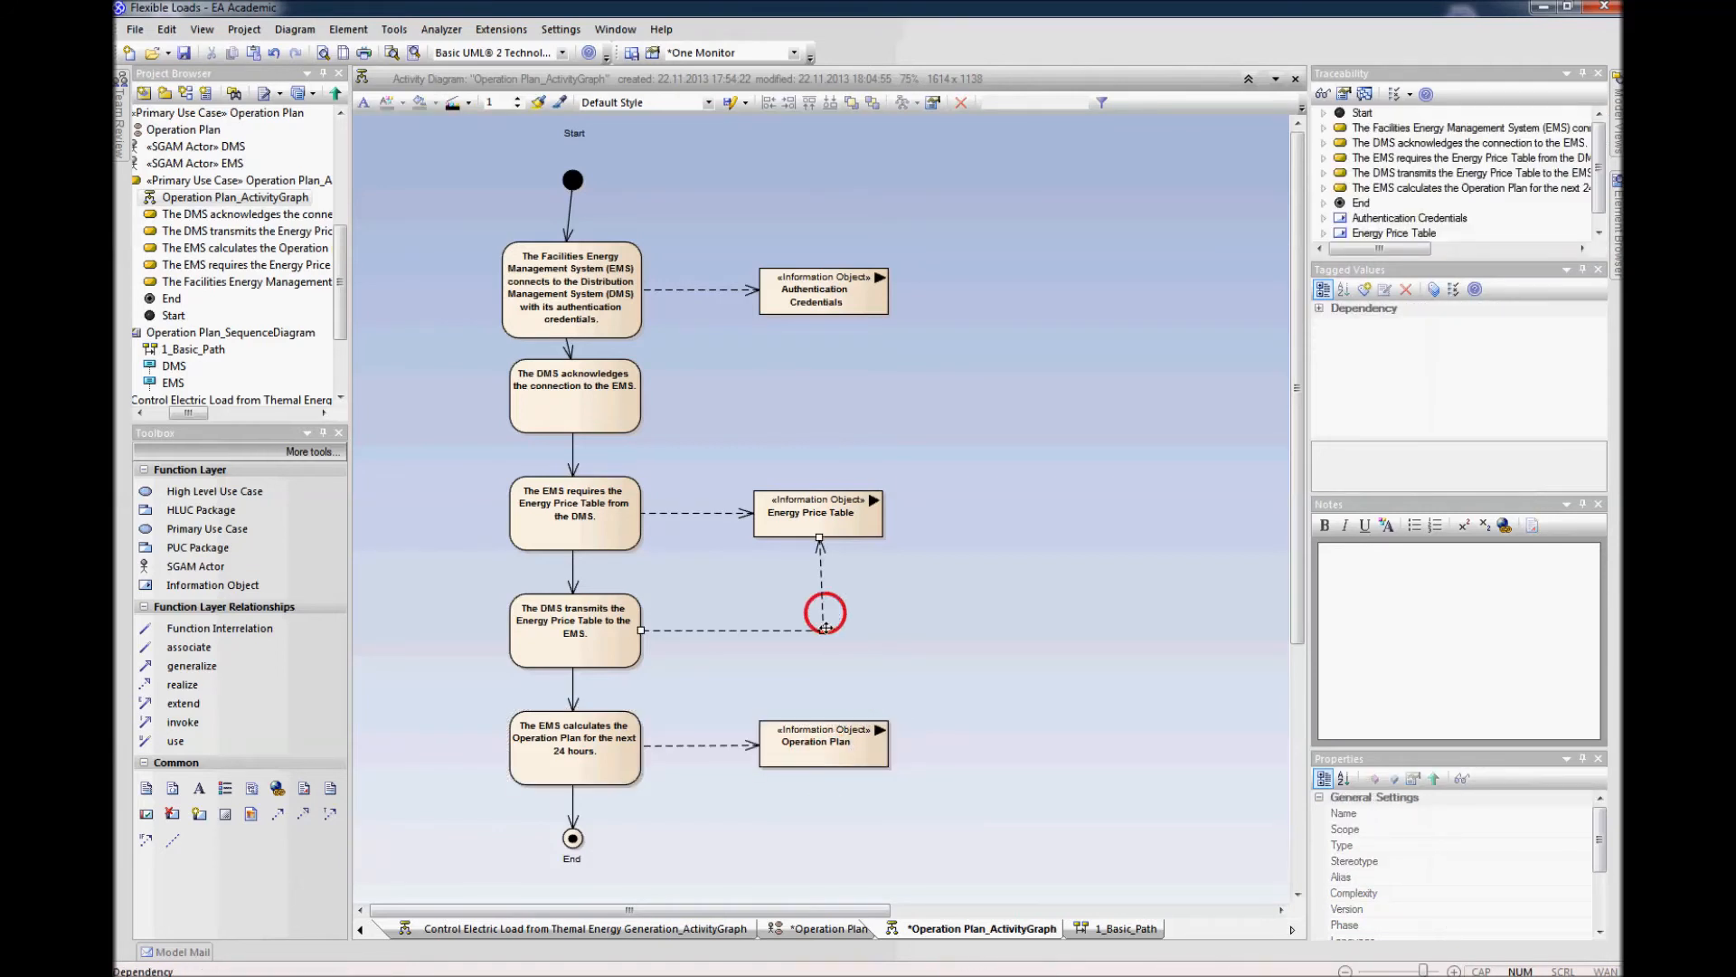
left_click(888, 627)
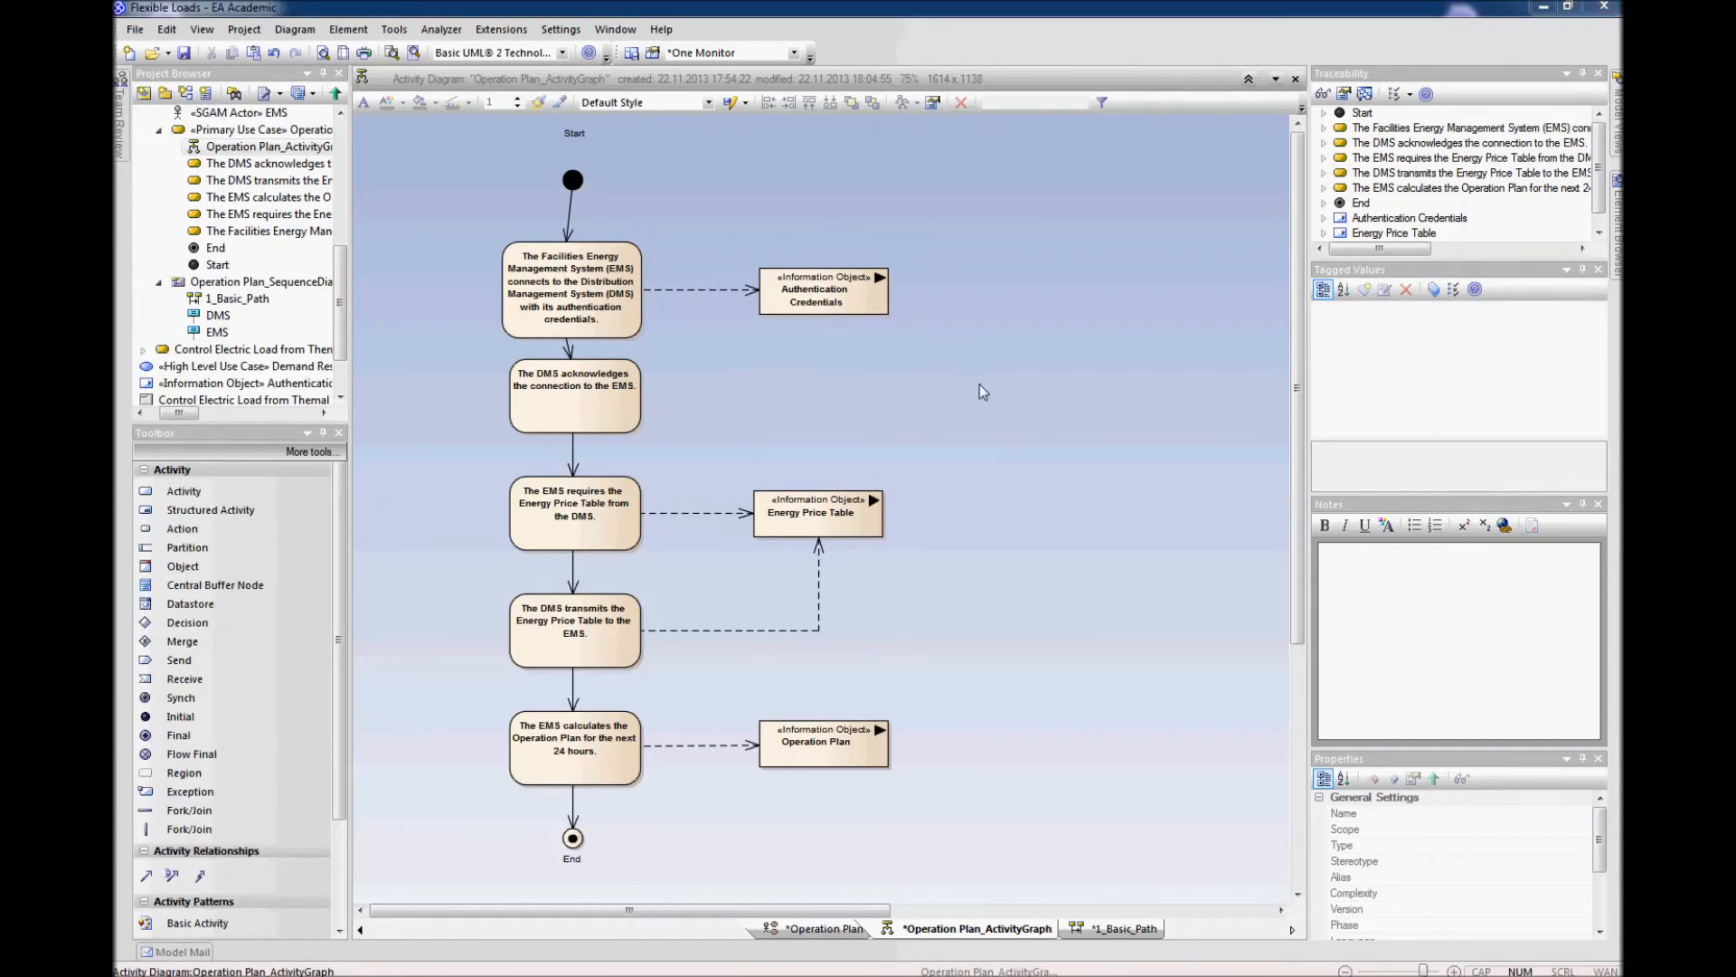
Step: Open the 1_Basic_Path sequence diagram and shift the second message slightly down, away from the first
left_click(237, 300)
right_click(233, 300)
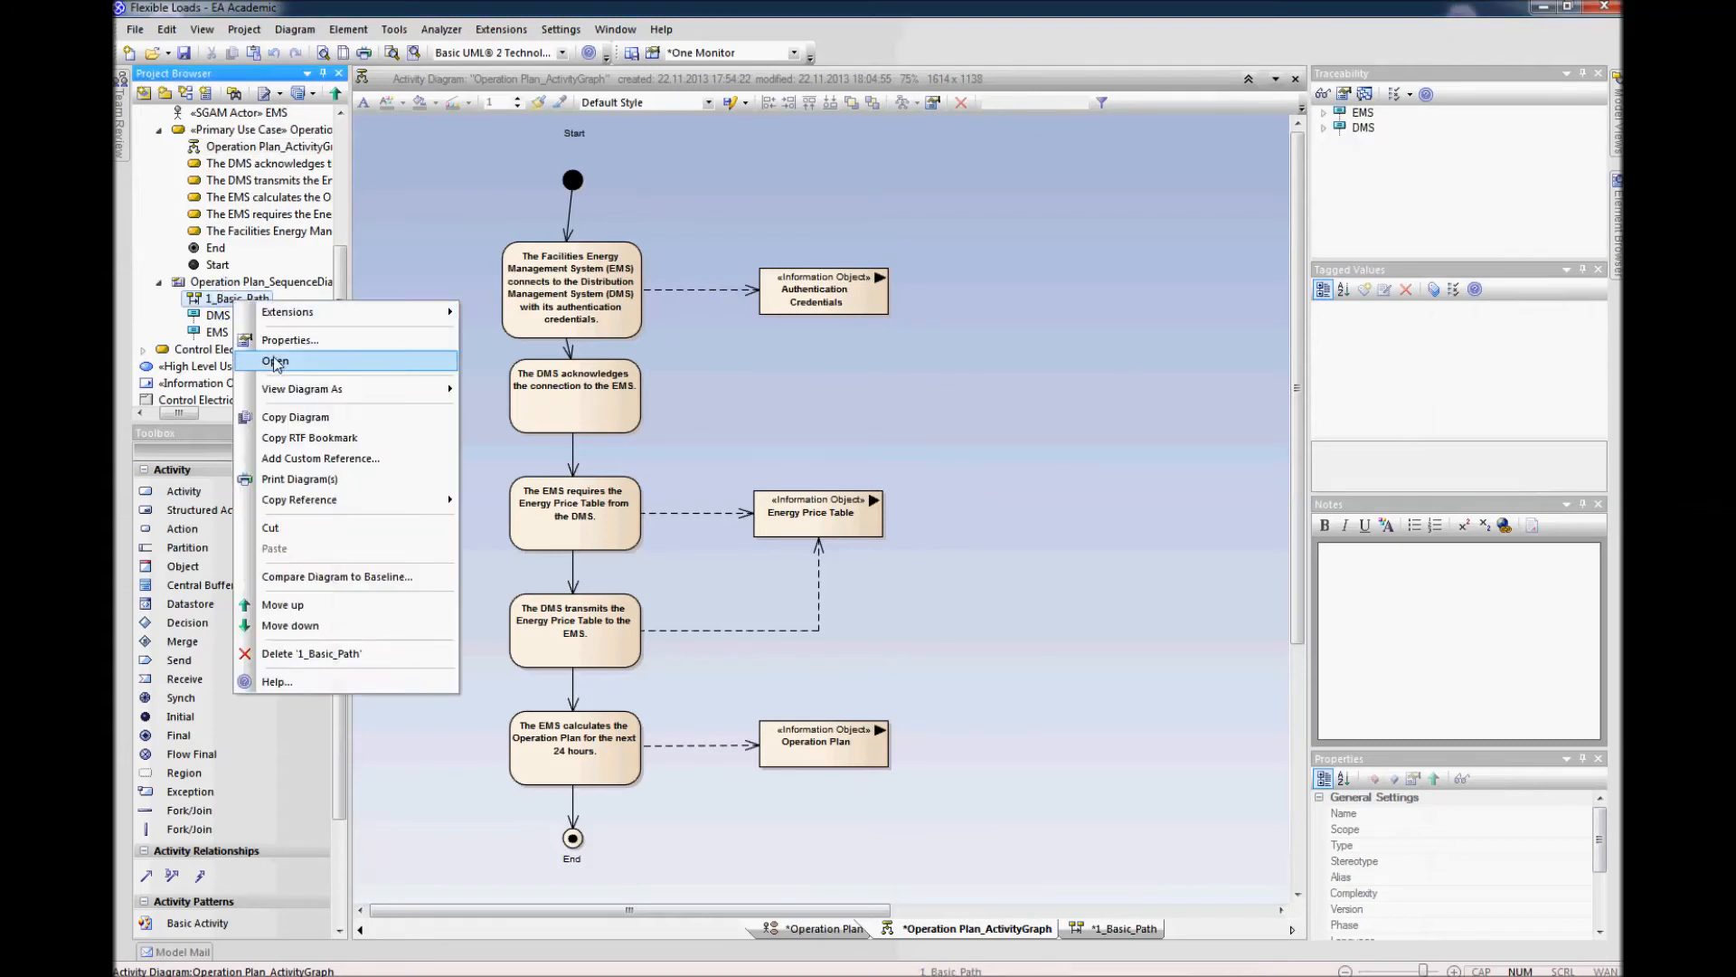
left_click(276, 363)
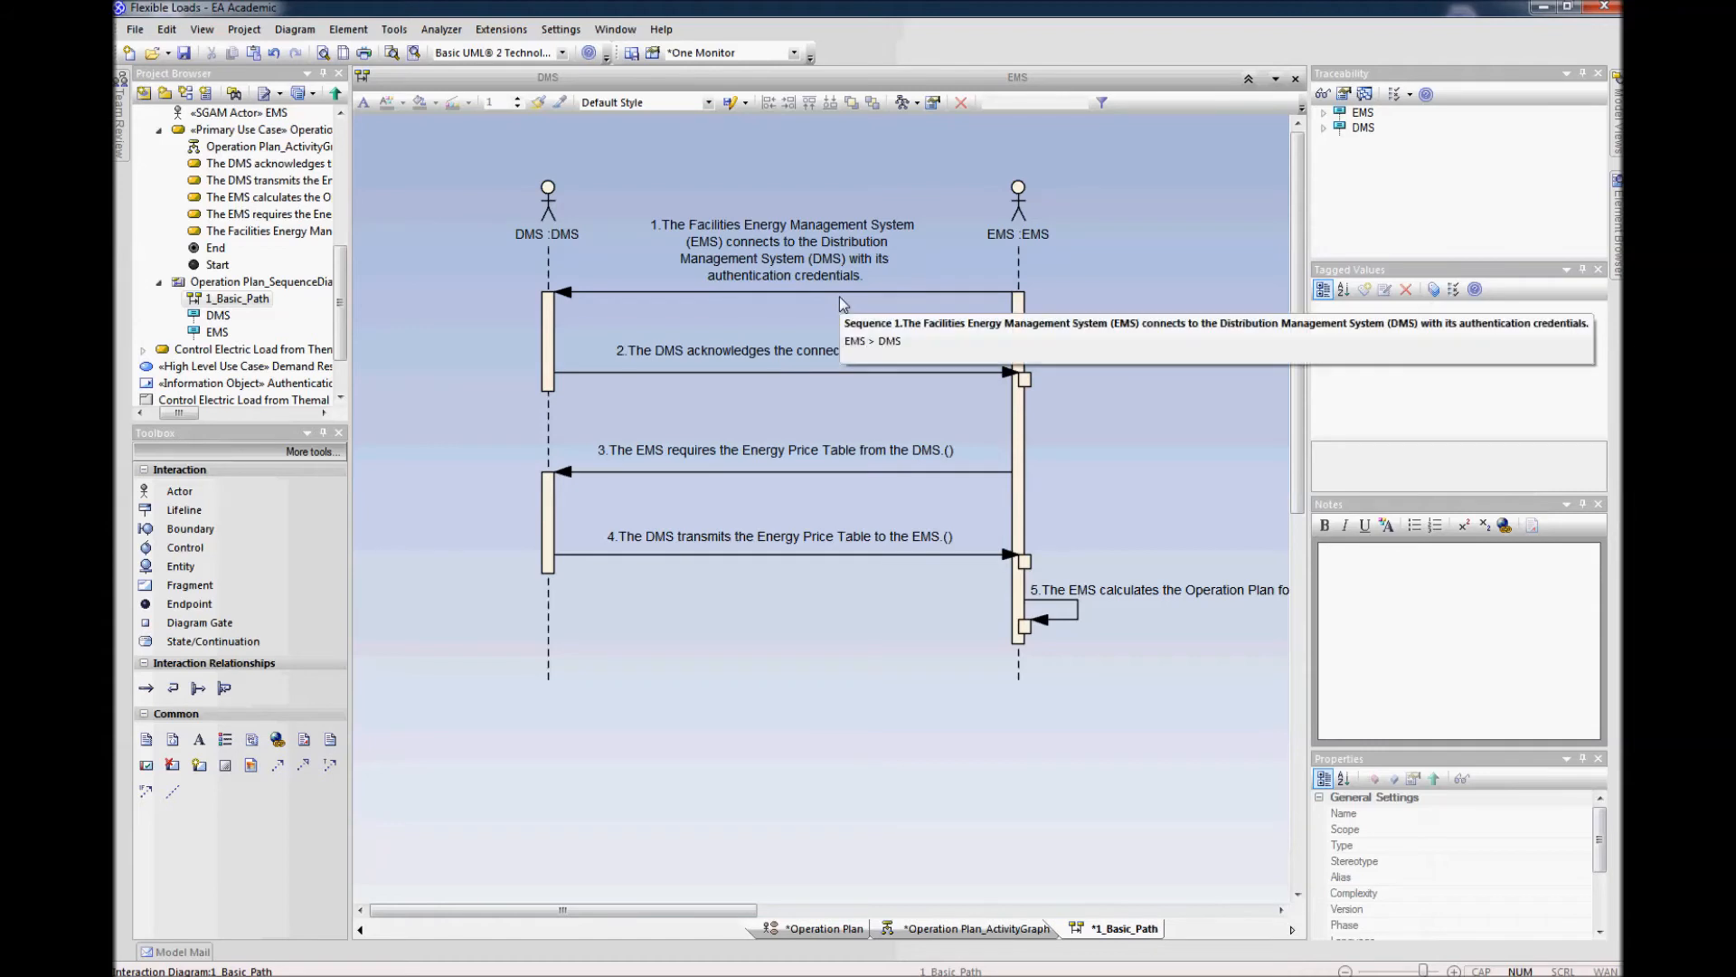
left_click_drag(852, 368, 854, 373)
left_click(1114, 383)
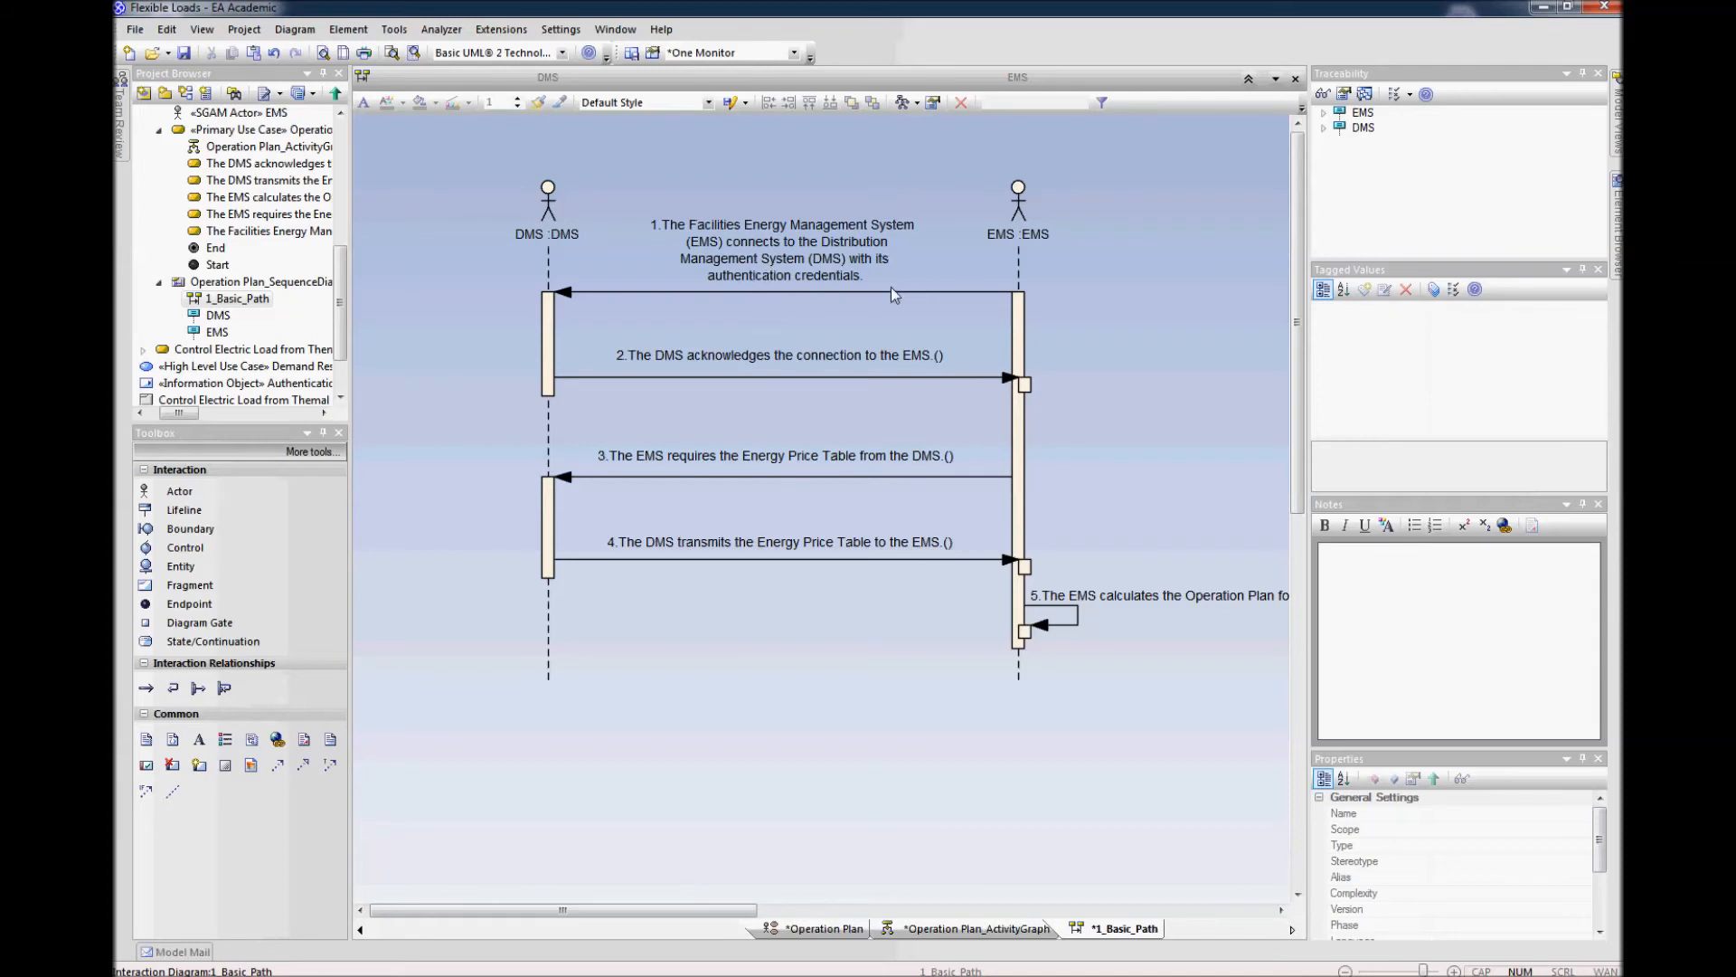
Step: Realize an information flow conveying Authentication Credentials on the first message, and move the second message down to clear its label
left_click(795, 292)
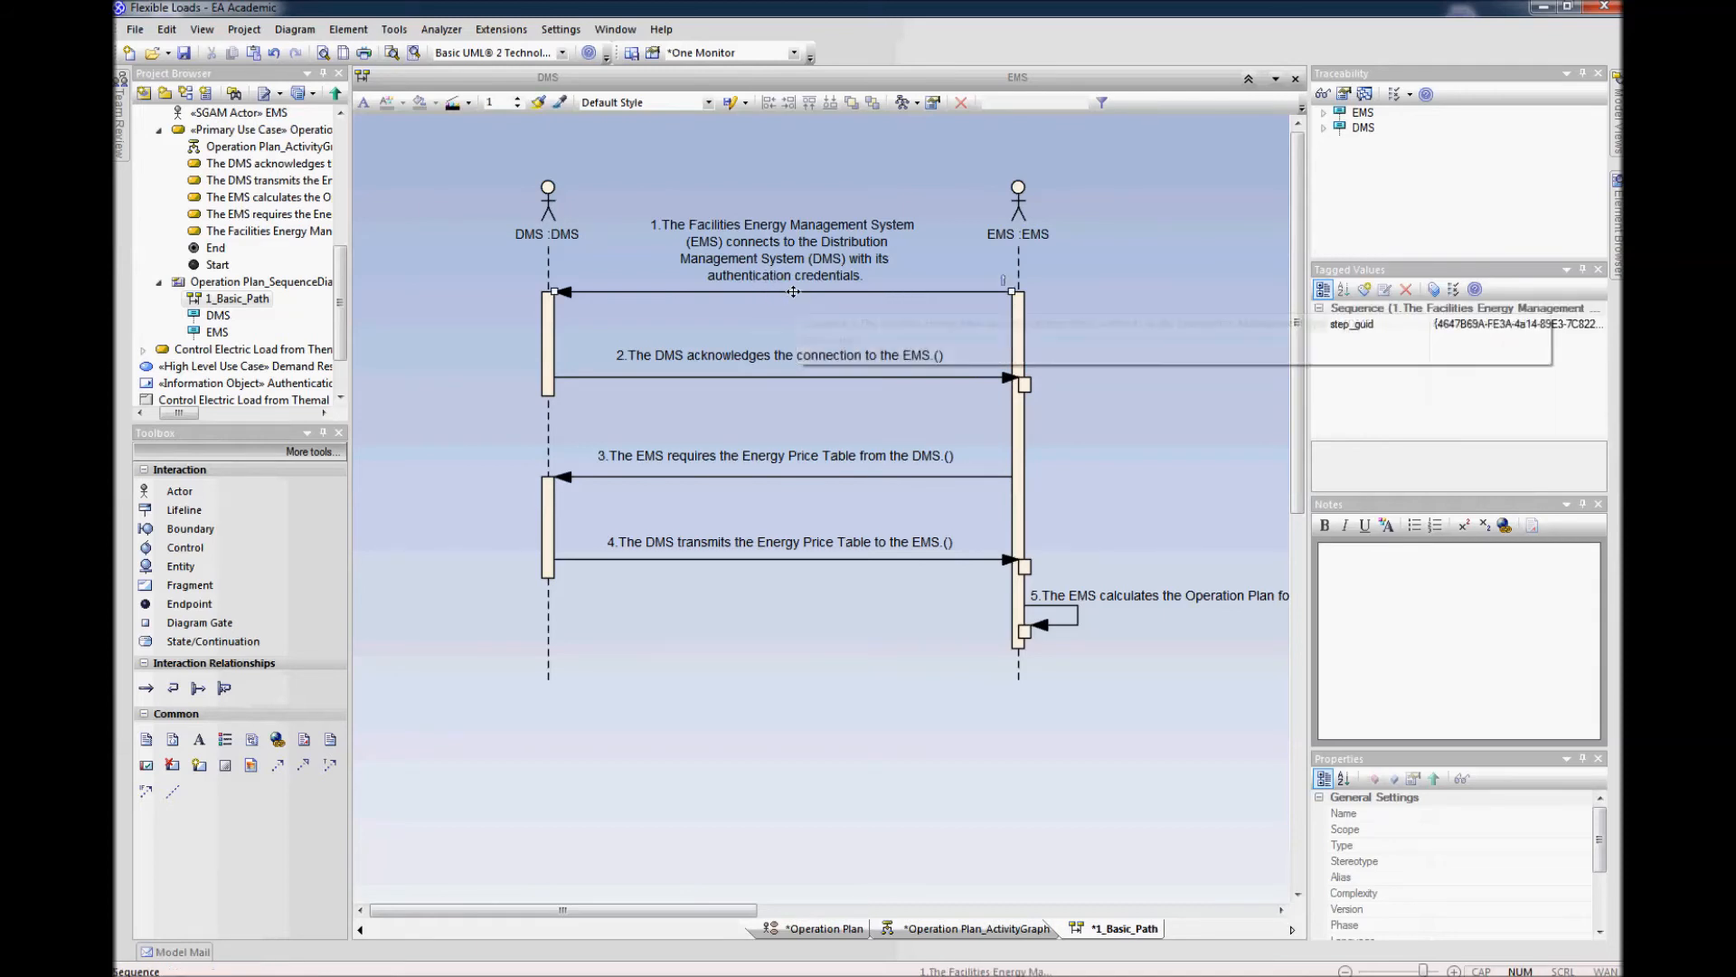
right_click(795, 297)
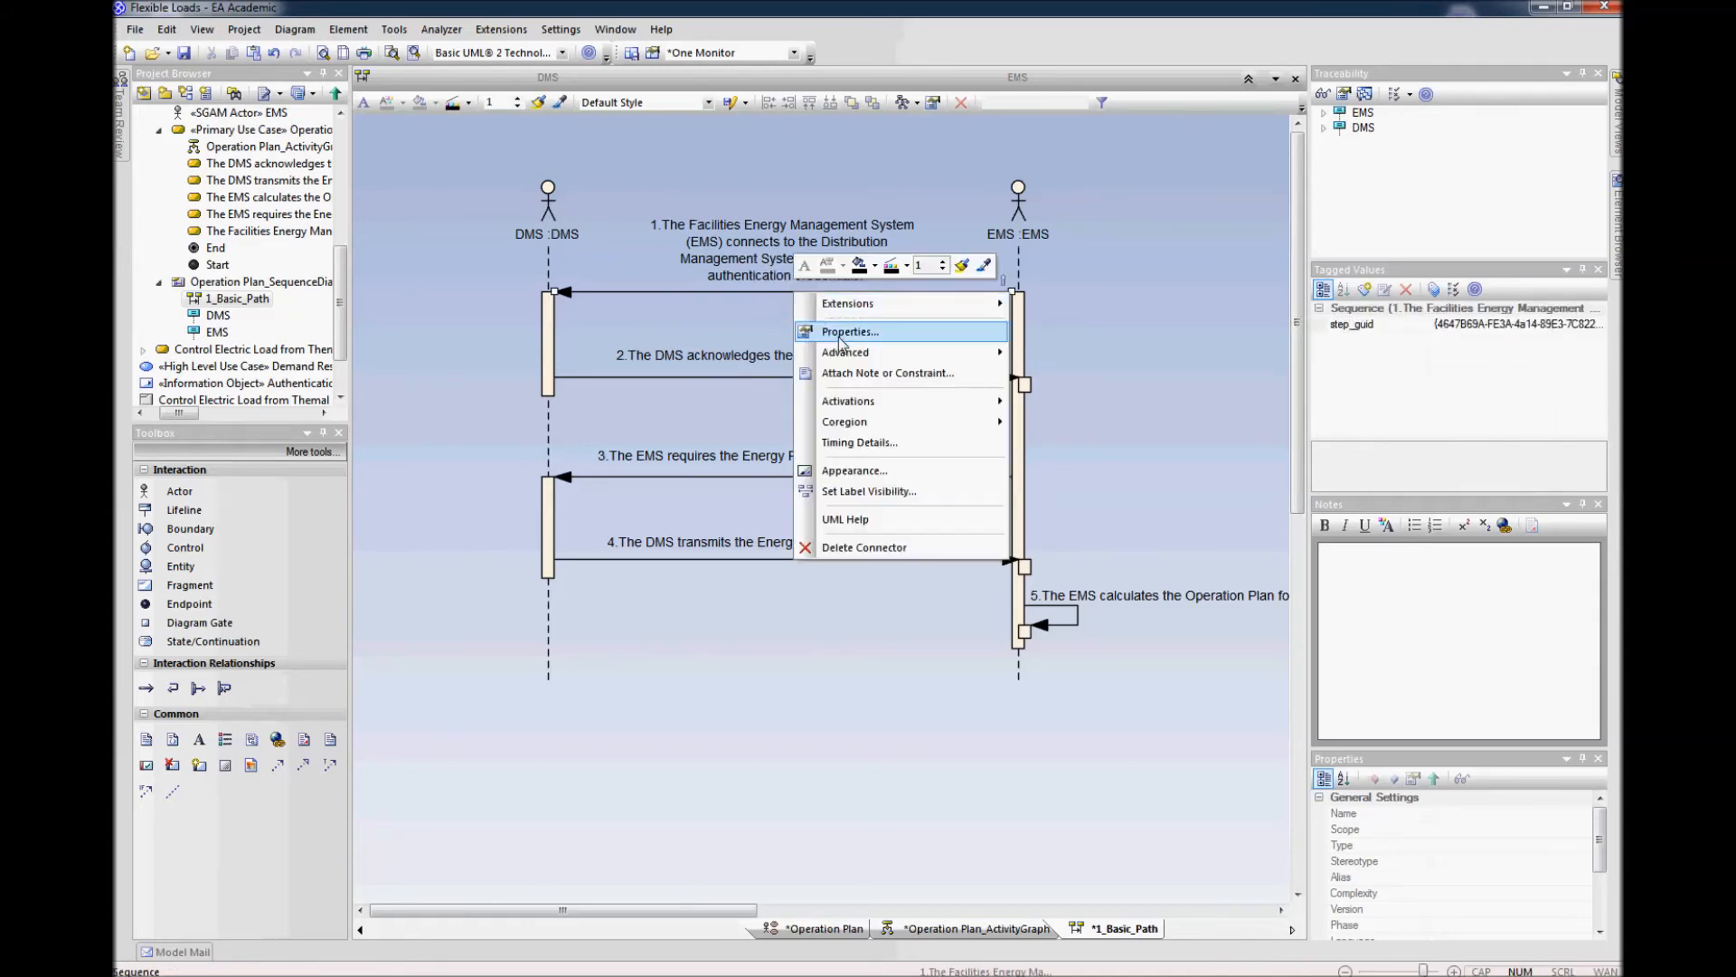
mouse_move(845, 352)
left_click(1071, 401)
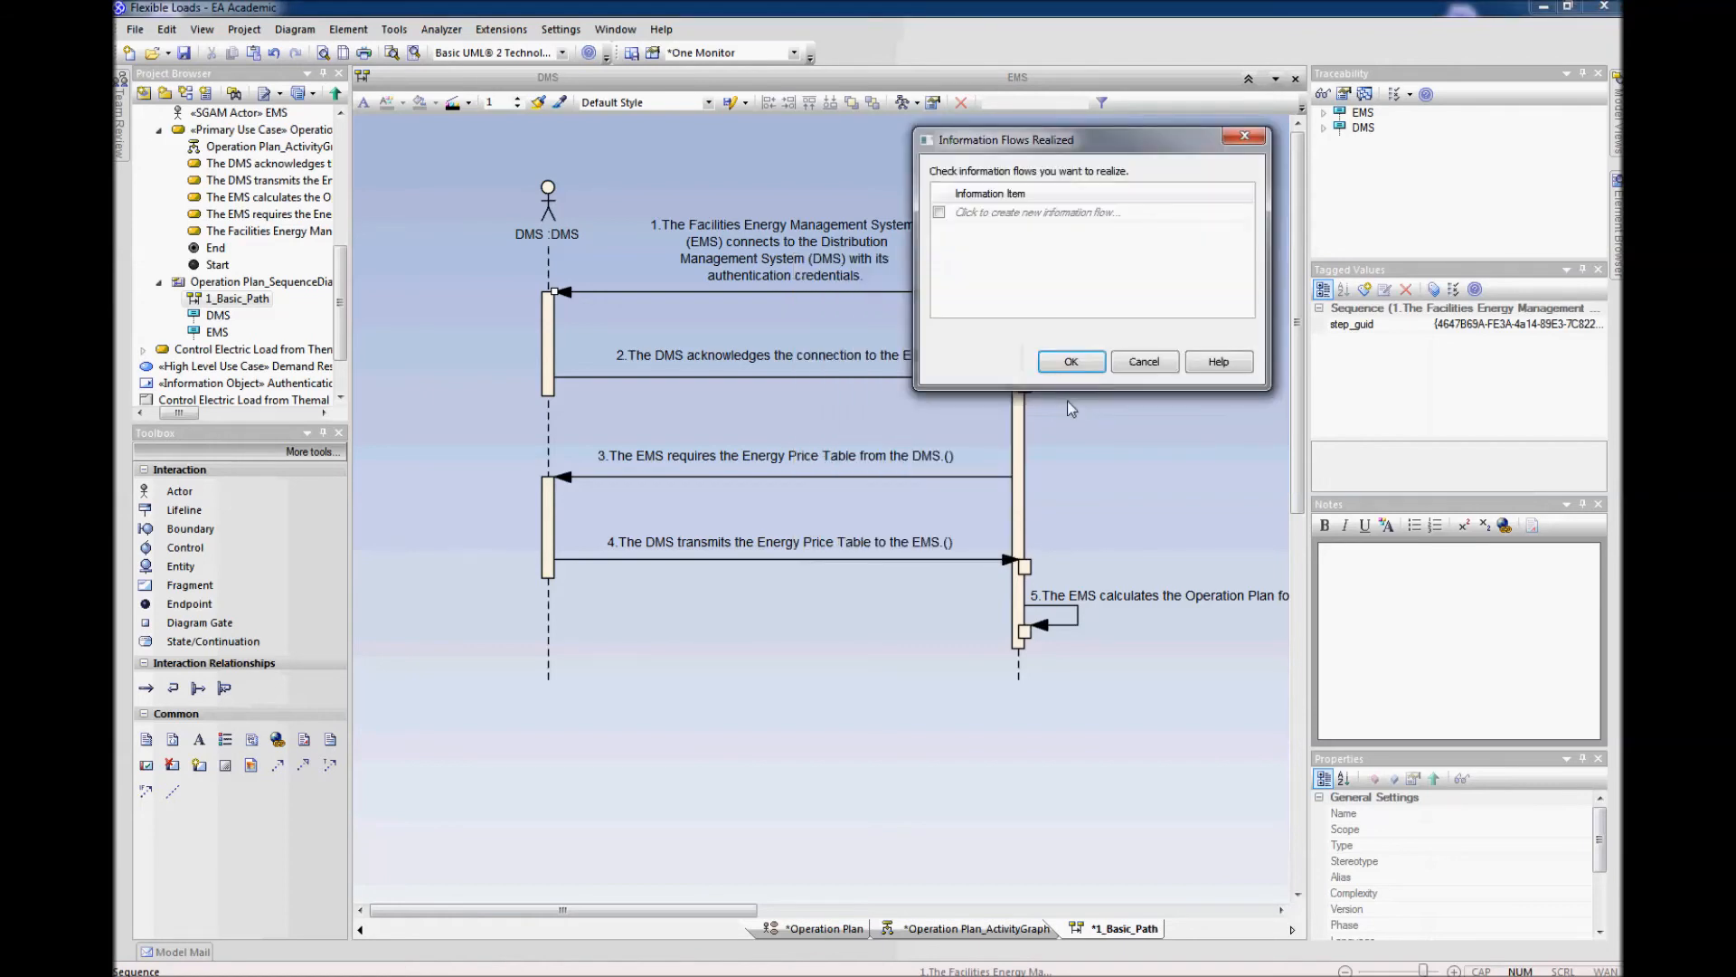
left_click(940, 217)
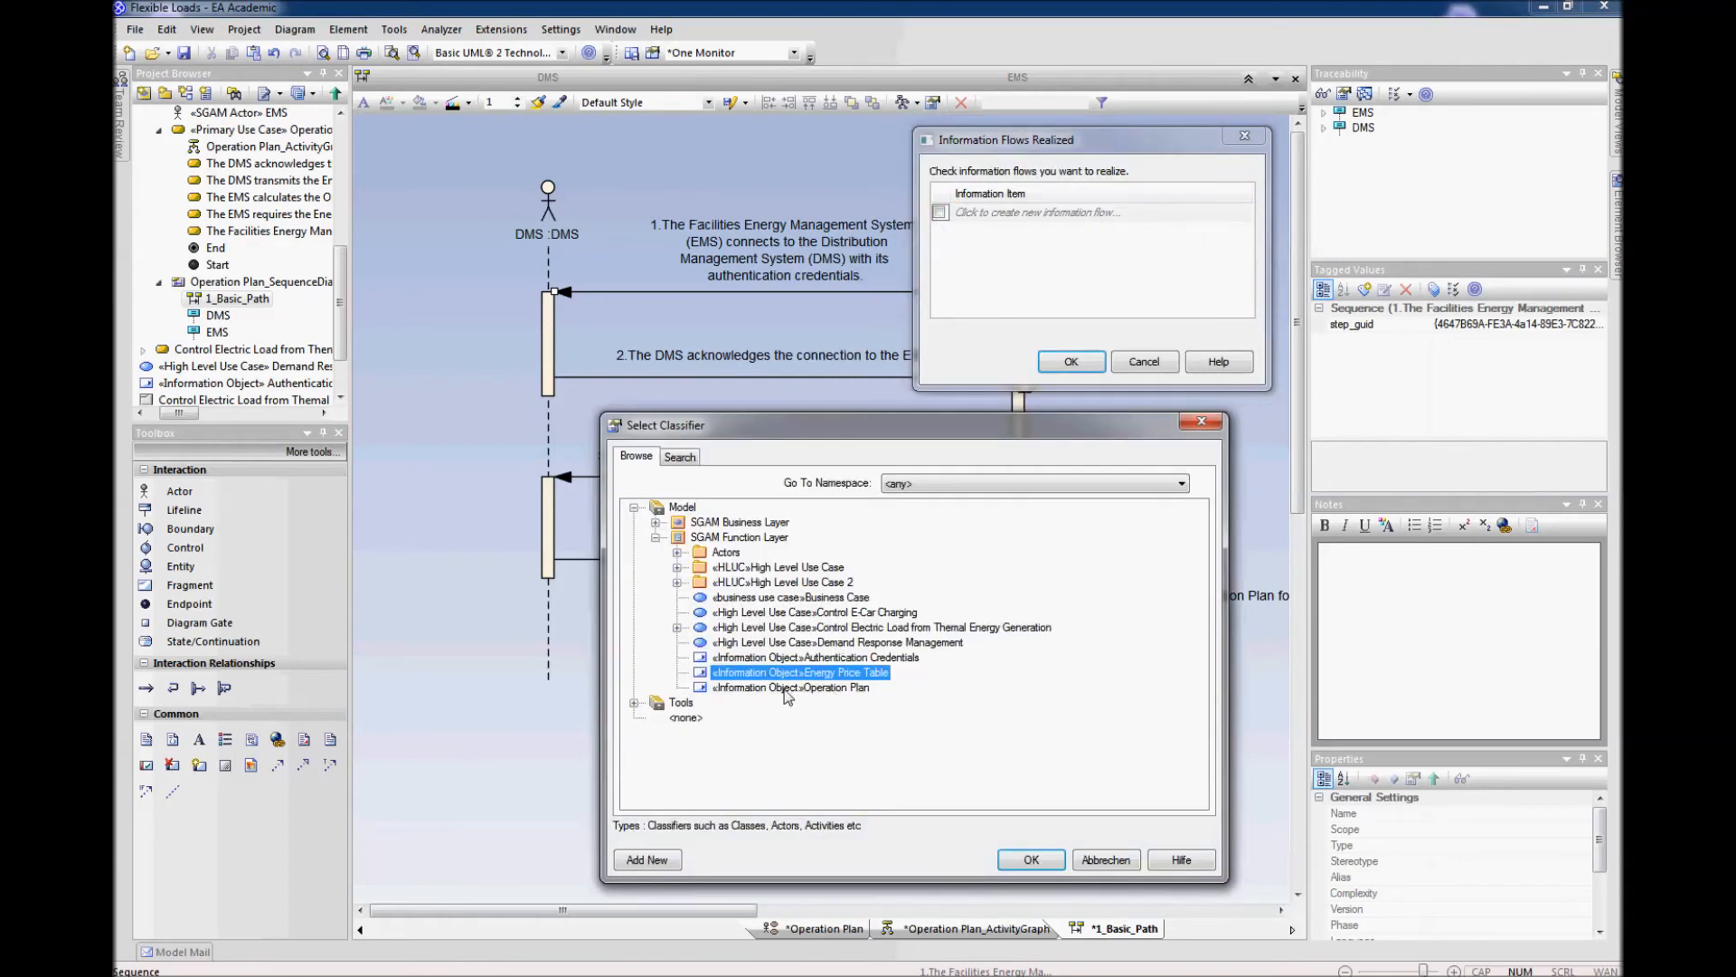
left_click(833, 658)
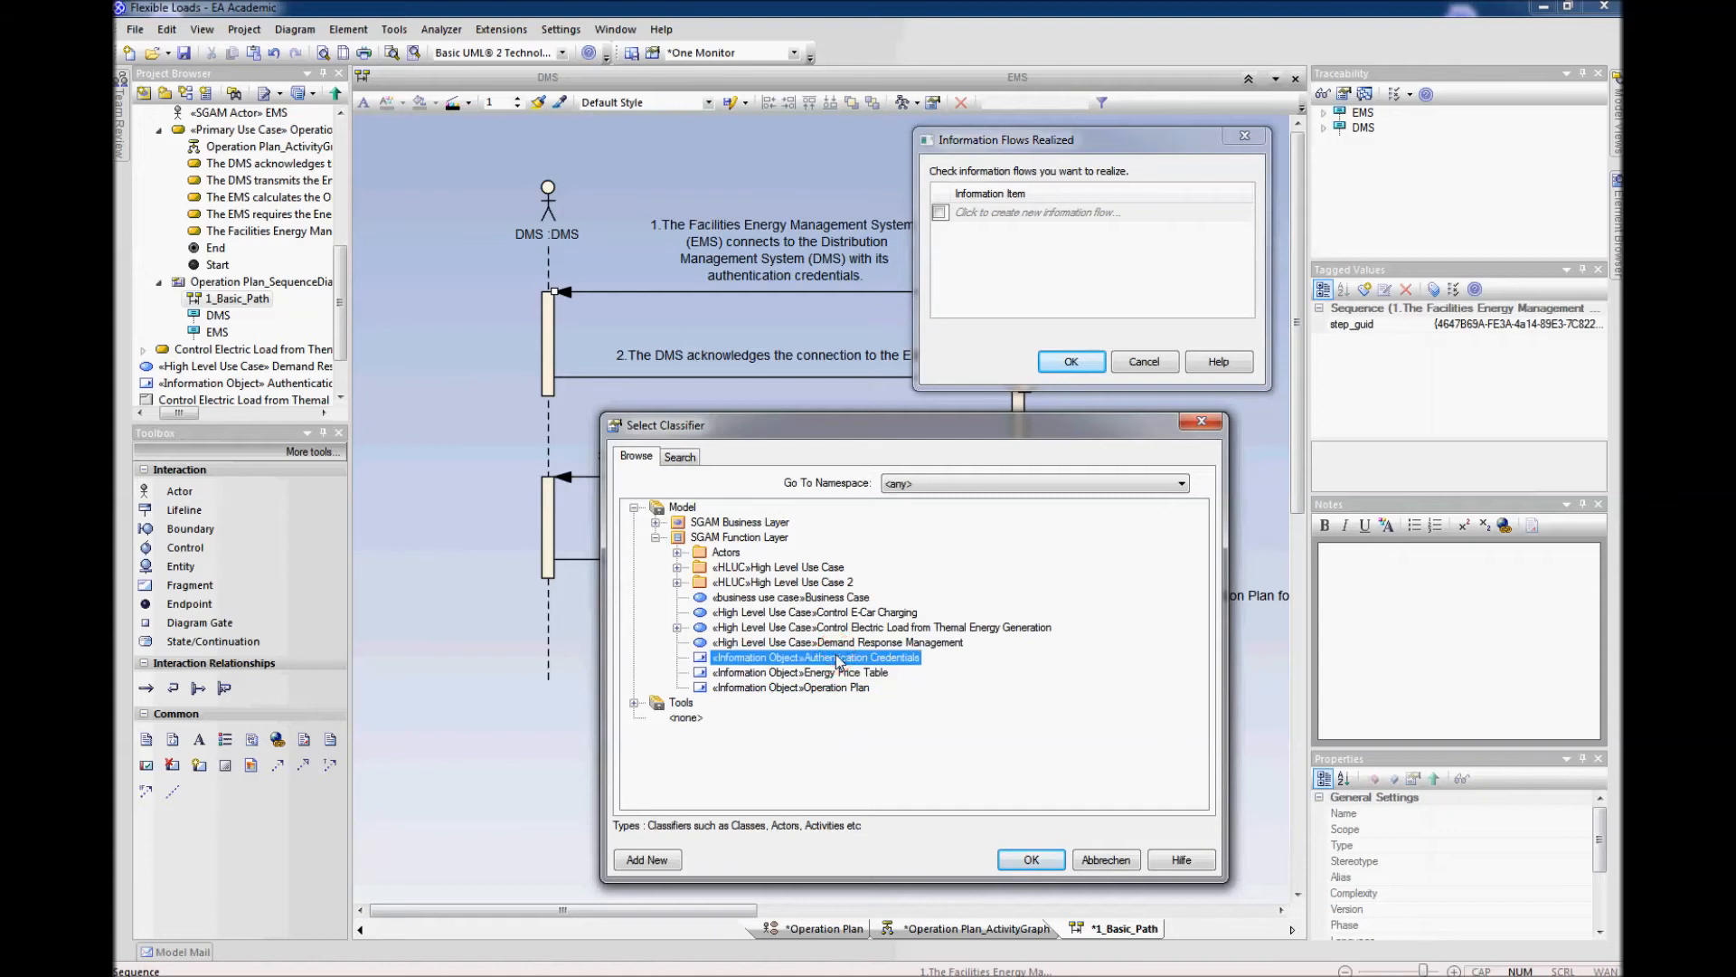
left_click(1044, 859)
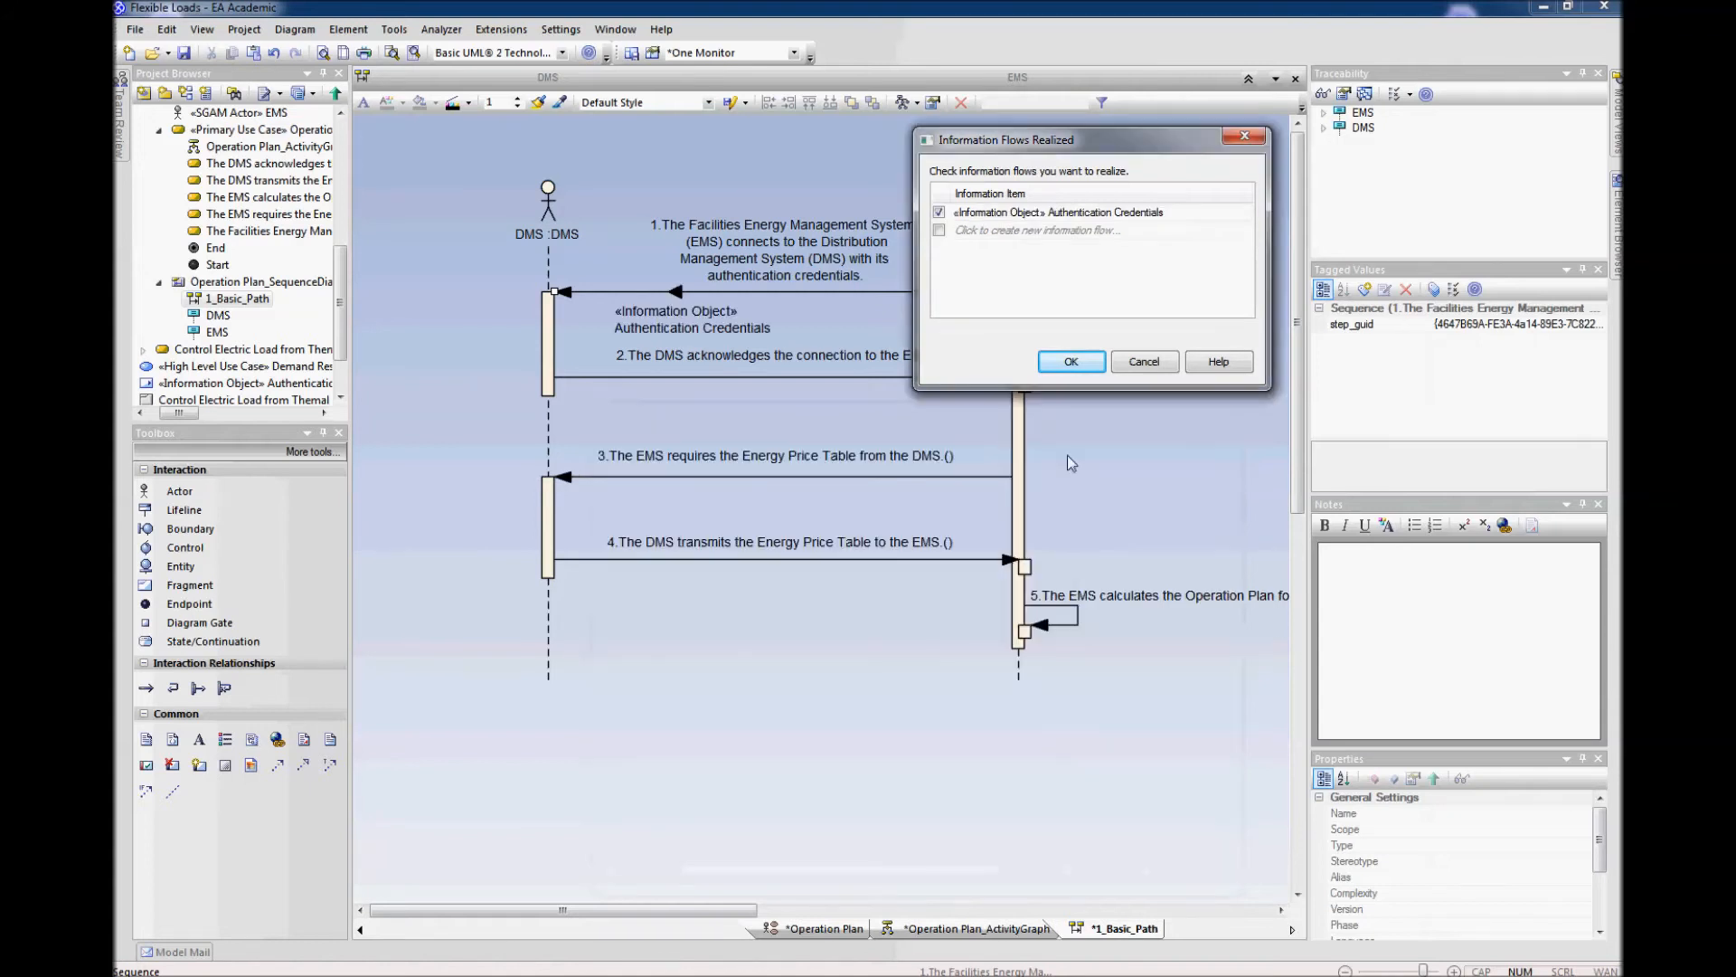
left_click(1085, 367)
left_click_drag(971, 376, 972, 408)
left_click(1182, 398)
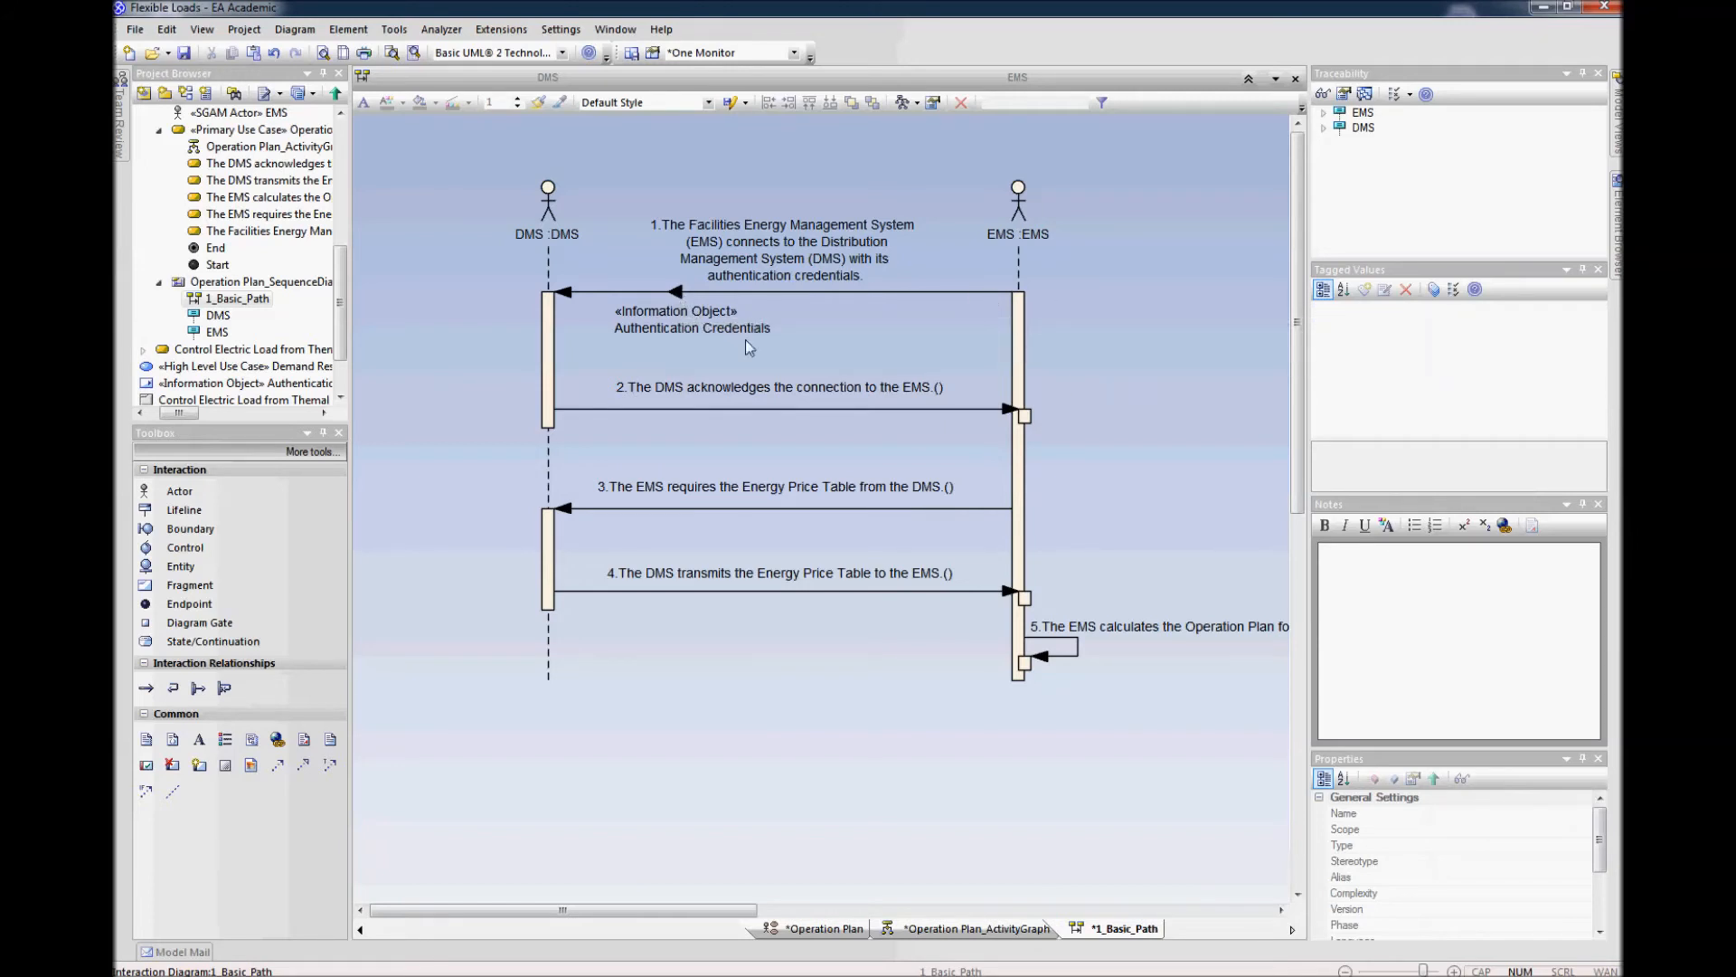
Step: Find the items conveyed by the first message and check the Authentication Credentials object in the project tree
left_click(677, 291)
right_click(676, 292)
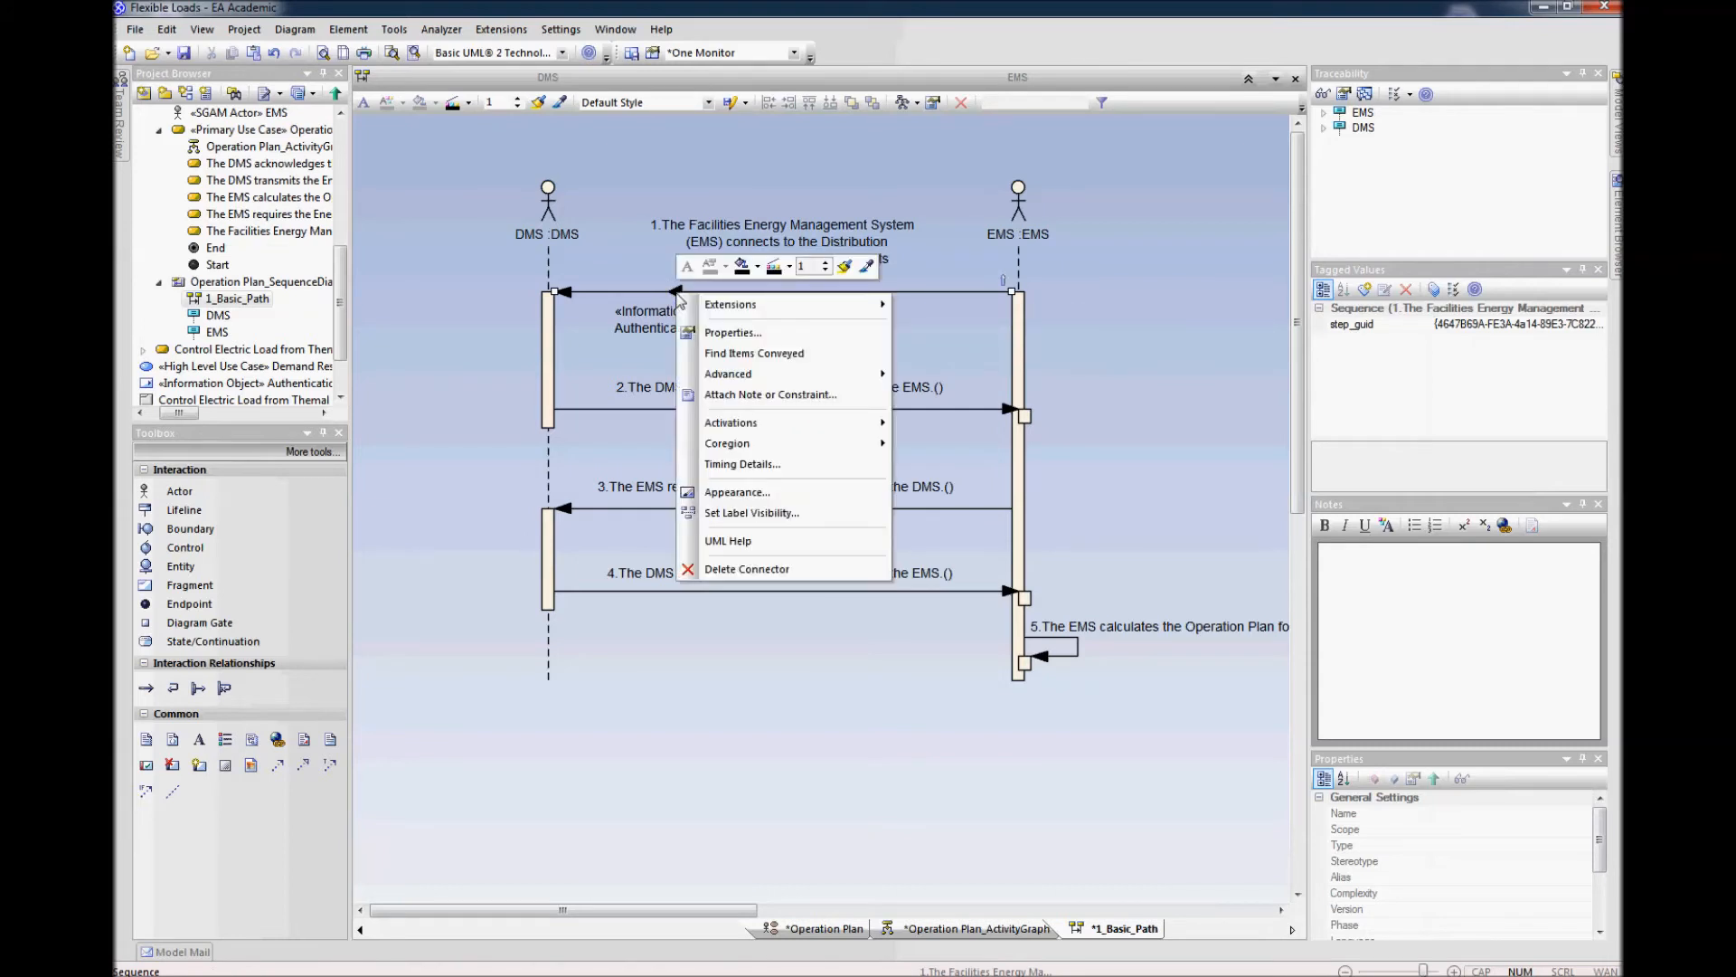
left_click(731, 354)
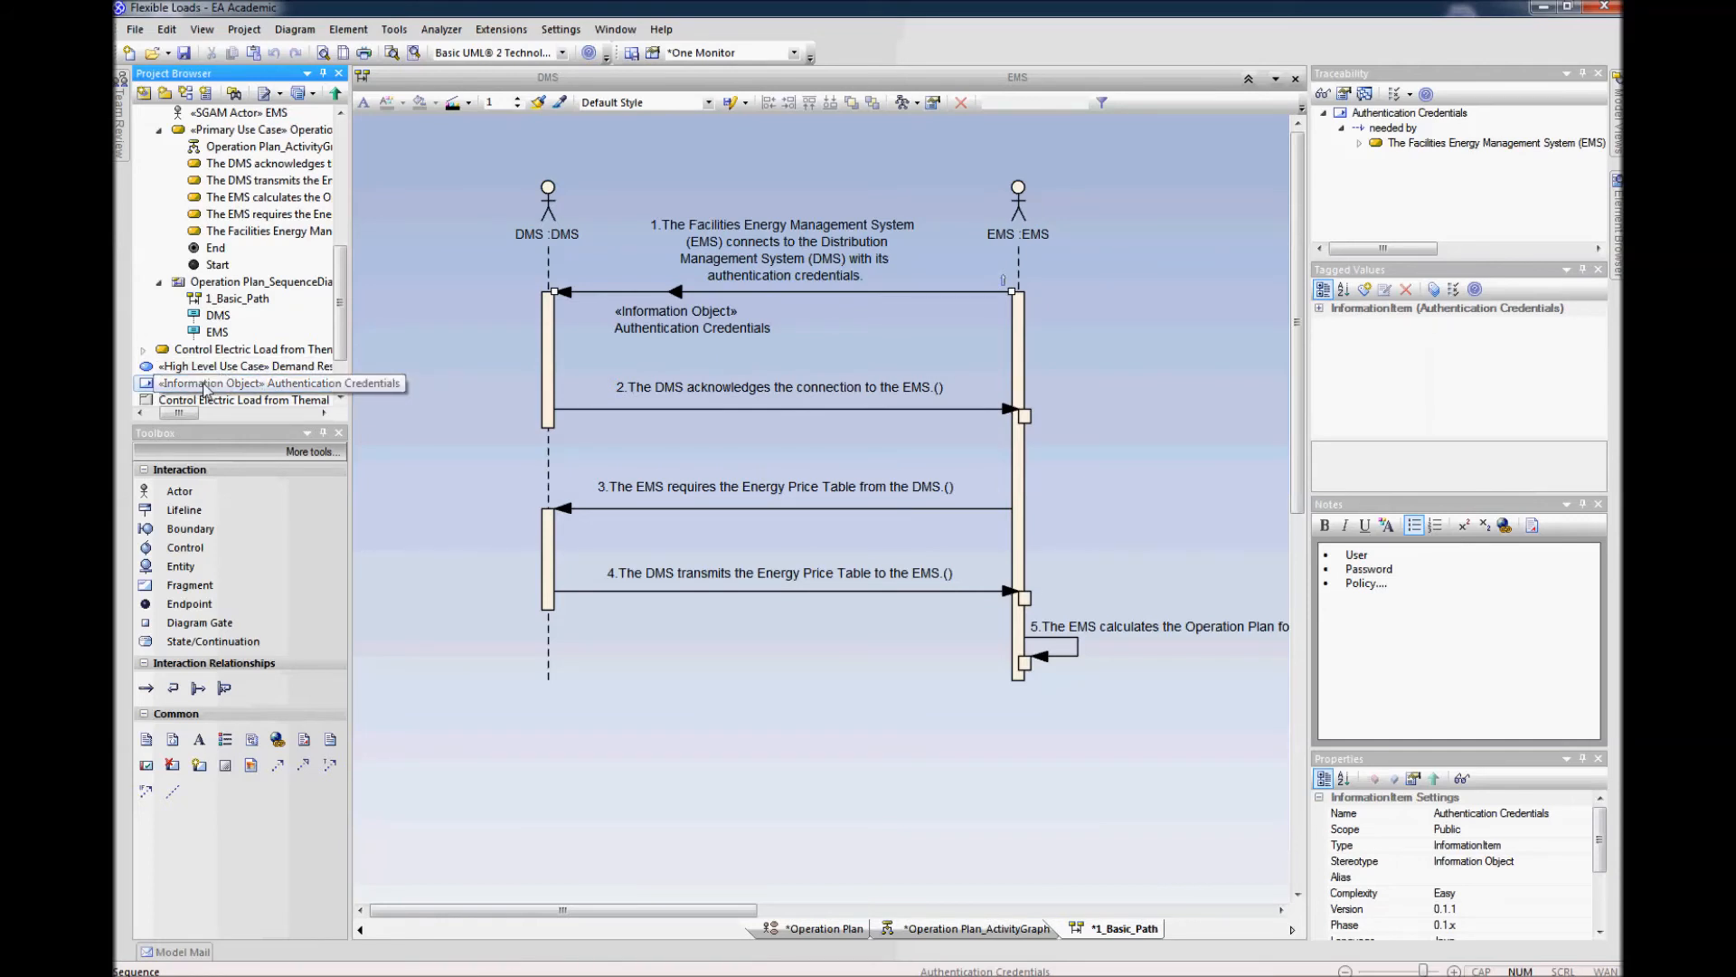
left_click(1104, 302)
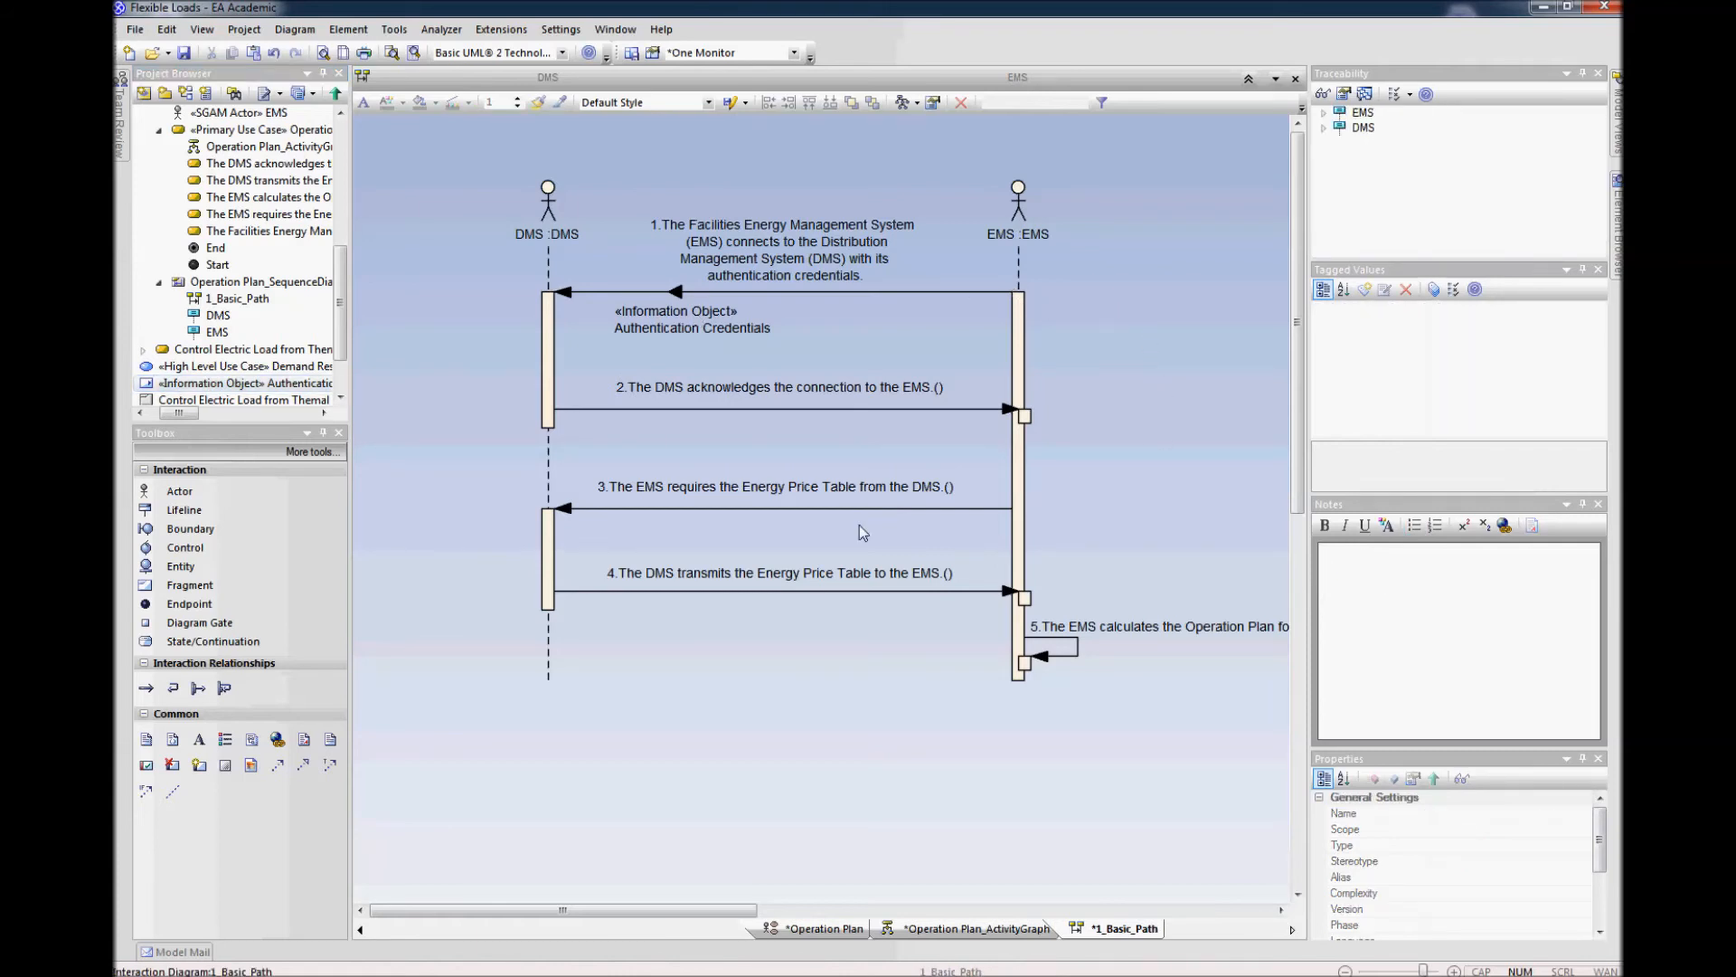
Step: Realize an information flow conveying the Energy Price Table on the fourth message
right_click(812, 592)
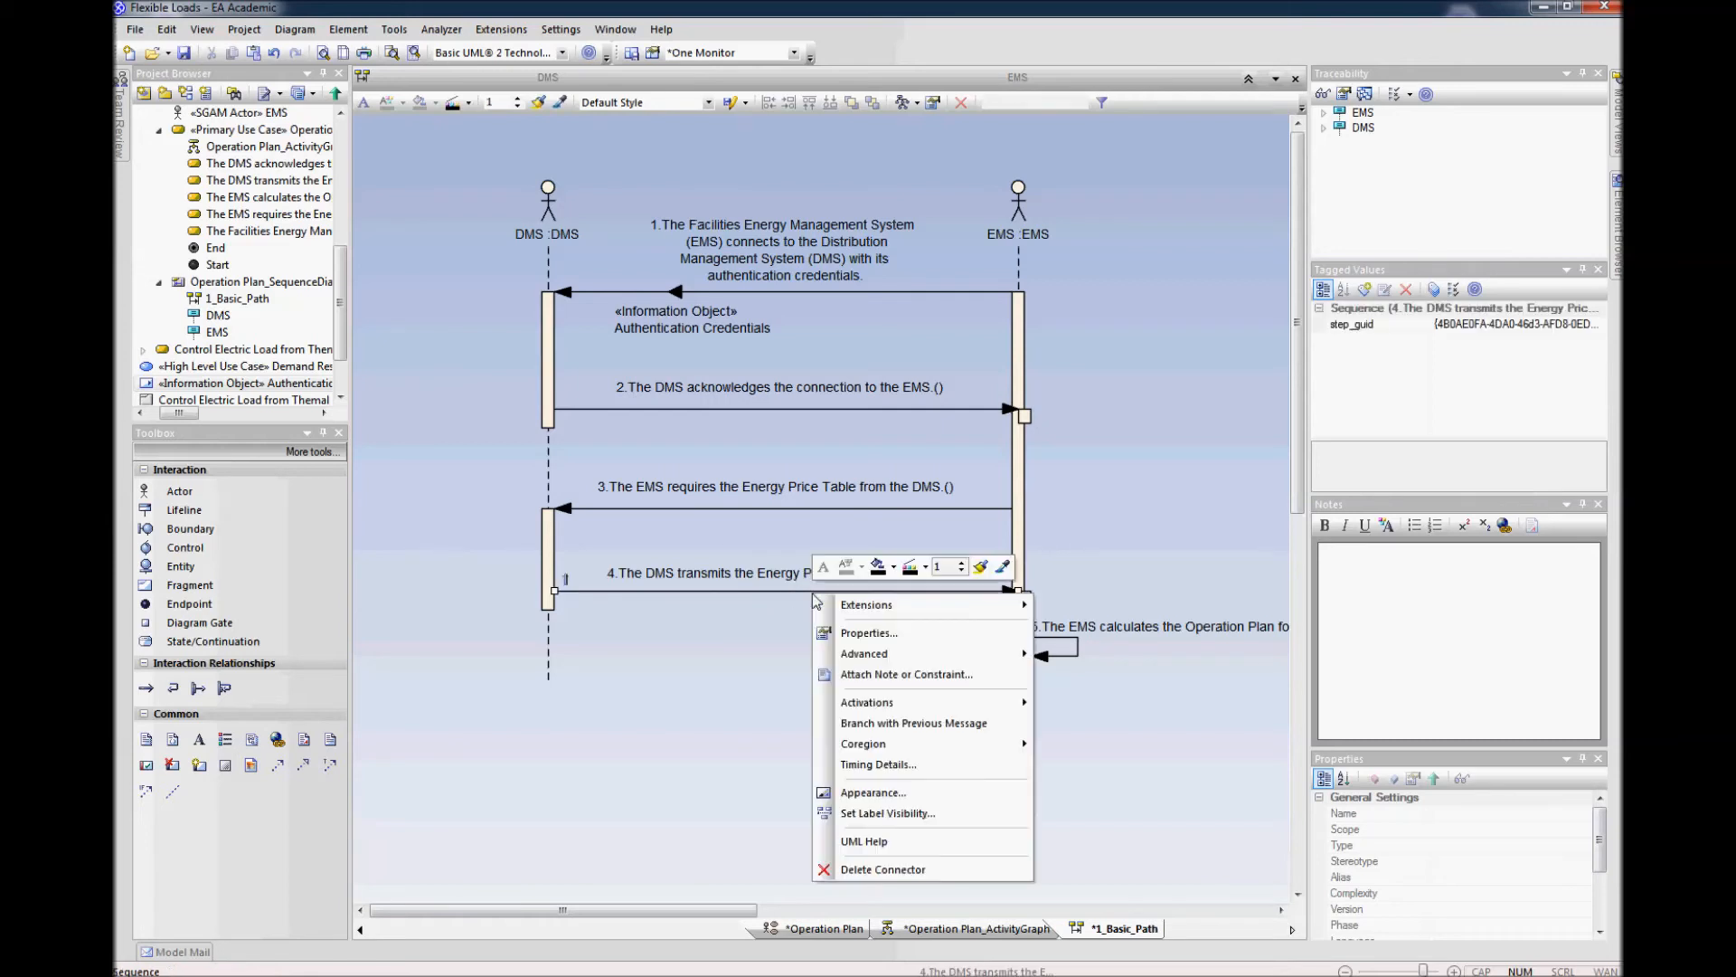
mouse_move(871, 654)
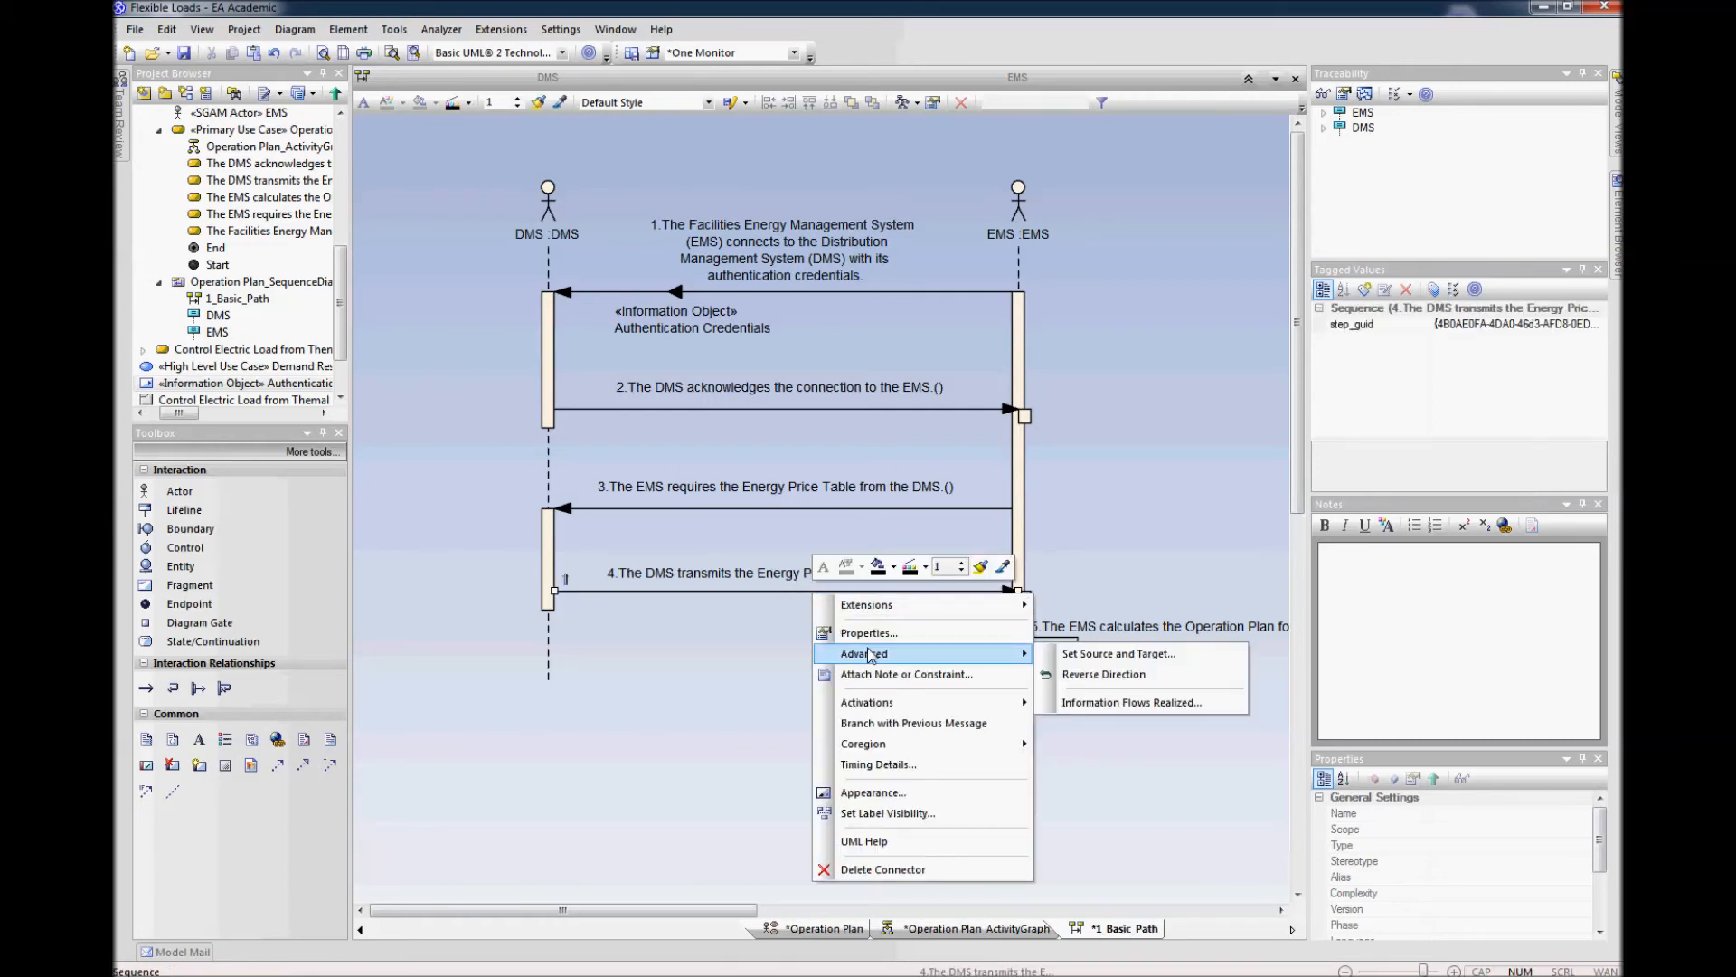
left_click(1102, 703)
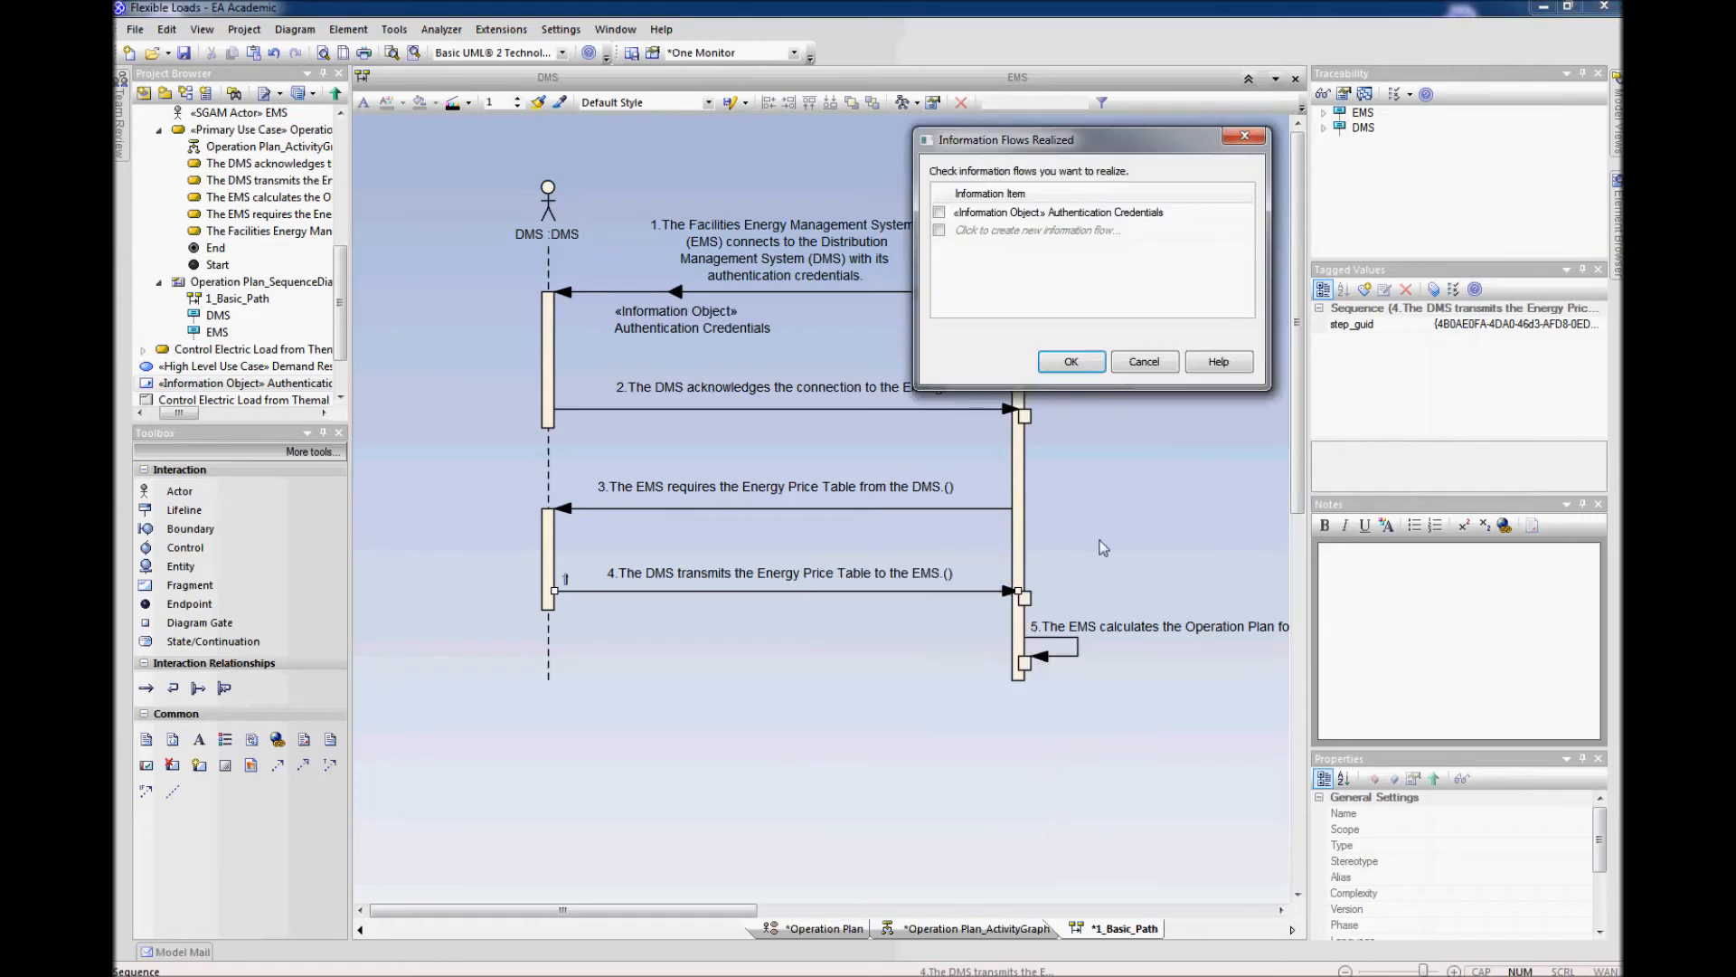
left_click(941, 234)
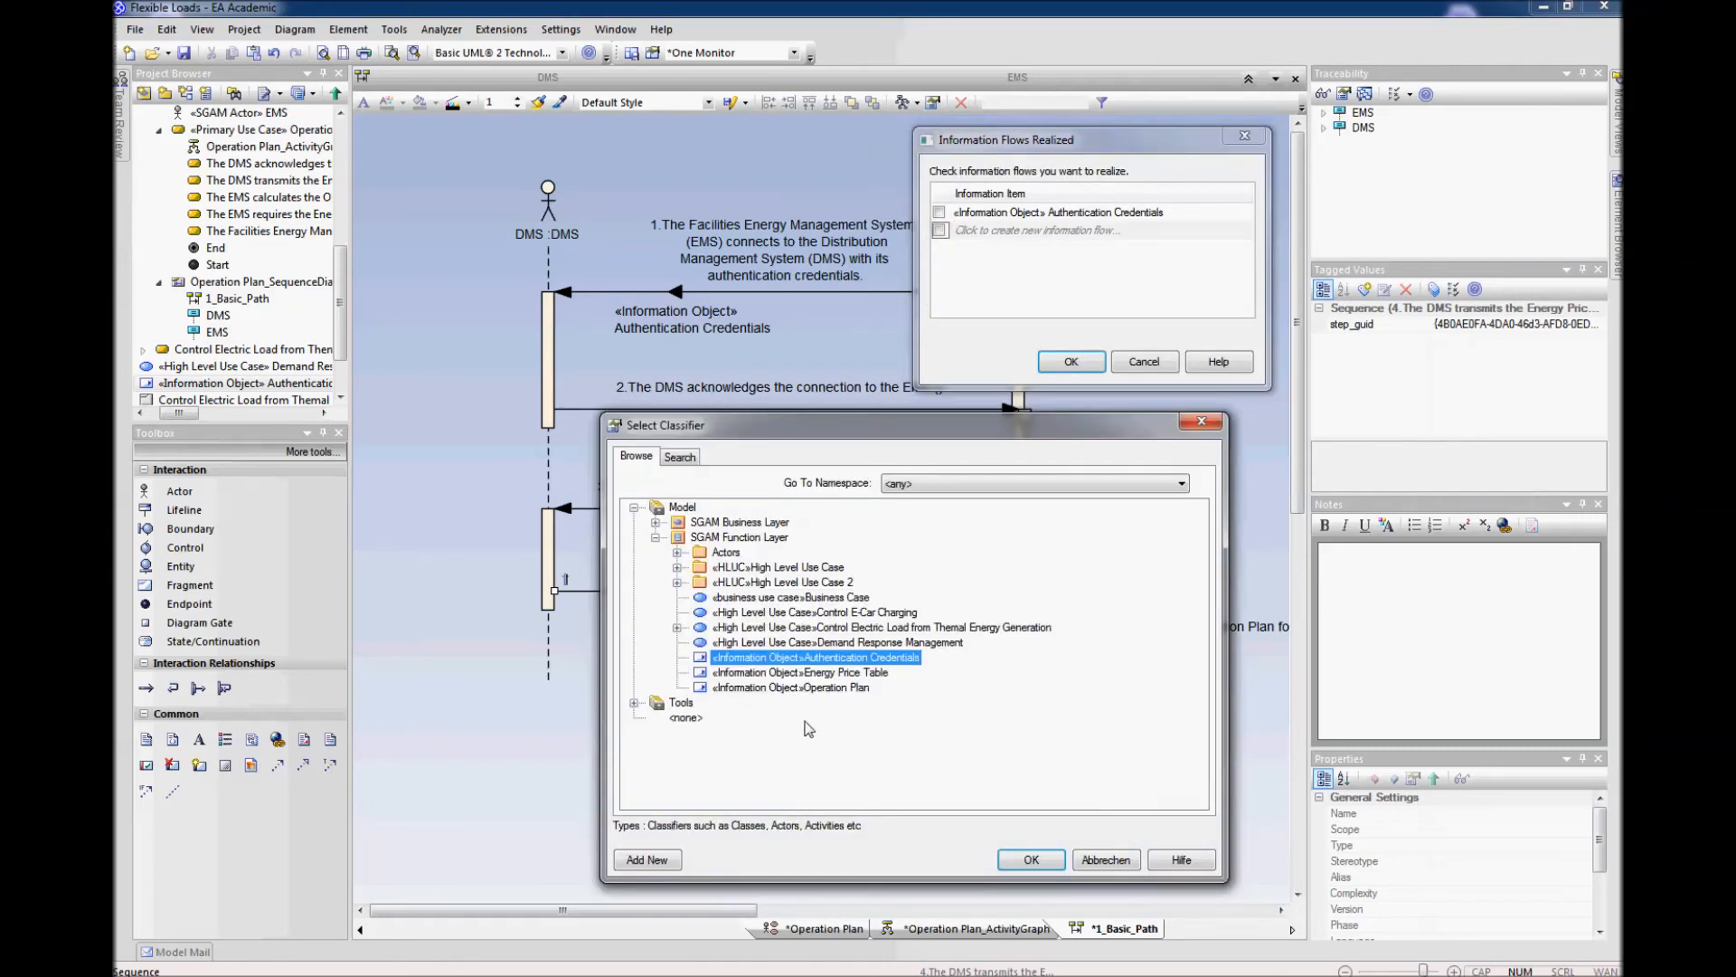
left_click(829, 675)
left_click(1031, 859)
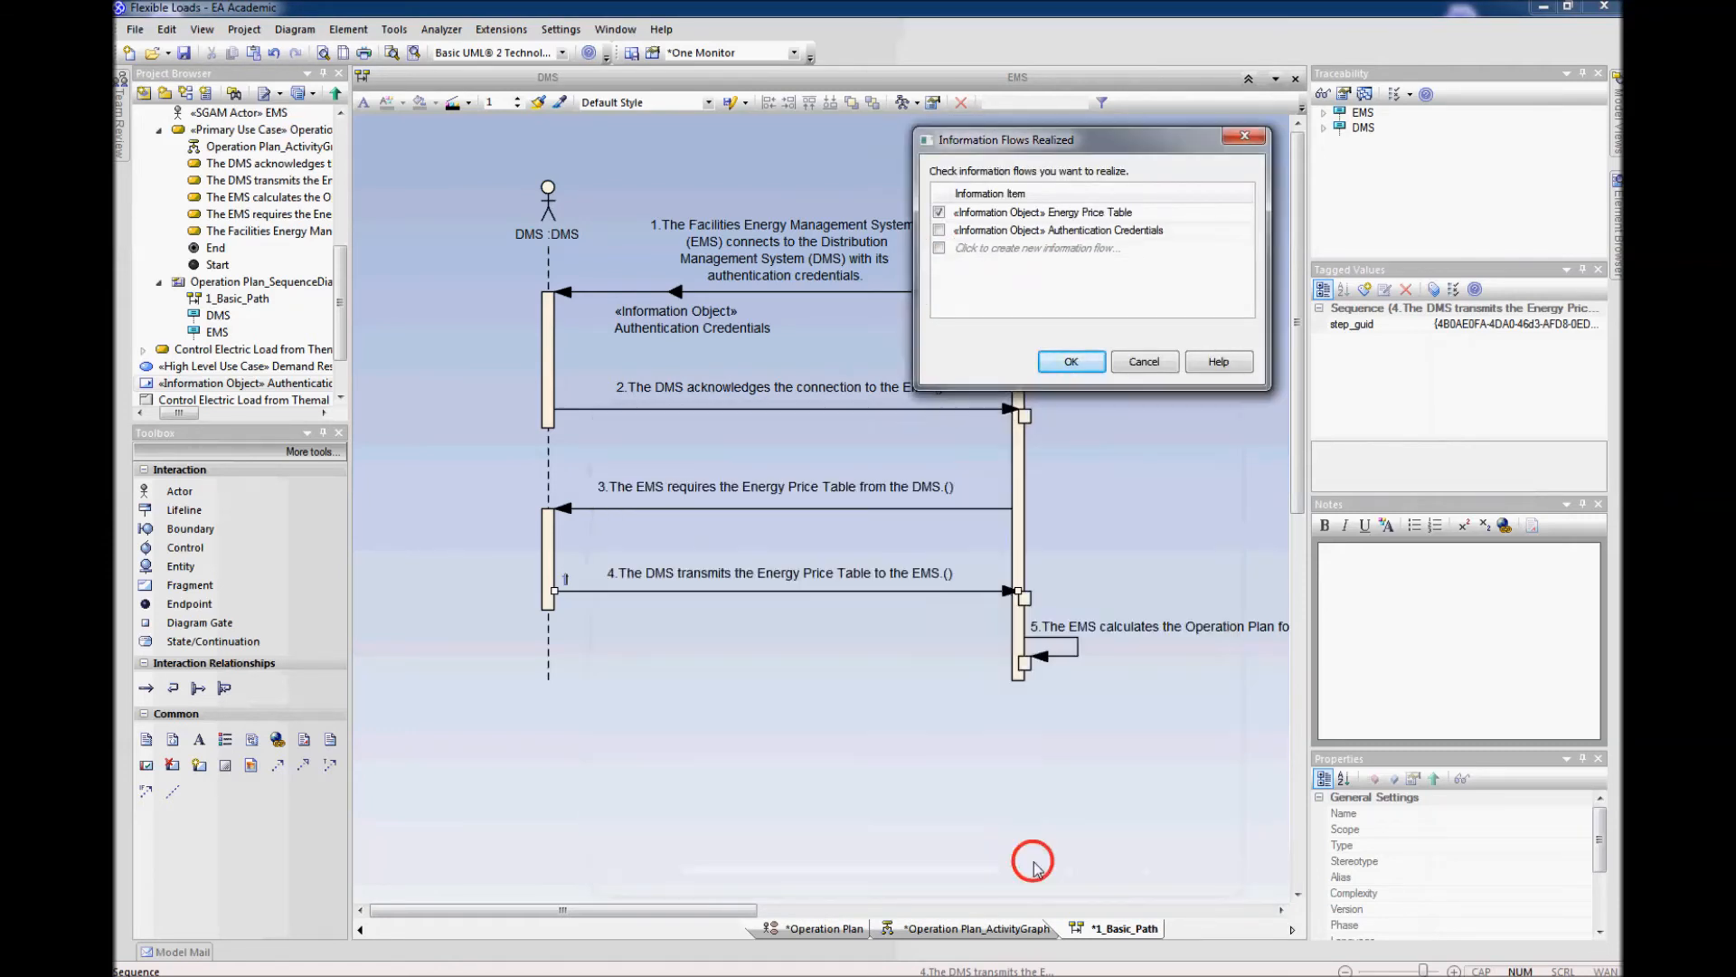
left_click(1075, 363)
Step: Narrow the Energy Price Table flow label to two lines and place it below the fourth message, clear of the EMS lifeline
left_click(1121, 615)
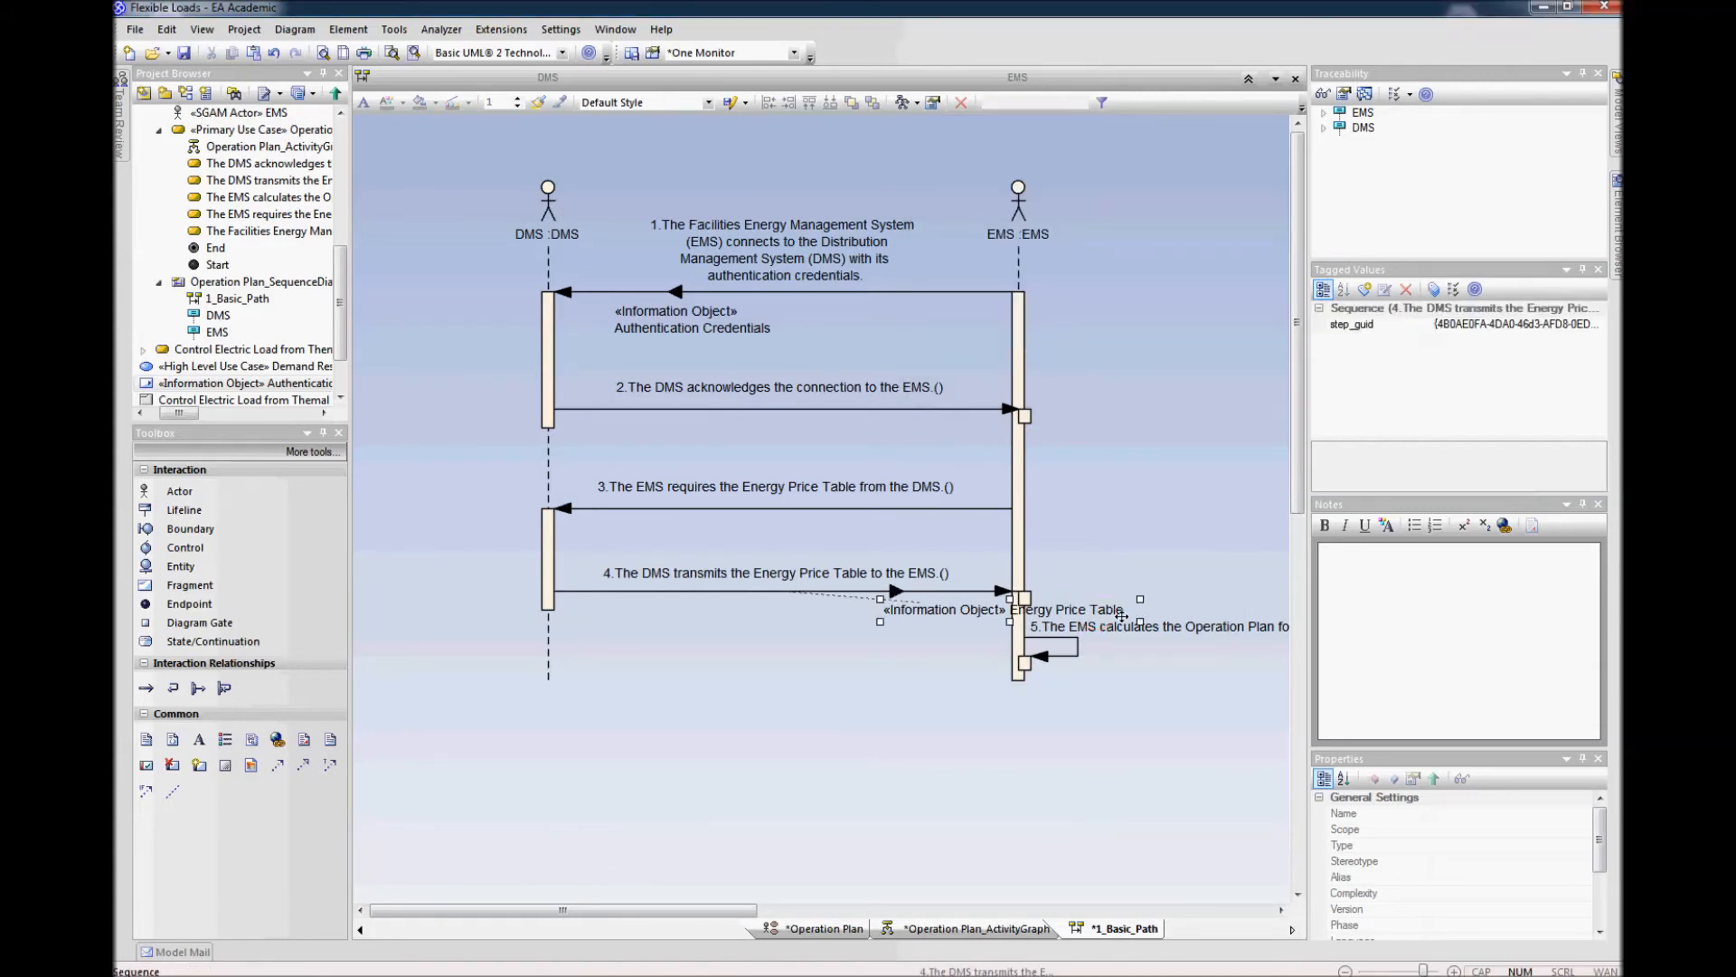
left_click_drag(1139, 620, 1019, 638)
left_click_drag(967, 624, 913, 629)
left_click(1052, 706)
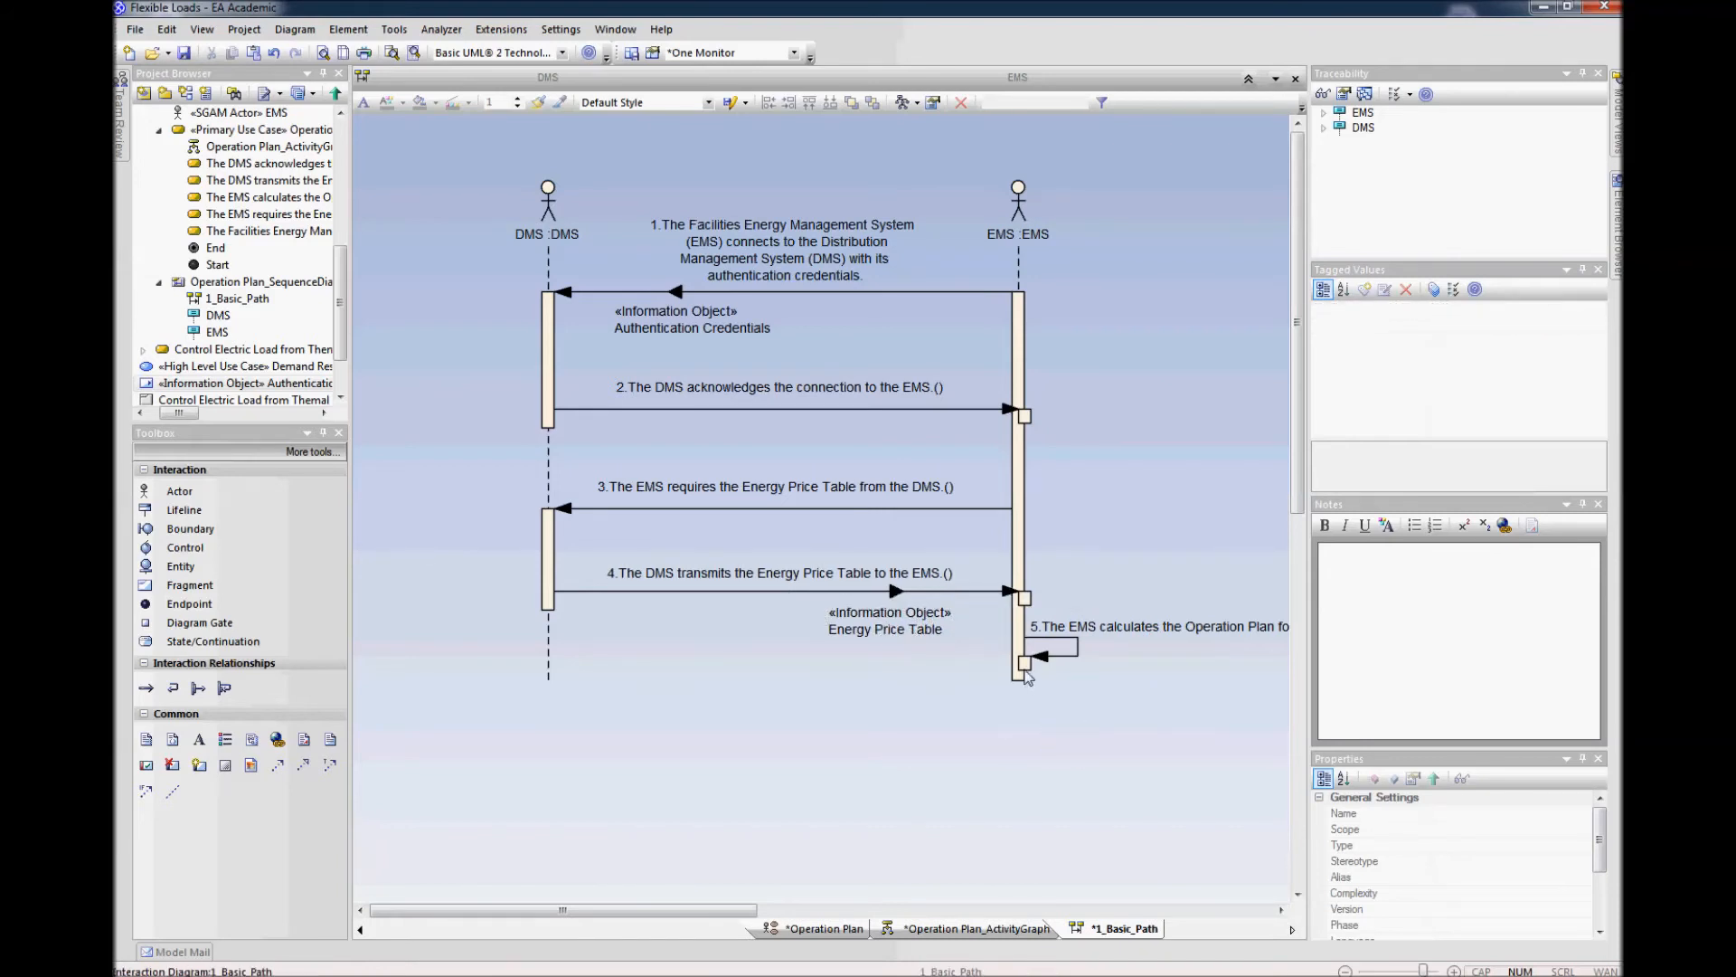
Step: Realize an information flow conveying the Operation Plan information object on the fifth message, the EMS self-message
right_click(1079, 658)
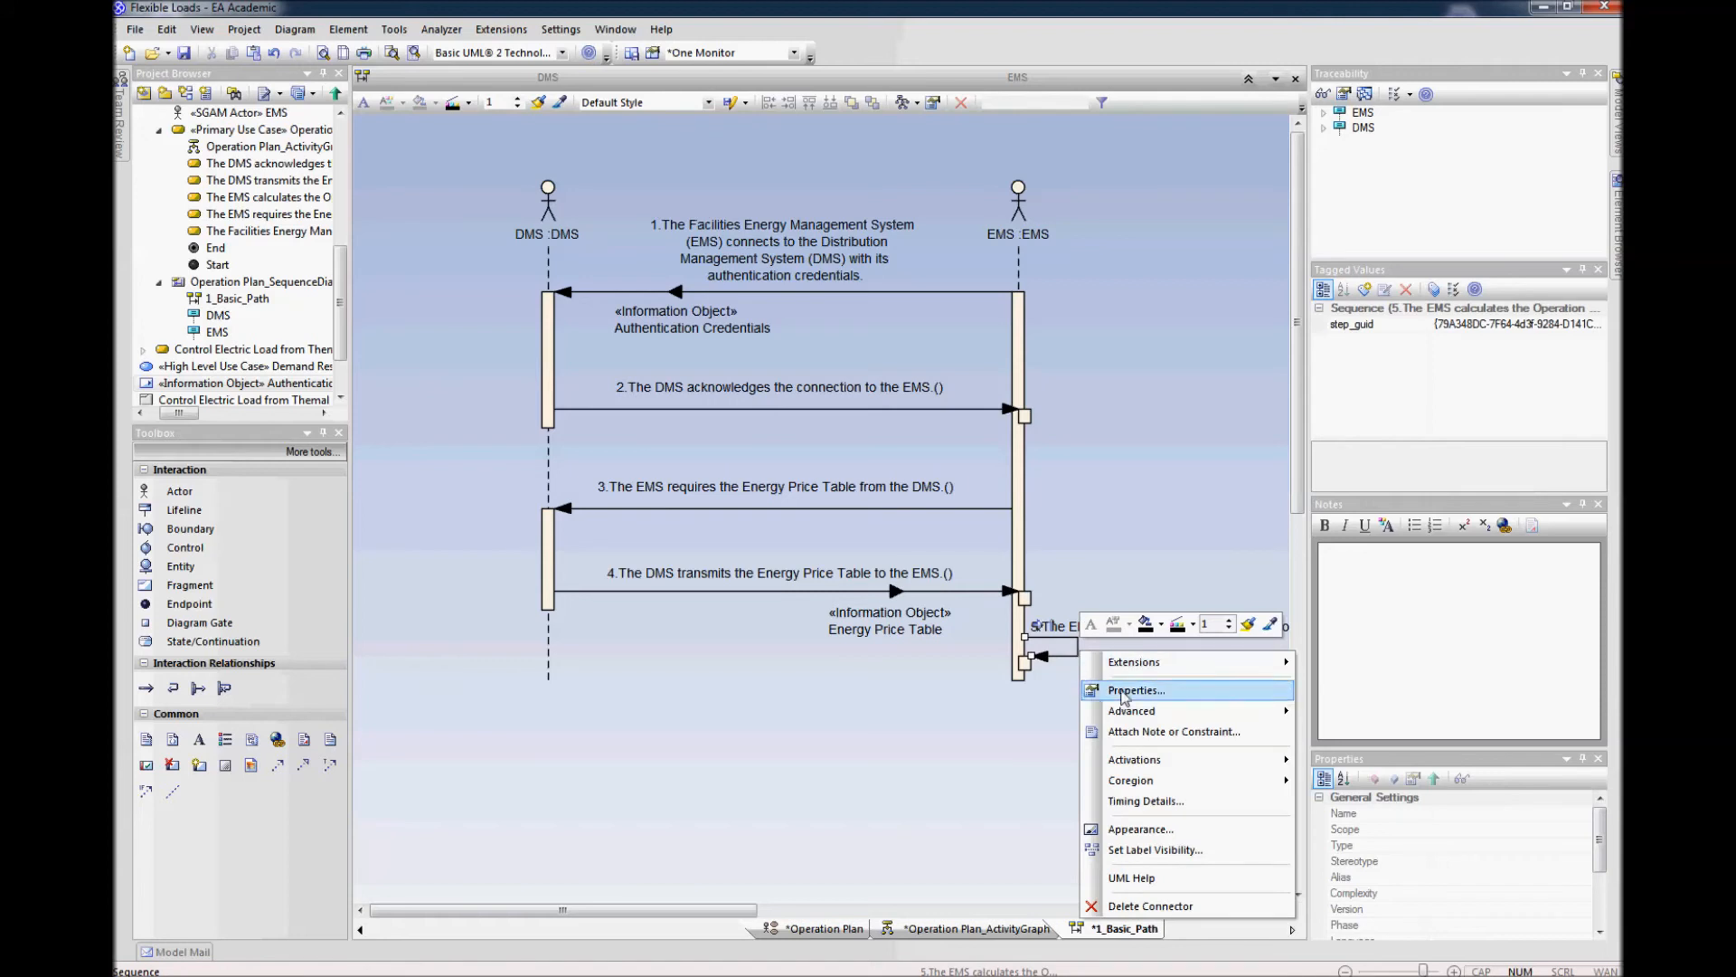
mouse_move(1138, 712)
left_click(1354, 760)
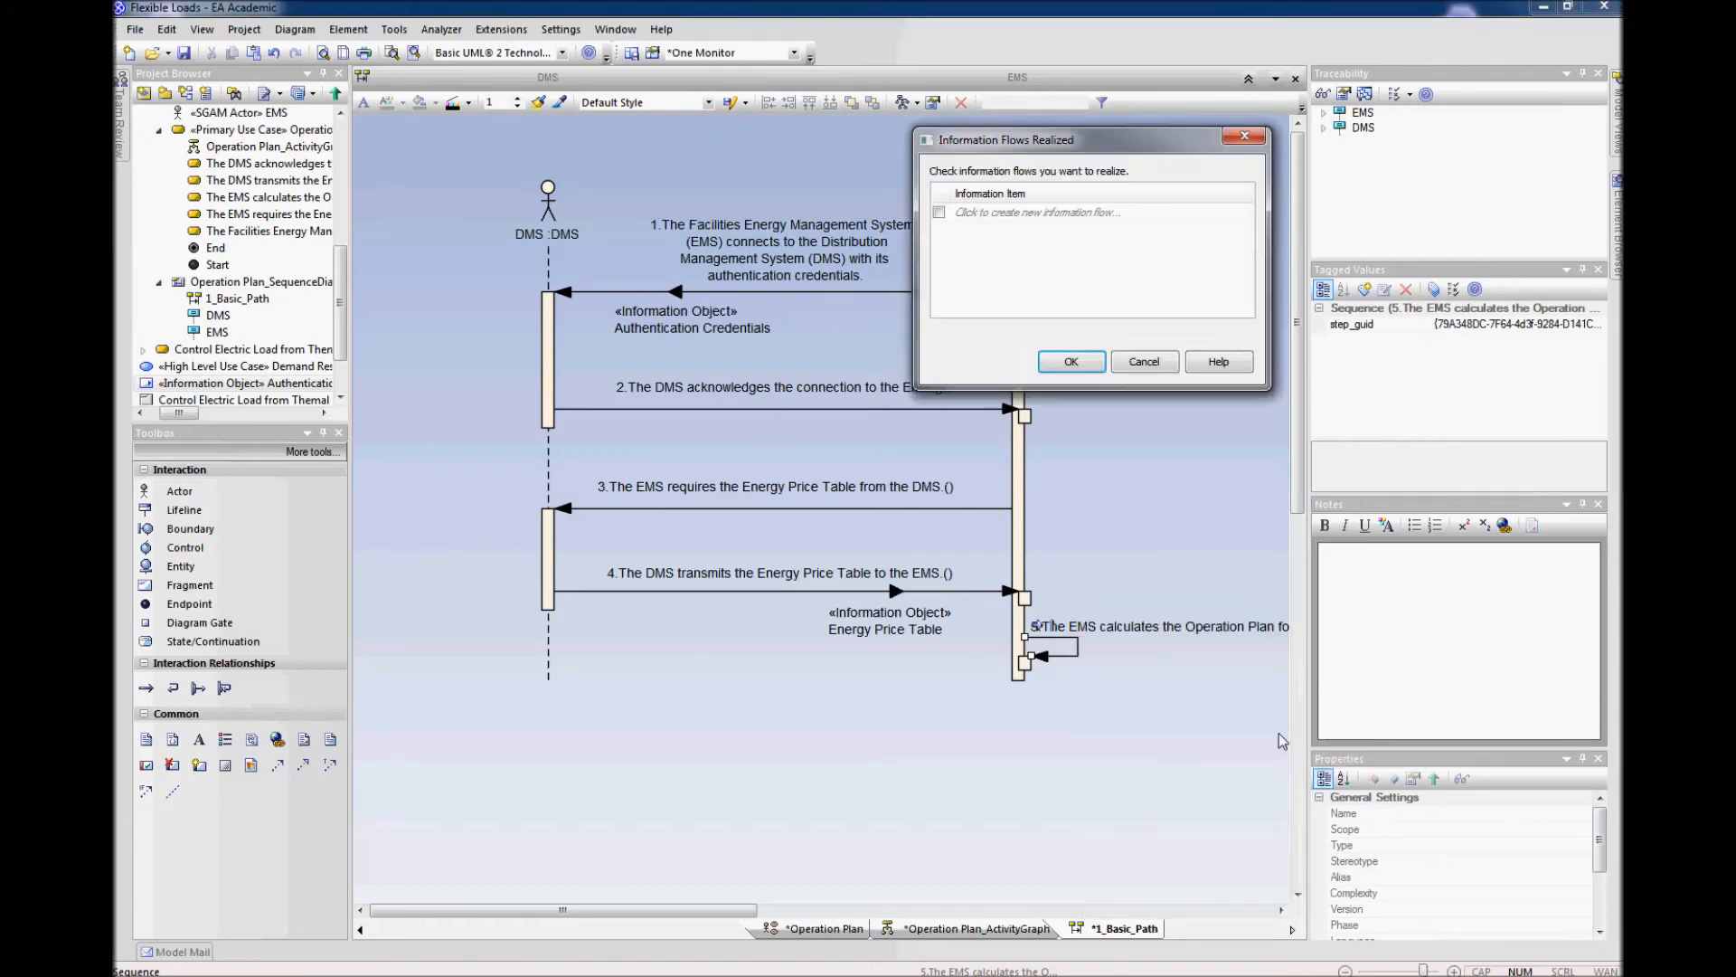
left_click(943, 218)
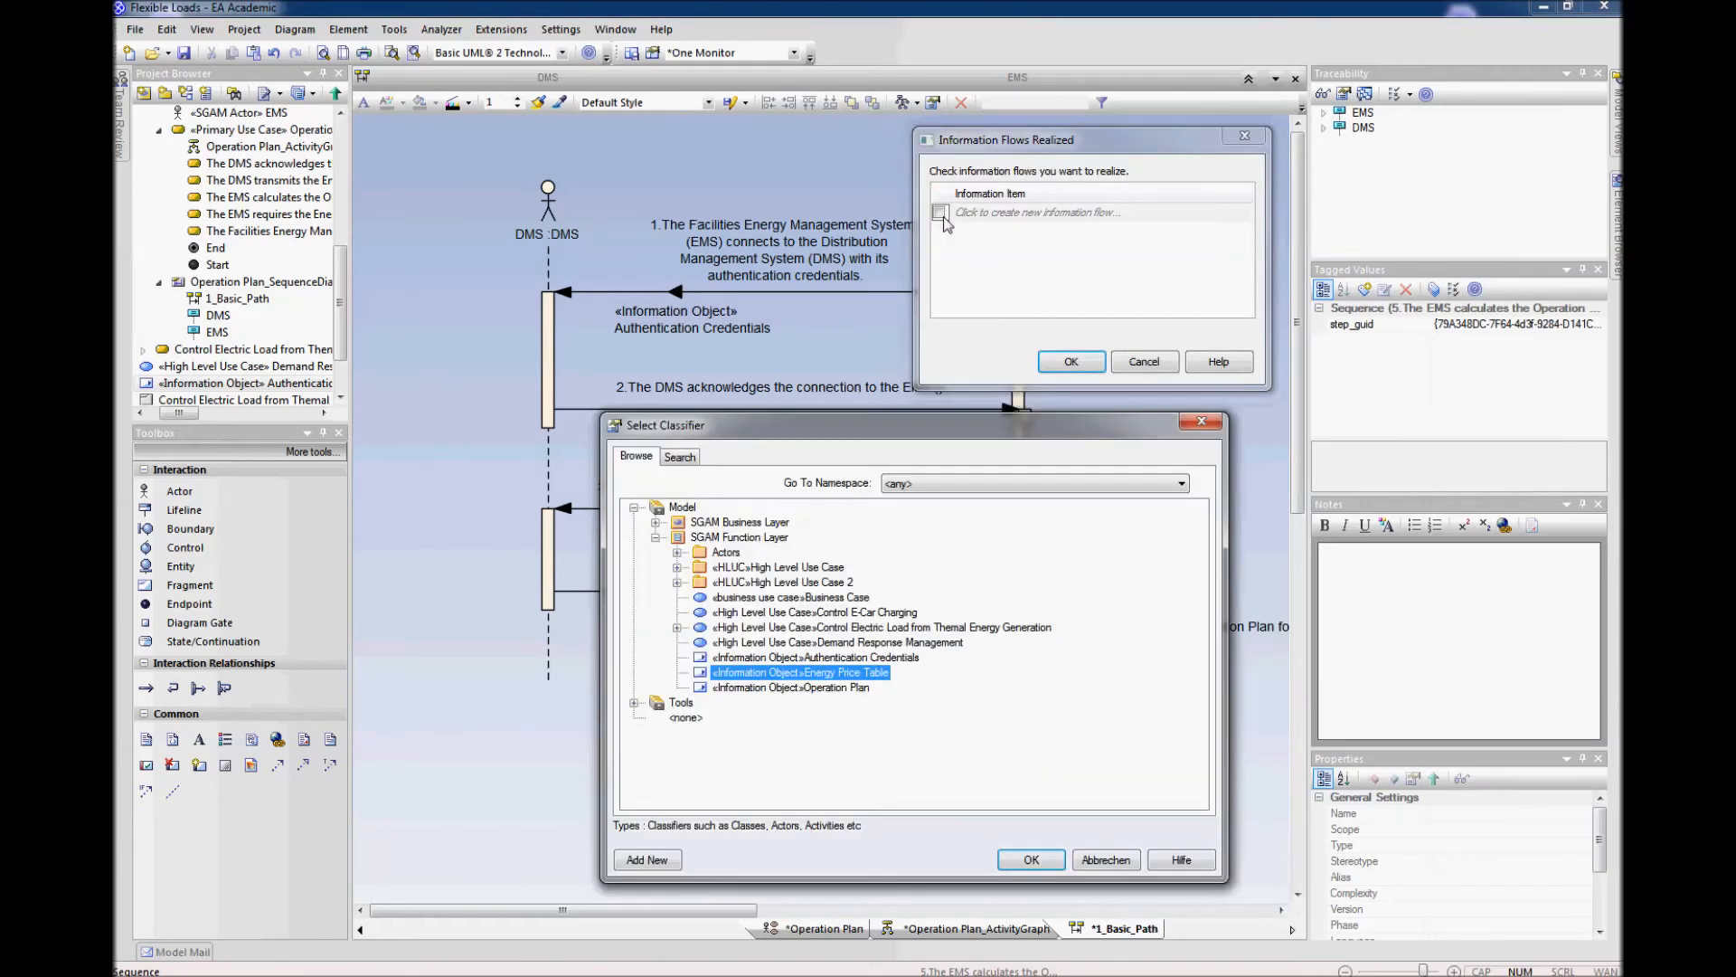
left_click(788, 688)
left_click(1030, 860)
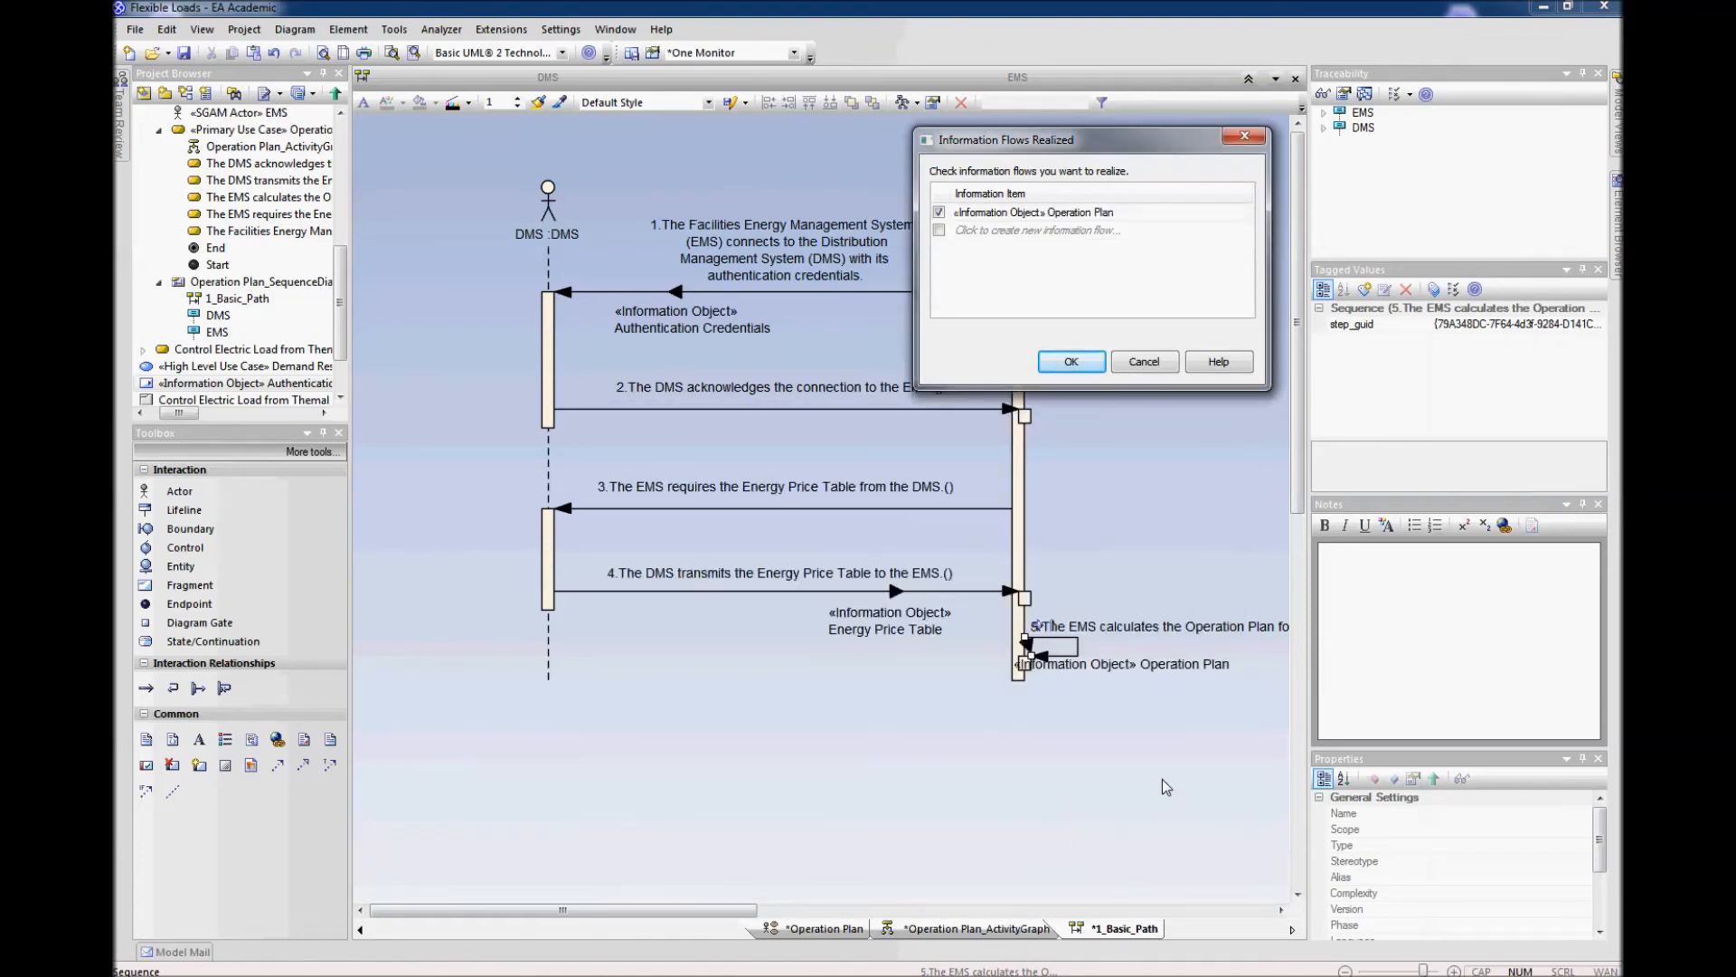
left_click(1071, 361)
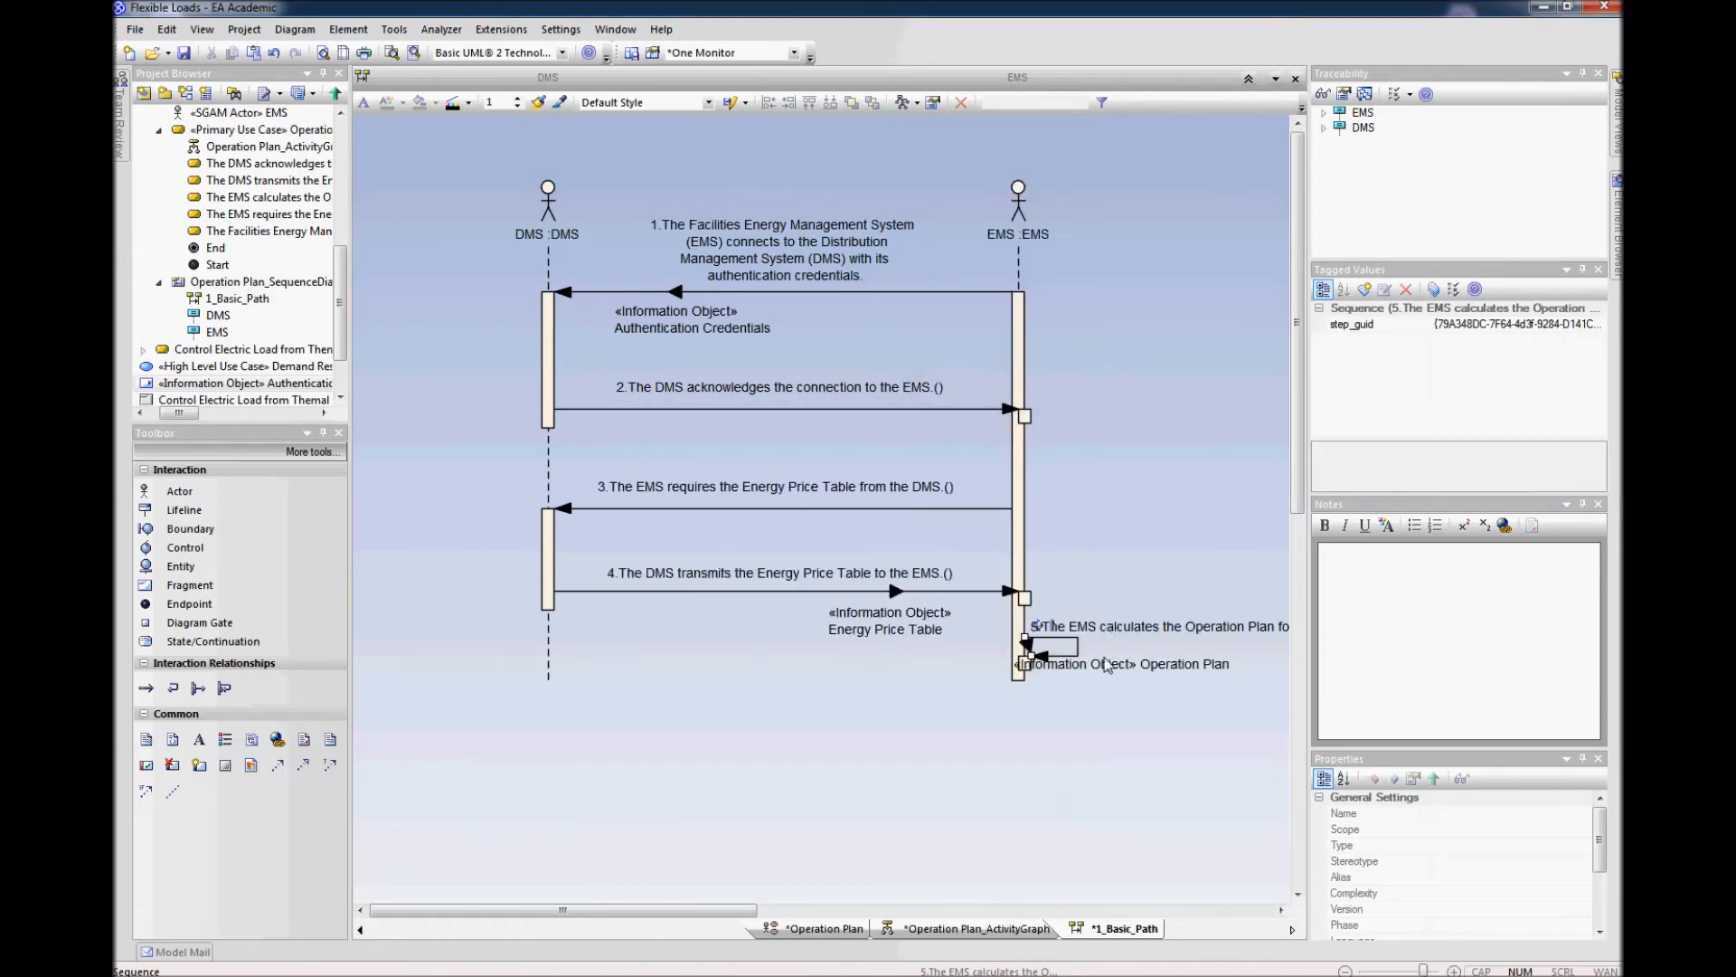
Step: Narrow the Operation Plan flow label to two lines and place it just below the fifth message
left_click_drag(1108, 669, 1138, 701)
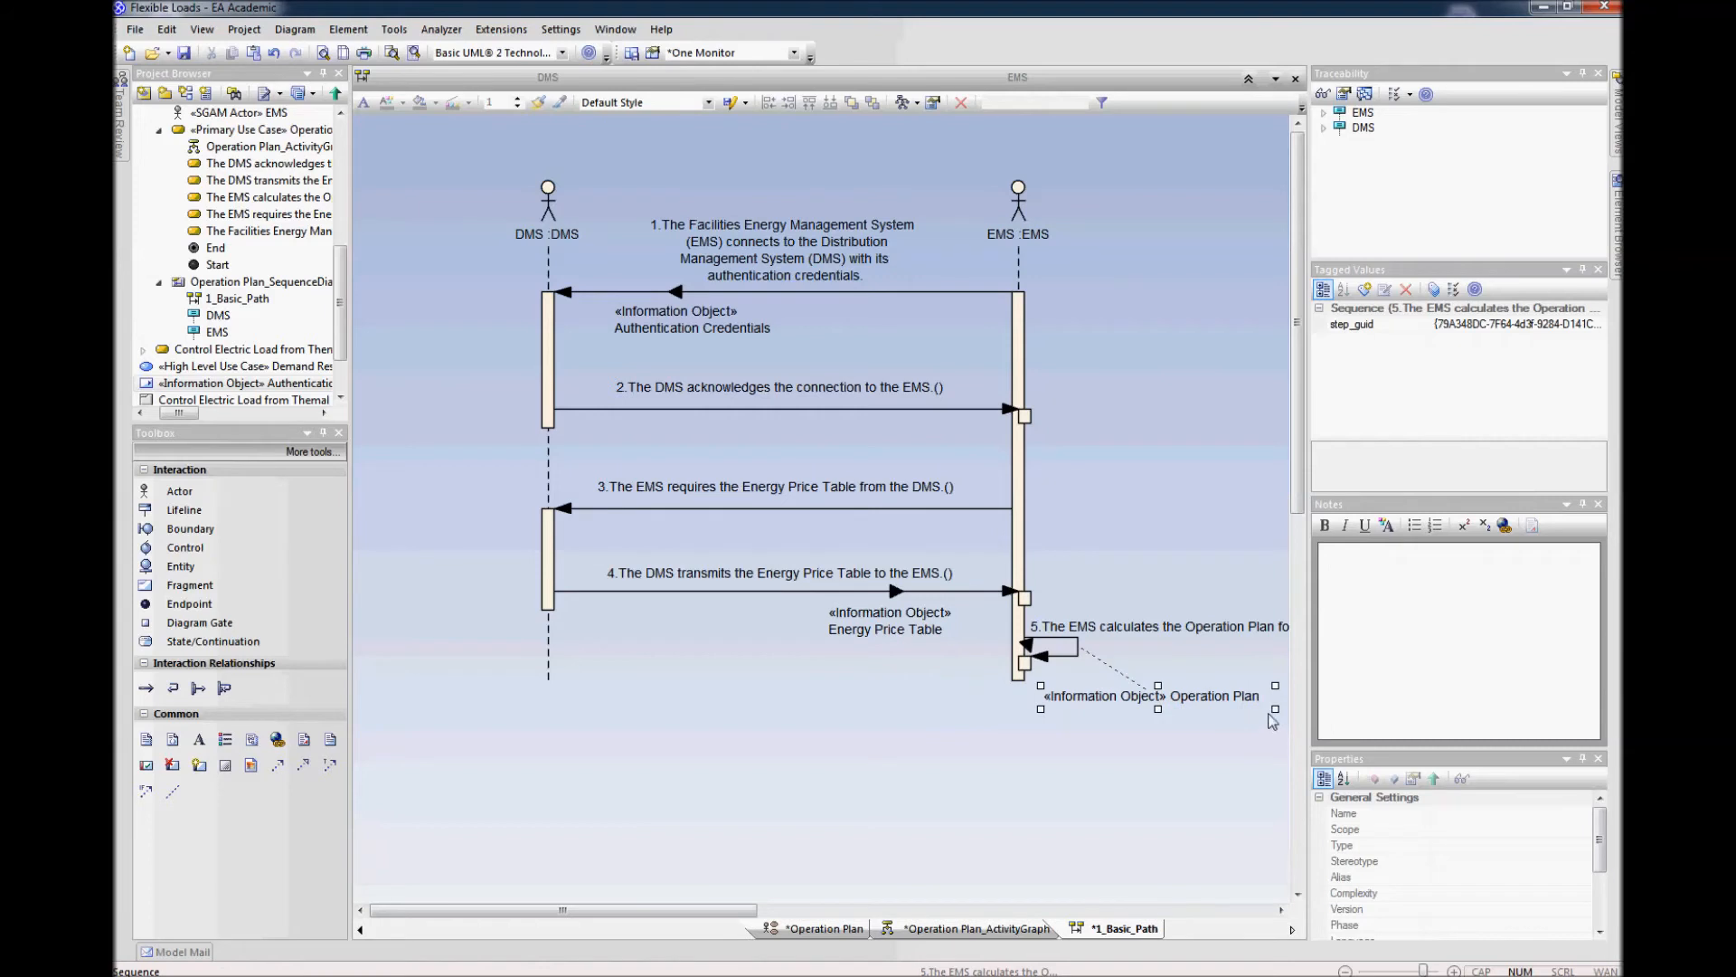
left_click_drag(1275, 710, 1141, 679)
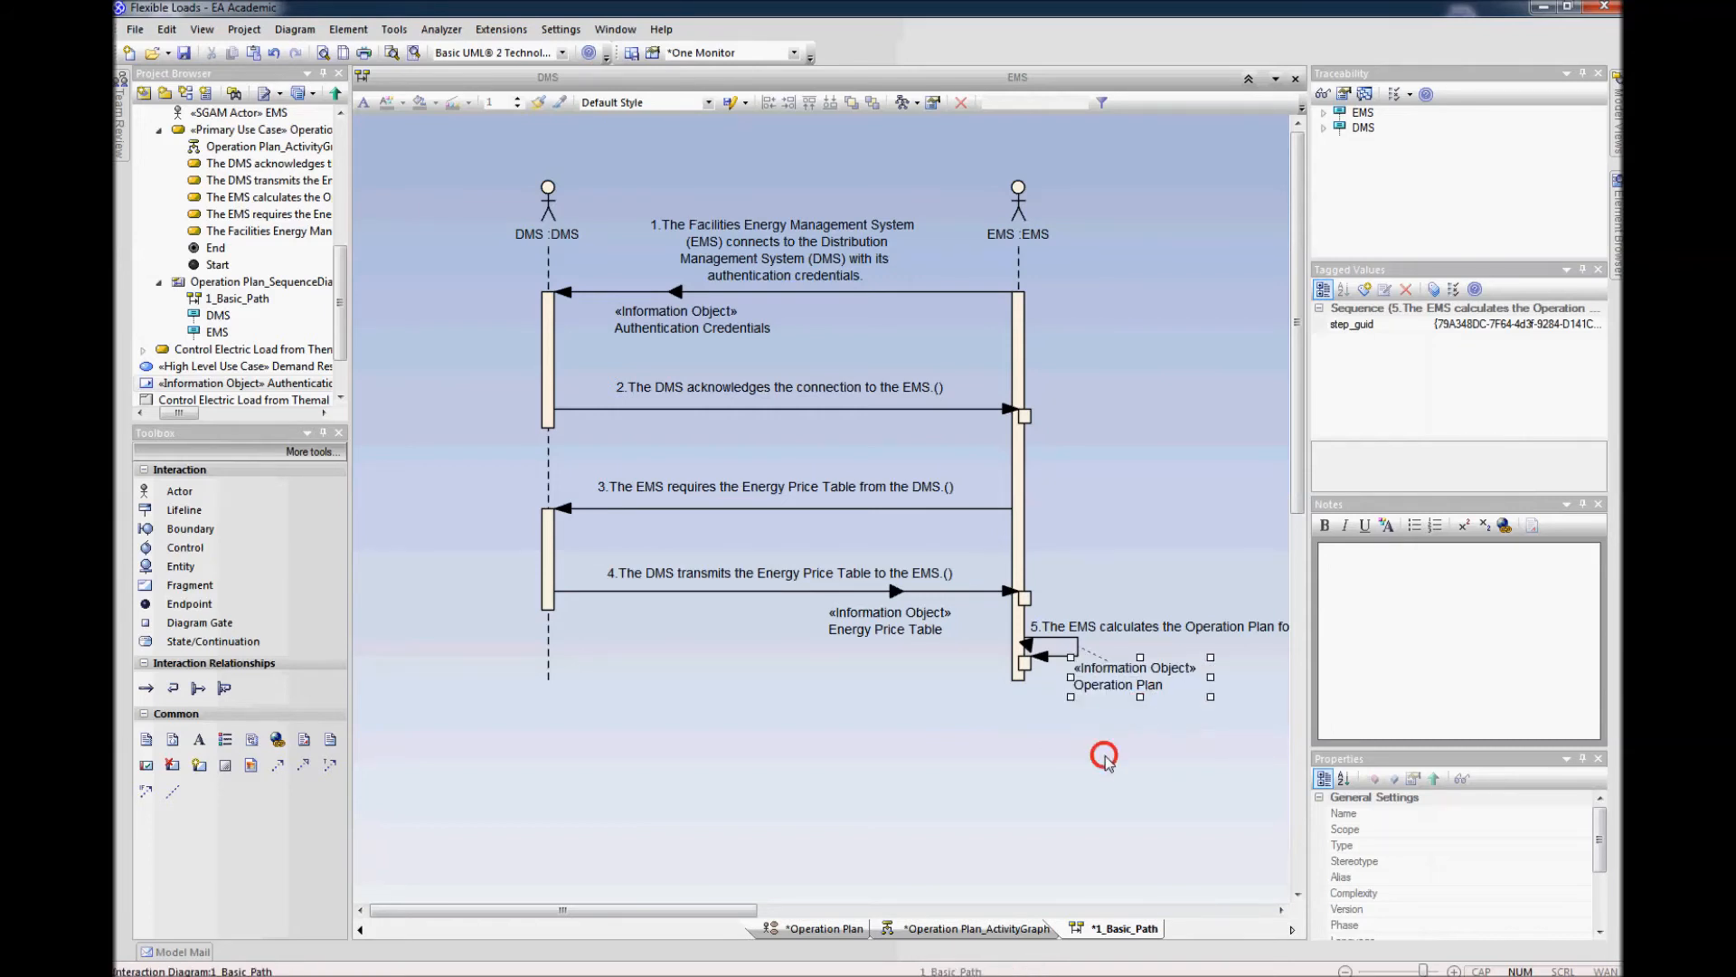
left_click(981, 653)
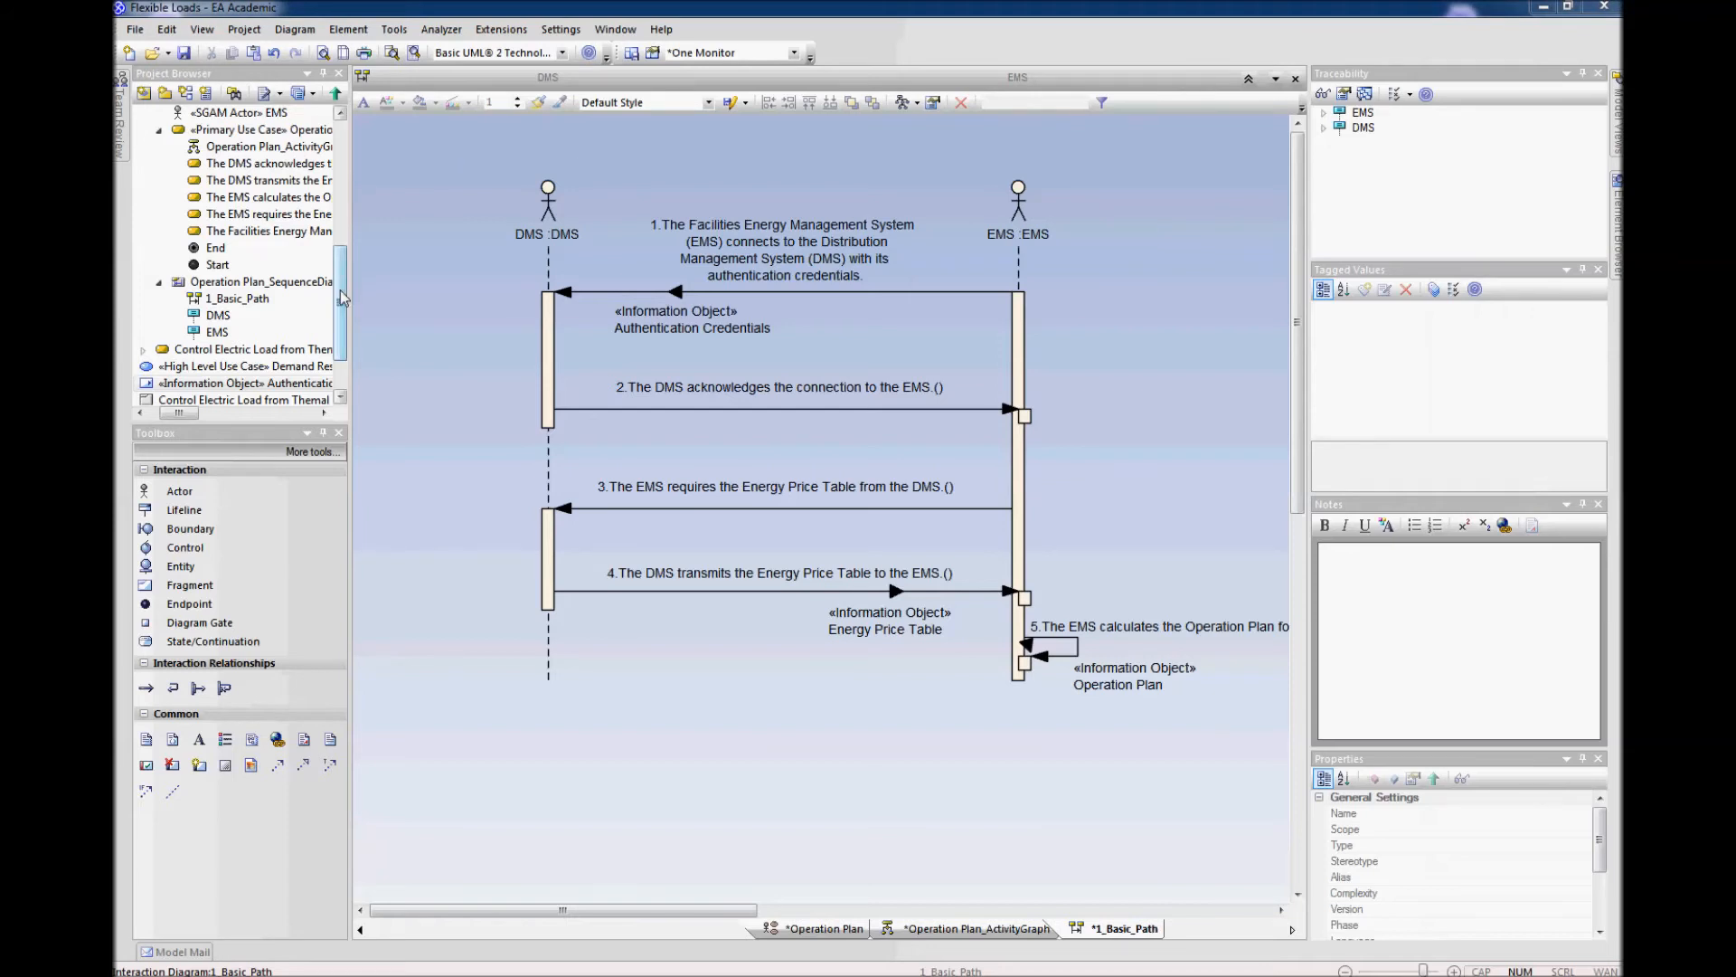
Step: Open the Operation Plan diagram of the Operation Plan primary use case
scroll(342, 297, "up", 3)
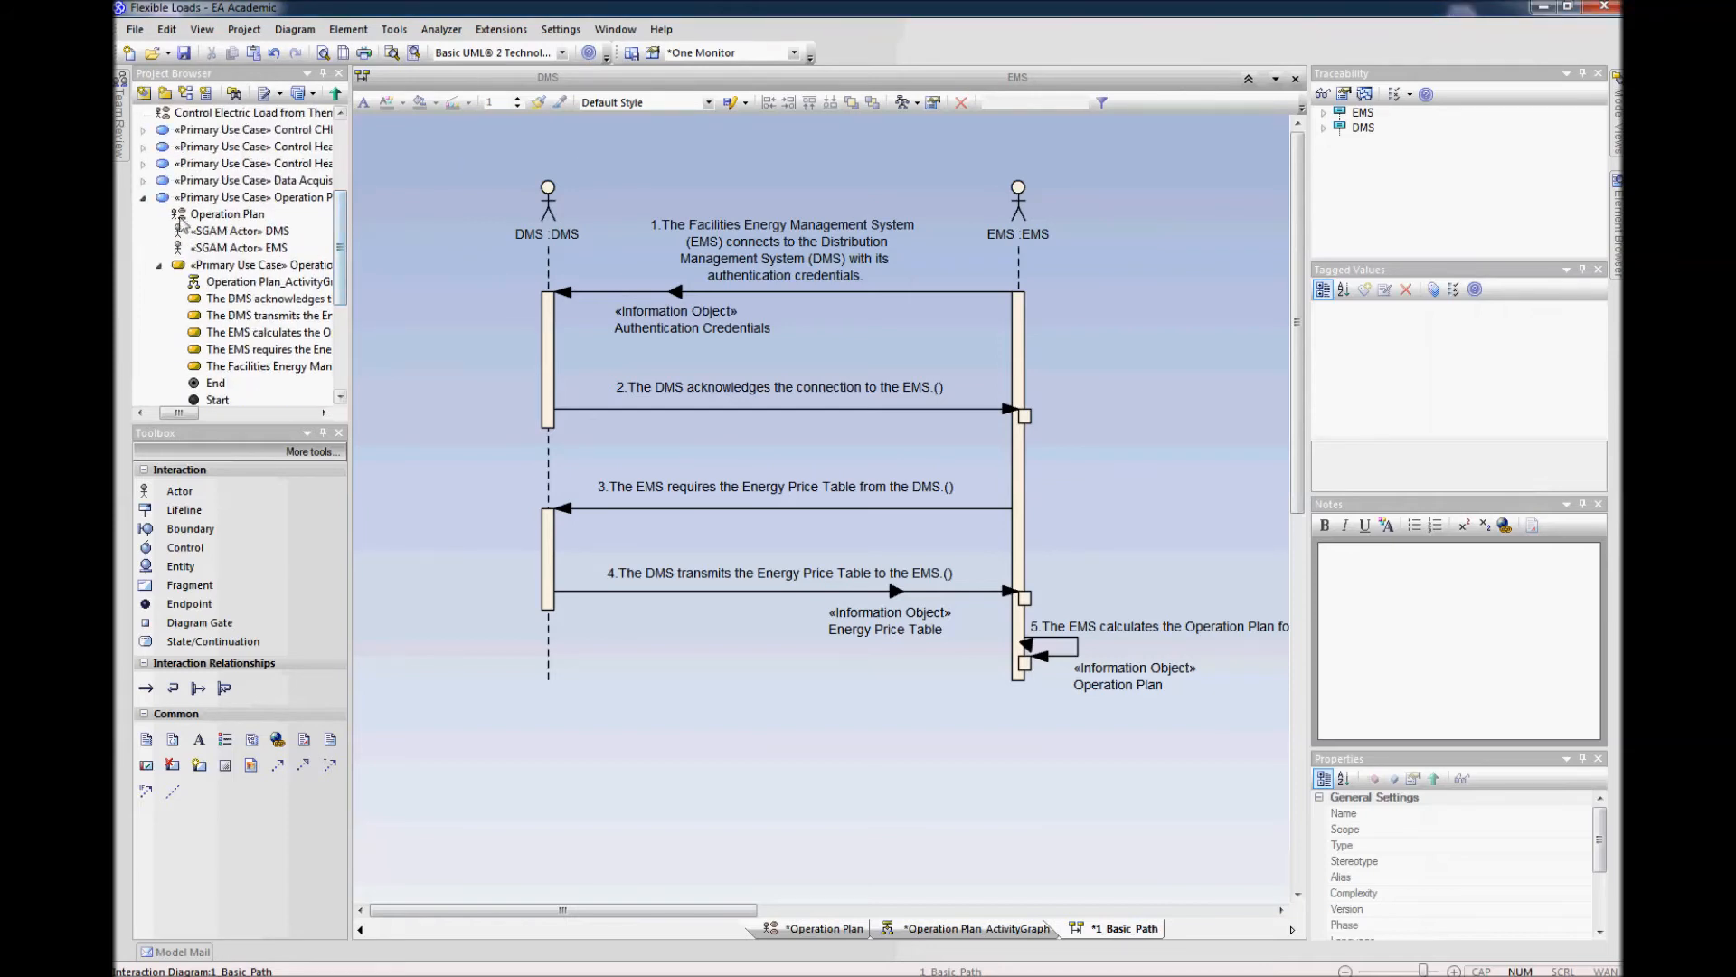
left_click(201, 220)
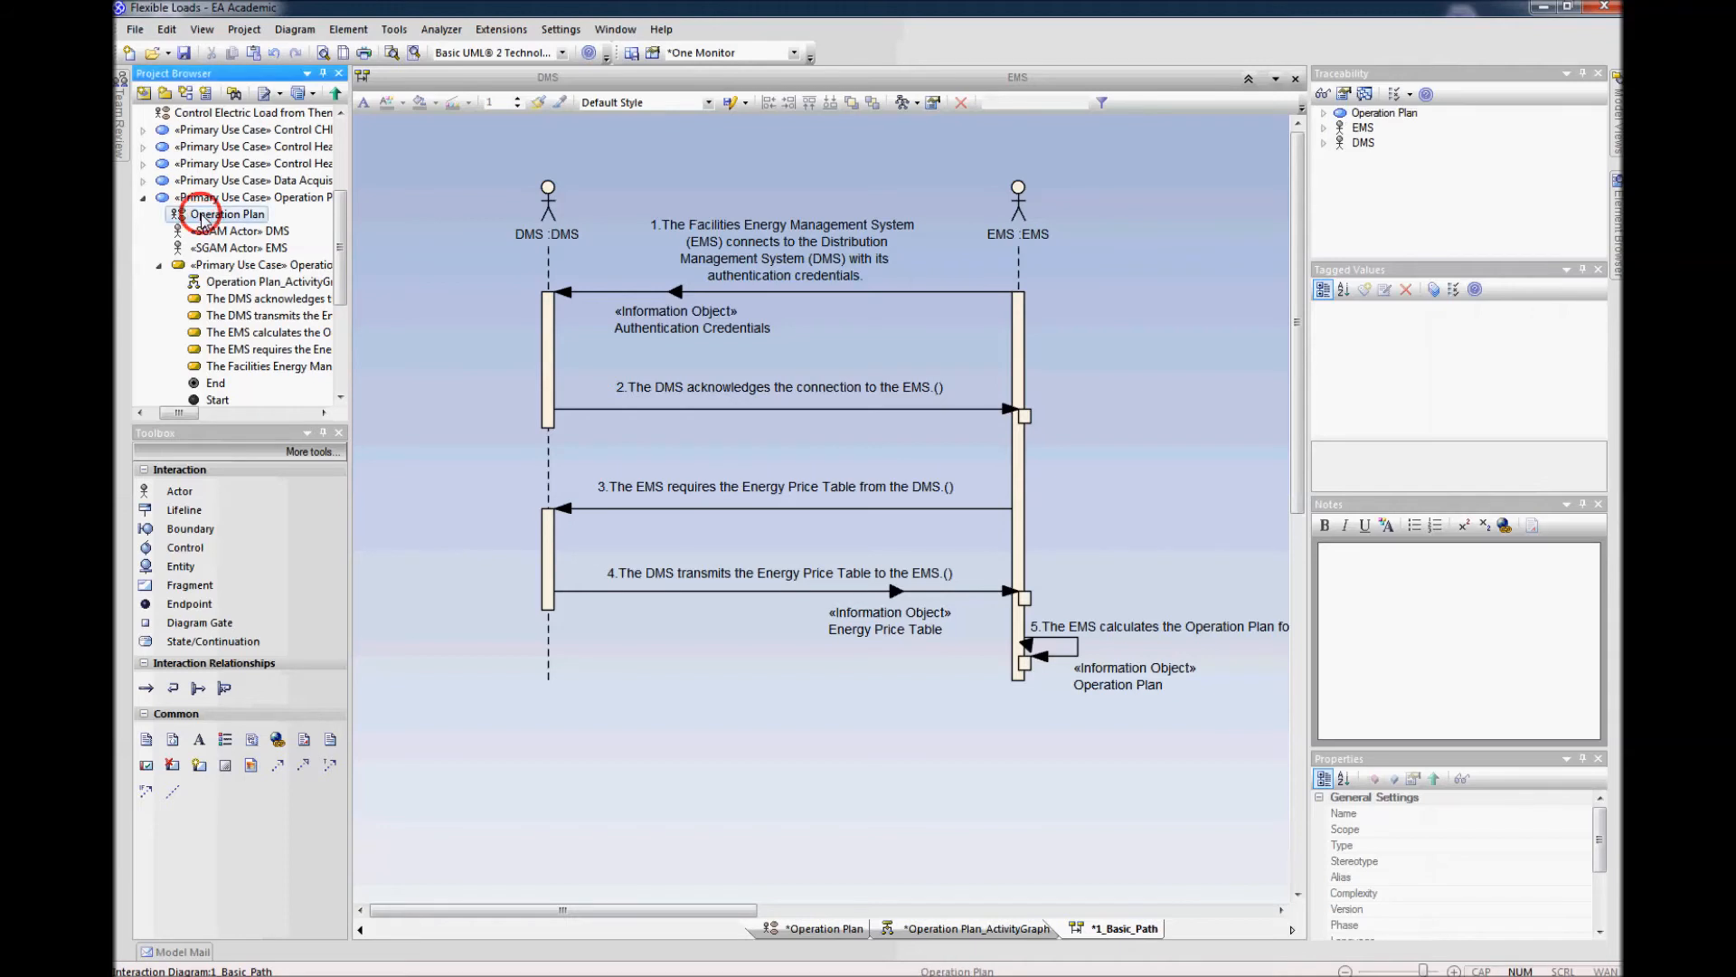
right_click(201, 219)
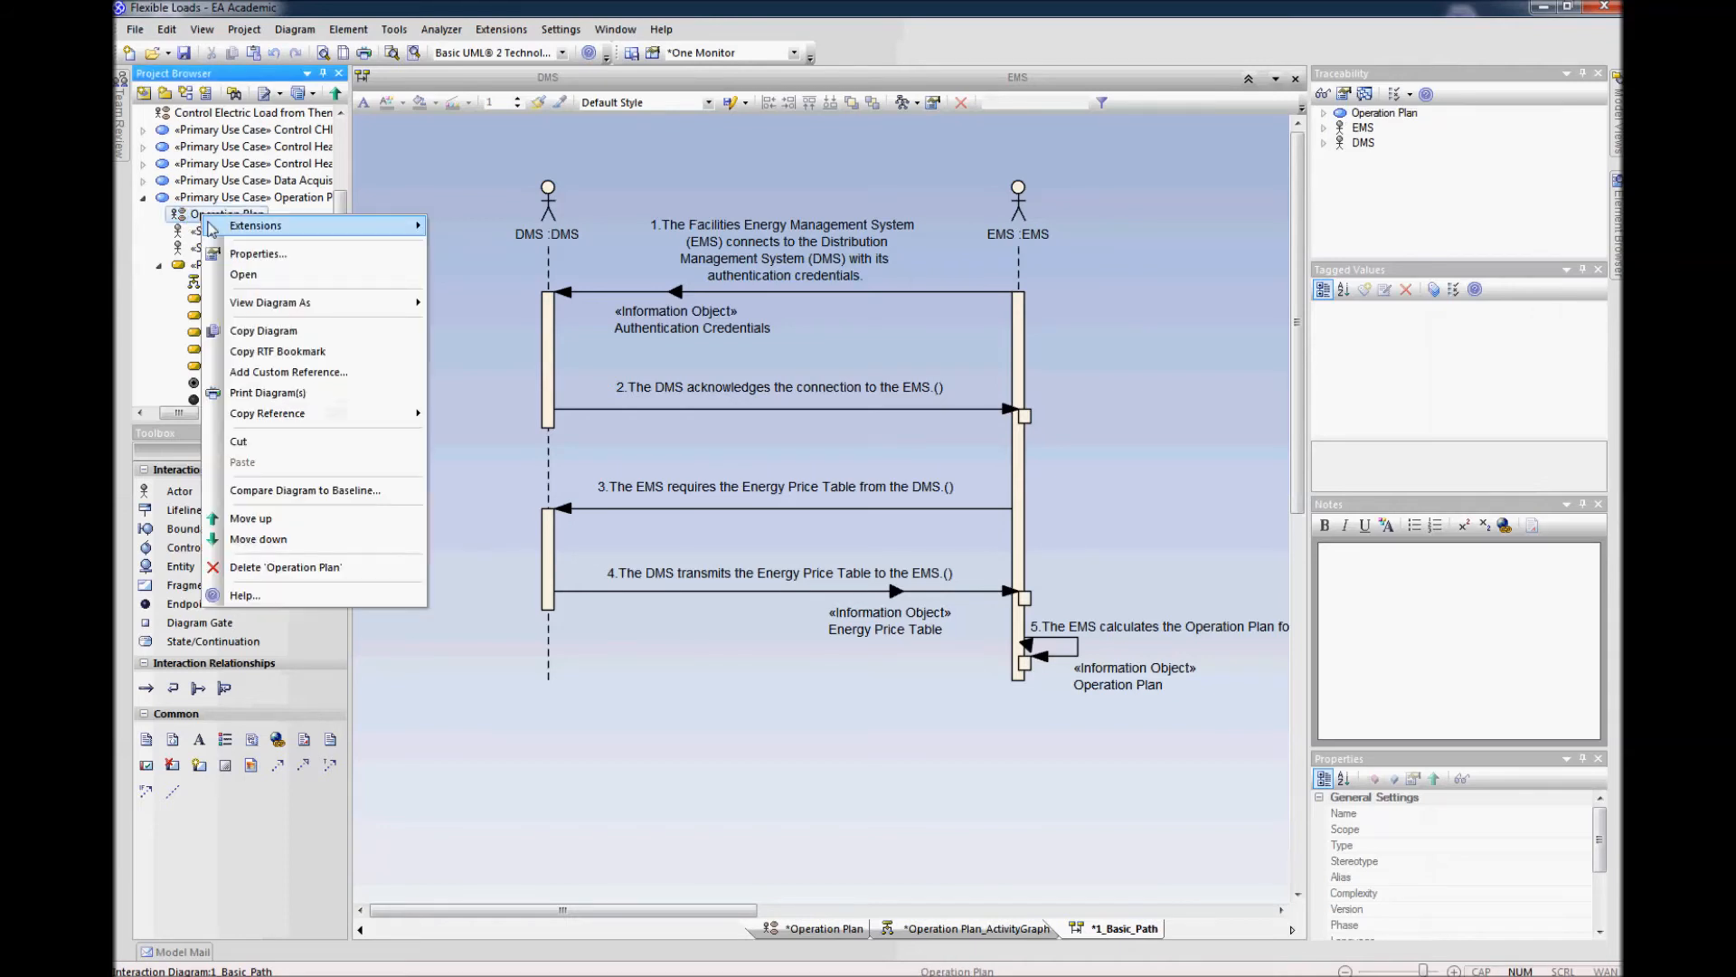
left_click(236, 267)
left_click(583, 404)
scroll(630, 402, "down", 2)
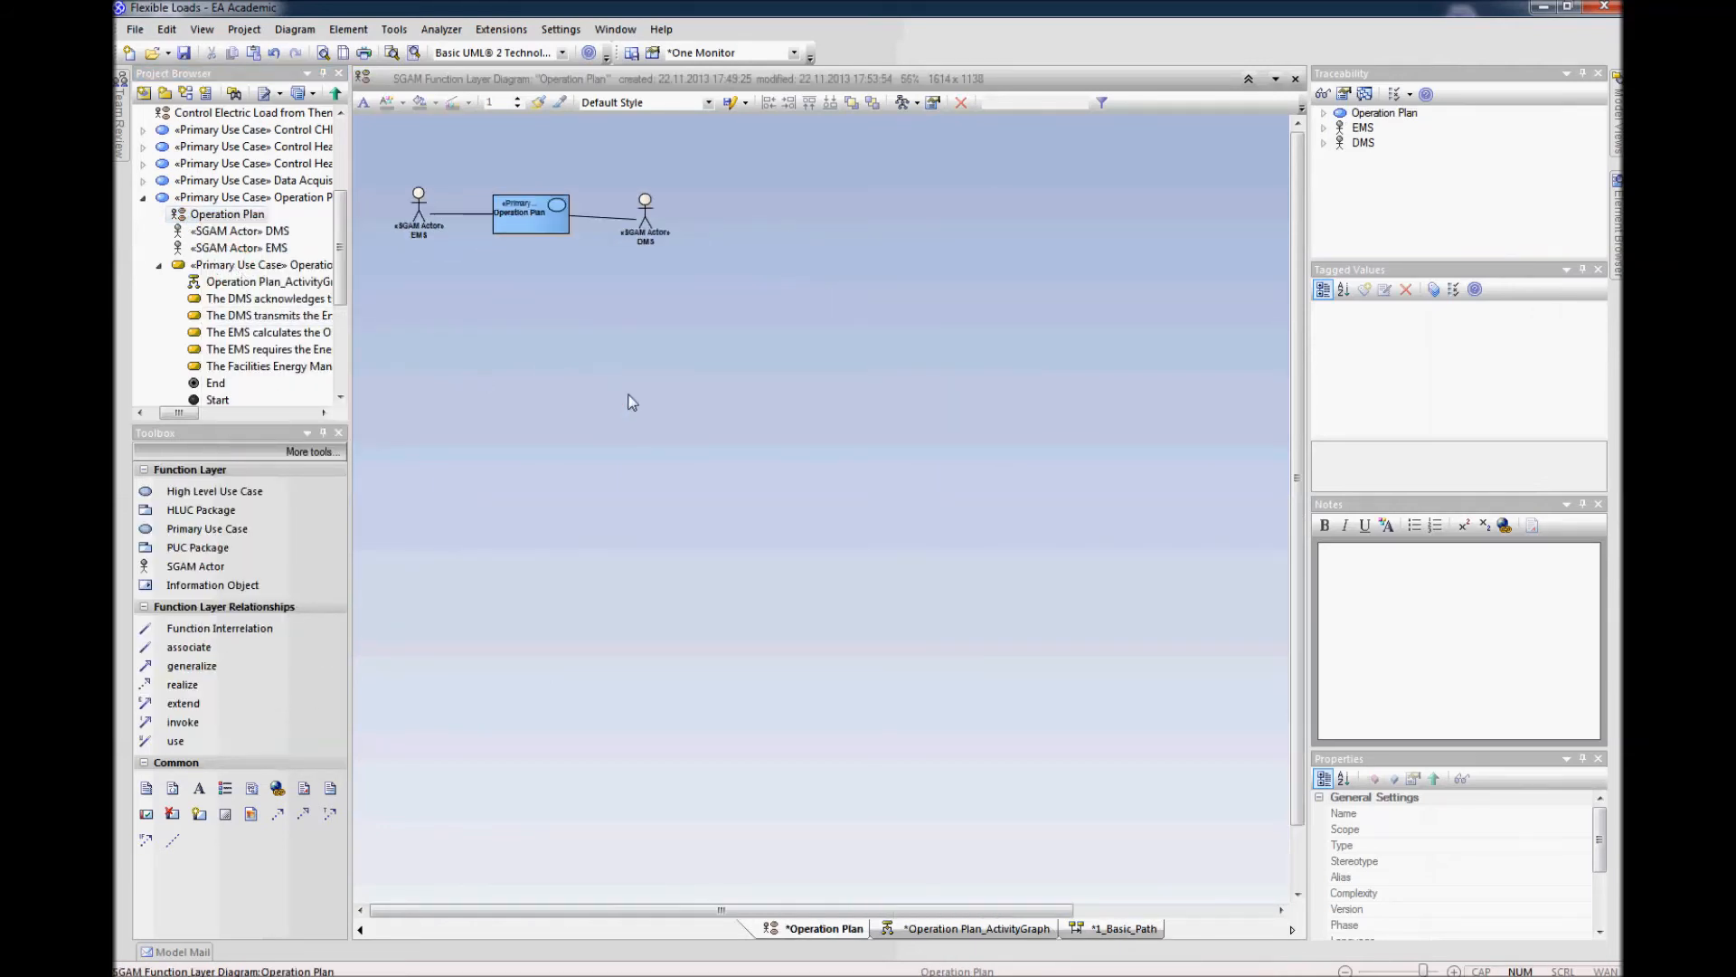
Step: Shift the Operation Plan use case and the DMS actor slightly to line up with the EMS actor
left_click(539, 232)
left_click_drag(645, 209, 637, 204)
left_click(634, 276)
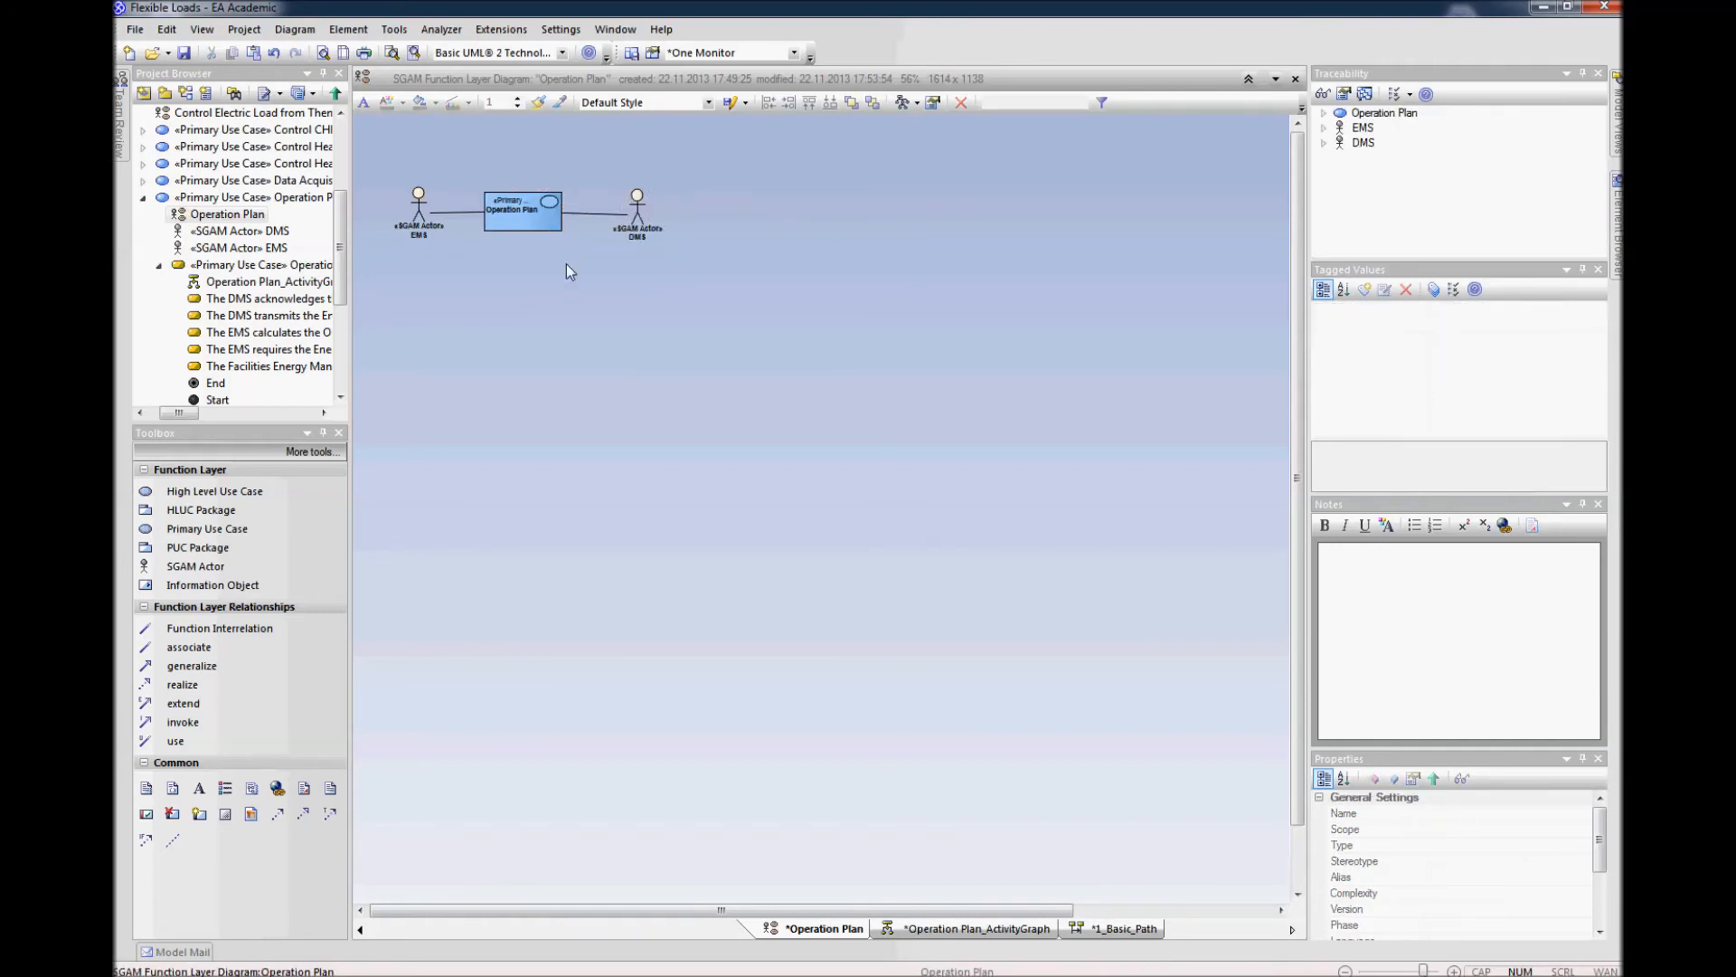
Step: Add Operation Plan_ActivityGraph to the diagram as a diagram frame and place it to the right of the use case and actors
left_click_drag(226, 289, 802, 347)
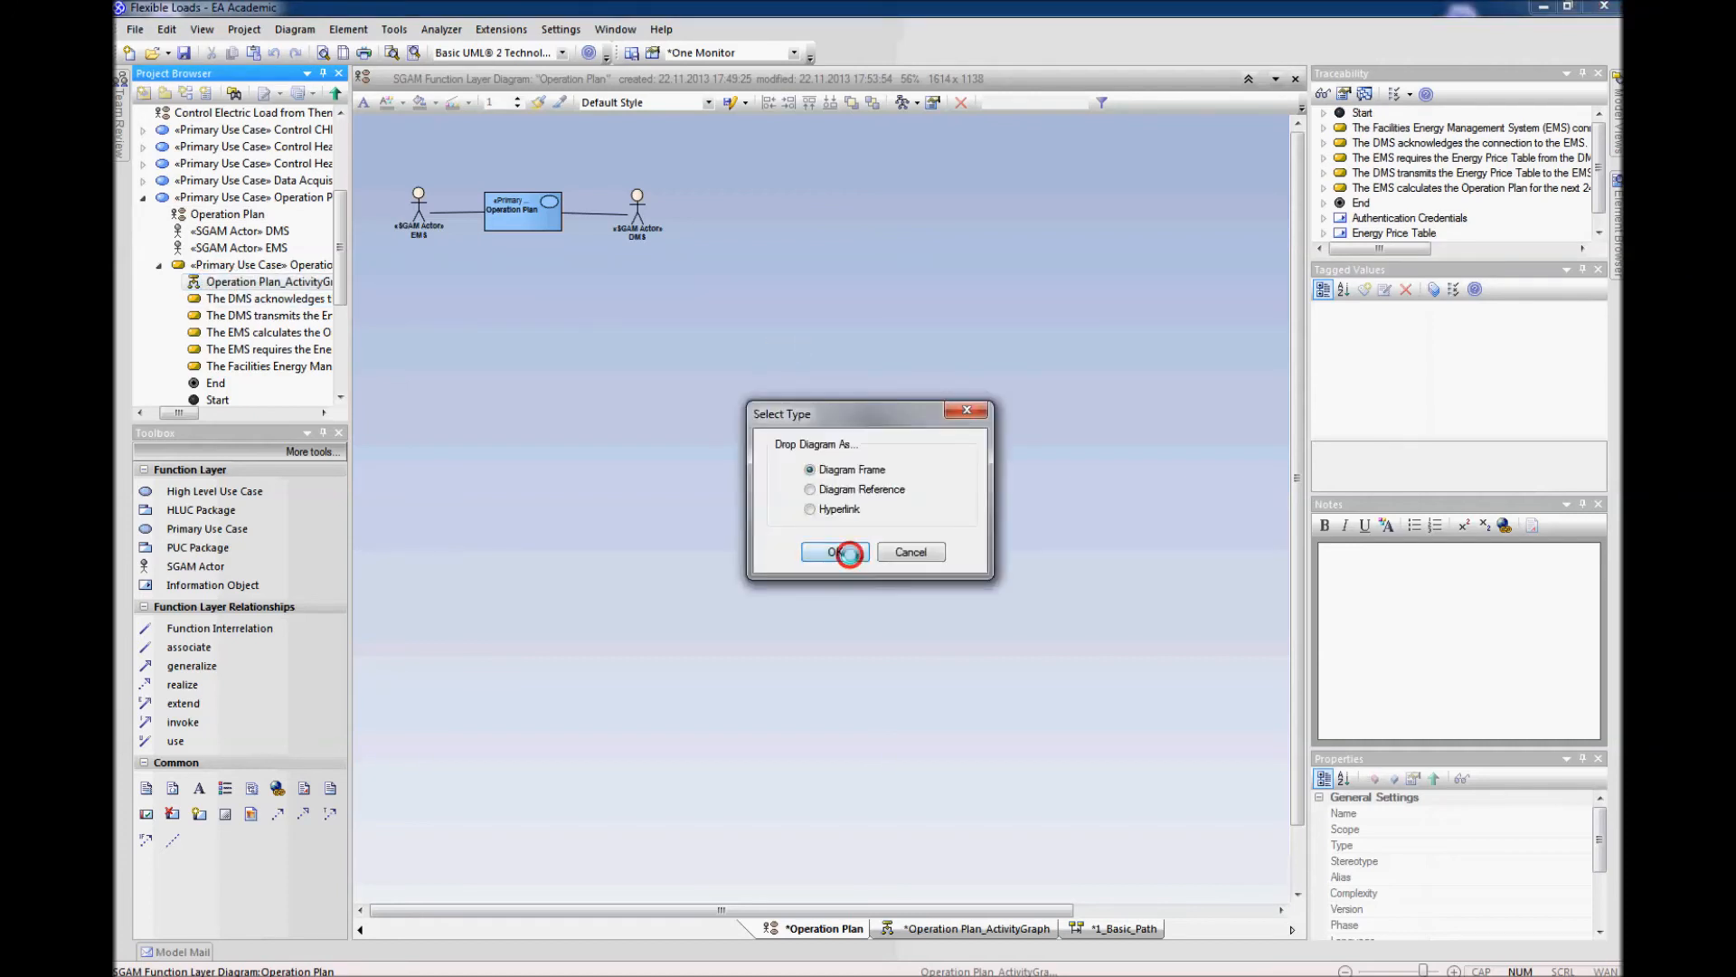
left_click(834, 551)
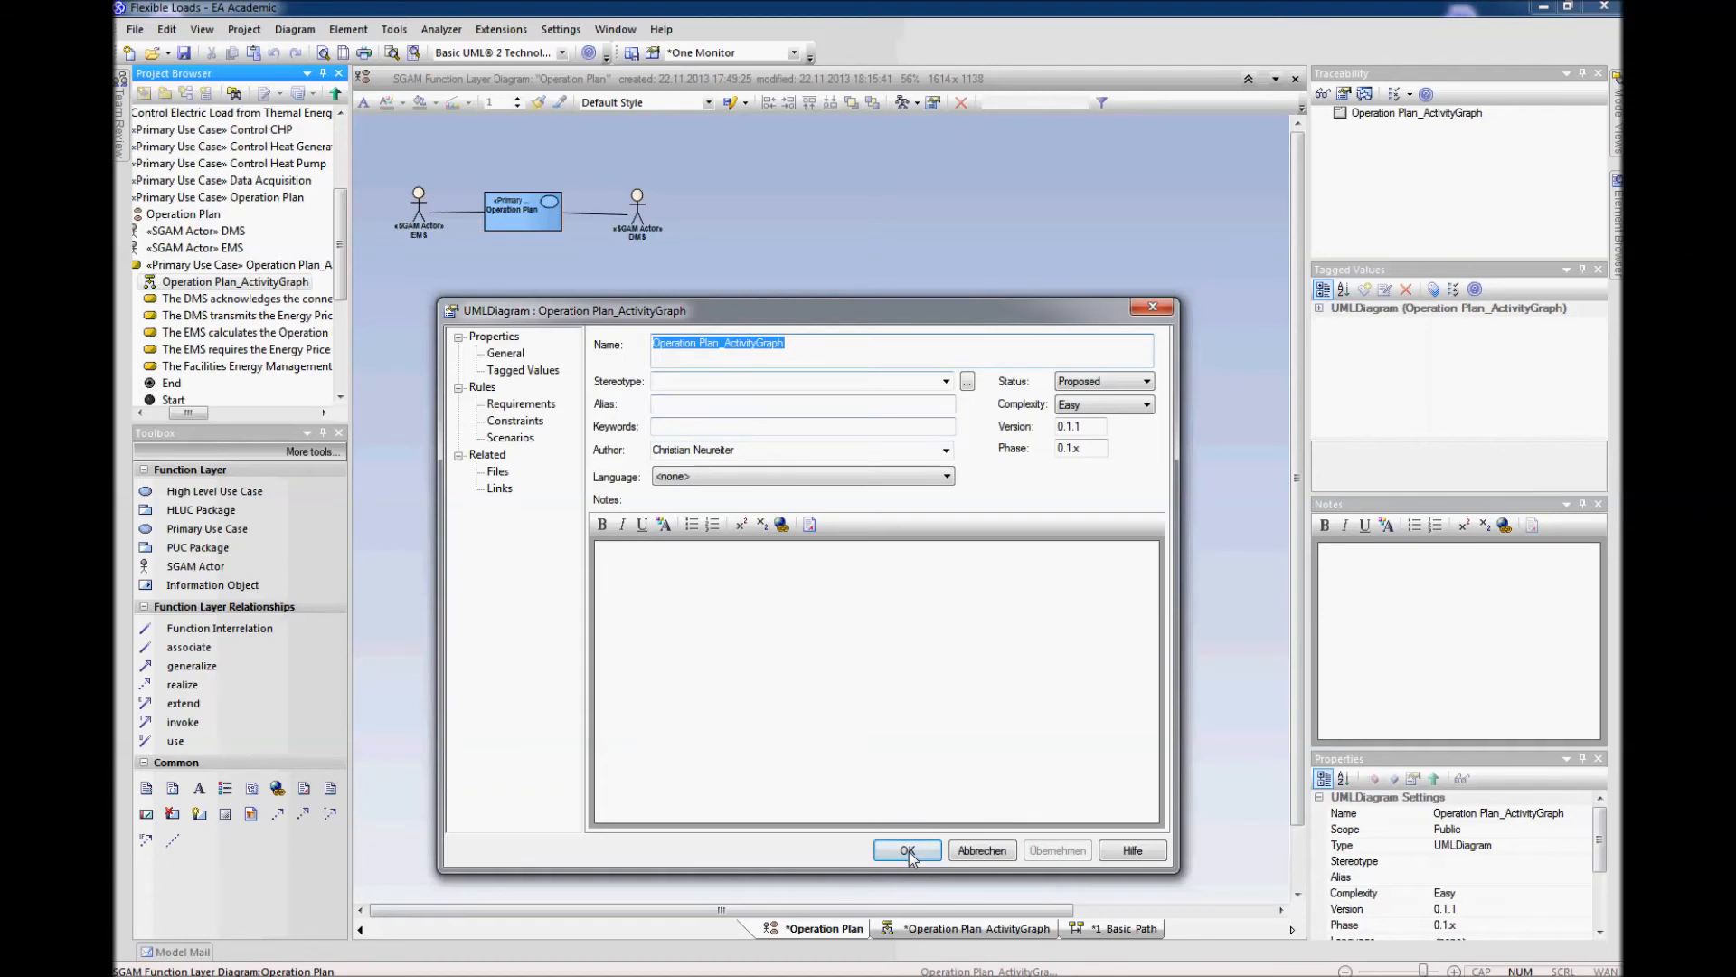
left_click(910, 854)
left_click_drag(903, 548, 968, 451)
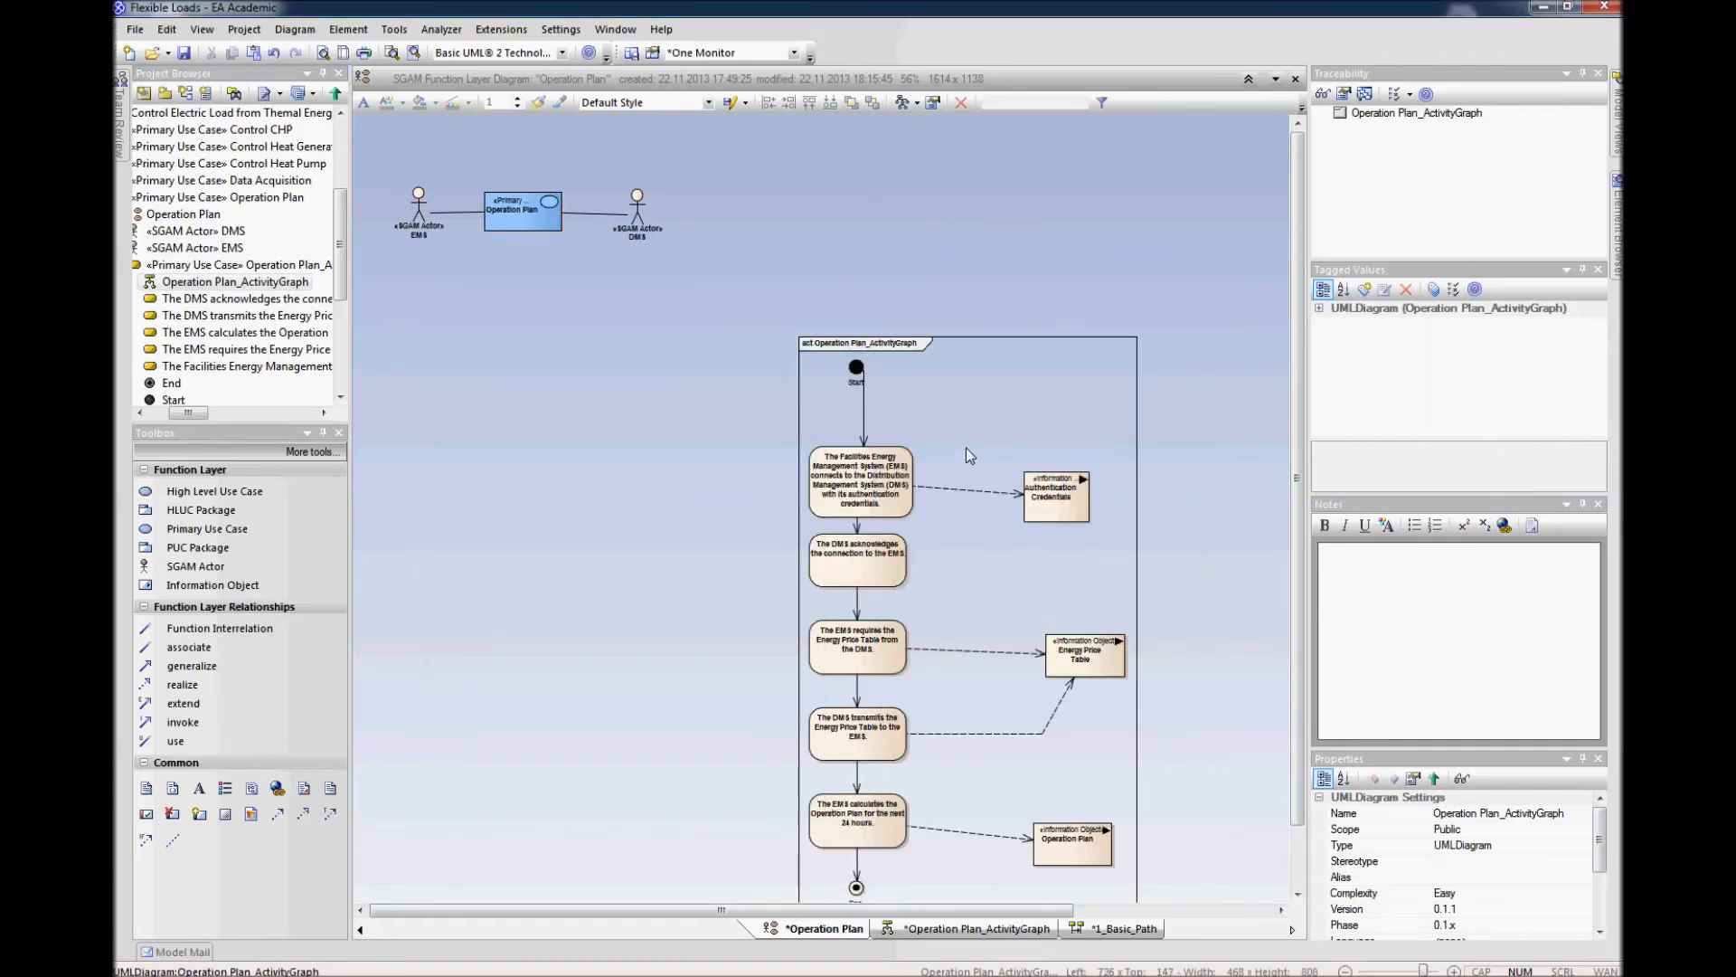
left_click(787, 525)
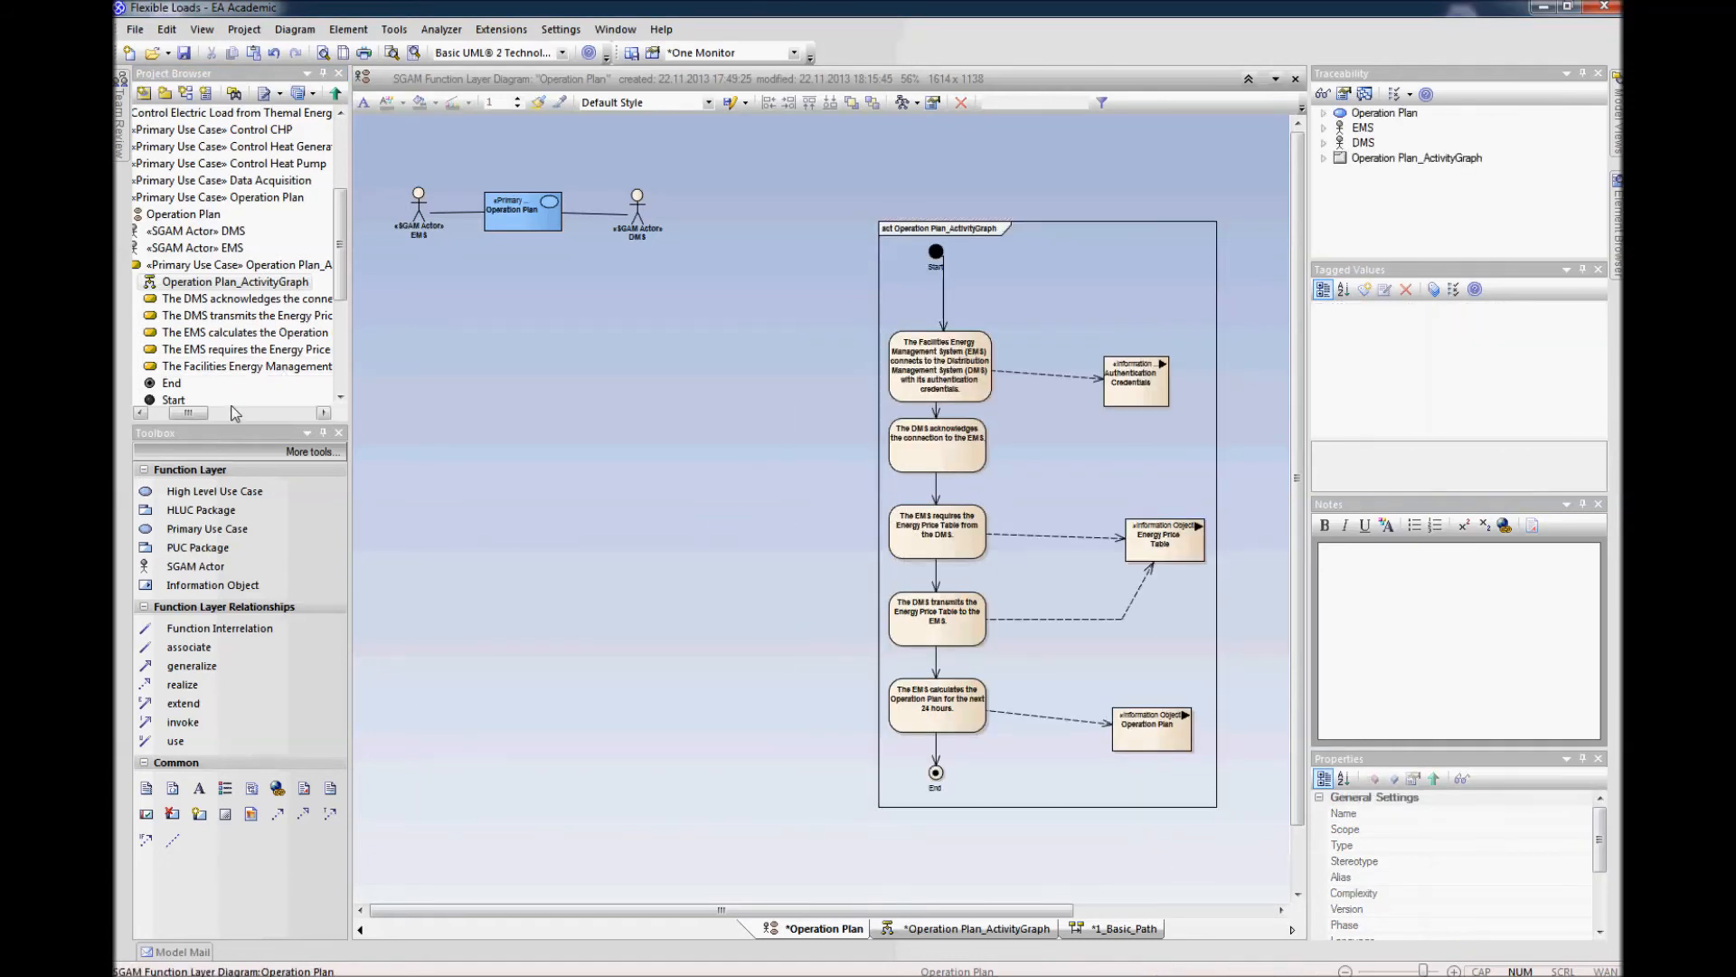
Step: Add the 1_Basic_Path sequence diagram to the Operation Plan diagram as a diagram frame
left_click_drag(334, 288, 336, 327)
left_click(194, 333)
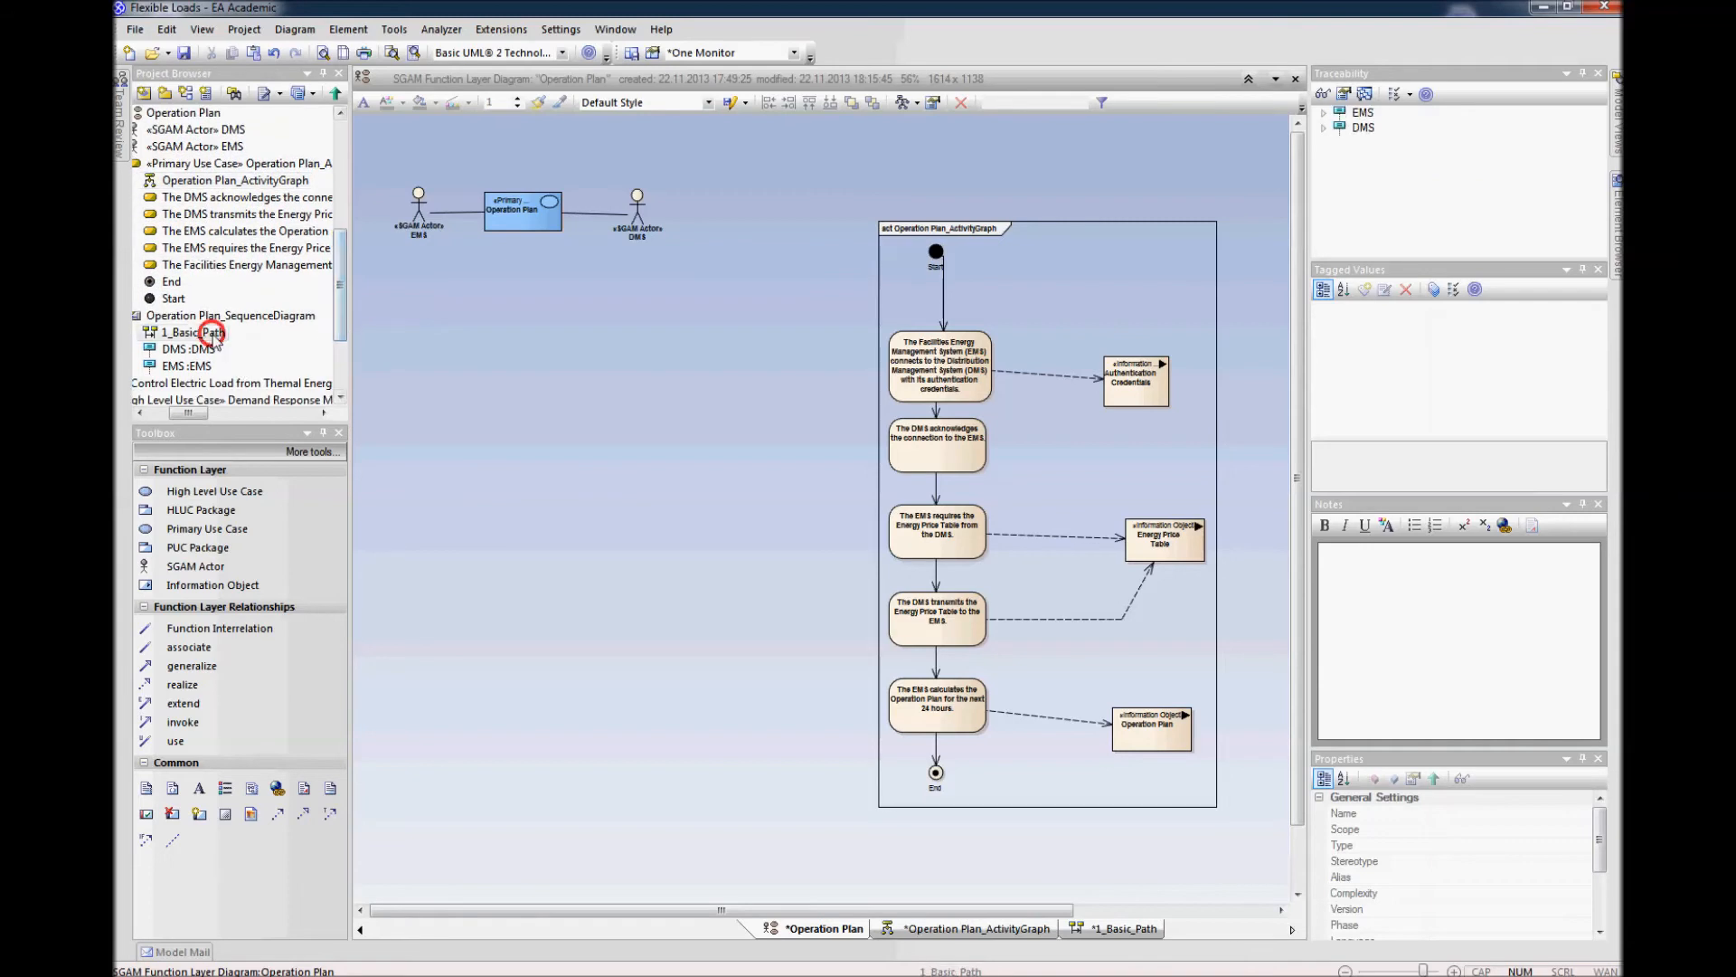
left_click_drag(176, 340, 543, 469)
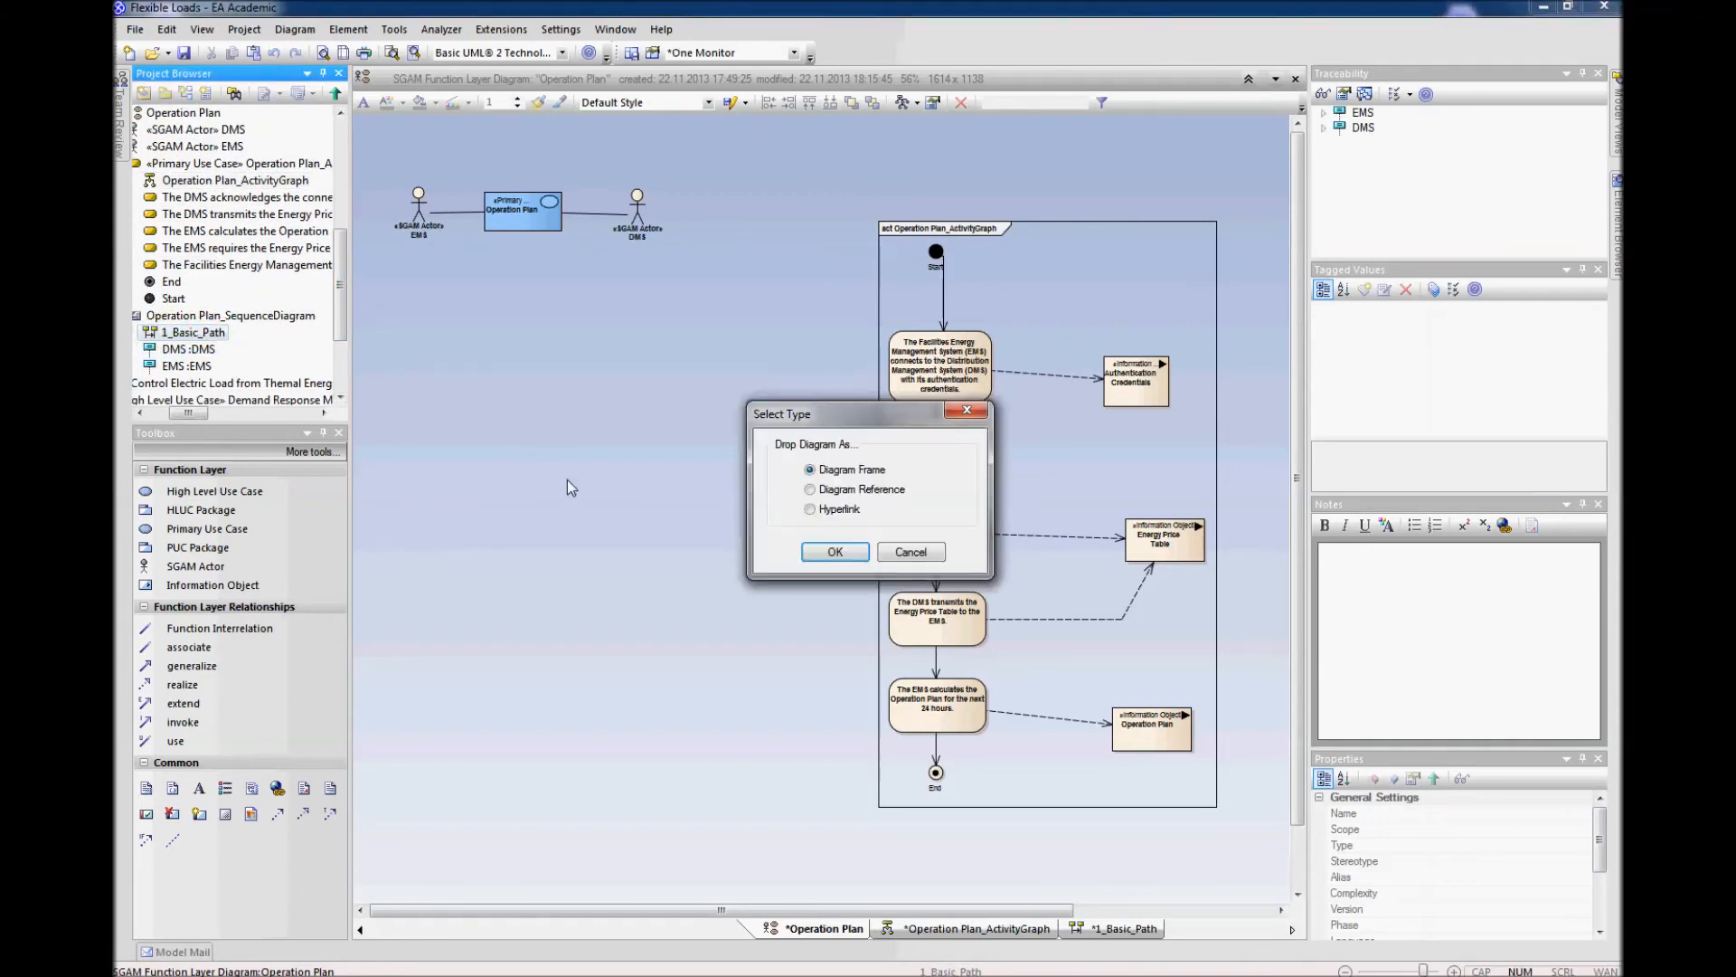
left_click(836, 552)
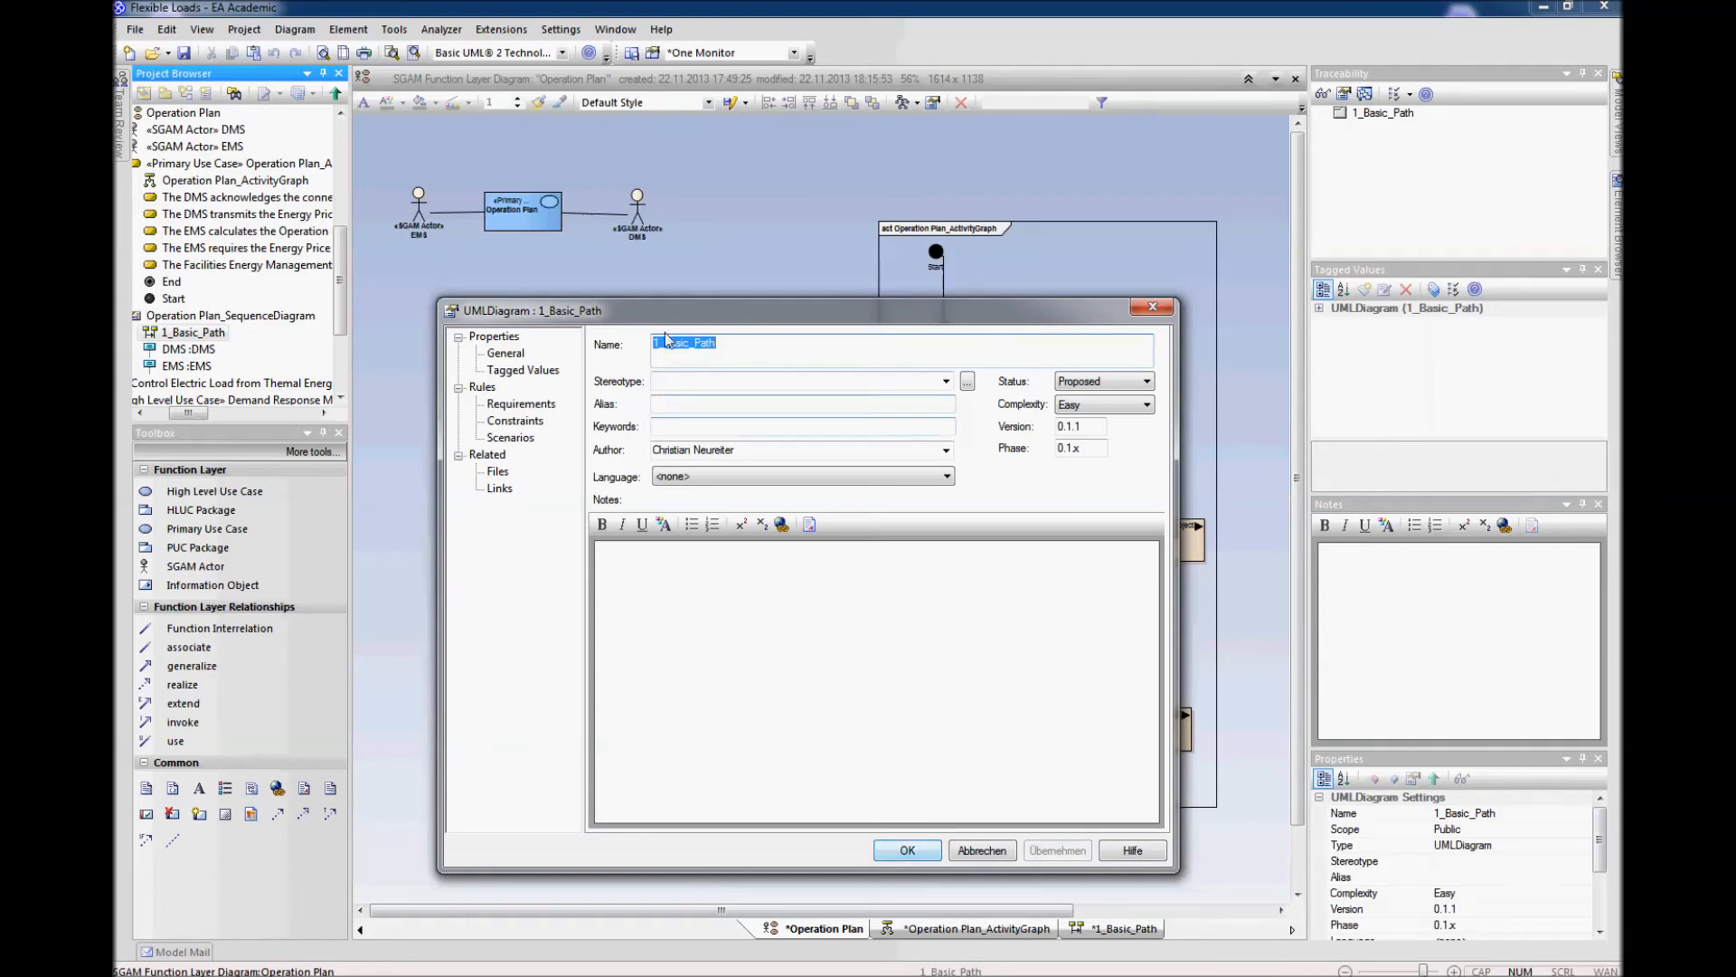
left_click(916, 857)
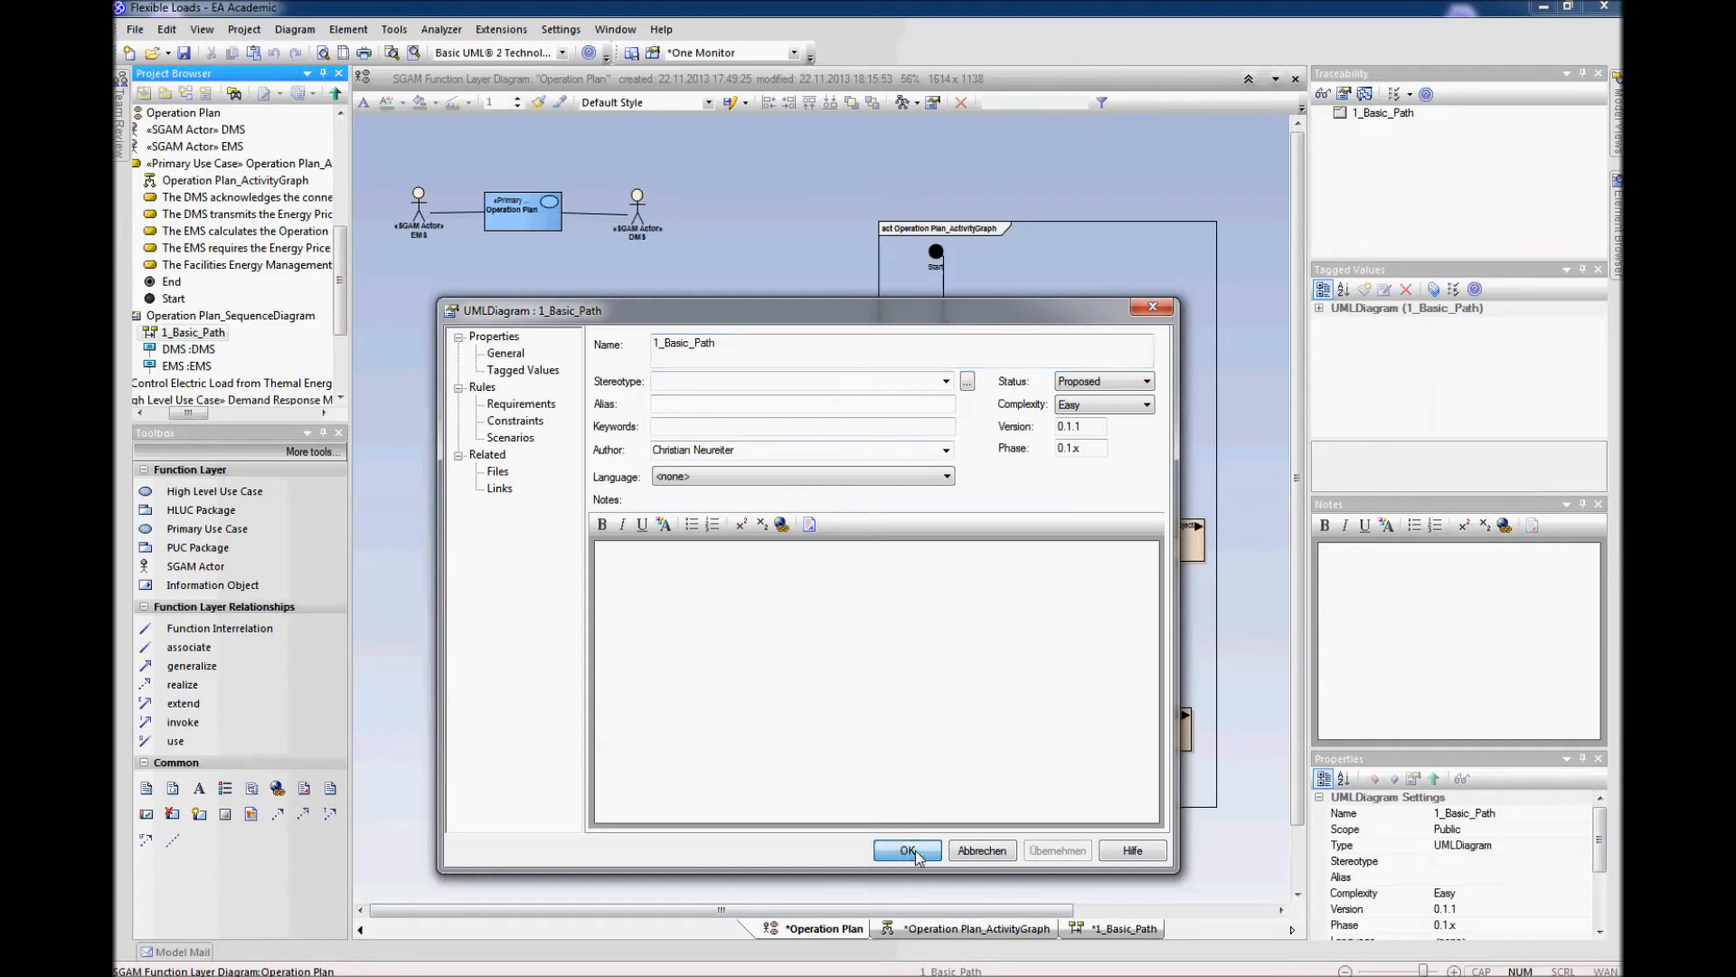
Step: Shorten the 1_Basic_Path frame and place it below the use case, and move the activity graph frame up and to the right
left_click_drag(773, 589, 589, 570)
left_click_drag(602, 745, 602, 711)
left_click(637, 785)
left_click_drag(999, 475, 1038, 438)
left_click(739, 626)
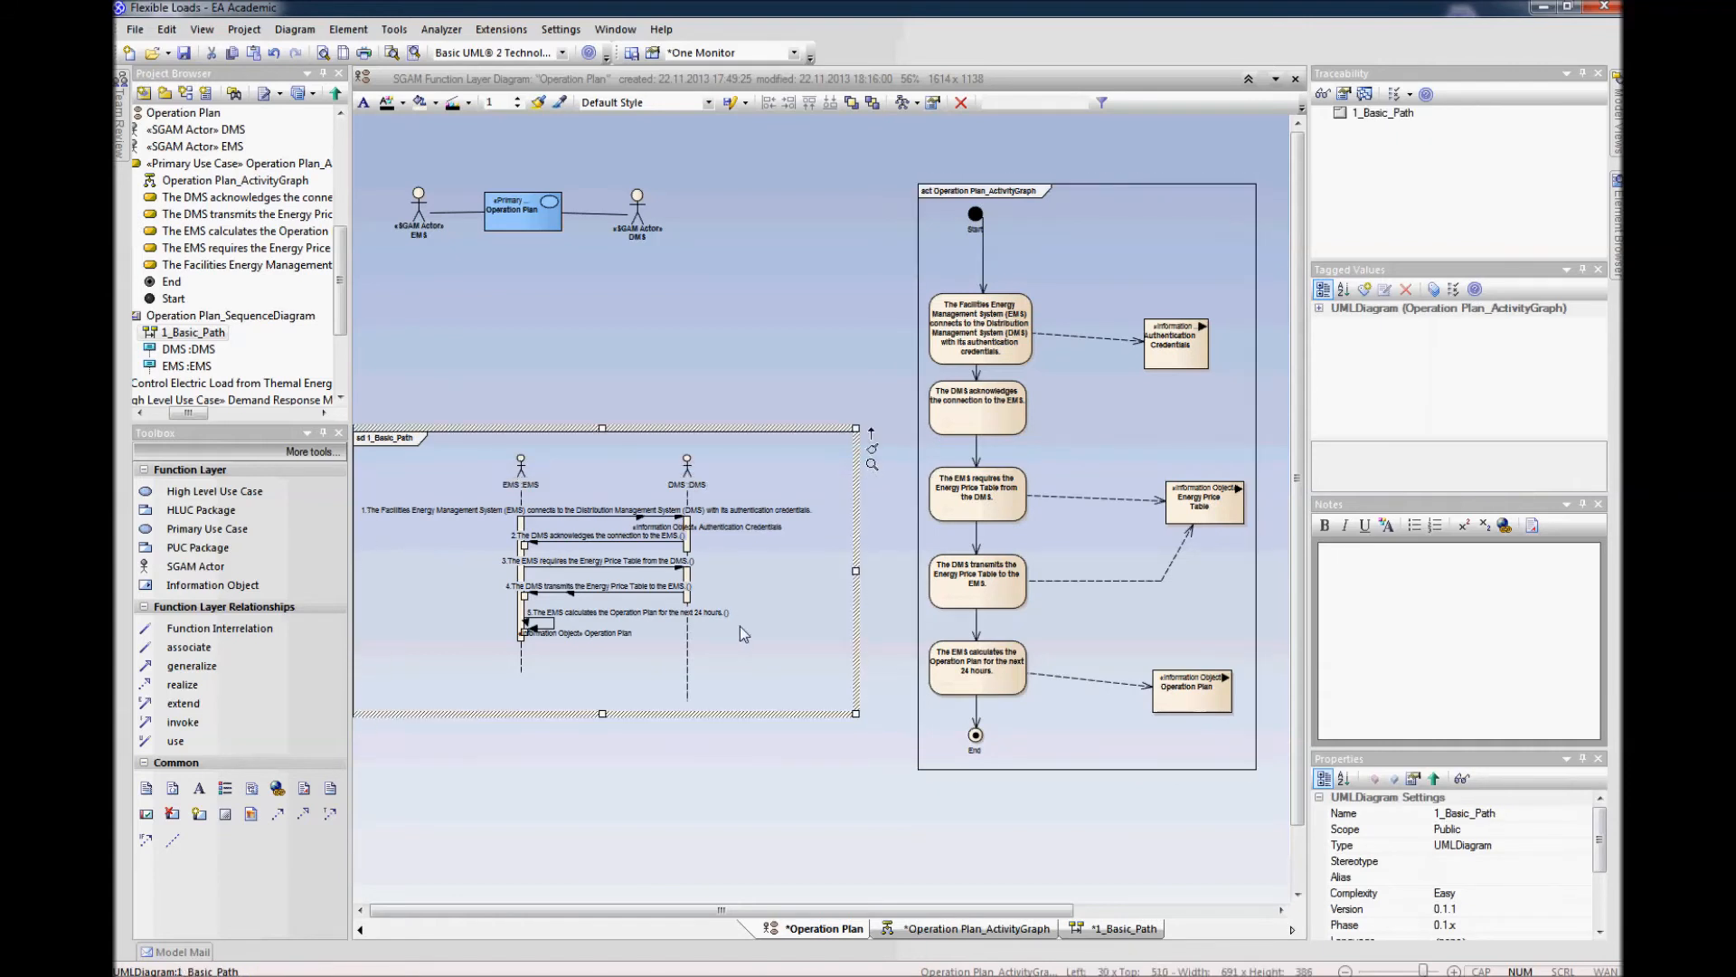
left_click_drag(740, 625, 761, 678)
Step: Move the Operation Plan use case together with both actors down and right, centred above the 1_Basic_Path frame
left_click_drag(716, 168, 399, 304)
left_click_drag(509, 206, 597, 274)
left_click(645, 193)
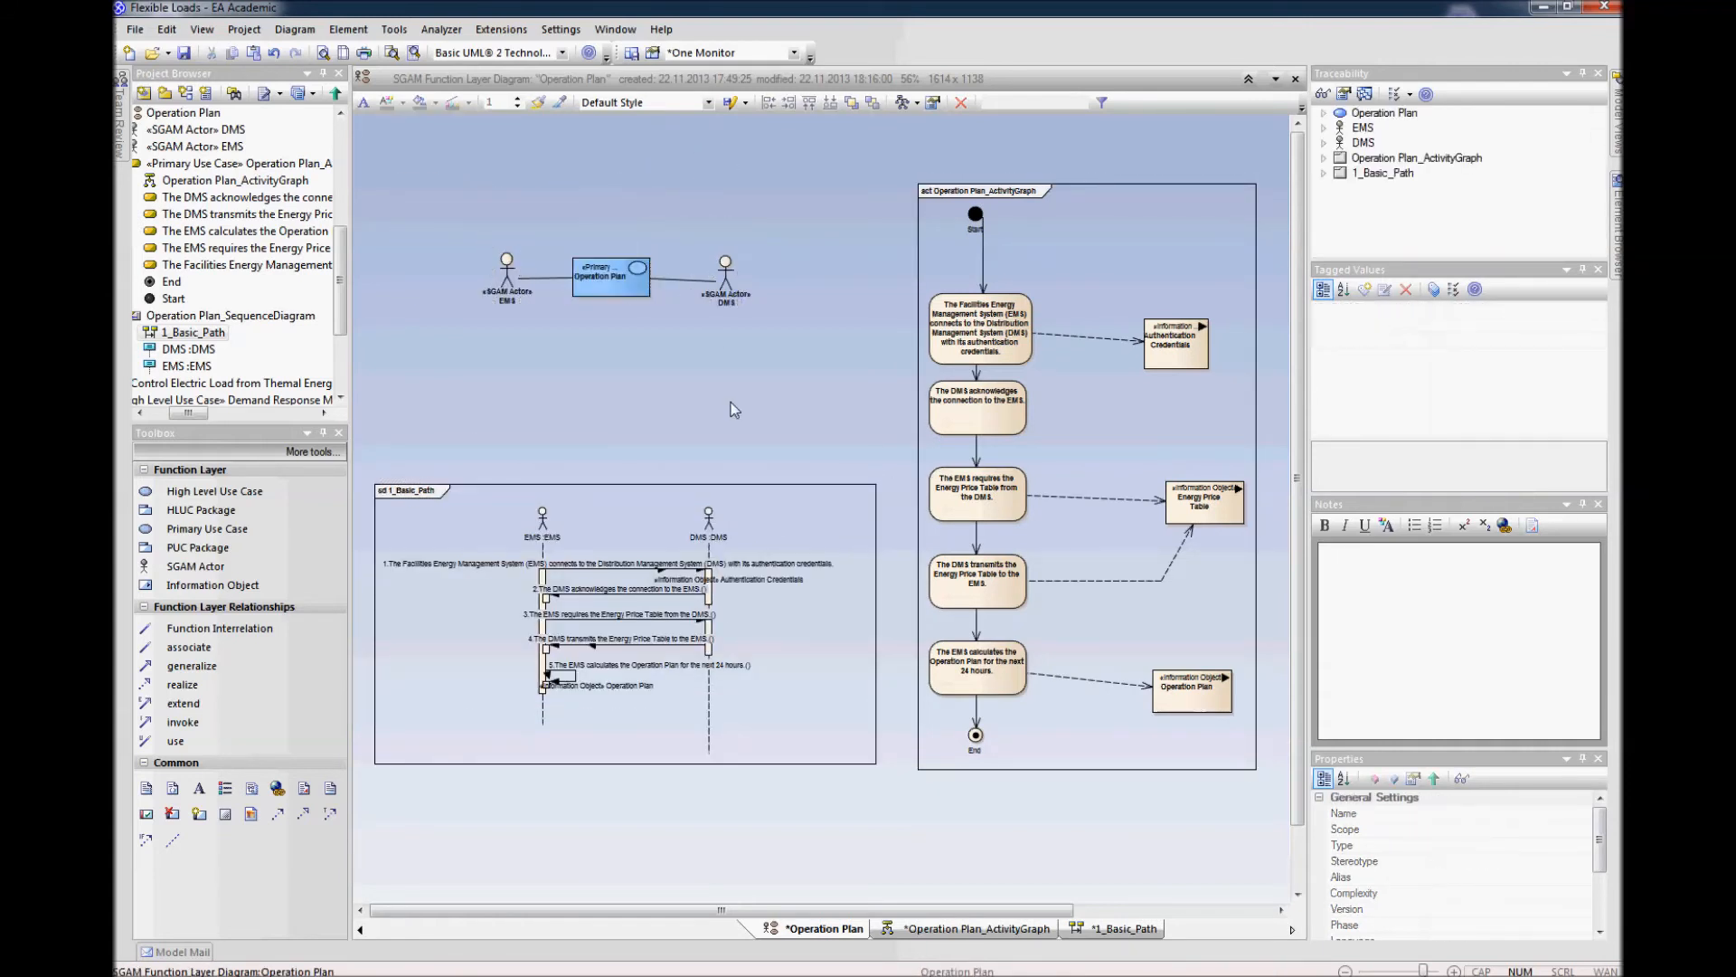
Step: Shift the activity graph frame further right, widening the gap to the 1_Basic_Path frame
left_click_drag(184, 411, 182, 412)
left_click(520, 408)
scroll(516, 424, "down", 1)
left_click_drag(1014, 376, 1076, 379)
left_click(790, 768)
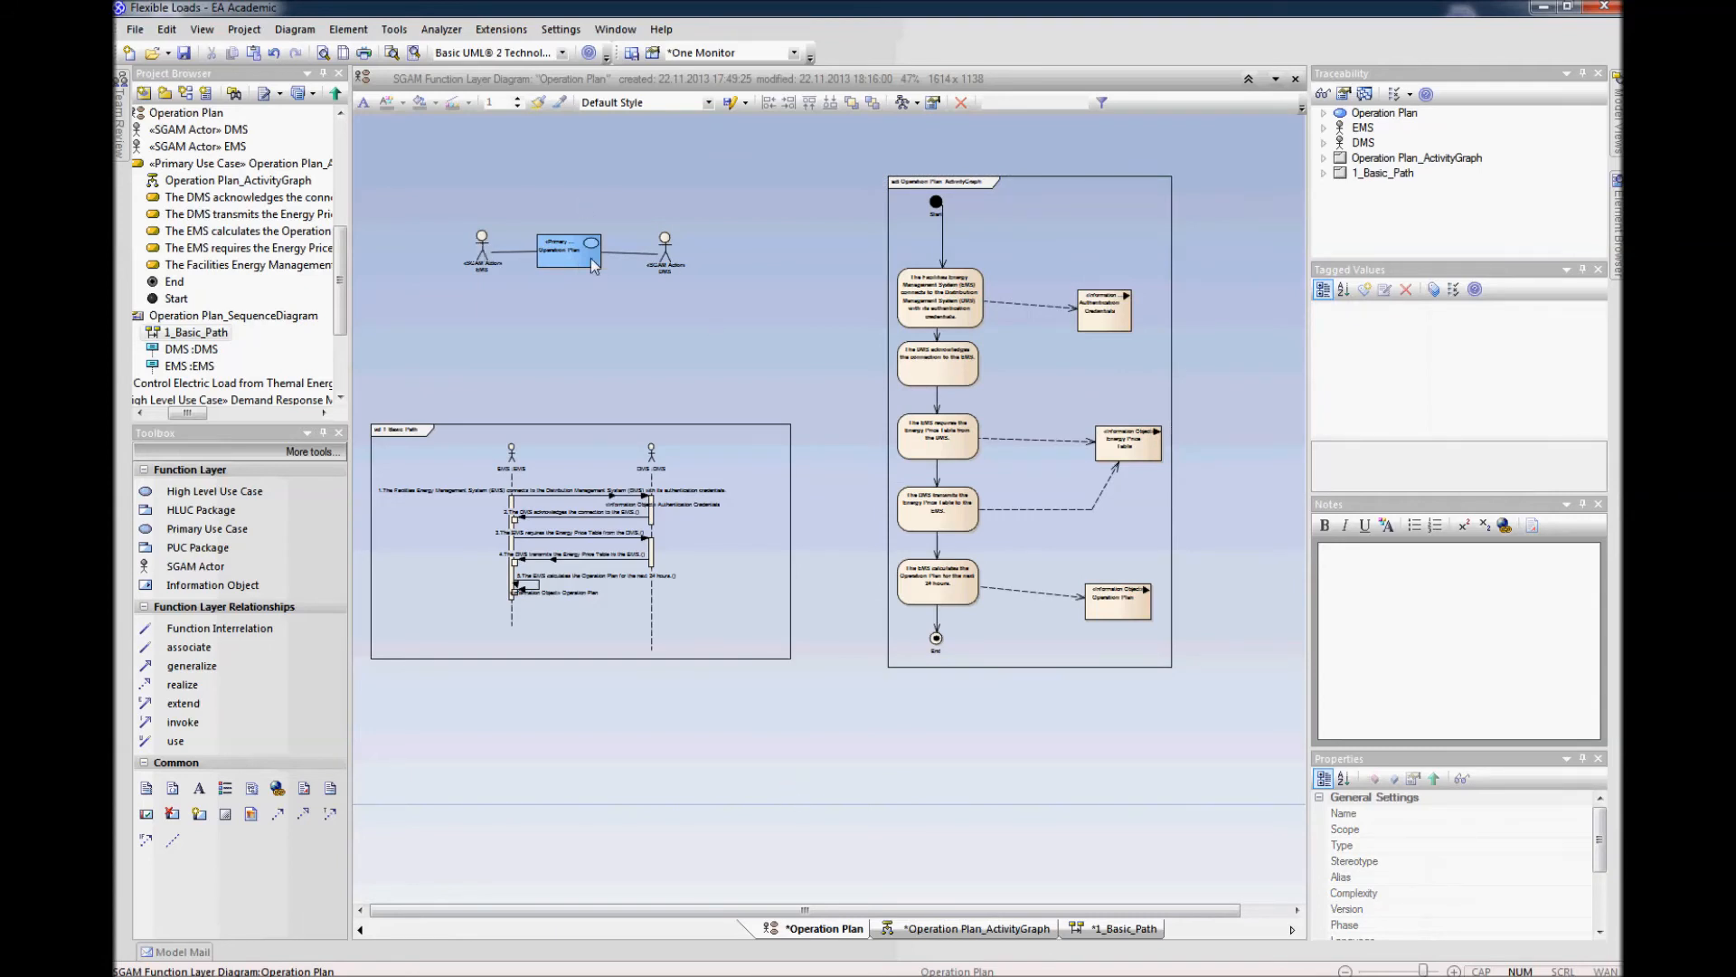
Step: Nudge the 1_Basic_Path frame slightly to the right beneath the use case and actors
left_click(573, 252)
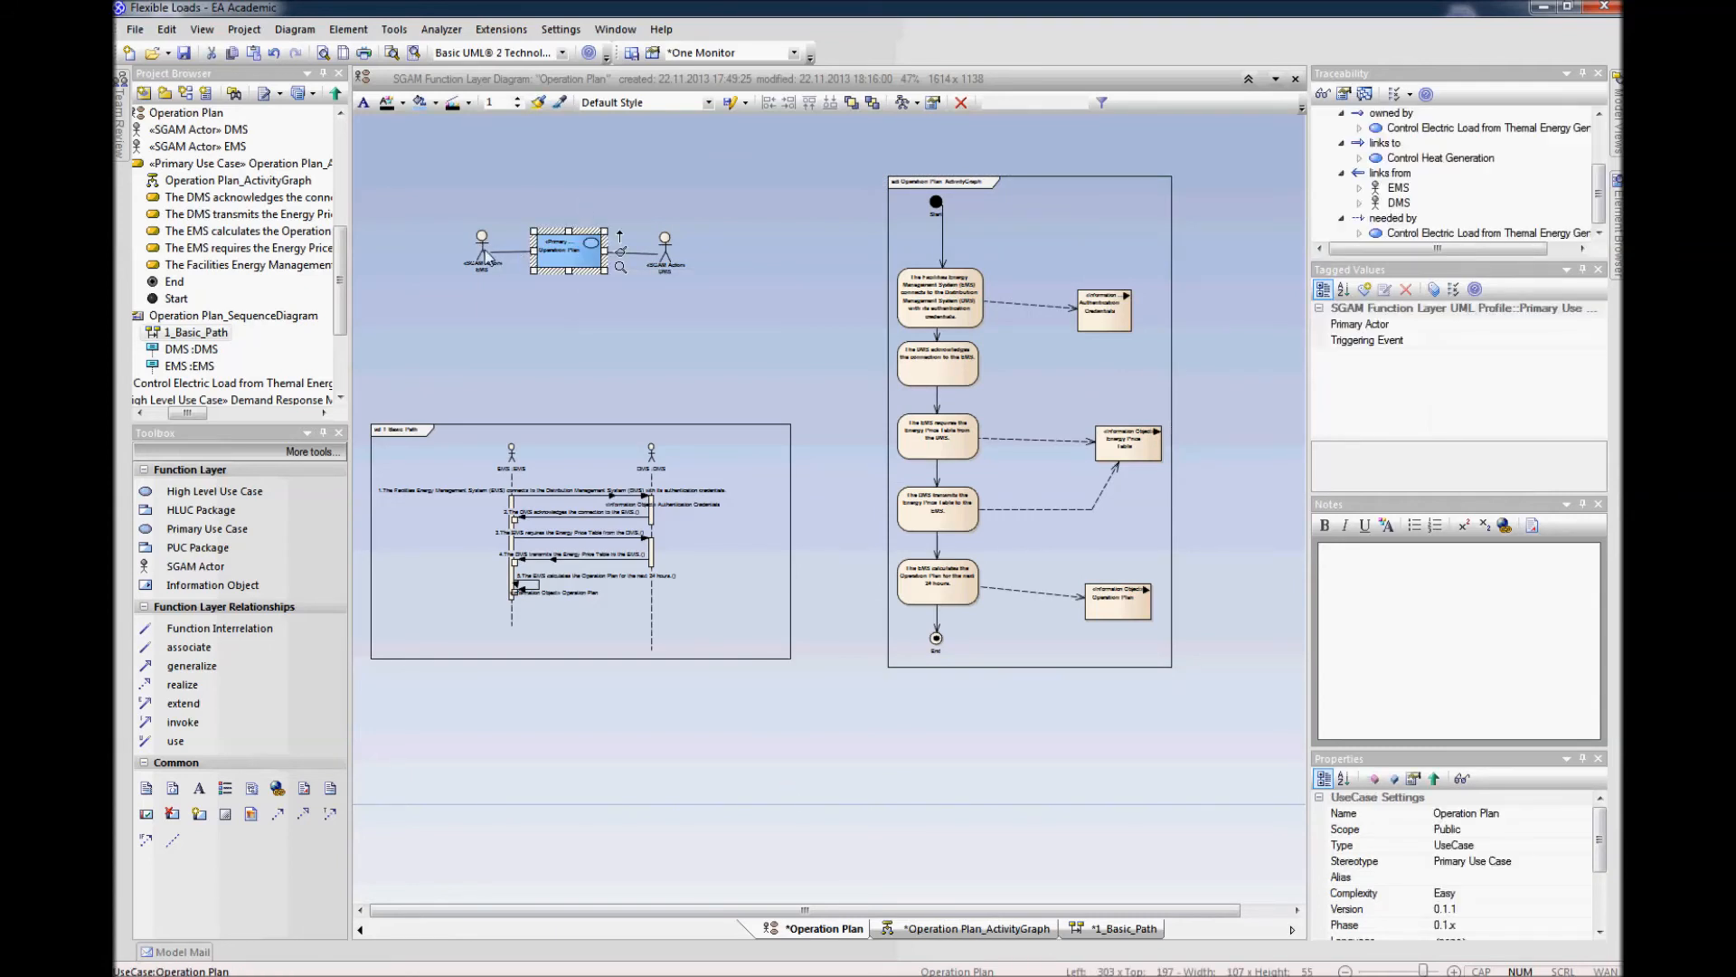
left_click(659, 280)
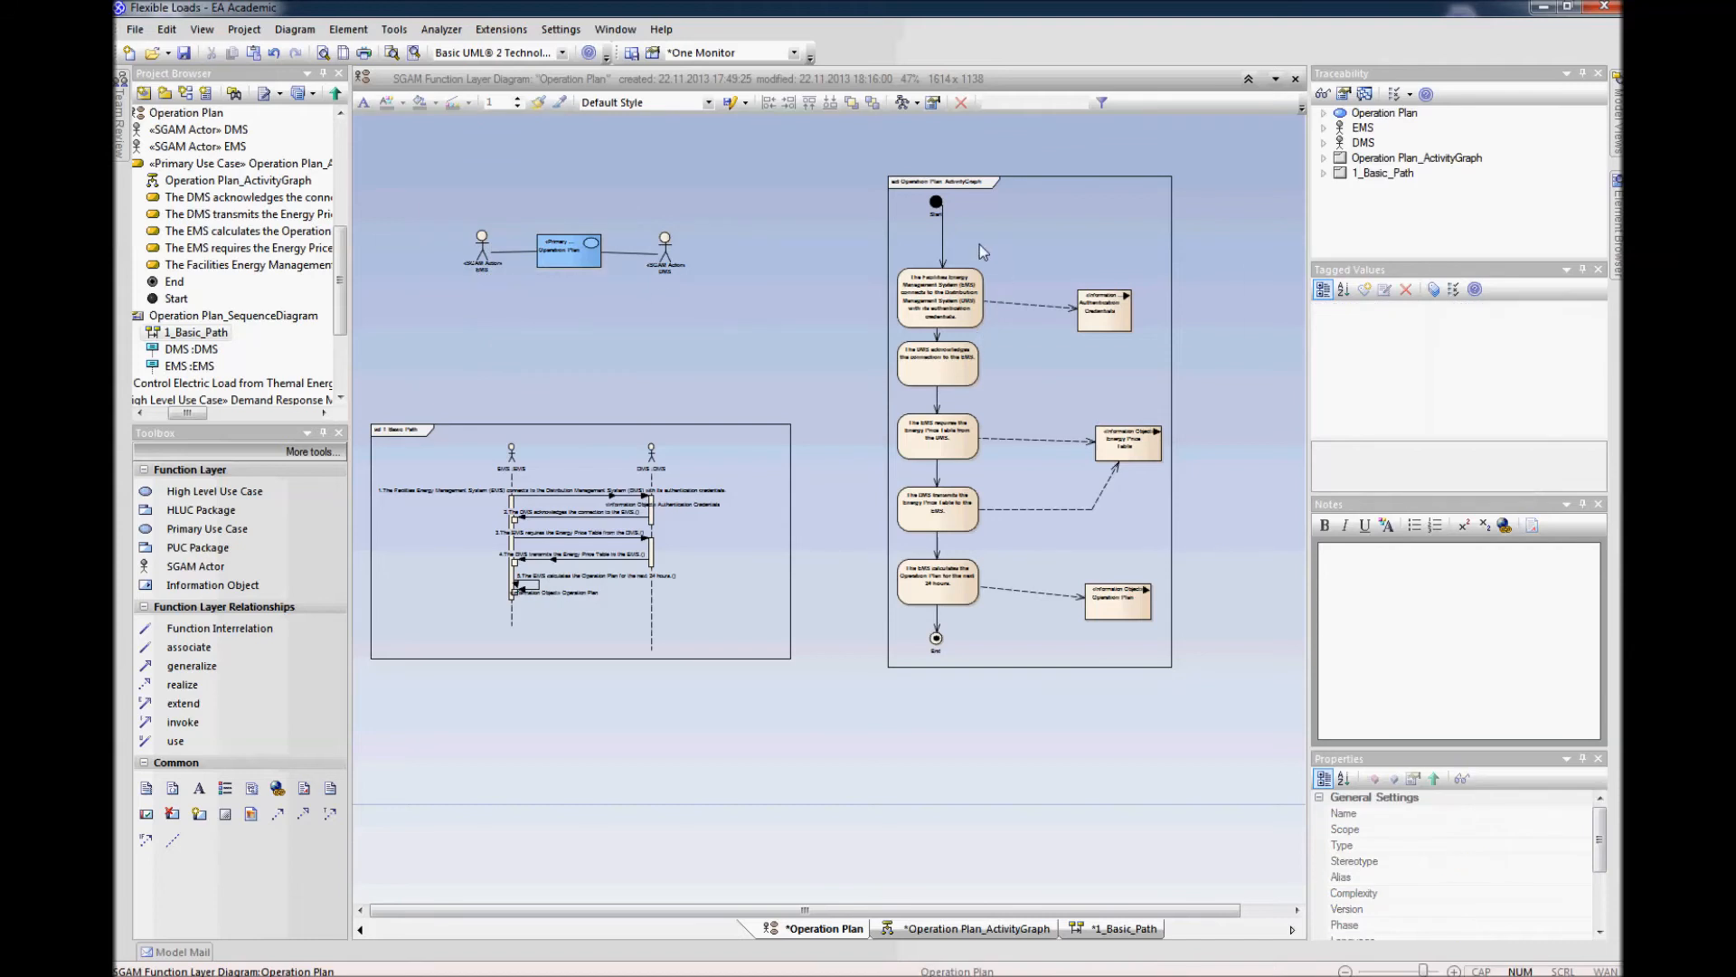
mouse_move(555, 594)
left_click_drag(752, 601, 761, 601)
left_click(800, 682)
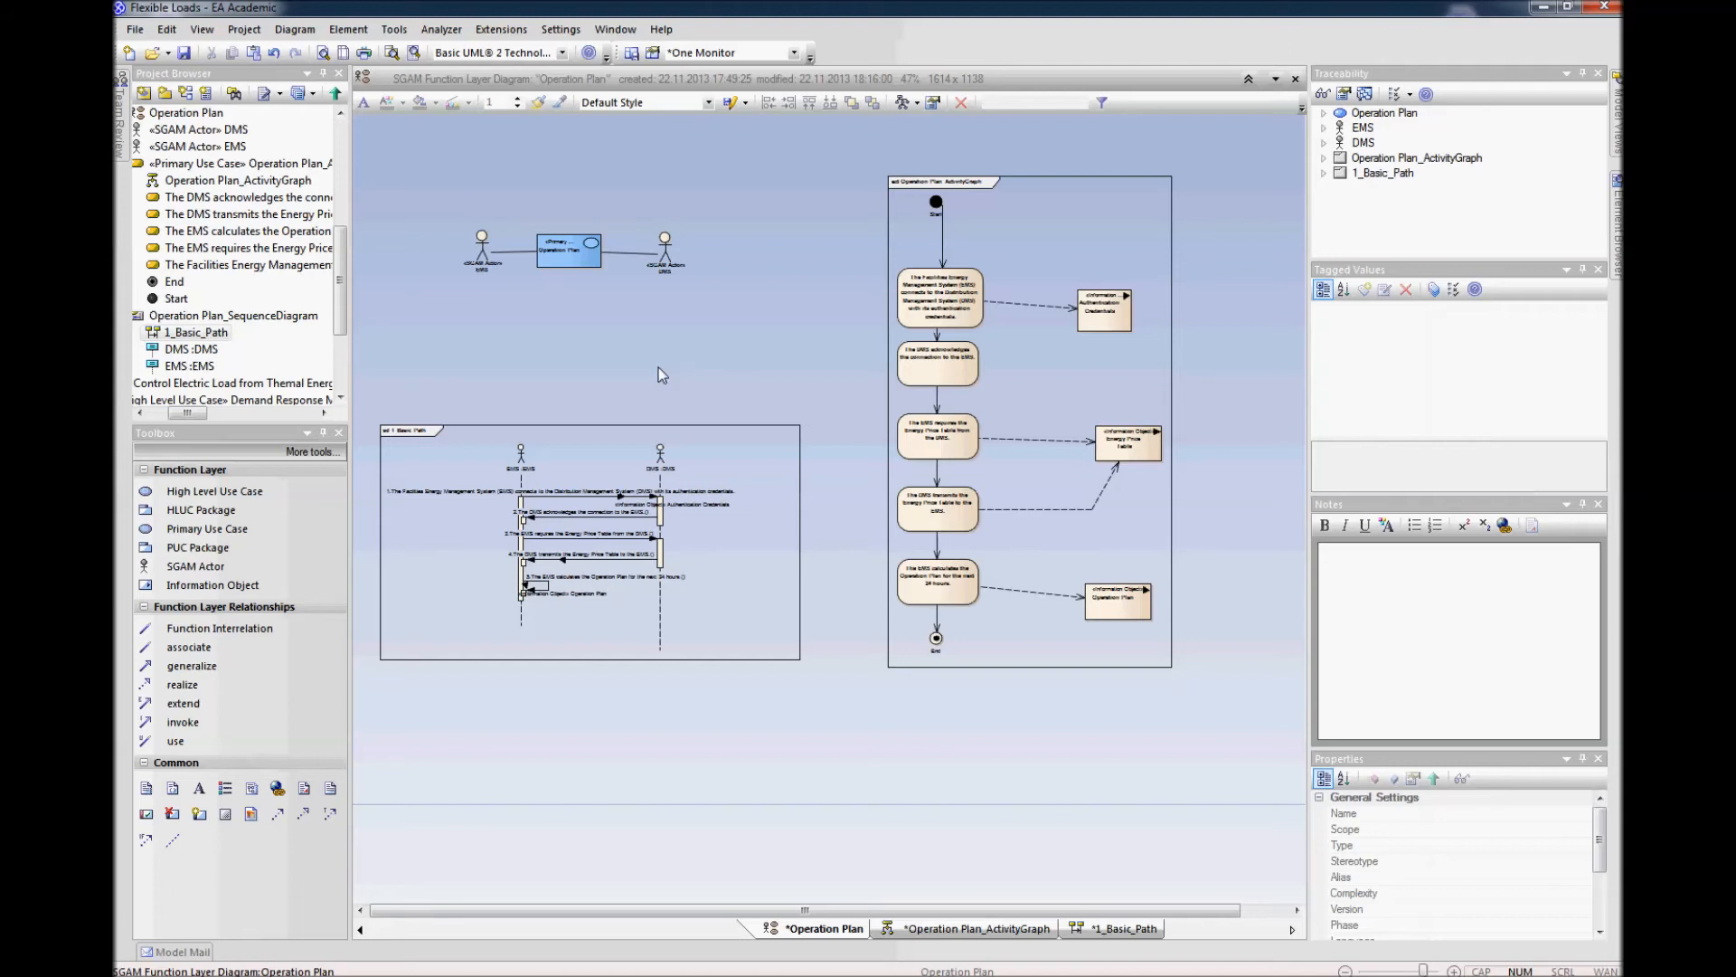
Step: Examine the constraint types available in the properties of the Operation Plan use case
left_click(576, 258)
right_click(576, 261)
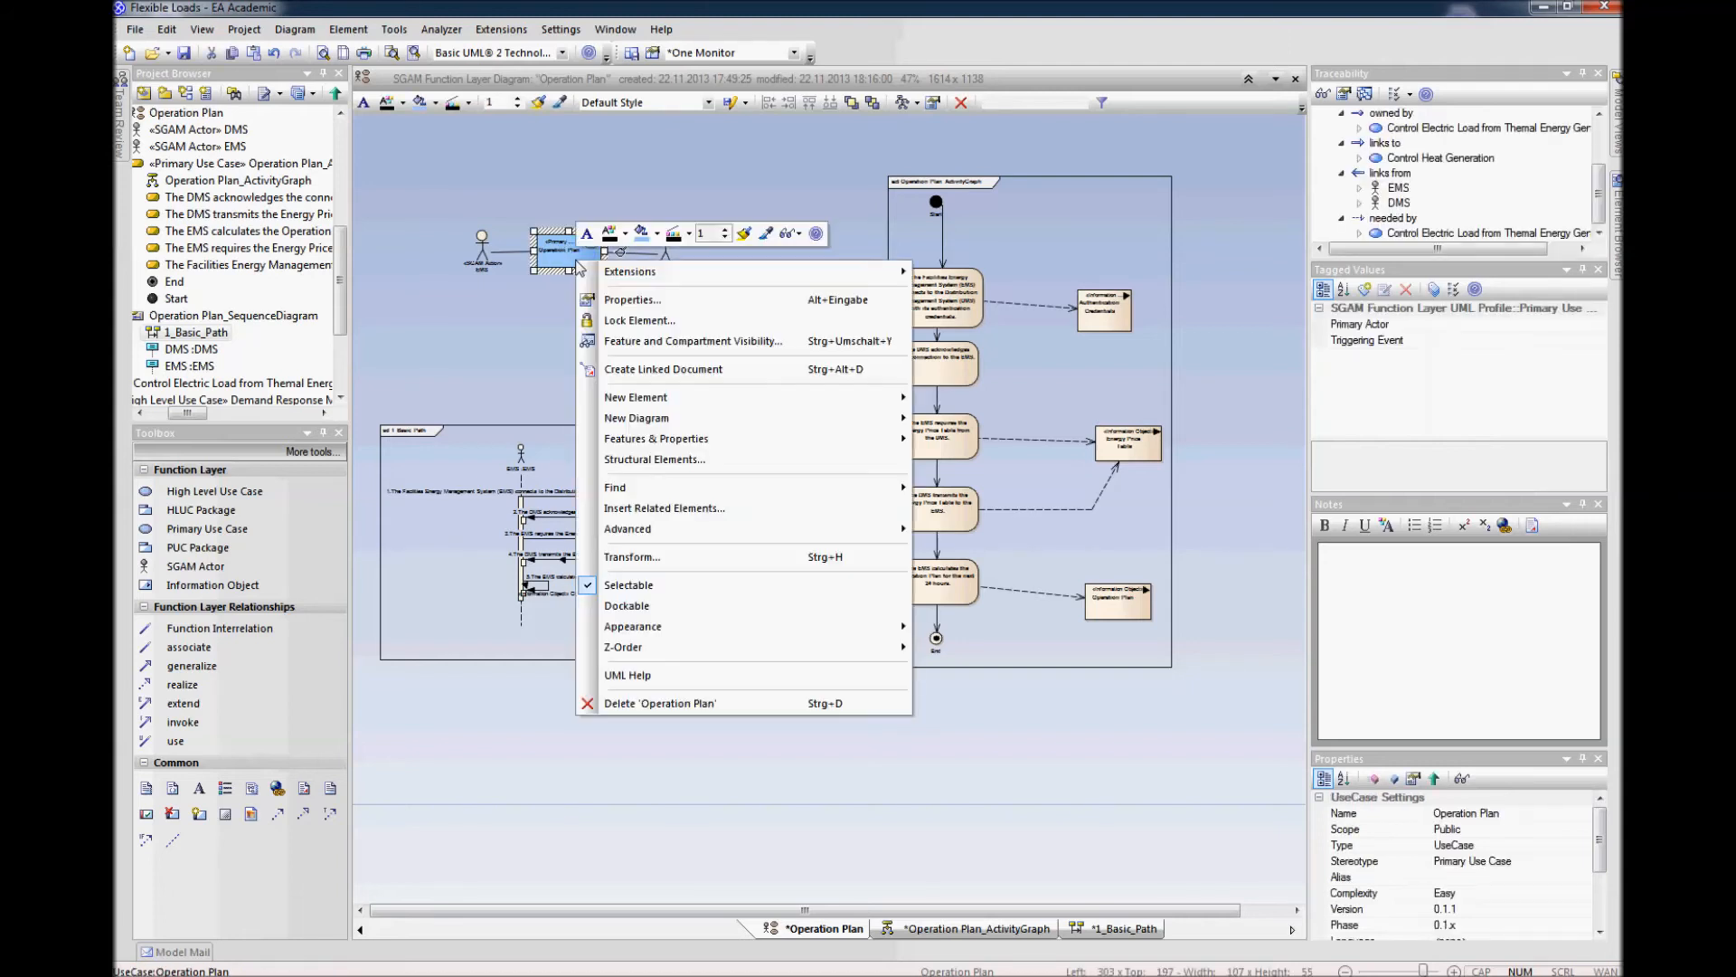
left_click(620, 302)
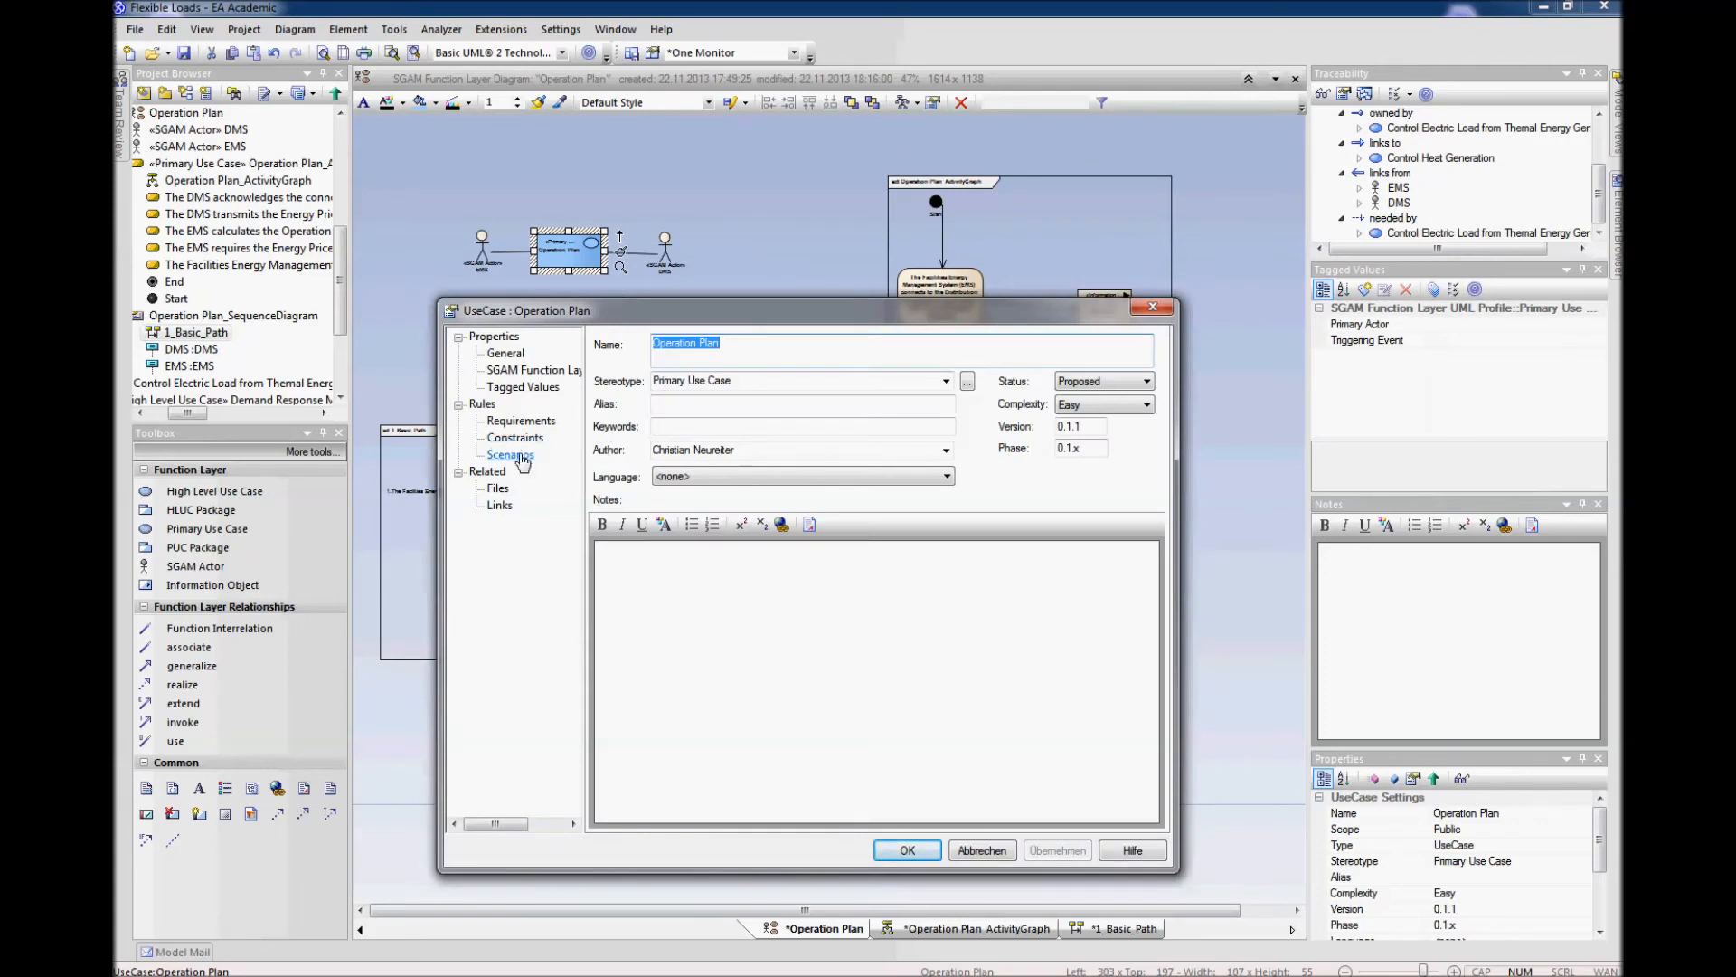
left_click(513, 437)
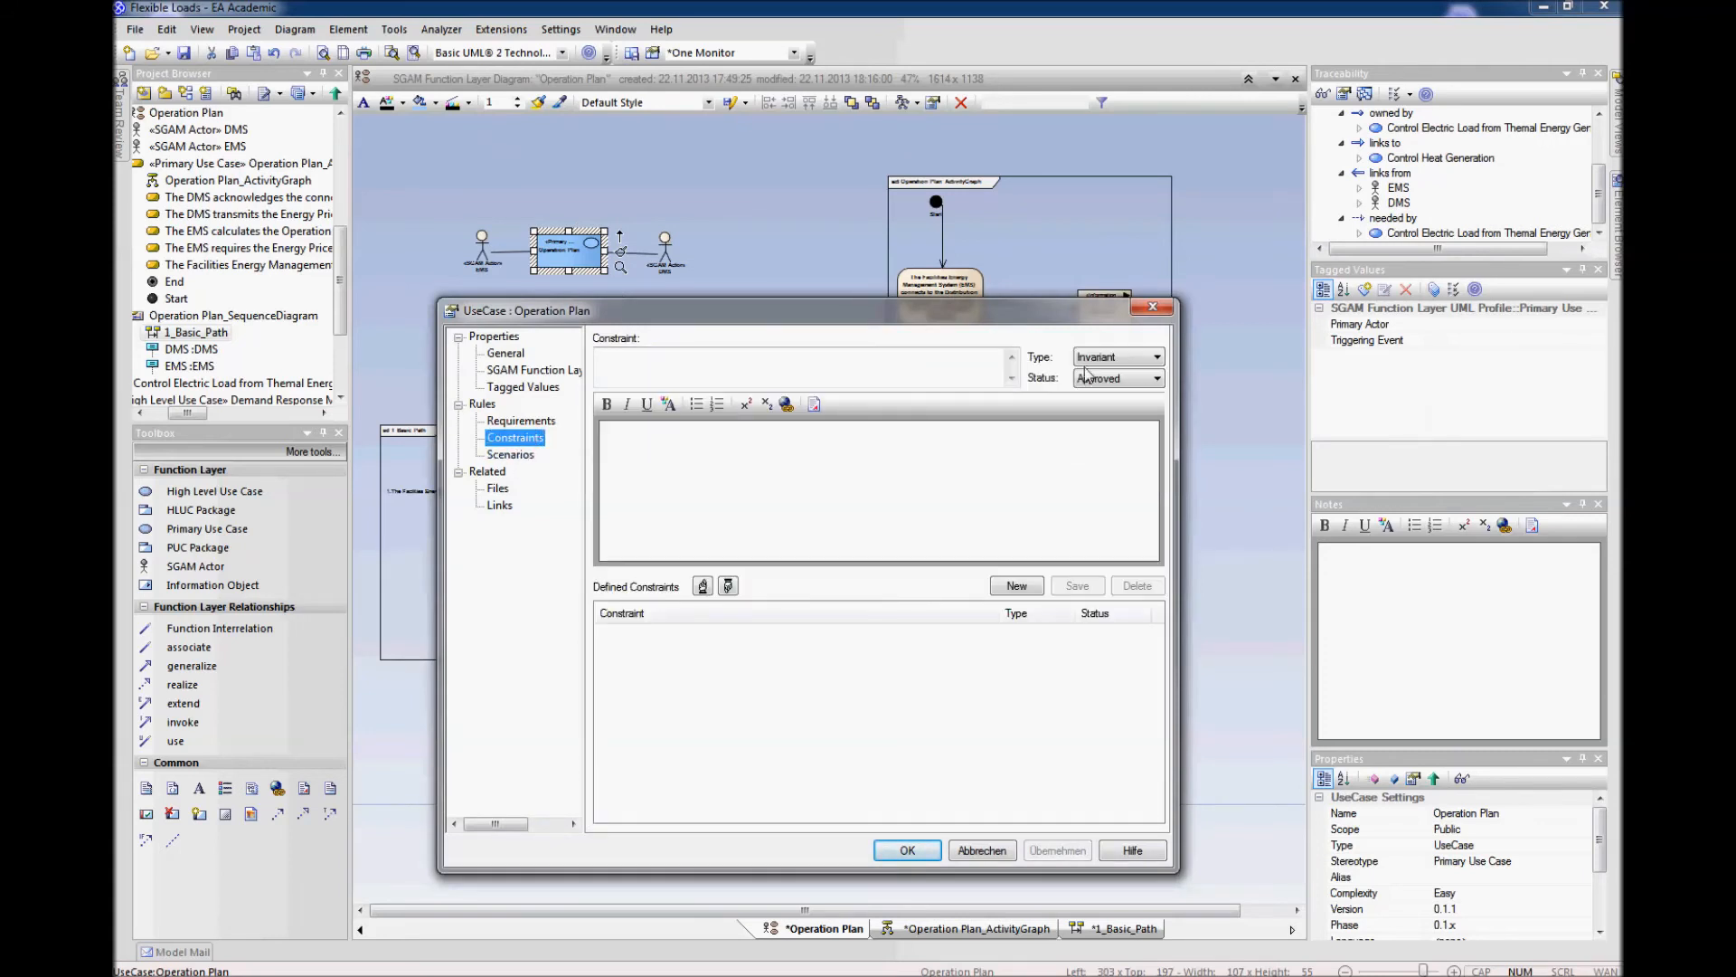
left_click(1157, 357)
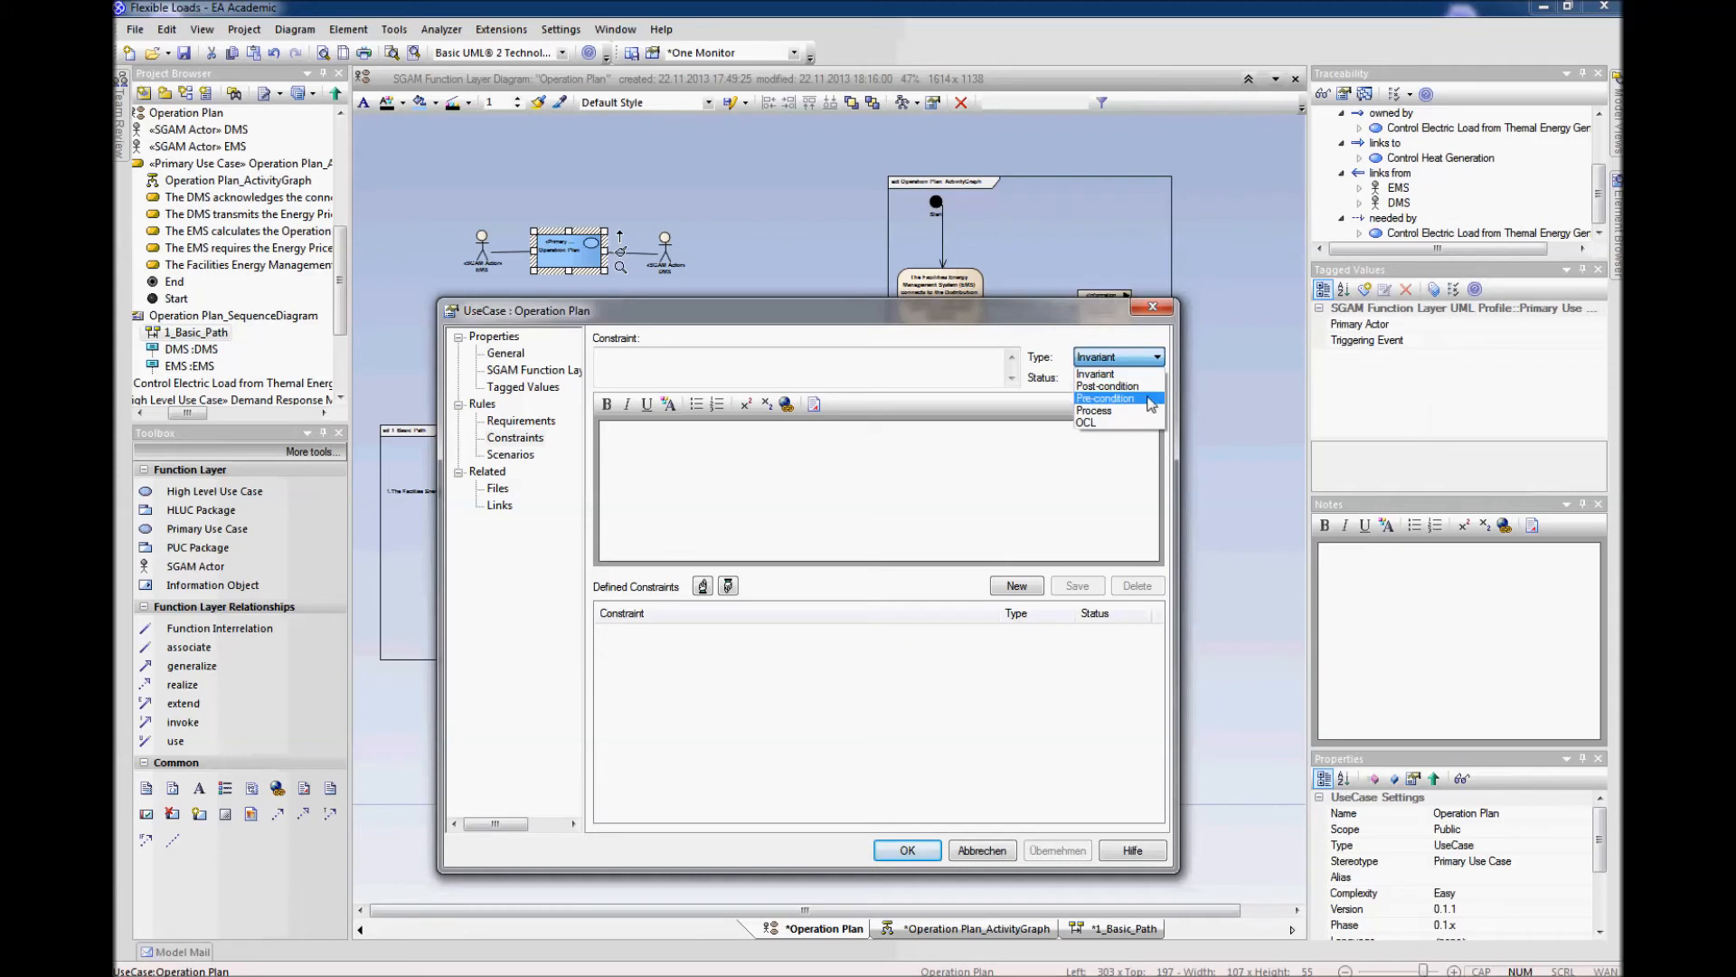
left_click(1042, 316)
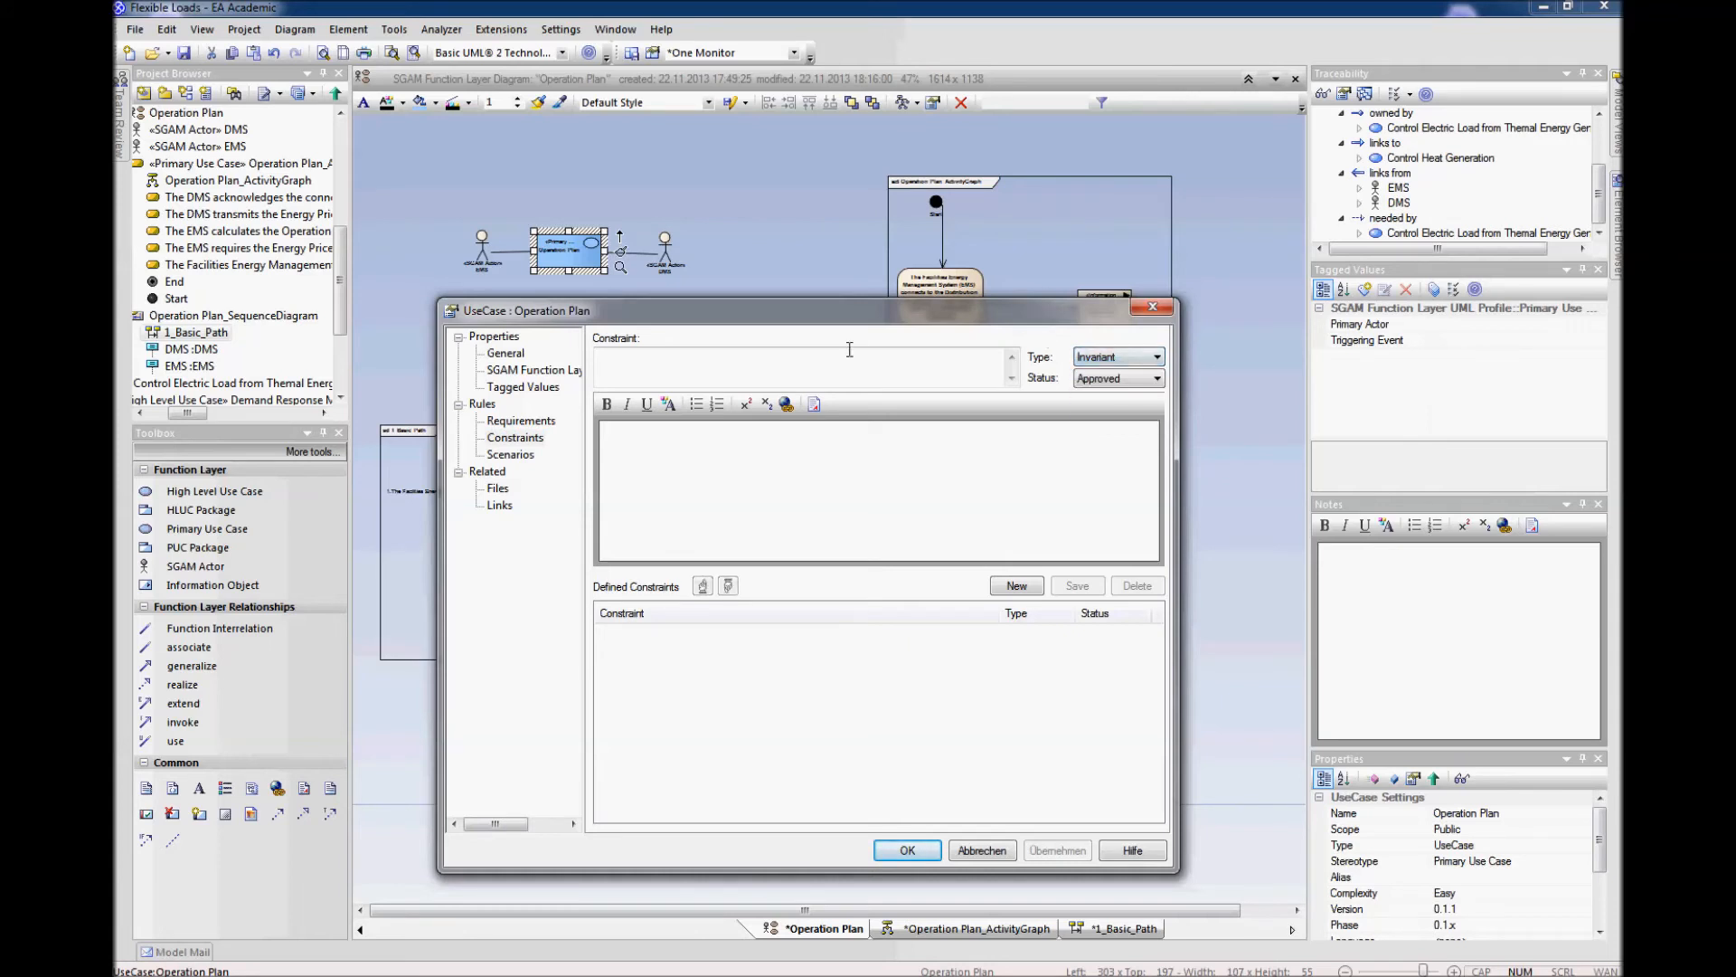
Step: Review the use case's Basic Path structured specification and its requirements settings
left_click(510, 455)
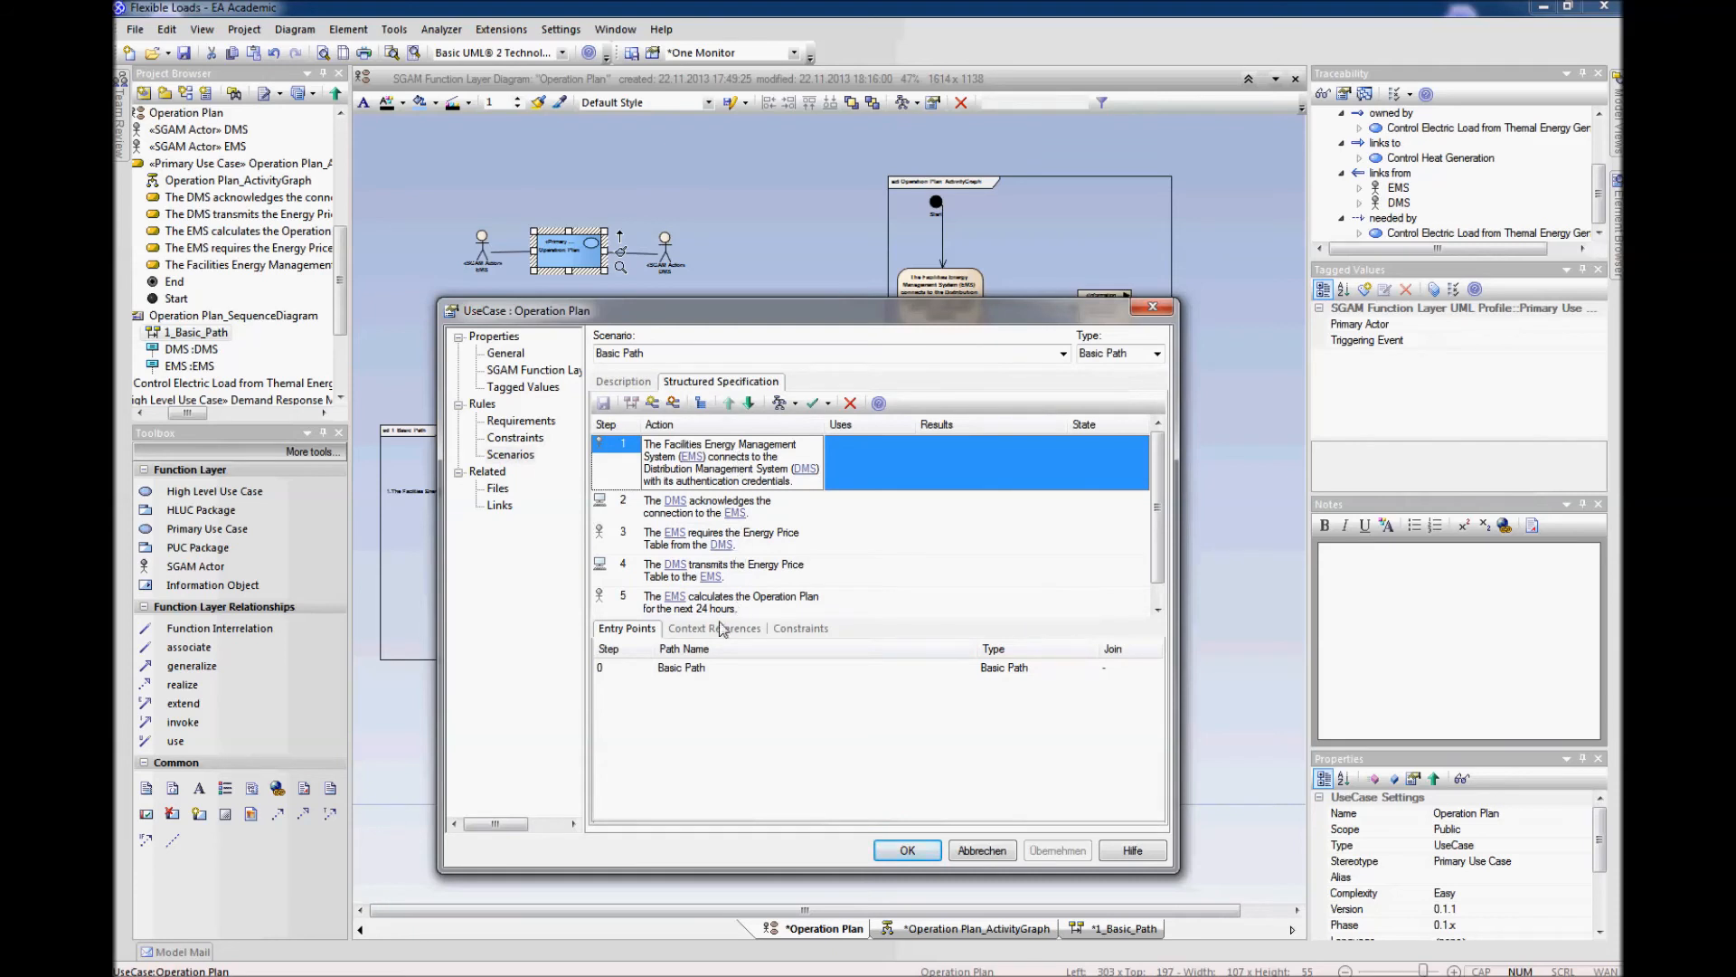
left_click_drag(1154, 494, 1159, 521)
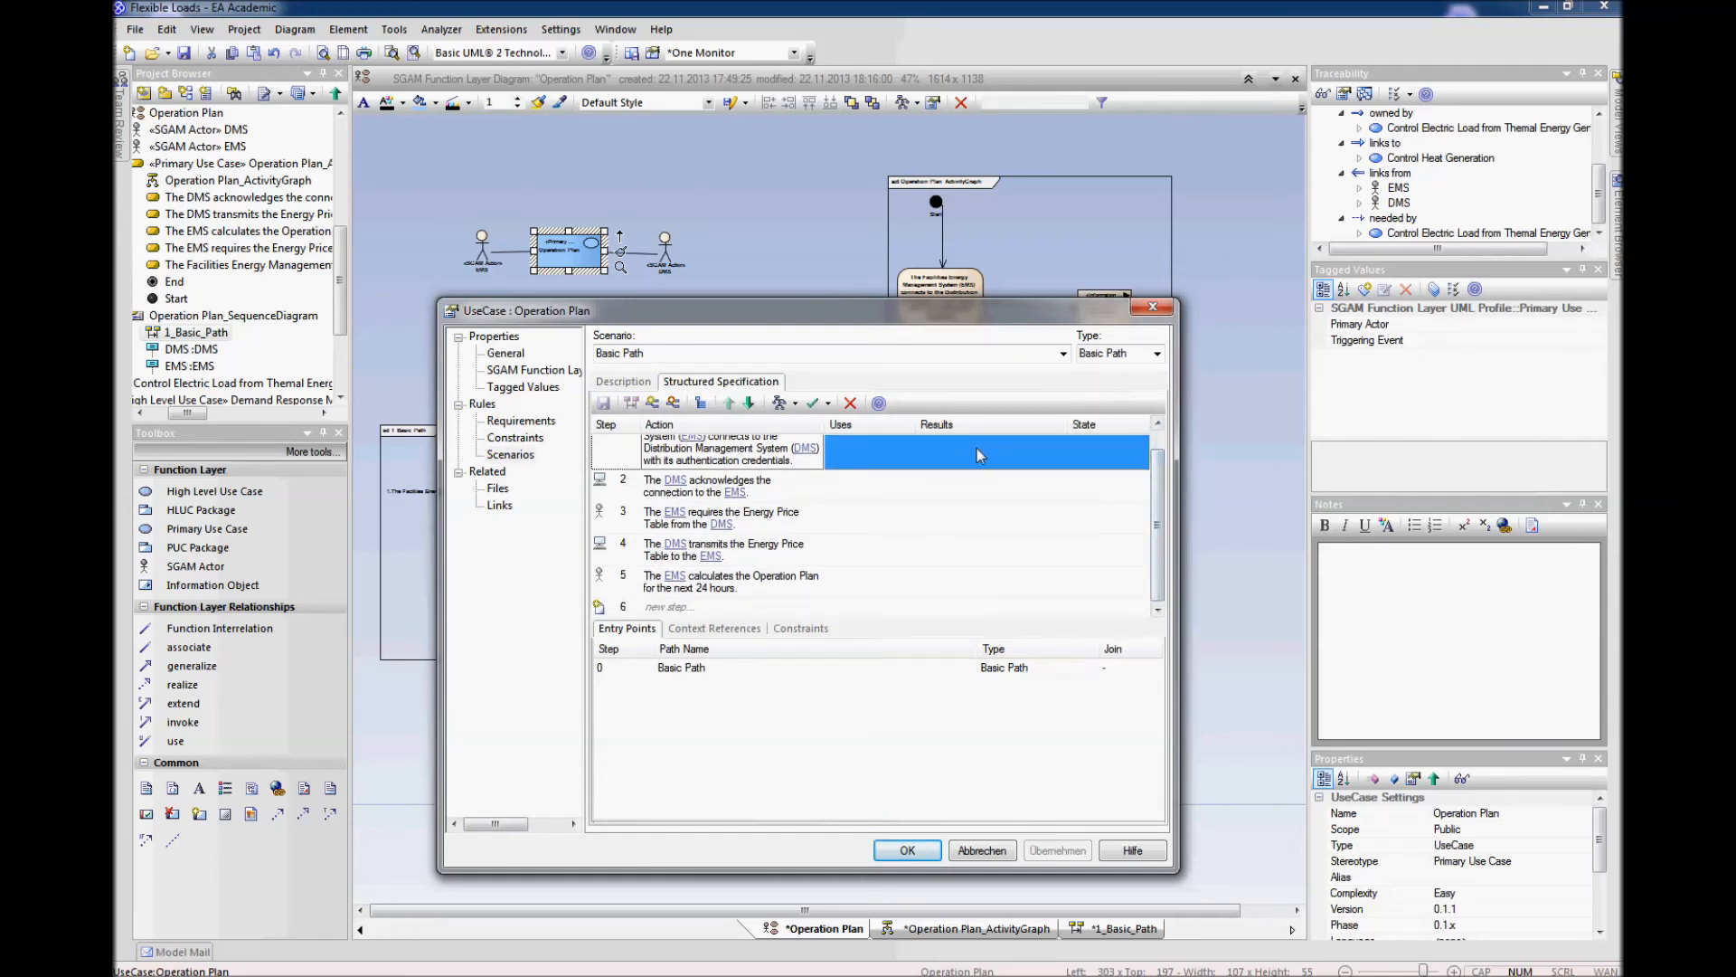
left_click(518, 420)
left_click_drag(748, 320, 789, 236)
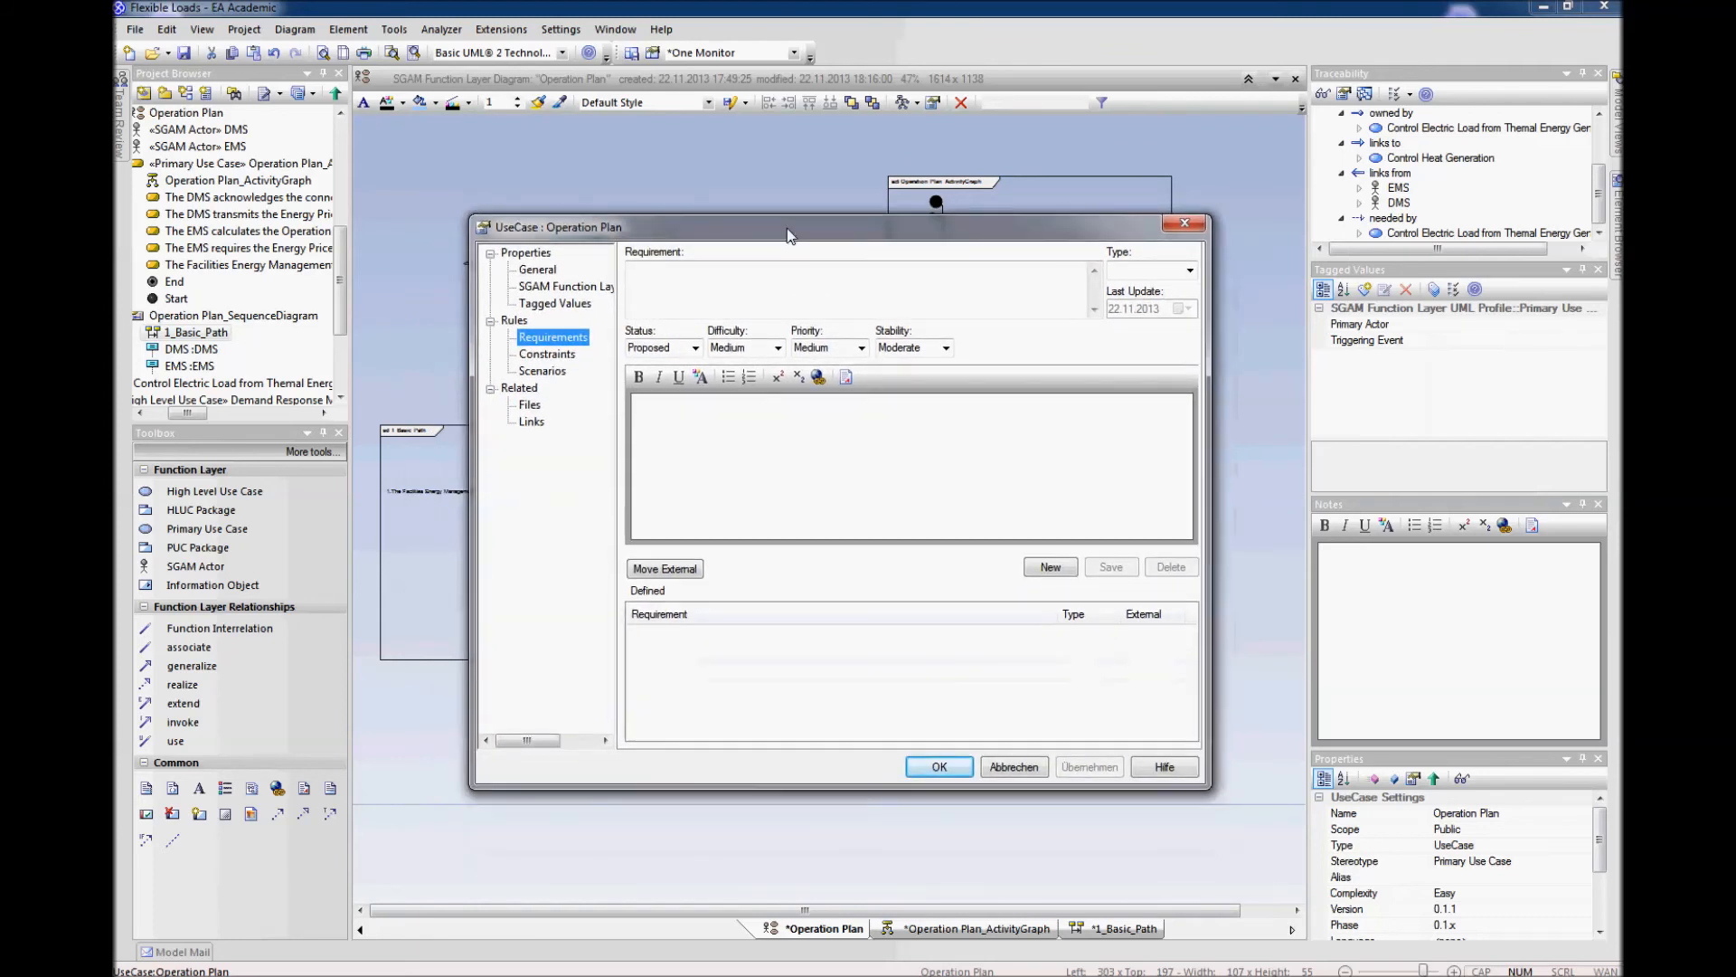
Step: Accept and close the Operation Plan use case properties and clear the selection on the overview diagram
left_click(953, 773)
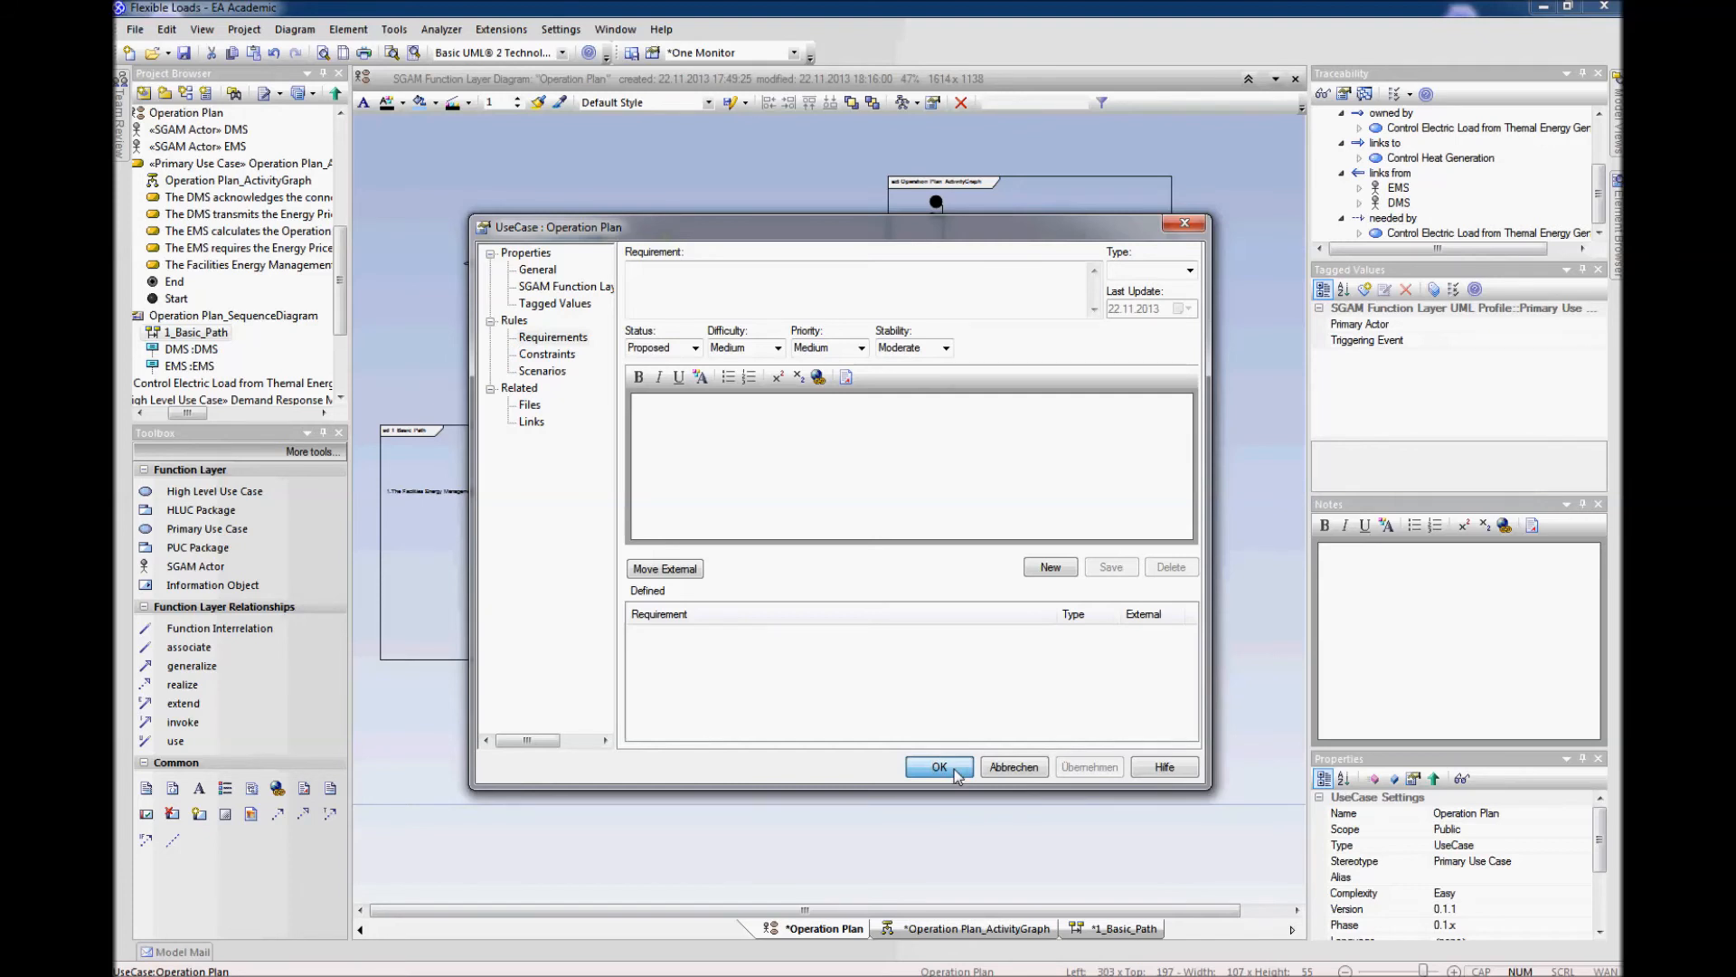
left_click(940, 768)
left_click(767, 594)
left_click(783, 737)
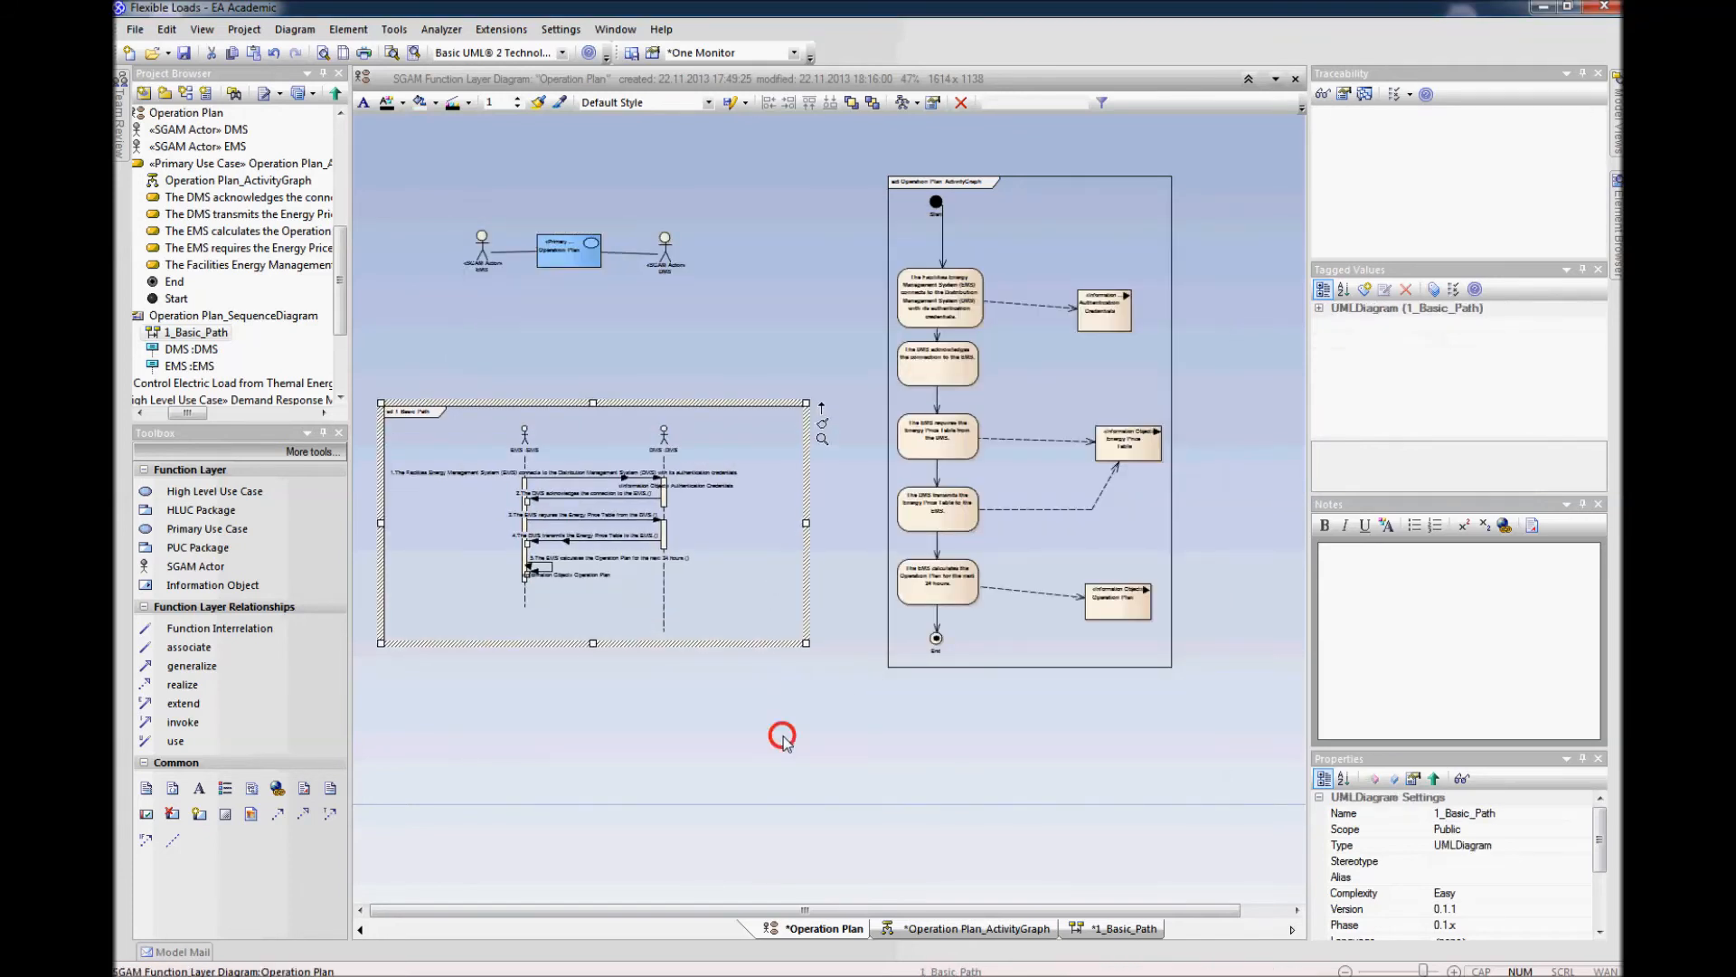
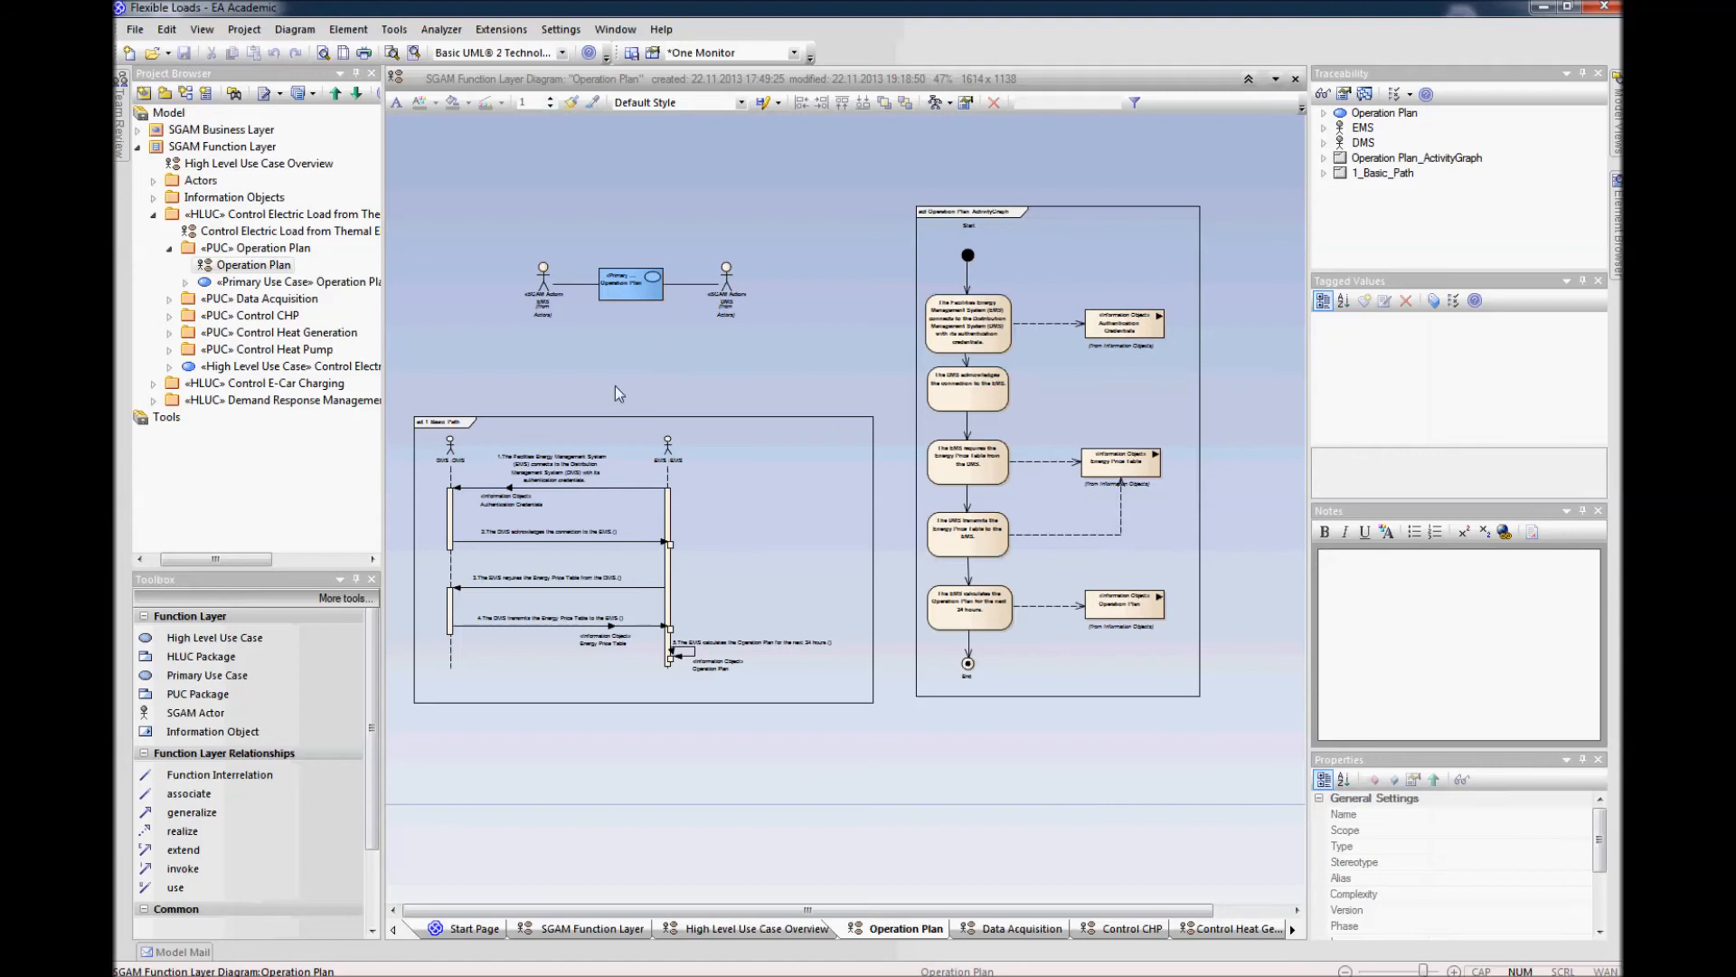
Step: Collapse the Operation Plan package and open the Control Electric Load from Themal Energy Generation diagram for review
left_click(170, 248)
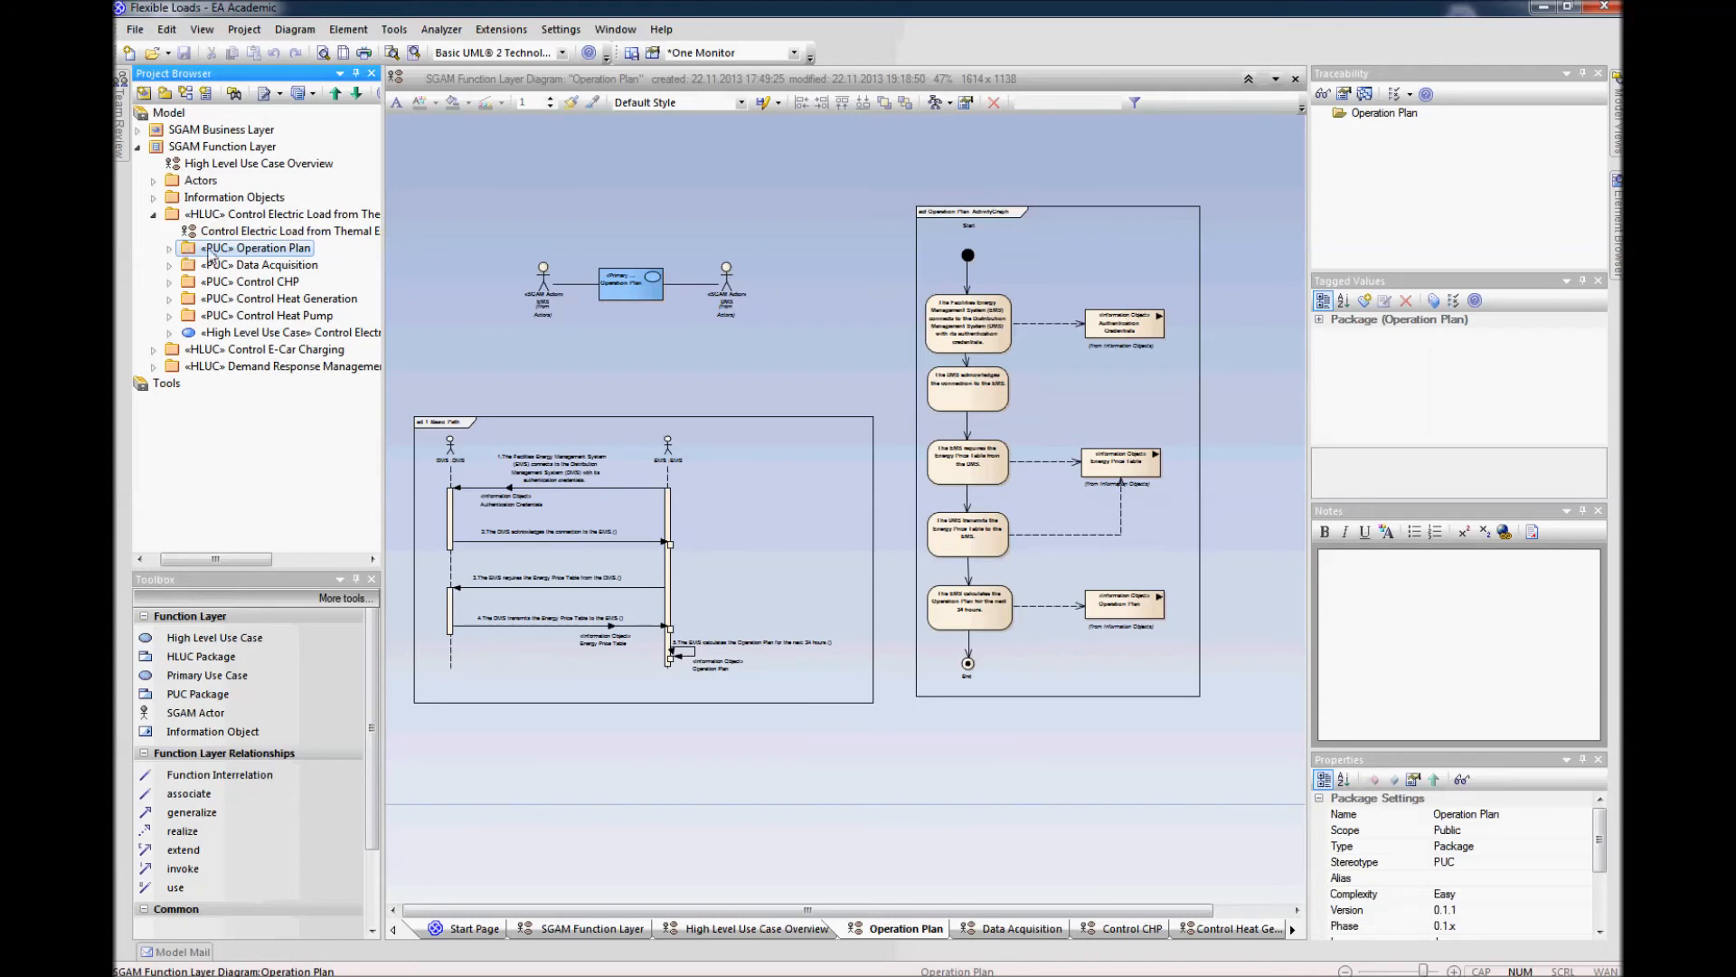
left_click(170, 249)
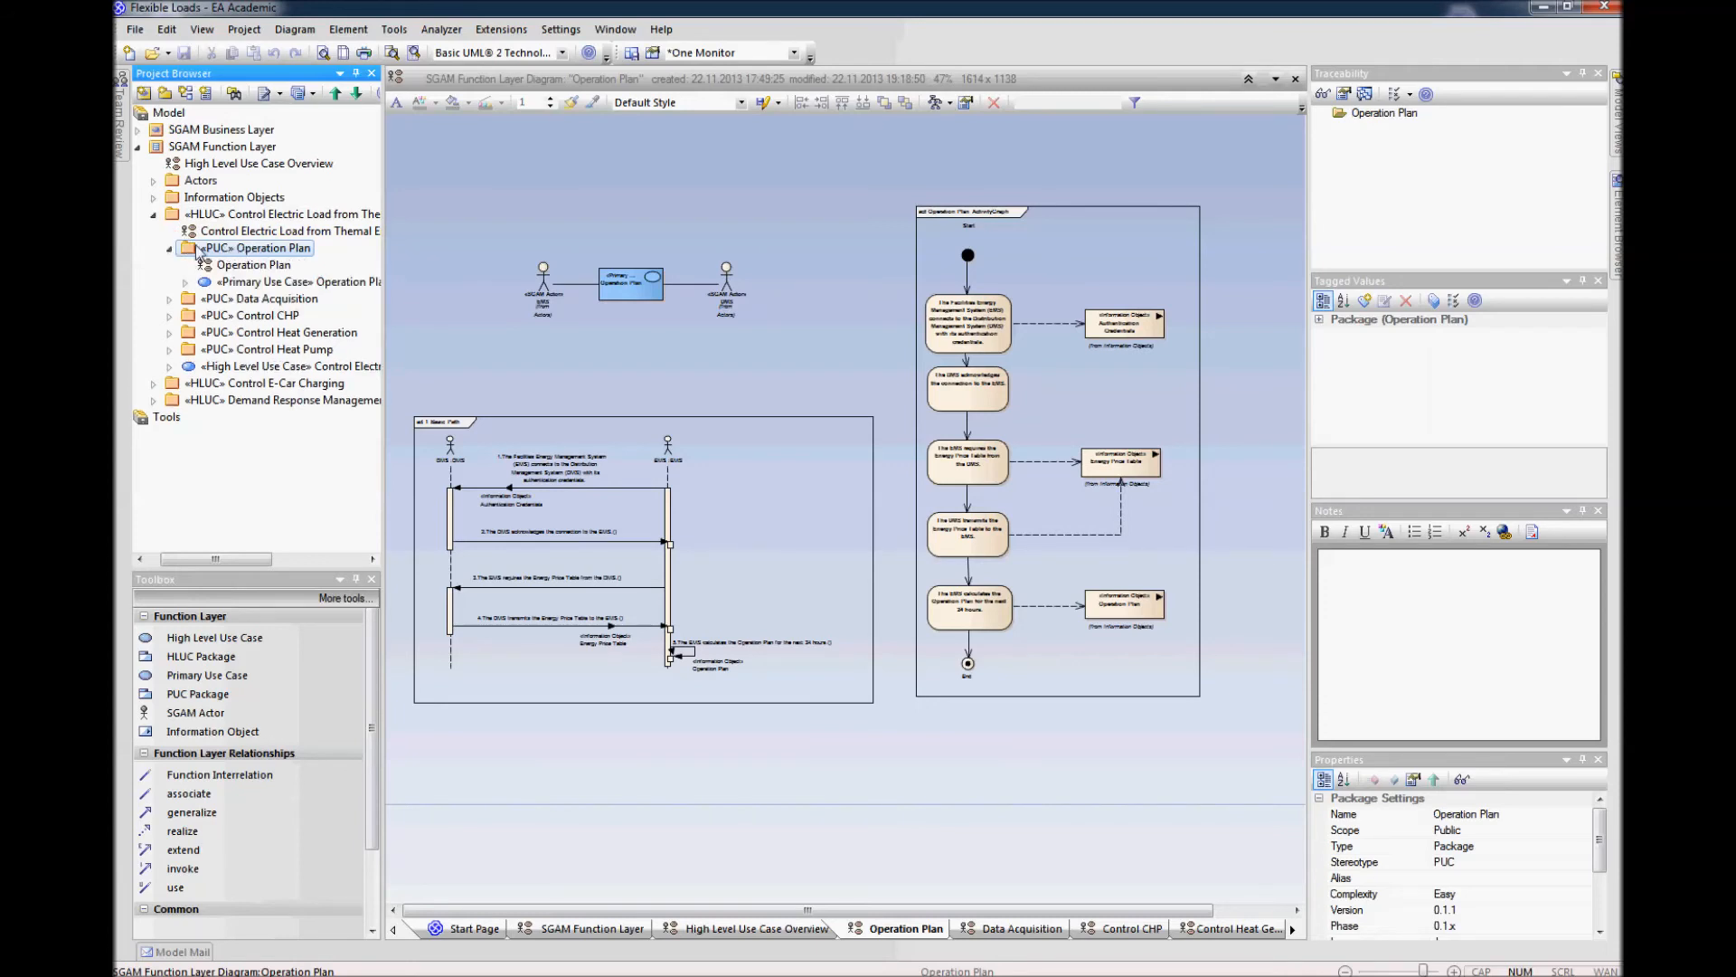
left_click(171, 248)
left_click(213, 233)
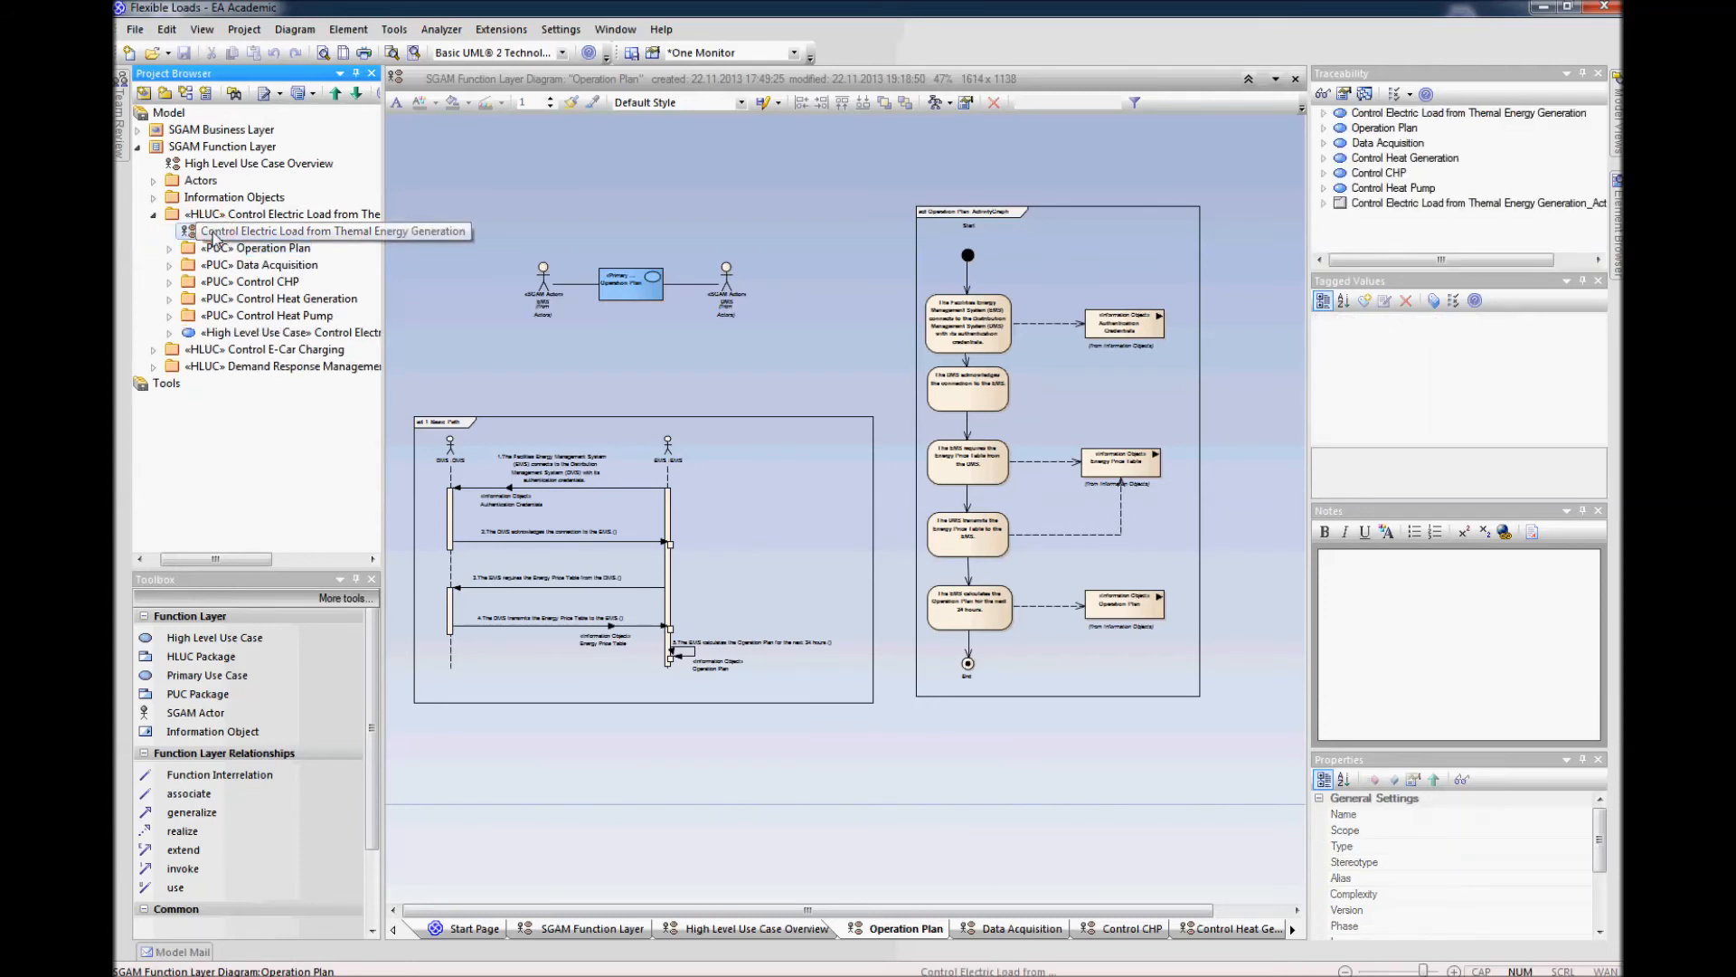
right_click(214, 232)
left_click(267, 291)
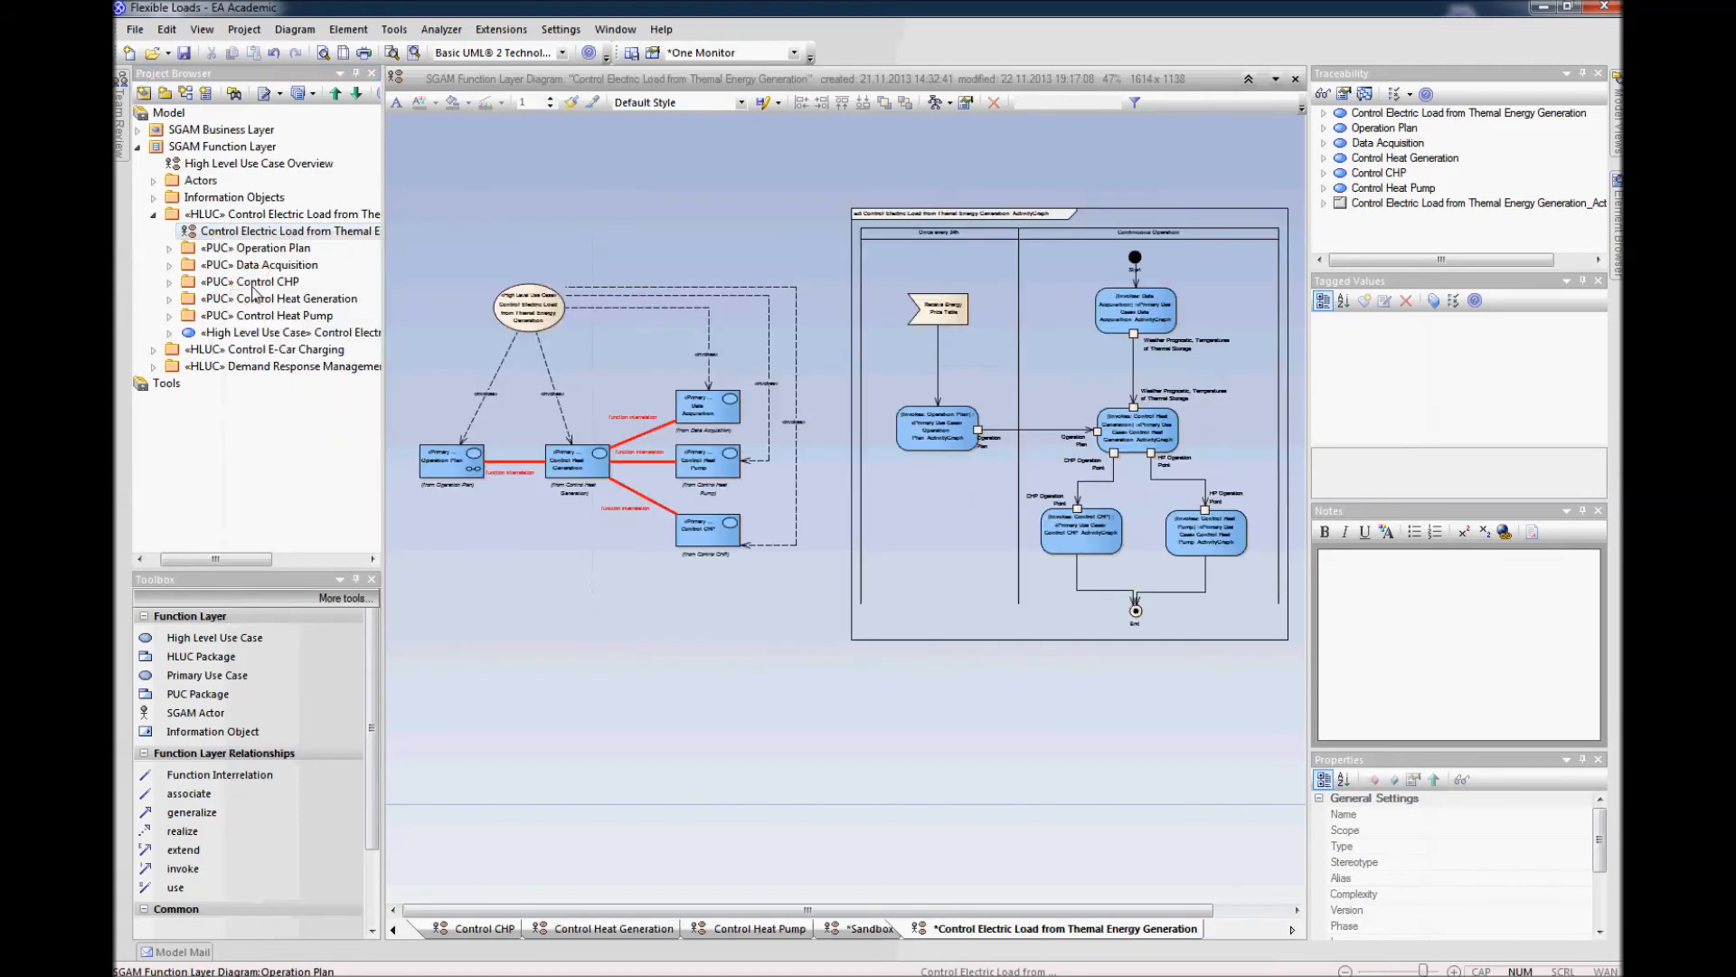
left_click(678, 210)
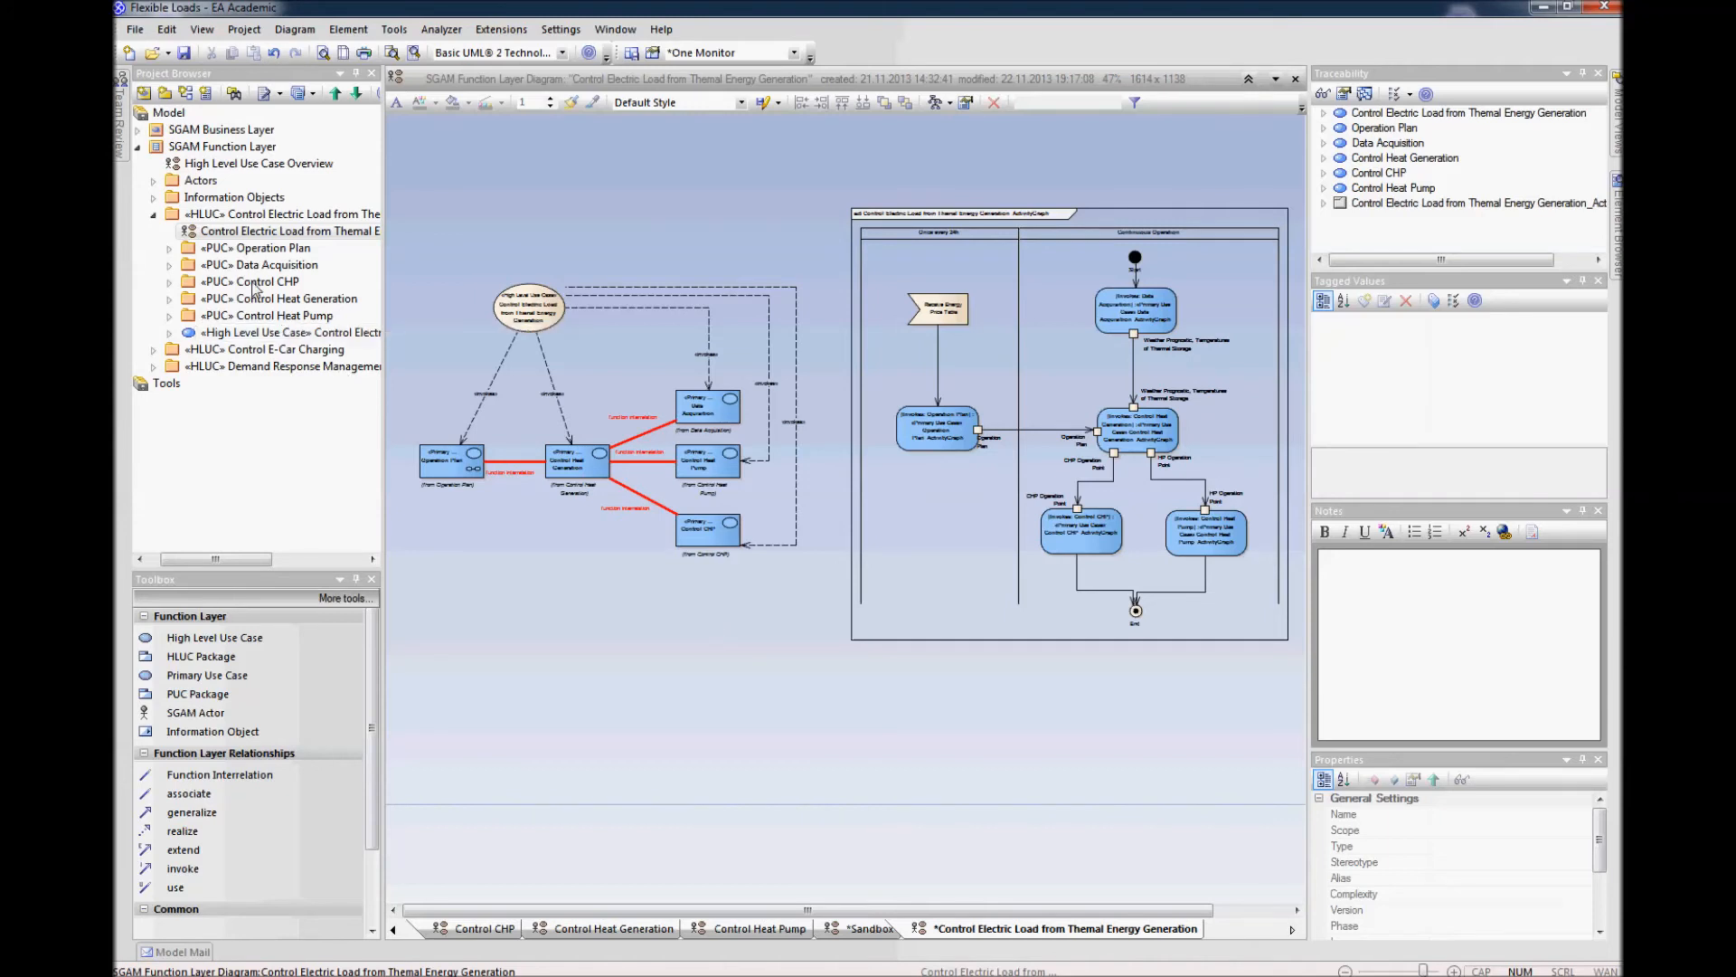
Step: Create an SGAM Function Layer diagram named Control Electric Load from Thermal Energy System in the high level use case package
left_click(260, 215)
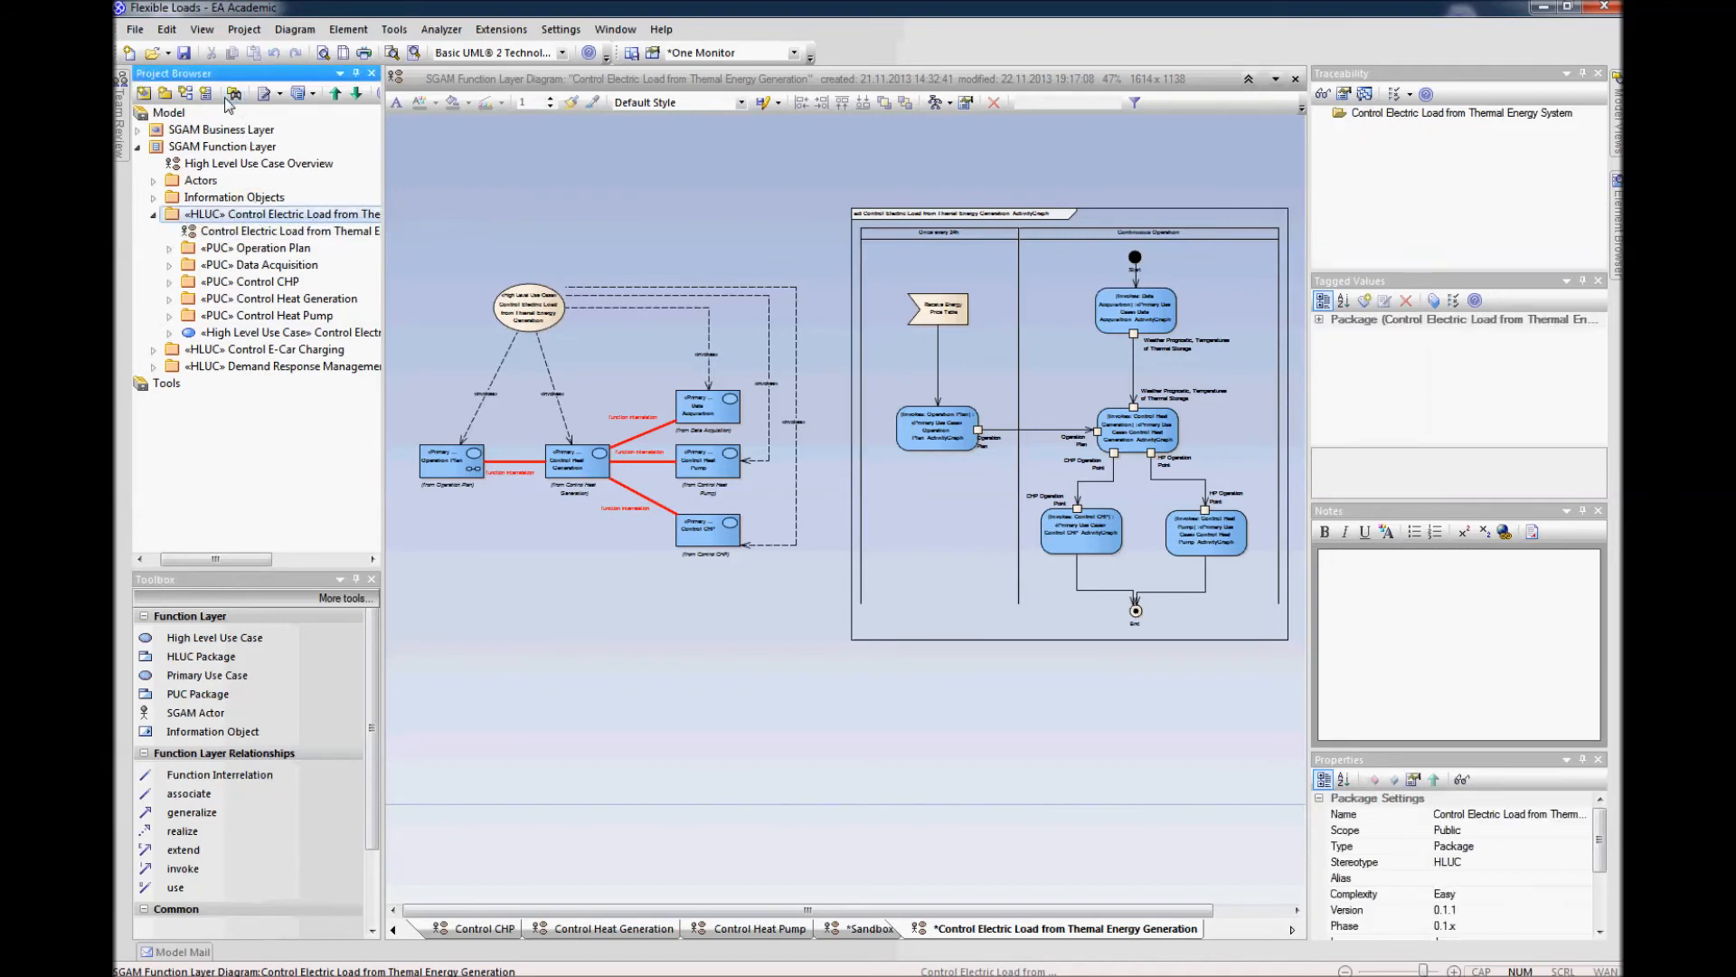
left_click(188, 94)
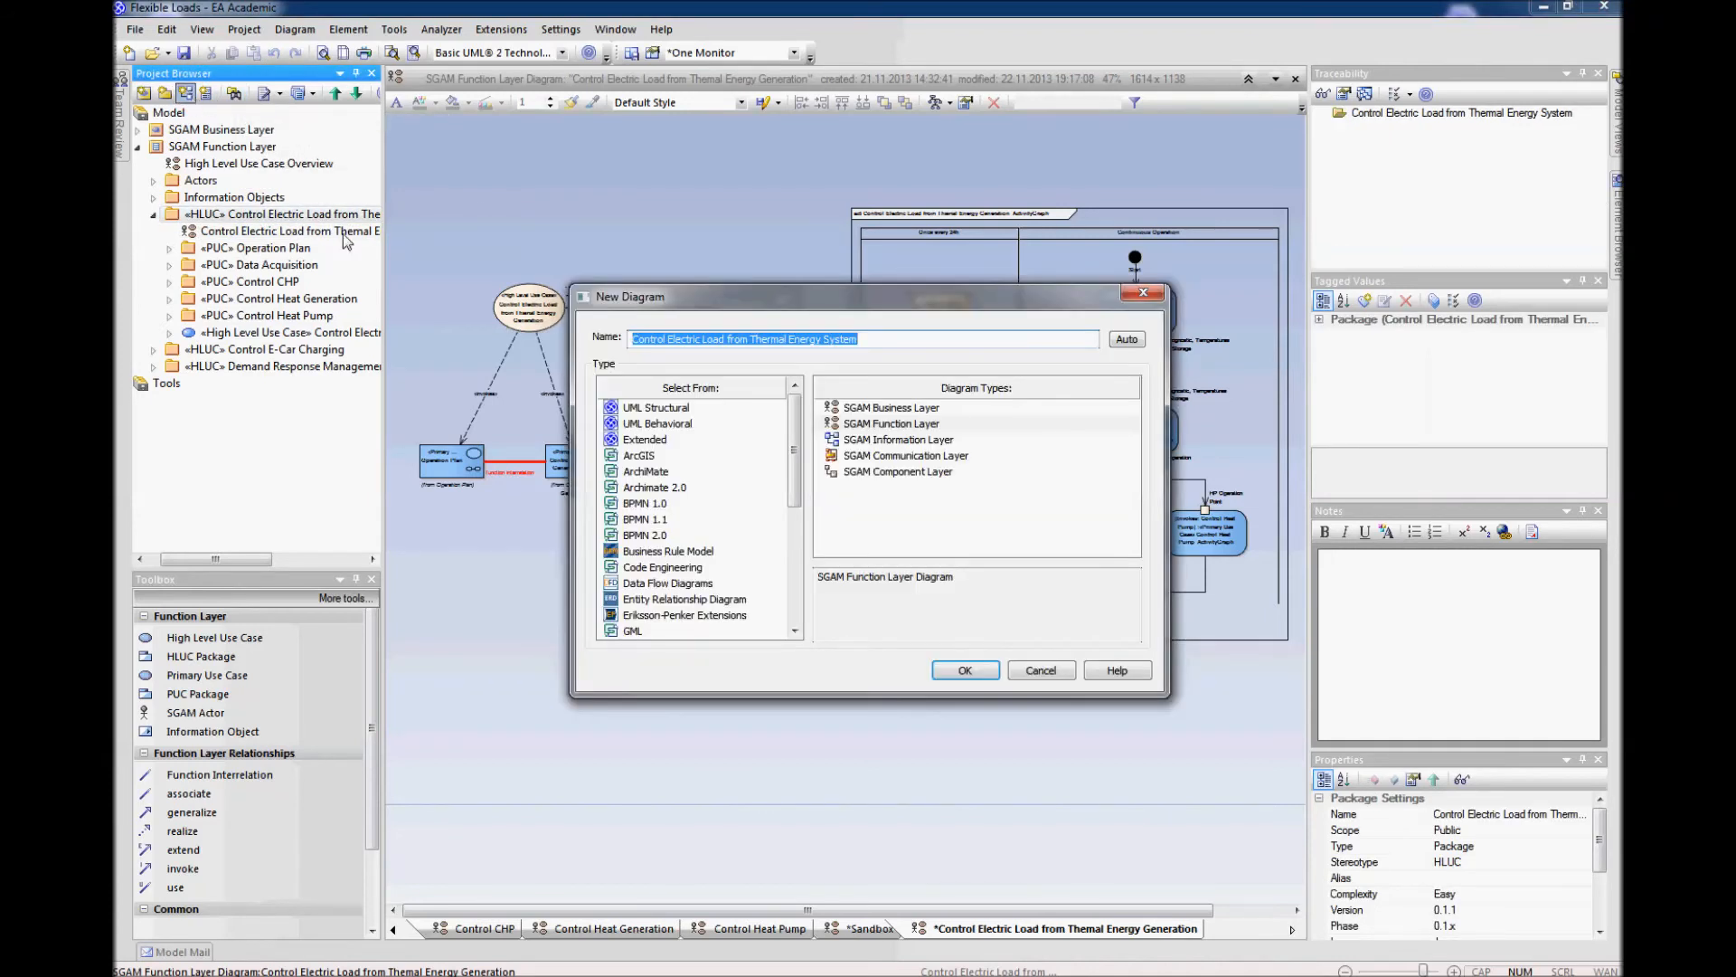
left_click(920, 425)
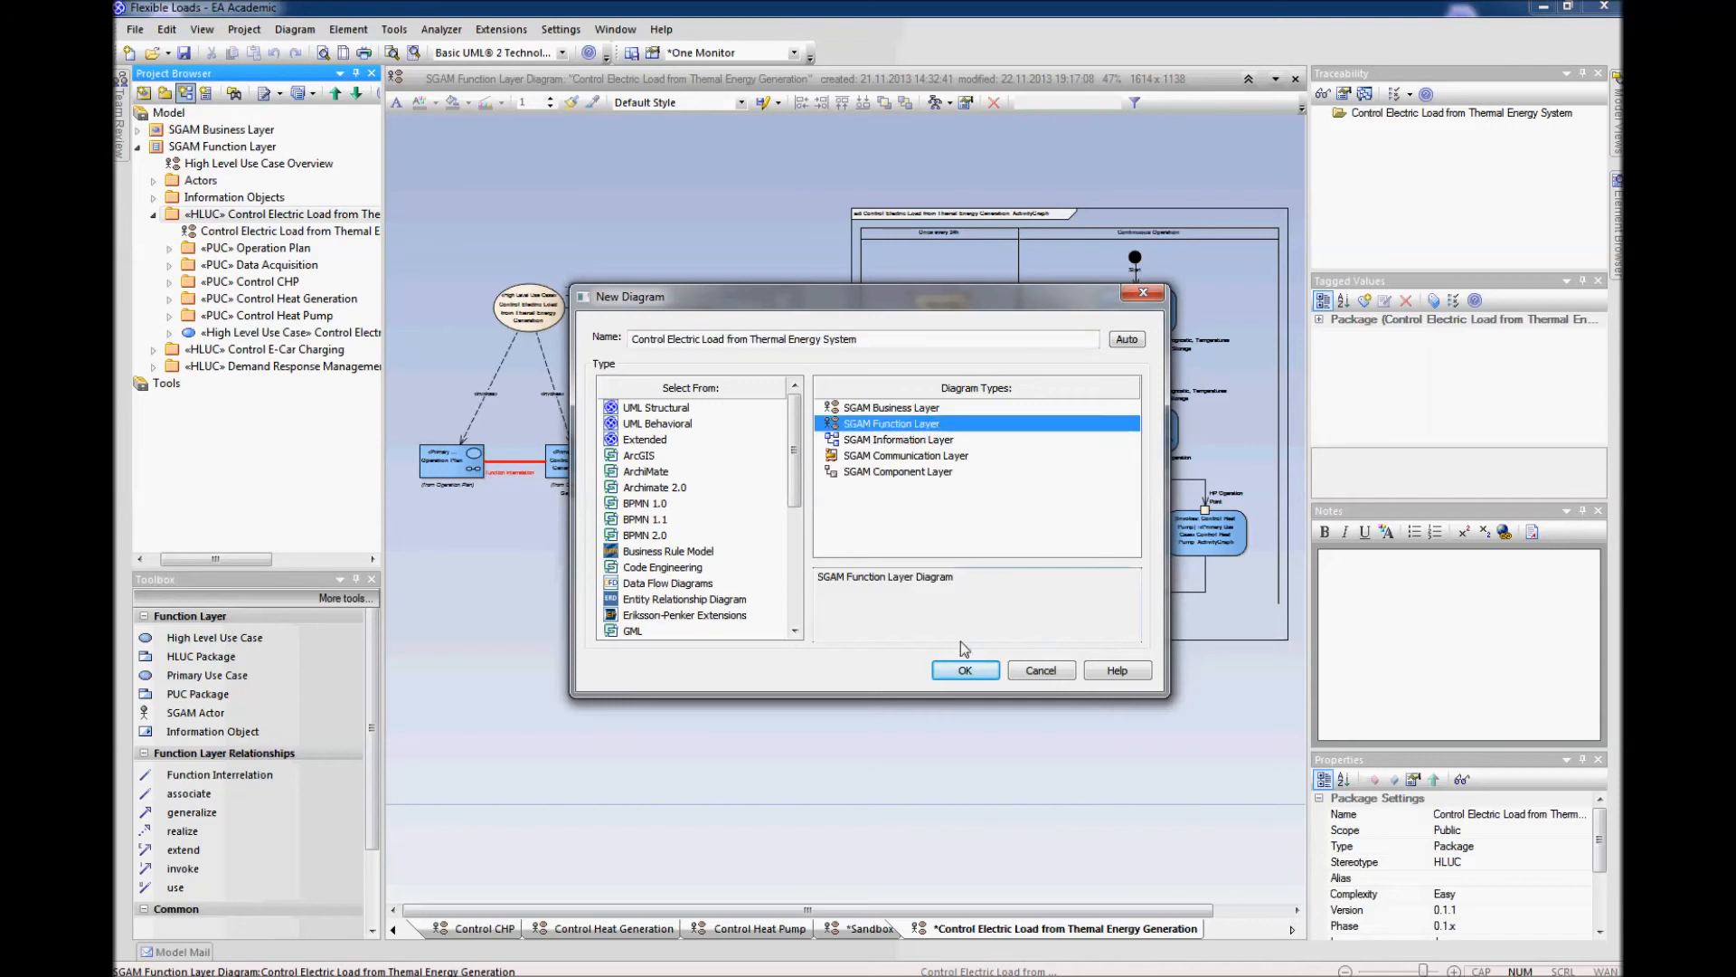
left_click(964, 670)
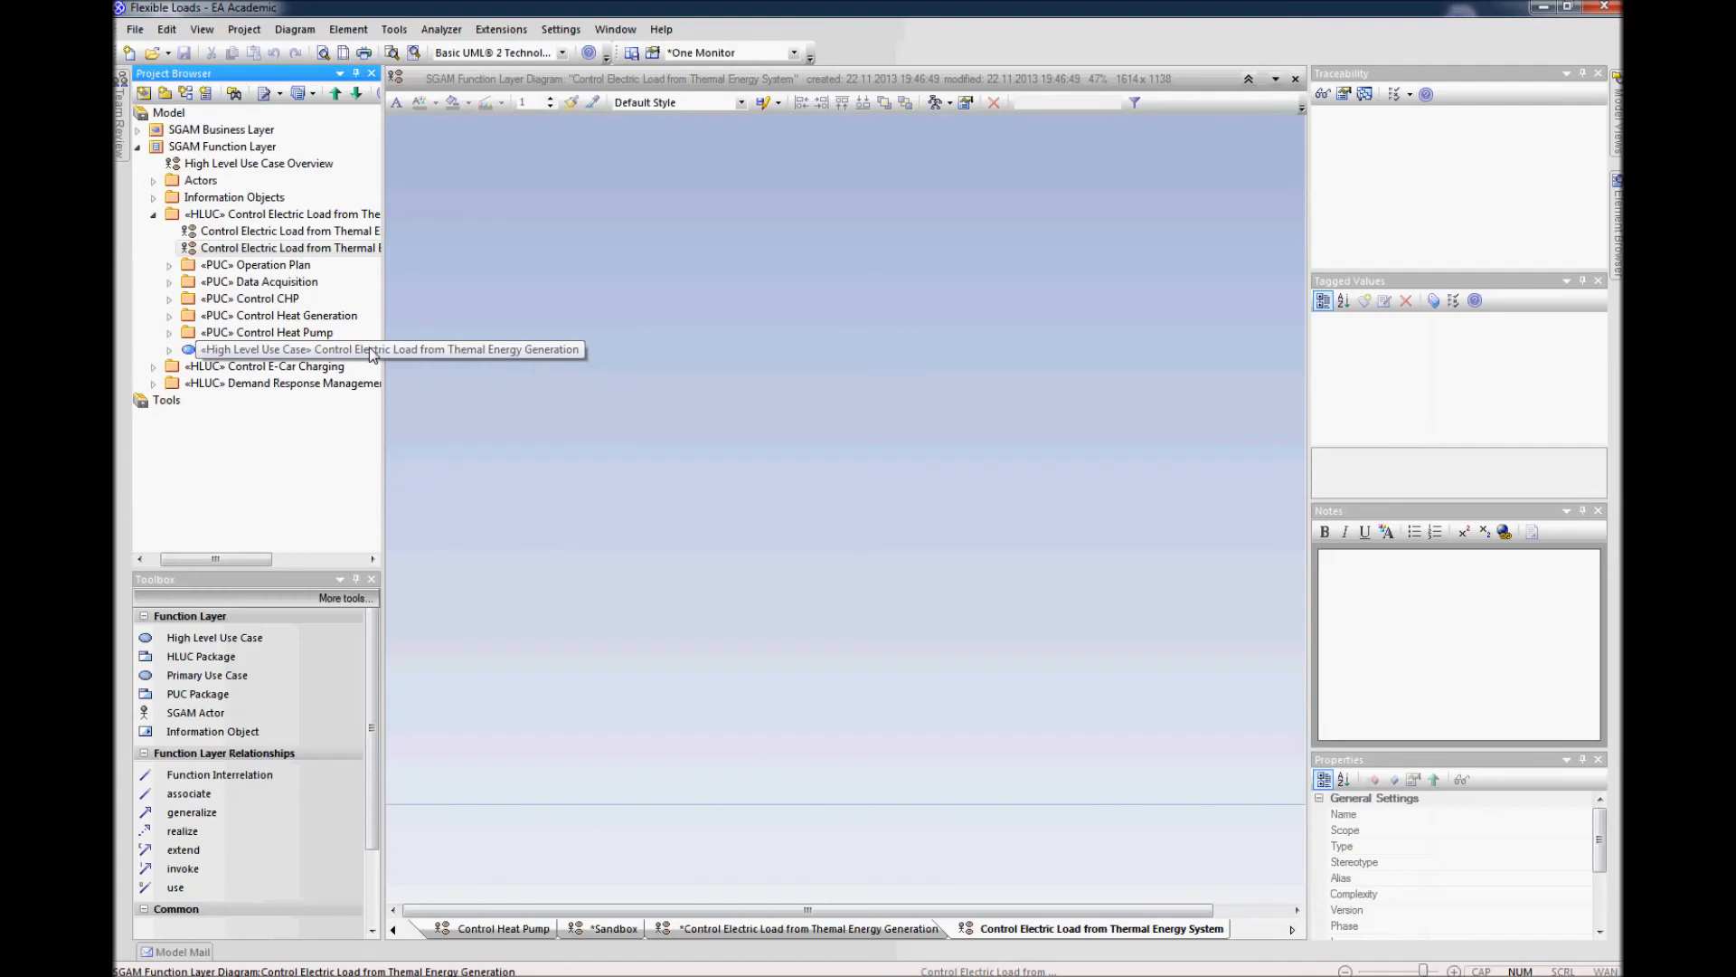
Step: Place the Control Electric Load high level use case on the new diagram and insert all six of its related use cases
left_click_drag(247, 353, 594, 342)
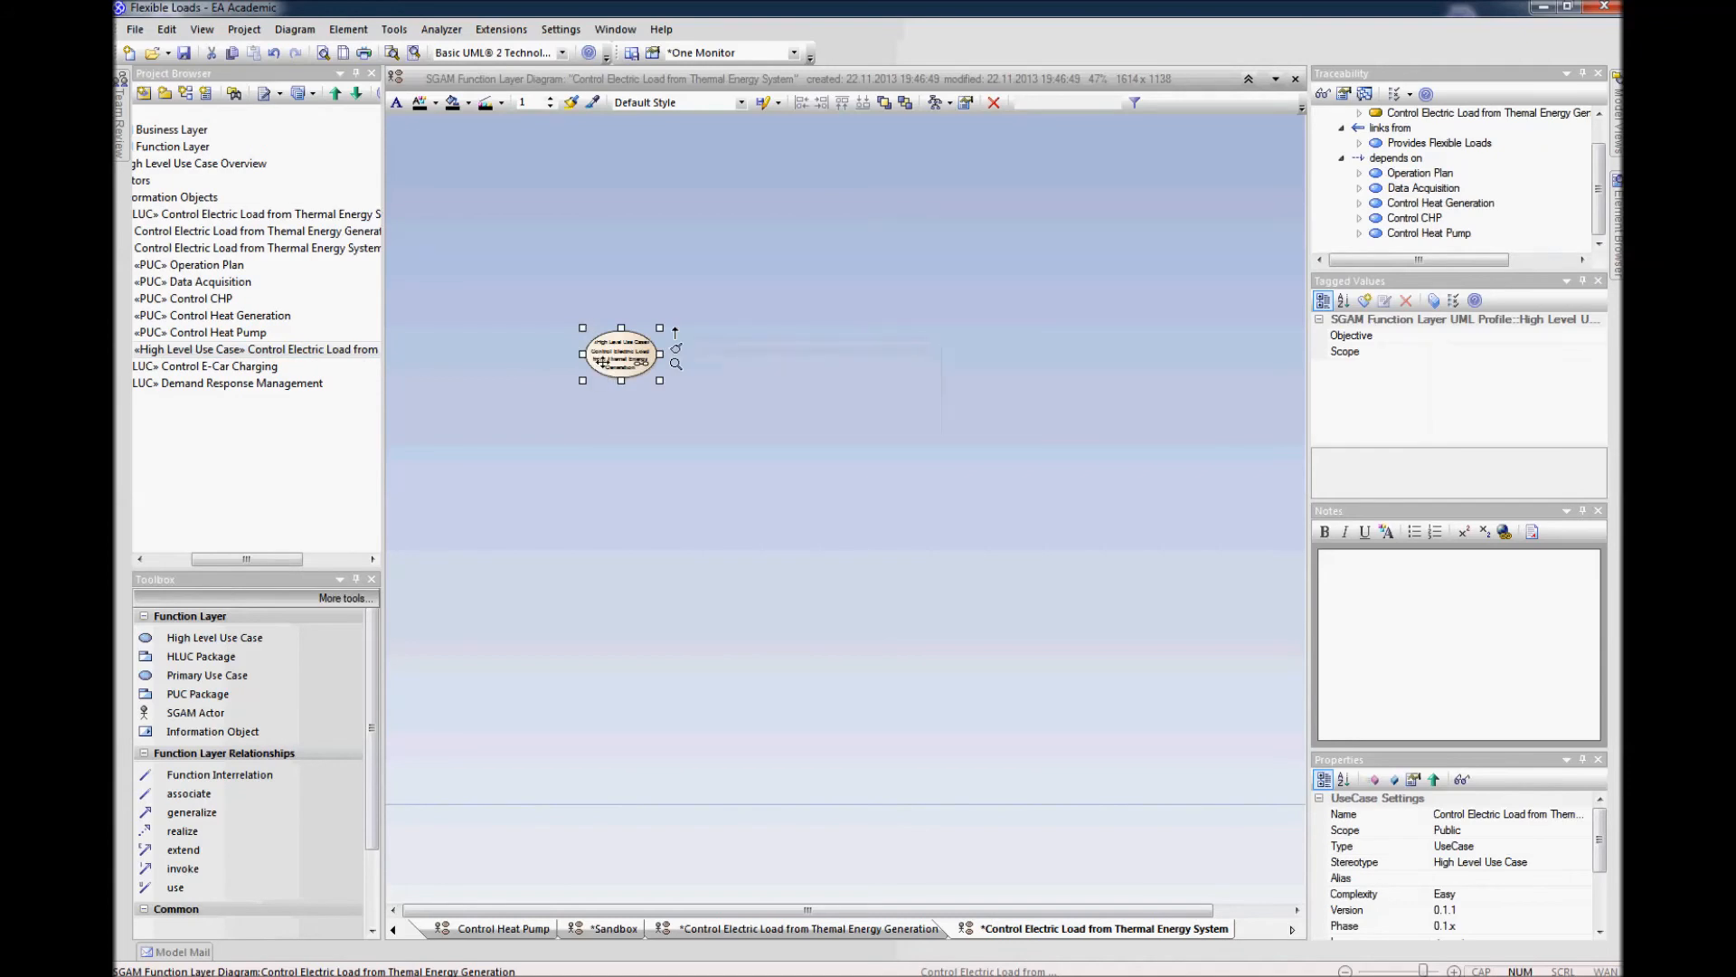
right_click(612, 360)
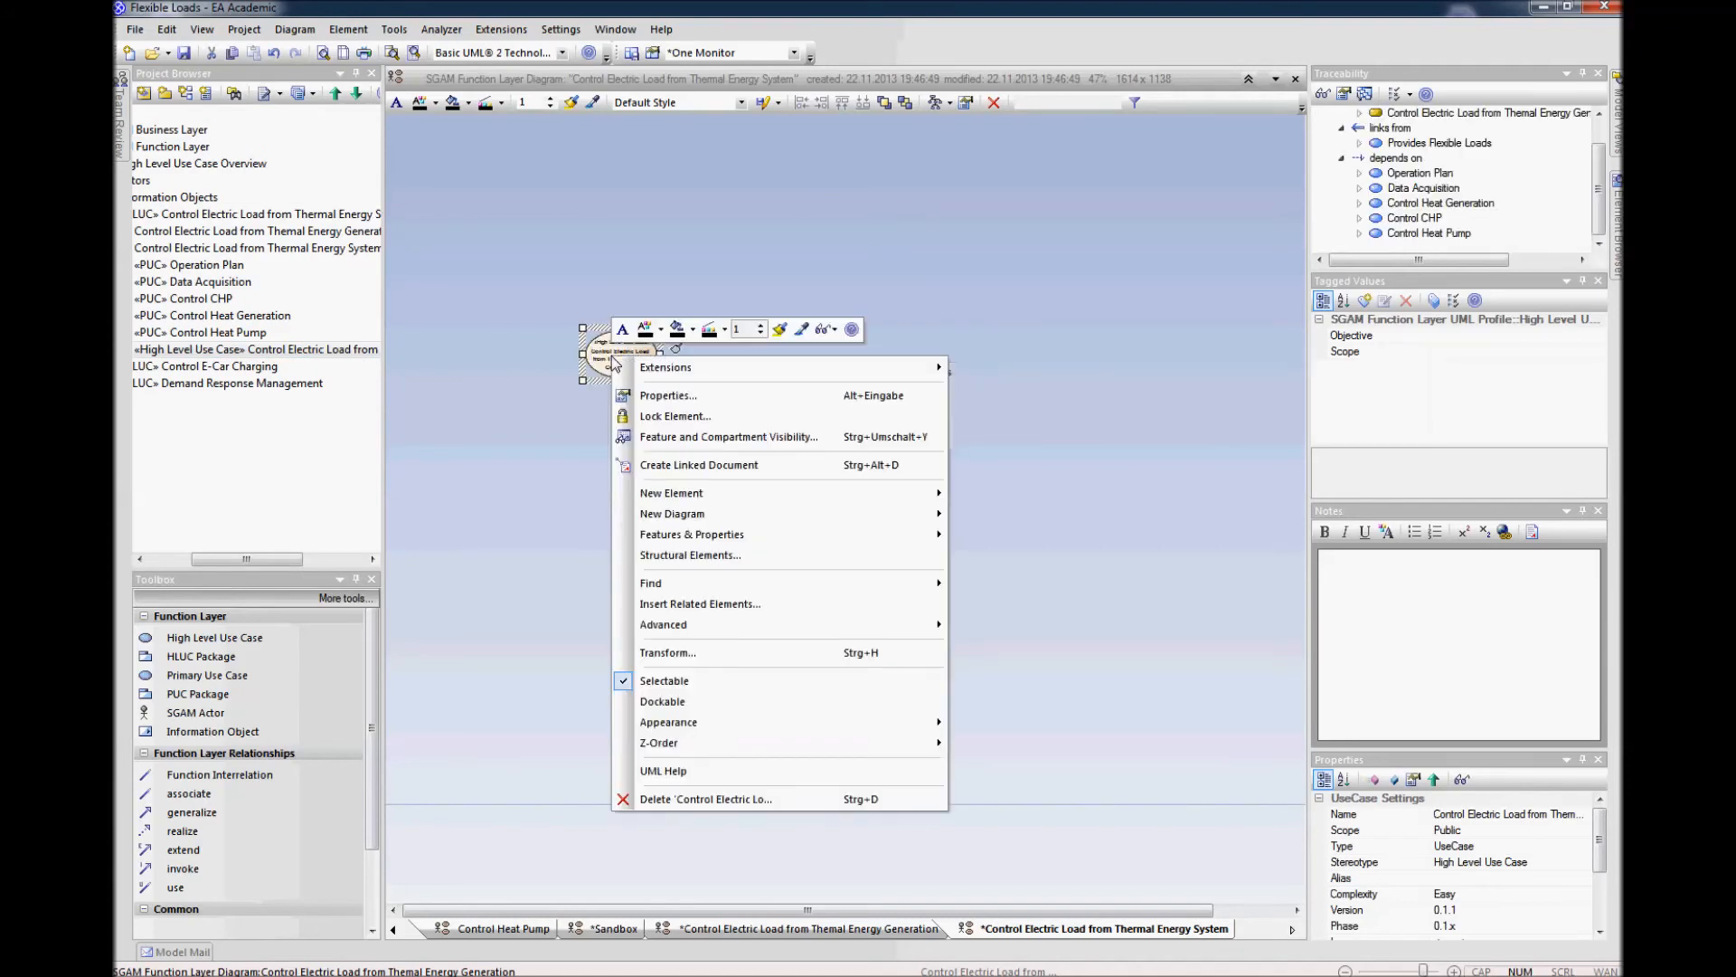
left_click(739, 604)
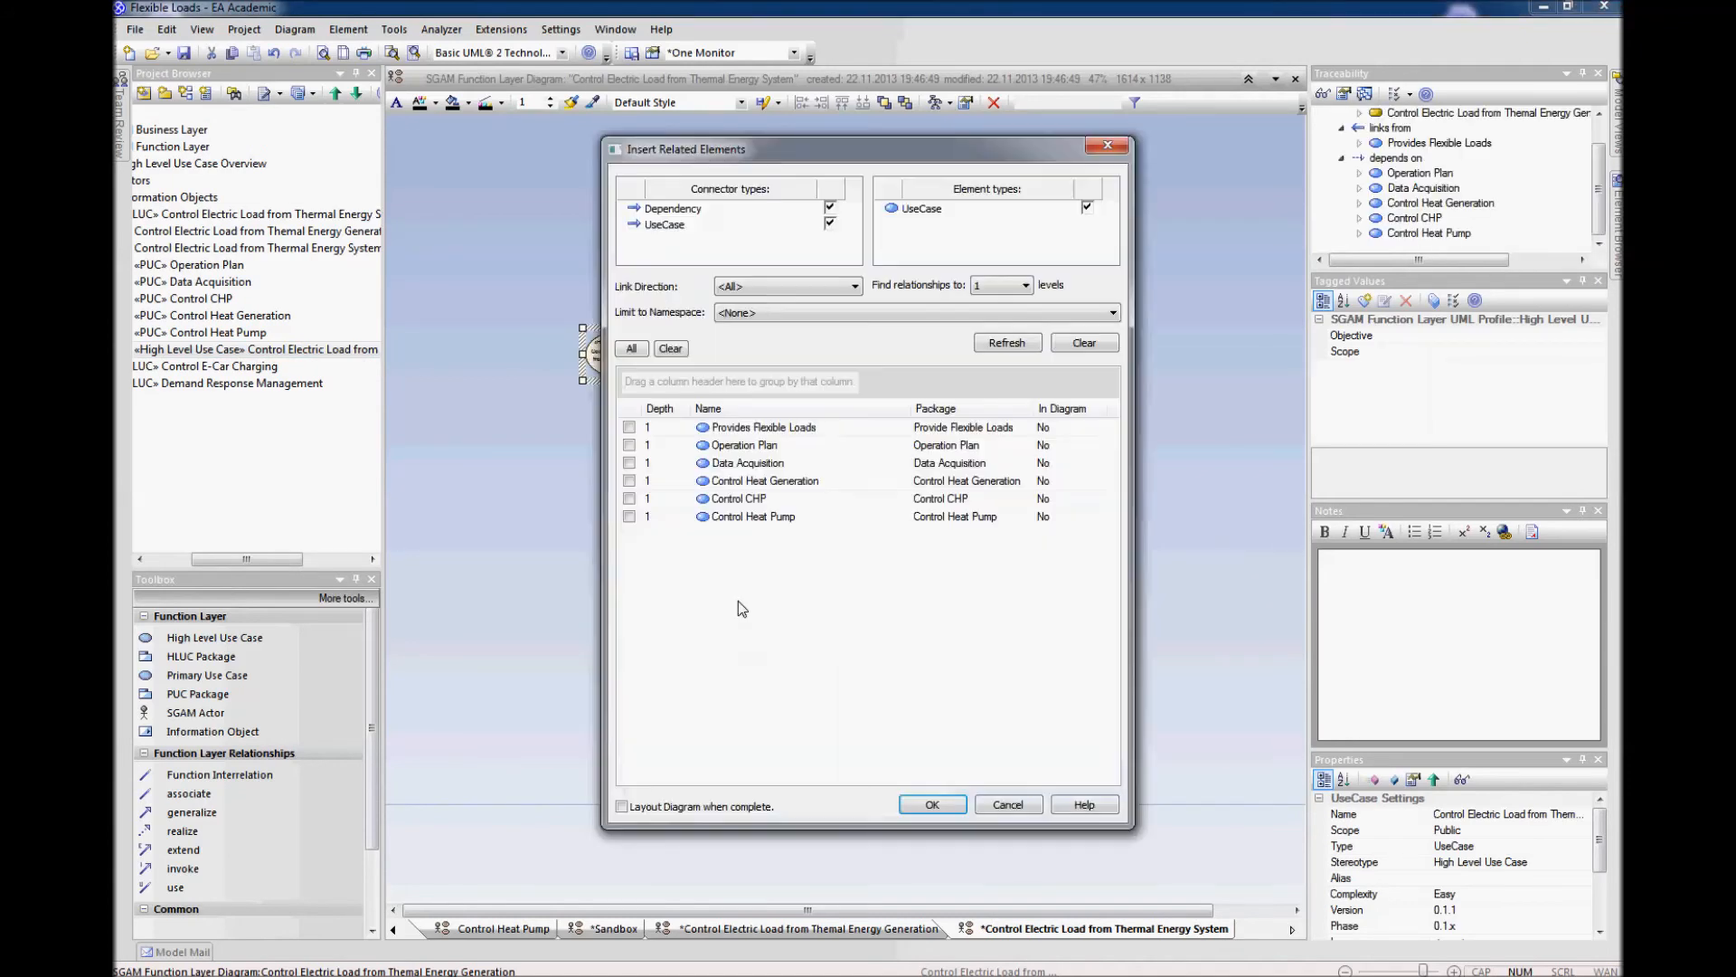
left_click(628, 427)
left_click(628, 445)
left_click(628, 463)
left_click(628, 480)
left_click(628, 499)
left_click(628, 516)
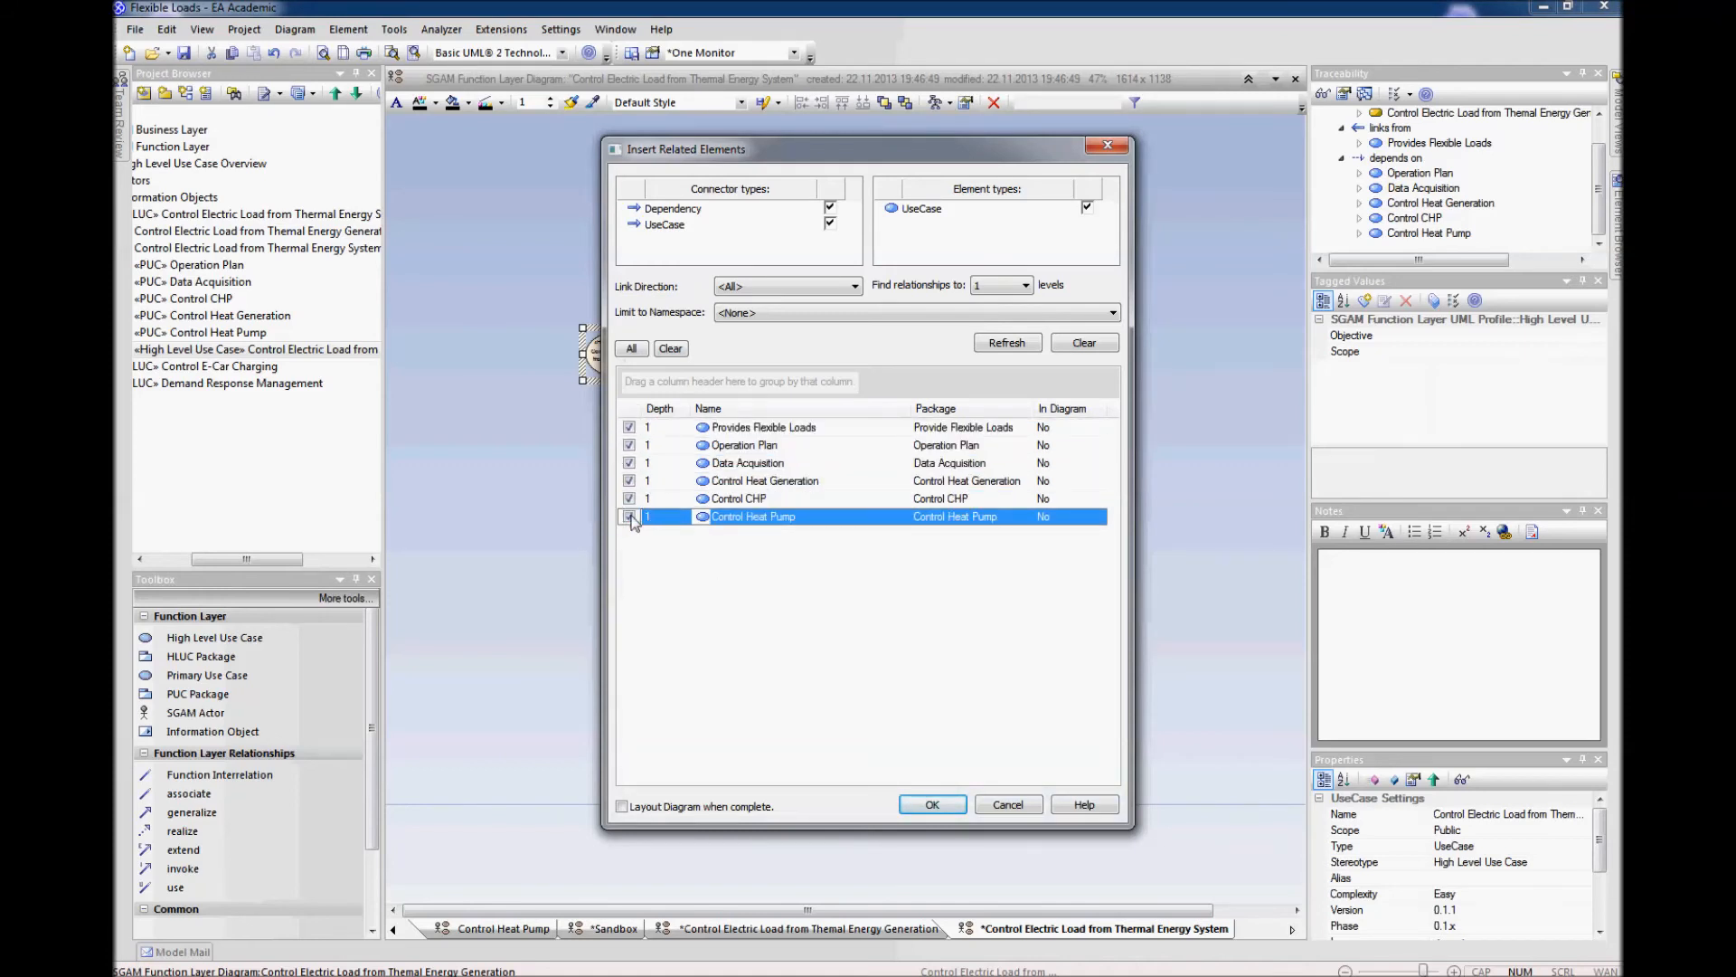
left_click(932, 804)
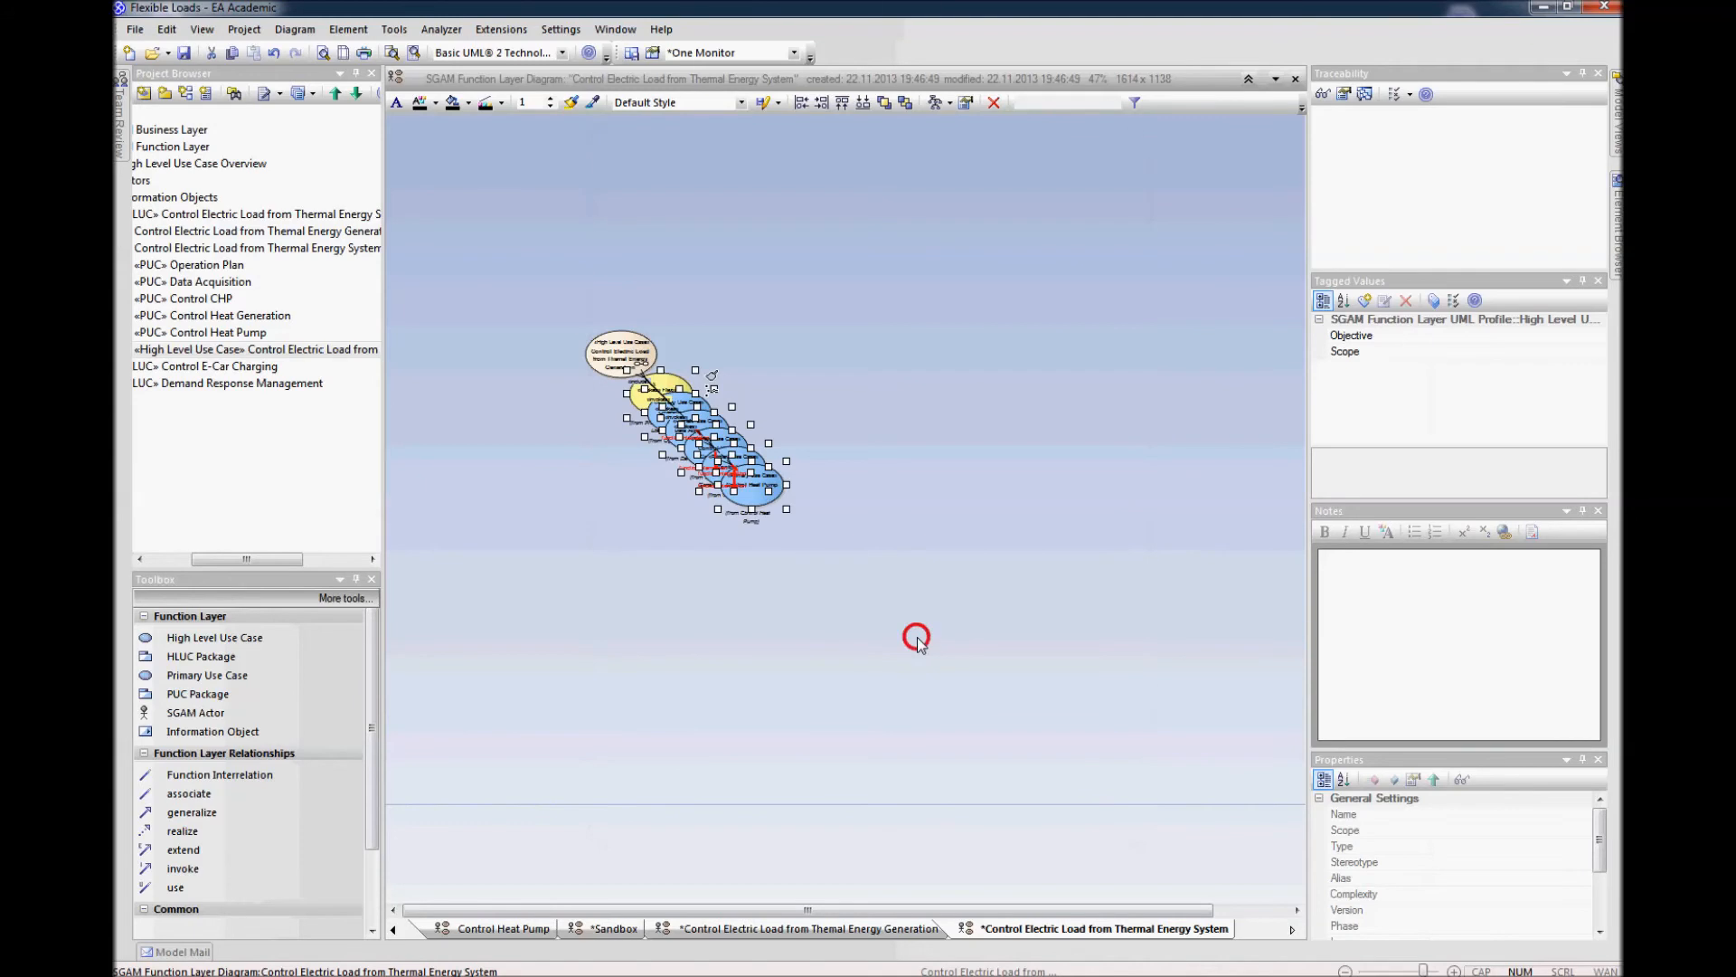
Step: Remove the high level use case and the Provides Flexible Loads business use case from the diagram
left_click(599, 349)
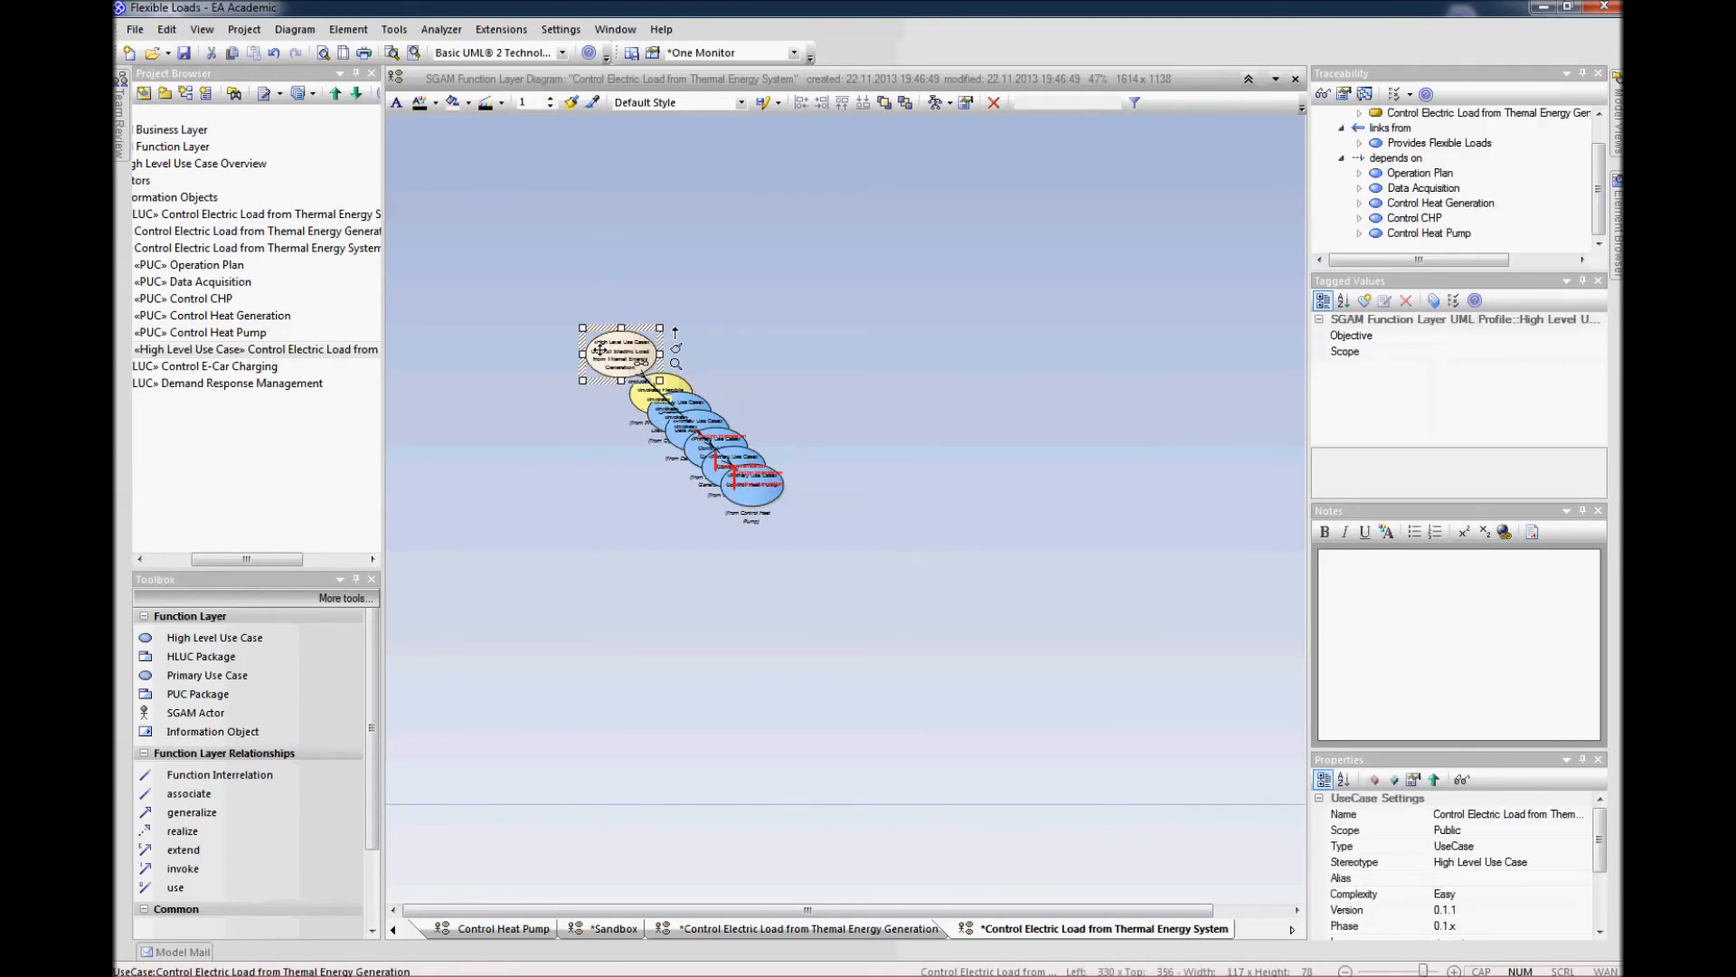
key("Delete")
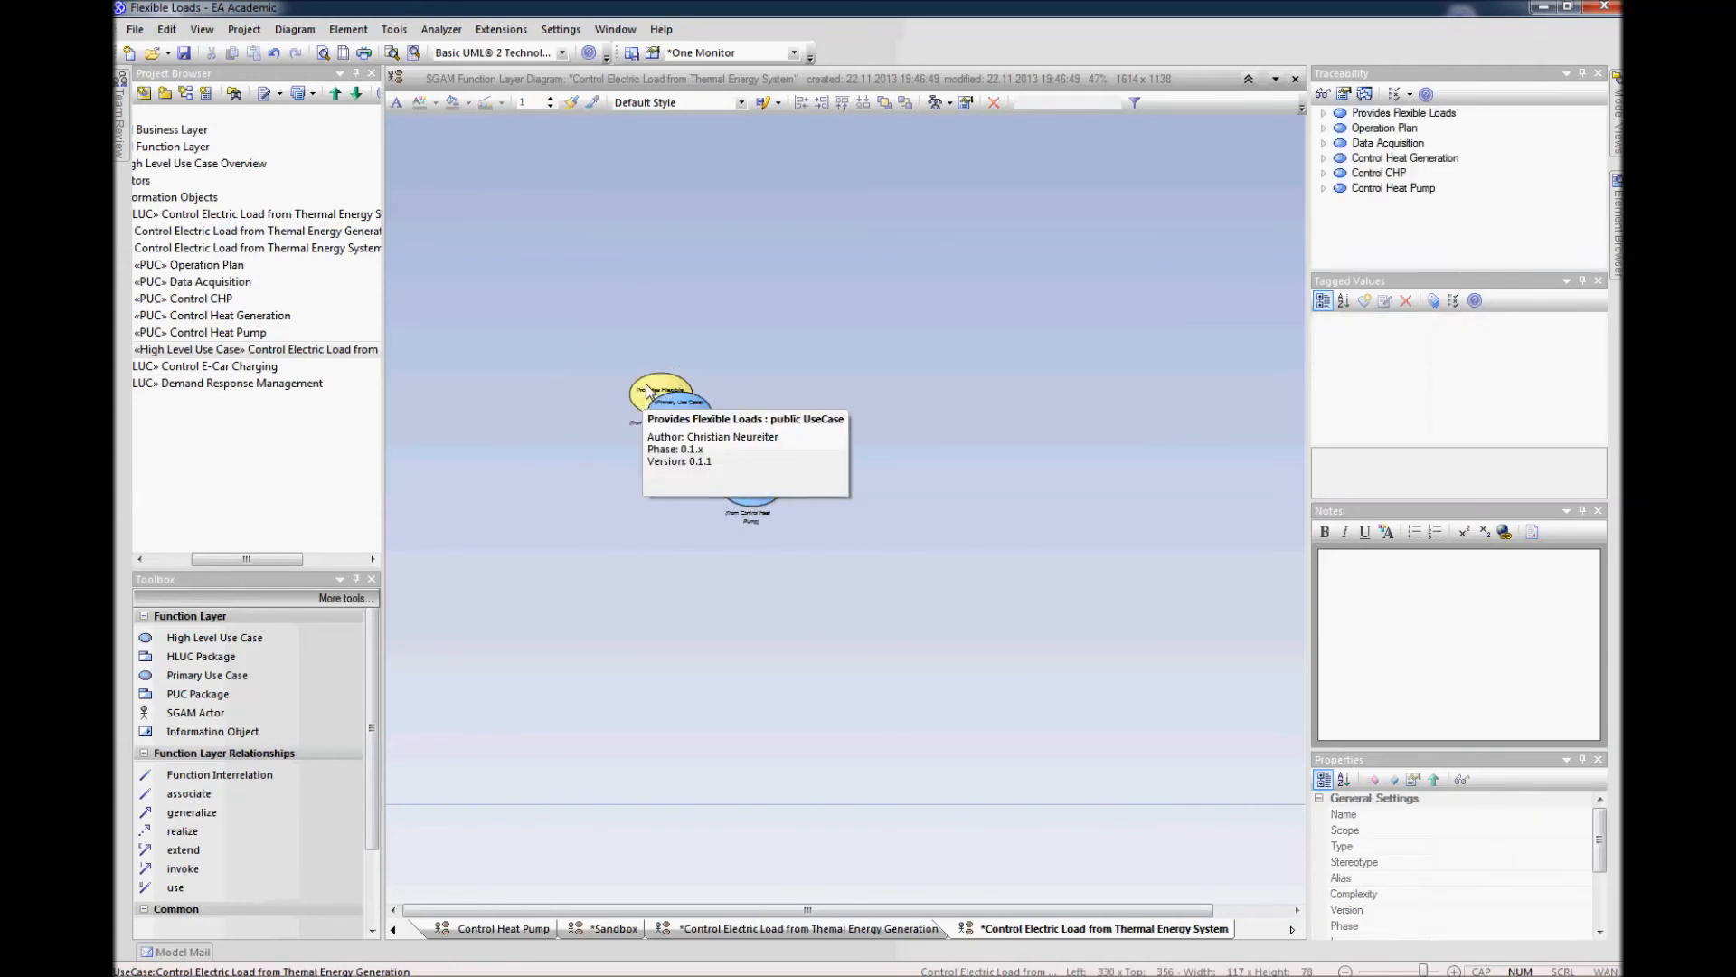
left_click_drag(648, 391, 692, 323)
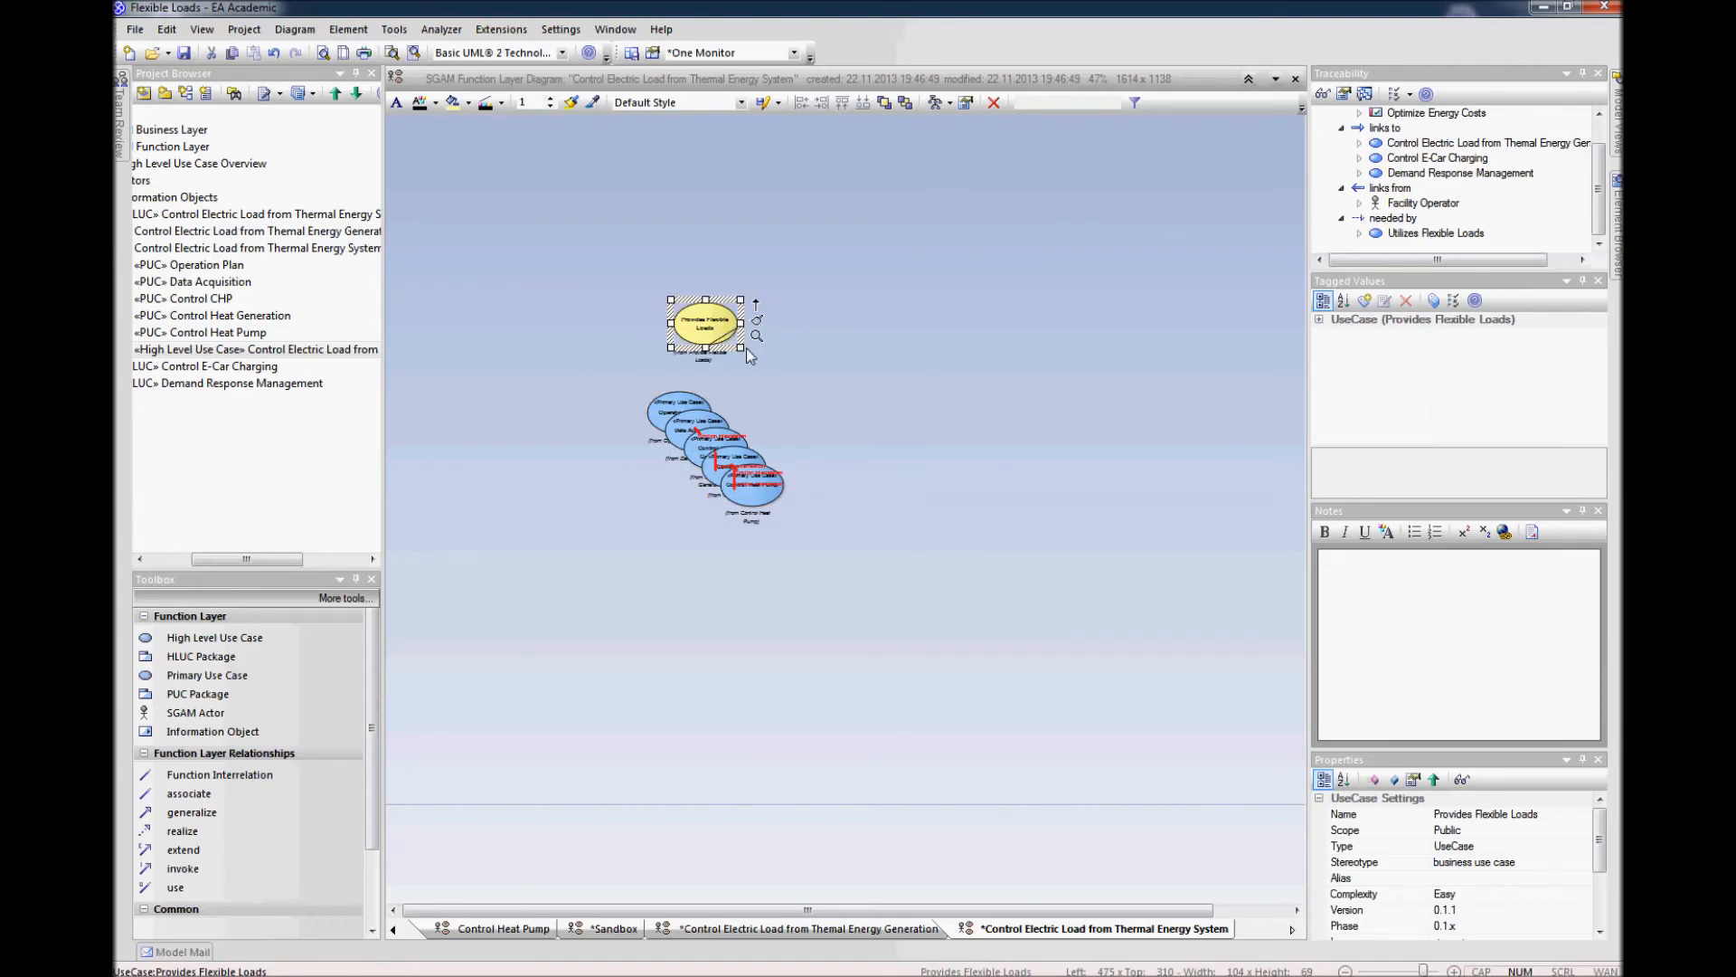
key("Delete")
Step: Spread the stacked primary use cases apart so that Control Heat Pump, Control CHP, Control Heat Generation and Data Acquisition stand separately
left_click(760, 495)
left_click_drag(790, 500, 896, 365)
left_click_drag(718, 482, 899, 475)
left_click_drag(704, 454, 820, 562)
left_click_drag(687, 441, 687, 539)
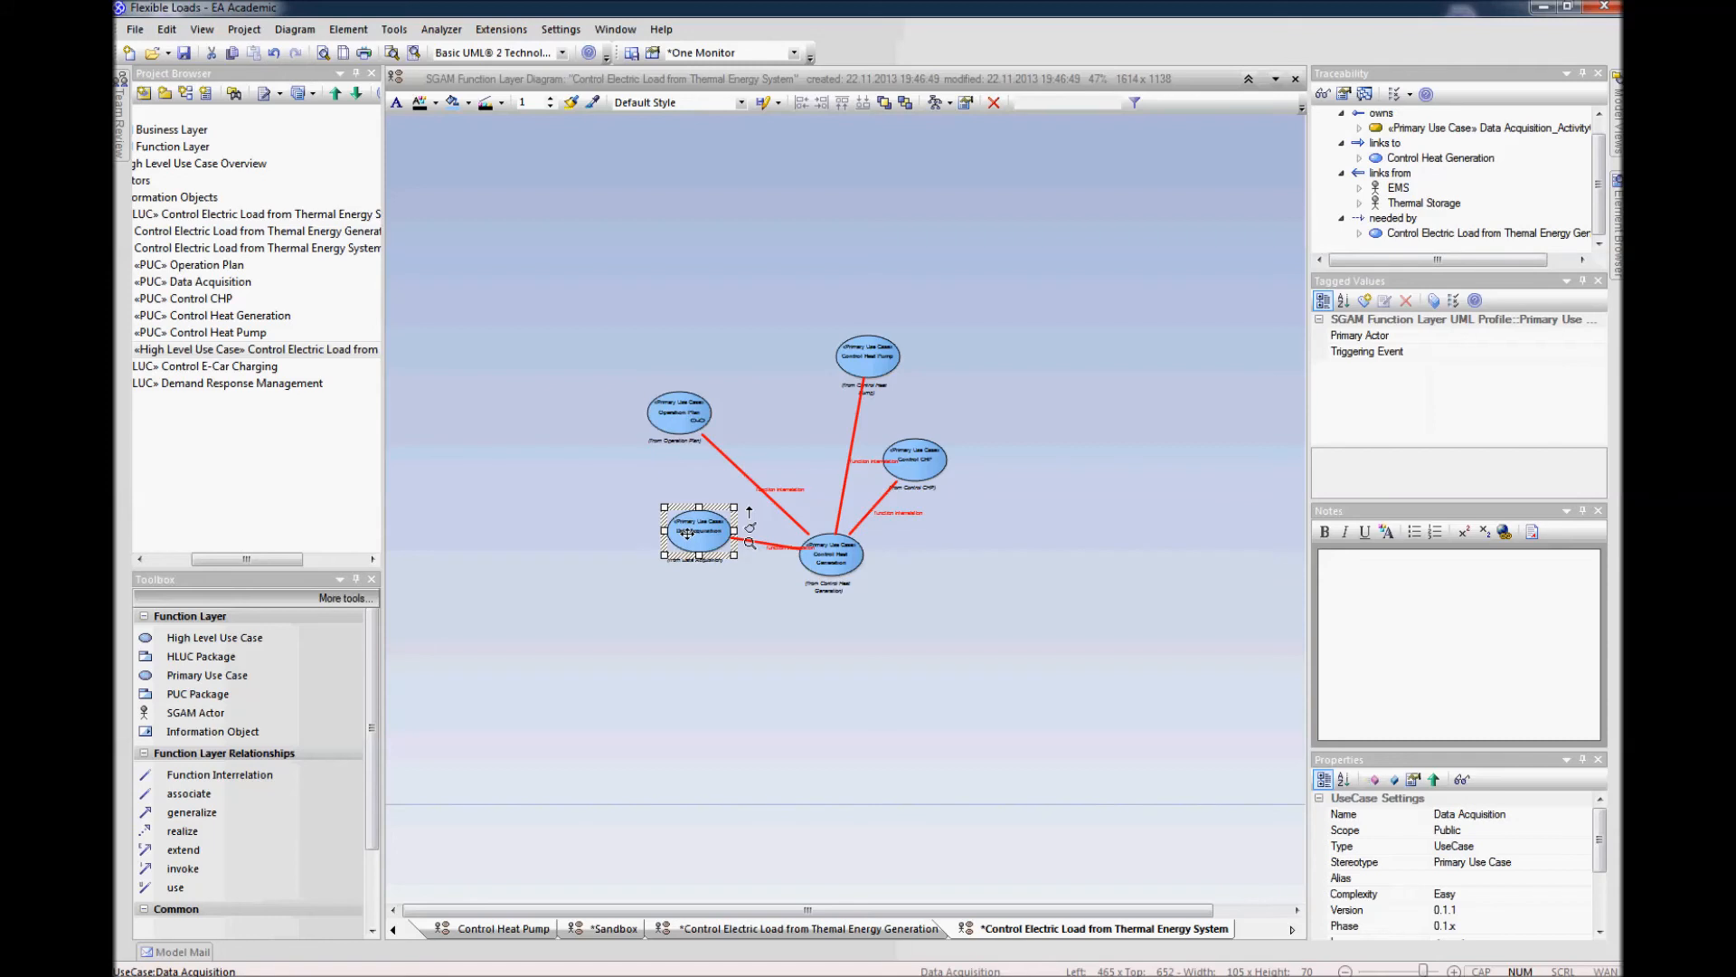
Step: Hide the function interrelation connector between Control Heat Generation and Control CHP
right_click(866, 526)
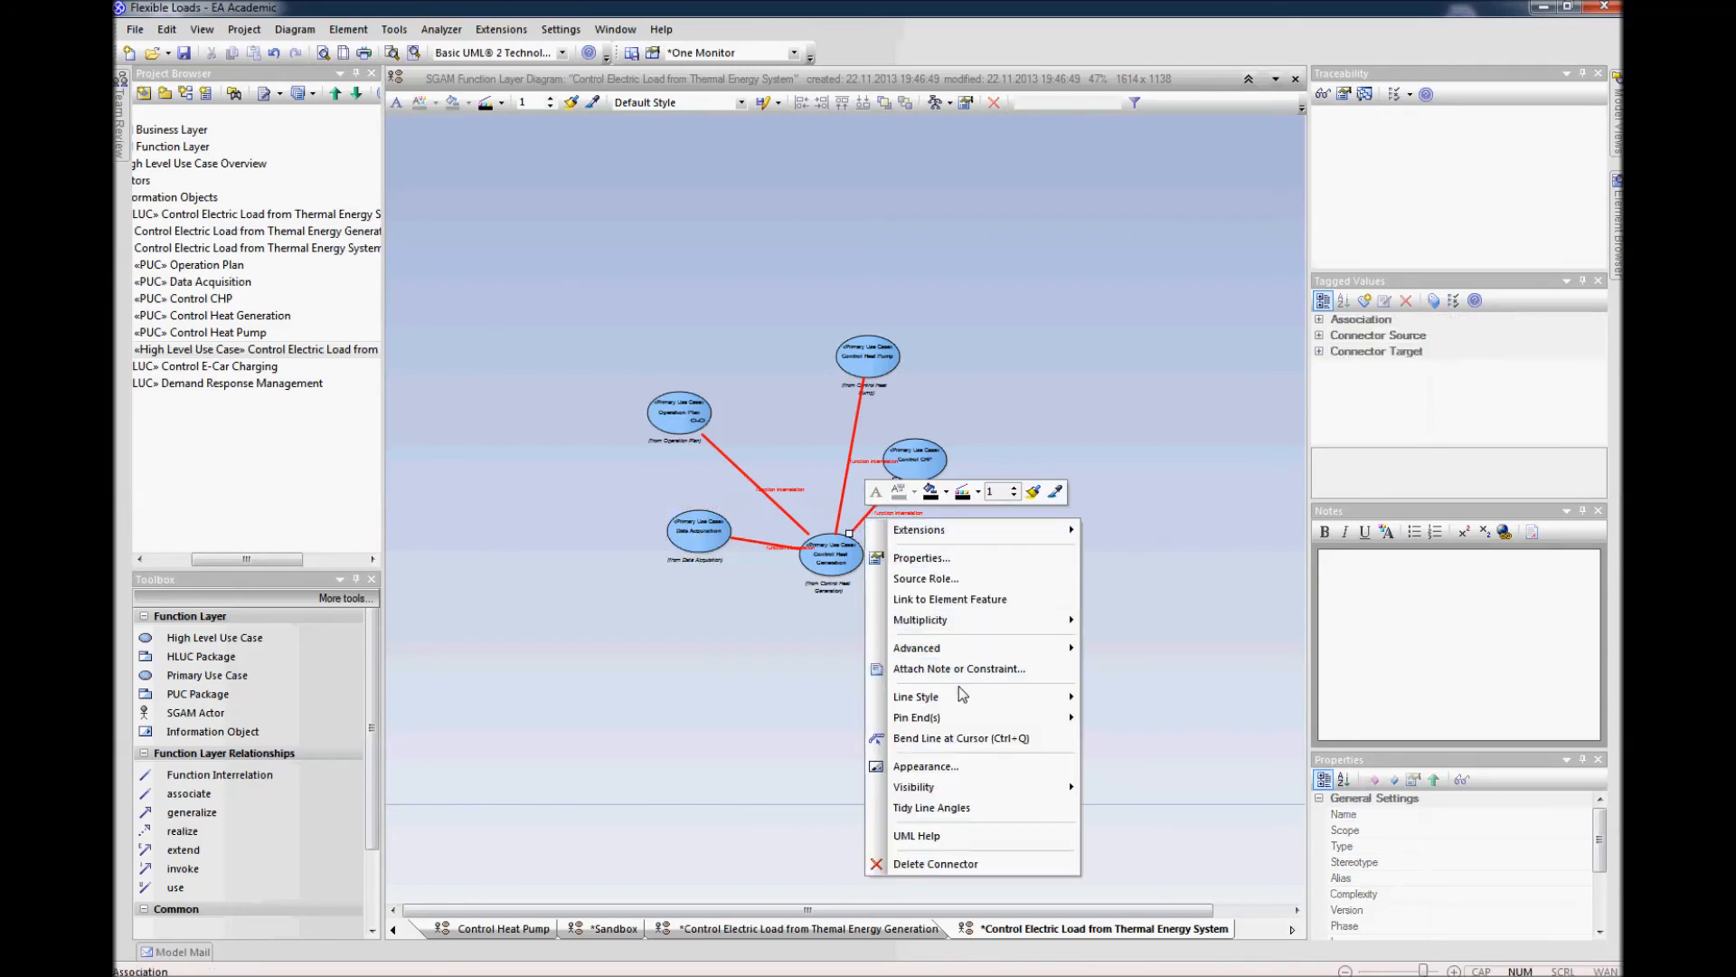
mouse_move(963, 785)
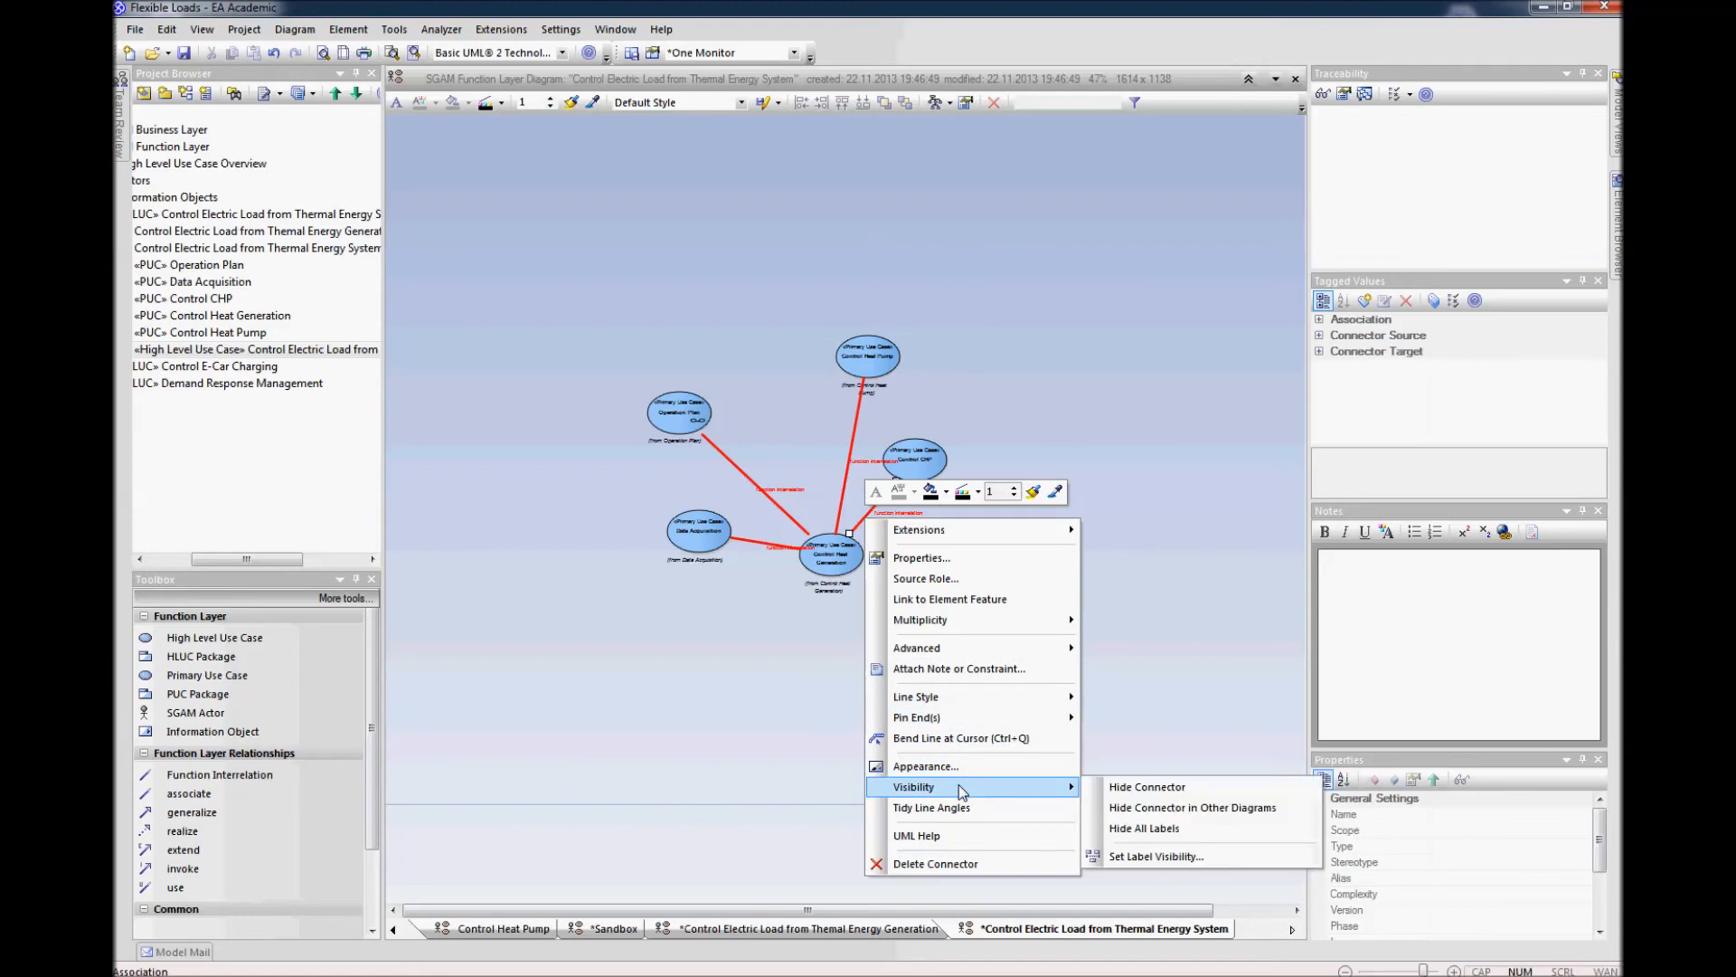
left_click(1138, 785)
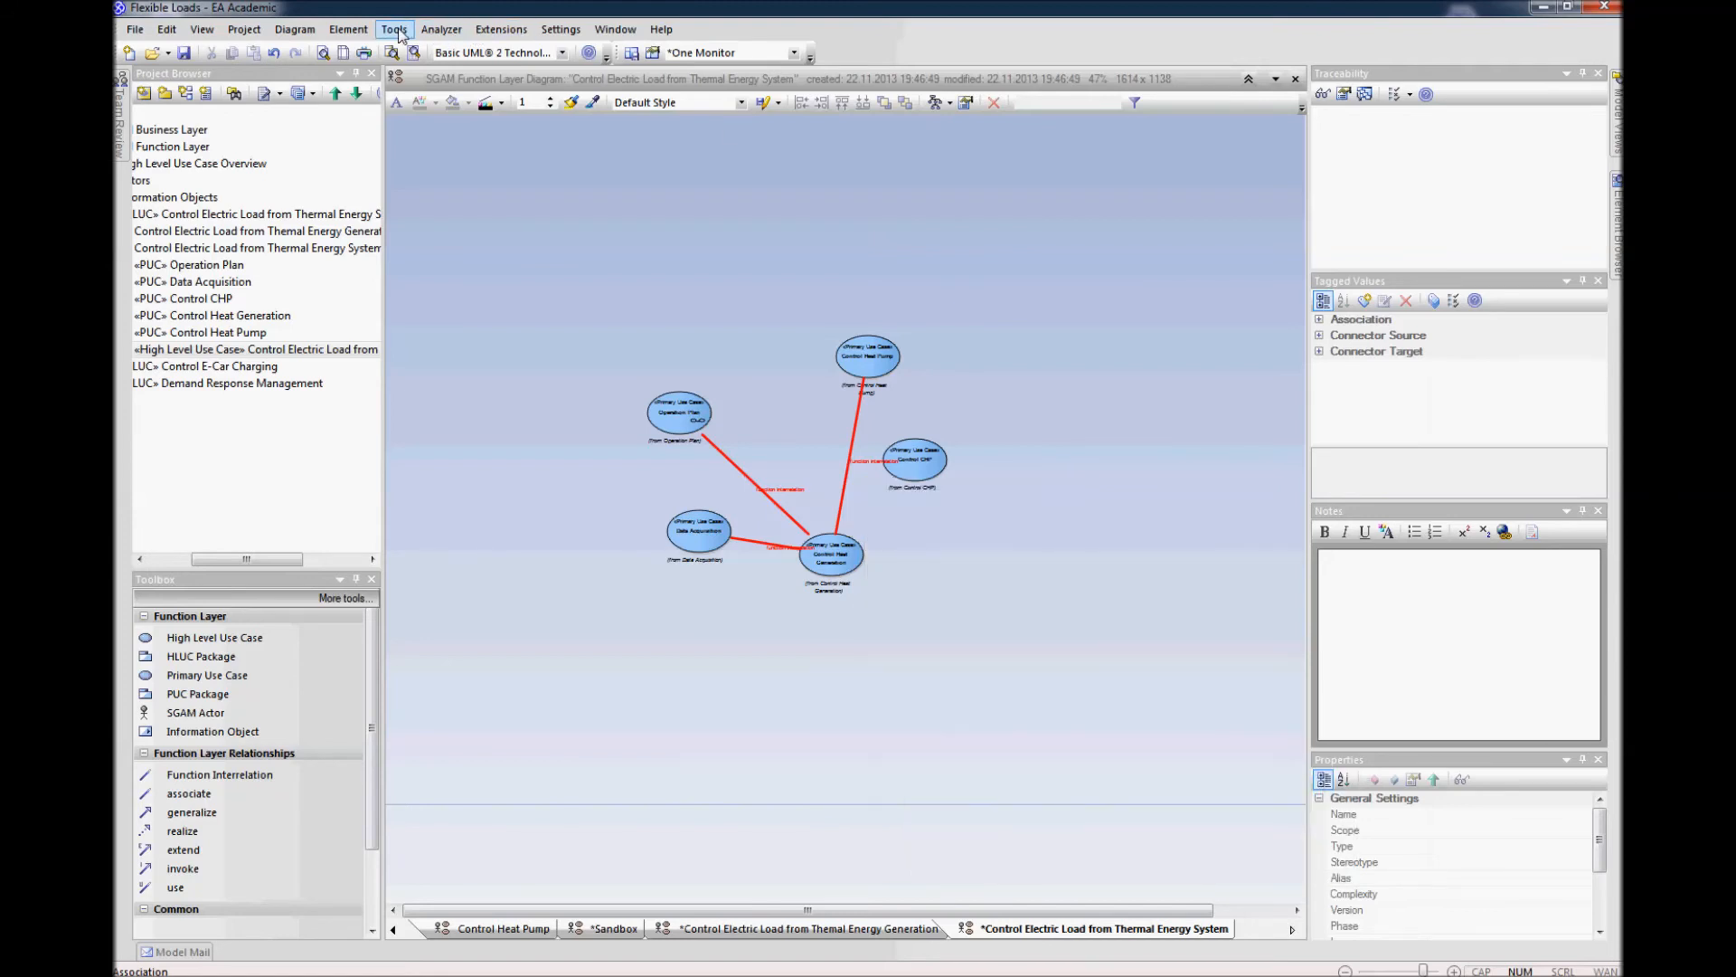
Step: Hide Control Heat Generation's associations with Control Heat Pump, Data Acquisition and Operation Plan, and shift Control Heat Pump slightly to the left
left_click(301, 33)
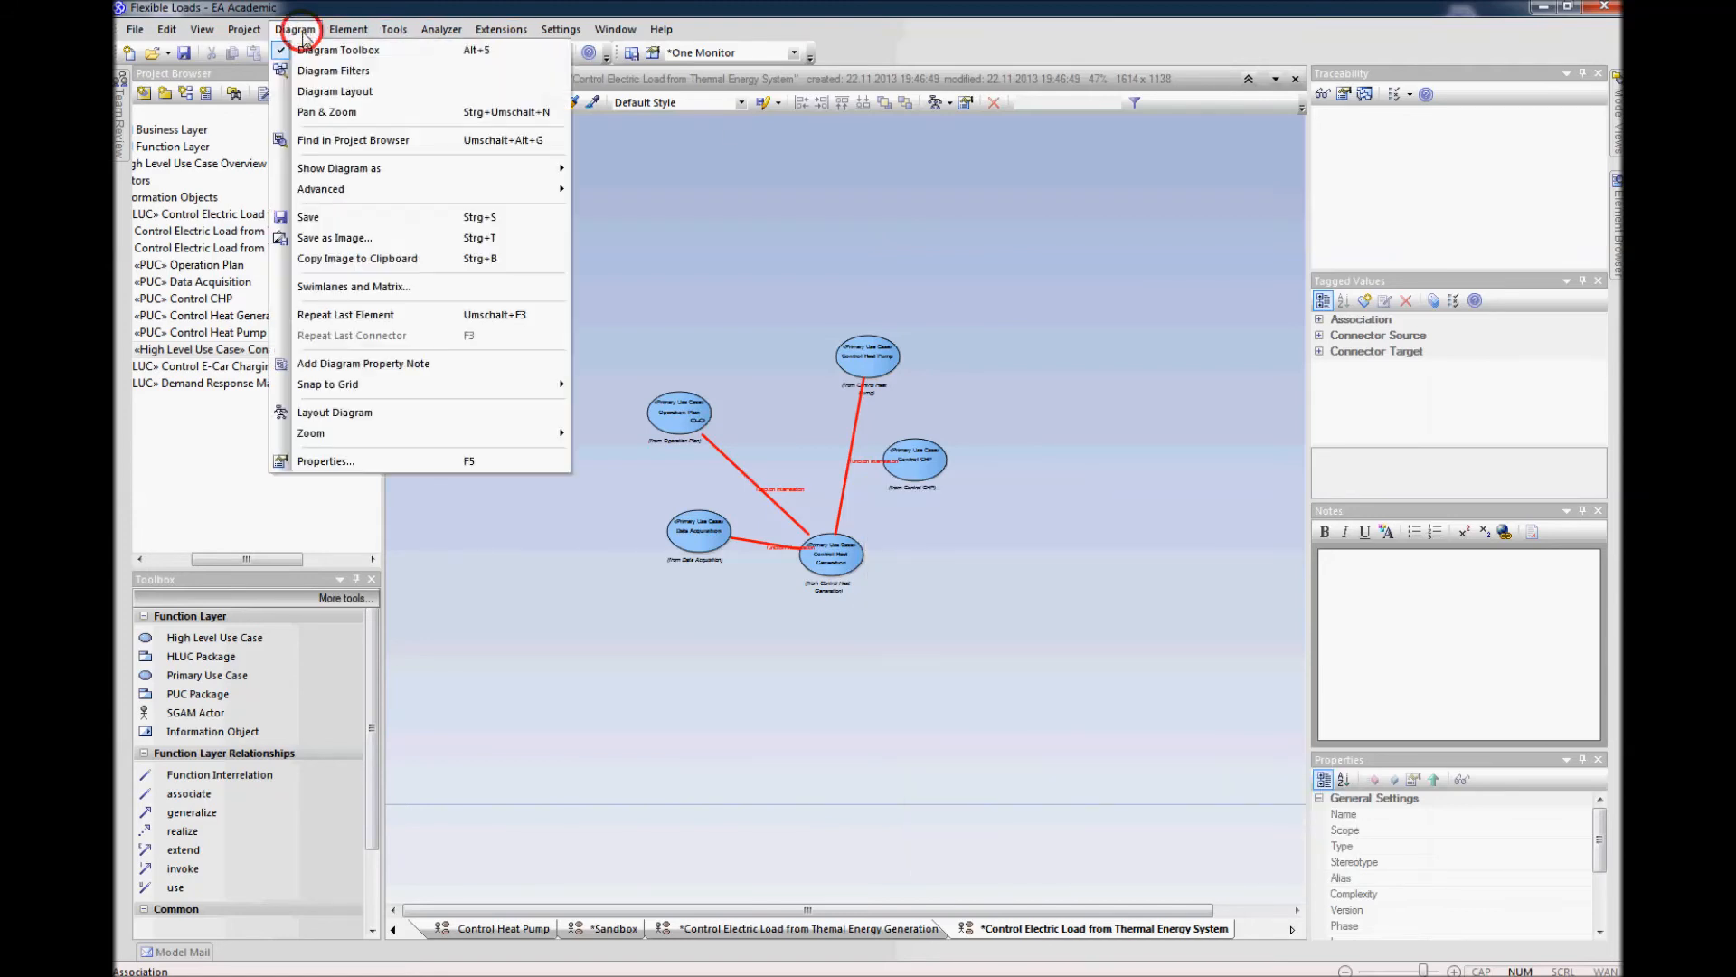
mouse_move(355, 199)
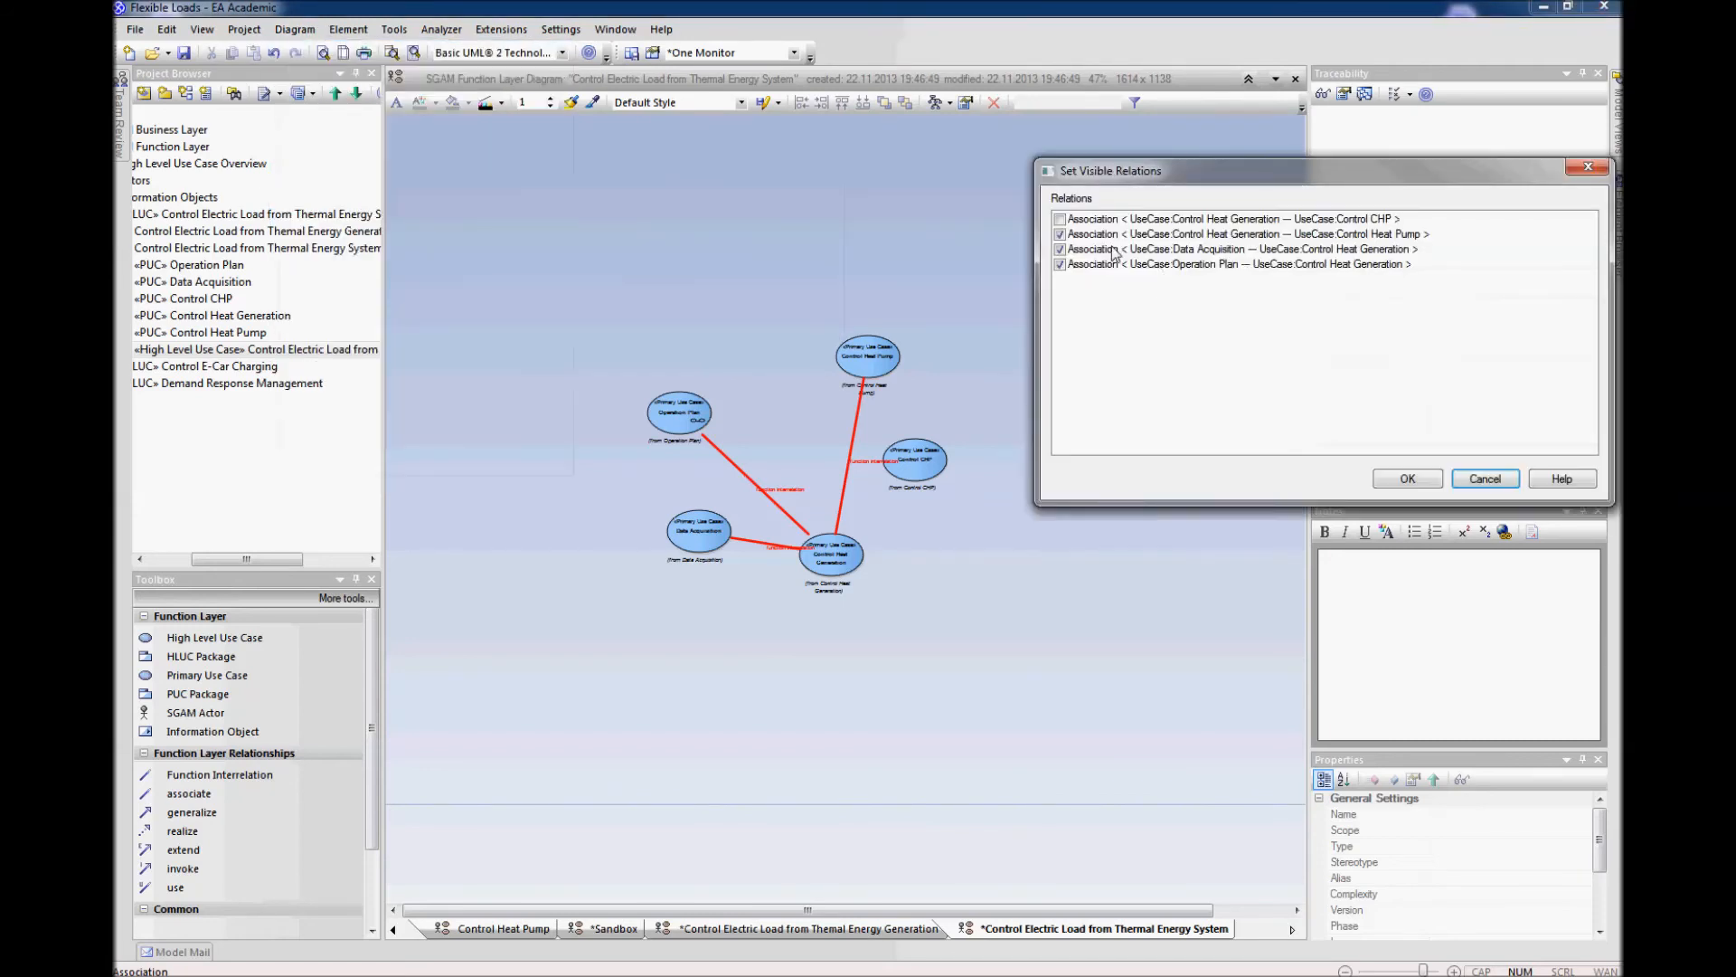
left_click(1060, 235)
left_click(1060, 249)
left_click(1060, 264)
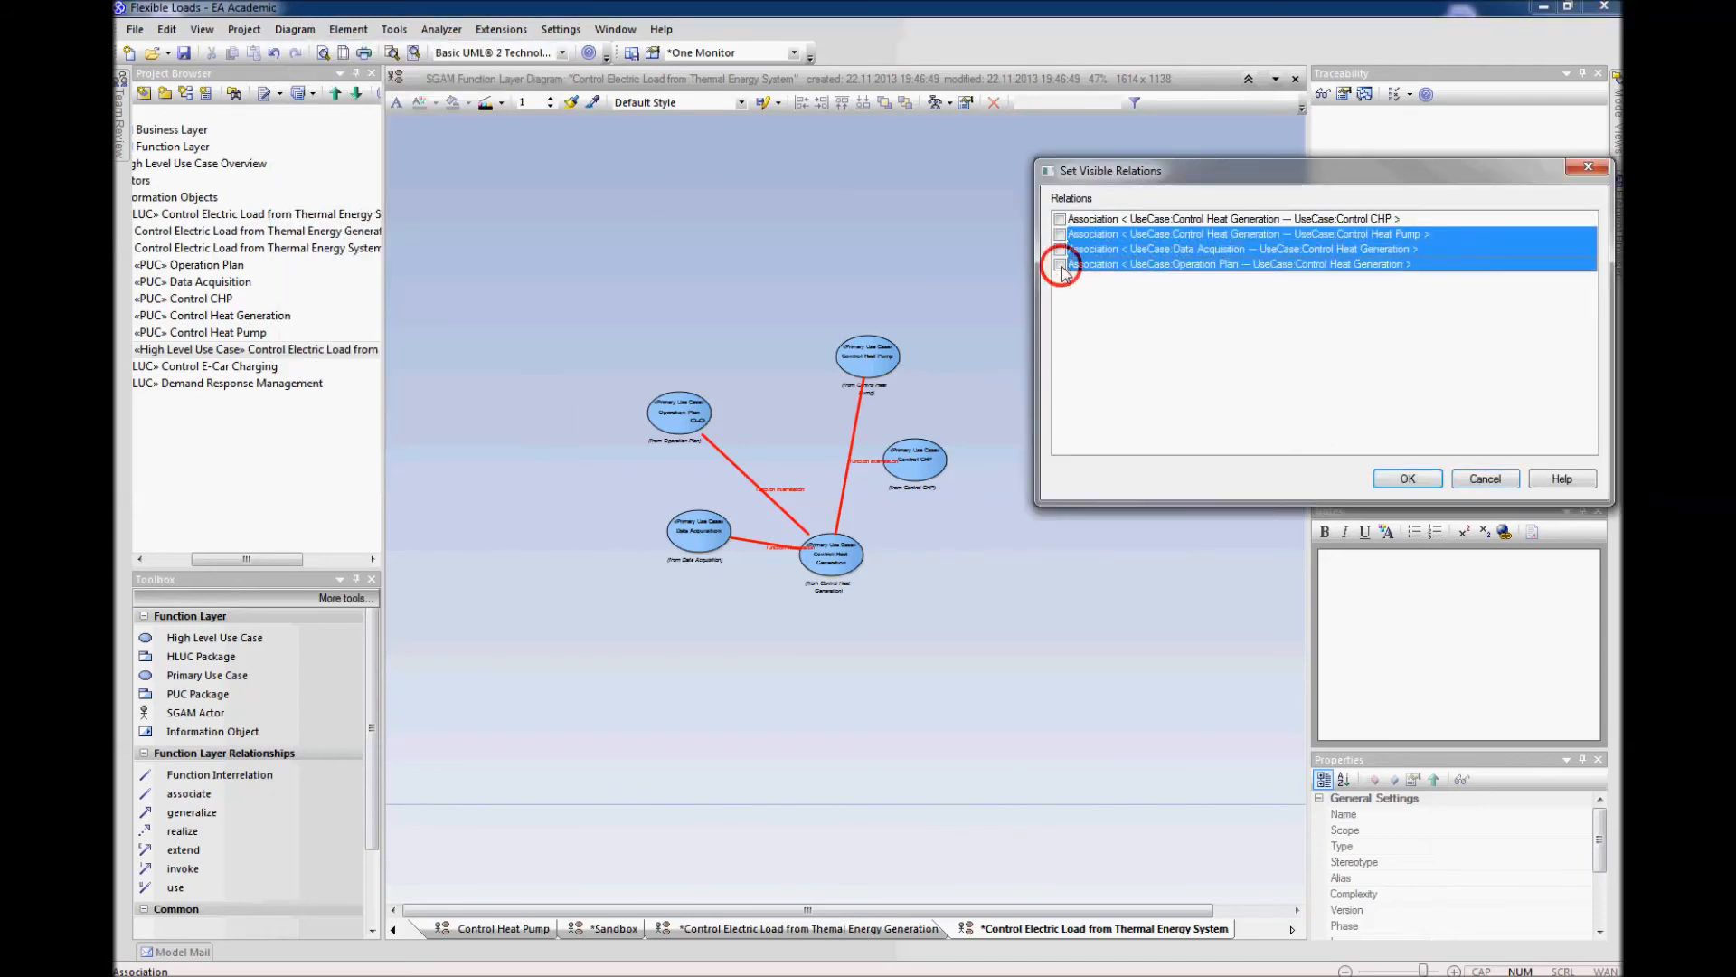
left_click(1408, 480)
left_click_drag(868, 357, 807, 357)
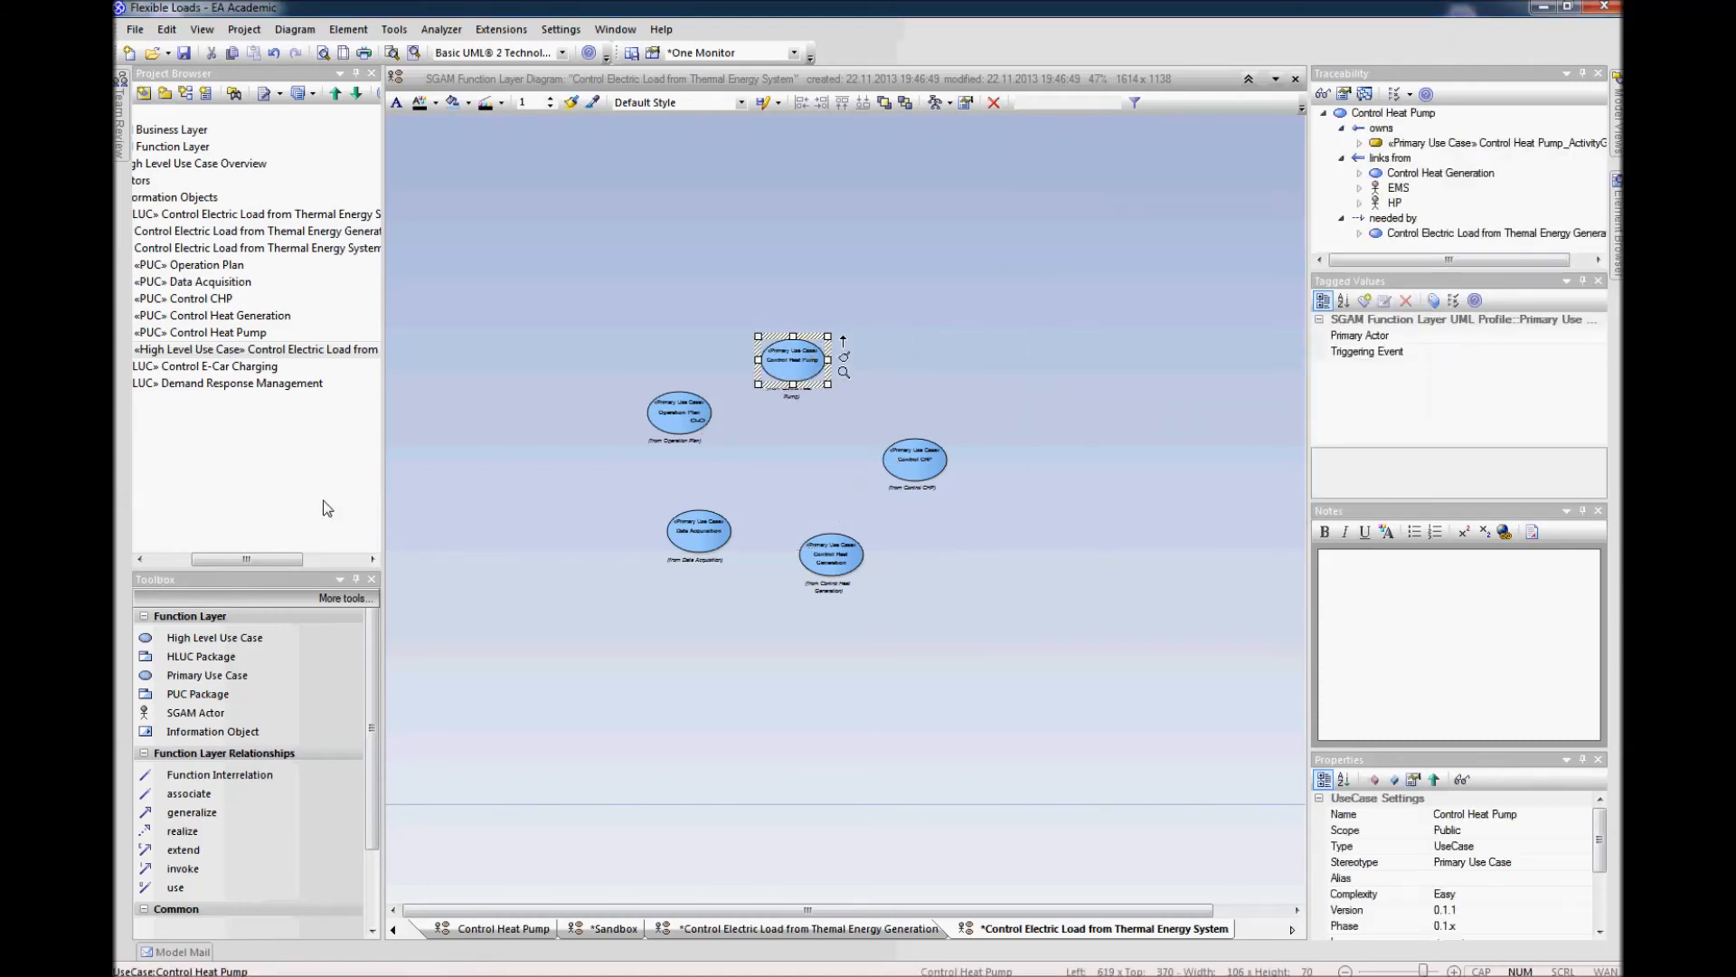
Step: Add all five SGAM actors, CHP, DMS, EMS, HP and Thermal Storage, as links at the diagram's upper left
left_click_drag(284, 559, 250, 559)
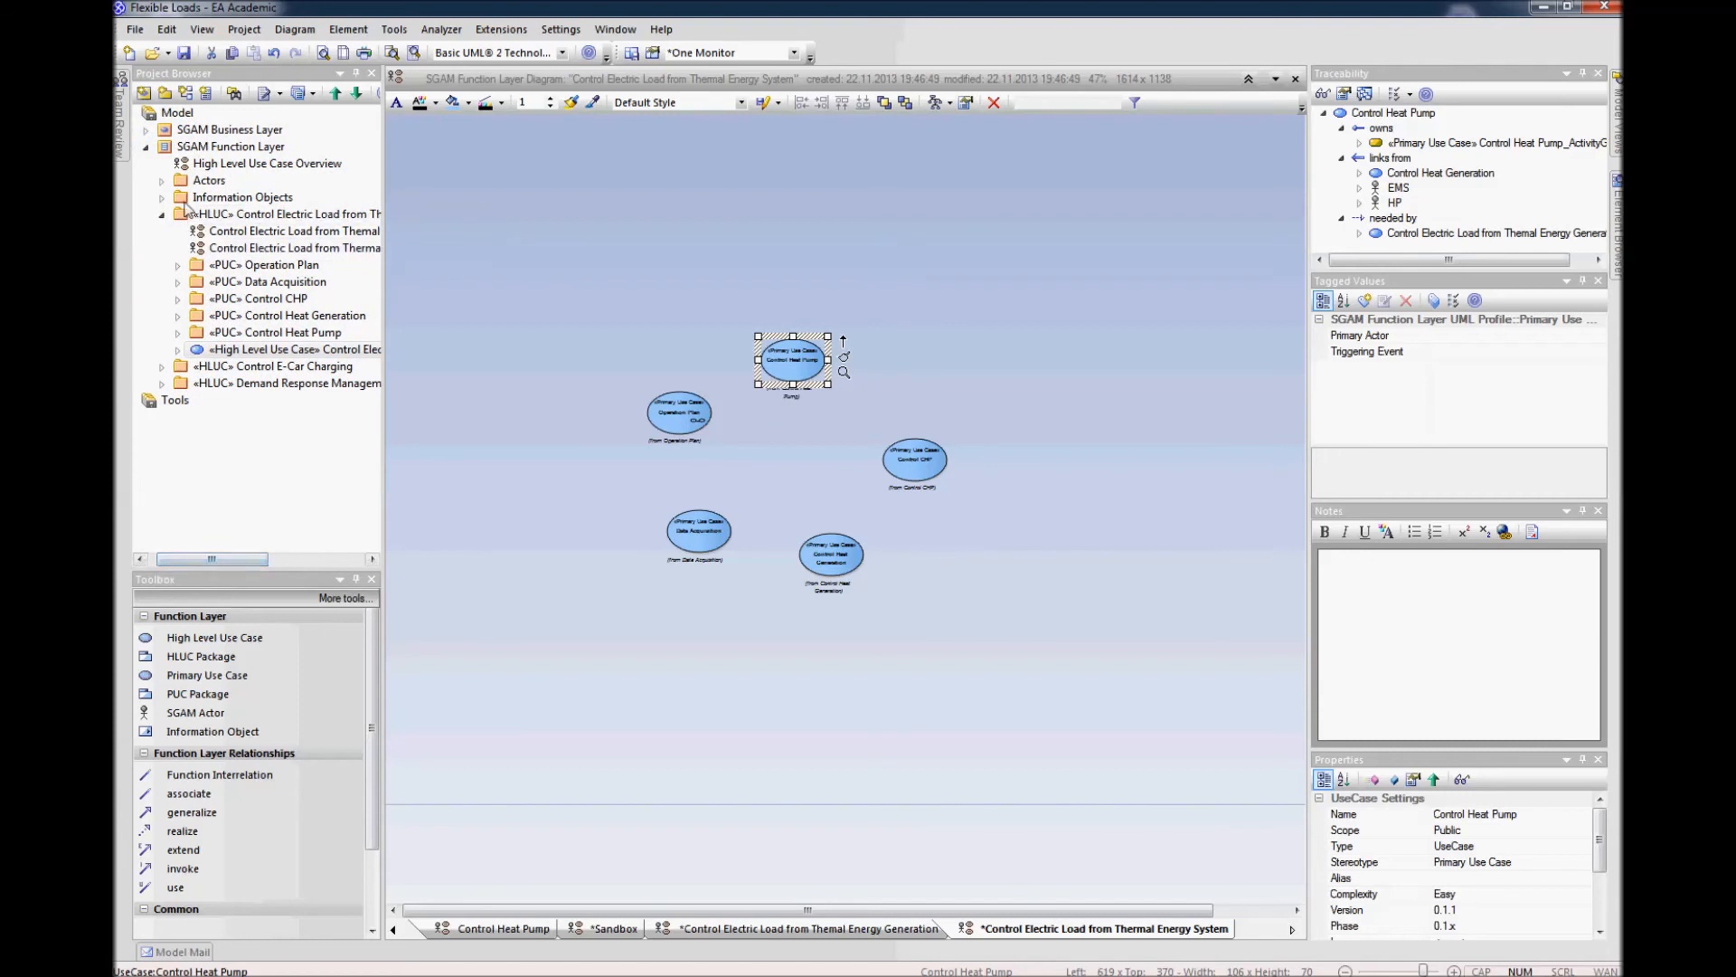
left_click(162, 180)
left_click(230, 197)
left_click(249, 264, "shift")
left_click_drag(250, 201, 514, 191)
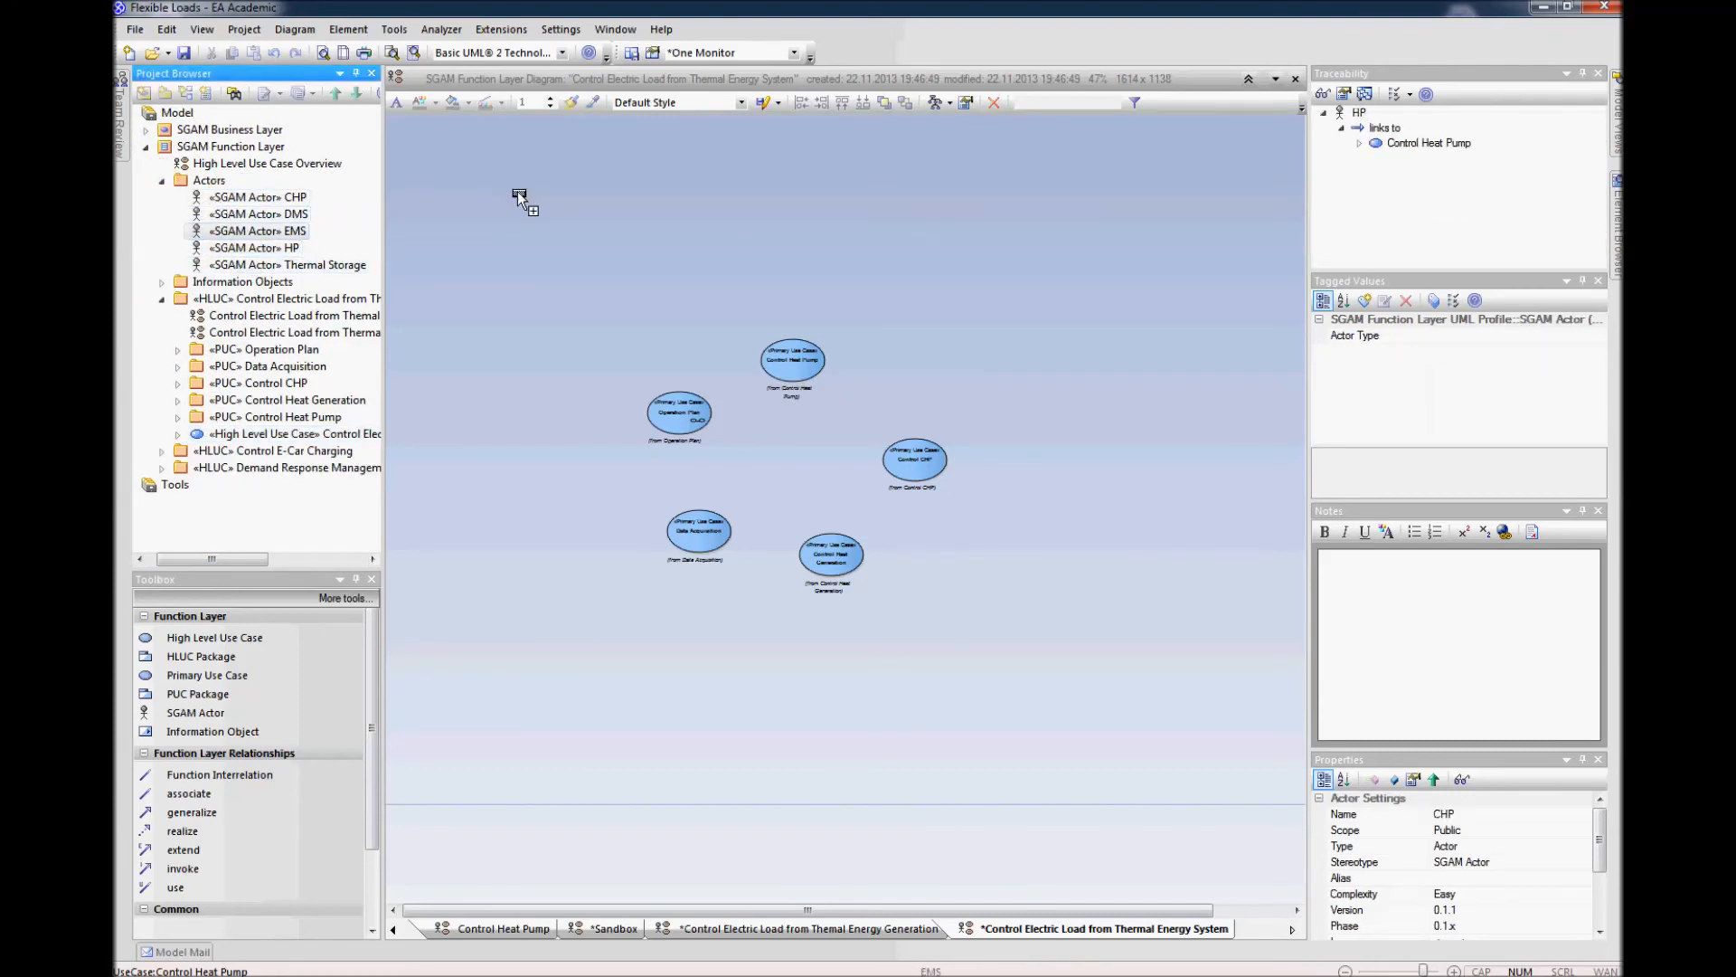
left_click(609, 184)
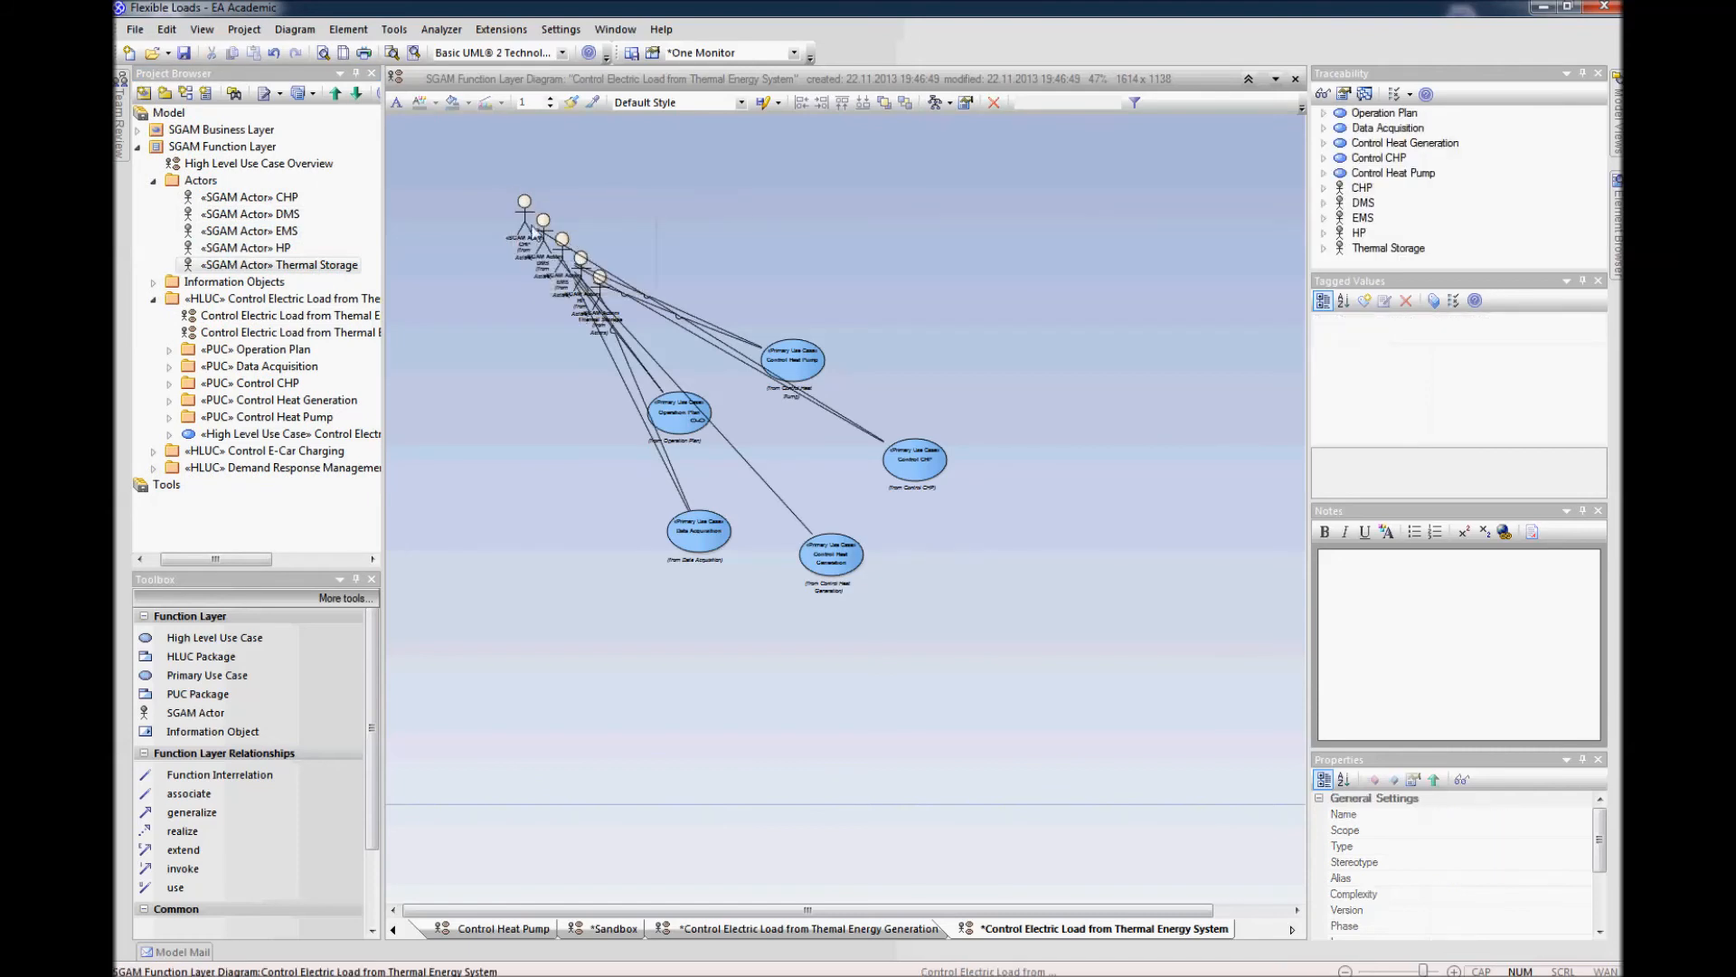
Step: Move the CHP actor out of the actor stack to the right of the Control CHP use case
left_click_drag(525, 201, 868, 191)
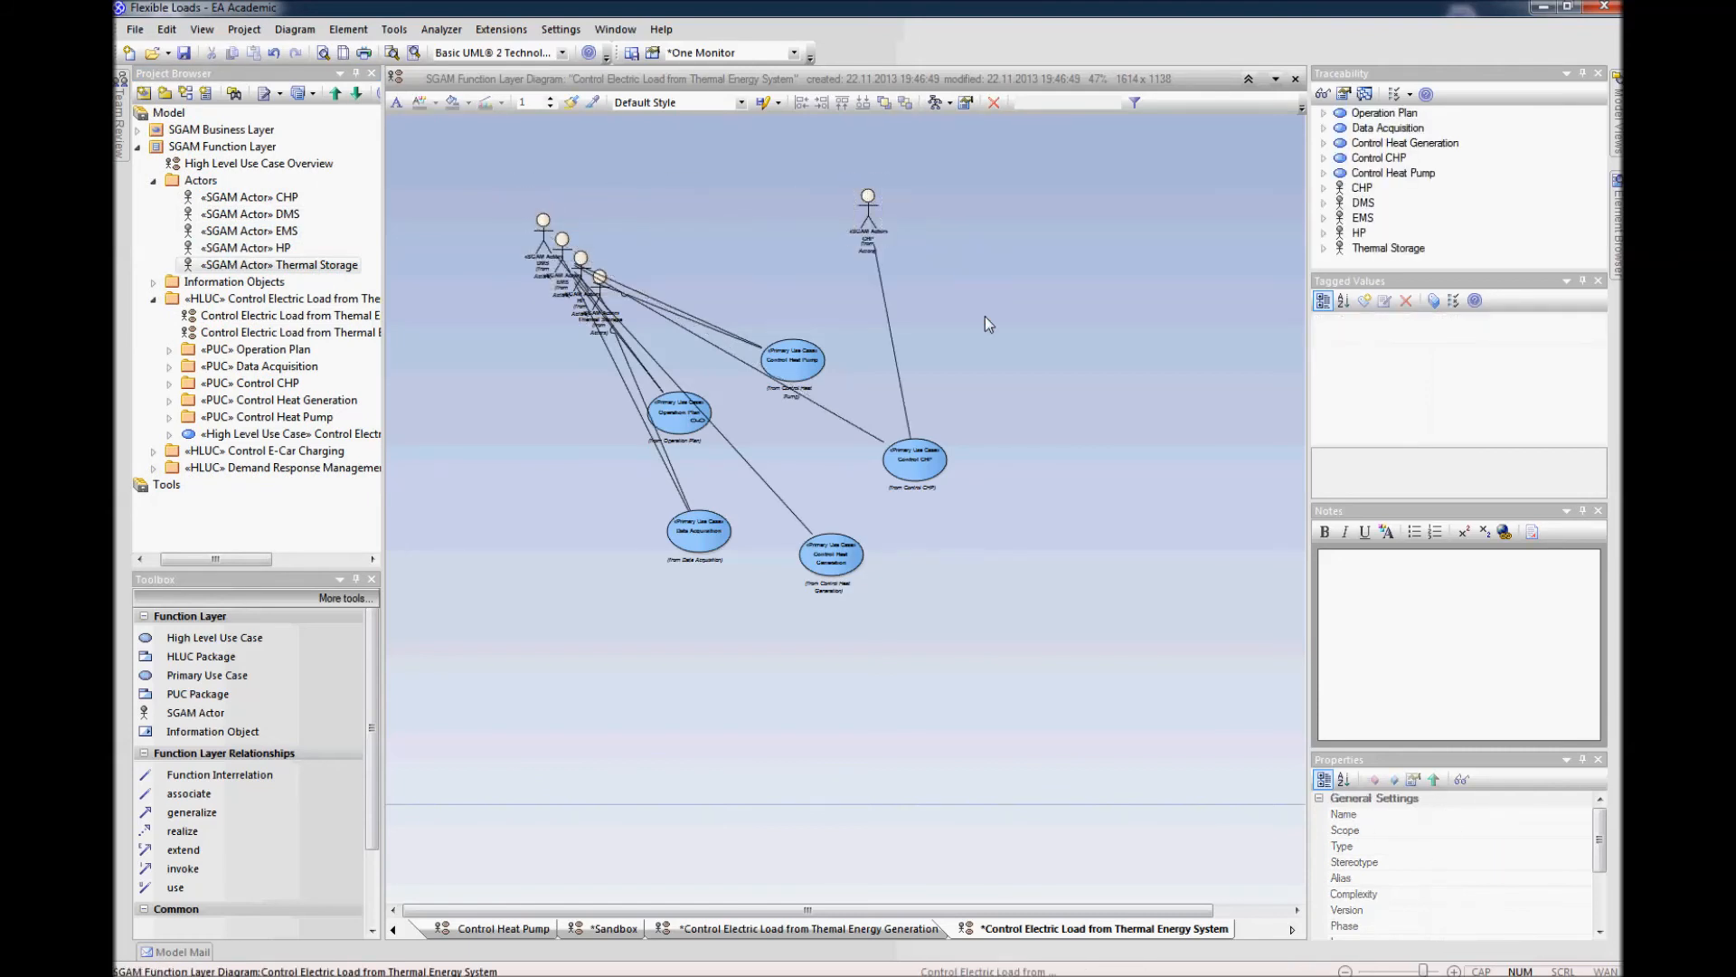
scroll(988, 322, "up", 1)
scroll(984, 316, "up", 1)
scroll(985, 316, "down", 1)
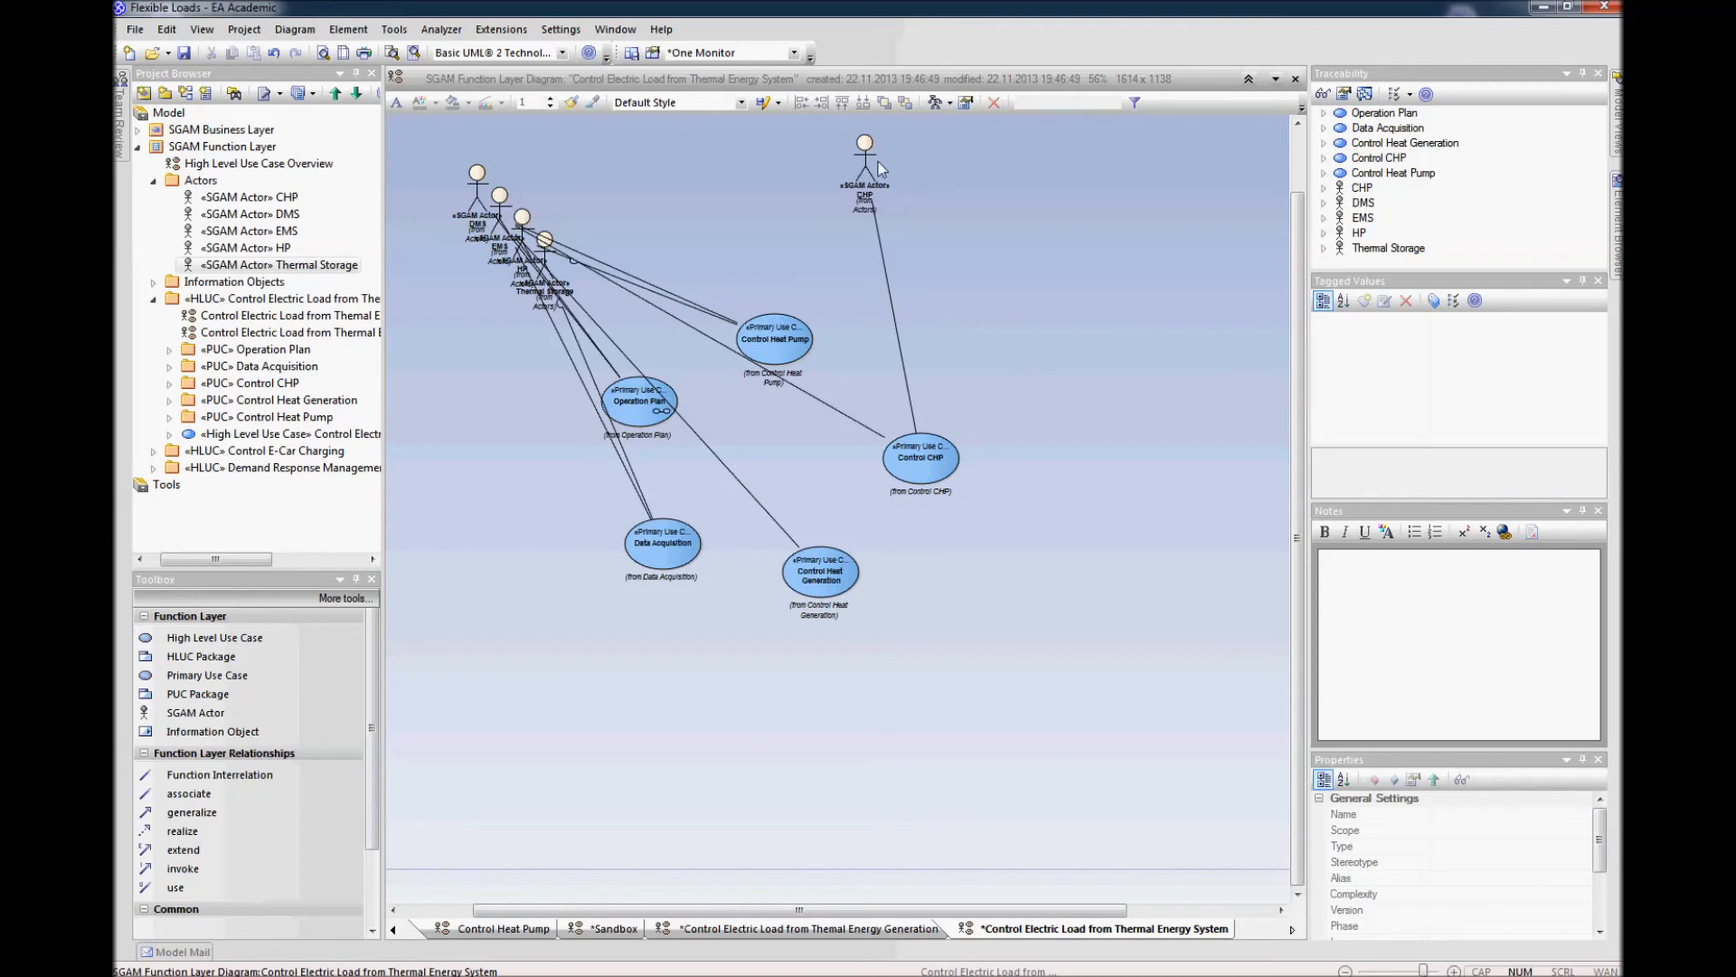
left_click_drag(883, 179, 1038, 430)
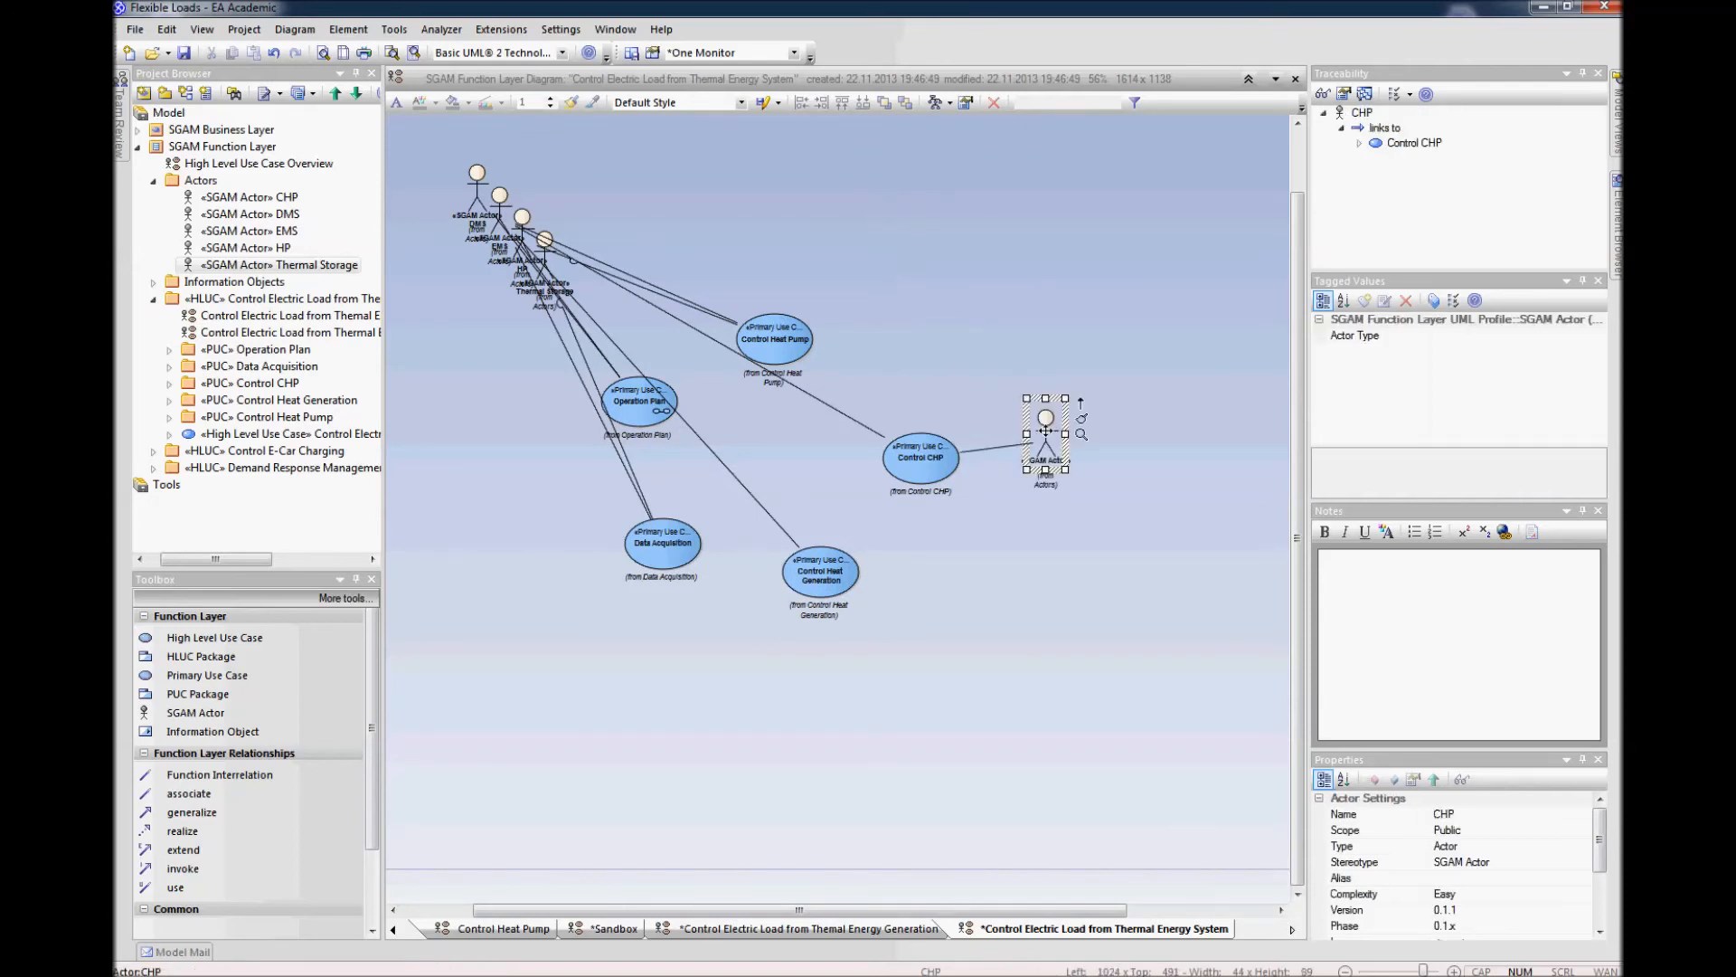
Step: Place the DMS actor to the left of the Operation Plan use case and shift that use case slightly right
left_click(471, 176)
left_click_drag(472, 176, 463, 373)
left_click_drag(647, 414, 716, 431)
Step: Place the EMS actor to the upper right of the Control Heat Pump use case and the HP actor below the CHP actor
left_click(493, 192)
left_click_drag(496, 188, 926, 264)
left_click(527, 223)
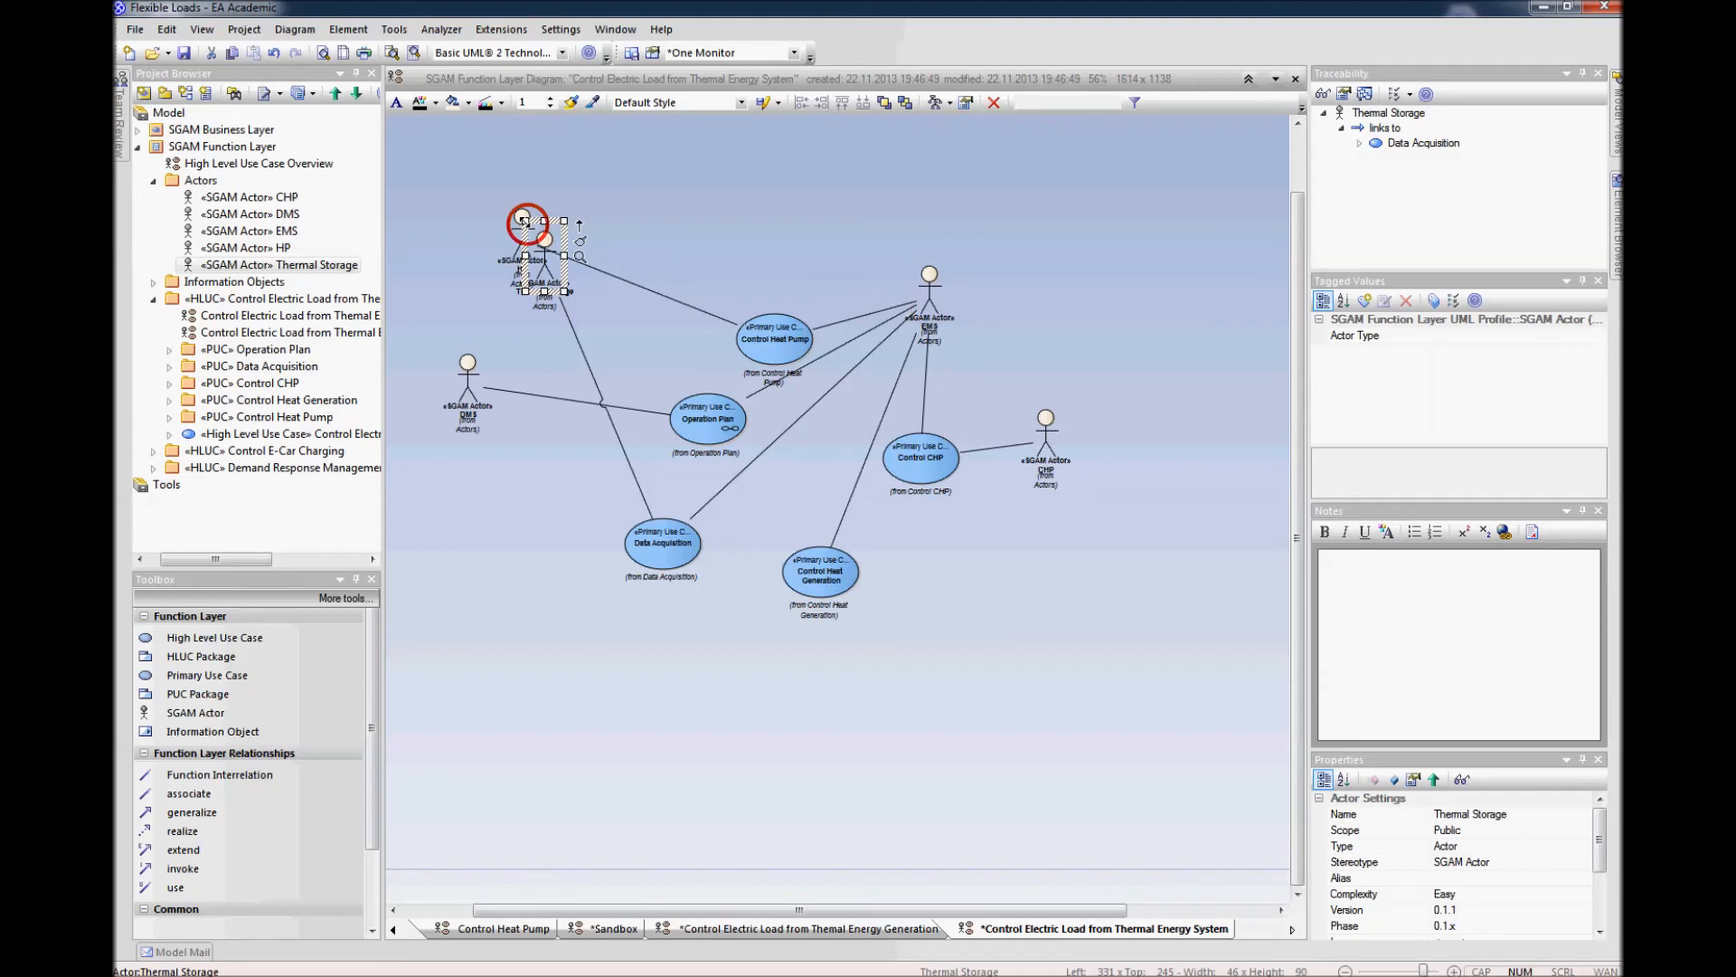
left_click_drag(542, 239, 571, 400)
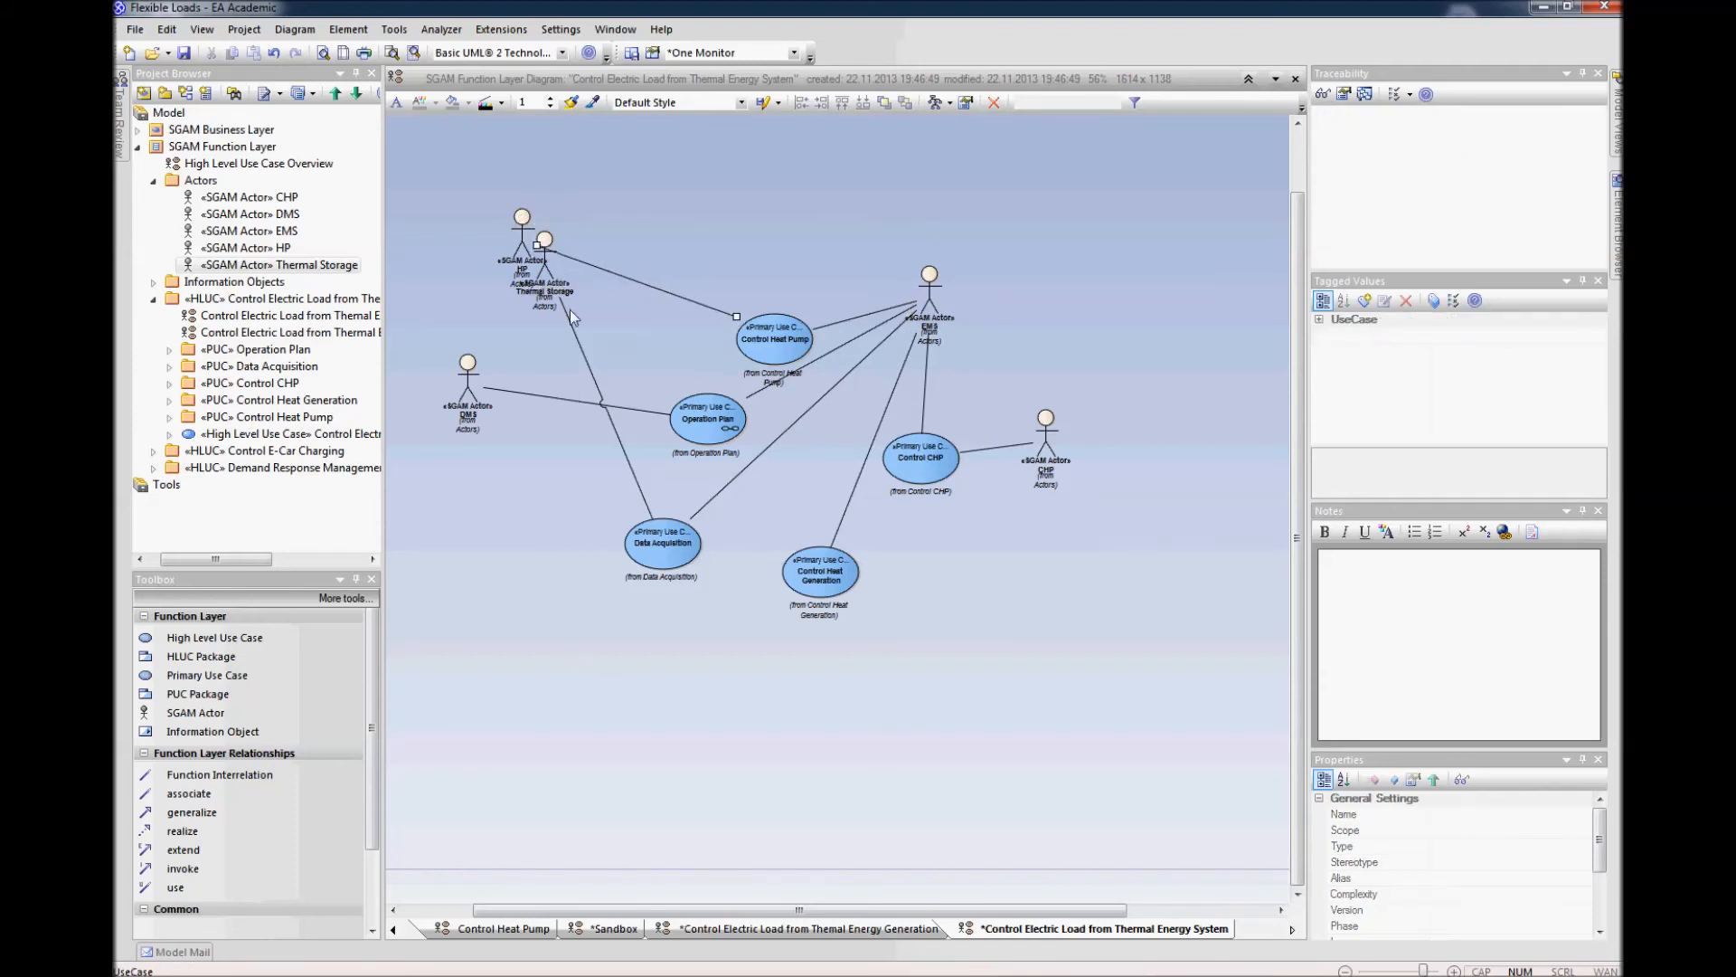
left_click_drag(523, 224, 526, 553)
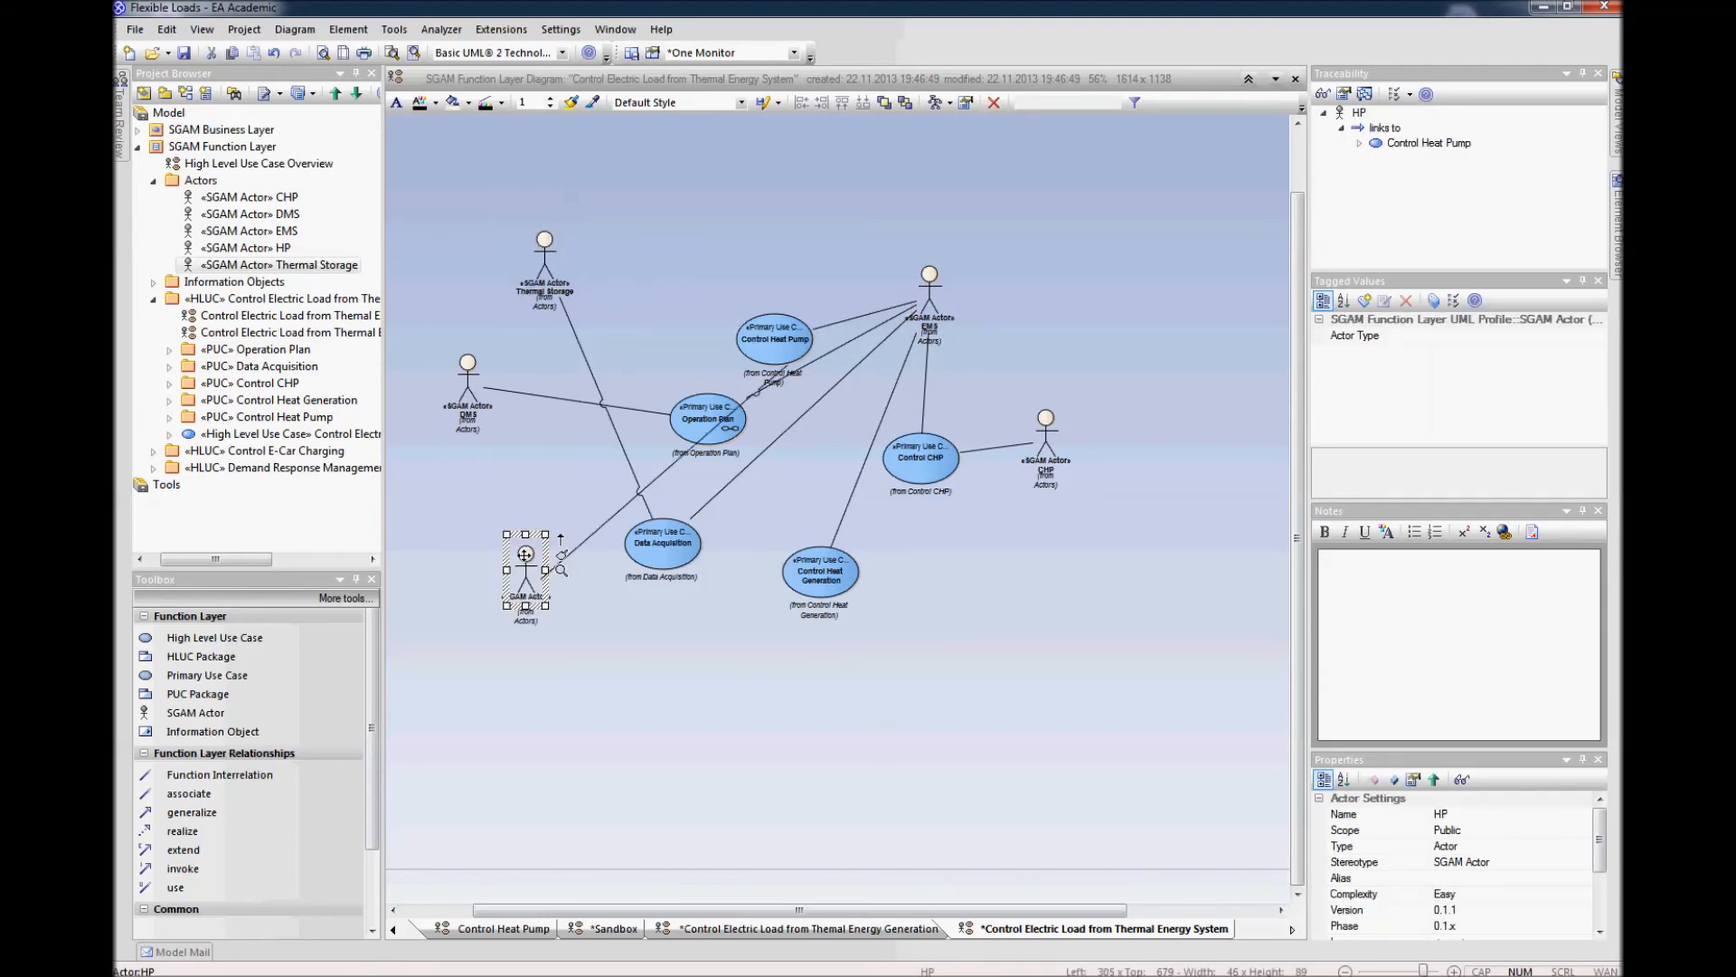
left_click(539, 674)
left_click_drag(531, 567, 981, 576)
Step: Spread out Control Heat Pump, Control Heat Generation, Operation Plan and Data Acquisition, and place the Thermal Storage actor below Data Acquisition
left_click_drag(795, 340, 900, 660)
left_click_drag(826, 585, 849, 387)
left_click_drag(717, 399, 747, 287)
left_click_drag(543, 253, 661, 663)
left_click_drag(679, 541, 705, 511)
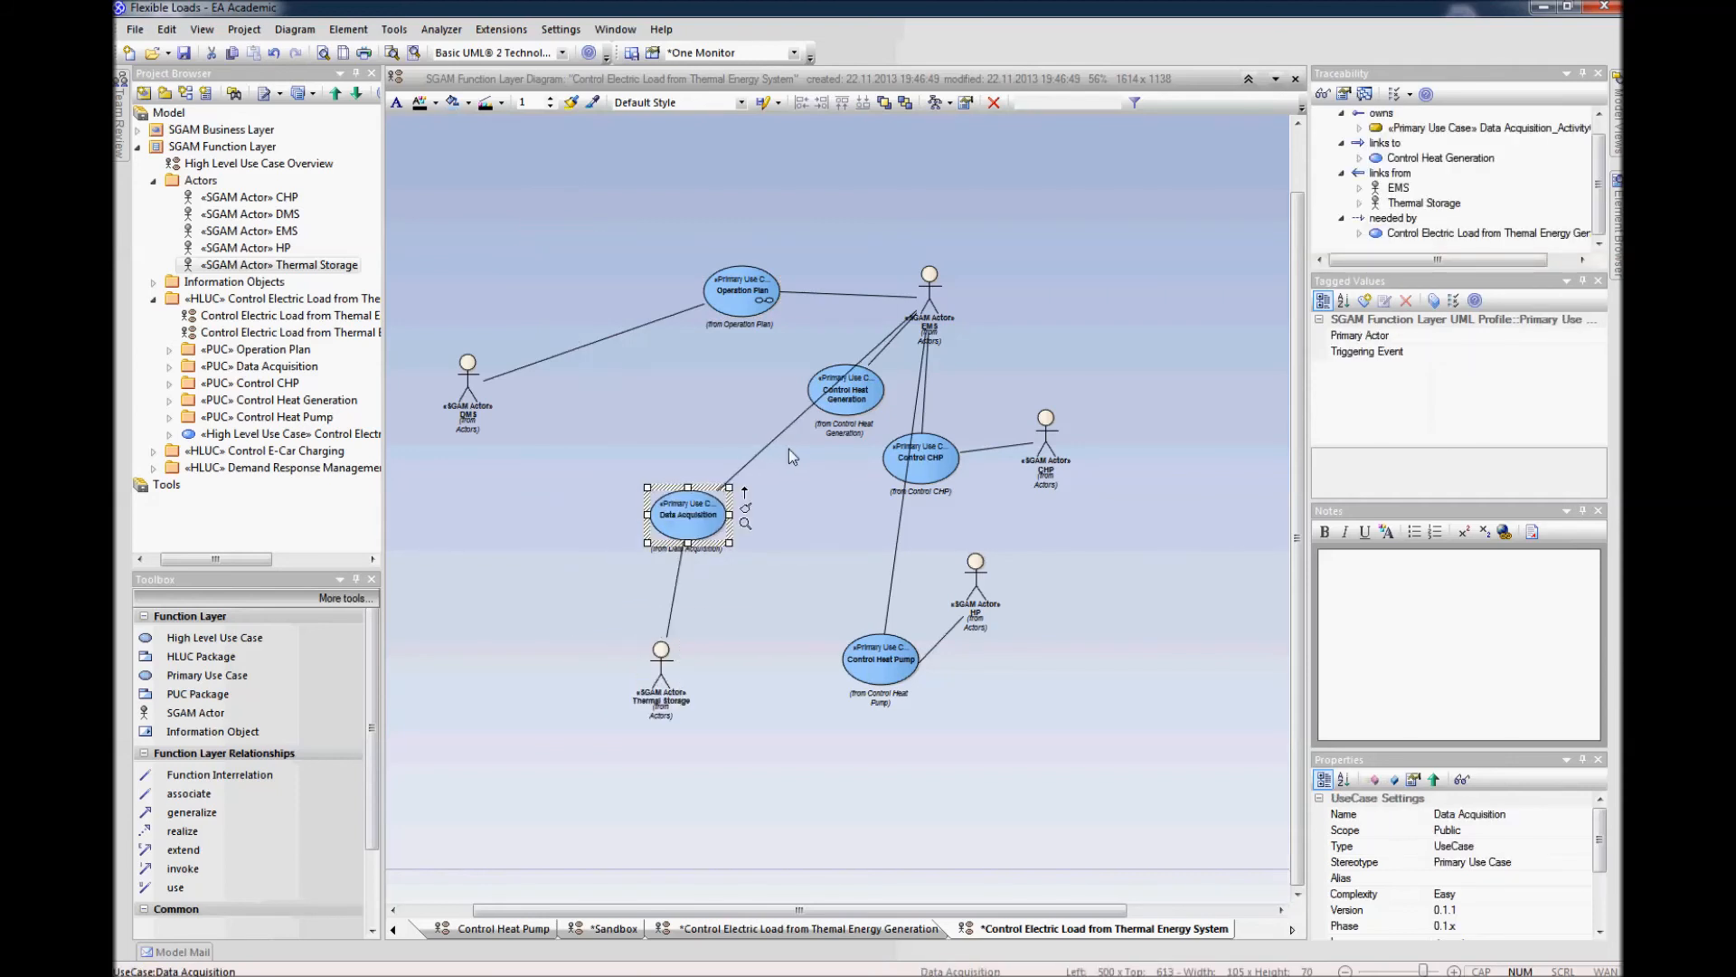
Step: Place Control Heat Generation under Operation Plan and bring Data Acquisition, Control CHP and Control Heat Pump closer together beneath it
left_click(927, 287)
left_click_drag(868, 406, 716, 393)
left_click(684, 513)
left_click_drag(685, 513, 648, 495)
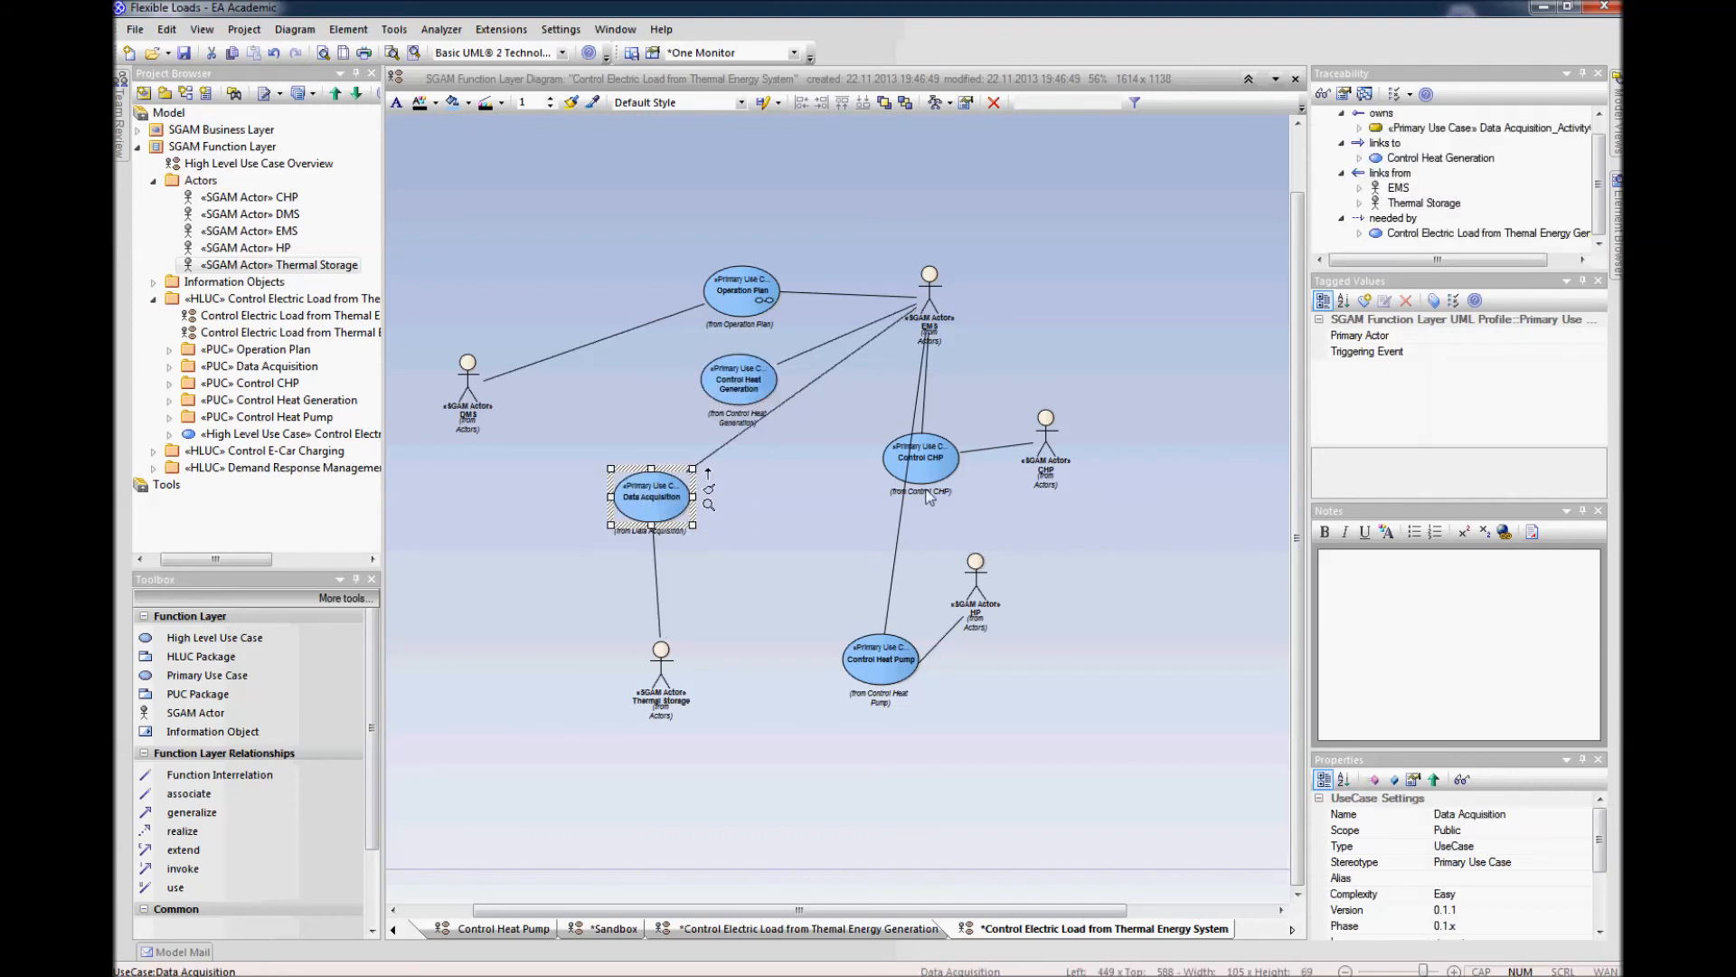
left_click_drag(934, 452, 841, 486)
left_click_drag(891, 664, 757, 569)
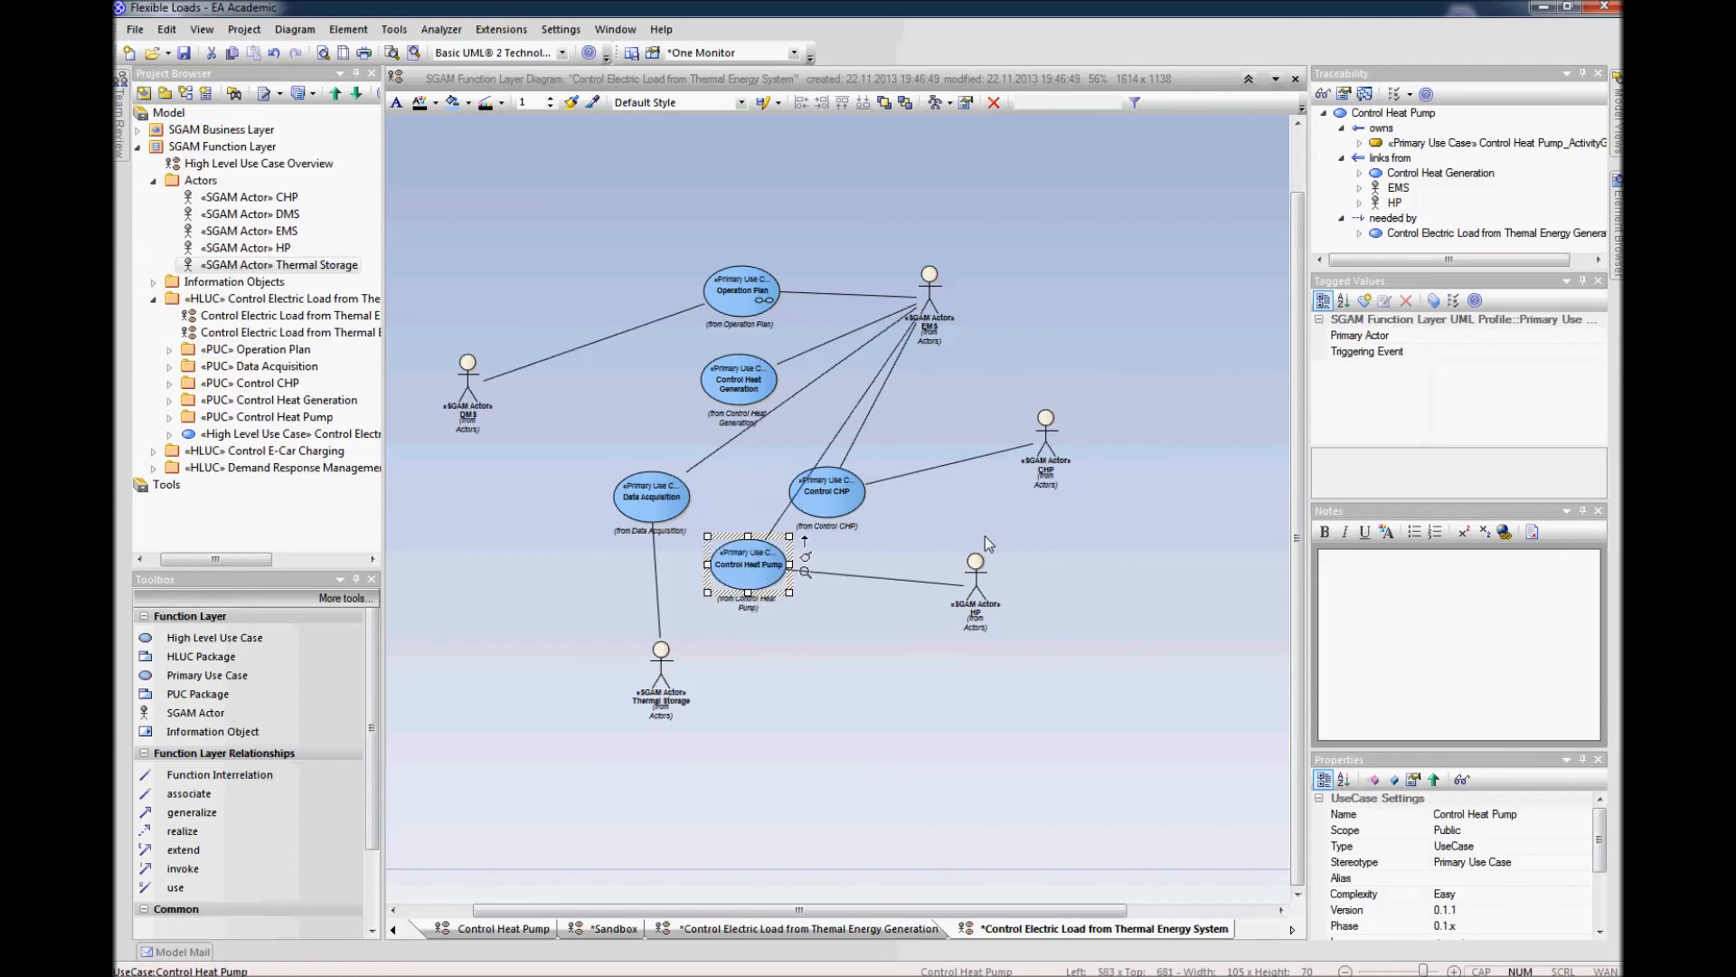
Step: Line up Data Acquisition, Control Heat Pump and Control CHP in one row, with the HP actor below Control Heat Pump
left_click_drag(976, 592, 774, 685)
left_click_drag(839, 503, 885, 526)
left_click_drag(757, 568, 772, 510)
left_click_drag(651, 497, 651, 507)
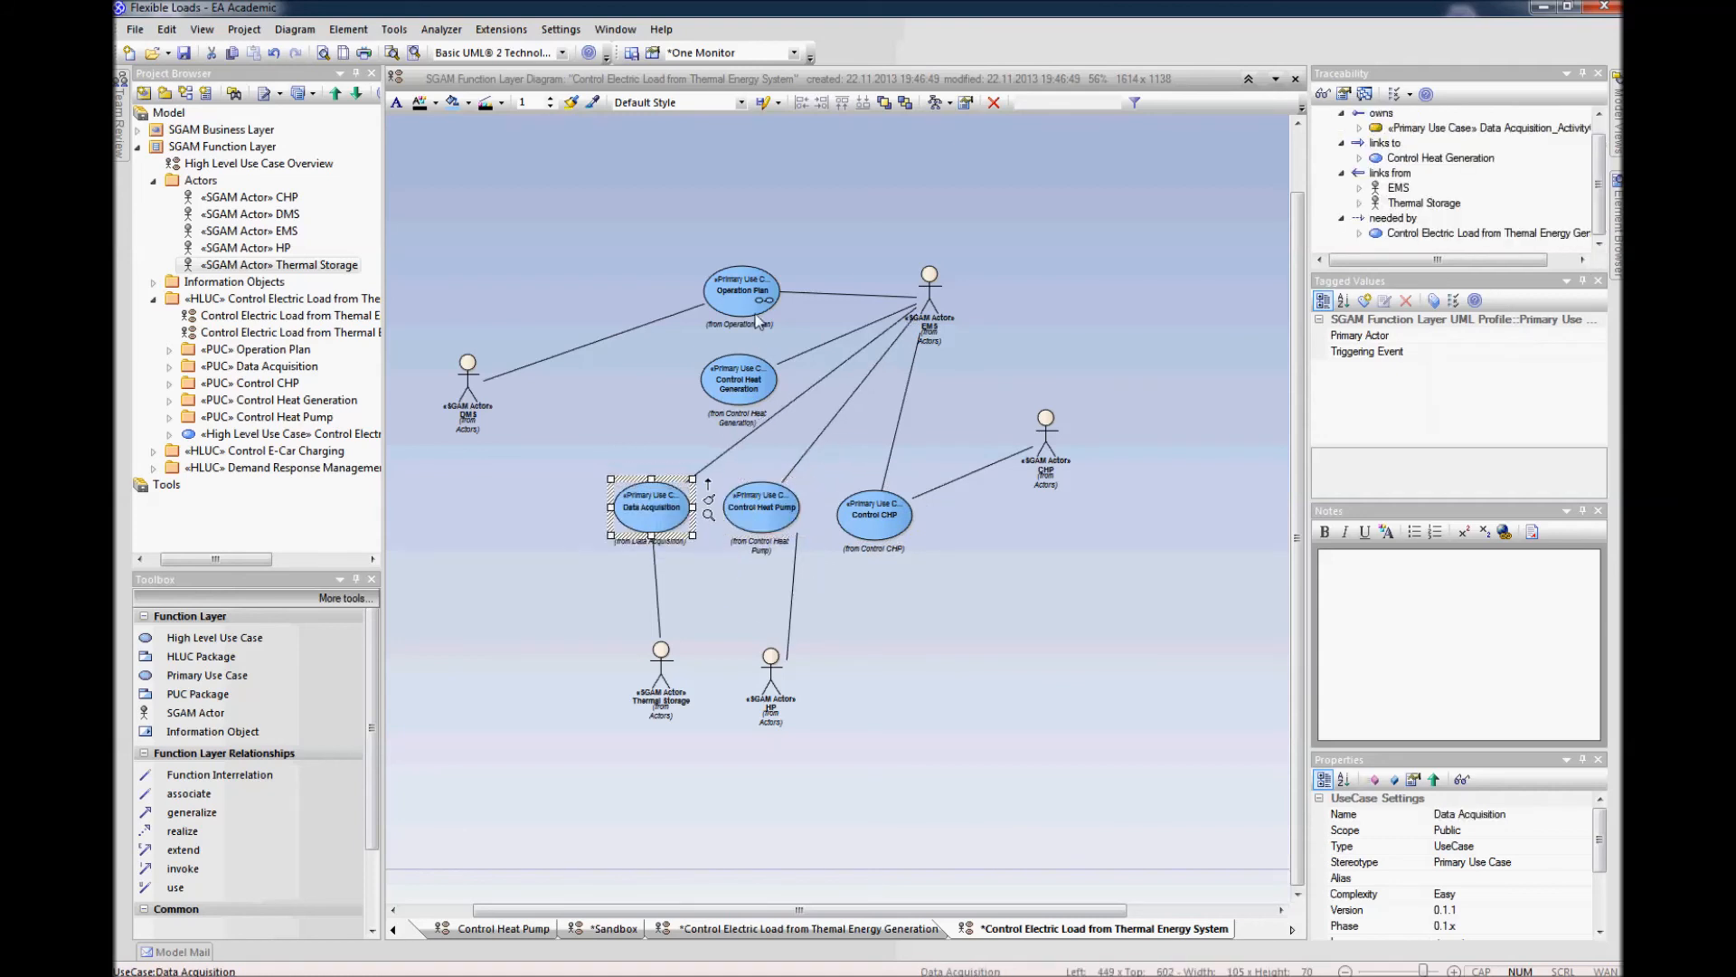
Step: Level the DMS actor with Operation Plan and CHP with Control CHP, move EMS outward, and nudge Data Acquisition and Thermal Storage left
left_click_drag(468, 383, 473, 289)
left_click(1045, 426)
left_click_drag(1045, 426, 1042, 490)
left_click_drag(929, 291, 1038, 308)
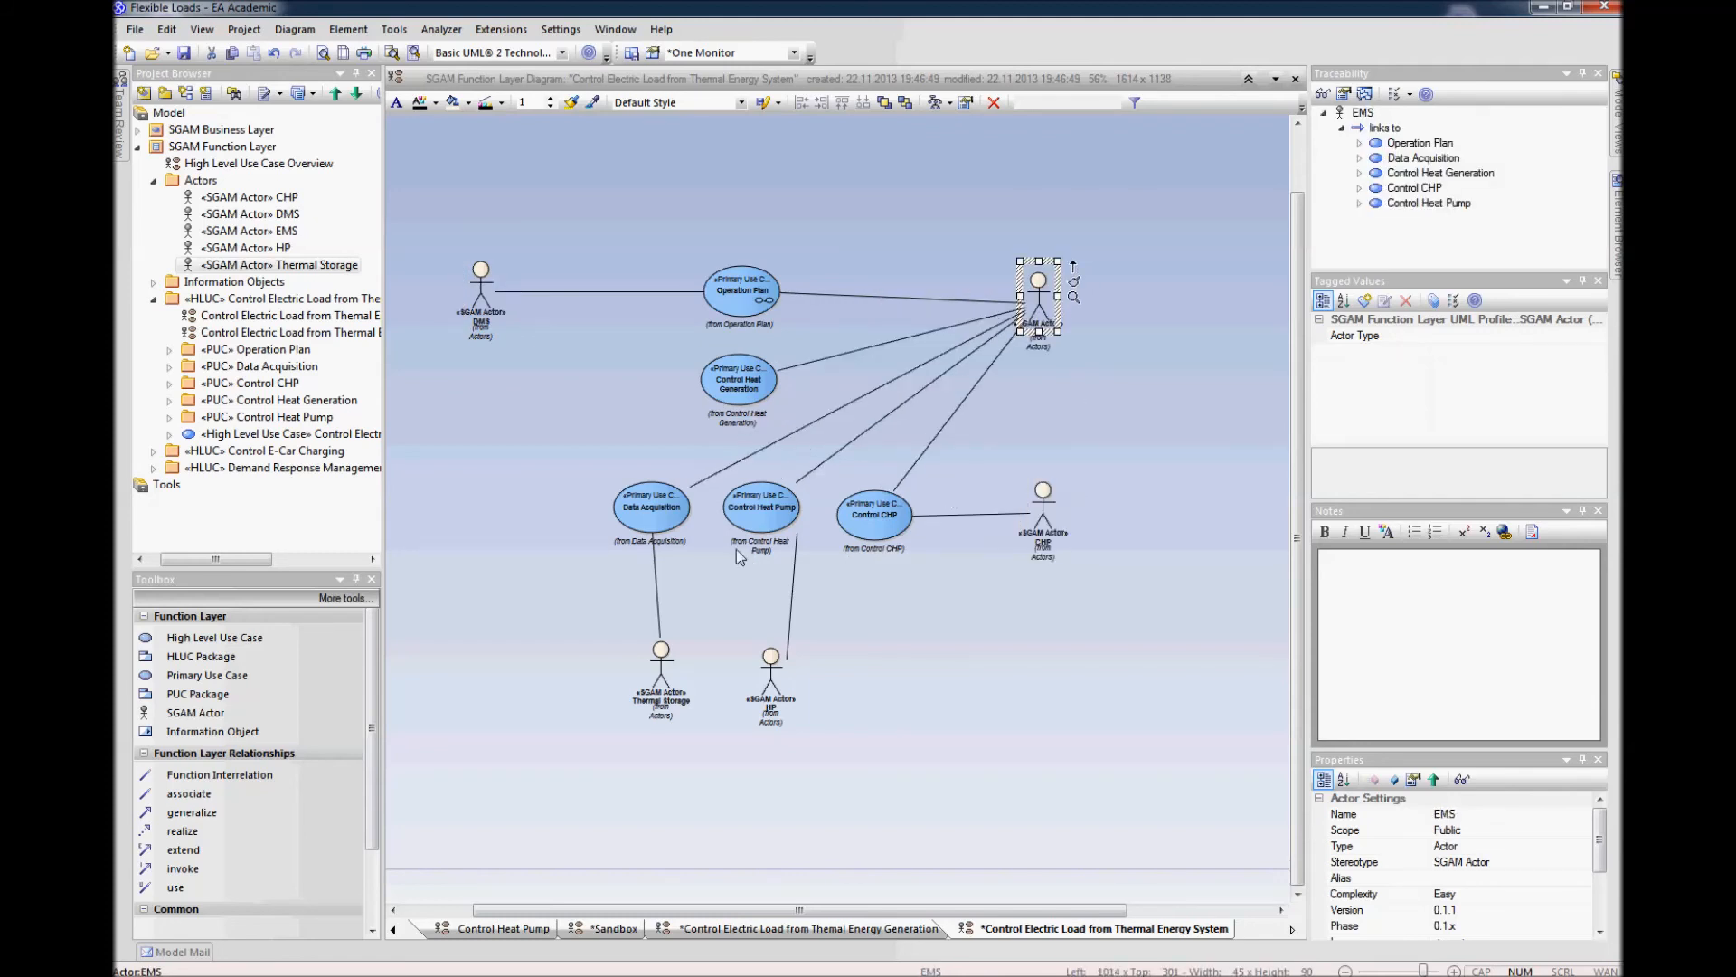
left_click_drag(651, 507, 642, 509)
left_click_drag(653, 674, 643, 673)
left_click(761, 781)
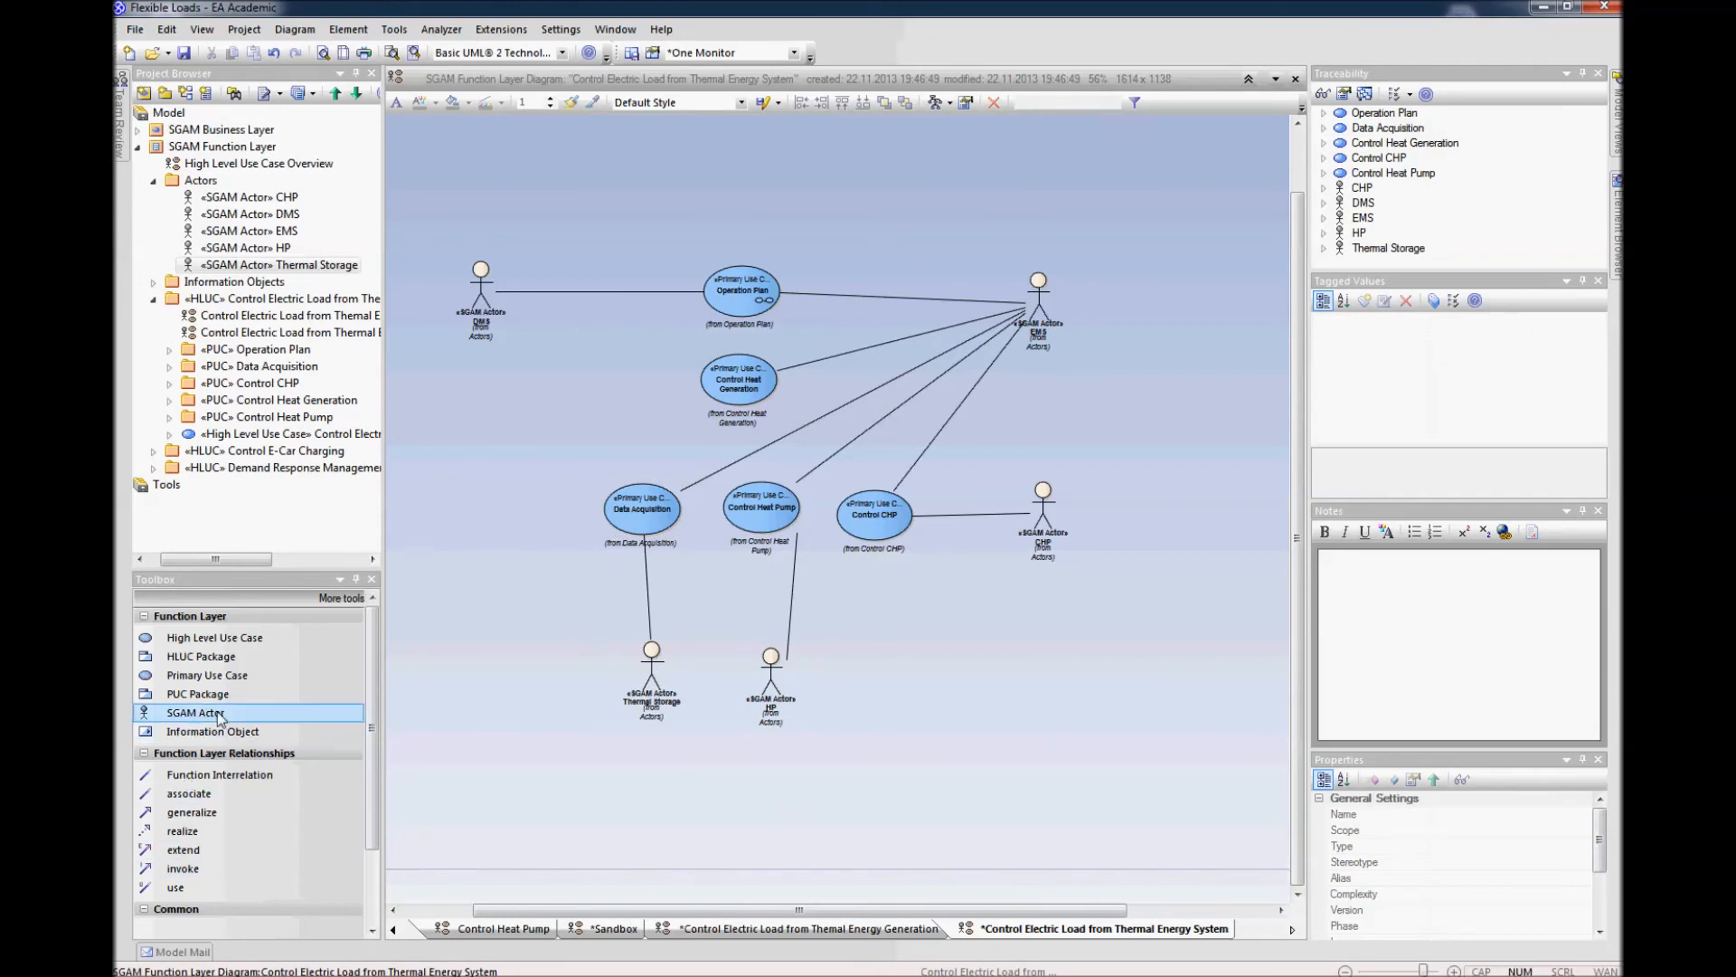
Step: Add a boundary named "Control Electric load from thermal energy system" to the diagram
left_click_drag(369, 713, 375, 818)
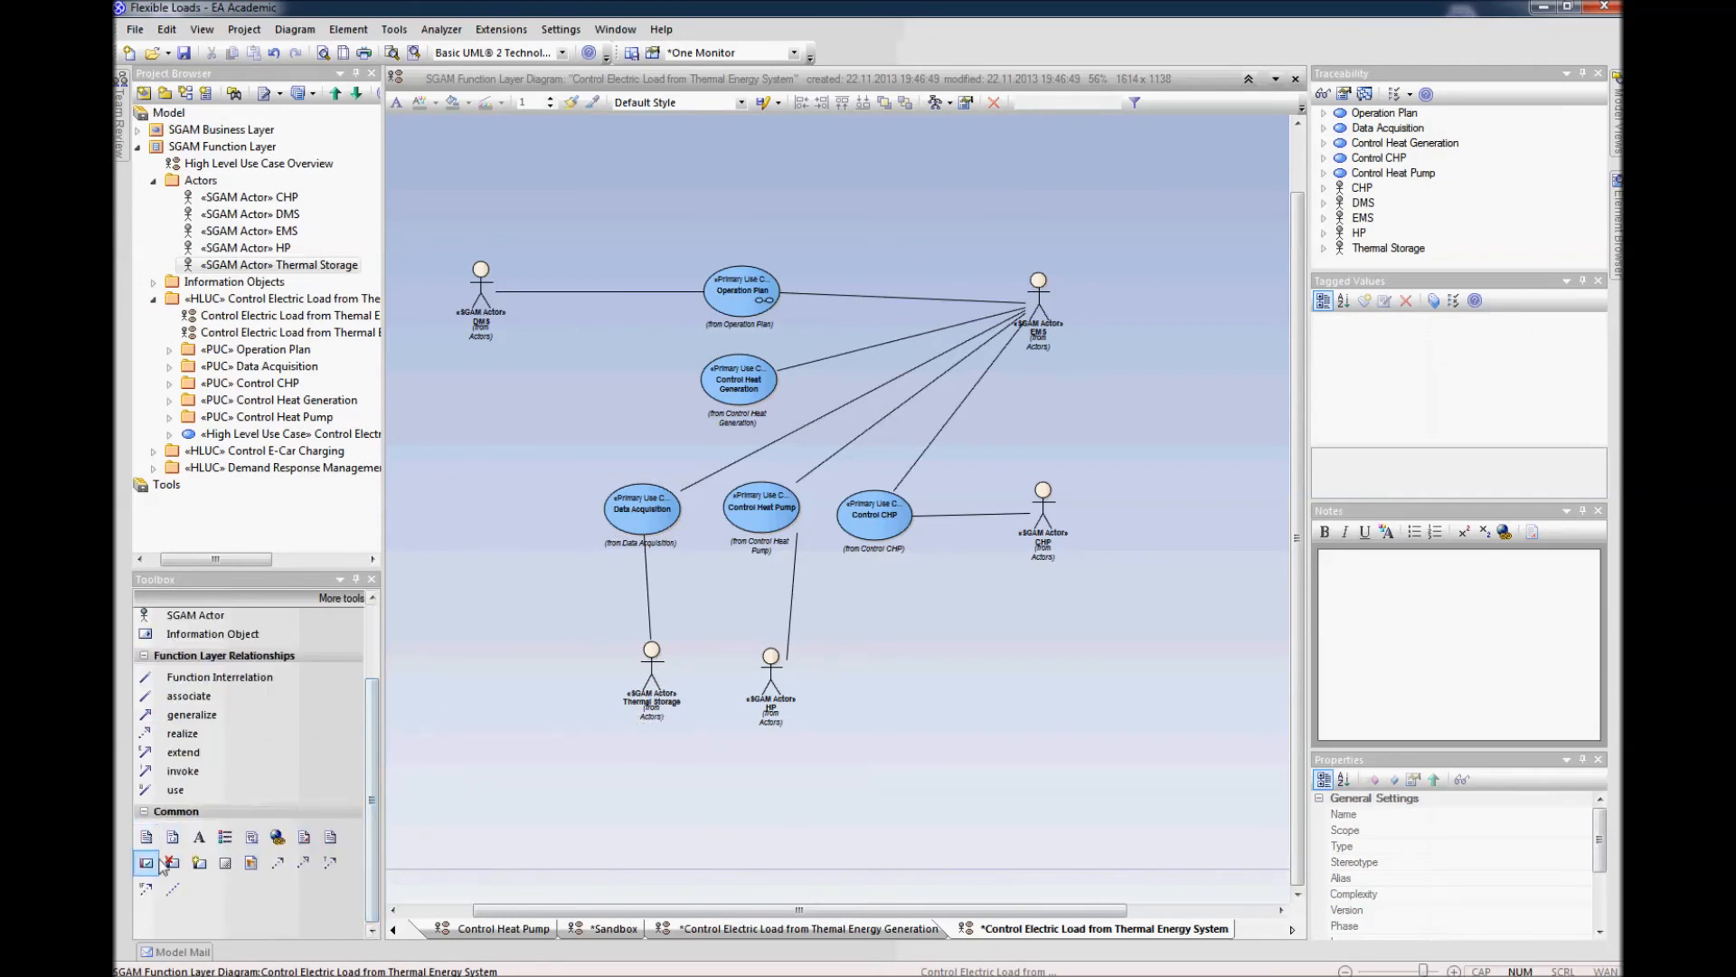
left_click(225, 862)
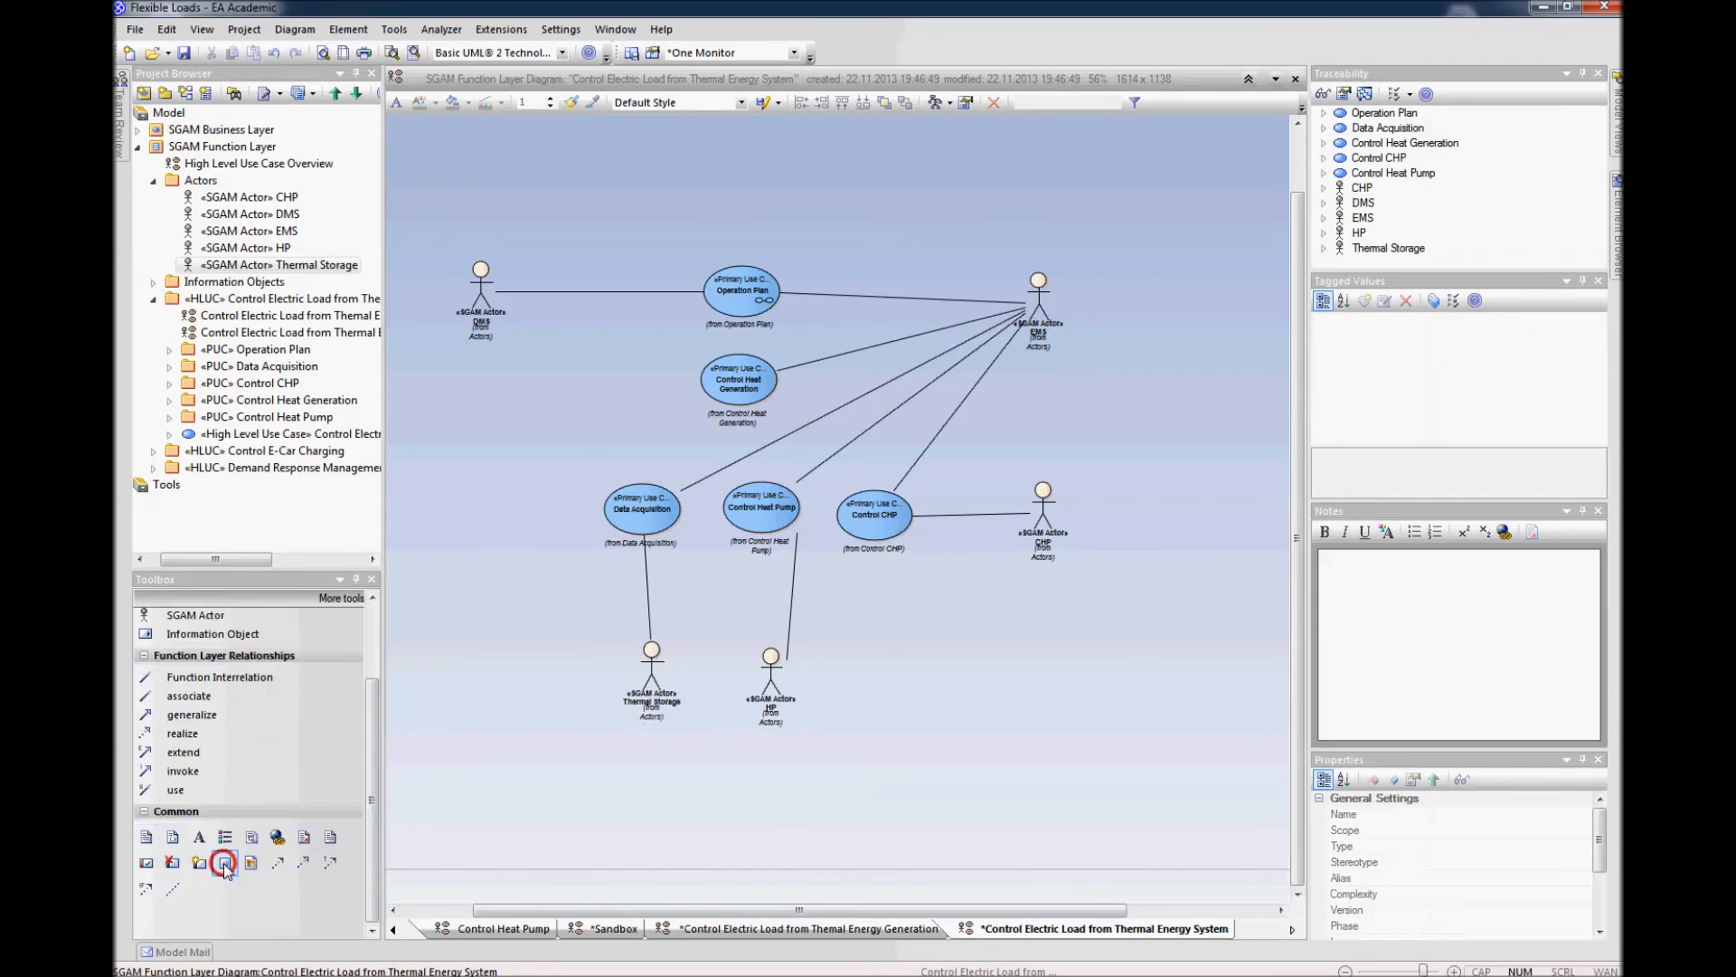
left_click(937, 619)
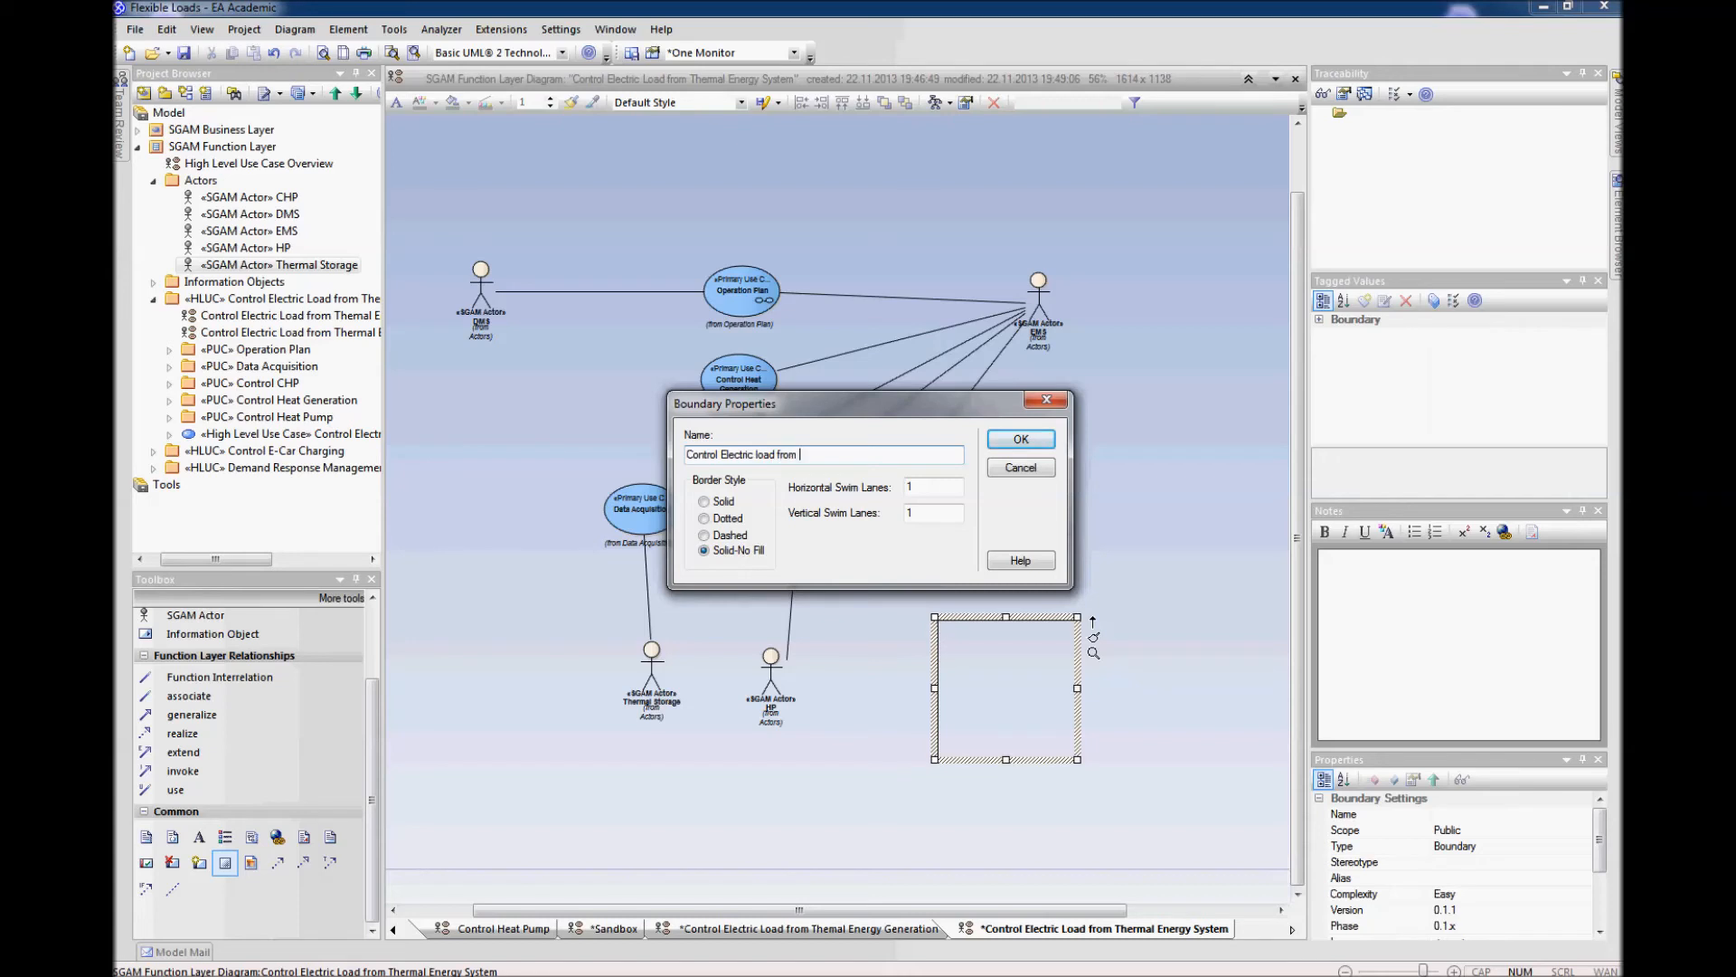
type("energy system")
key("Return")
Step: Resize the boundary to enclose the five primary use cases while leaving all actors outside
left_click_drag(941, 618, 562, 210)
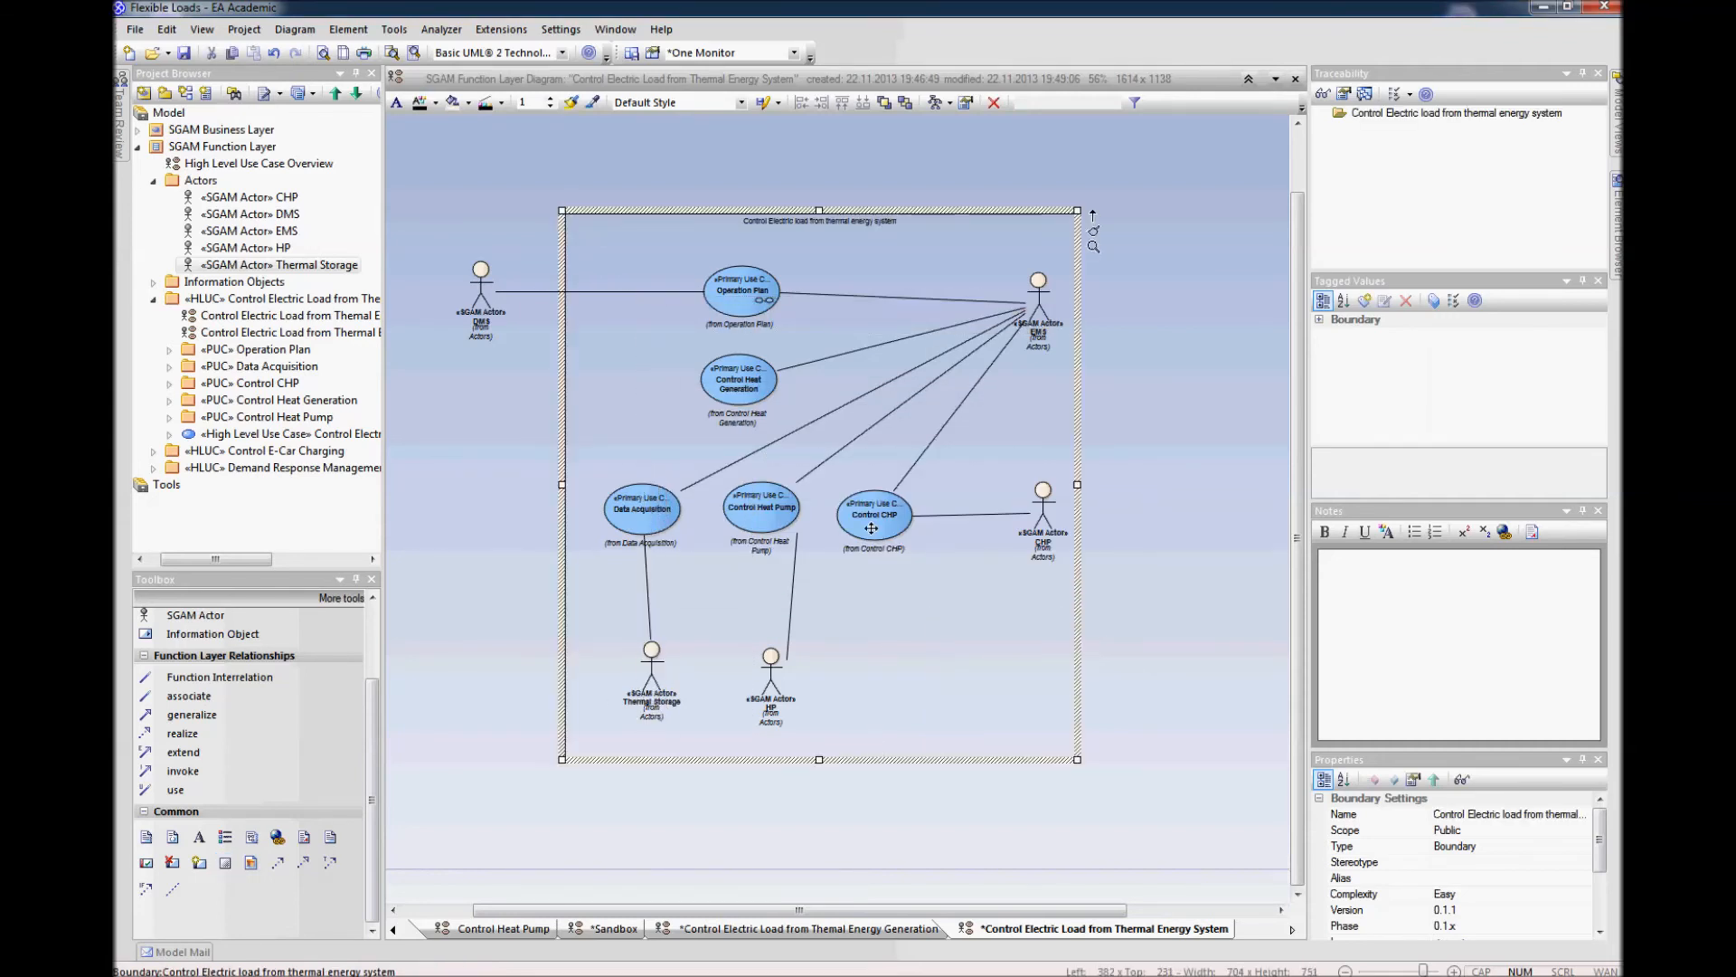
left_click_drag(1076, 758, 960, 601)
left_click(1073, 763)
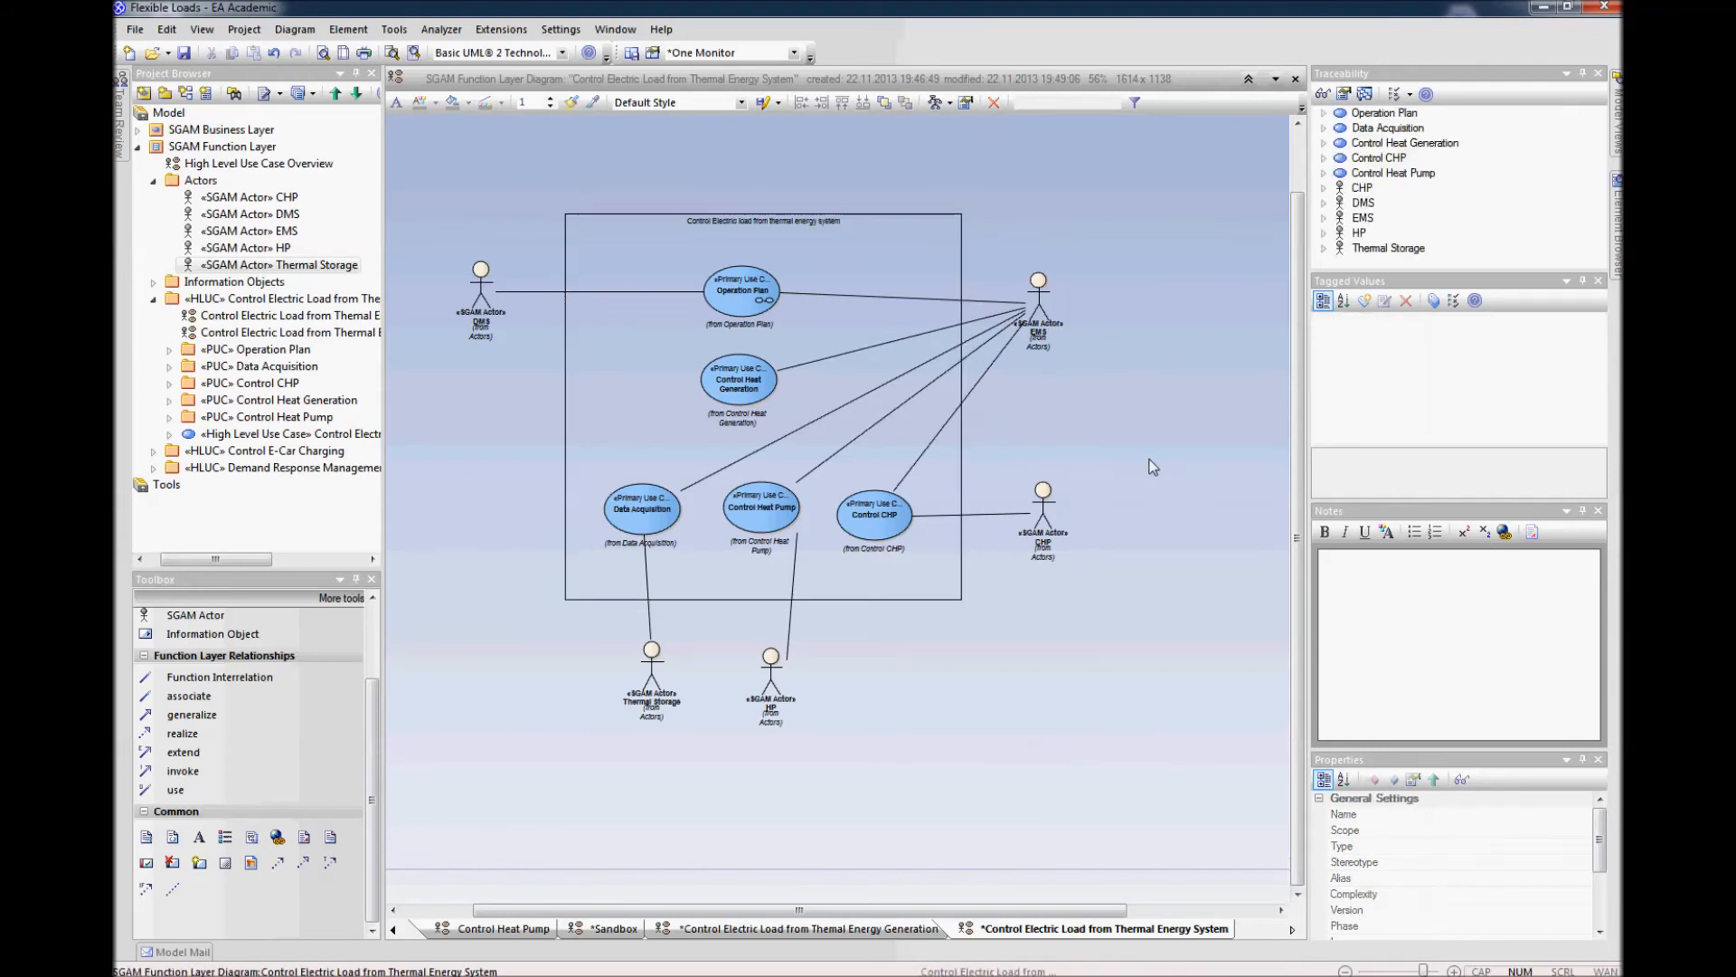
Step: Save the diagram and straighten the association between Control Heat Pump and the HP actor
key("ctrl+s")
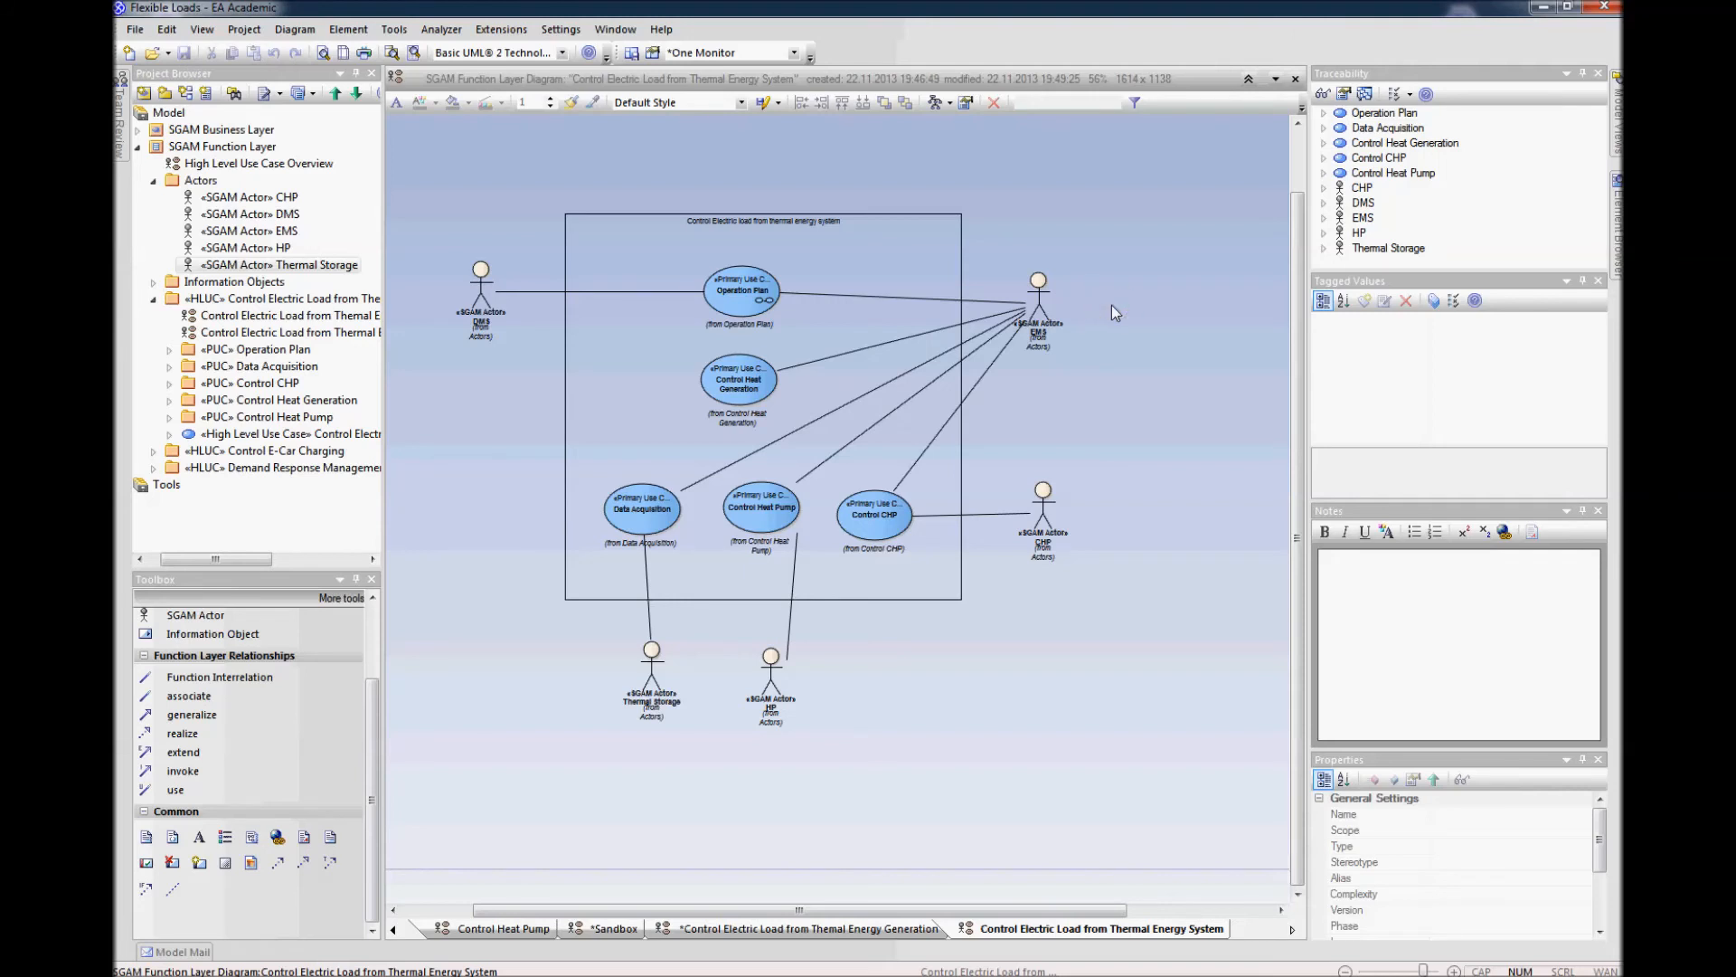
left_click_drag(795, 607, 770, 535)
left_click(937, 720)
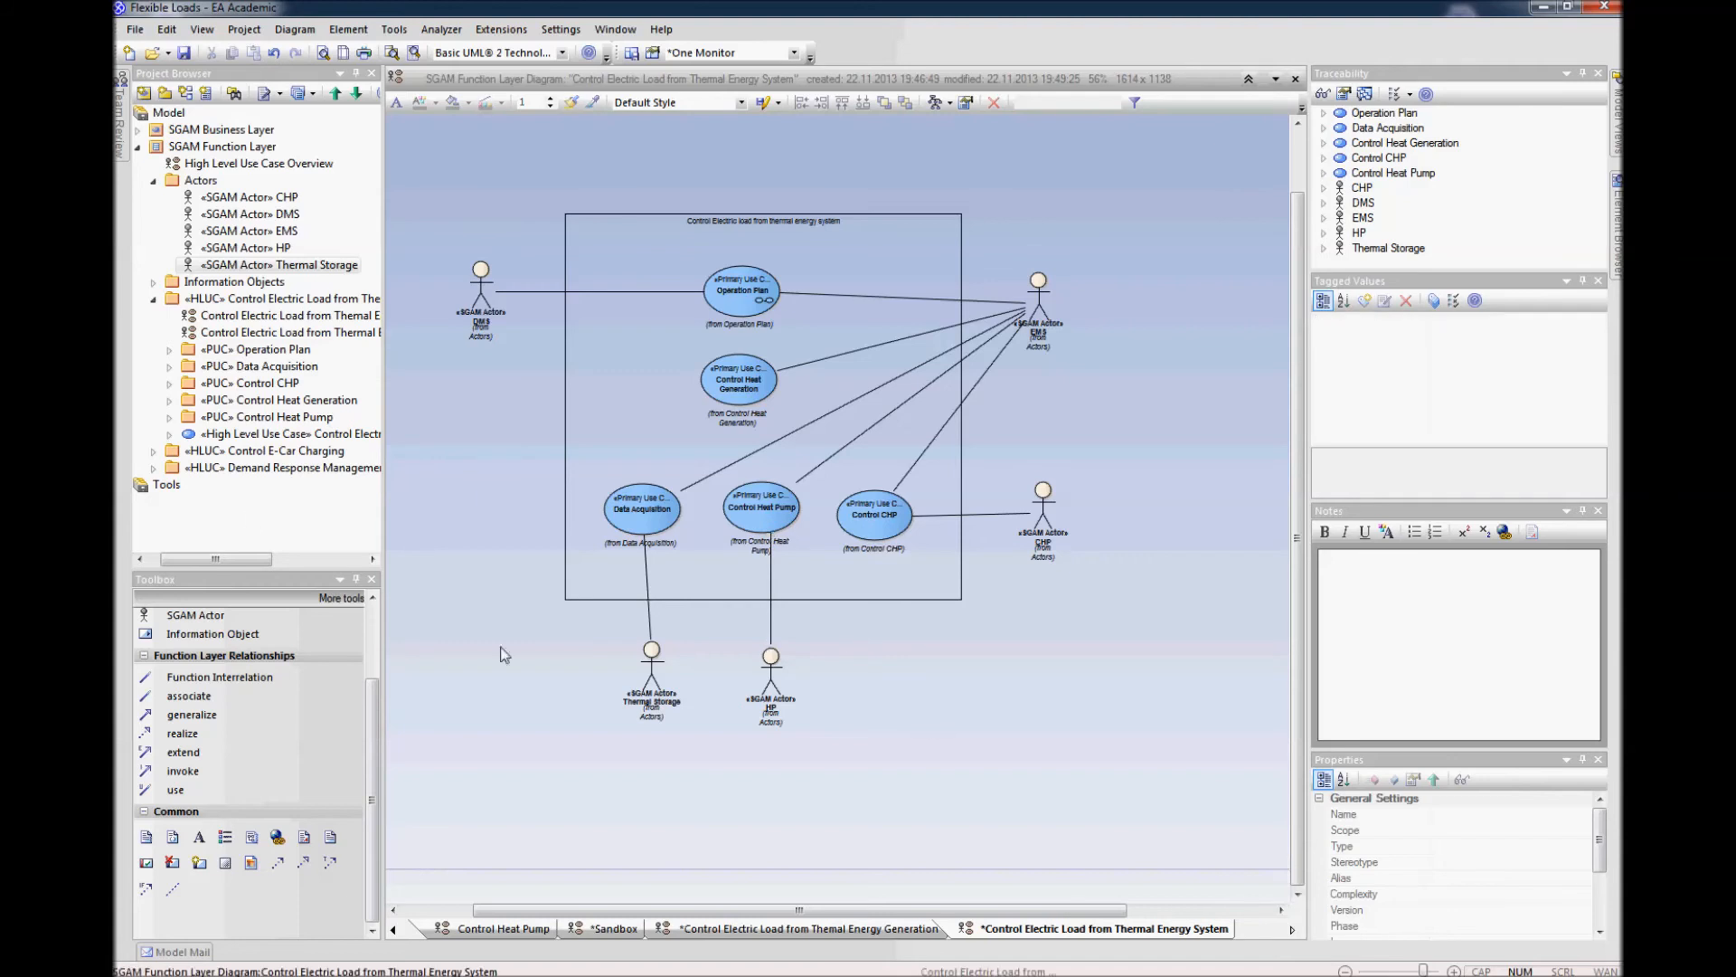
Step: Create an SGAM Function Layer diagram named "Control Electric Load from Thermal Energy System" in the HLUC package of the same name
left_click(155, 182)
left_click(222, 217)
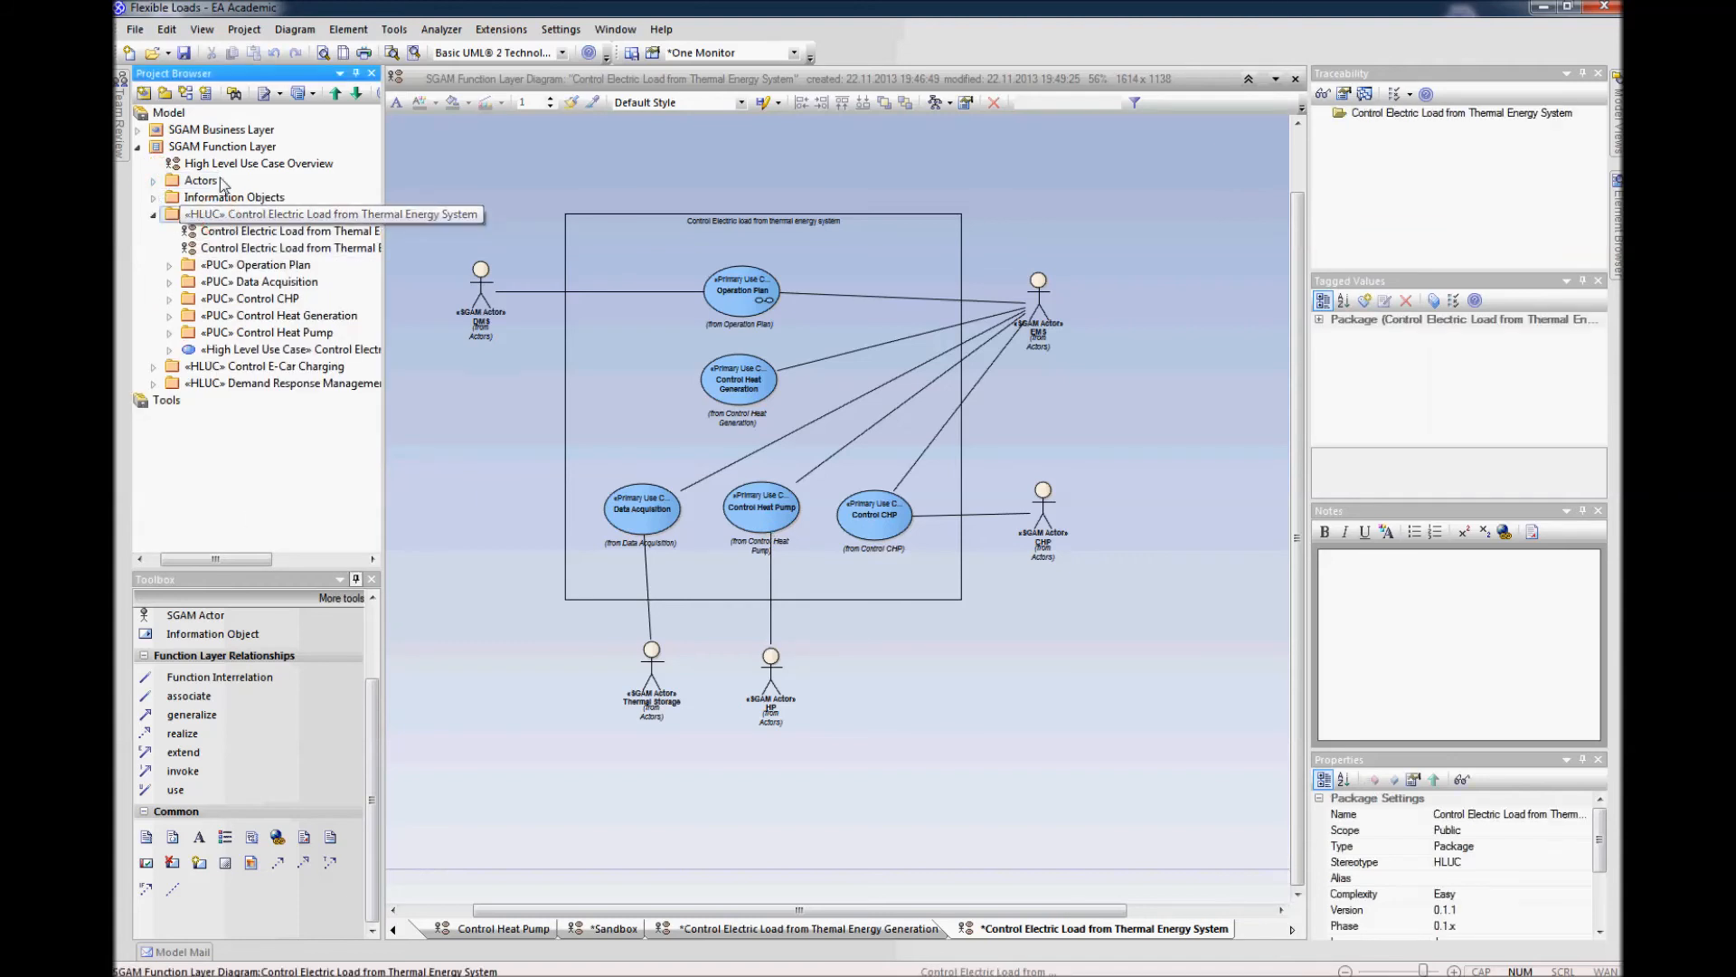
left_click(186, 93)
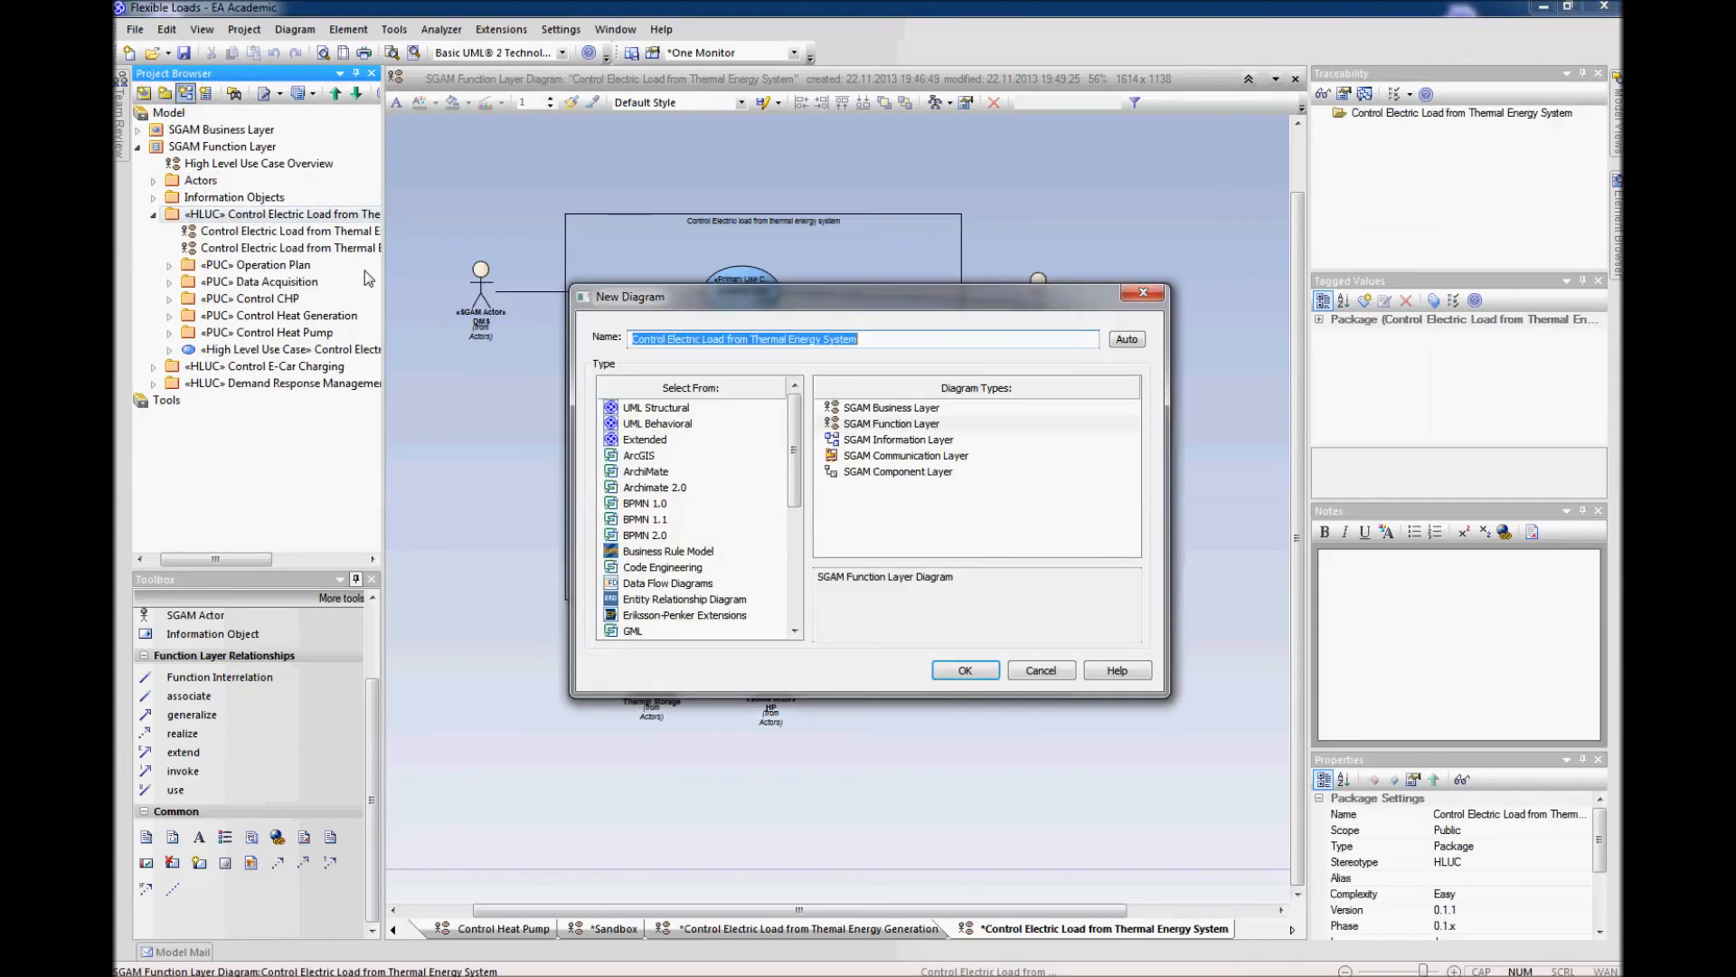
left_click(876, 425)
left_click(957, 674)
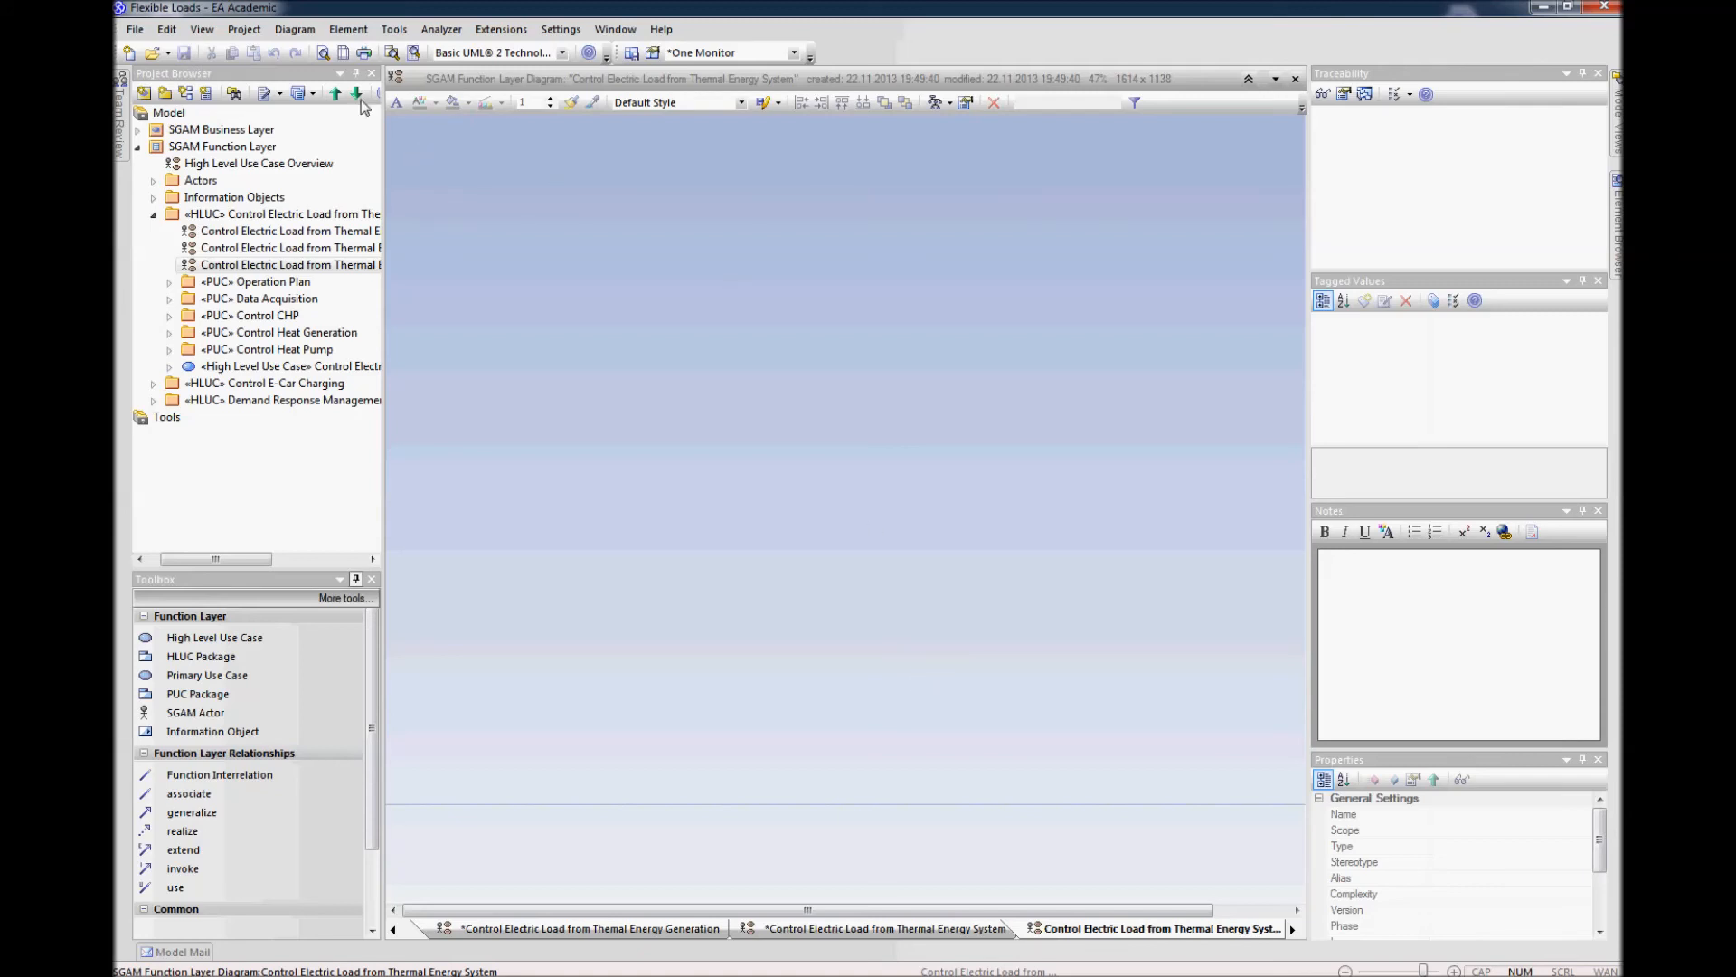
Step: Apply the SGAM_Function_Layer matrix profile to the new diagram and activate the matrix
left_click(295, 29)
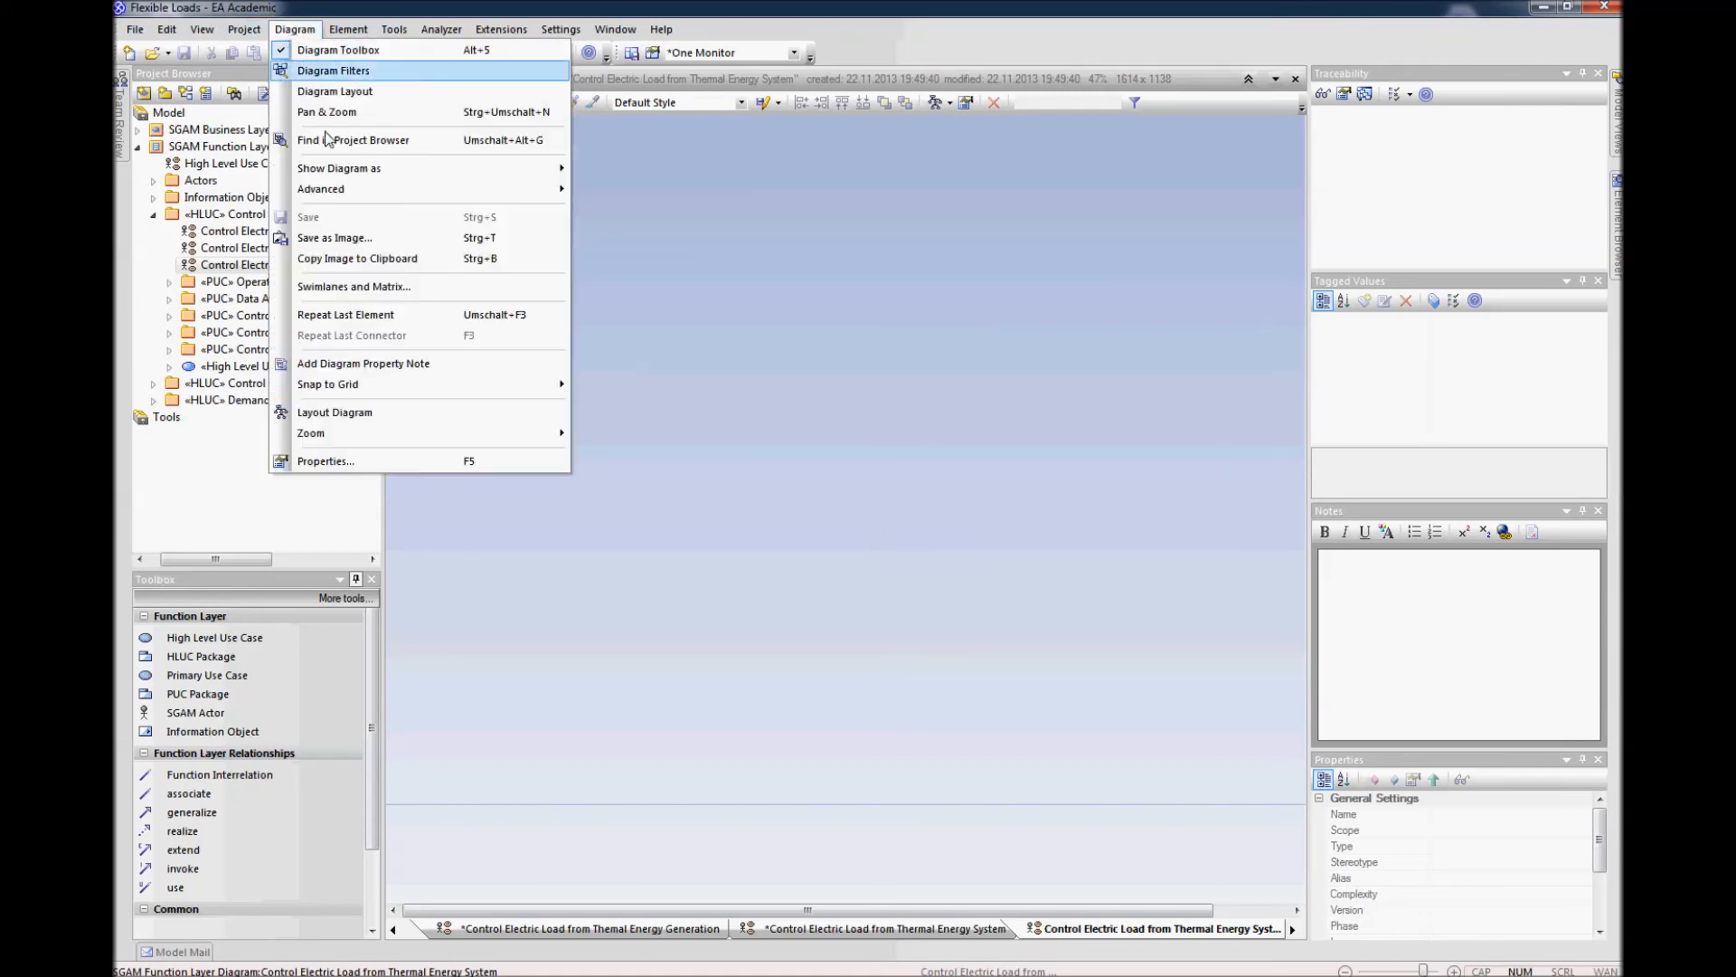
left_click(373, 291)
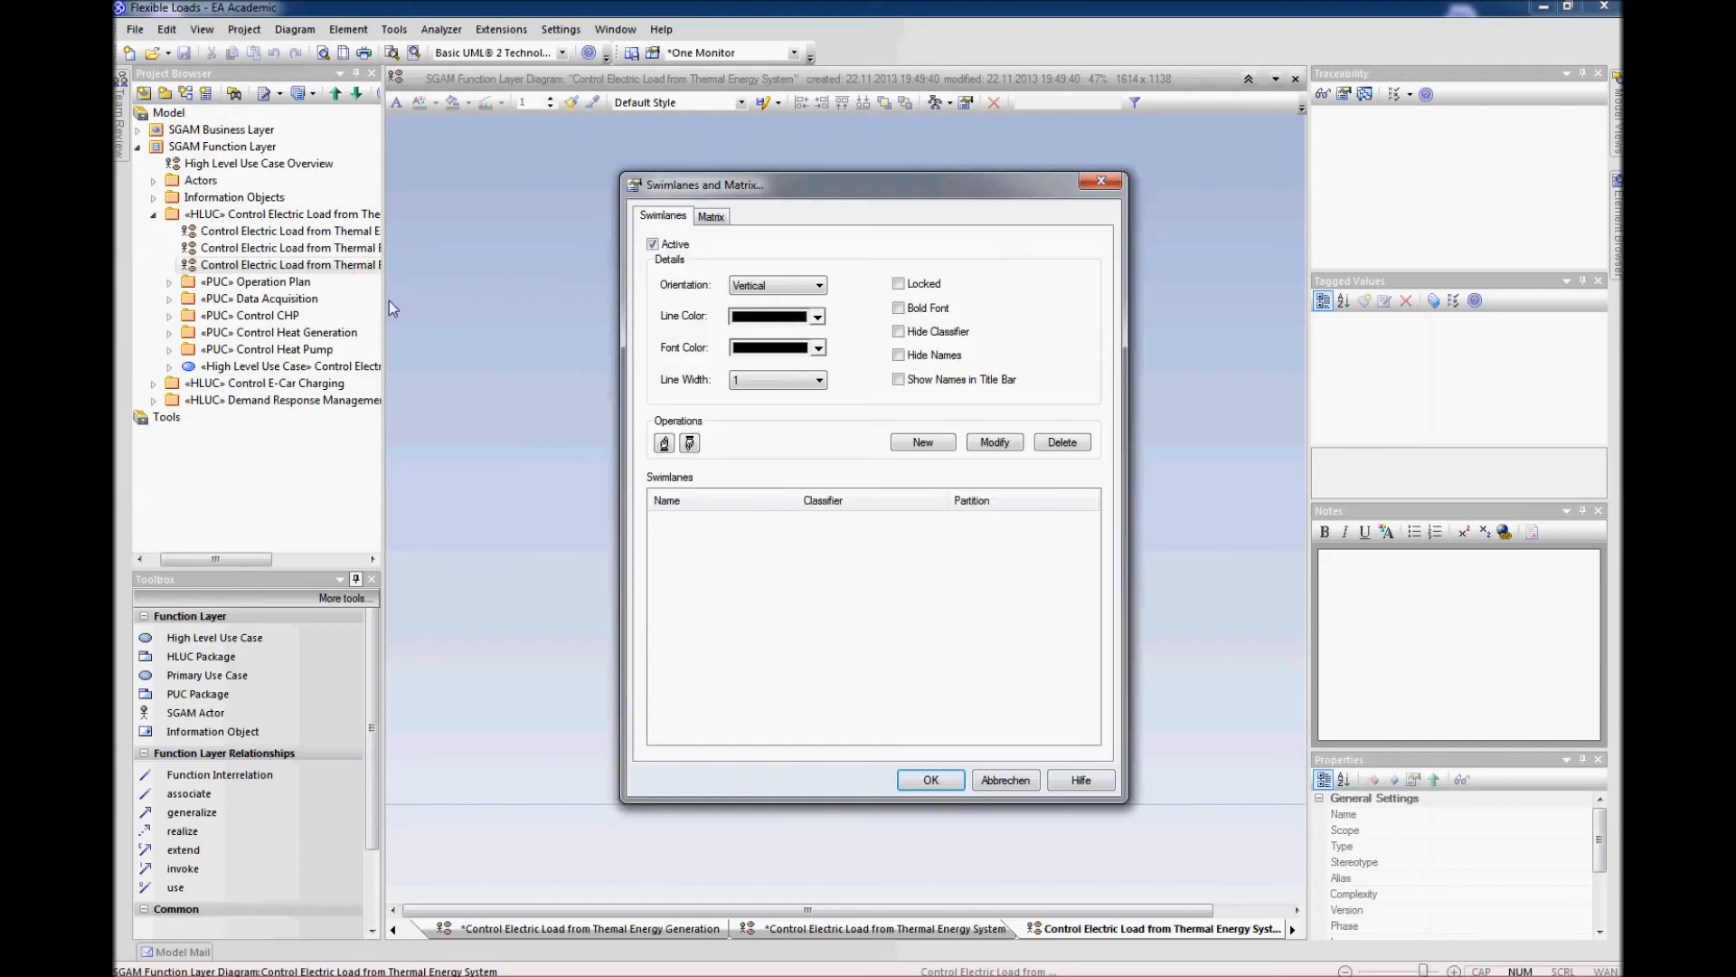
left_click(711, 216)
left_click(809, 426)
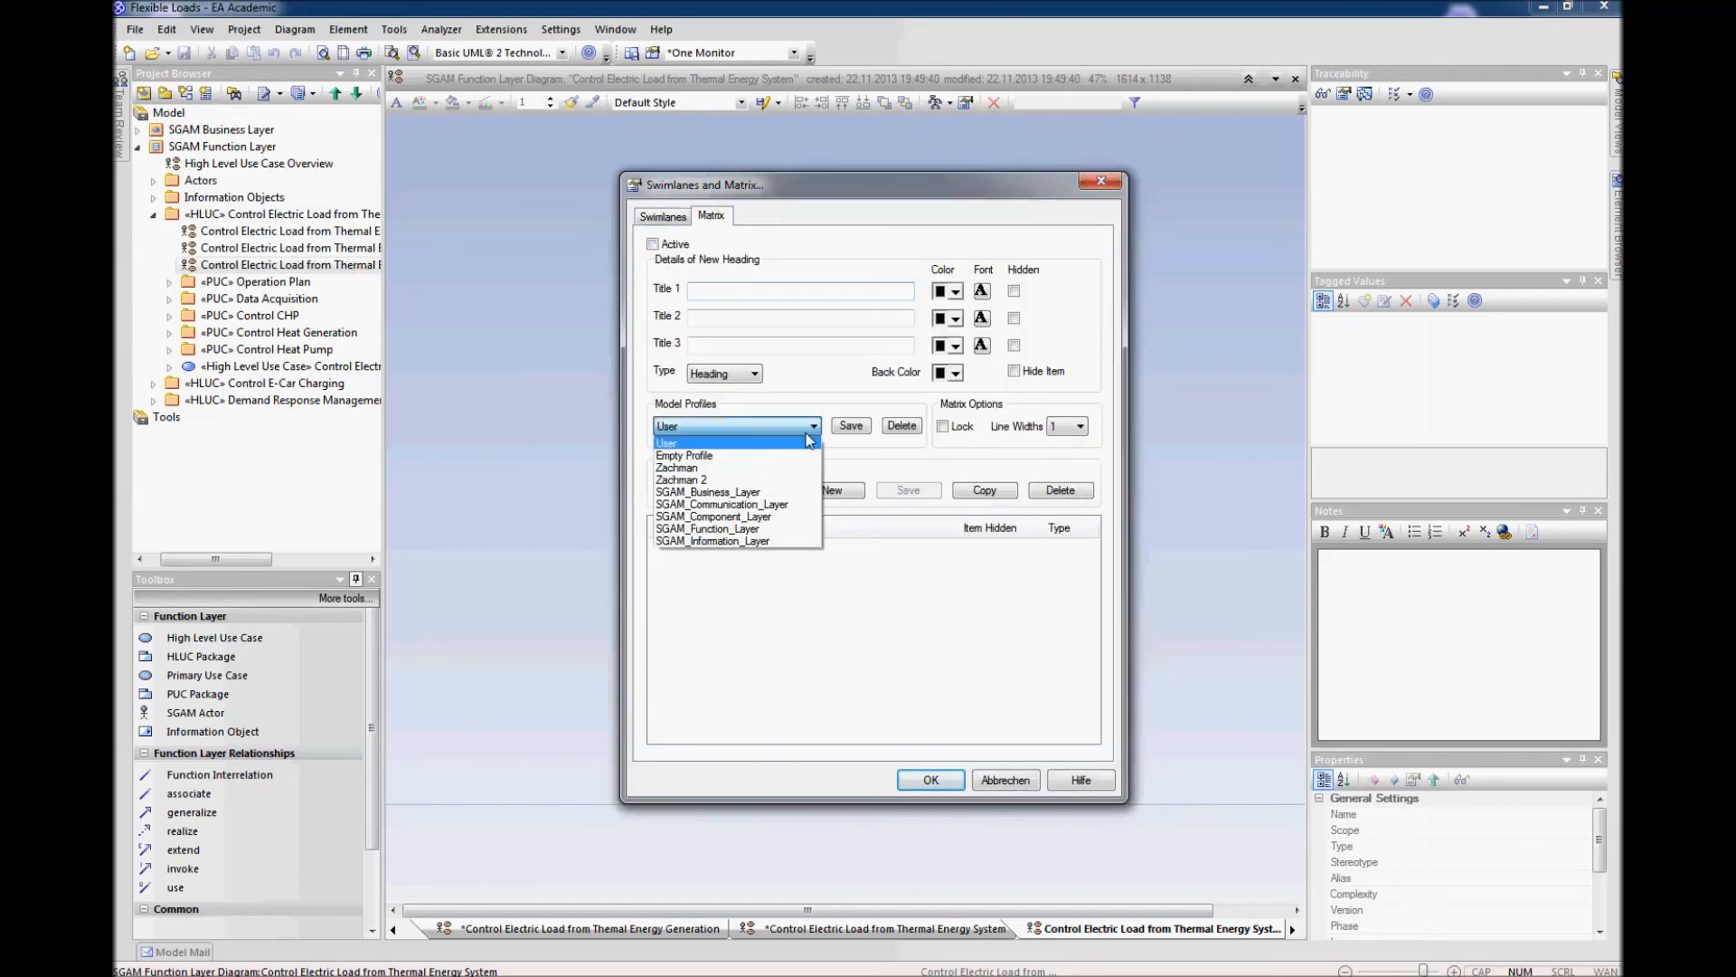
left_click(741, 531)
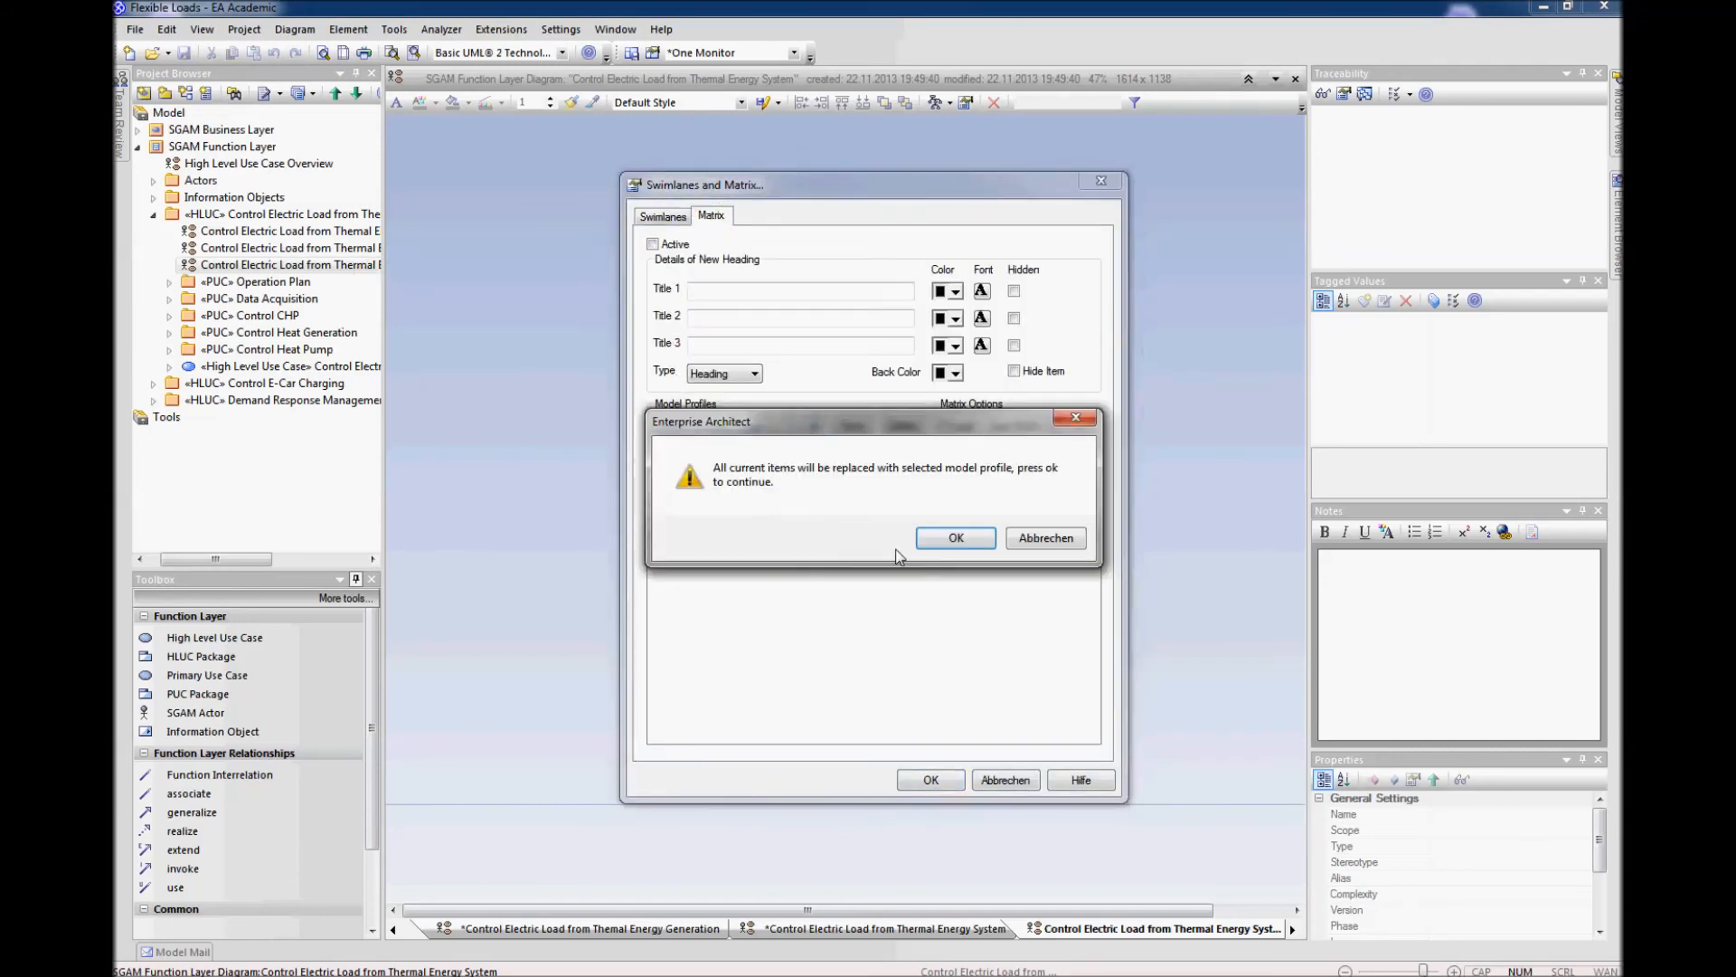
left_click(955, 538)
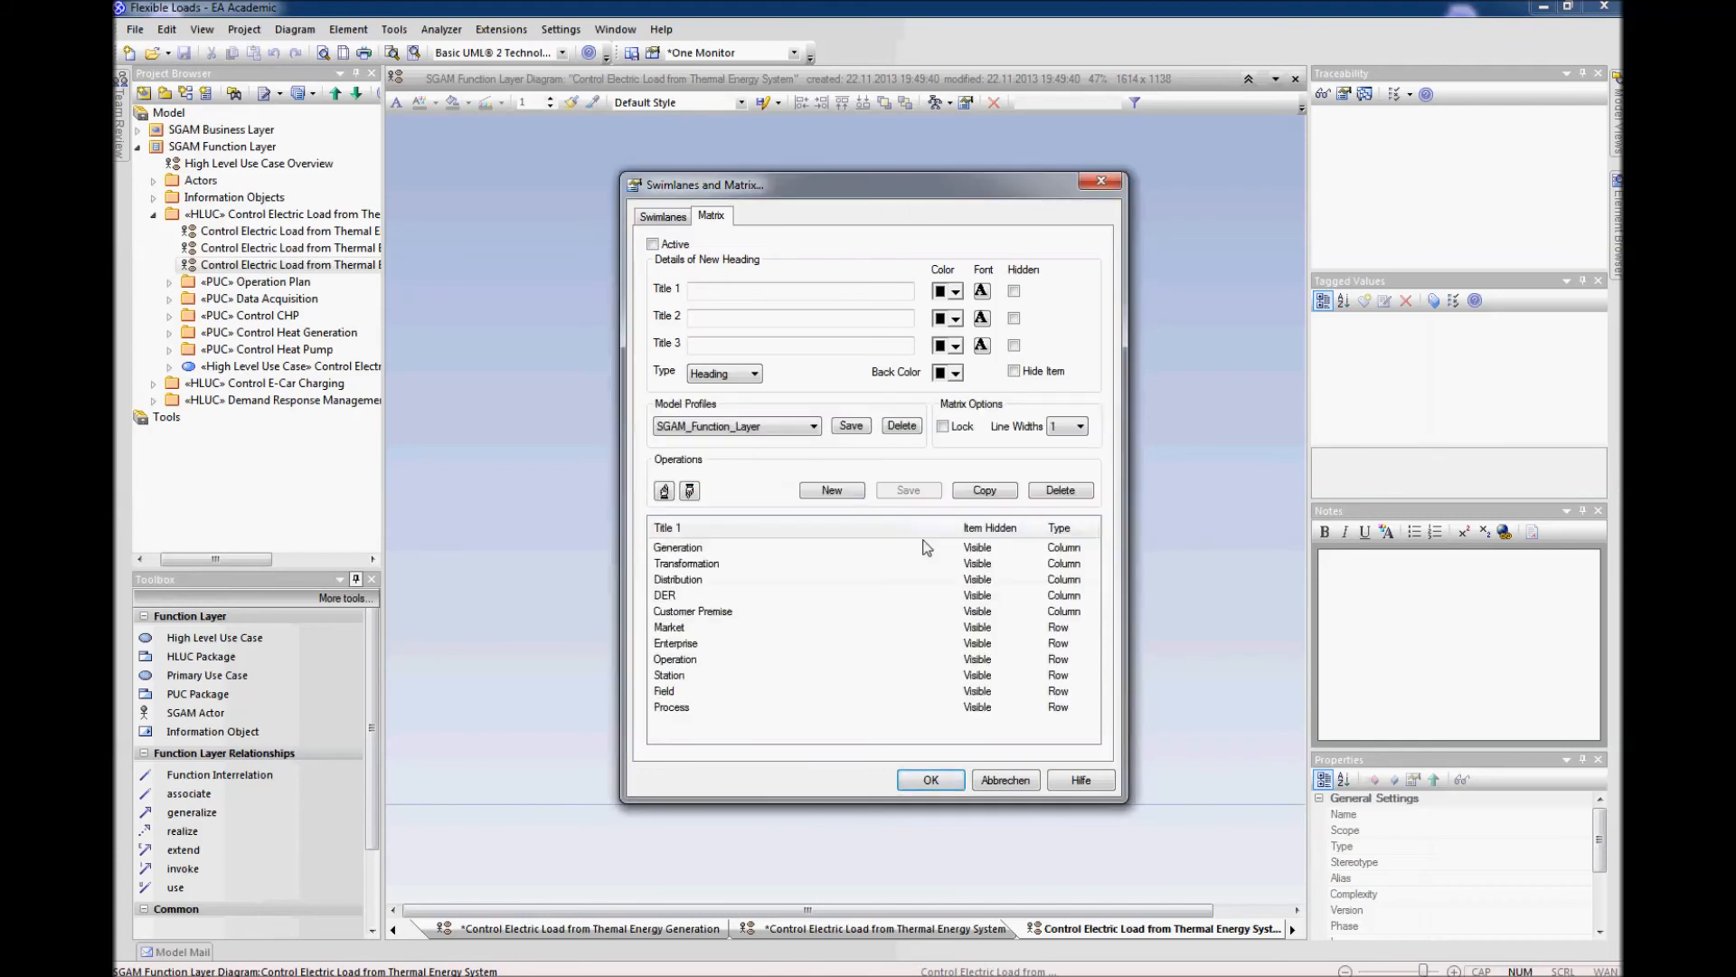
left_click(653, 245)
left_click(930, 780)
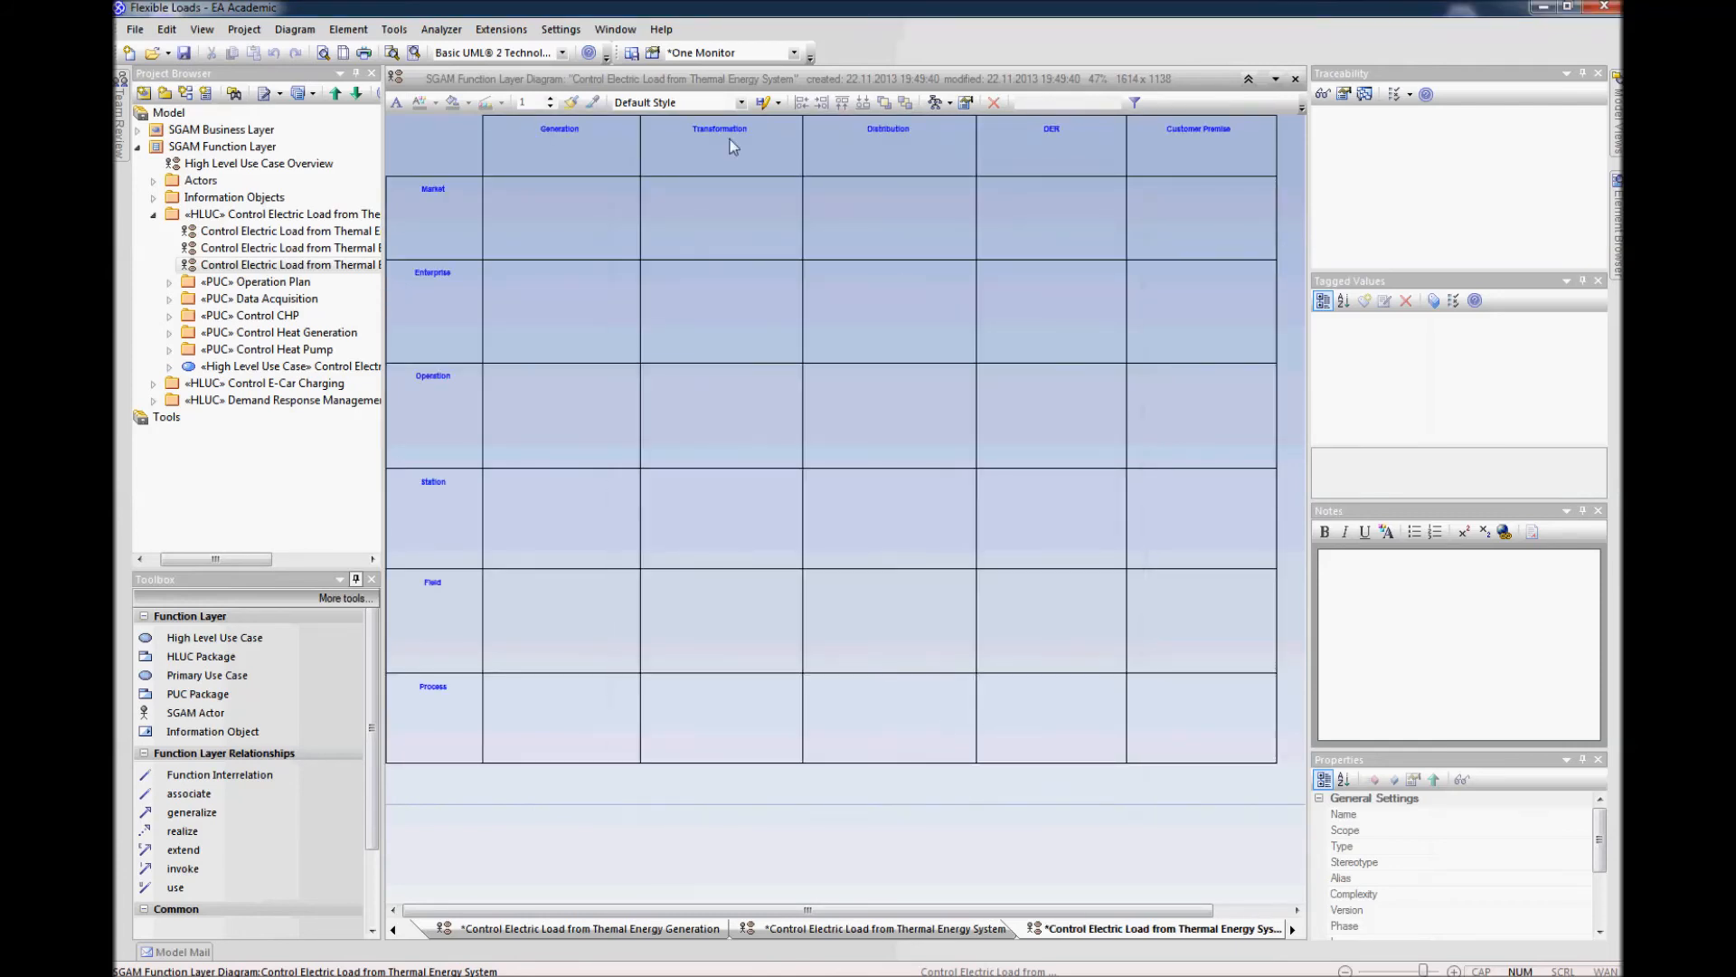
left_click(886, 796)
Step: Copy the five primary use cases, without the boundary, from the system overview diagram into the new matrix diagram
left_click(253, 250)
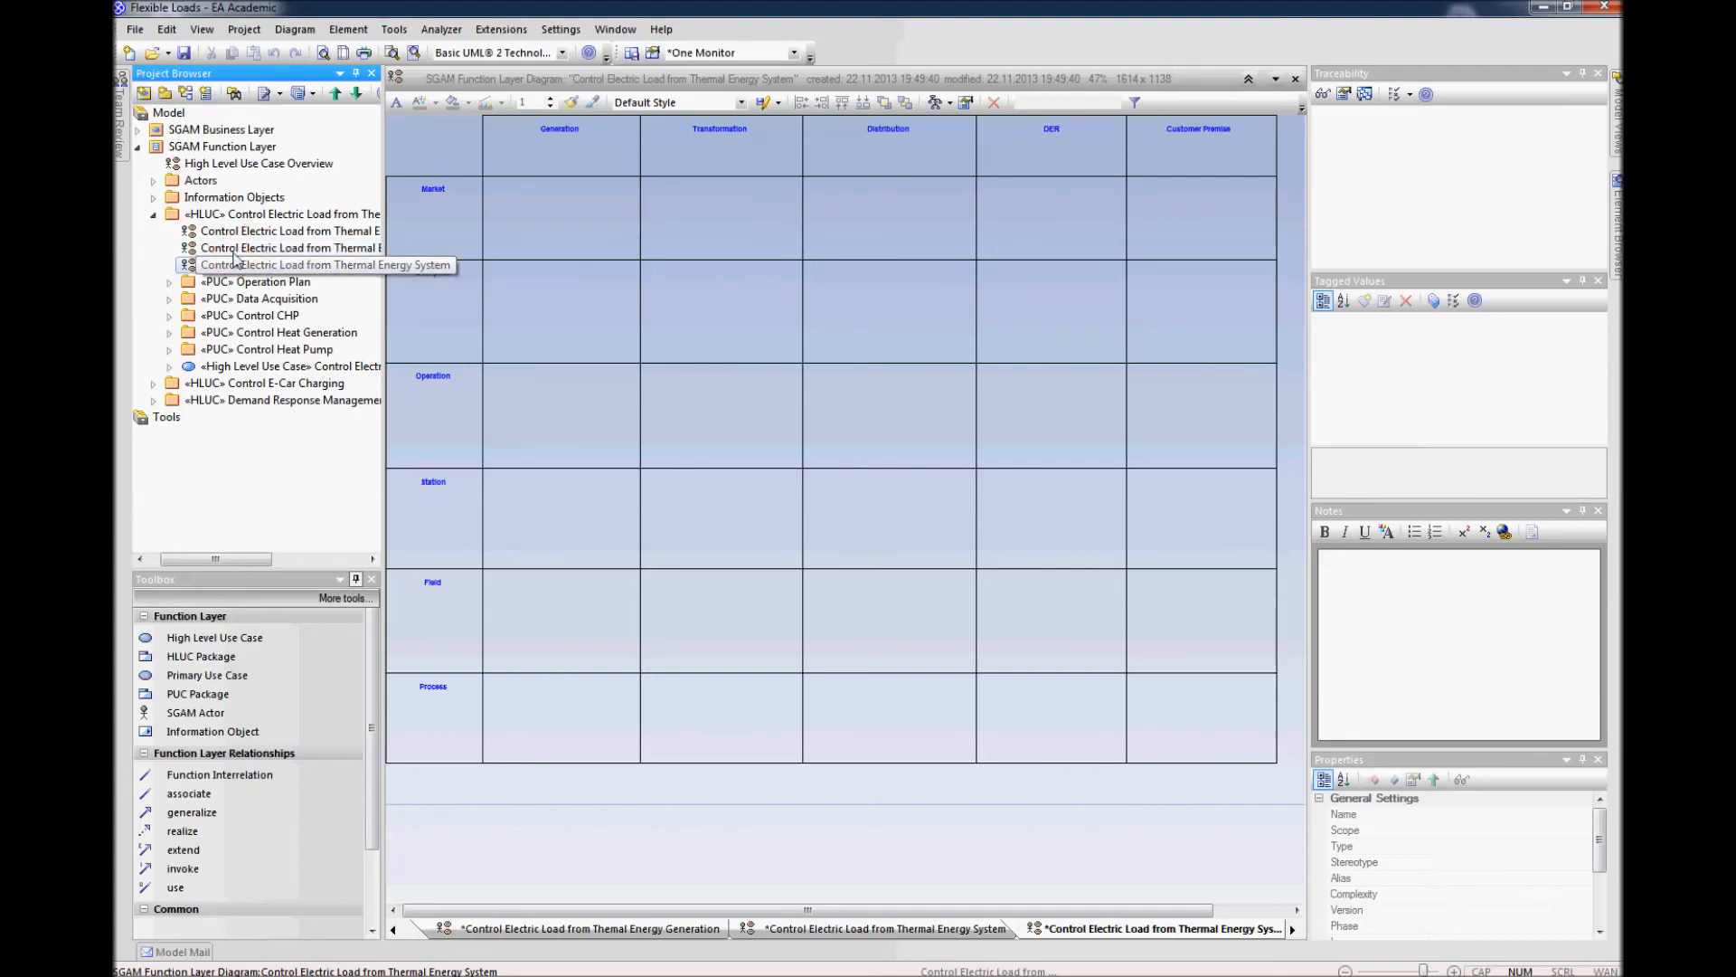
right_click(237, 250)
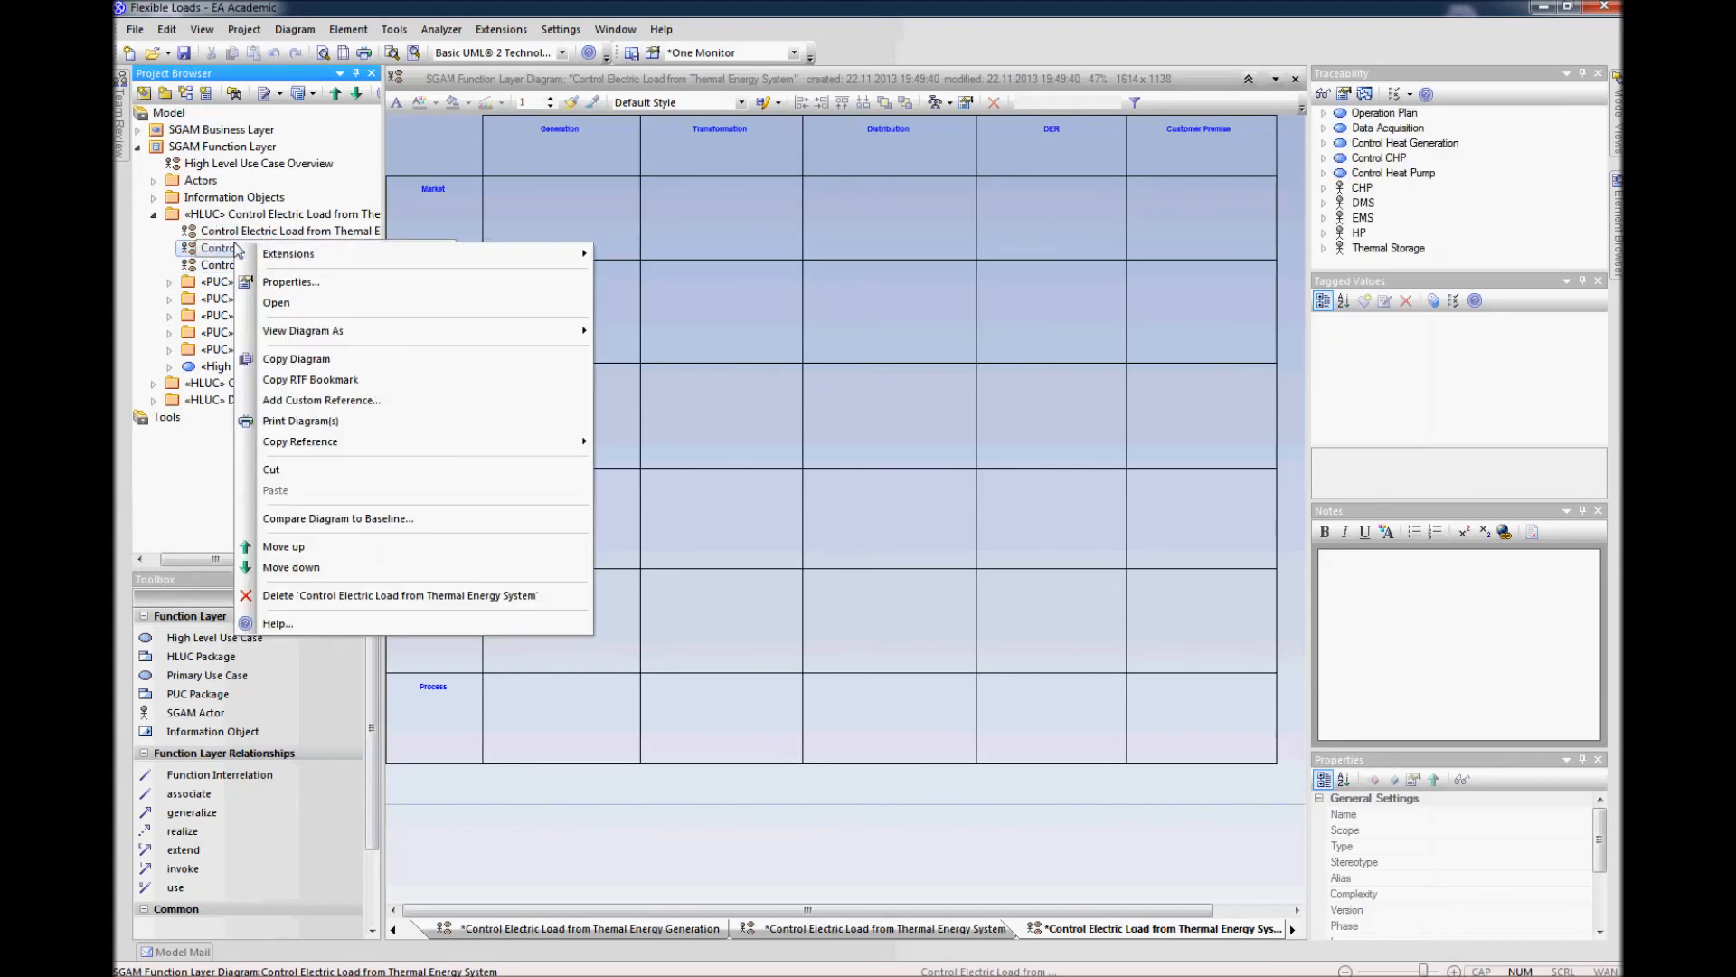
left_click(277, 302)
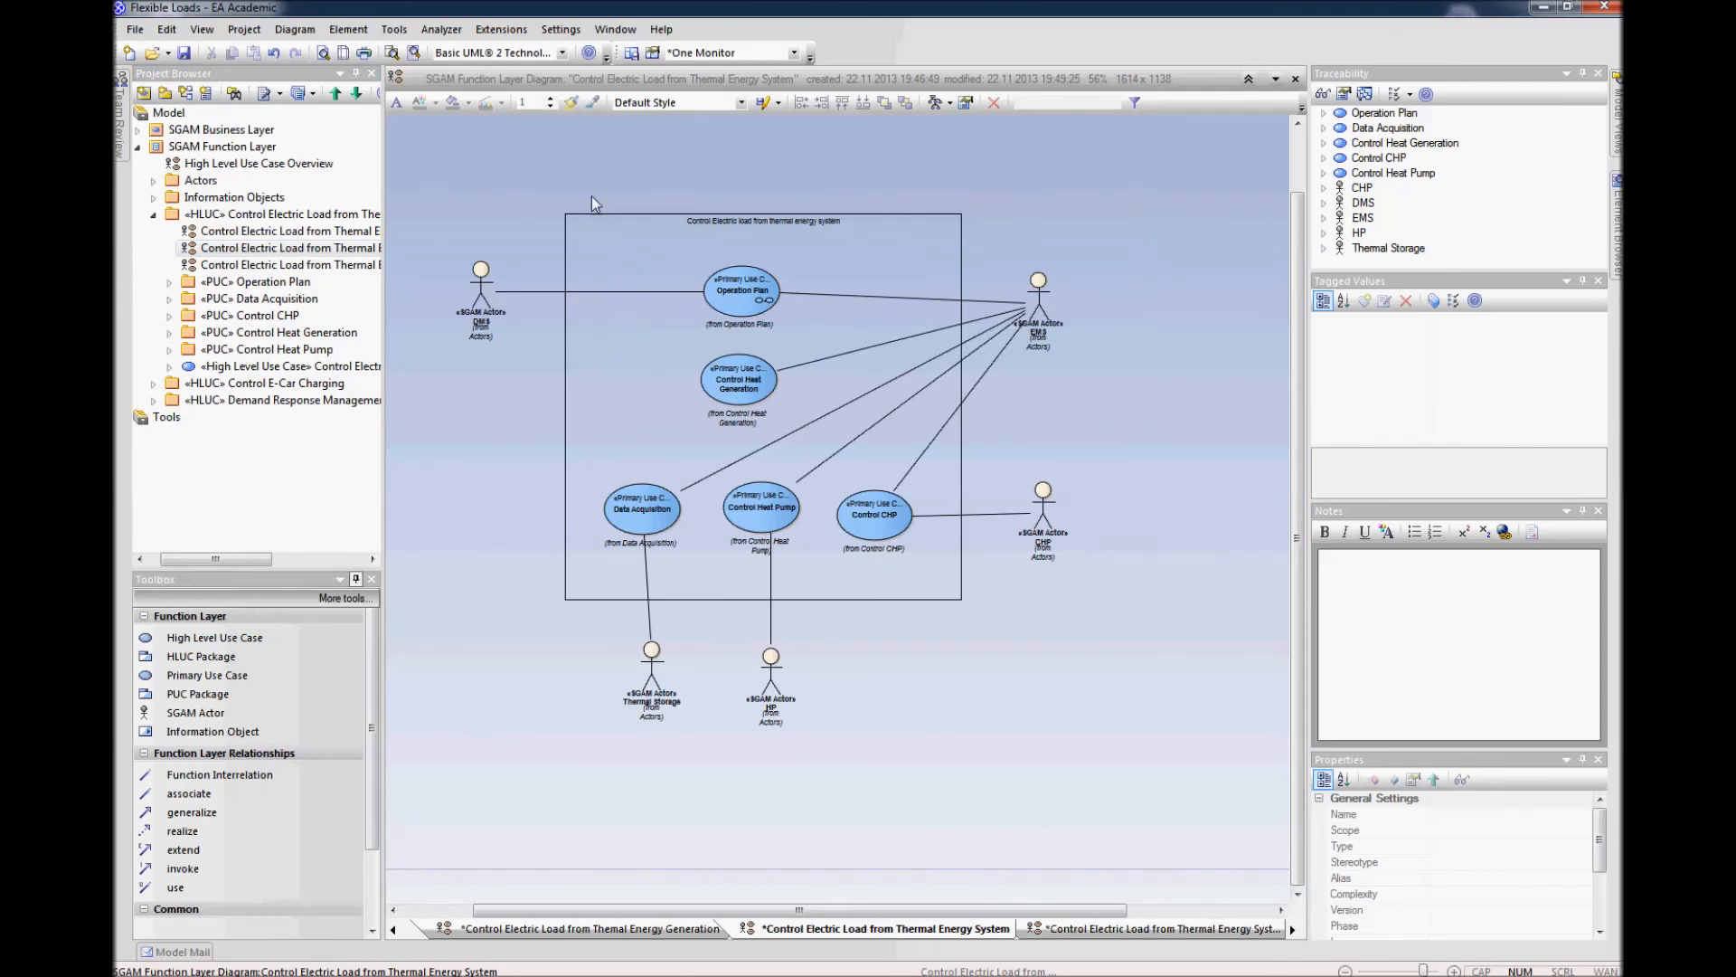
left_click_drag(588, 183, 899, 543)
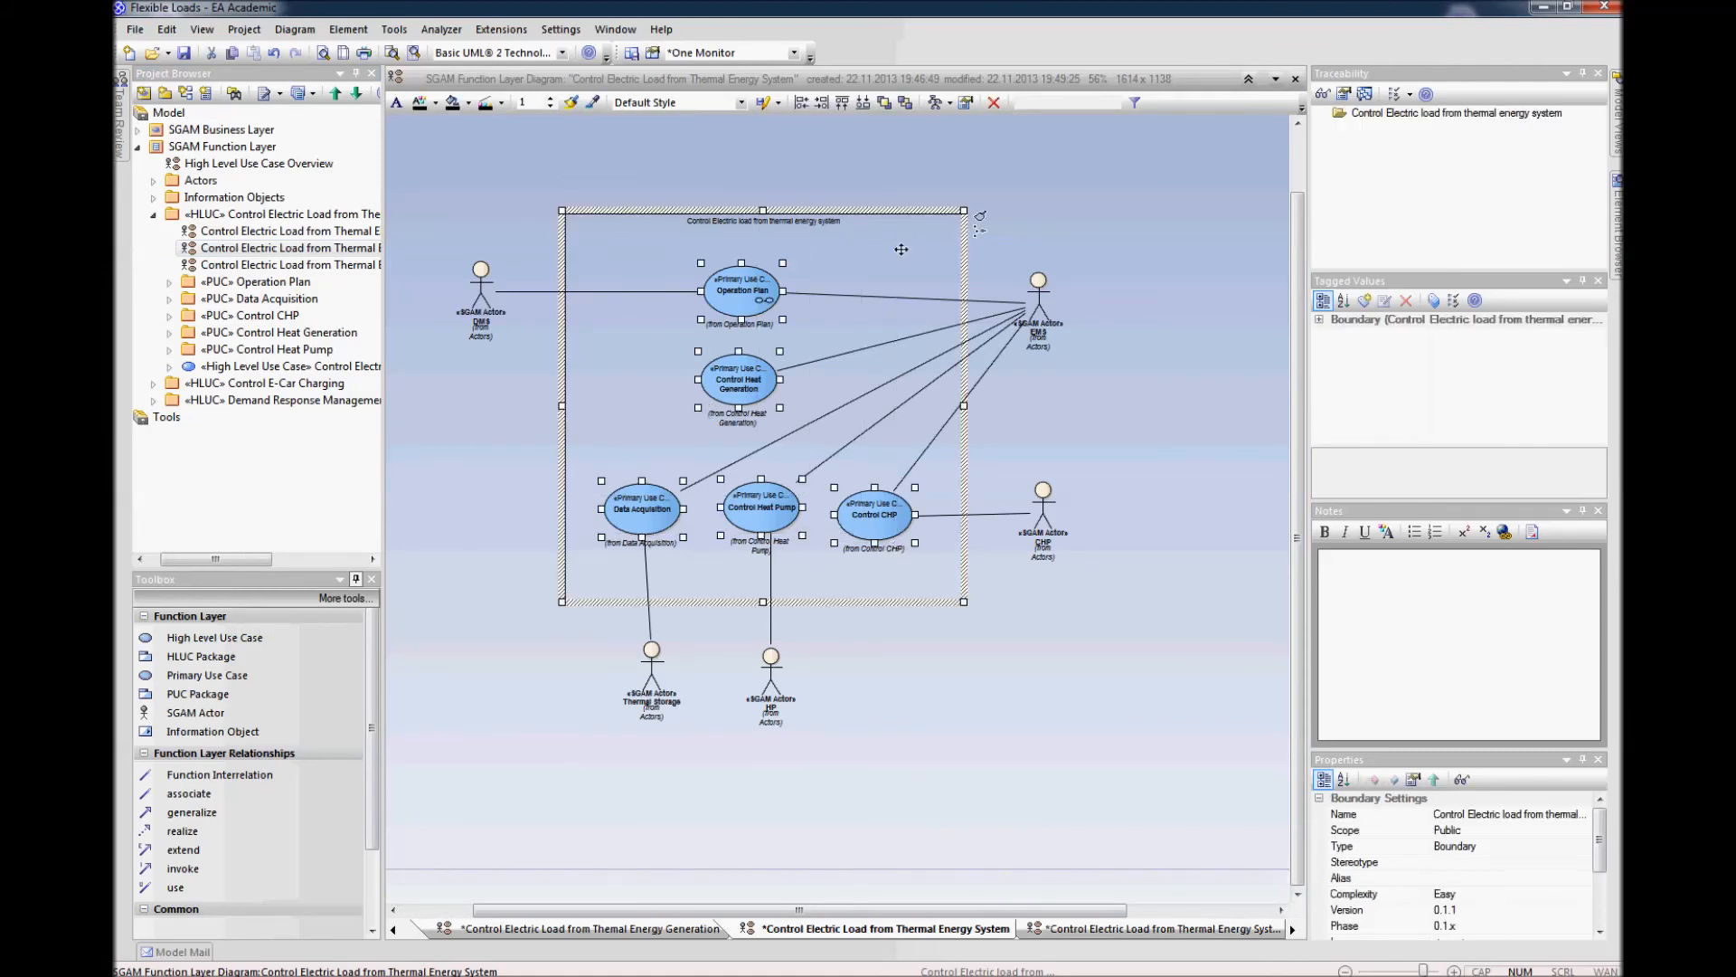
left_click(919, 221, "ctrl")
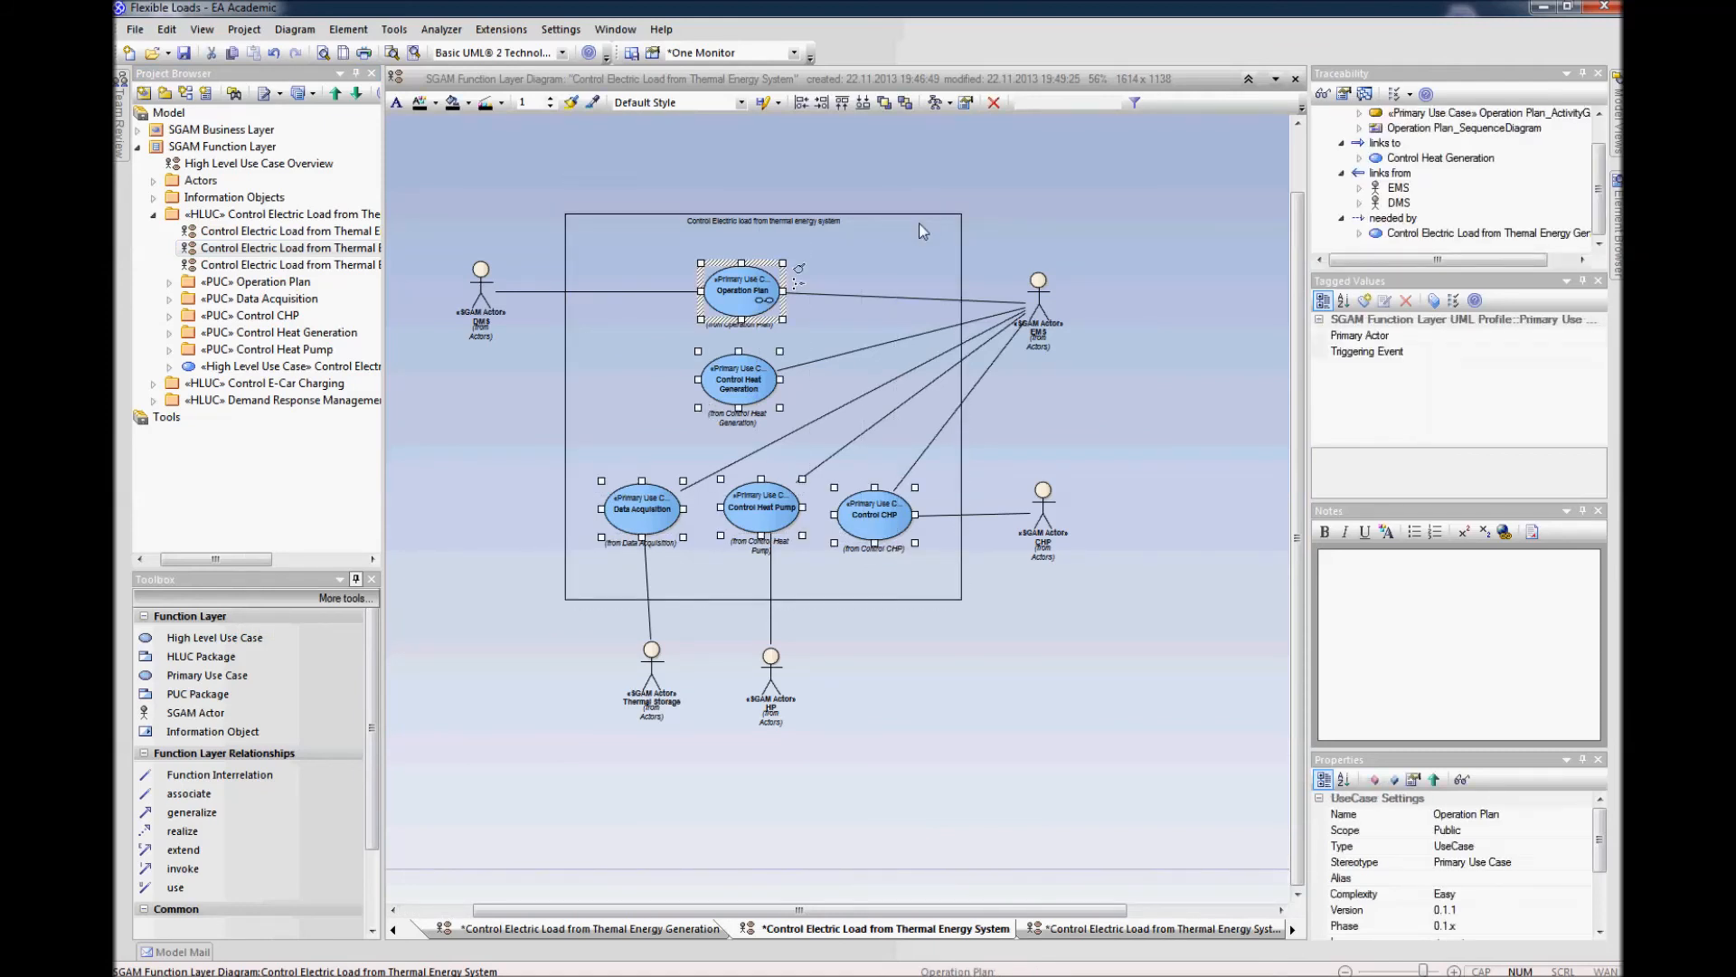
left_click(259, 264)
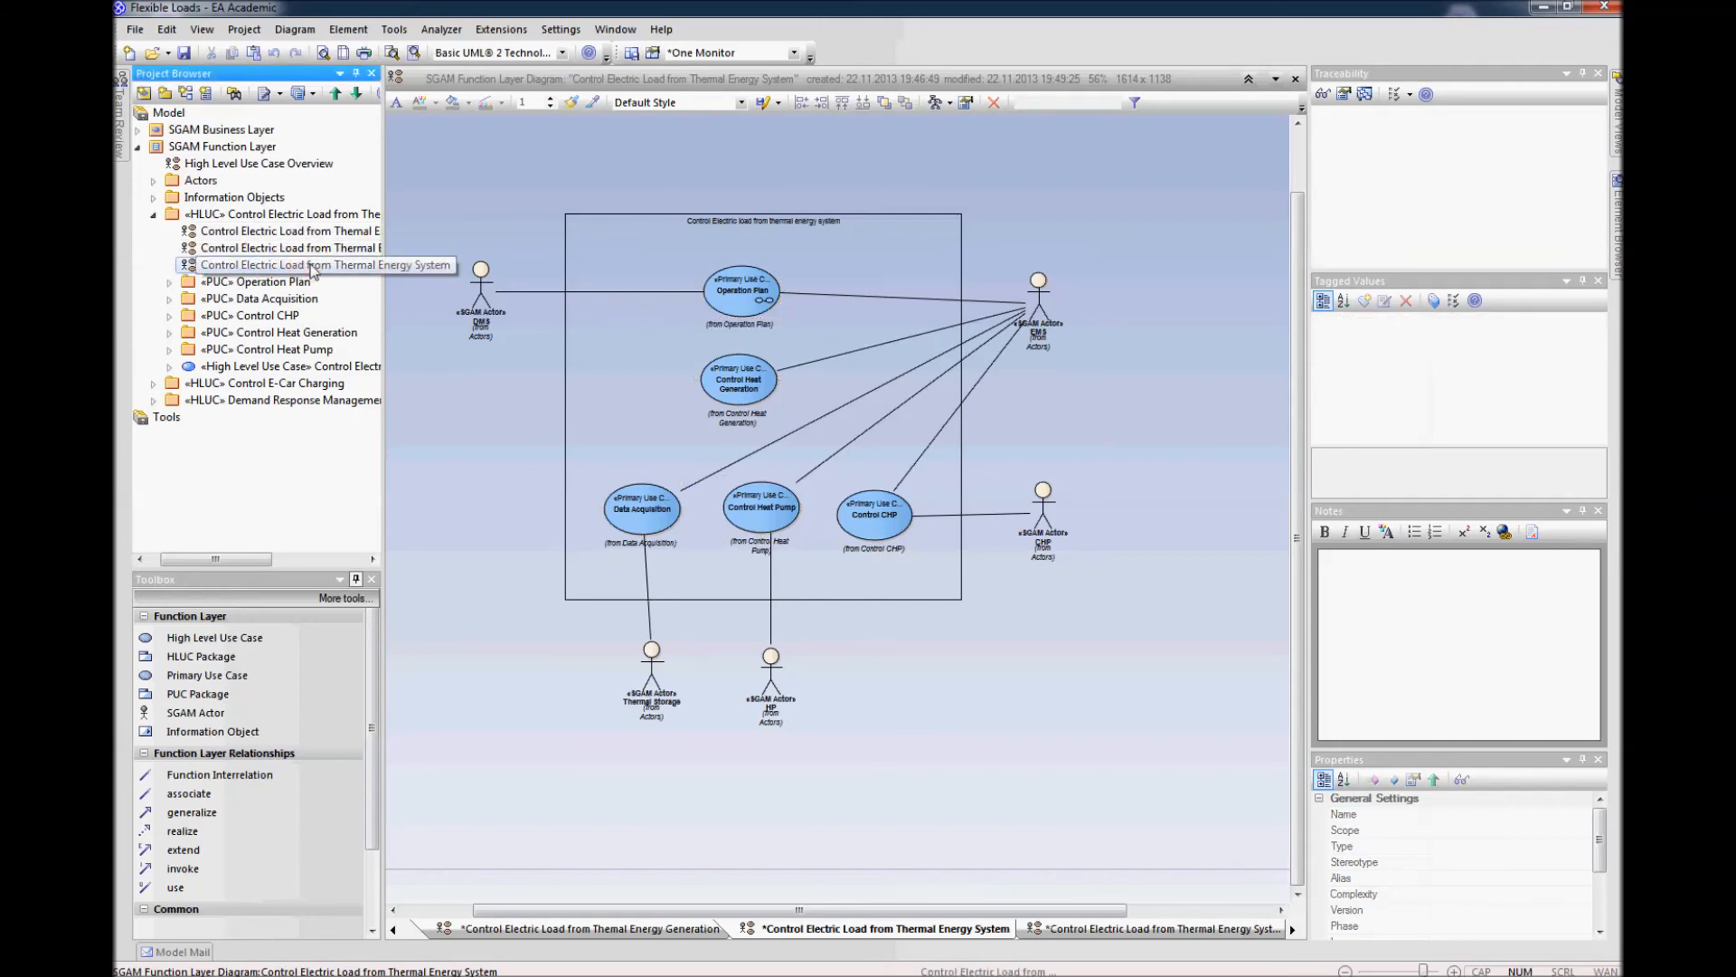
right_click(312, 264)
left_click(354, 315)
left_click(692, 815)
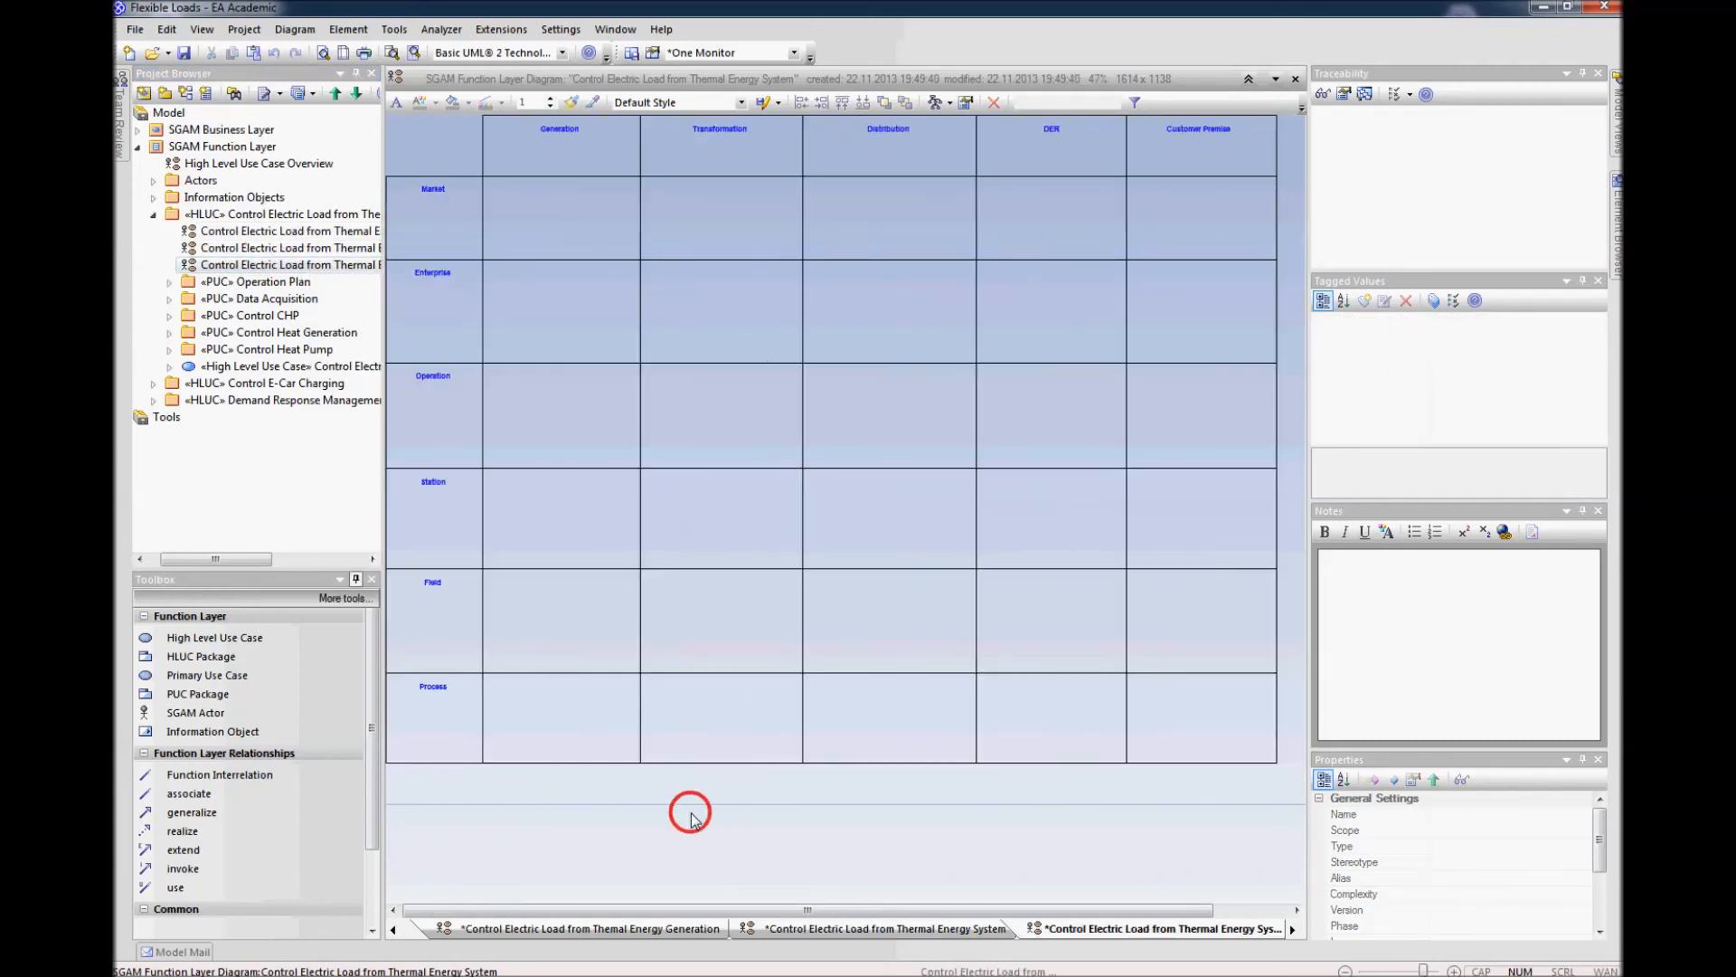
left_click(756, 858)
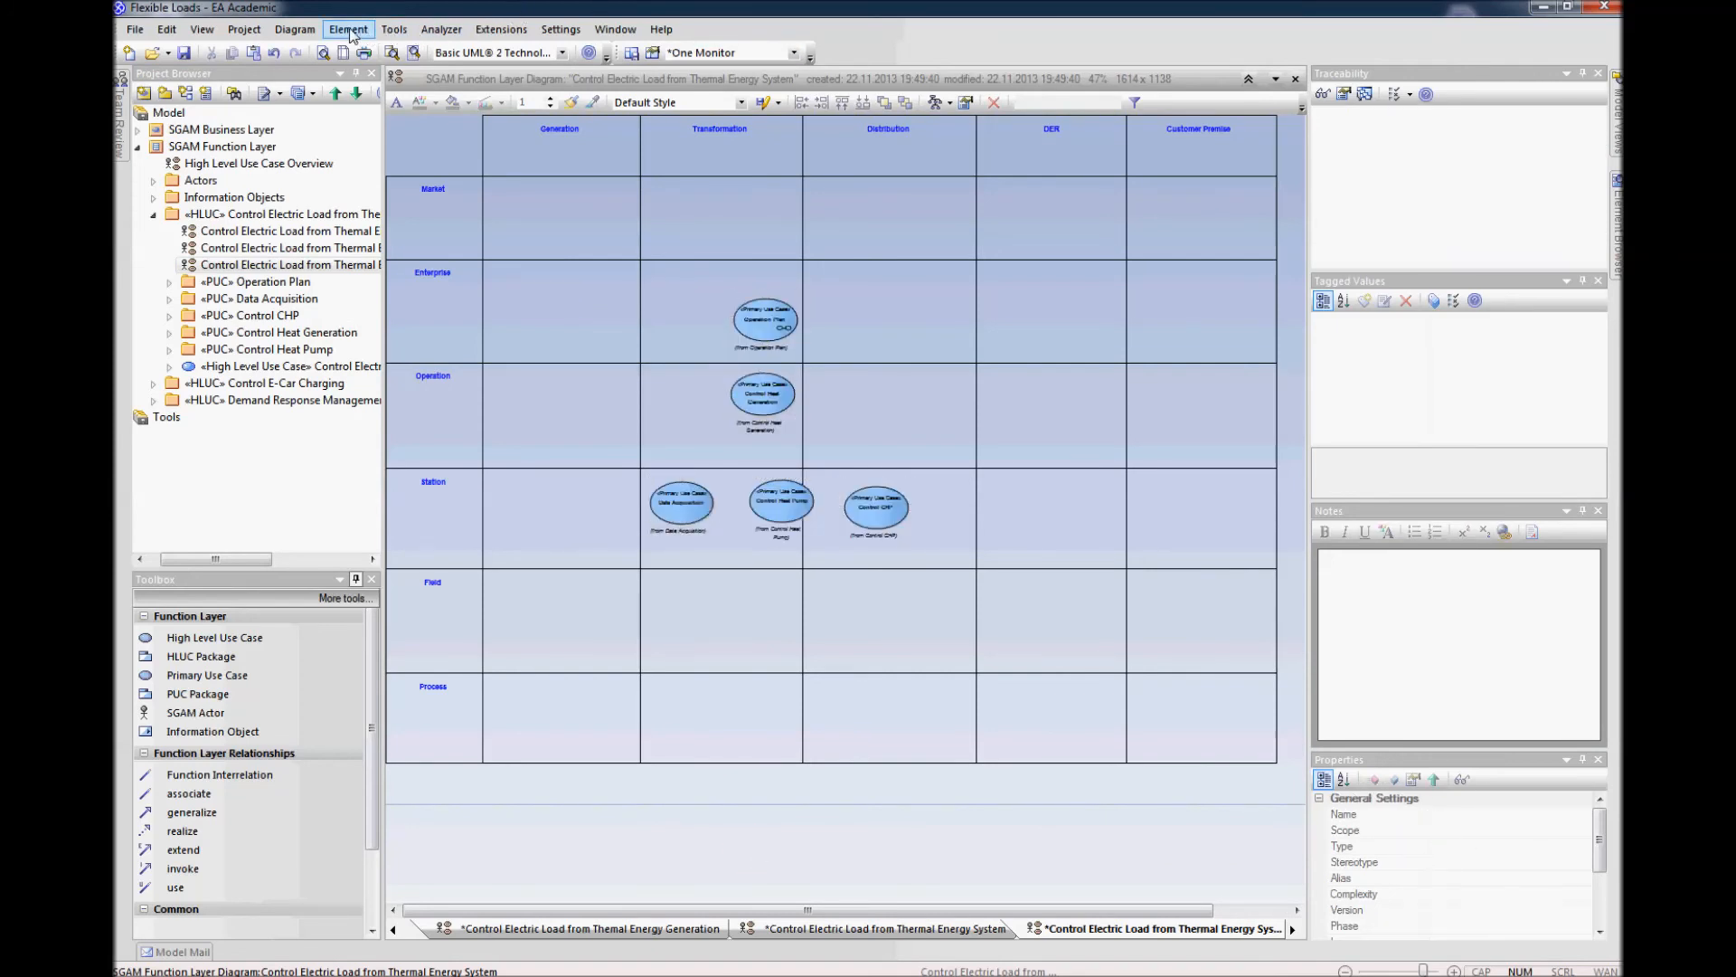
Step: Make all four associations of Control Heat Generation with CHP, Heat Pump, Data Acquisition and Operation Plan visible in the matrix diagram
left_click(293, 30)
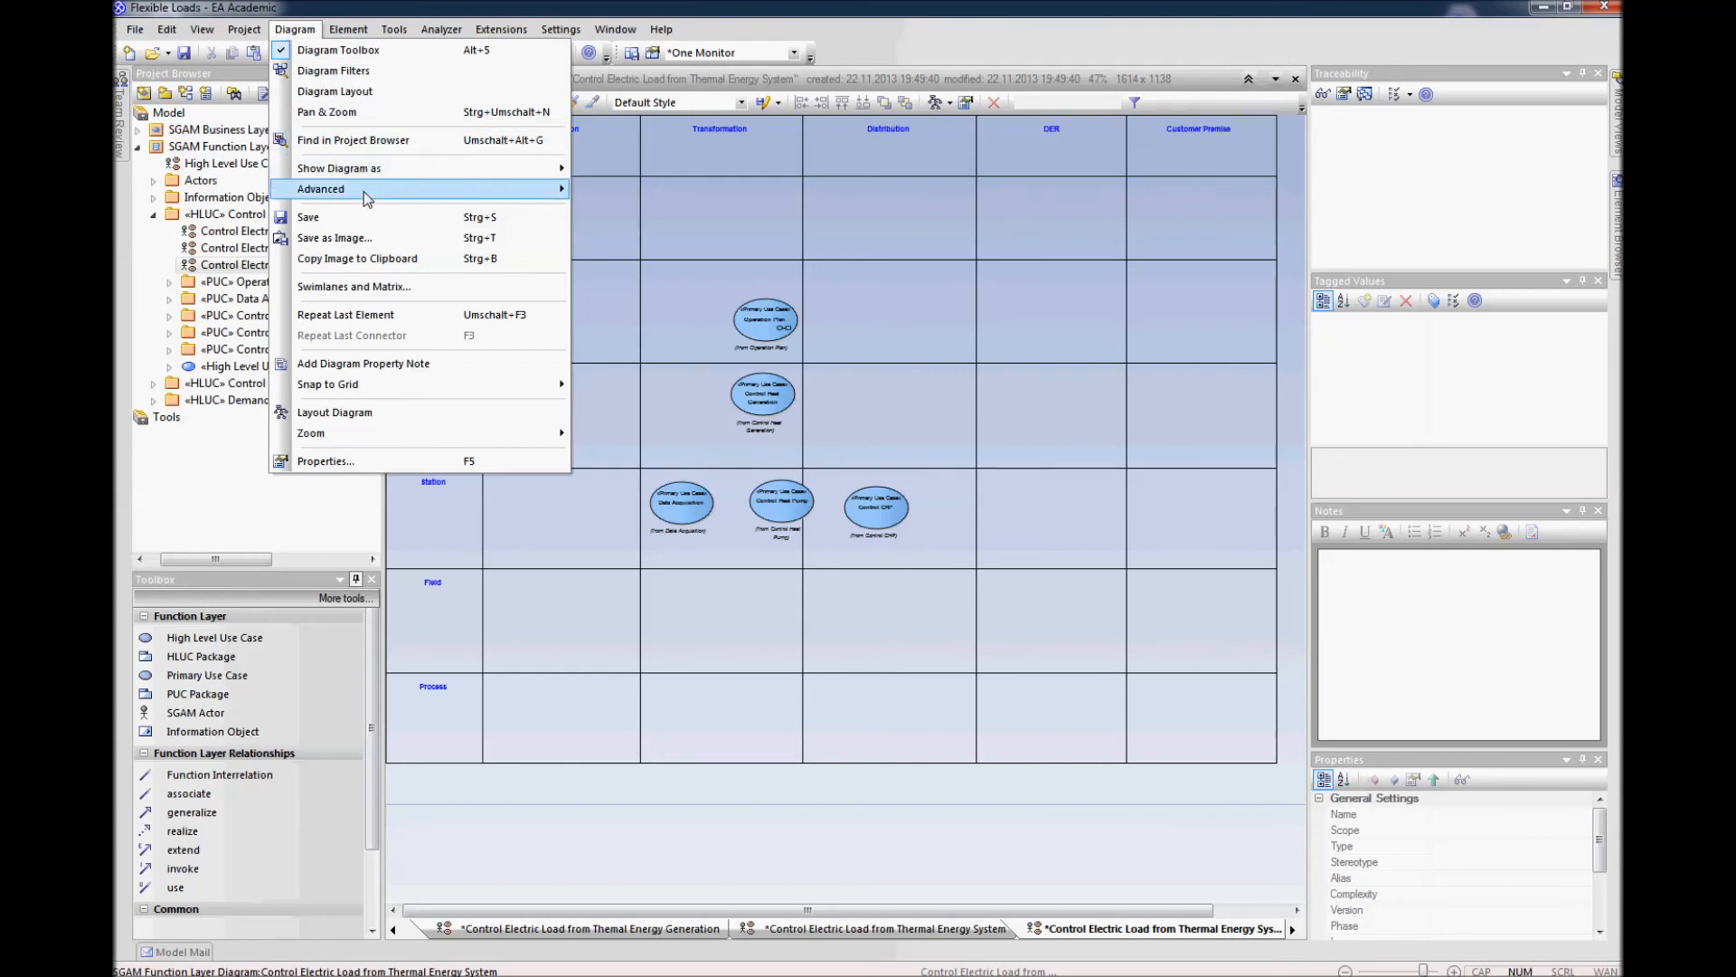
mouse_move(441, 188)
left_click(671, 259)
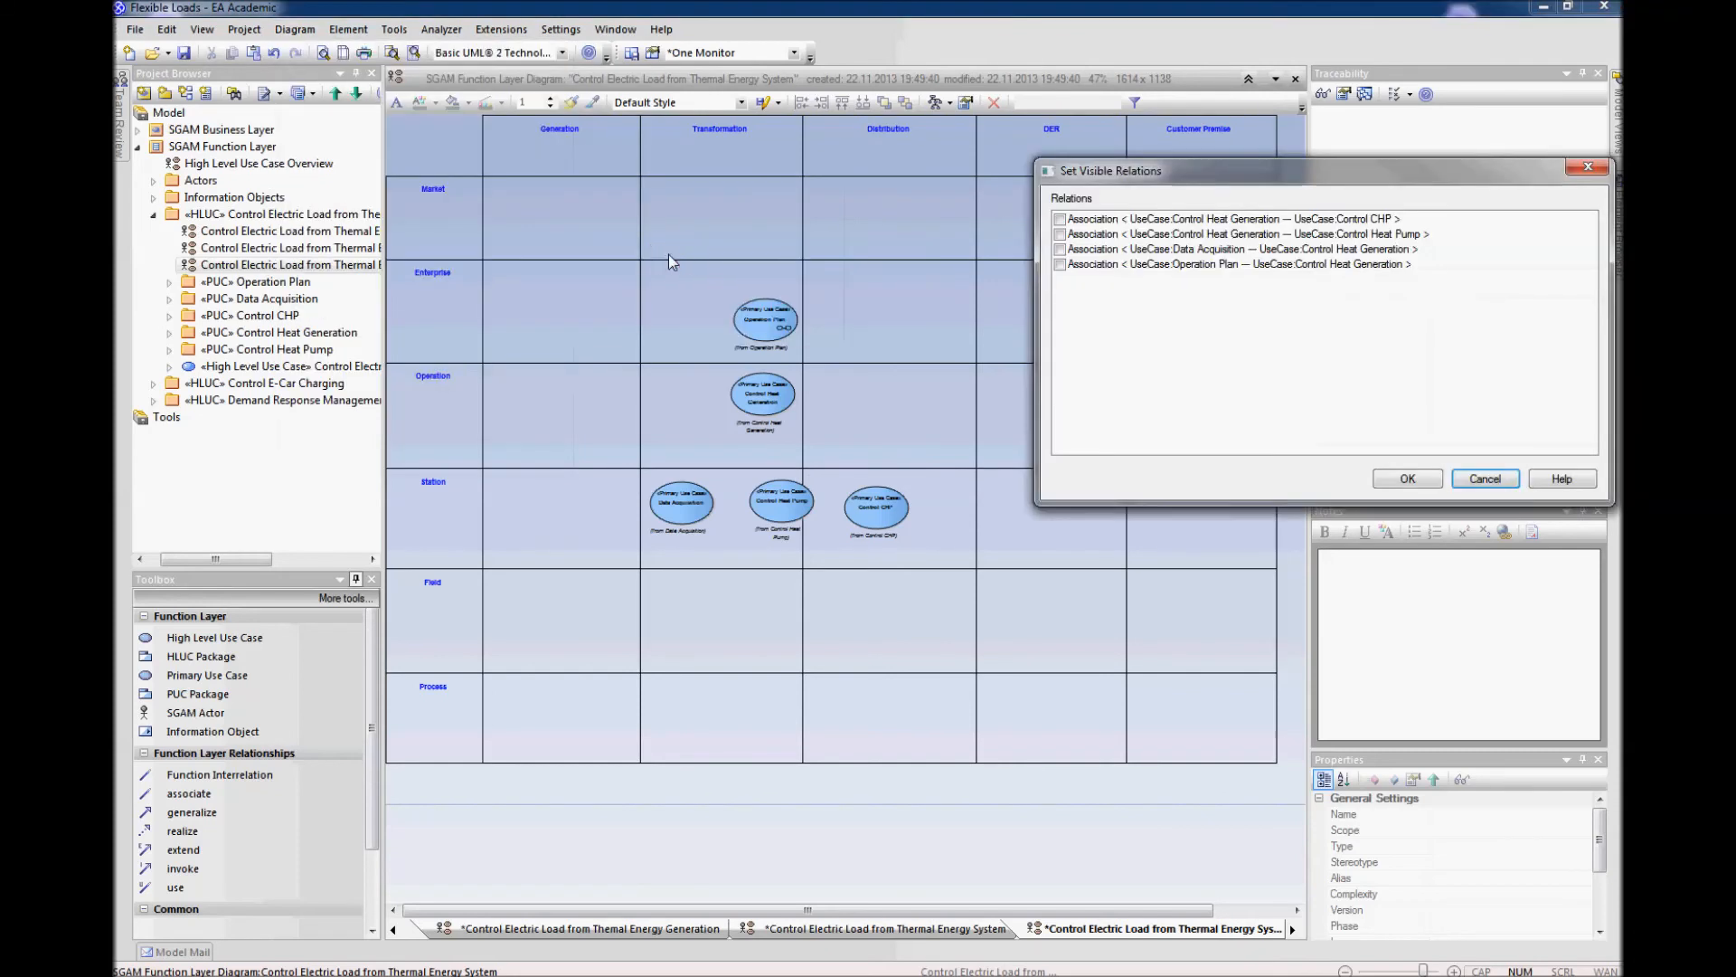
left_click(1059, 219)
left_click(1060, 233)
left_click(1060, 249)
left_click(1060, 264)
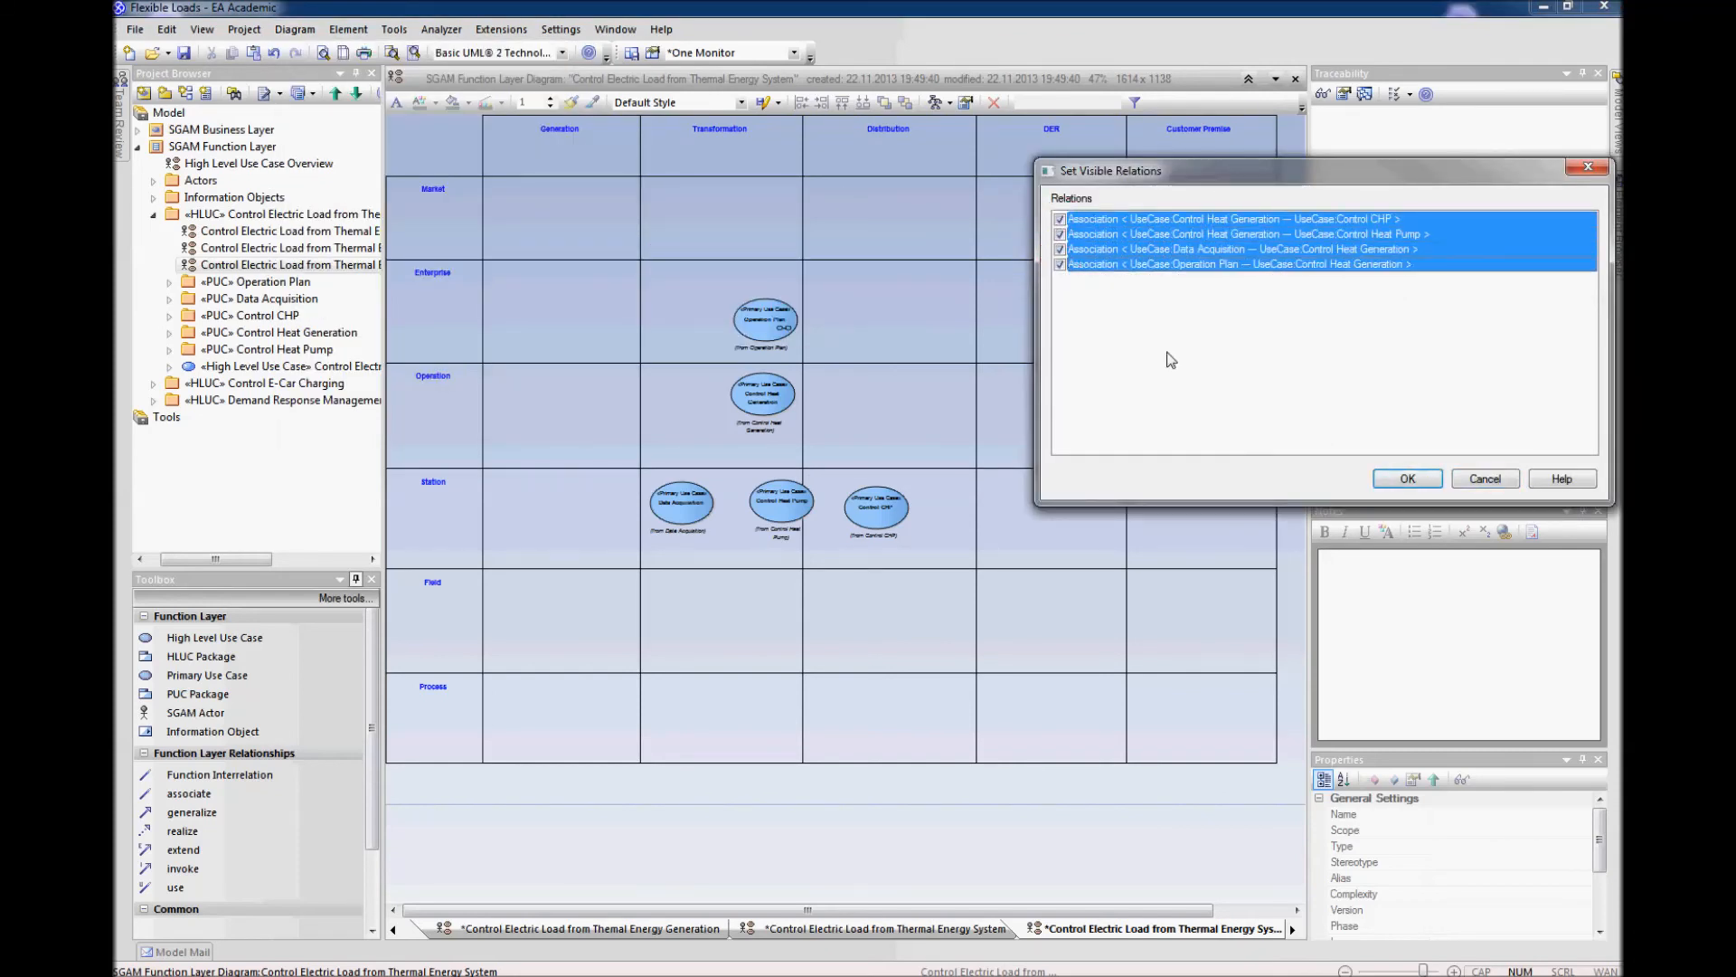
left_click(1401, 479)
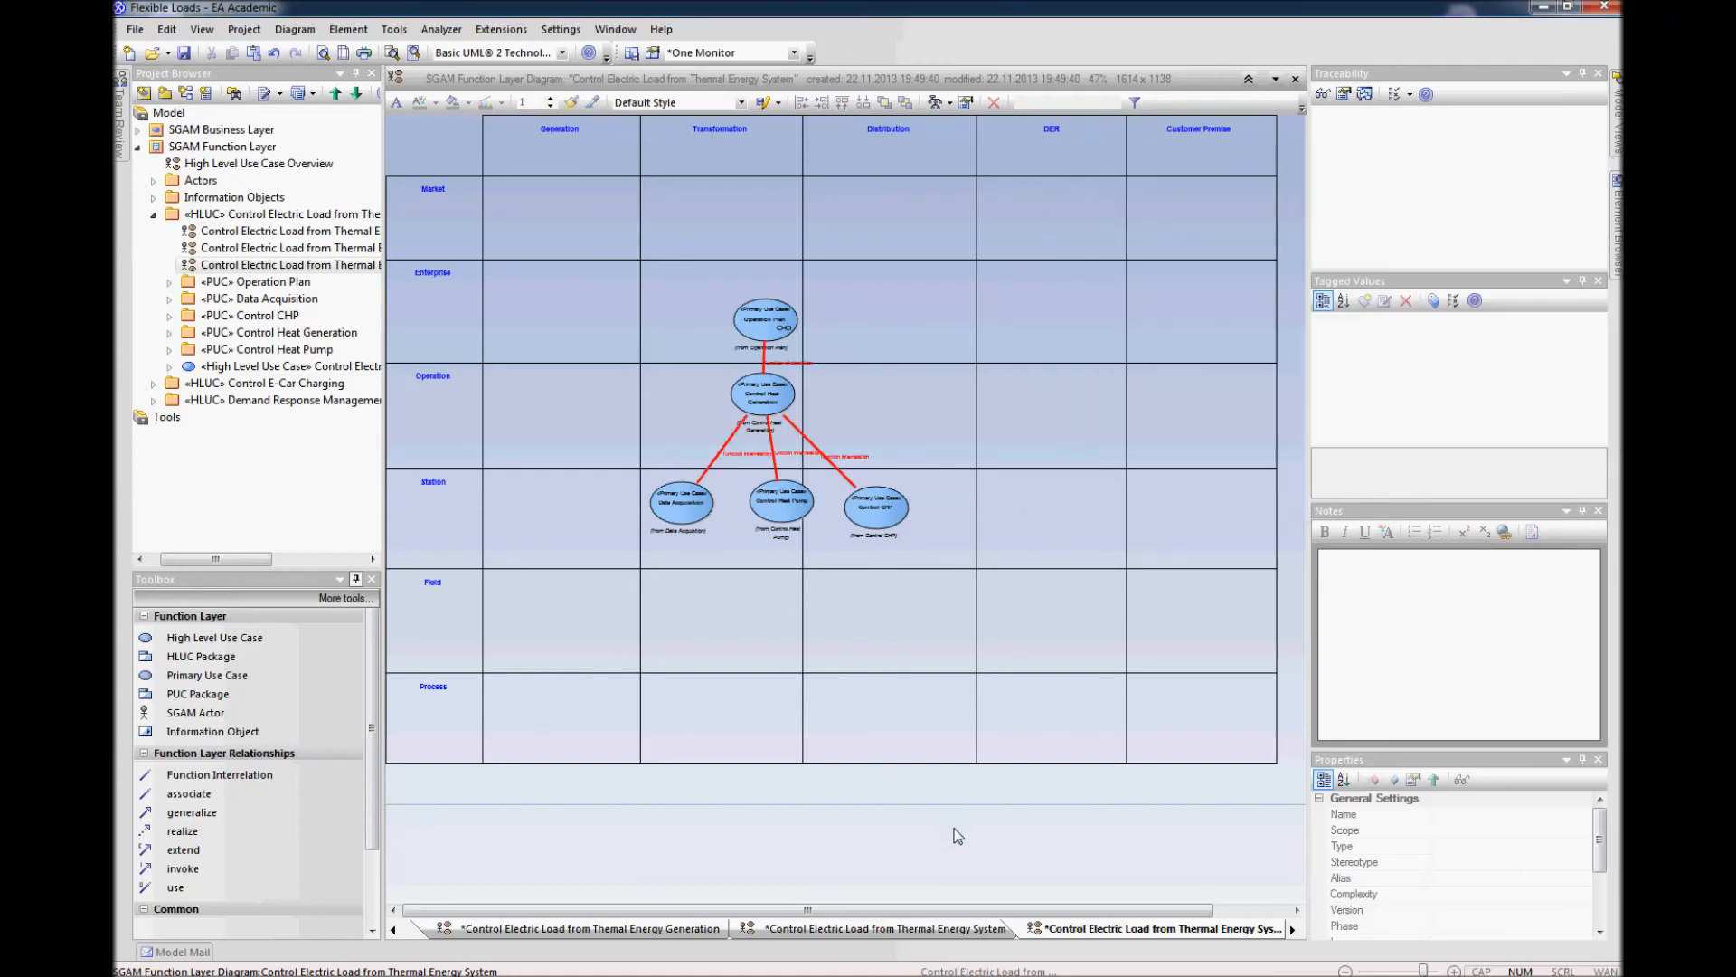
right_click(895, 511)
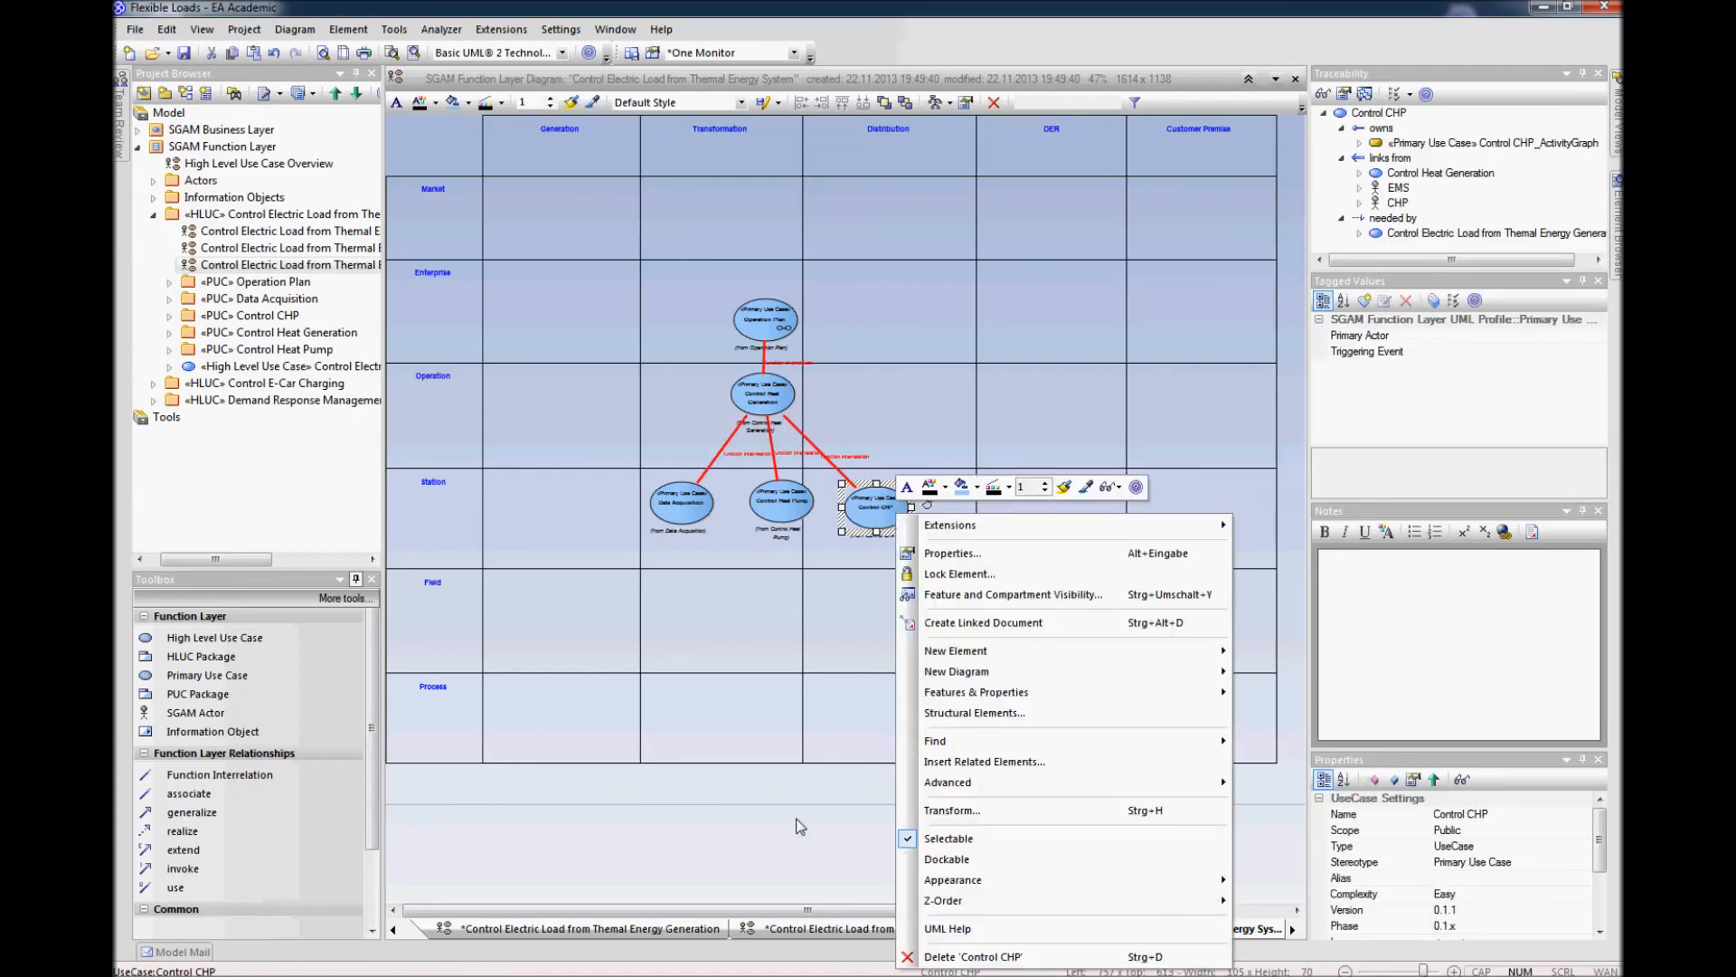
left_click(801, 826)
scroll(842, 805, "up", 1)
scroll(842, 805, "down", 1)
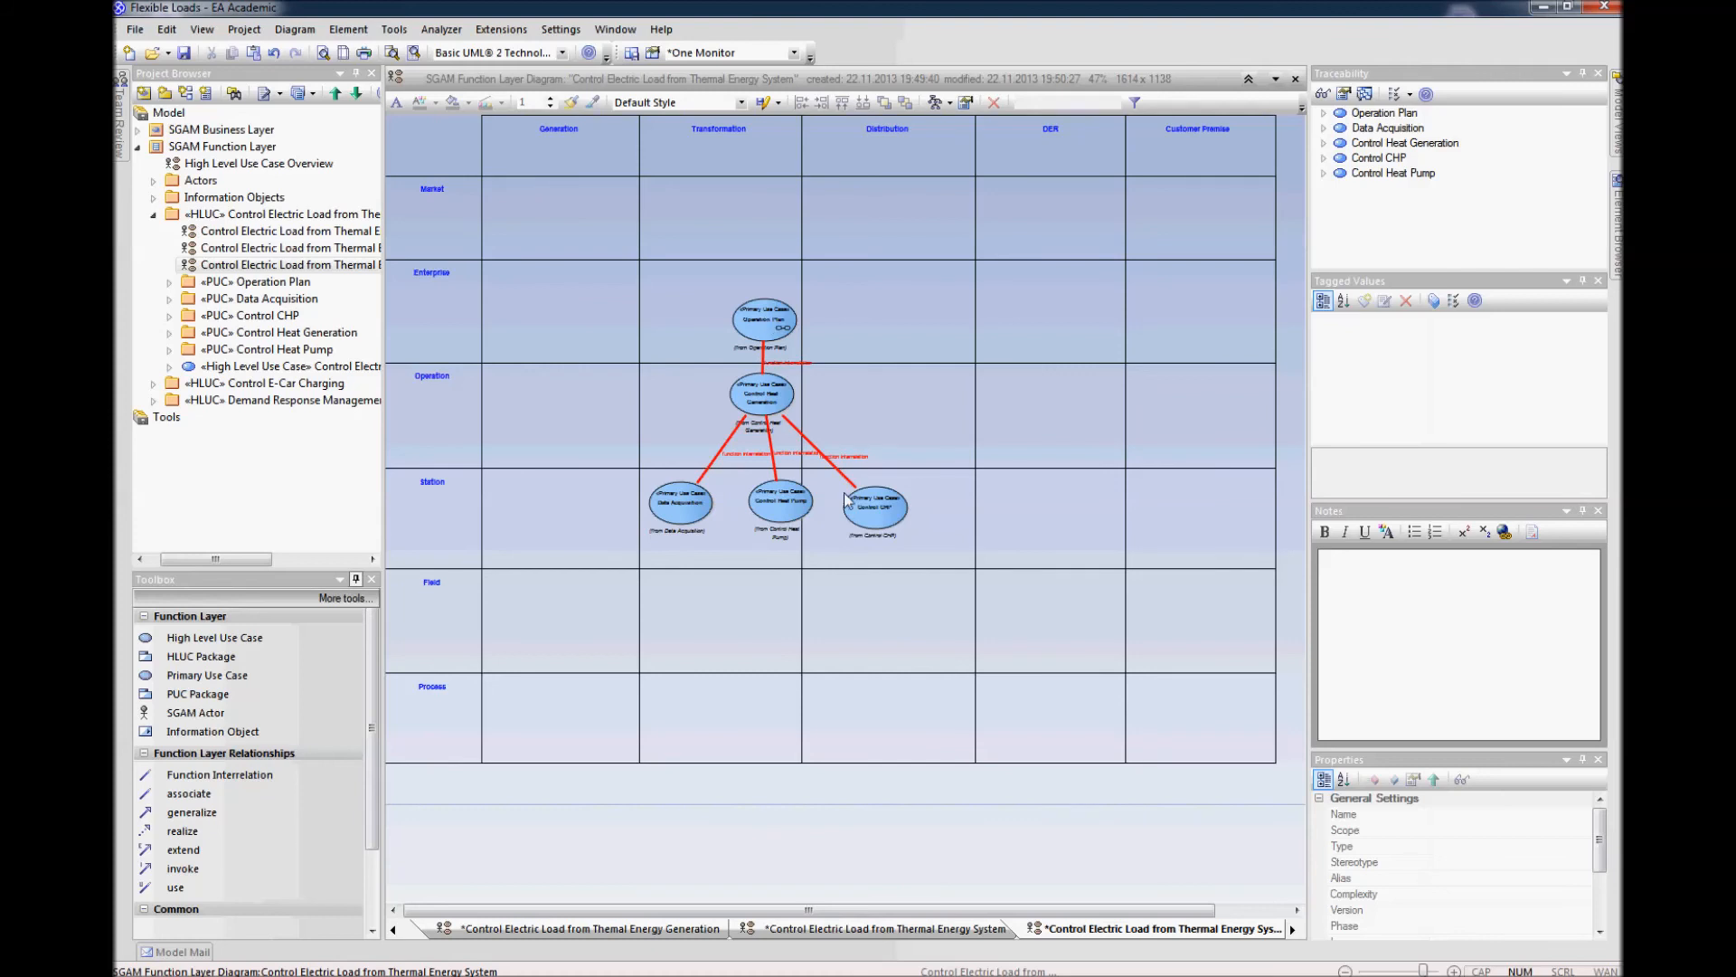
scroll(884, 538, "up", 2)
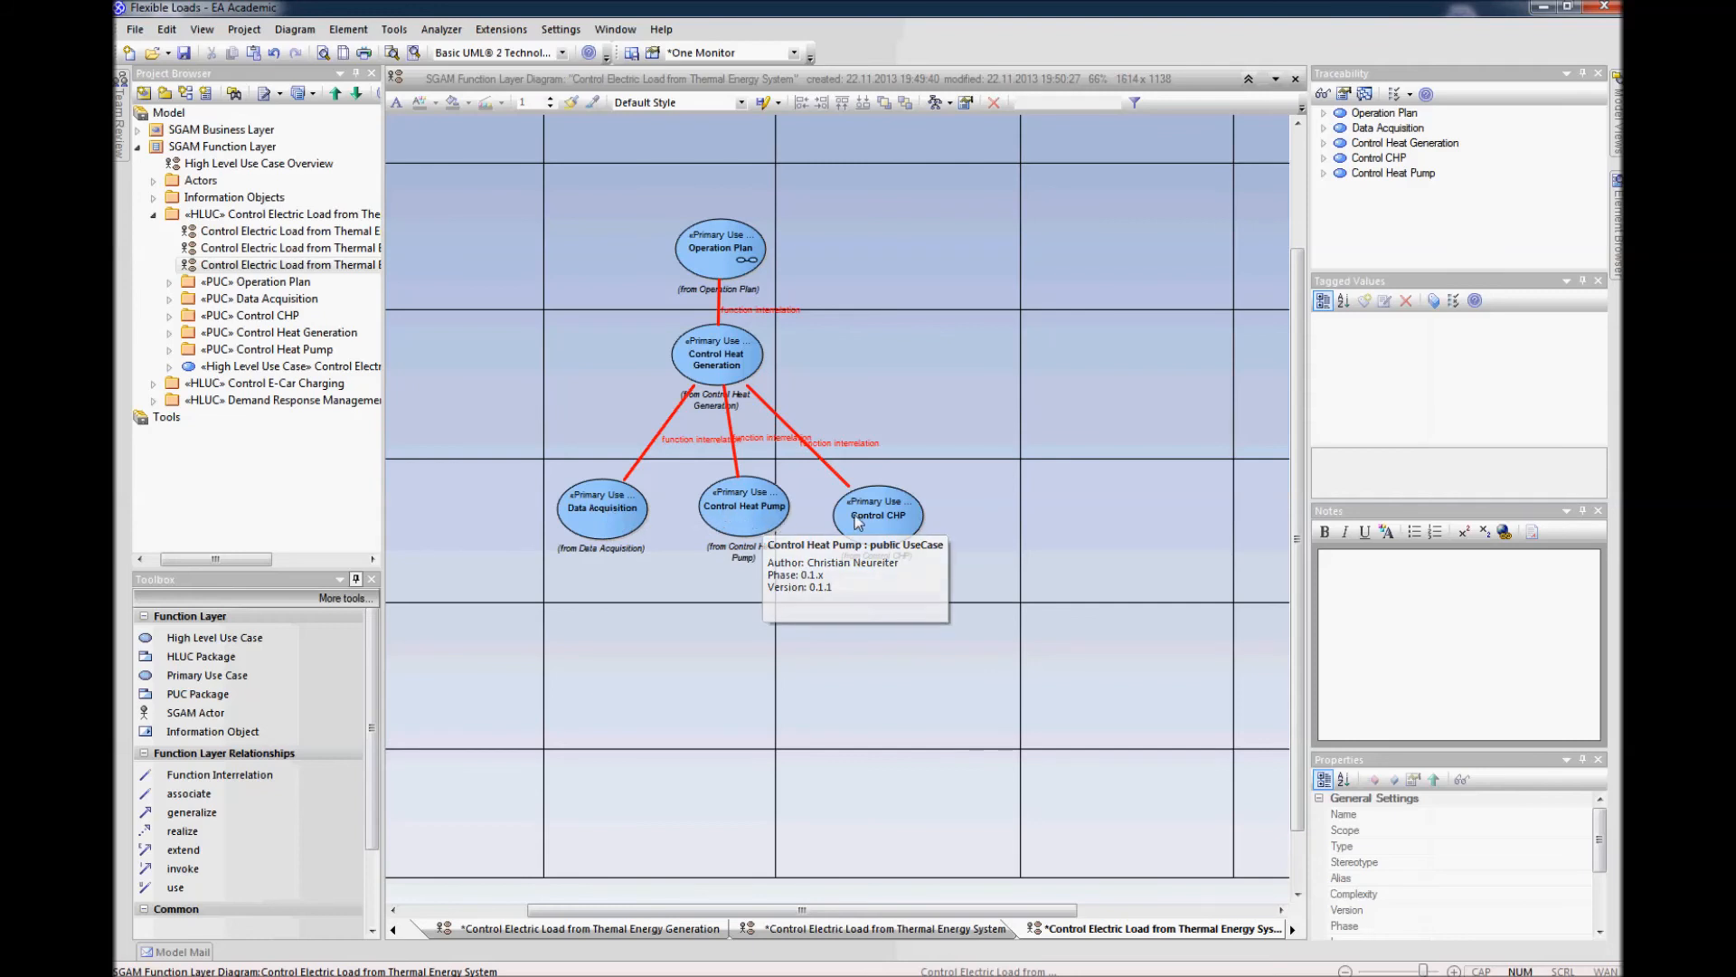
scroll(819, 528, "down", 2)
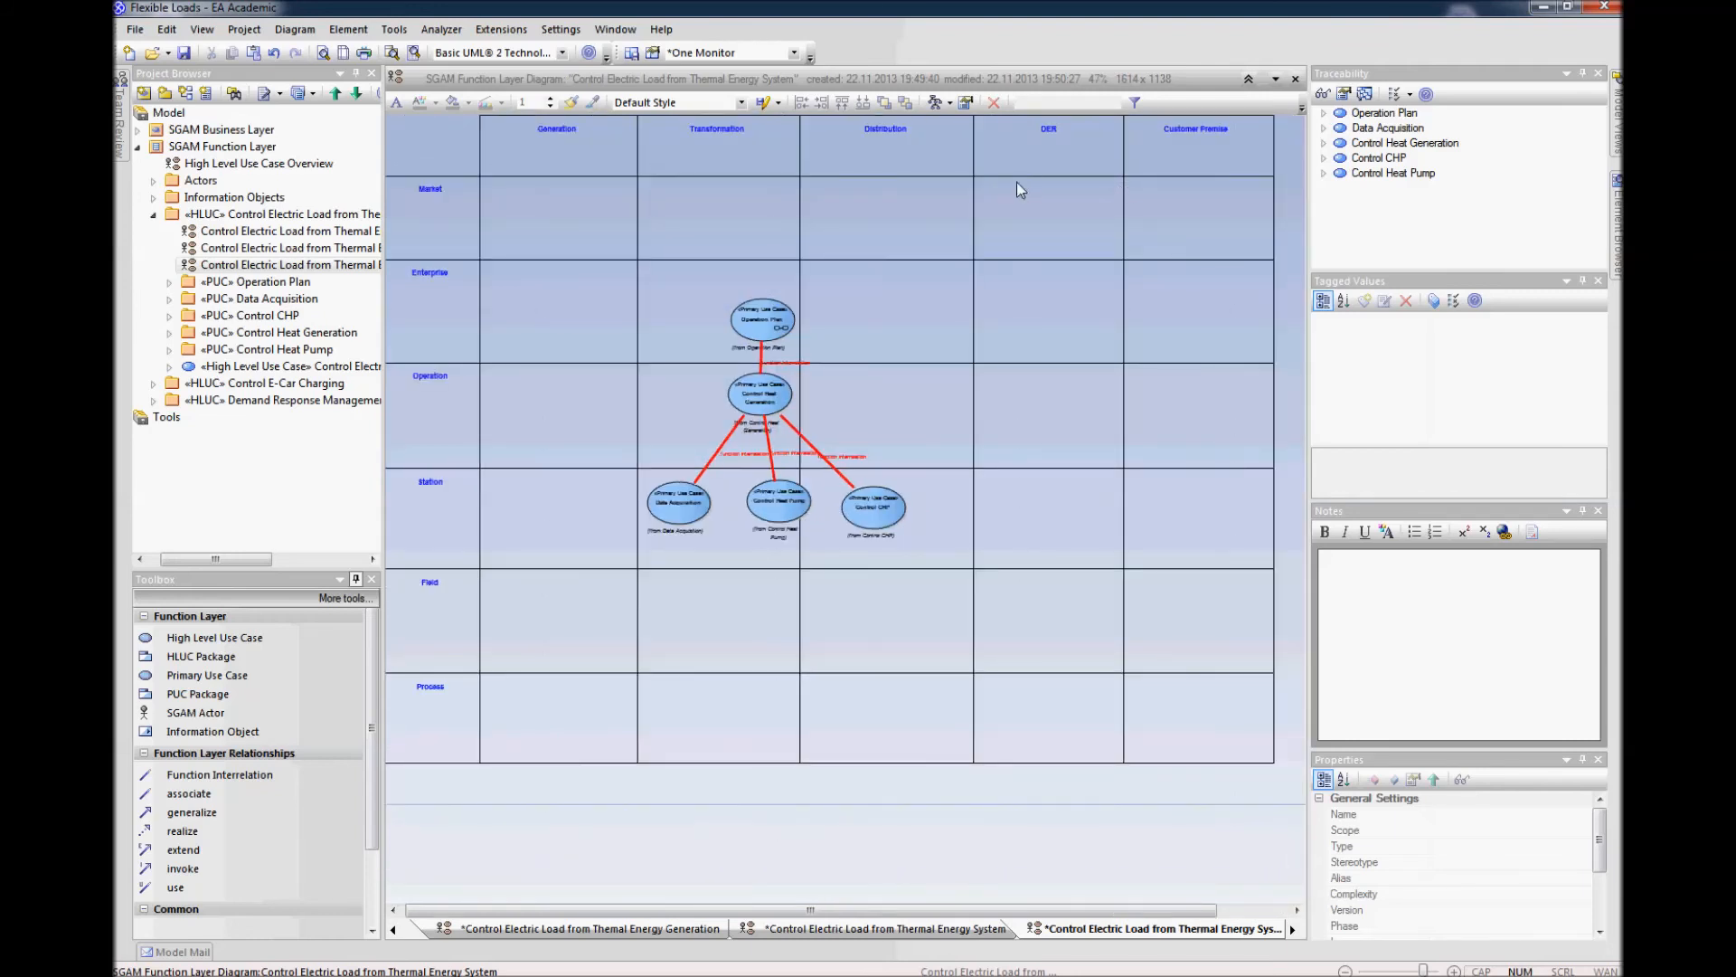
Step: Resize the matrix columns, narrowing Generation and Transformation and giving Distribution and especially DER more width
left_click_drag(975, 192, 928, 210)
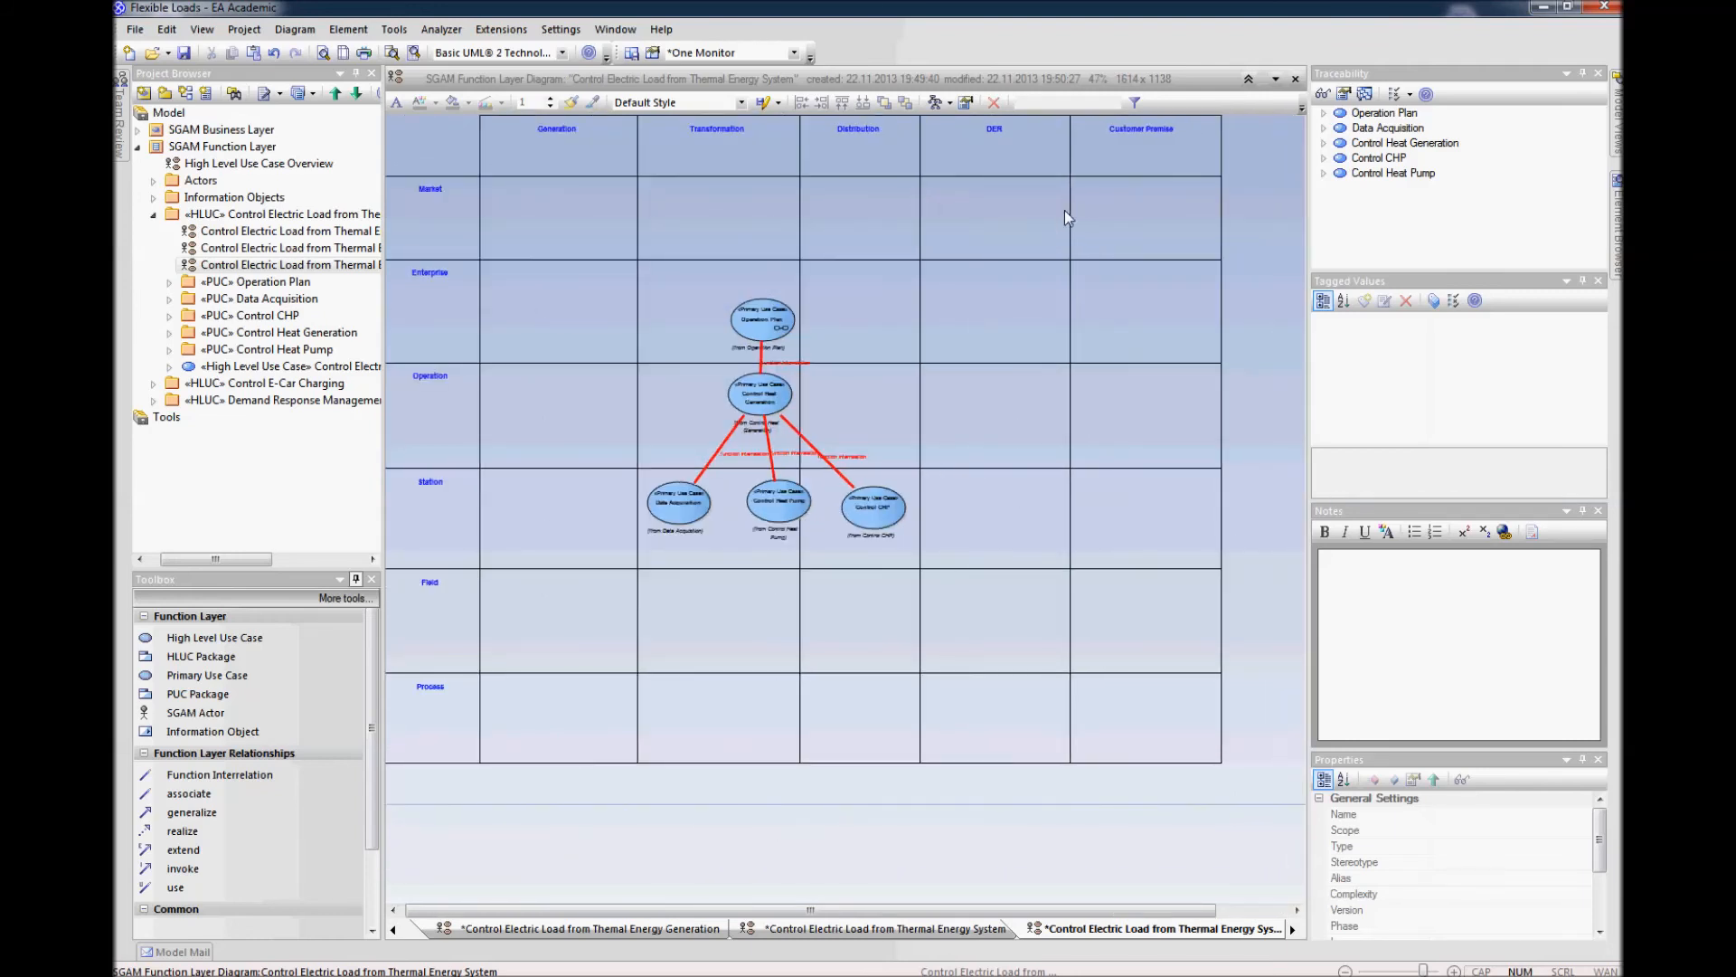
left_click_drag(1067, 209, 1148, 215)
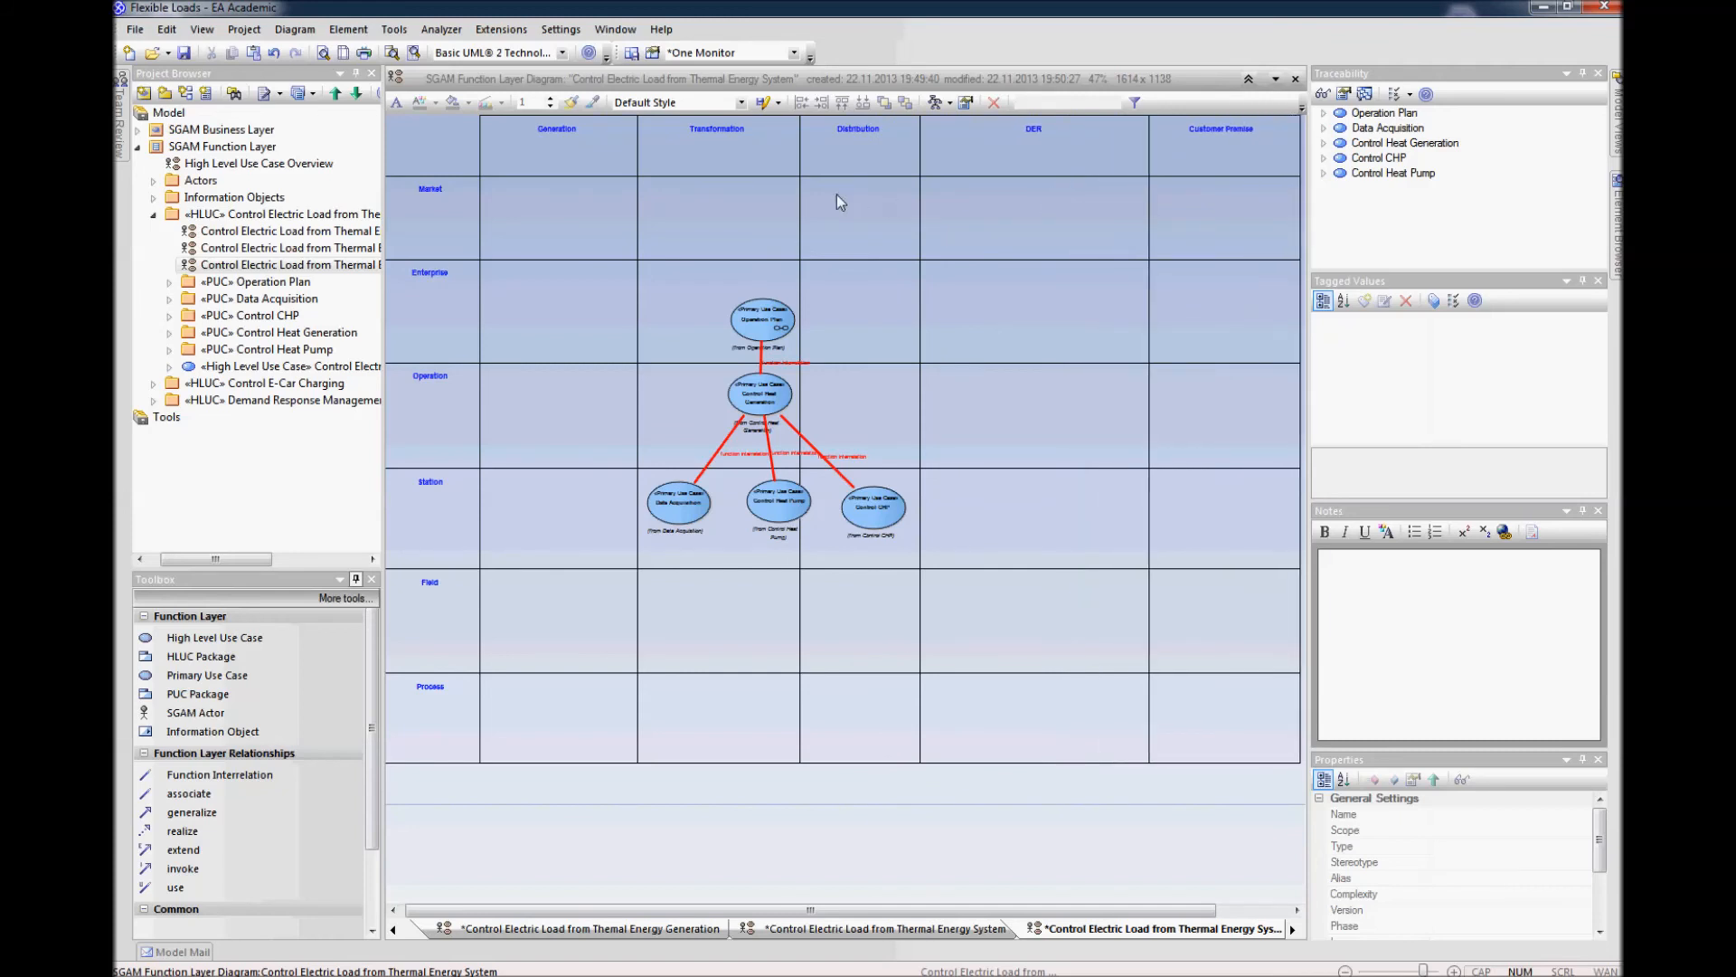
left_click_drag(800, 194, 751, 209)
left_click_drag(635, 219, 561, 240)
left_click_drag(673, 211, 651, 209)
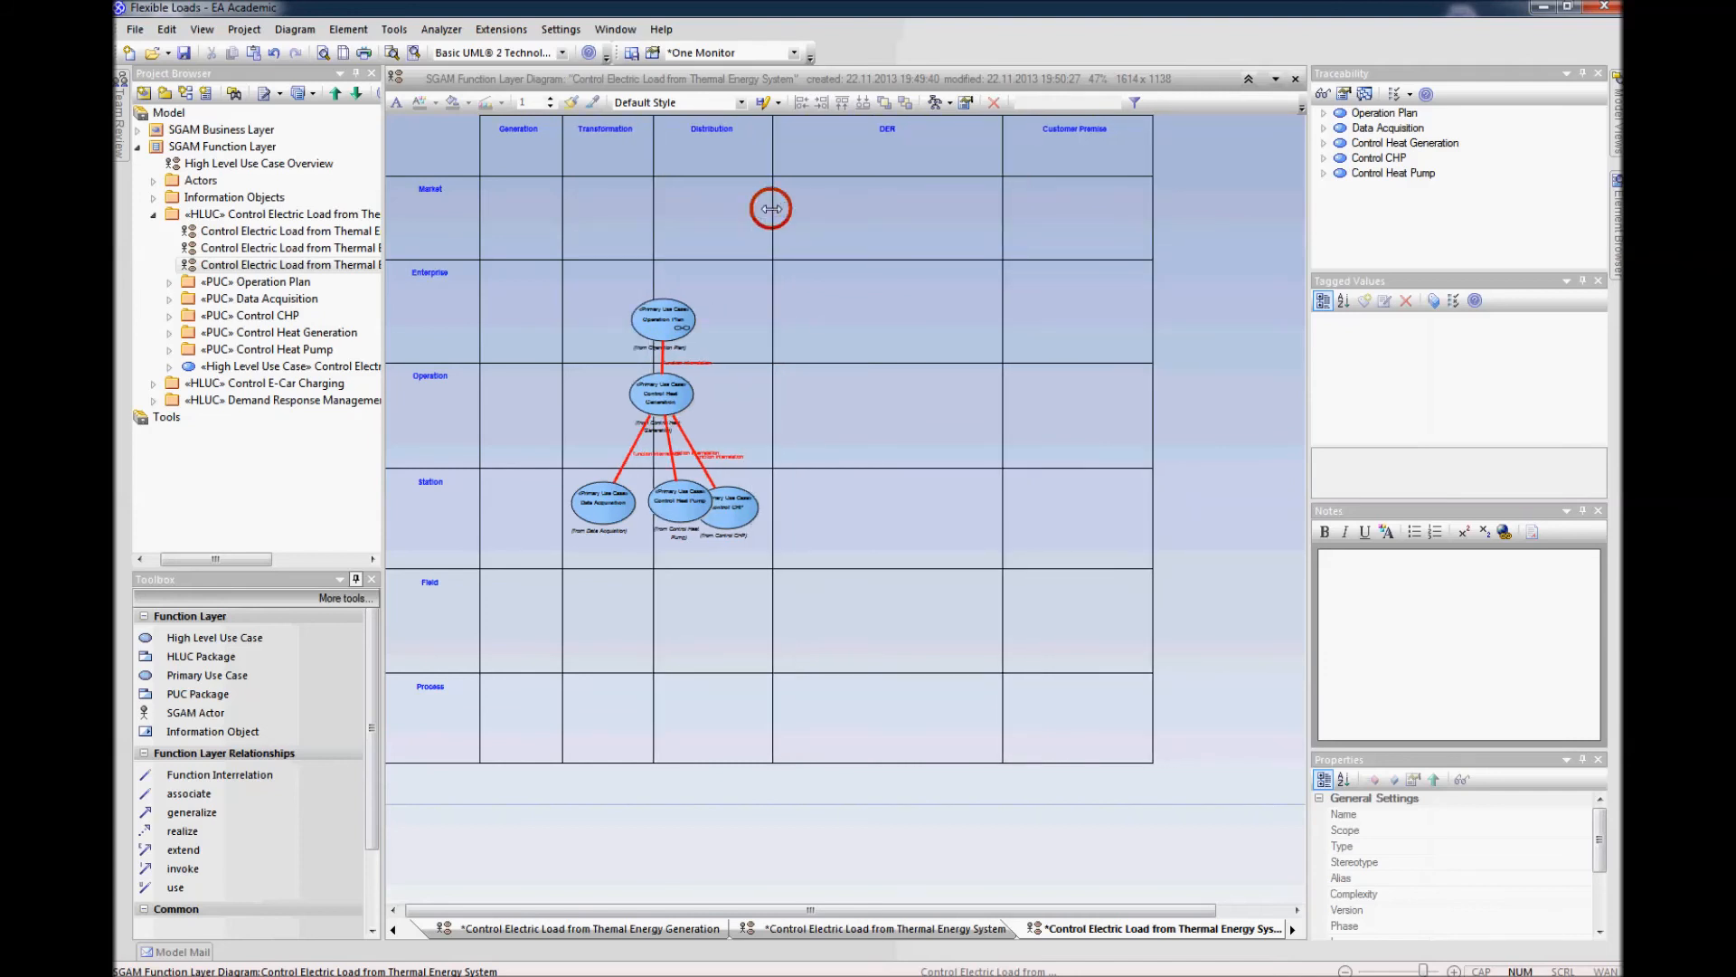
left_click_drag(770, 209, 849, 209)
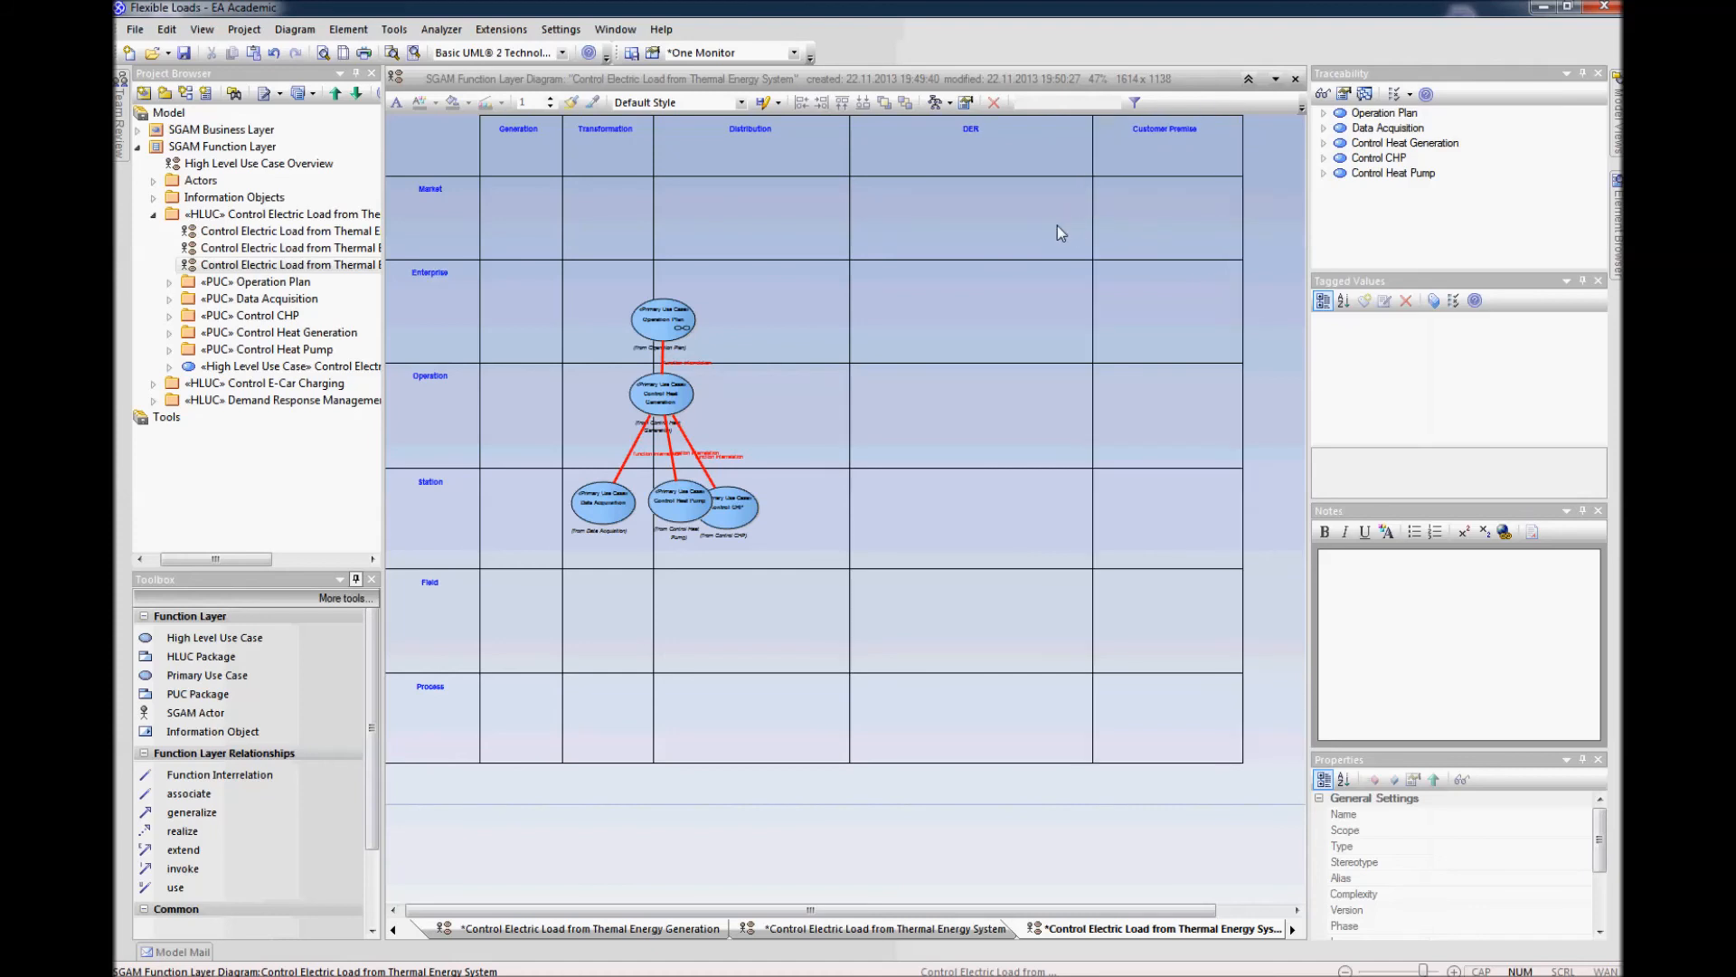
left_click_drag(1082, 225, 1127, 224)
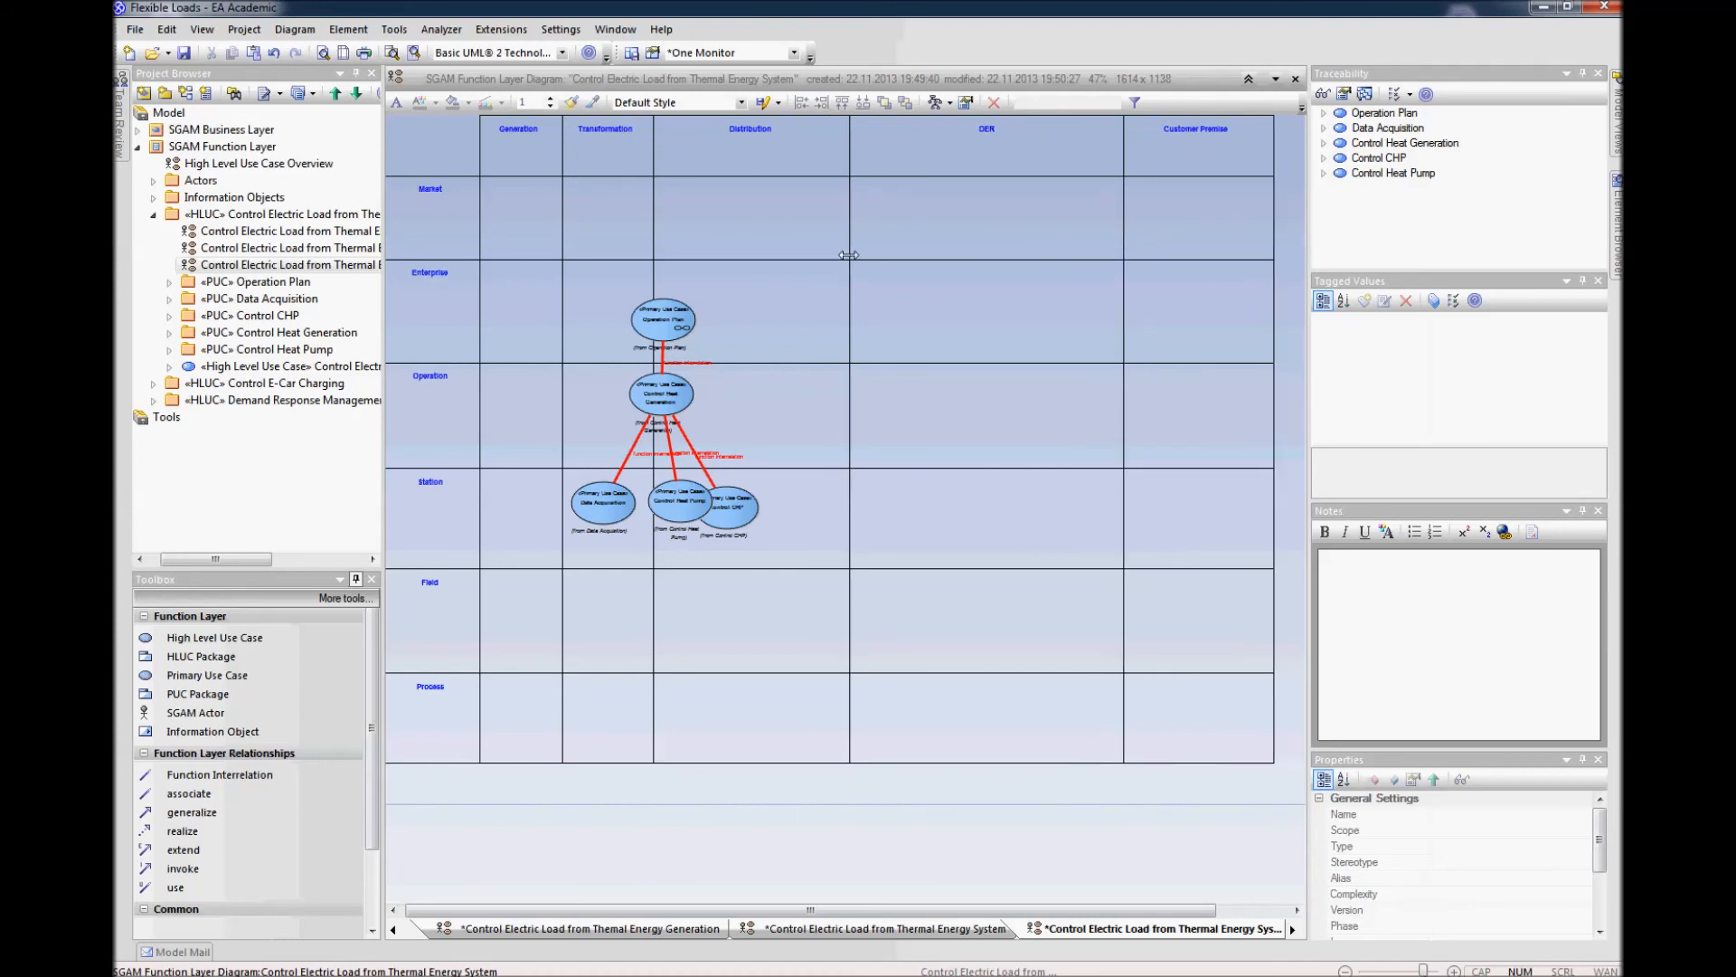
Step: Place Control CHP, Control Heat Pump and Data Acquisition side by side in the DER column on the Field/Process border
left_click(737, 511)
left_click_drag(737, 512, 1091, 678)
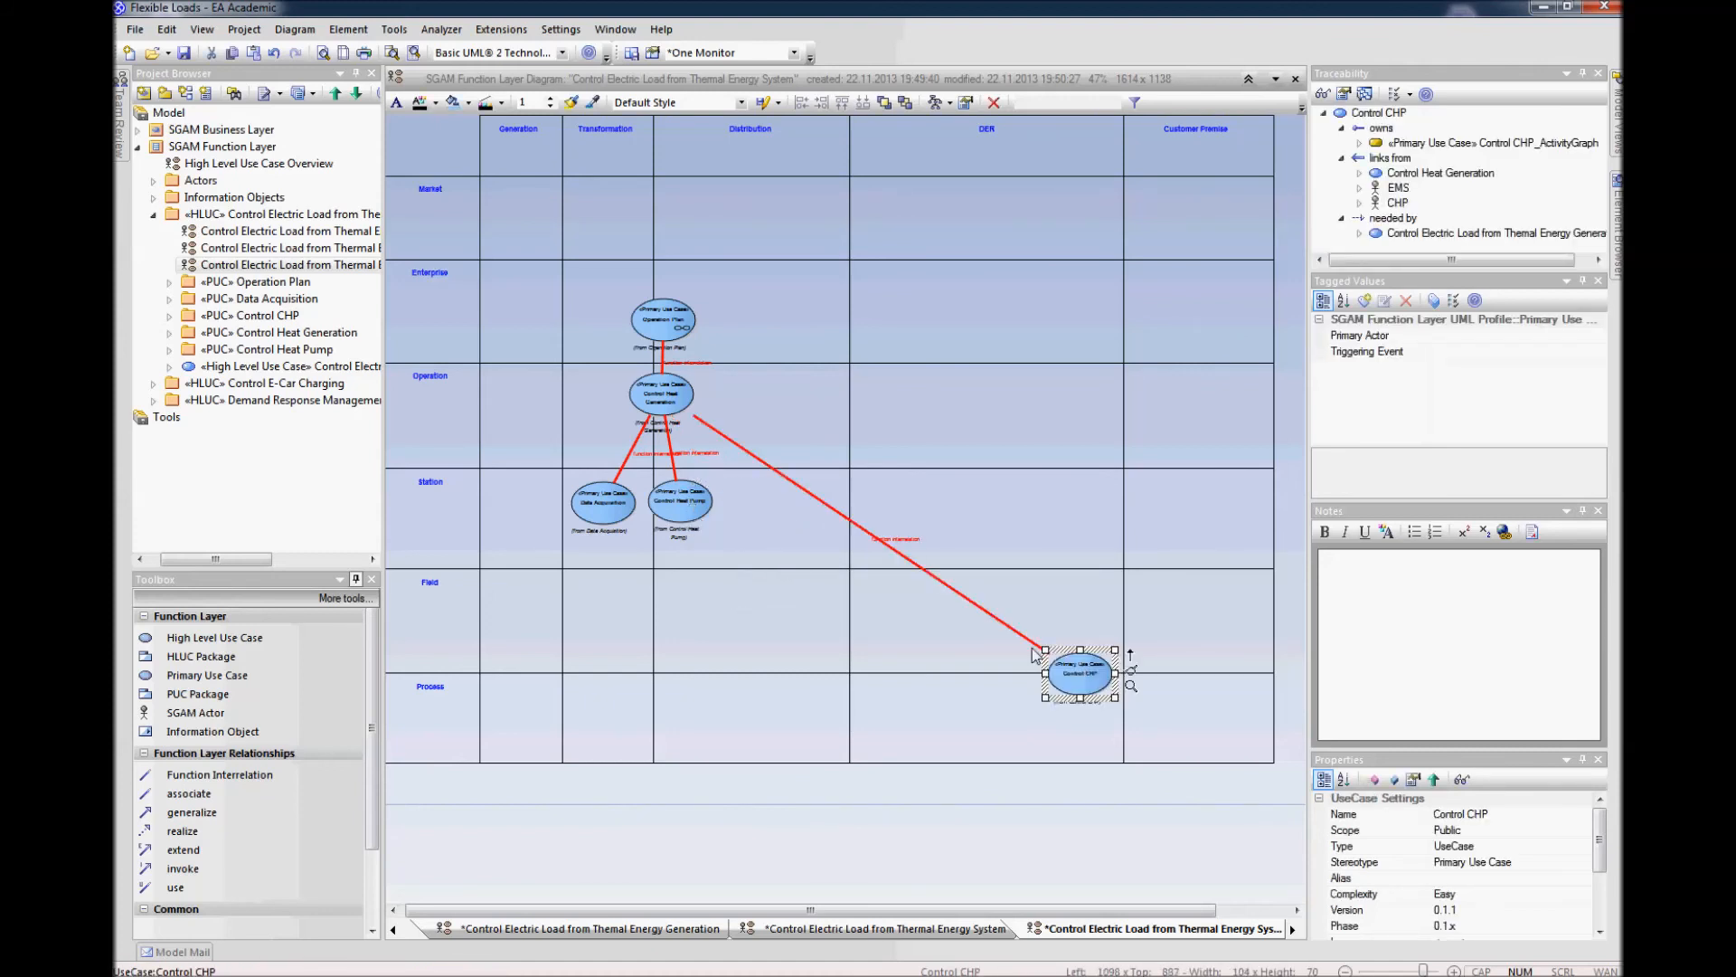
left_click_drag(706, 505, 1015, 673)
left_click_drag(595, 503, 883, 674)
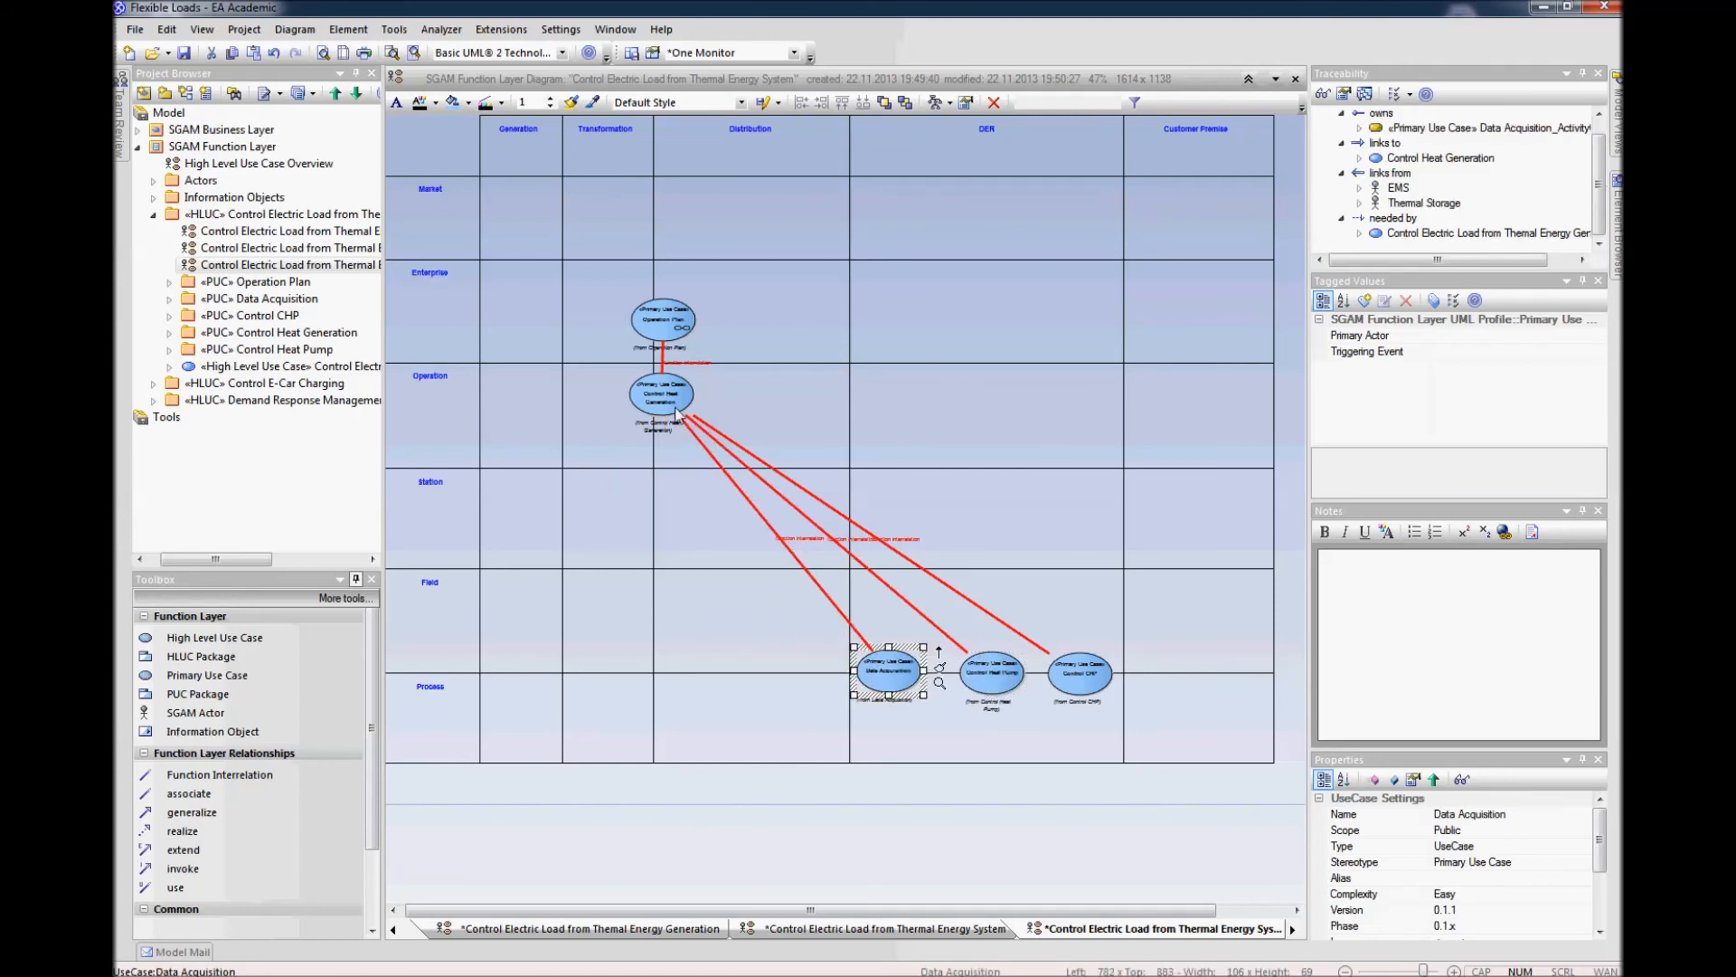
Step: Move Control Heat Generation to the DER/Station cell and Operation Plan to the Distribution/Operation cell, and save the diagram
left_click_drag(677, 413, 995, 511)
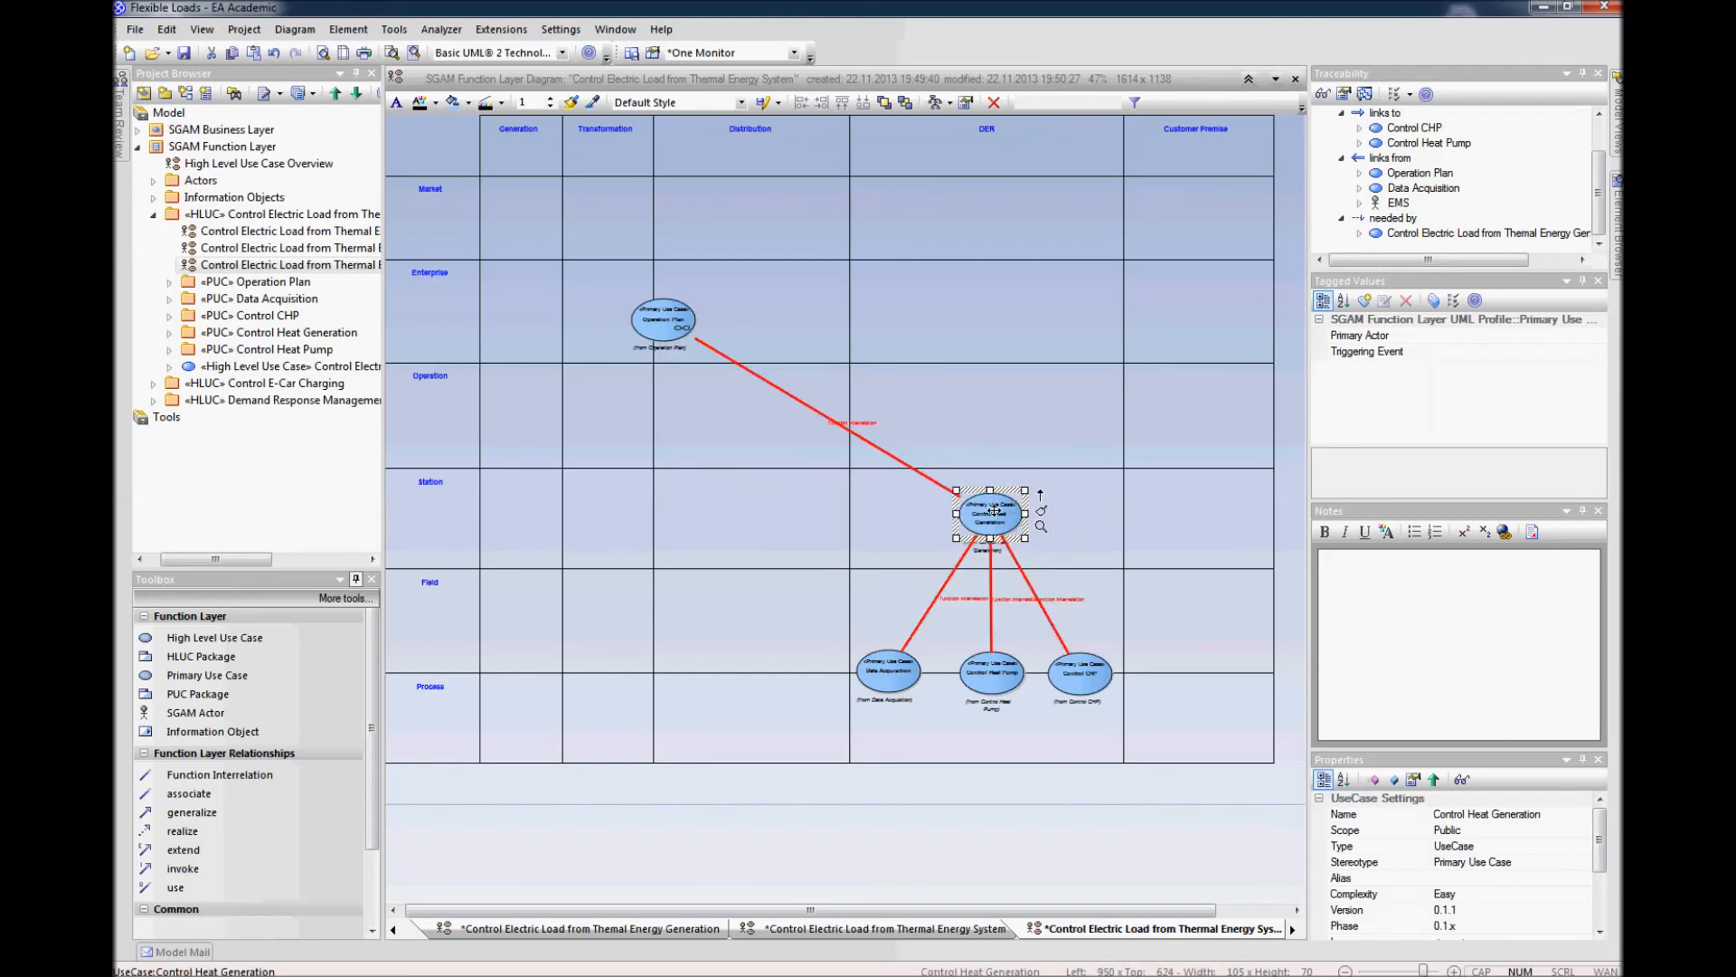
left_click_drag(682, 331, 784, 429)
left_click(1027, 806)
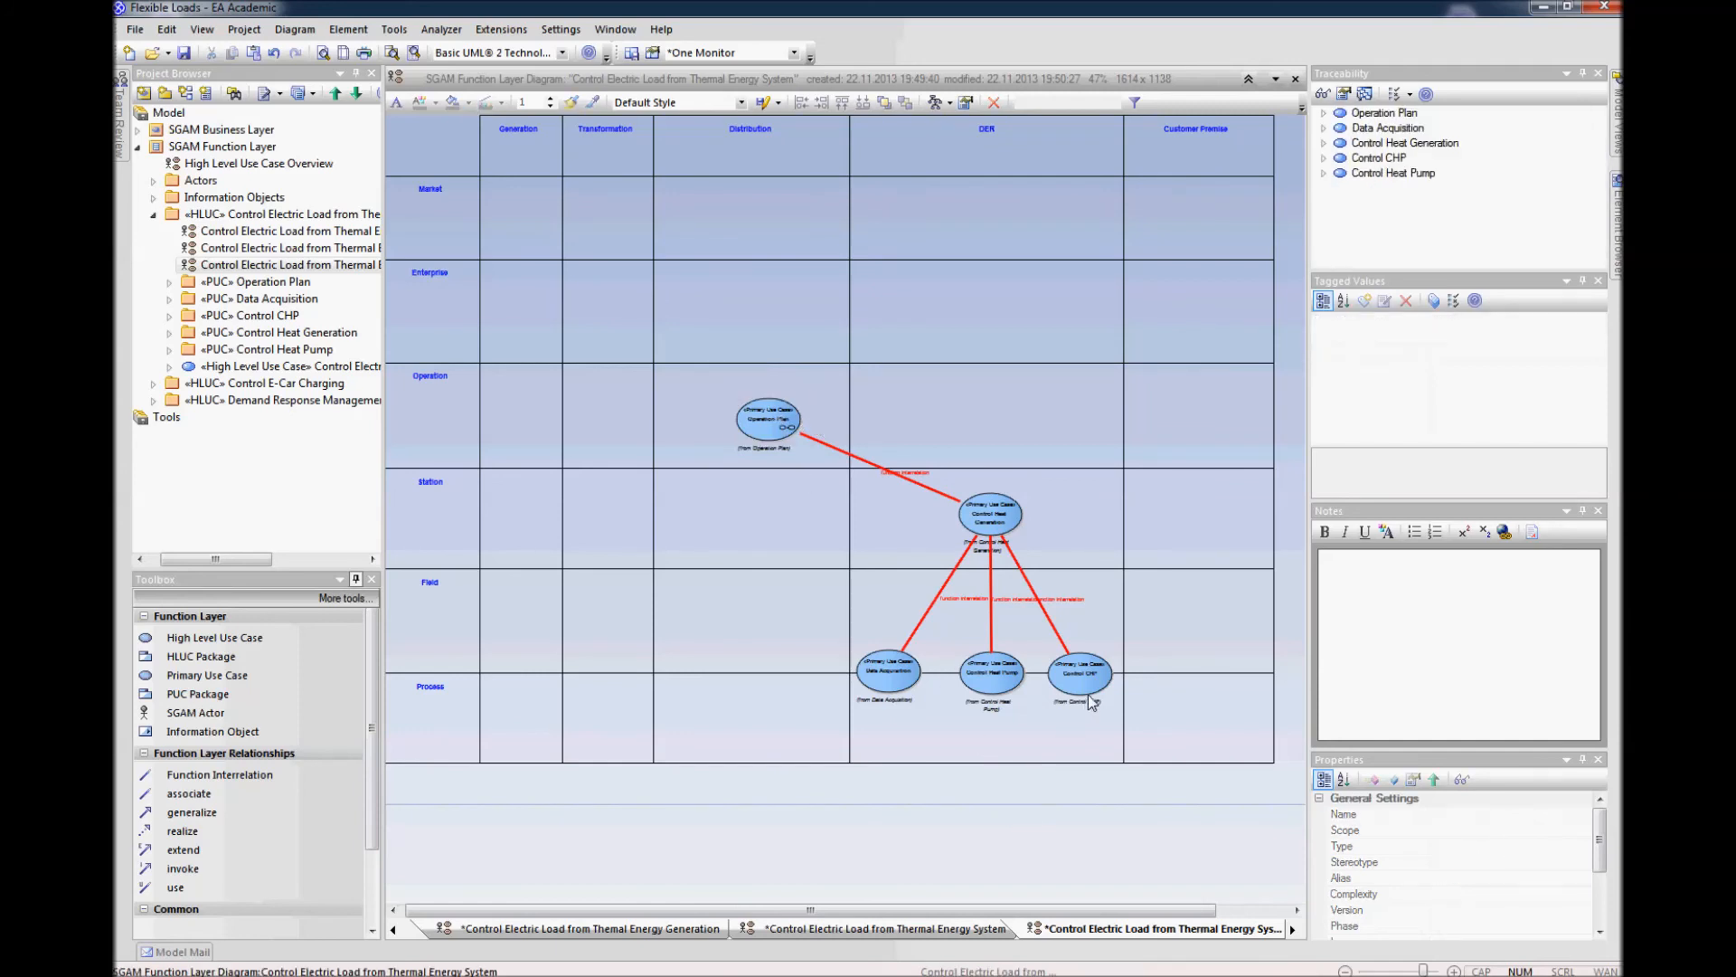
mouse_move(1090, 694)
scroll(988, 827, "up", 2)
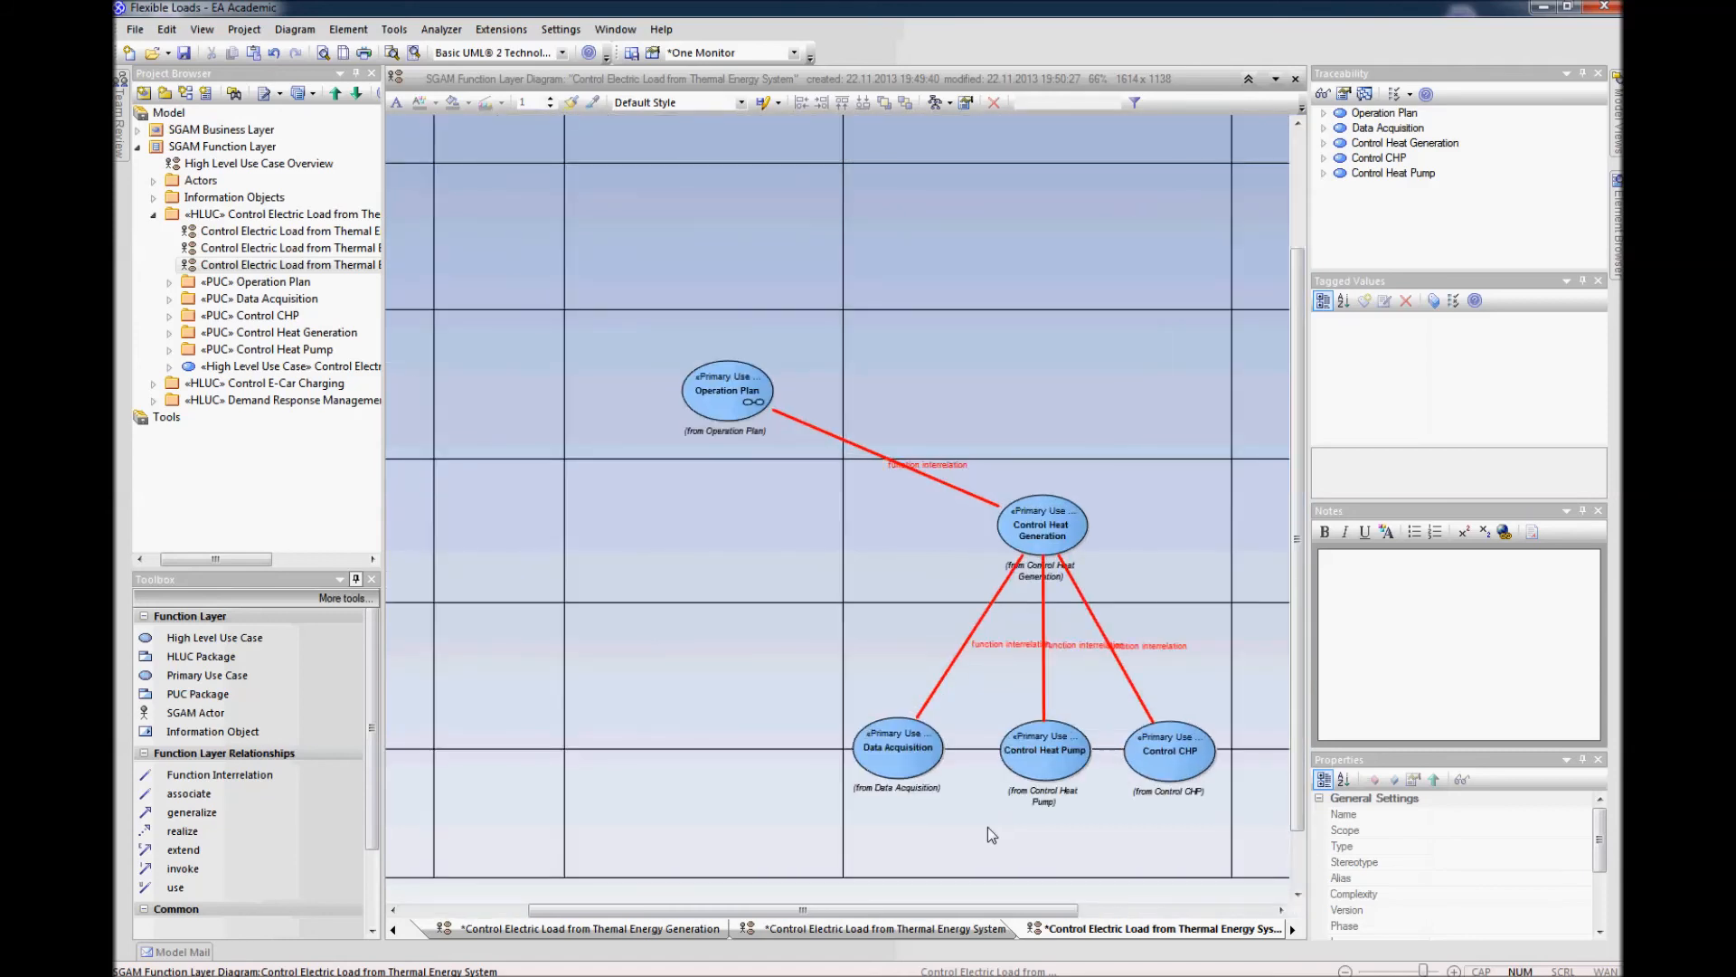
scroll(987, 826, "down", 2)
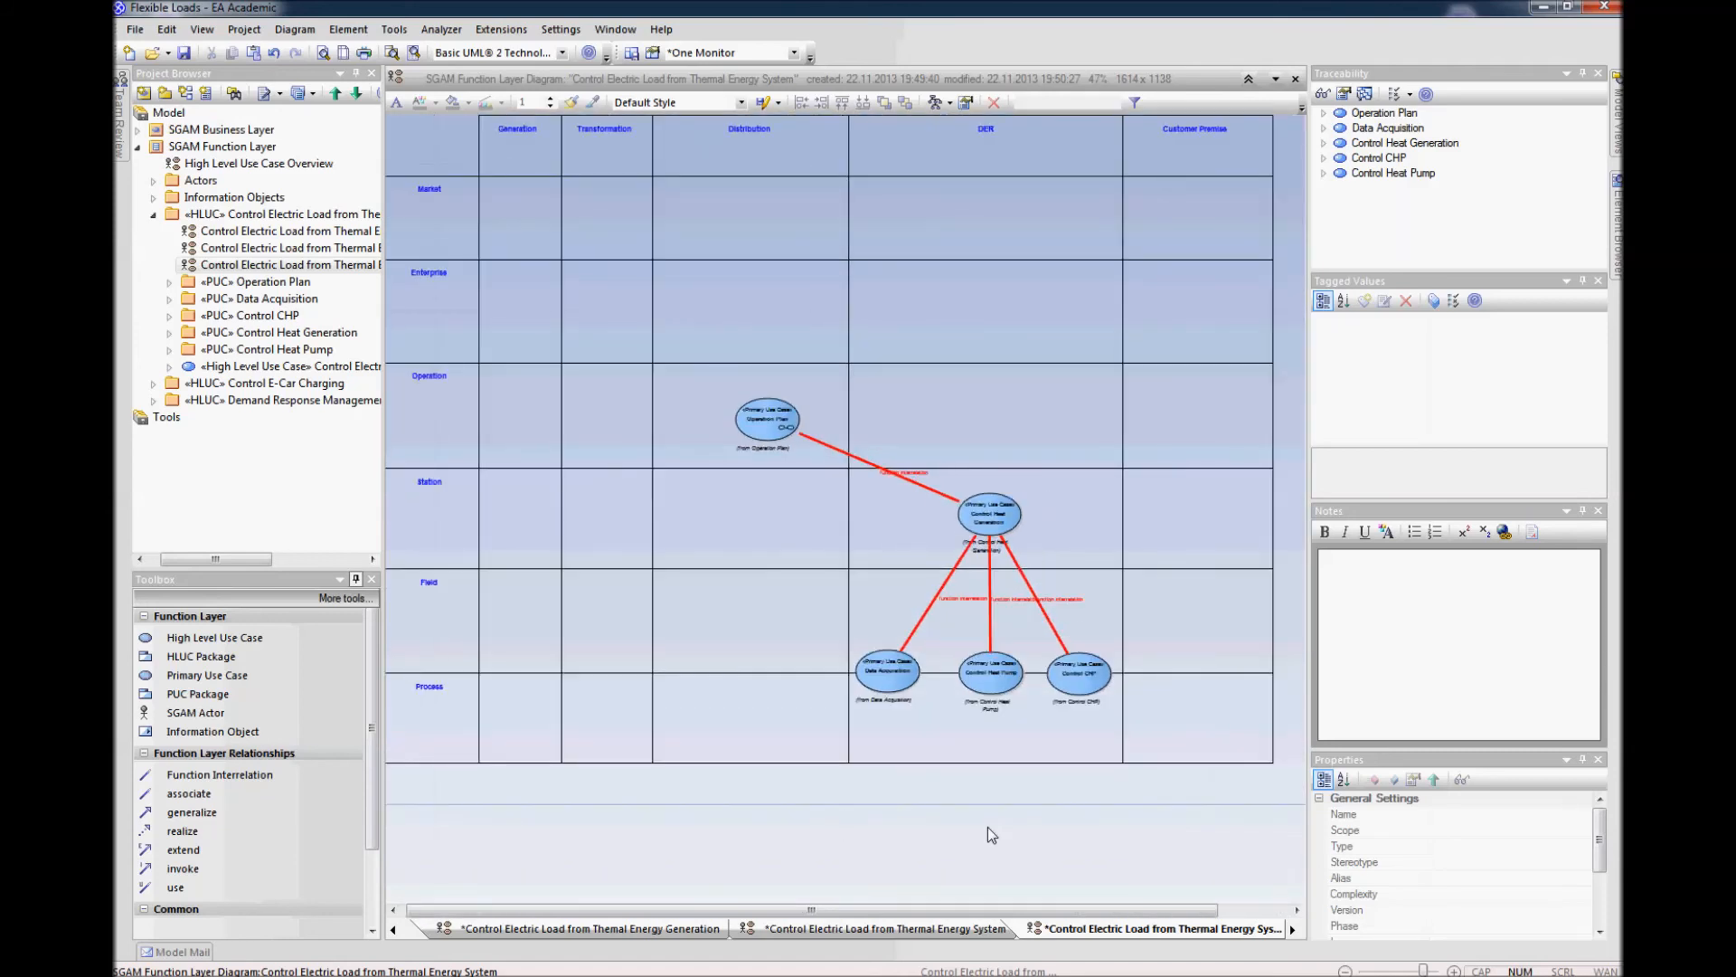
key("ctrl+s")
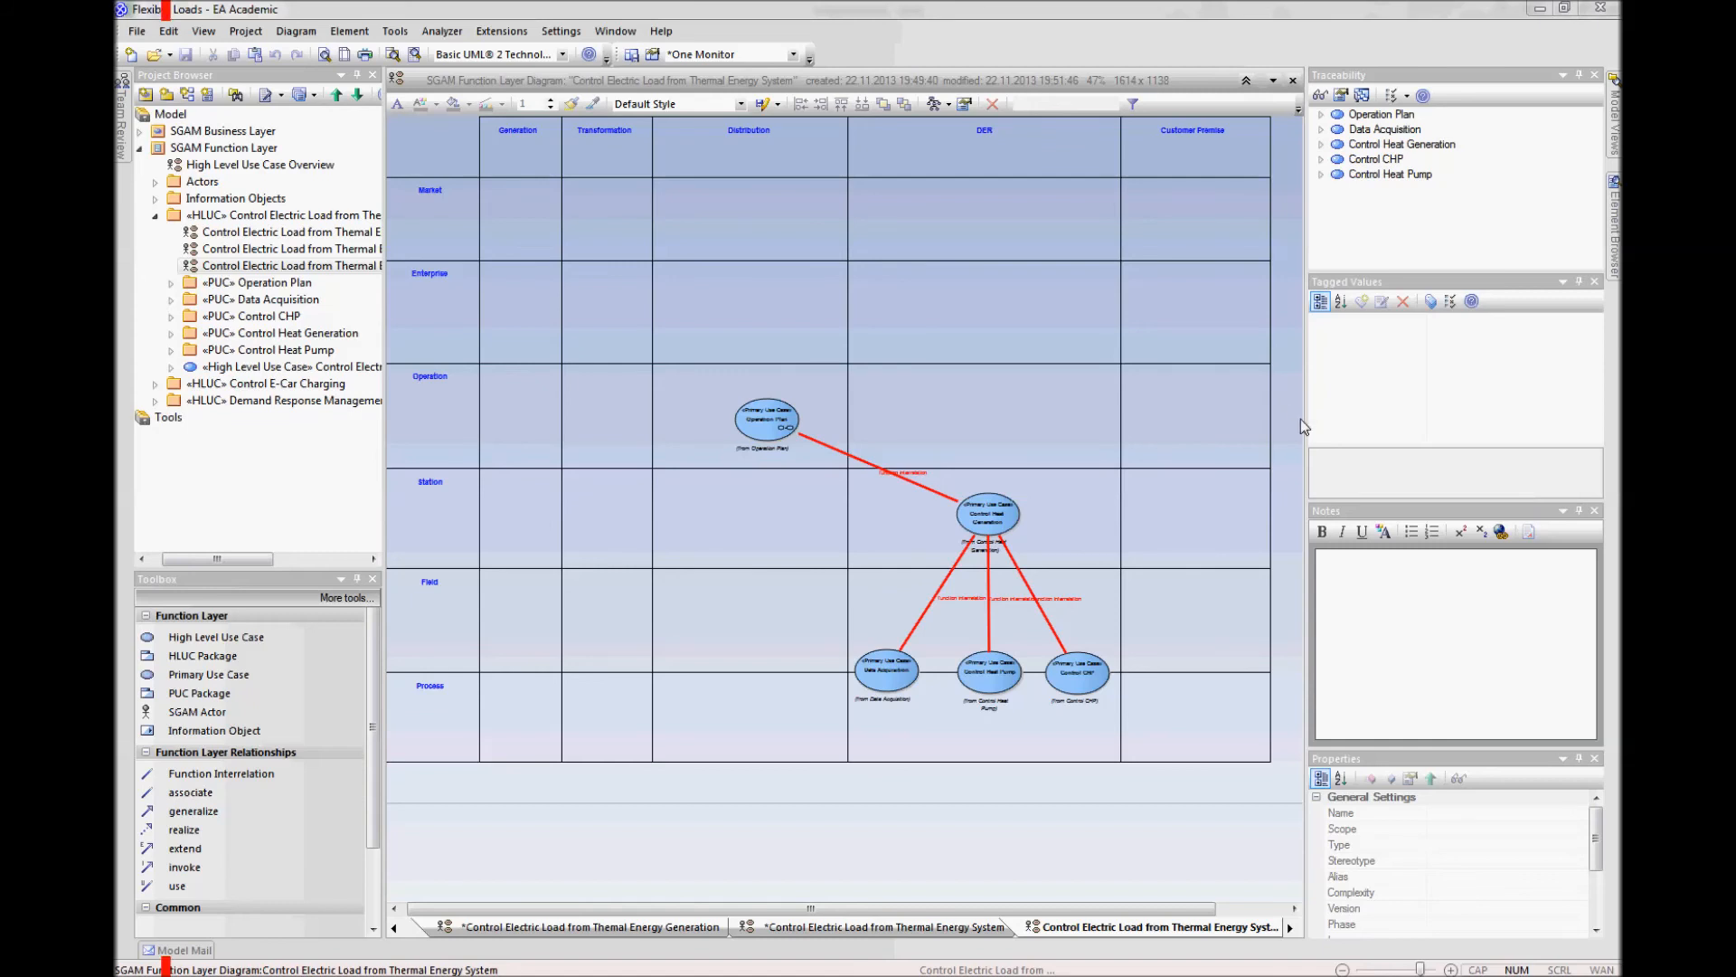
Step: Create an SGAM Business Layer diagram named "Provide Flexible Loads" in the BC package of the same name
left_click(139, 148)
left_click(161, 132)
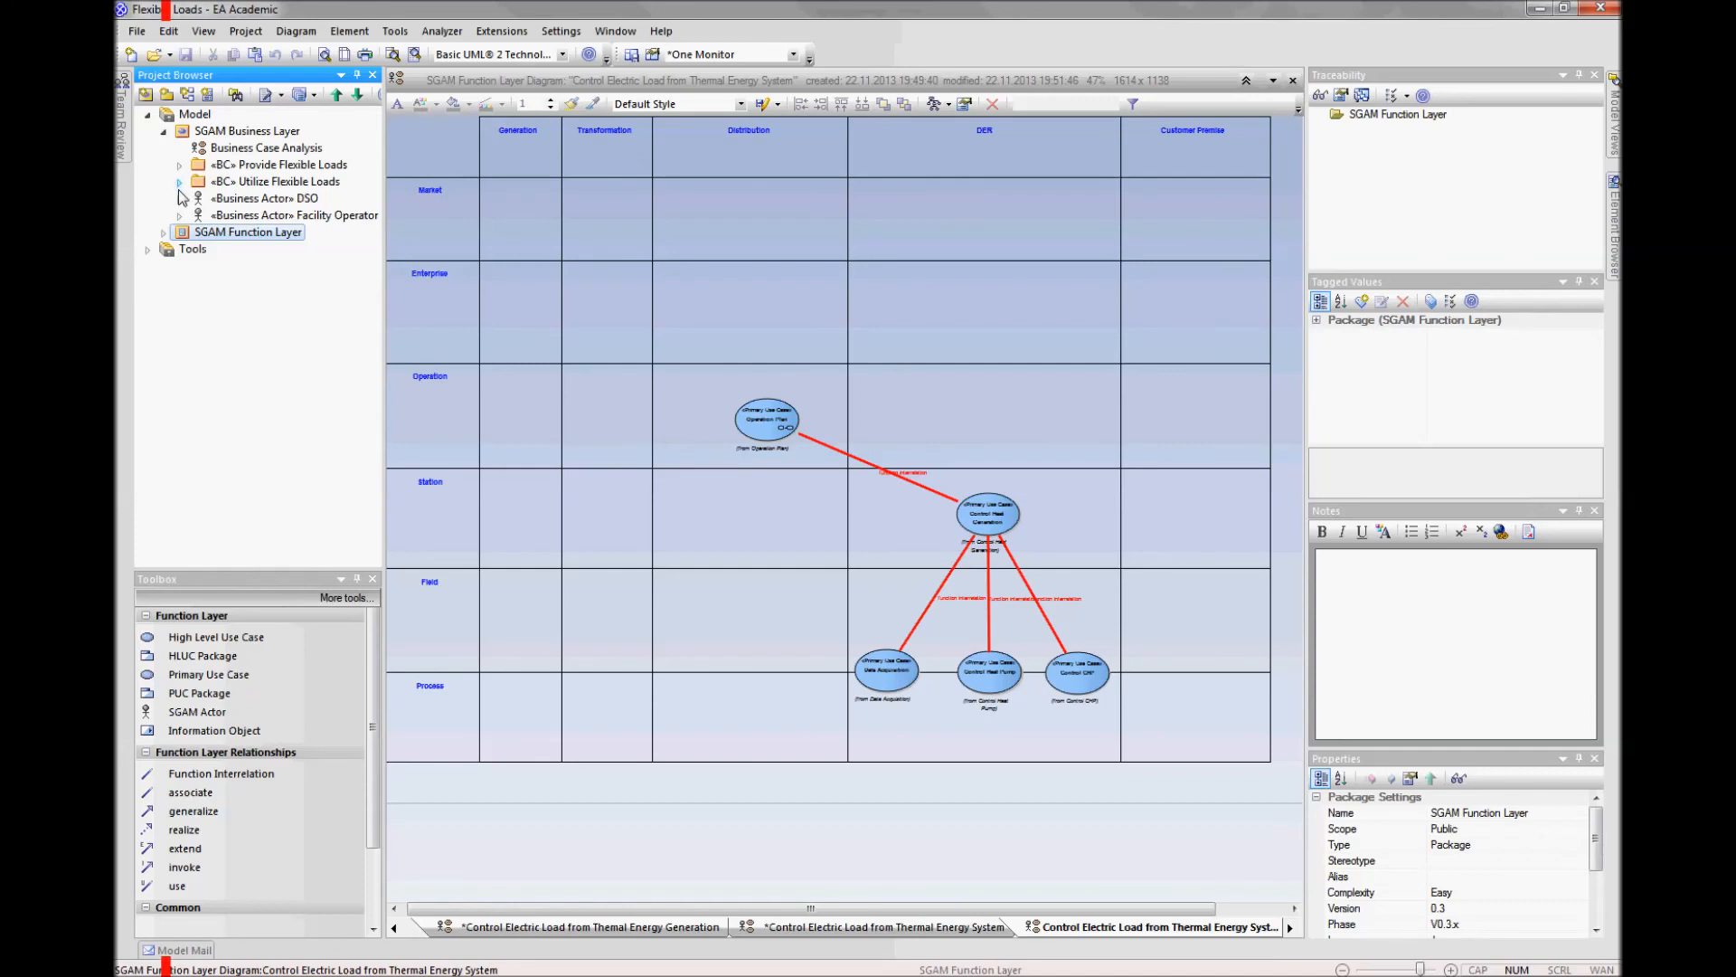
left_click(179, 166)
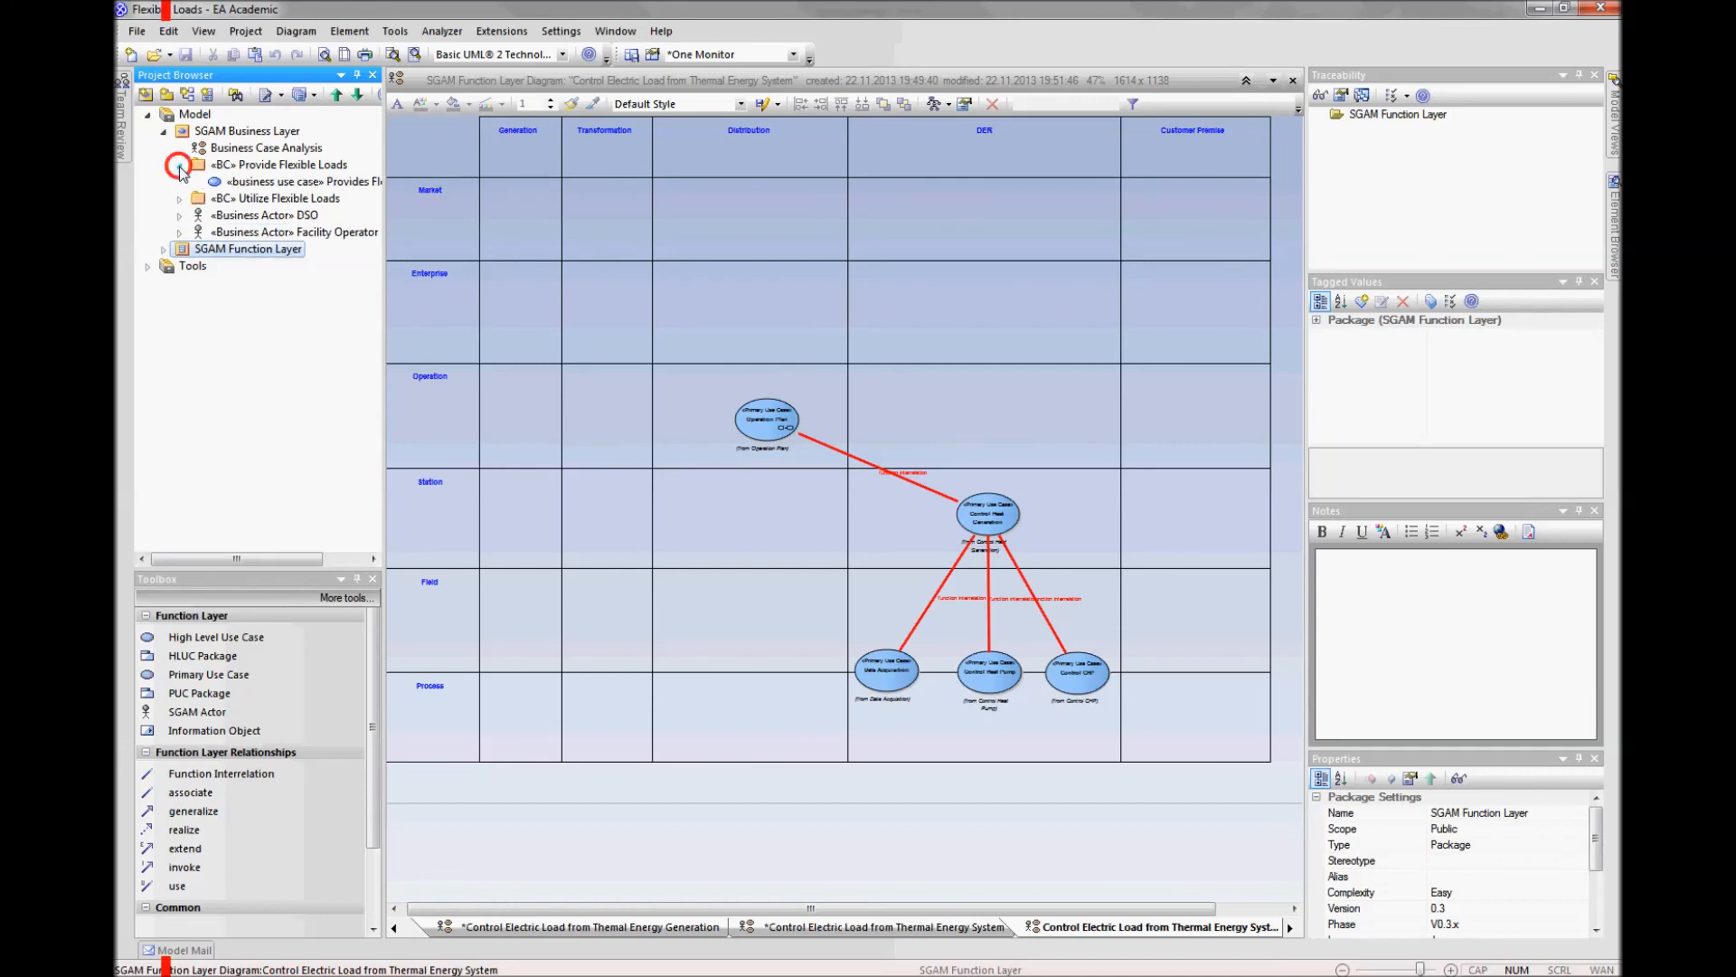
left_click(237, 184)
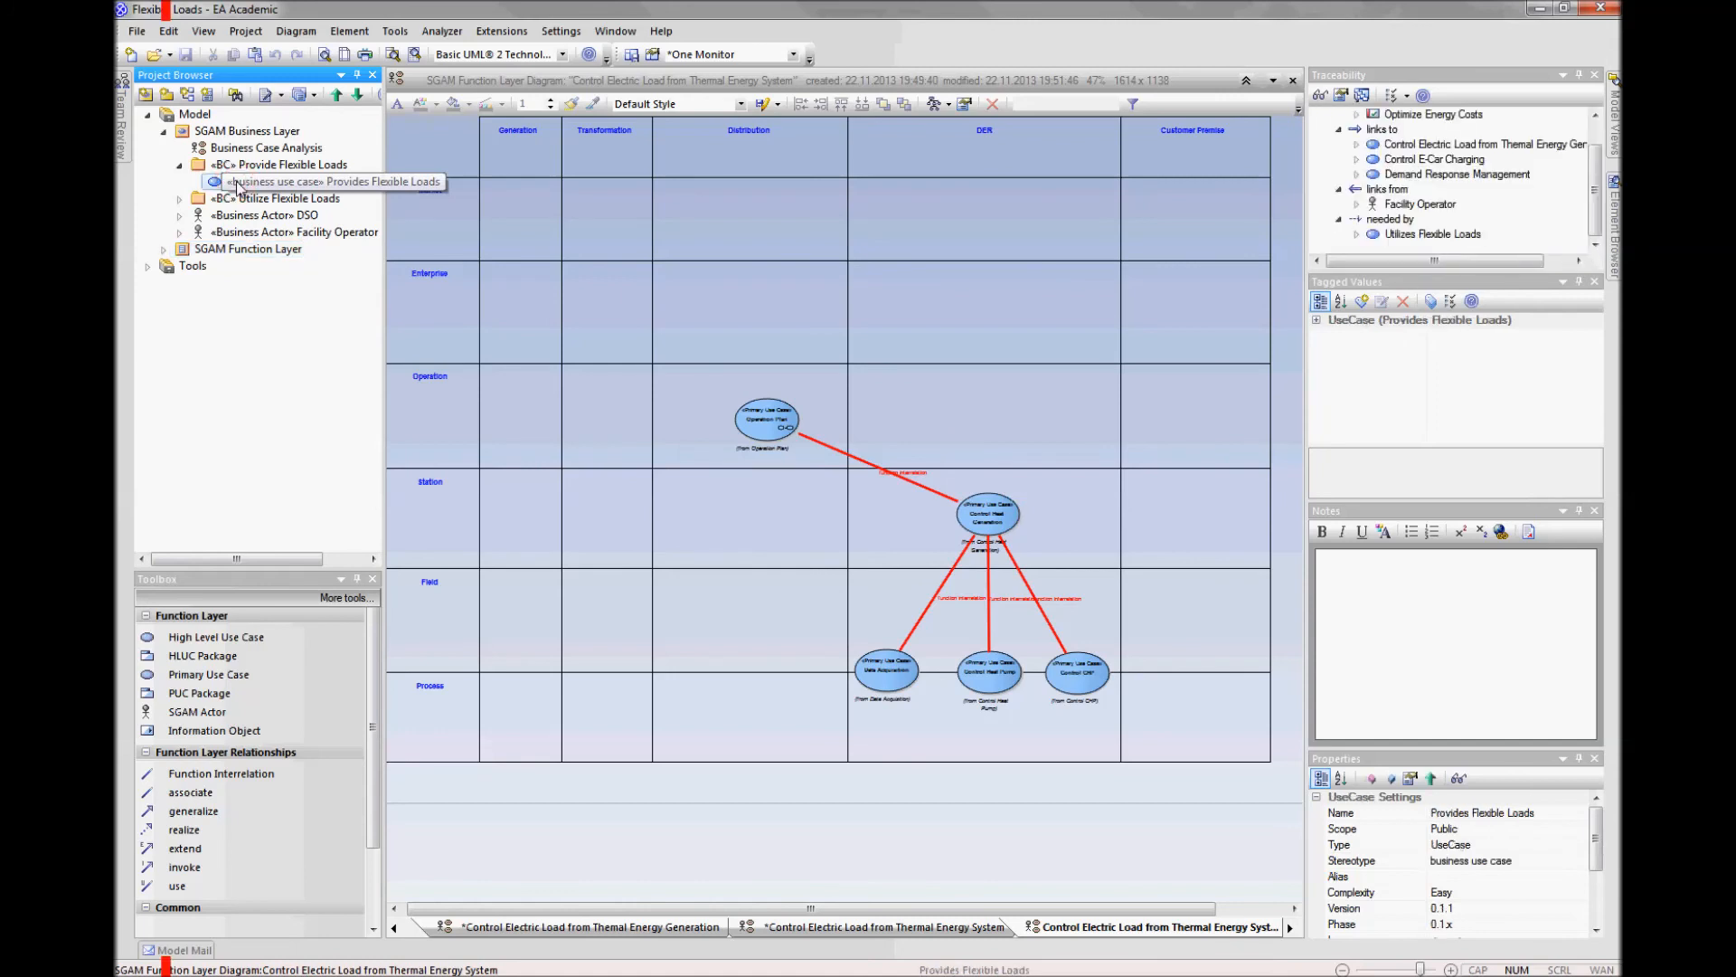
right_click(239, 186)
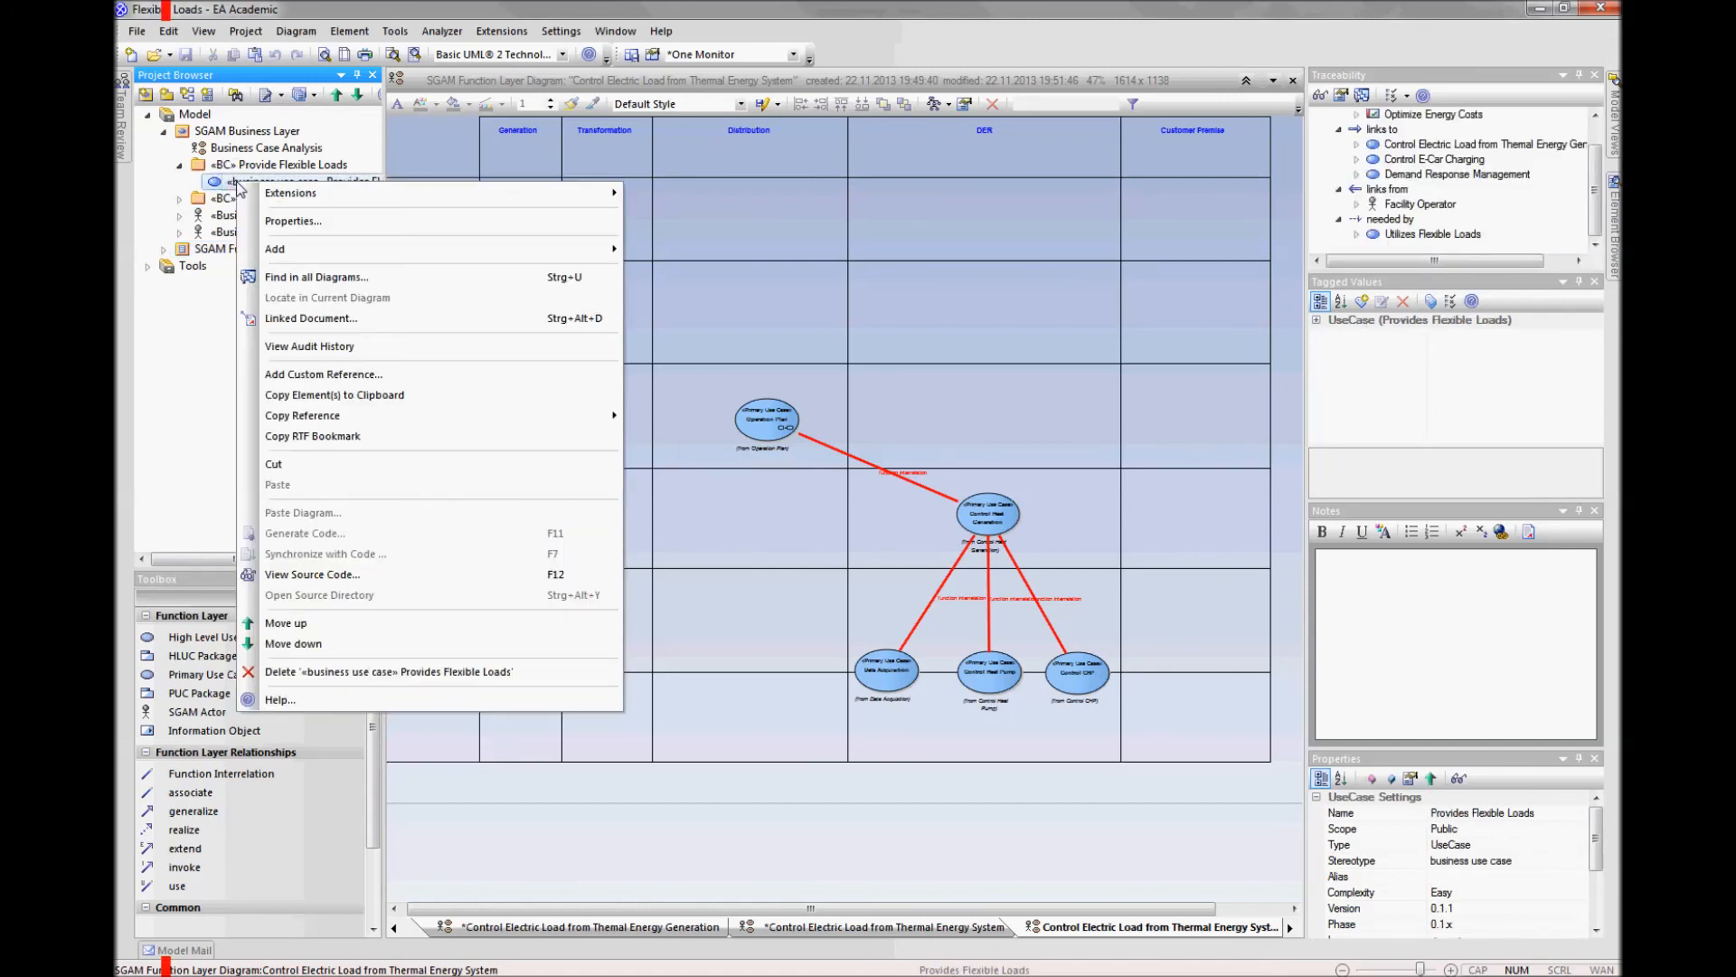
left_click(237, 164)
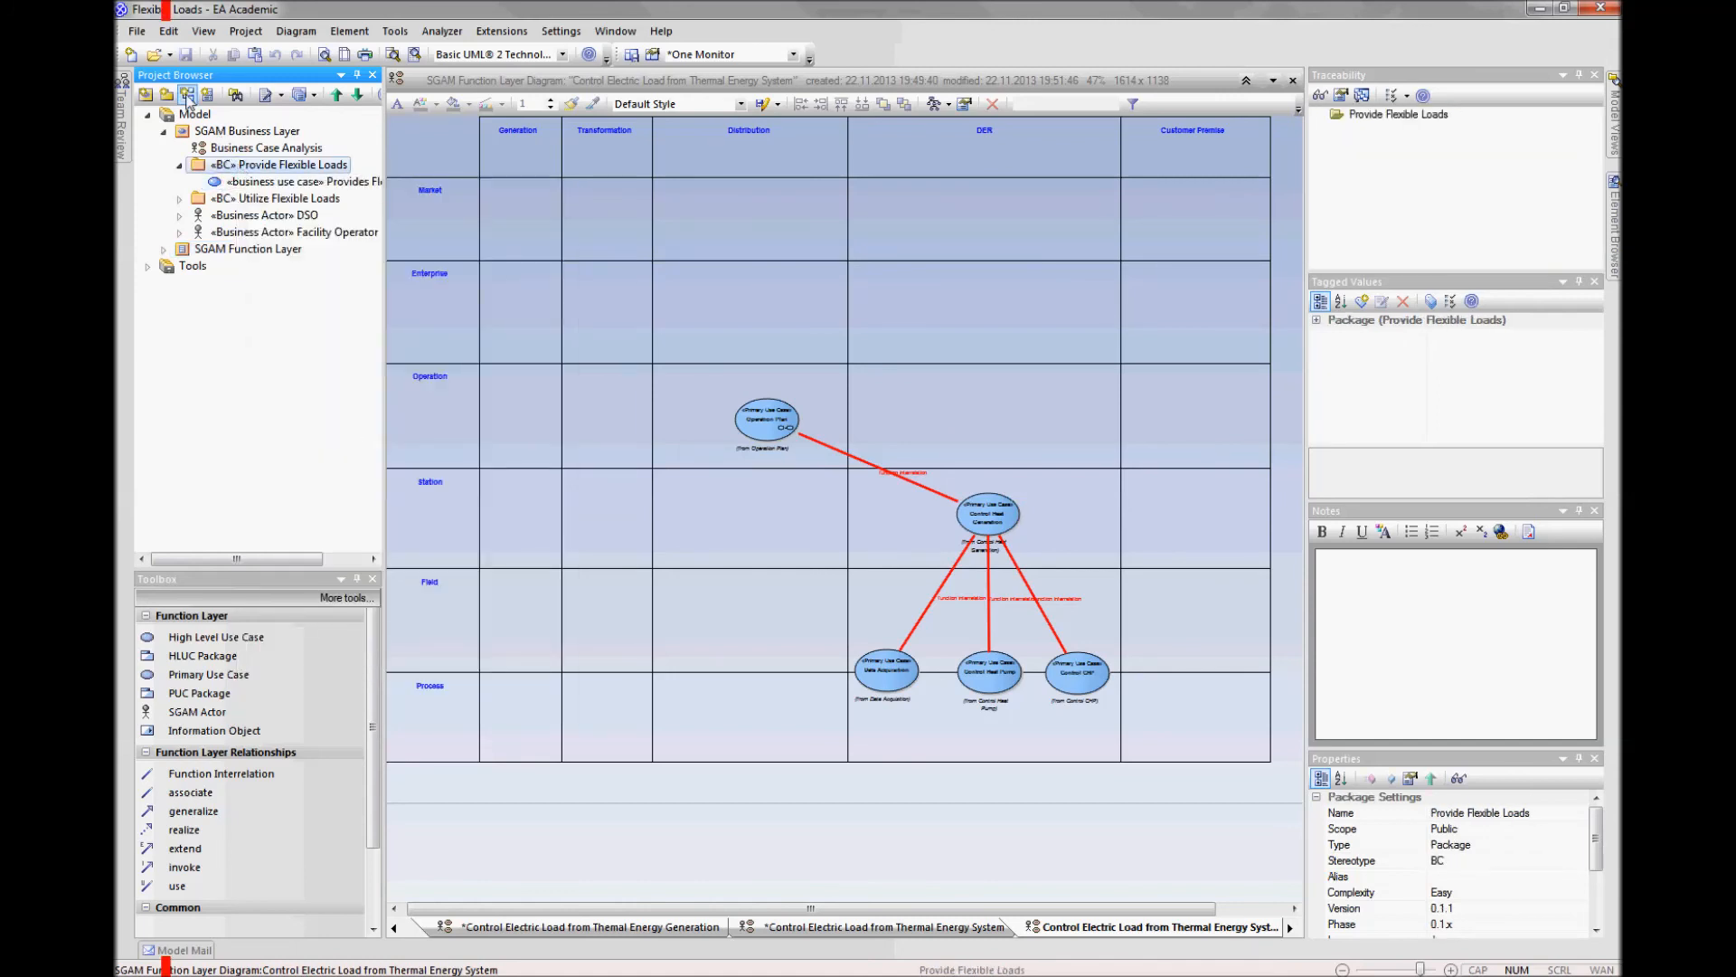
left_click(187, 95)
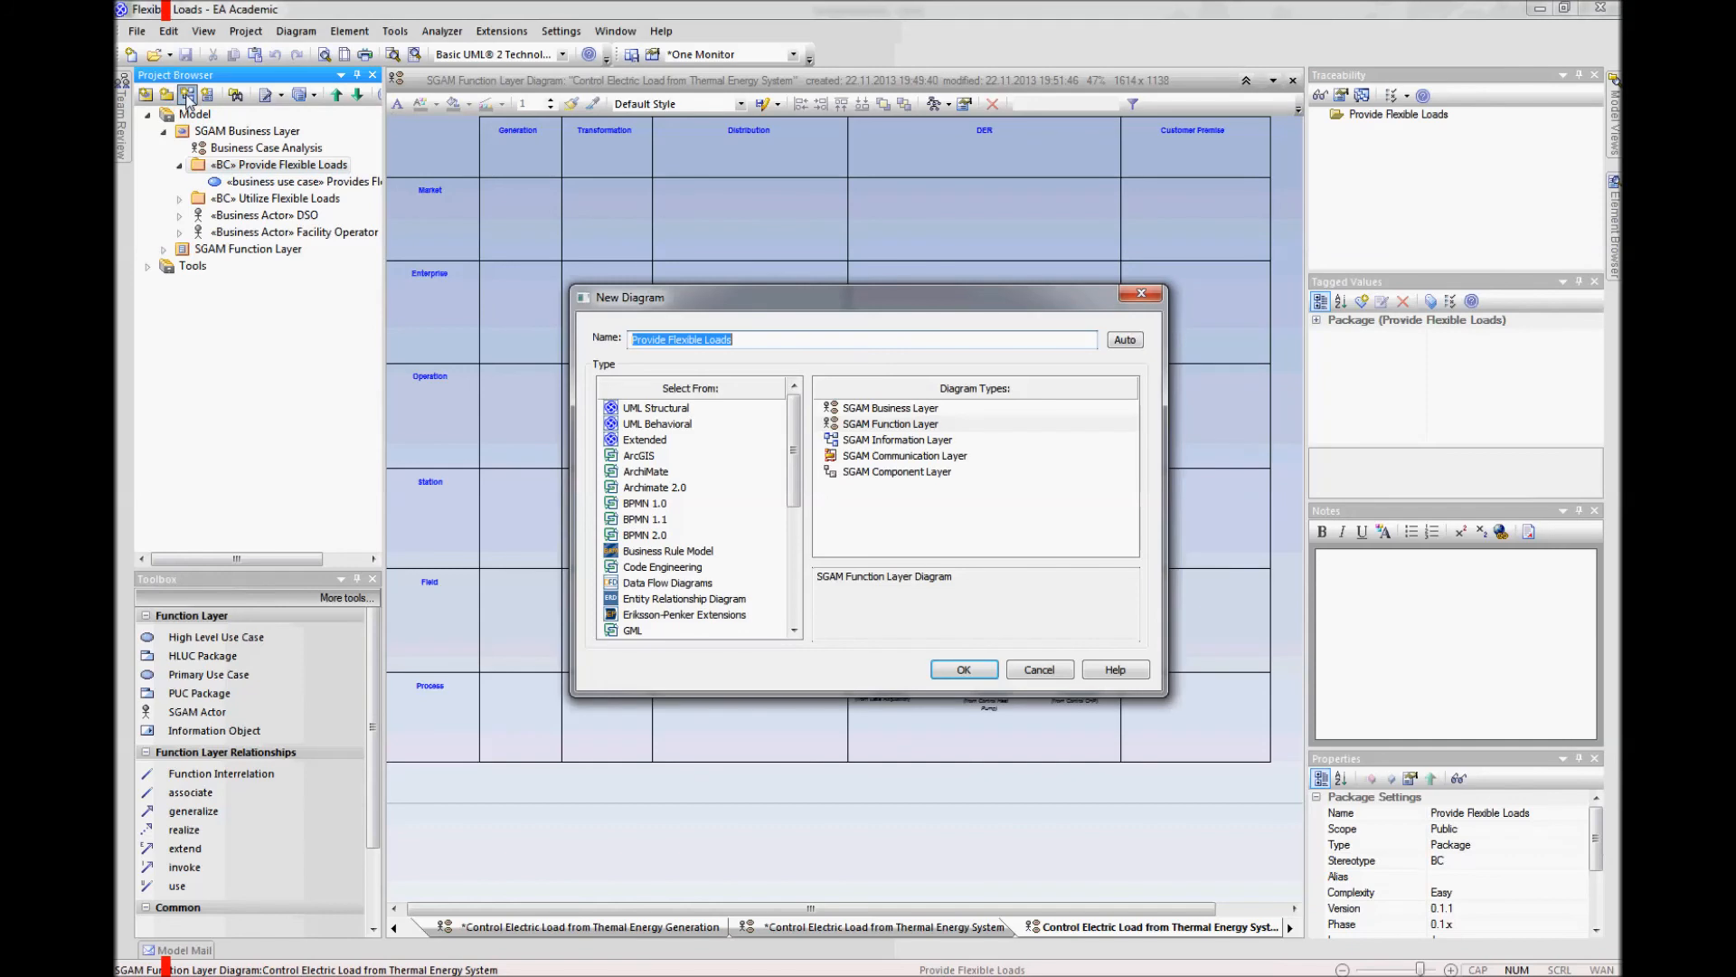
left_click(889, 409)
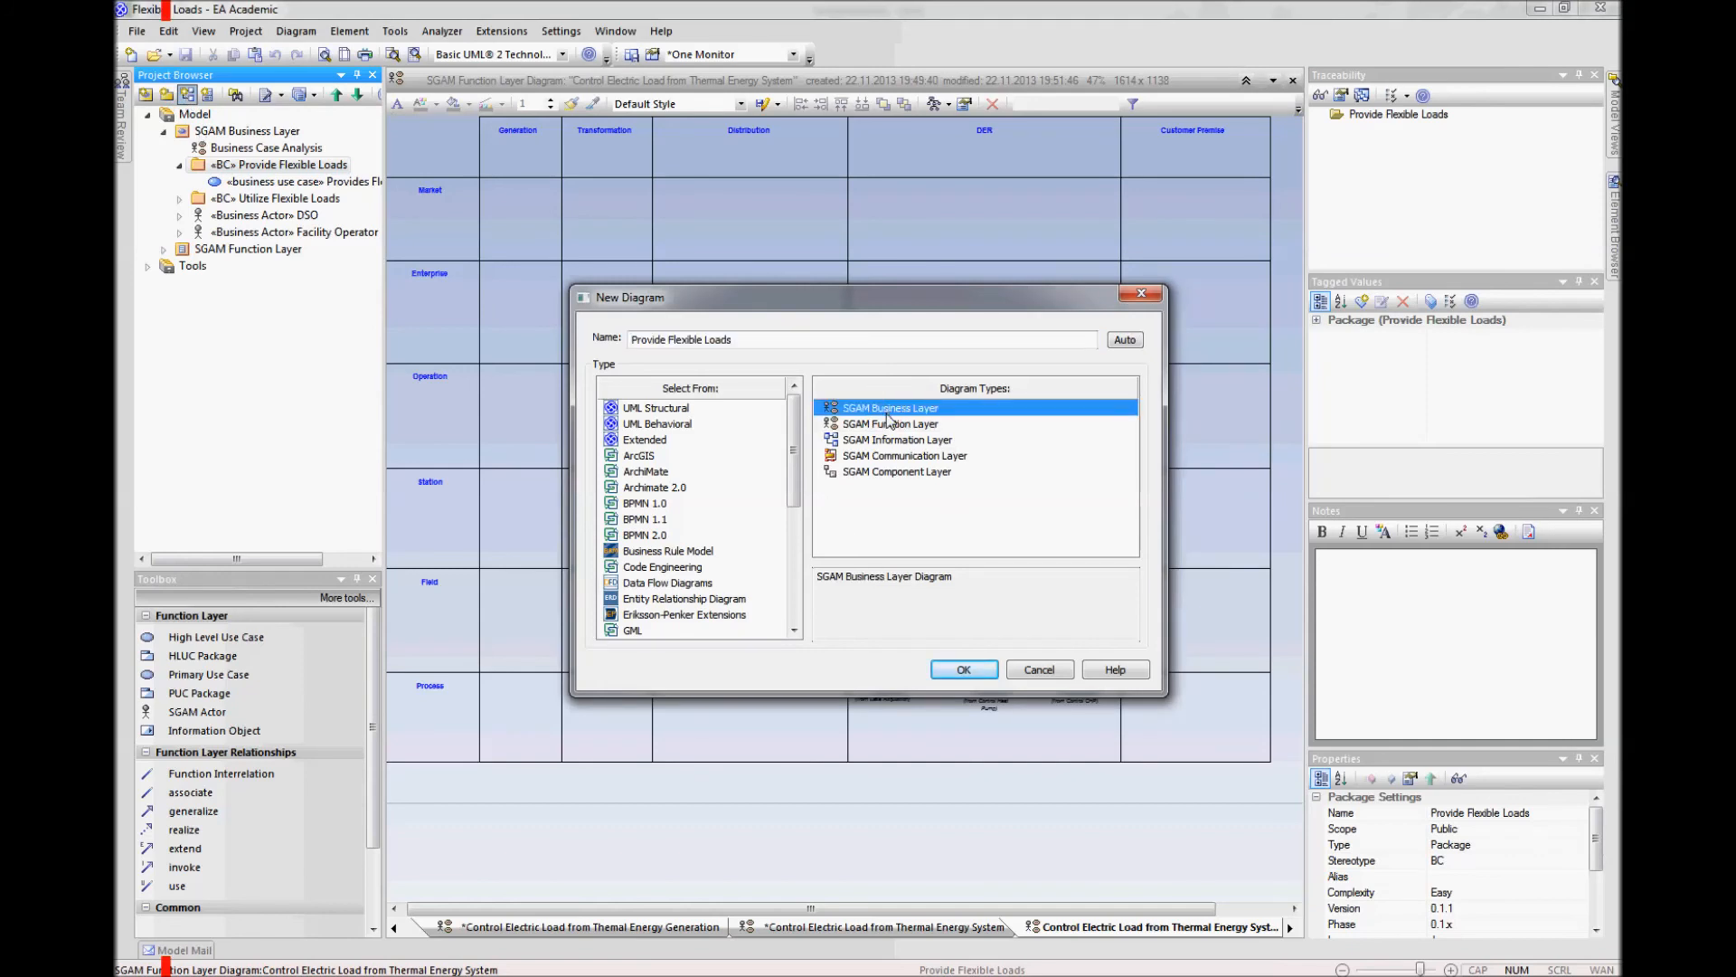
left_click(984, 671)
left_click(535, 372)
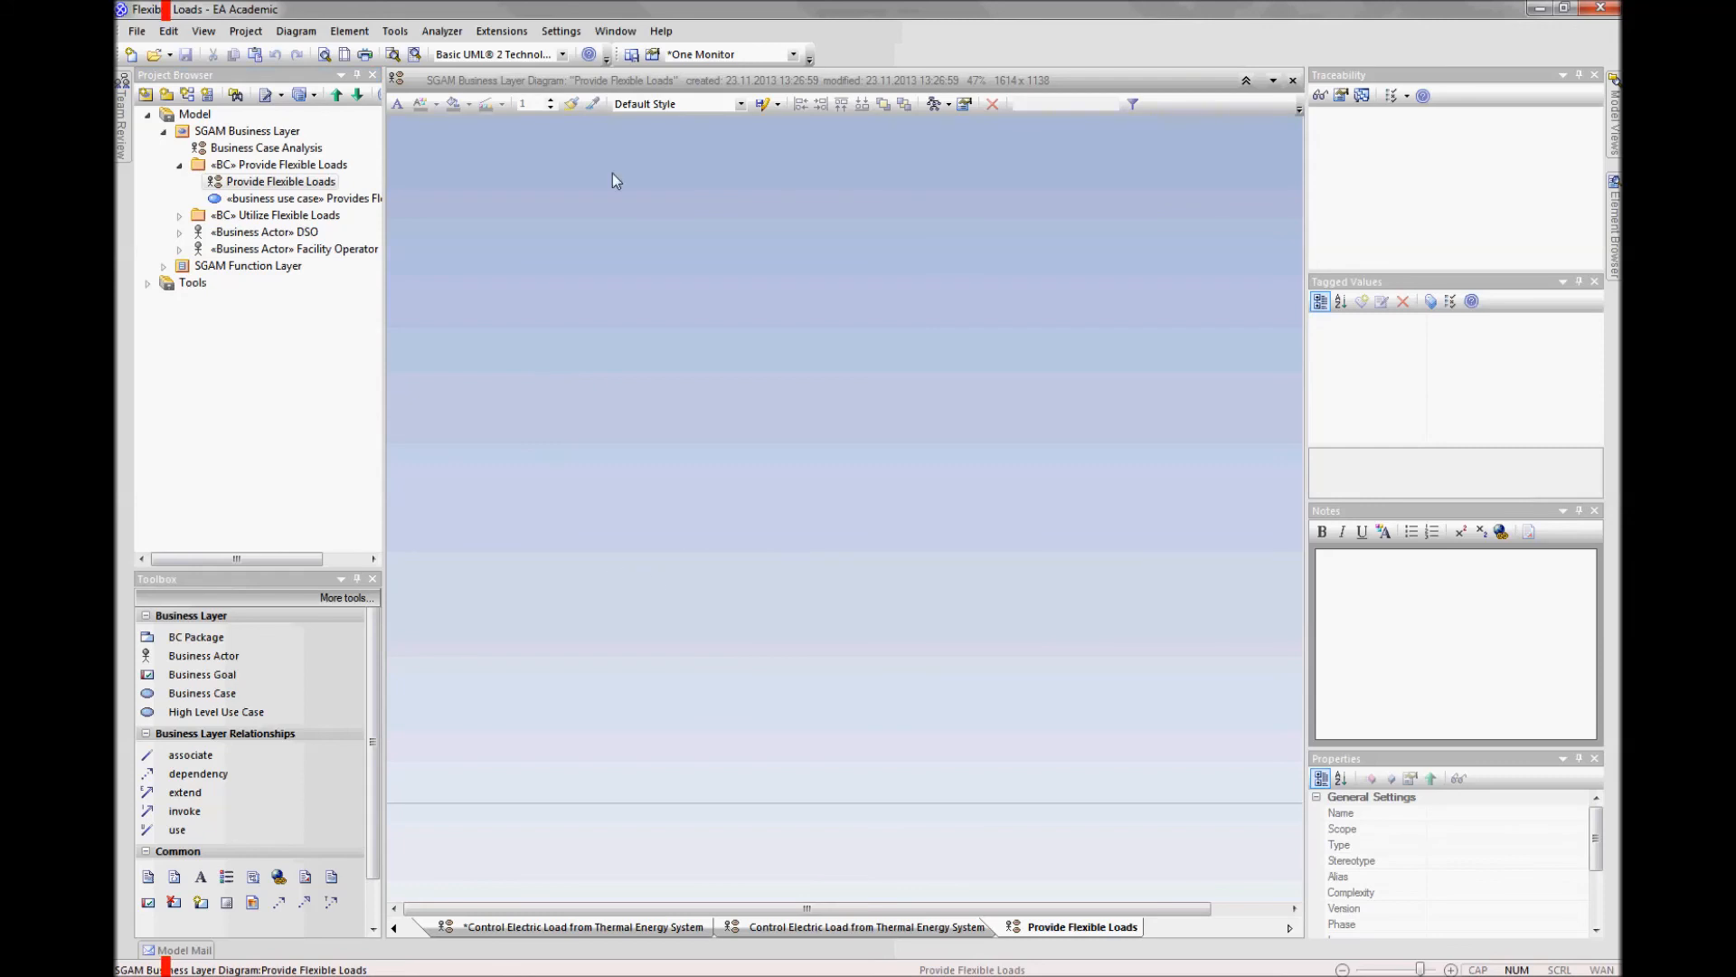
Step: Apply the SGAM_Business_Layer matrix profile to the Provide Flexible Loads diagram and activate the matrix
left_click(297, 31)
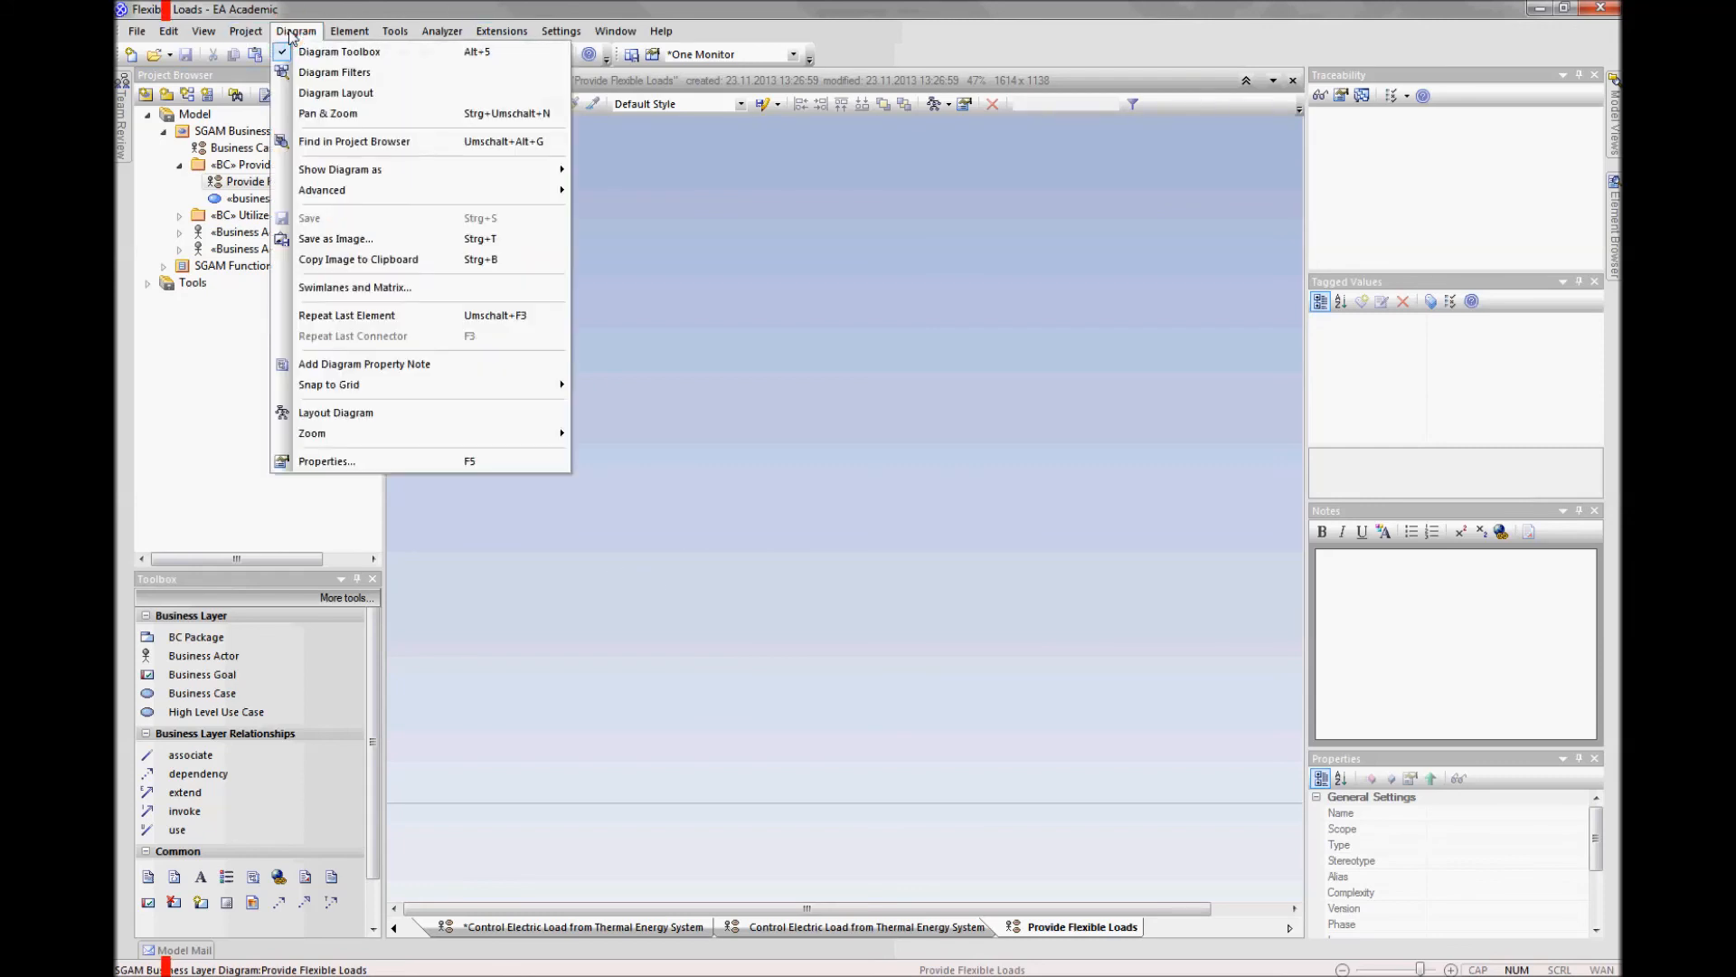
left_click(384, 287)
left_click(710, 217)
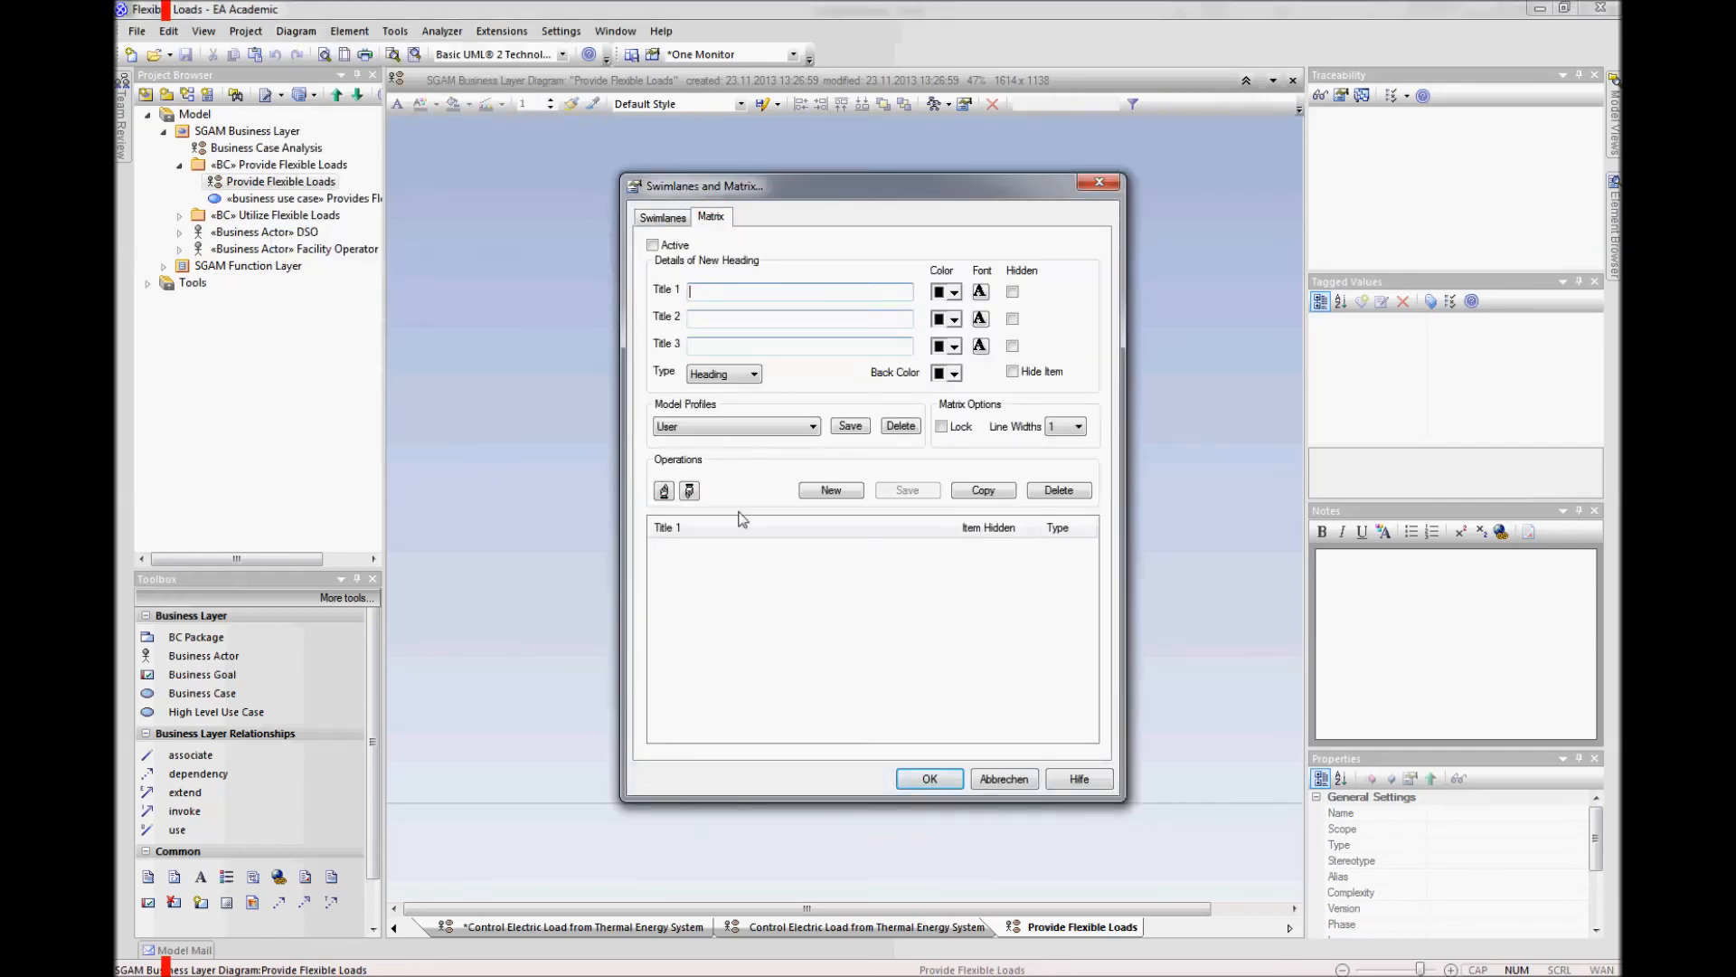
left_click(811, 426)
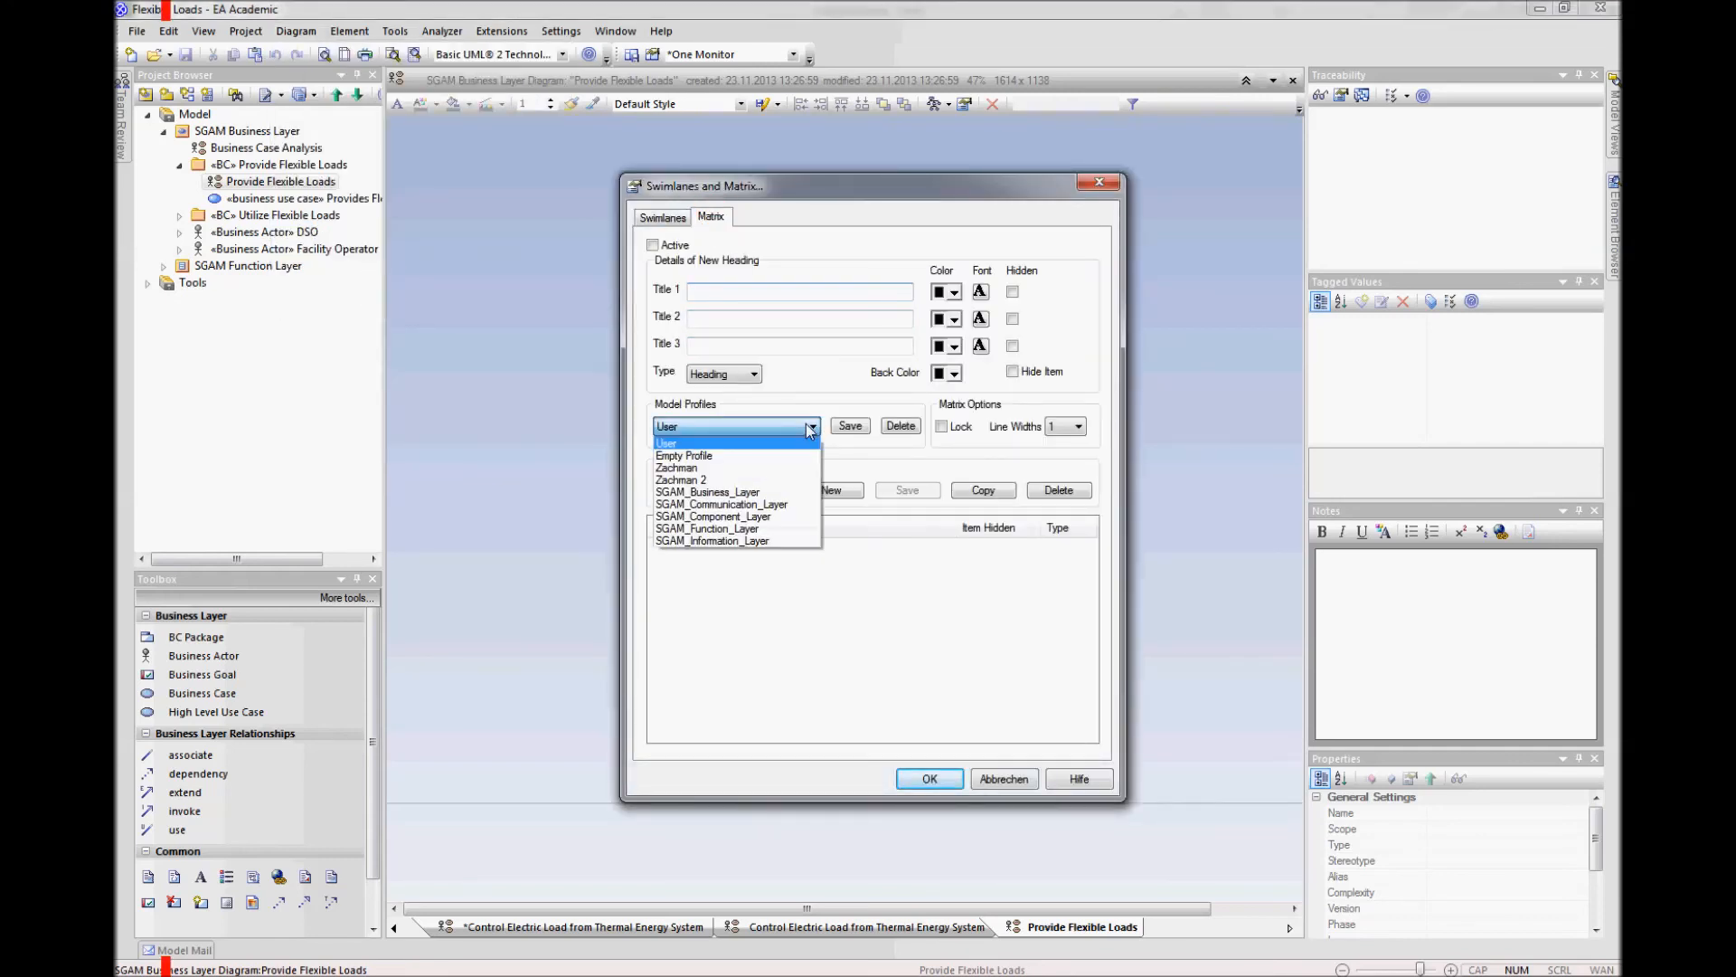
left_click(757, 497)
left_click(918, 536)
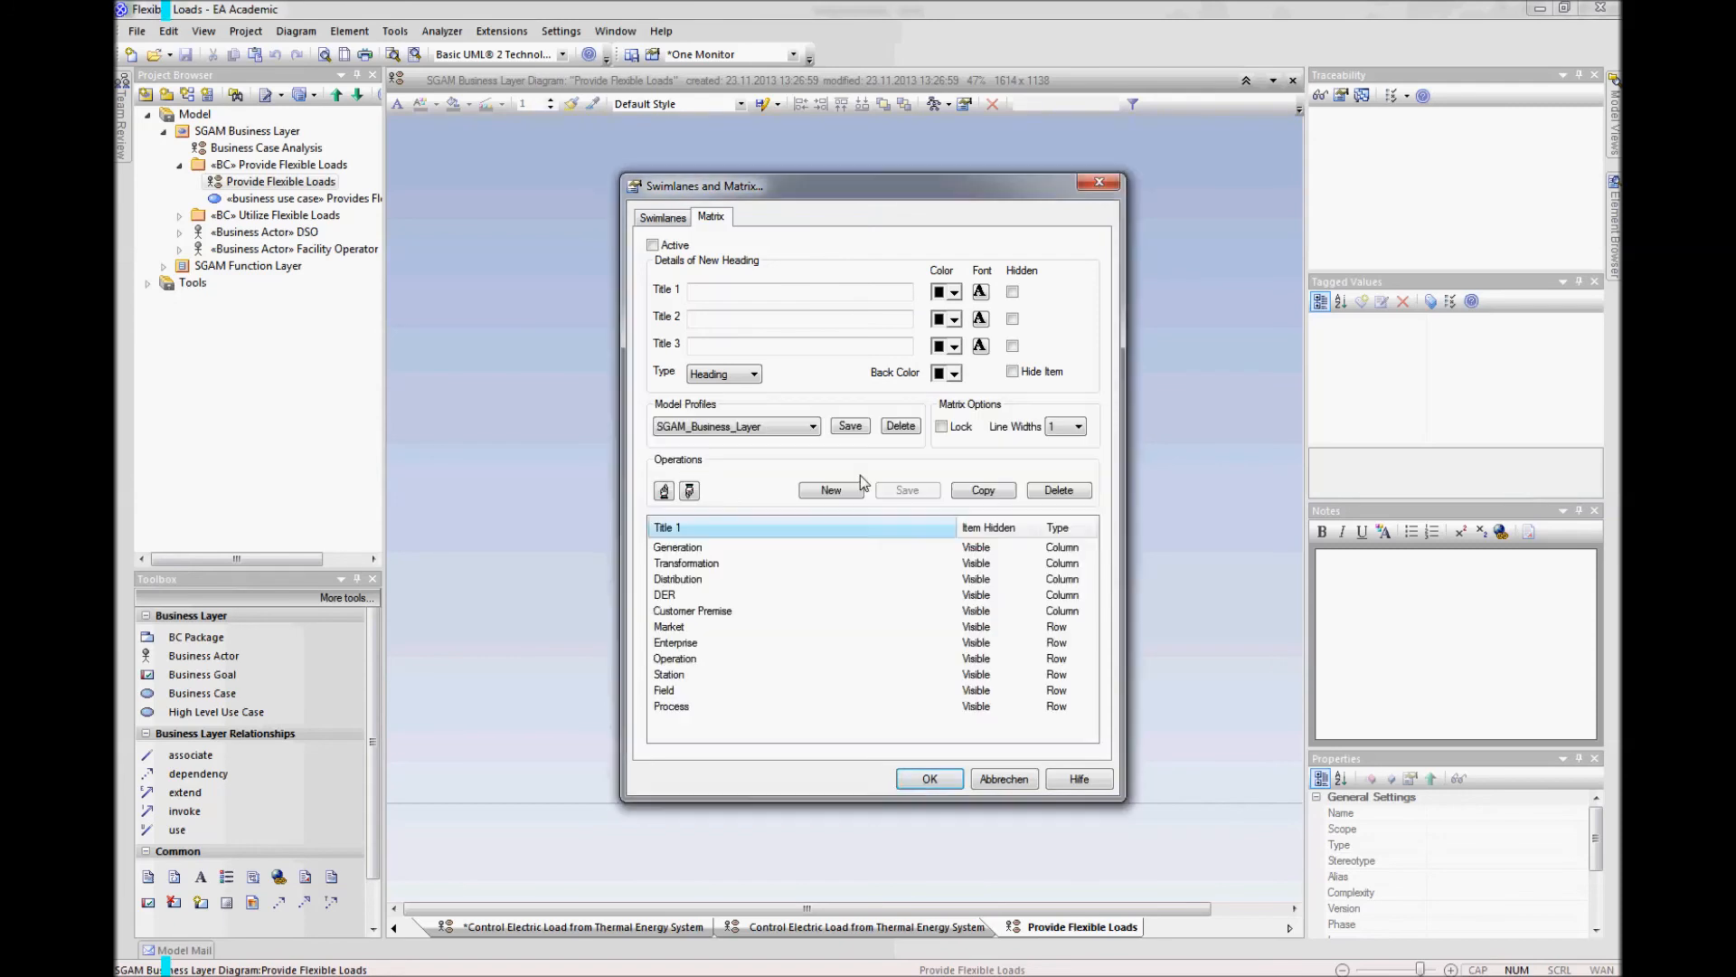
left_click(653, 245)
left_click(928, 779)
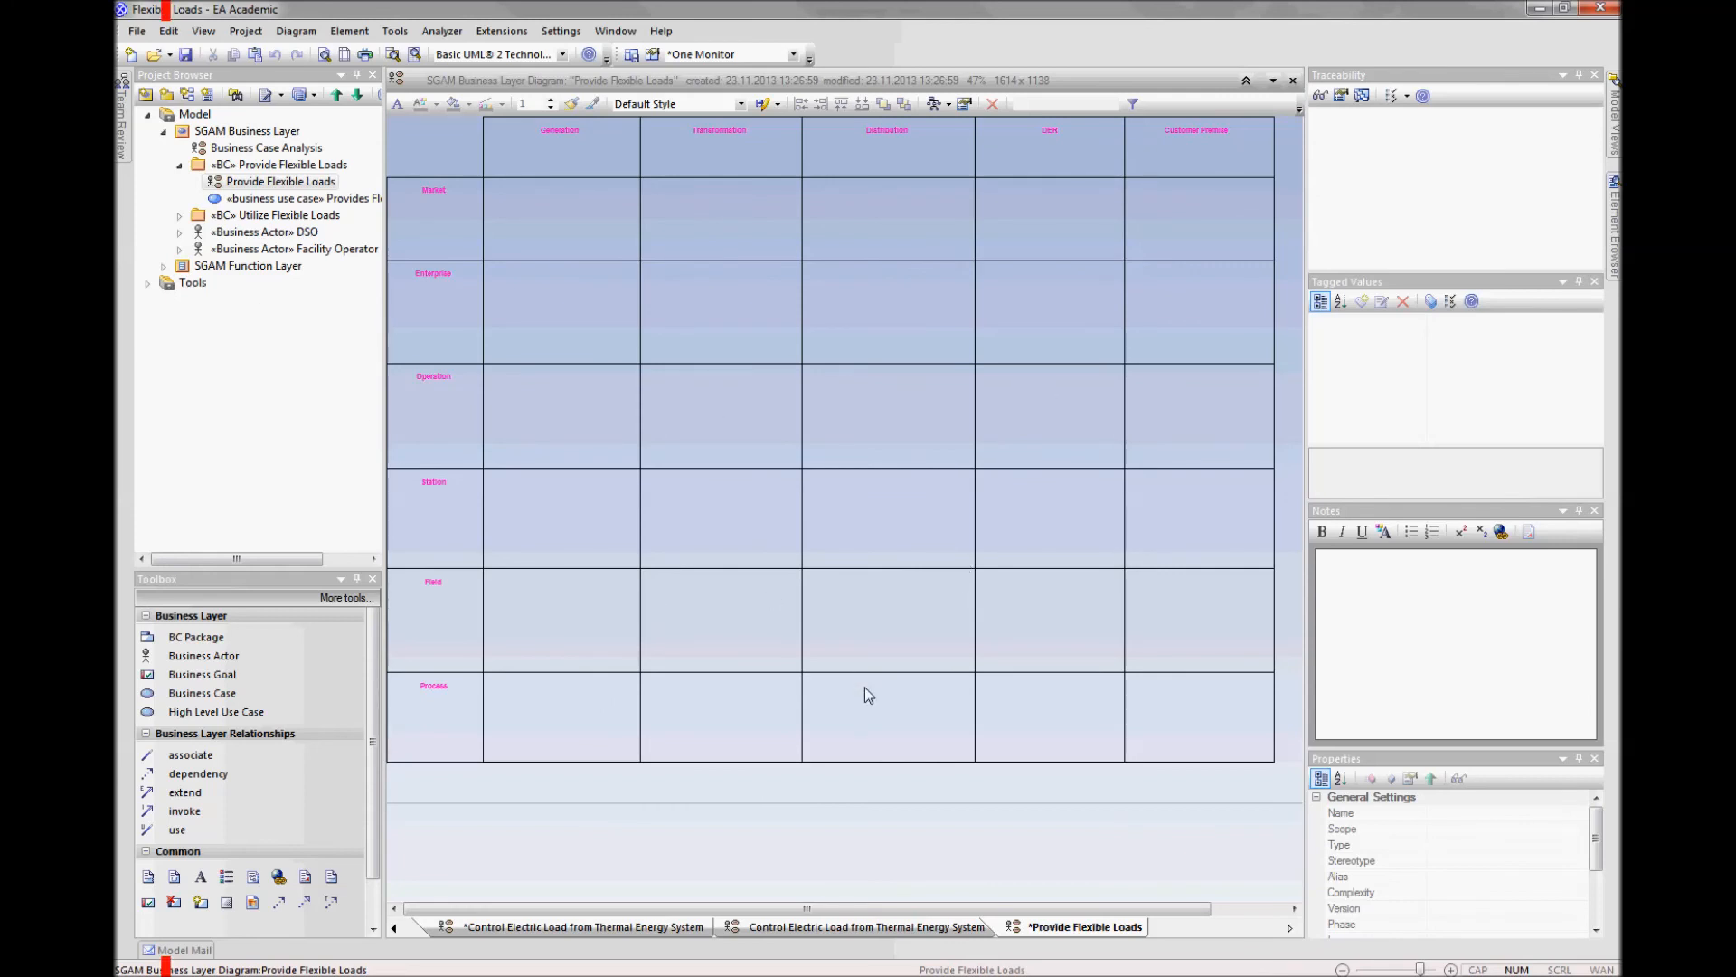
Step: Add the existing Provides Flexible Loads business use case to the Generation/Enterprise cell of the business layer matrix
left_click(245, 199)
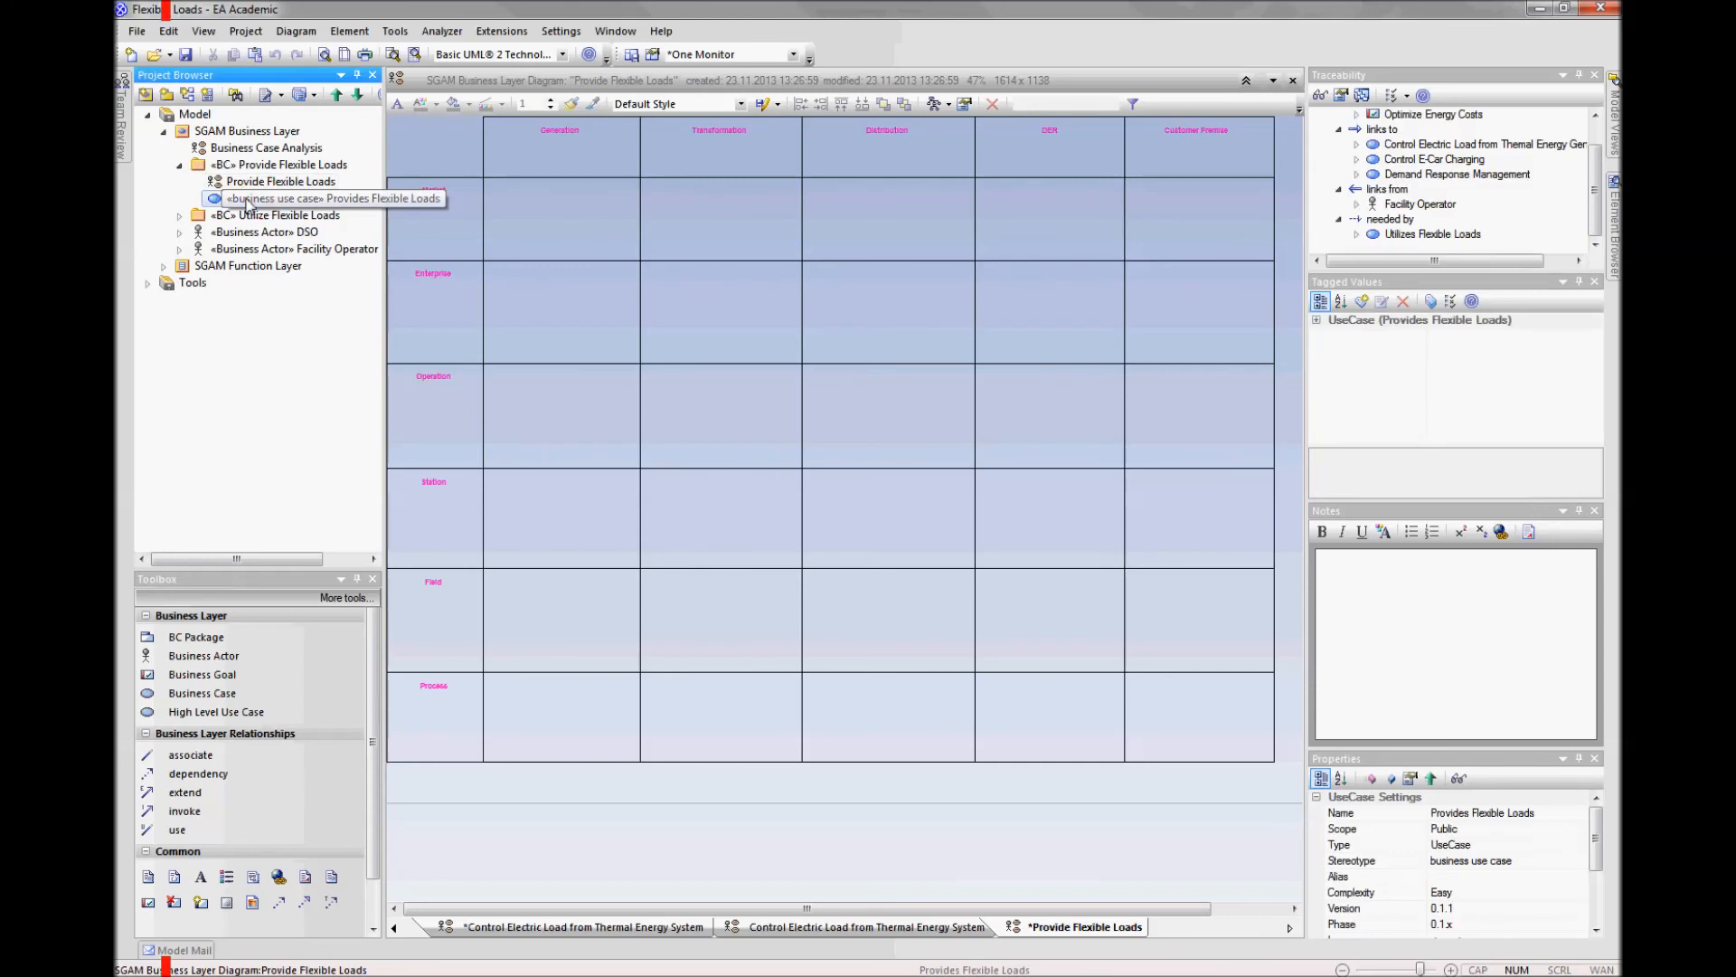
left_click_drag(245, 199, 562, 302)
left_click(612, 857)
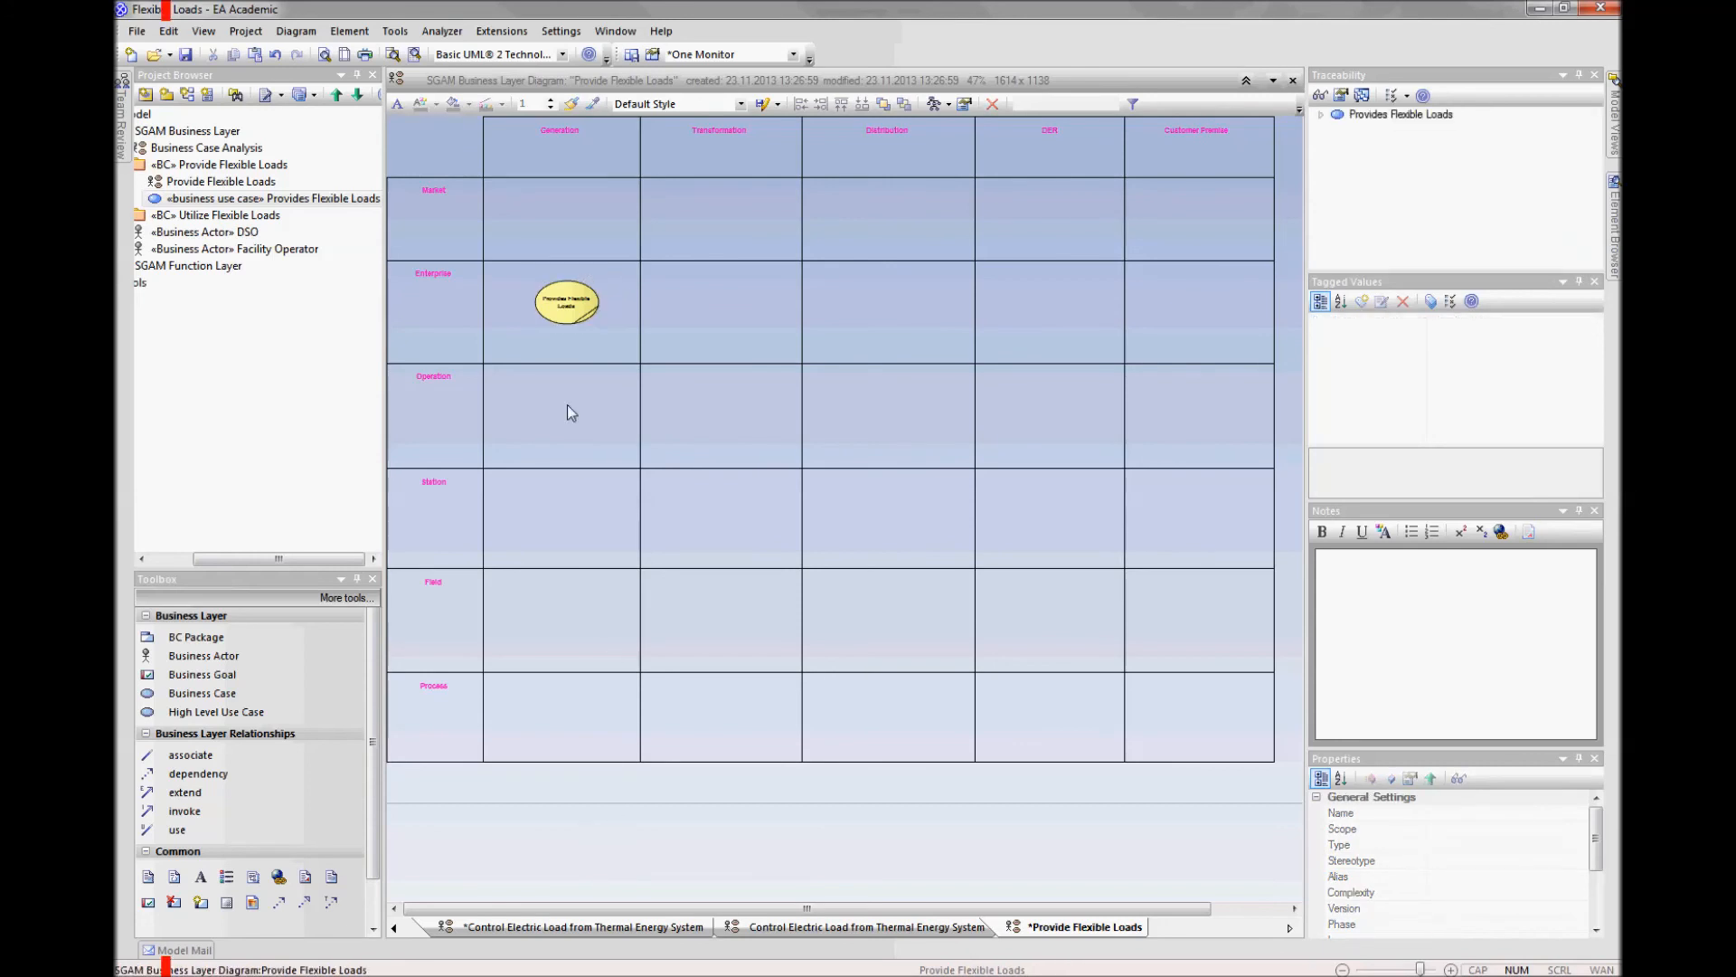
Step: Insert the related use cases Control Electric Load from Thermal Energy Generation, Control E-Car Charging and Demand Response Management for the Provides Flexible Loads element
left_click(566, 313)
right_click(566, 314)
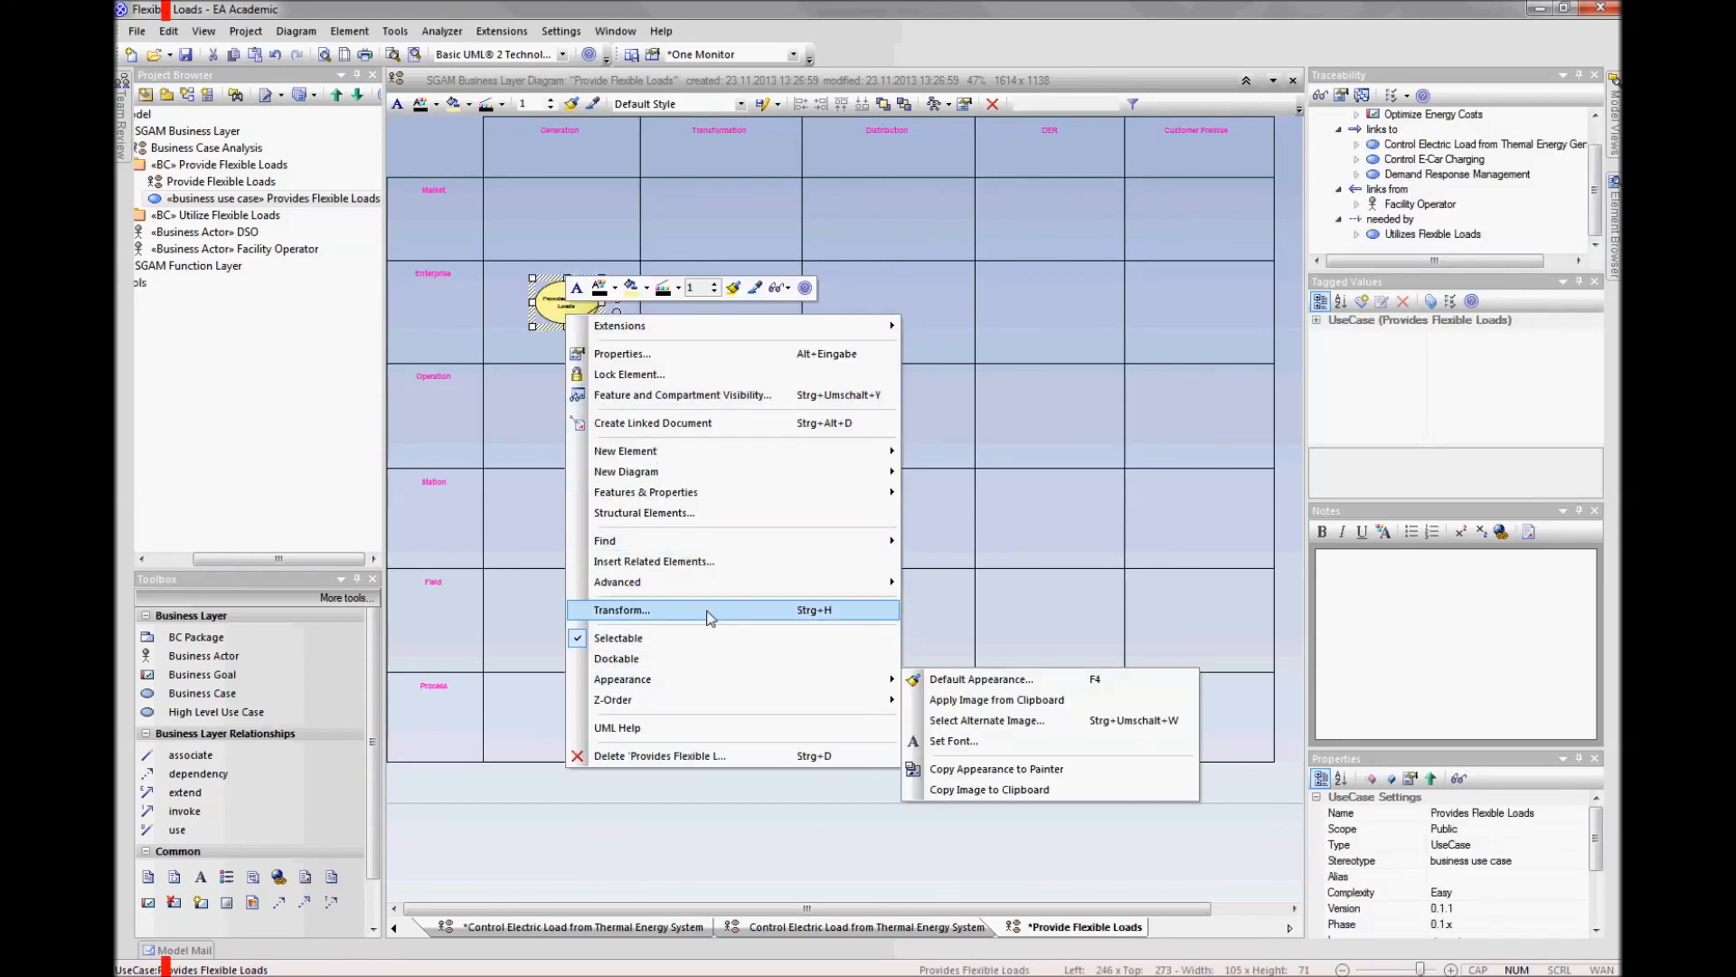
left_click(651, 562)
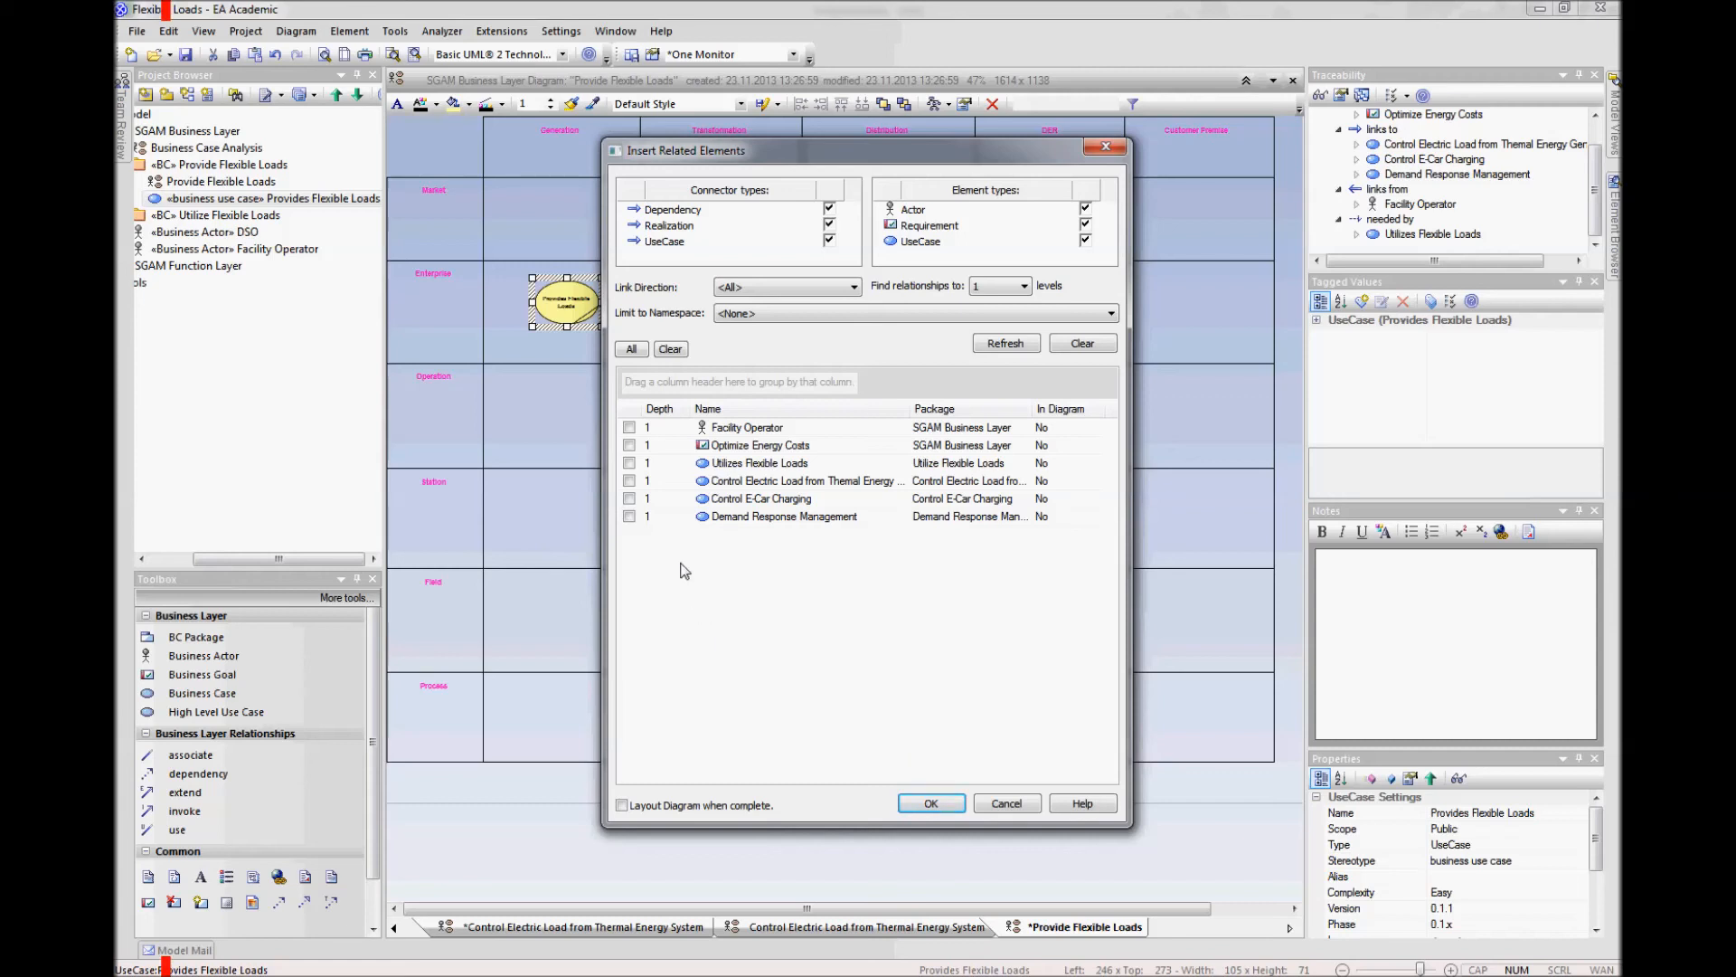
left_click(630, 485)
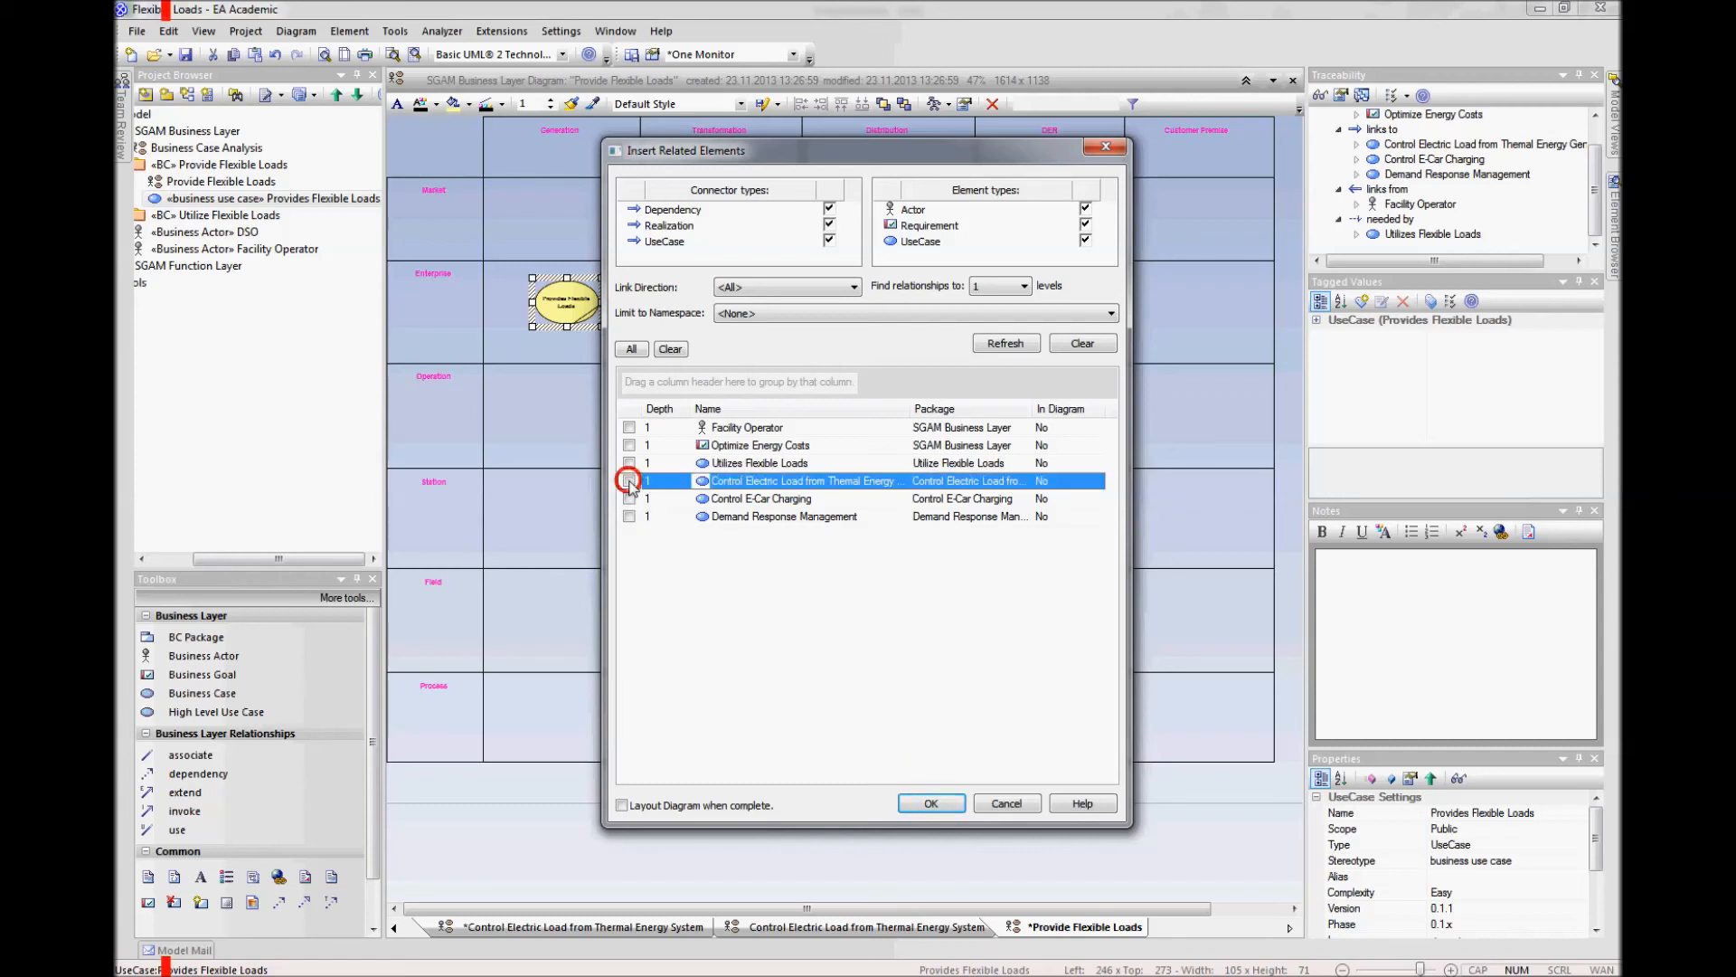
left_click(629, 500)
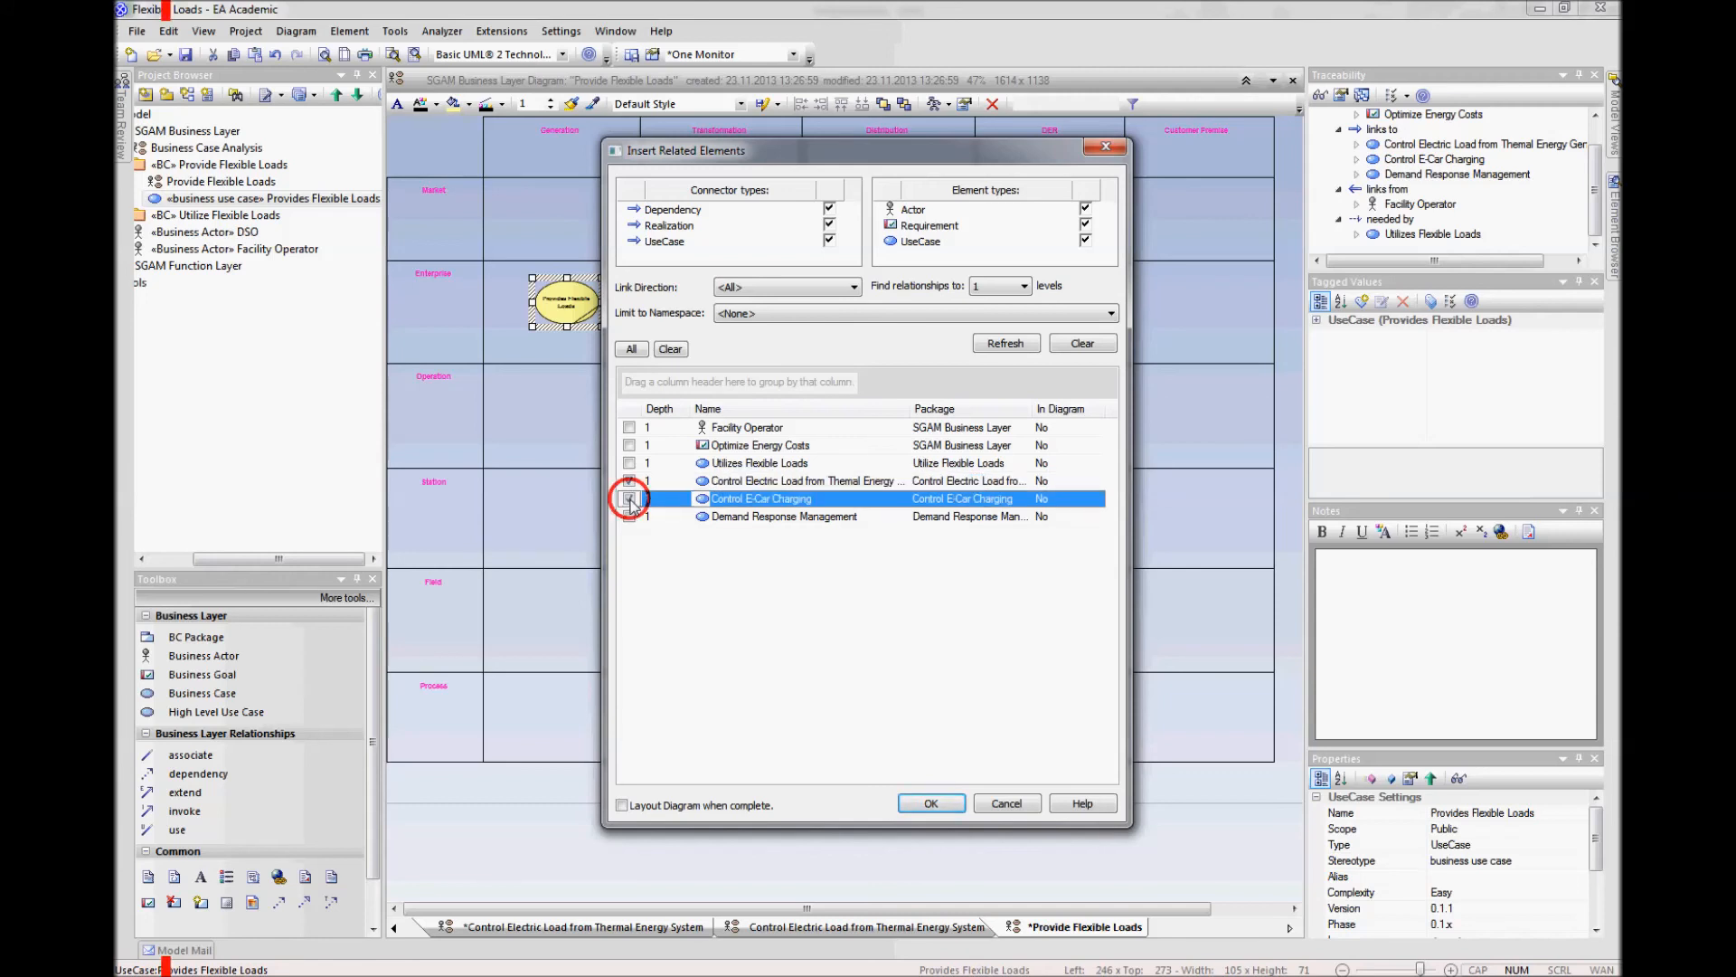
left_click(629, 516)
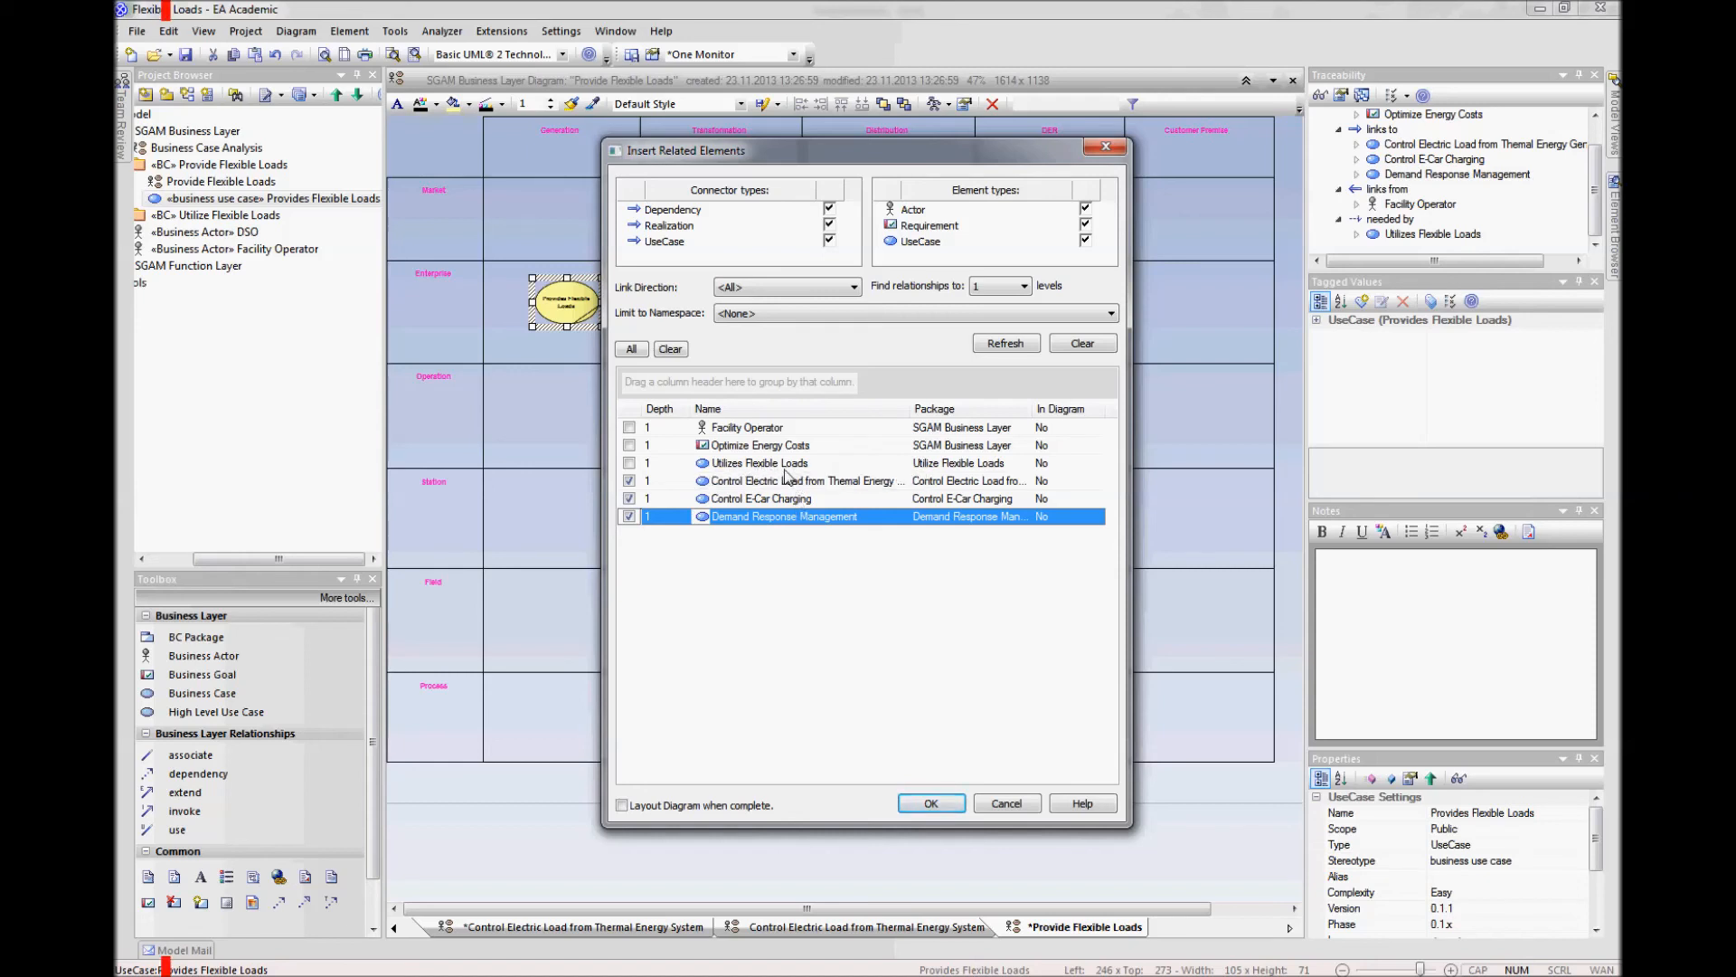
left_click(931, 804)
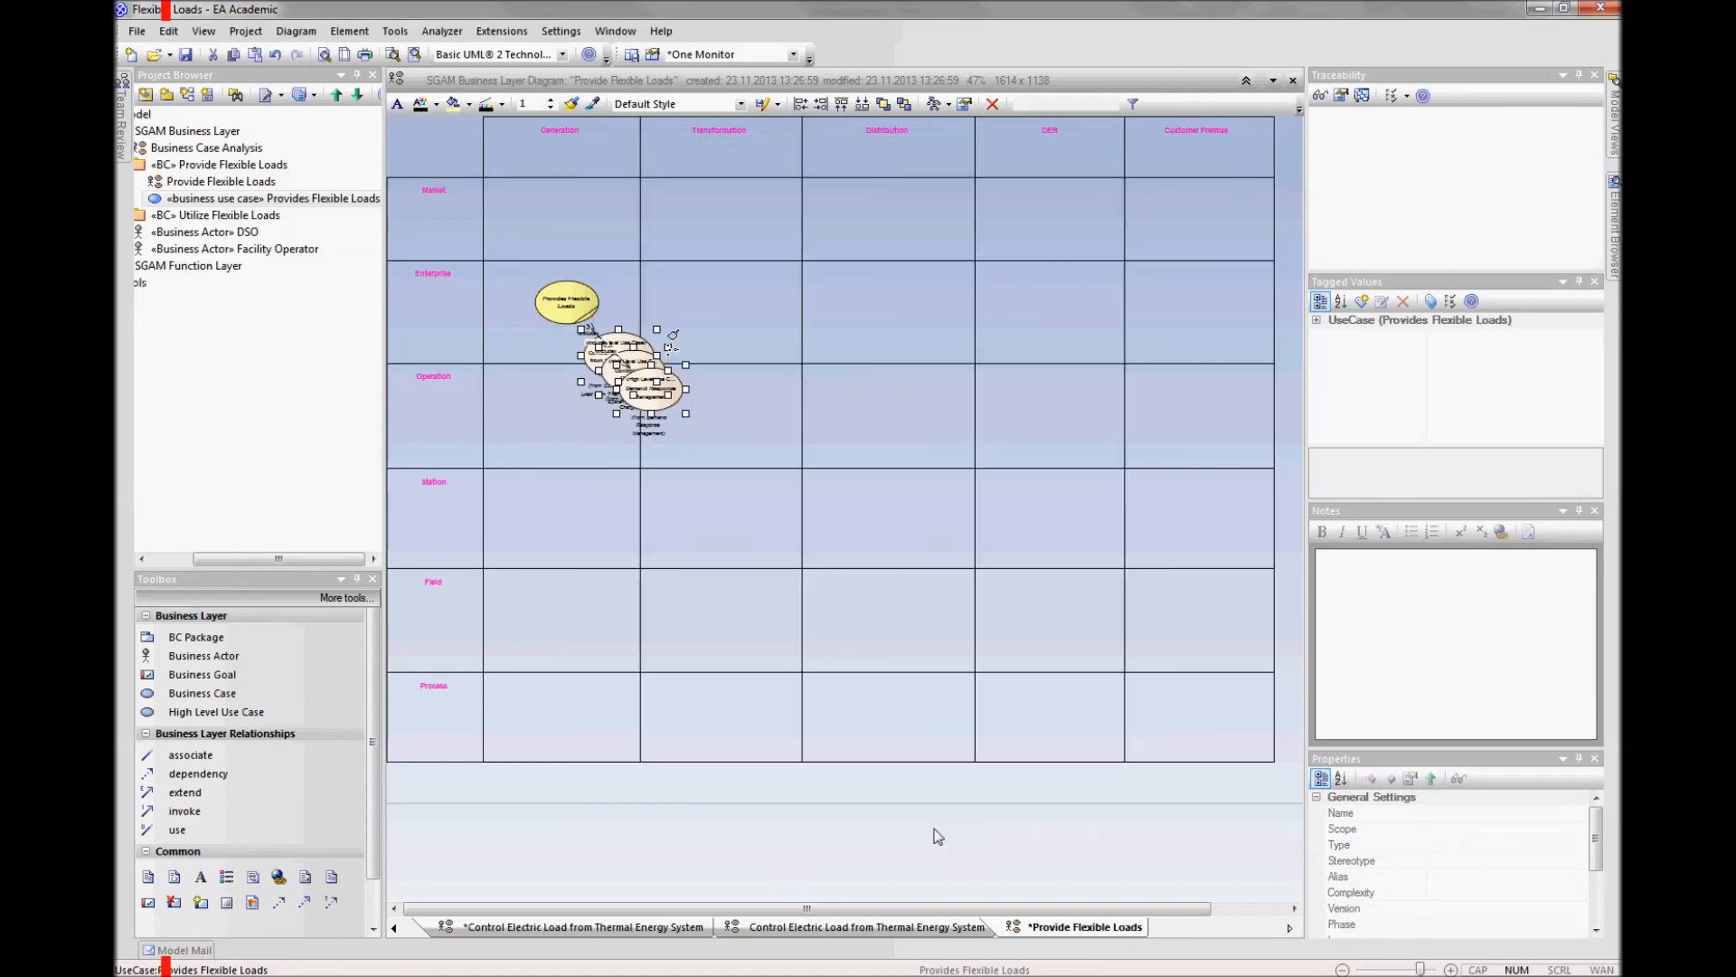
Step: Spread the inserted use cases apart: Demand Response Management in Distribution/Operation, Control E-Car Charging in Transformation/Station, the electric load use case at the Generation/Transformation border
left_click_drag(665, 398, 881, 410)
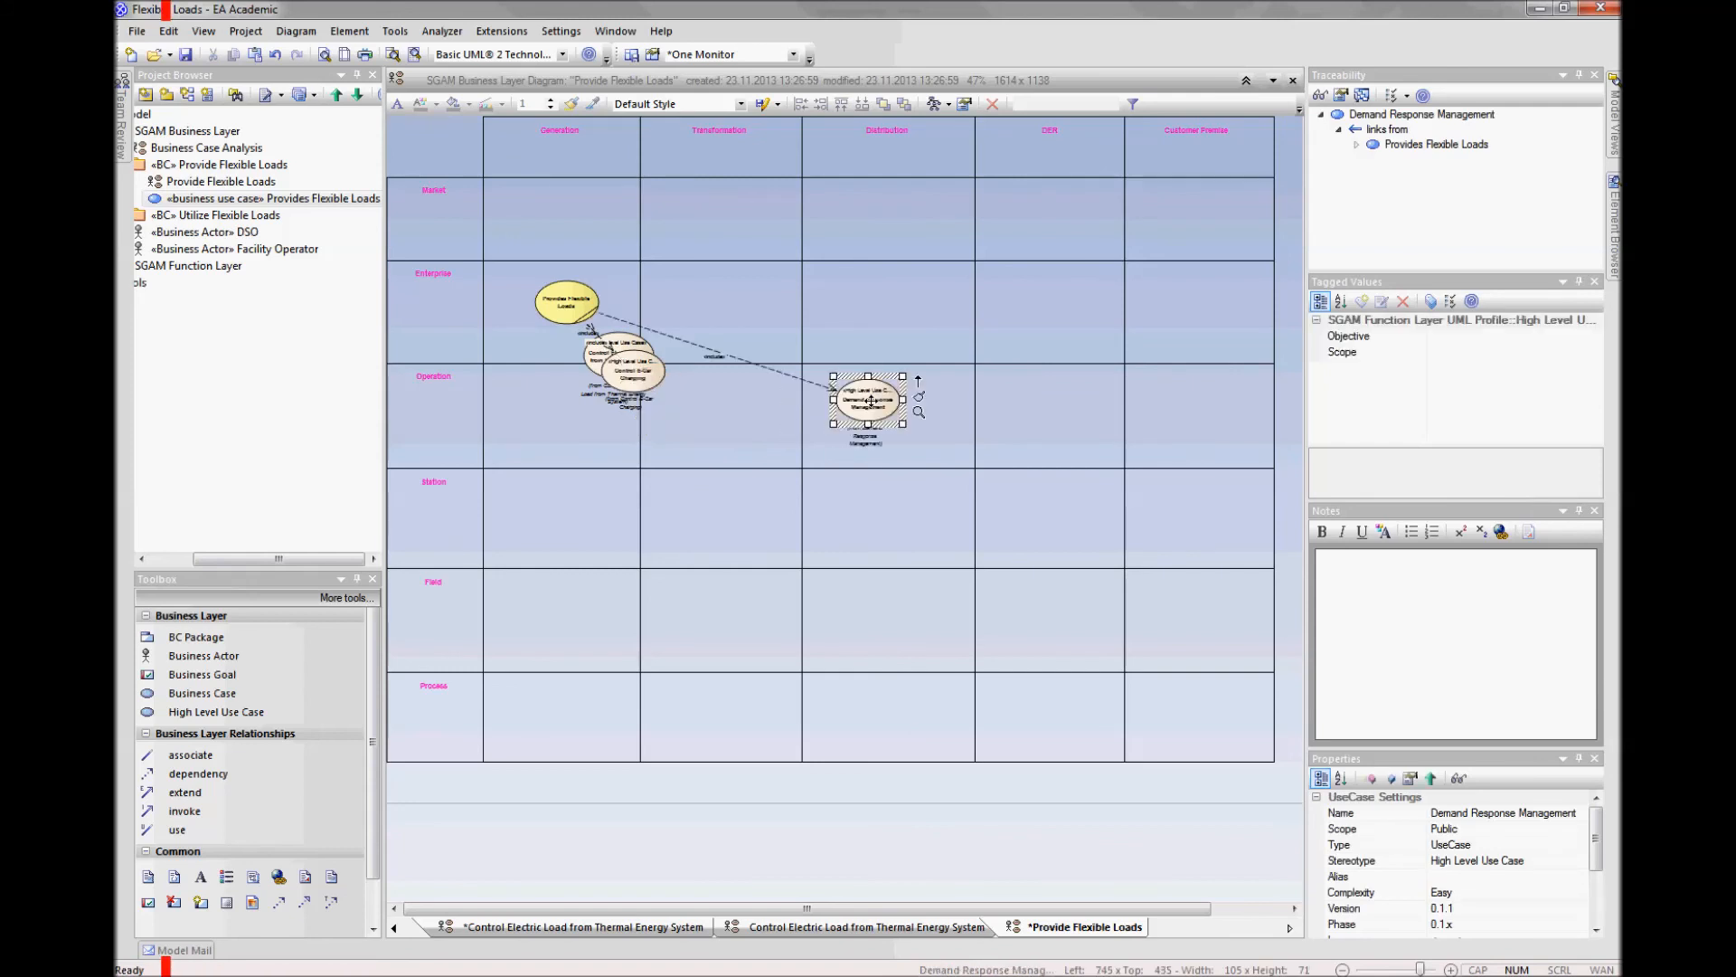
left_click_drag(660, 393, 758, 487)
left_click_drag(649, 360, 671, 509)
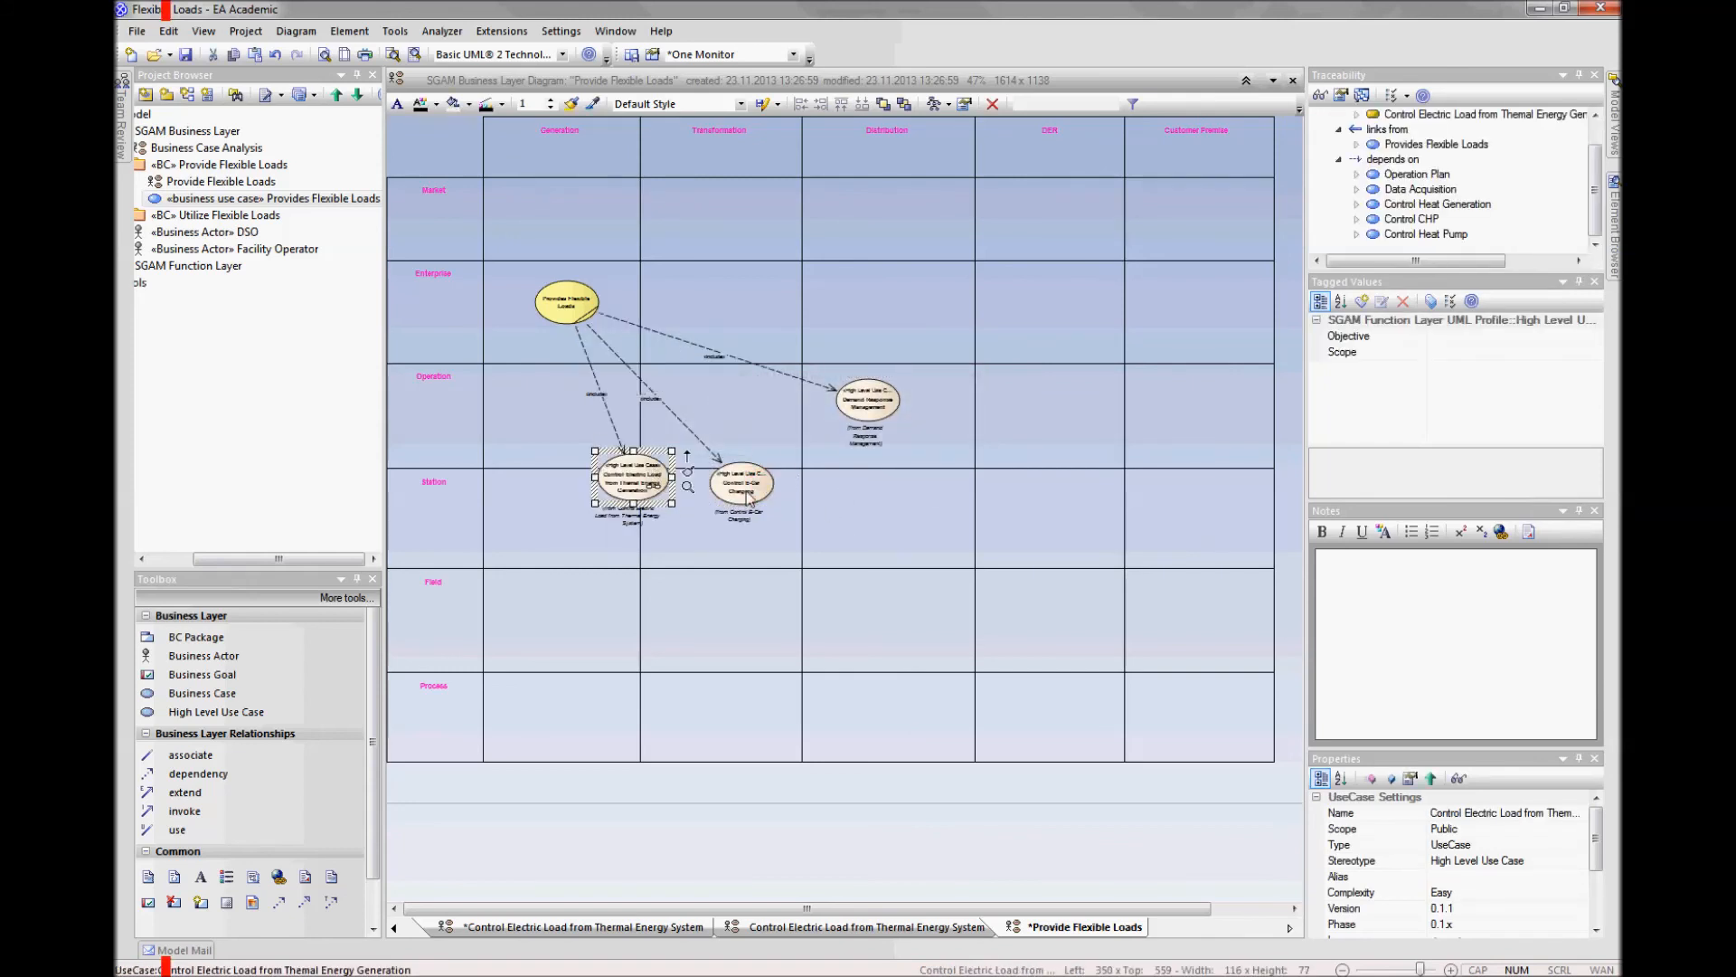
left_click(590, 368)
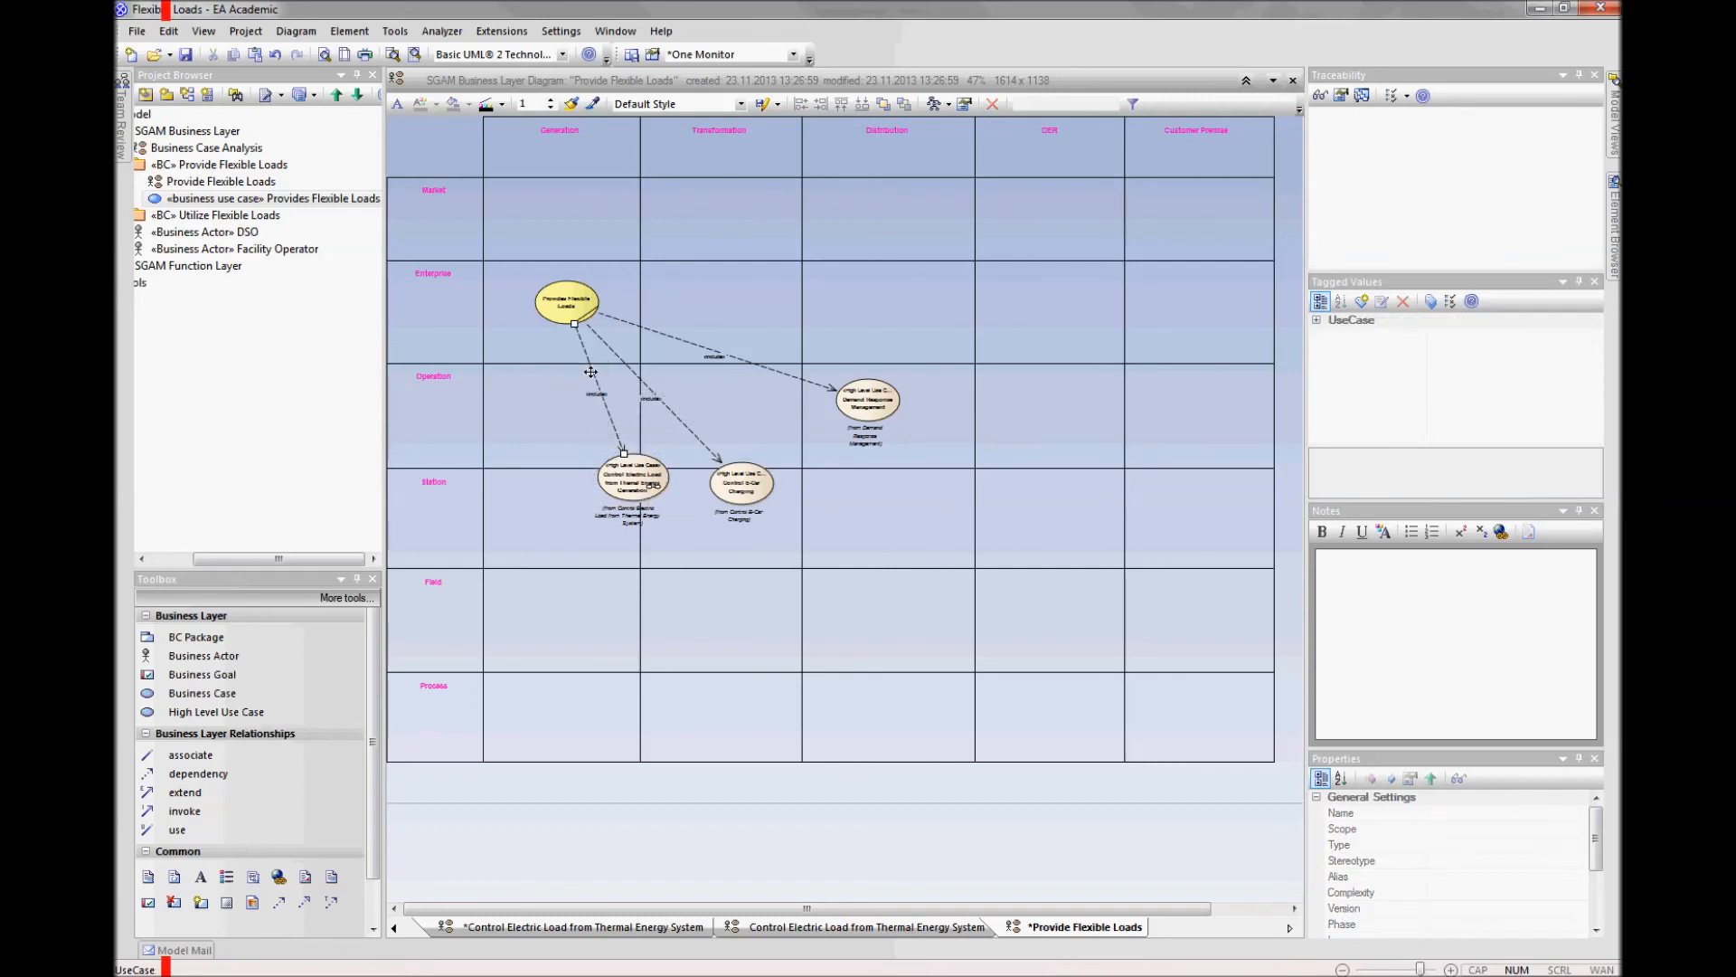
left_click(694, 835)
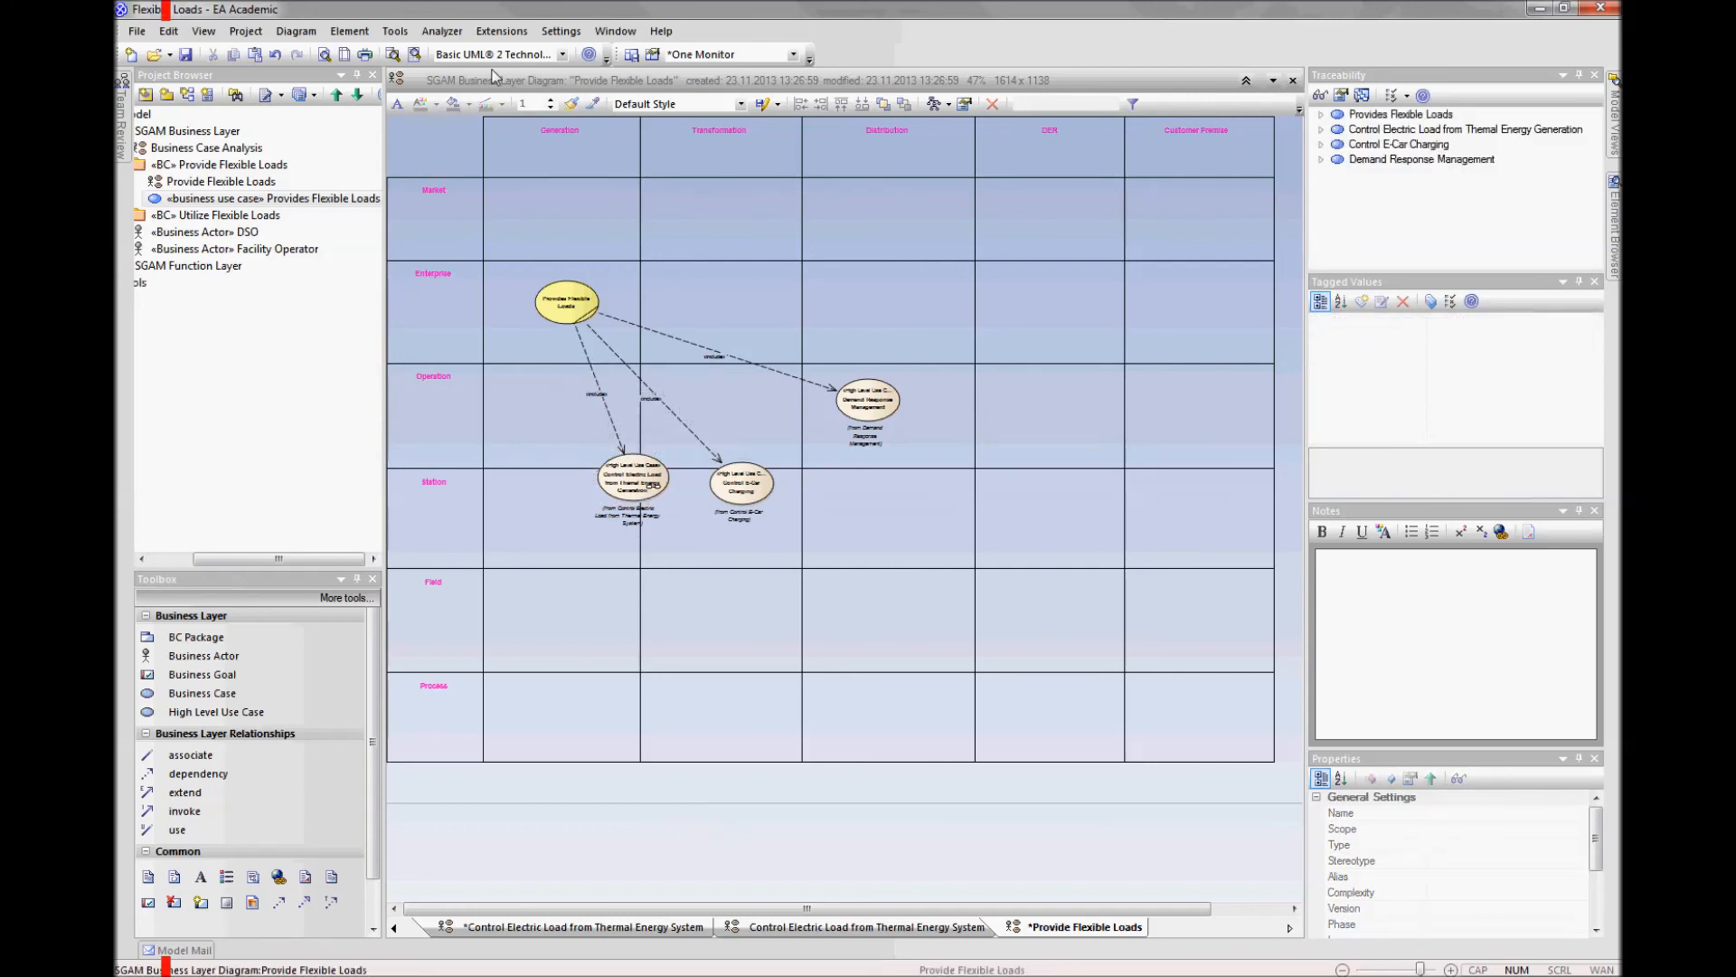
Step: Hide the three relations between Provides Flexible Loads and the high level use cases on the diagram
left_click(303, 35)
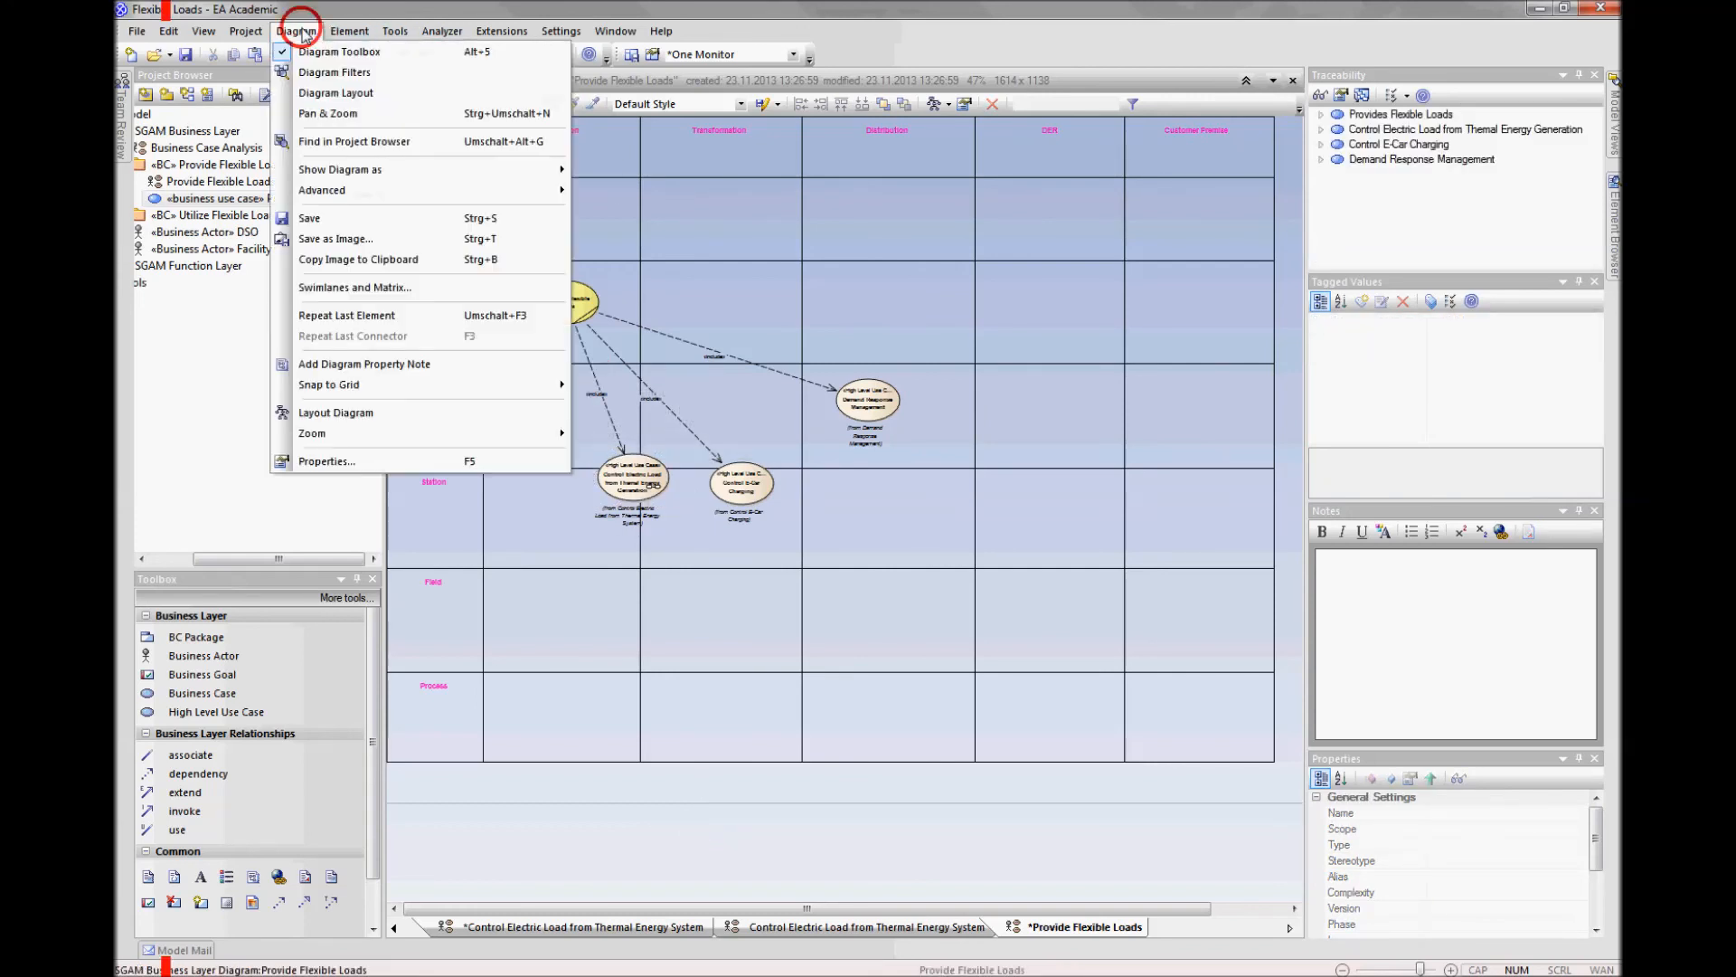
mouse_move(367, 192)
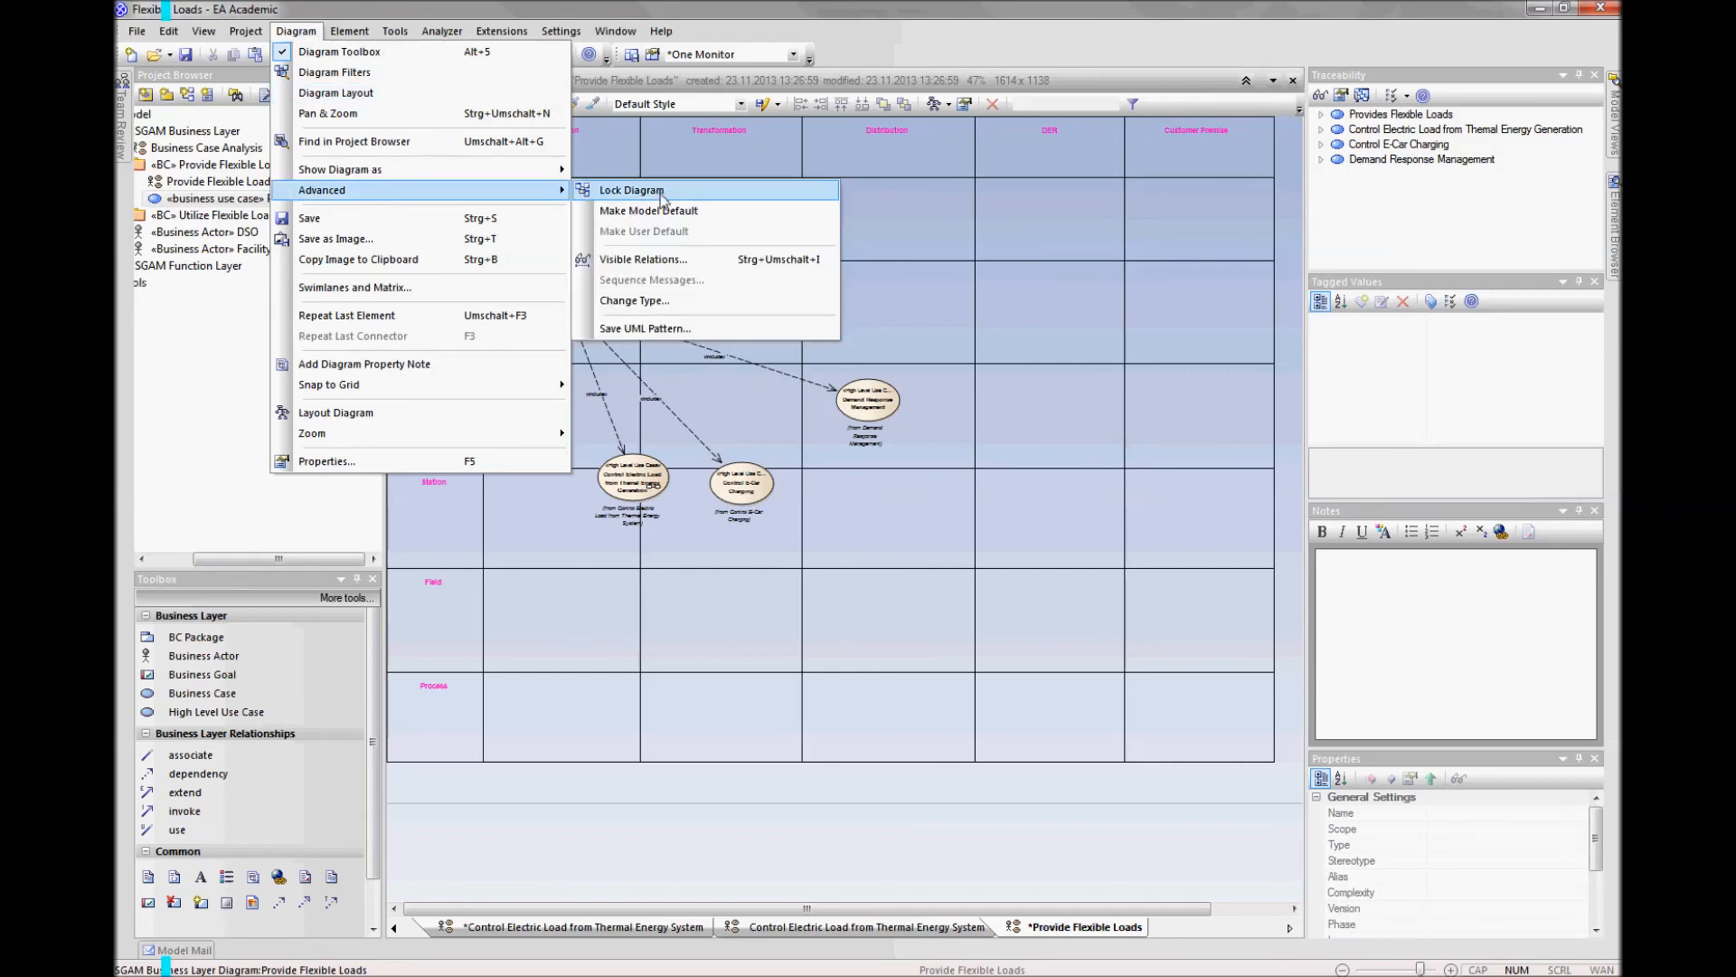
left_click(676, 260)
left_click(1058, 220)
left_click(1058, 234)
left_click(1058, 250)
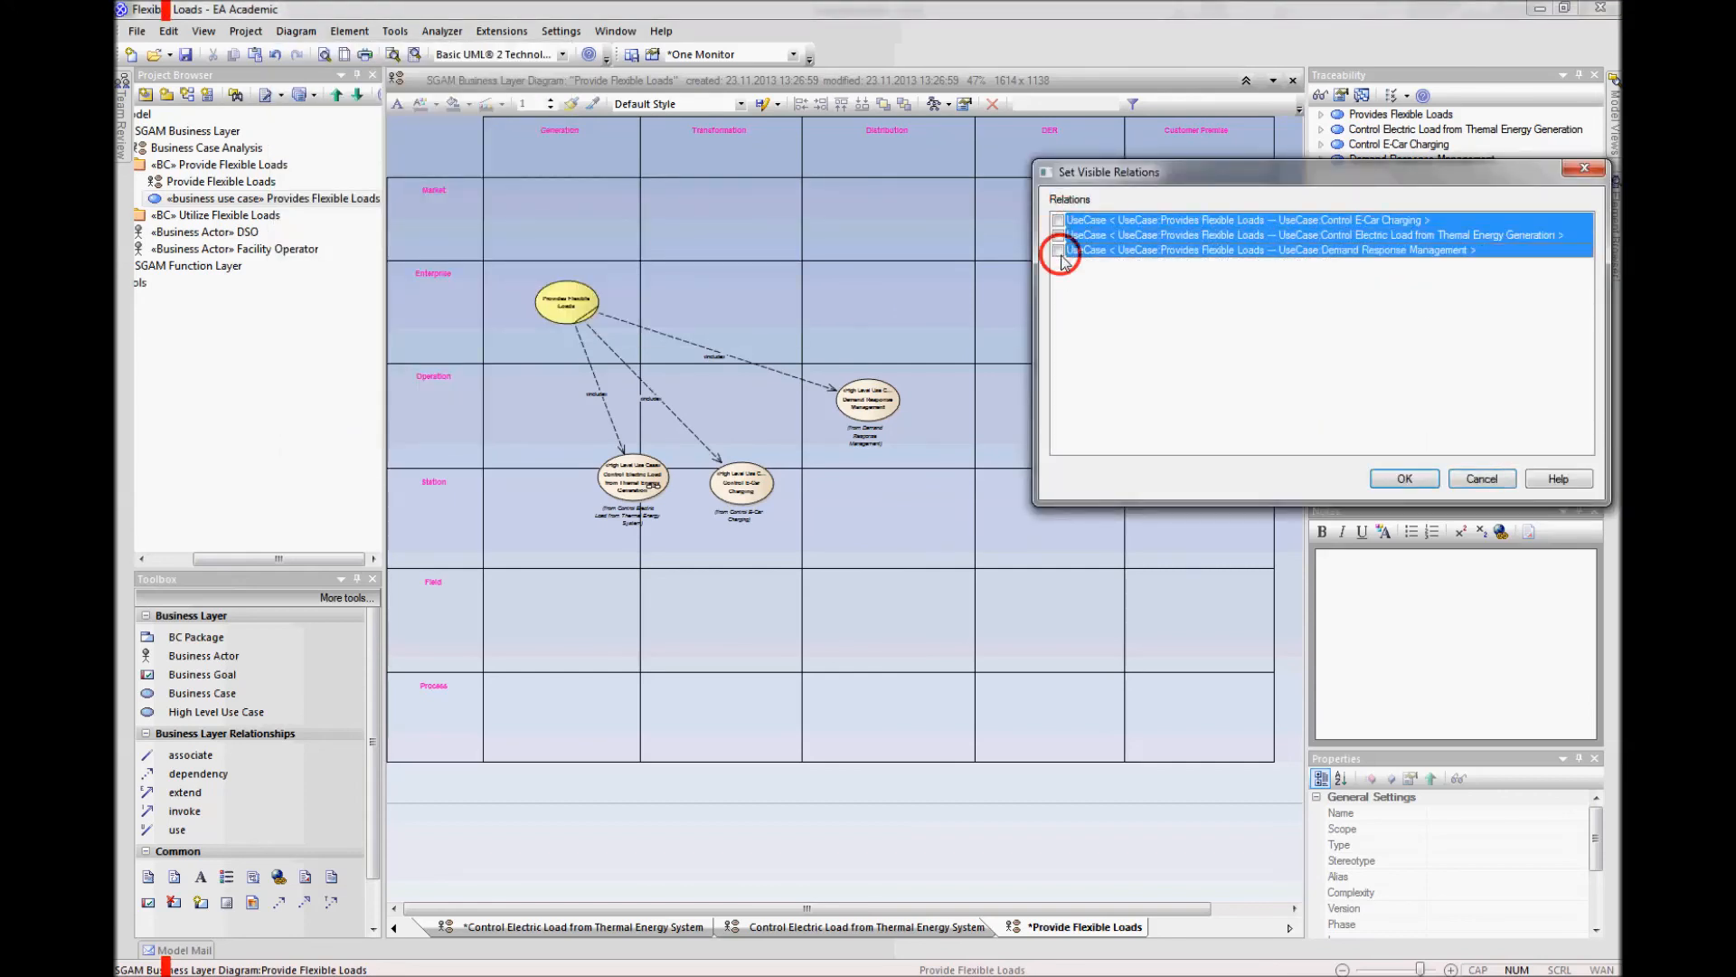
left_click(1429, 484)
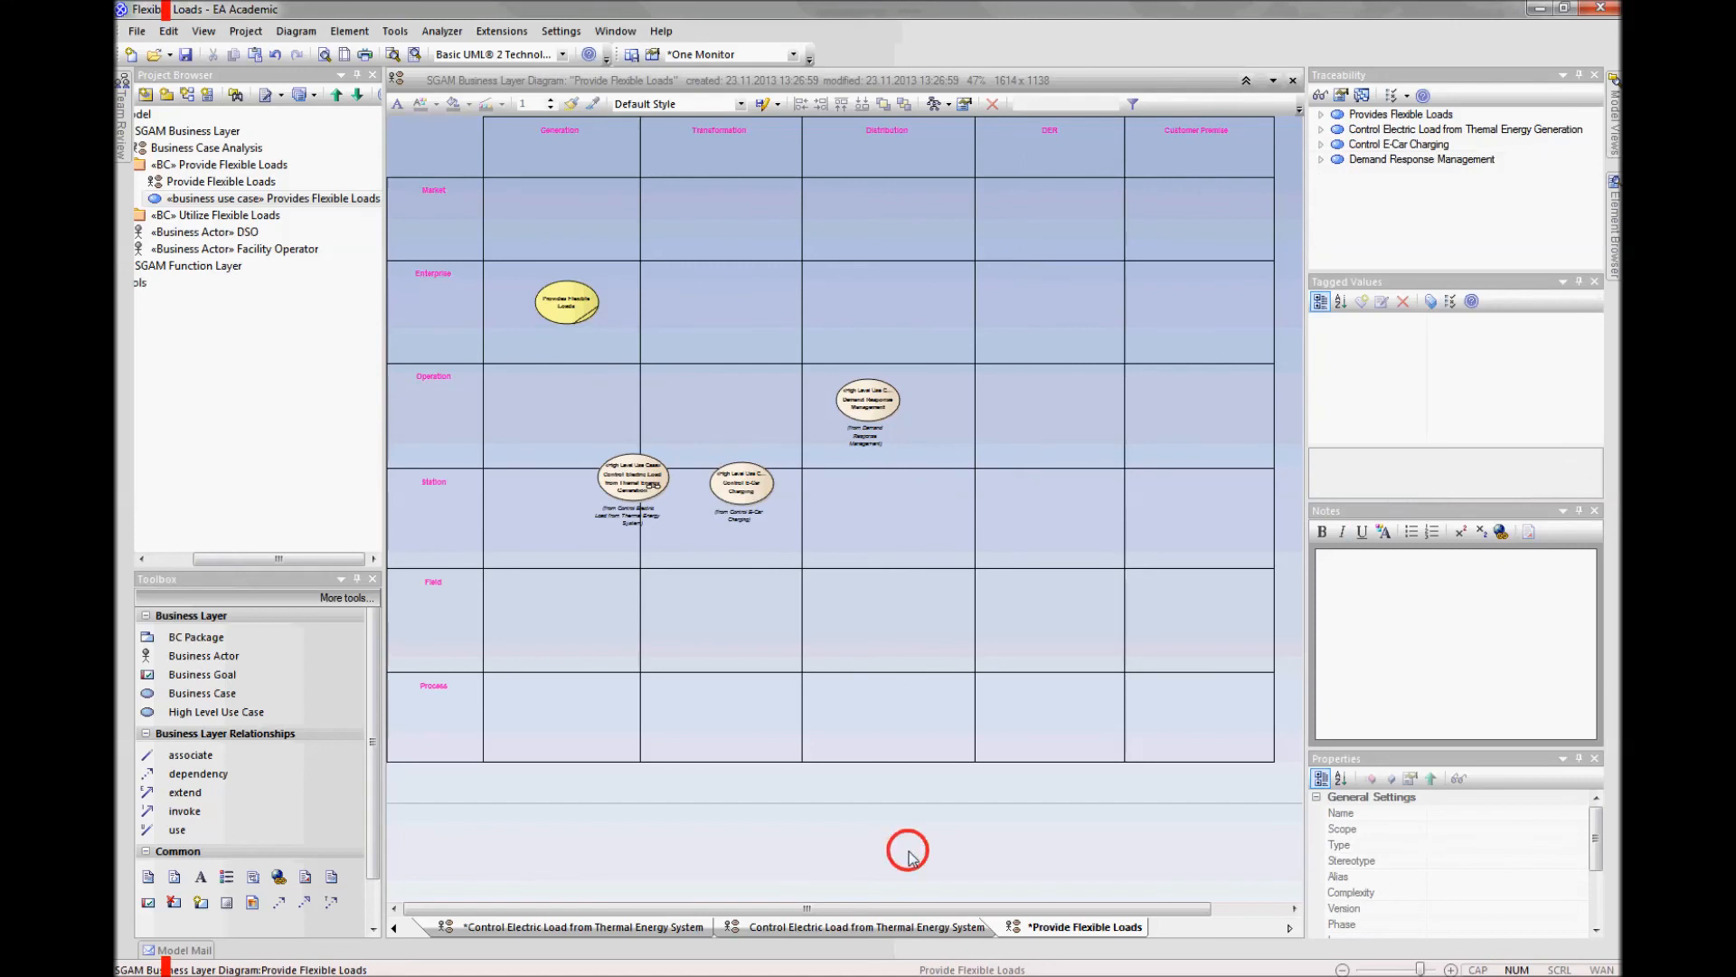
Step: Locate the electric load use case in the project tree and open its SGAM function layer matrix diagram to examine the primary use case placement
scroll(692, 561, "up", 2)
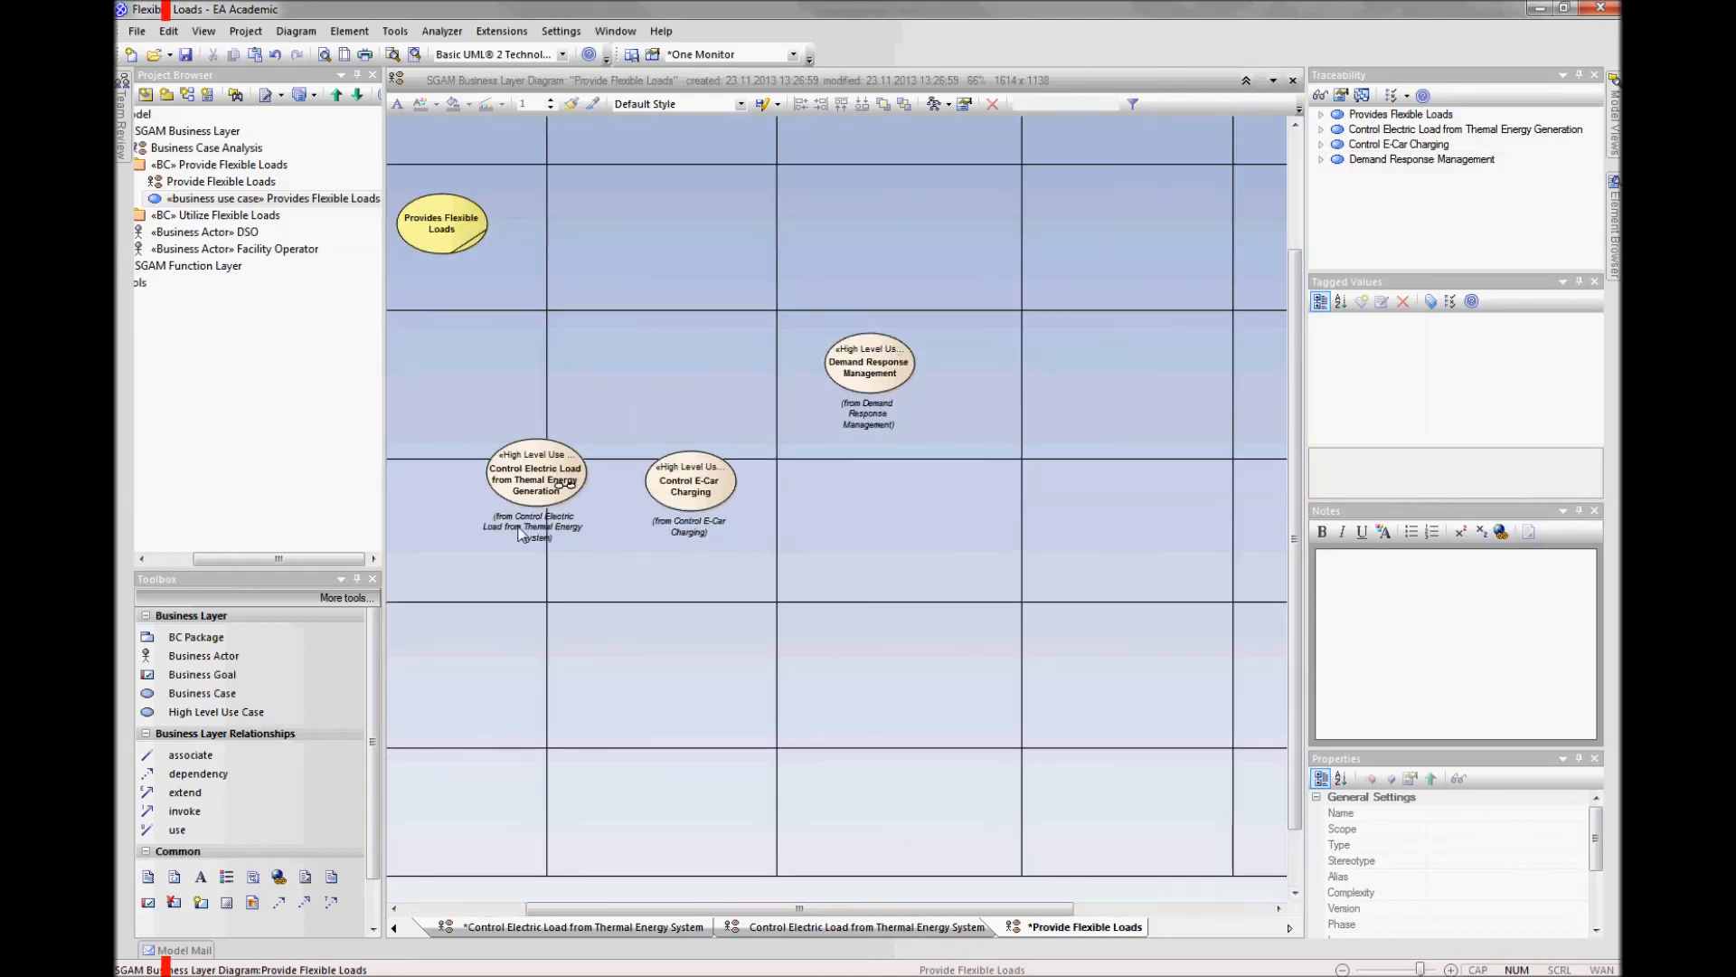
left_click(538, 495)
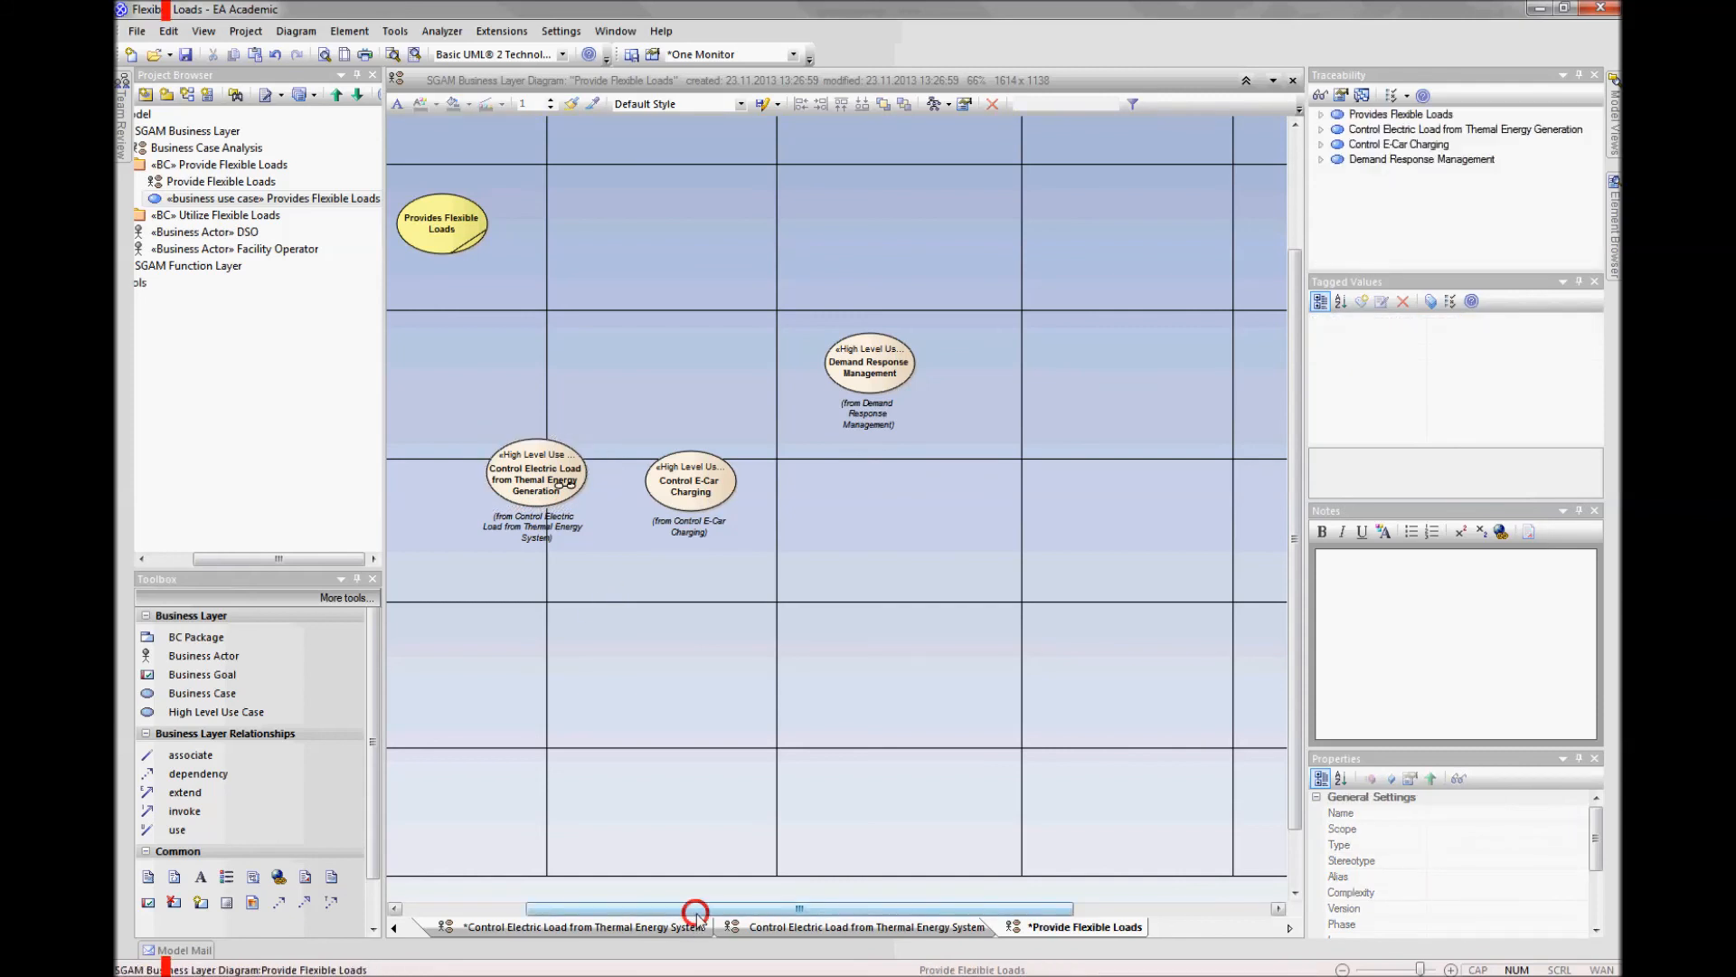
left_click_drag(691, 906, 547, 900)
left_click(755, 484)
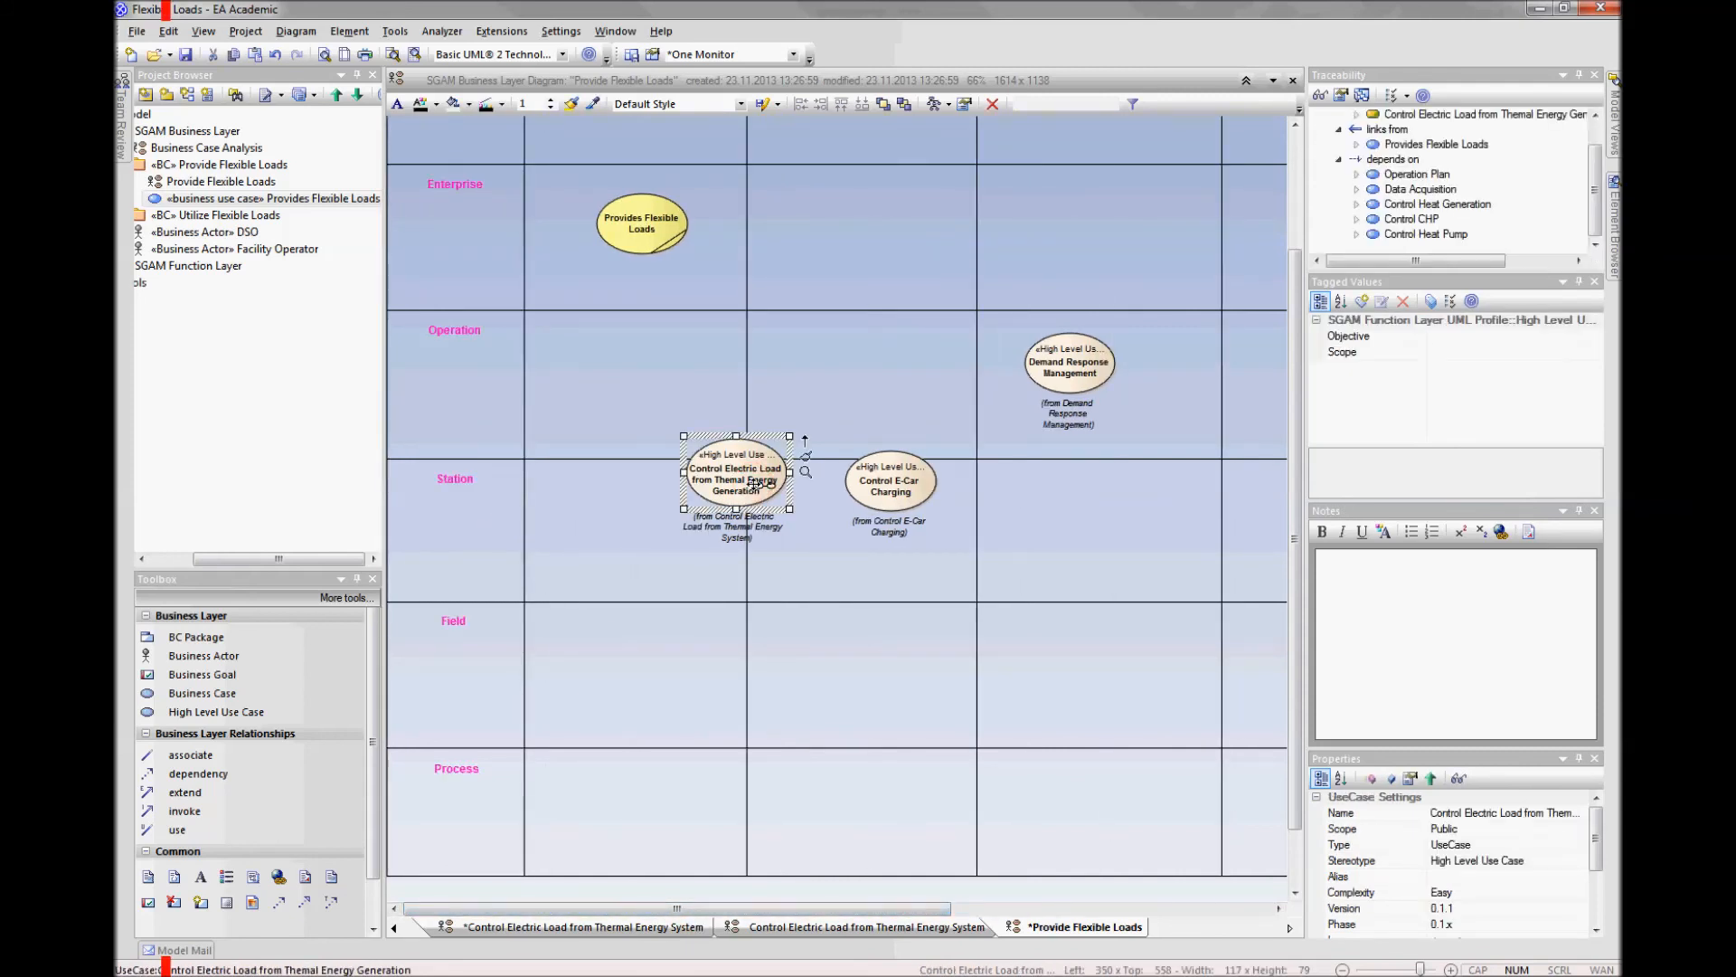
key("alt+g")
left_click_drag(253, 559, 219, 570)
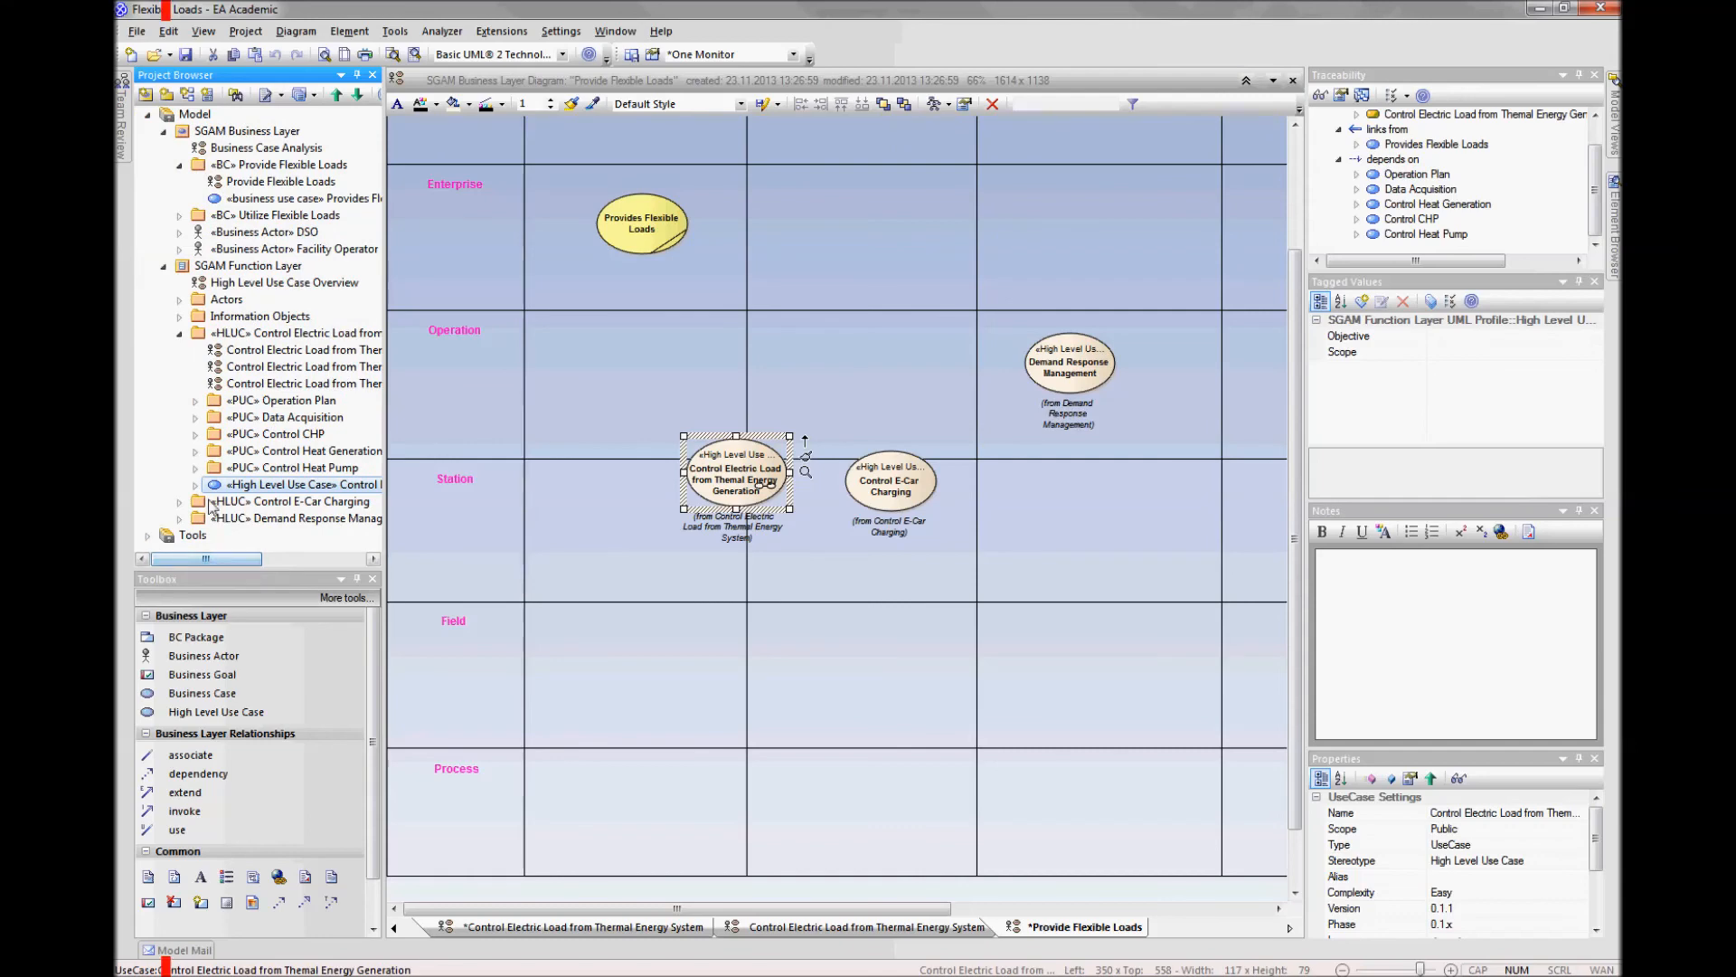
double_click(271, 350)
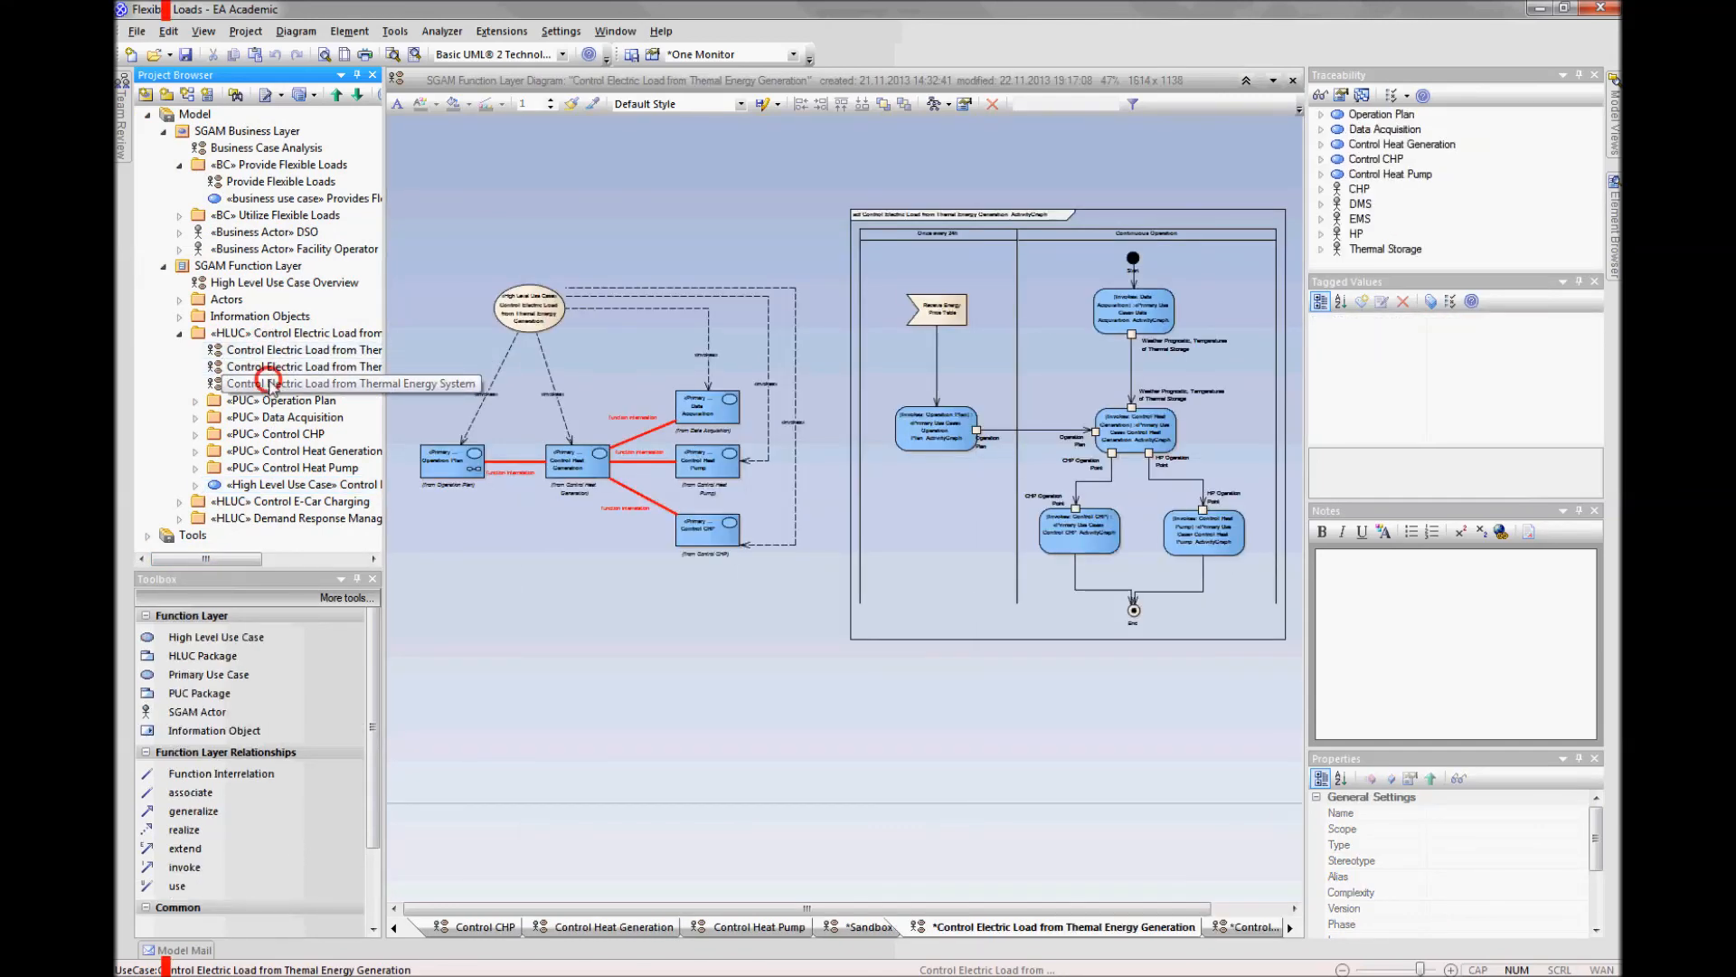
right_click(277, 387)
left_click(308, 441)
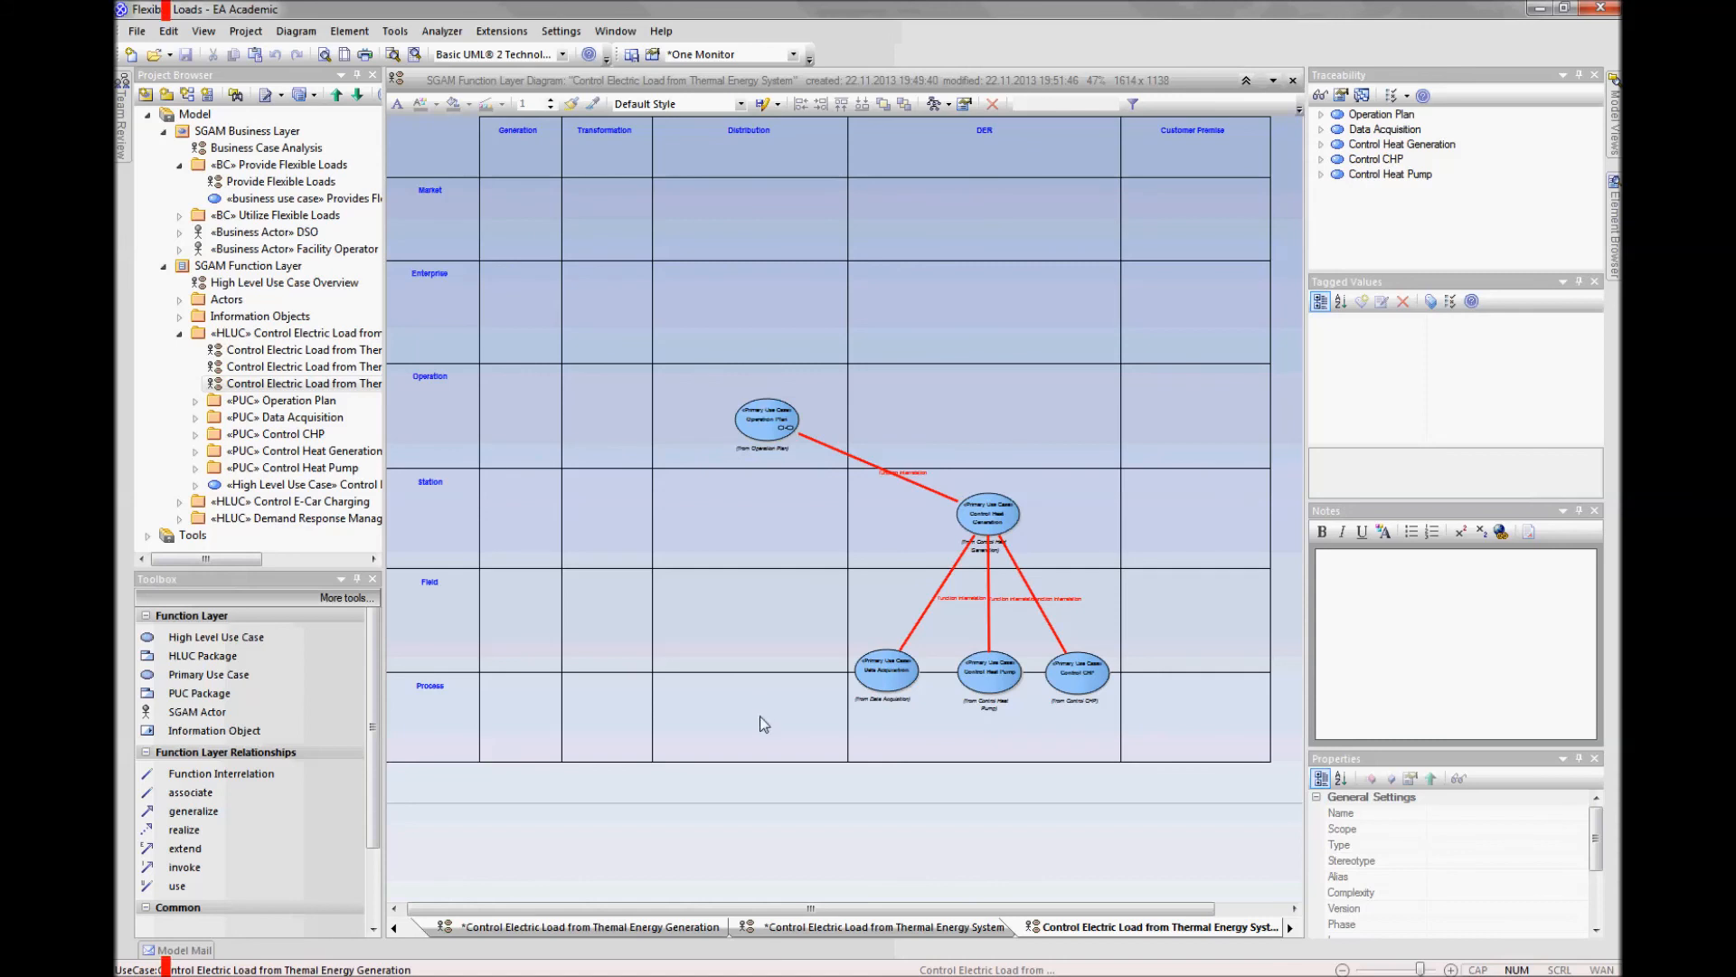
Step: Switch back through the open diagrams to the Provide Flexible Loads business layer diagram
key("ctrl+Tab")
key("ctrl+Tab")
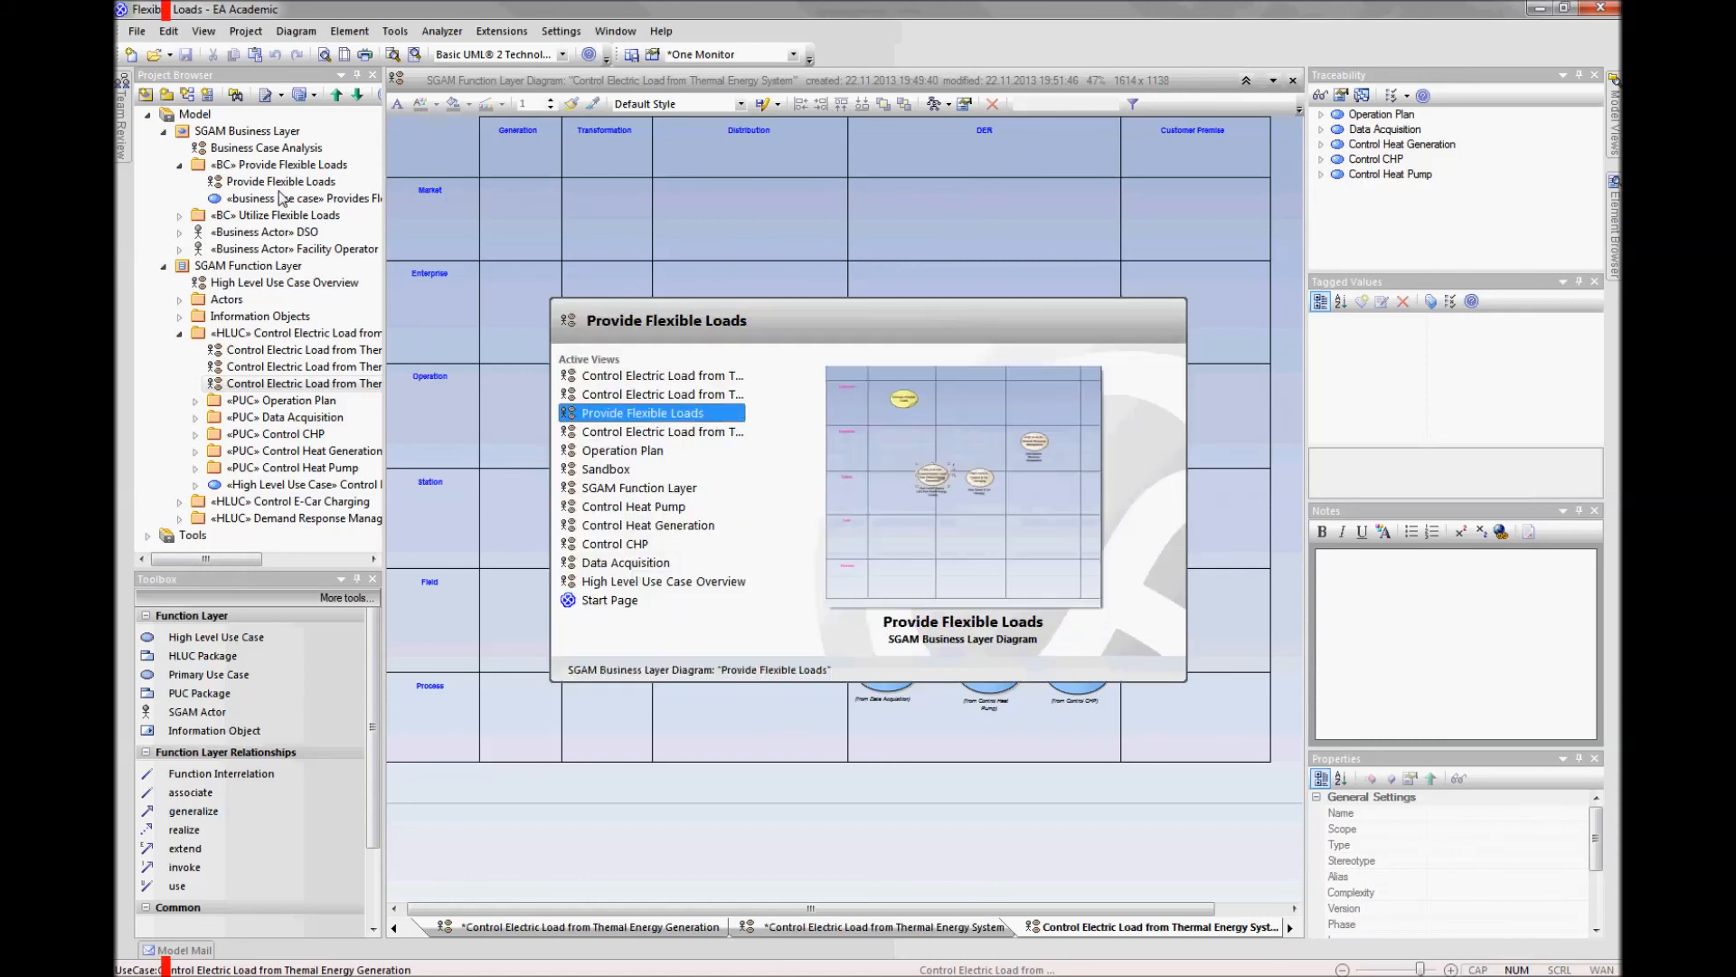
key("ctrl+Tab")
key("ctrl+Tab")
key("ctrl+Tab")
key("ctrl+Tab")
key("ctrl+Tab")
key("ctrl+Tab")
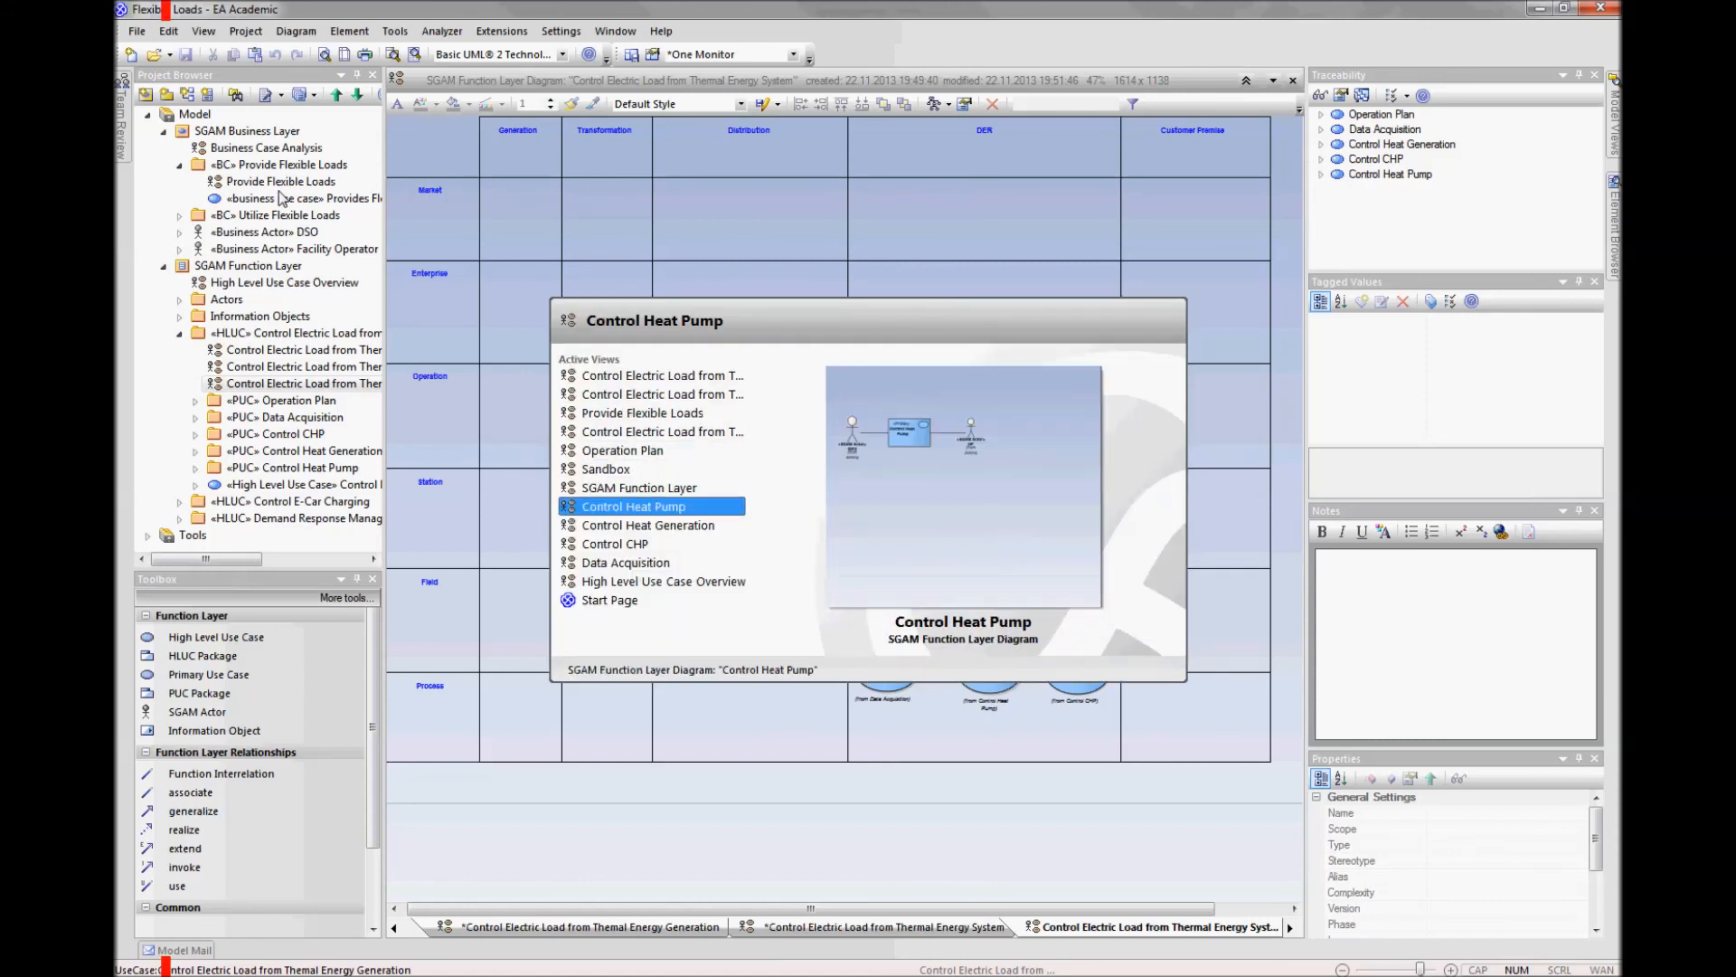
key("ctrl+Tab")
key("ctrl+Tab")
key("ctrl+Tab")
key("ctrl+Tab")
key("ctrl+Tab")
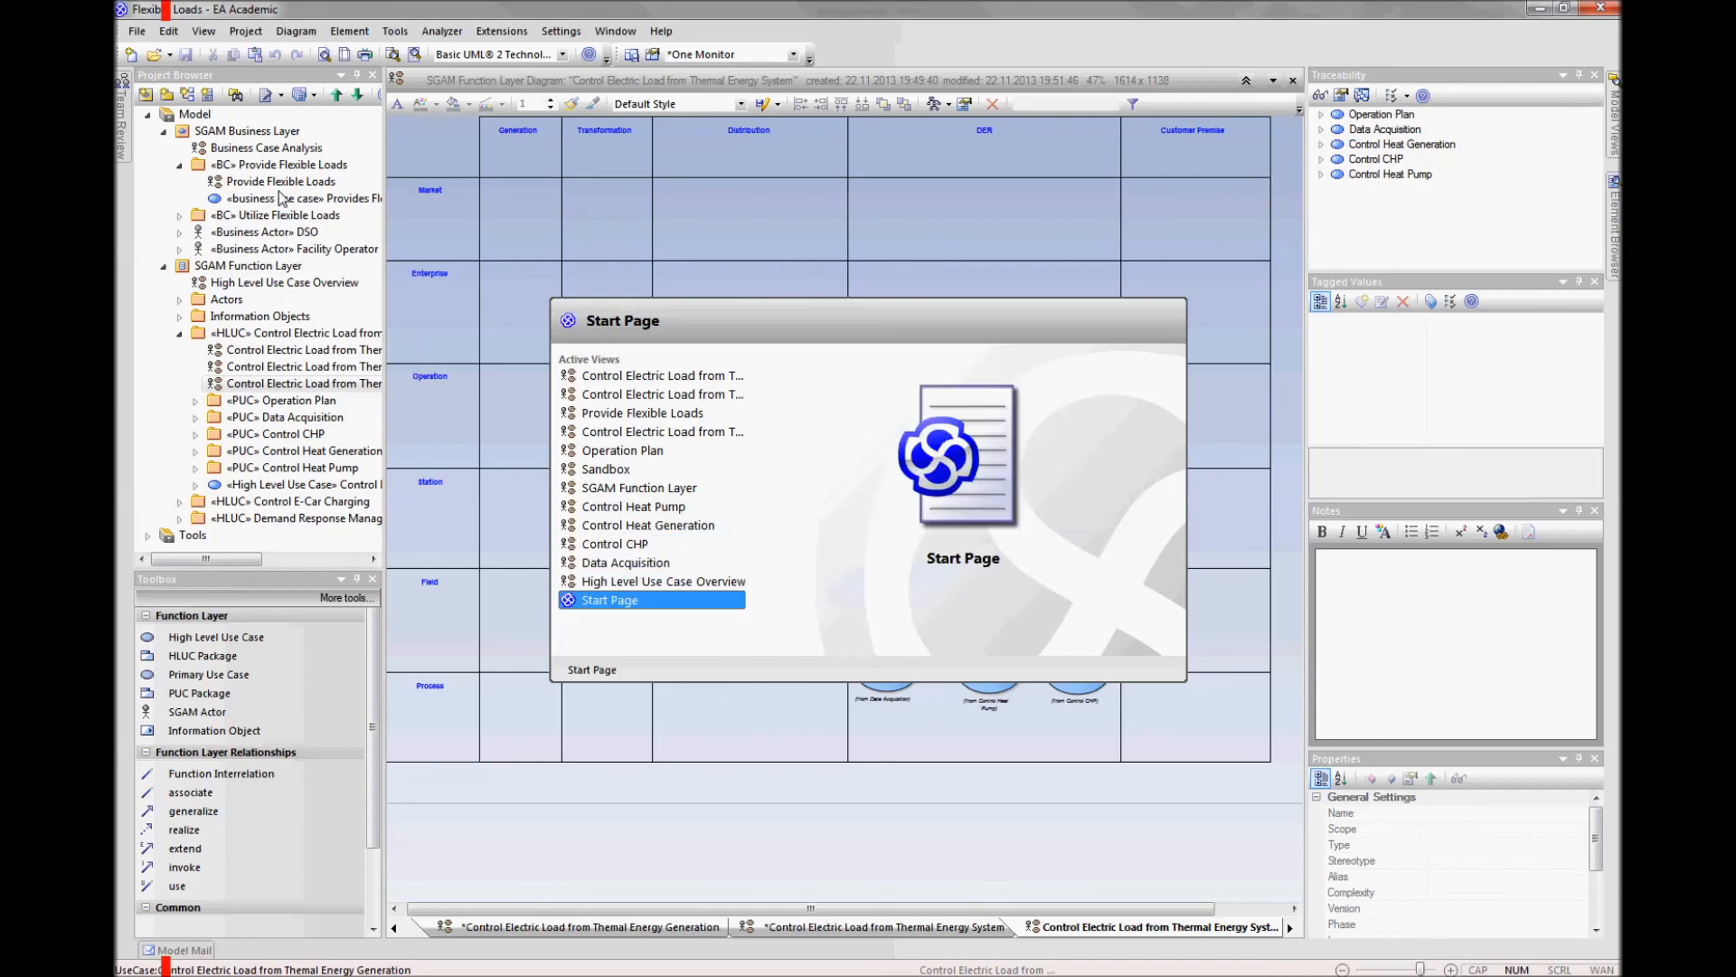
key("ctrl+Tab")
key("ctrl+Tab")
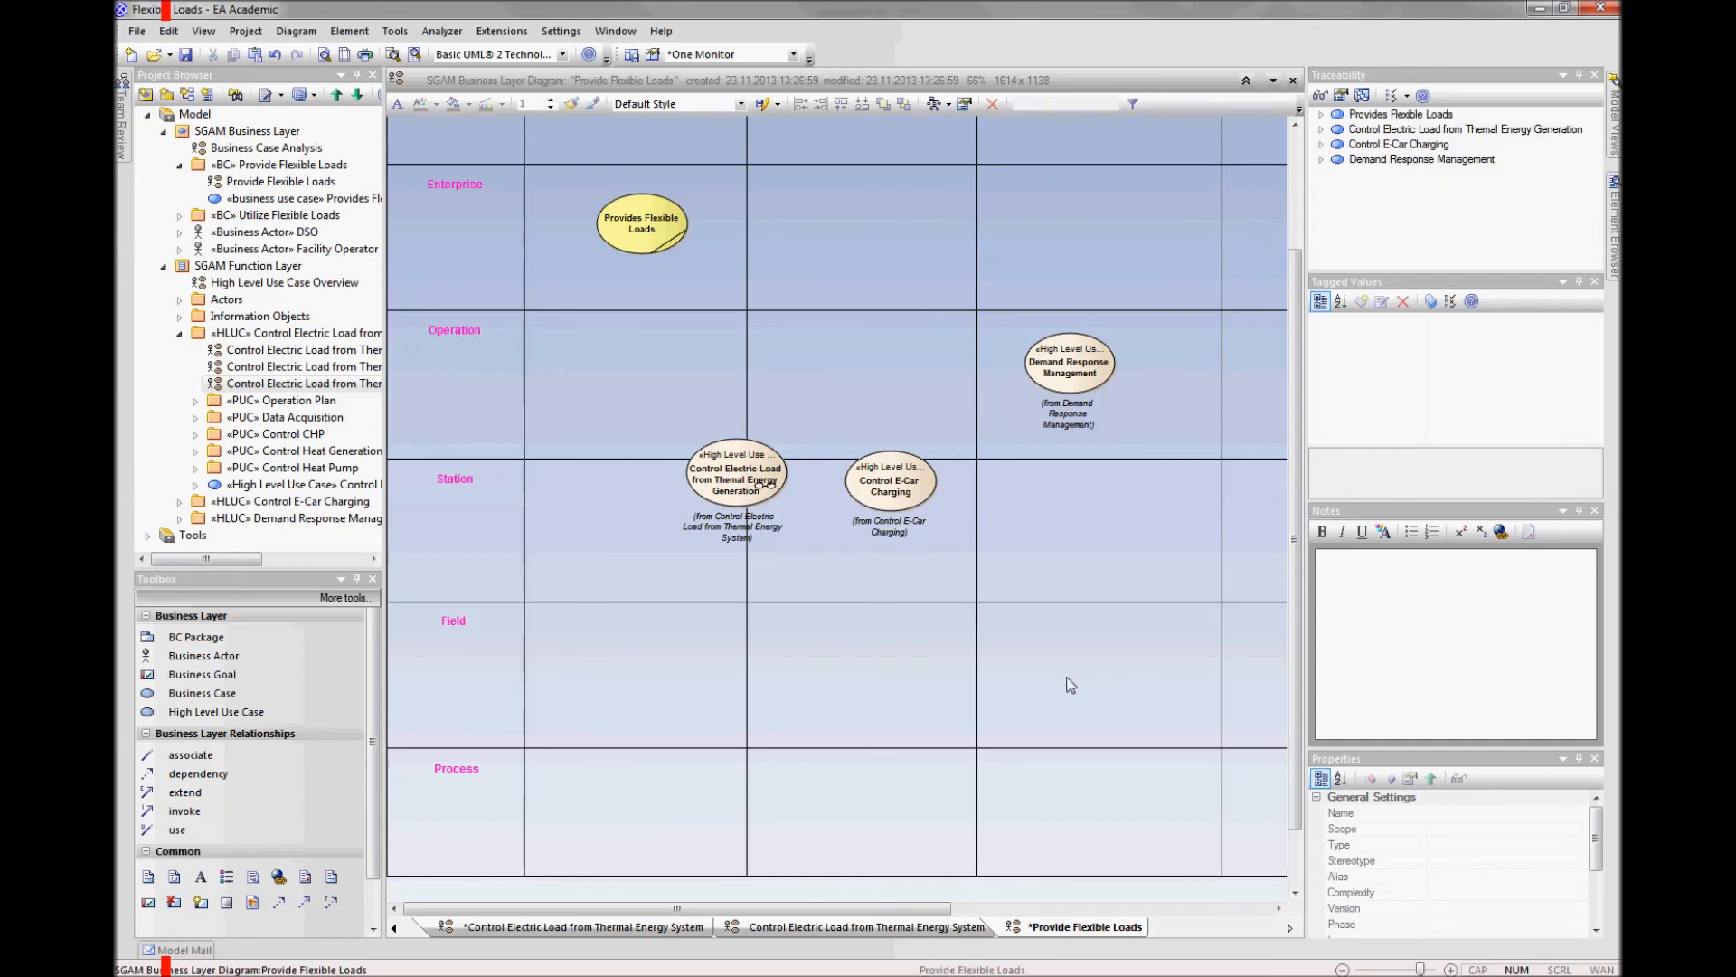
Step: Show the Control Electric Load from Thermal Energy Generation use case in rectangle notation
left_click(764, 482)
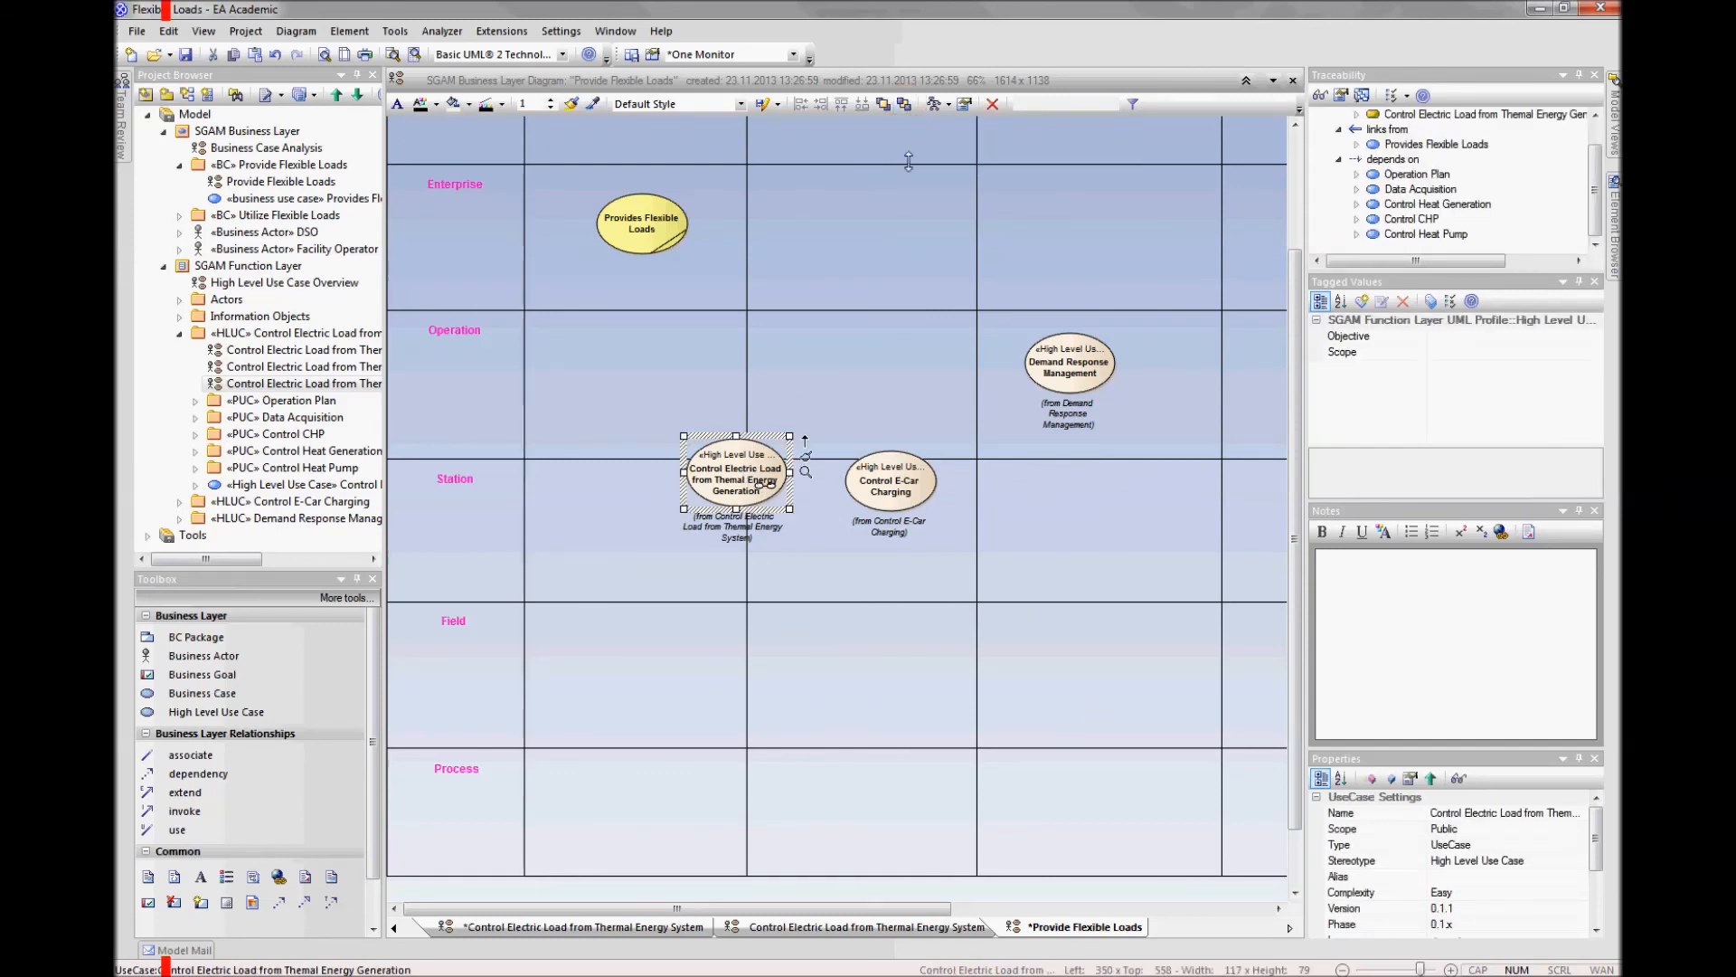
right_click(742, 468)
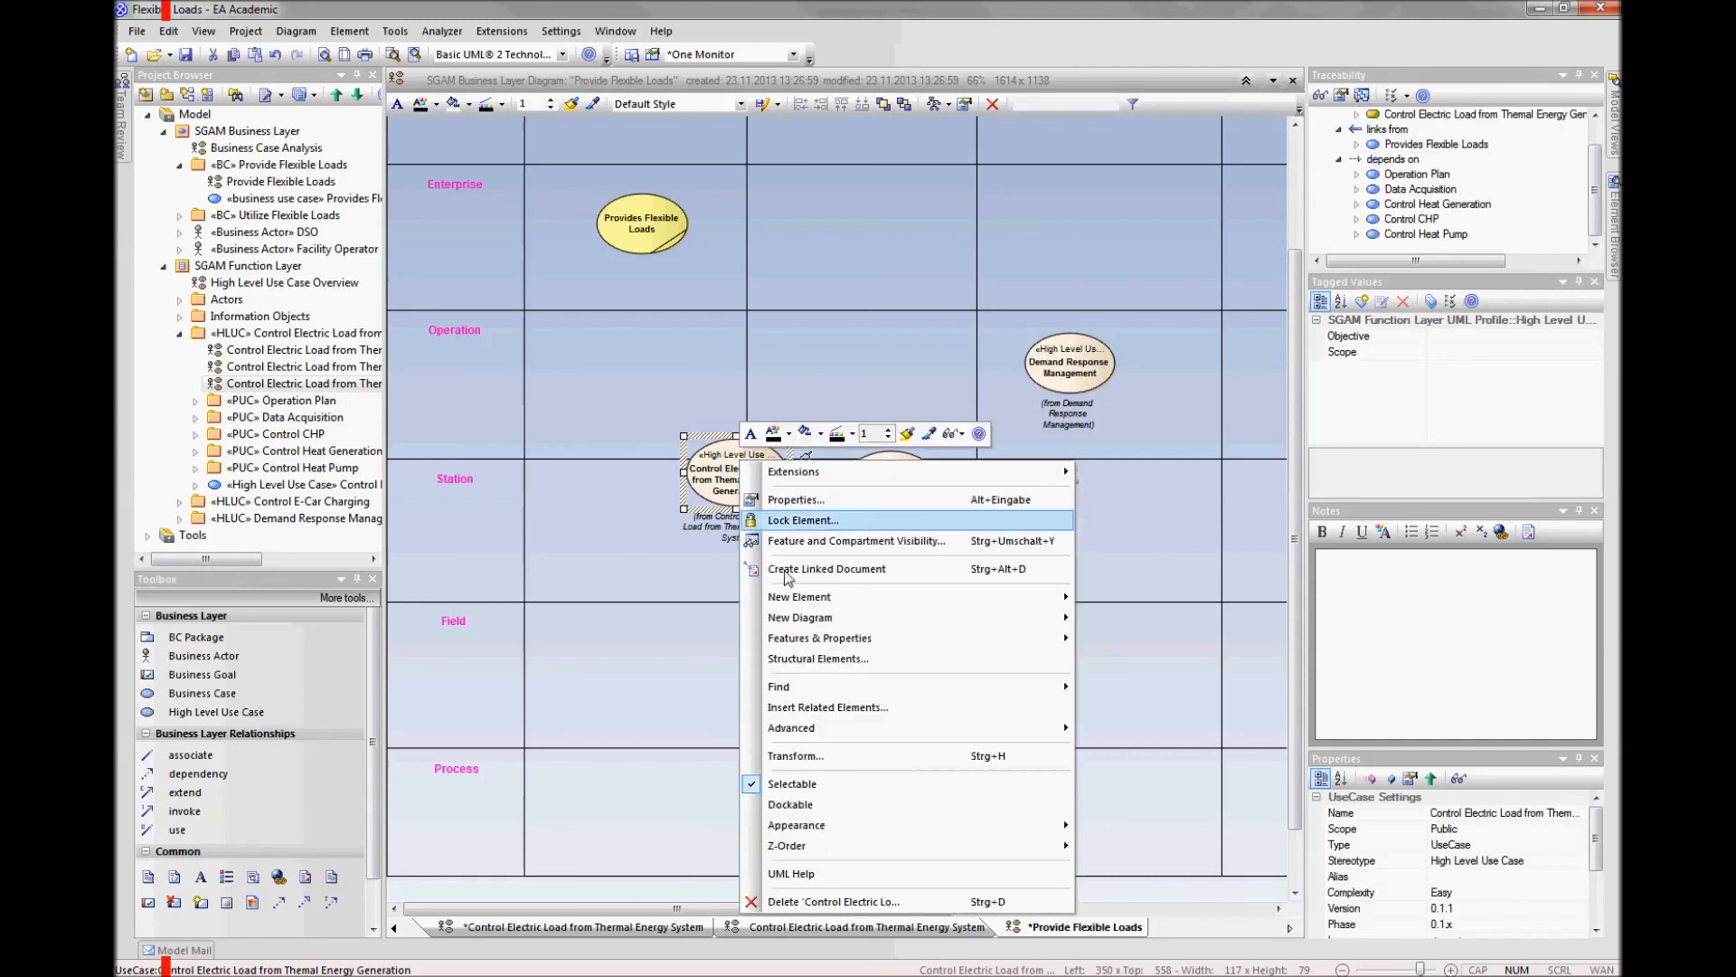
mouse_move(864, 825)
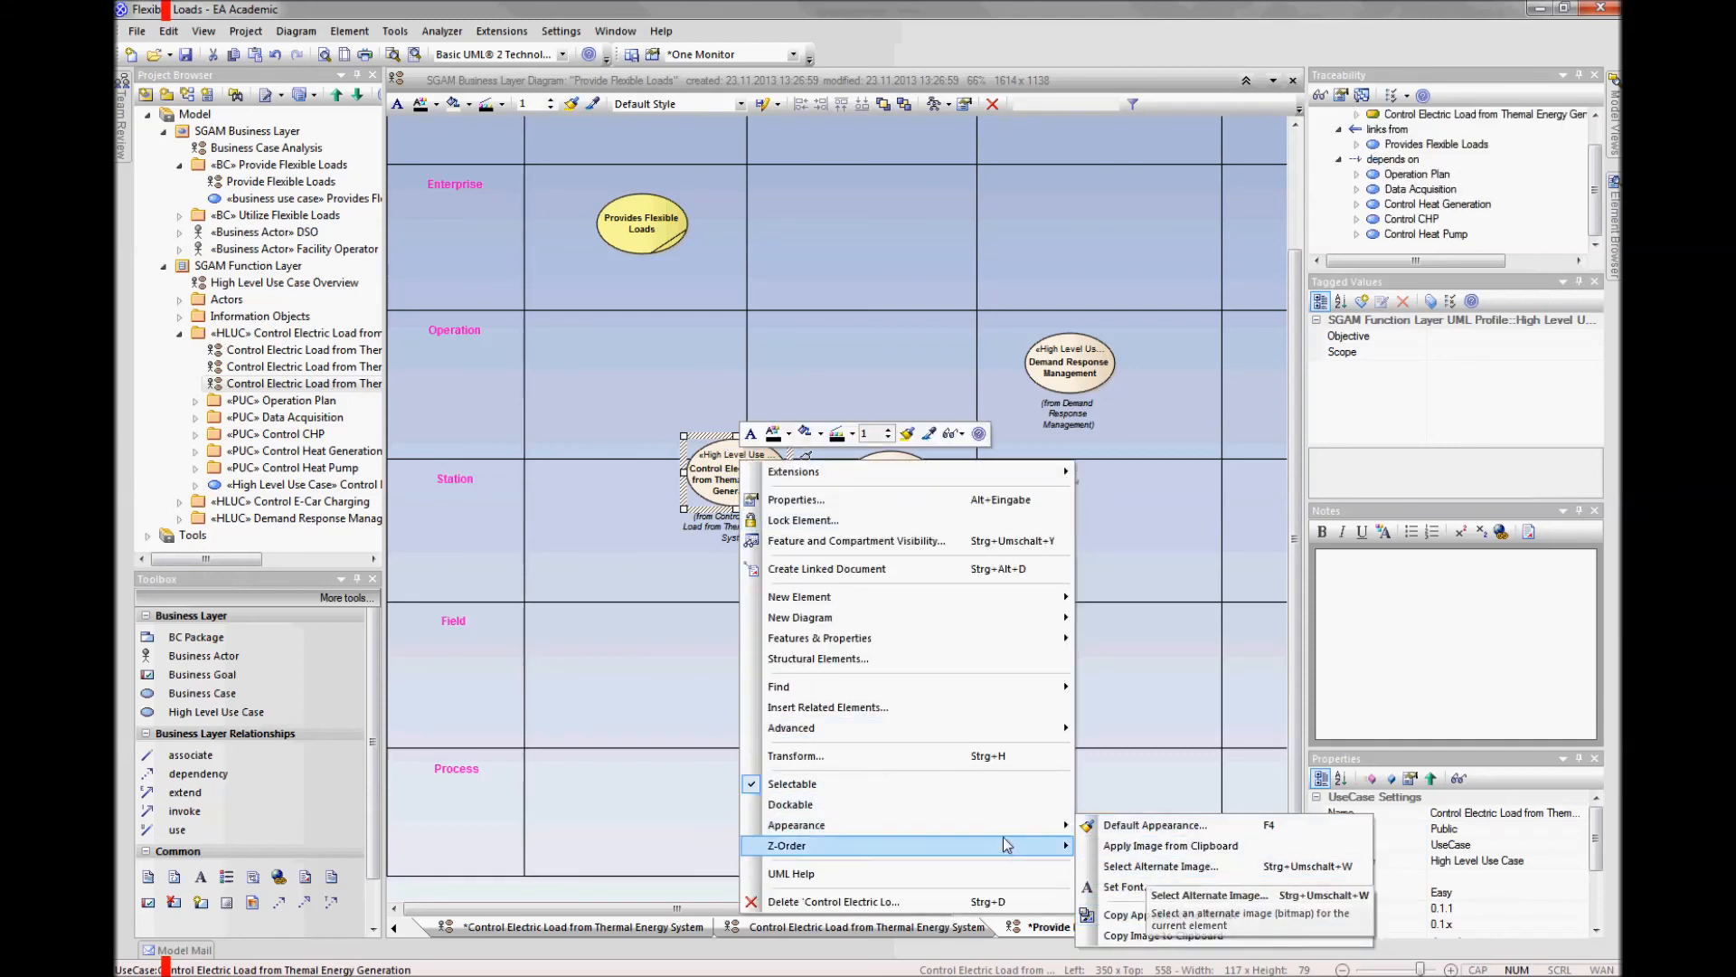
mouse_move(976, 724)
left_click(1158, 807)
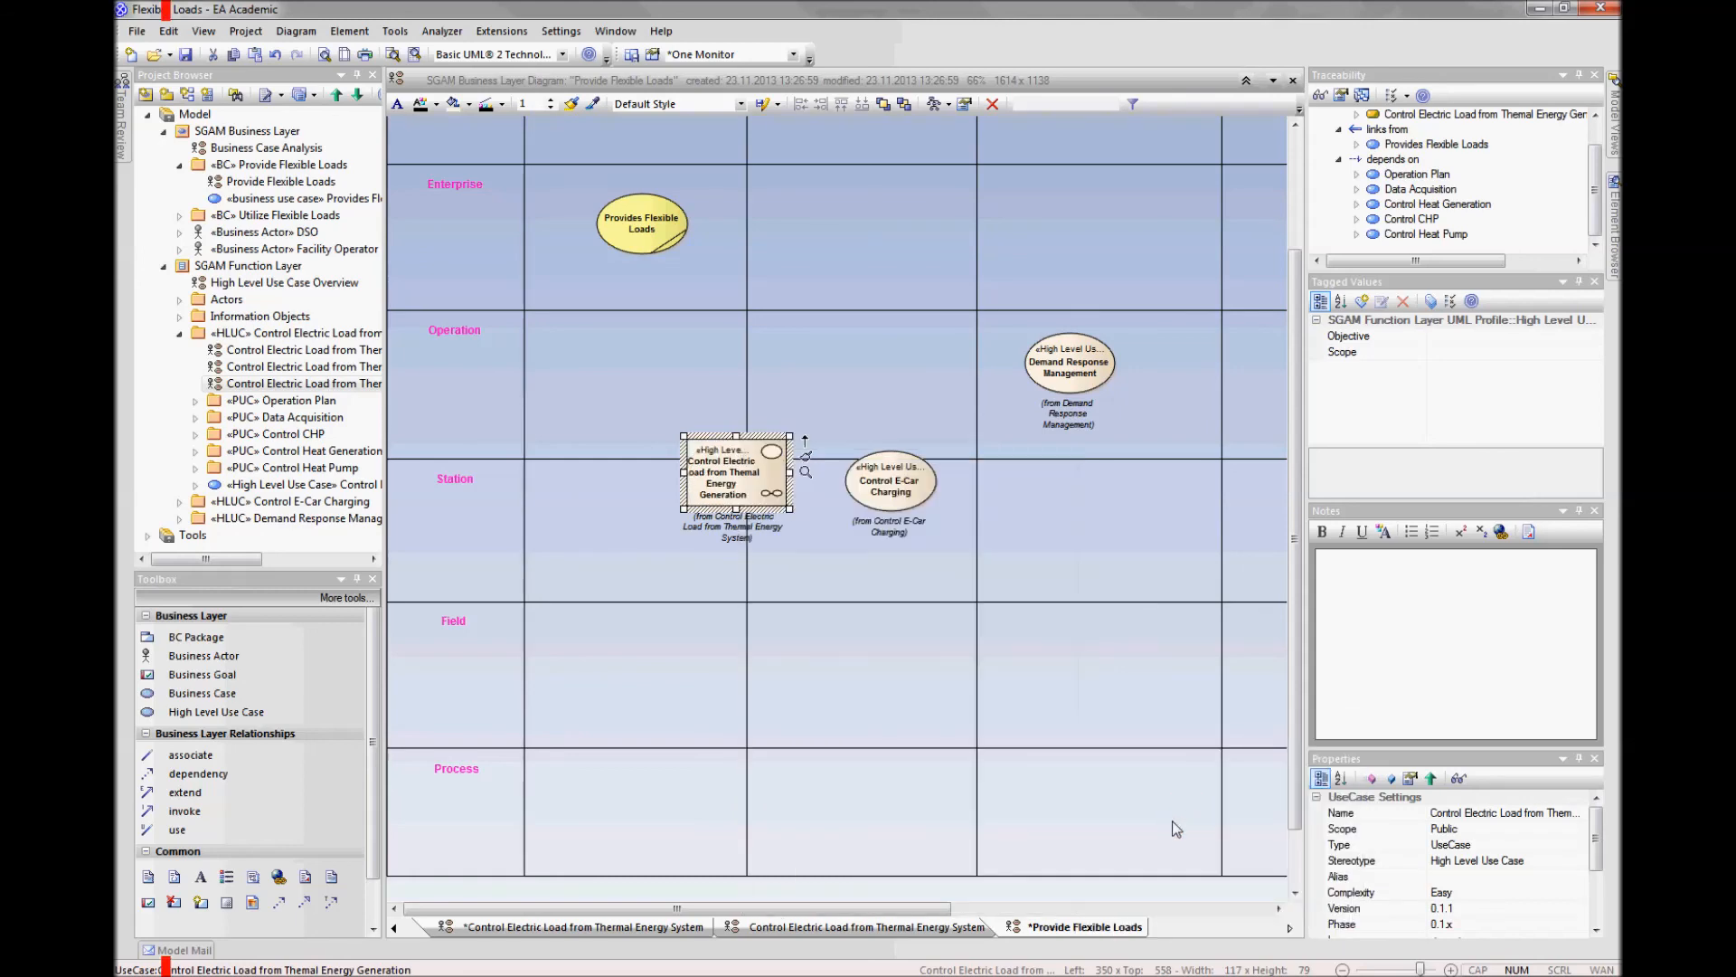
left_click(1039, 894)
Step: Move and enlarge the electric load rectangle to span the Distribution and DER columns from the Operation row to the Process row
scroll(1039, 893, "down", 2)
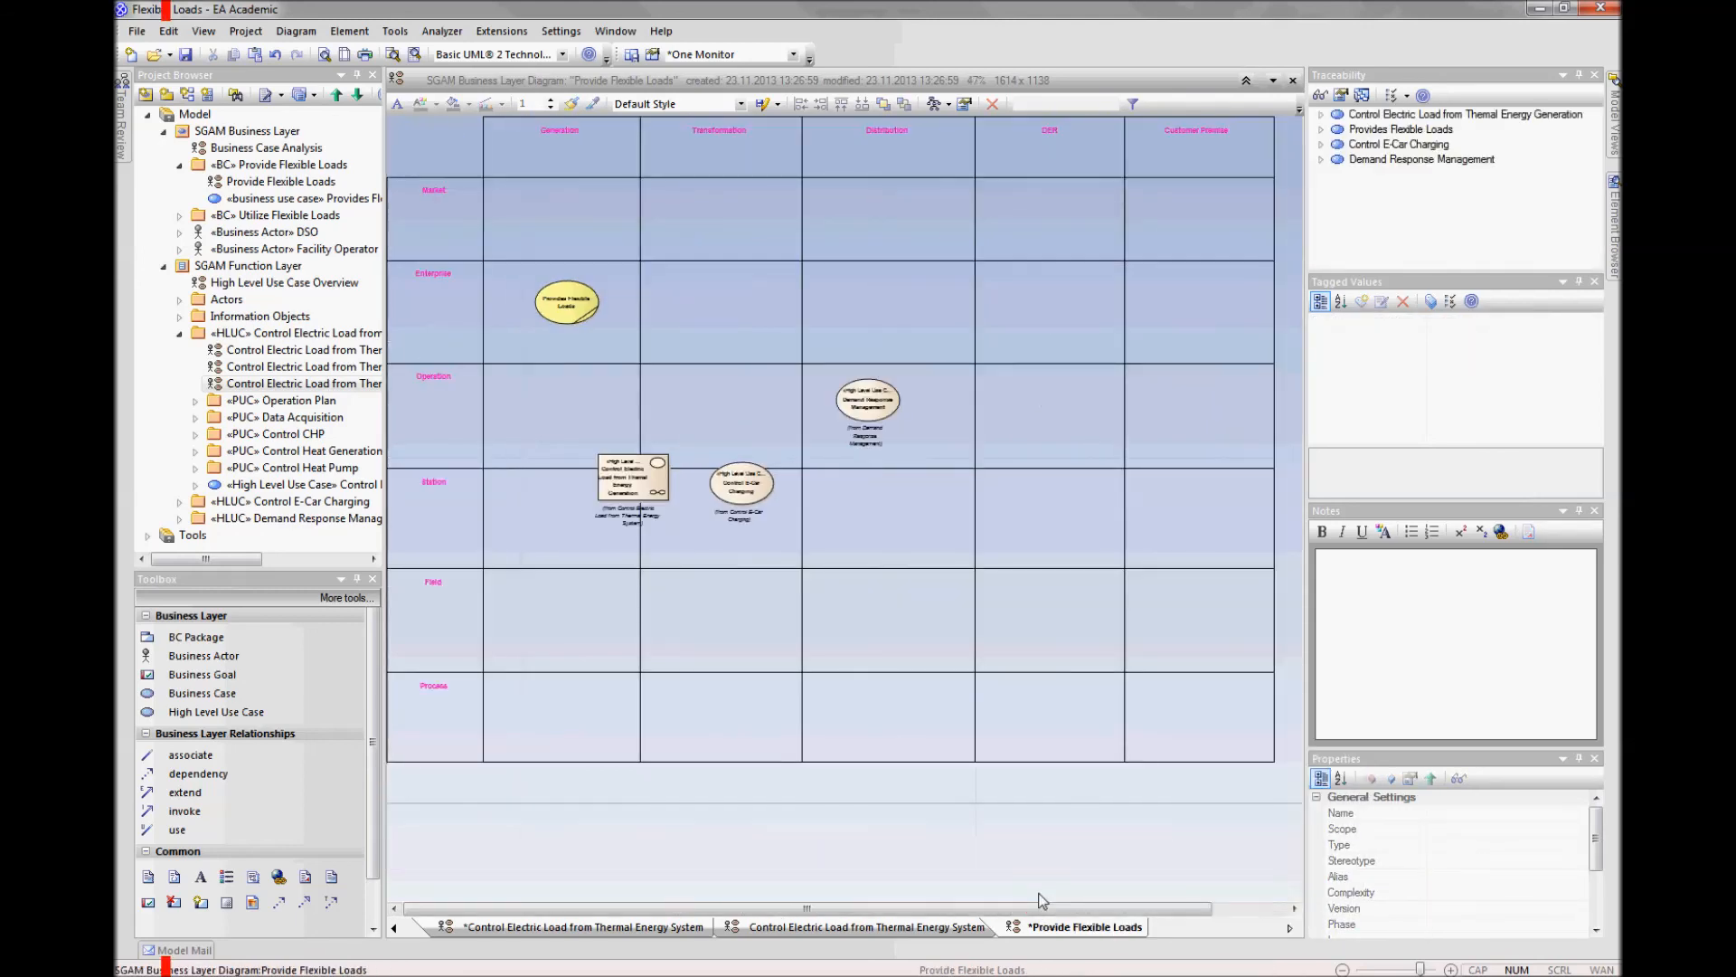
mouse_move(653, 480)
left_mouse_down()
mouse_move(895, 463)
mouse_move(1085, 393)
mouse_move(1037, 431)
mouse_move(874, 712)
mouse_move(813, 749)
left_mouse_up()
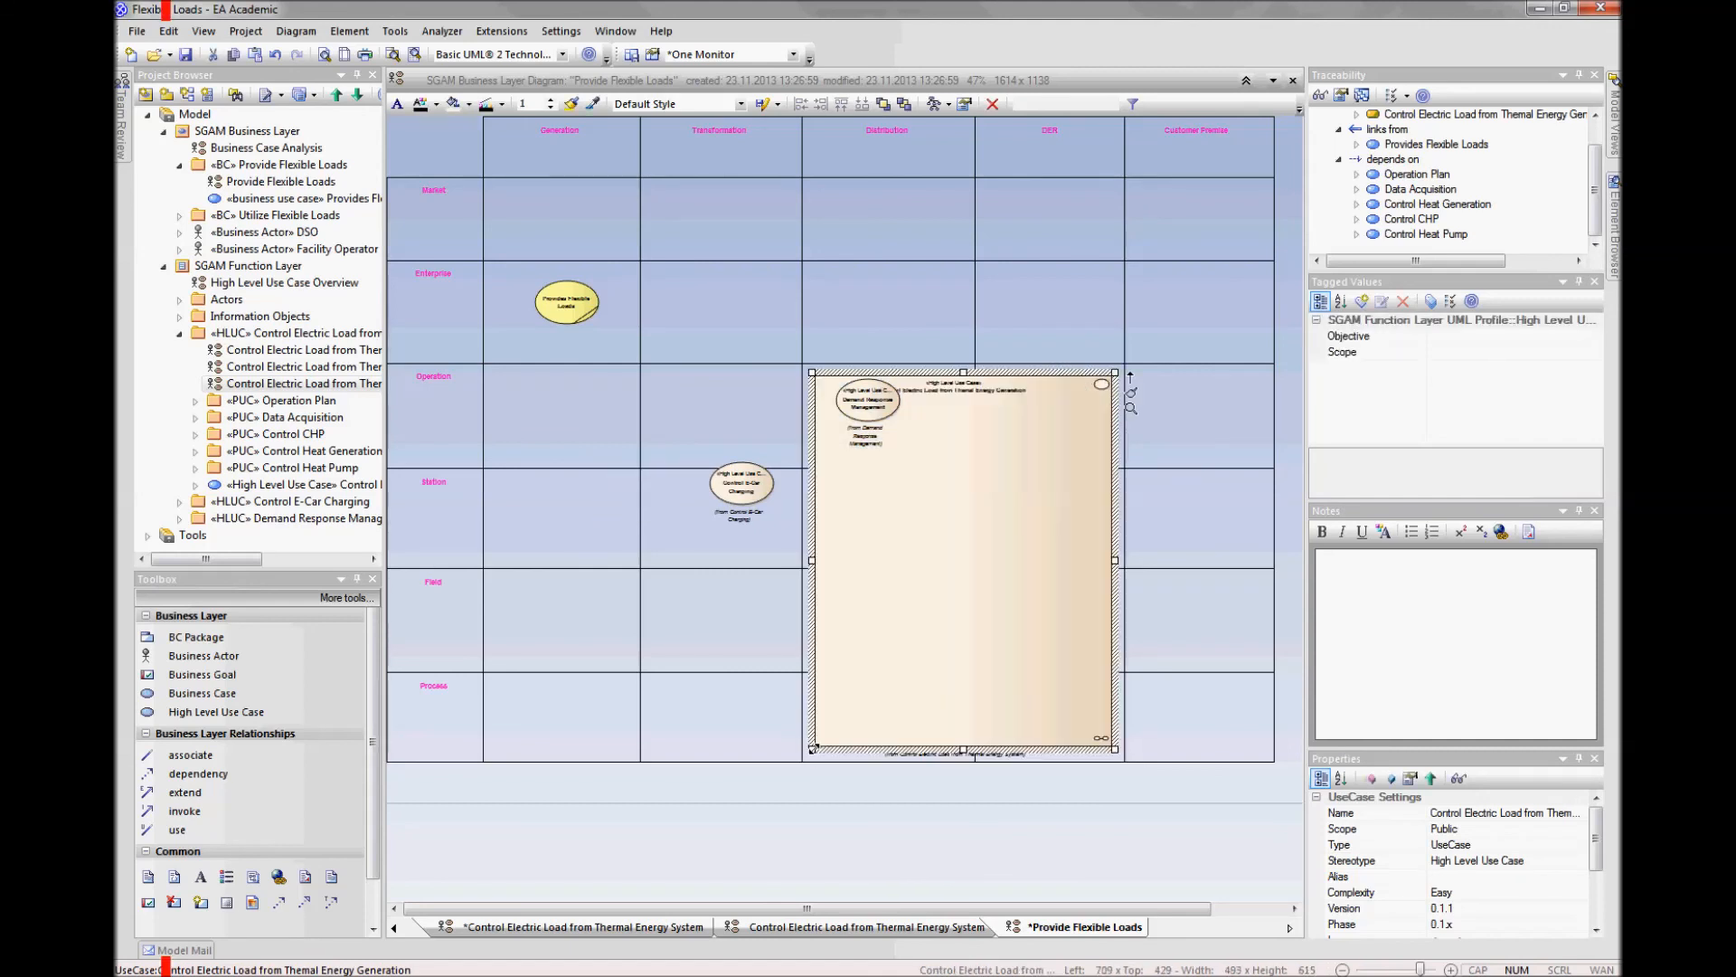
left_click(911, 813)
scroll(919, 607, "up", 1)
scroll(919, 607, "down", 1)
Step: Shift Demand Response Management down within the electric load rectangle and show it in rectangle notation
left_click_drag(868, 406, 876, 472)
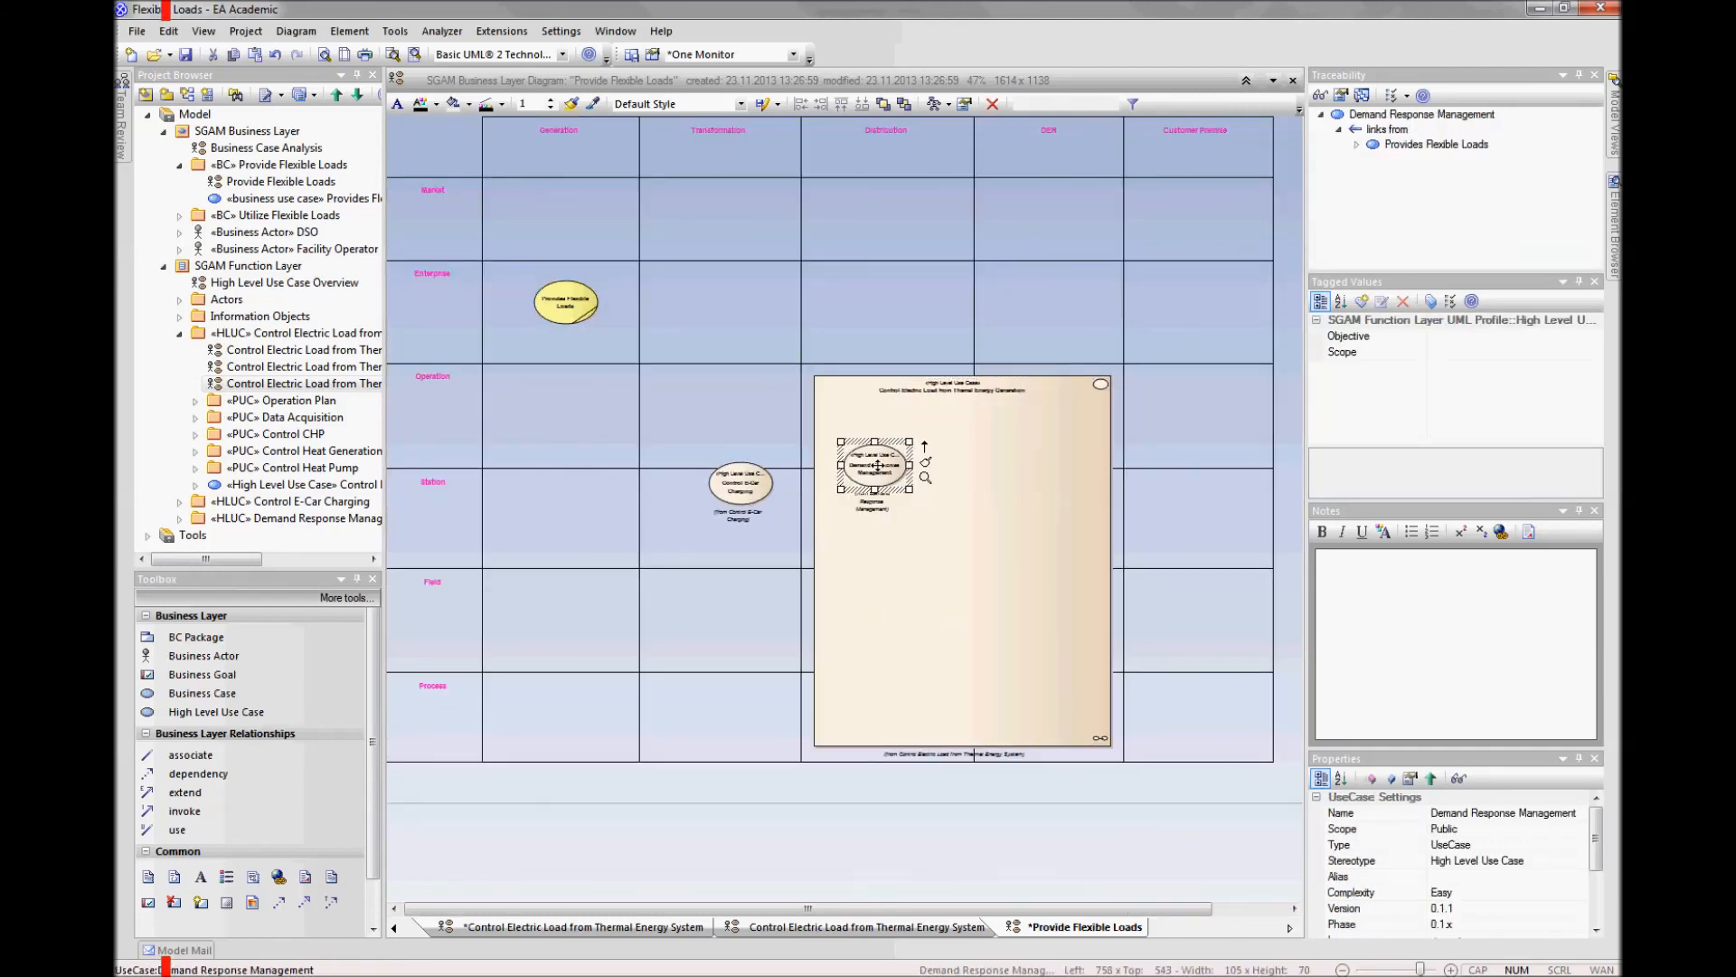
right_click(877, 465)
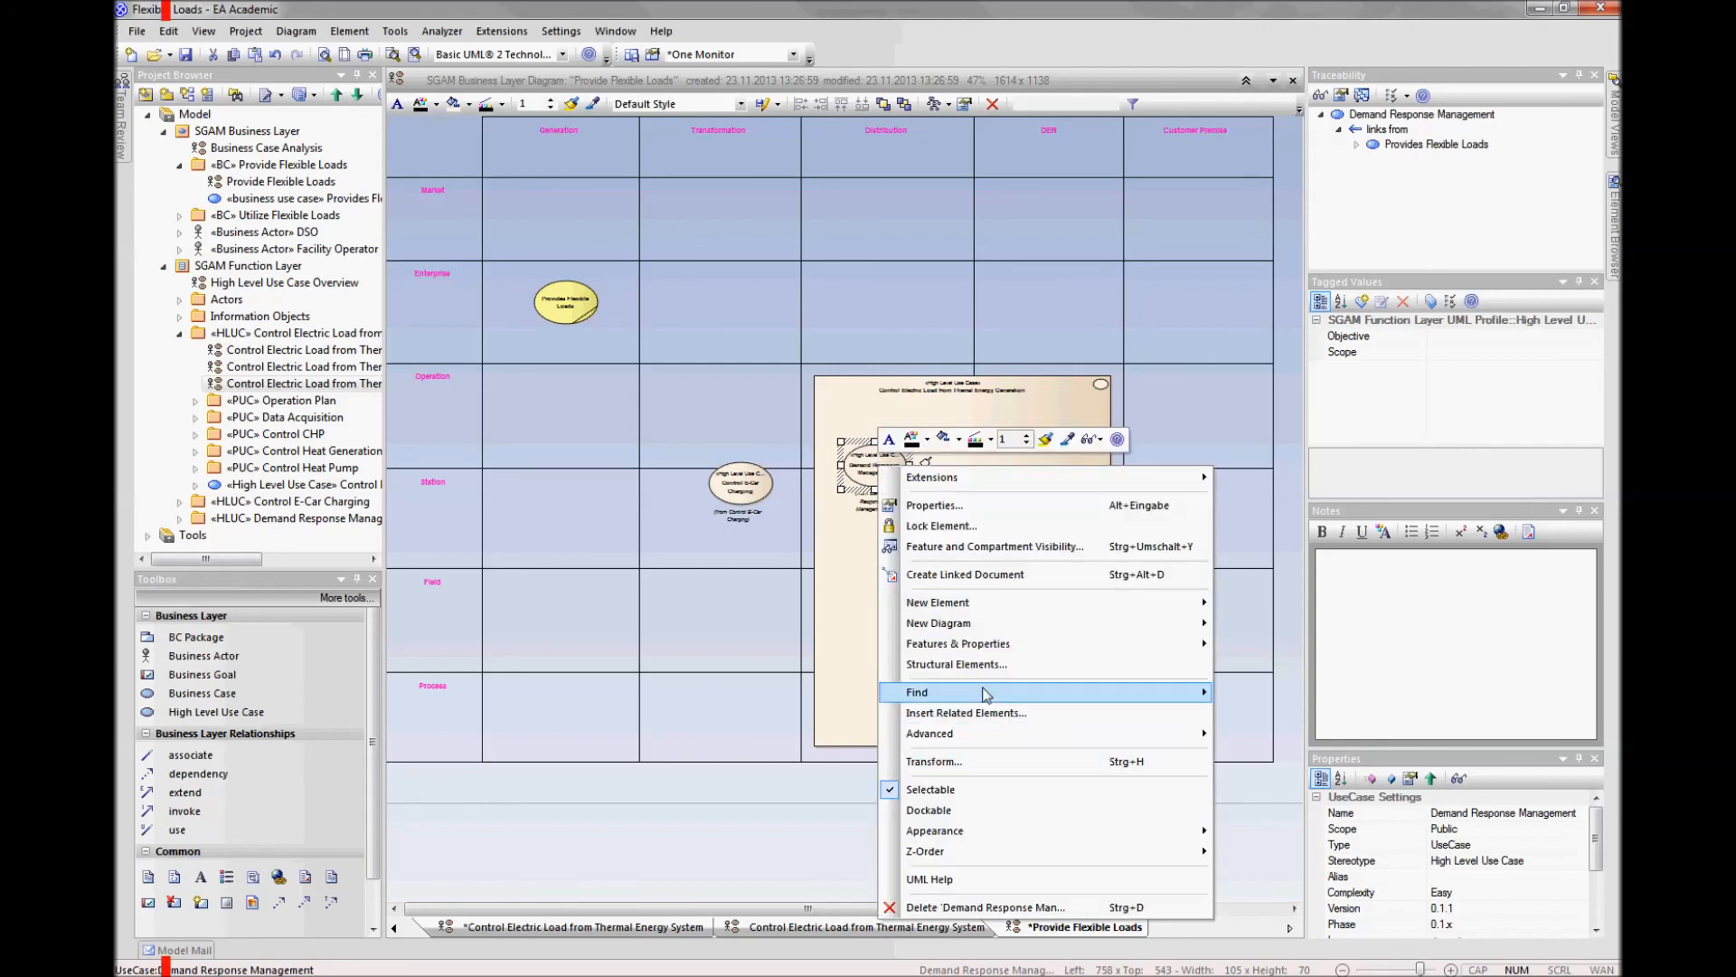
mouse_move(996, 733)
left_click(1289, 824)
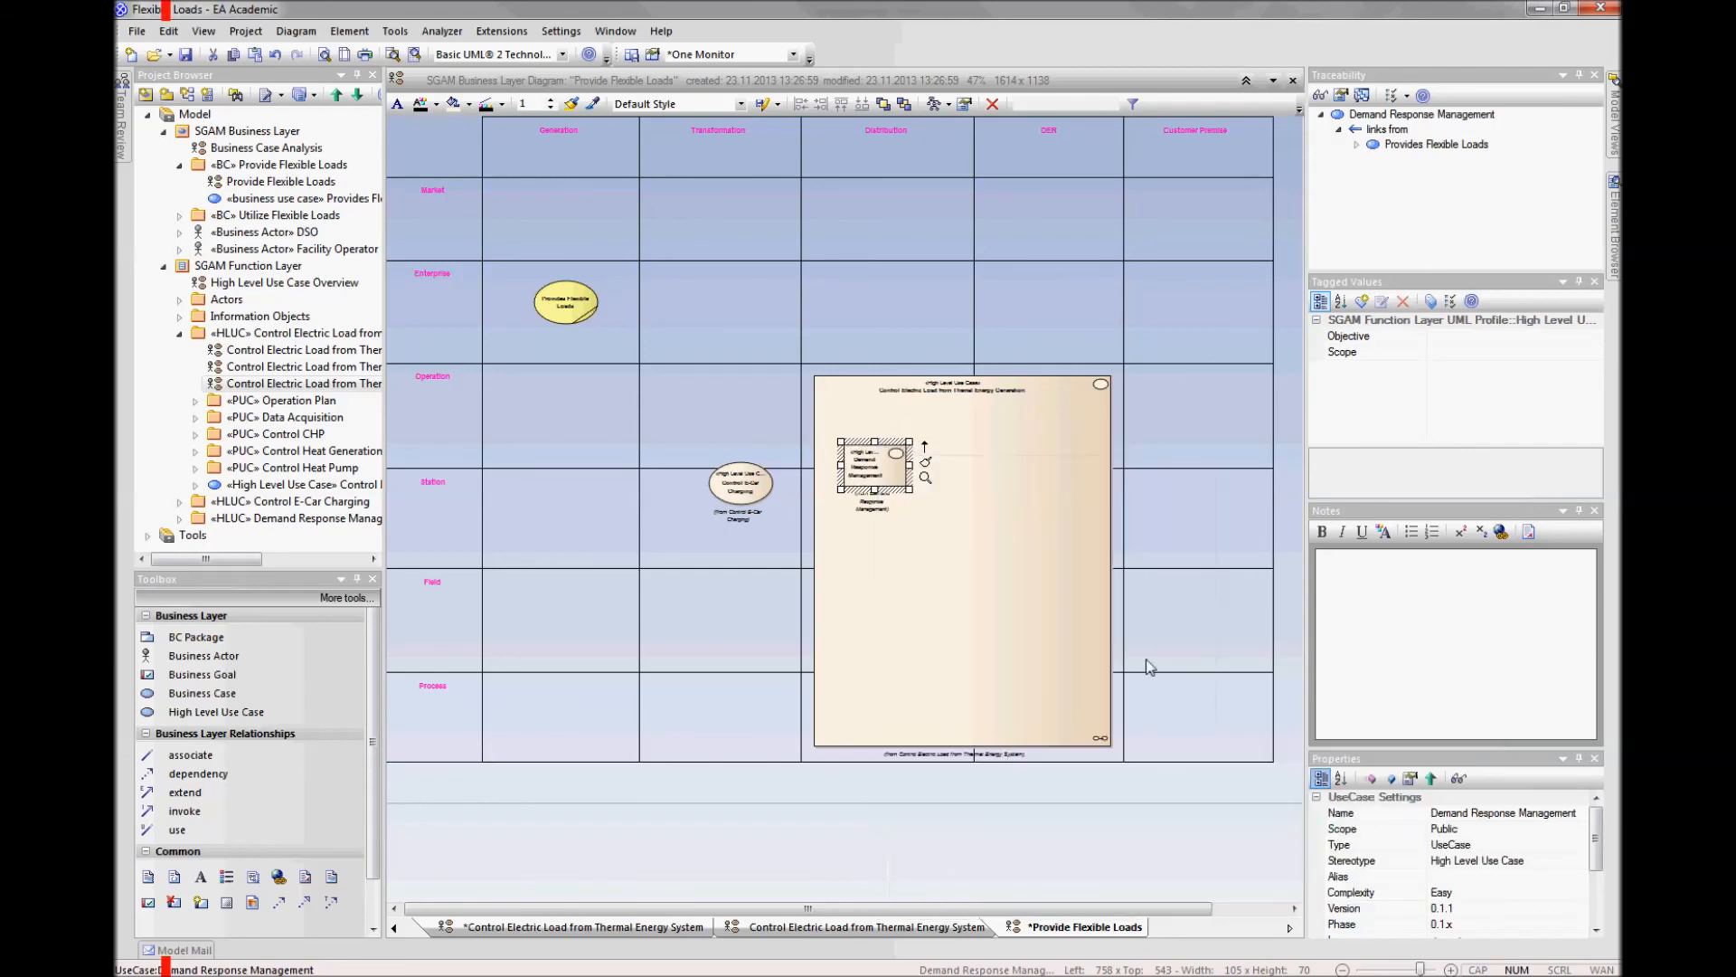
Step: Enlarge and position the Demand Response Management rectangle to span Distribution through Customer Premise, from the Station row to the Process row
left_click_drag(910, 488, 1266, 597)
left_click_drag(1202, 534, 1201, 669)
left_click_drag(1051, 576, 1049, 487)
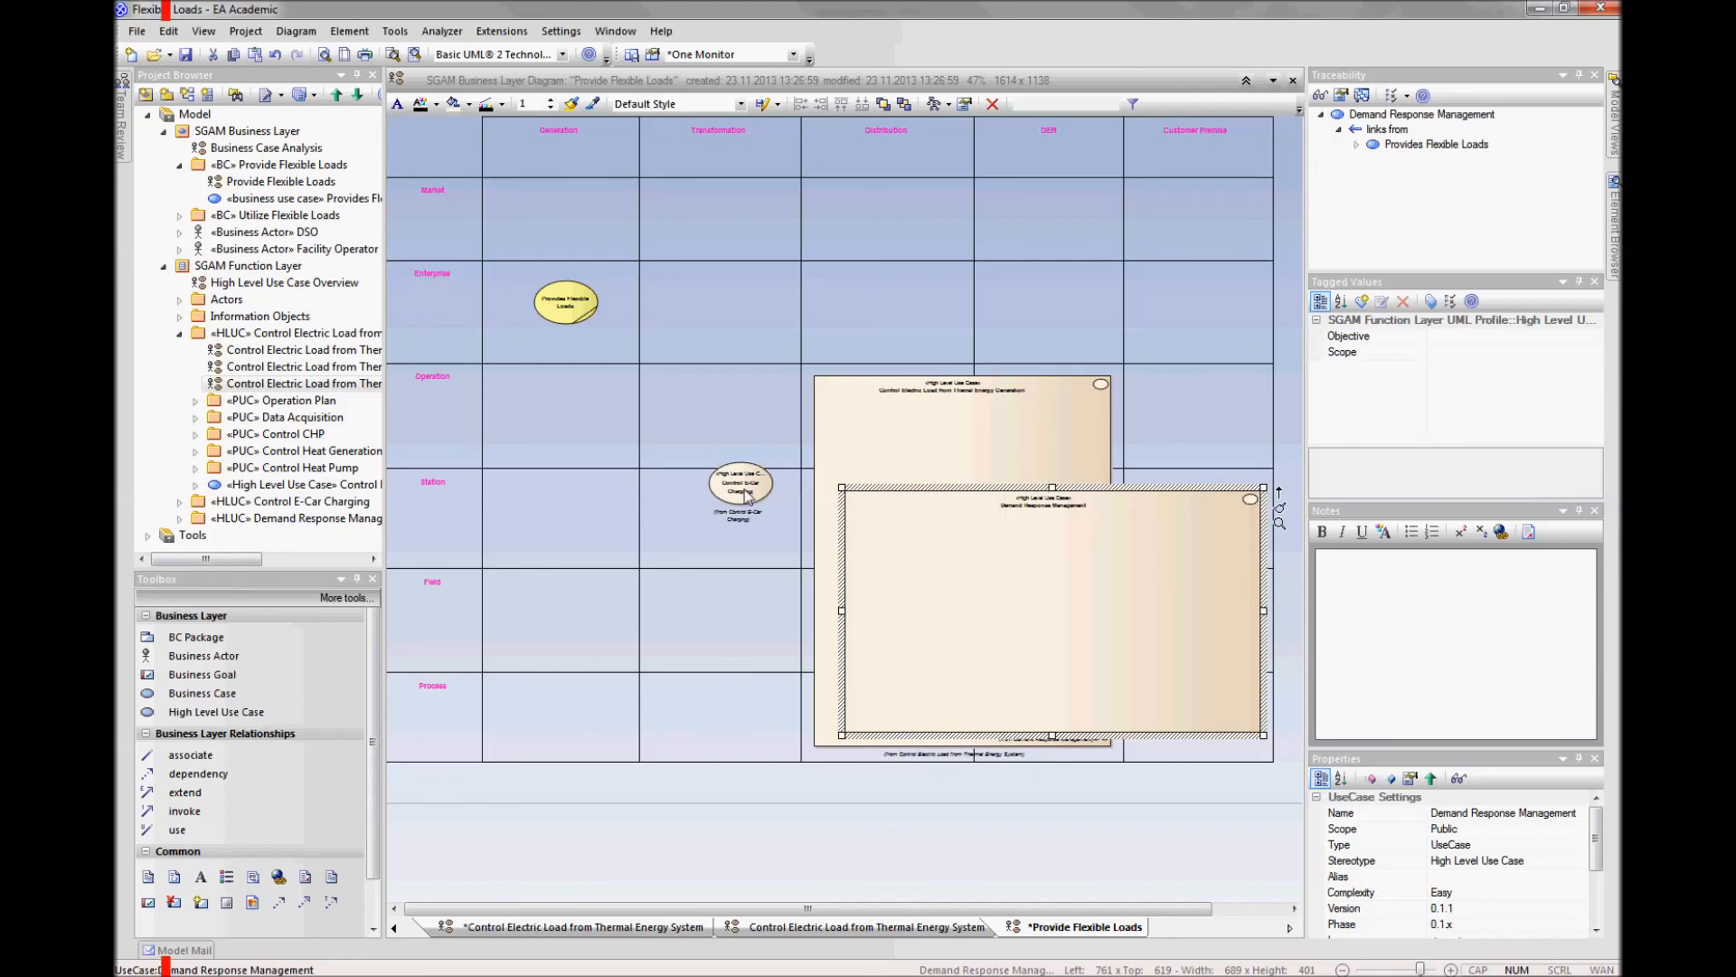
Step: Extend the Demand Response Management rectangle's top edge slightly upward within the Station row
left_click(745, 491)
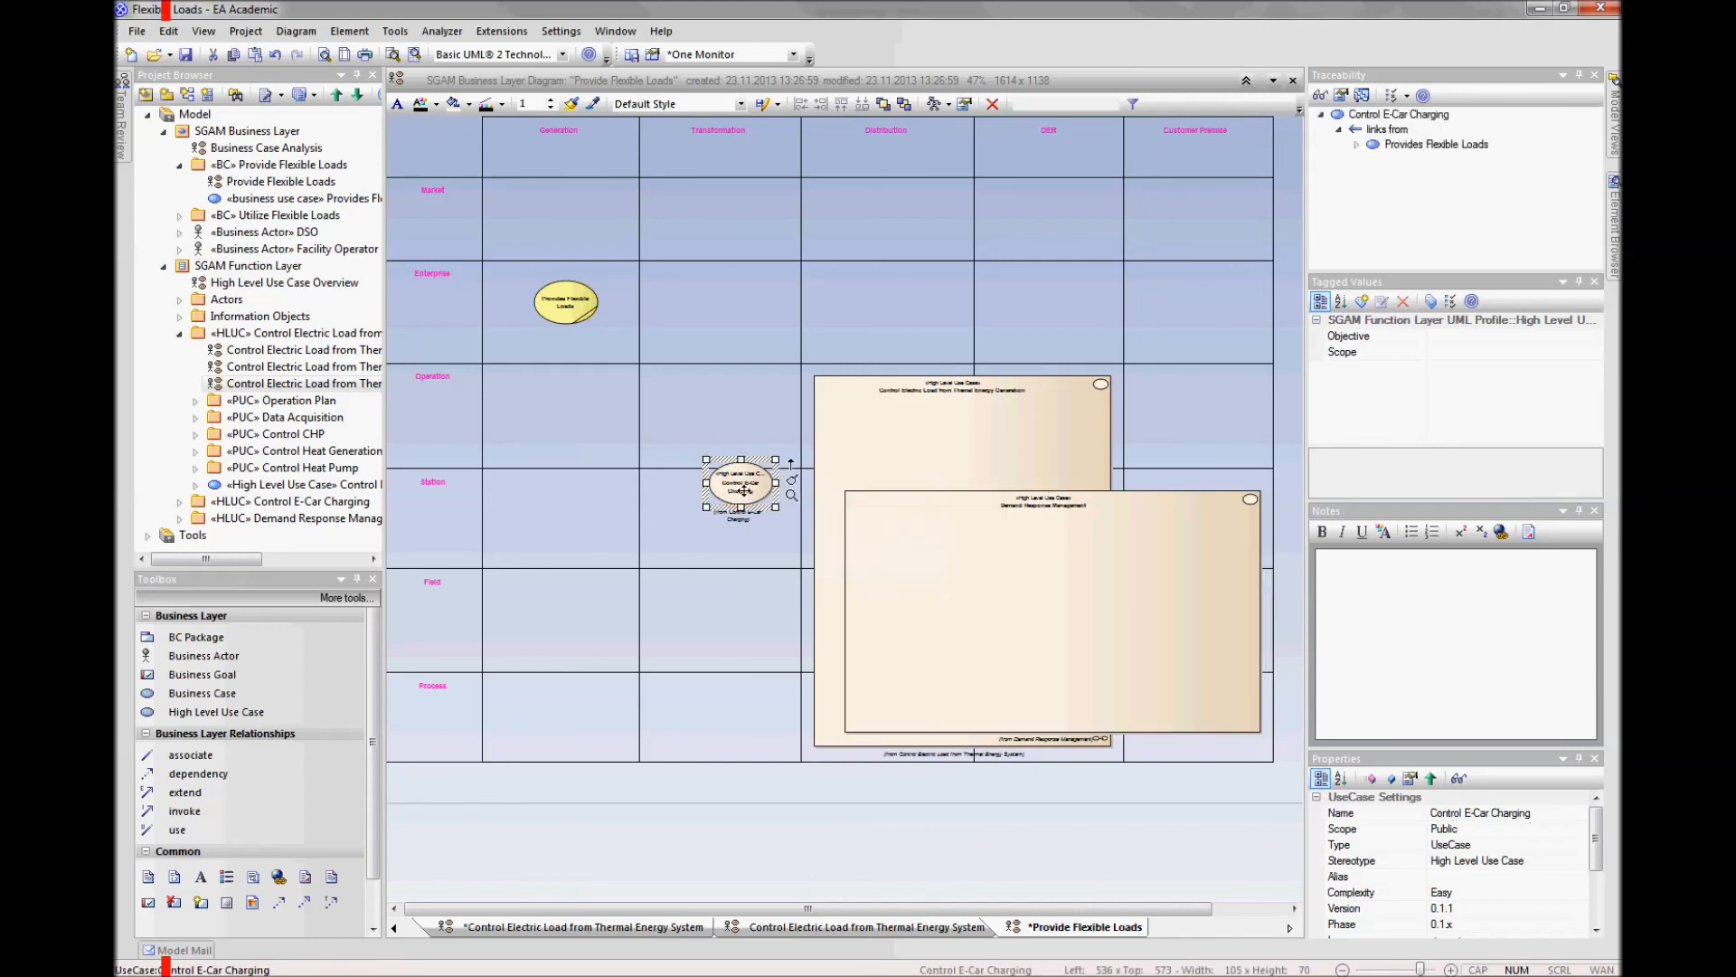
left_click(995, 517)
left_click_drag(1053, 488, 1052, 483)
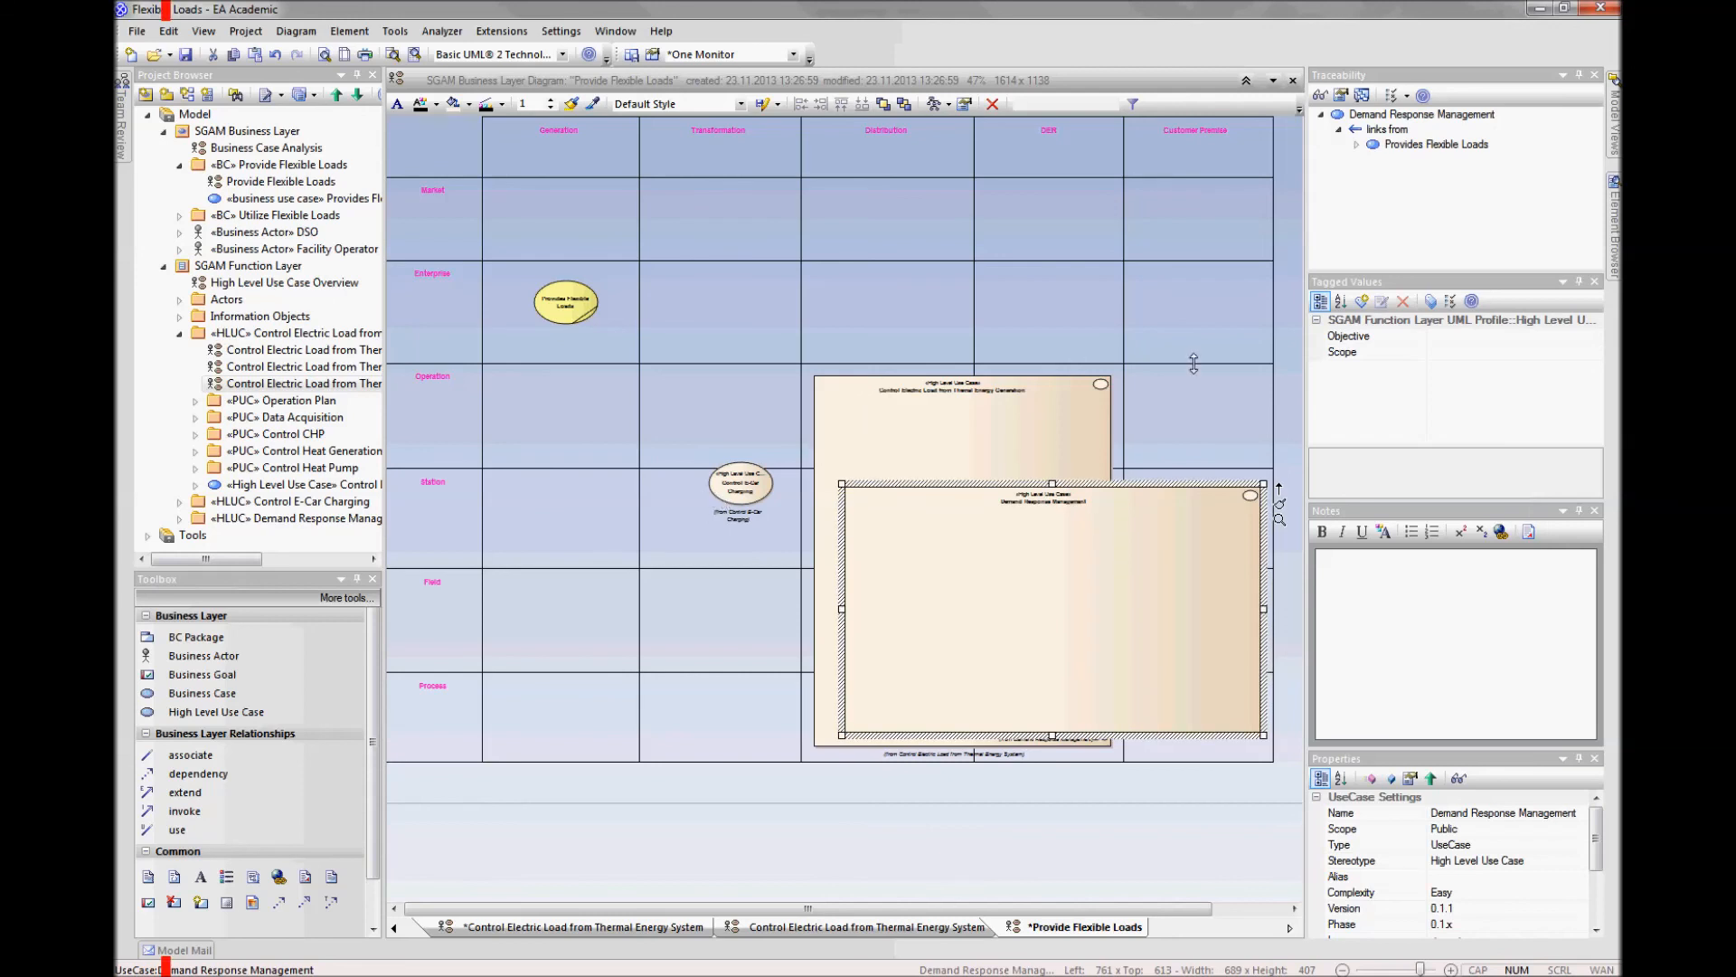
Step: Show the Control E-Car Charging use case in rectangle notation
right_click(749, 489)
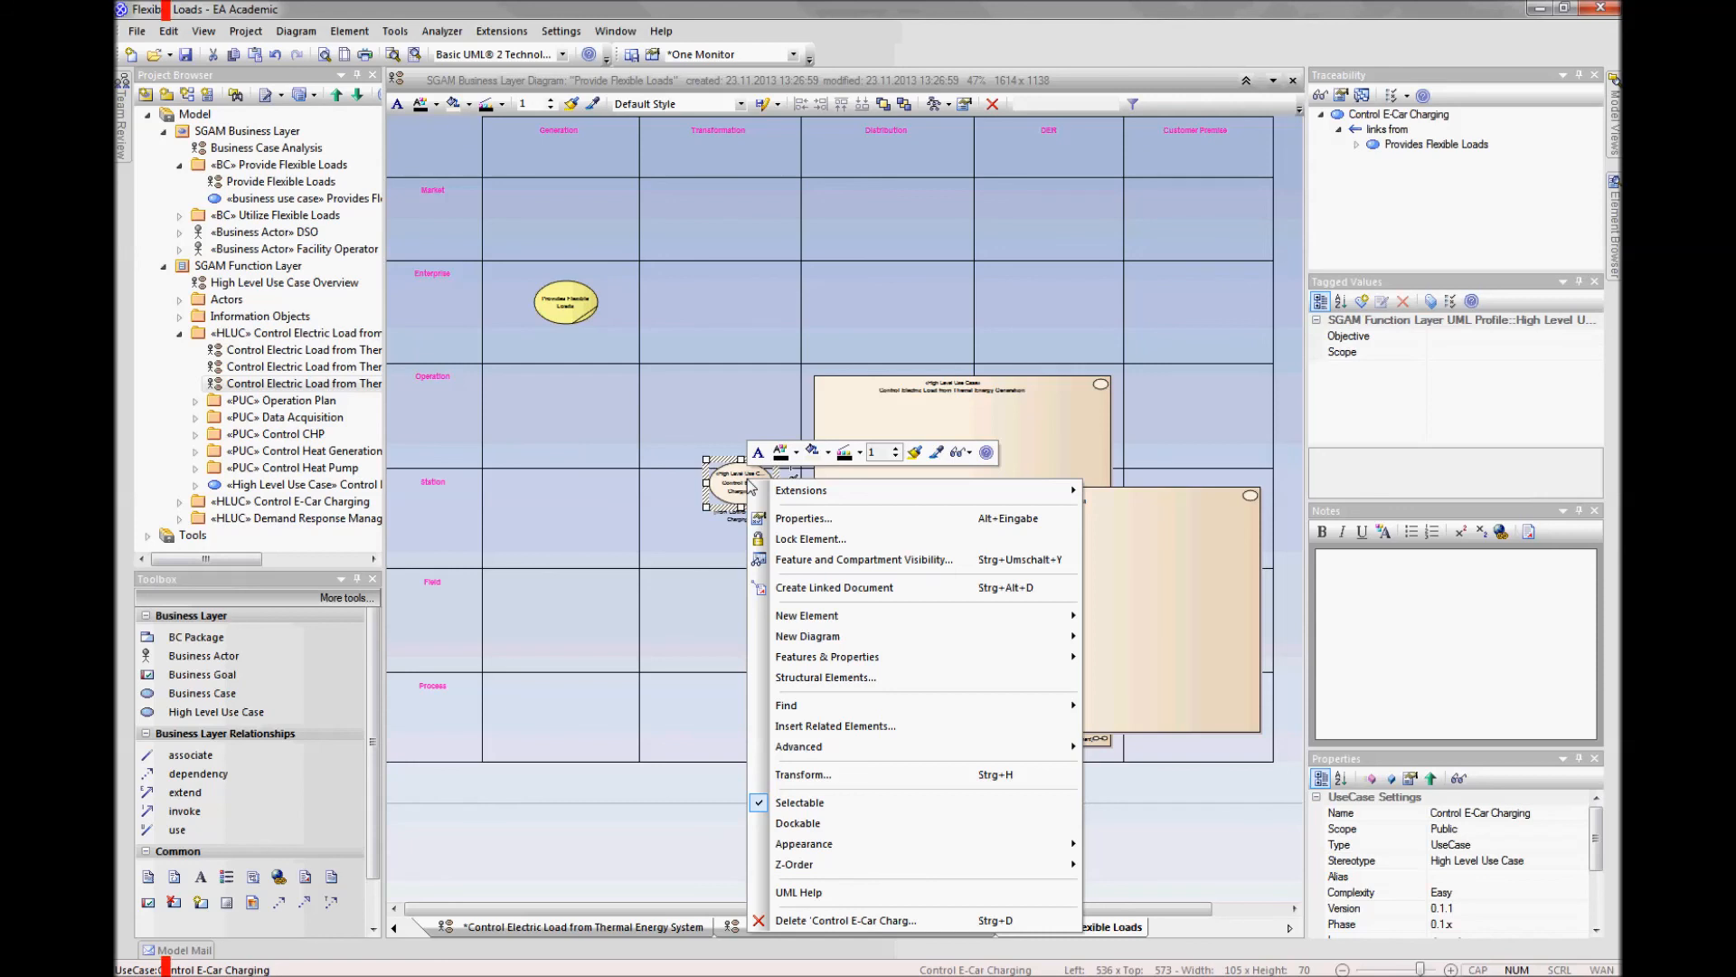
mouse_move(819, 640)
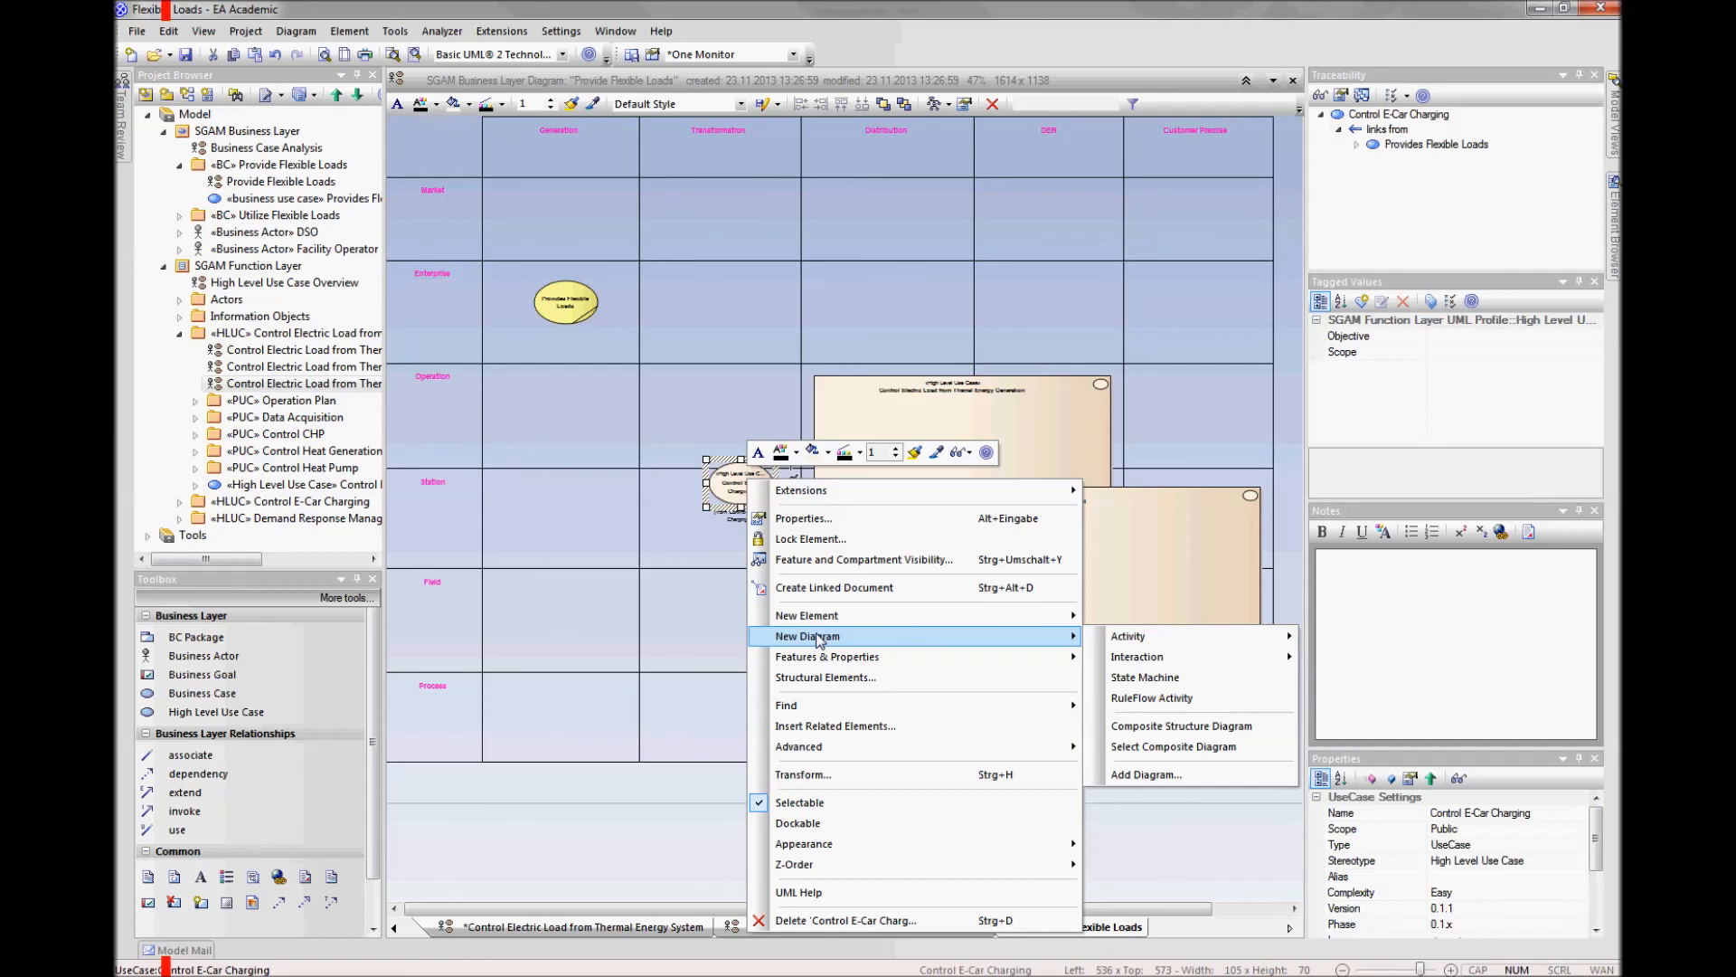
mouse_move(877, 747)
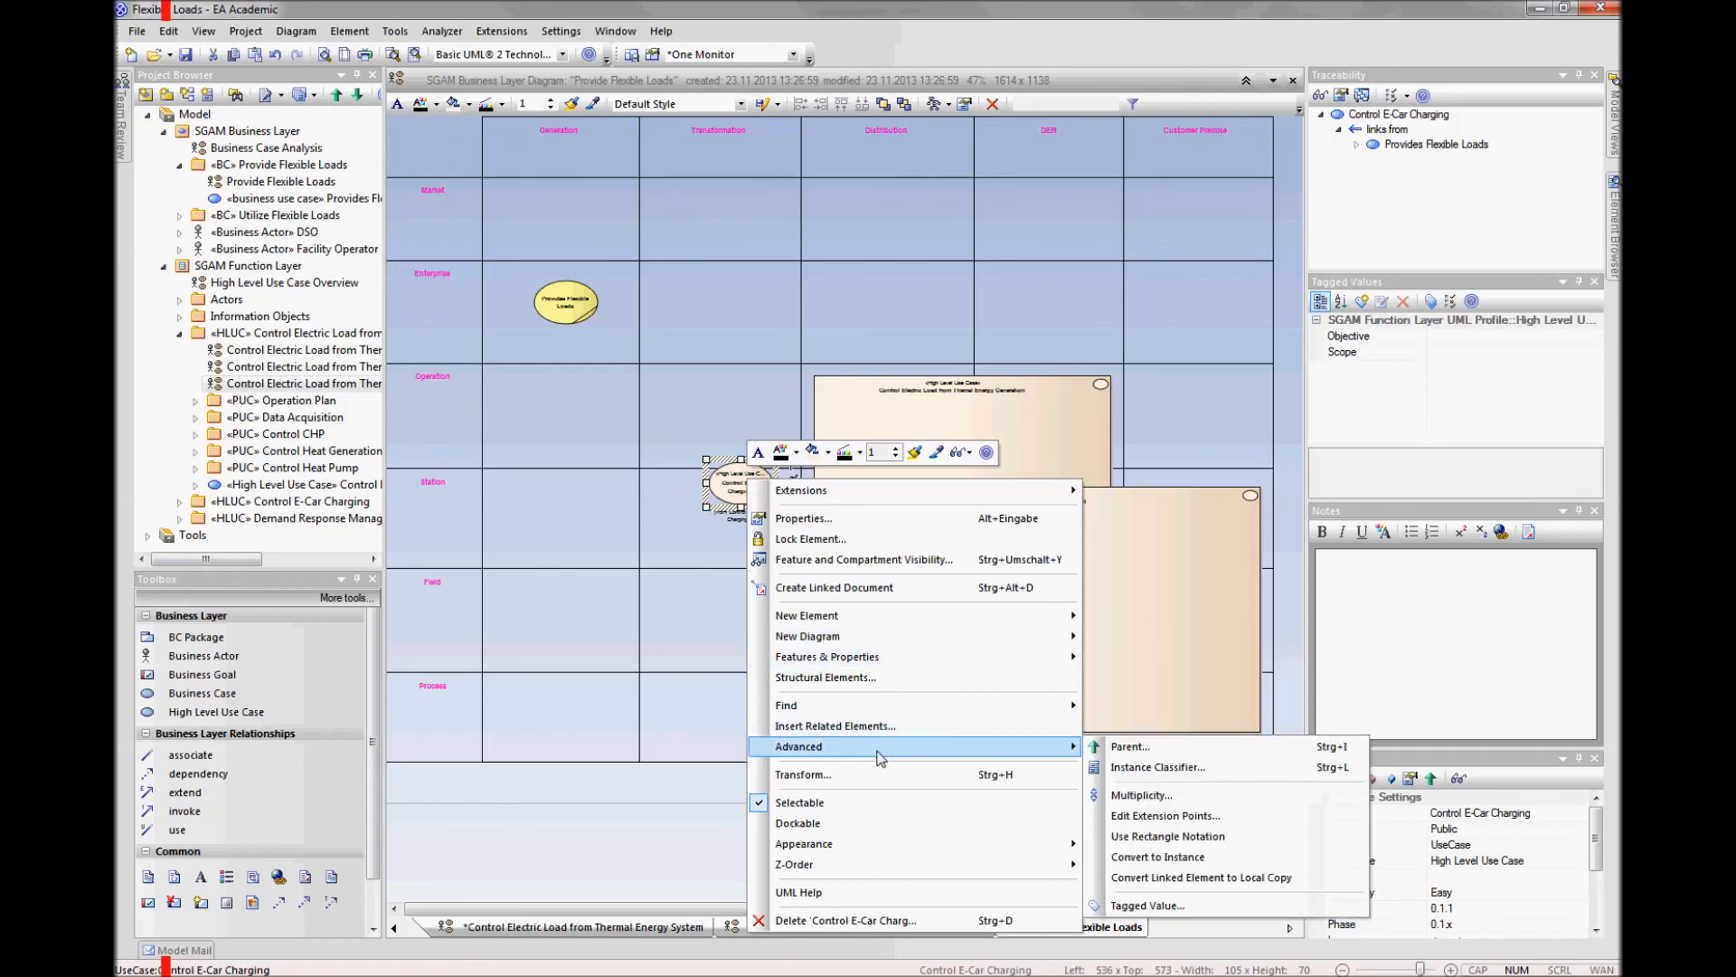
left_click(1121, 835)
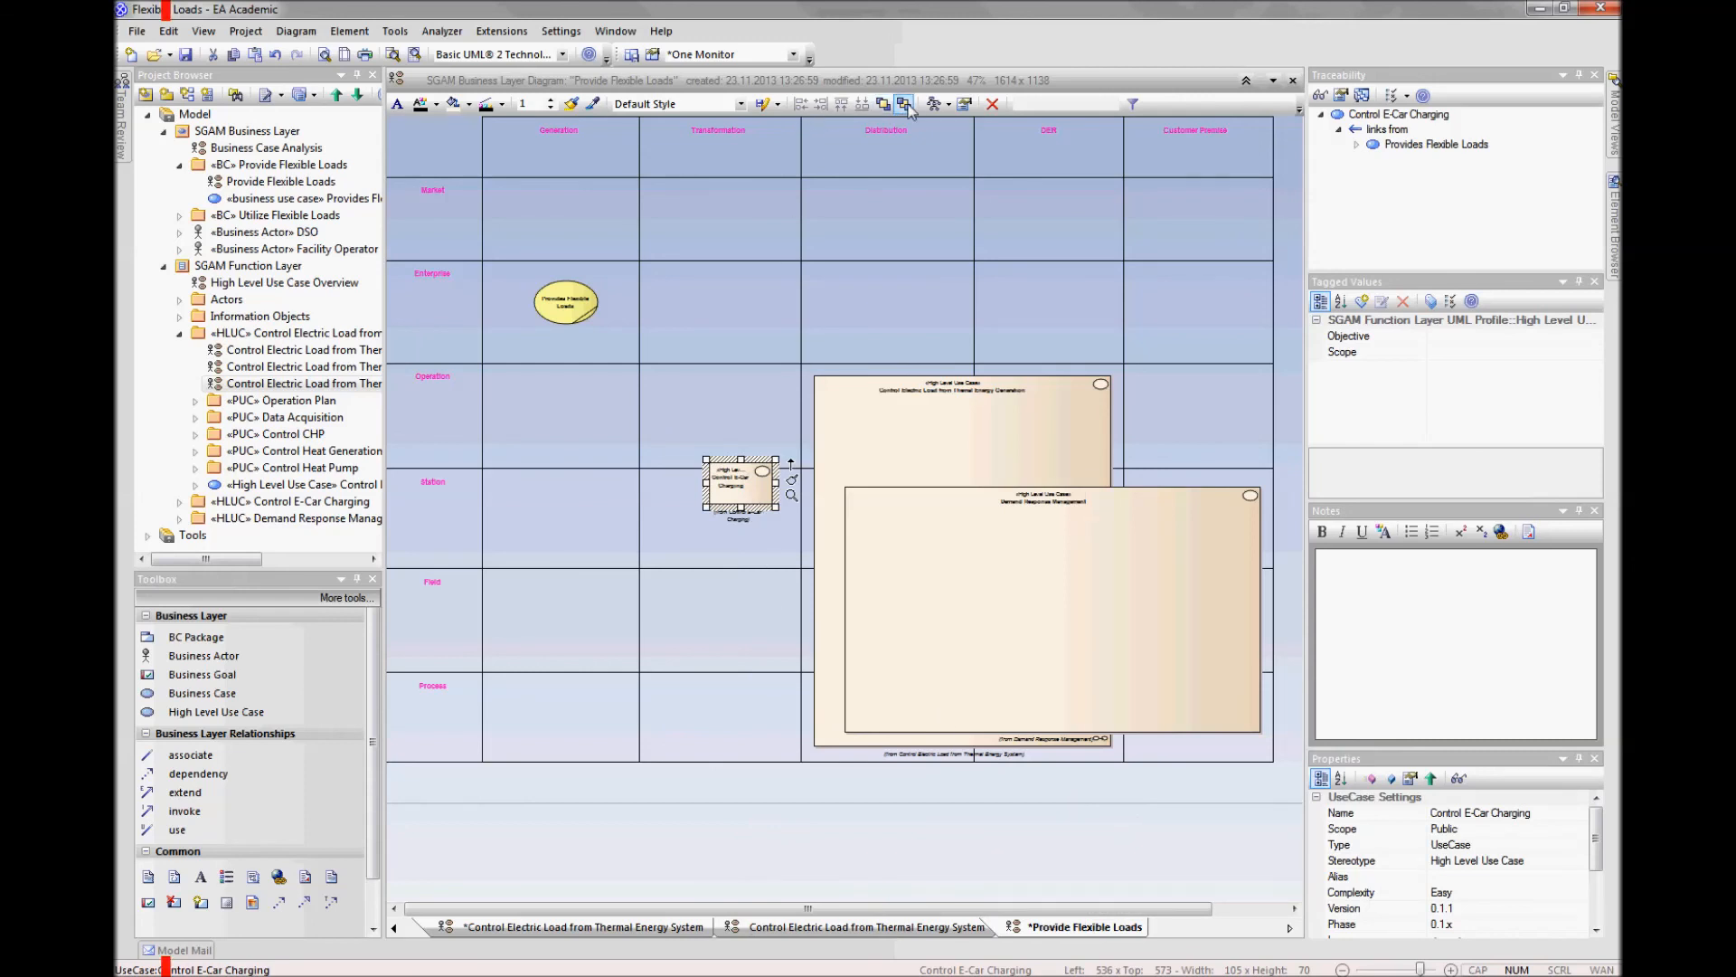
Step: Enlarge Control E-Car Charging behind the other rectangles from Distribution to Customer Premise, Operation to Process, and lower its and the electric load rectangle's top edges
left_click_drag(751, 487, 1267, 754)
left_click(1245, 823)
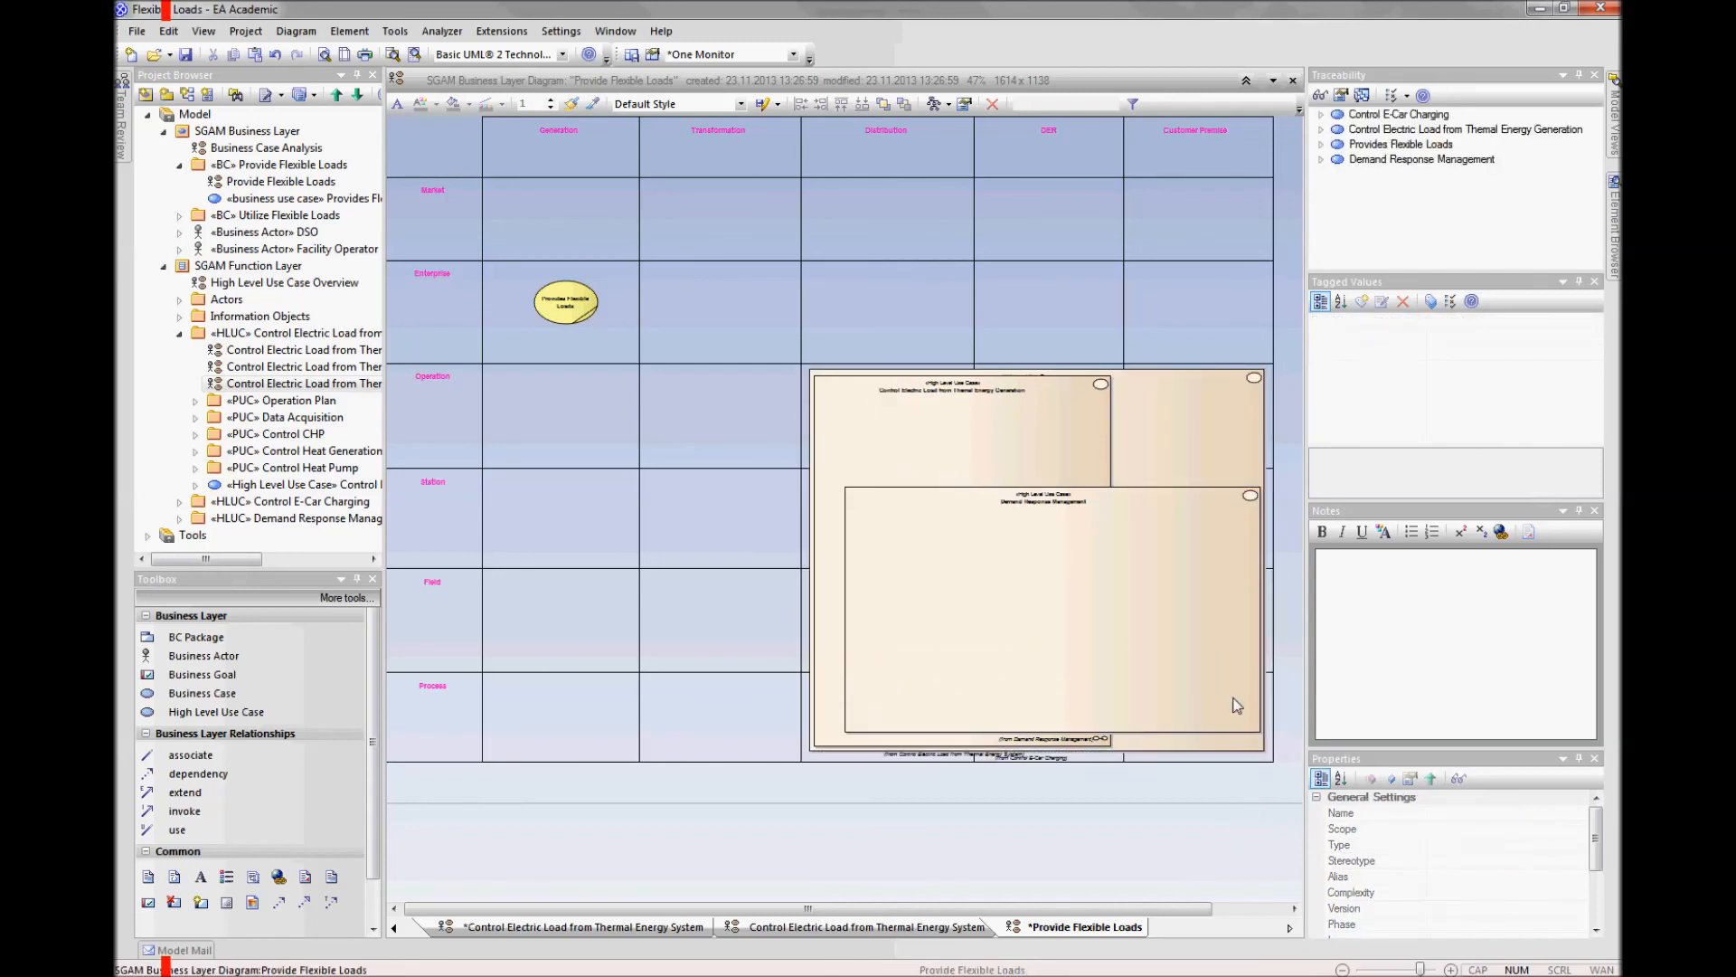
left_click(1020, 421)
left_click(1170, 404)
left_click_drag(1256, 386, 1257, 386)
left_click(1290, 422)
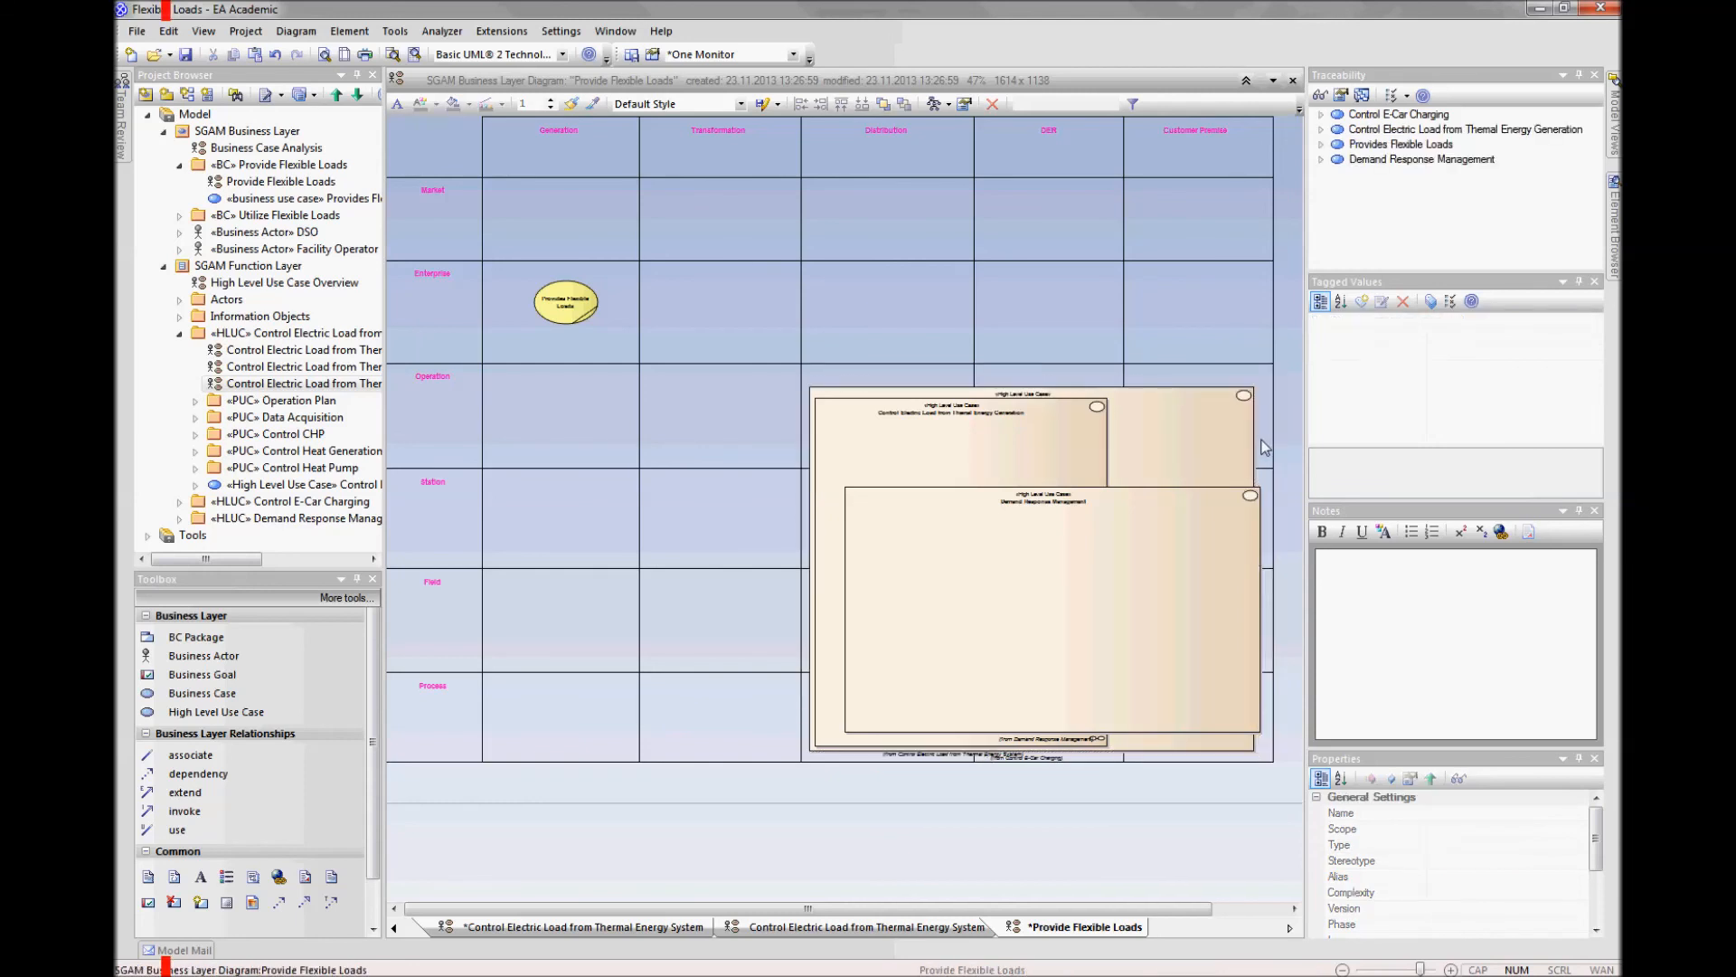
left_click(1235, 452)
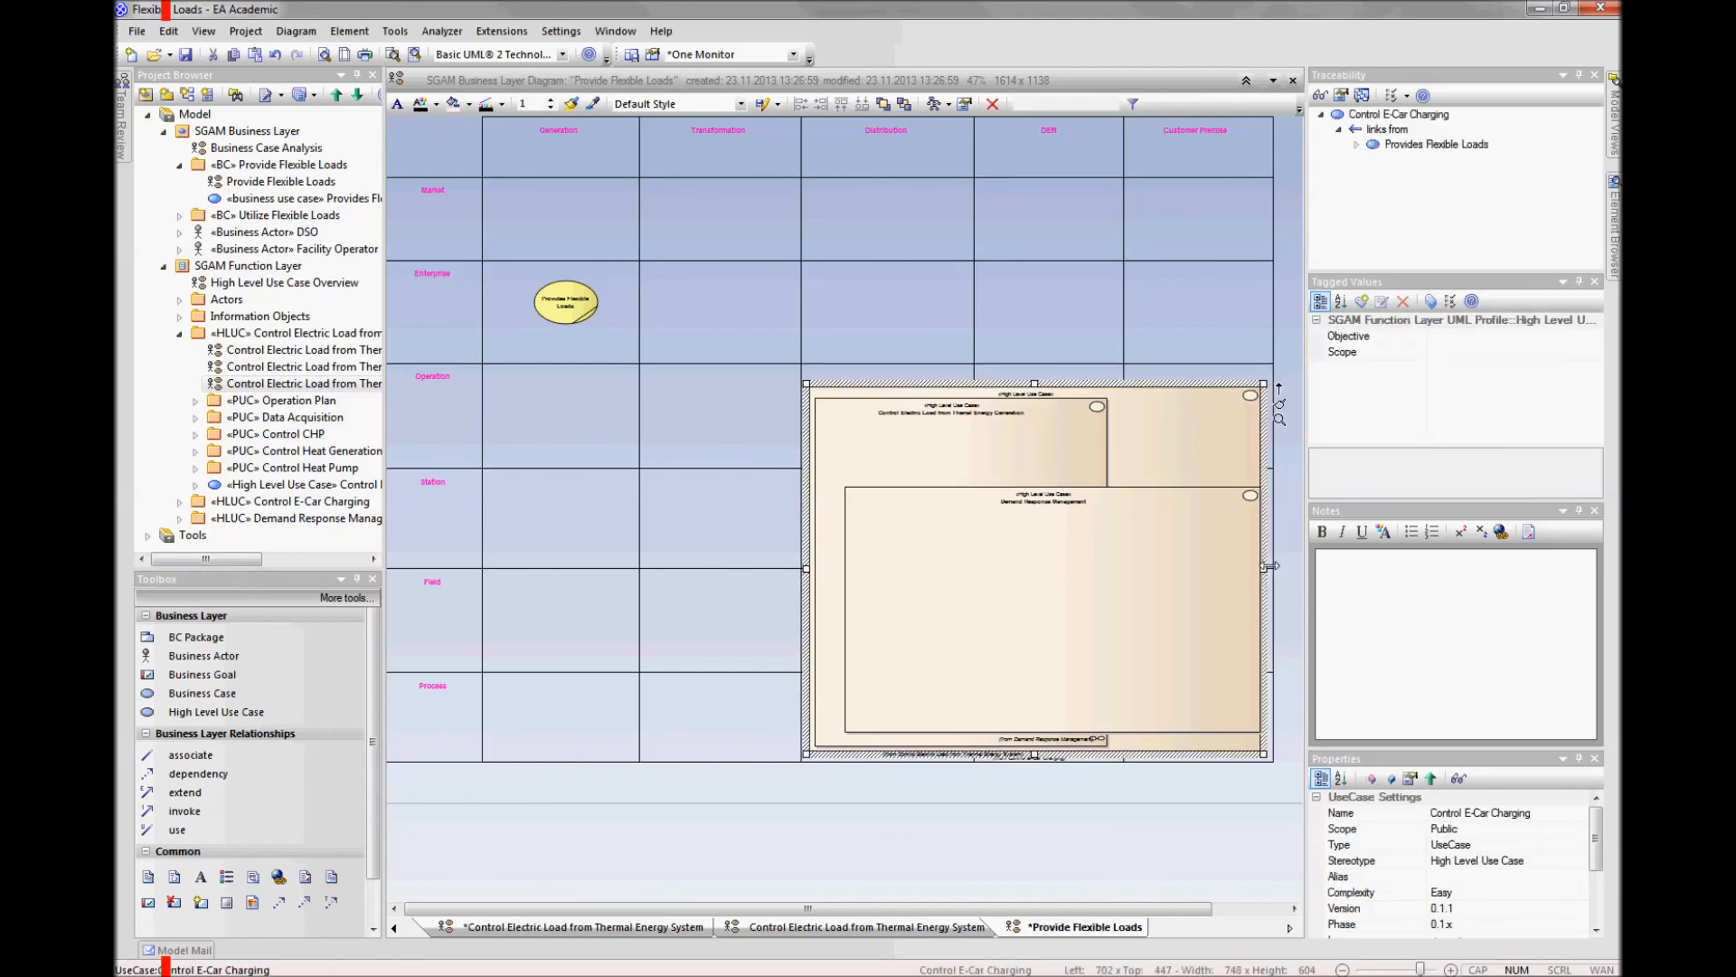
left_click(1281, 567)
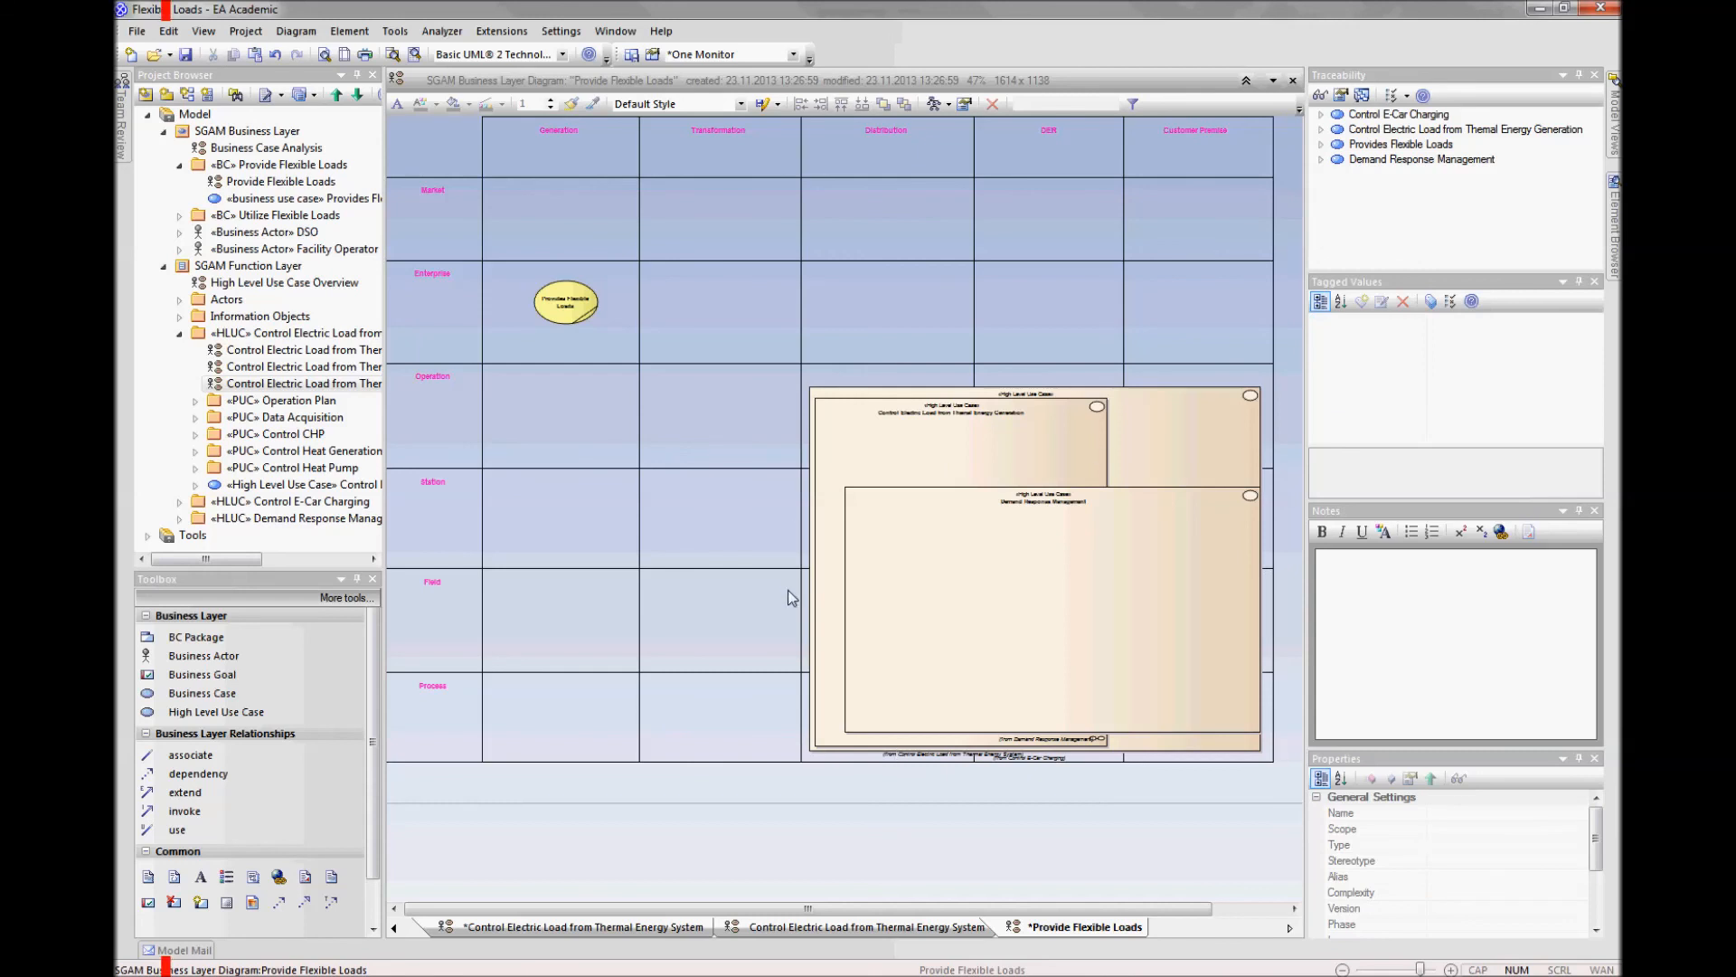
right_click(564, 310)
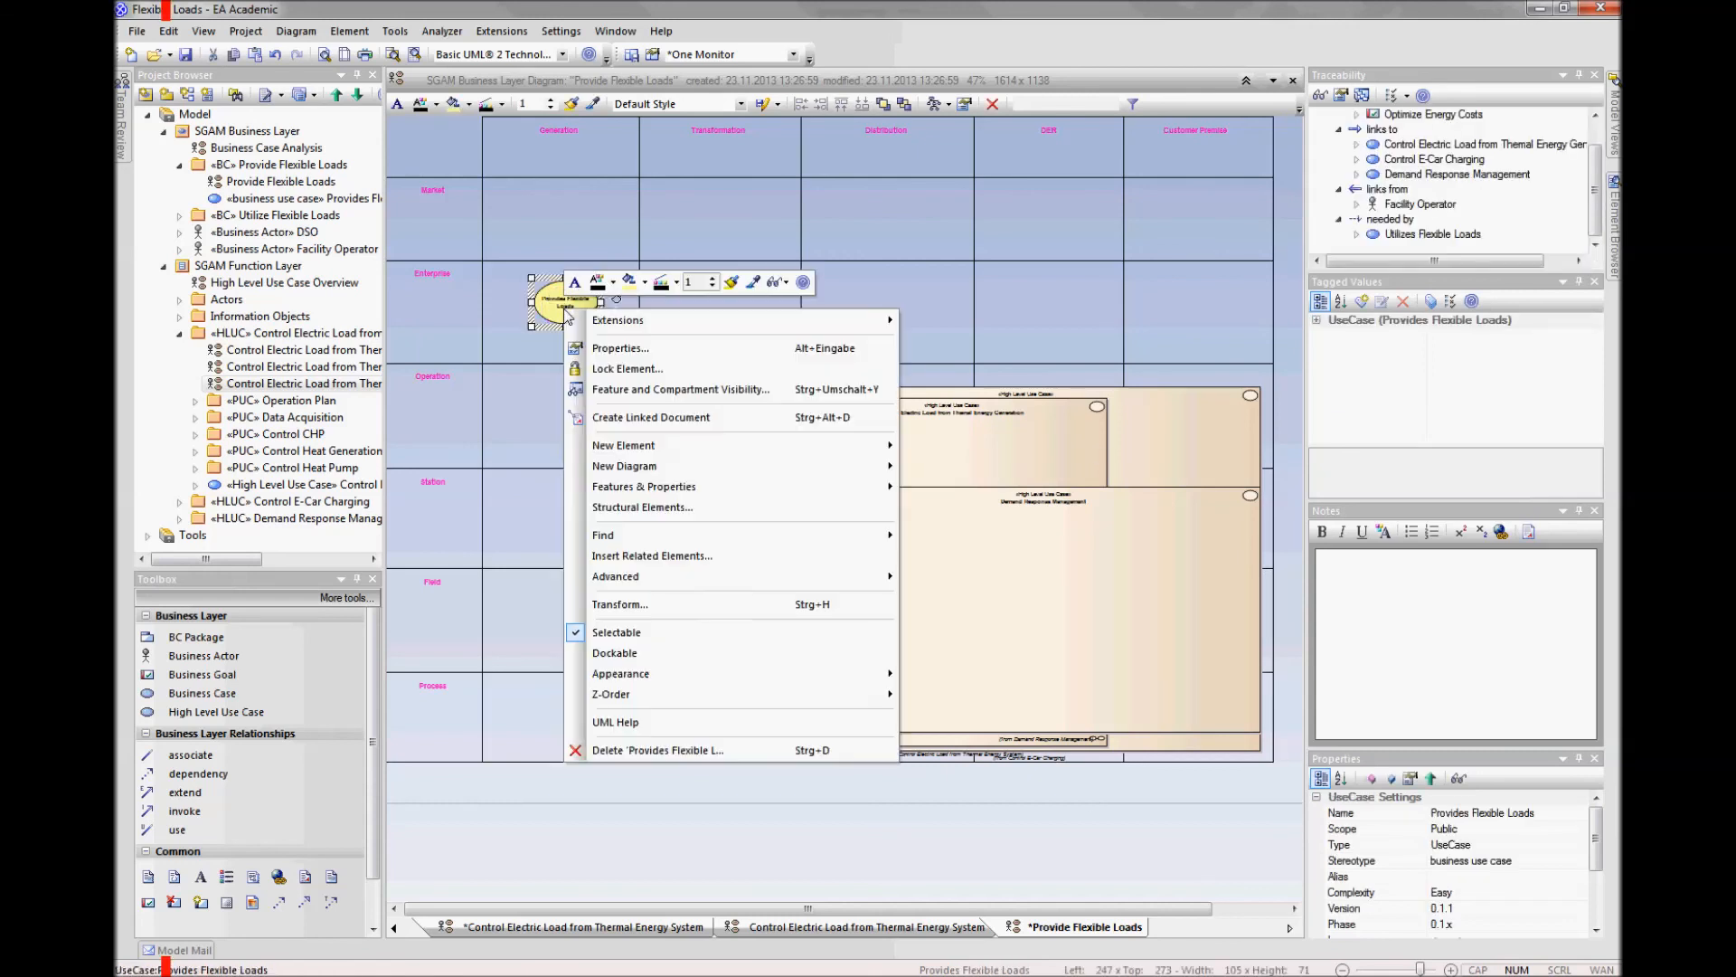
left_click(1255, 371)
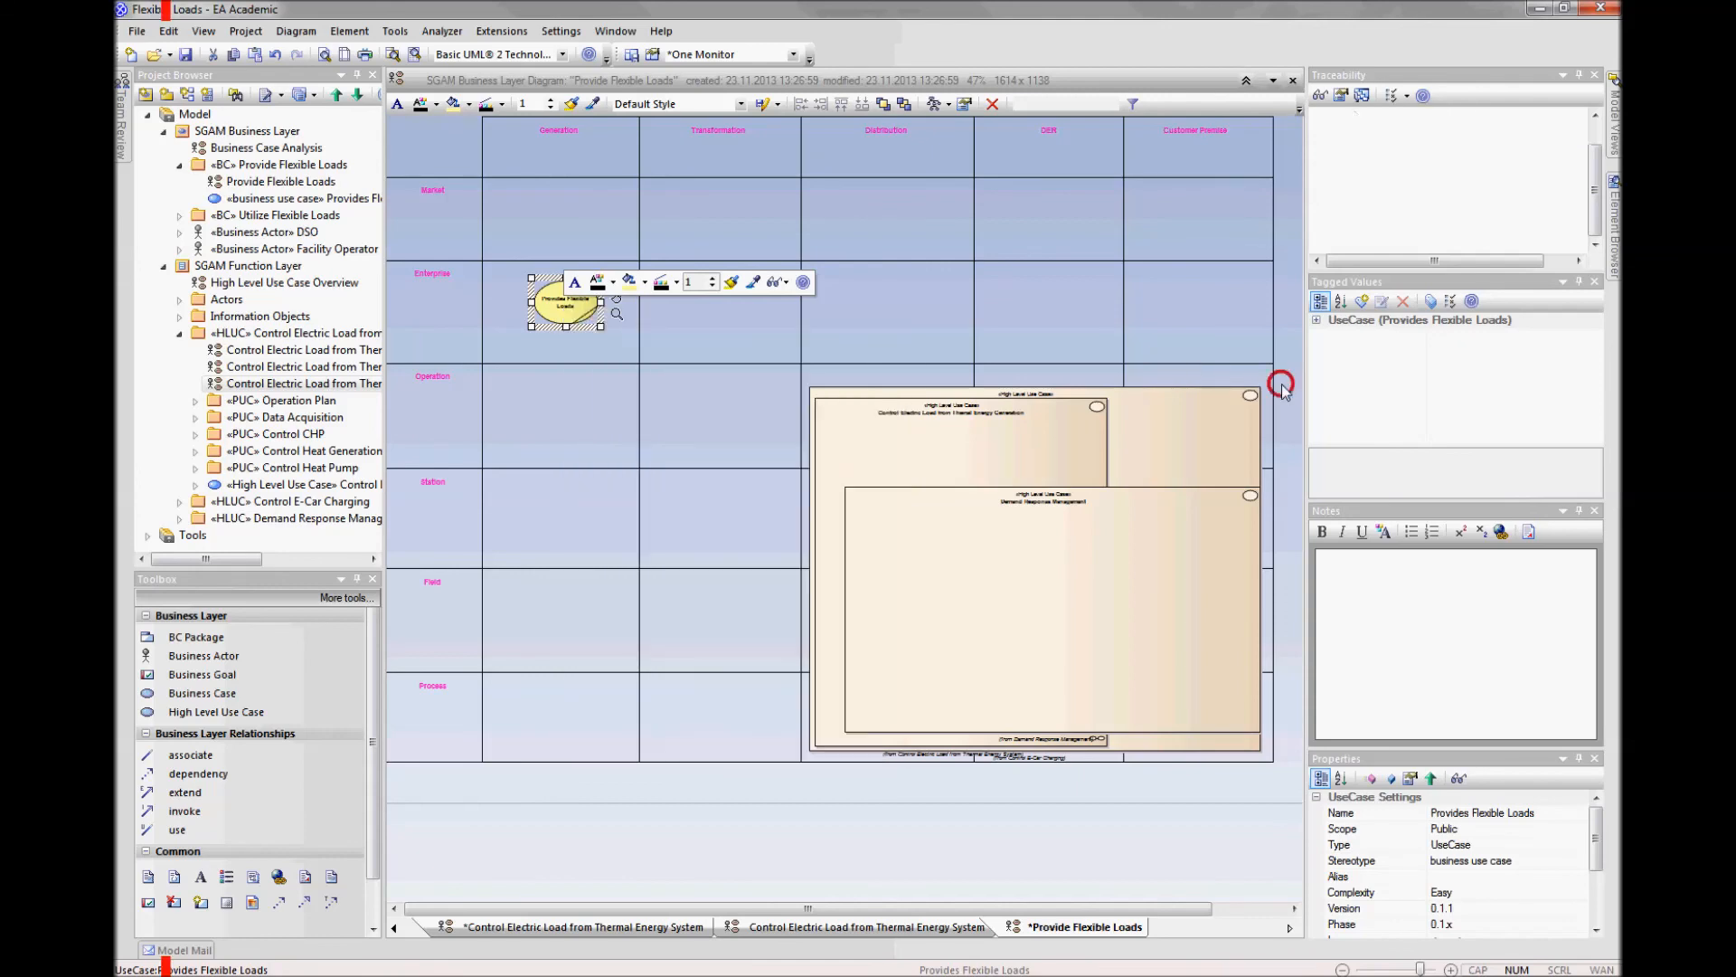
left_click(1163, 409)
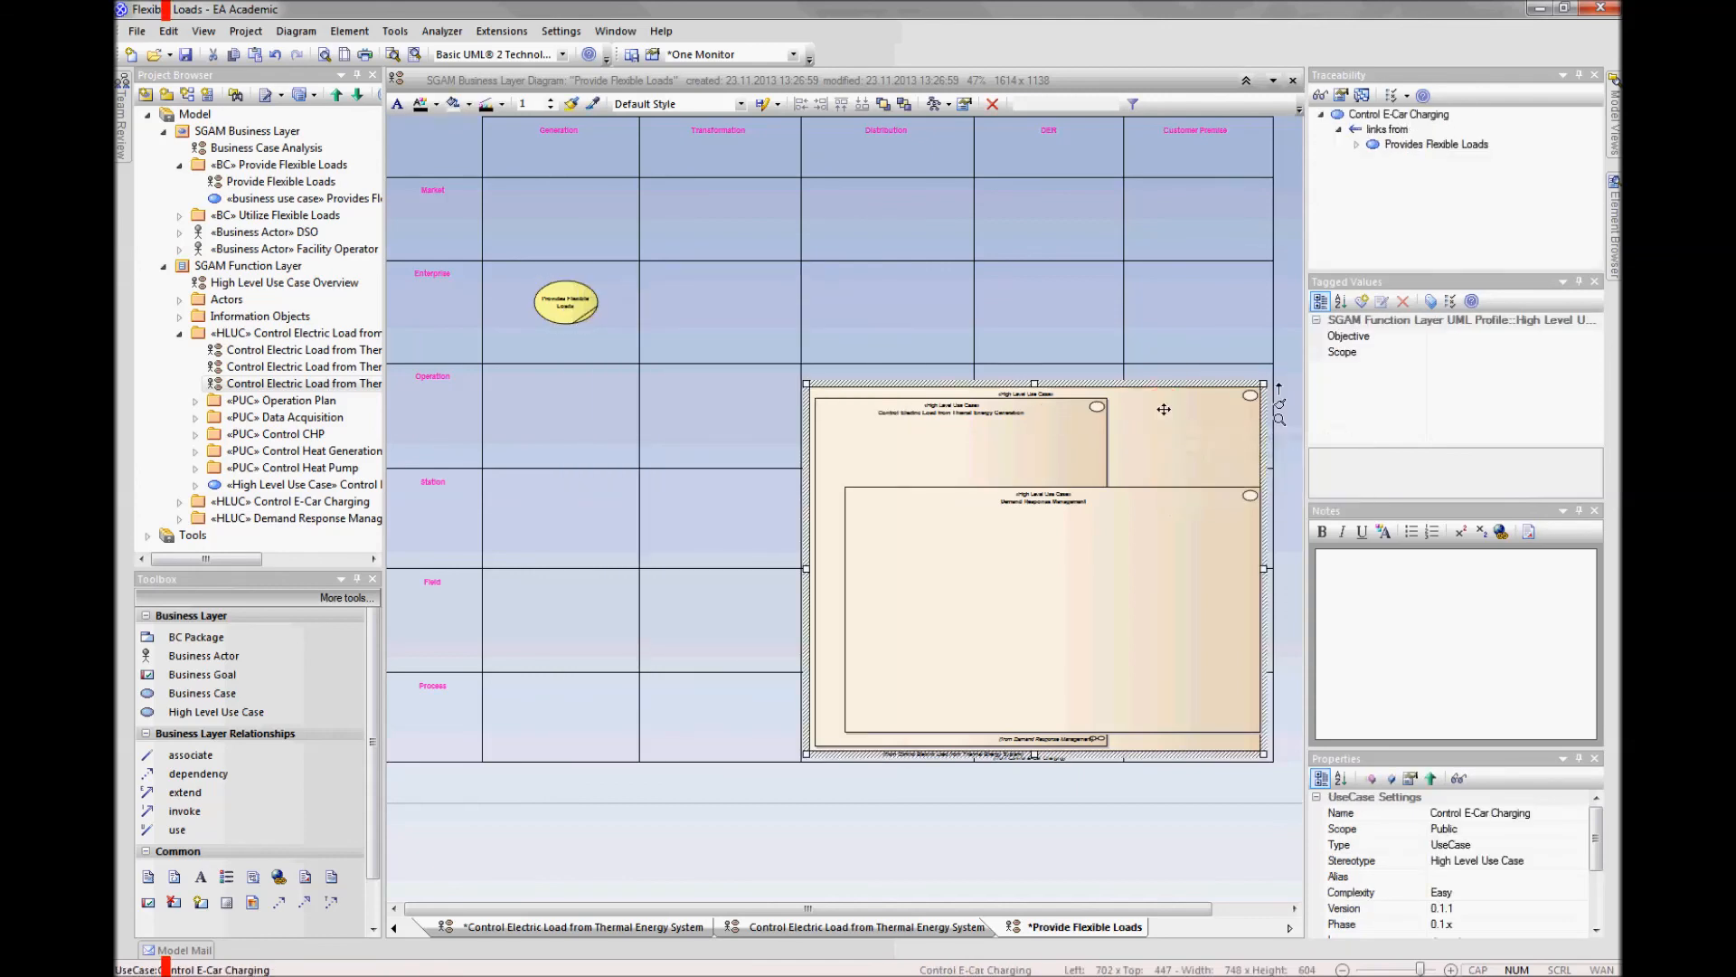
Step: Show the Provides Flexible Loads business use case in rectangle notation
right_click(583, 312)
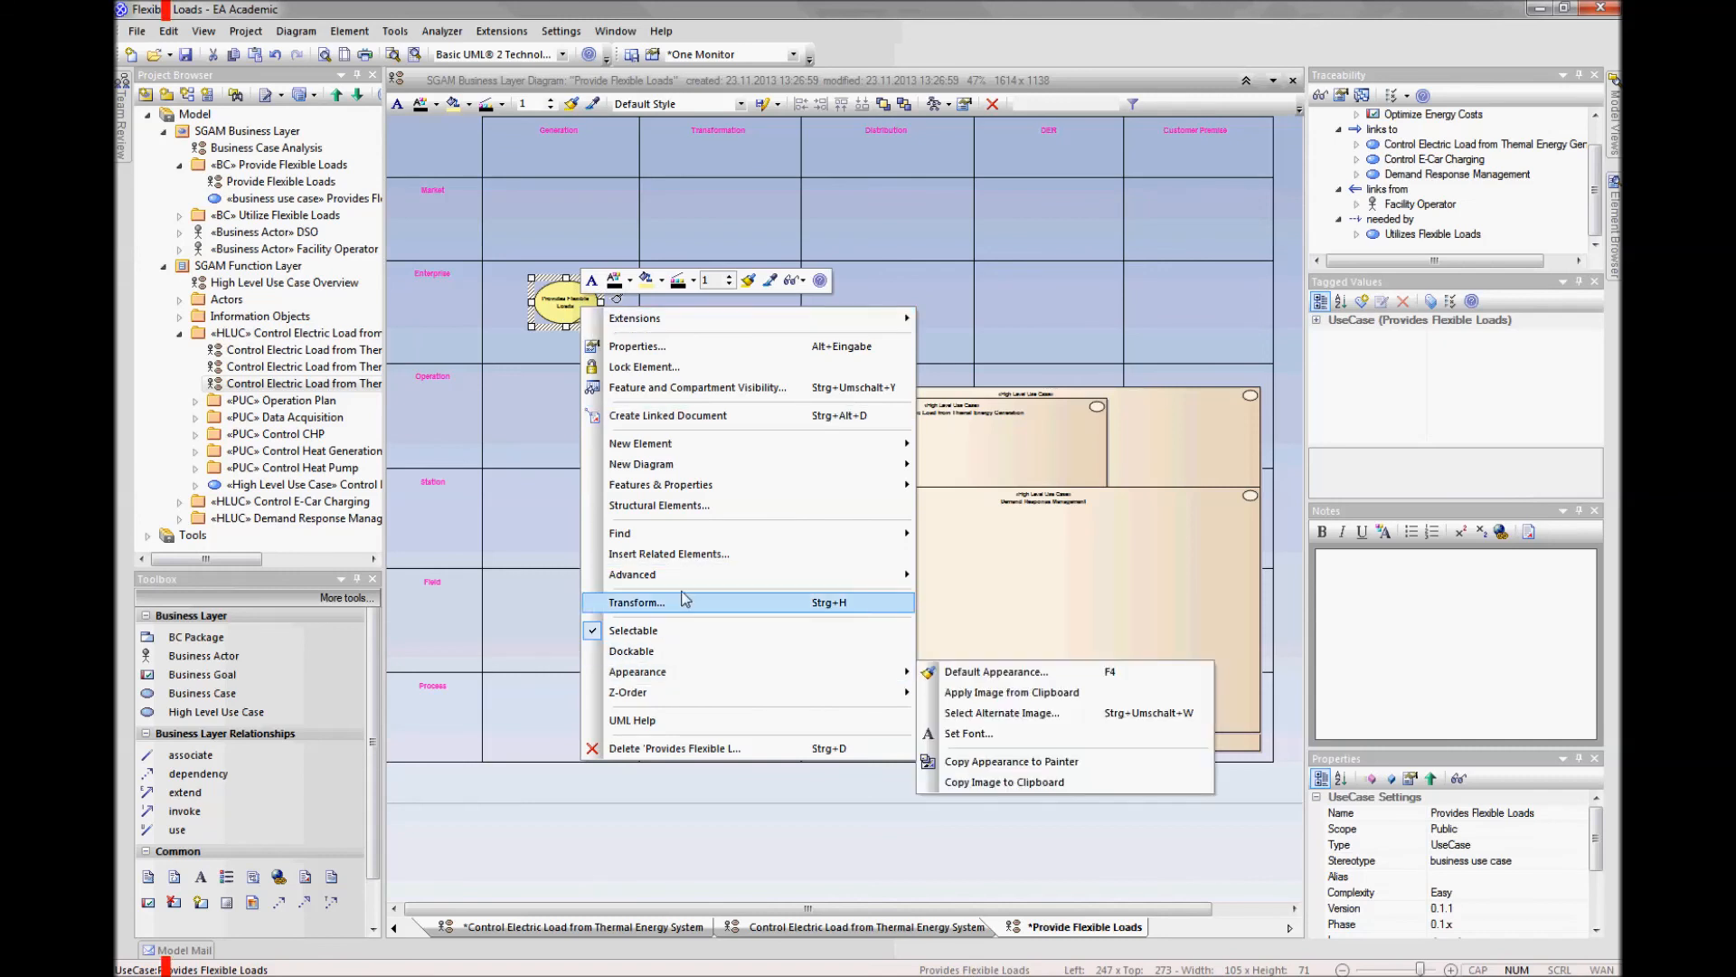
mouse_move(684, 577)
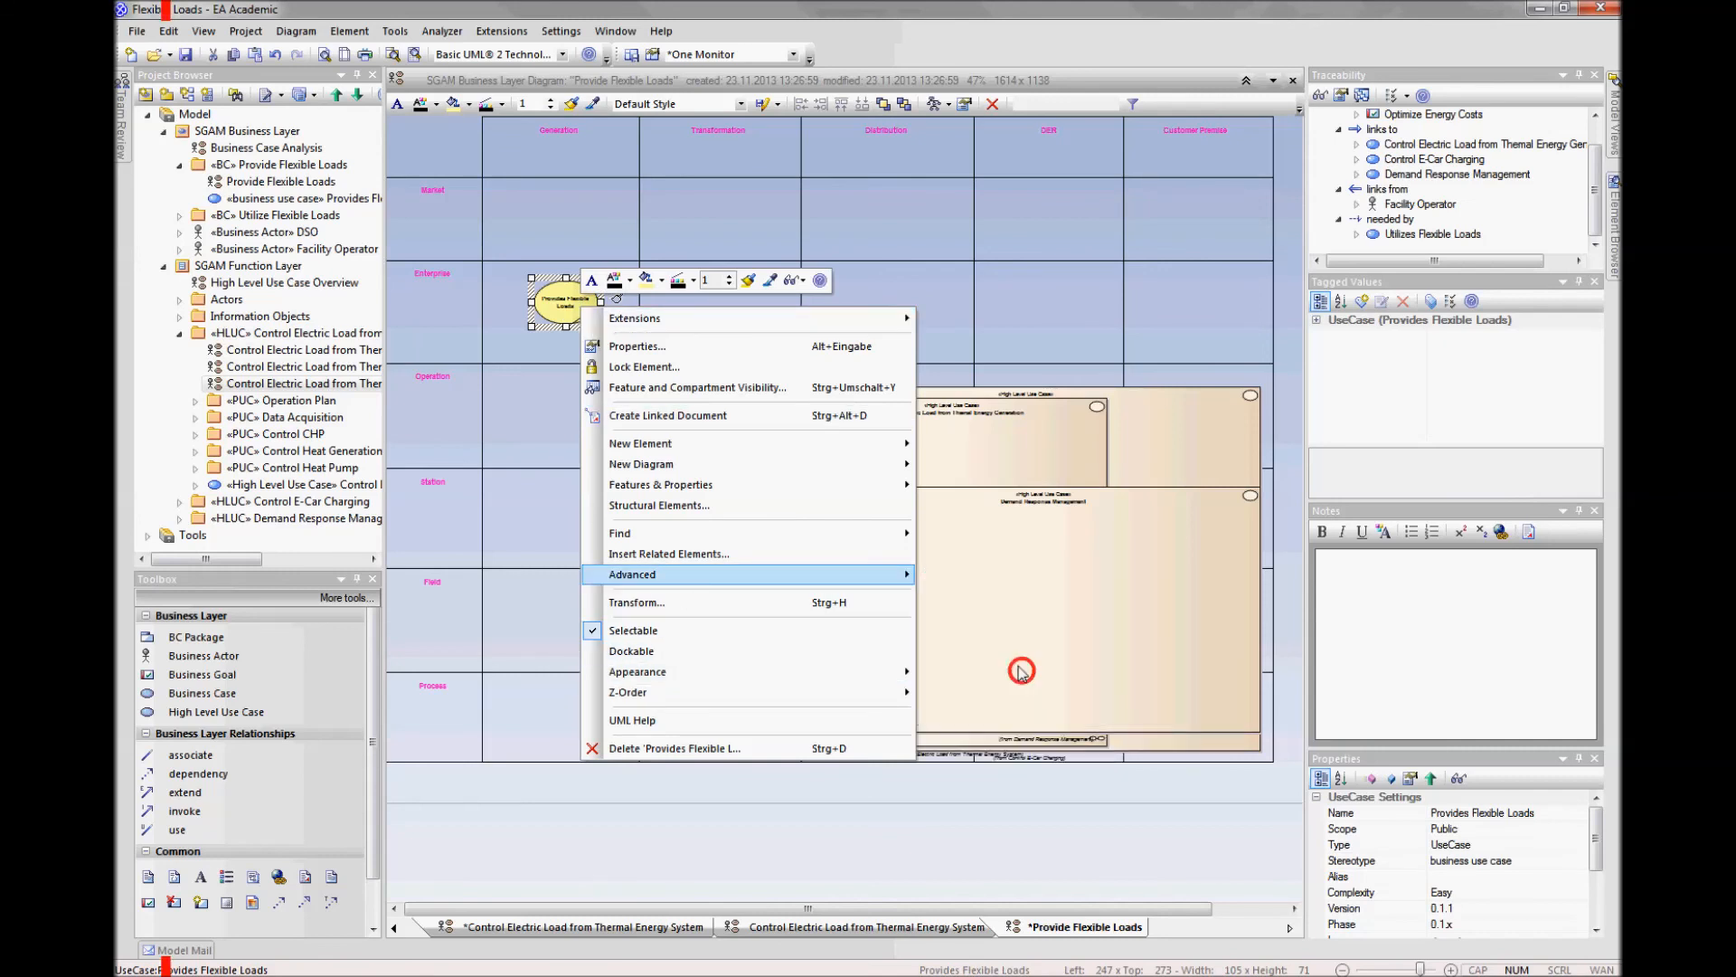
left_click(1021, 644)
Step: Resize Provides Flexible Loads to span Distribution through Customer Premise, from Operation to Process, and send it behind the high level use cases
left_click_drag(602, 326, 1273, 758)
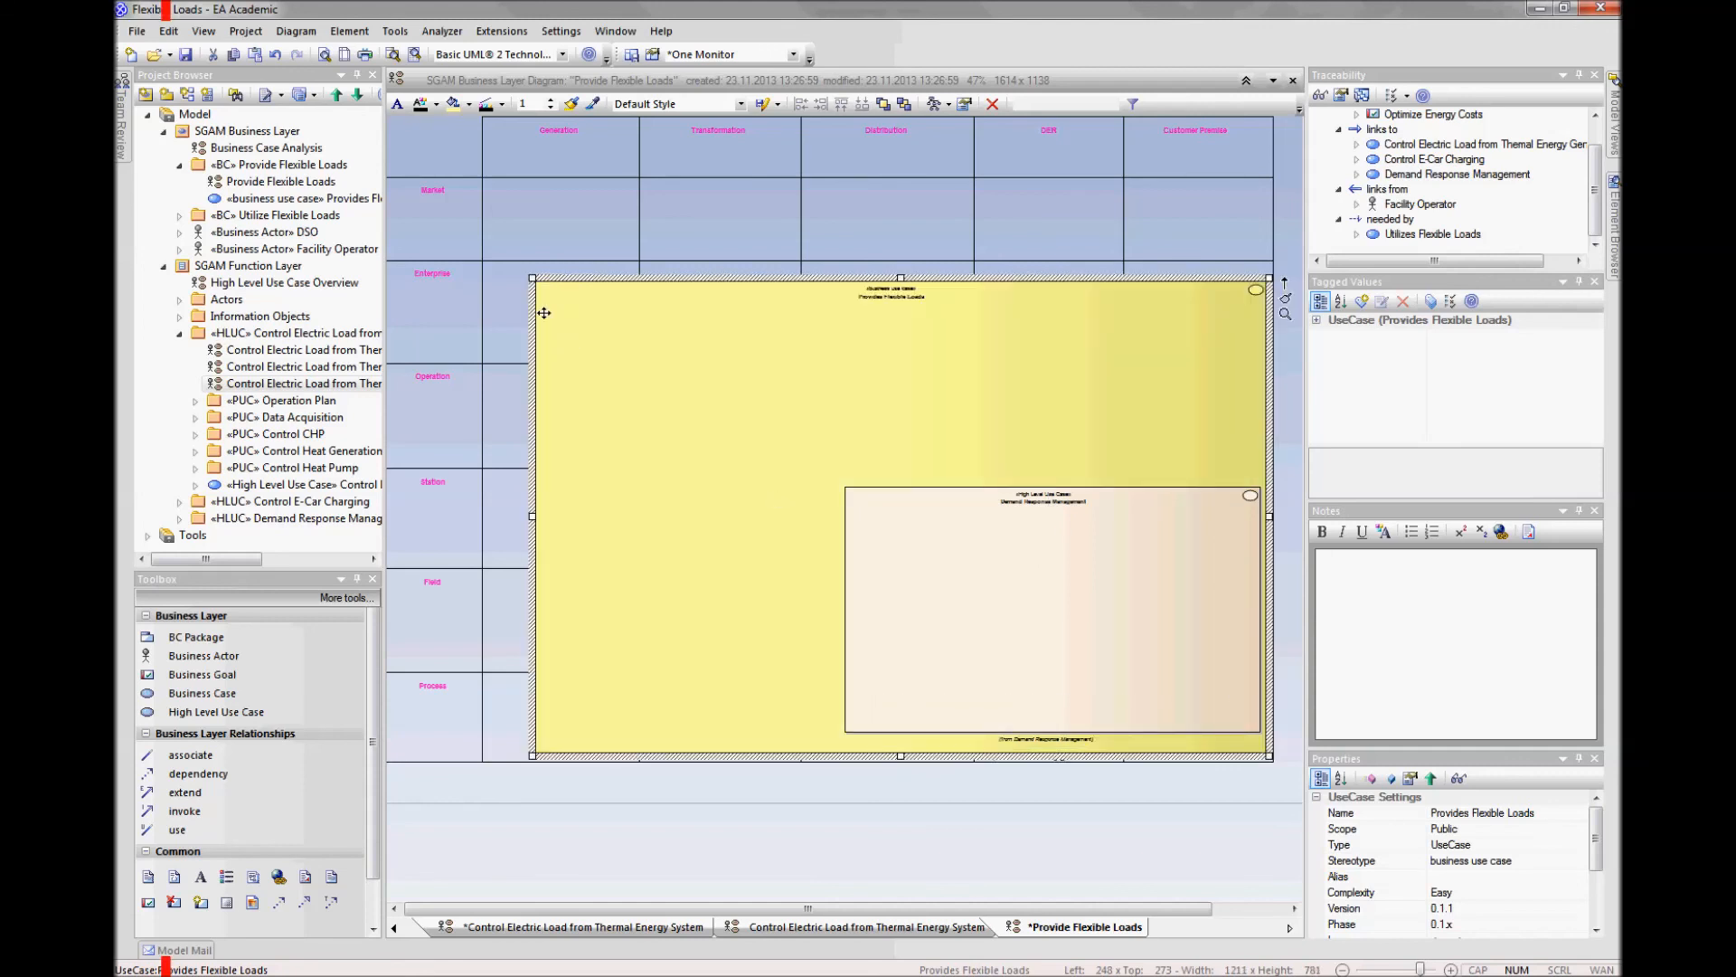
left_click_drag(532, 278, 810, 371)
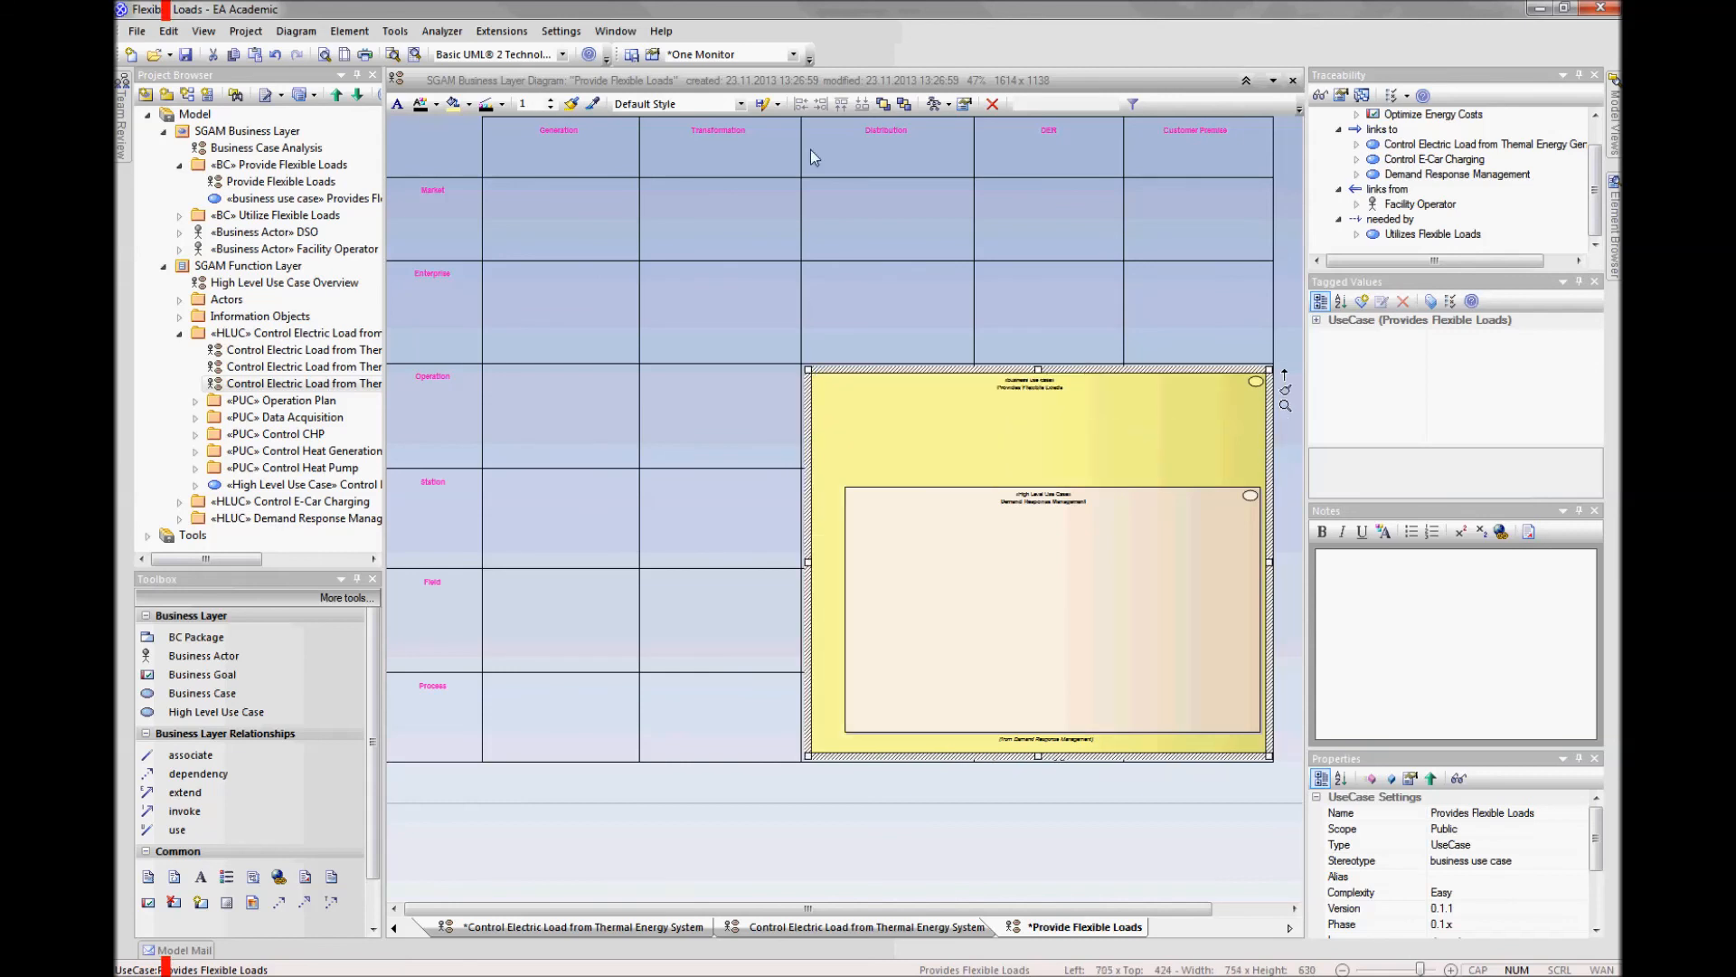
left_click(904, 104)
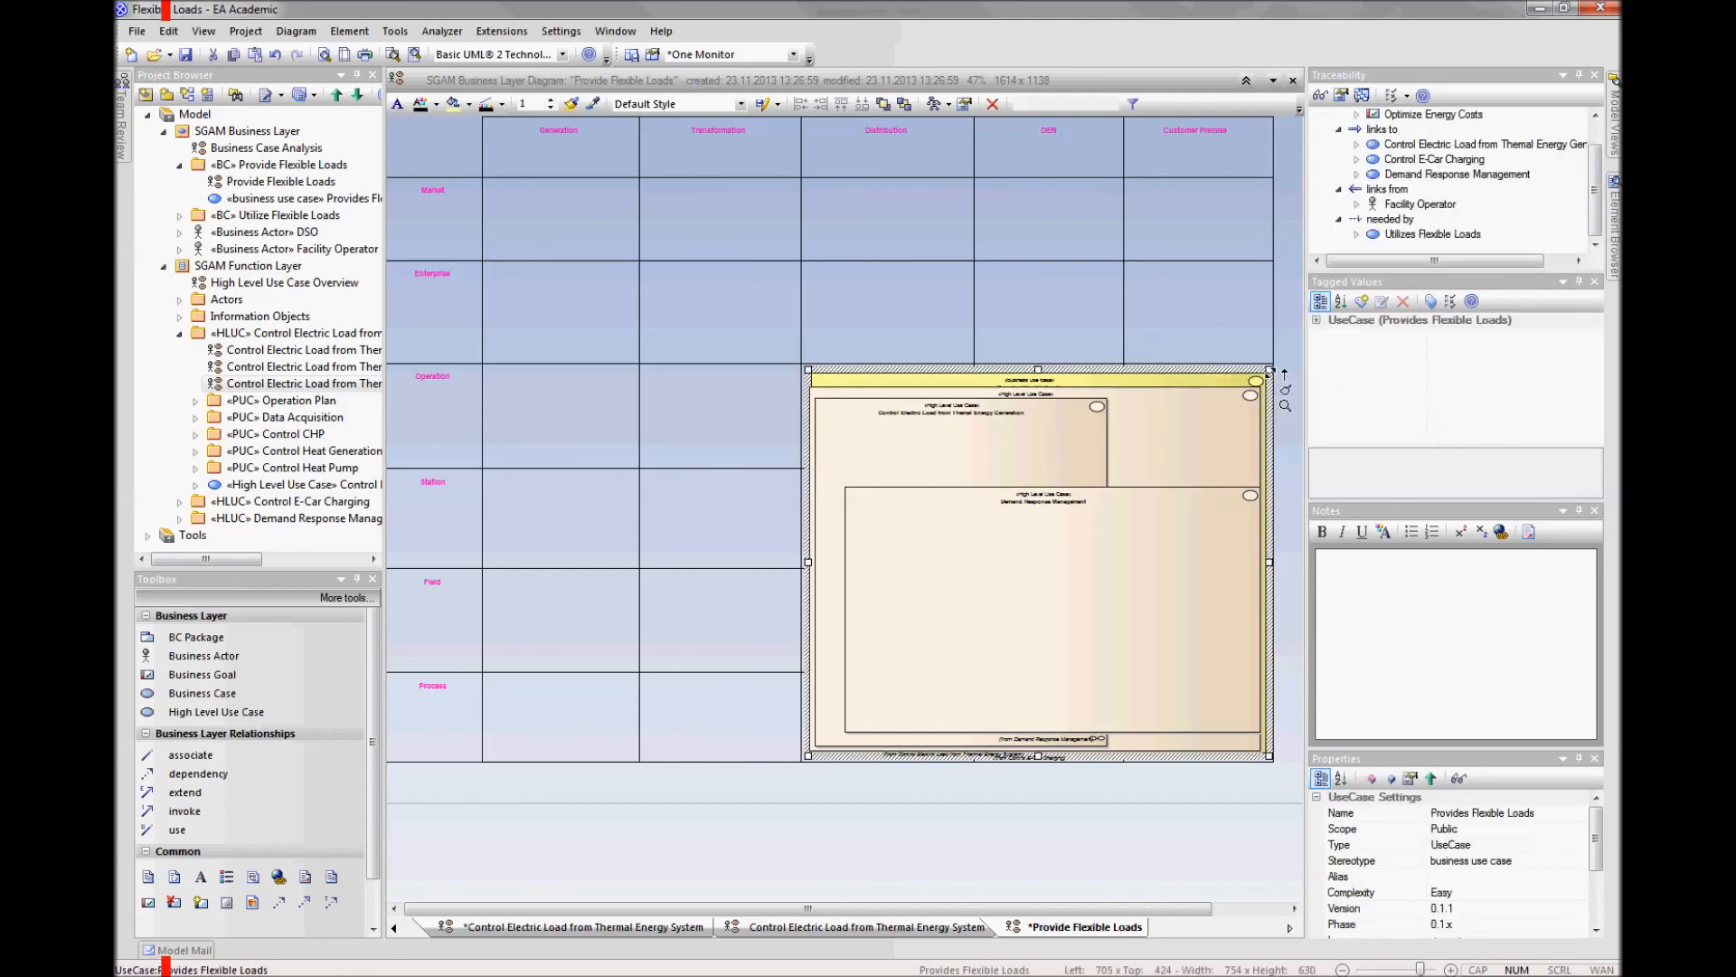
Step: Fine-tune the top and left edges of the Provides Flexible Loads rectangle so it frames the high level use cases inside the Operation row
left_click_drag(1271, 373, 1279, 366)
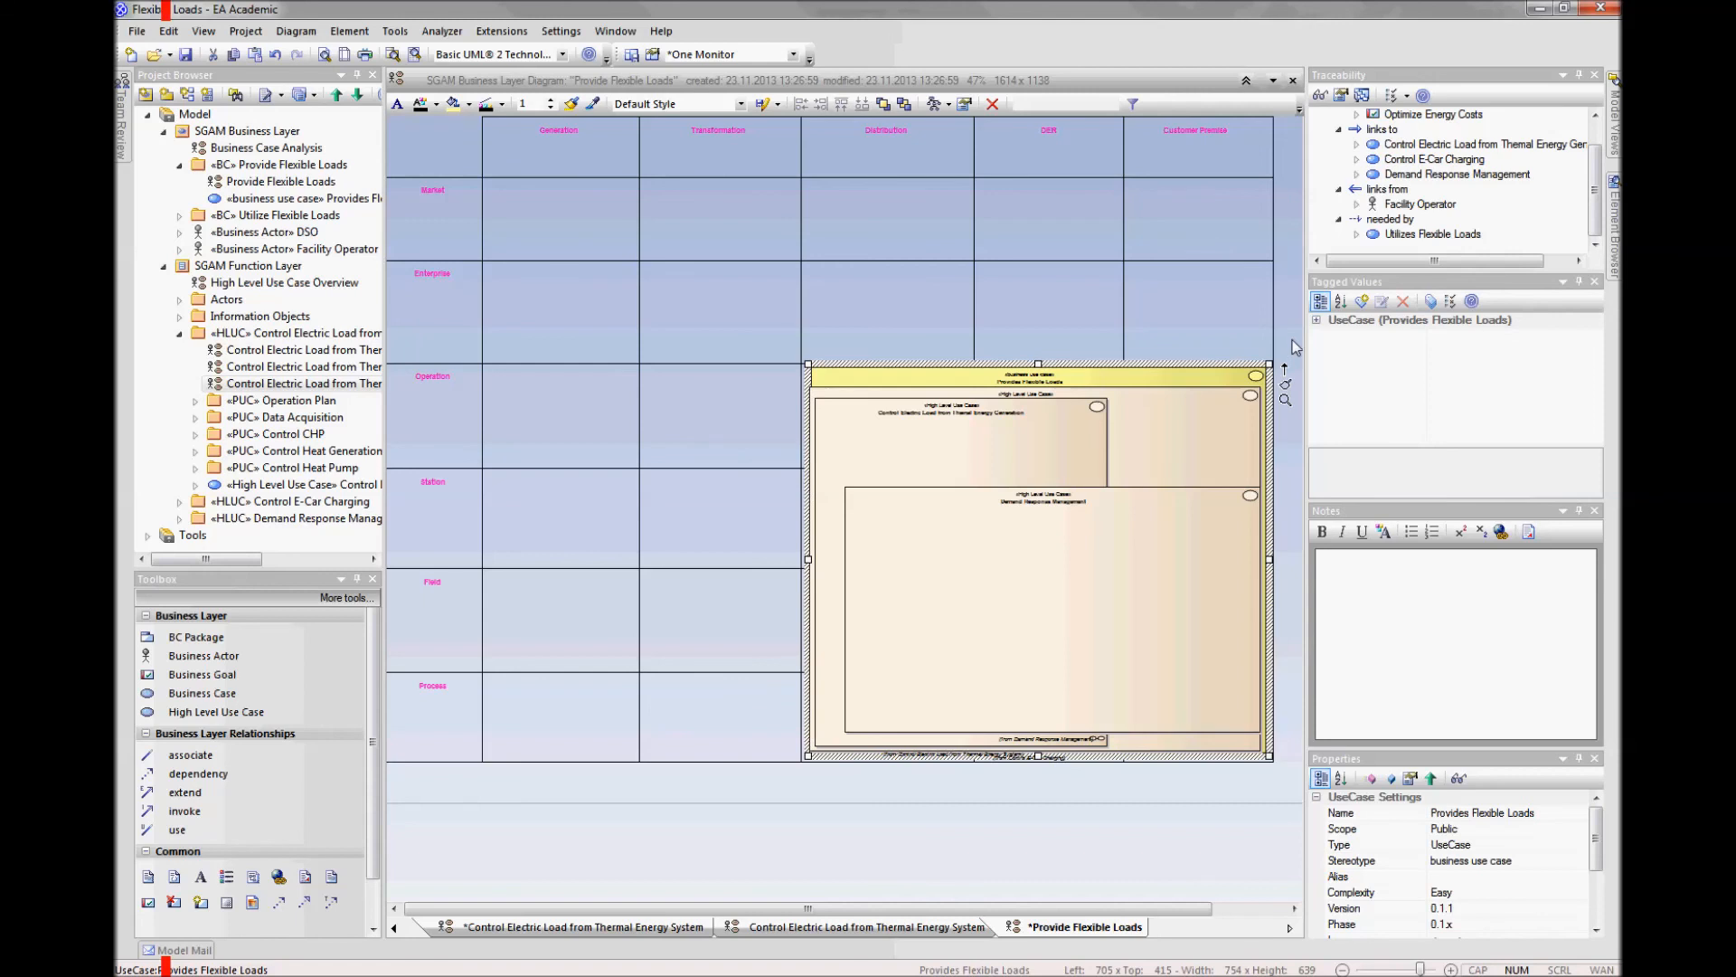
left_click(1295, 351)
left_click(819, 380)
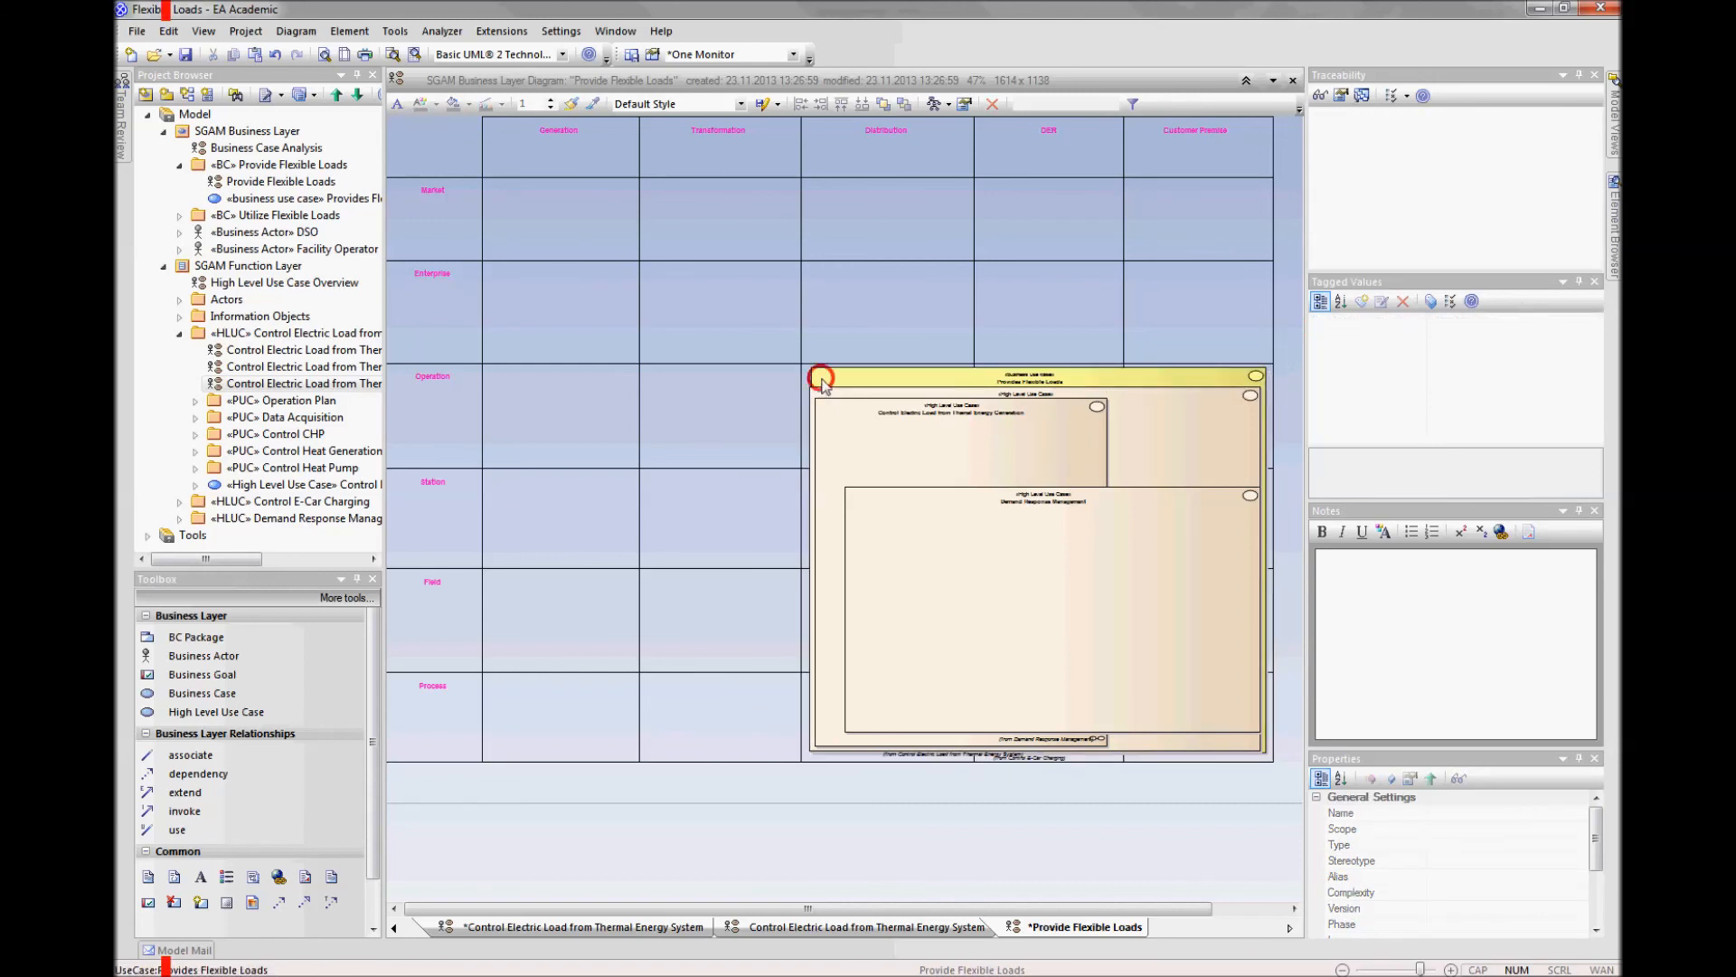
left_click_drag(808, 365, 806, 371)
left_click(854, 306)
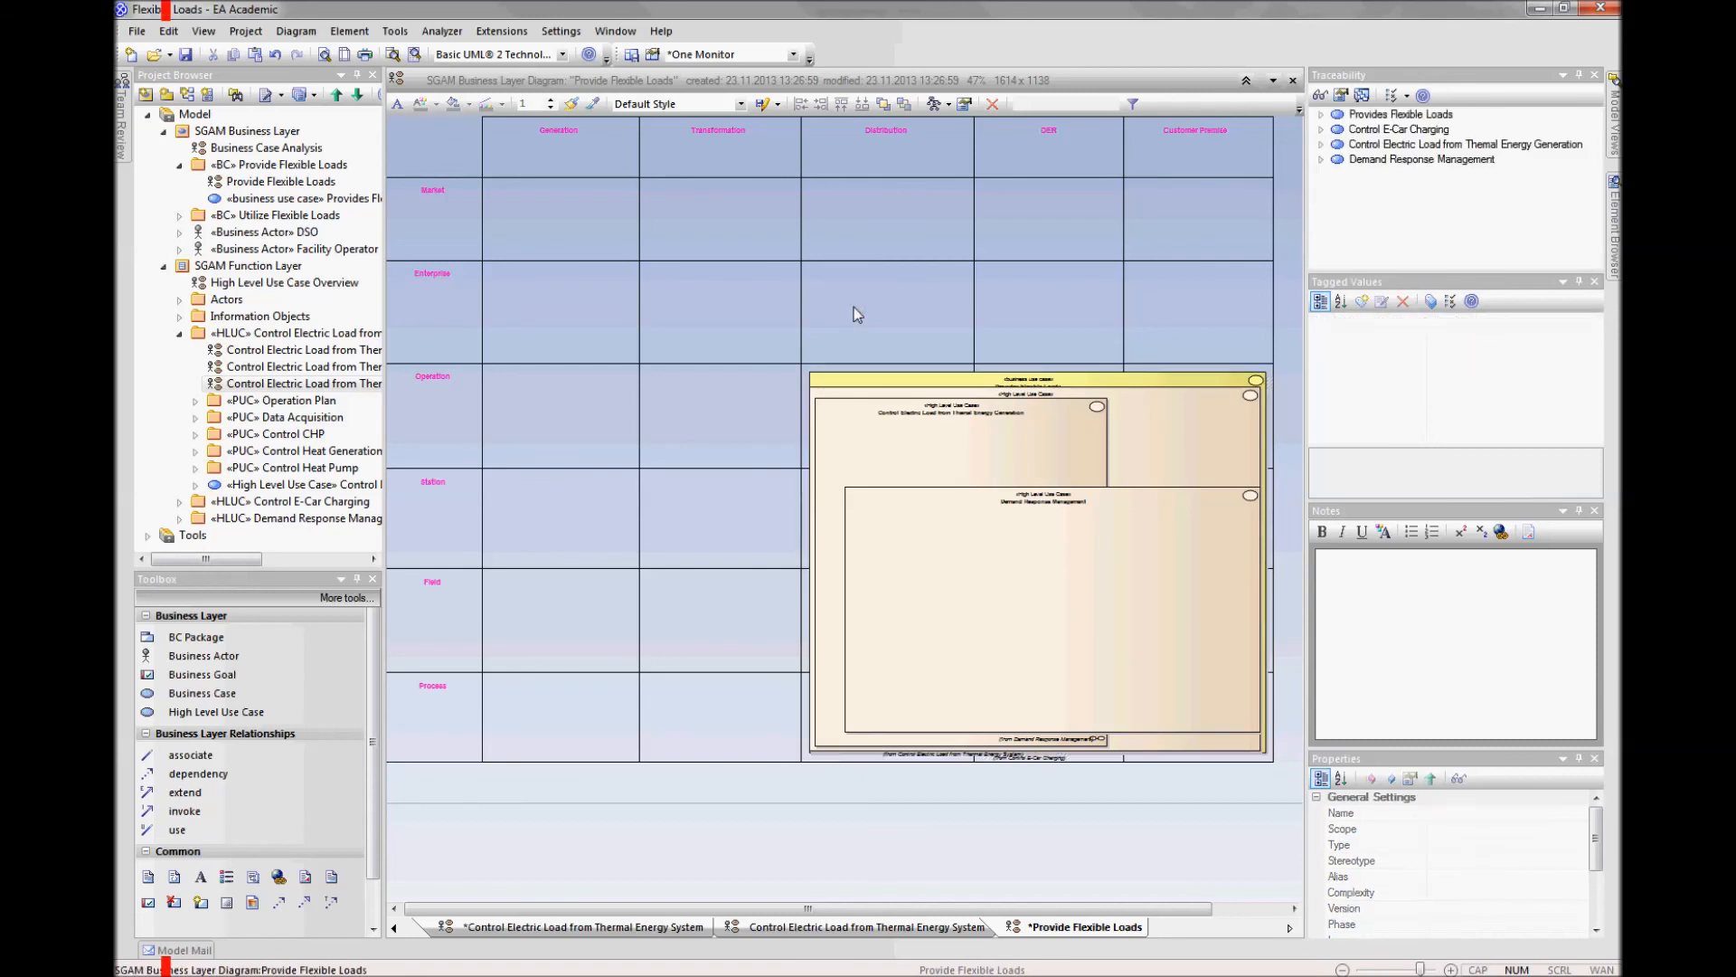
left_click(849, 376)
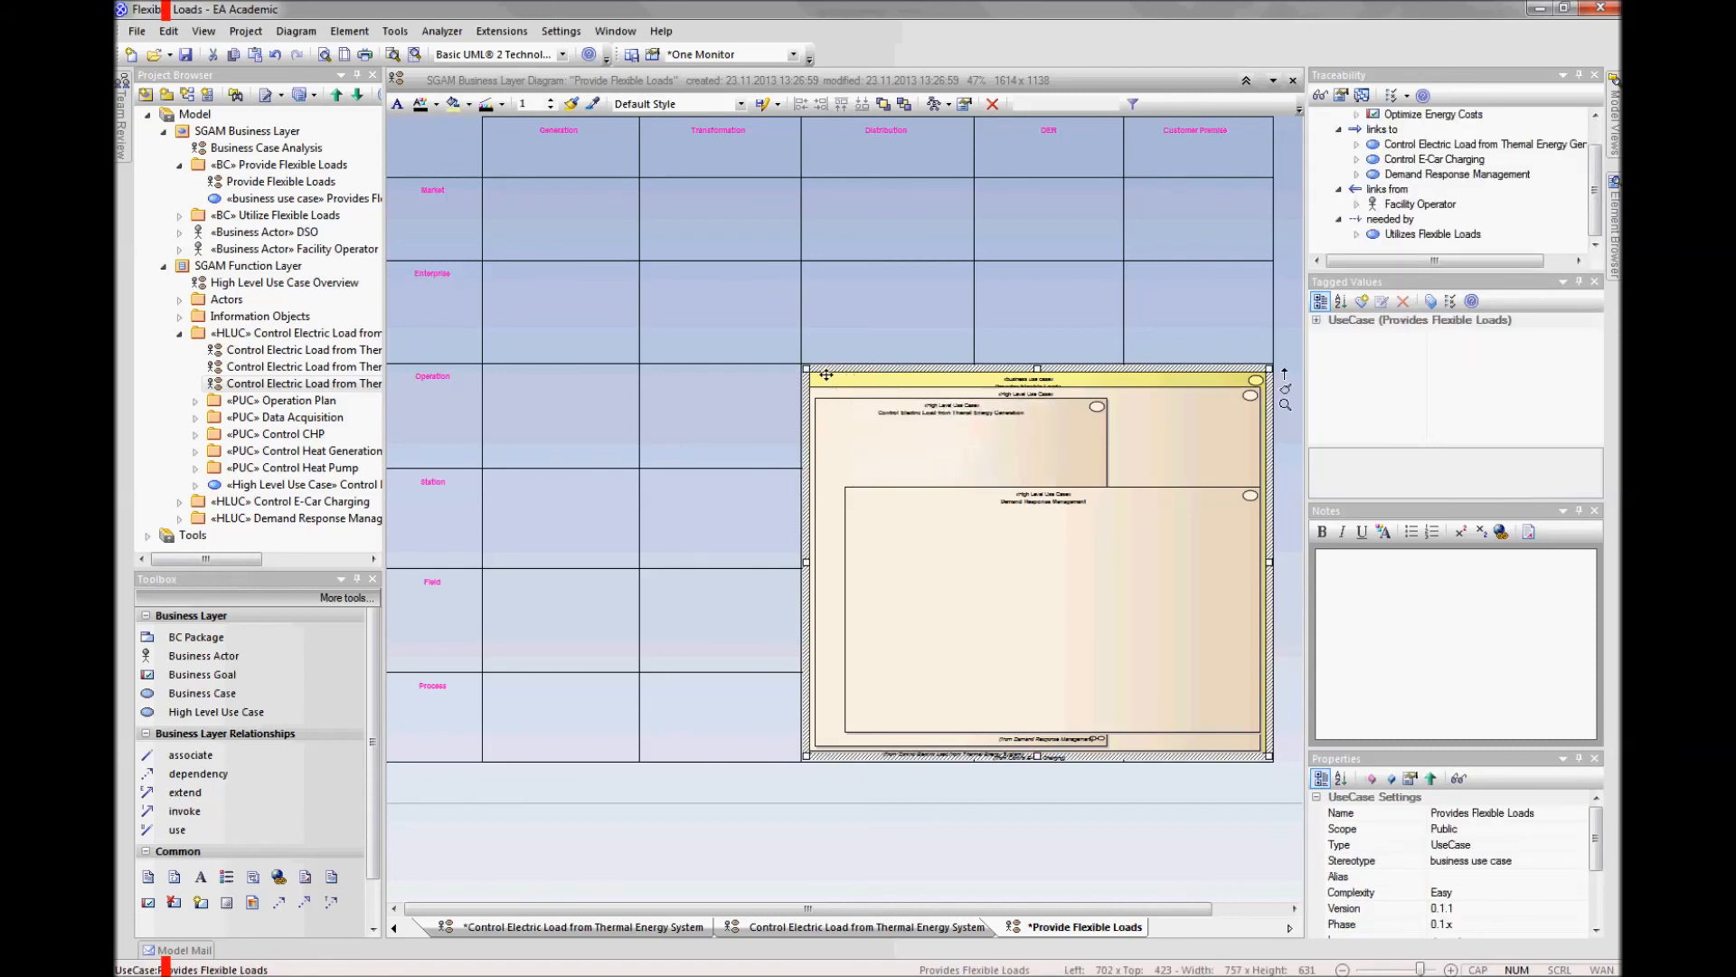
left_click(854, 313)
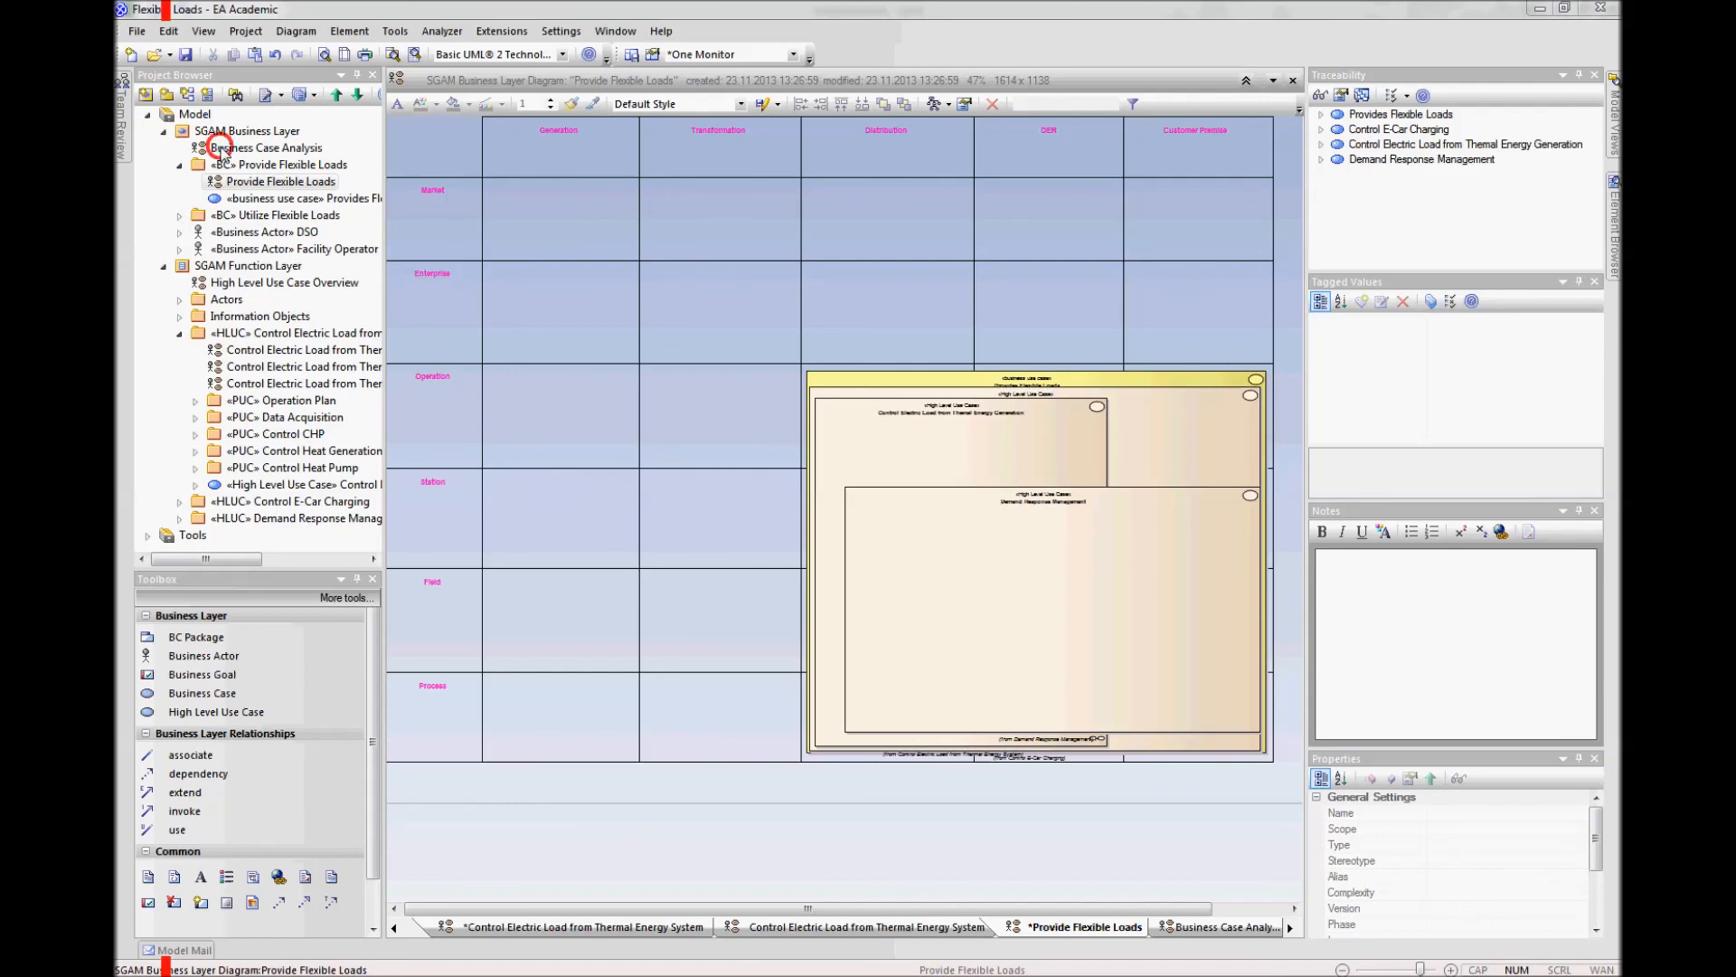
Step: Open the Business Case Analysis diagram and examine how Provides Flexible Loads relates to its included high level use cases
left_click(221, 152)
right_click(221, 152)
left_click(260, 207)
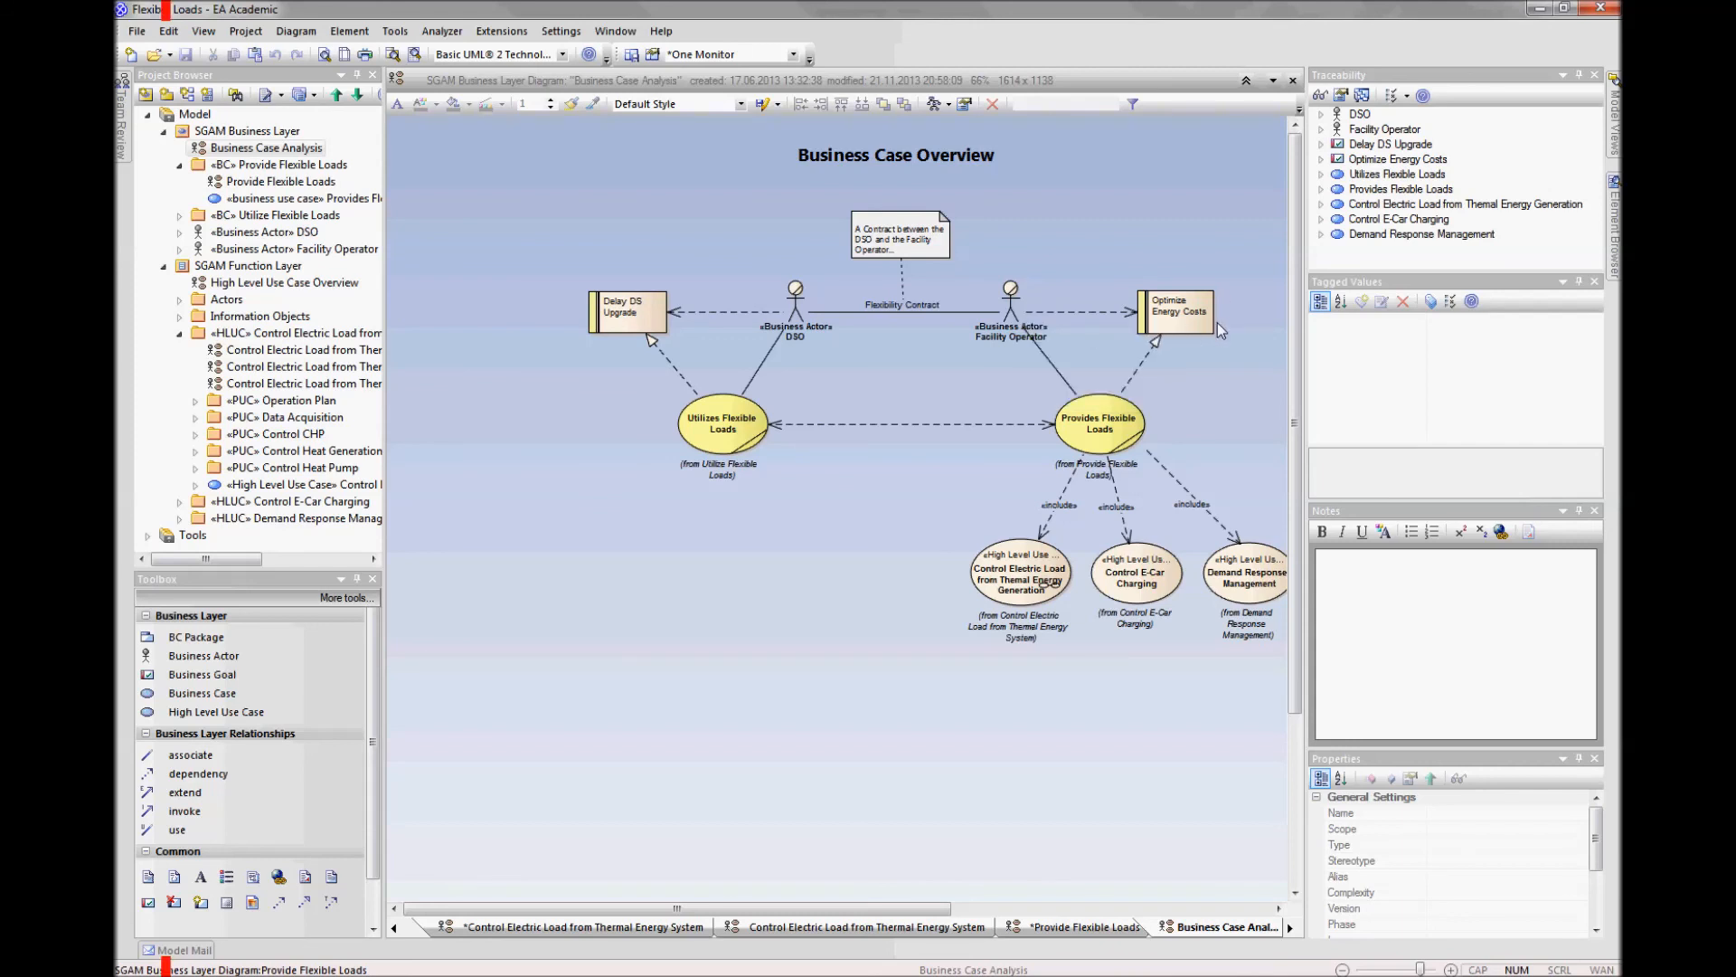
mouse_move(1126, 420)
mouse_move(1114, 459)
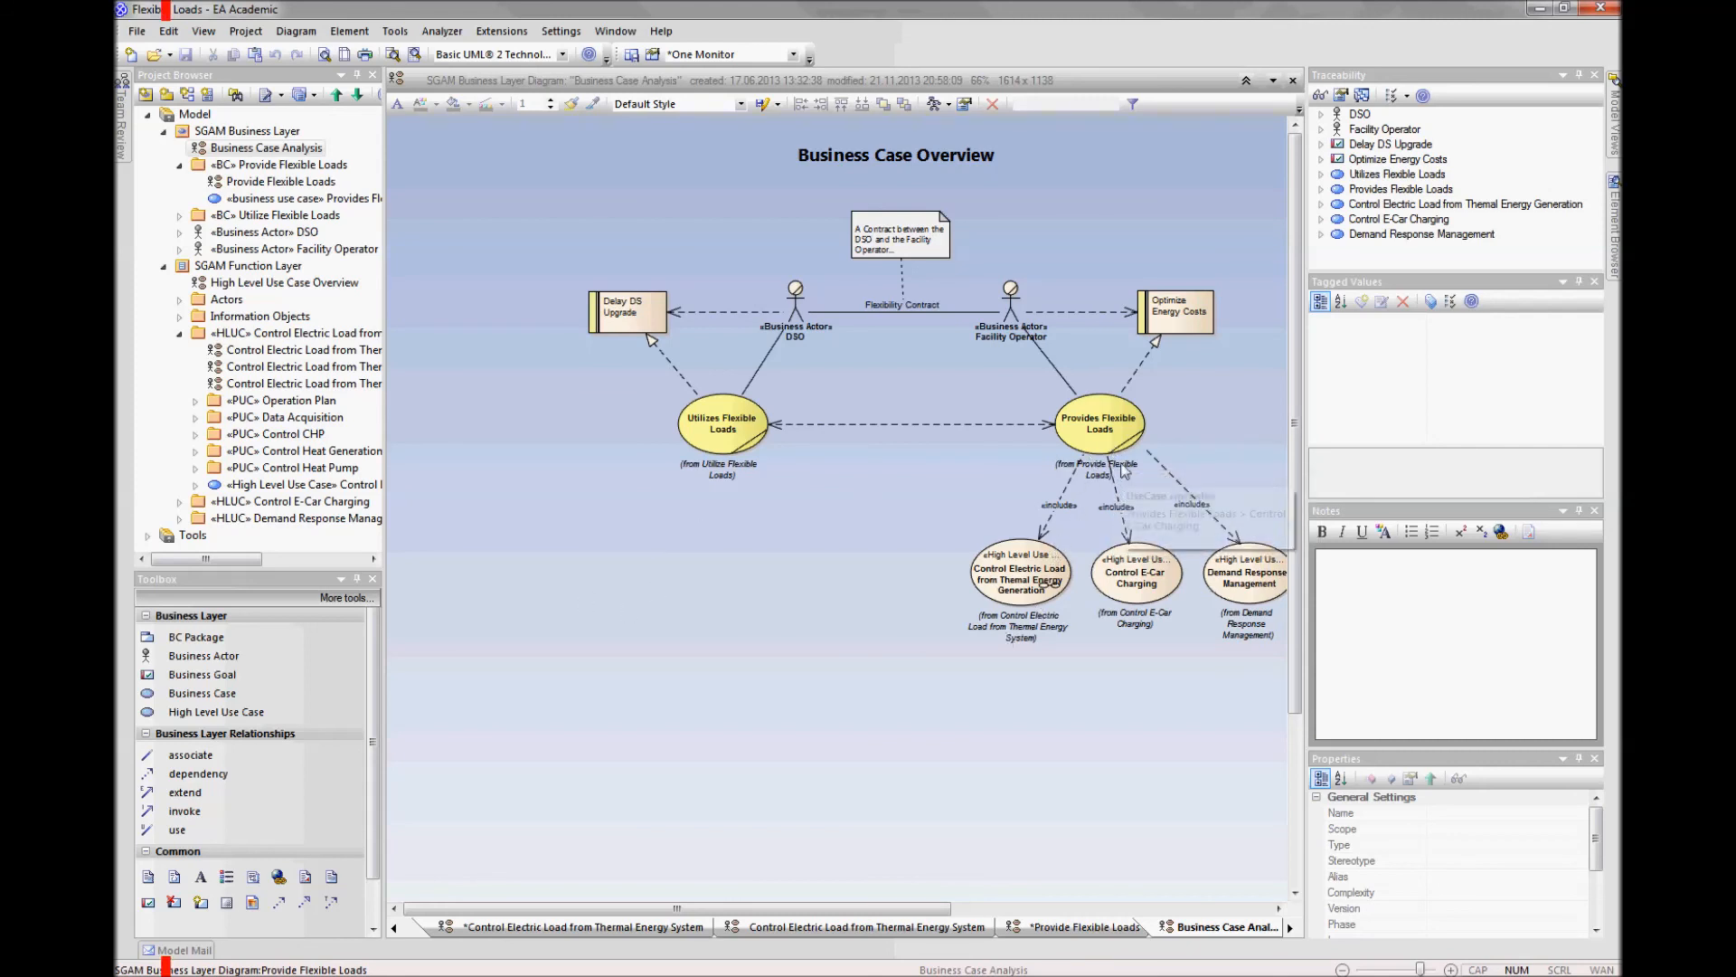
Step: Reopen the Provide Flexible Loads diagram to review the business layer mapping
left_click(240, 181)
right_click(250, 184)
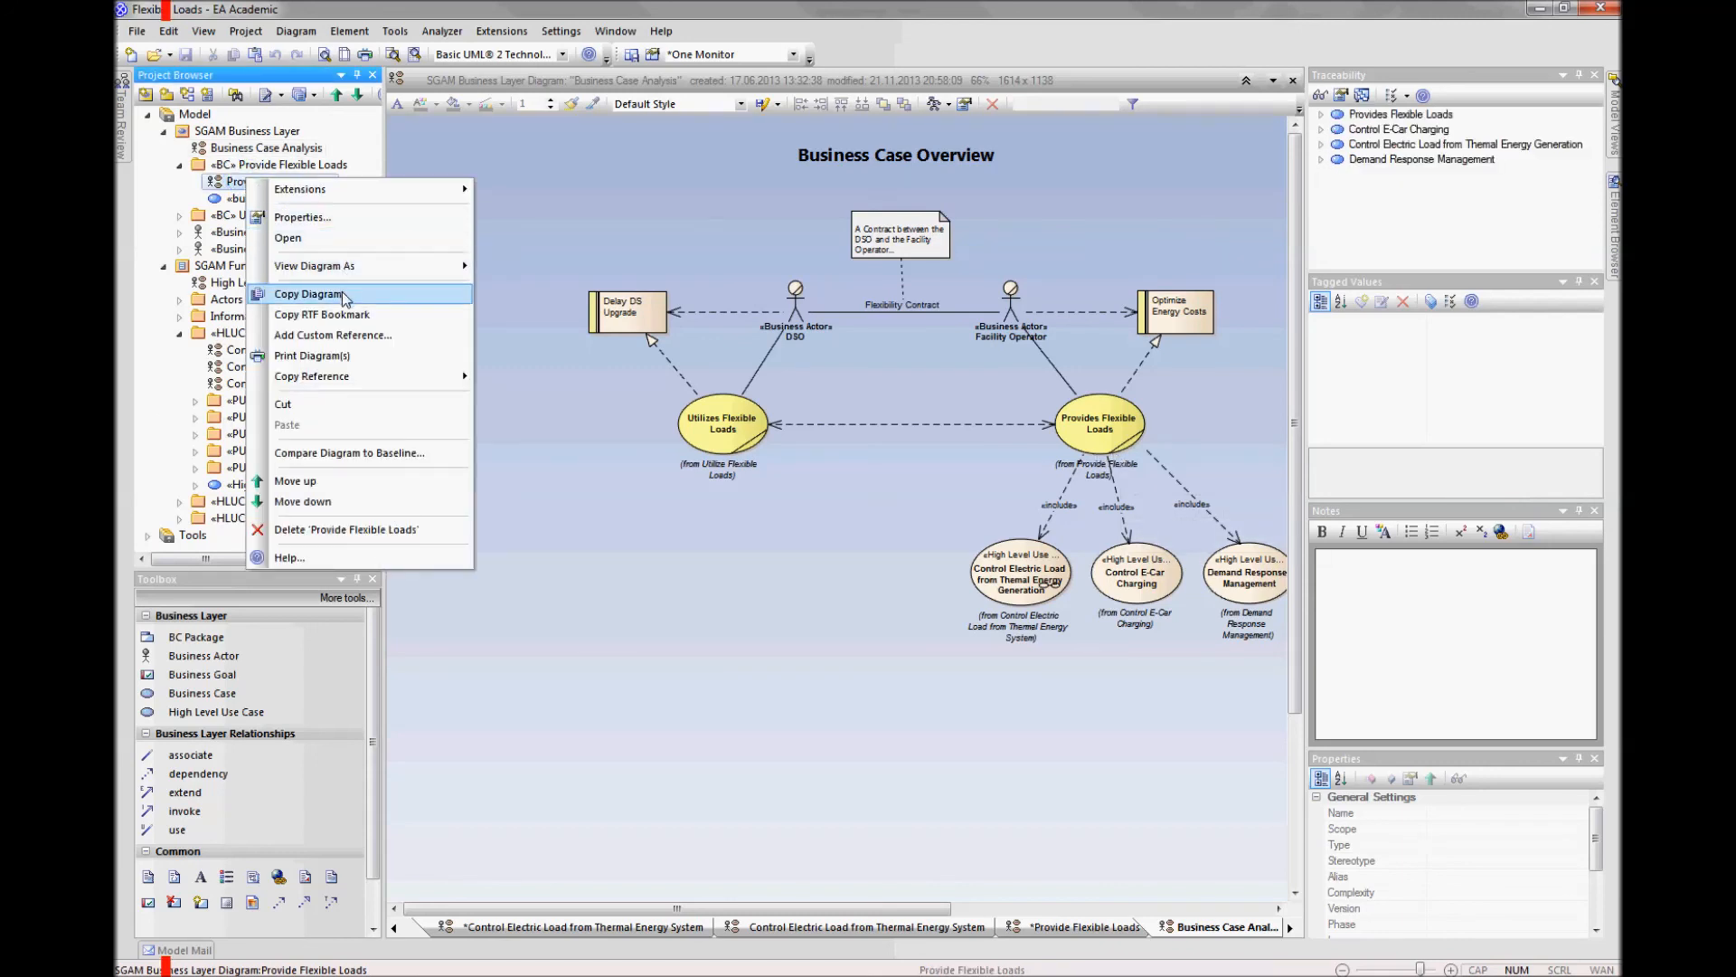
left_click(336, 238)
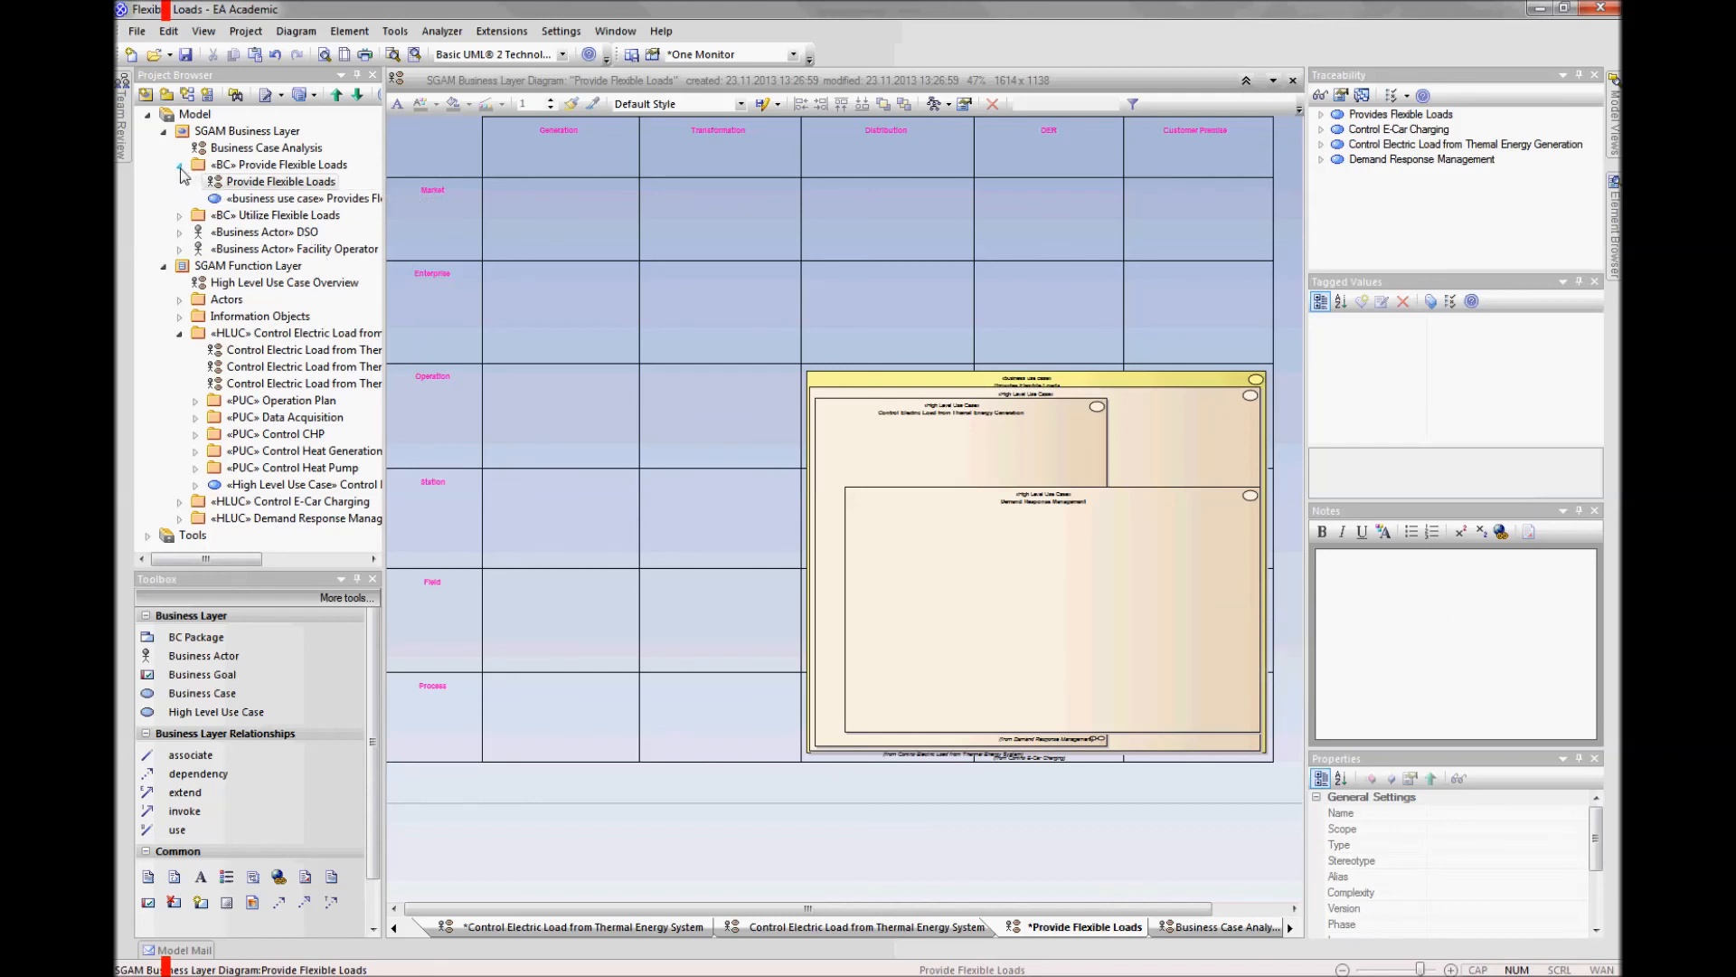
Step: Open the Control Electric Load from Themal Energy Generation diagram and examine its primary use cases and activity graph
right_click(253, 355)
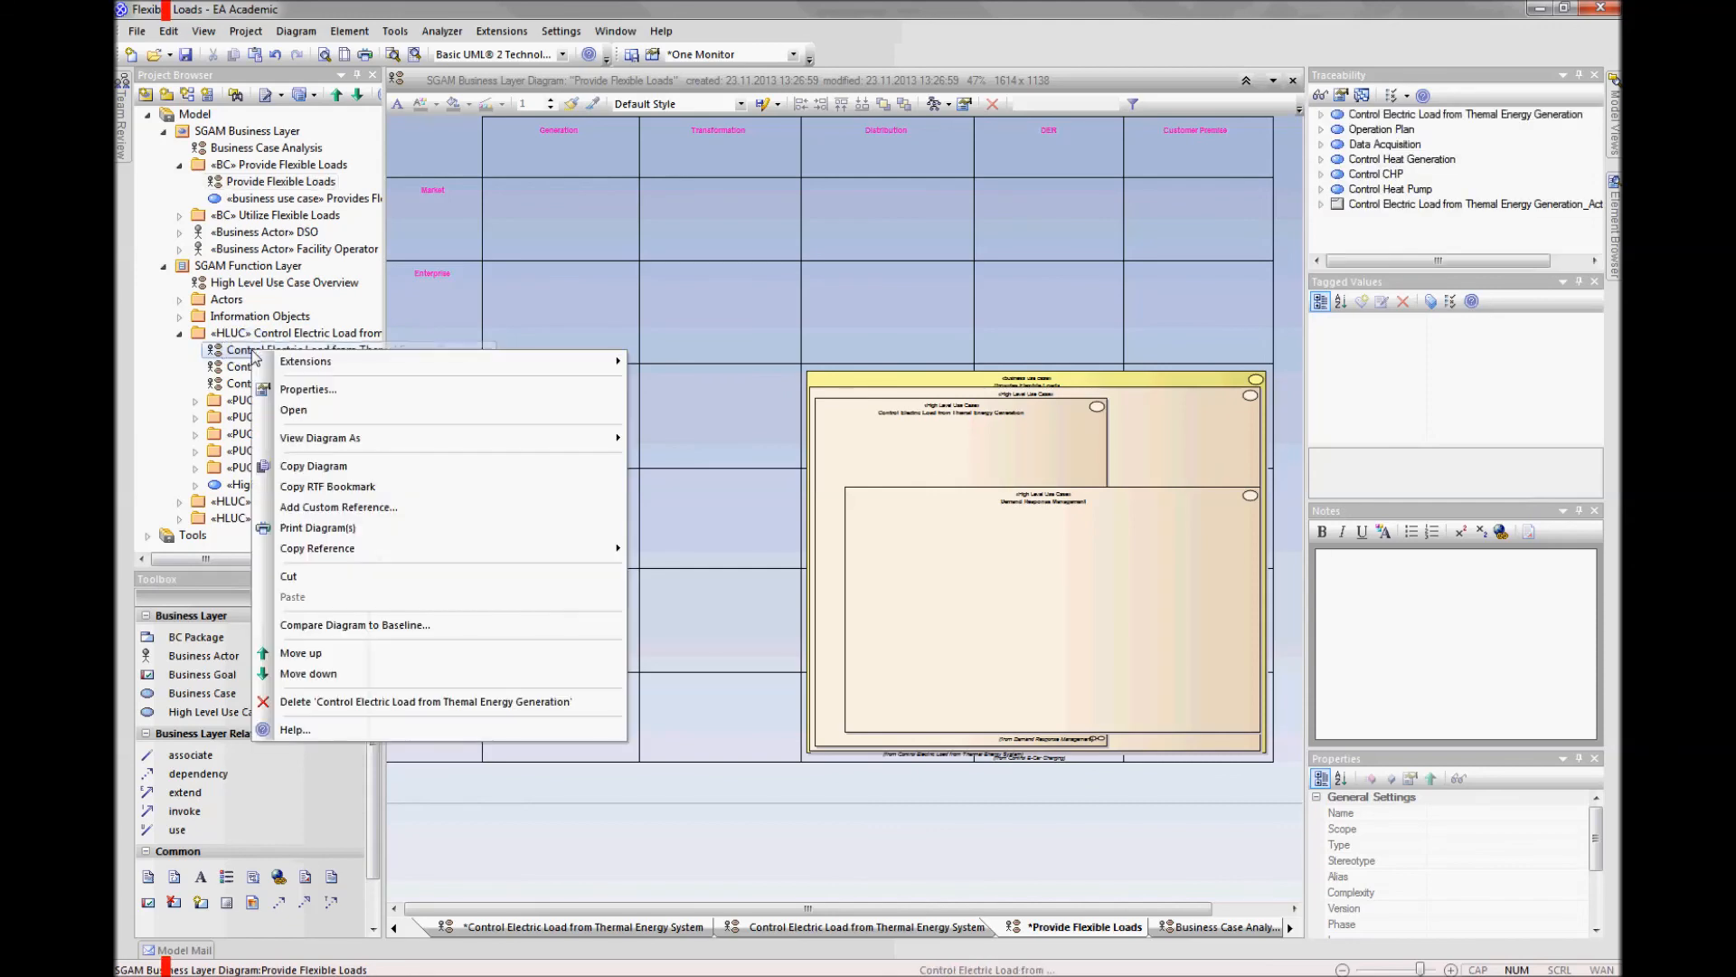
left_click(292, 414)
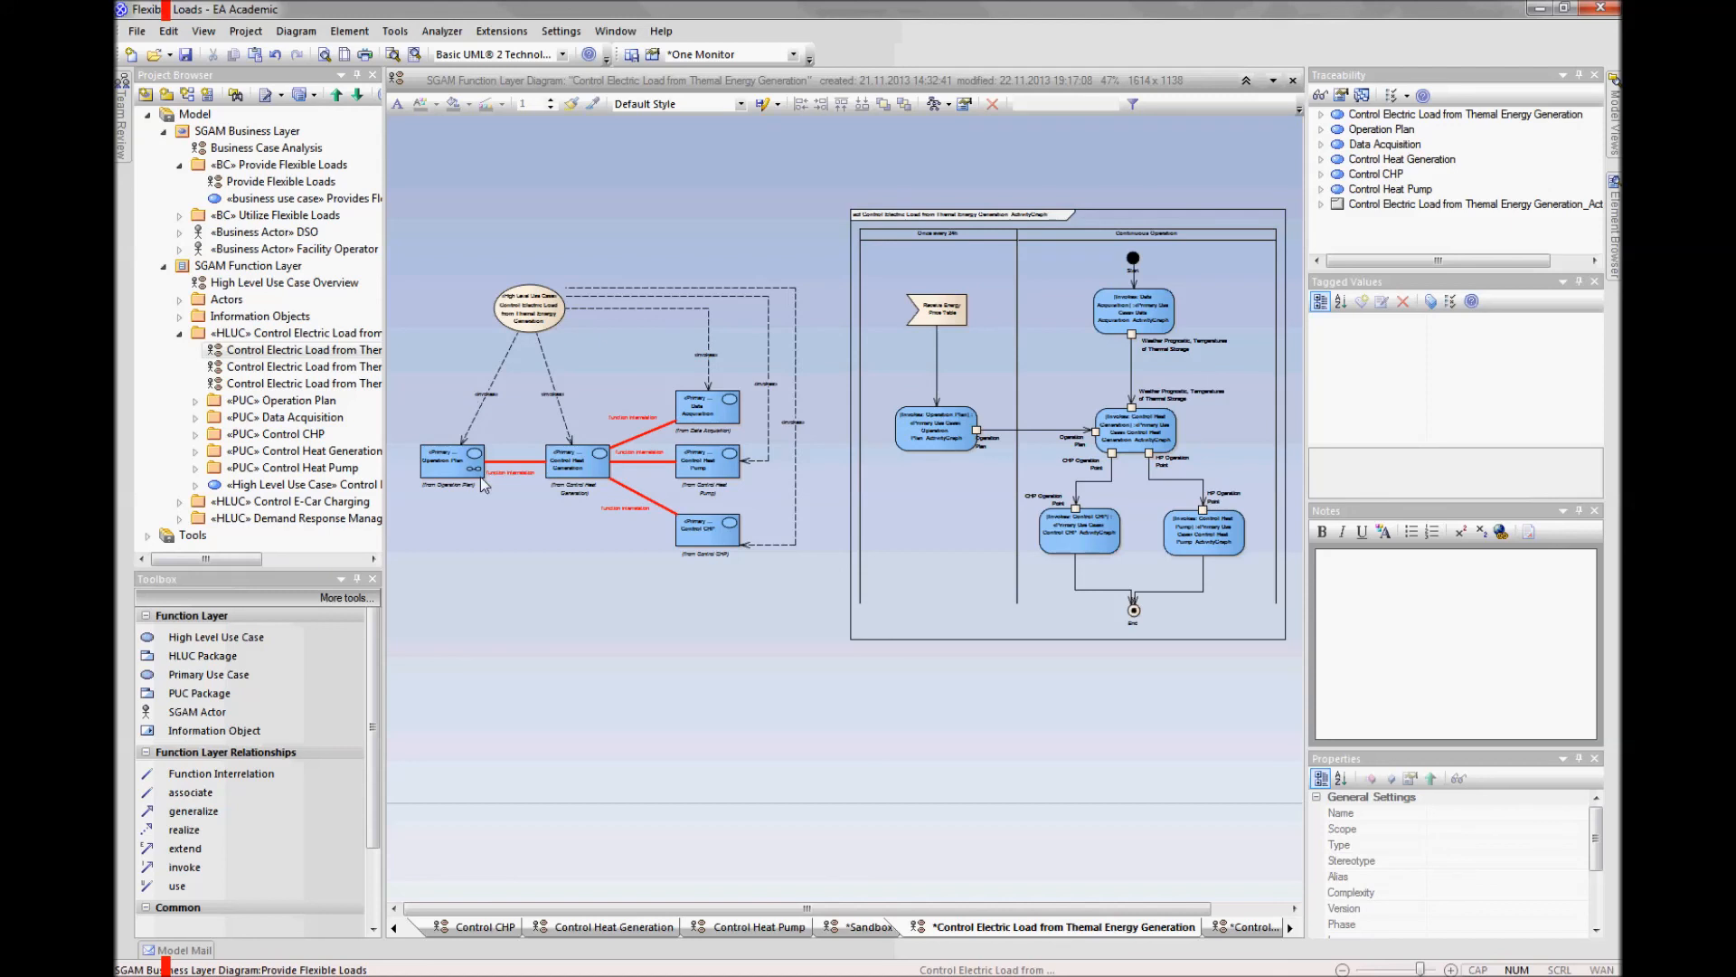
mouse_move(606, 480)
mouse_move(1164, 441)
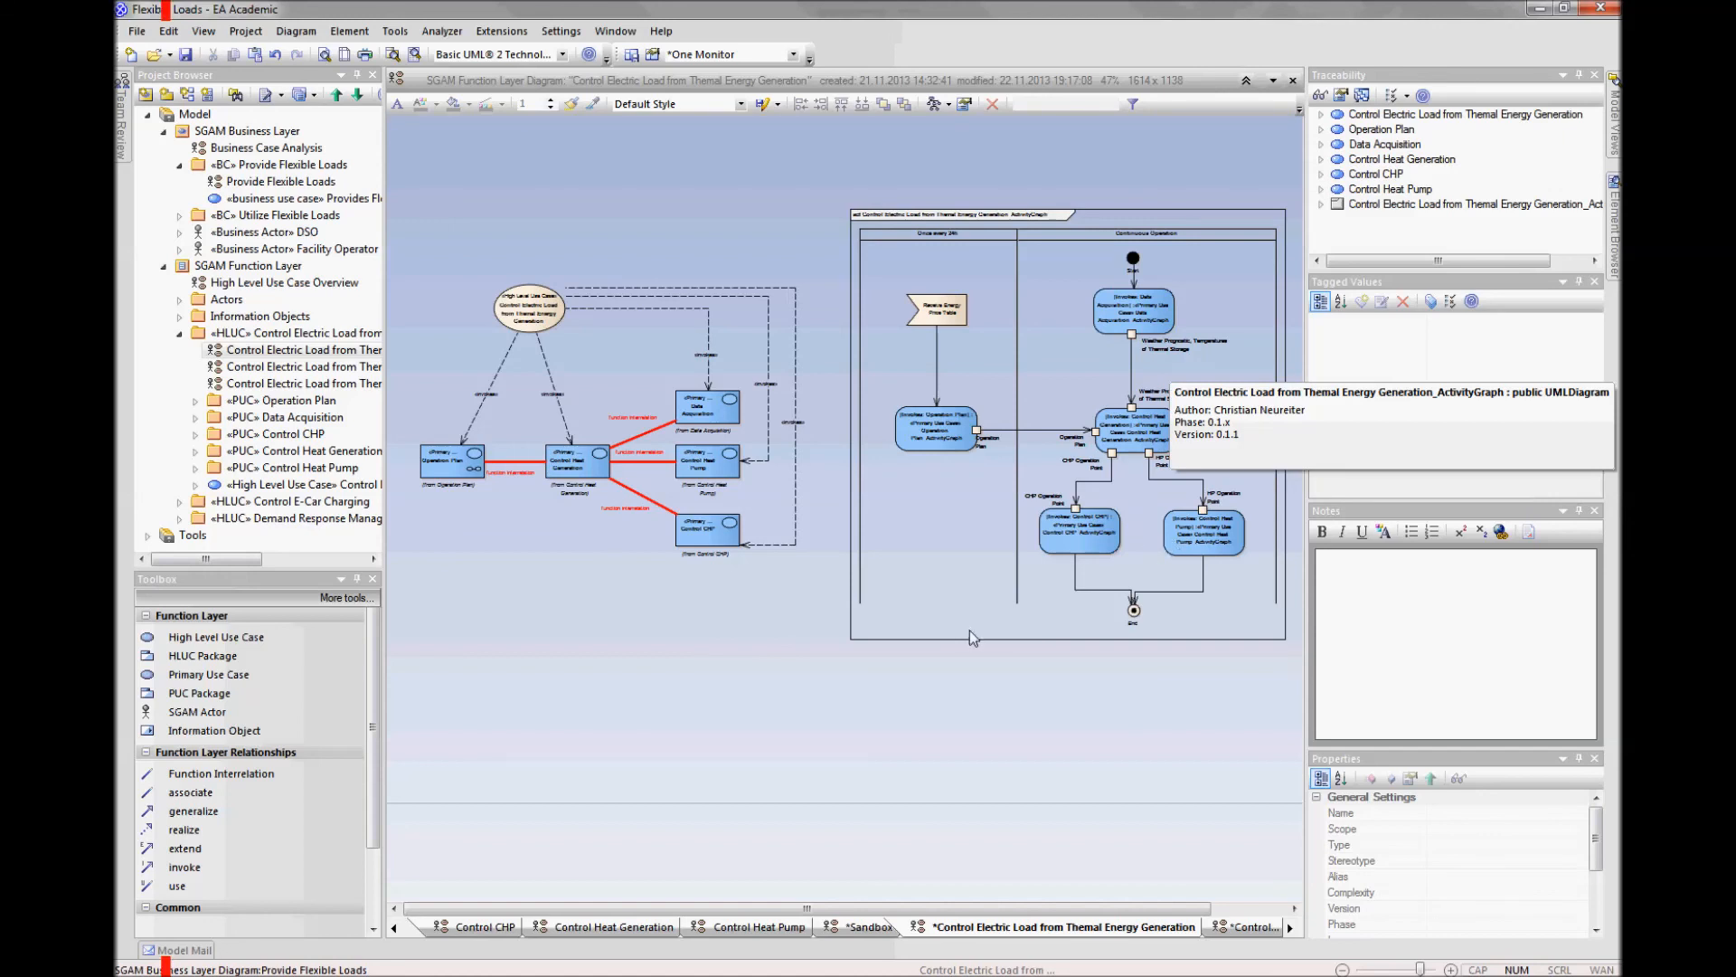
Step: Open the Control Electric Load from Thermal Energy System diagram with the SGAM actors, followed by the same-named diagram mapping primary use cases onto the SGAM matrix
right_click(278, 372)
left_click(337, 437)
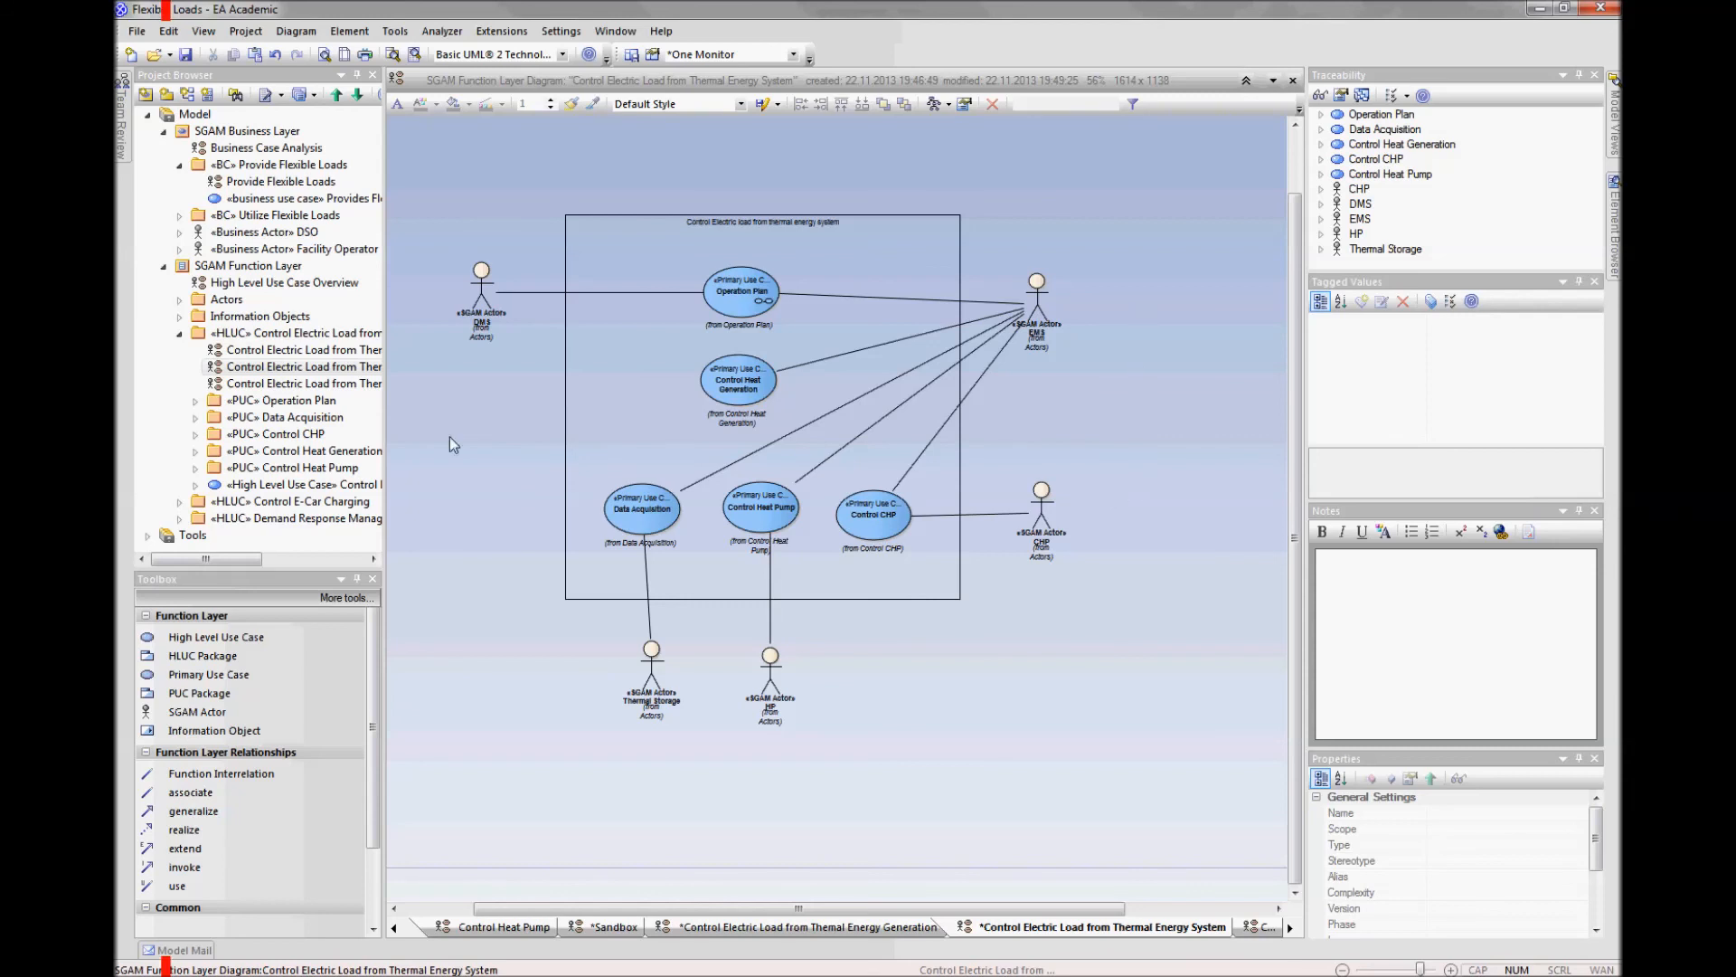
left_click(265, 387)
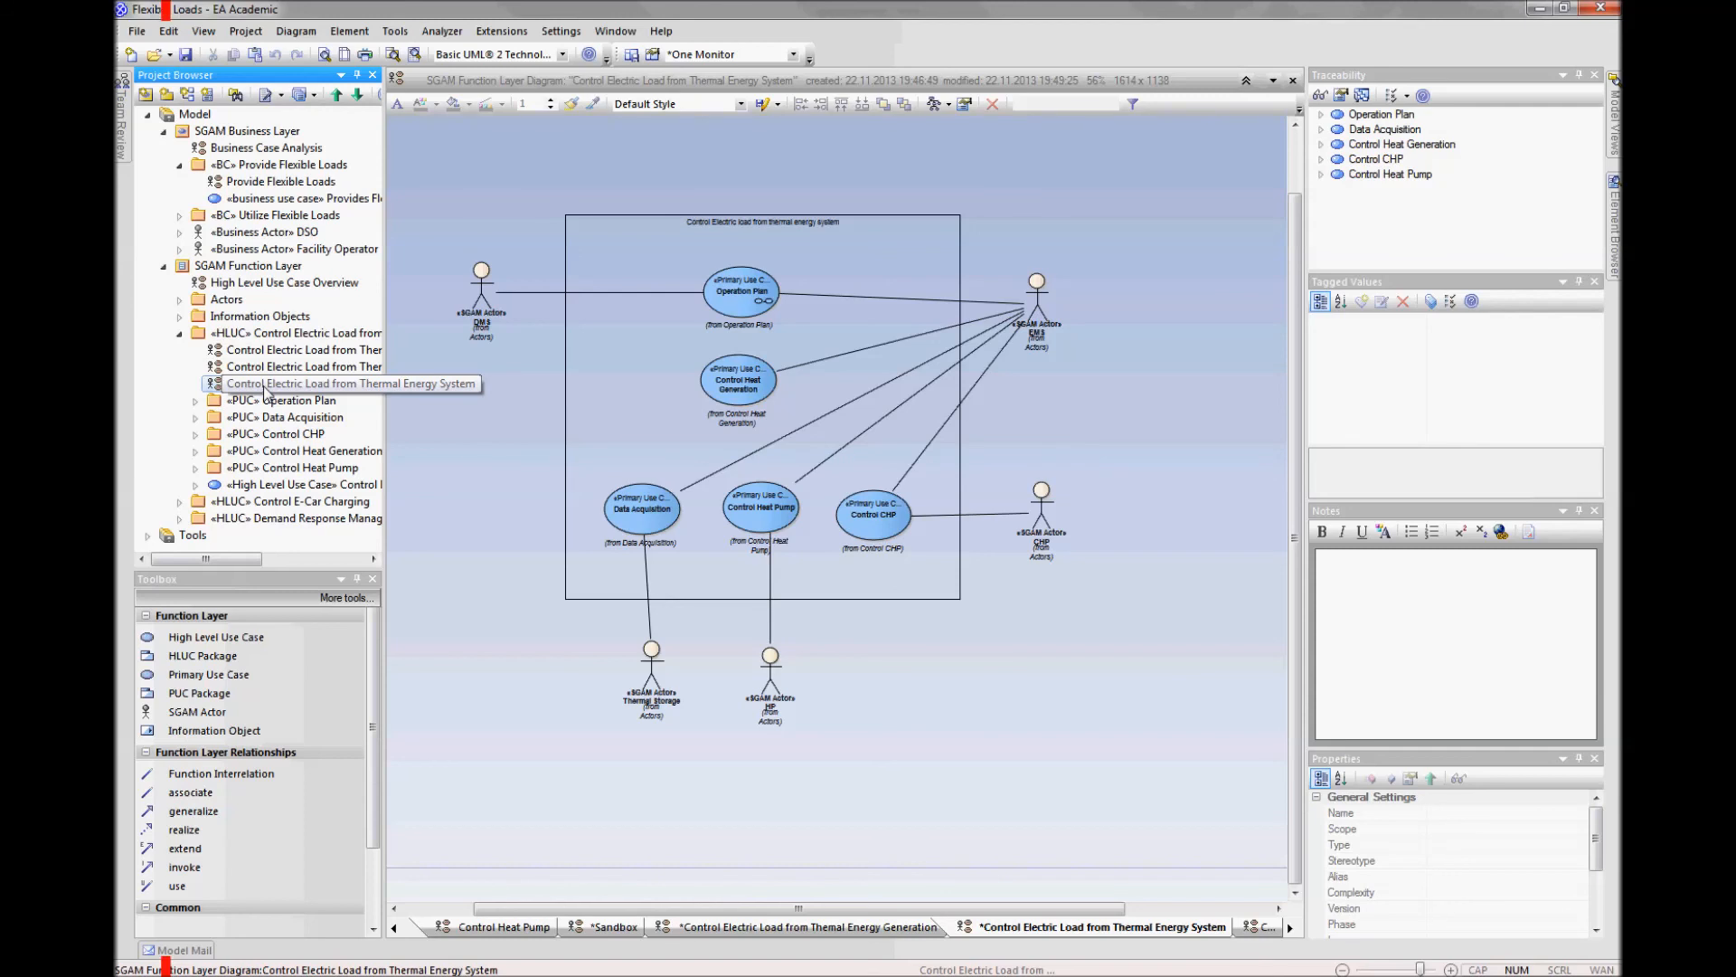
right_click(265, 391)
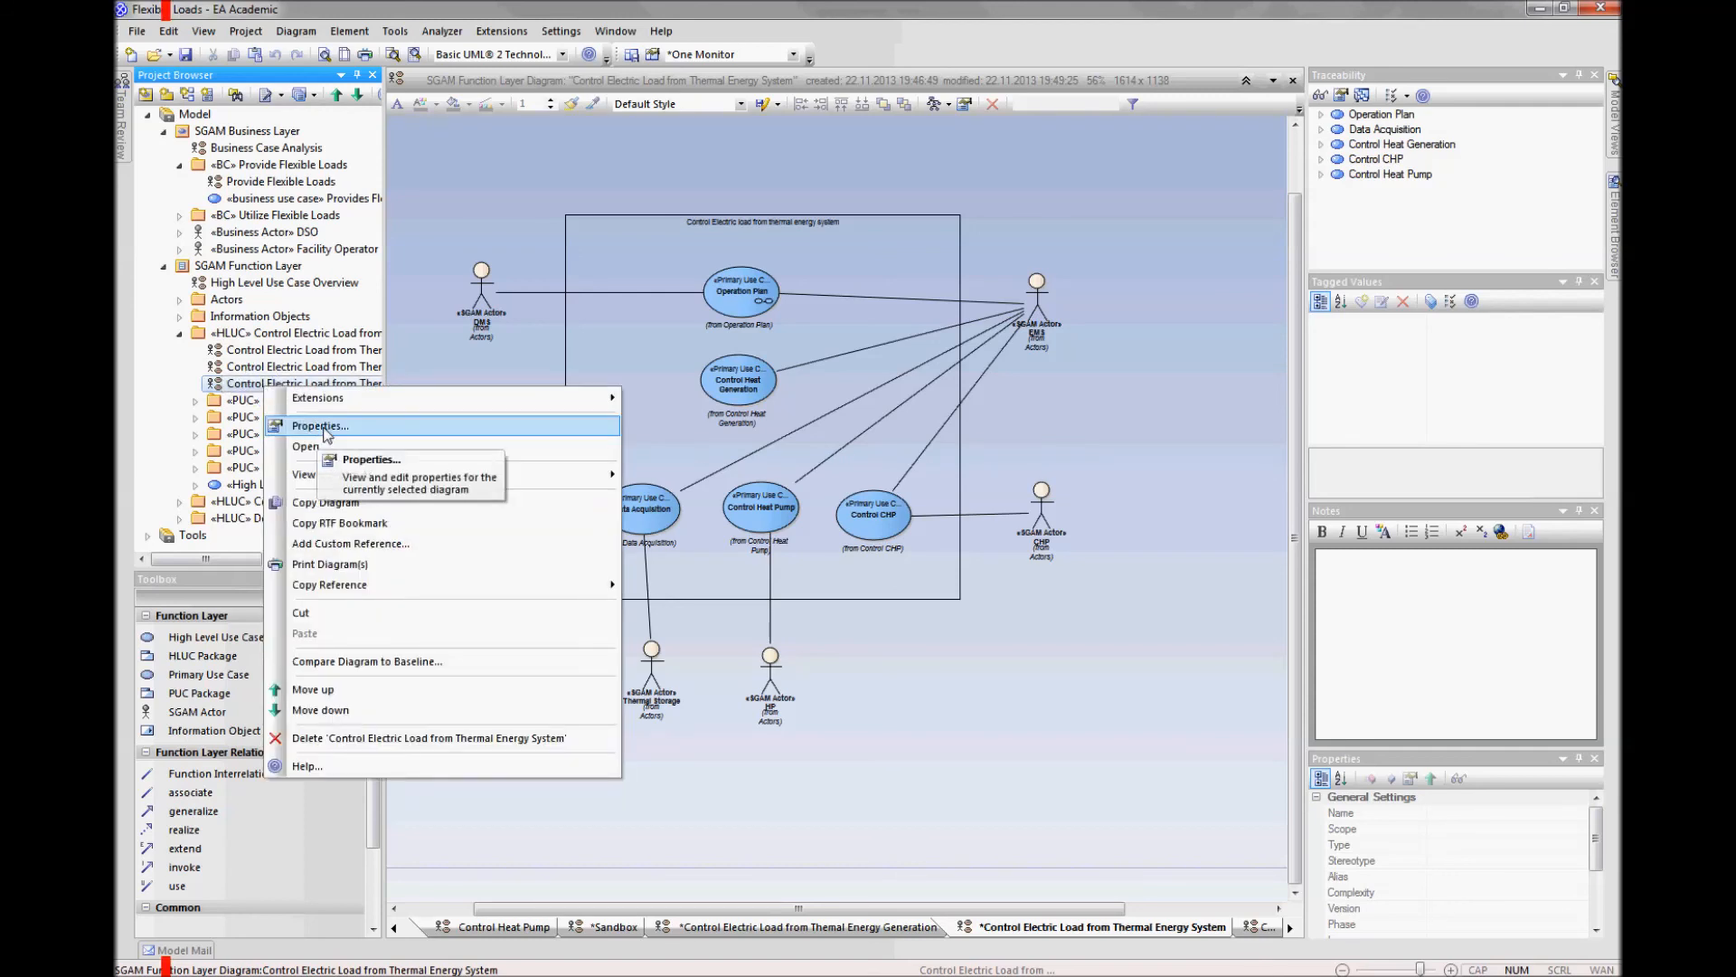
left_click(321, 446)
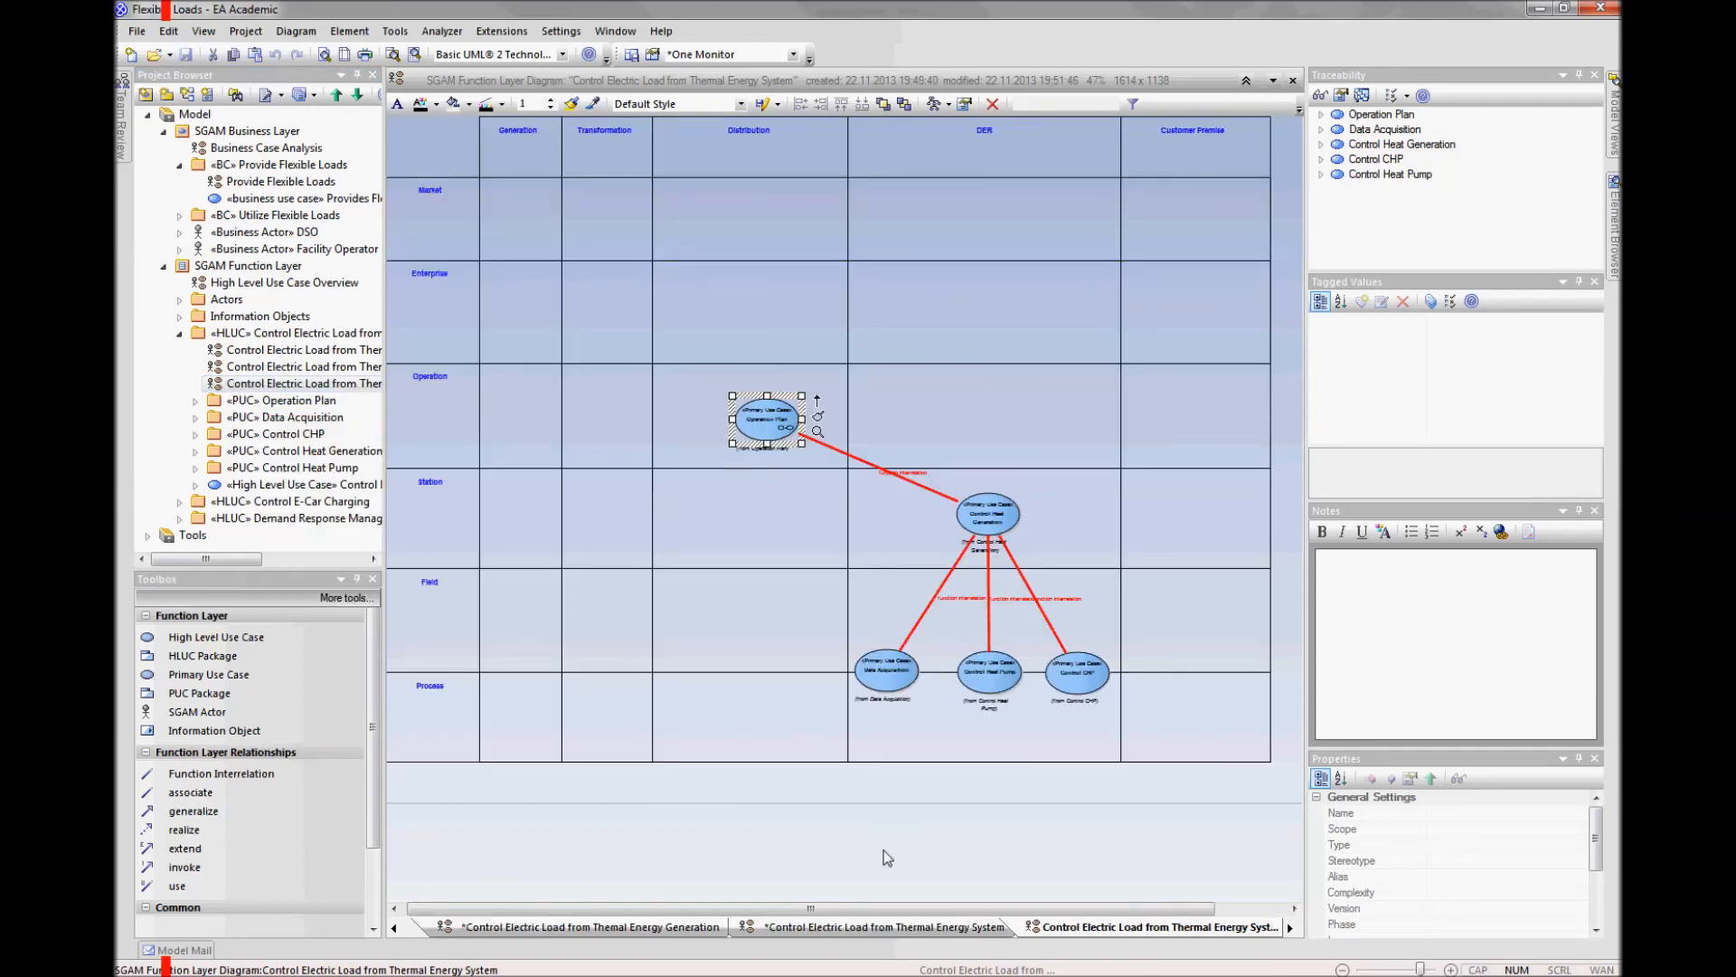
left_click(885, 847)
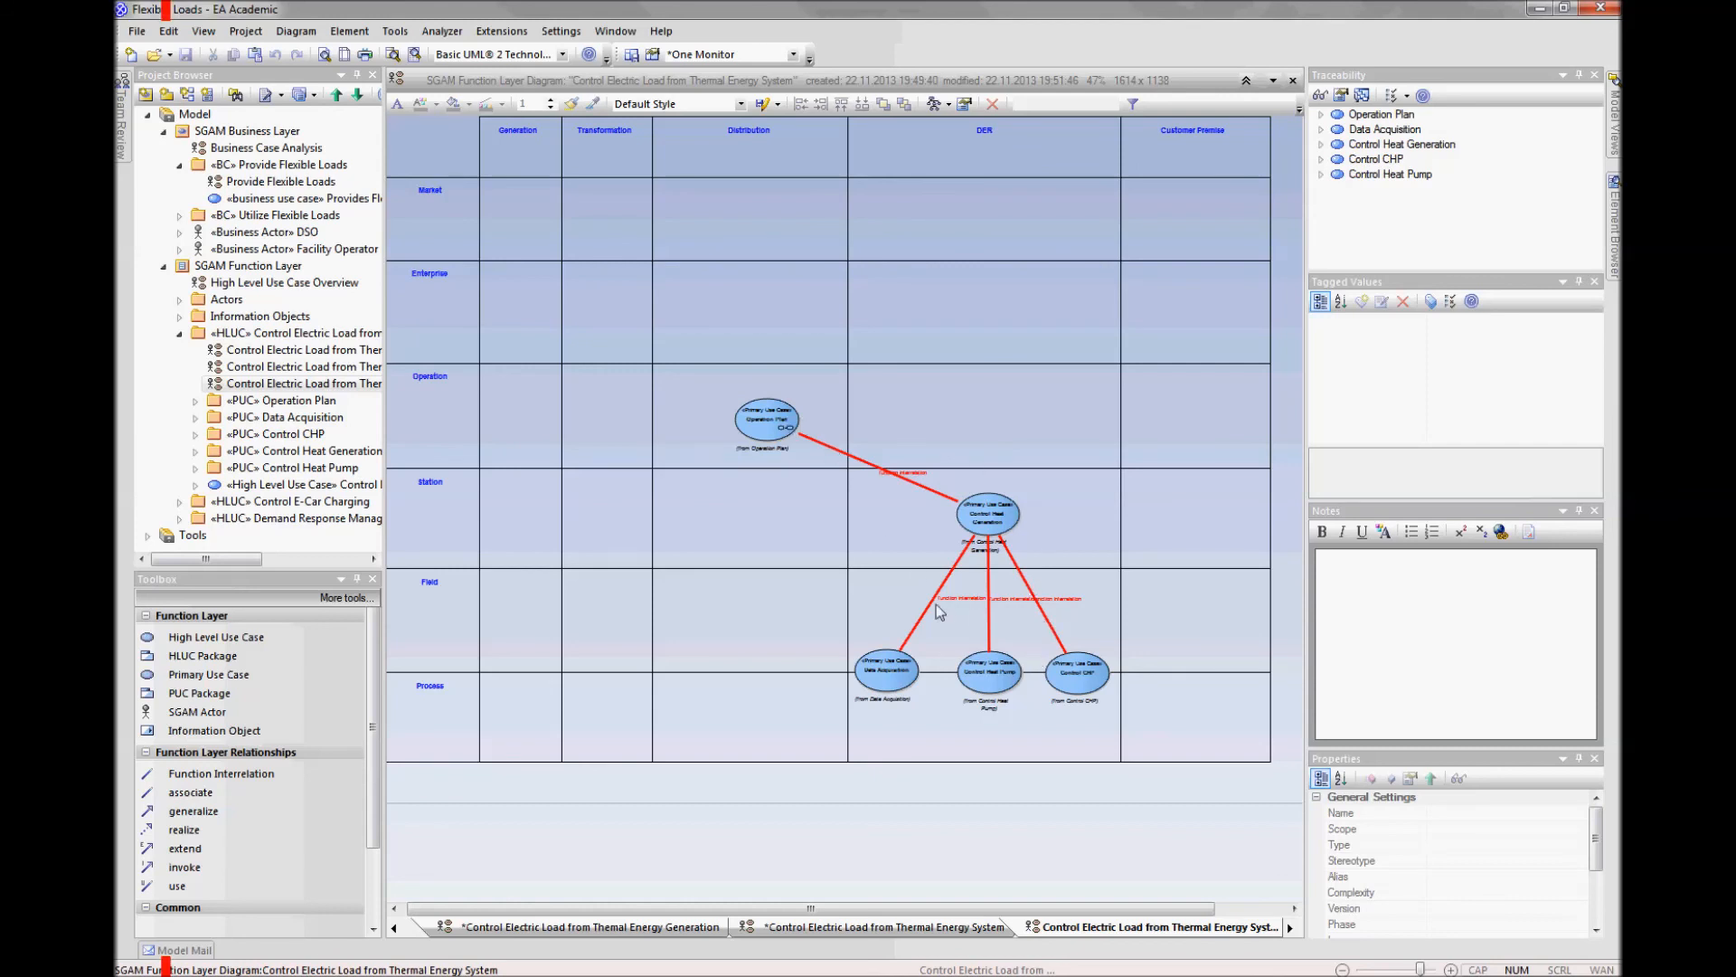
Step: Locate the Operation Plan primary use case in the project tree and open its Operation Plan diagram to examine it
left_click(768, 432)
key("alt+g")
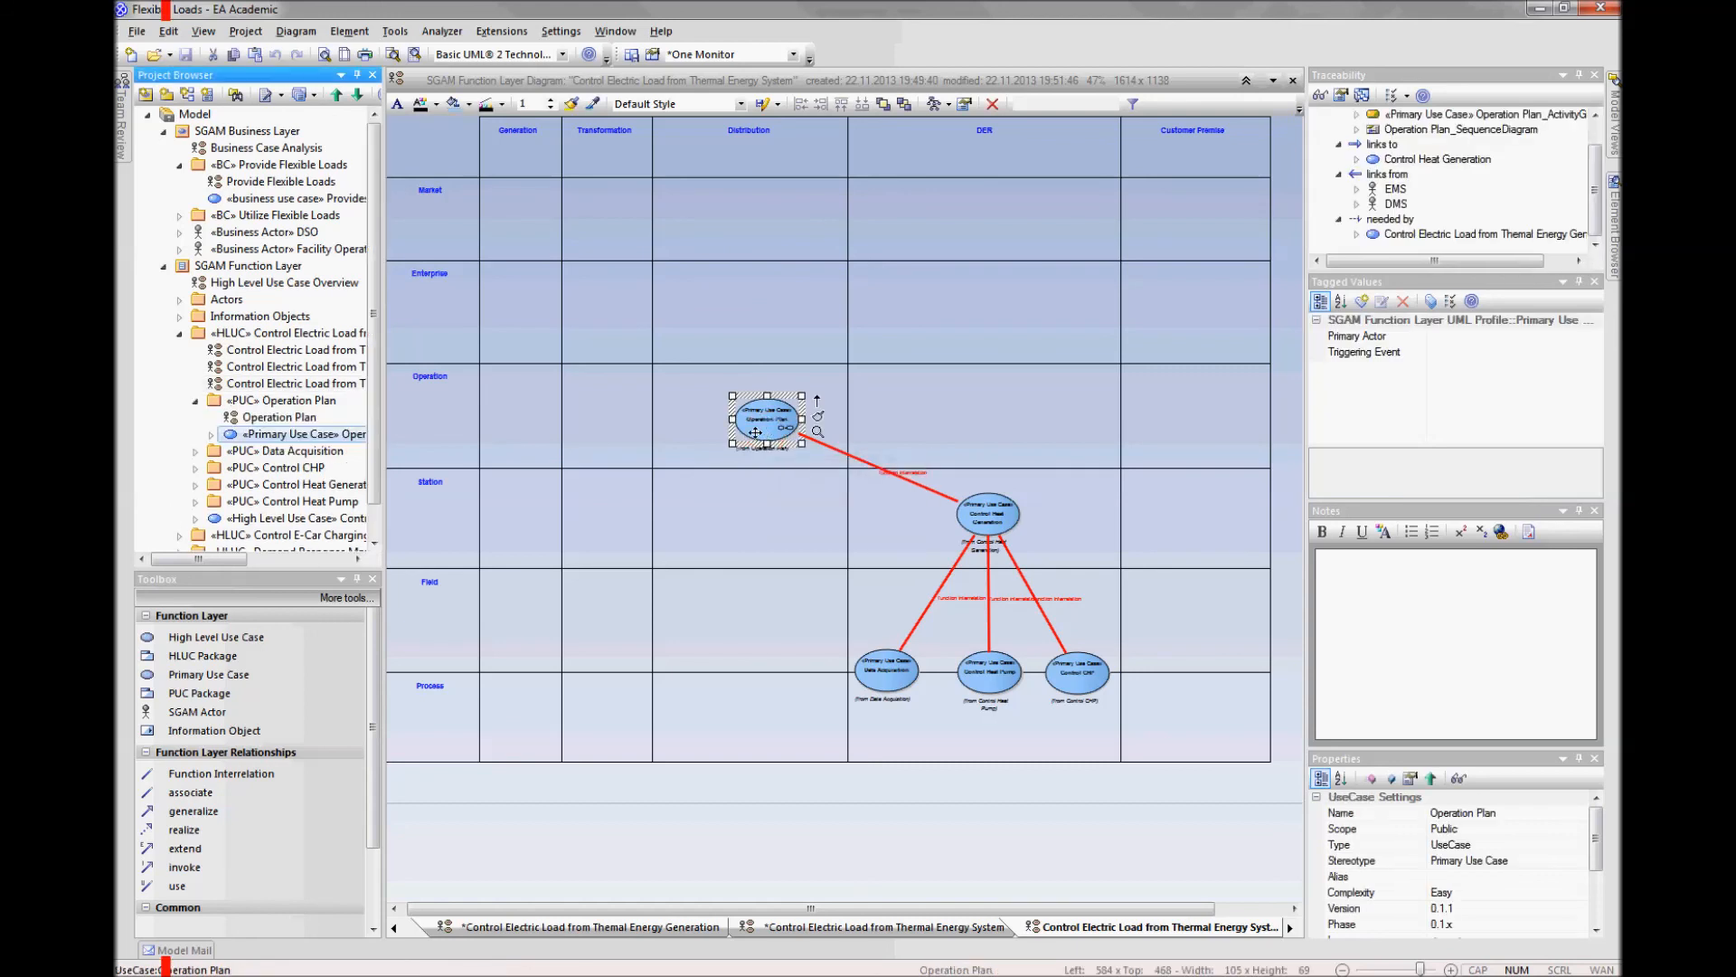
right_click(263, 420)
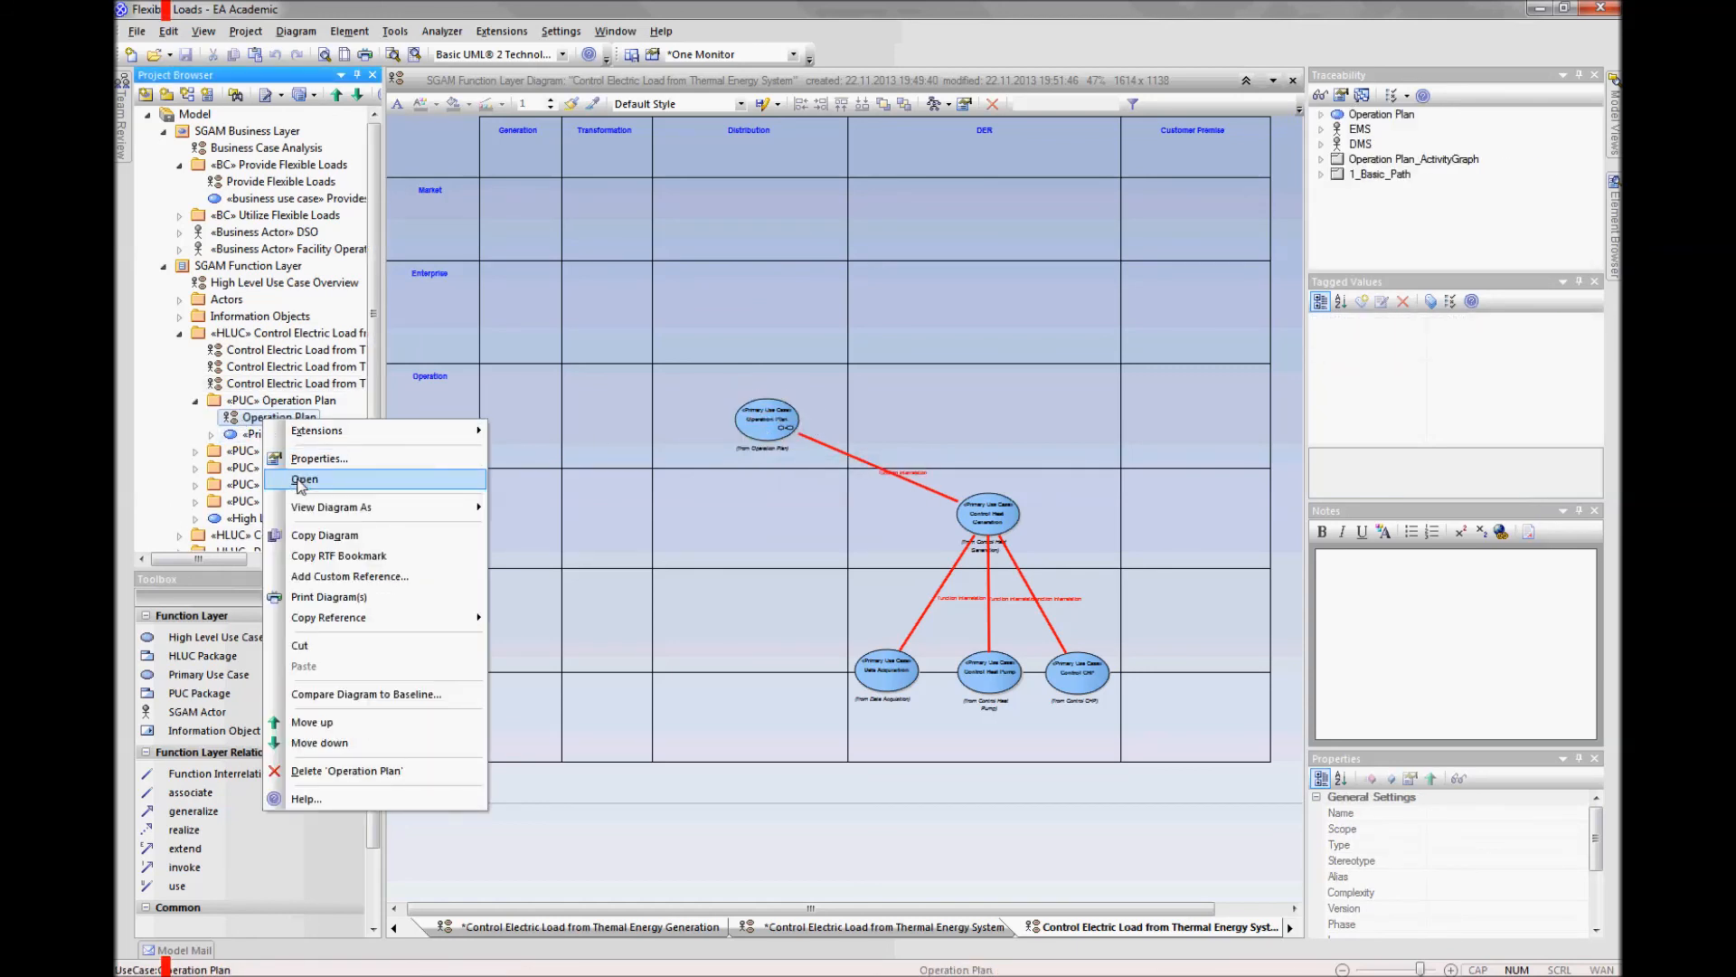
left_click(304, 480)
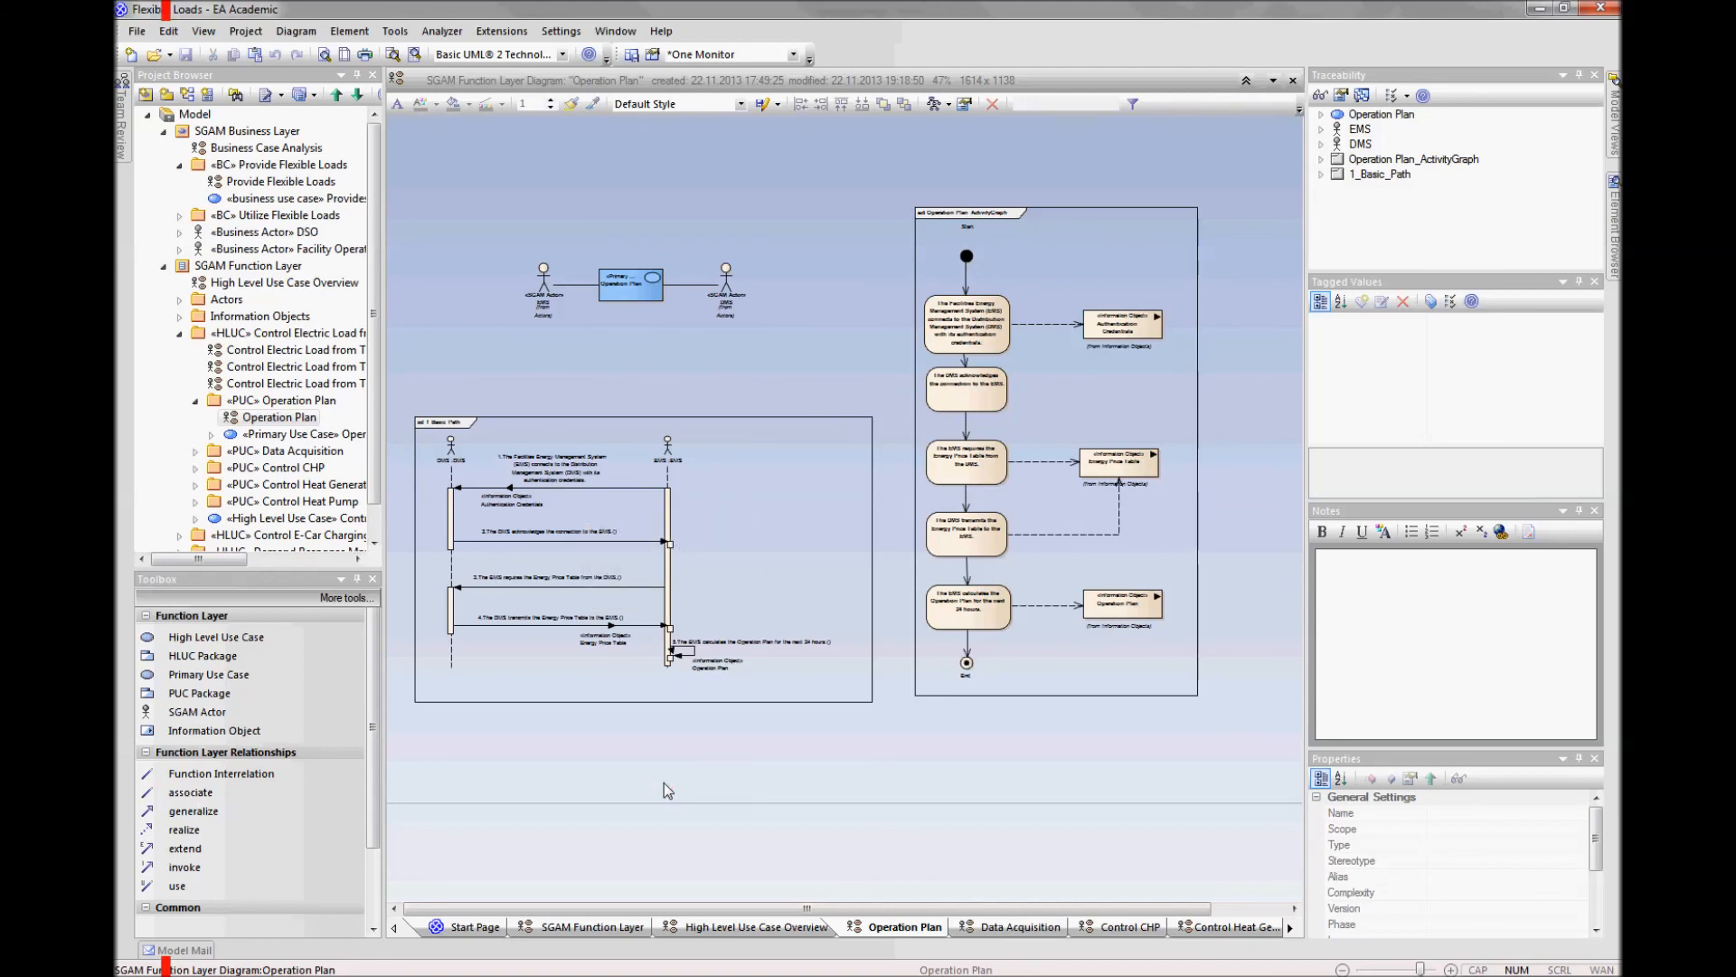
Step: Collapse the SGAM Business Layer and SGAM Function Layer packages in the project tree
left_click(164, 132)
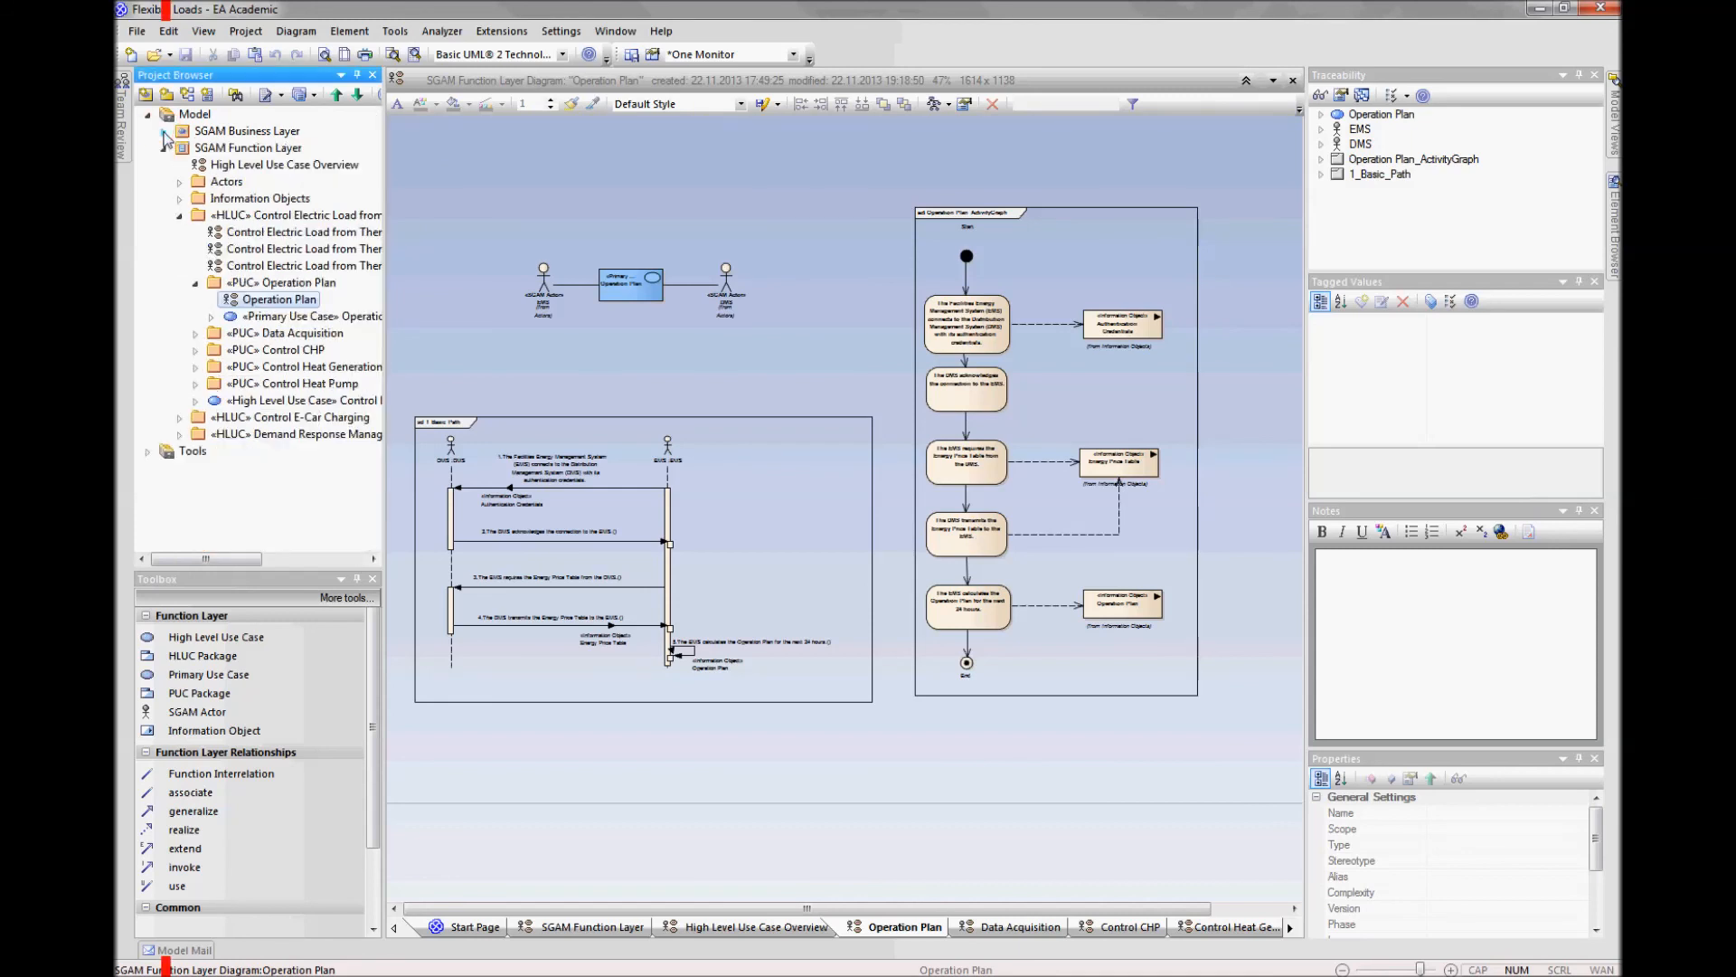
left_click(163, 149)
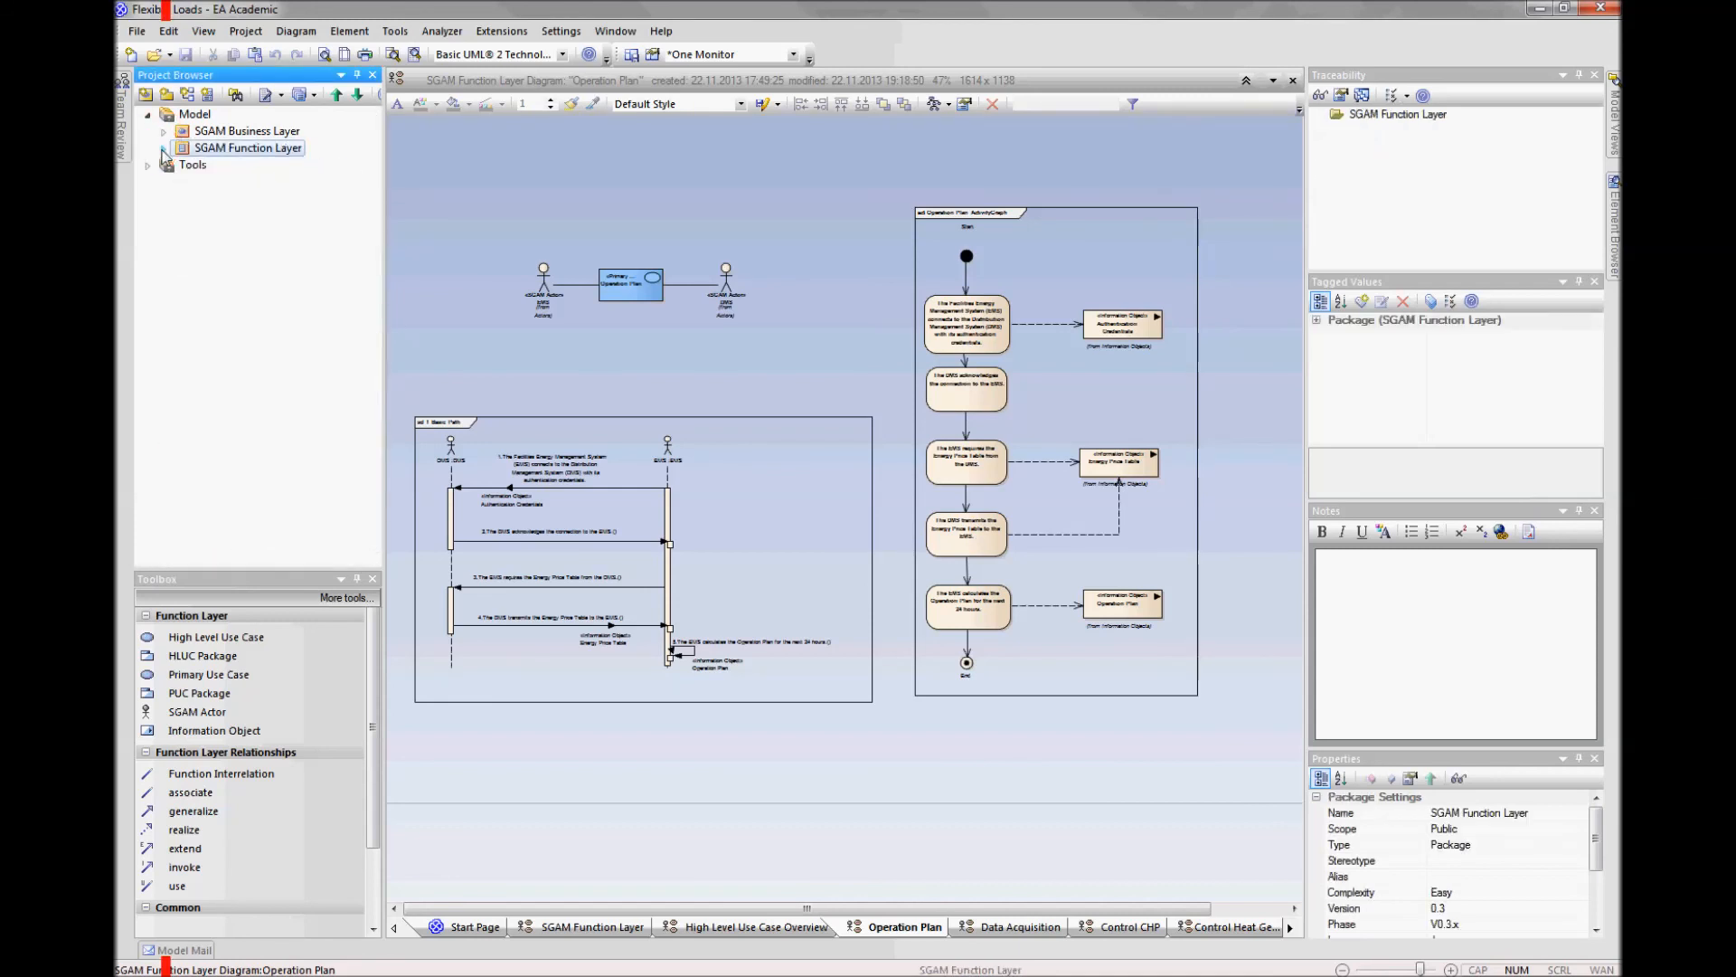
left_click(693, 371)
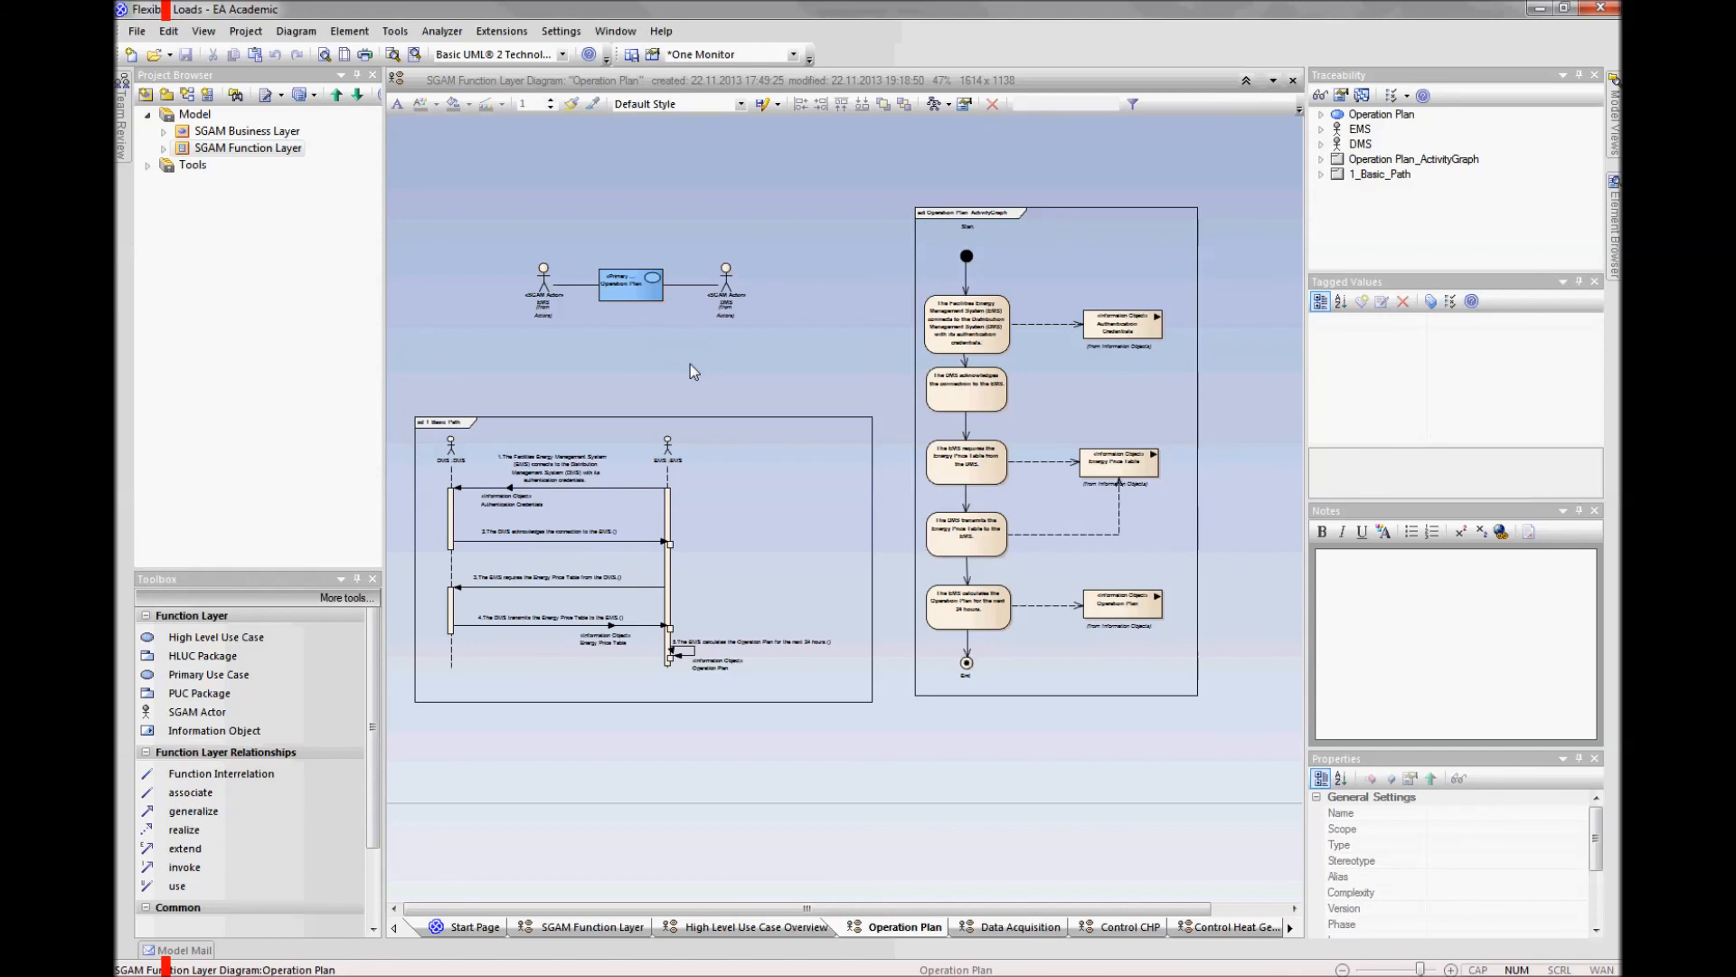